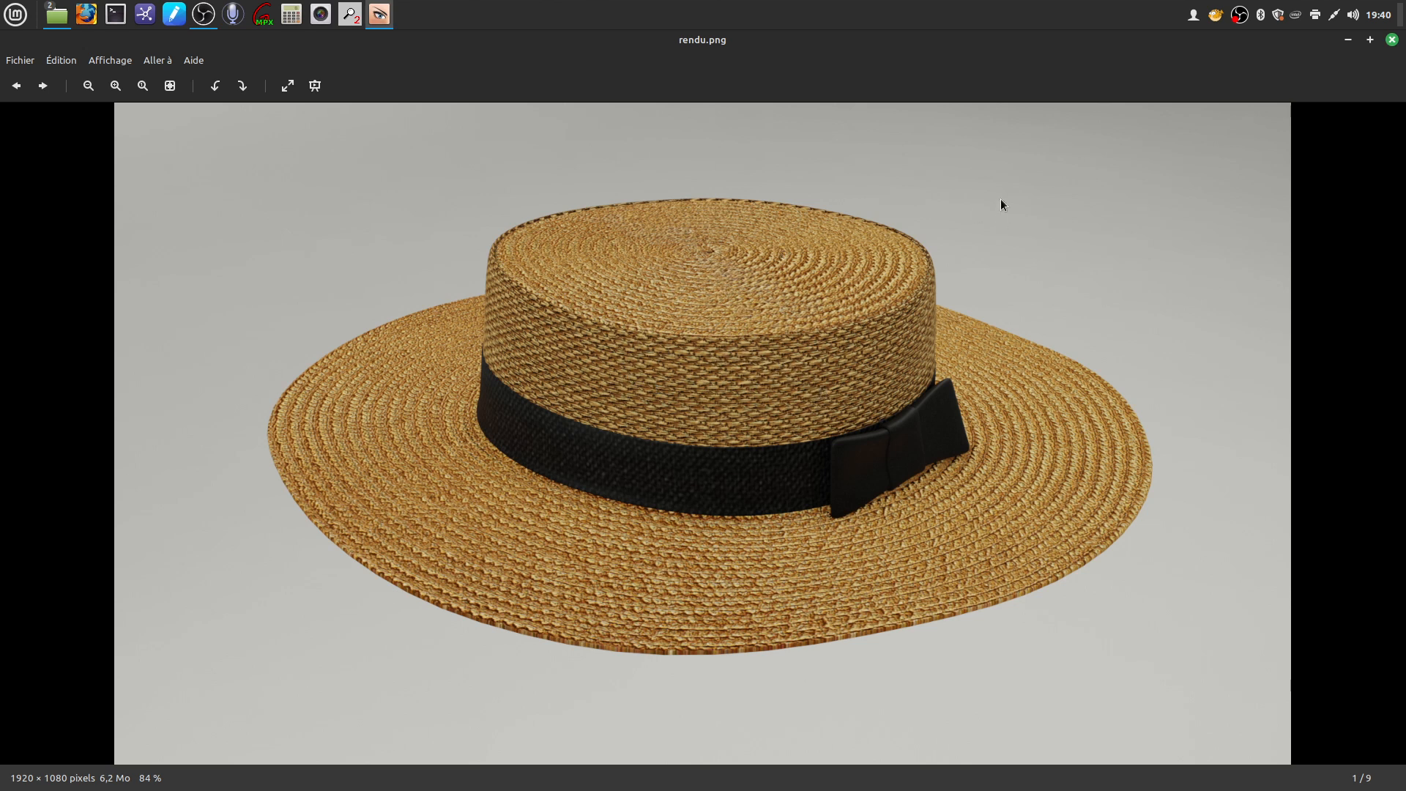
Close the rendu.png image and open the canotier 2023.blend project in Blender
click(1393, 40)
click(825, 383)
double_click(373, 146)
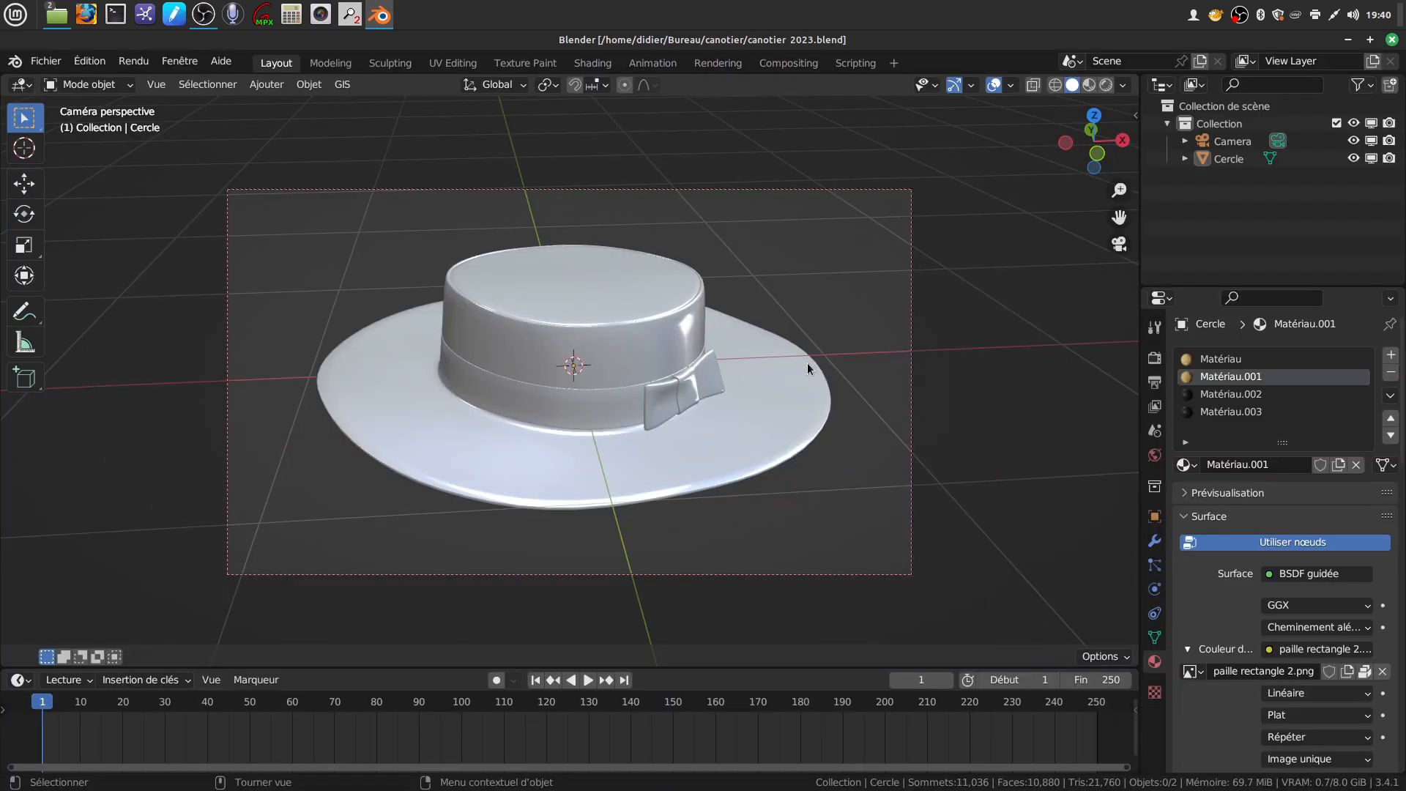
Examine the finished straw hat model from several angles in rendered shading
middle_drag(806, 381, 759, 411)
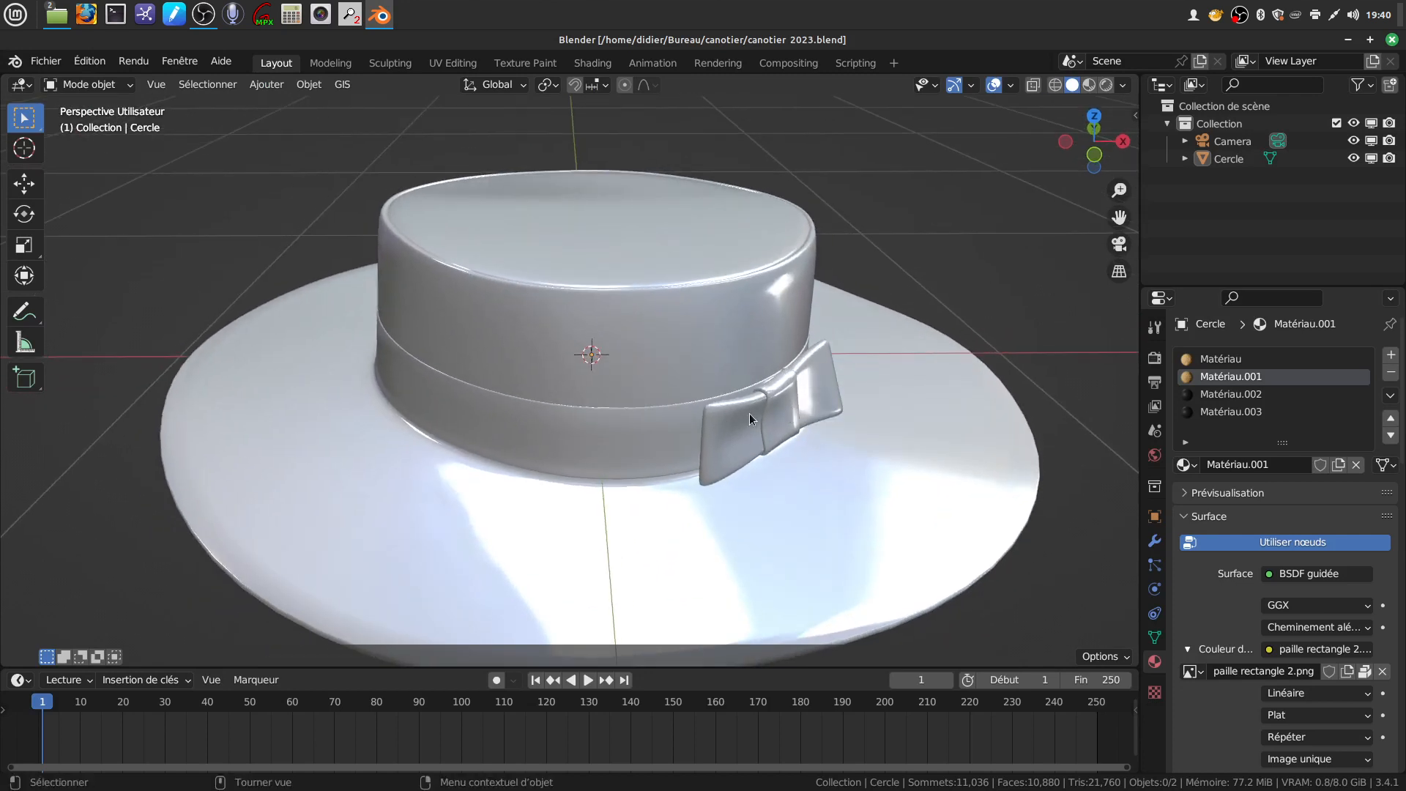
scroll(798, 403, down, 2)
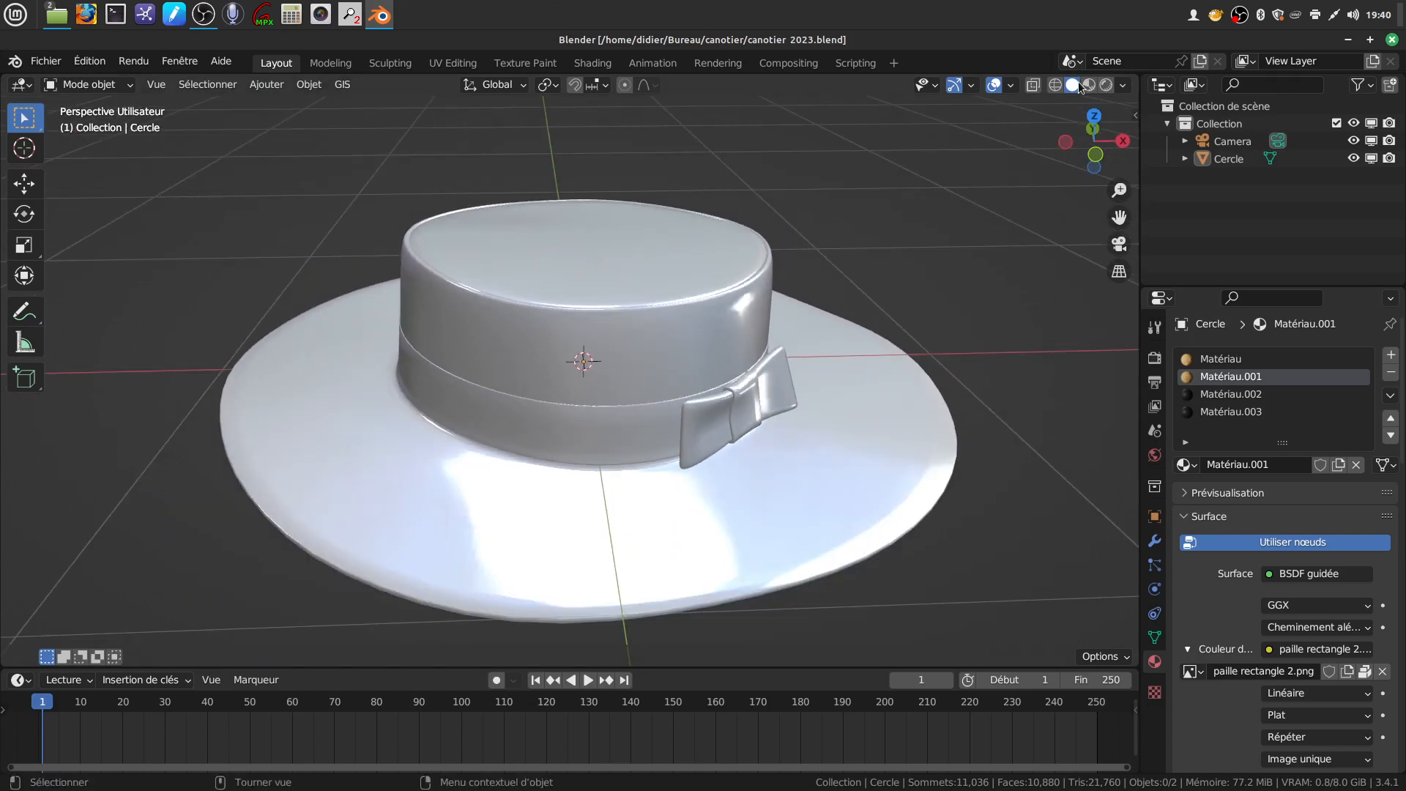
click(1106, 85)
mouse_move(666, 406)
middle_down()
mouse_move(722, 347)
mouse_move(833, 332)
mouse_move(903, 252)
mouse_move(780, 380)
mouse_move(675, 456)
mouse_move(652, 409)
mouse_move(700, 418)
middle_up()
scroll(701, 418, down, 1)
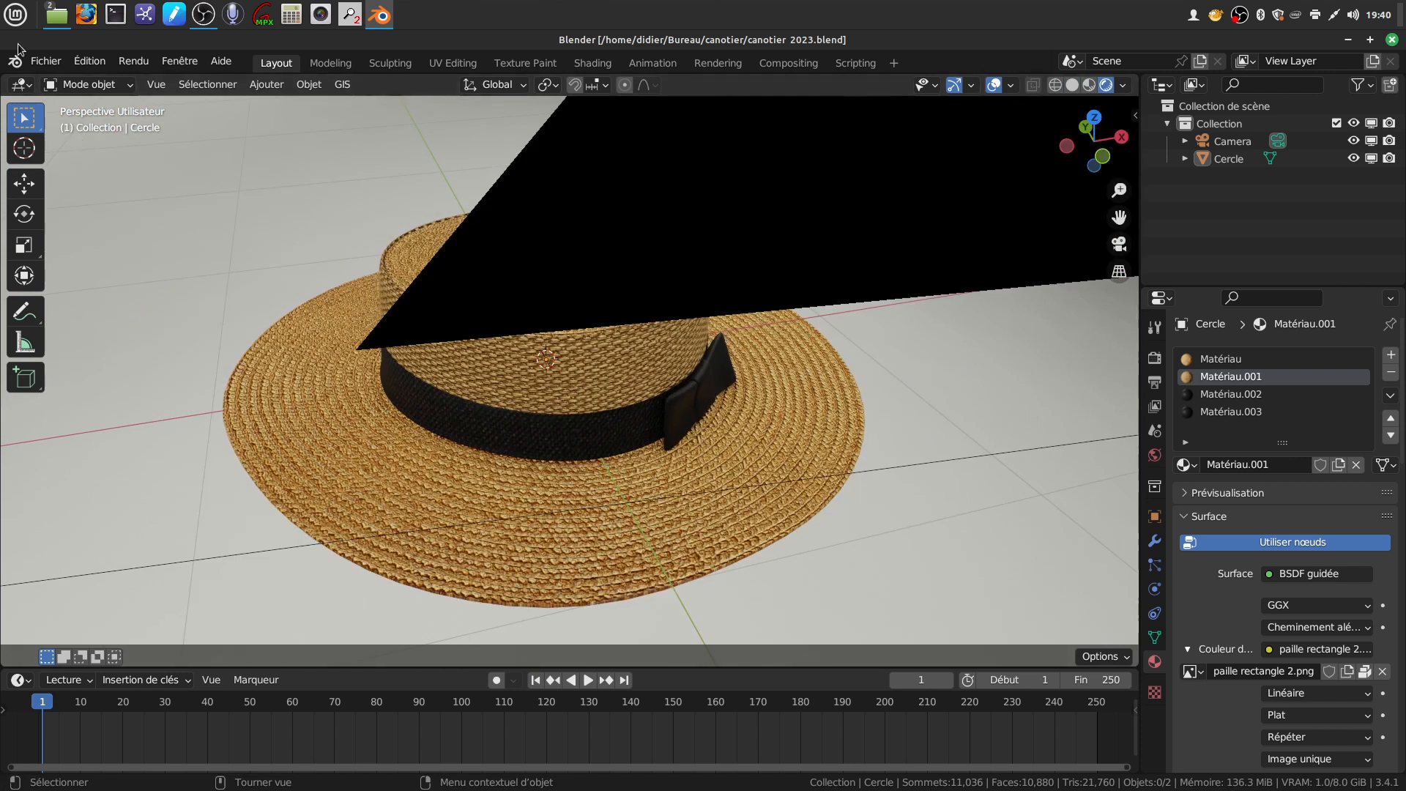
Create a new Blender file from the General template
click(42, 67)
mouse_move(48, 82)
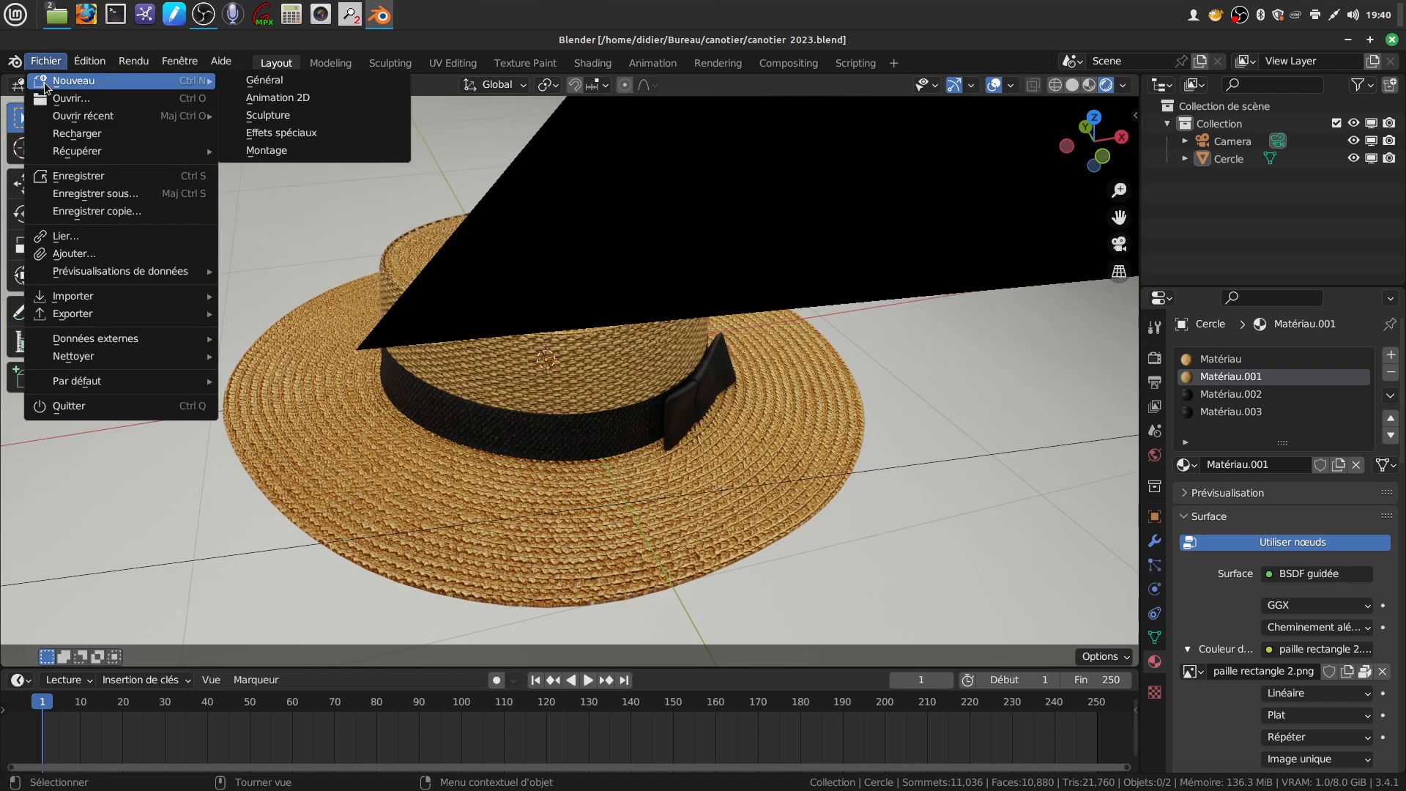
click(265, 82)
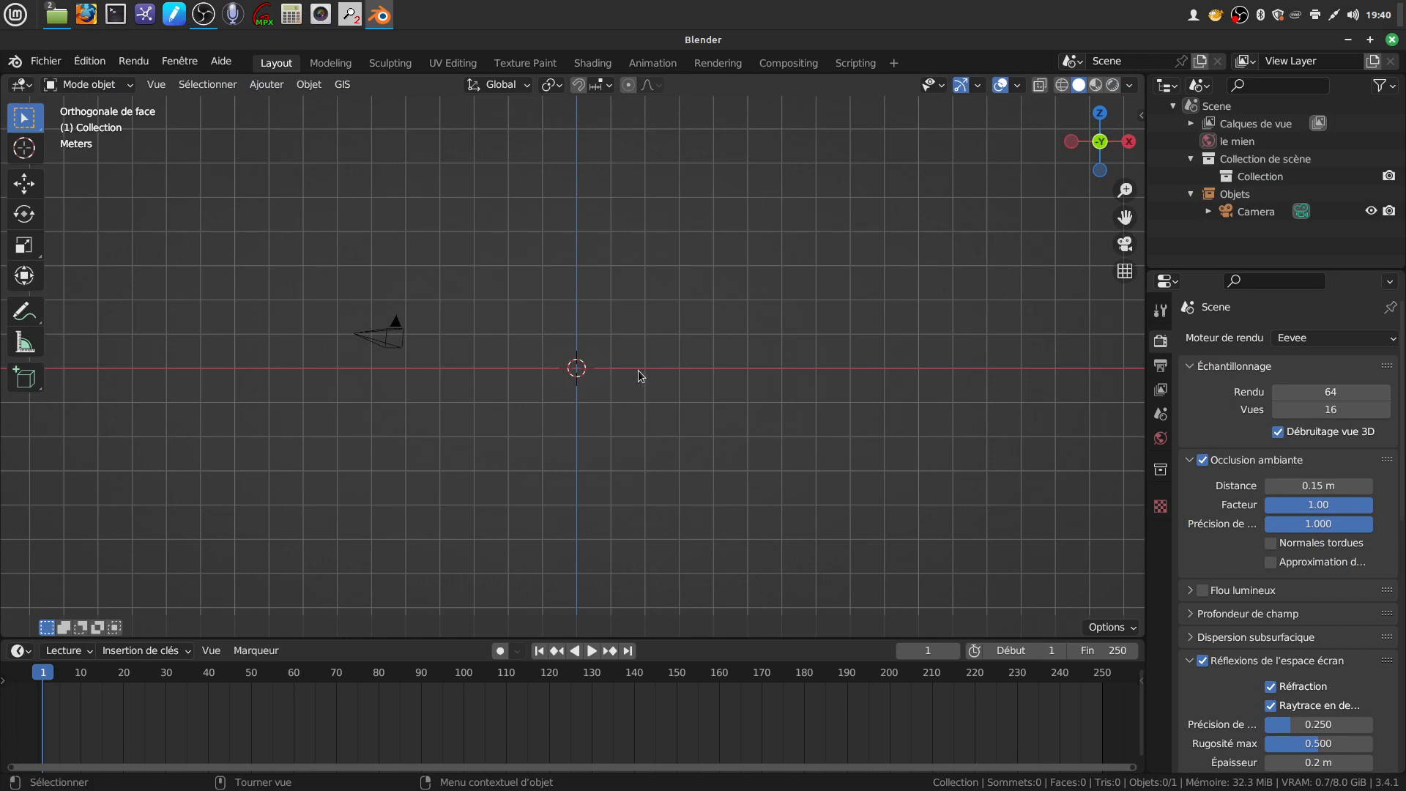
Add a mesh circle at the origin and set its vertex count to 16
click(267, 85)
mouse_move(277, 104)
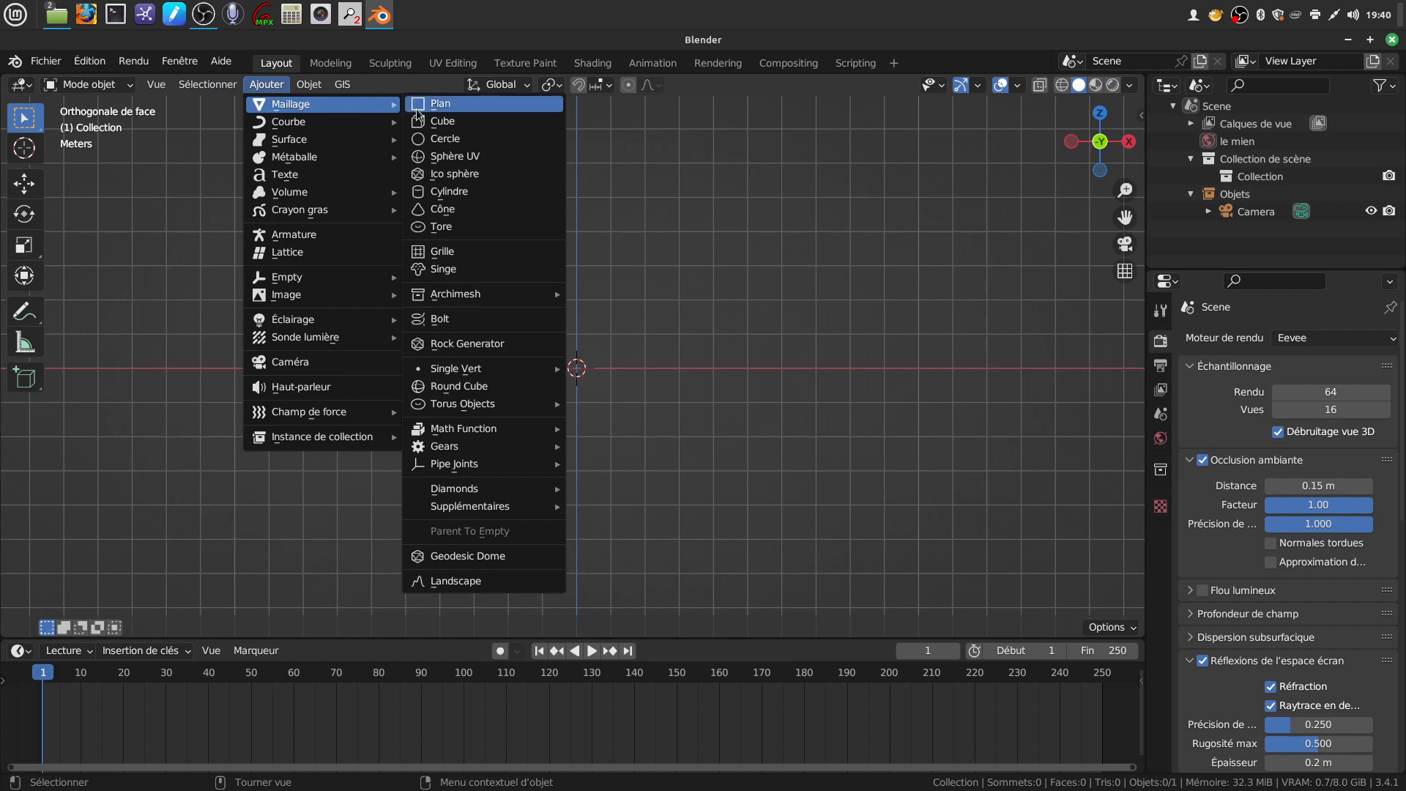
click(460, 139)
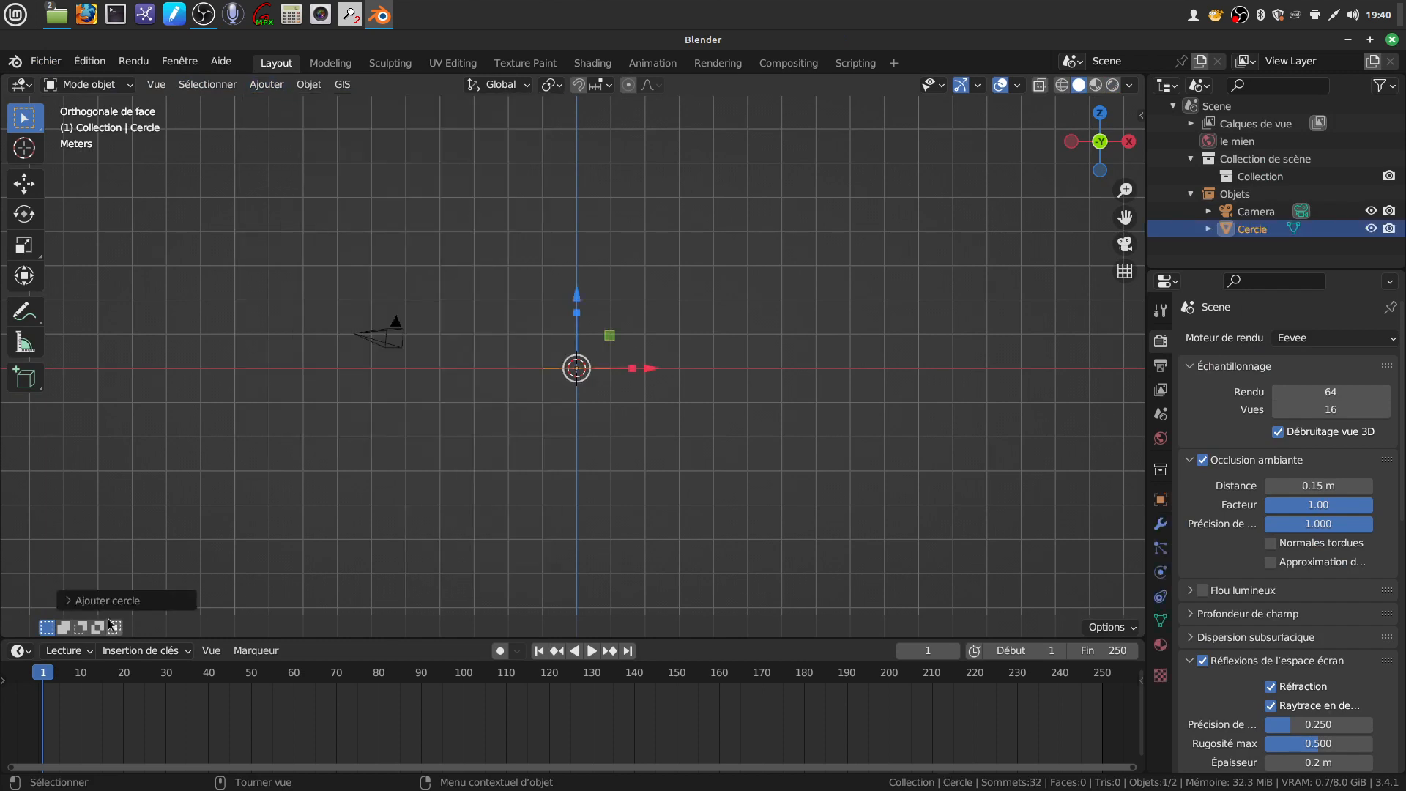
click(71, 601)
click(241, 416)
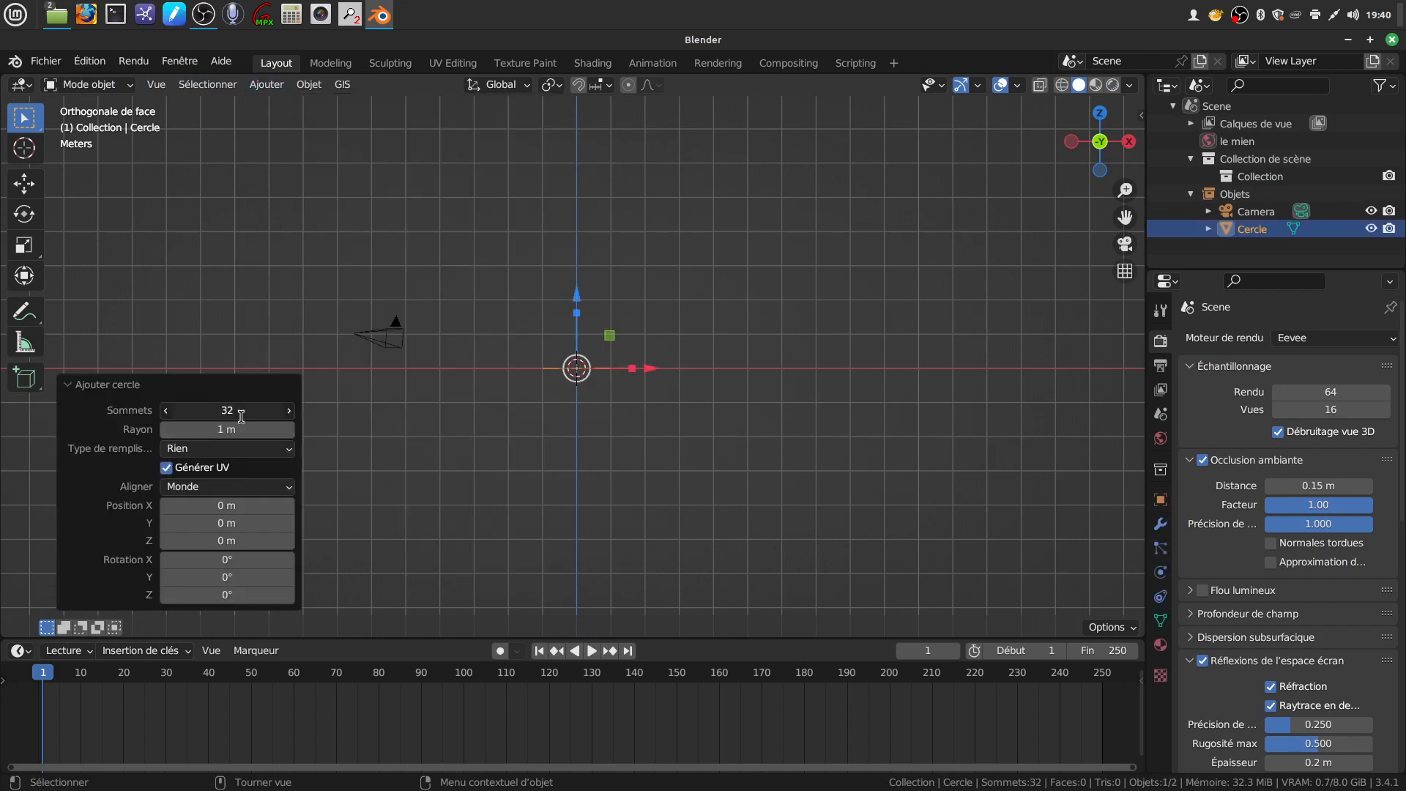
key(BackSpace)
text(16)
key(Return)
In Edit Mode, extrude the circle inward at a scale of 0.555 to form the flat brim ring
scroll(747, 418, up, 3)
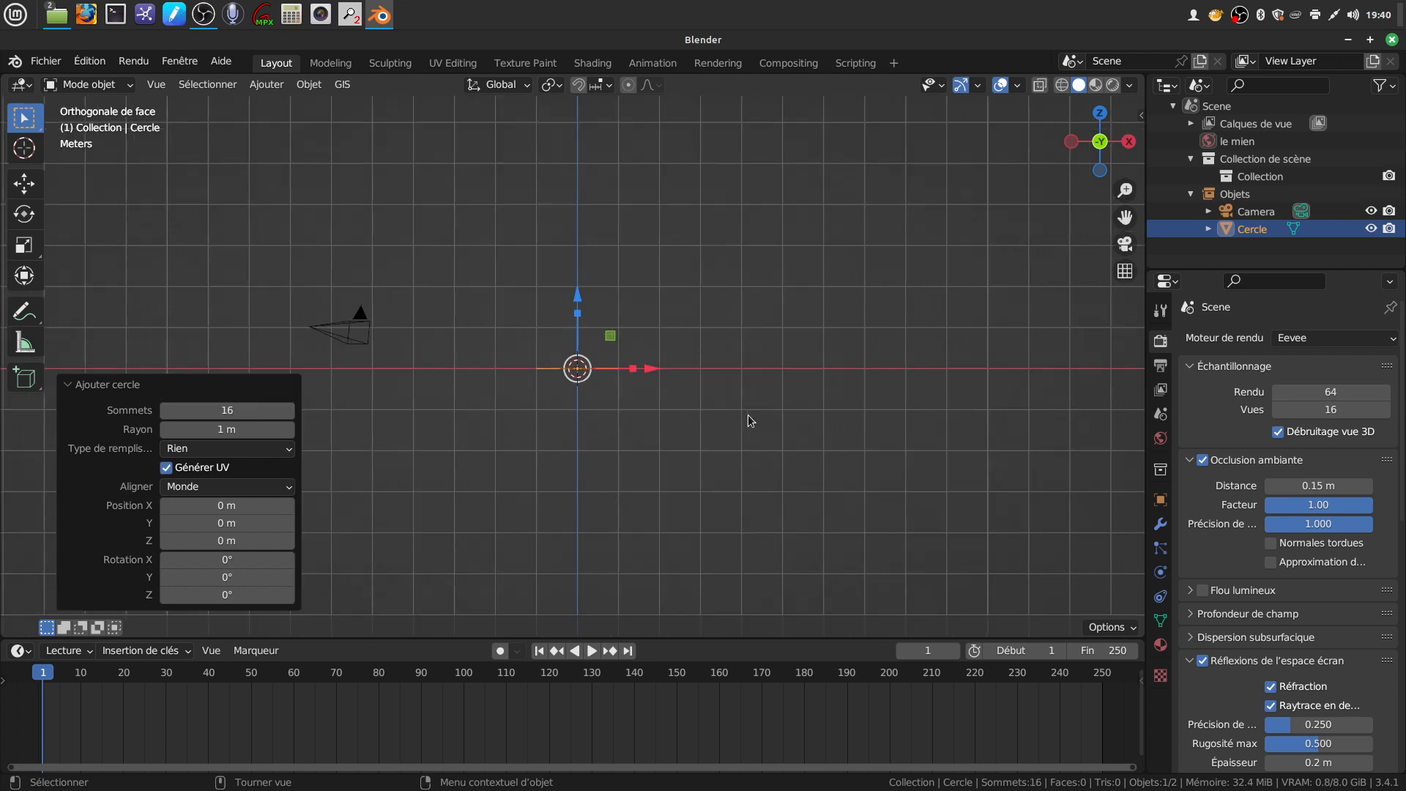
middle_drag(650, 373, 673, 482)
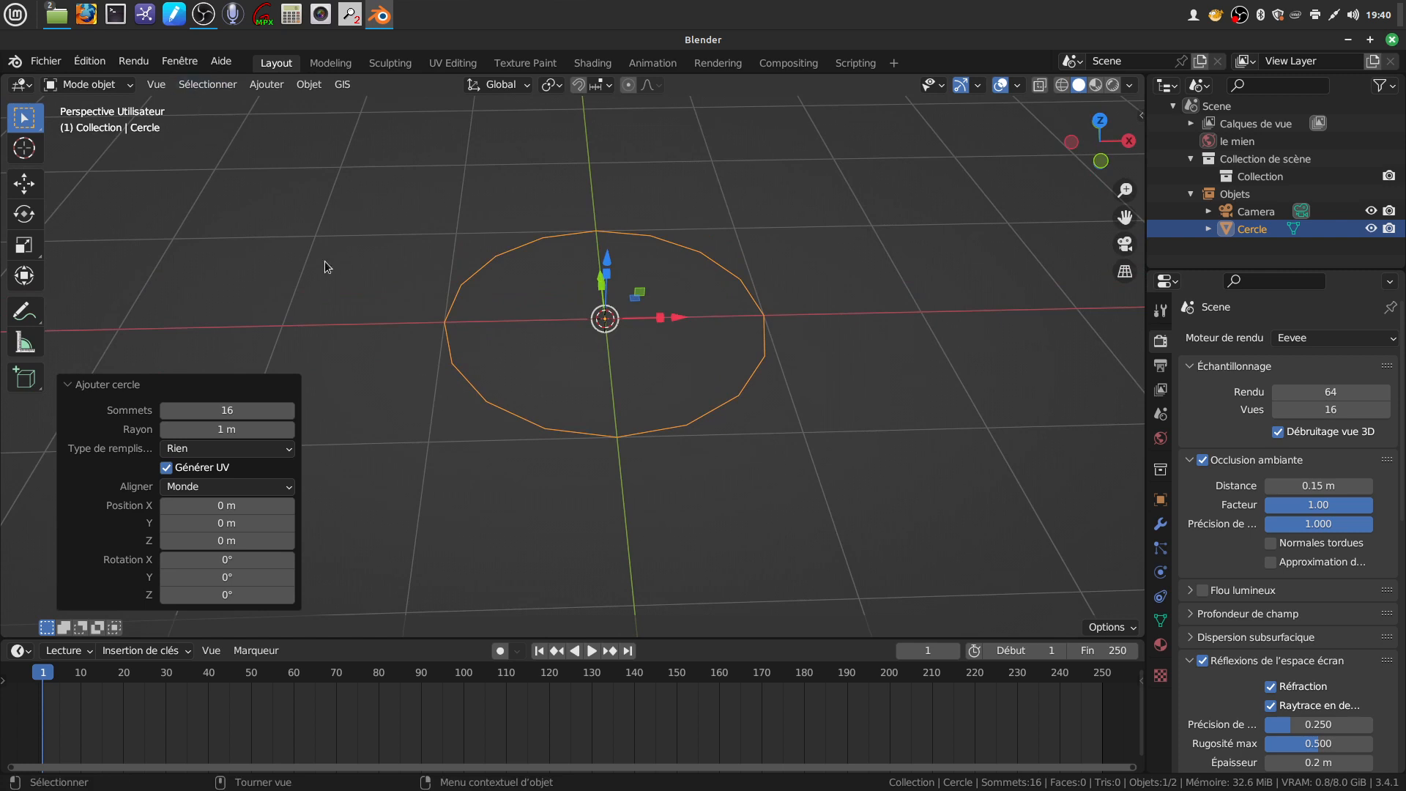
key(Tab)
key(e)
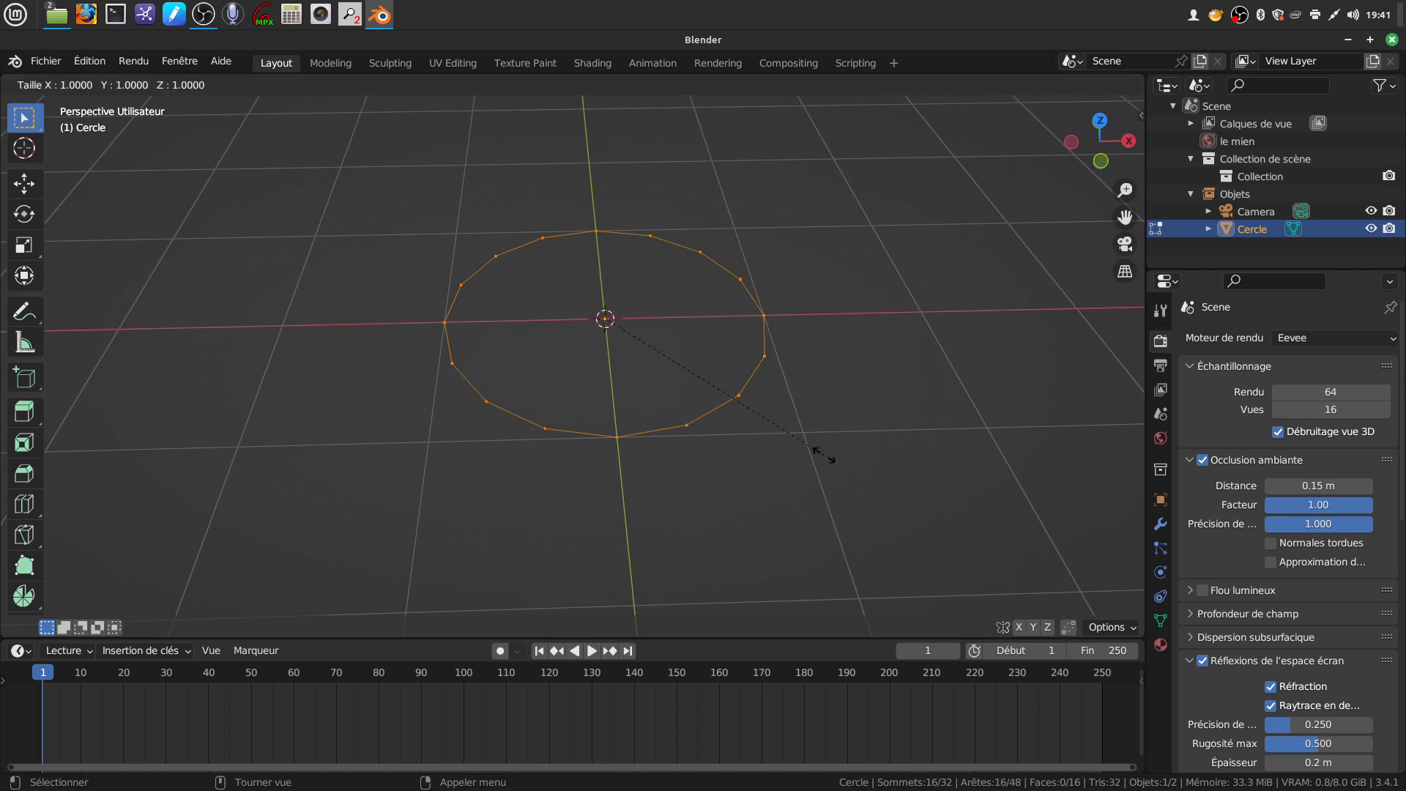
key(s)
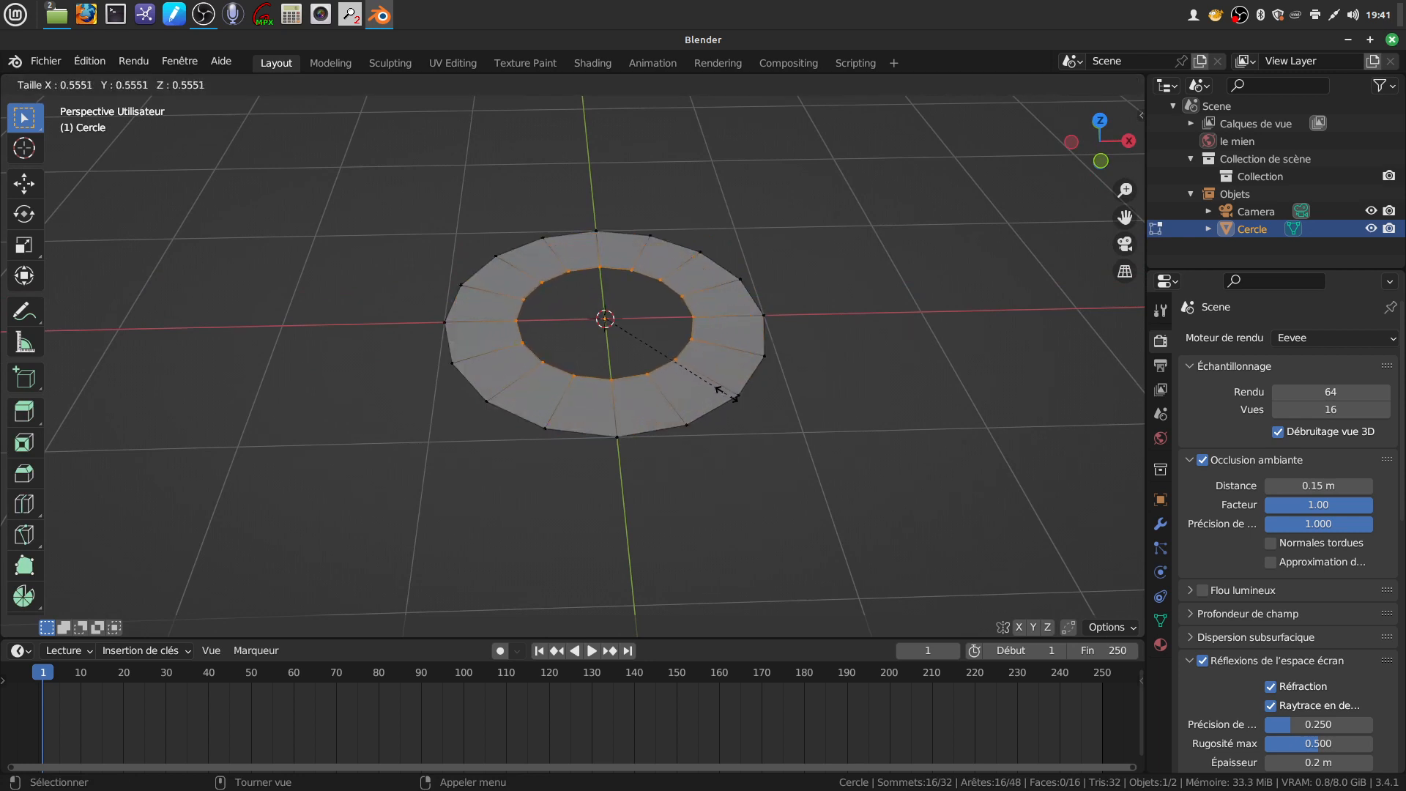
click(720, 389)
Scale the brim's inner edge loop slightly to adjust the size of the crown opening
middle_drag(724, 388, 694, 432)
key(s)
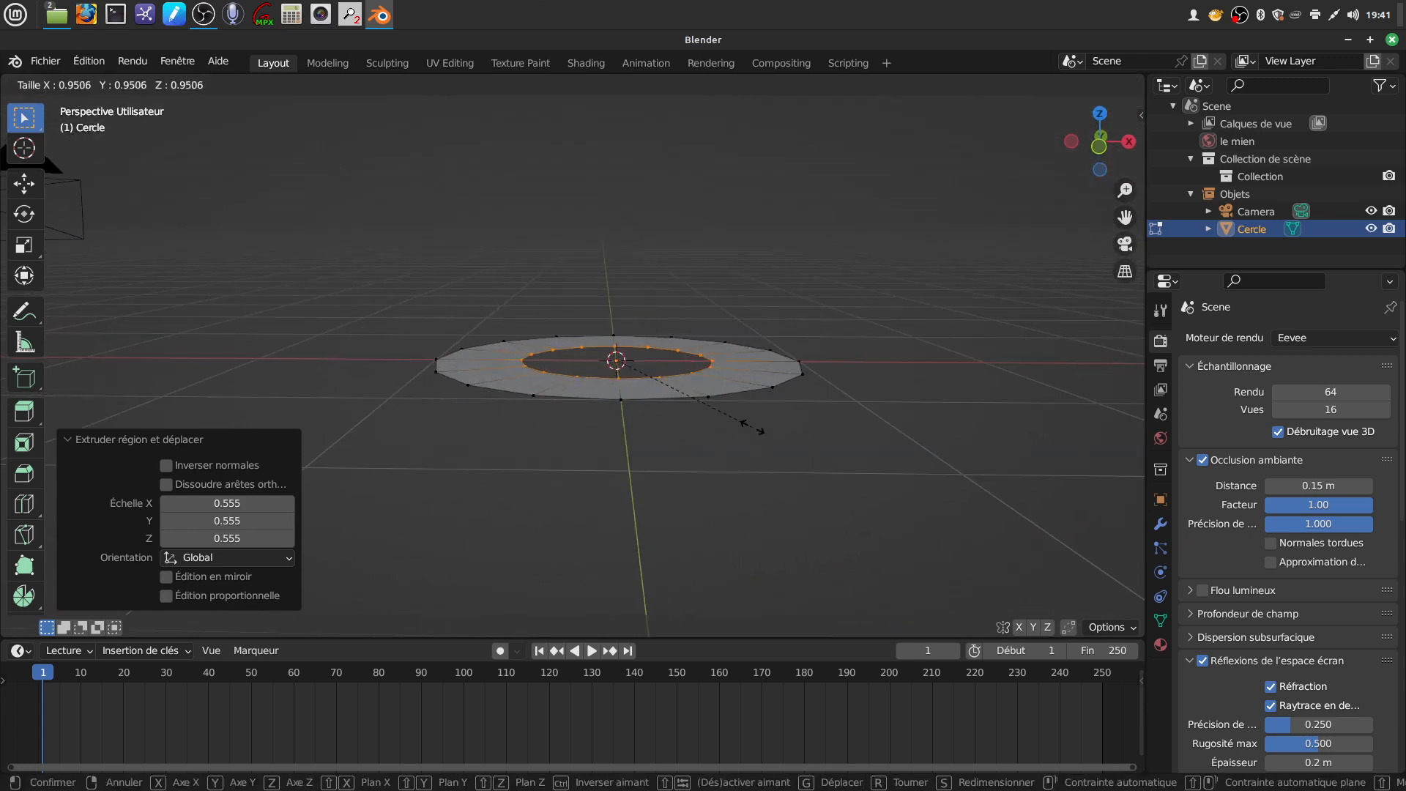
click(749, 424)
middle_drag(765, 454, 767, 399)
key(s)
click(728, 471)
mouse_move(728, 471)
middle_down()
mouse_move(742, 534)
mouse_move(739, 469)
middle_up()
Extrude the brim's inner edge loop 0.2783 m upward along Z to form the crown wall
key(e)
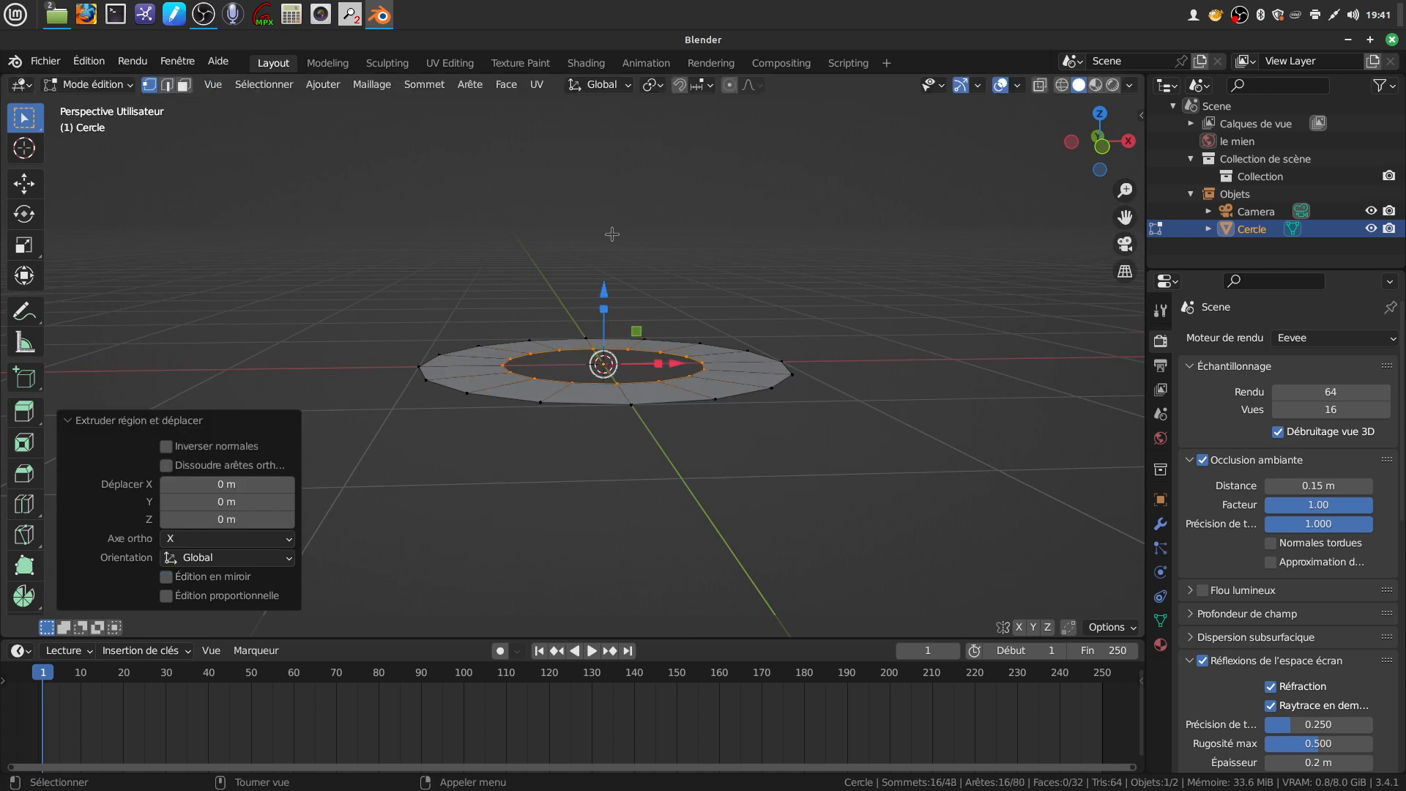
key(z)
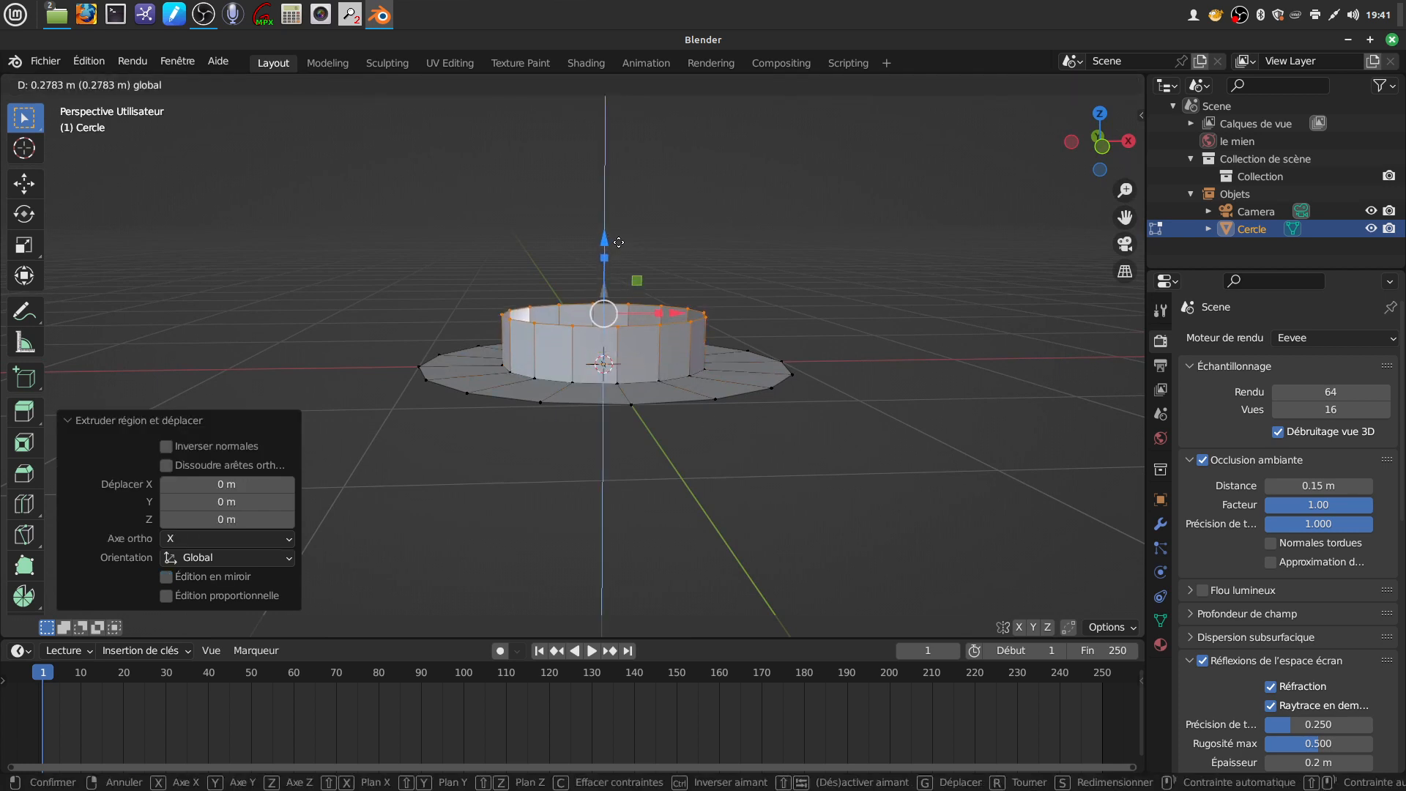
click(617, 241)
Raise the crown's upper edge loop another 0.0426 m along Z and scale it to 0.967
scroll(767, 288, up, 2)
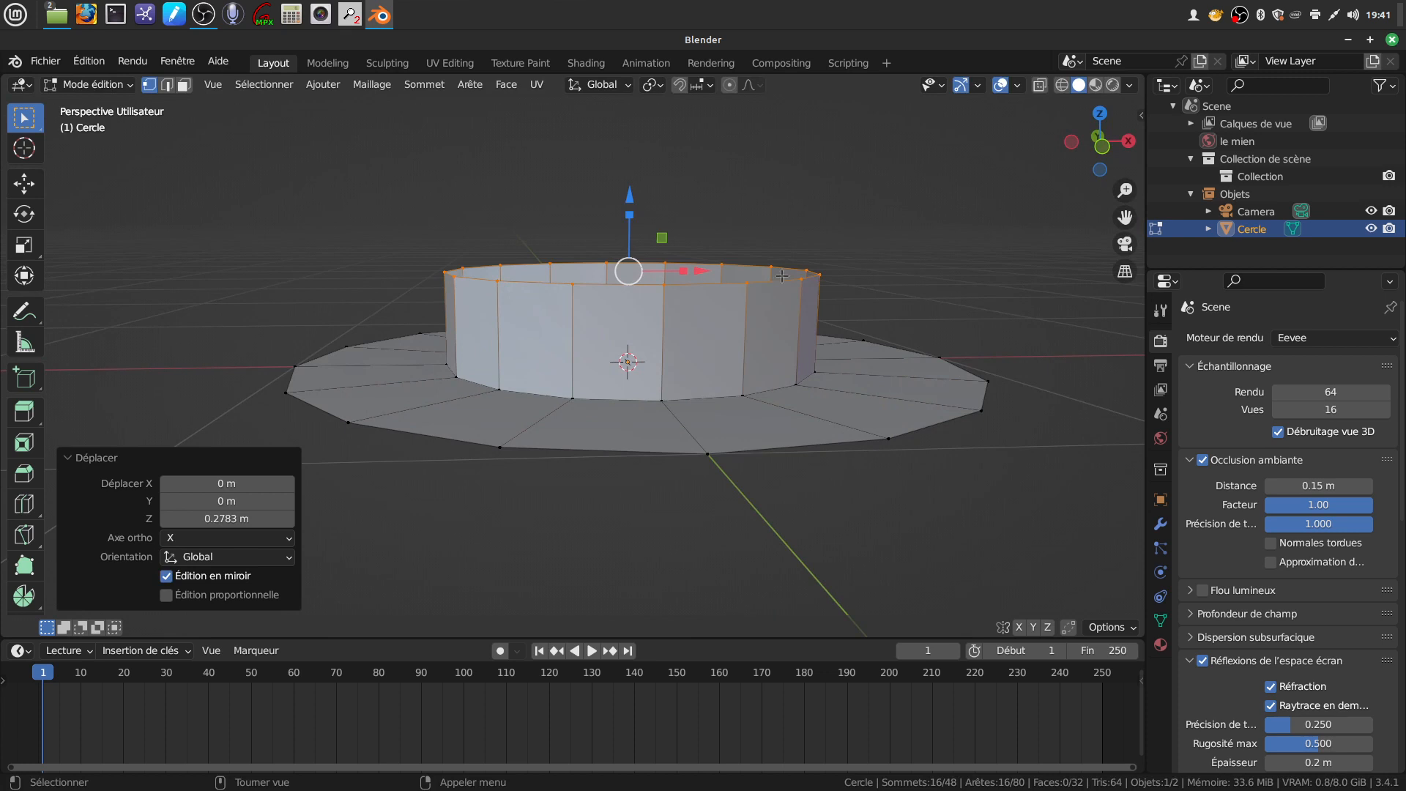
mouse_move(819, 271)
middle_down()
mouse_move(794, 278)
mouse_move(840, 283)
mouse_move(836, 296)
mouse_move(838, 280)
middle_up()
scroll(838, 280, down, 1)
drag(604, 175, 604, 162)
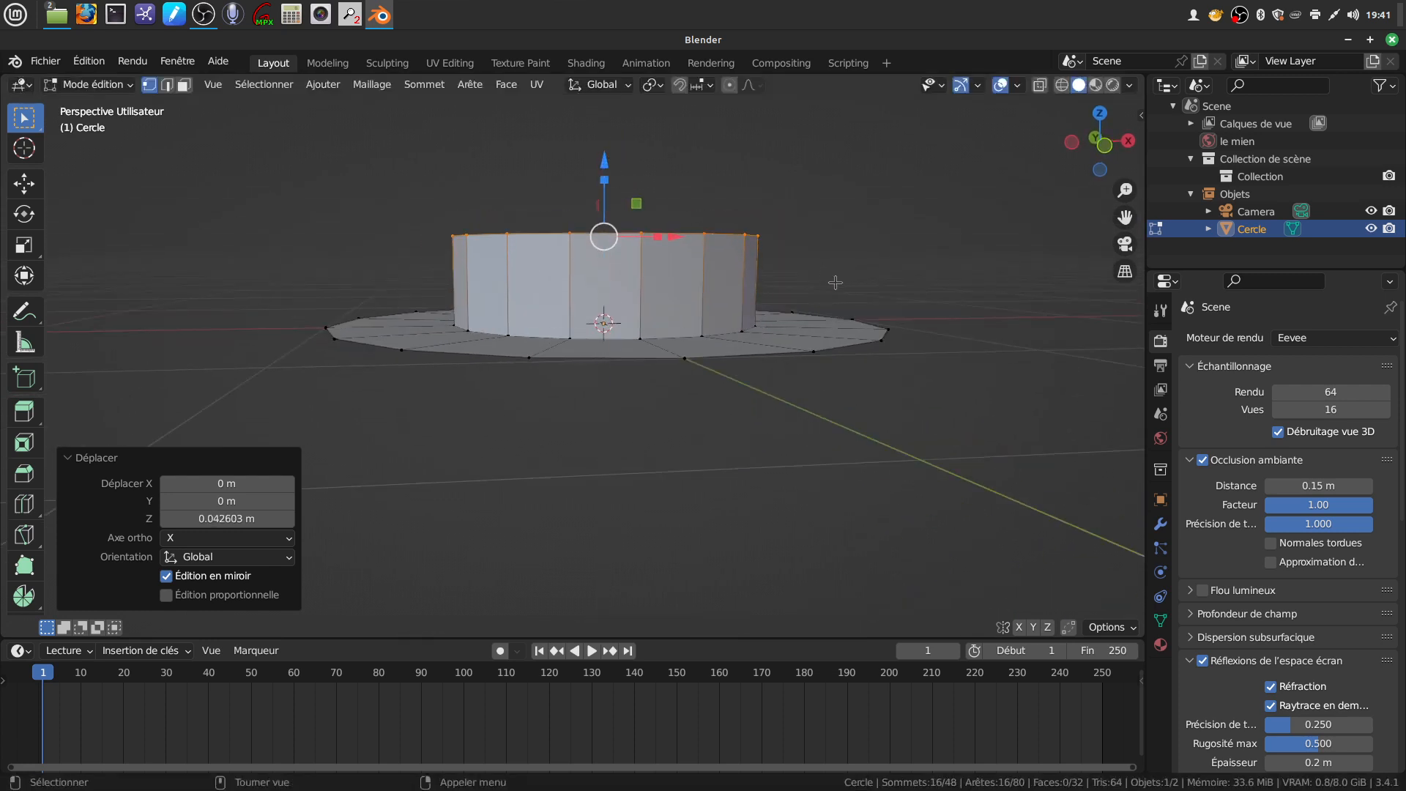
key(s)
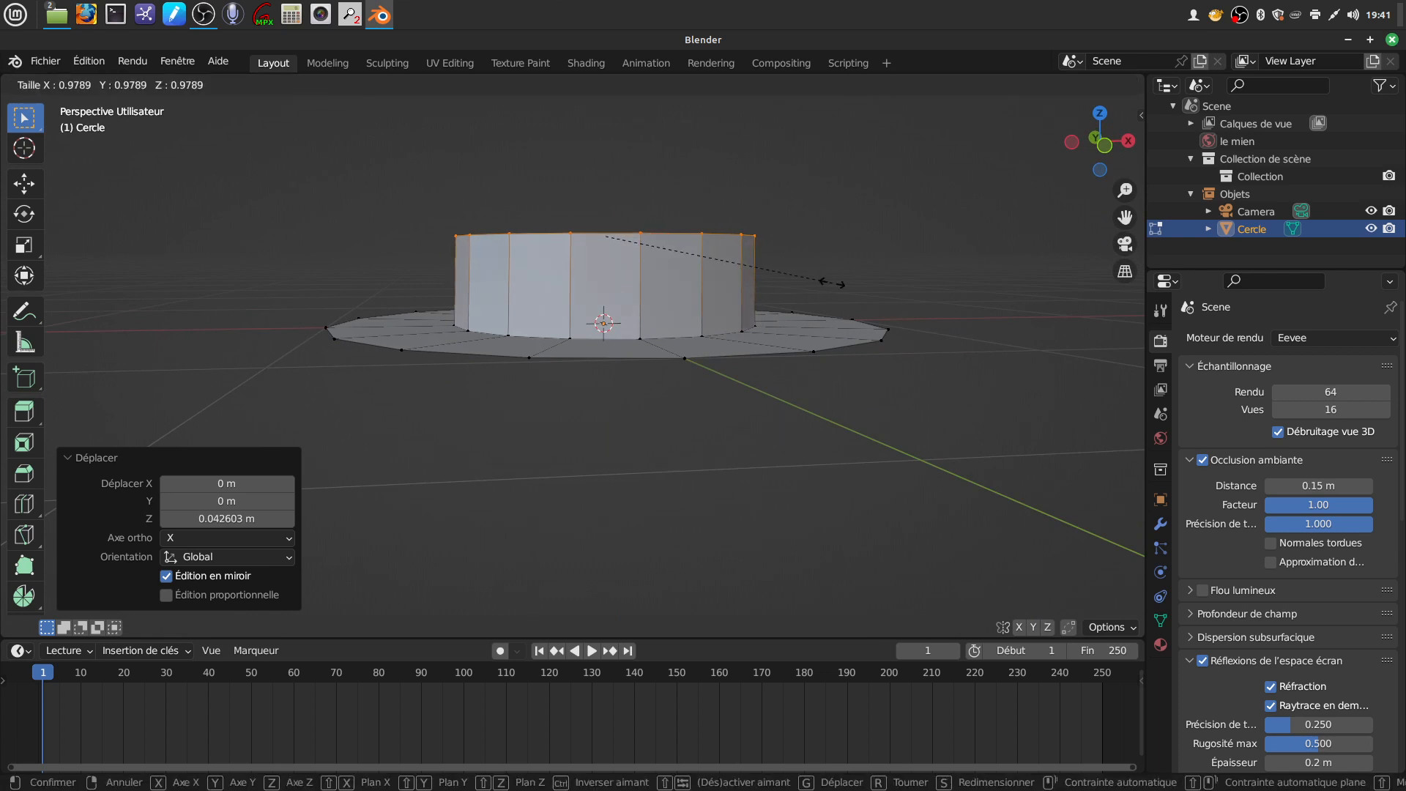
click(831, 283)
Extrude the crown's upper edge loop inward at a scale of 0.075 and grid-fill the small central hole
middle_drag(832, 284, 835, 343)
scroll(835, 342, up, 3)
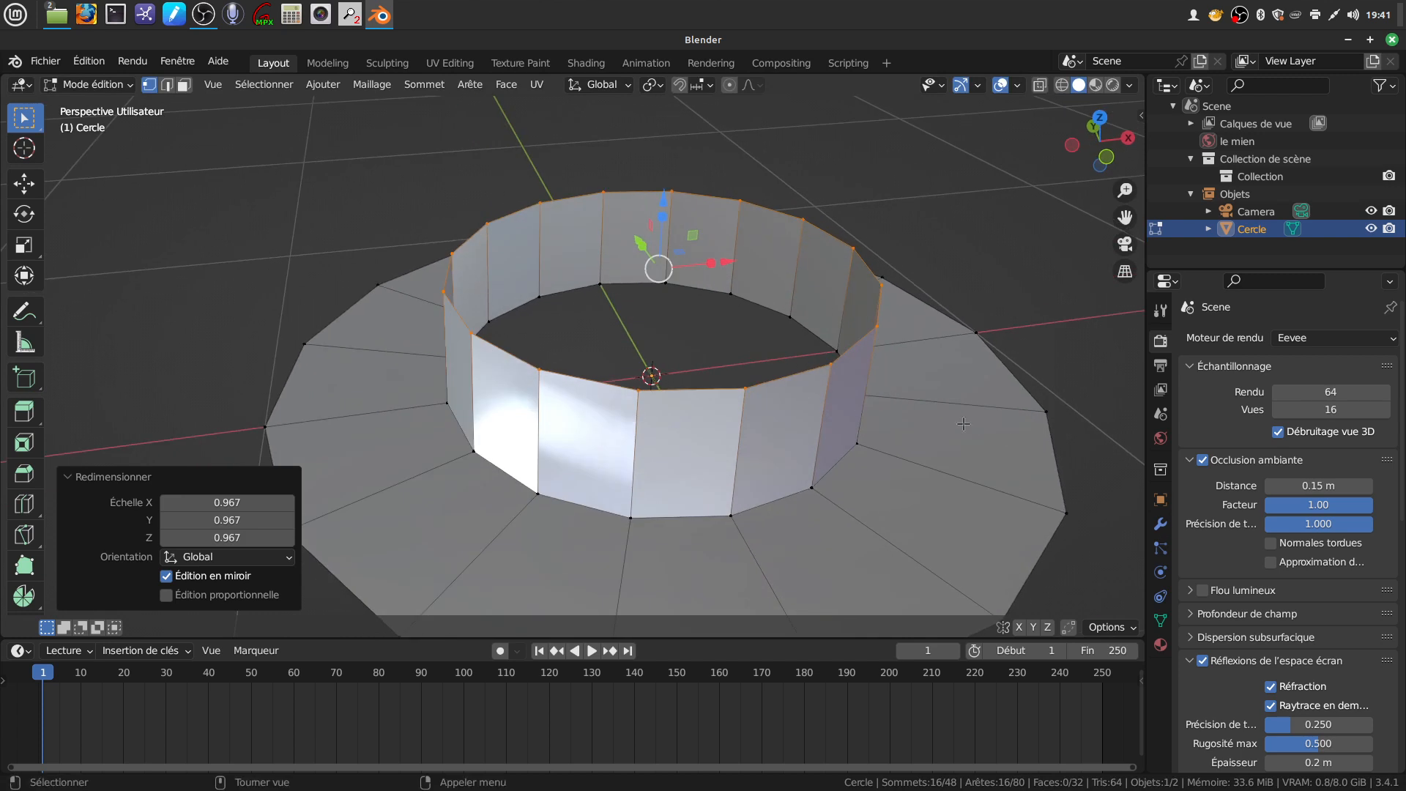
key(e)
key(s)
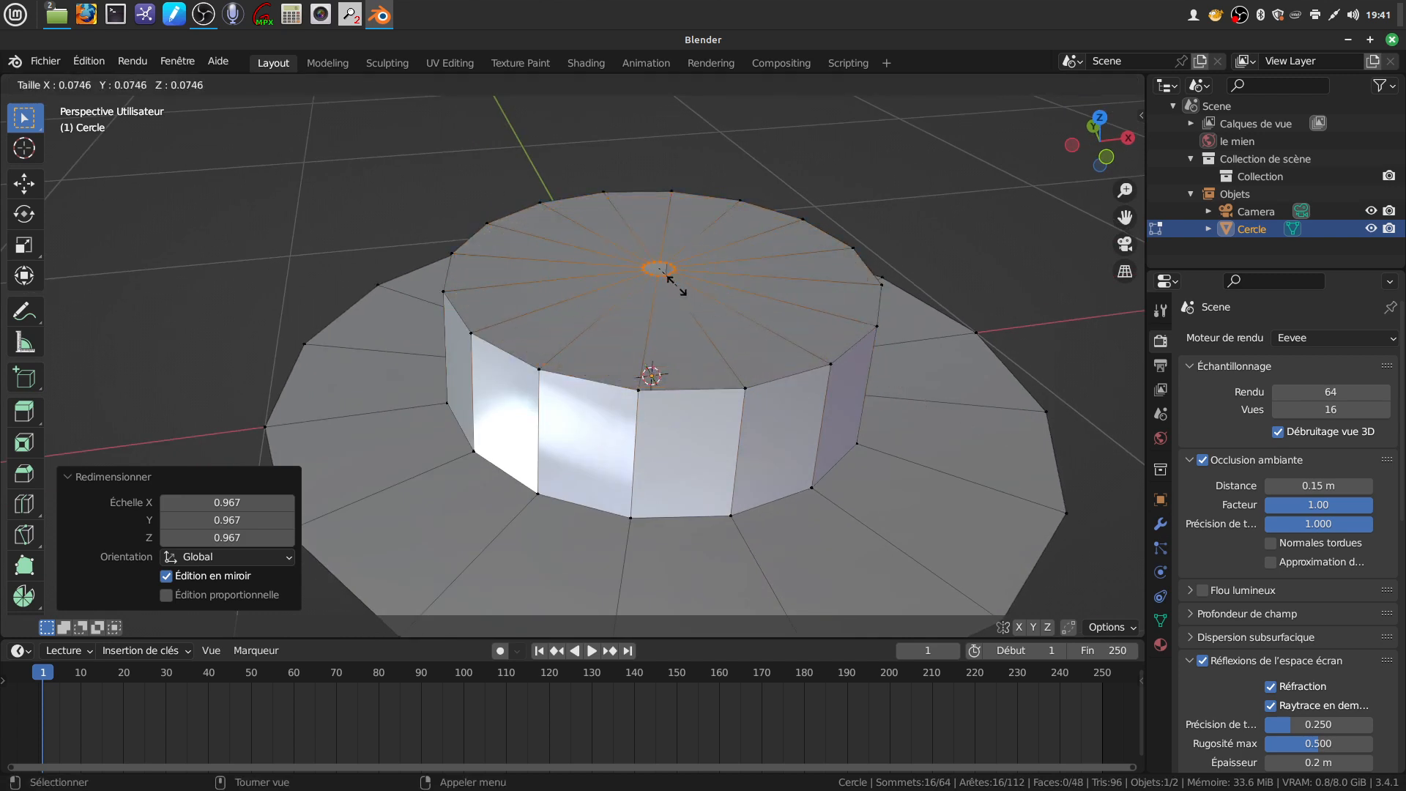
click(677, 286)
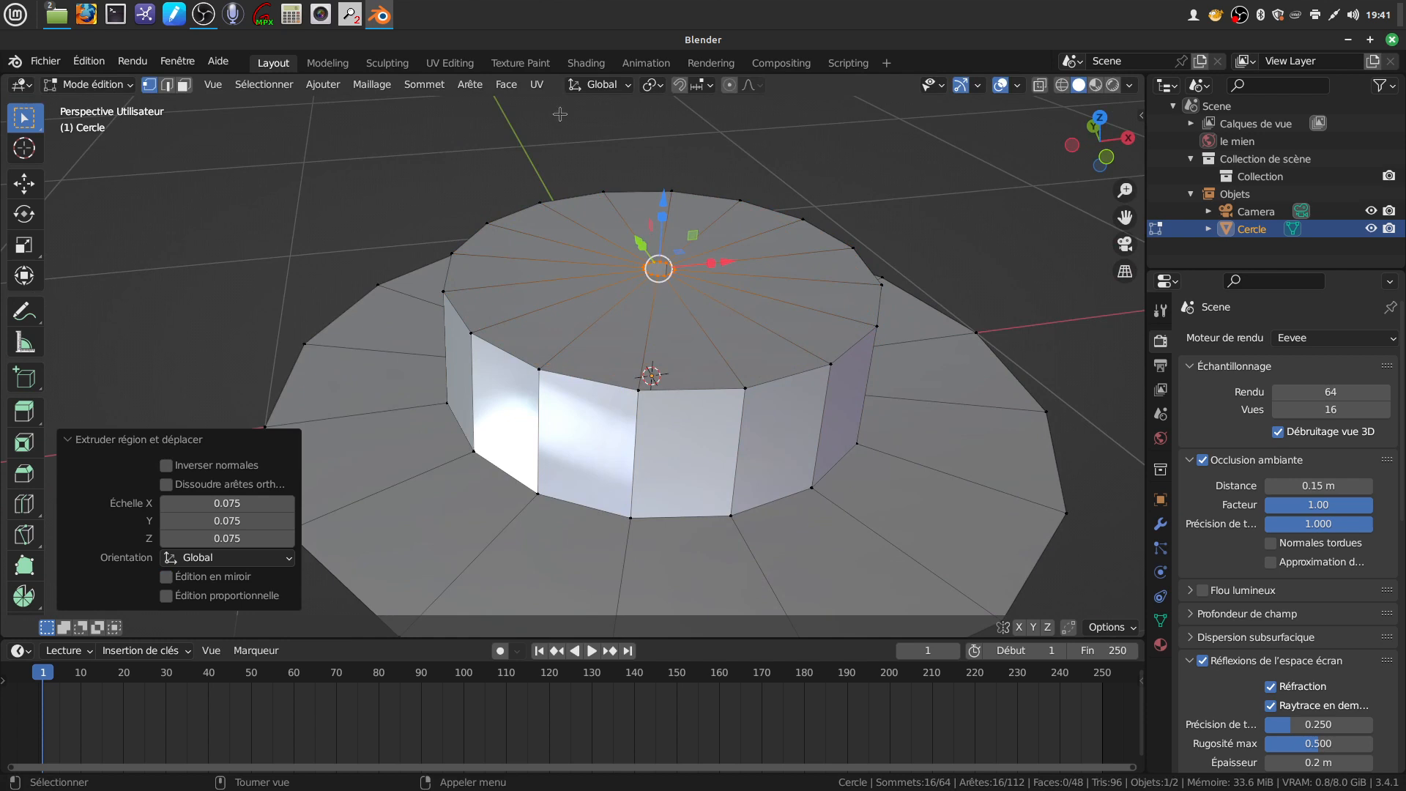
click(506, 84)
click(557, 295)
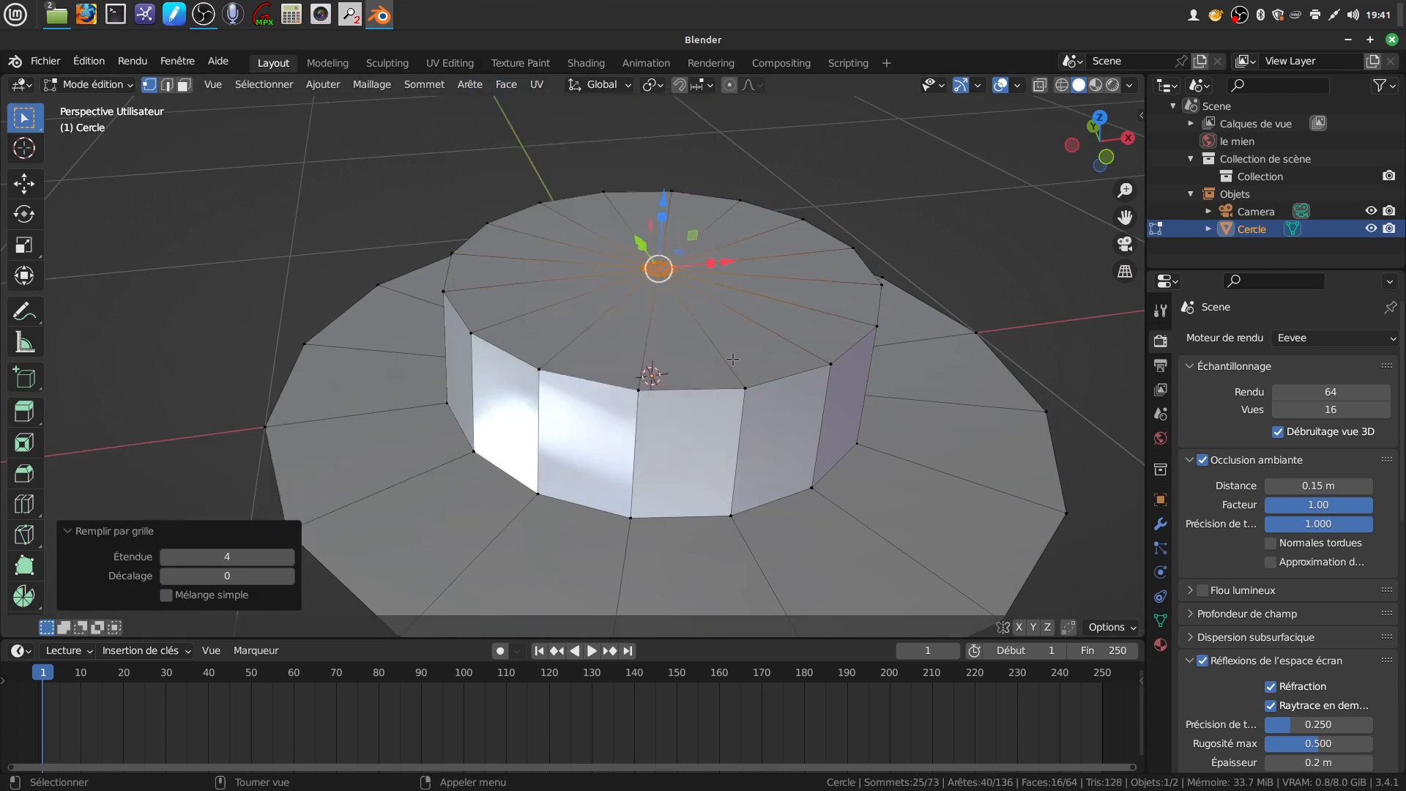
Select the edge loop around the crown's top rim and bevel it 0.0166 m with one segment
middle_drag(733, 360, 804, 383)
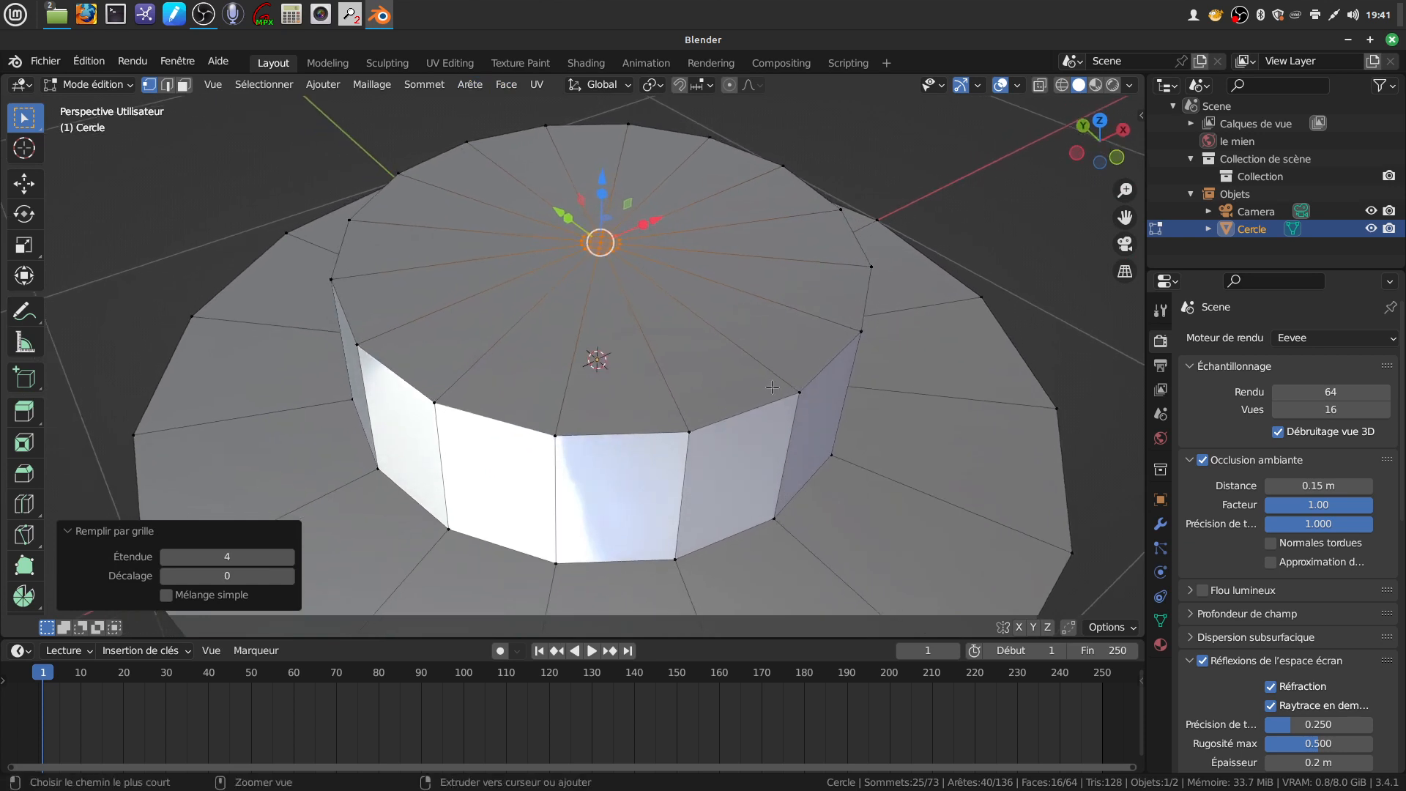
scroll(772, 387, up, 2)
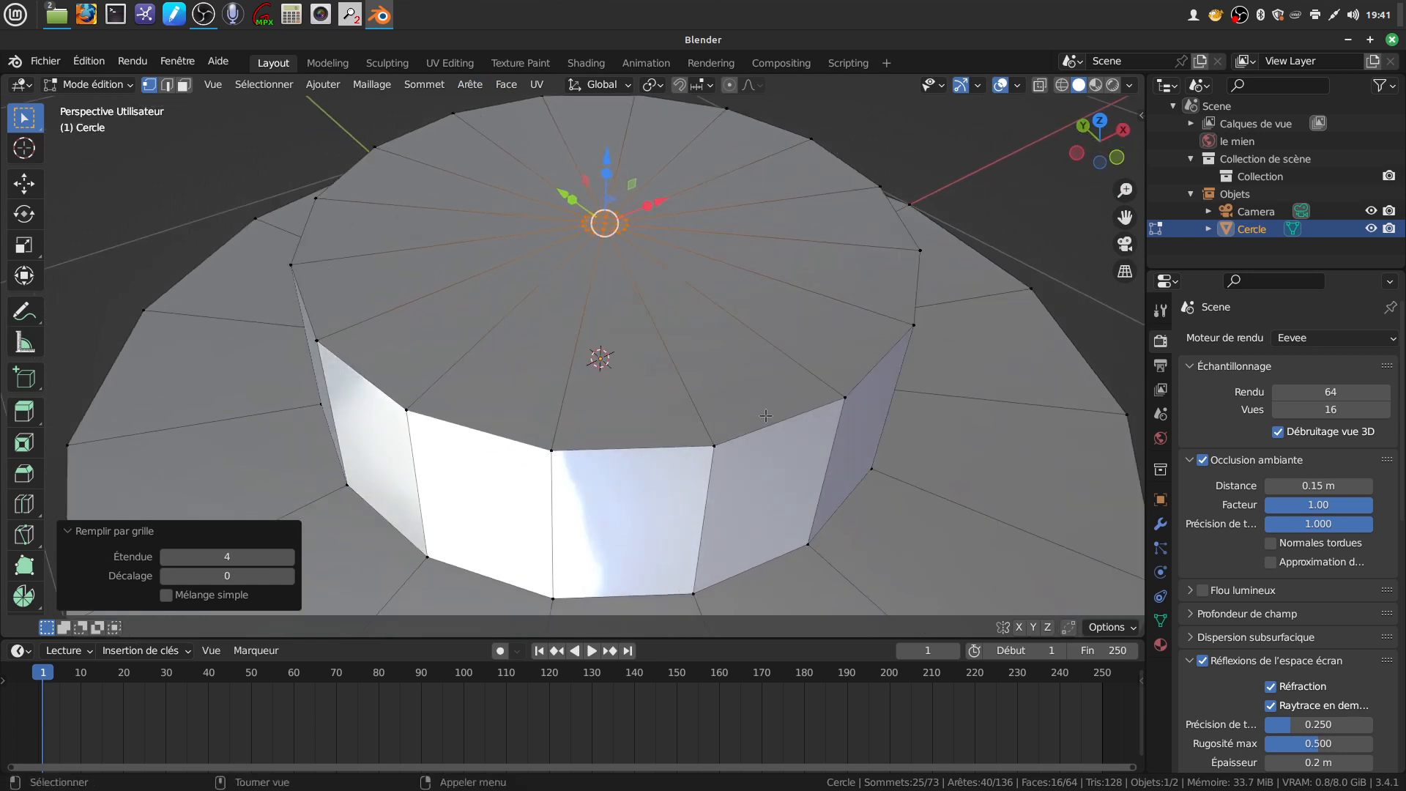
key(2)
alt+click(784, 423)
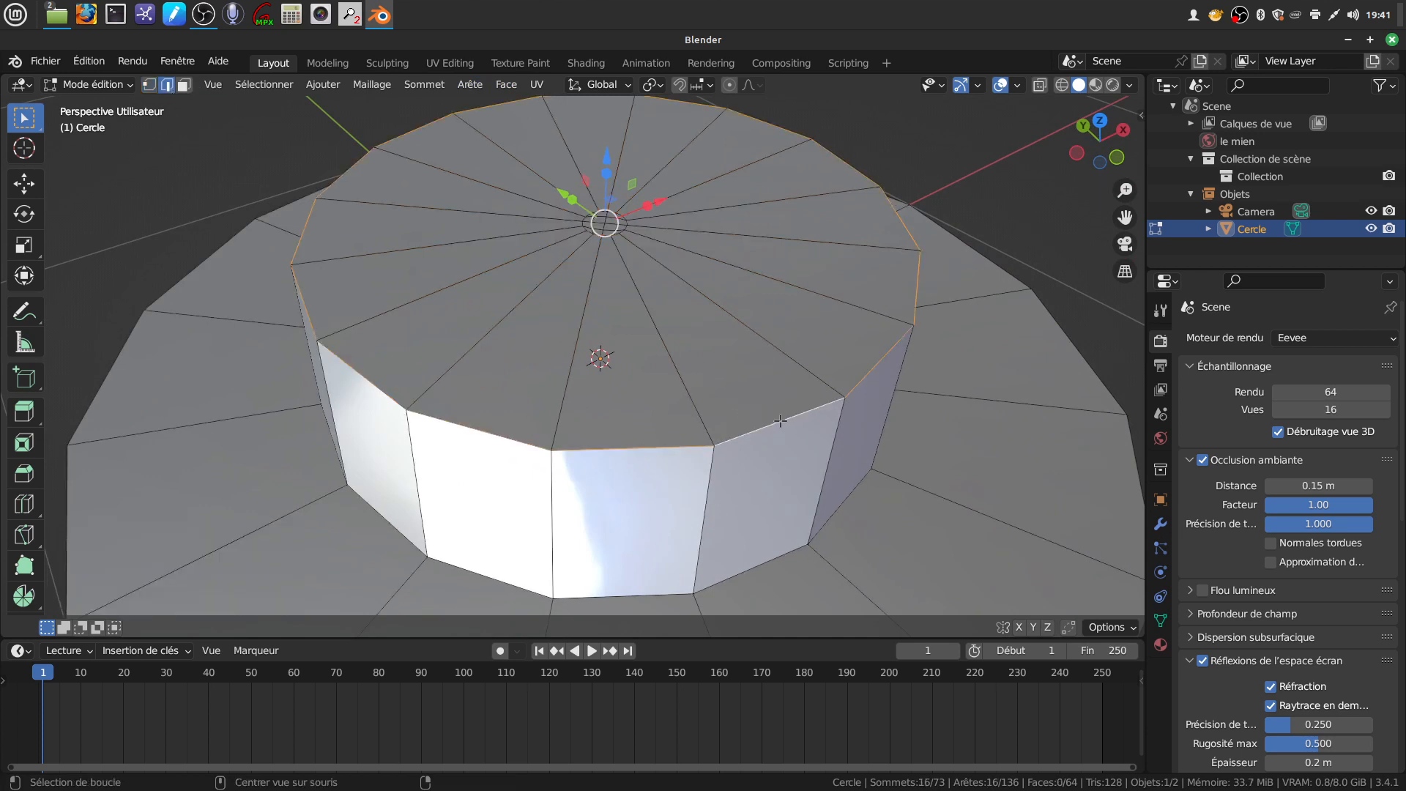
key(ctrl+b)
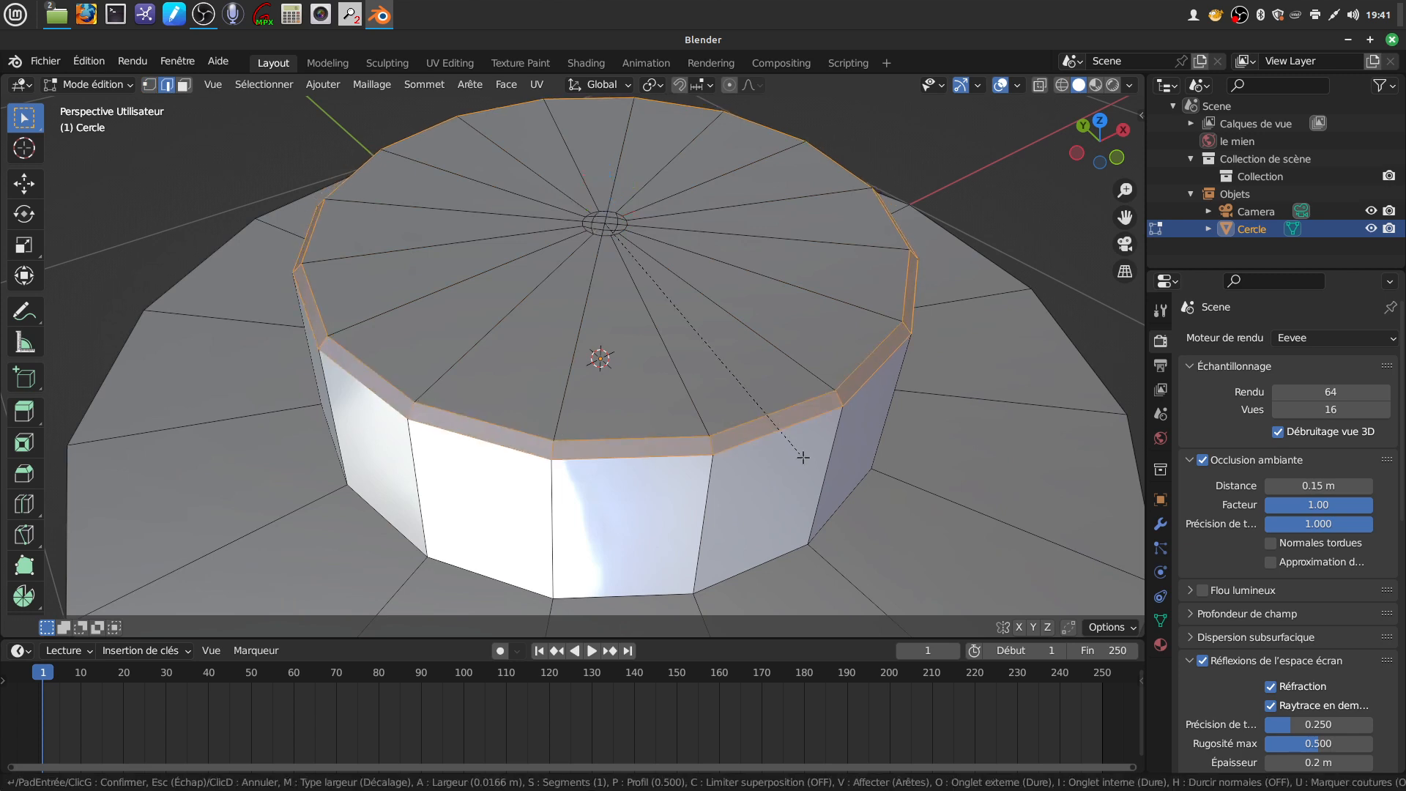
click(804, 457)
right_click(813, 448)
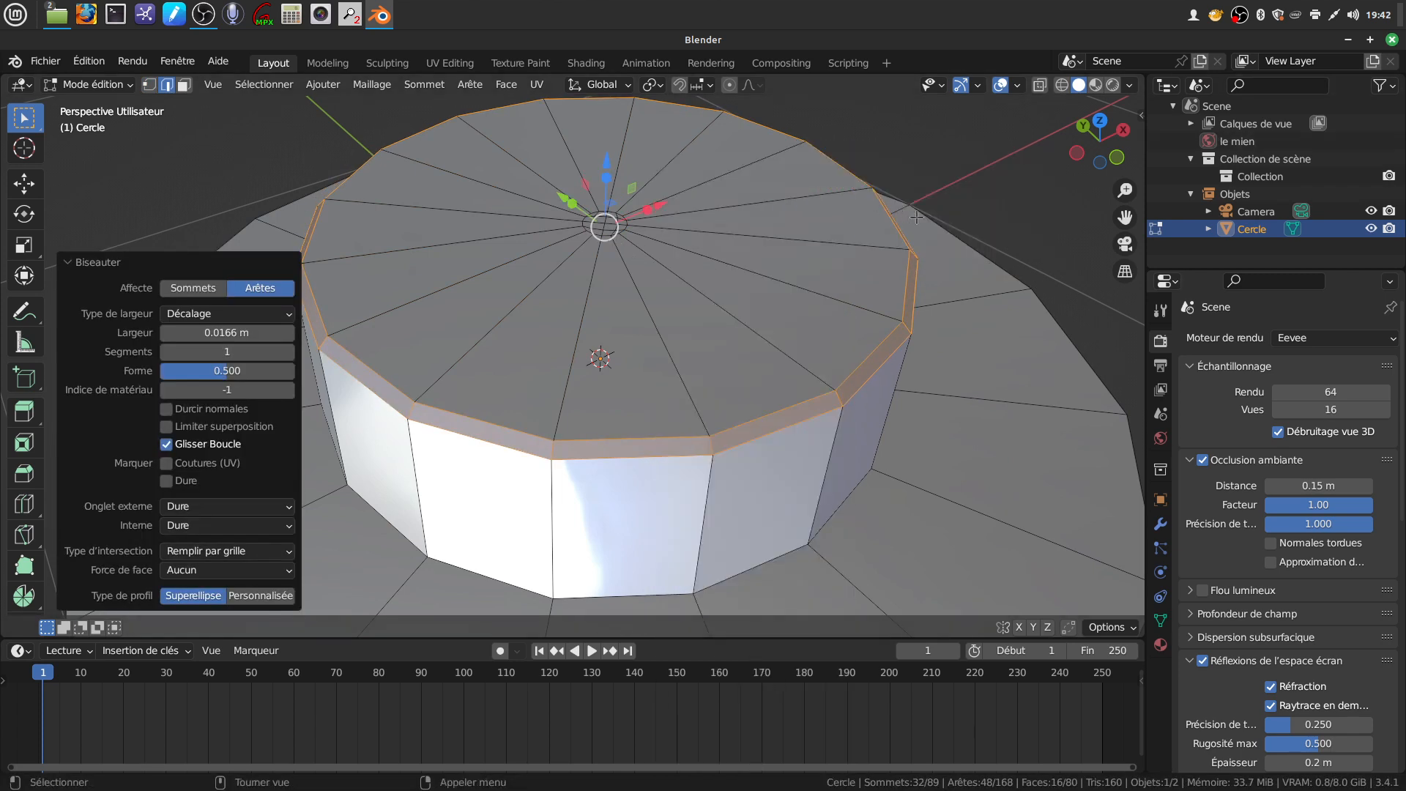
Add a loop cut on the crown's top face and slide it outward near the bevel with a factor of 0.970
middle_drag(1017, 226, 789, 204)
scroll(766, 281, up, 1)
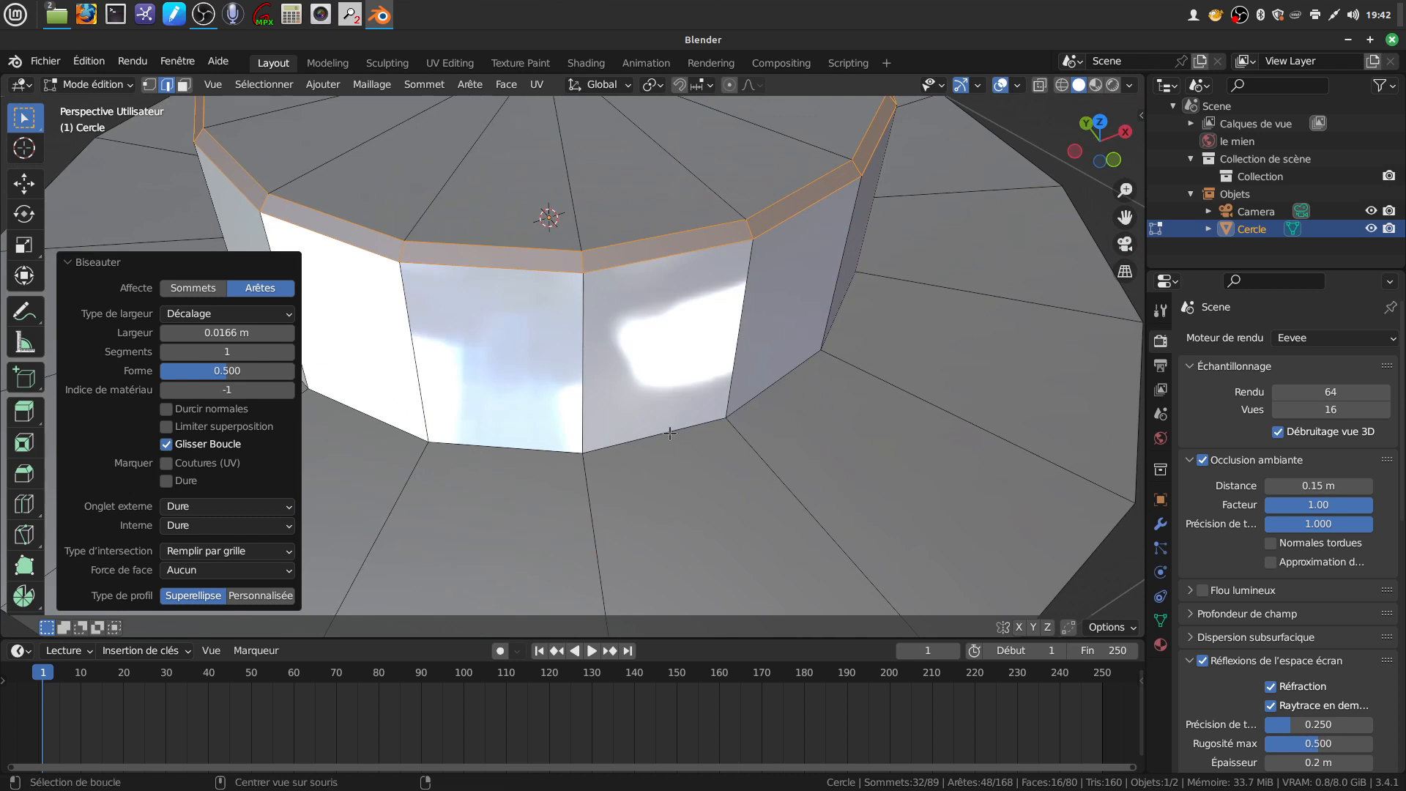
shift+middle_drag(654, 267, 646, 389)
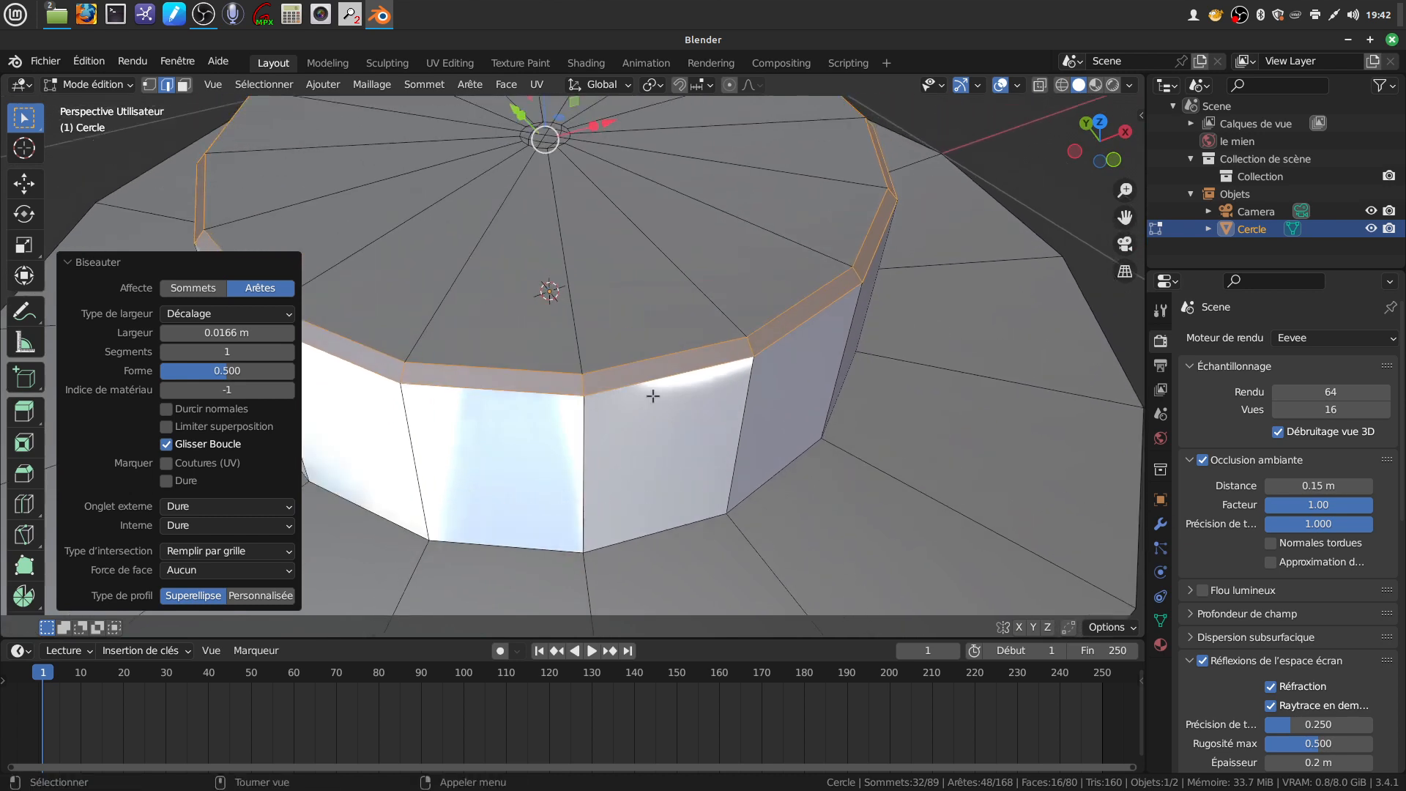
scroll(660, 379, up, 2)
middle_drag(682, 343, 652, 337)
key(ctrl+r)
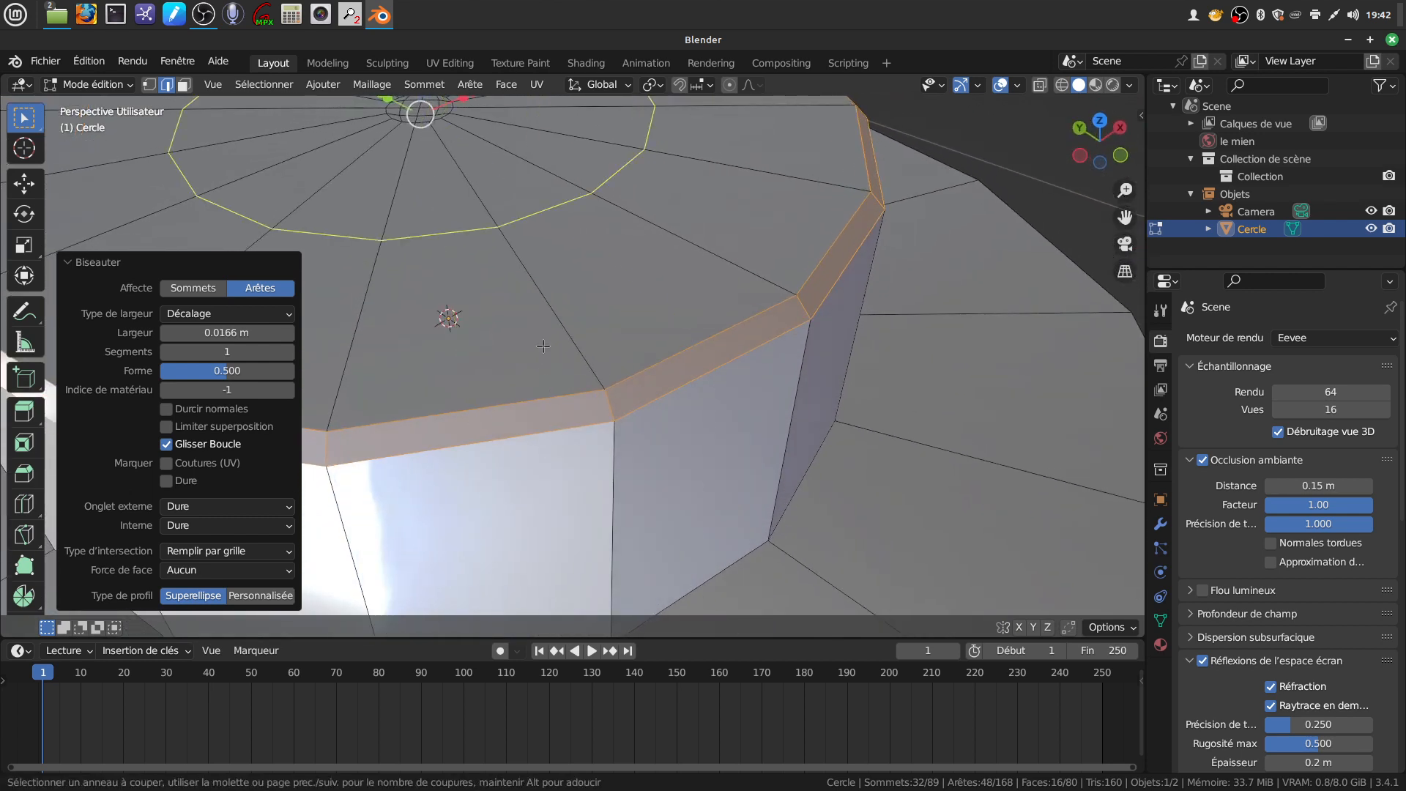
click(564, 366)
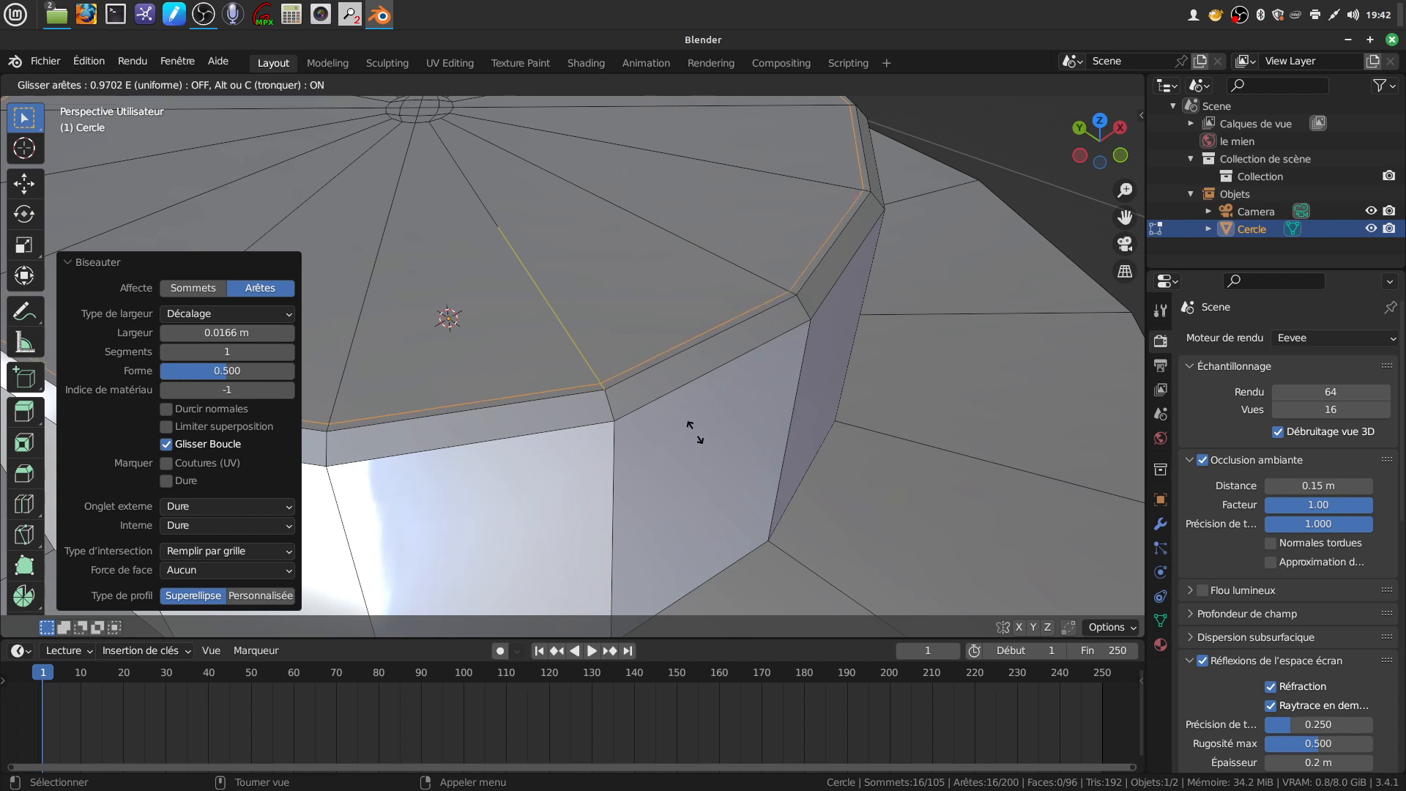
click(694, 432)
Add a second loop cut on the crown's top face, slid close to the previous one with a factor of 0.969
key(ctrl+r)
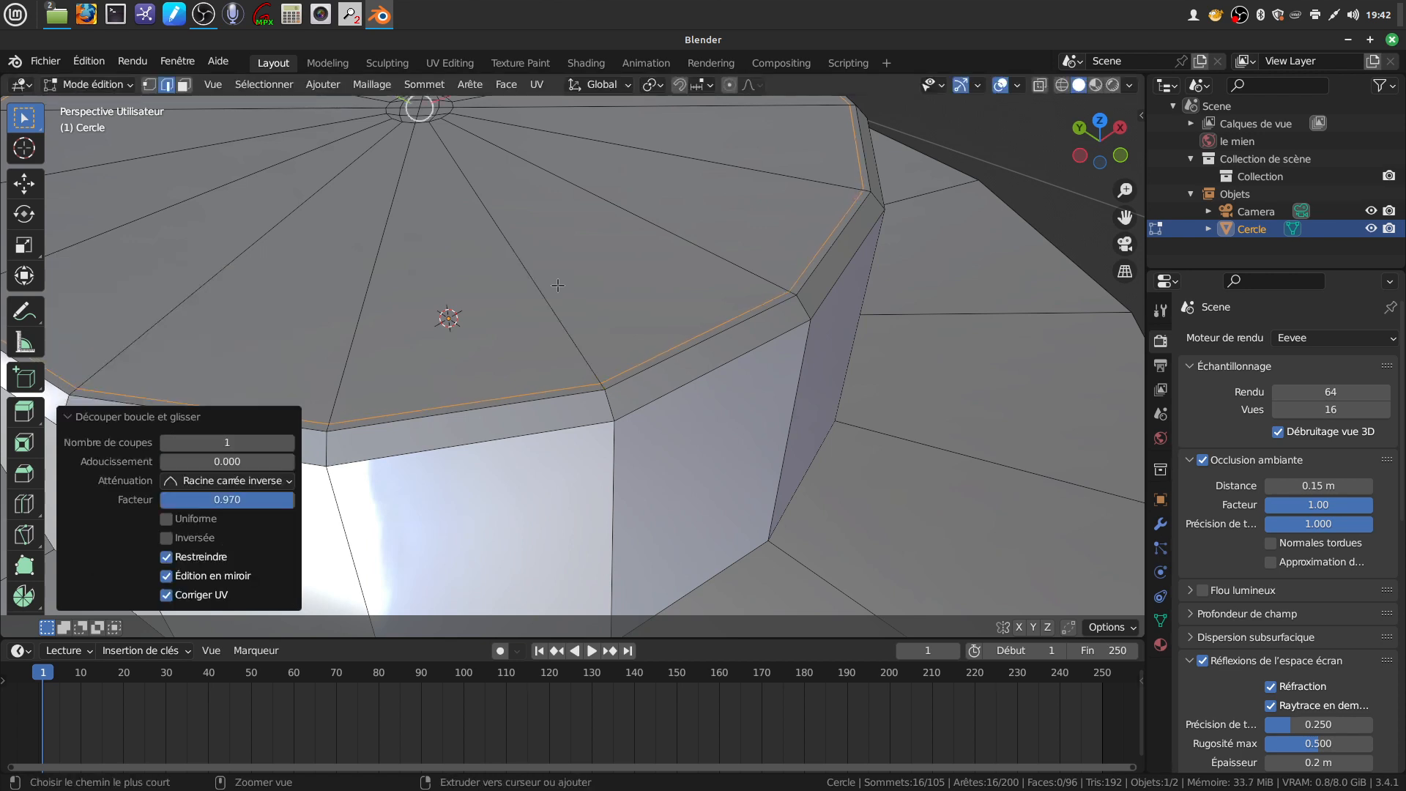
click(579, 288)
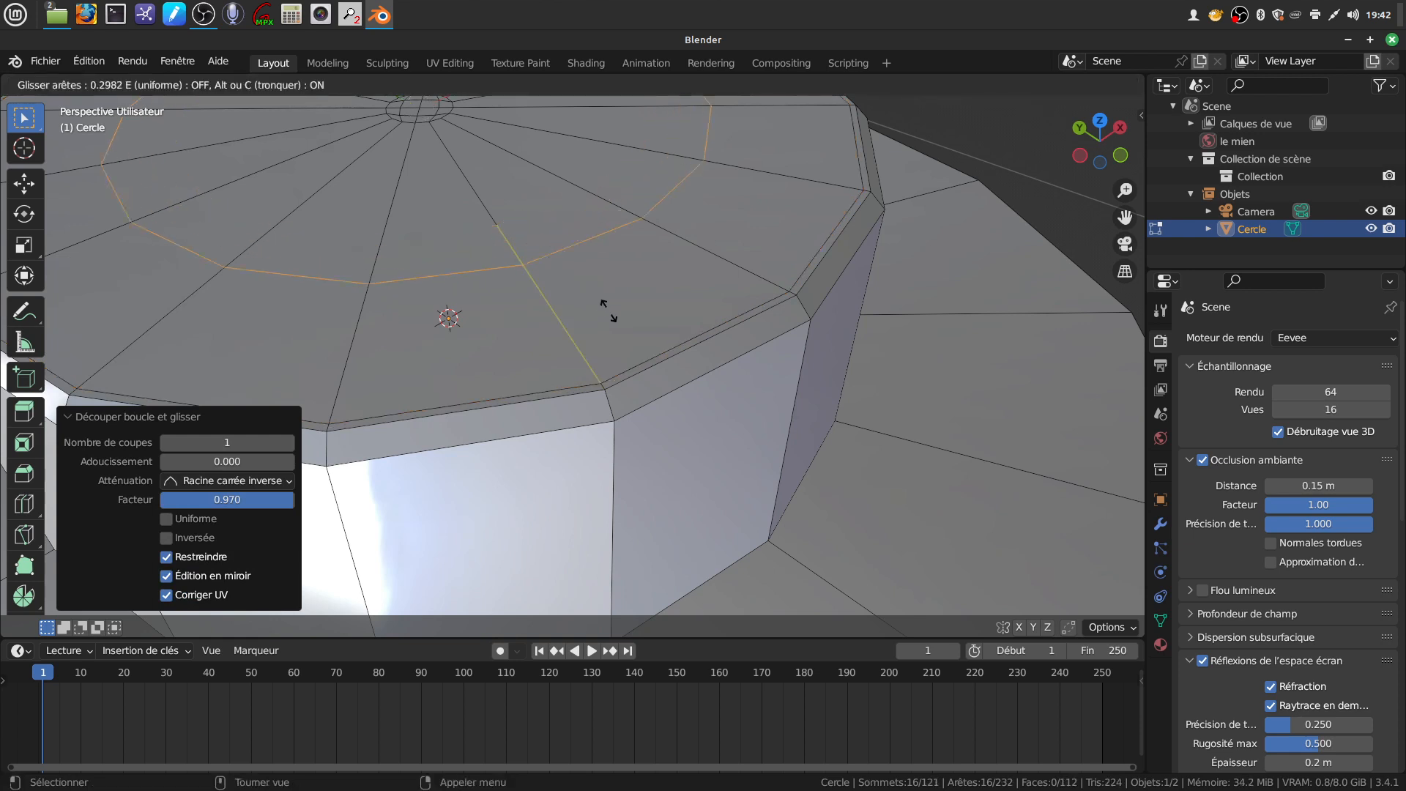
click(695, 374)
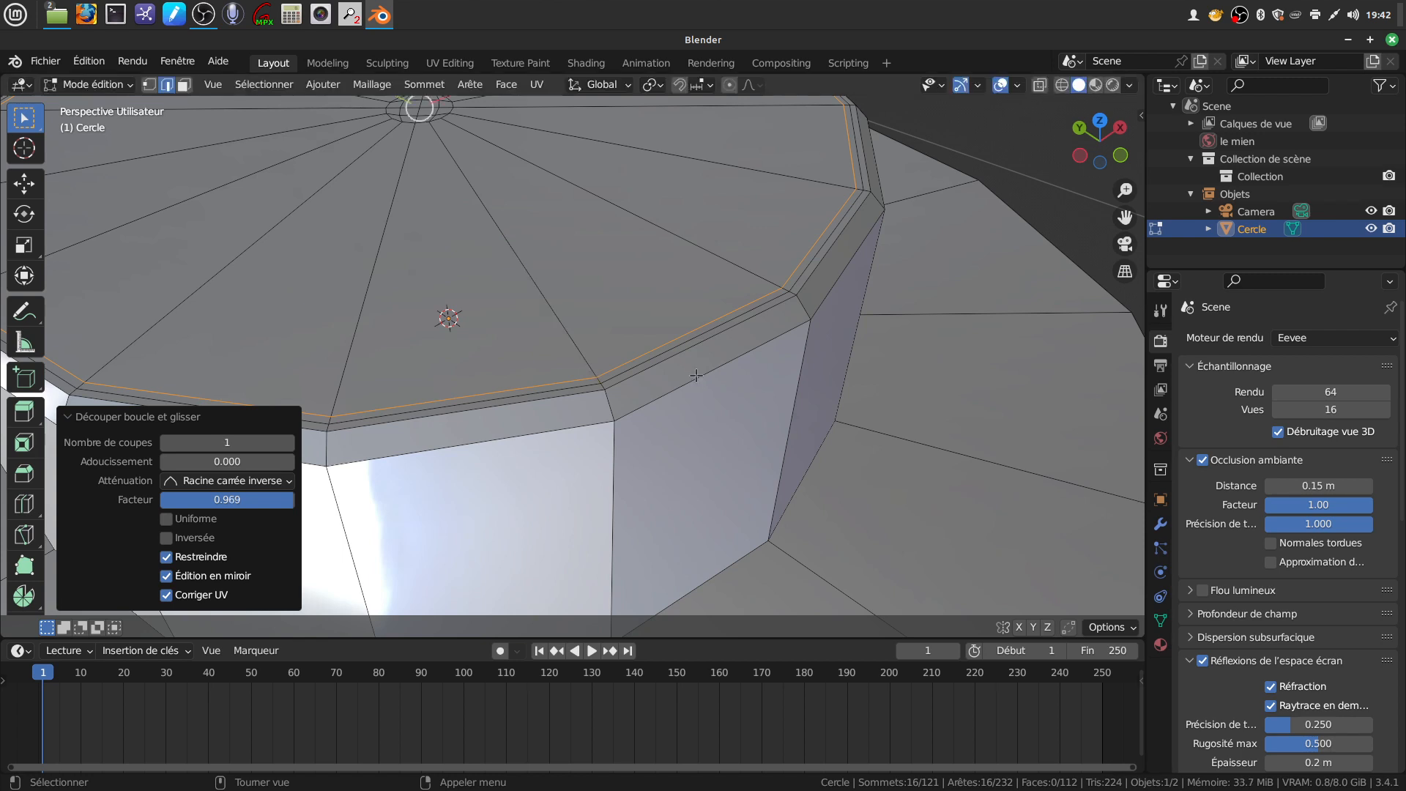
Extrude the narrow face ring between the two loop cuts on the crown's top and lower it about 0.0104 m along Z
shift+middle_drag(704, 362, 609, 352)
scroll(688, 401, up, 2)
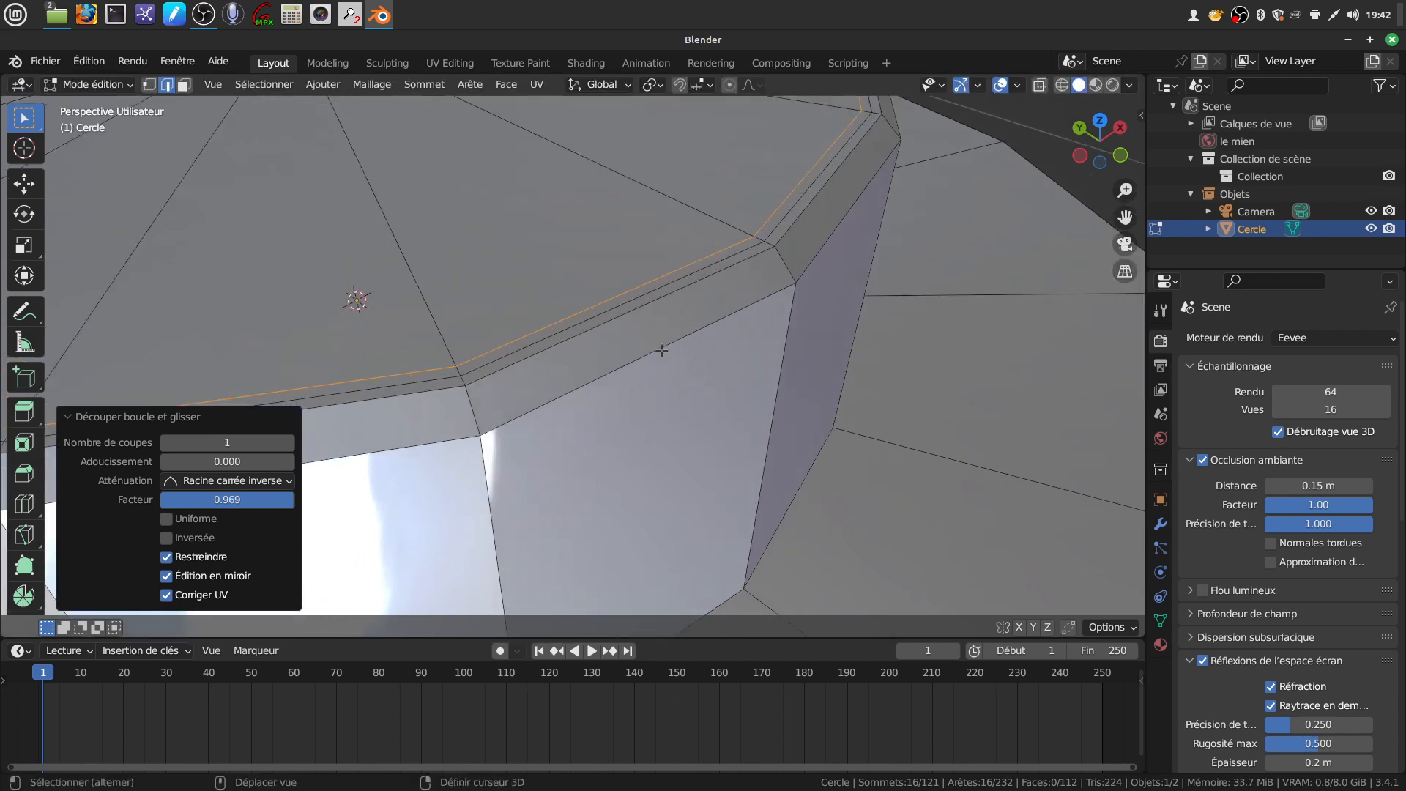
shift+middle_drag(687, 402, 721, 423)
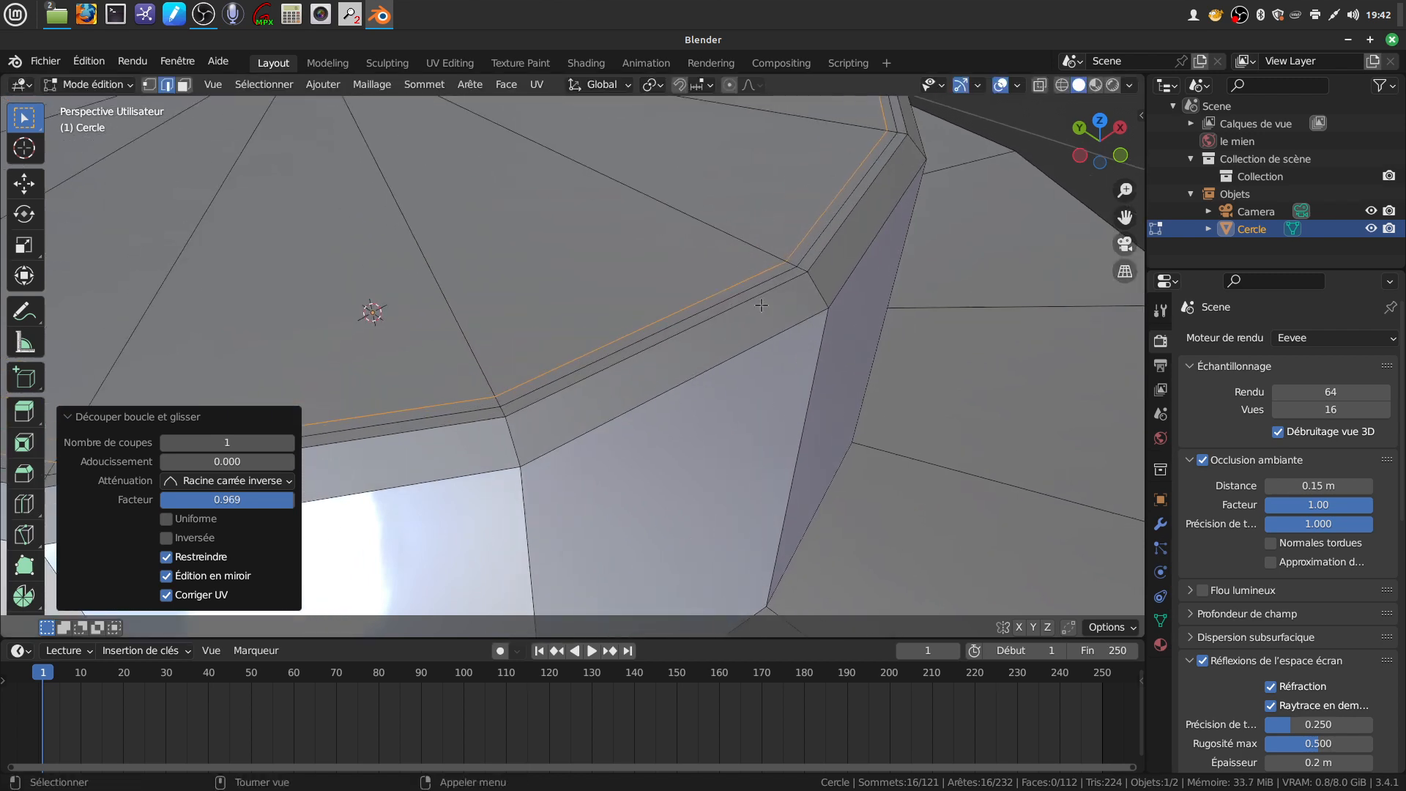
click(184, 85)
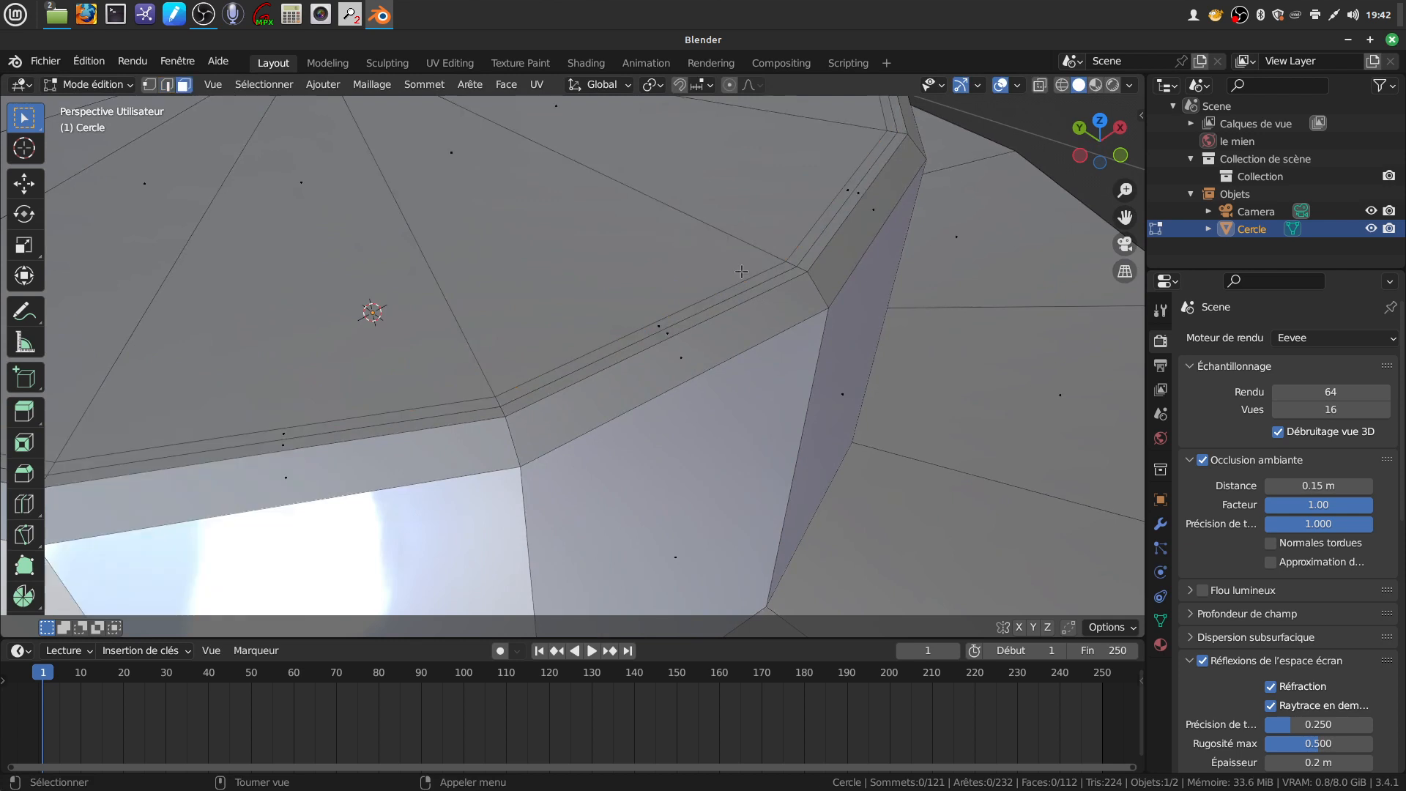
alt+click(794, 263)
scroll(793, 263, down, 5)
middle_drag(761, 278, 742, 287)
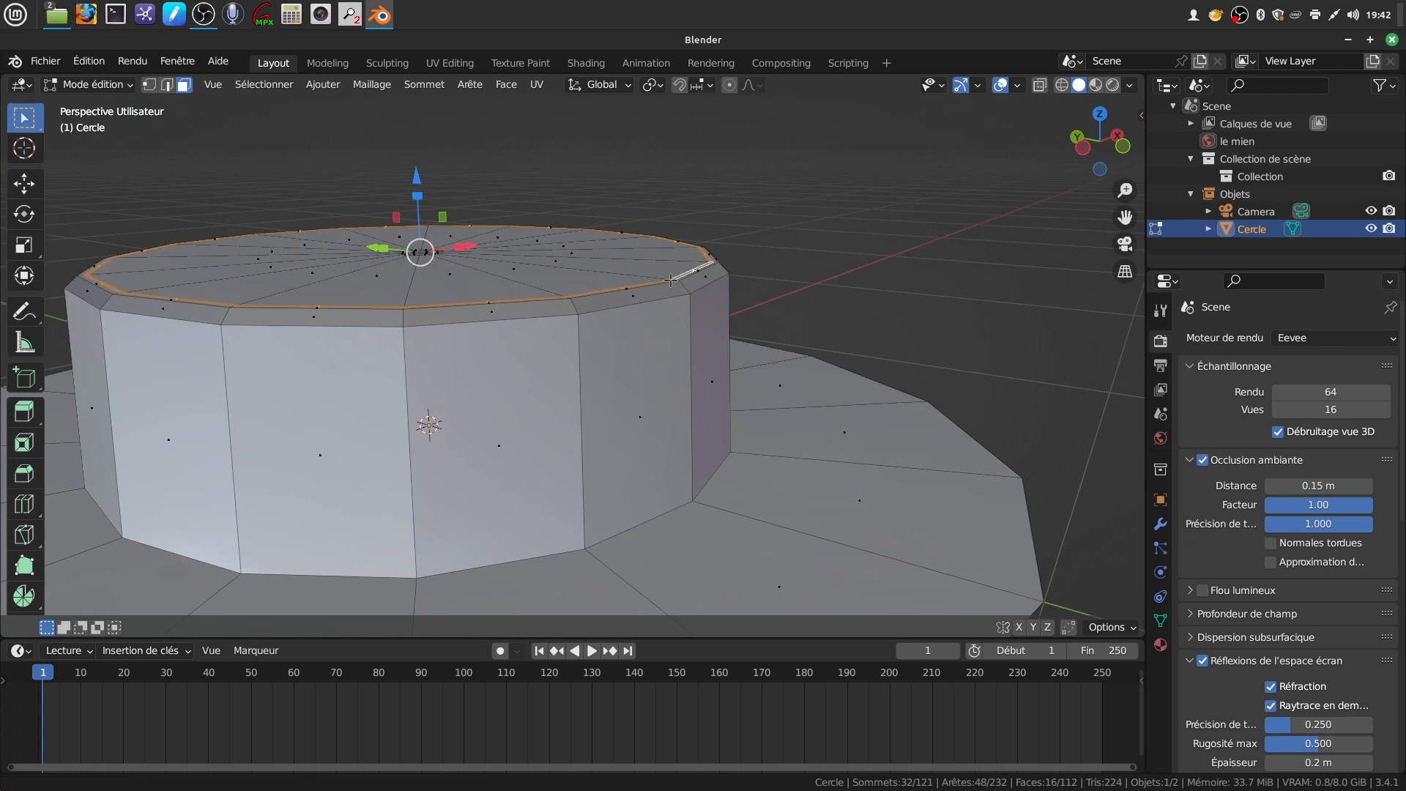
shift+middle_drag(519, 210, 579, 258)
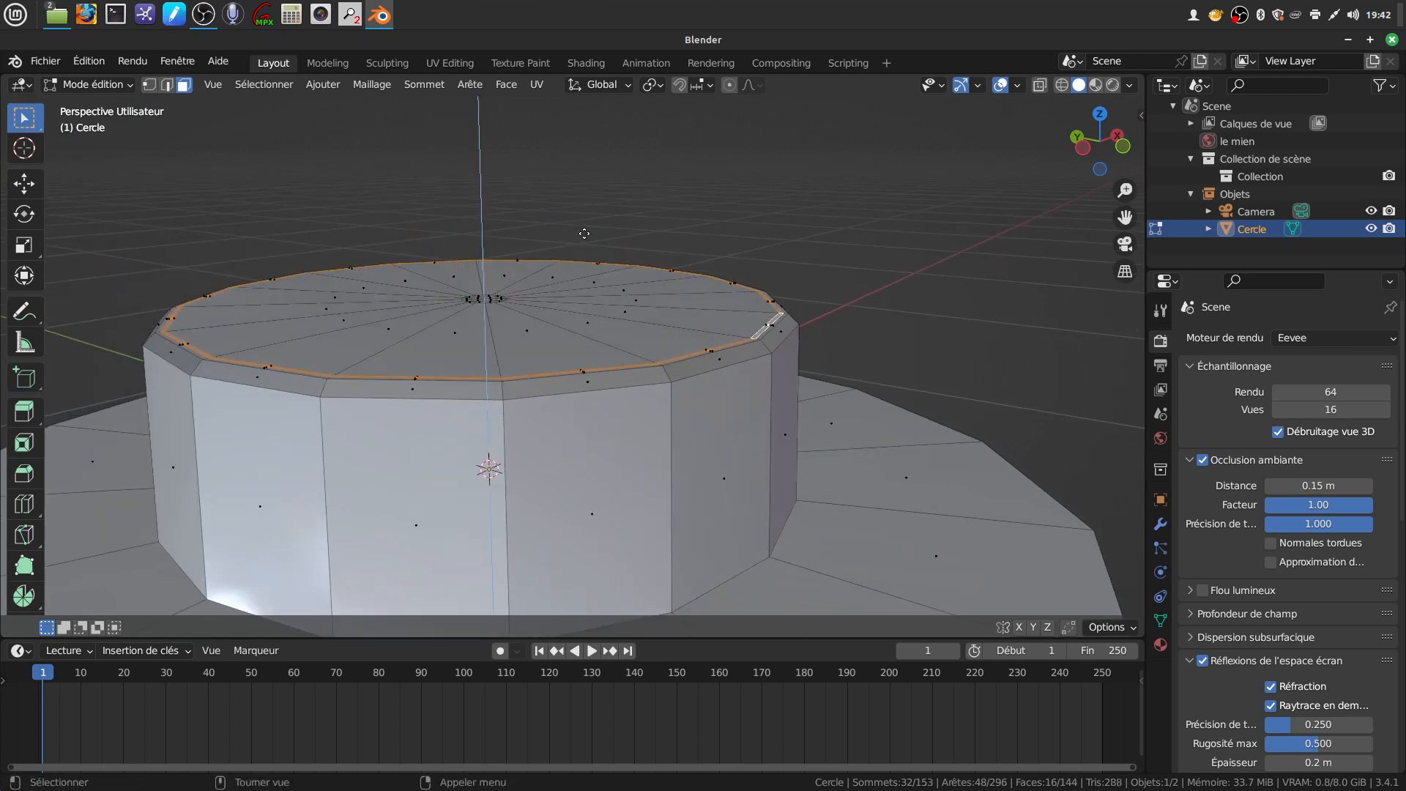
key(e)
right_click(553, 218)
drag(485, 222, 488, 230)
Scale the outer edge loop at the bottom of the crown's groove inward to 0.993
middle_drag(696, 341, 696, 389)
scroll(696, 389, up, 3)
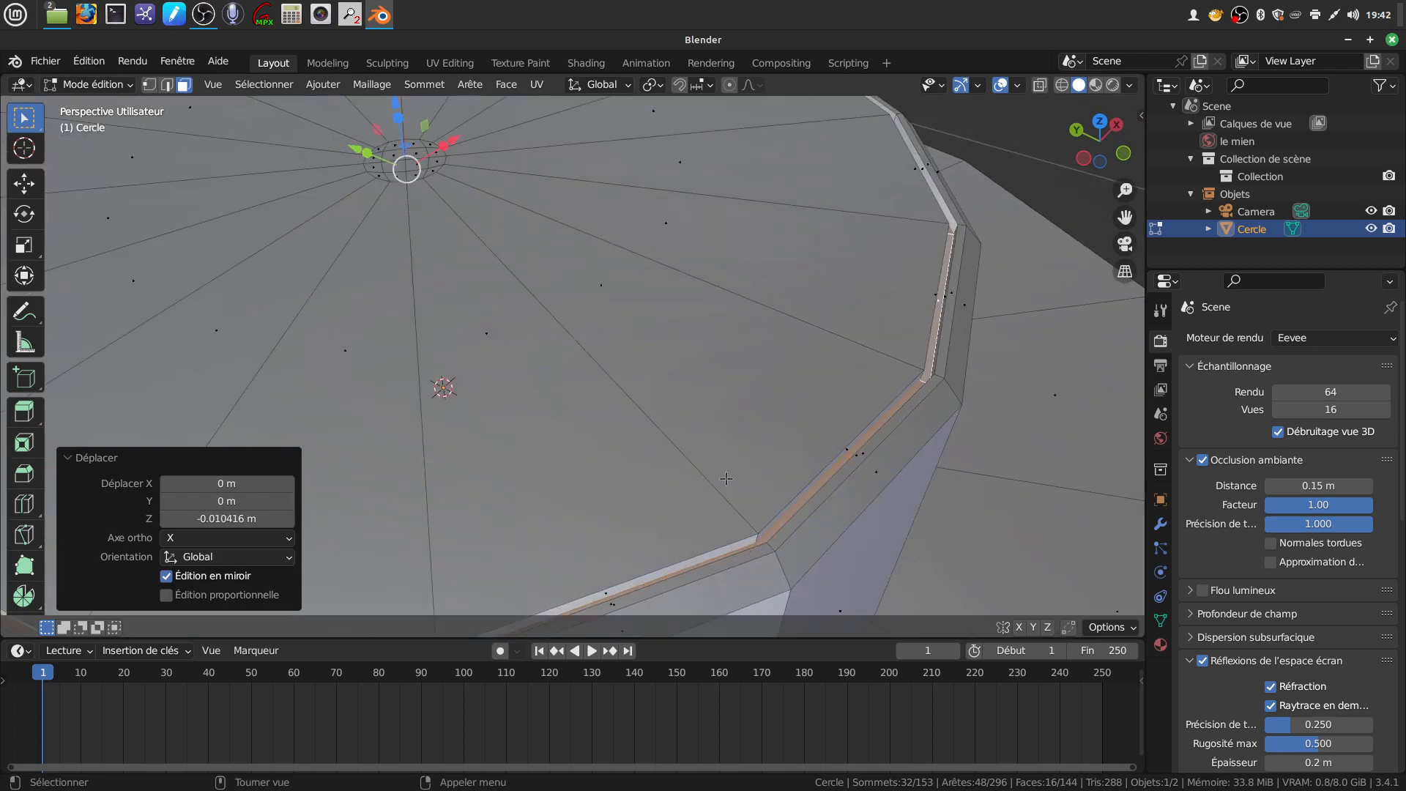
shift+middle_drag(757, 500, 695, 341)
scroll(712, 408, up, 1)
middle_drag(712, 409, 665, 487)
scroll(593, 371, up, 3)
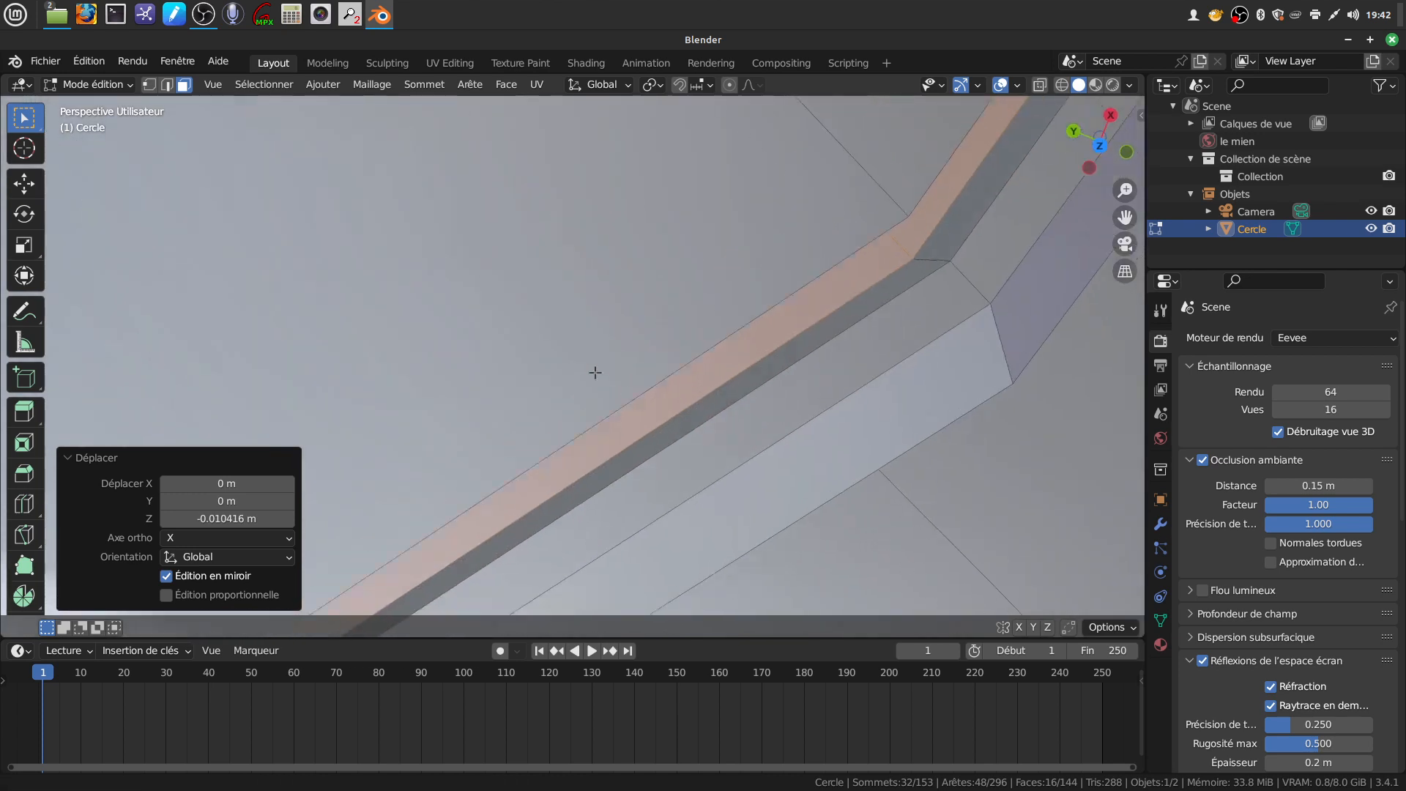
middle_drag(512, 352, 480, 267)
click(167, 85)
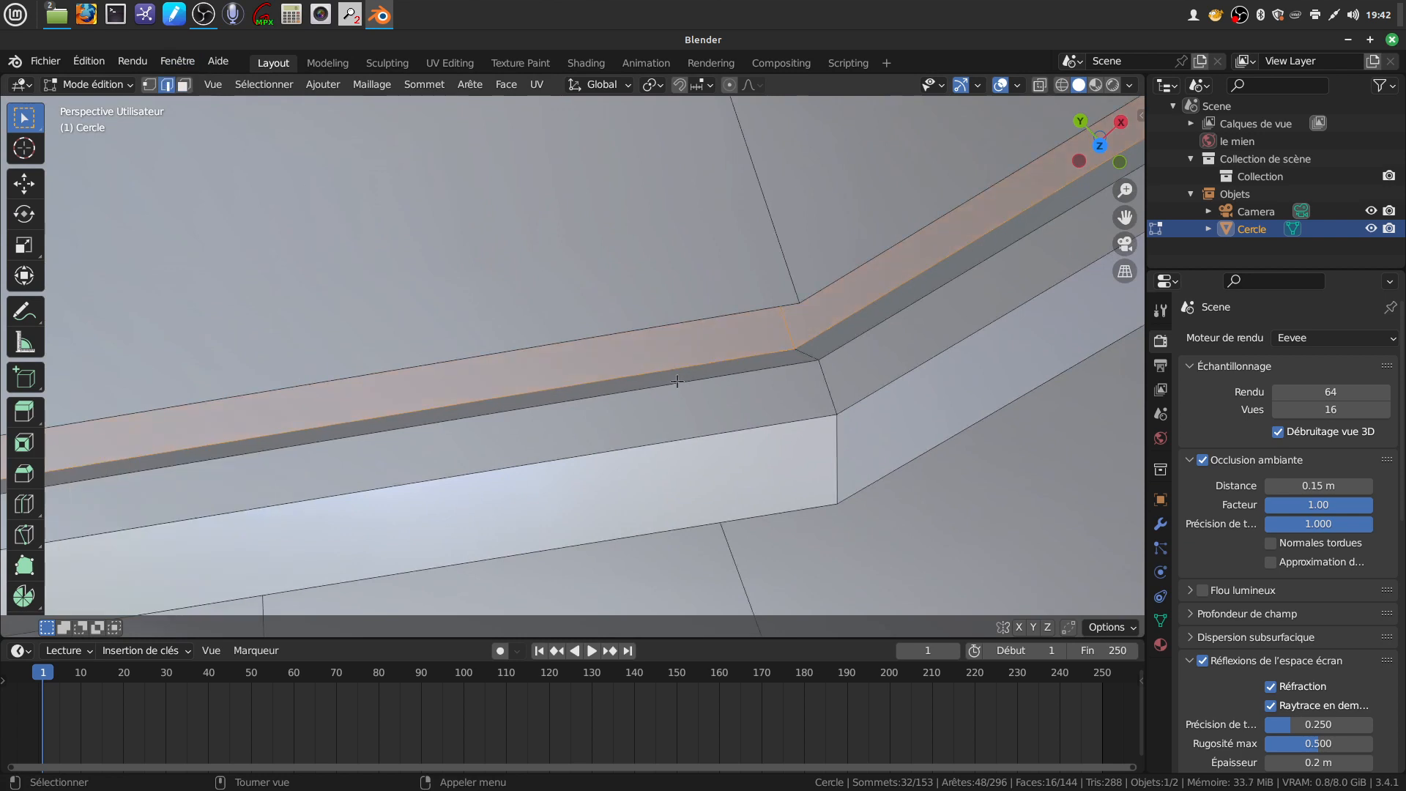
alt+click(672, 371)
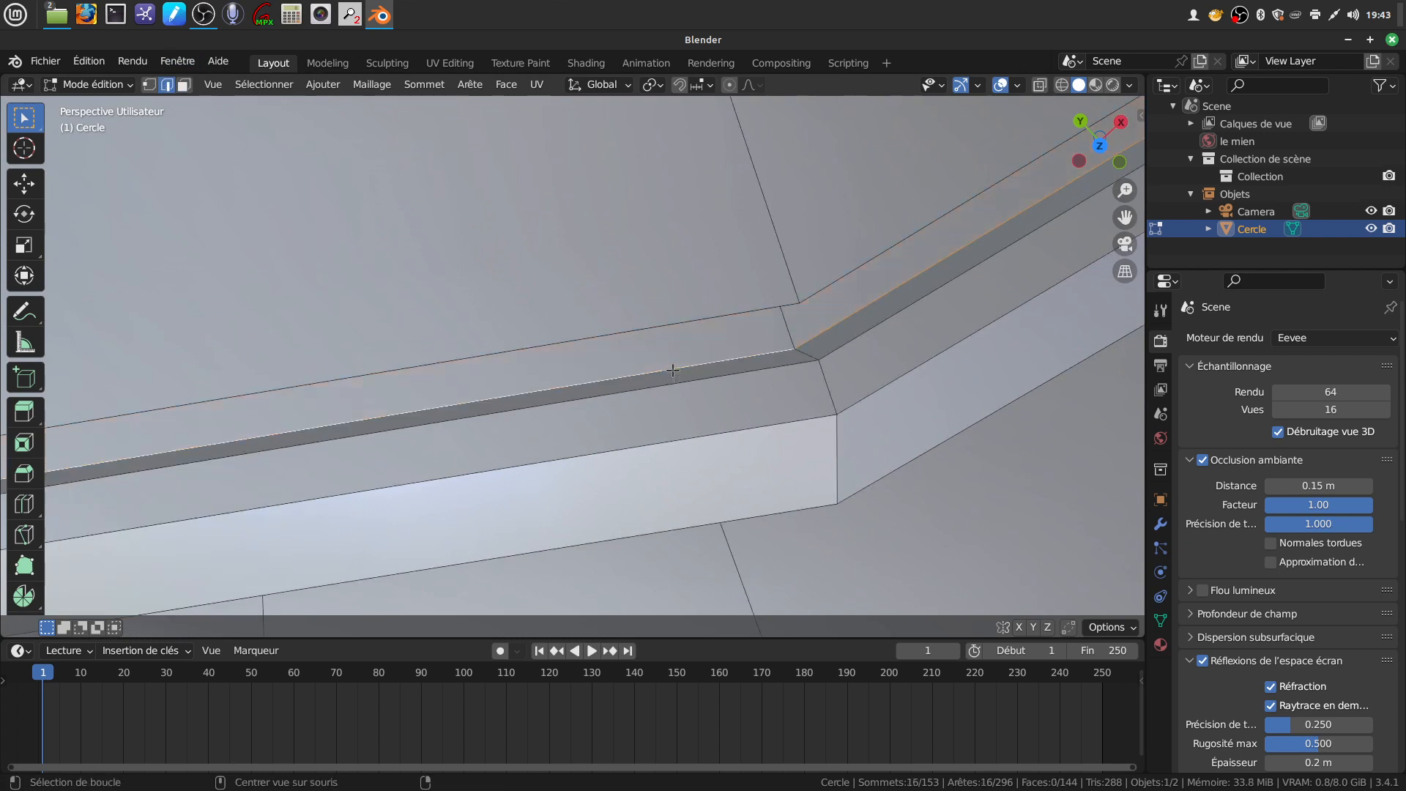
middle_drag(794, 408, 822, 412)
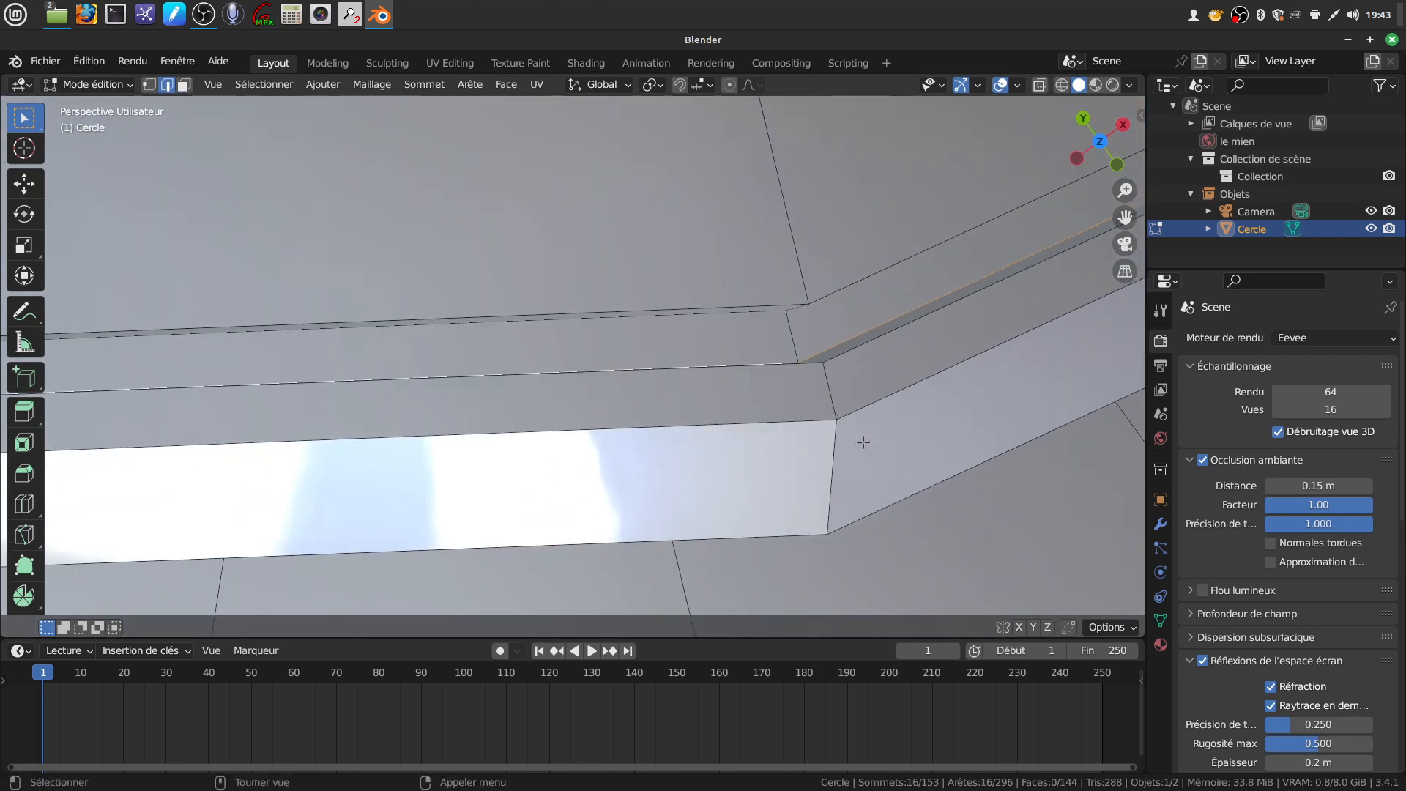
key(s)
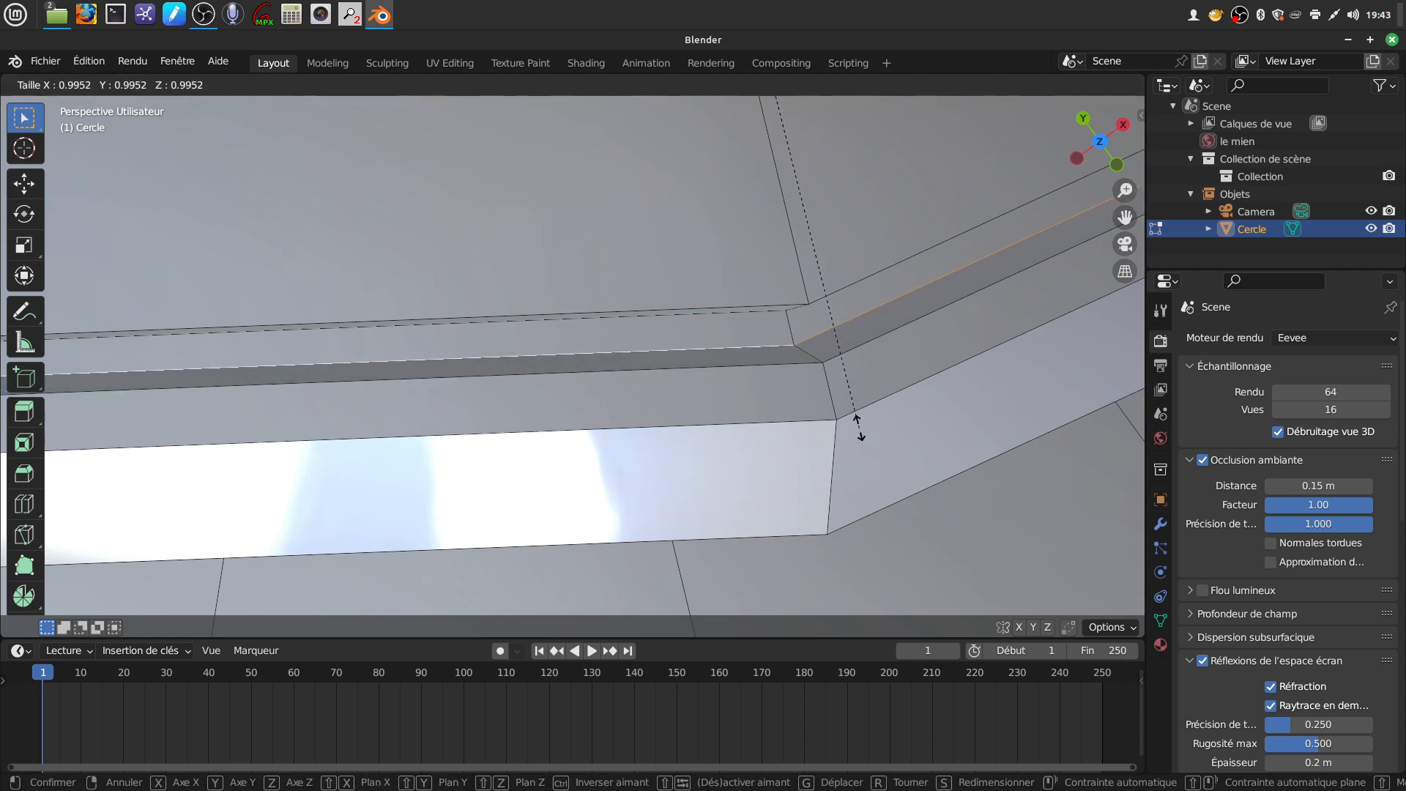
click(852, 421)
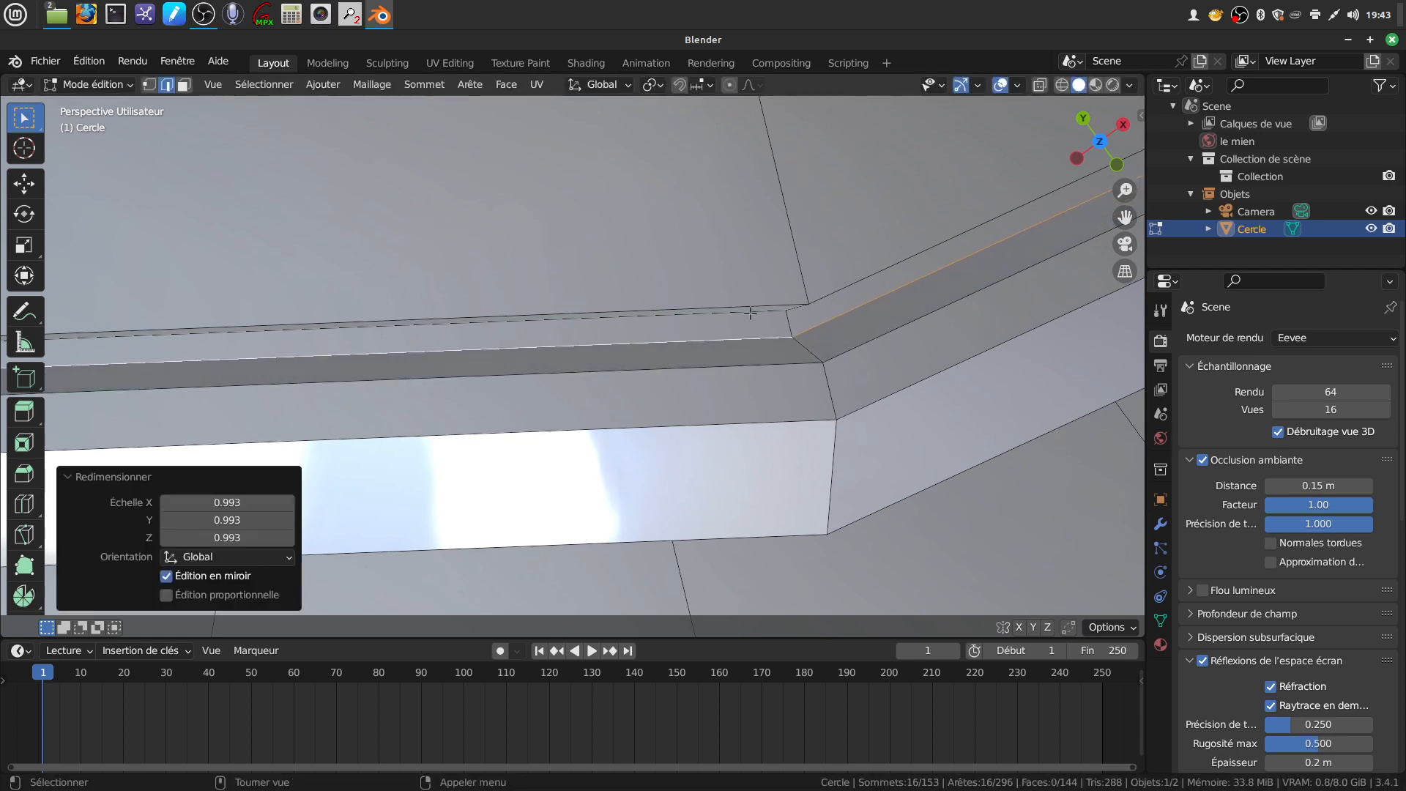
Scale the inner edge loop at the groove's bottom outward to 1.006, close to the outer loop
key(ctrl+z)
key(s)
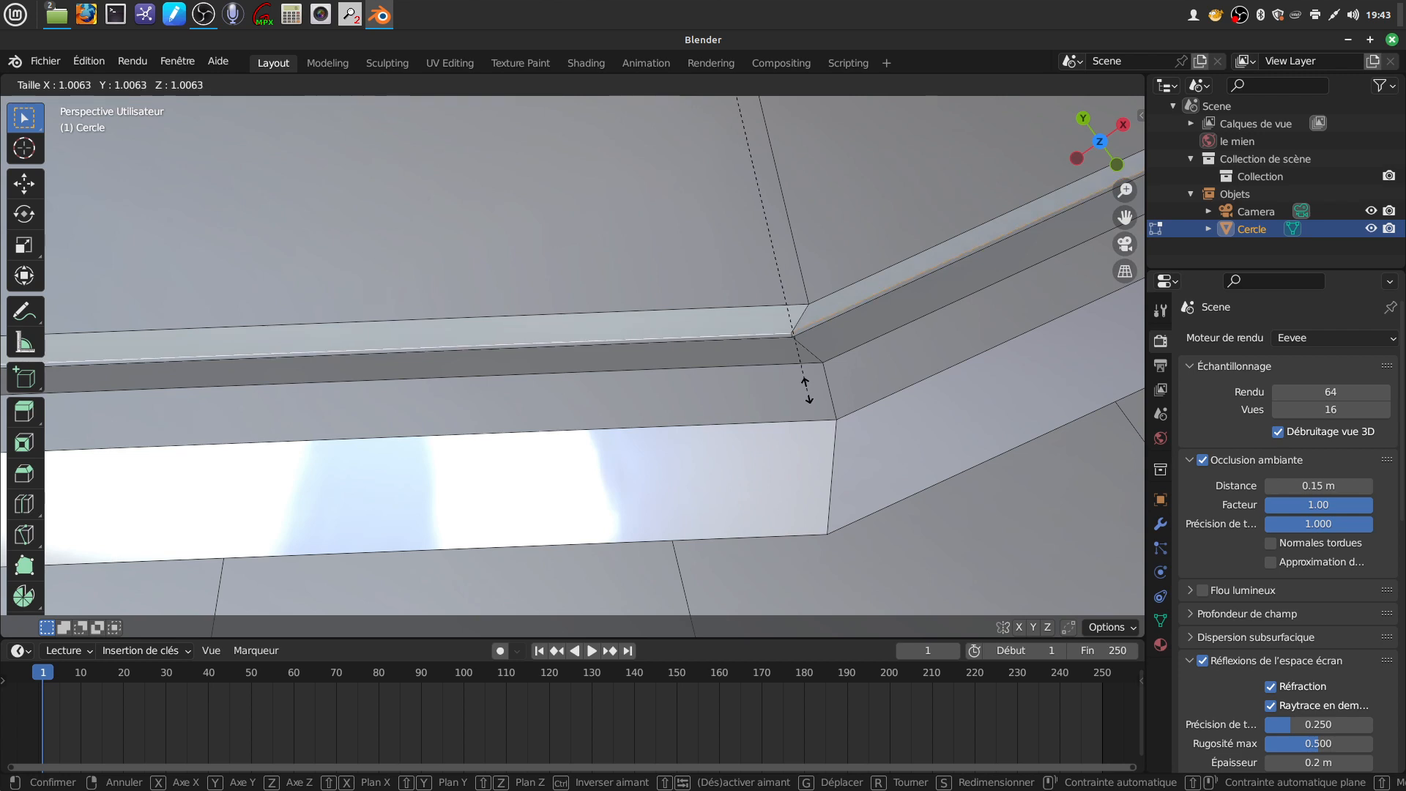
click(805, 390)
scroll(513, 366, up, 2)
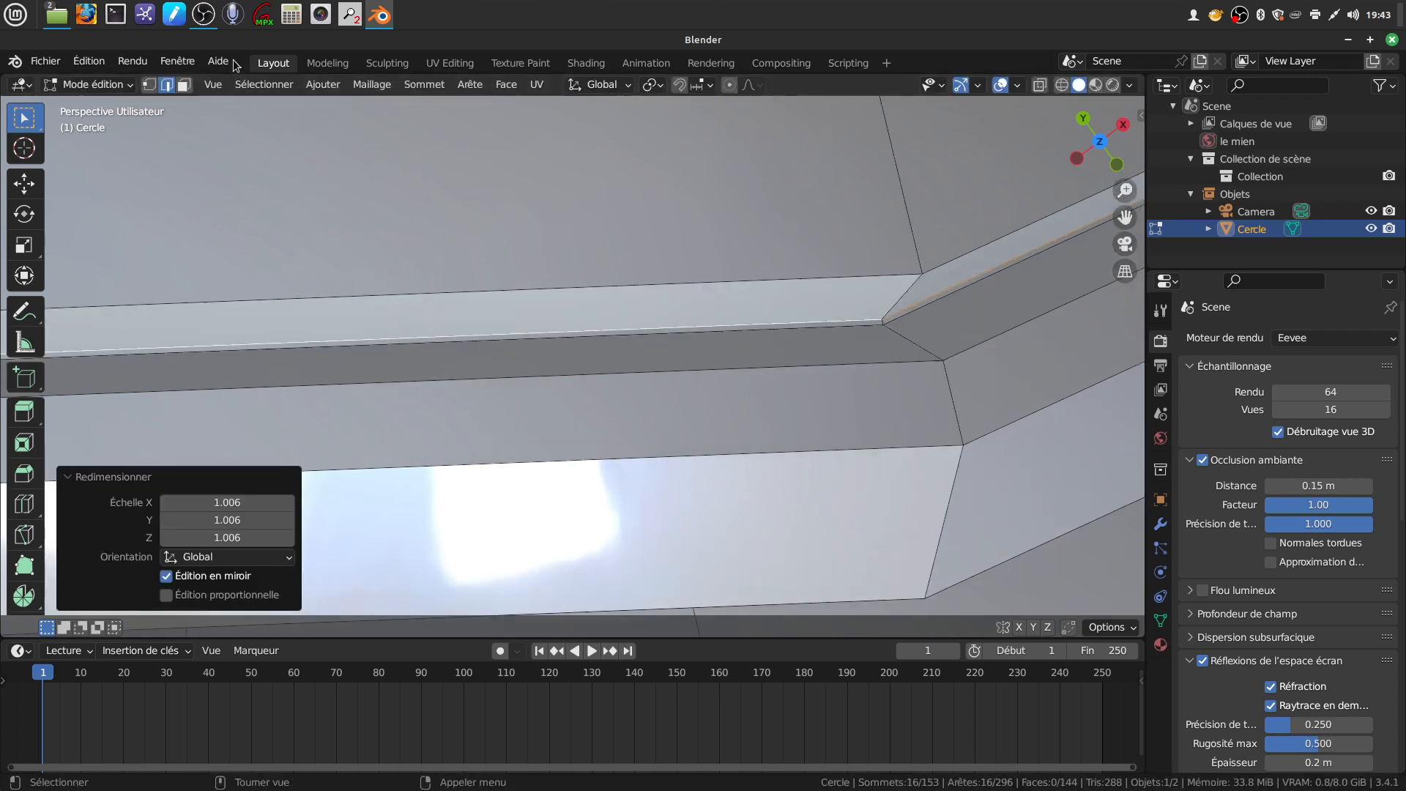
click(180, 85)
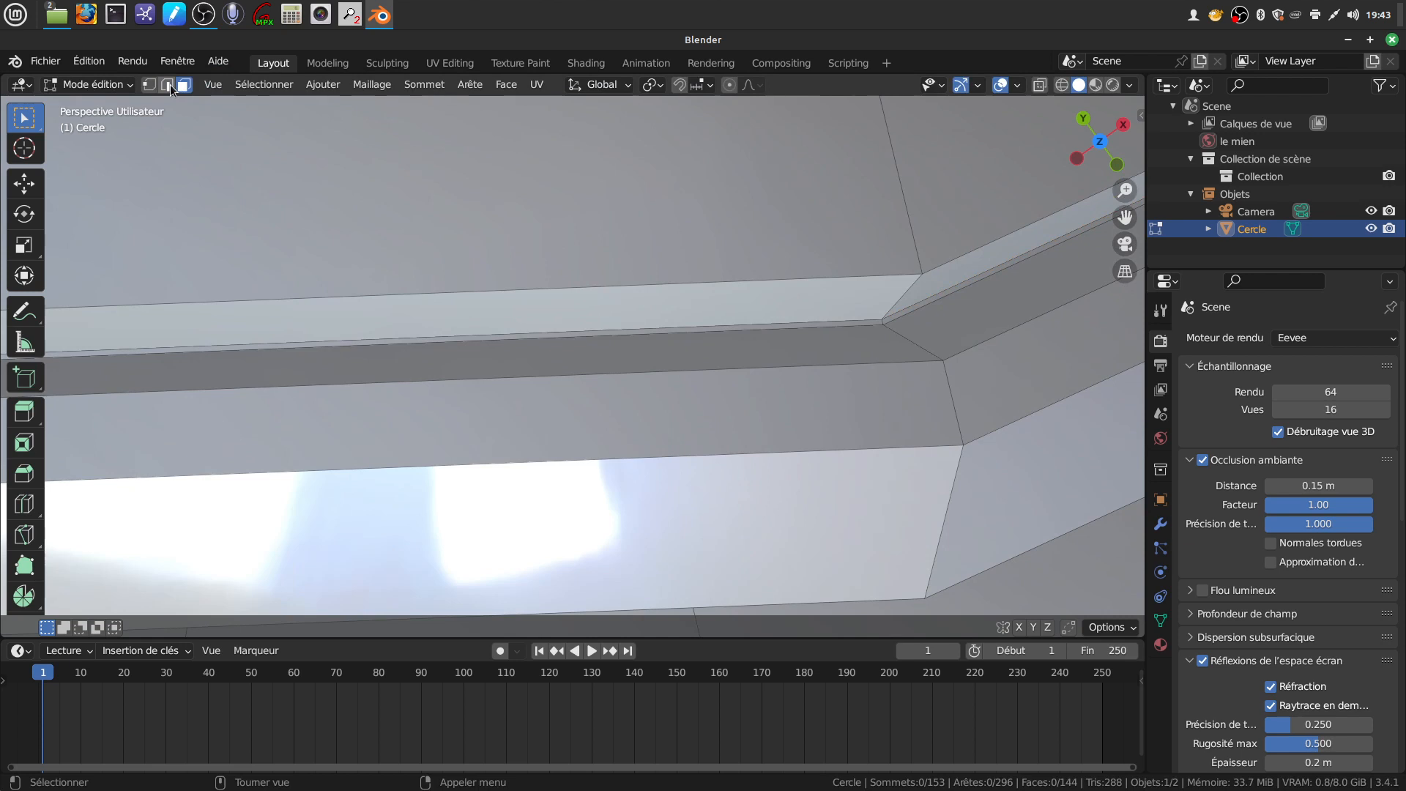
alt+click(835, 325)
key(alt+a)
Mark the outer edge loop at the bottom of the crown's groove as a seam
click(167, 87)
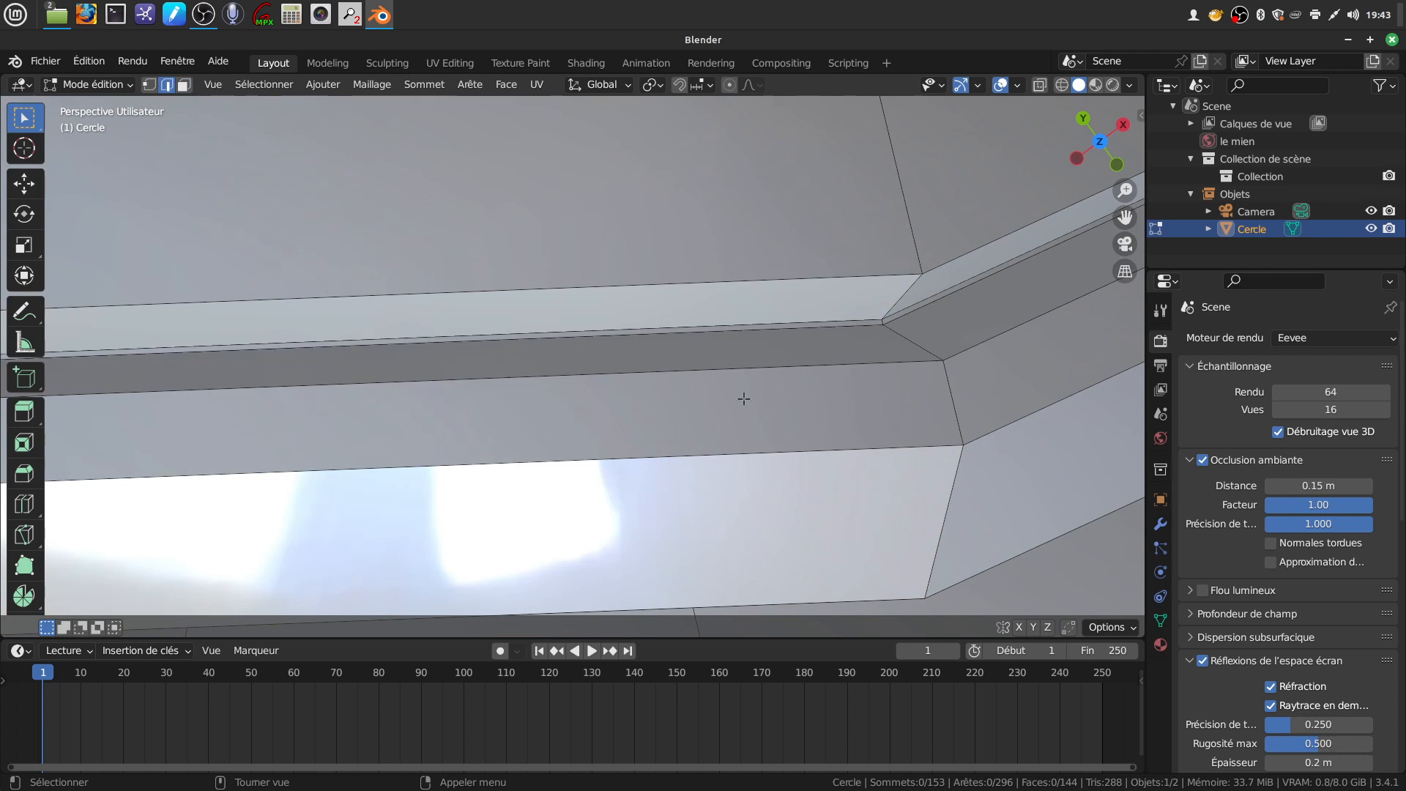
alt+click(869, 324)
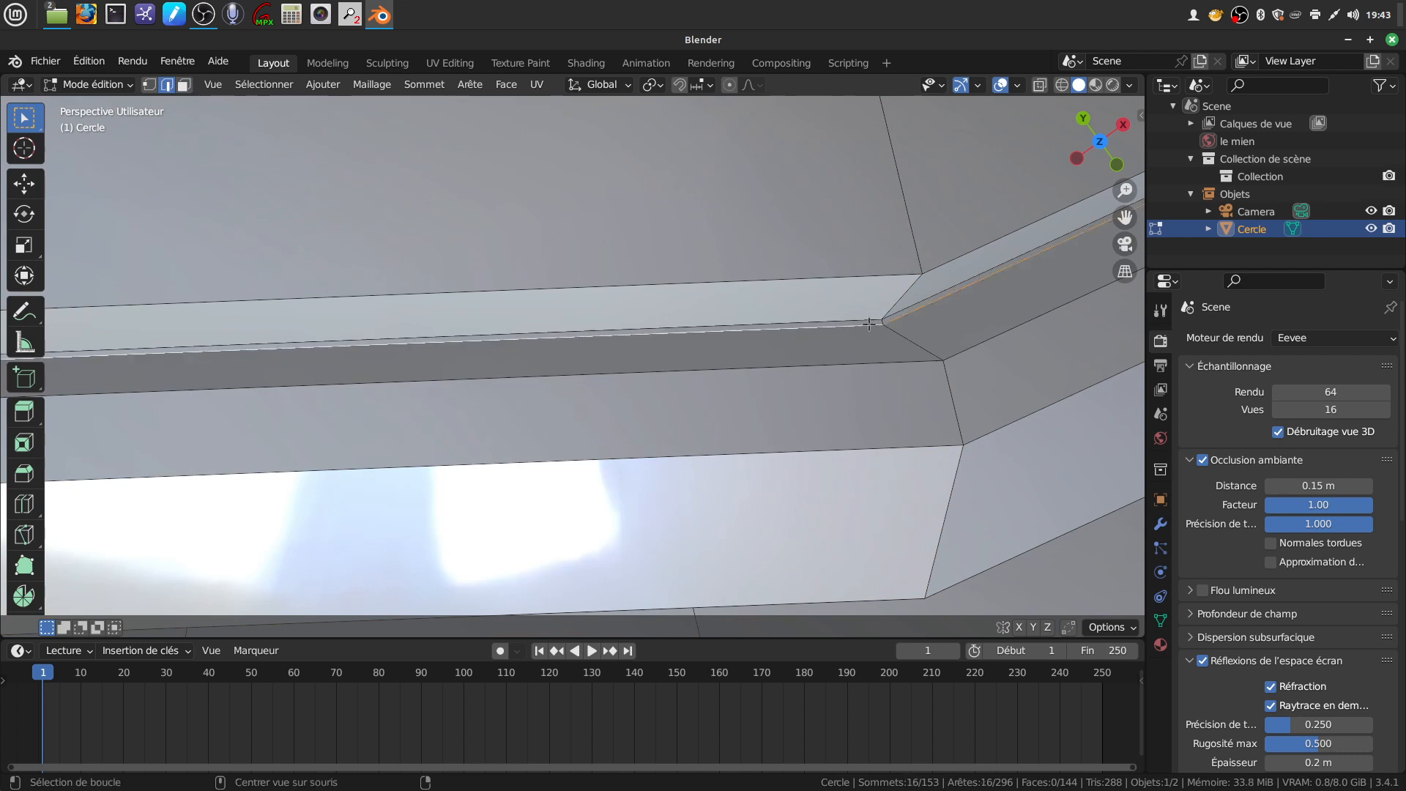
right_click(736, 220)
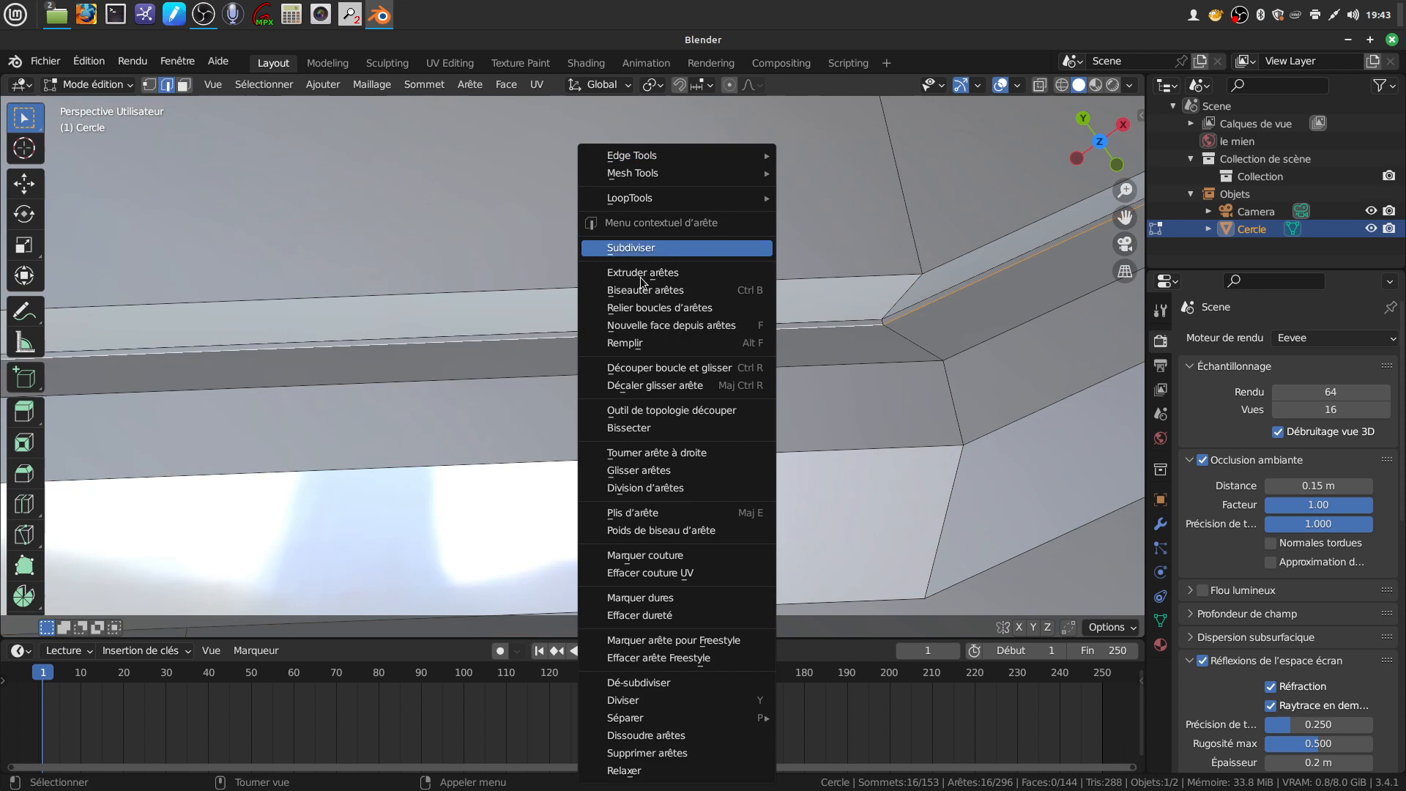
mouse_move(648, 198)
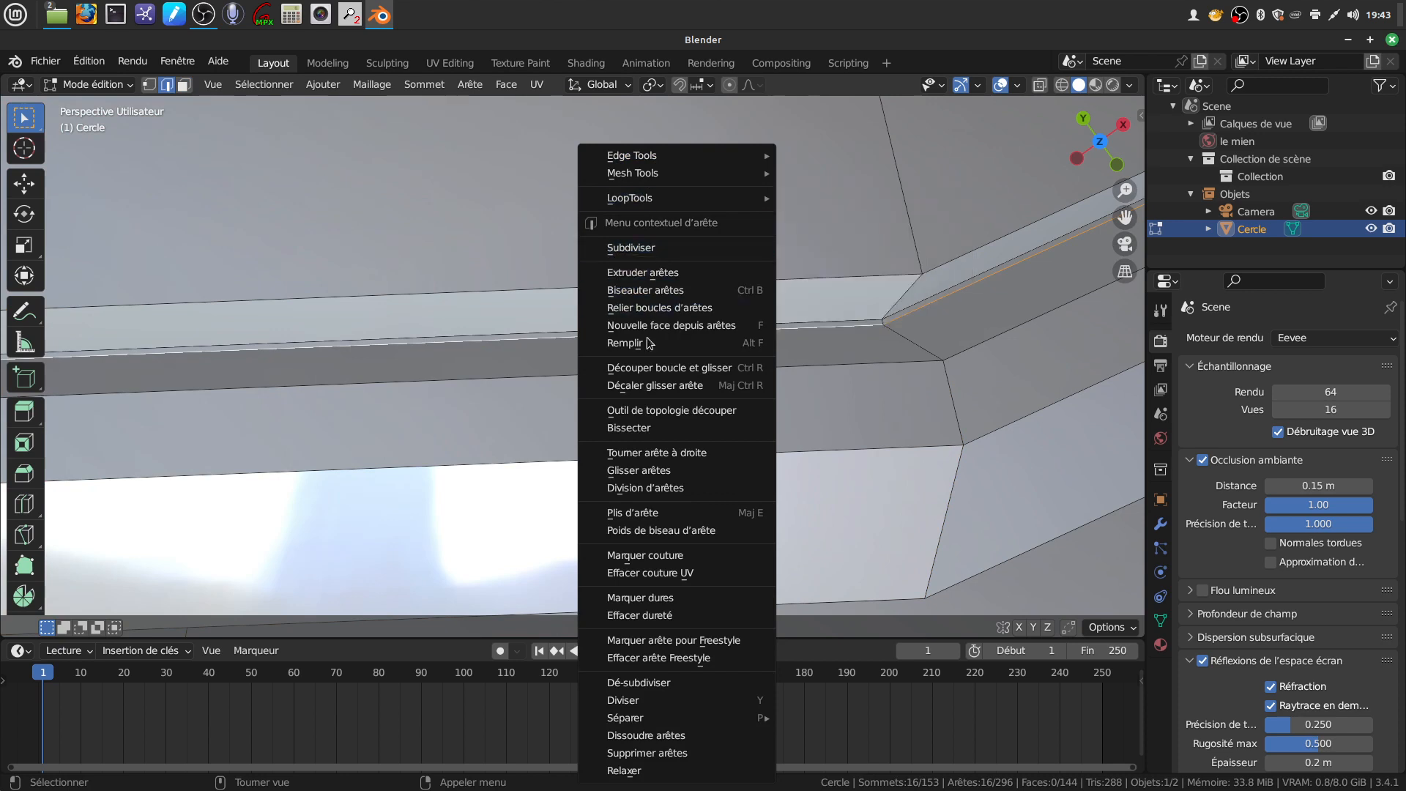
click(704, 555)
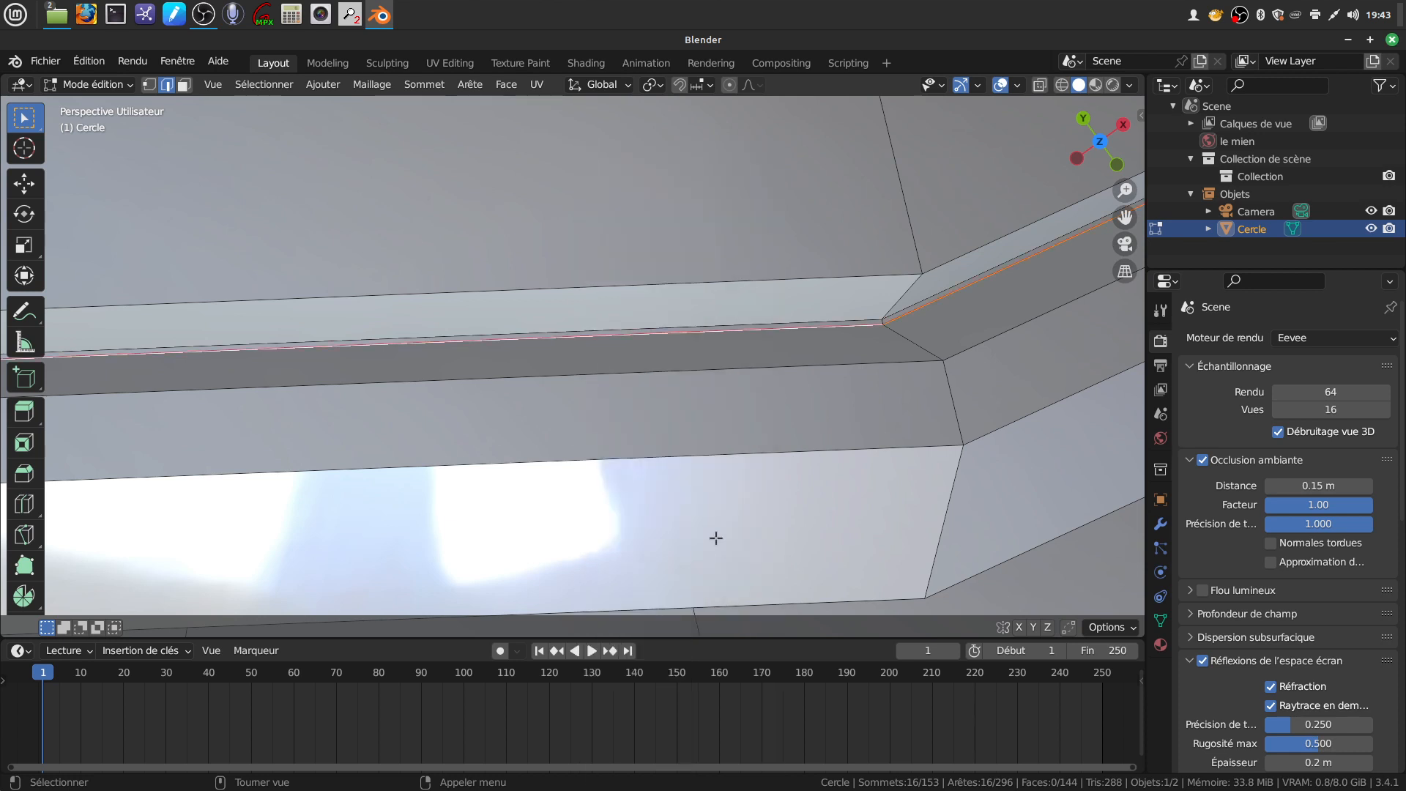
Mark the edge loop where the crown meets the brim as a seam
scroll(832, 324, down, 10)
middle_drag(804, 386, 701, 339)
scroll(696, 294, up, 4)
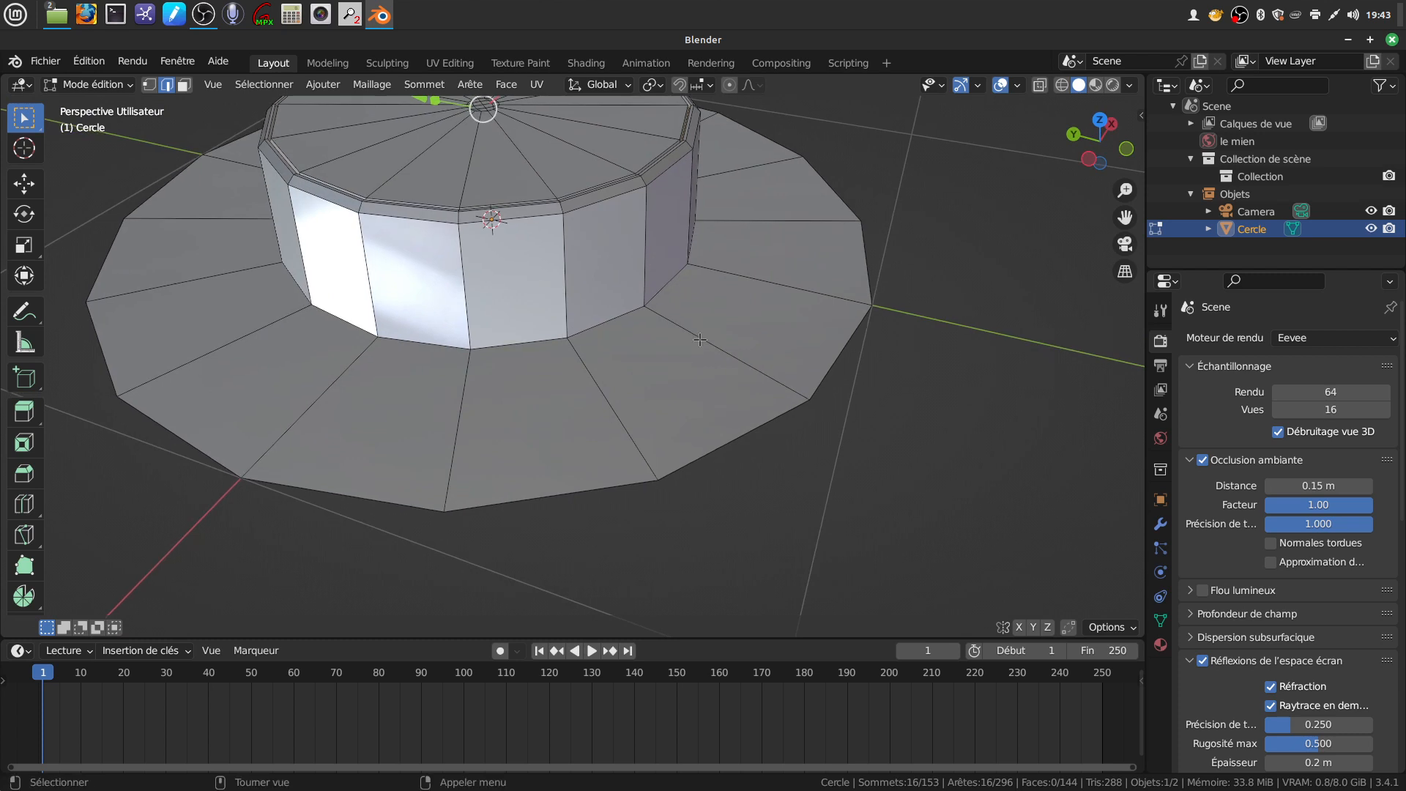
key(Tab)
scroll(711, 334, up, 2)
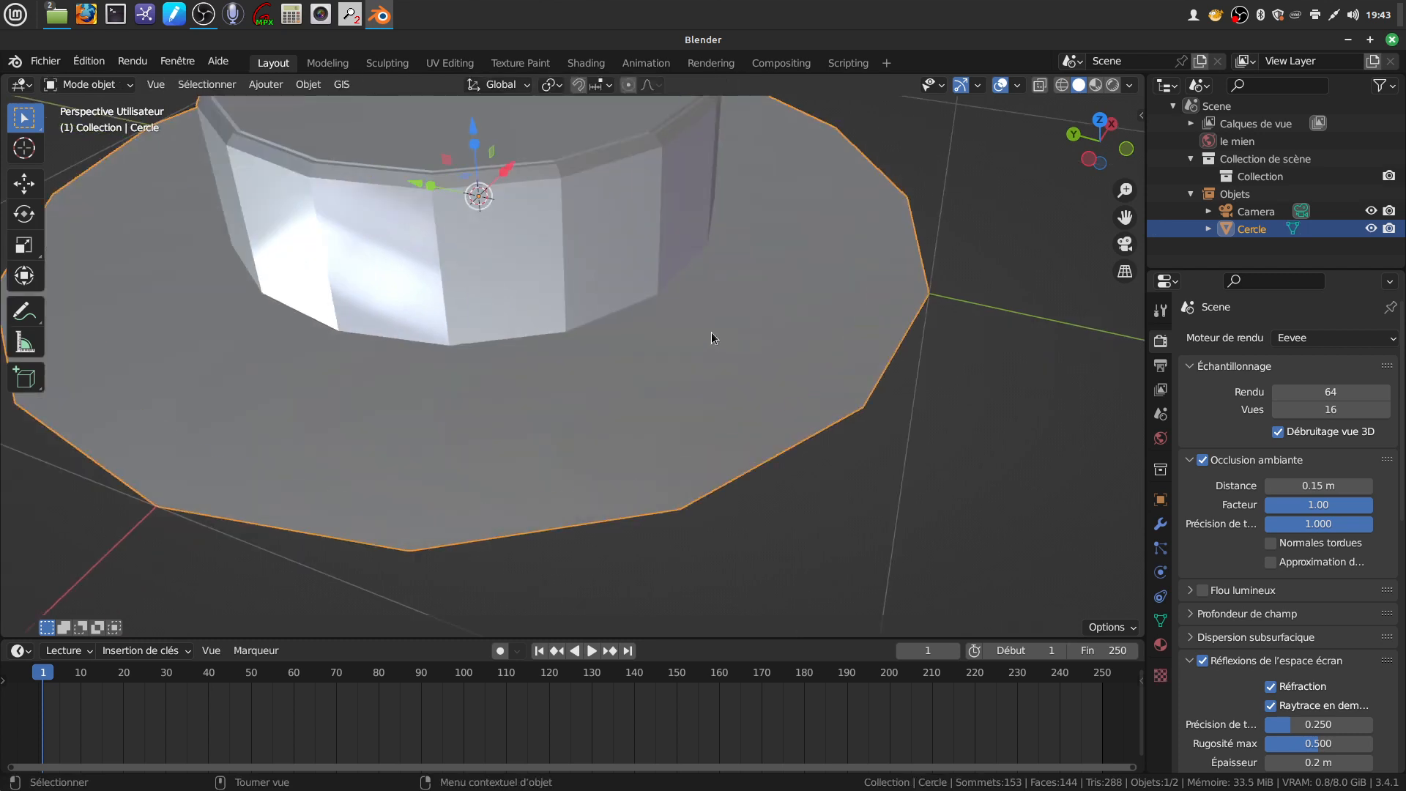
key(Tab)
scroll(638, 315, up, 4)
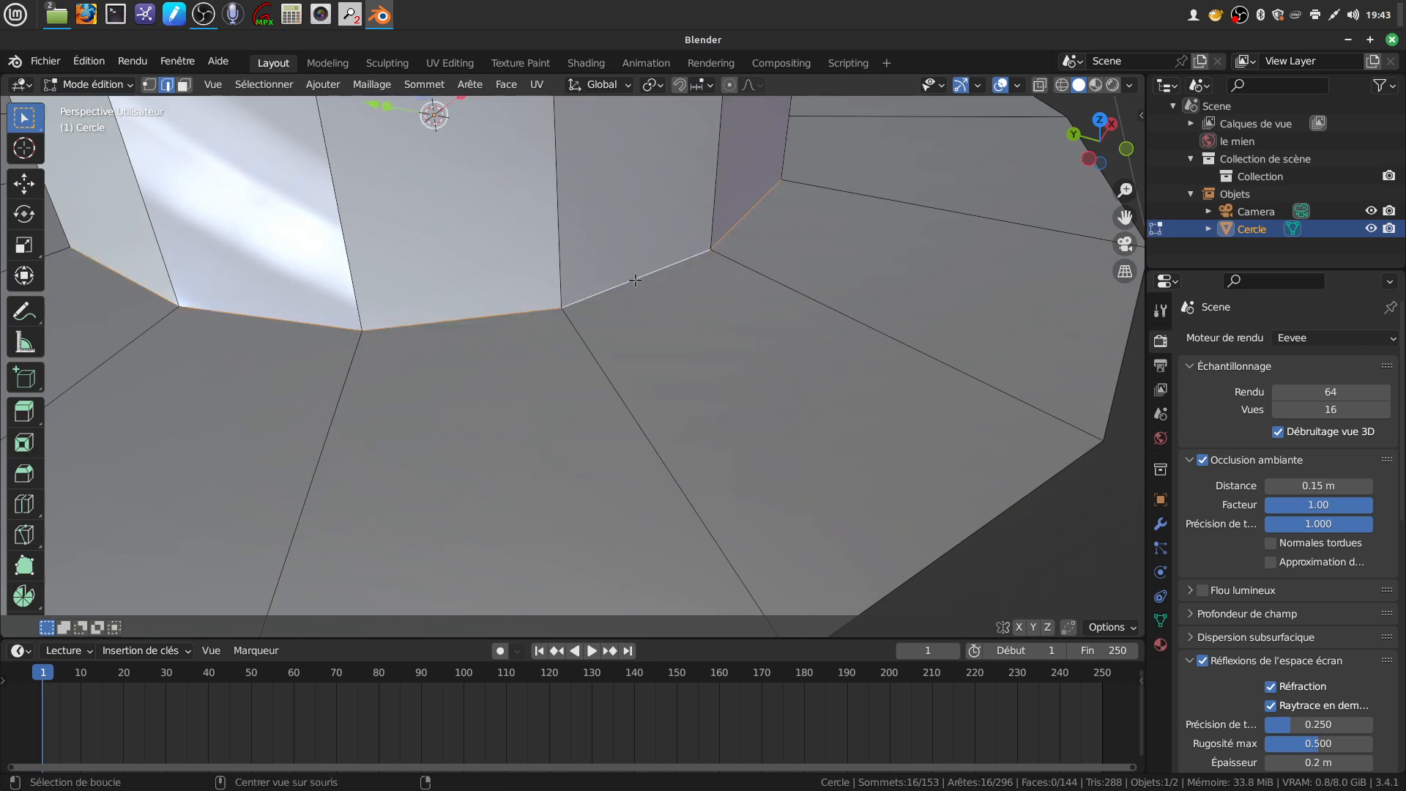
scroll(630, 283, down, 5)
middle_drag(631, 284, 638, 290)
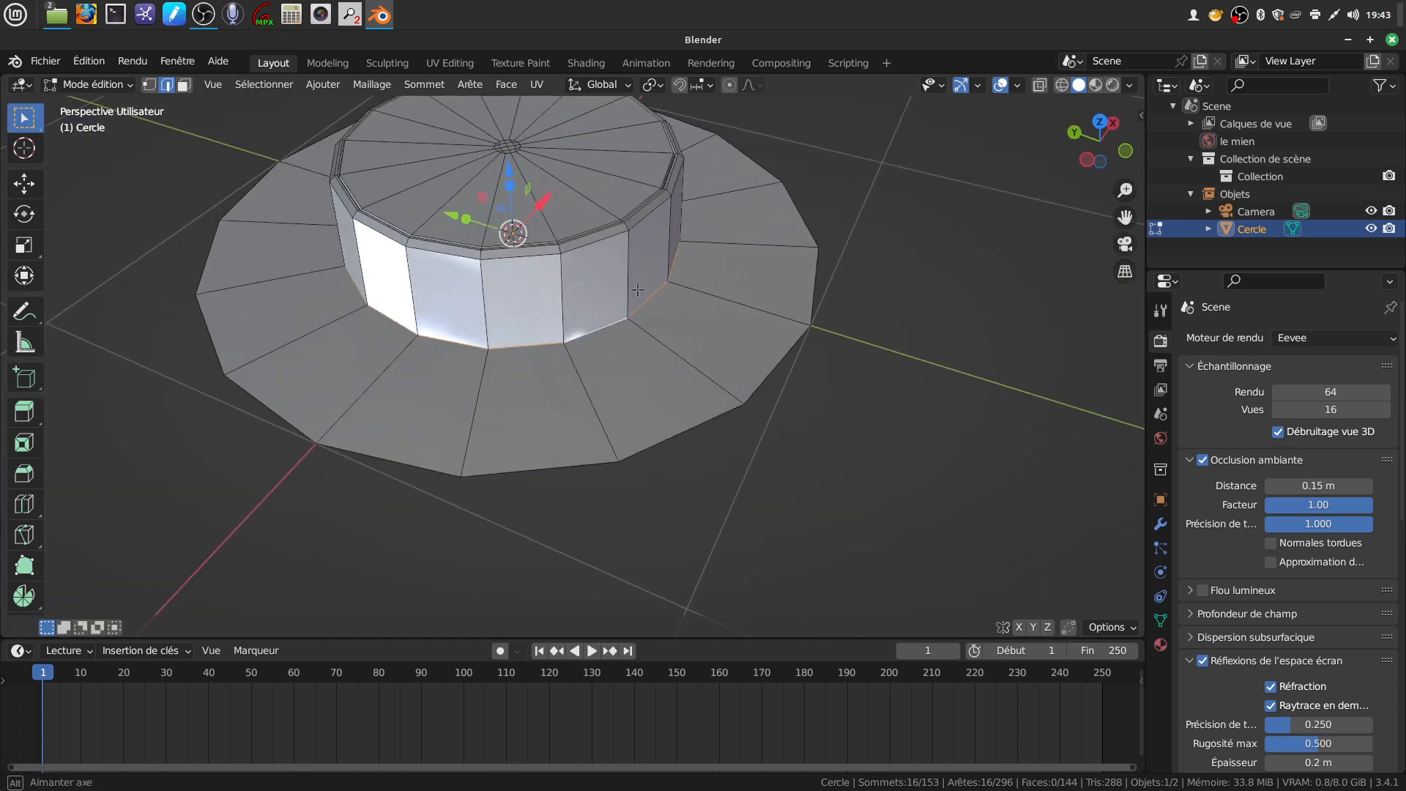
right_click(813, 272)
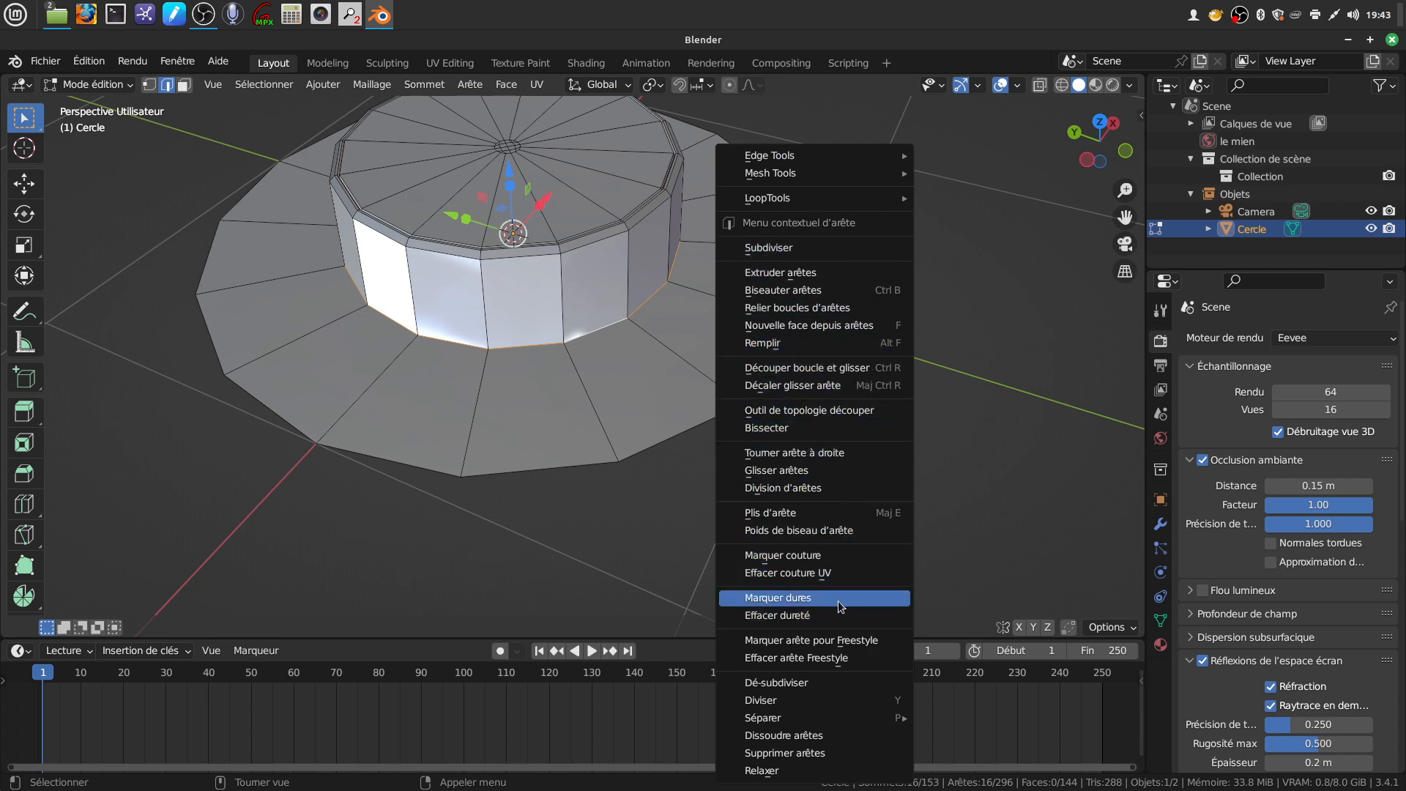
click(782, 555)
Select one vertical edge at the back of the crown, extend the selection up to the groove's seam, and mark the path as a seam
middle_drag(844, 561, 433, 331)
scroll(433, 331, up, 4)
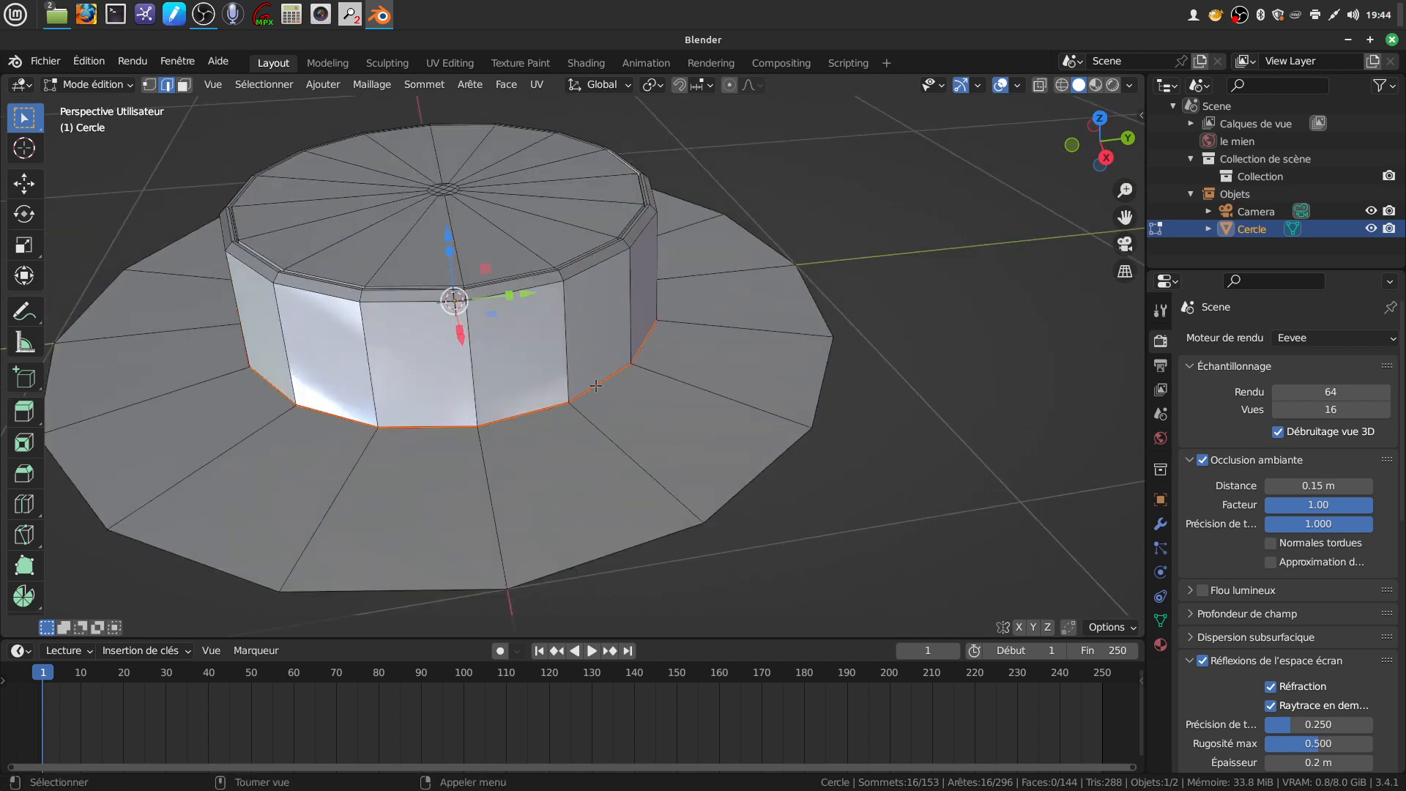
key(ctrl+KP_1)
shift+middle_drag(1030, 501, 750, 427)
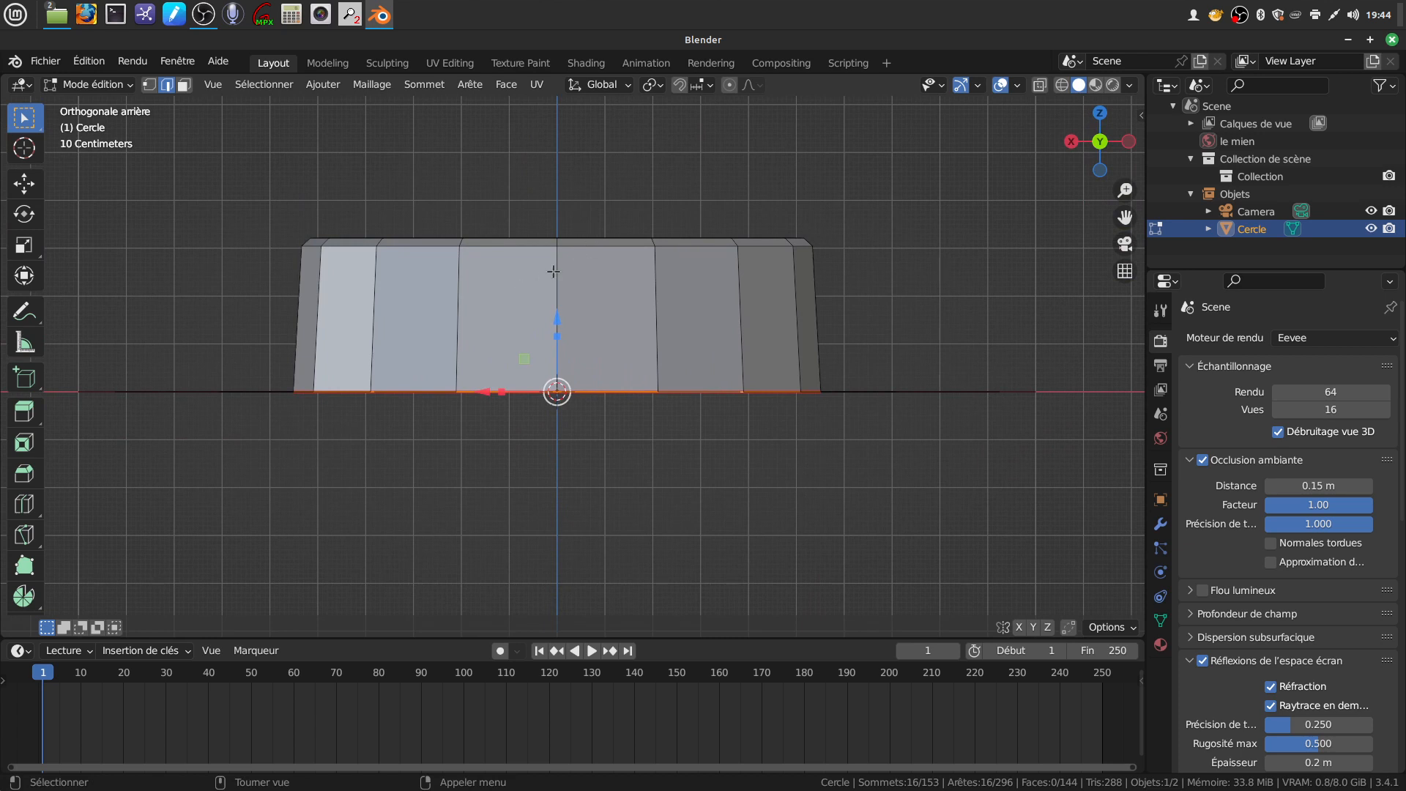
click(556, 273)
middle_drag(586, 322, 597, 399)
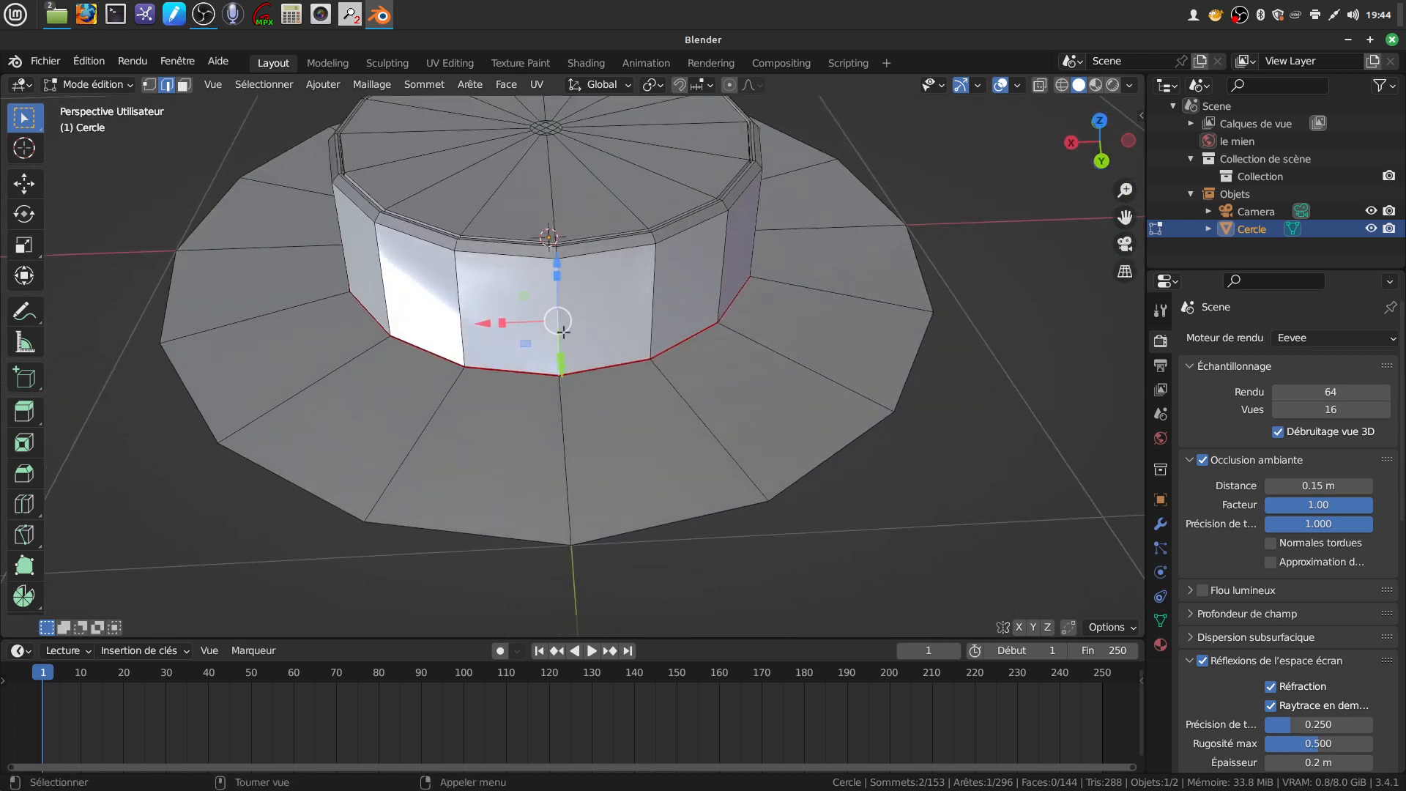
scroll(572, 351, up, 4)
middle_drag(573, 348, 625, 381)
scroll(622, 399, up, 3)
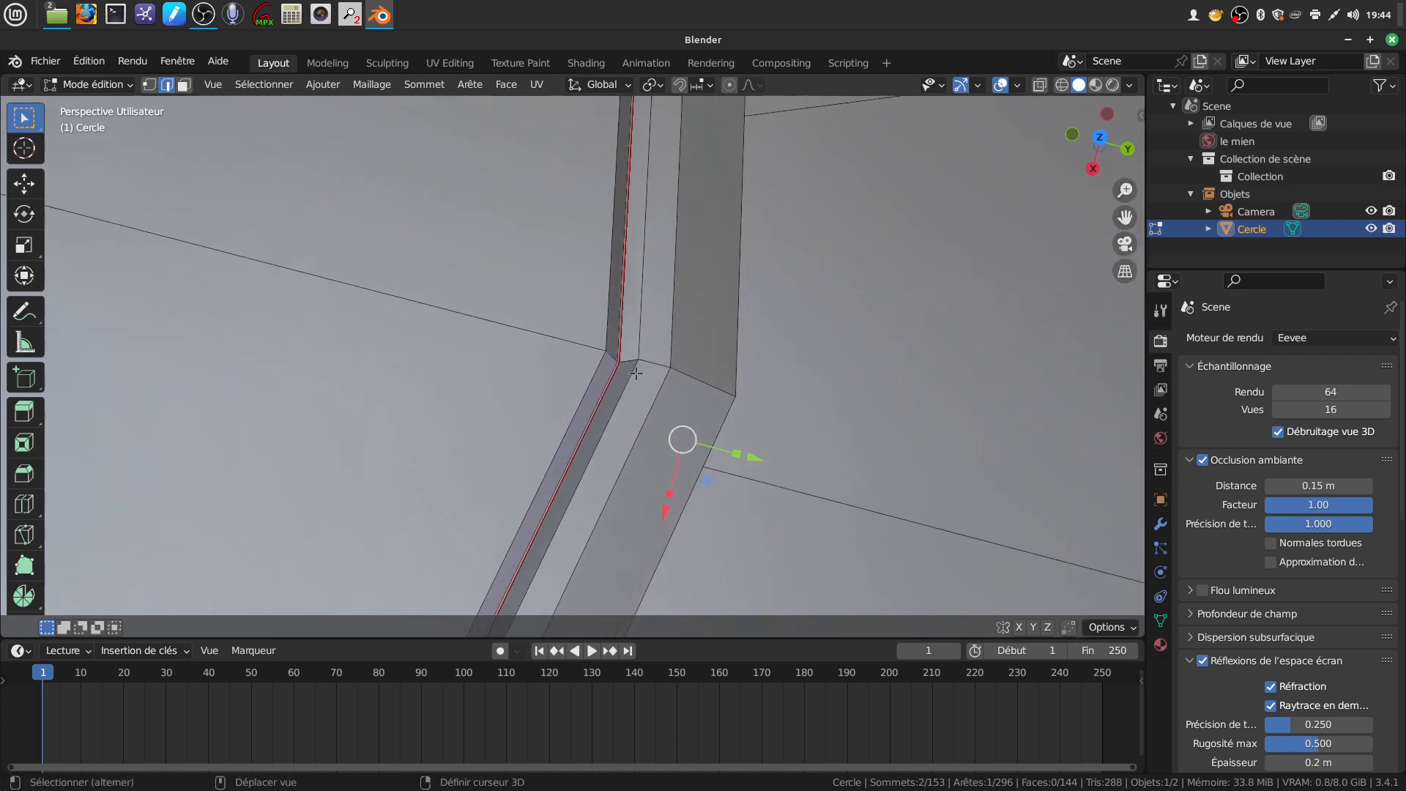
scroll(625, 382, up, 2)
scroll(637, 382, up, 1)
key(shift)
ctrl+shift+click(720, 345)
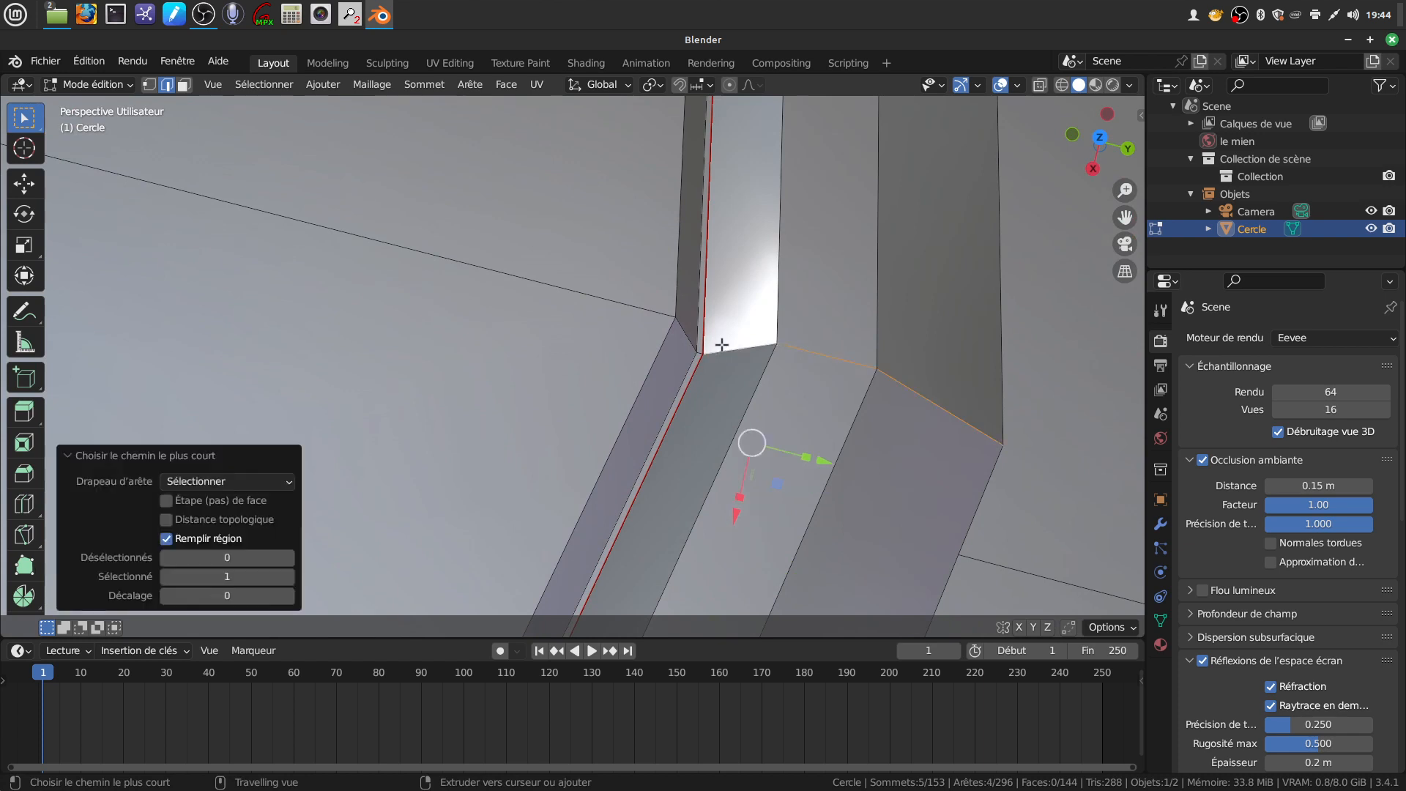
middle_drag(748, 313, 770, 337)
scroll(770, 337, down, 12)
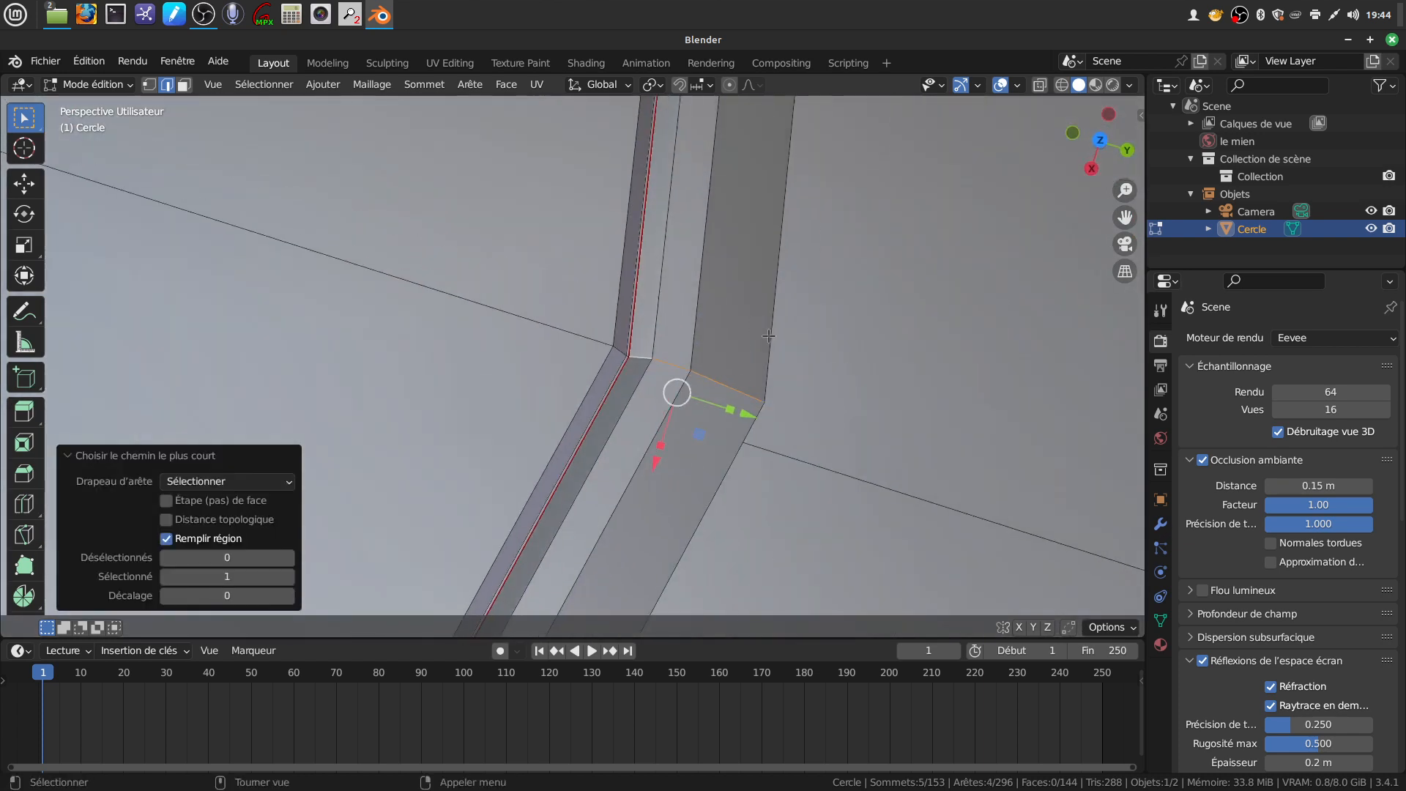
right_click(844, 298)
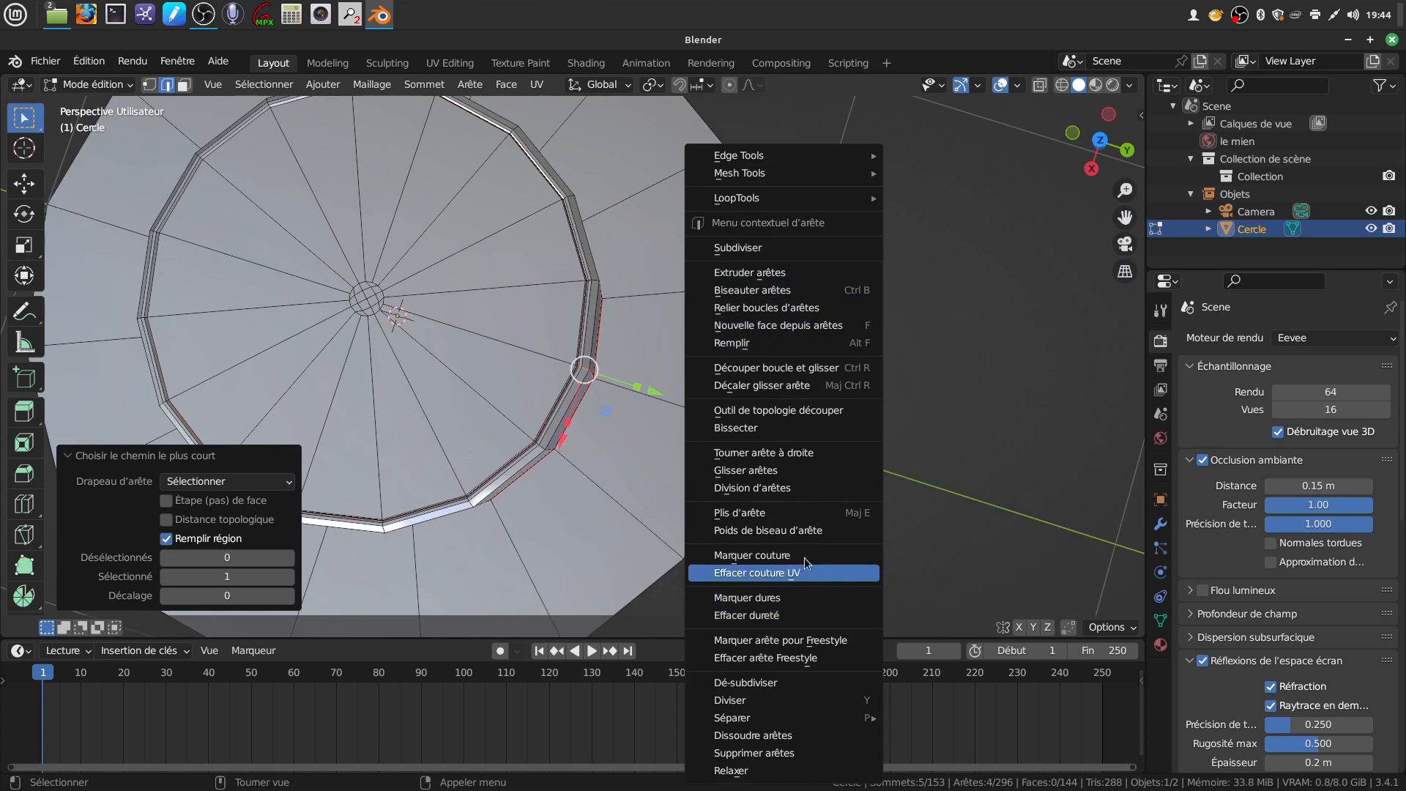
click(753, 555)
Return to Object Mode and start the Shortcut VUr input display
middle_drag(753, 555, 642, 407)
key(Tab)
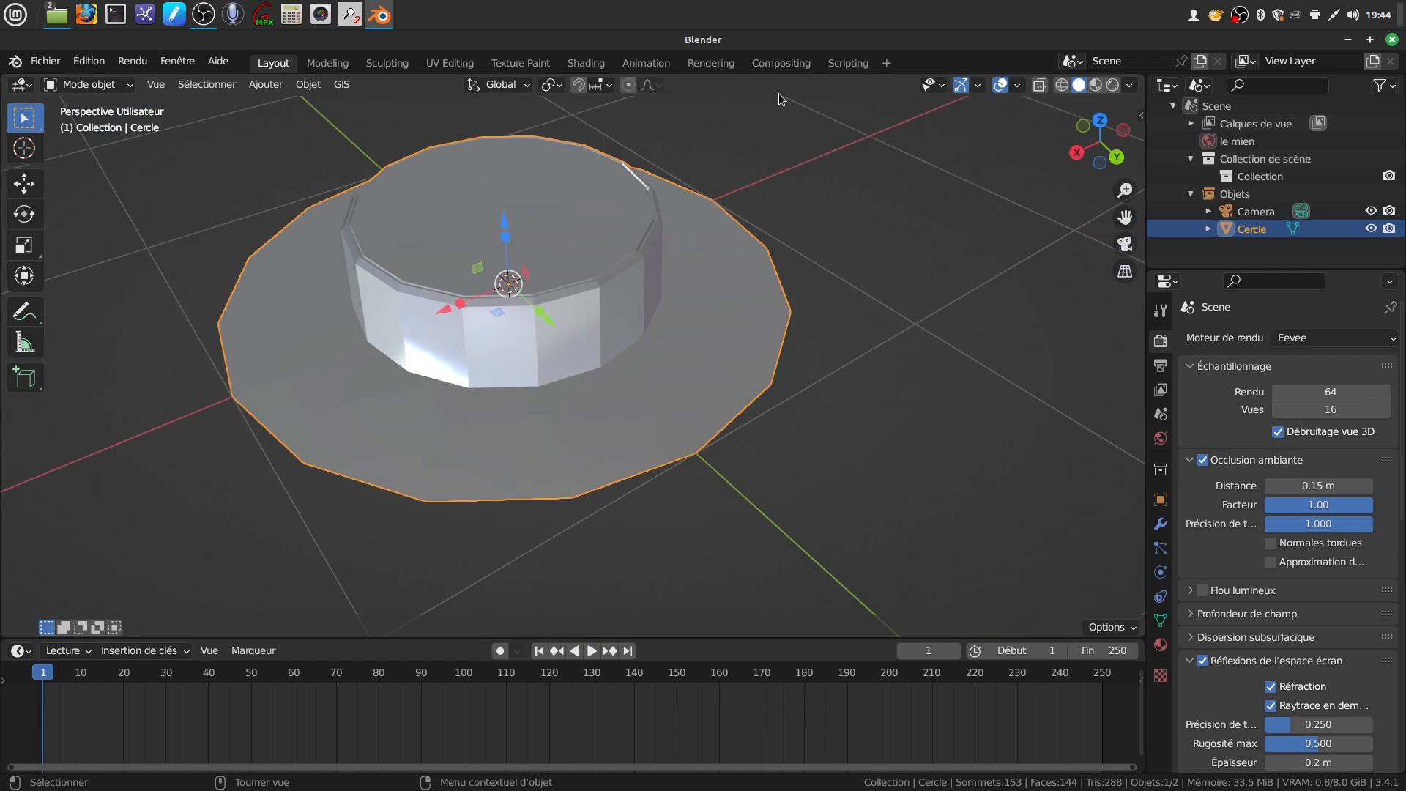
key(n)
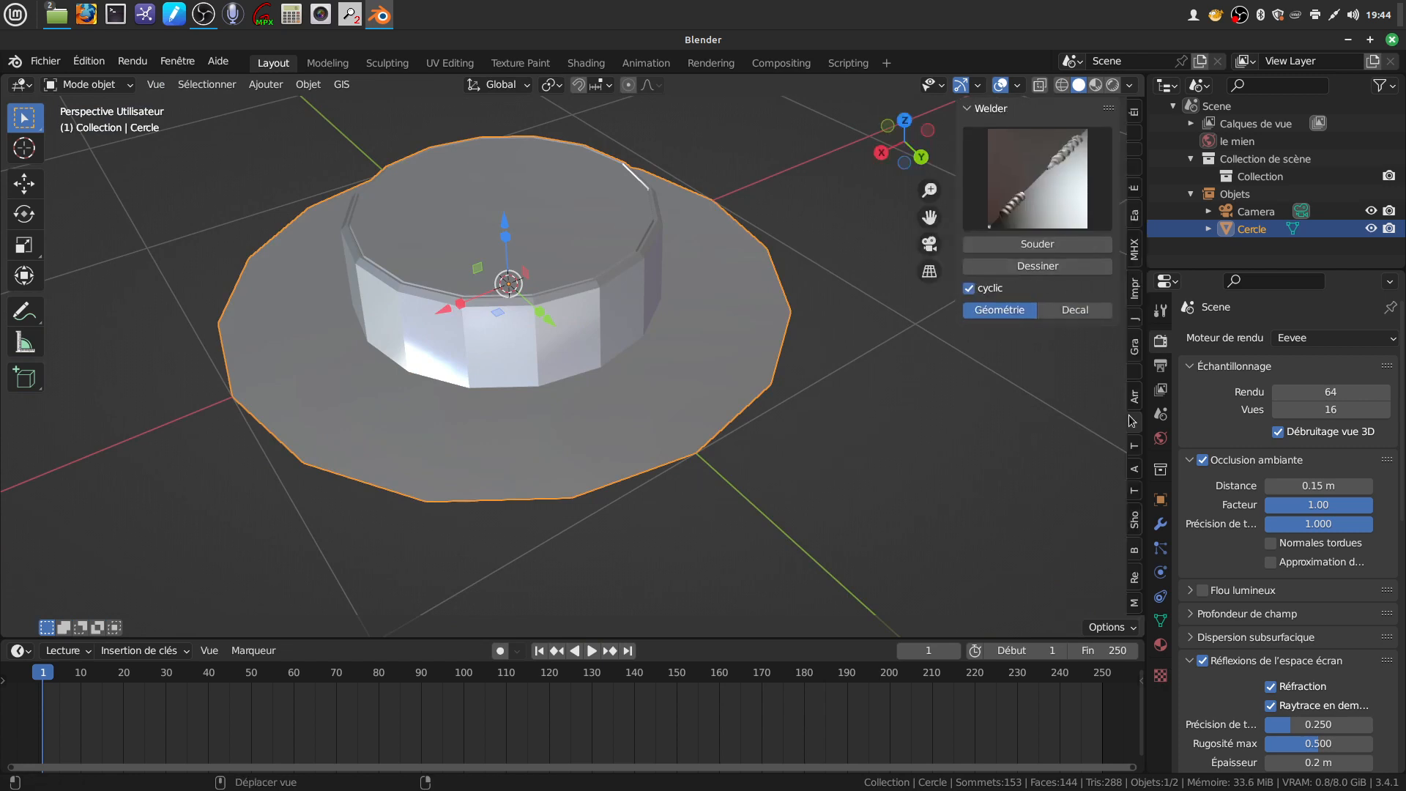
click(1134, 522)
click(1023, 141)
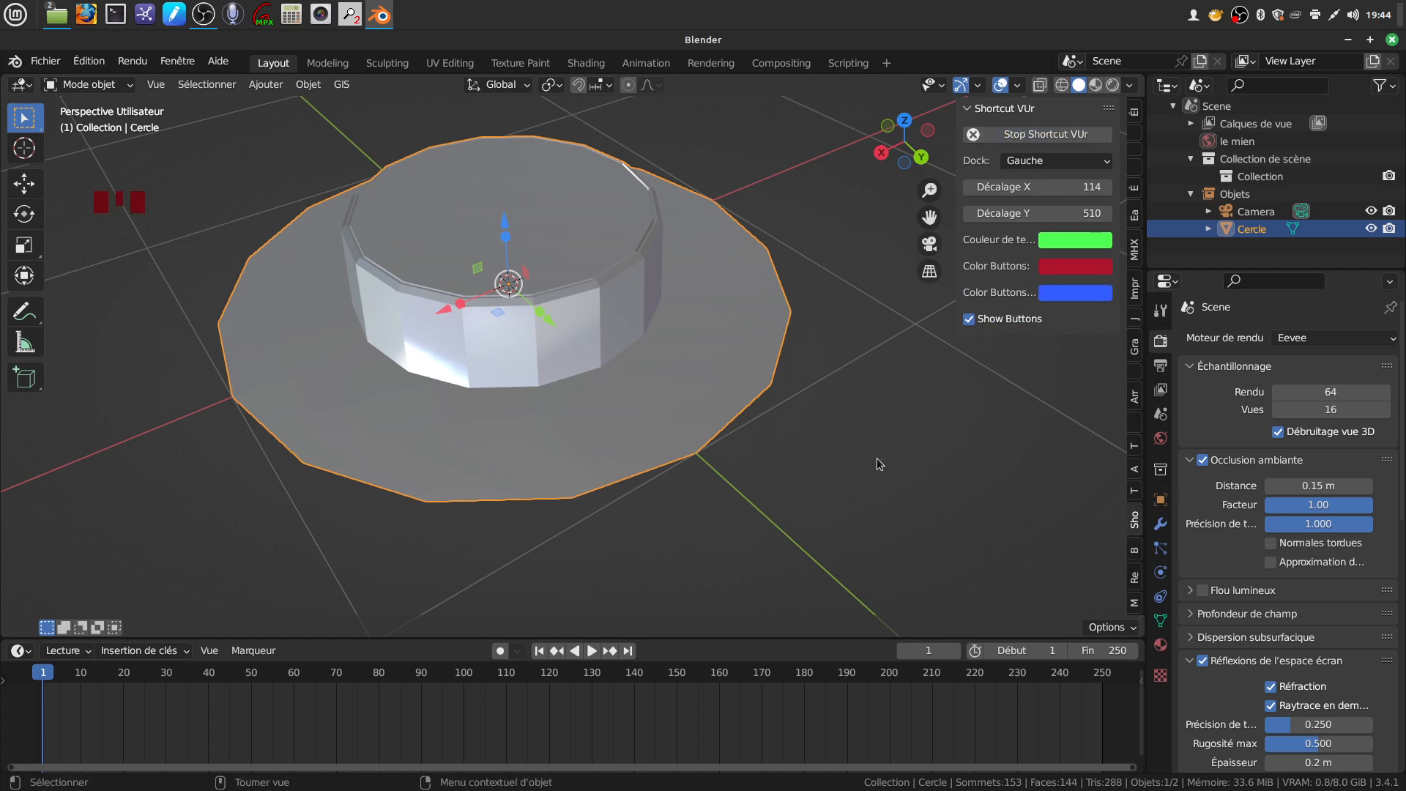
Hide the 3D viewport's sidebar and view the whole hat in Object Mode
key(n)
scroll(648, 384, up, 3)
scroll(639, 380, down, 3)
middle_drag(640, 380, 686, 324)
key(Tab)
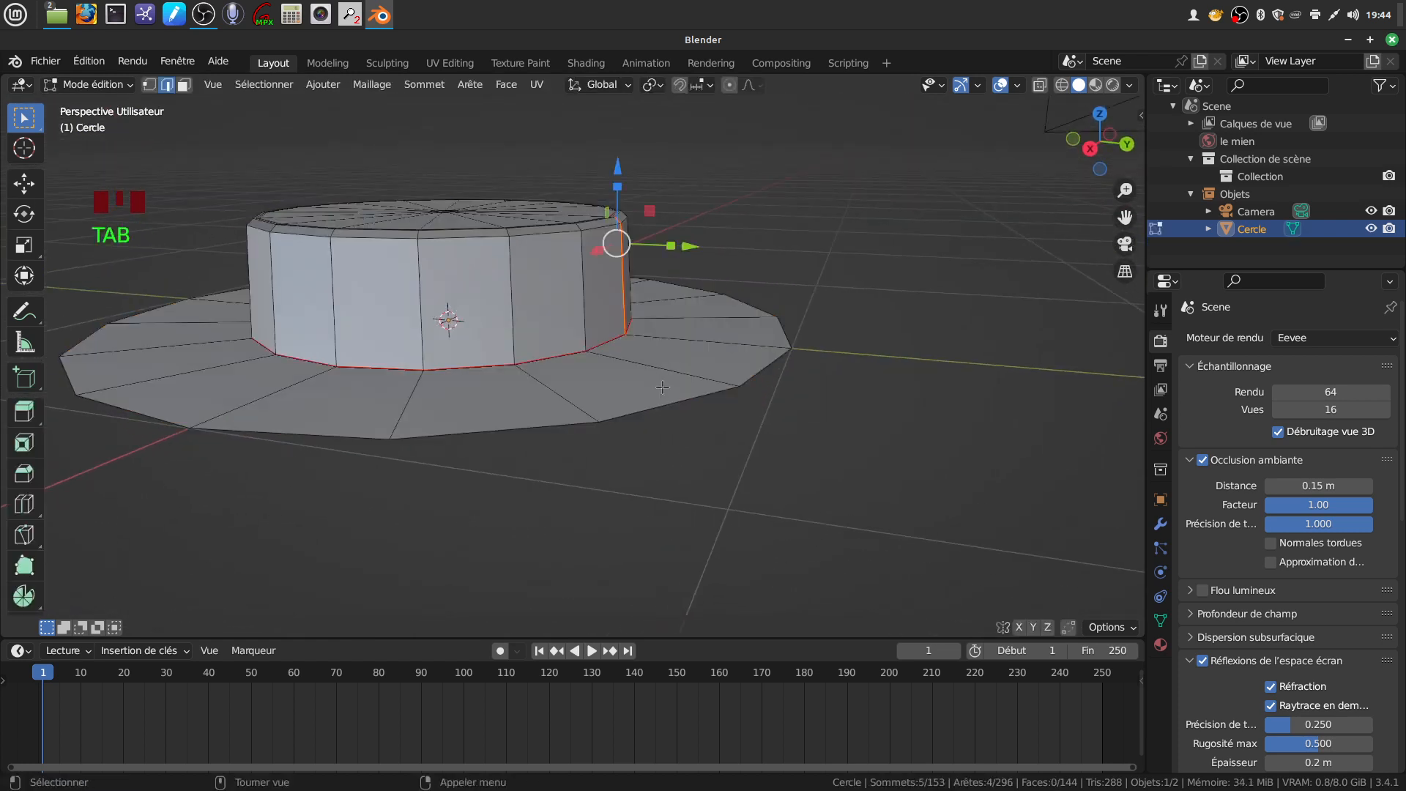
scroll(662, 388, down, 2)
key(Tab)
scroll(662, 387, down, 1)
middle_drag(663, 388, 506, 207)
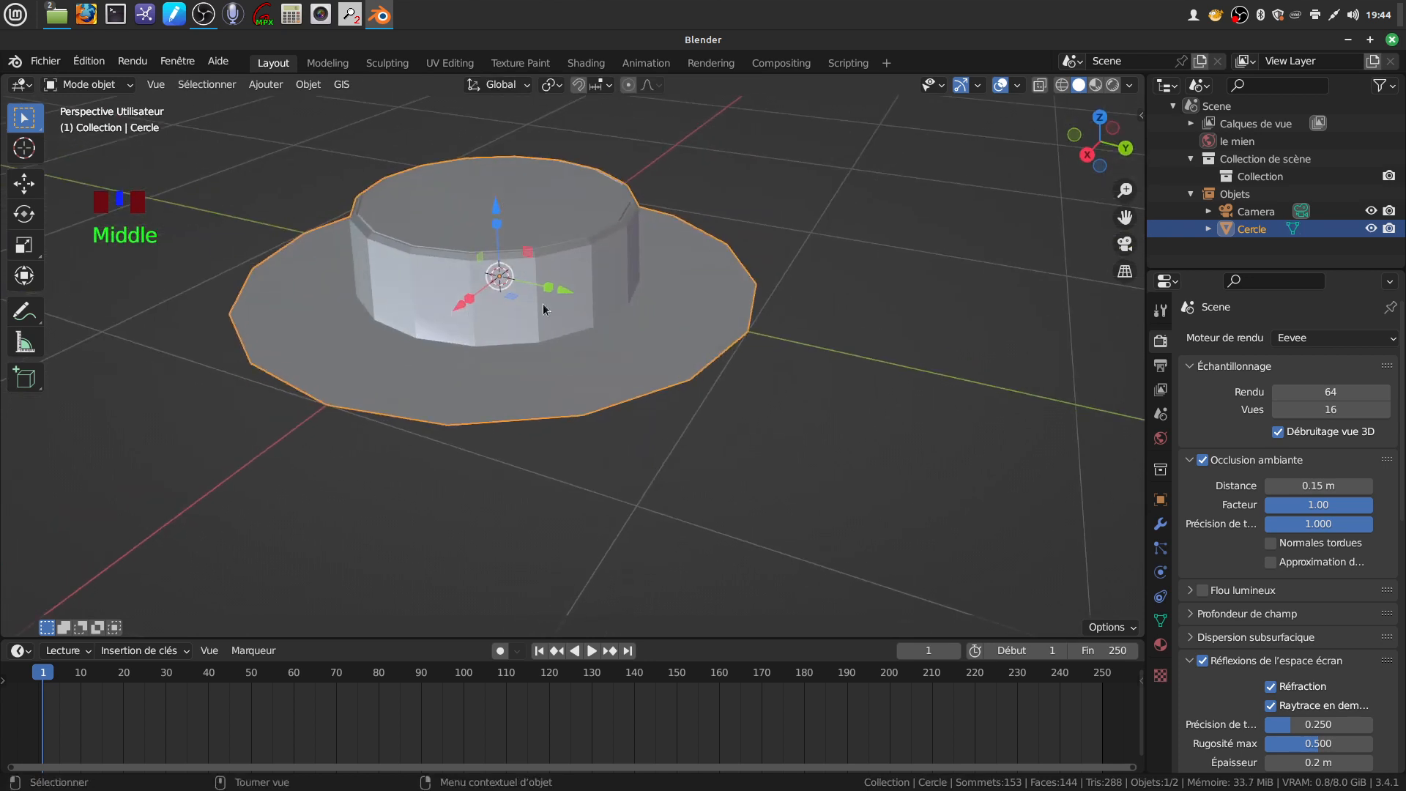
Enter Edit Mode on the hat, clear the selection and turn on the face orientation overlay
key(Tab)
key(a)
key(a)
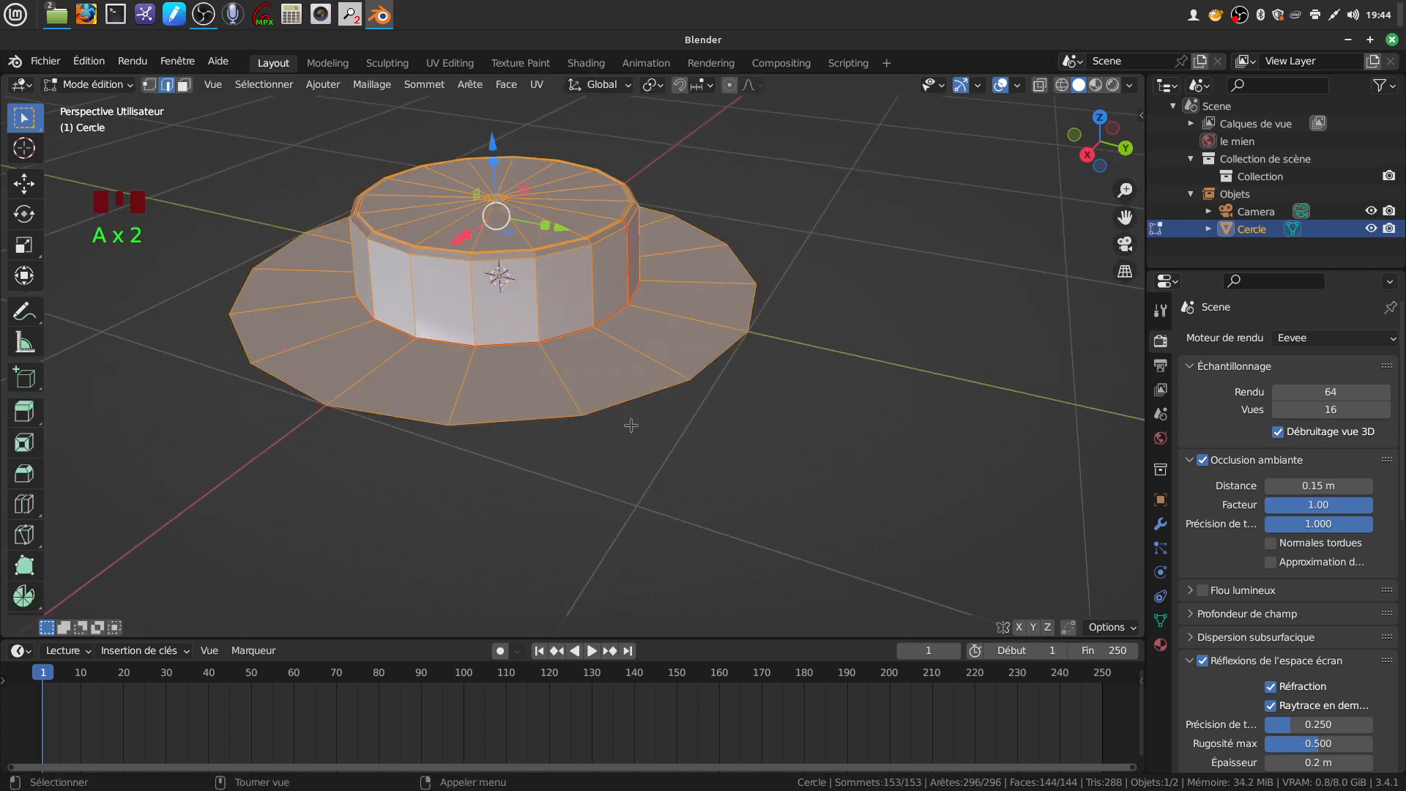
key(a)
key(q)
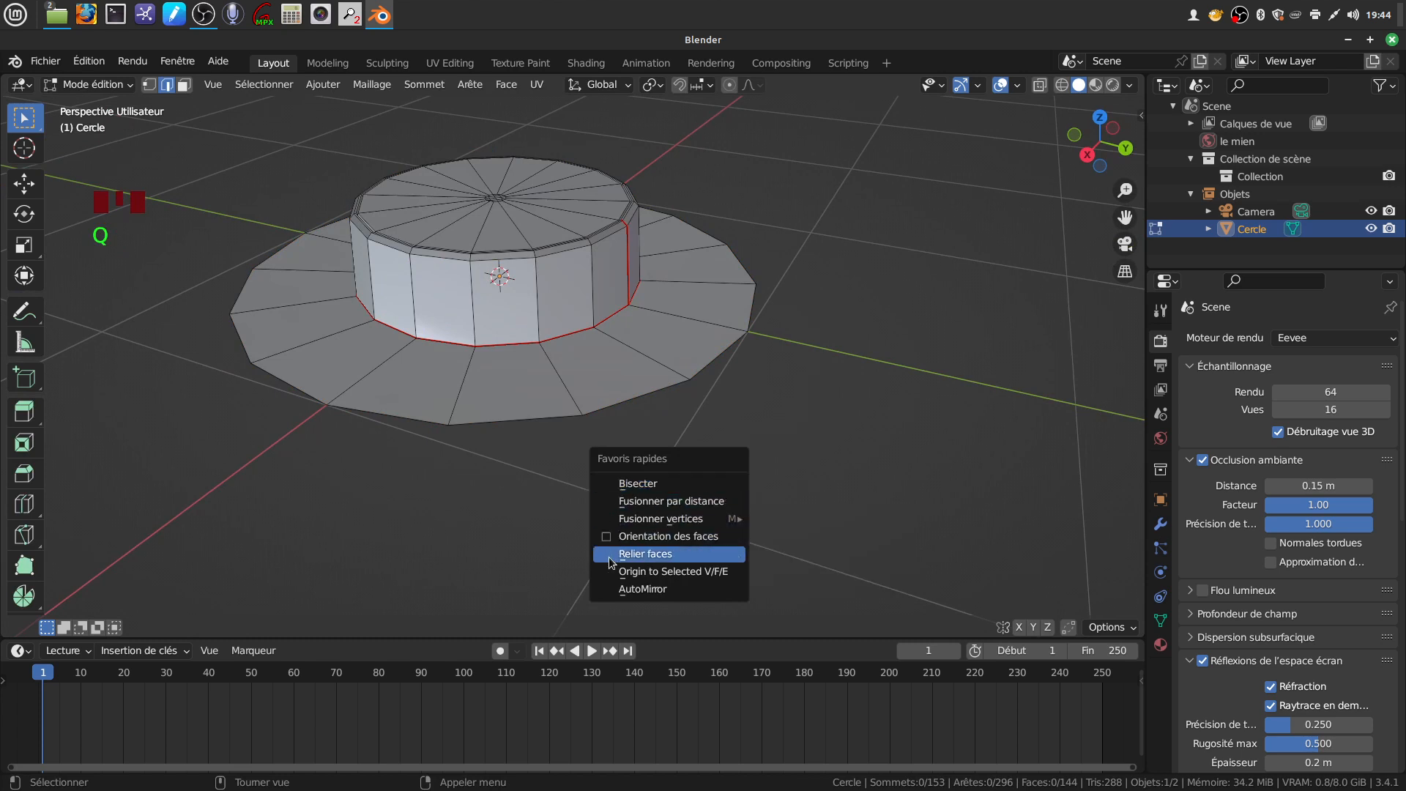
mouse_move(606, 524)
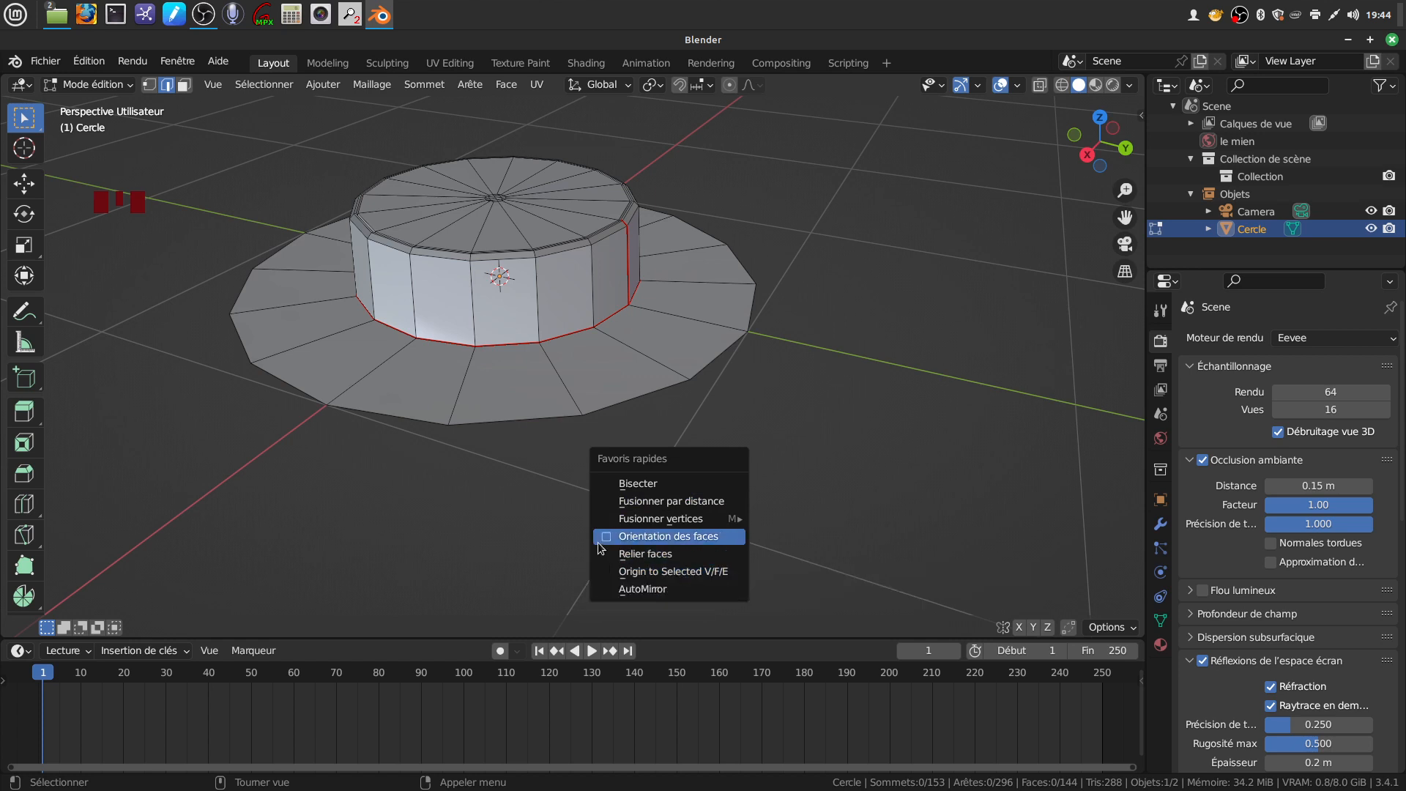
click(608, 538)
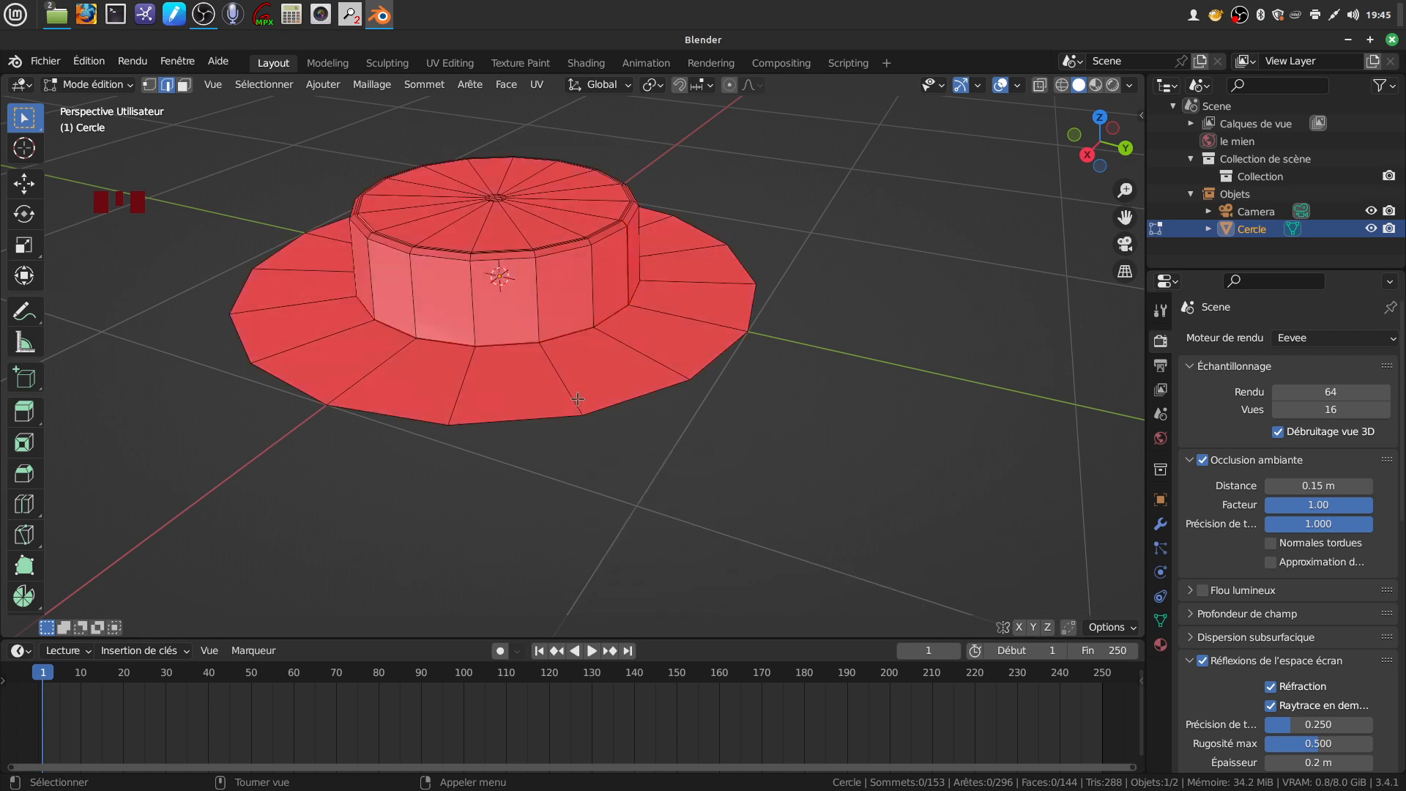
Select the entire hat mesh and flip its normals
key(a)
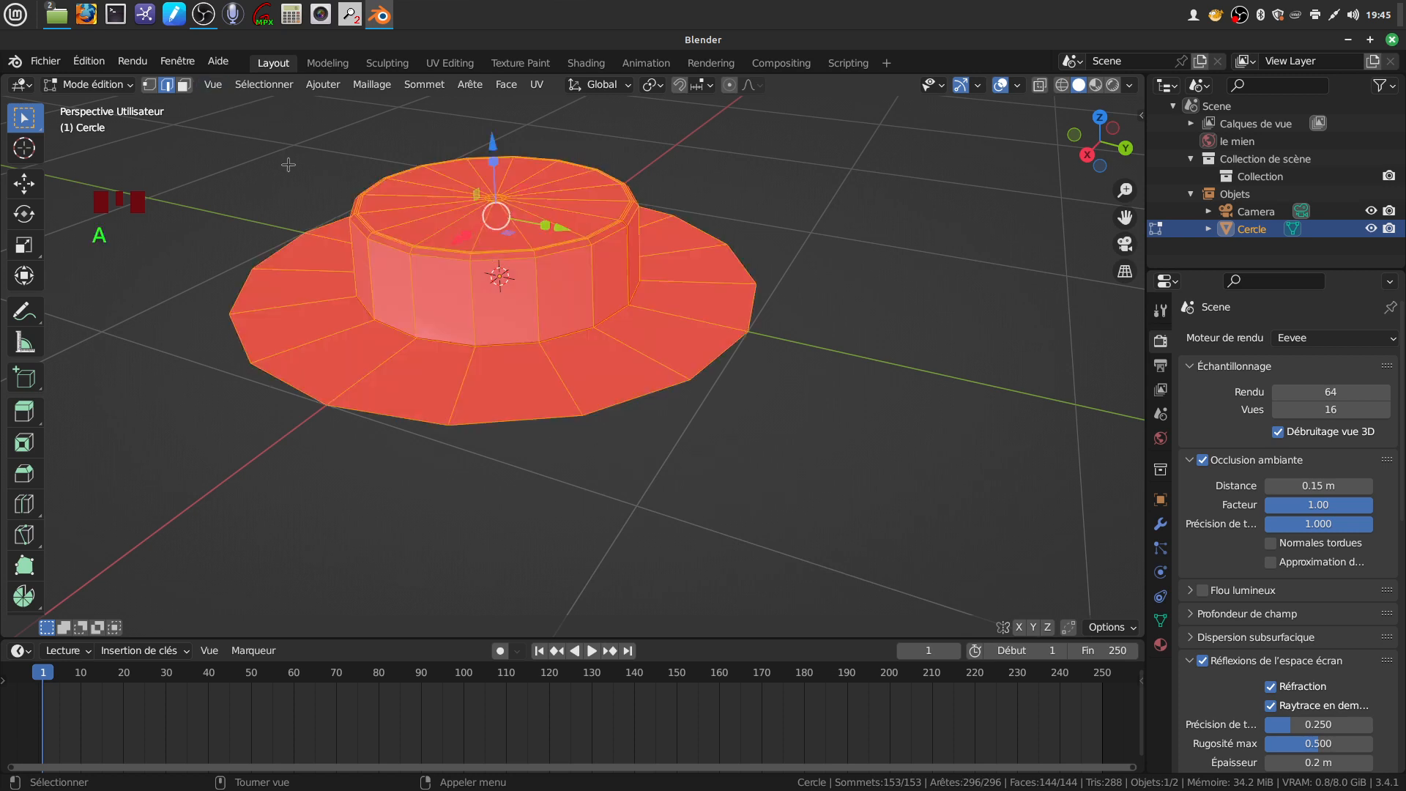
click(370, 86)
mouse_move(436, 389)
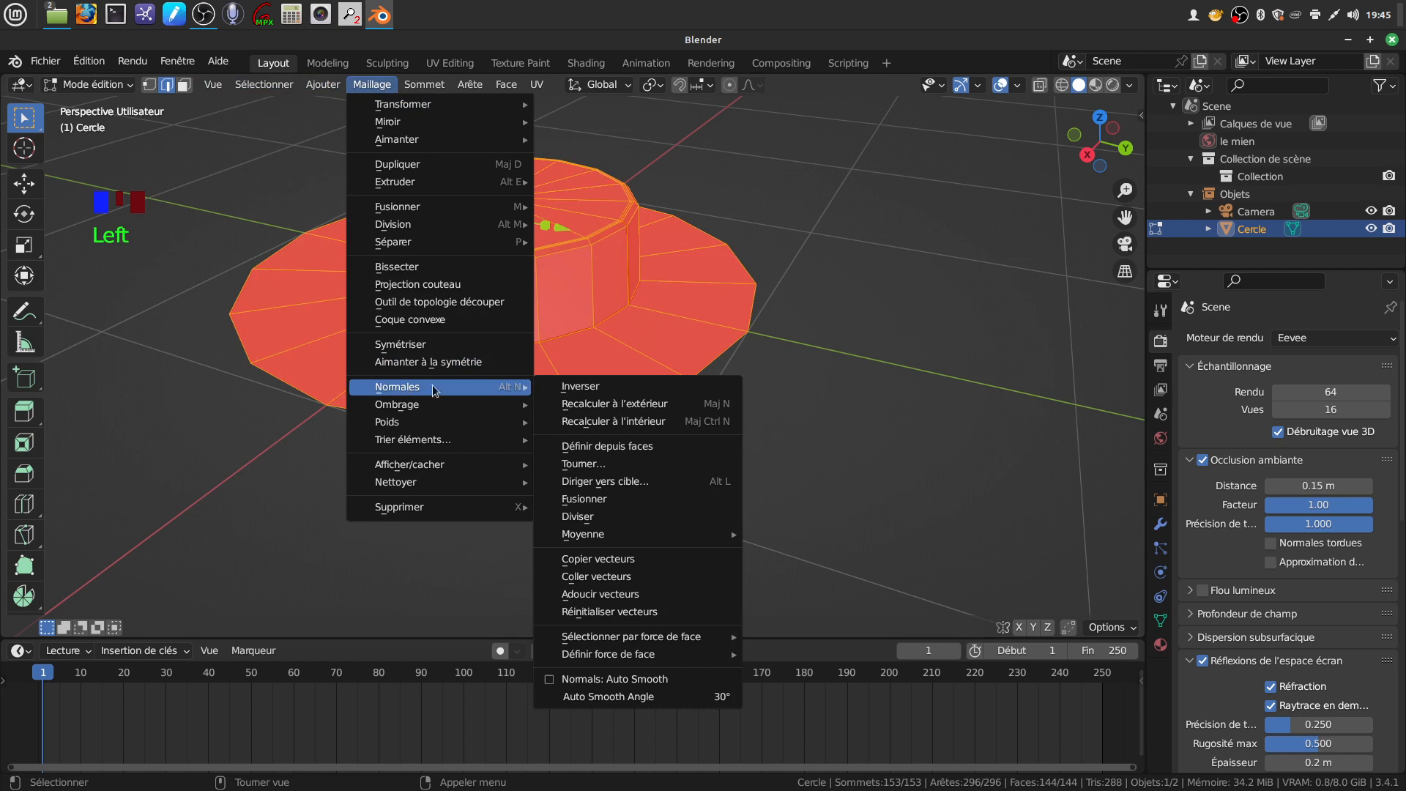
click(574, 388)
middle_drag(642, 454, 646, 447)
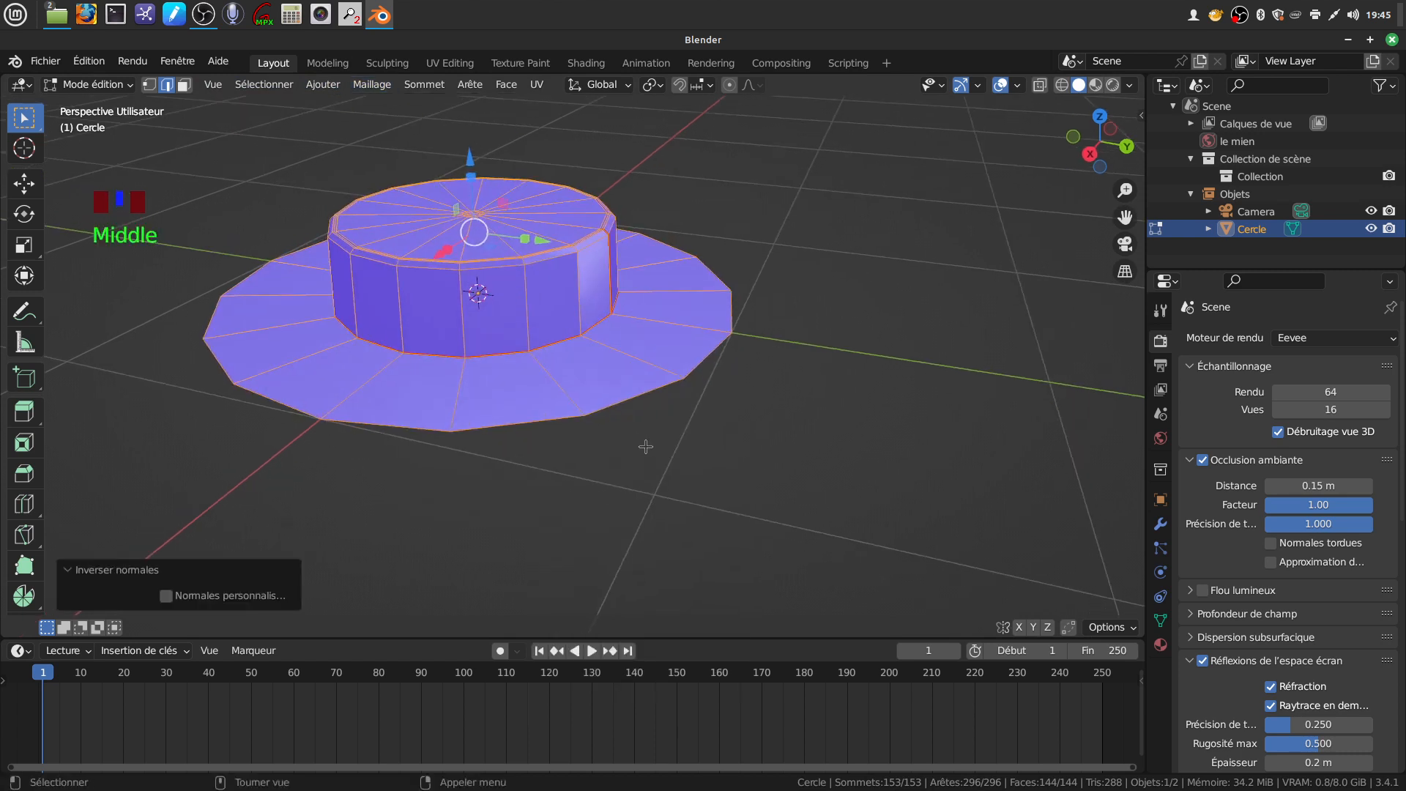
Turn off the face orientation overlay and return to Object Mode
key(q)
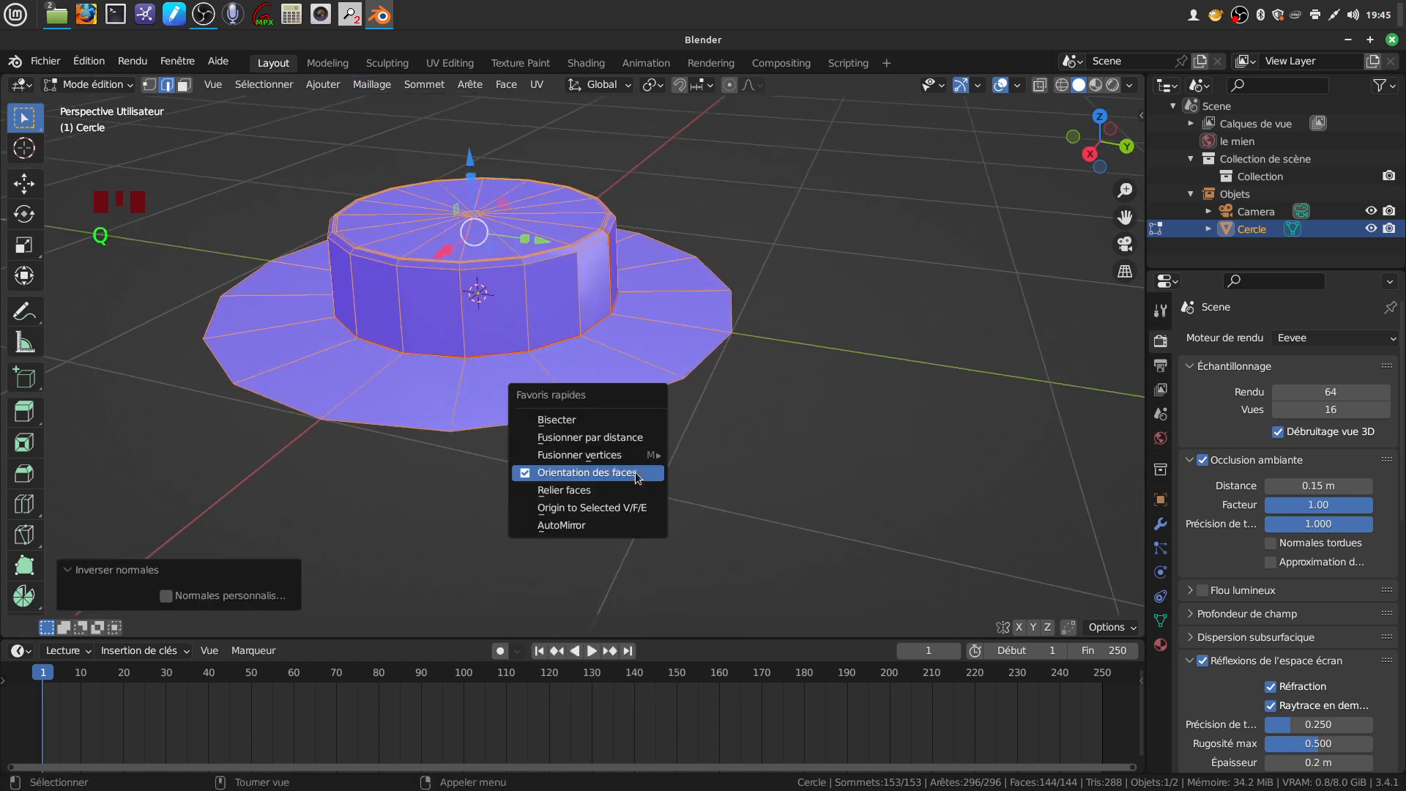
click(527, 475)
middle_drag(622, 518, 754, 367)
scroll(635, 437, up, 2)
key(Tab)
scroll(794, 422, up, 1)
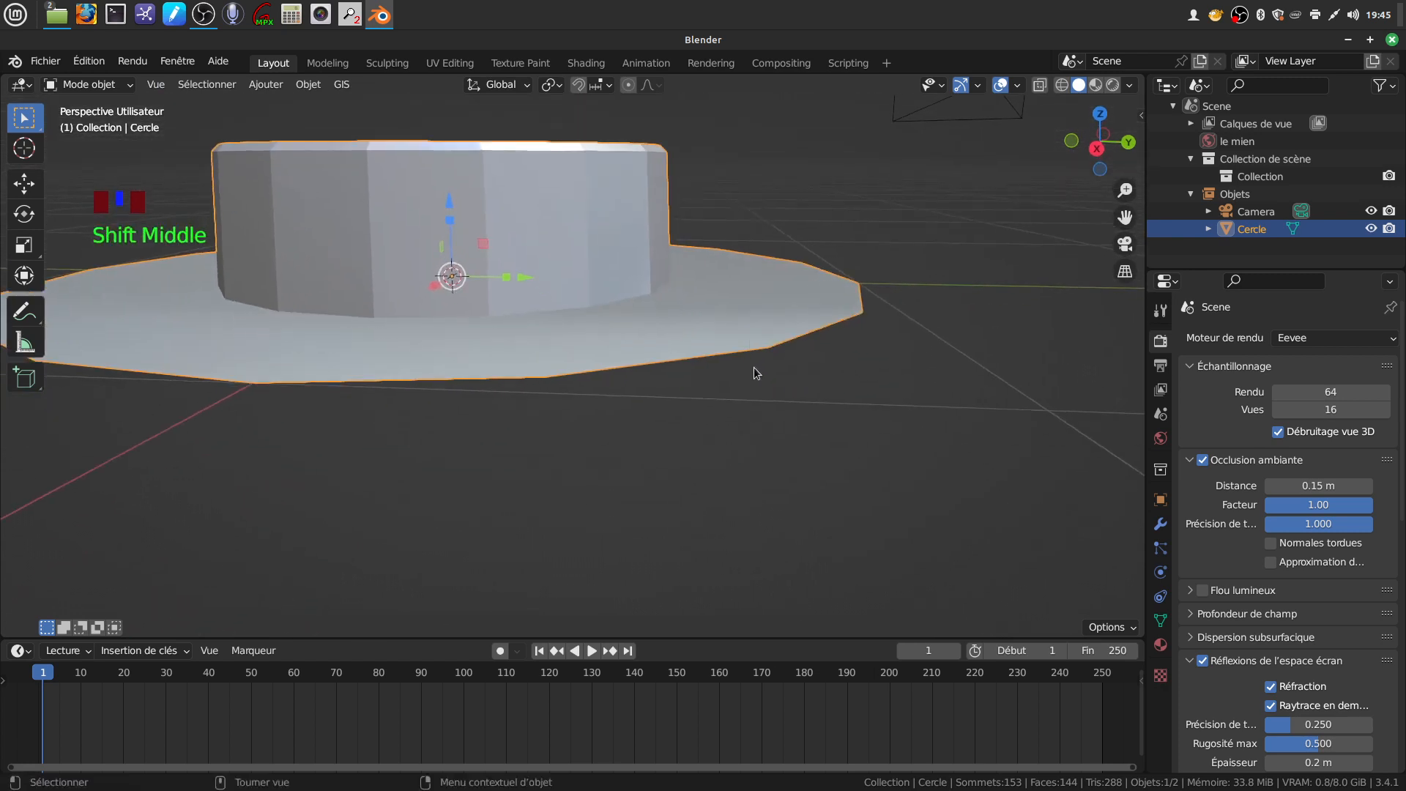
Add a Solidify modifier to the hat and enable even thickness
click(1163, 526)
click(1393, 343)
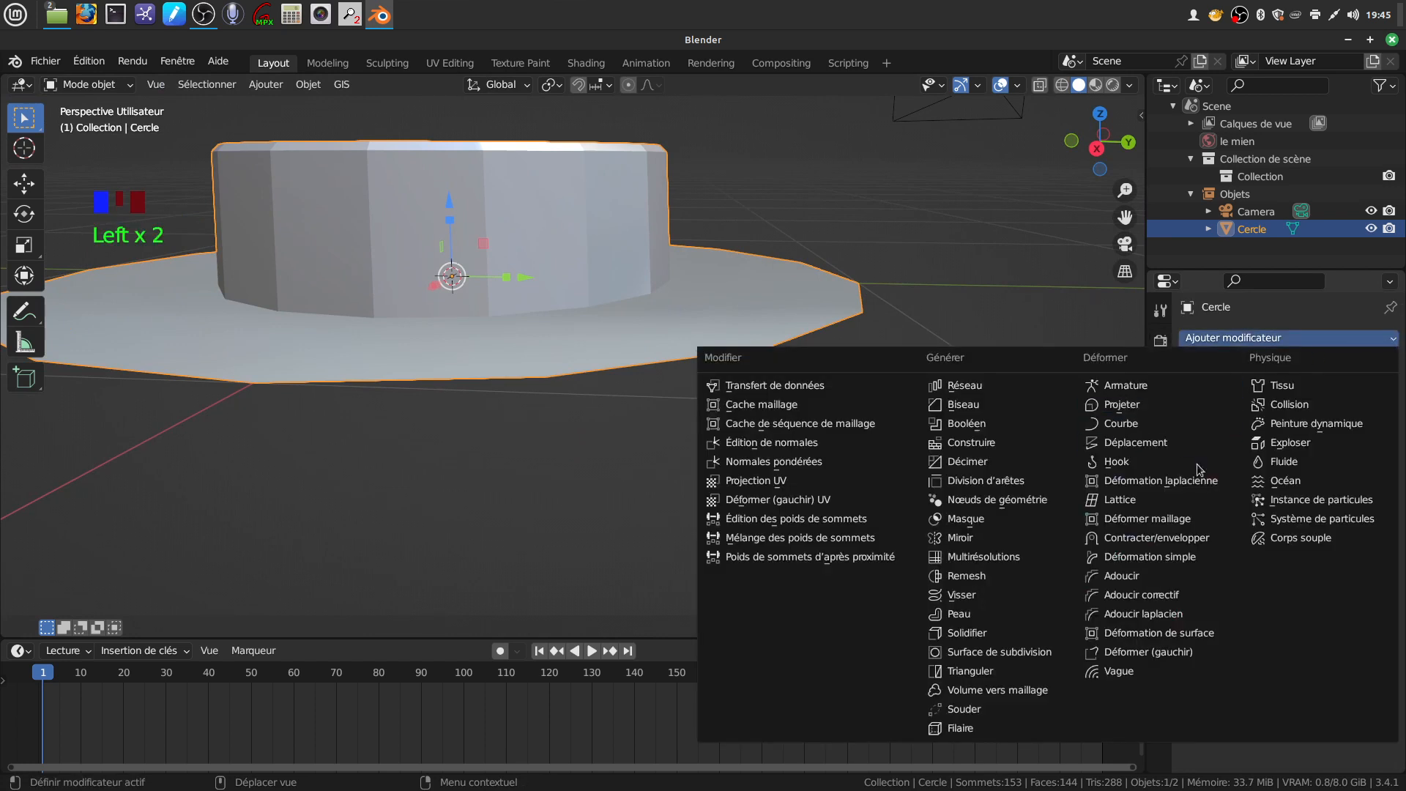
click(998, 634)
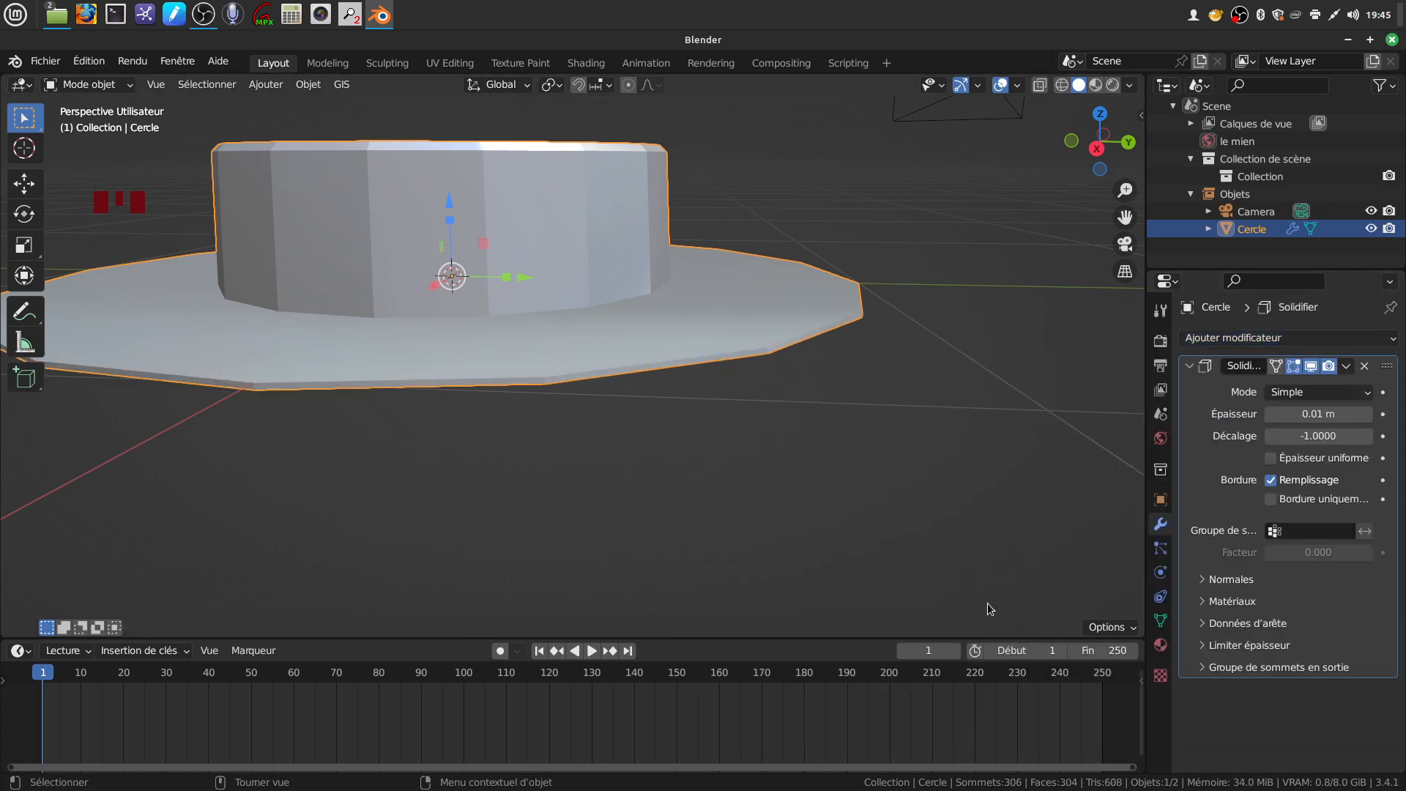
click(1271, 459)
middle_drag(895, 394, 978, 372)
middle_drag(960, 381, 1008, 451)
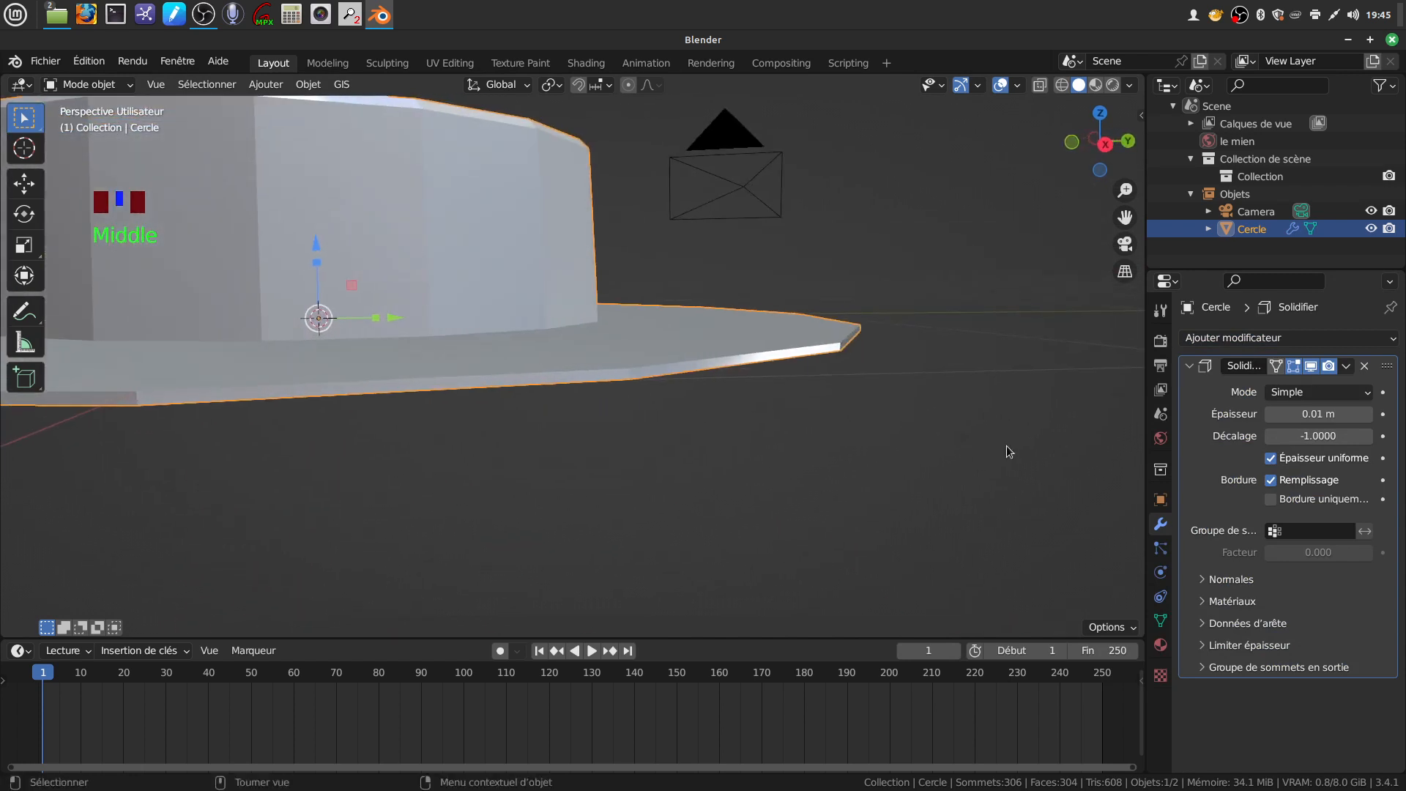
Set the Solidify modifier's thickness to 0.015 m
click(1367, 415)
middle_drag(980, 403, 941, 416)
click(1318, 414)
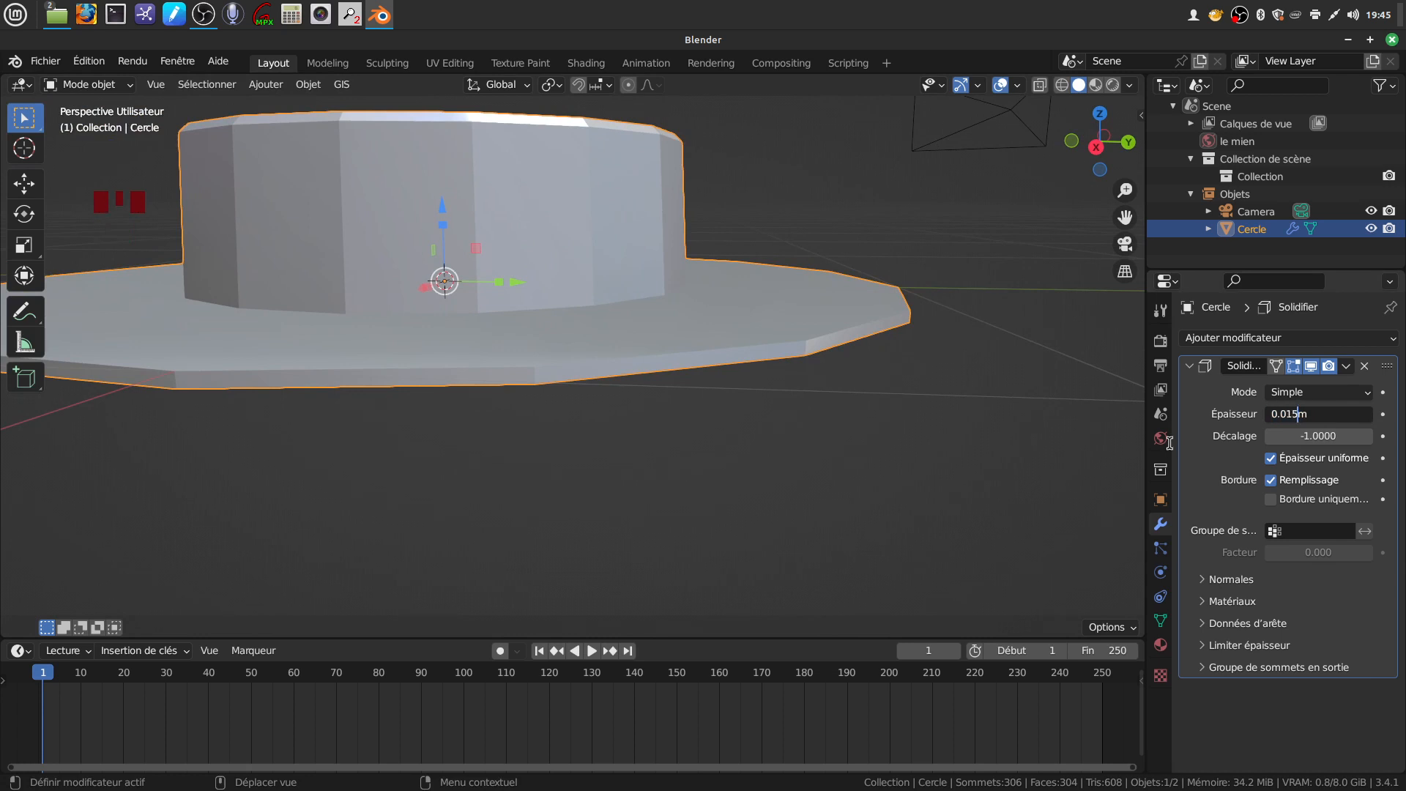
key(Return)
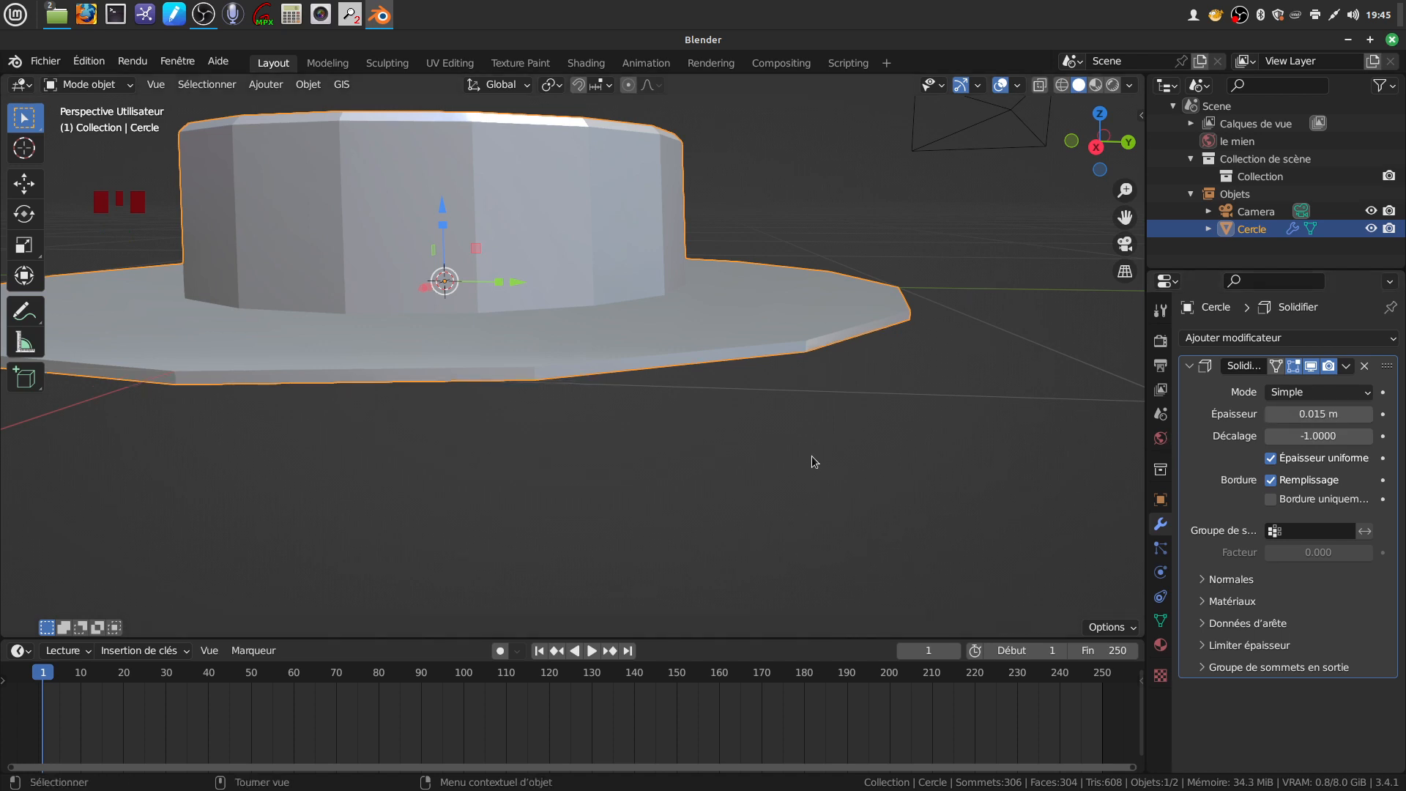
Apply the Solidify modifier to the hat
scroll(811, 456, down, 4)
middle_drag(816, 459, 843, 424)
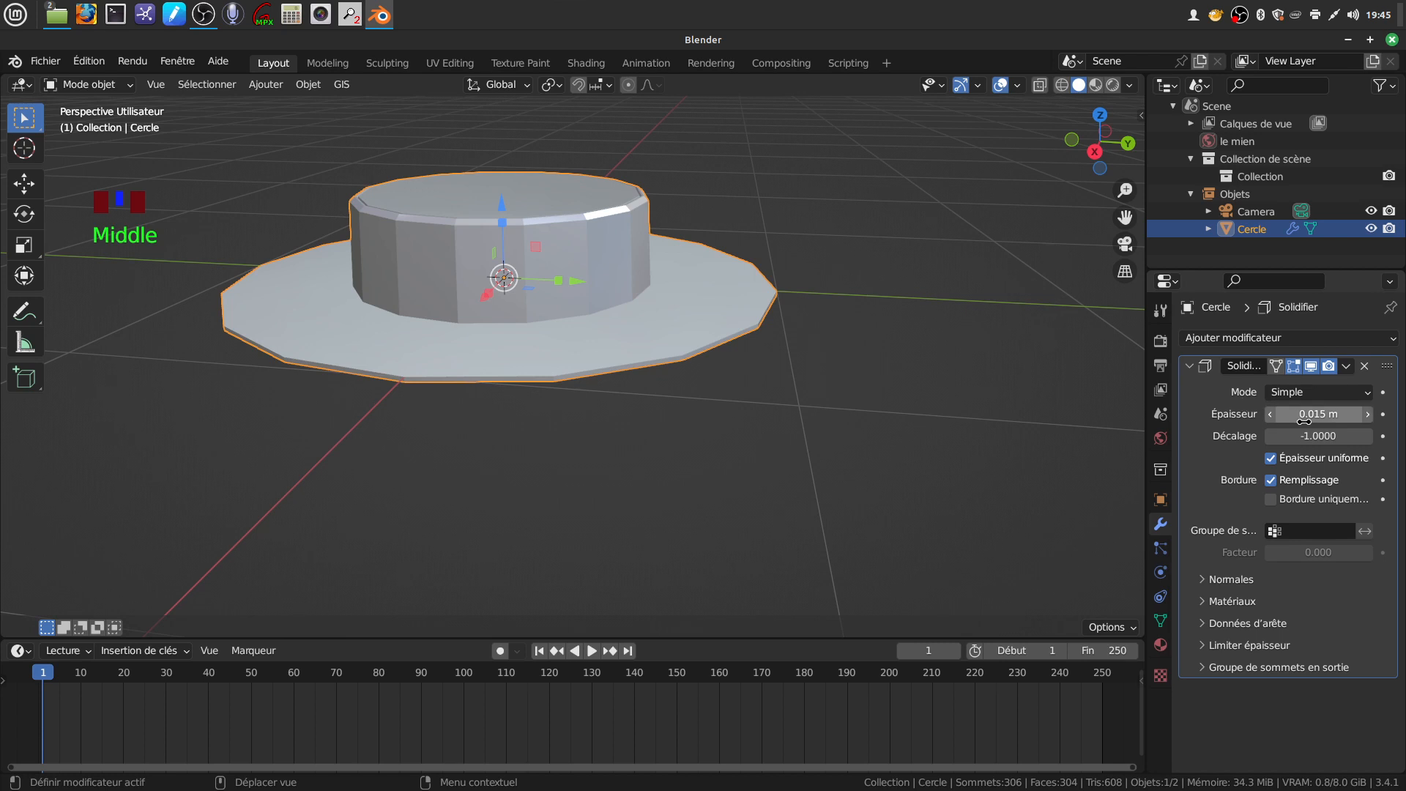
click(1345, 368)
click(1220, 384)
scroll(586, 397, up, 2)
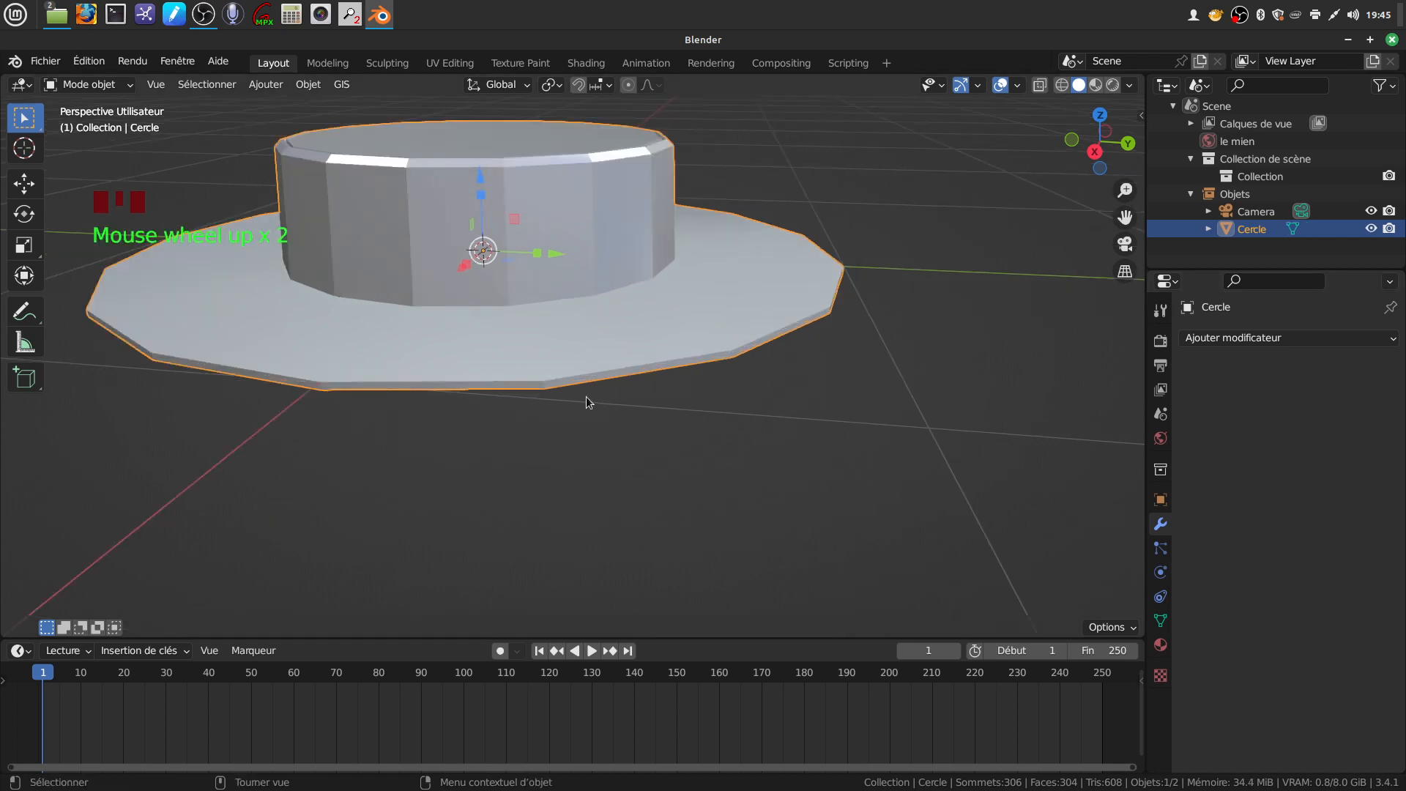
Enter Edit Mode with face selection and an empty selection, with the groove on the crown's underside in close view
middle_drag(586, 398, 626, 402)
key(Tab)
scroll(653, 457, up, 2)
middle_drag(653, 457, 760, 619)
scroll(644, 424, down, 2)
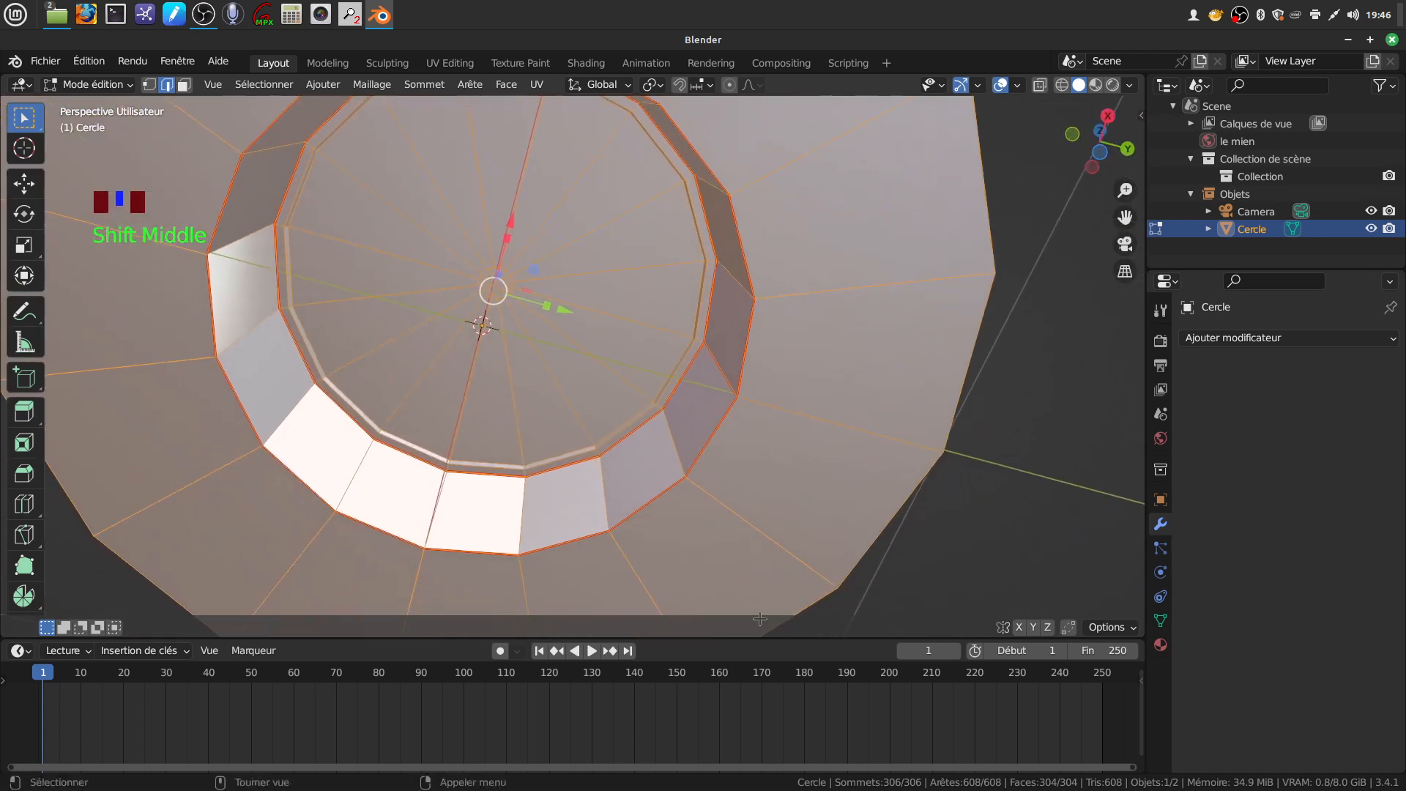
scroll(675, 399, up, 4)
middle_drag(675, 398, 613, 257)
scroll(616, 349, up, 3)
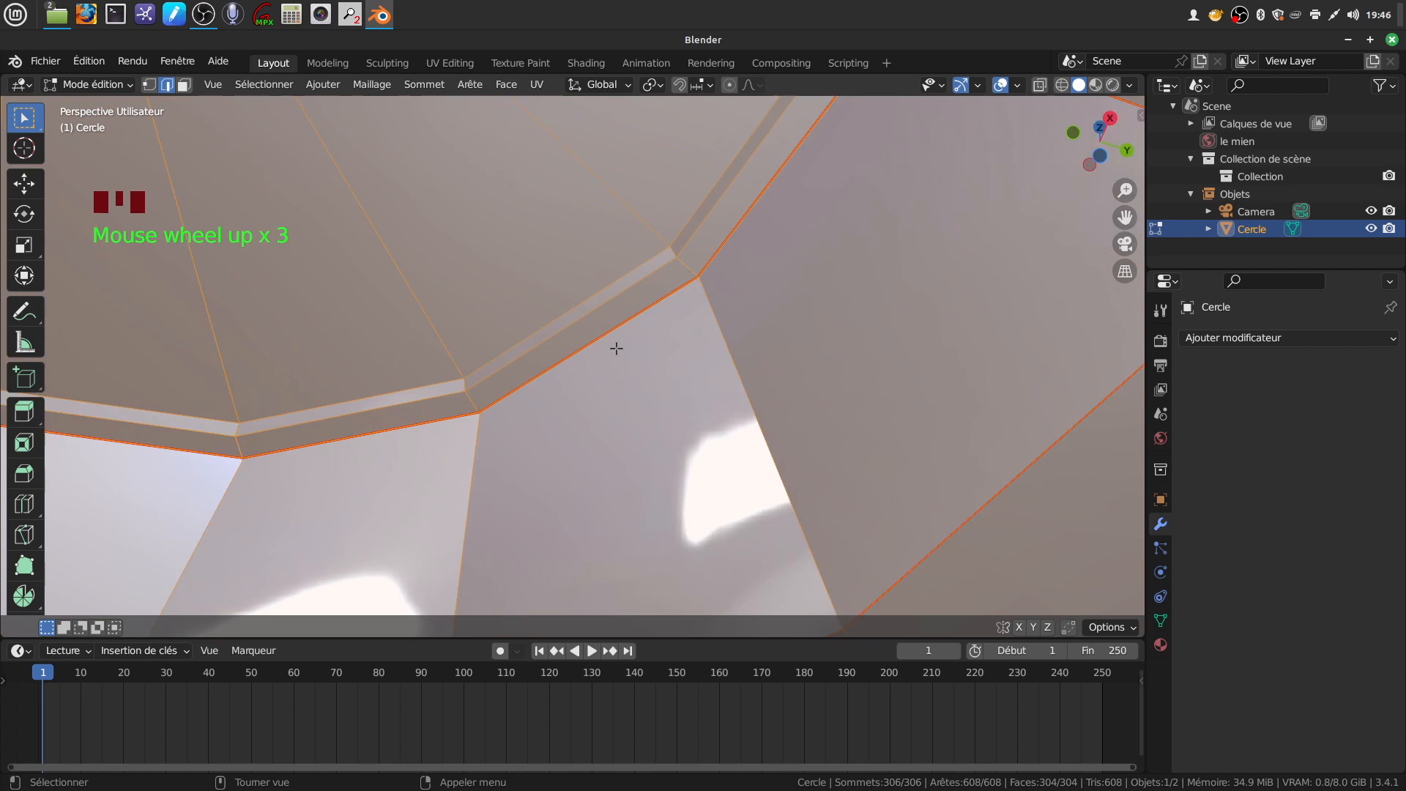
shift+middle_drag(657, 345, 580, 361)
scroll(606, 377, up, 3)
middle_drag(657, 320, 293, 98)
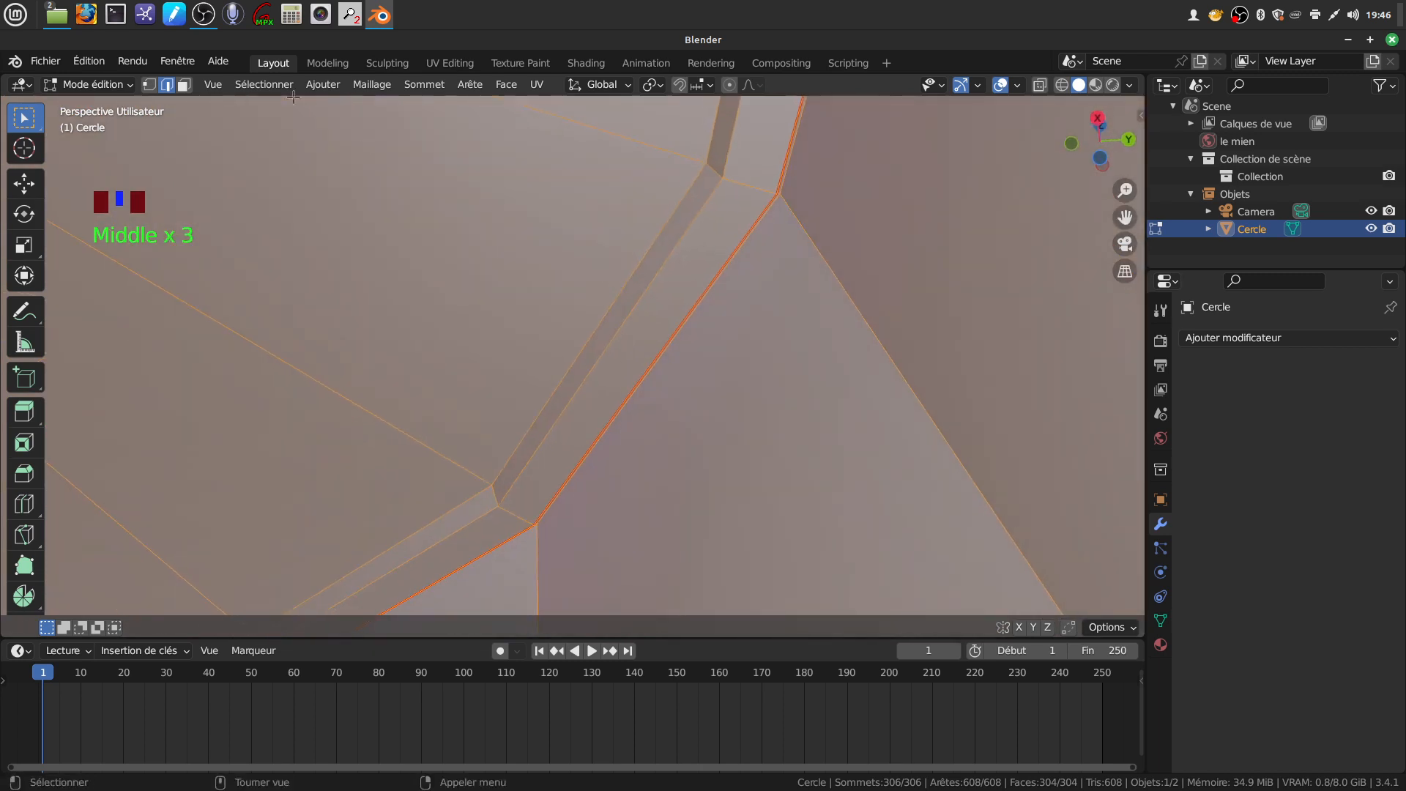
click(180, 86)
key(a)
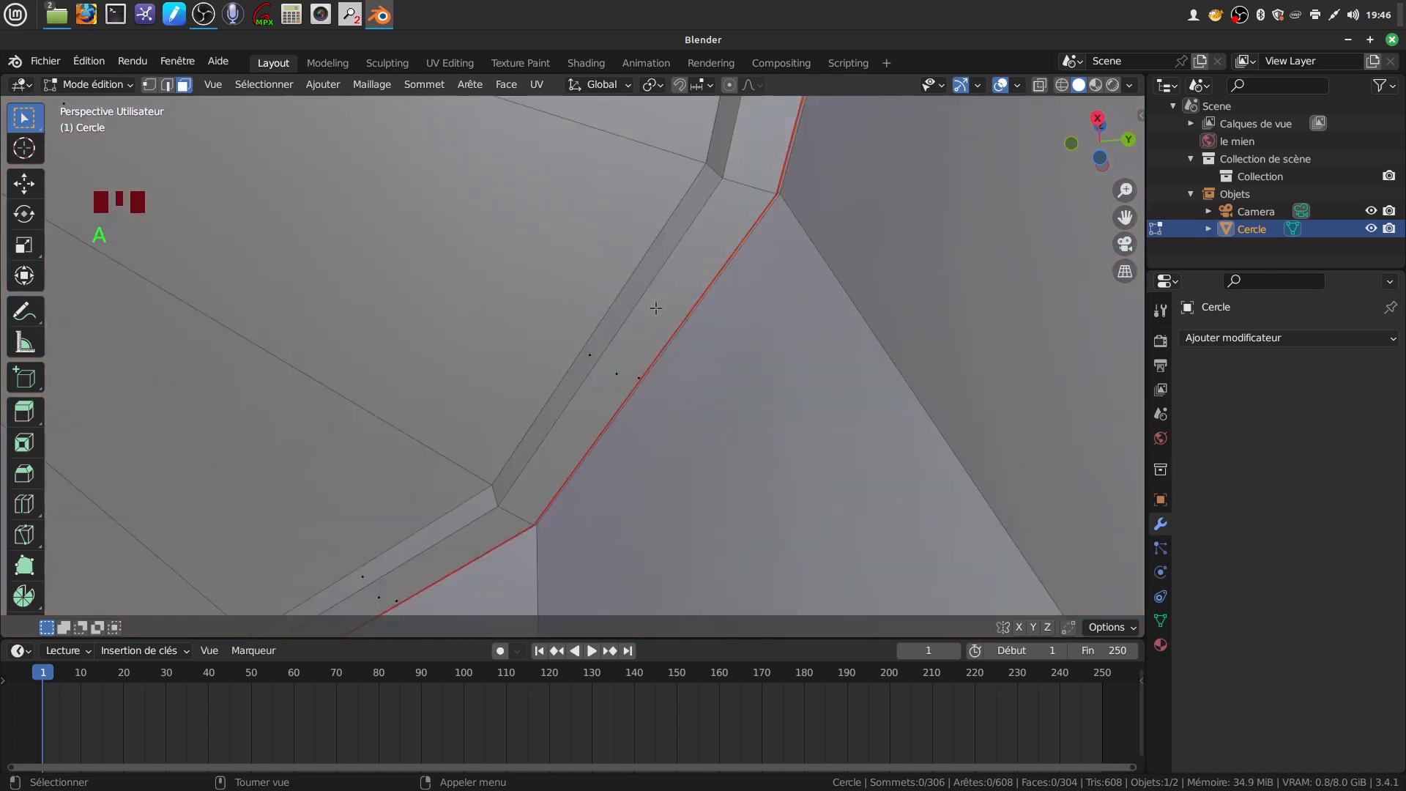
Delete the ring of faces beside the seam at the groove on the crown's inner side
alt+click(656, 308)
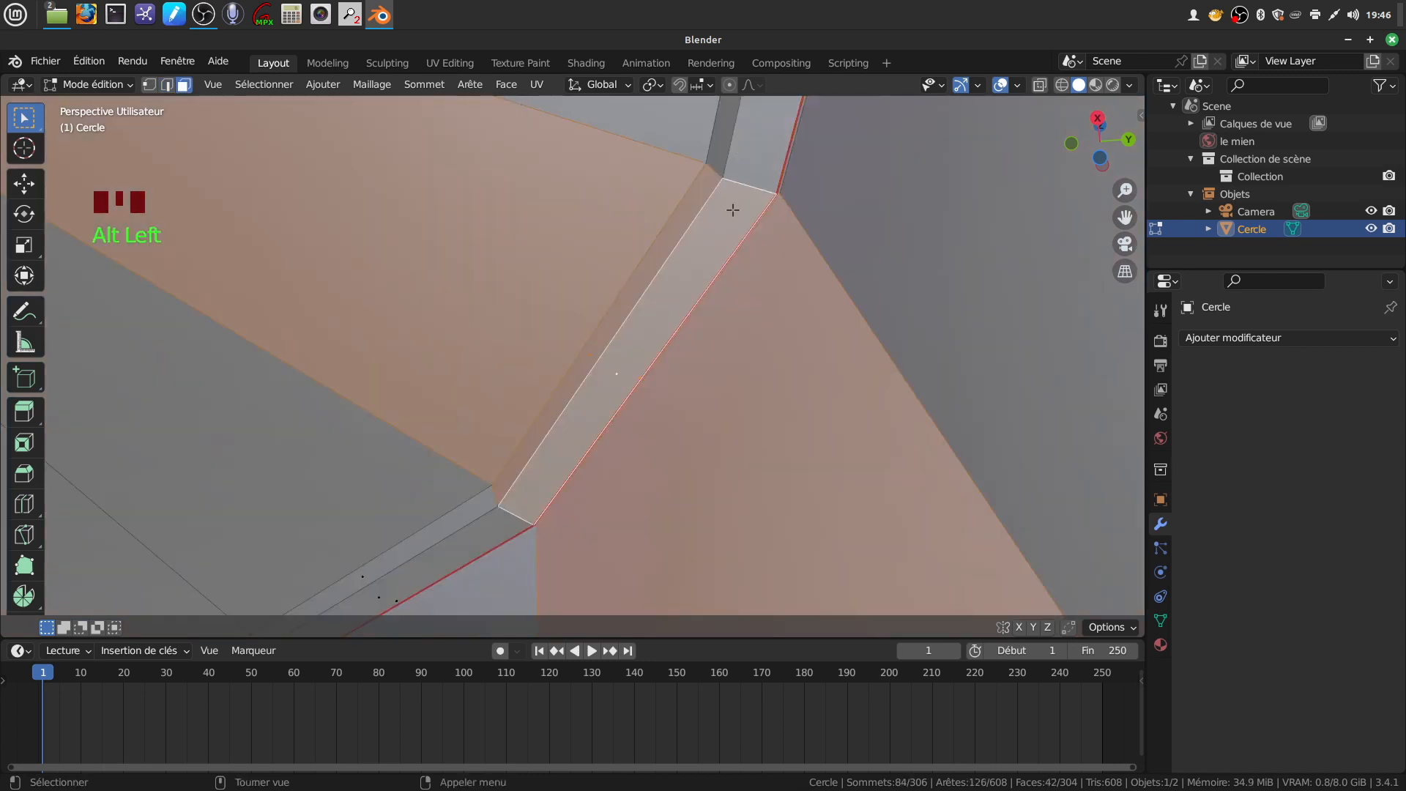
key(a)
alt+click(745, 184)
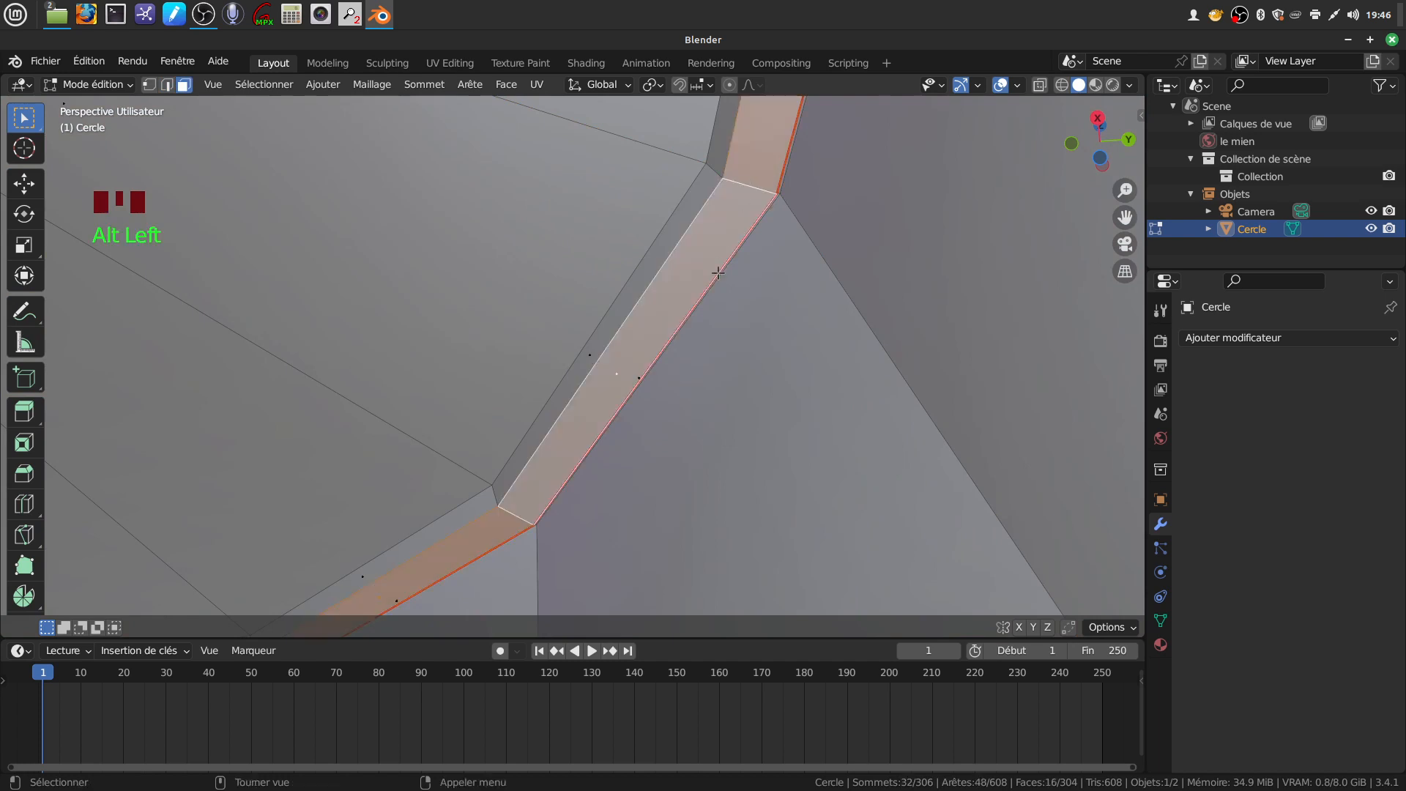
scroll(751, 315, down, 1)
scroll(751, 316, up, 1)
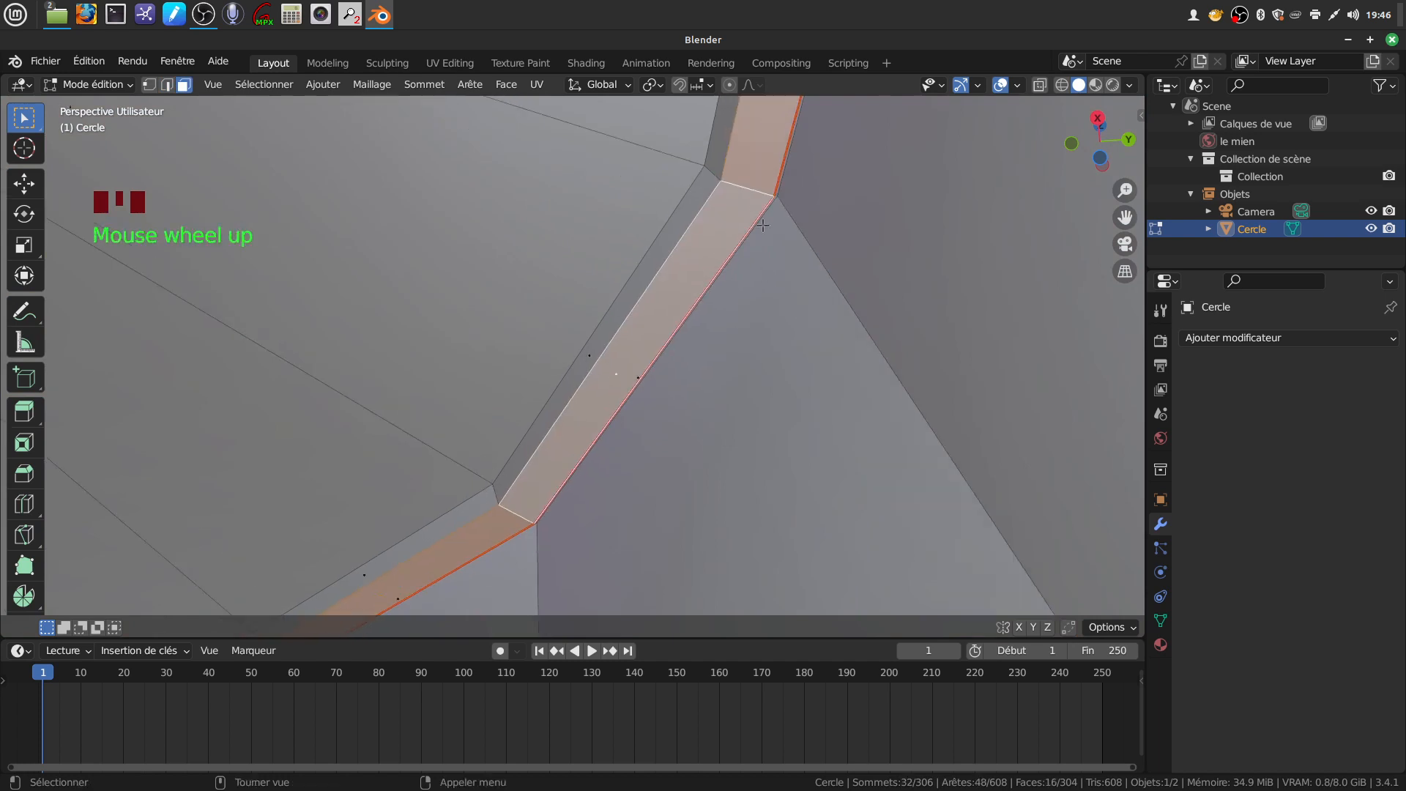
scroll(823, 205, down, 3)
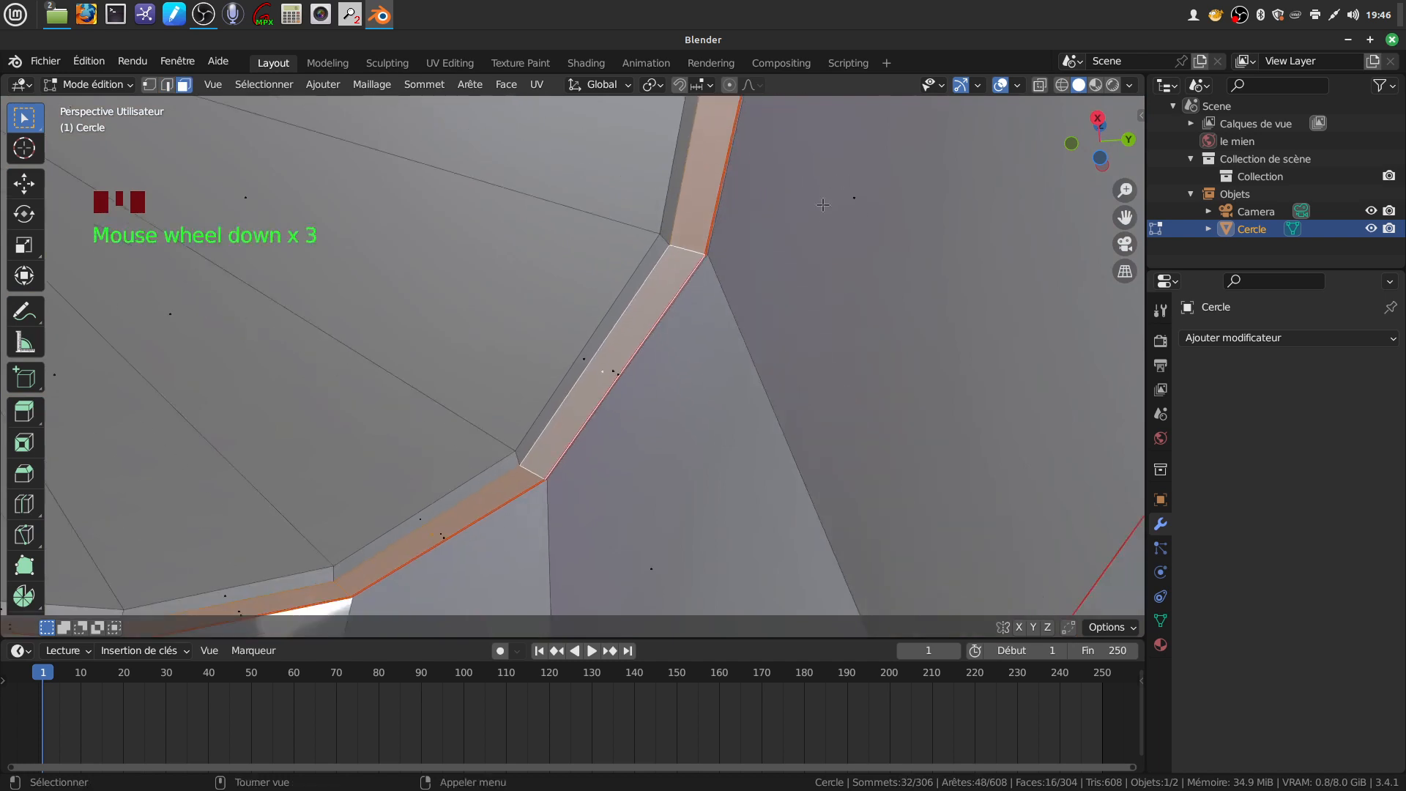
scroll(685, 317, up, 2)
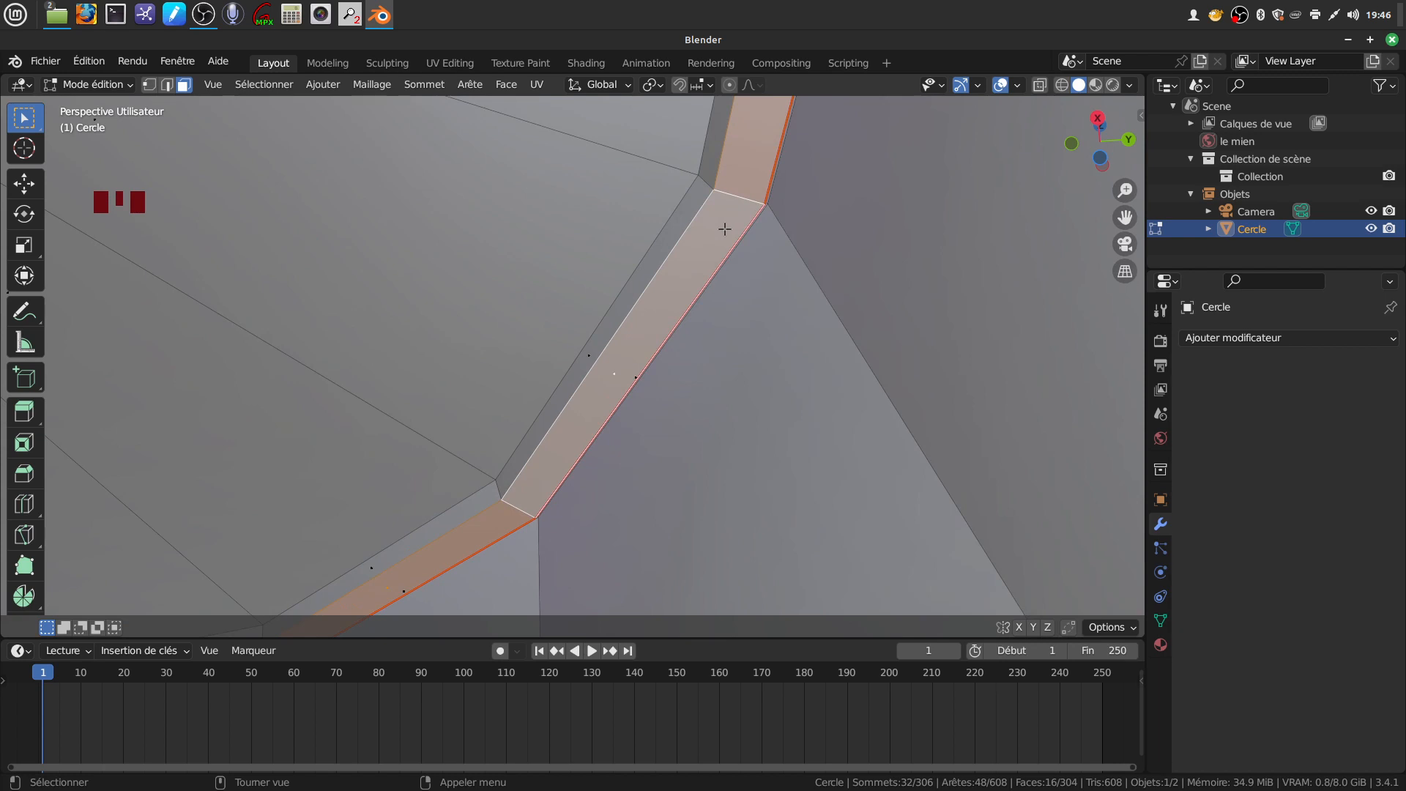
key(x)
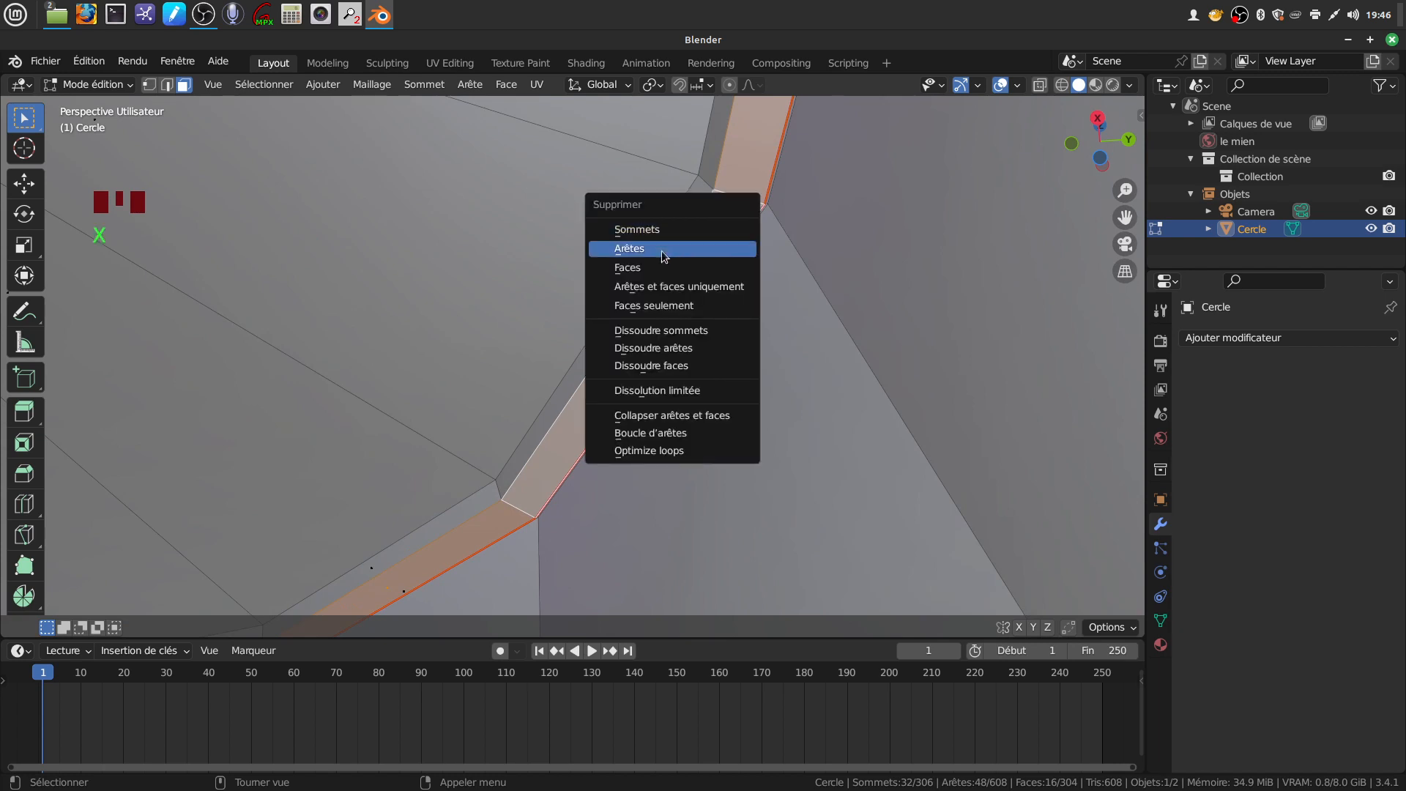
click(646, 268)
Try to select three adjacent face loops inside the opened groove, viewed from beneath the crown
shift+middle_drag(646, 270, 719, 315)
scroll(731, 381, up, 1)
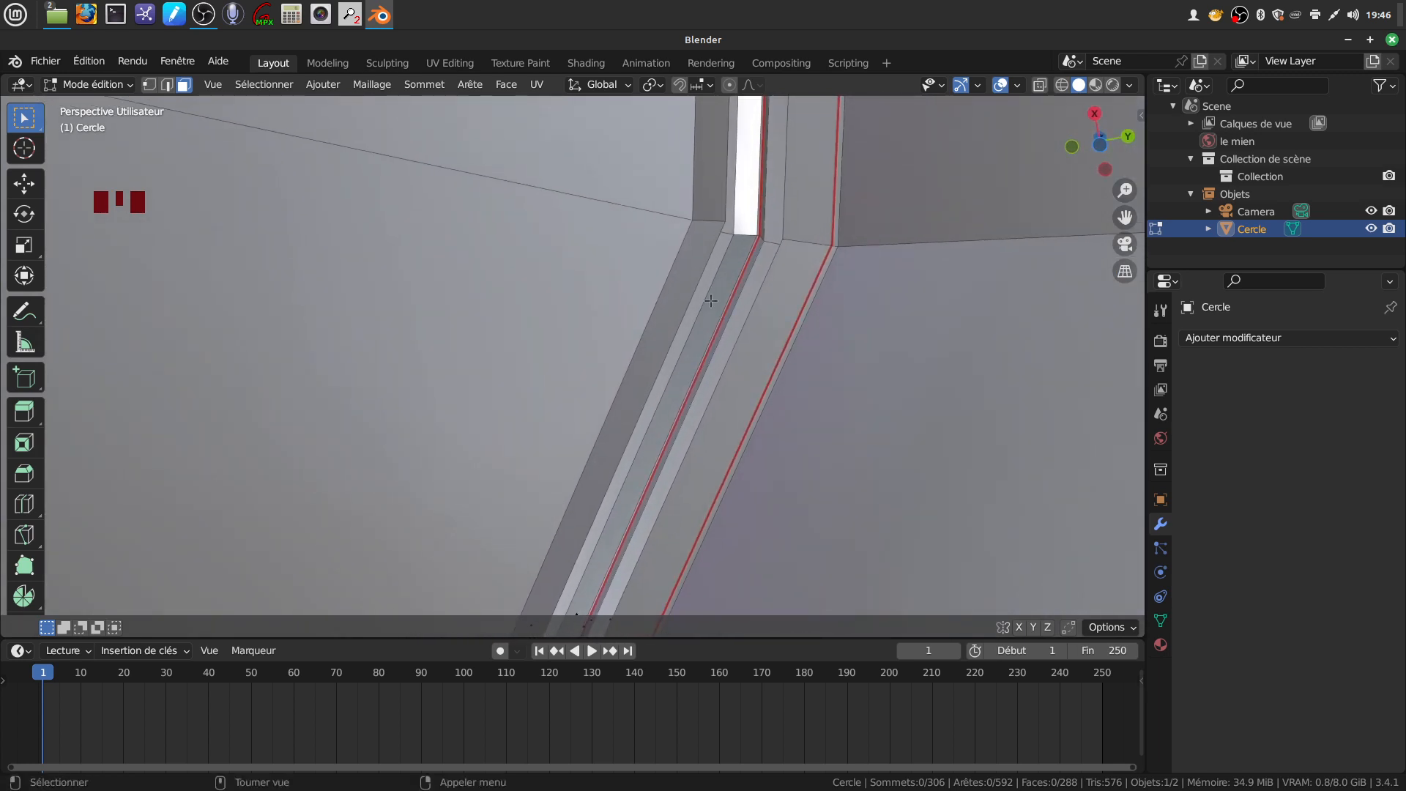
alt+click(739, 236)
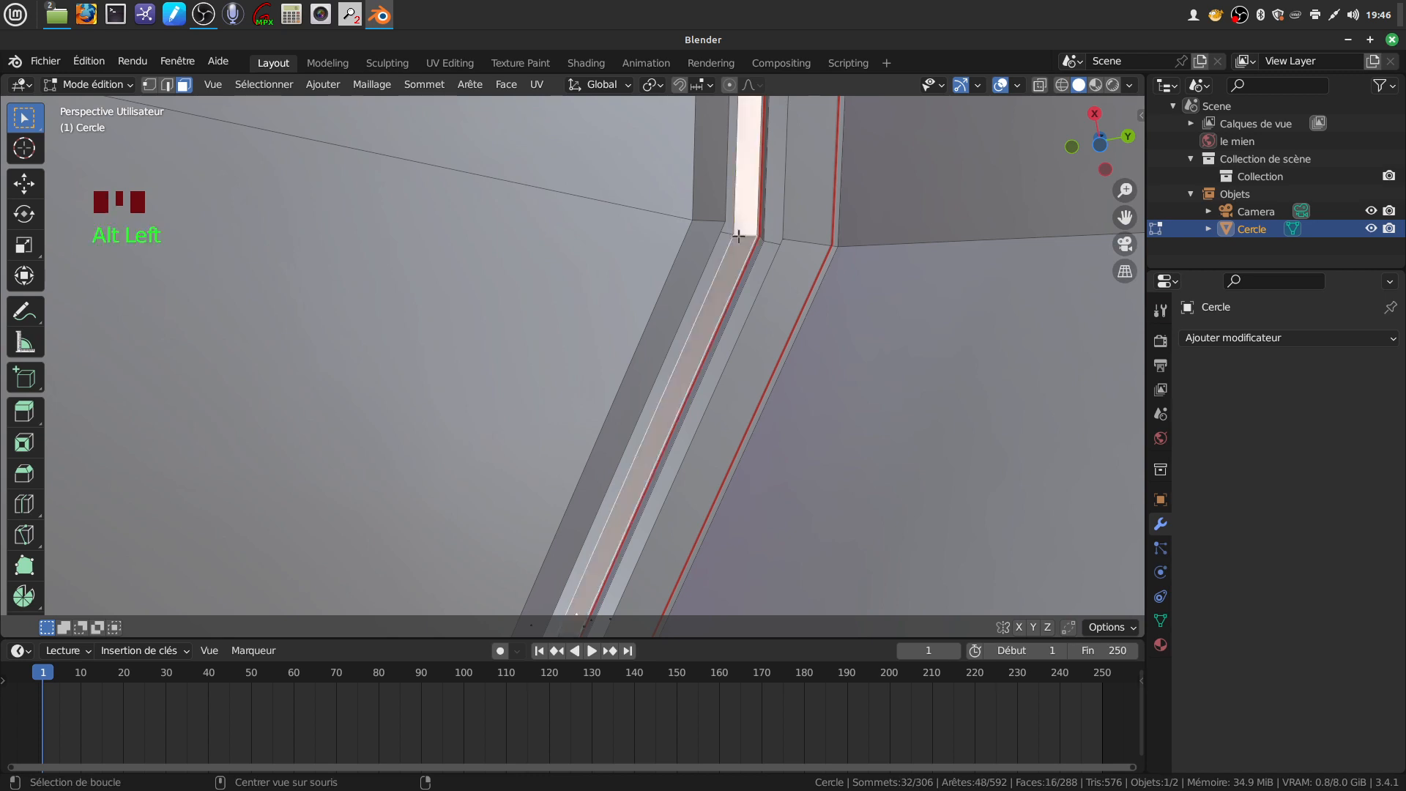
alt+shift+click(725, 232)
alt+shift+click(710, 214)
scroll(714, 214, down, 19)
middle_drag(720, 213, 863, 471)
scroll(821, 481, up, 3)
shift+middle_drag(774, 417, 611, 436)
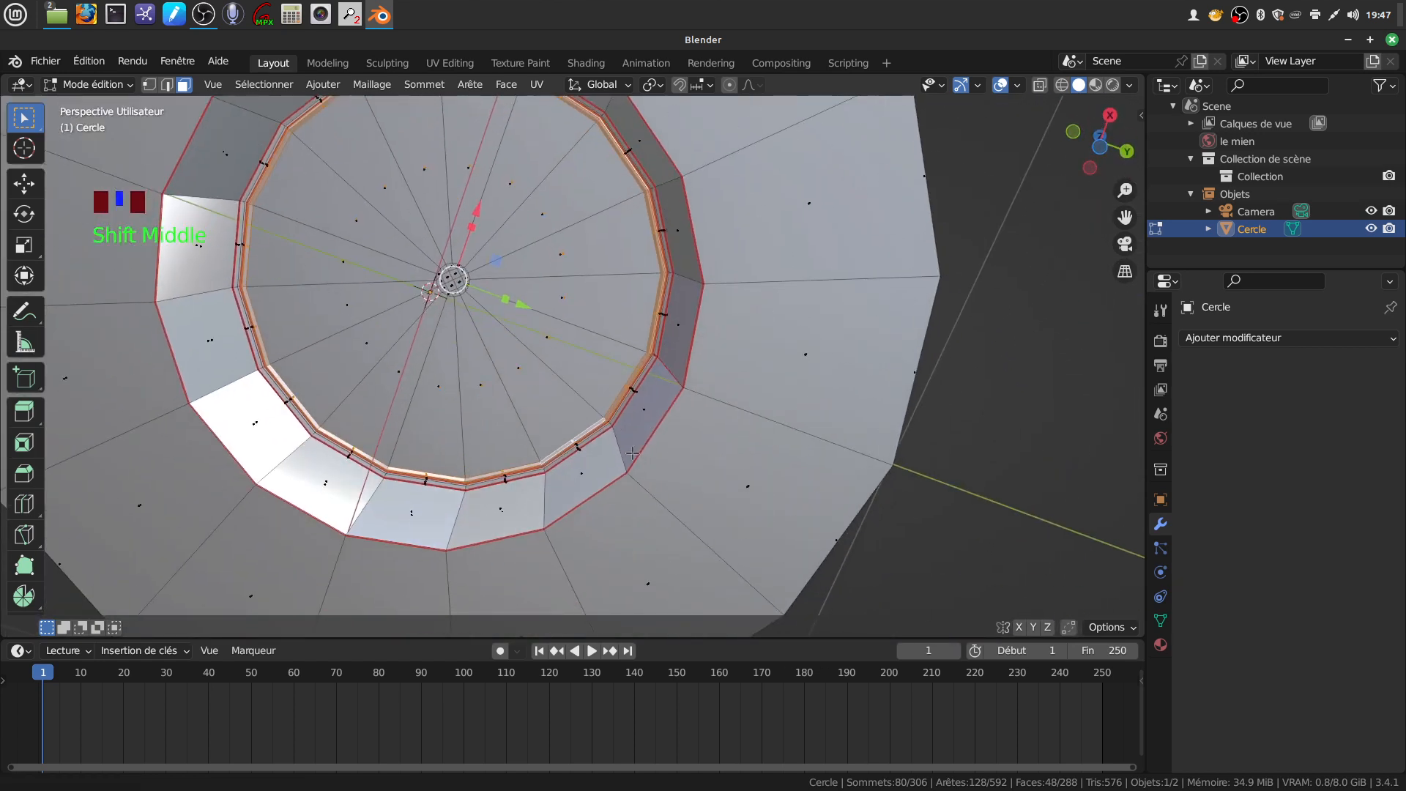
scroll(611, 436, up, 7)
shift+middle_drag(526, 295, 384, 205)
scroll(669, 298, up, 5)
scroll(669, 298, down, 5)
middle_drag(750, 331, 748, 401)
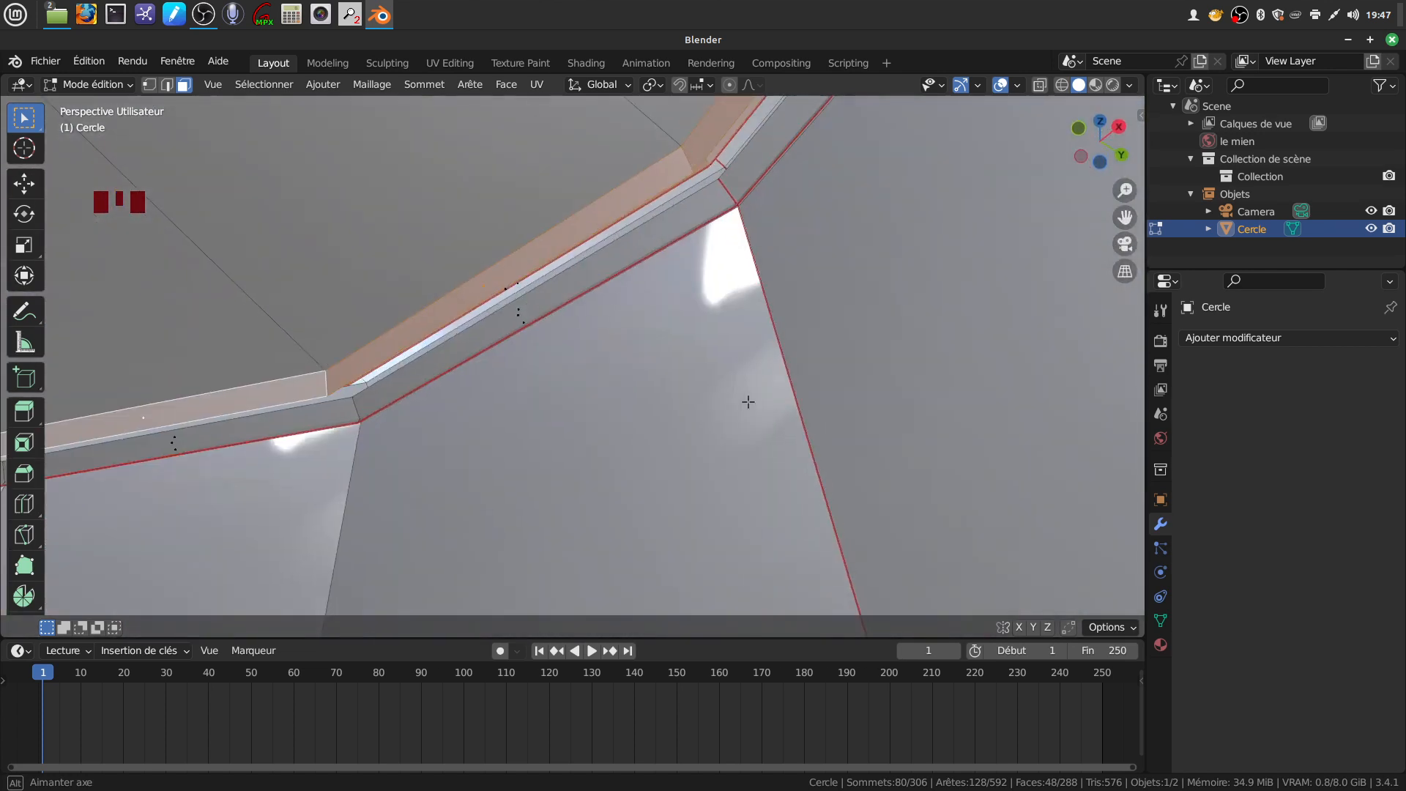
Delete the ring of faces bordering the crown's inner top along the opened groove, leaving the crown wall faces out of the selection
click(615, 357)
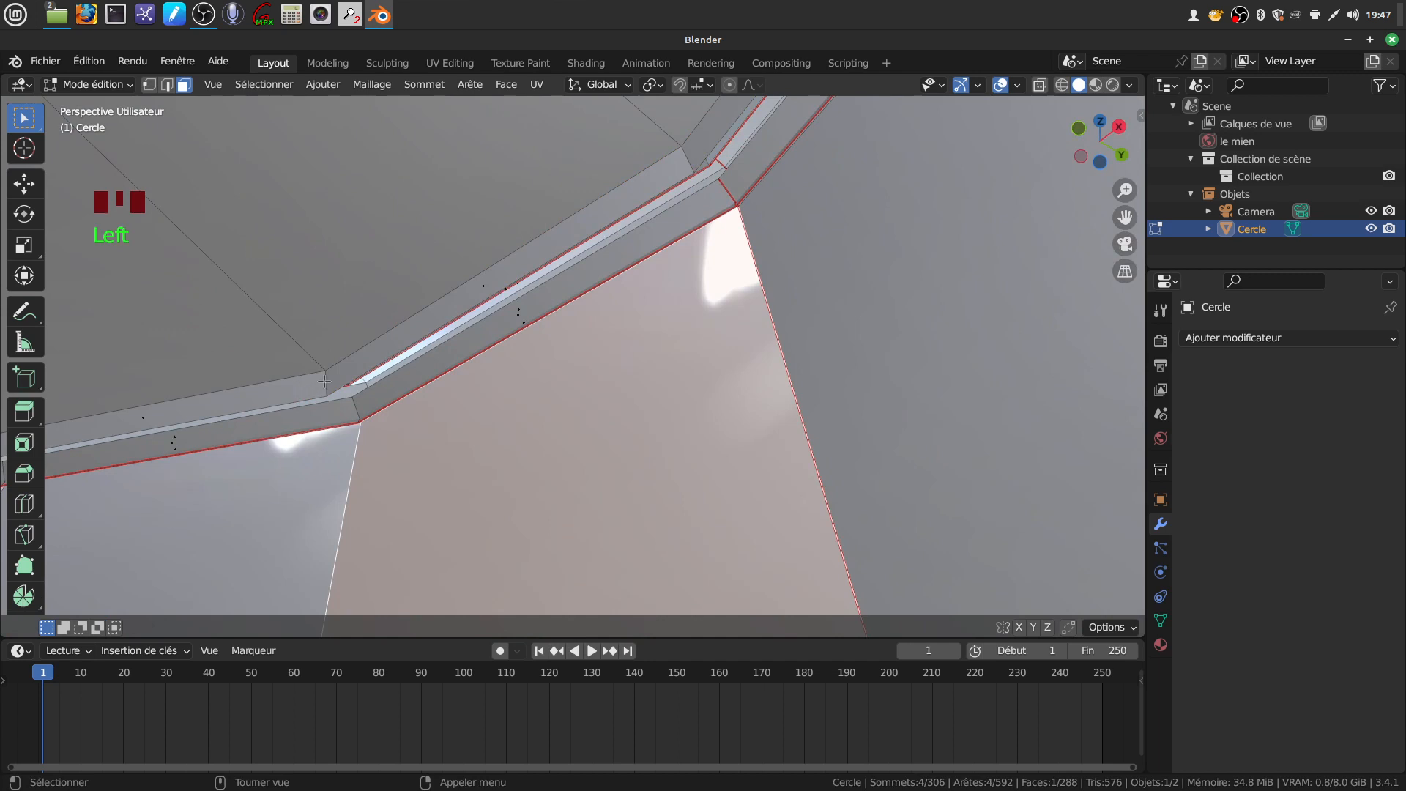
alt+shift+click(324, 381)
scroll(380, 343, down, 4)
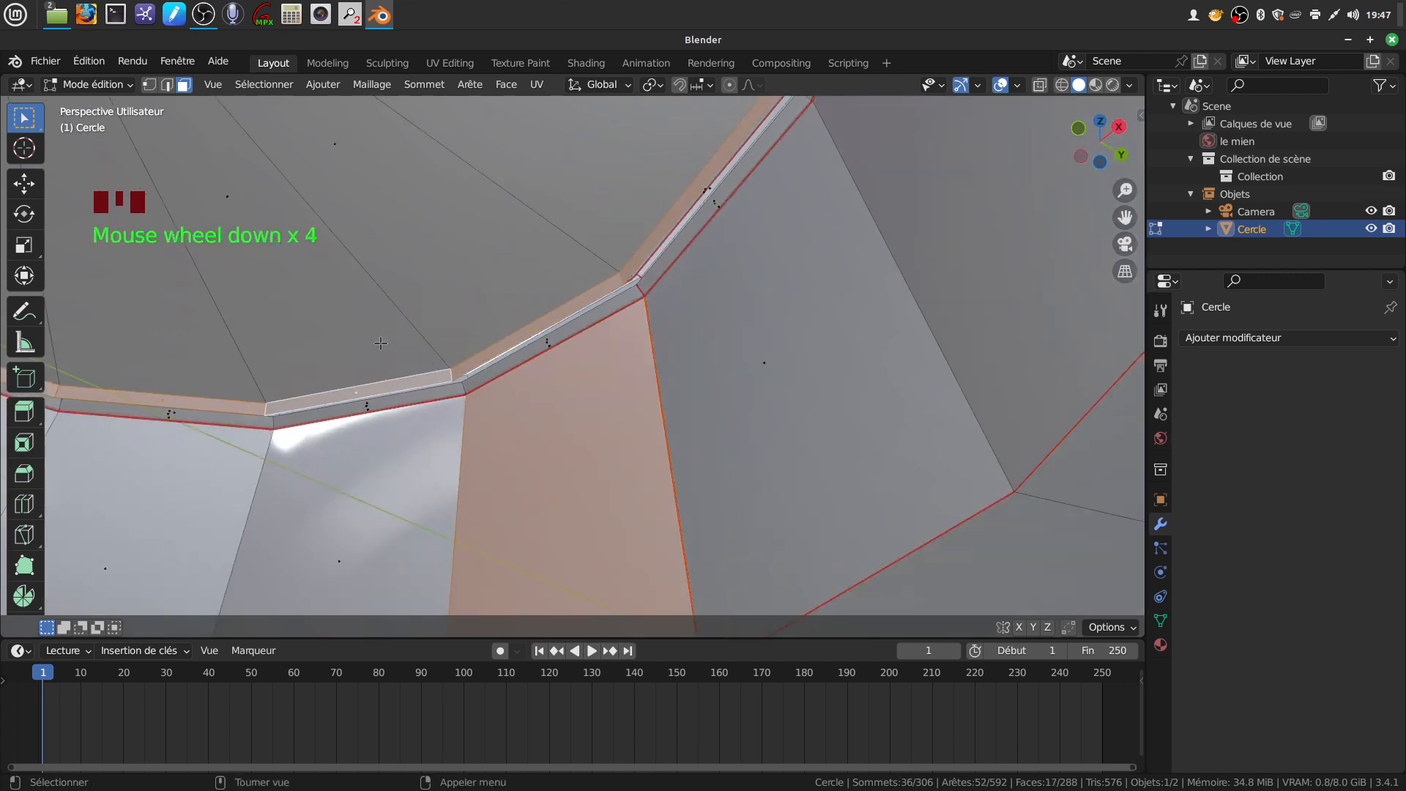
shift+click(553, 485)
scroll(544, 309, up, 2)
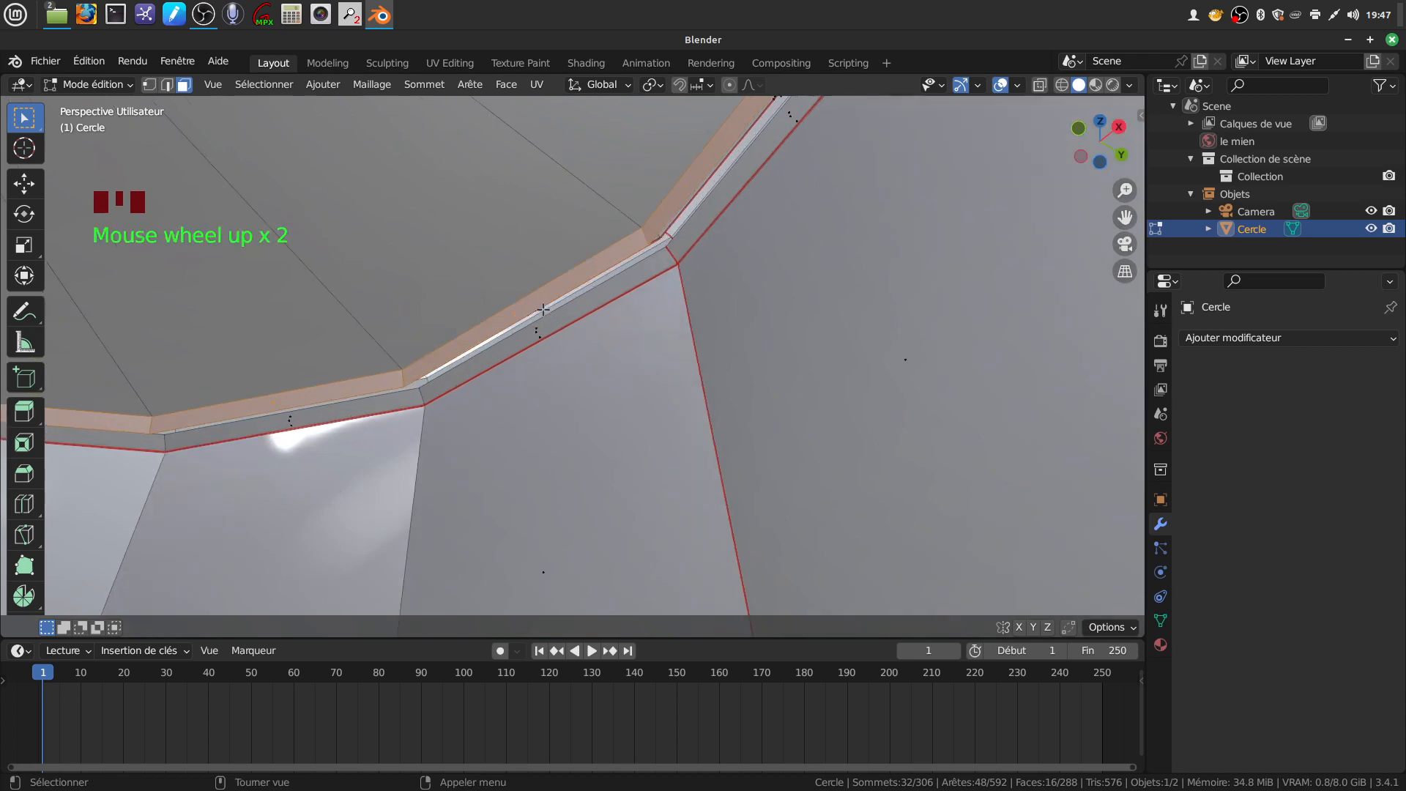
key(x)
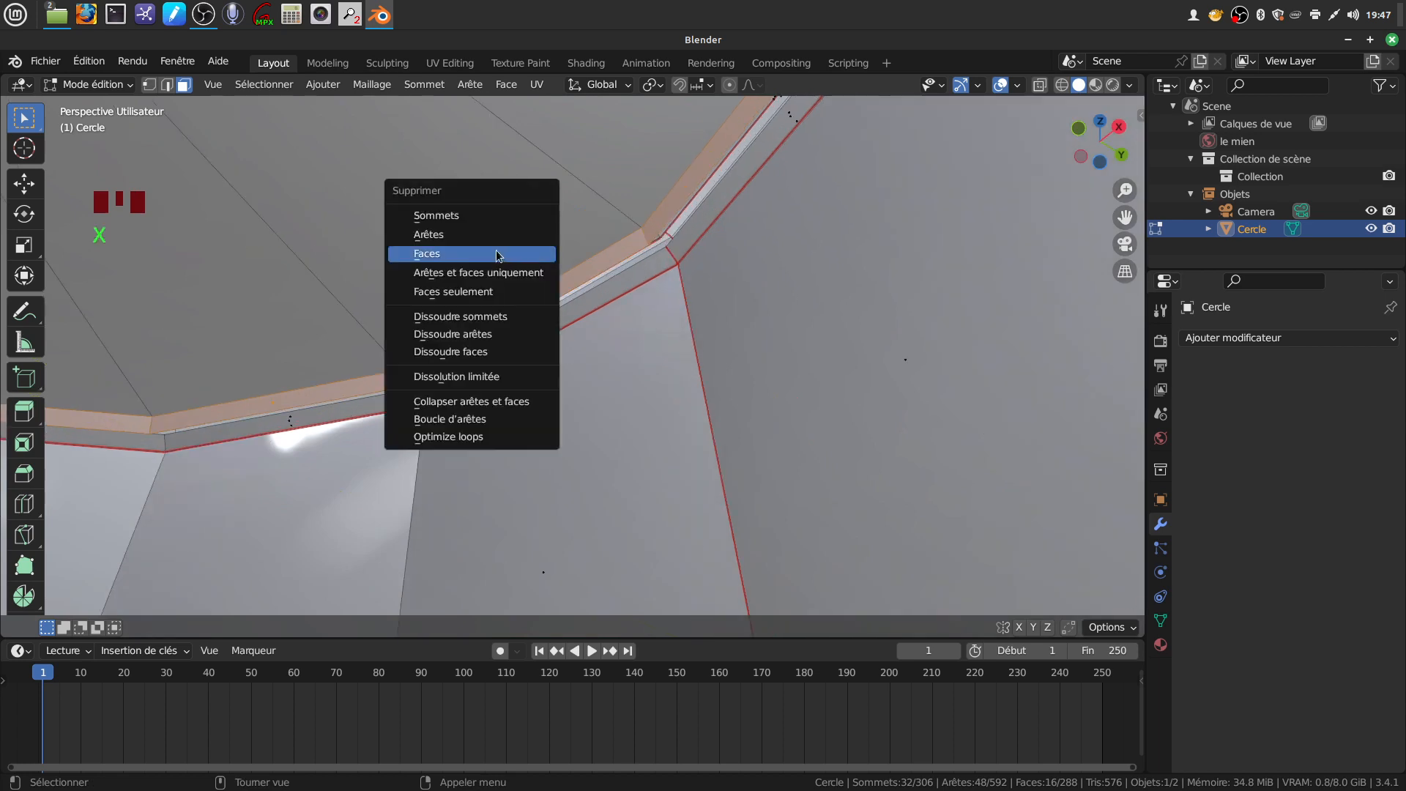
click(496, 253)
Examine the opened groove around the crown's underside from several angles
middle_drag(496, 255, 609, 261)
scroll(647, 271, up, 3)
middle_drag(664, 183, 822, 411)
scroll(677, 196, down, 9)
scroll(678, 196, down, 7)
scroll(564, 346, up, 4)
shift+middle_drag(564, 345, 769, 493)
scroll(713, 432, up, 4)
middle_drag(739, 429, 662, 229)
scroll(728, 414, down, 10)
scroll(646, 414, up, 3)
shift+middle_drag(647, 414, 658, 186)
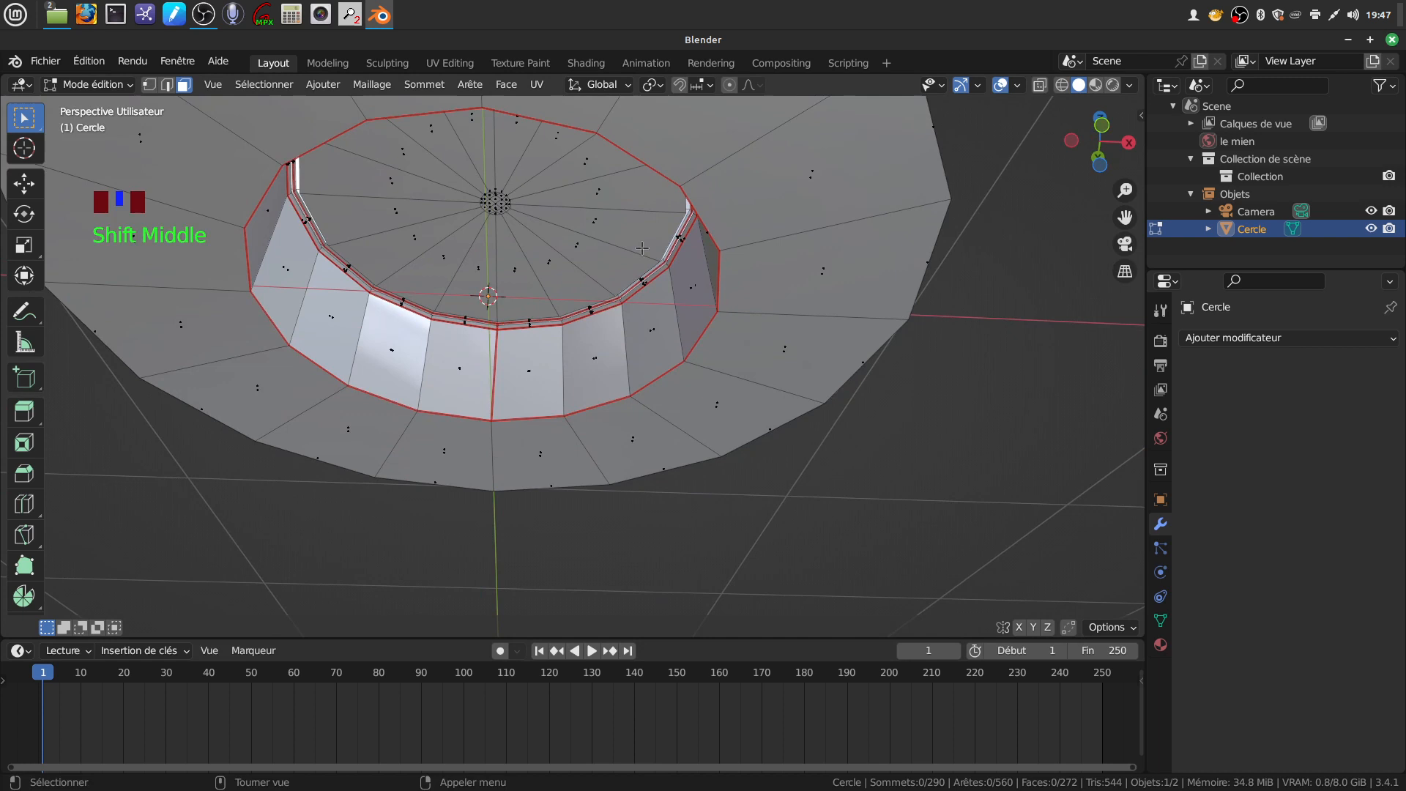
Select the open seam edge loop inside the groove in edge mode and scale it to 0.992
scroll(642, 248, up, 3)
shift+middle_drag(642, 248, 689, 217)
scroll(654, 296, up, 3)
scroll(688, 217, up, 5)
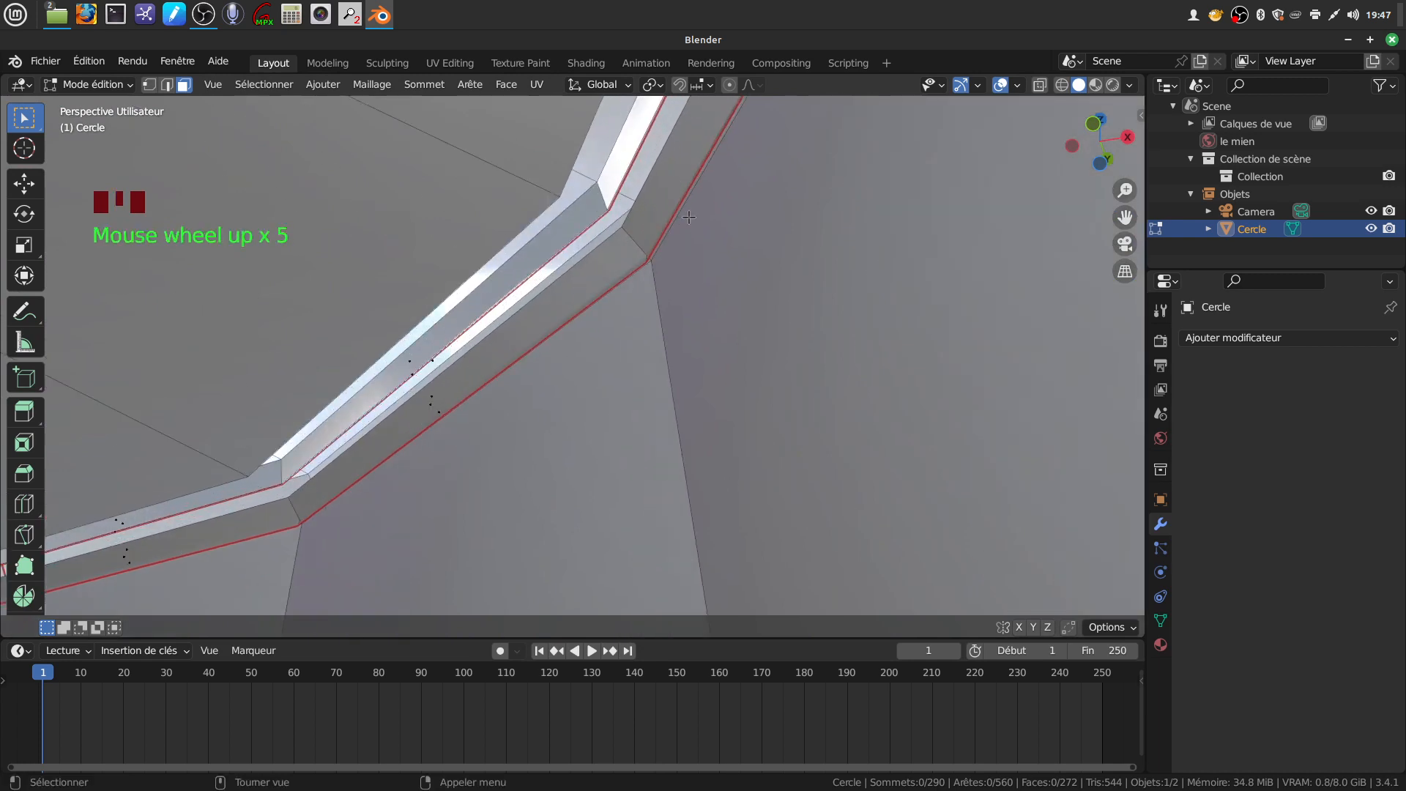
middle_drag(710, 132, 643, 298)
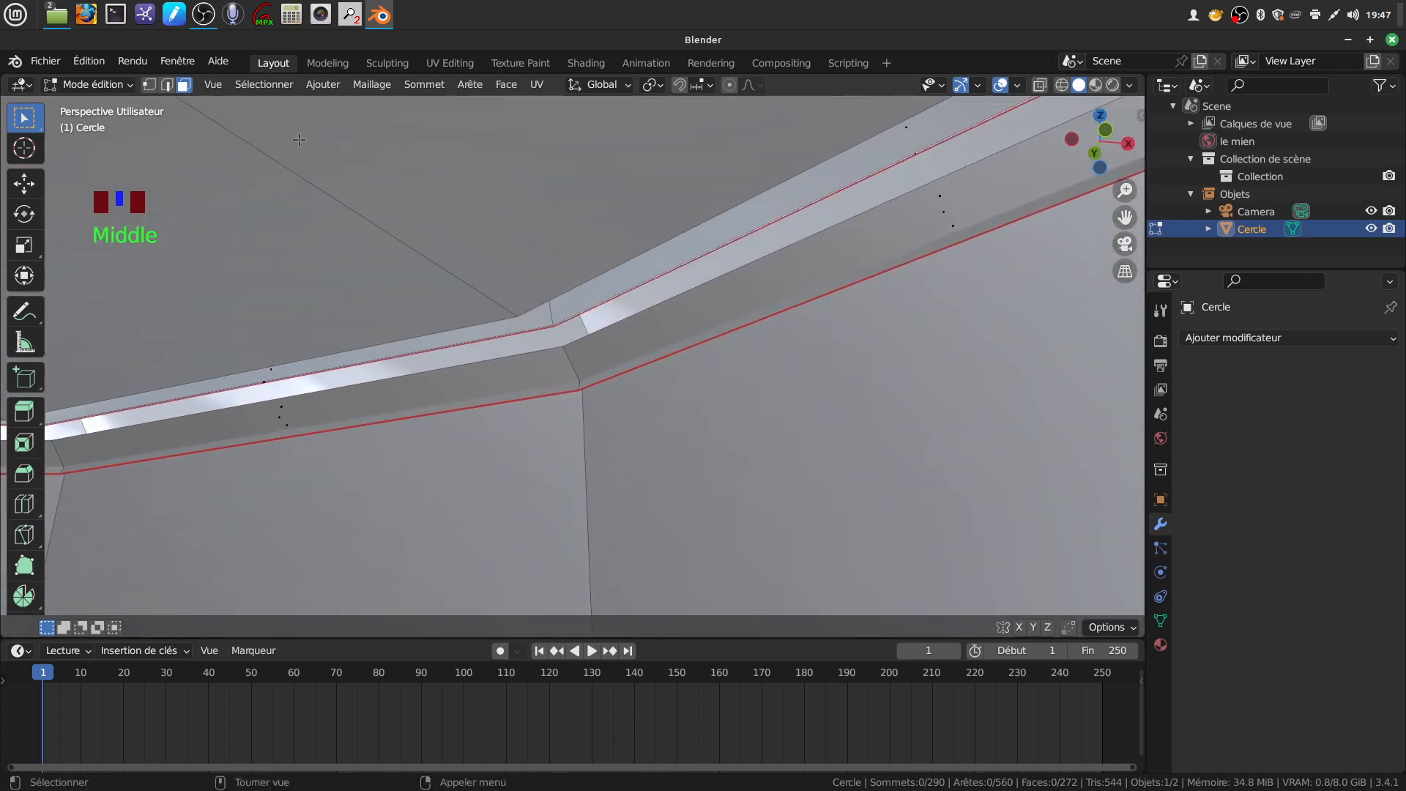
click(165, 86)
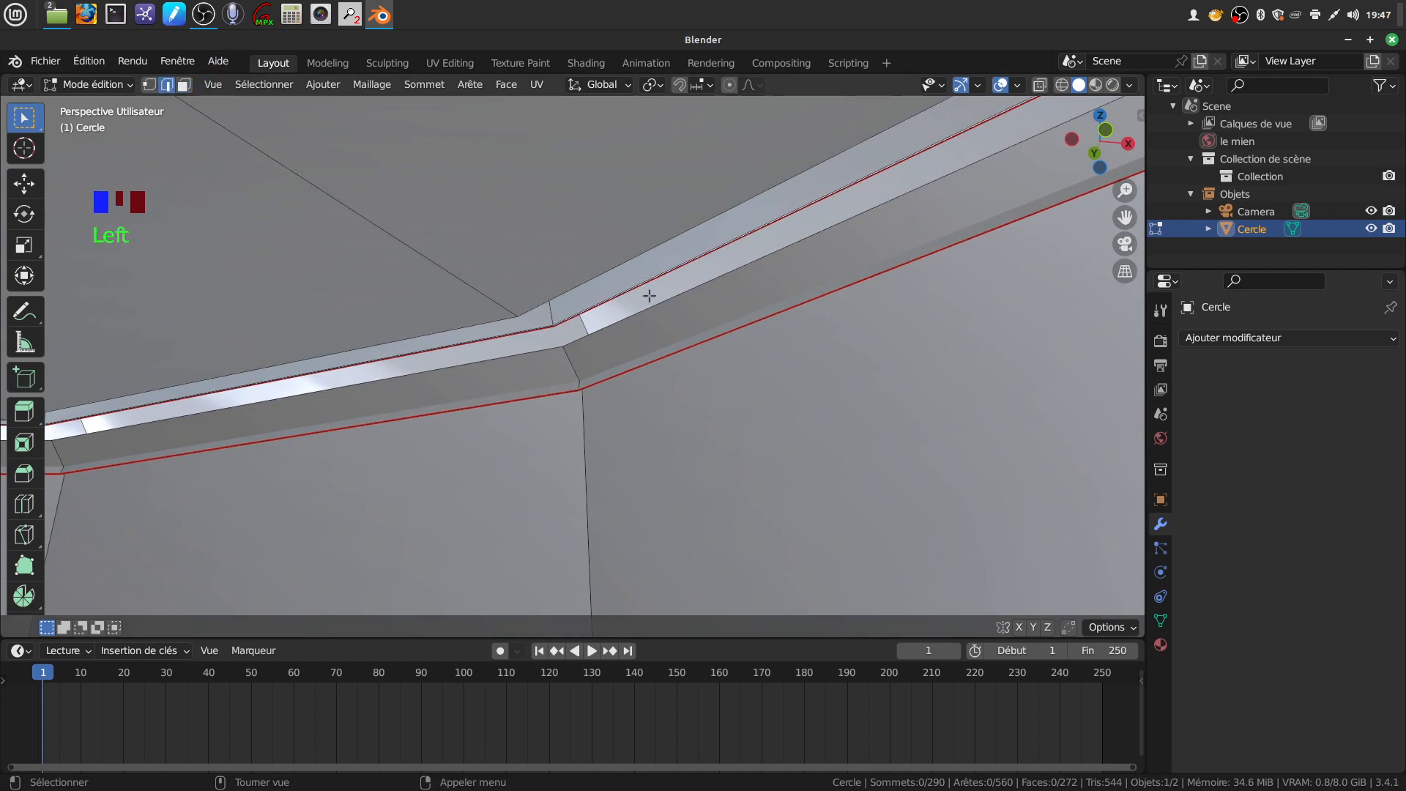
middle_drag(647, 285, 624, 256)
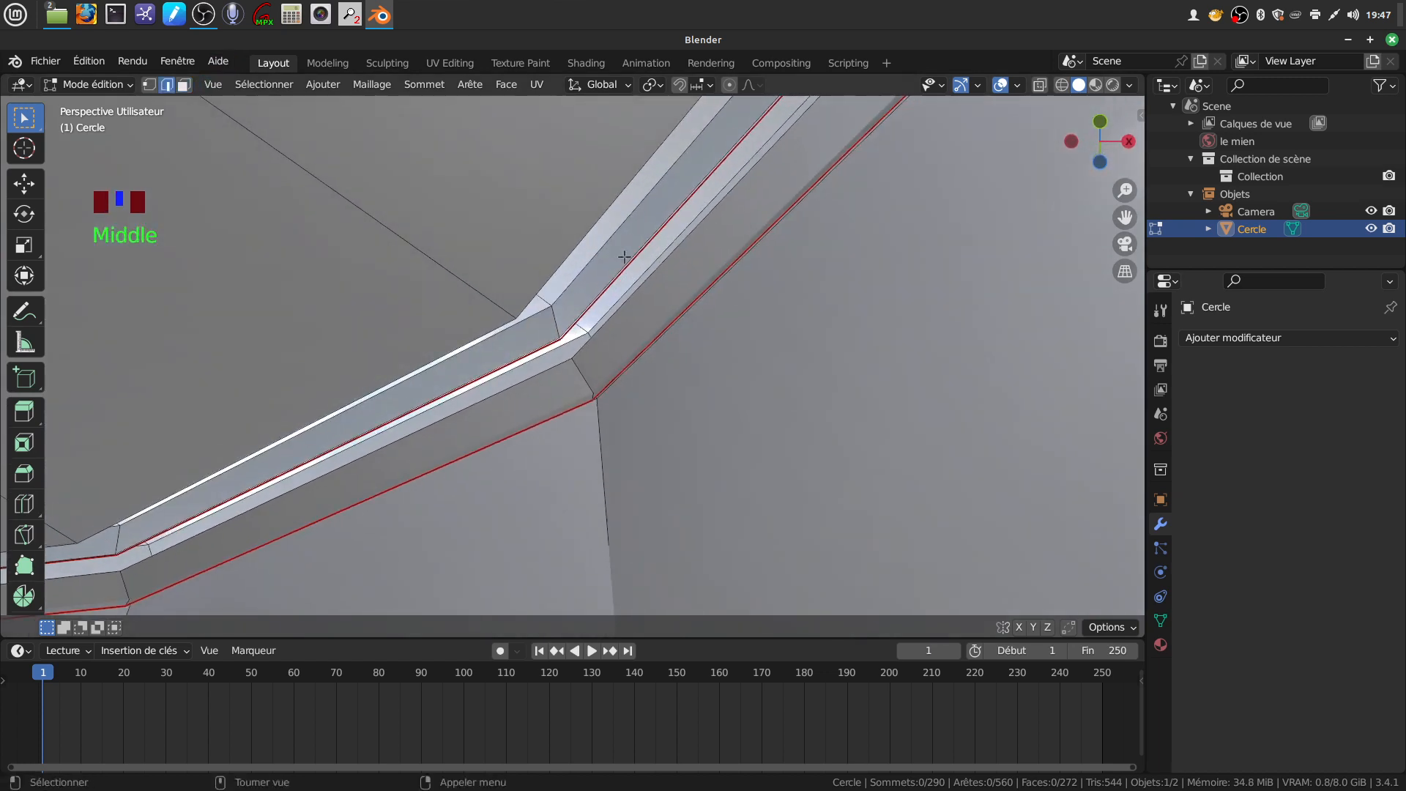
alt+click(627, 267)
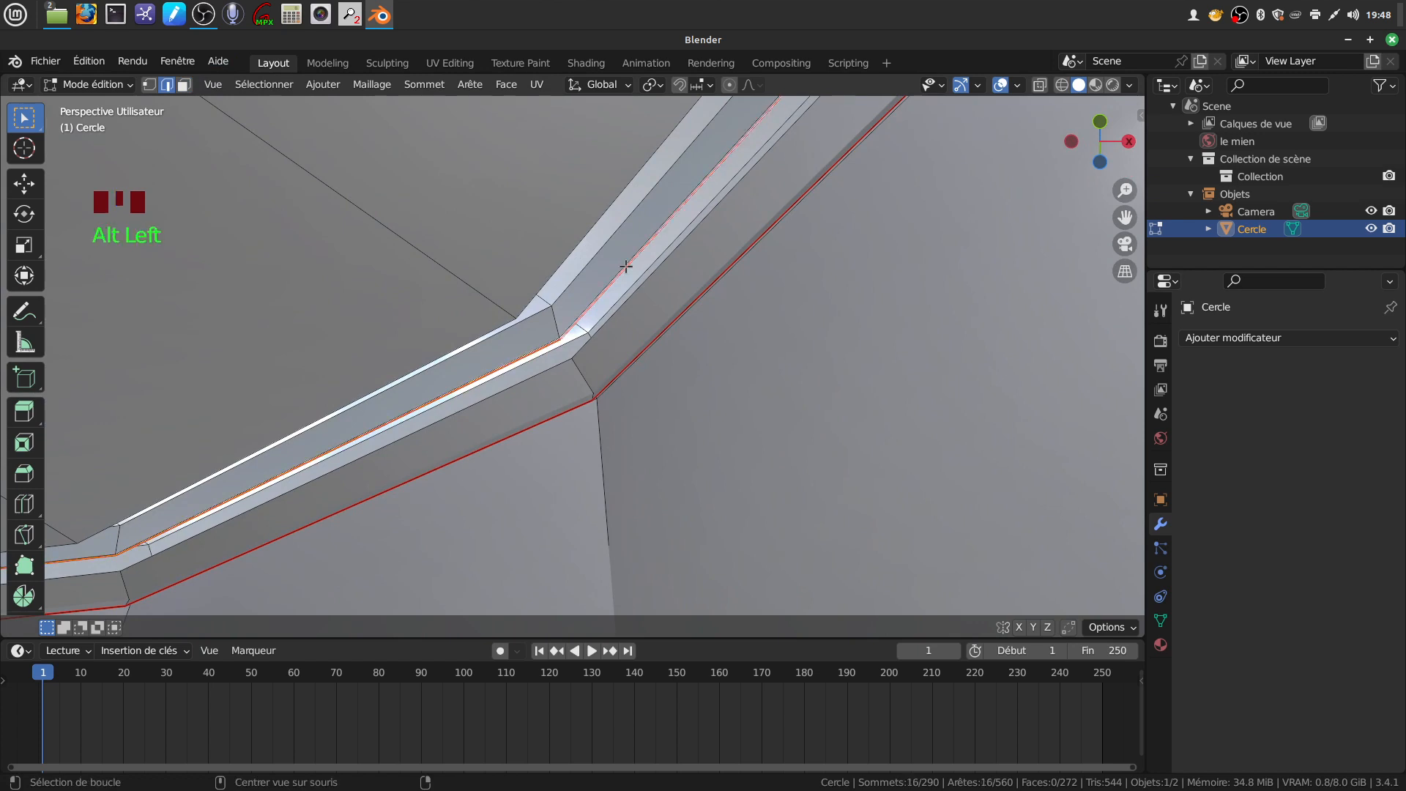
key(s)
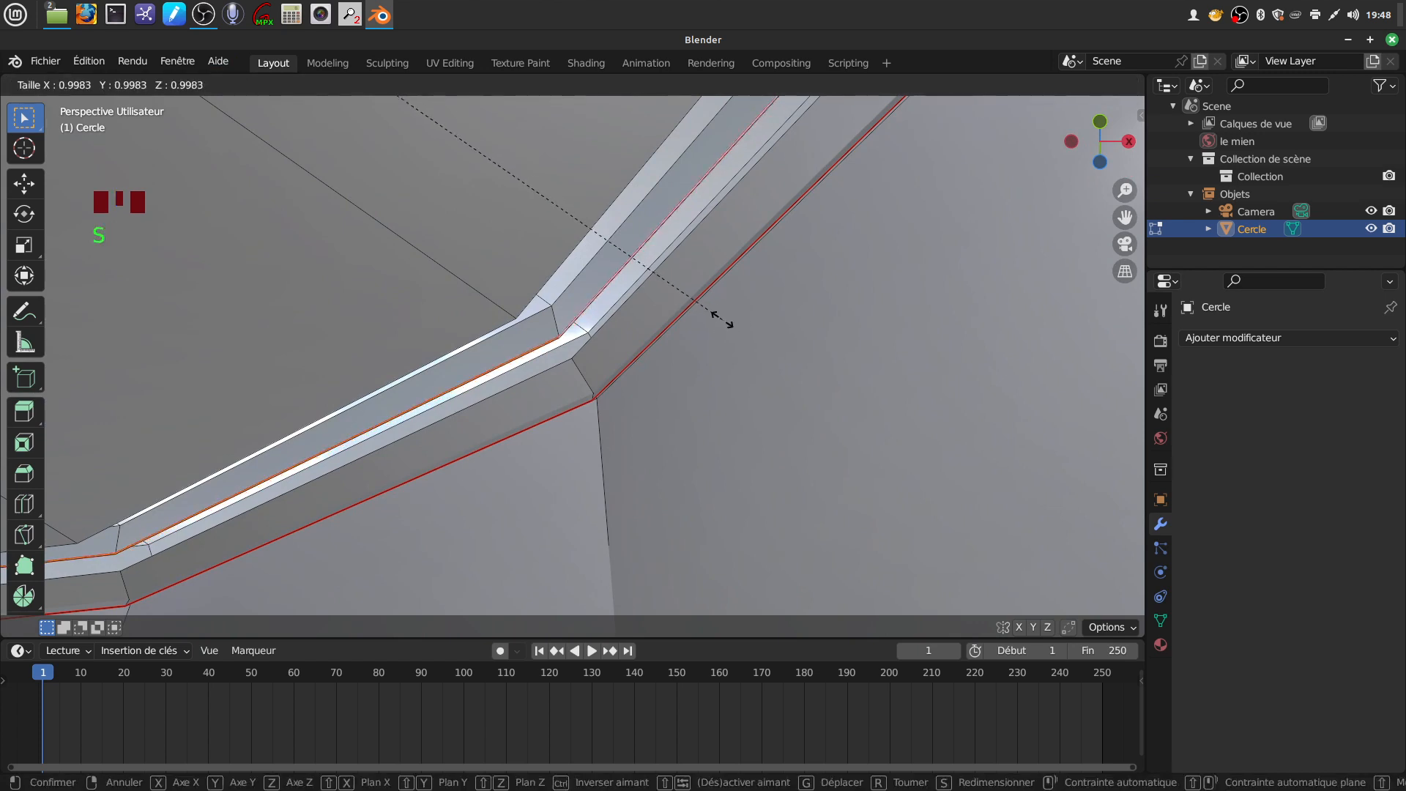
click(674, 293)
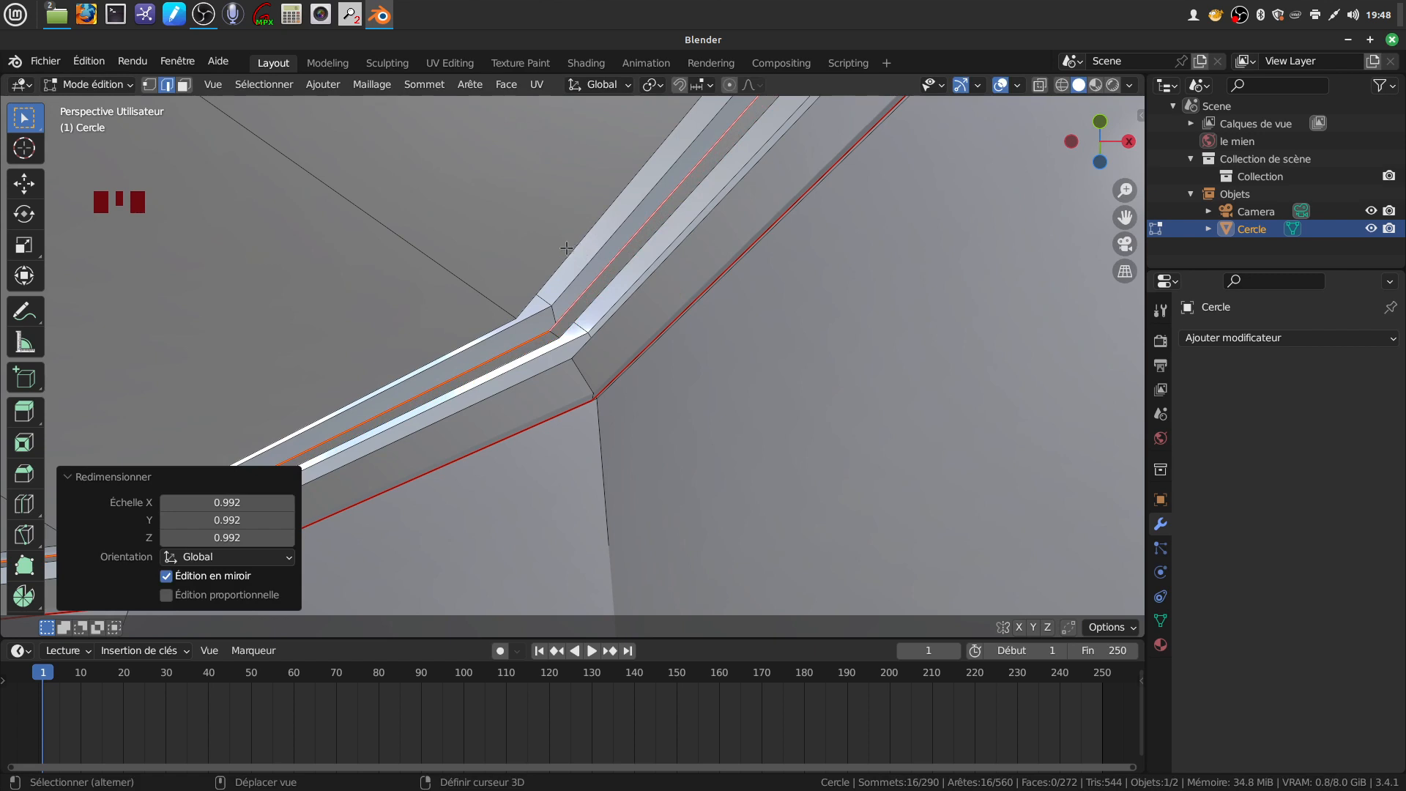
Add the opposite open edge loop of the groove to the selection and bridge the two edge loops
alt+shift+click(554, 245)
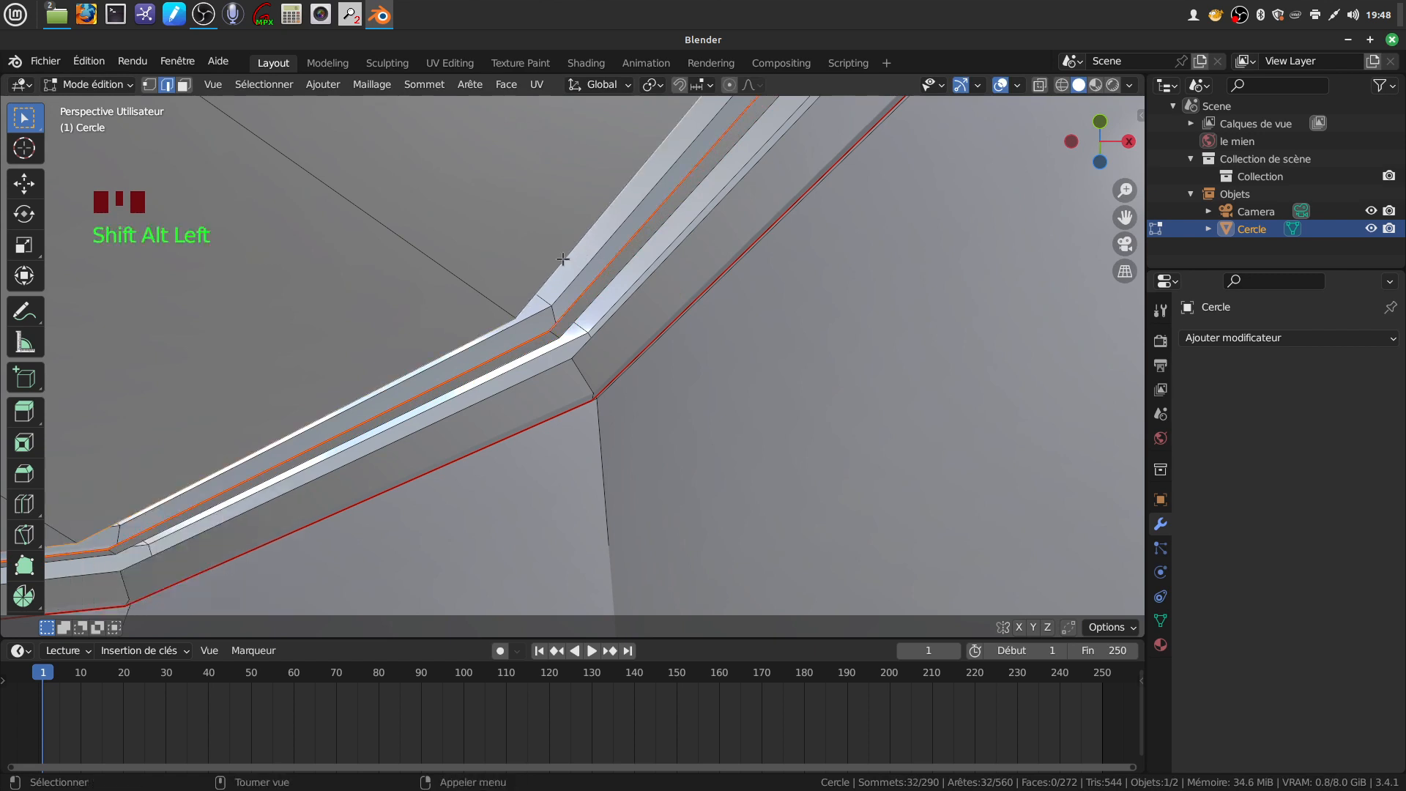
click(473, 86)
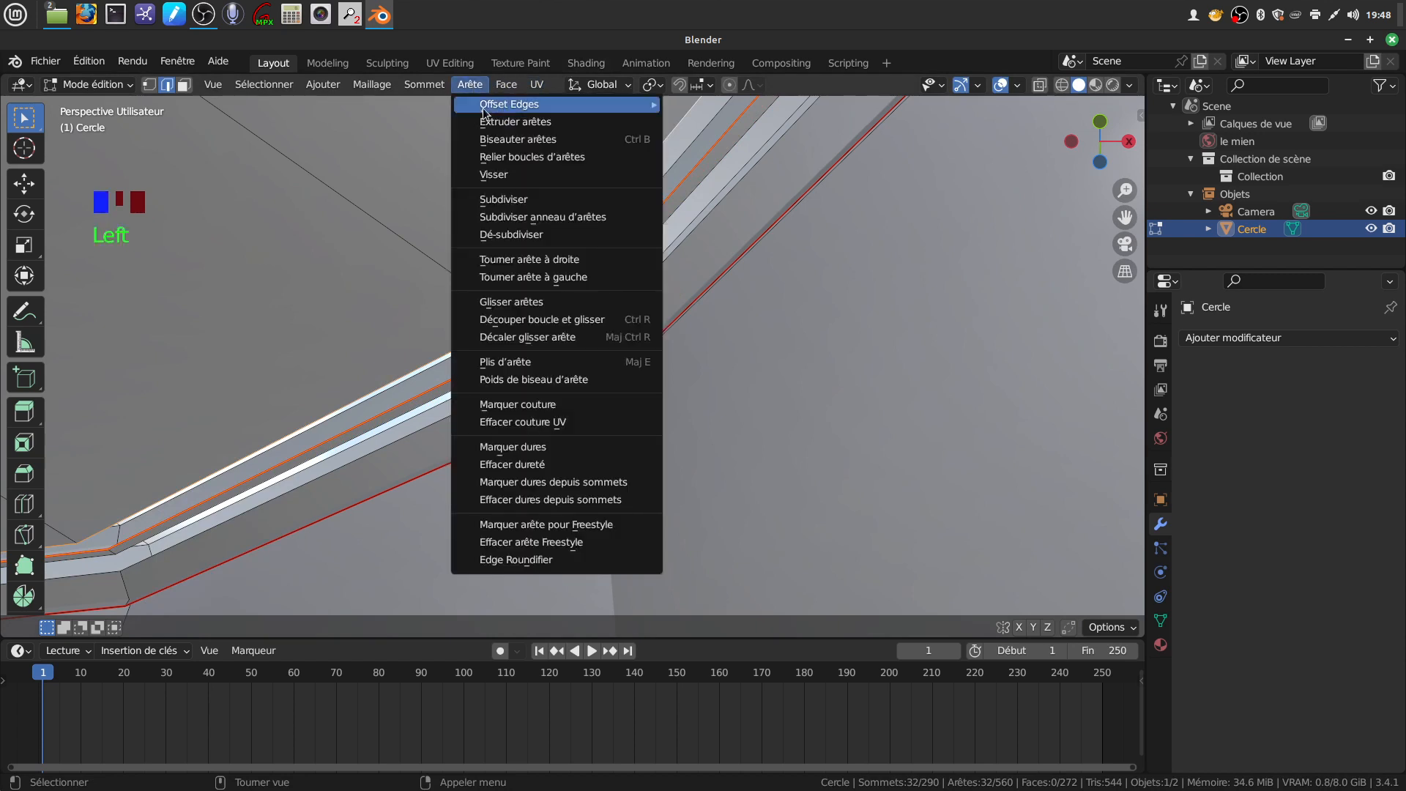
click(551, 154)
Inspect the whole hat from below and from the side, comparing Object Mode with Edit Mode and finishing in Object Mode
middle_drag(598, 289, 645, 250)
scroll(652, 238, down, 14)
key(Tab)
scroll(657, 378, down, 9)
scroll(681, 249, up, 5)
scroll(675, 242, down, 5)
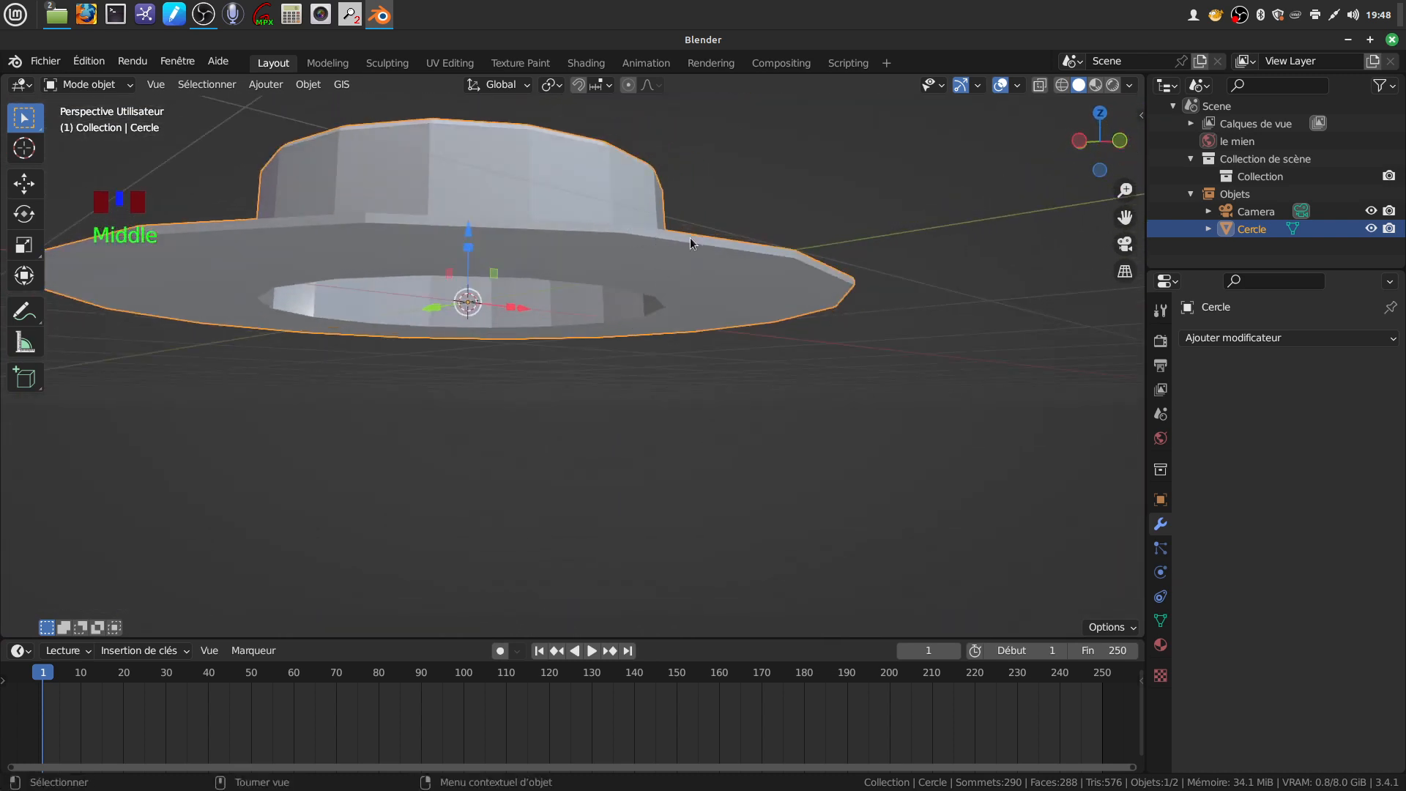
key(Tab)
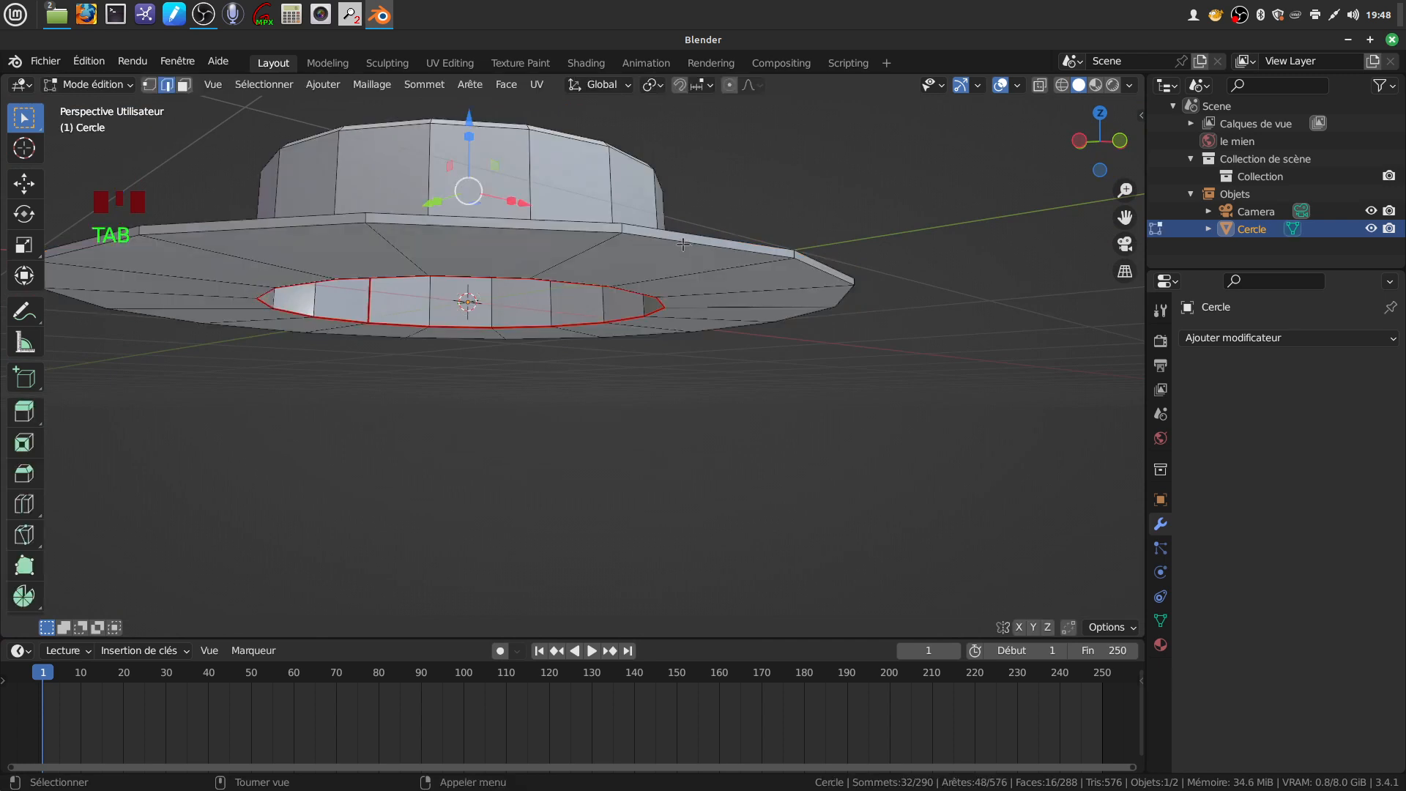
middle_drag(687, 245, 713, 299)
key(Tab)
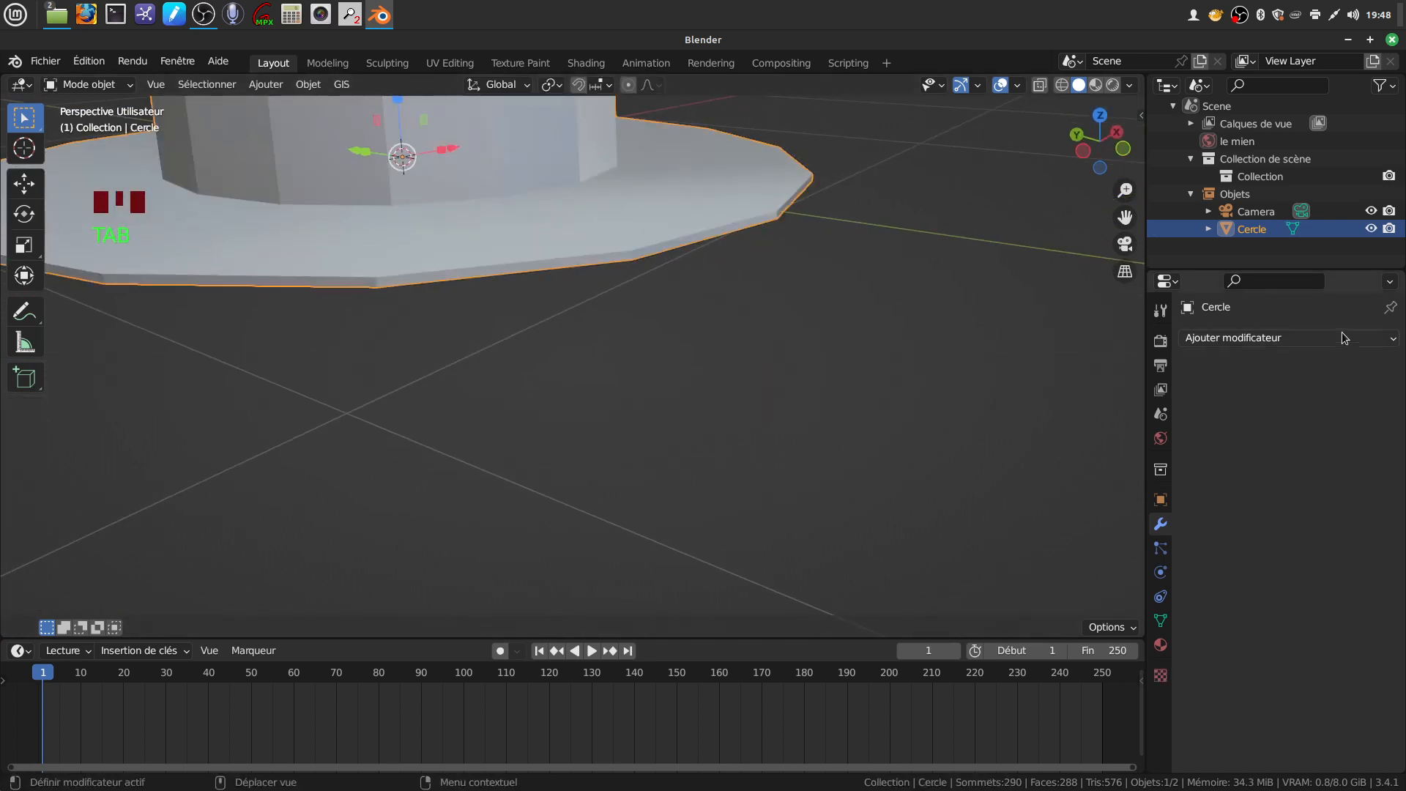
Add a Subdivision Surface modifier to the hat with a viewport level of 2
click(1396, 339)
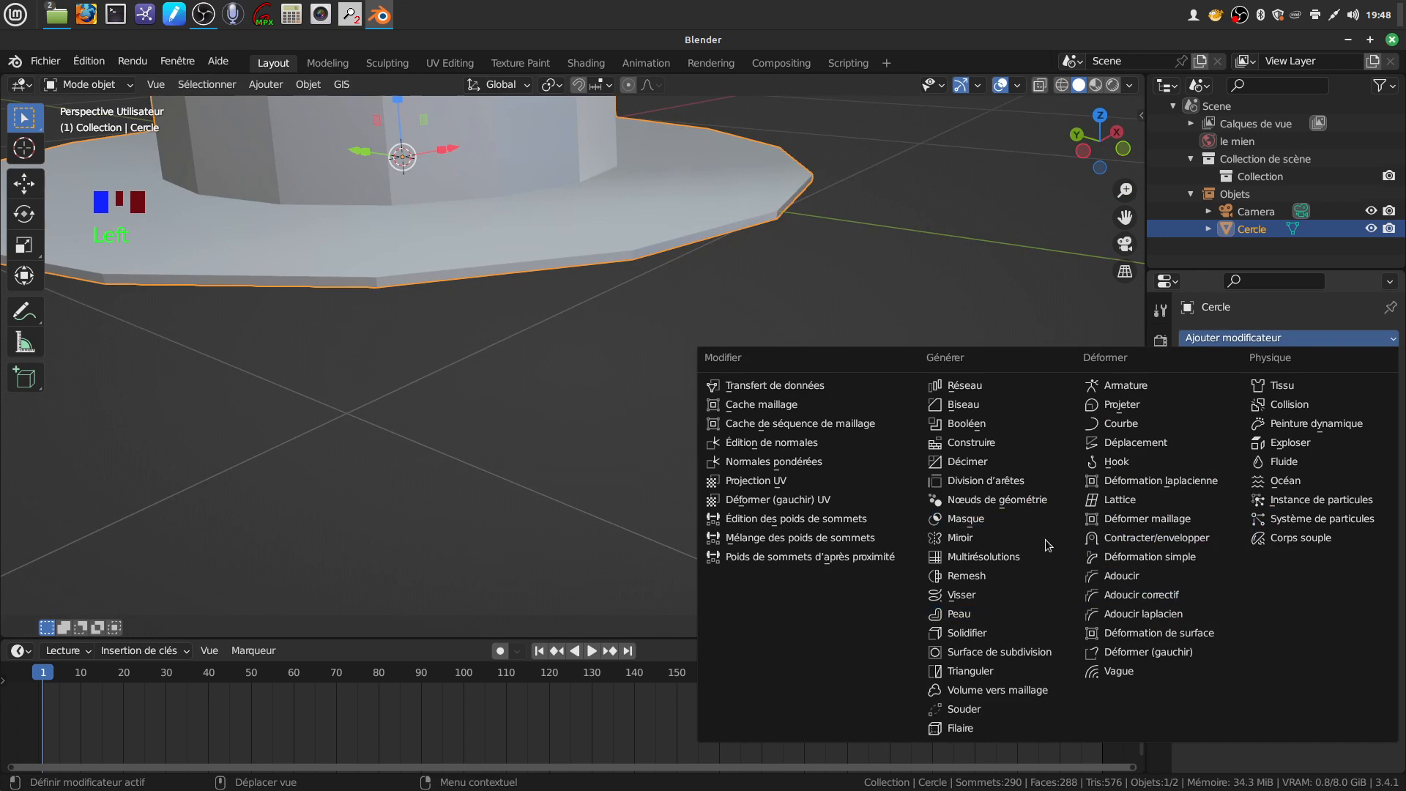
click(1022, 653)
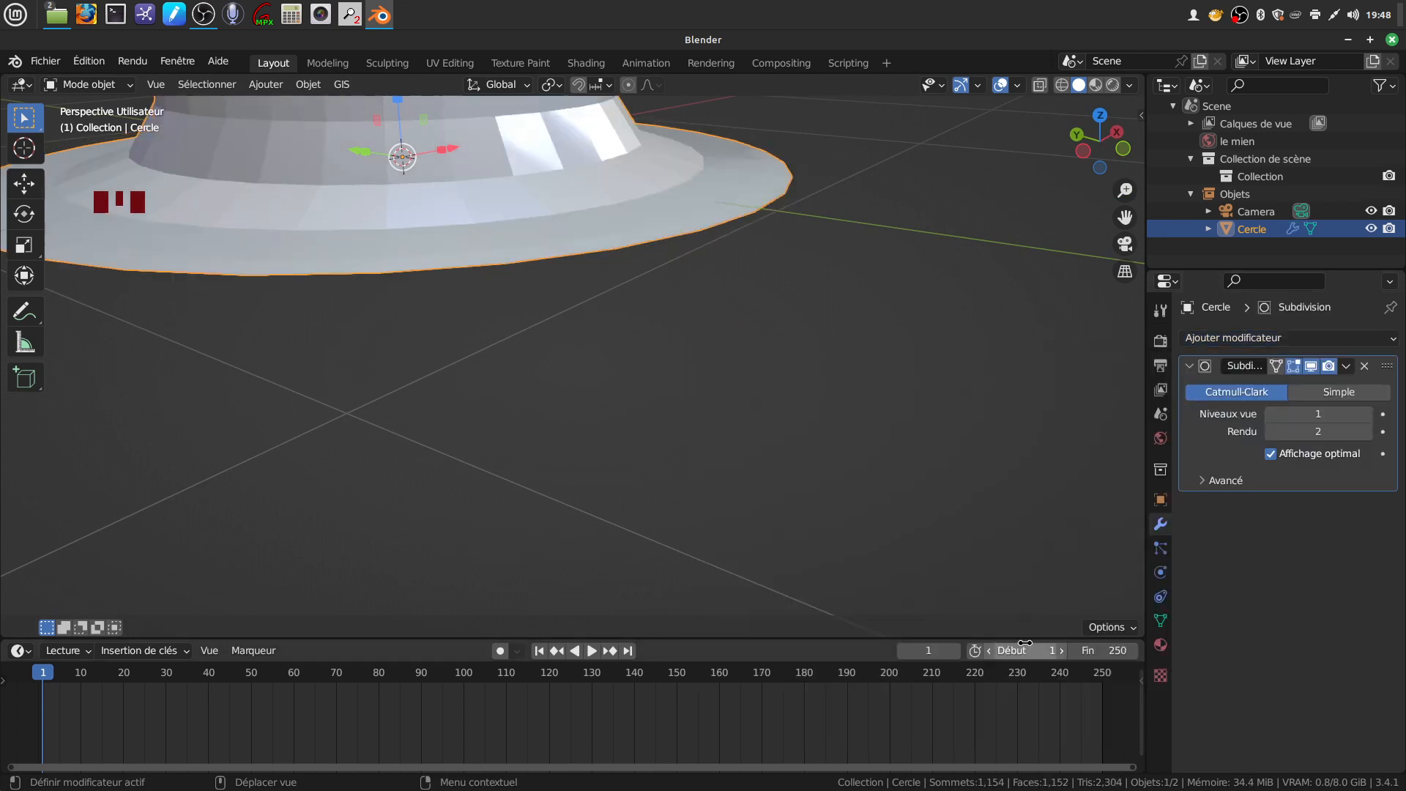
click(1366, 416)
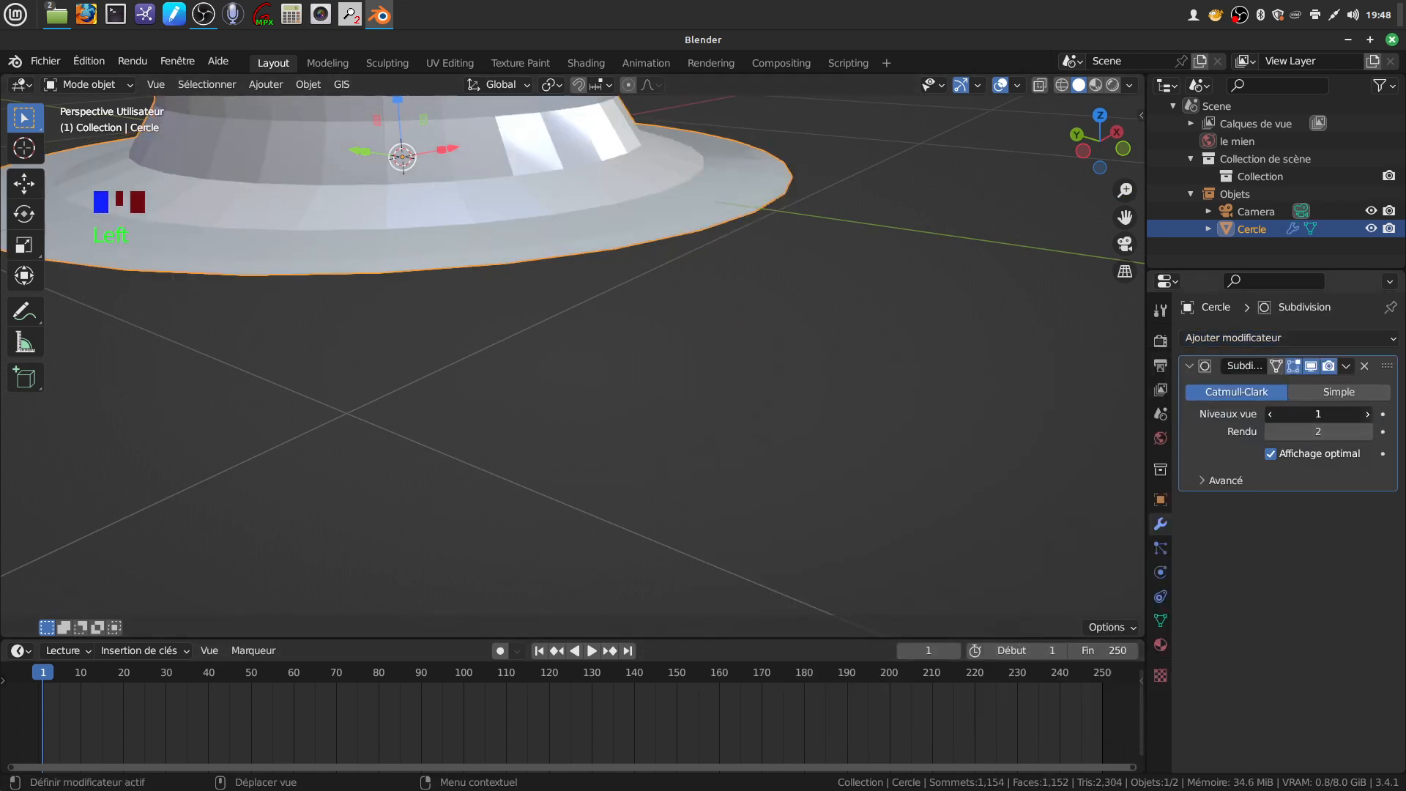
scroll(539, 152, down, 8)
scroll(591, 230, up, 3)
shift+middle_drag(591, 230, 674, 306)
Enter Edit Mode and turn off the viewport display of the Subdivision modifier
key(Tab)
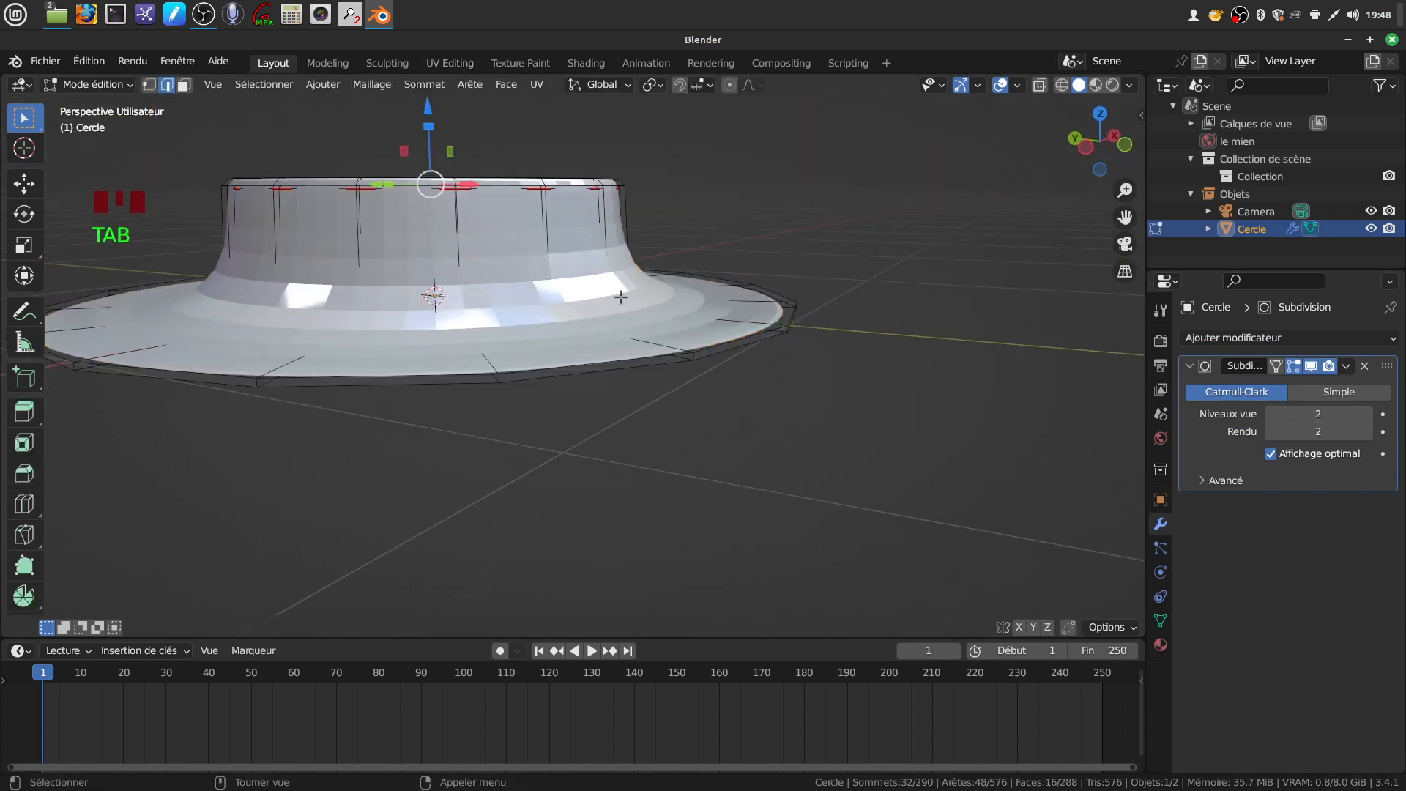
click(1311, 366)
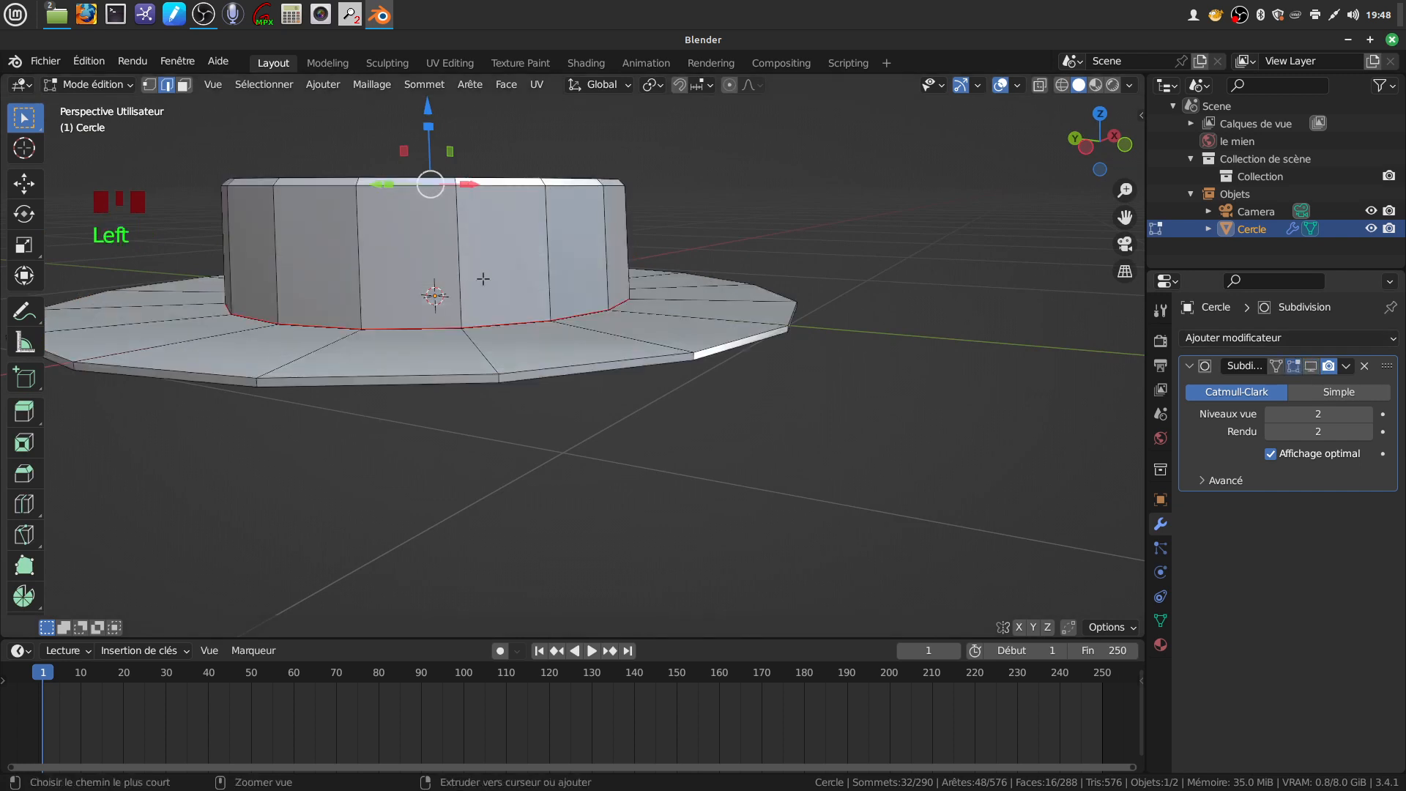
scroll(483, 278, up, 3)
scroll(484, 277, down, 1)
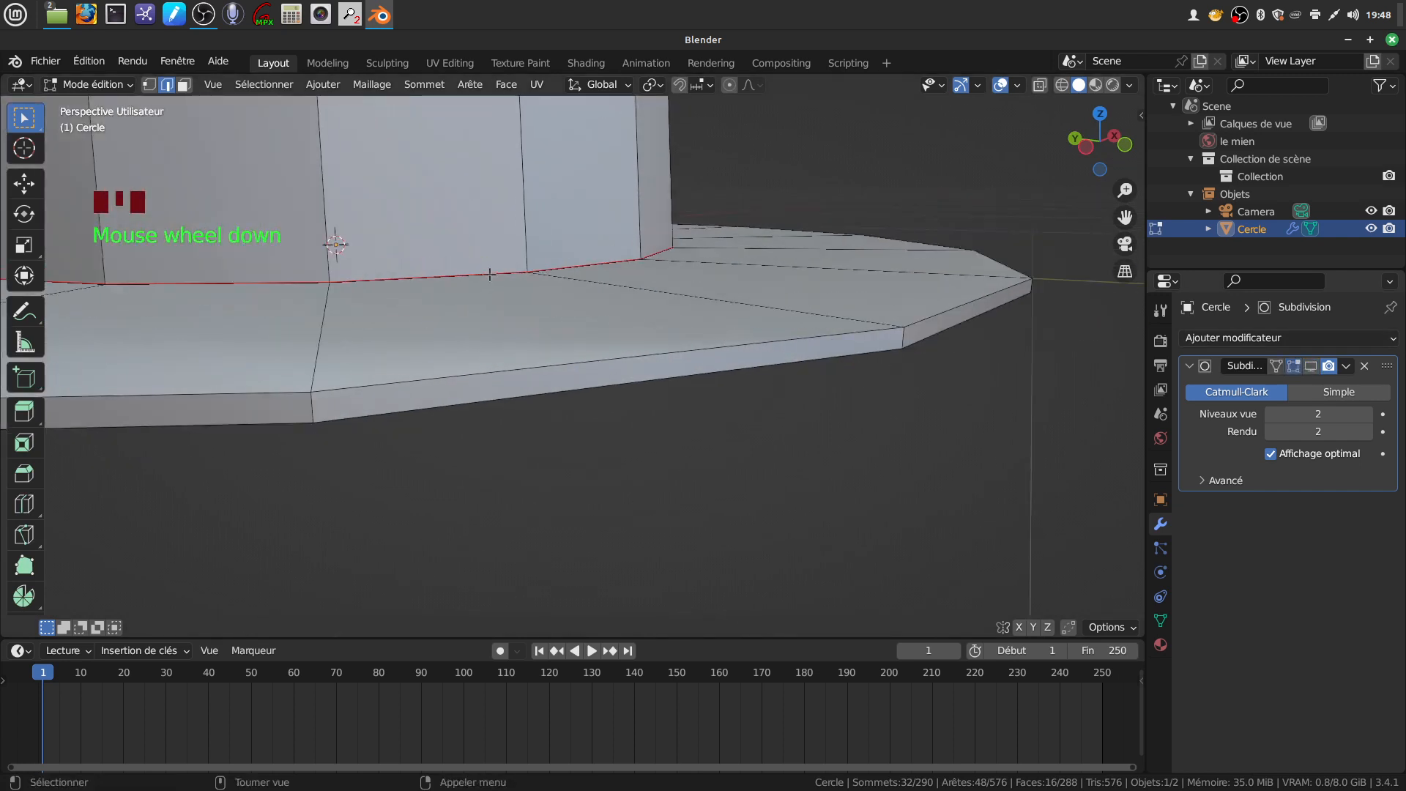
middle_drag(484, 278, 539, 311)
shift+middle_drag(571, 313, 577, 376)
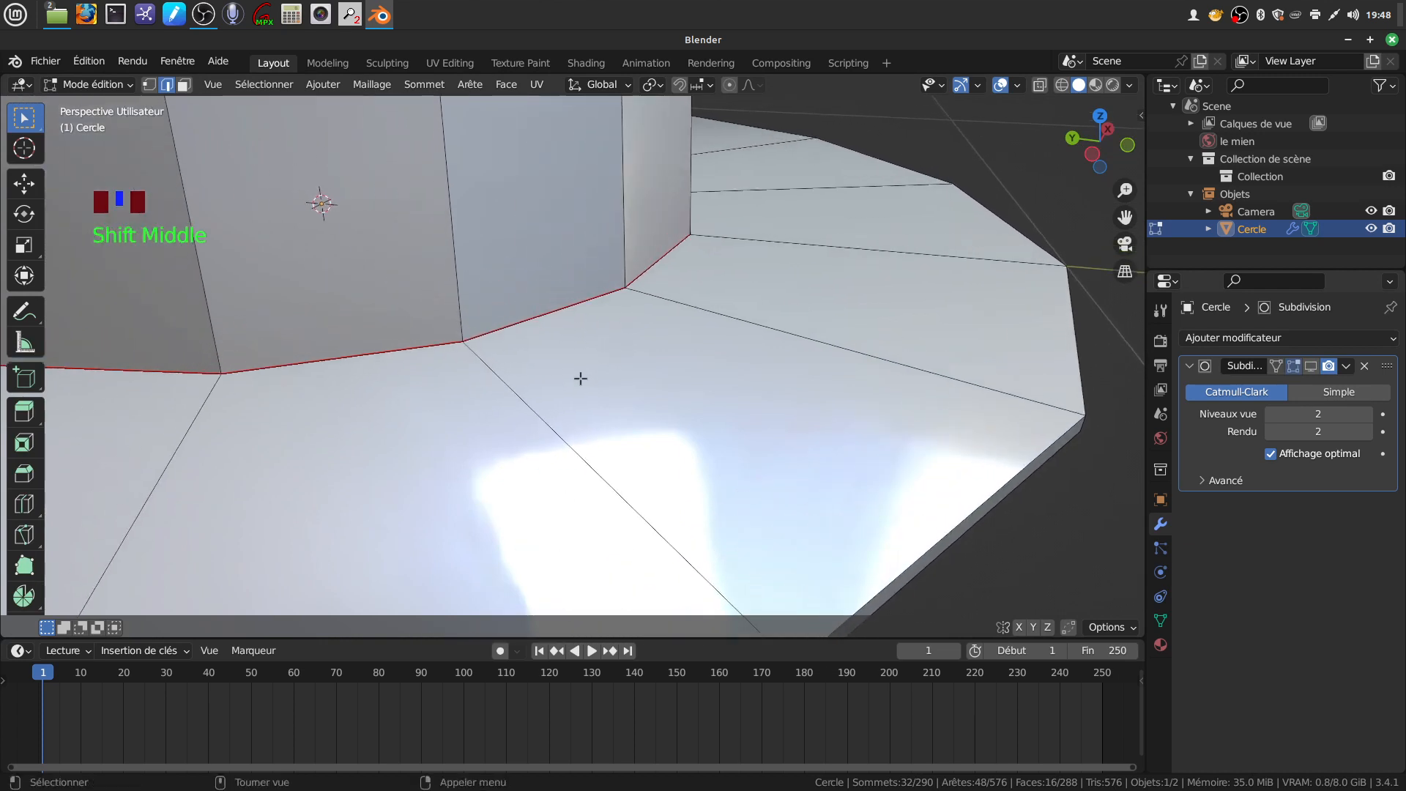
scroll(527, 275, up, 4)
alt+click(506, 269)
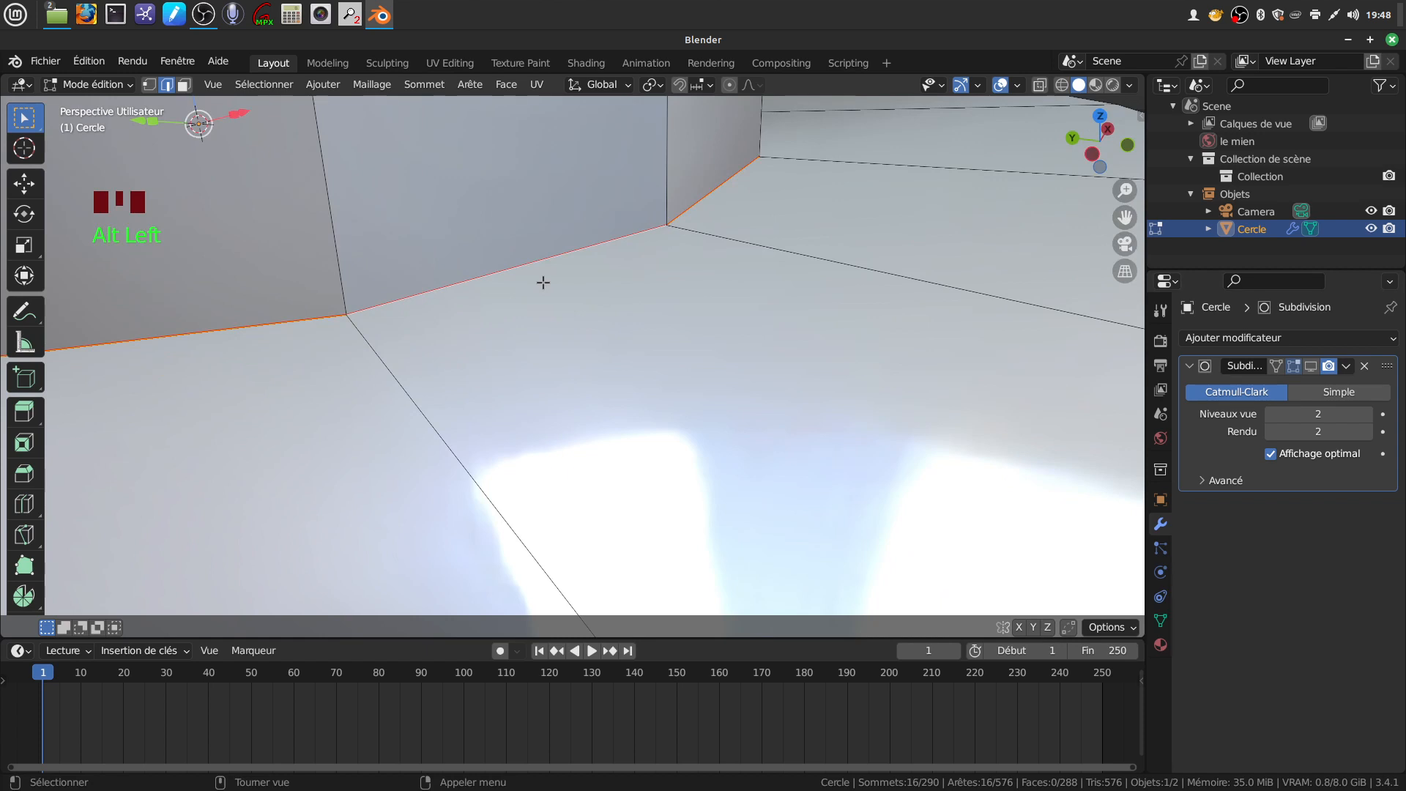
key(ctrl+b)
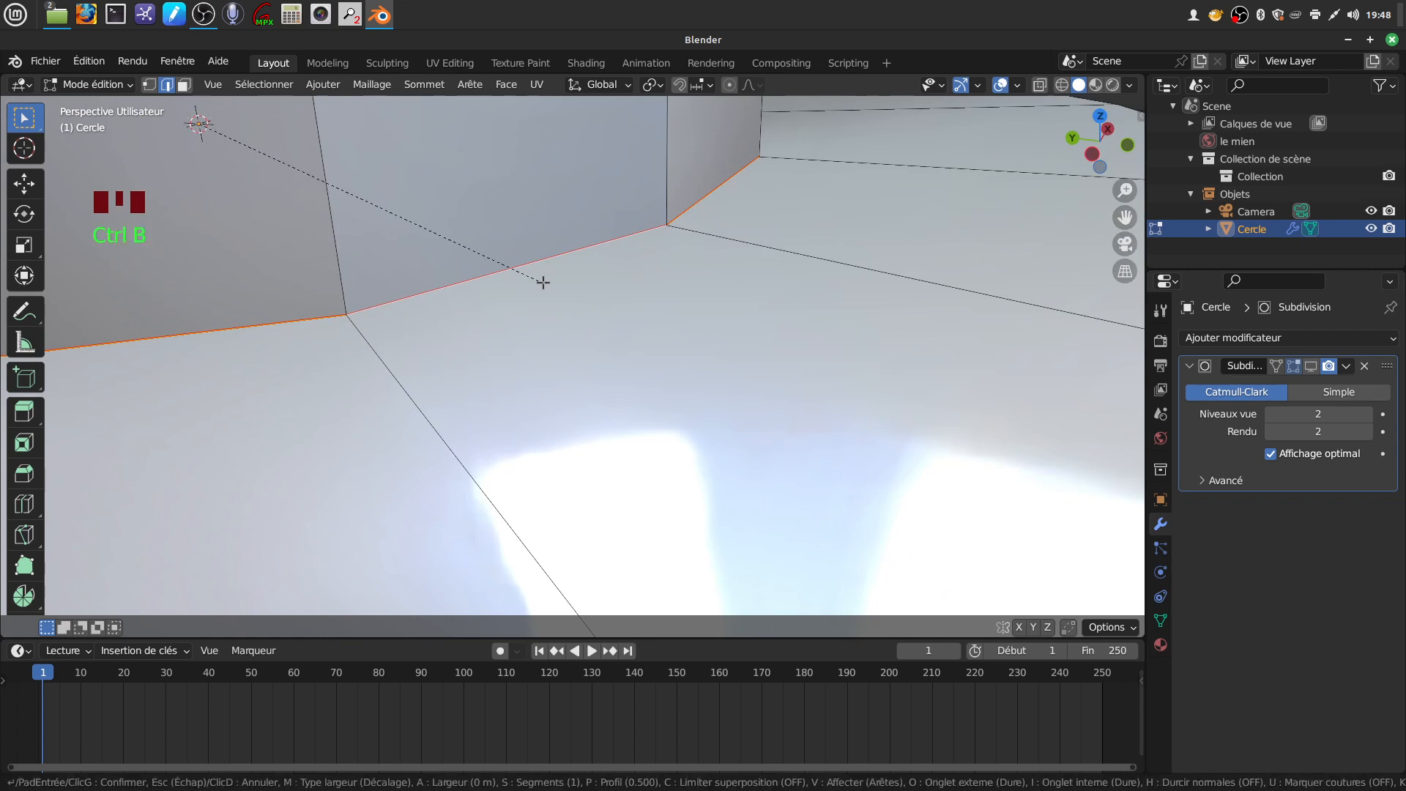
right_click(558, 290)
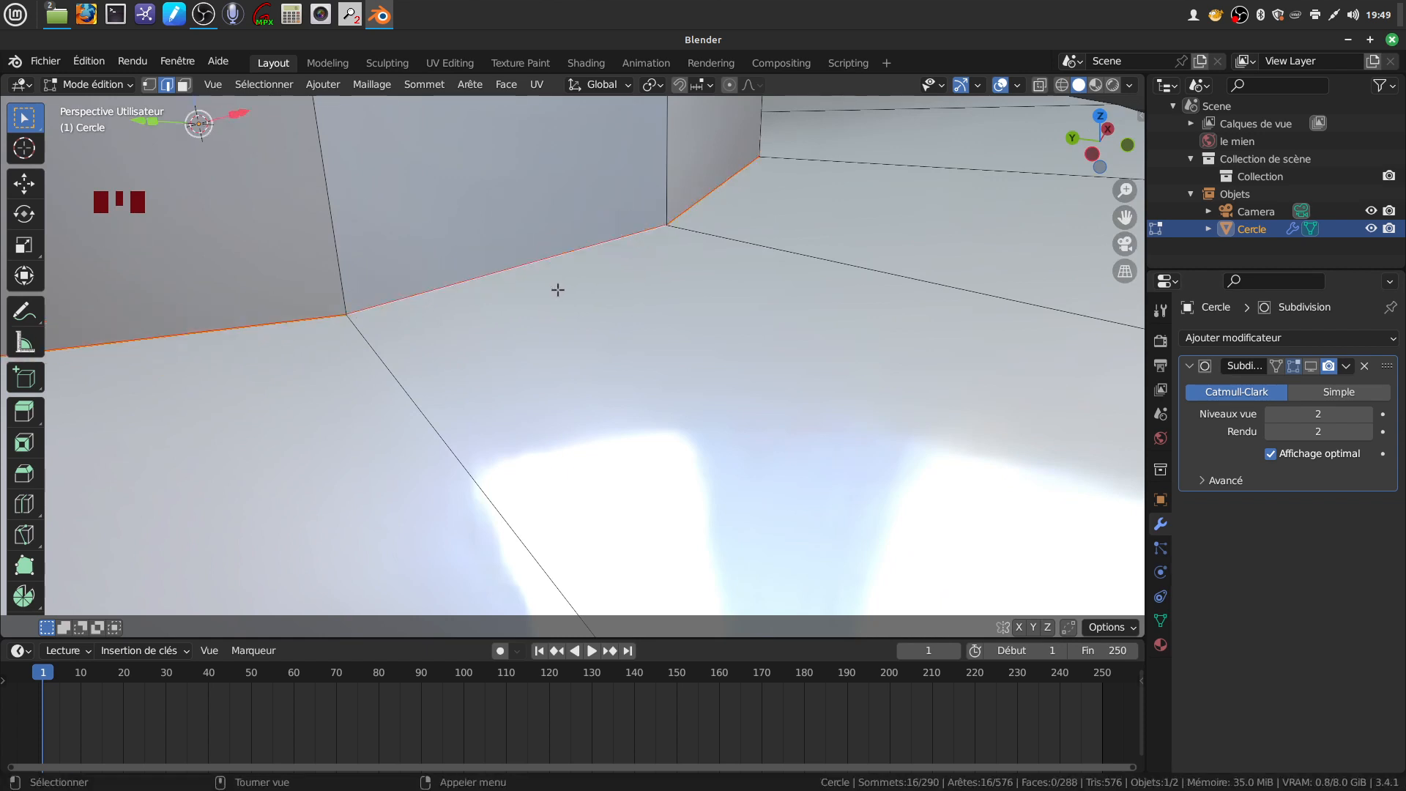
Insert a loop cut around the crown wall just above its base seam, with a slide factor of 0.901
scroll(512, 212, down, 3)
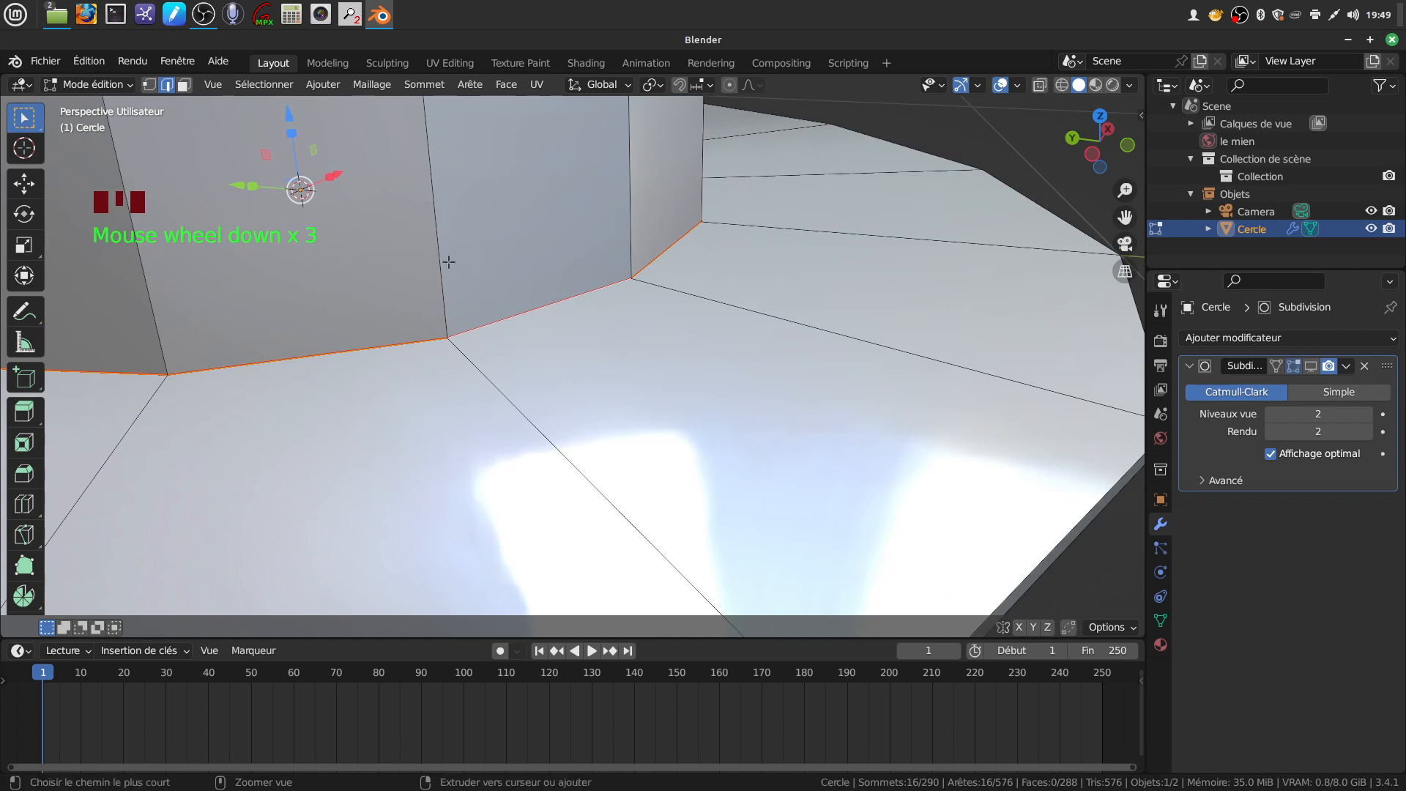
key(ctrl+r)
click(449, 262)
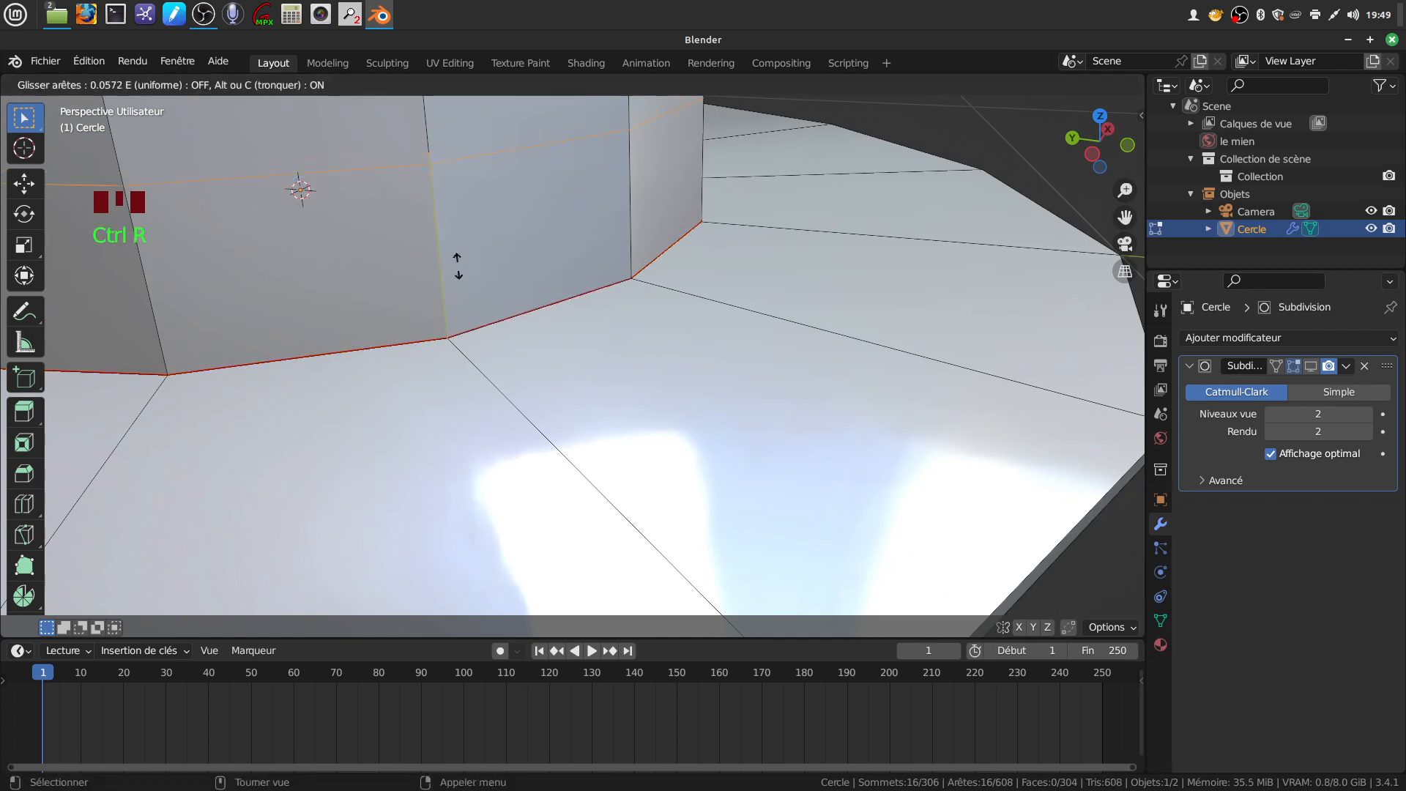
click(509, 432)
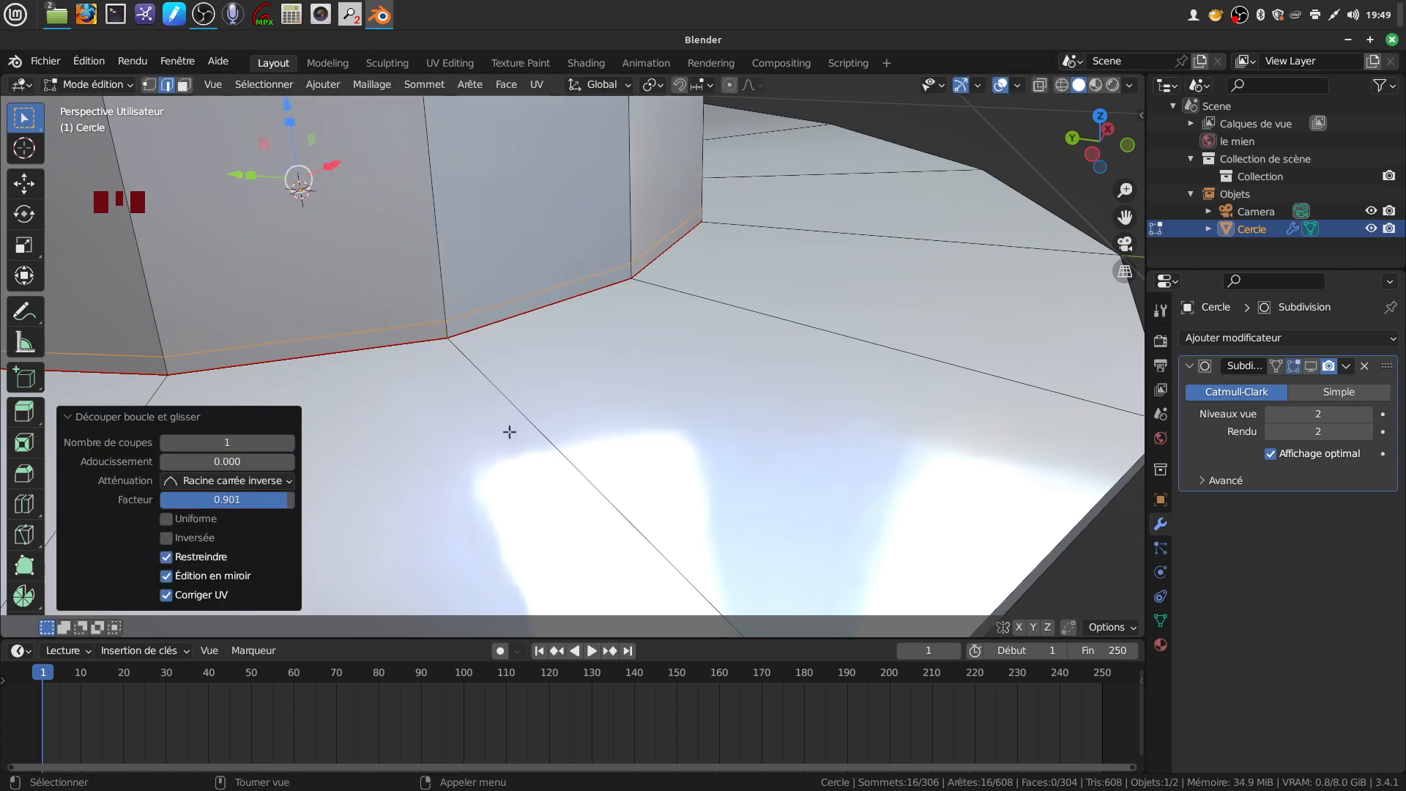
Insert a loop cut around the brim's upper face close to the crown, with a slide factor of -0.786
key(ctrl+r)
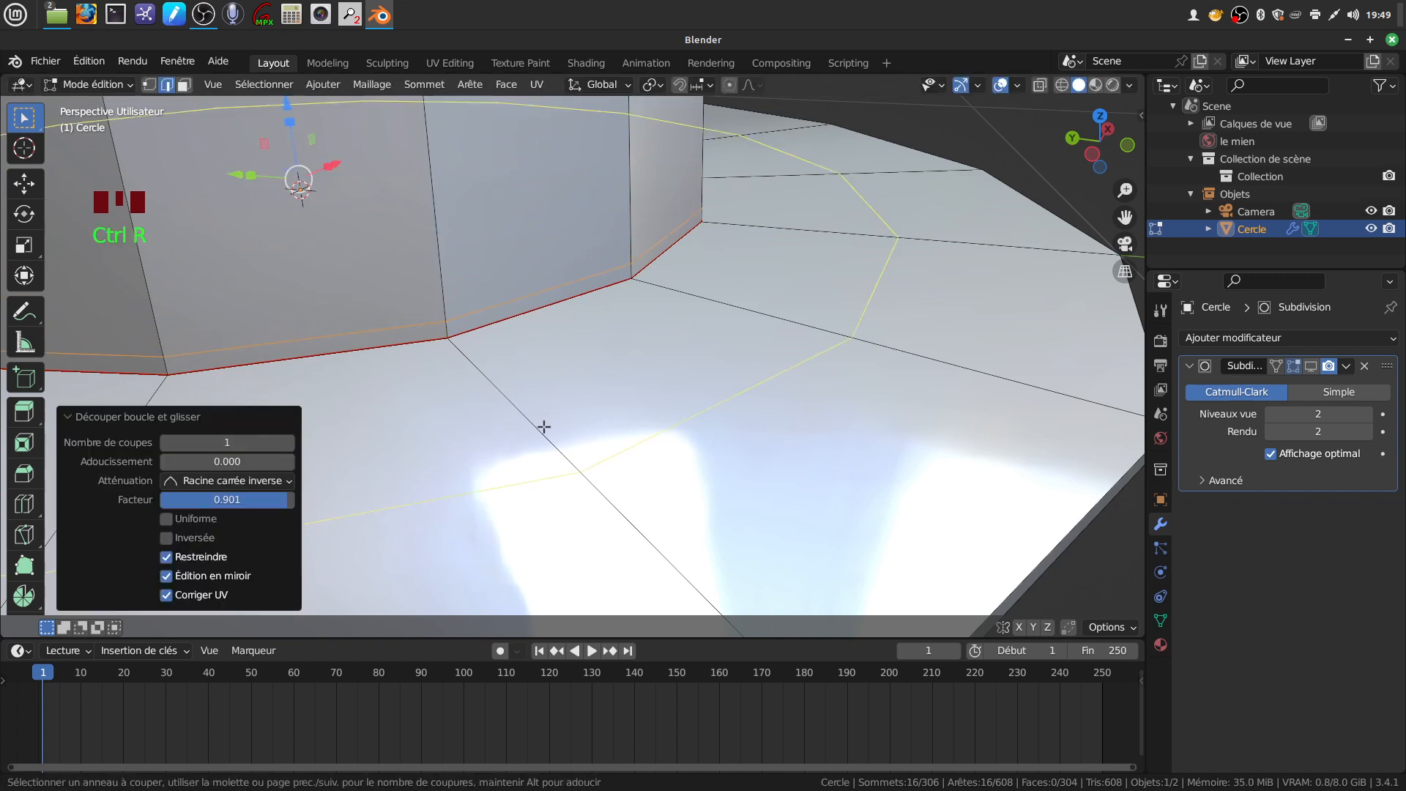
click(540, 419)
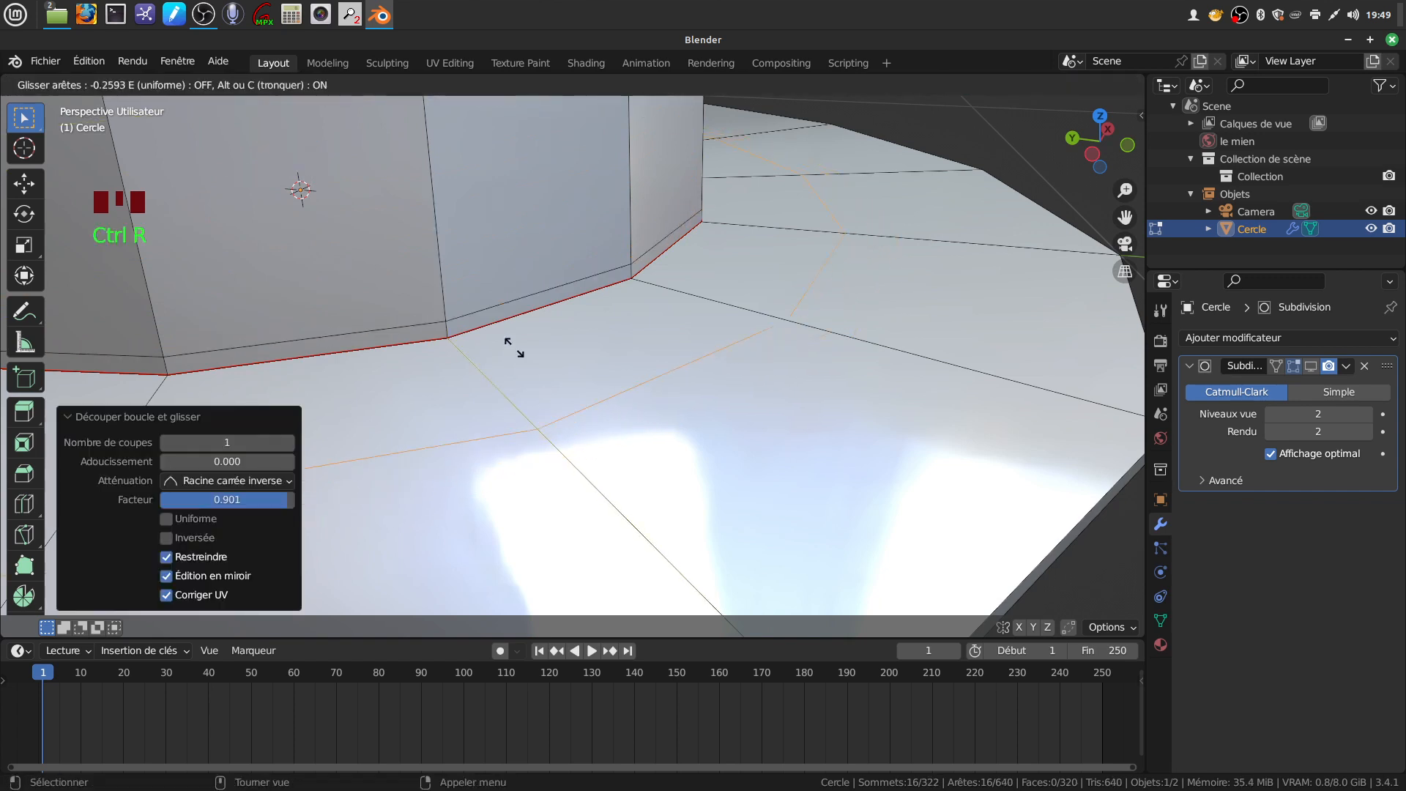
click(436, 214)
Bevel the brim's outer rim edge loops with a width of about 0.0057 m and 2 segments
scroll(721, 351, down, 6)
middle_drag(721, 354, 662, 242)
scroll(690, 392, up, 2)
scroll(648, 324, up, 2)
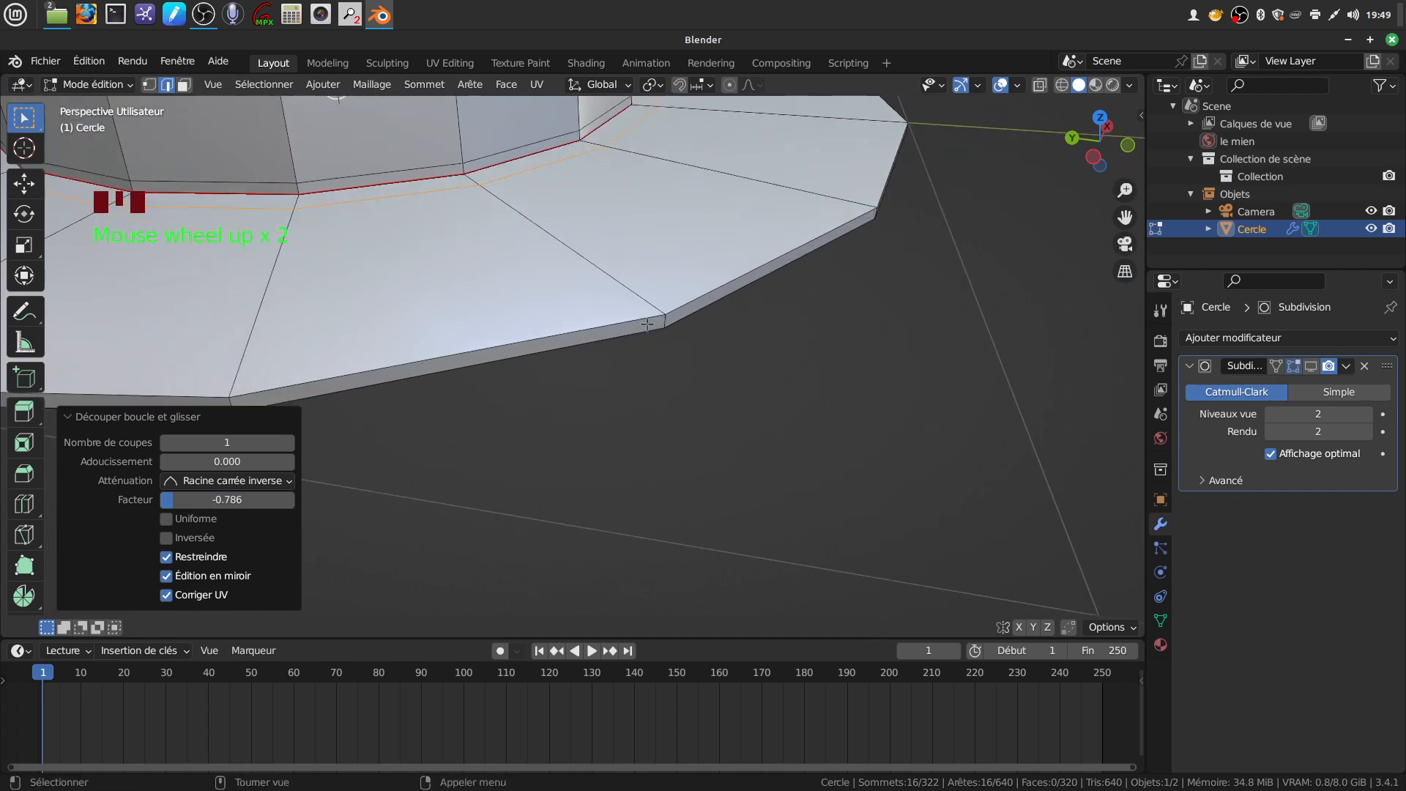
alt+click(607, 328)
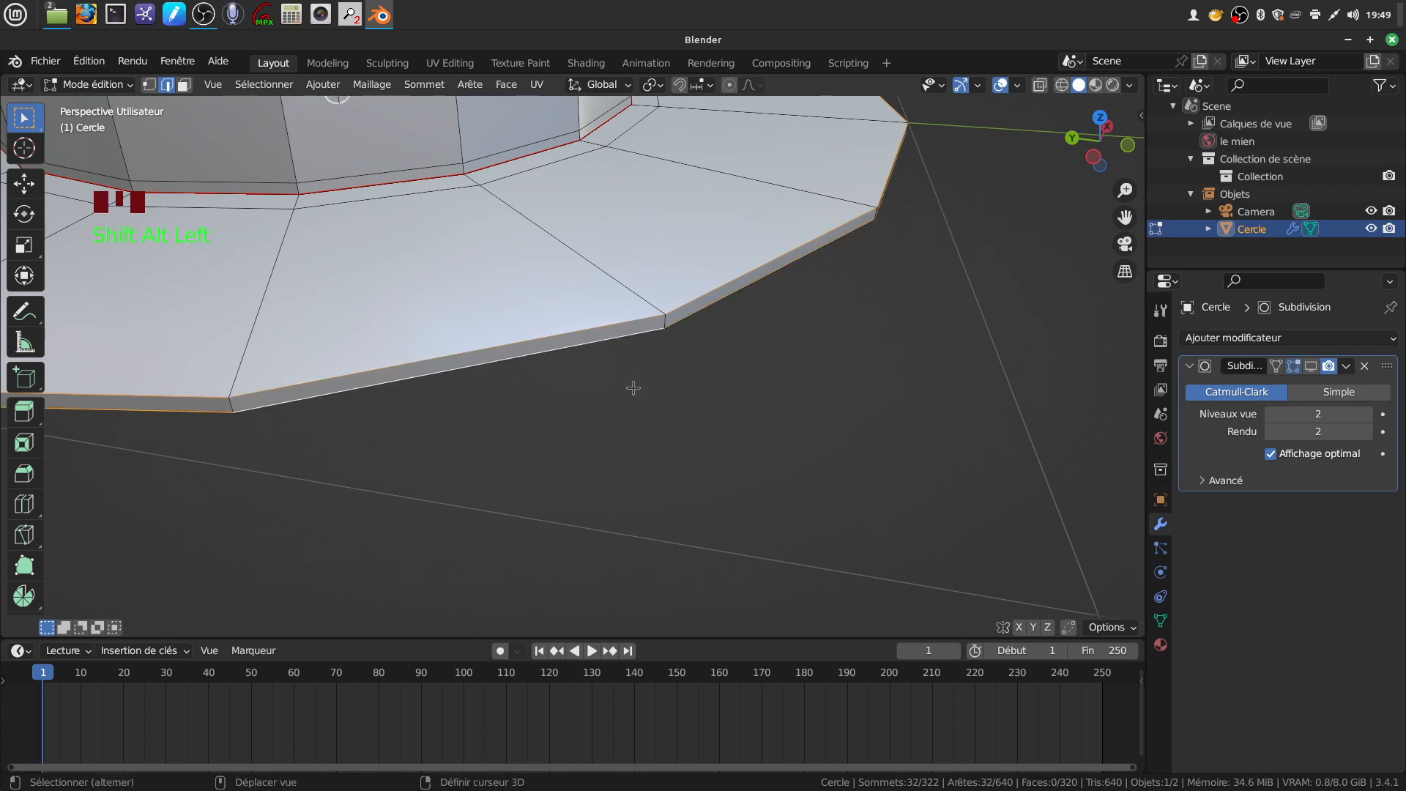
scroll(663, 389, up, 2)
key(ctrl+b)
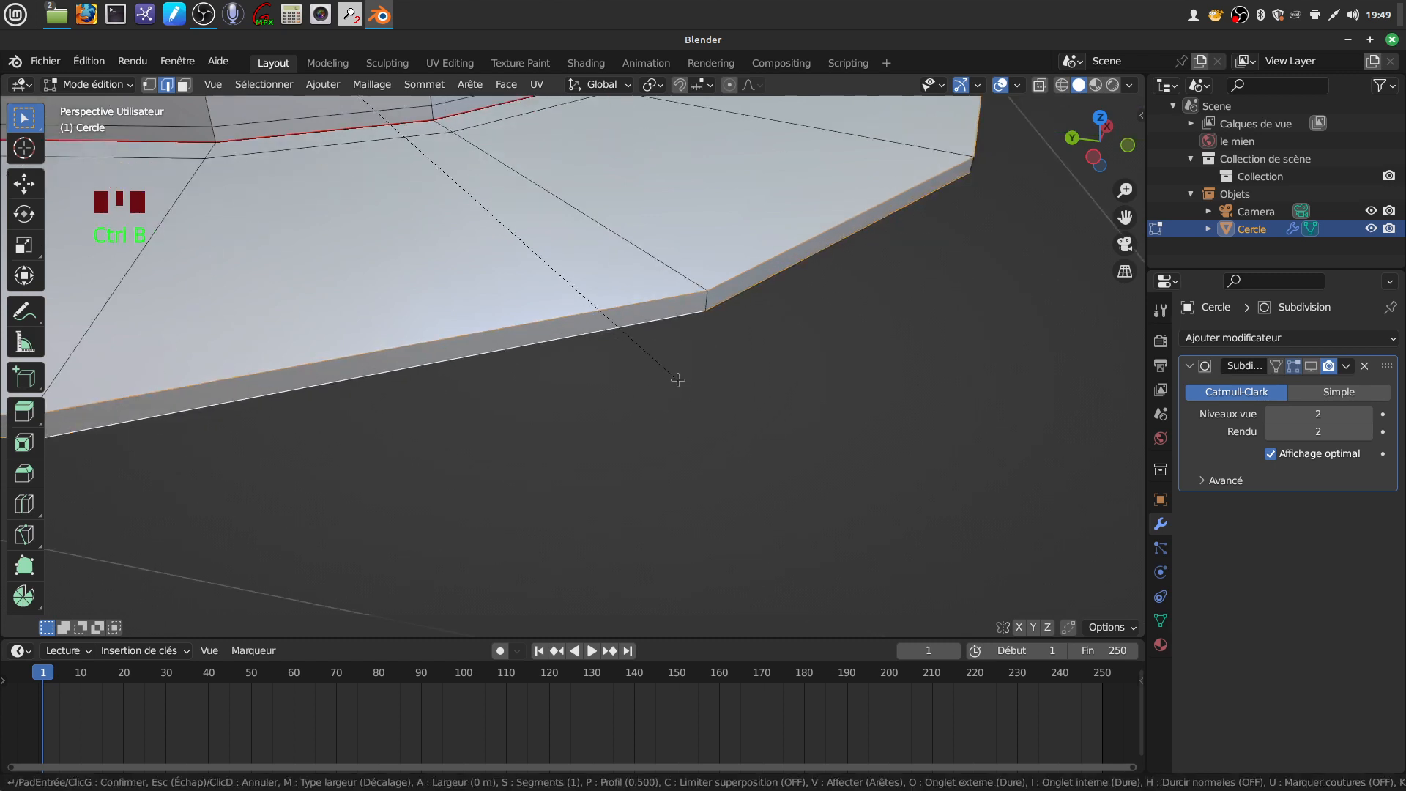
scroll(684, 385, up, 1)
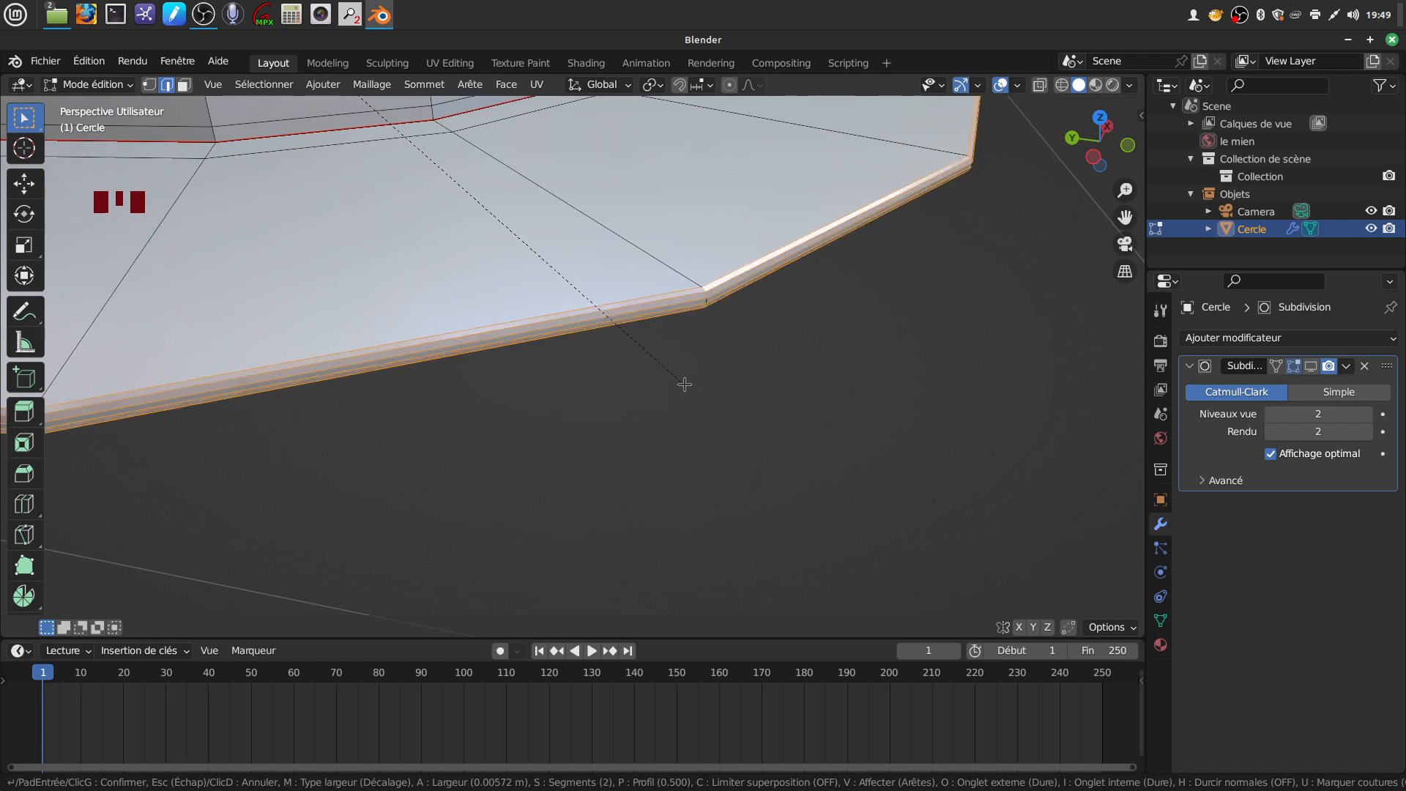
click(684, 385)
scroll(709, 349, down, 4)
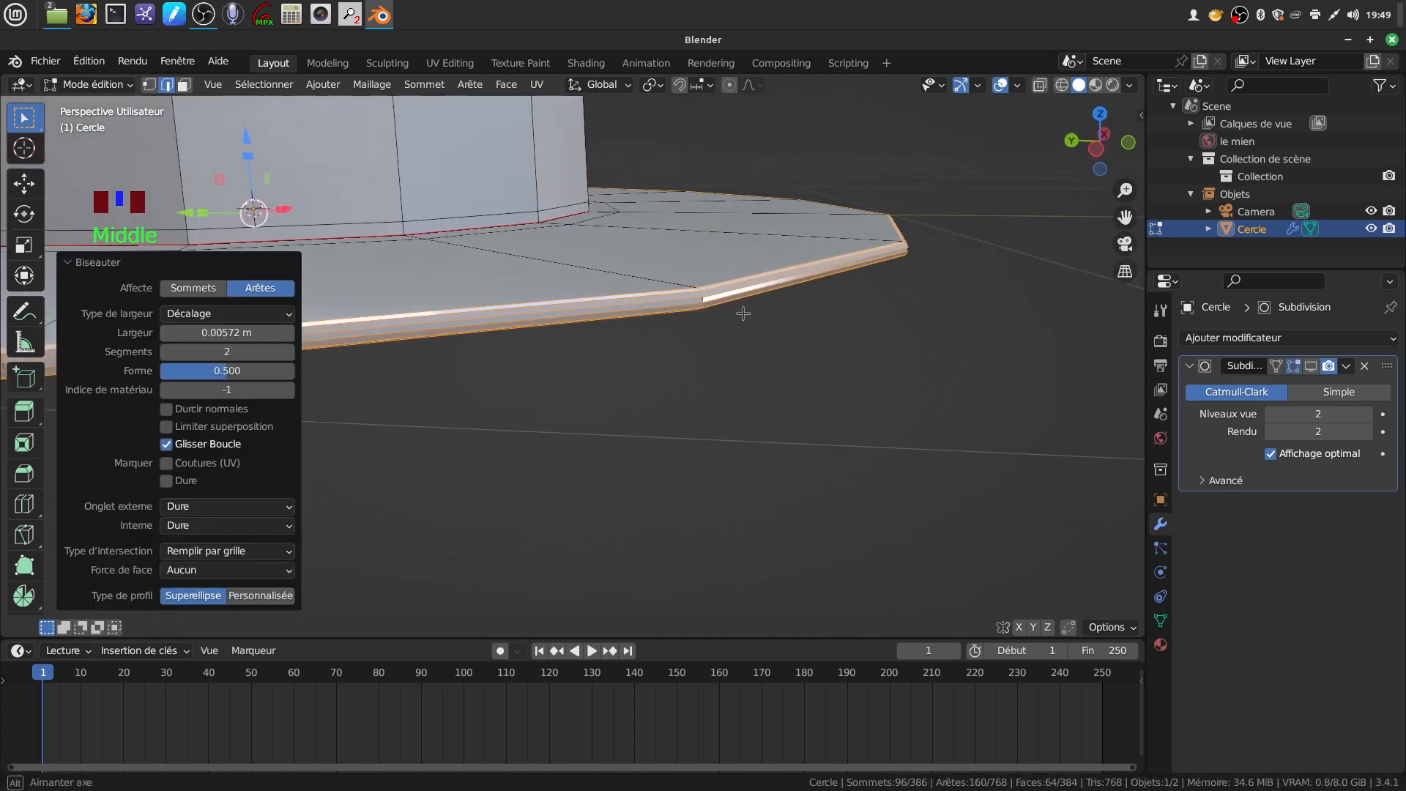
Insert a loop cut around the brim's underside close to the head opening, with a slide factor of -0.868
scroll(709, 348, down, 5)
middle_drag(709, 349, 681, 282)
scroll(623, 219, up, 3)
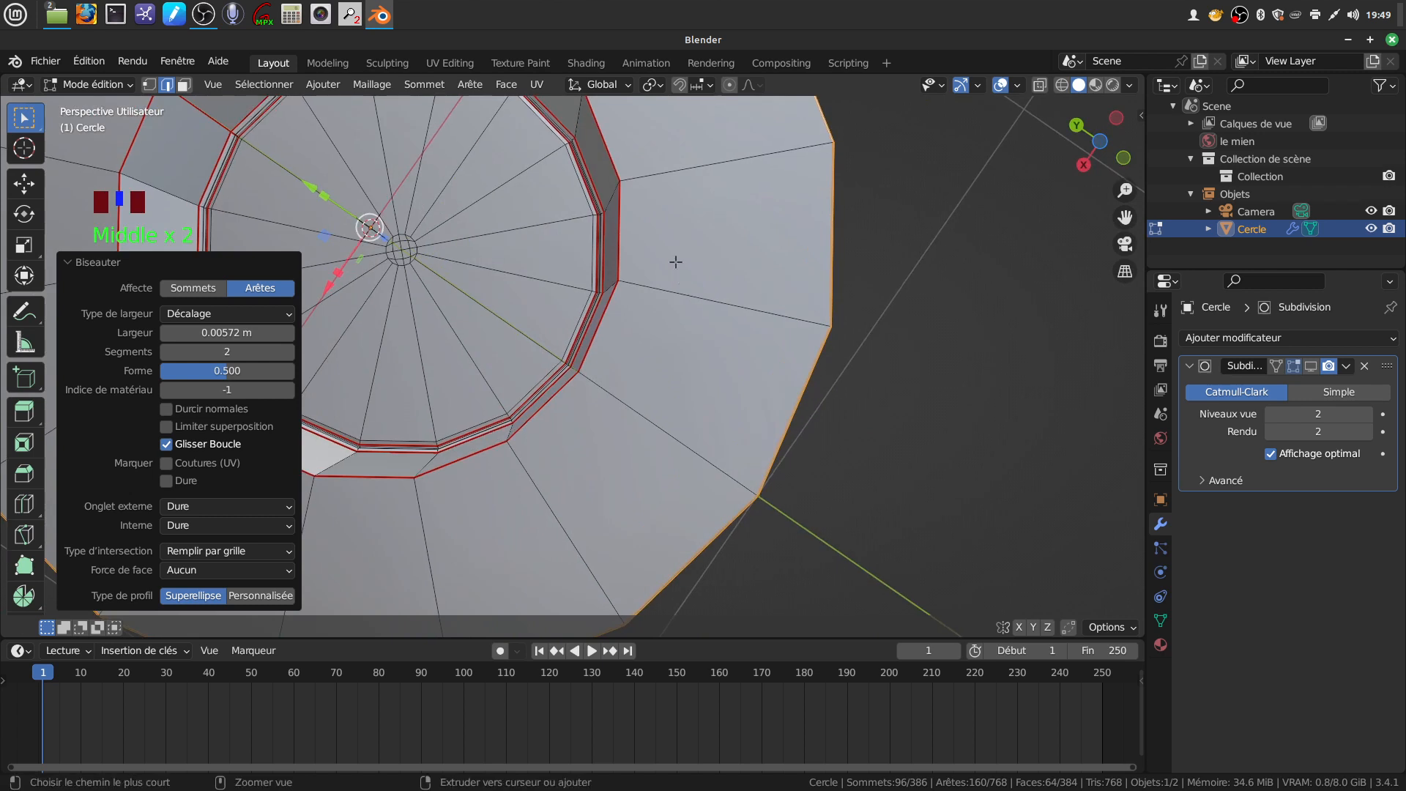
key(ctrl+b)
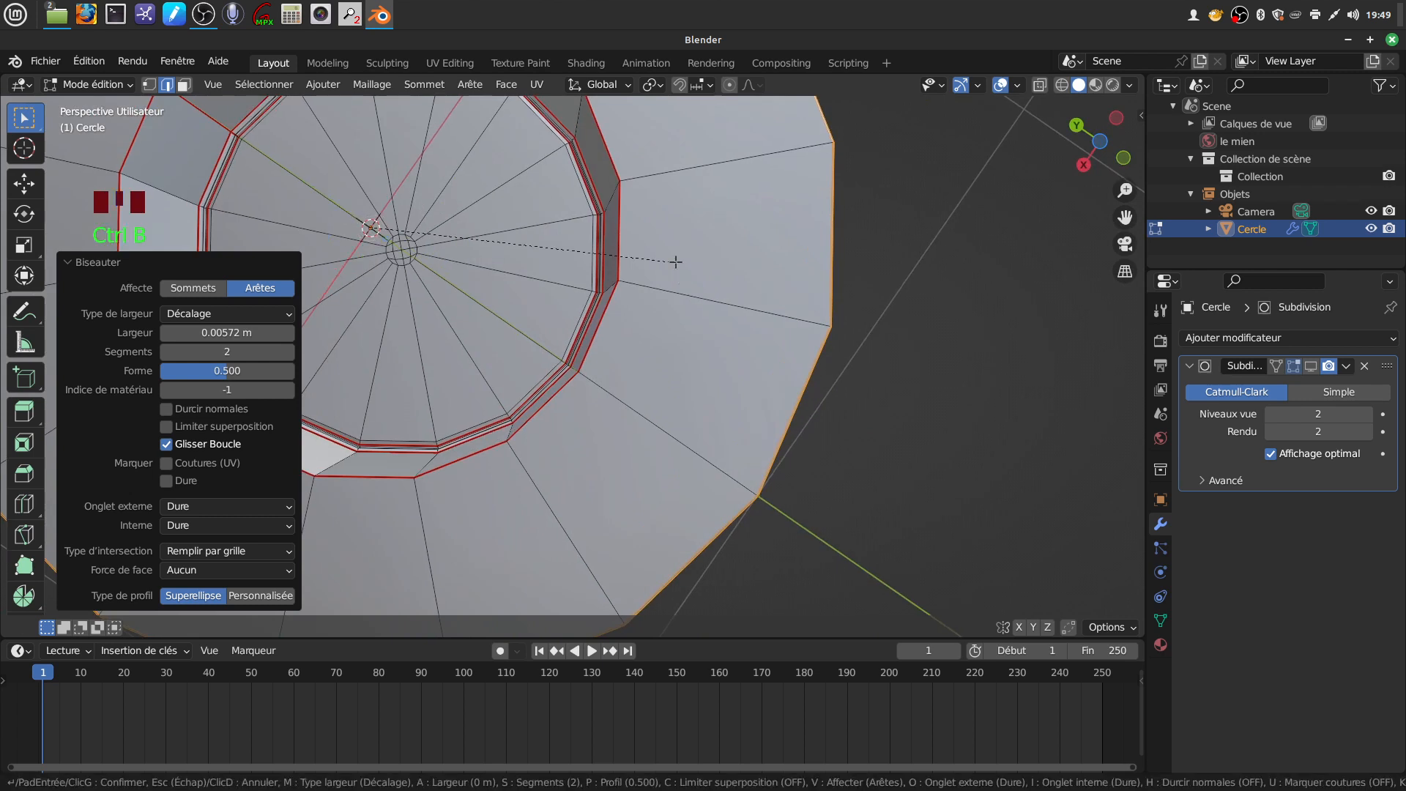
key(Escape)
key(ctrl+r)
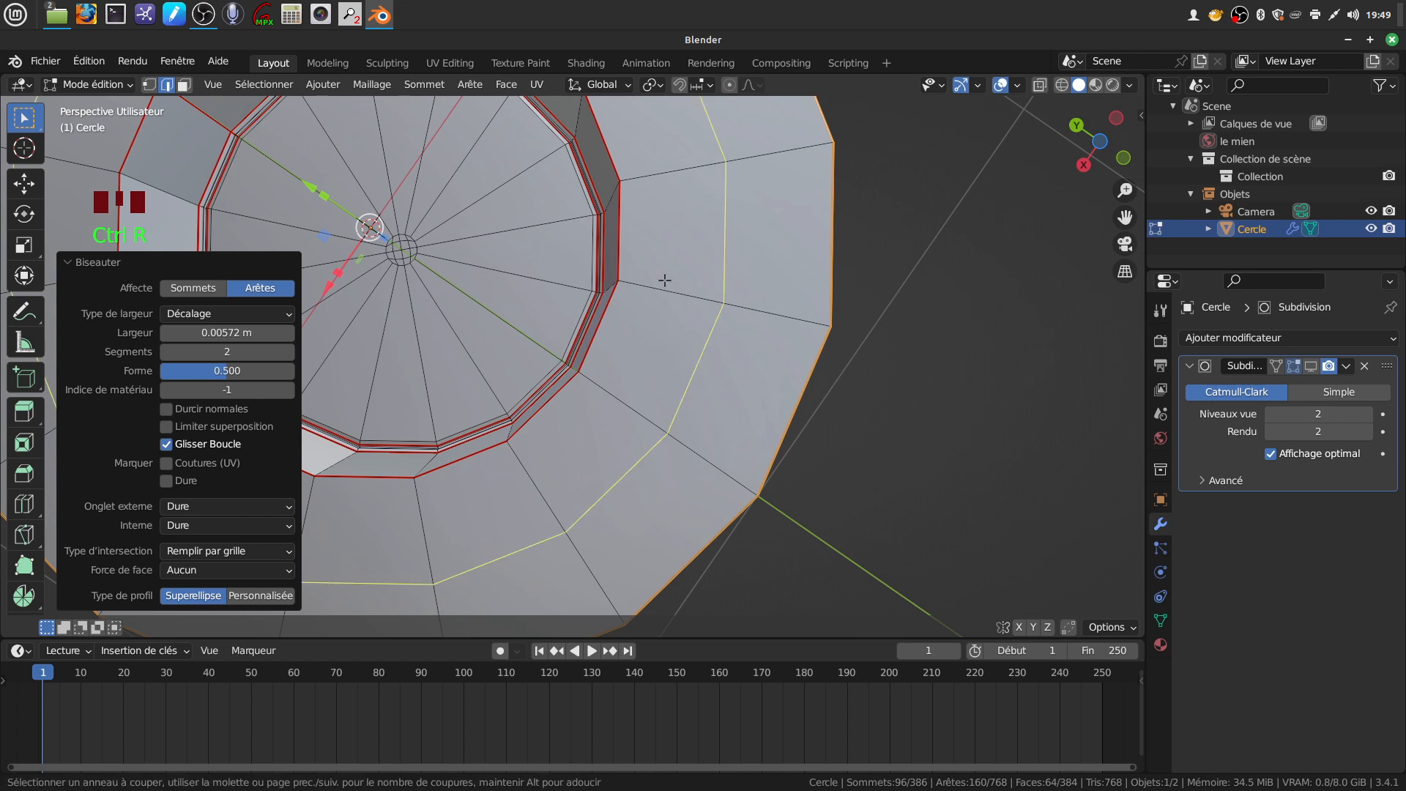
click(665, 280)
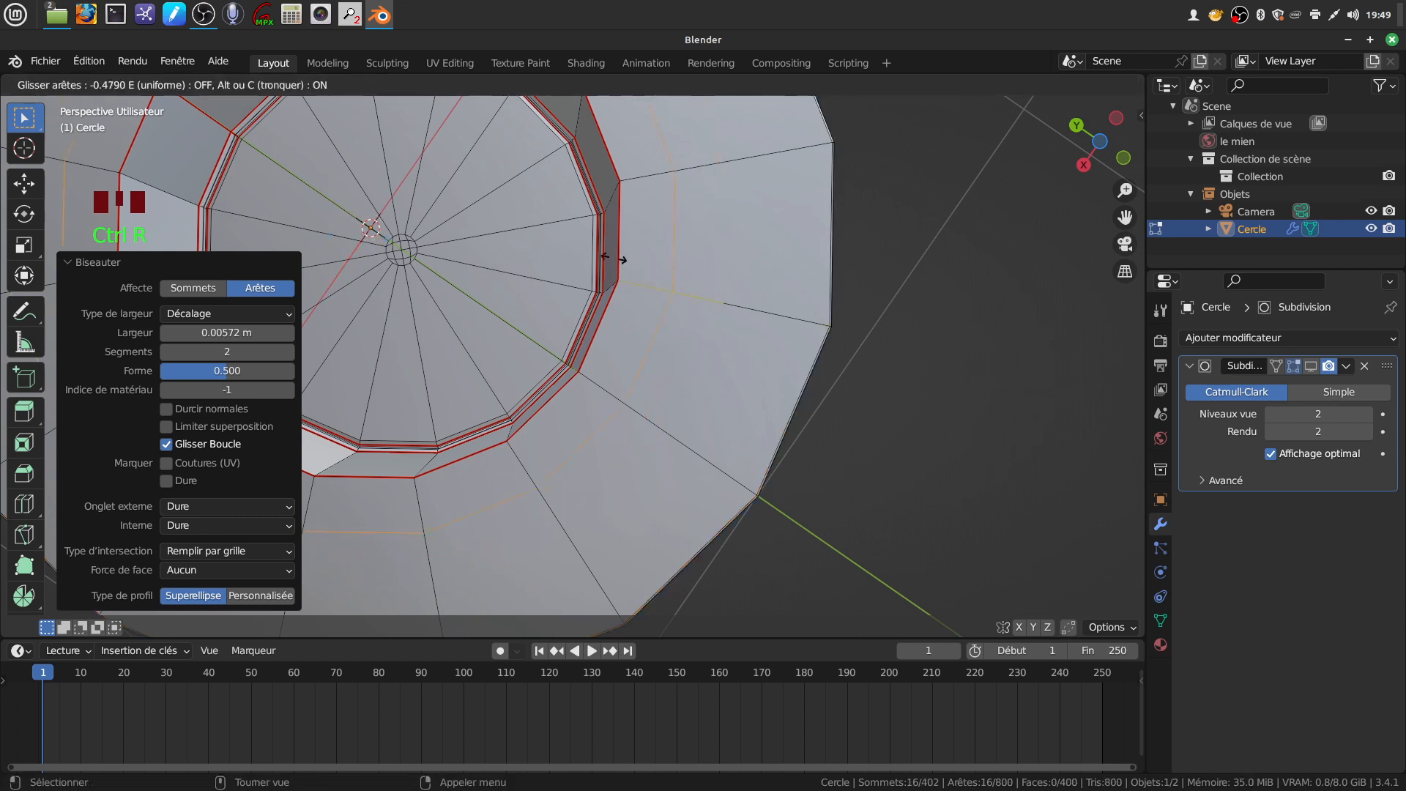
click(572, 262)
Insert a loop cut around the crown's inner wall just inside the head opening, with a slide factor of 0.740
middle_drag(568, 257, 828, 168)
key(ctrl+r)
click(537, 375)
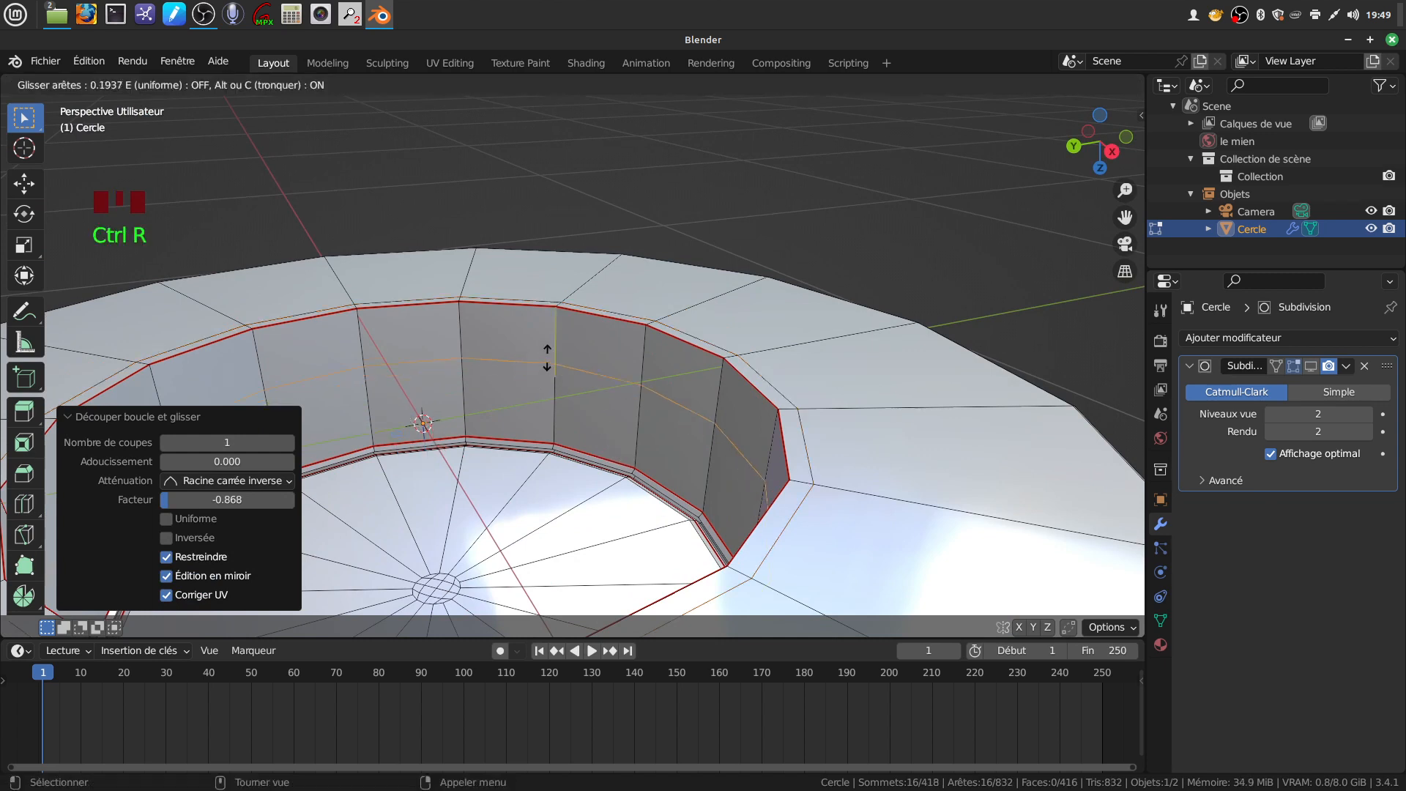
click(558, 323)
middle_drag(682, 373, 659, 420)
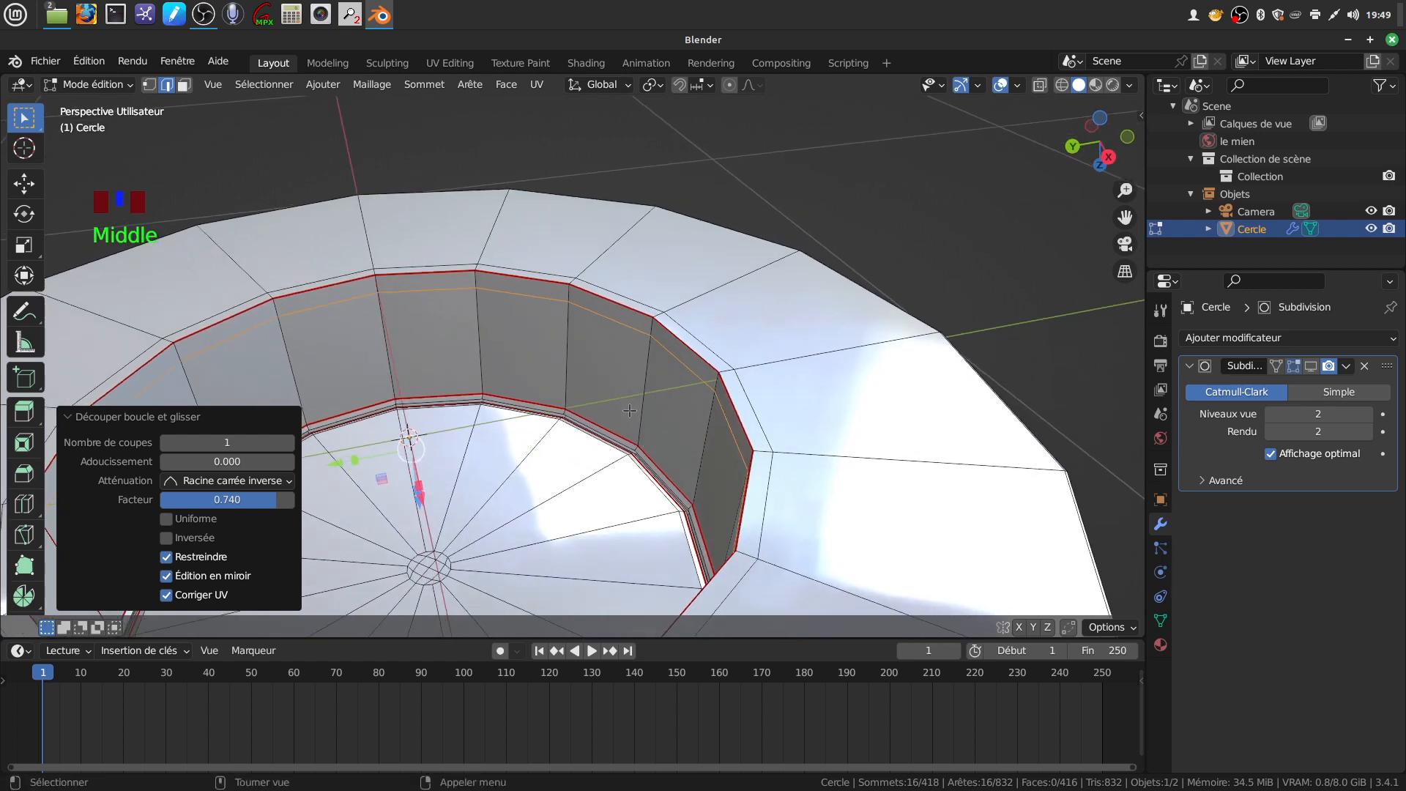
Return to Object Mode and turn the Subdivision modifier's viewport display back on
scroll(630, 411, down, 3)
key(Tab)
middle_drag(630, 411, 599, 286)
shift+middle_drag(591, 377, 744, 374)
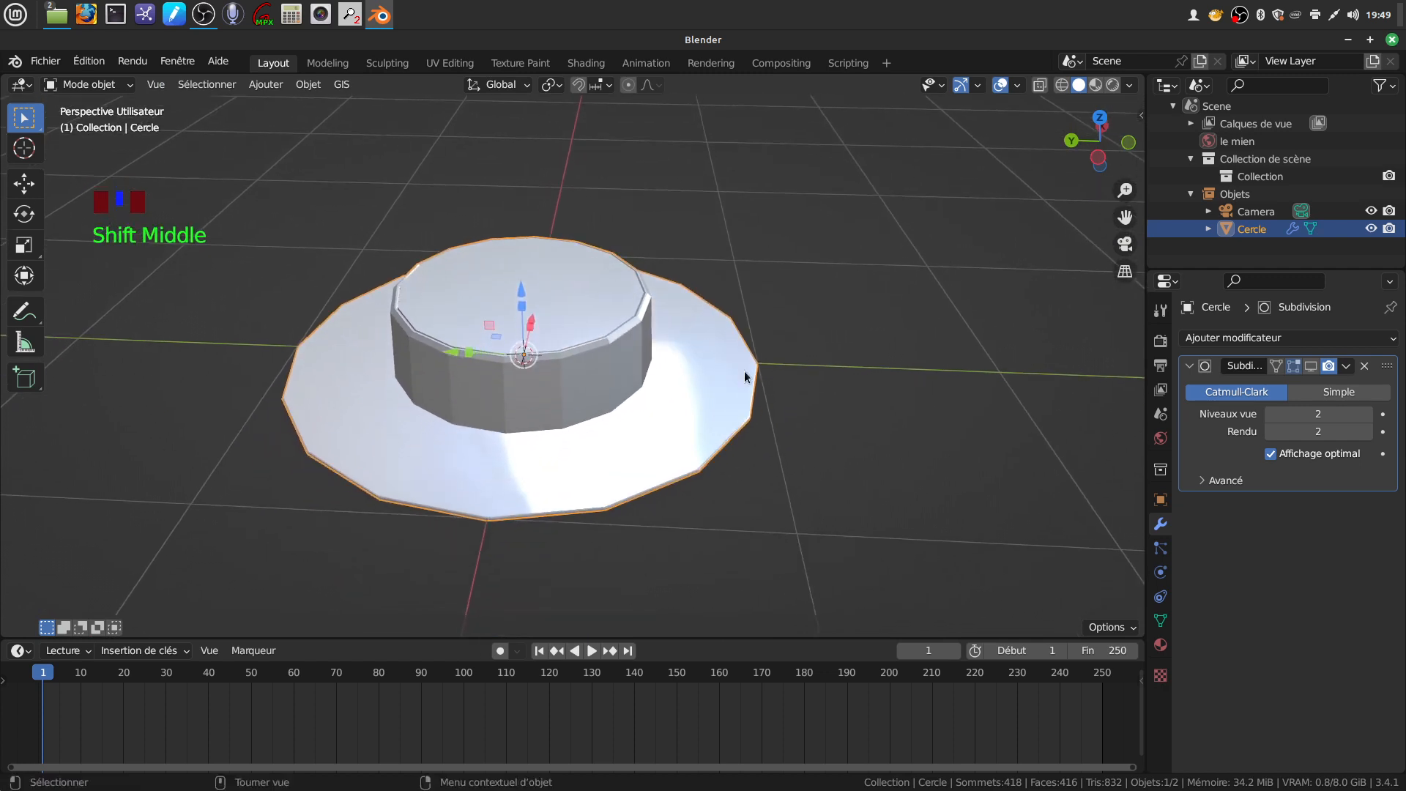
click(1311, 367)
Apply smooth shading to the hat
scroll(655, 438, up, 3)
middle_drag(636, 478, 625, 317)
right_click(622, 337)
click(616, 335)
scroll(639, 372, down, 3)
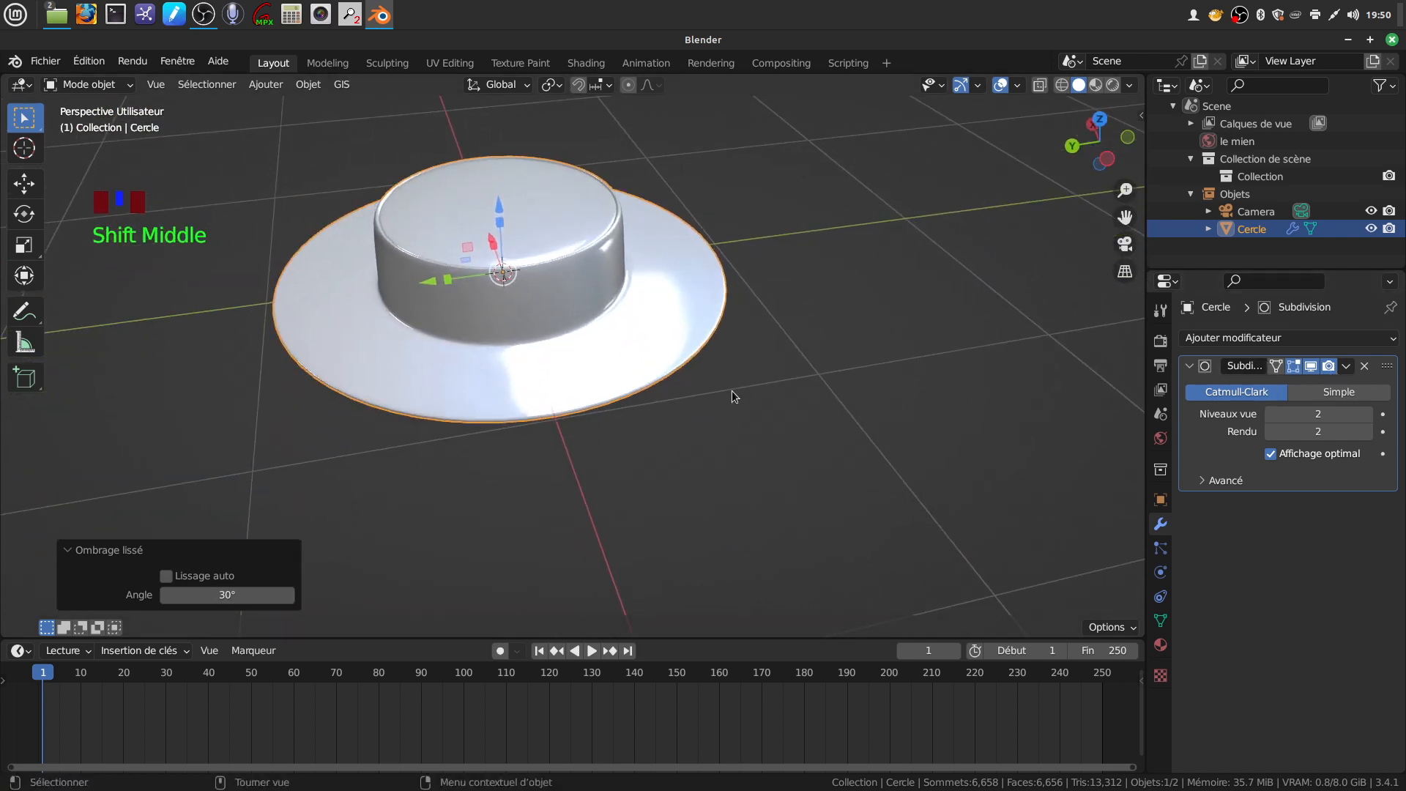
Examine the hat's control mesh against its smoothed surface around the crown and brim edges
scroll(732, 392, up, 2)
middle_drag(720, 392, 574, 370)
scroll(566, 389, up, 1)
key(Tab)
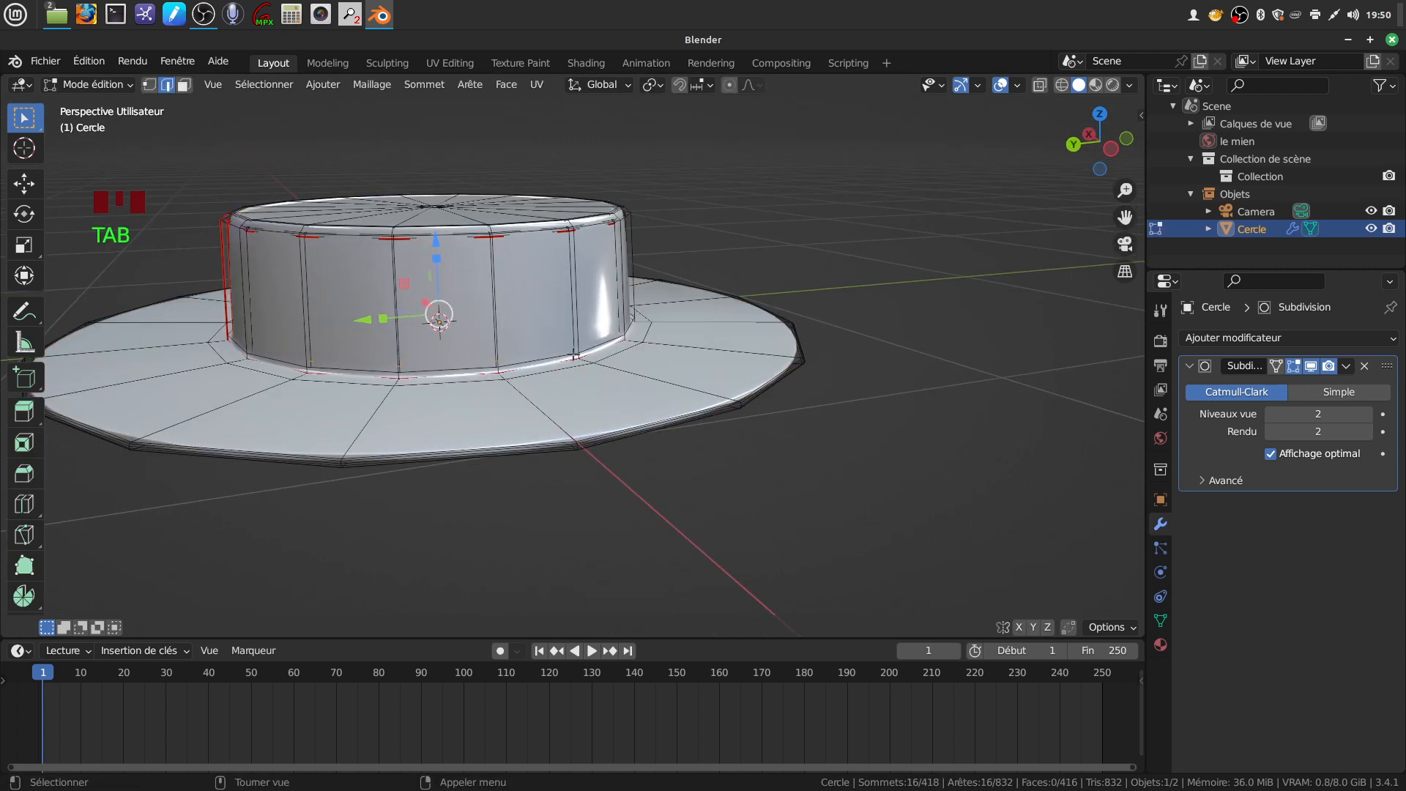
scroll(561, 354, up, 2)
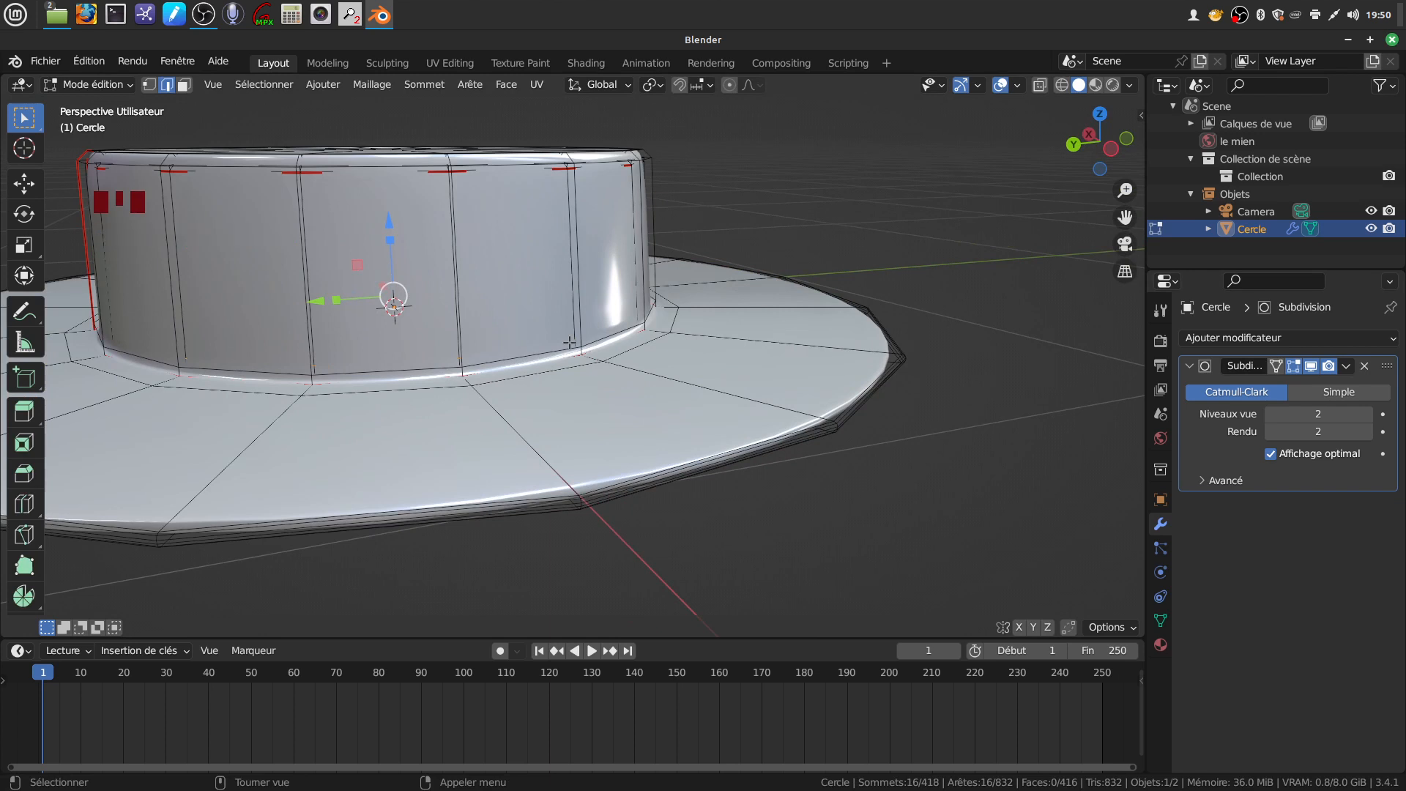
middle_drag(459, 231, 481, 243)
scroll(481, 243, down, 1)
key(Tab)
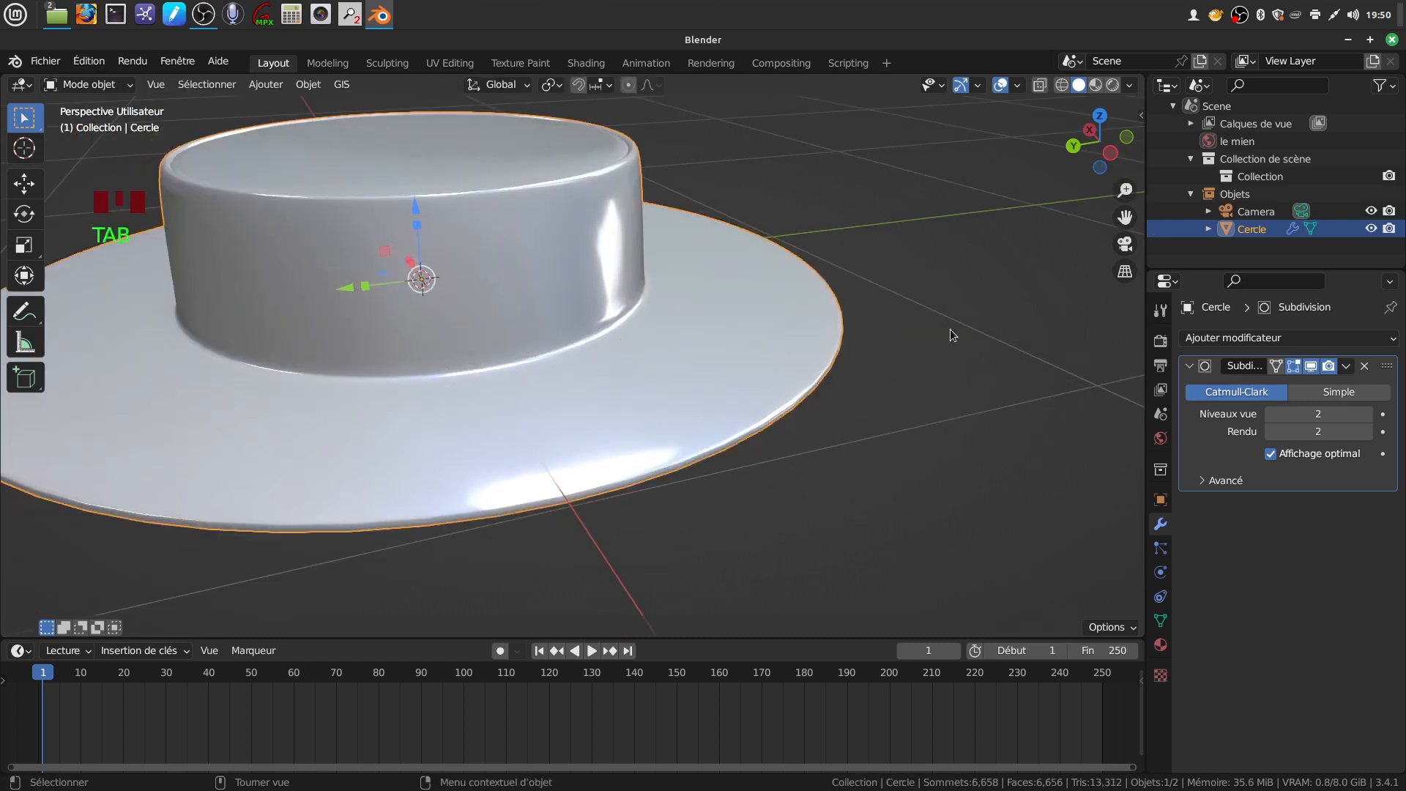
Apply the Subdivision modifier to the hat
click(1346, 366)
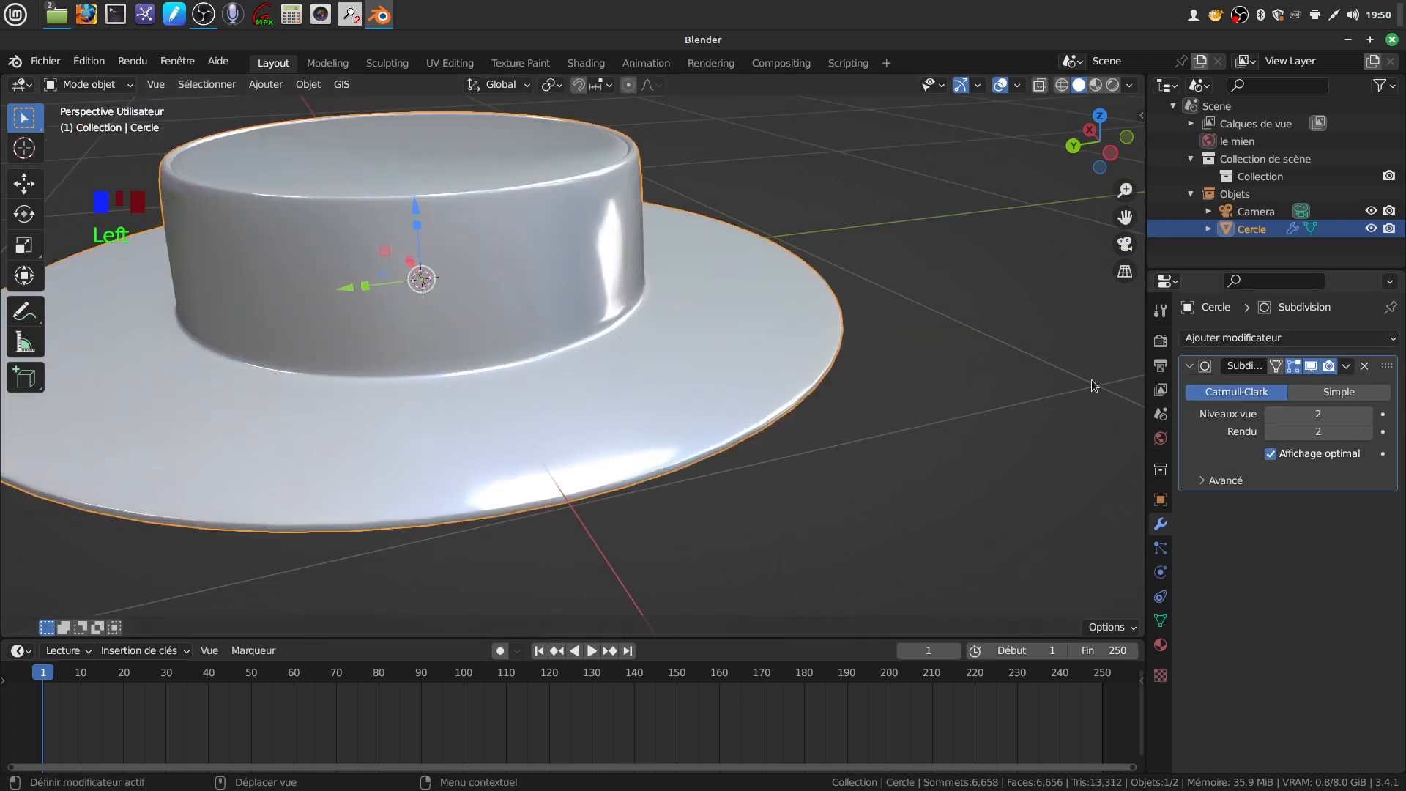
click(1347, 366)
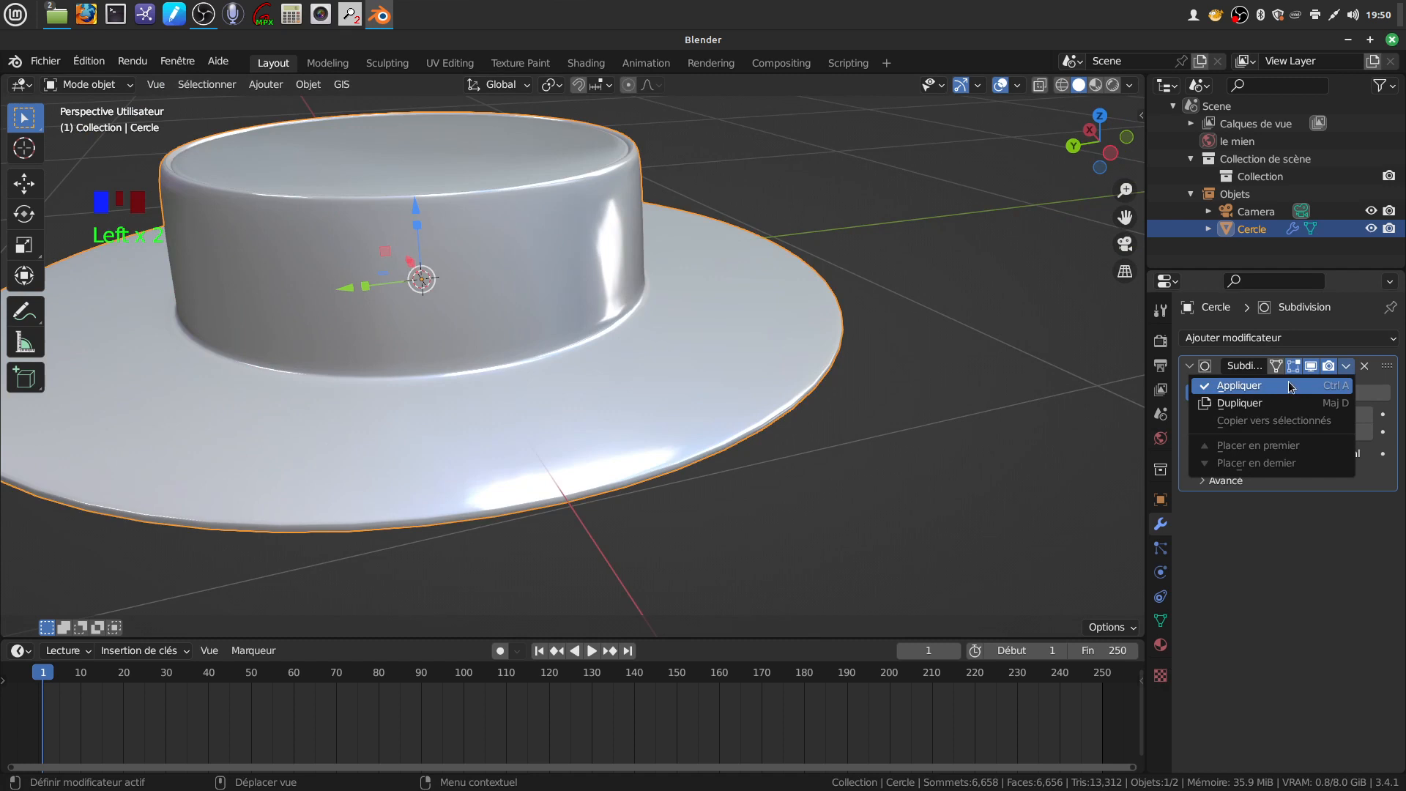
click(1289, 381)
Mark the edge loop running around the brim's outer rim as a UV seam and return to Object Mode
middle_drag(626, 425, 659, 388)
key(Tab)
scroll(604, 347, up, 3)
scroll(692, 222, up, 4)
shift+middle_drag(692, 222, 776, 232)
scroll(620, 310, up, 2)
alt+click(605, 347)
right_click(776, 232)
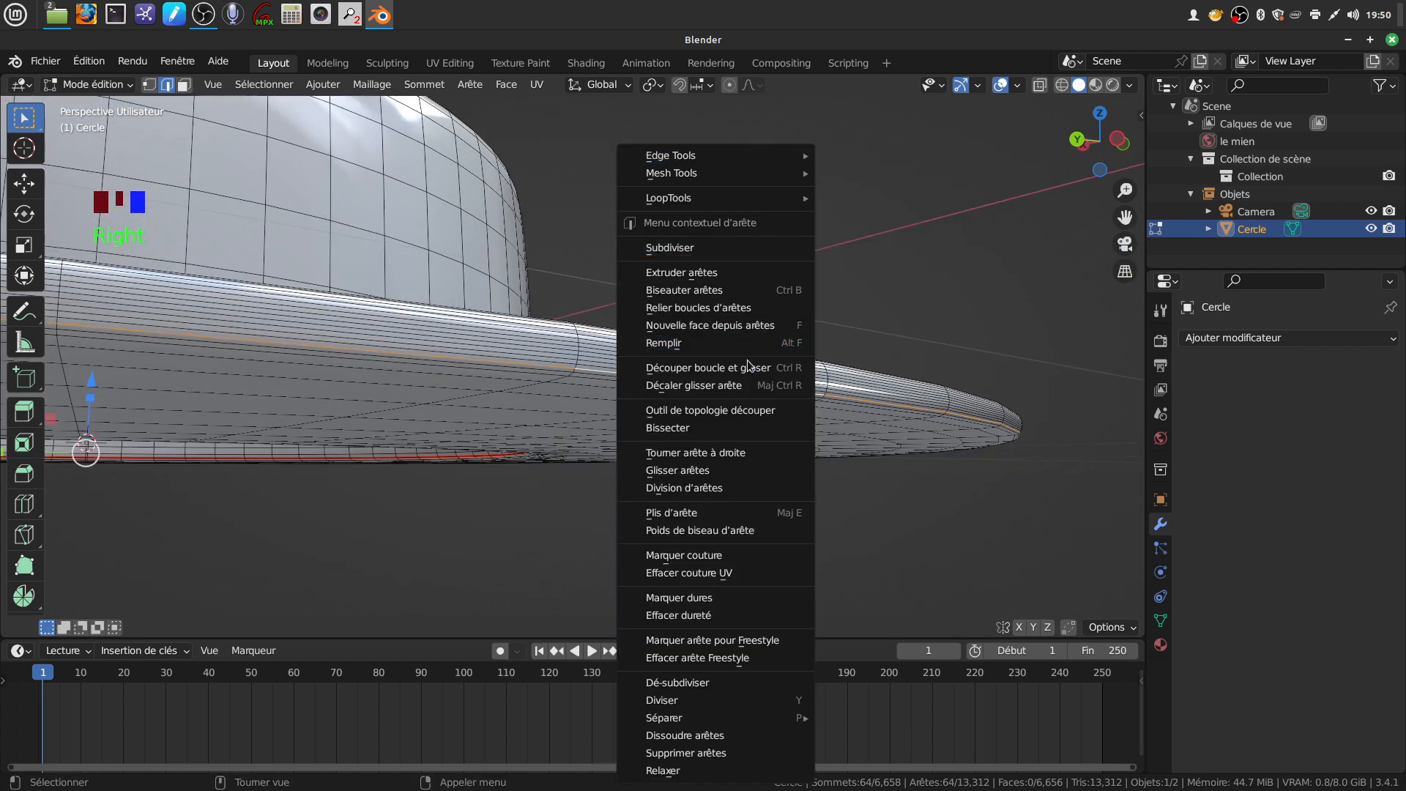
click(723, 557)
scroll(577, 322, down, 1)
scroll(578, 323, down, 1)
middle_drag(577, 323, 755, 293)
scroll(755, 294, down, 8)
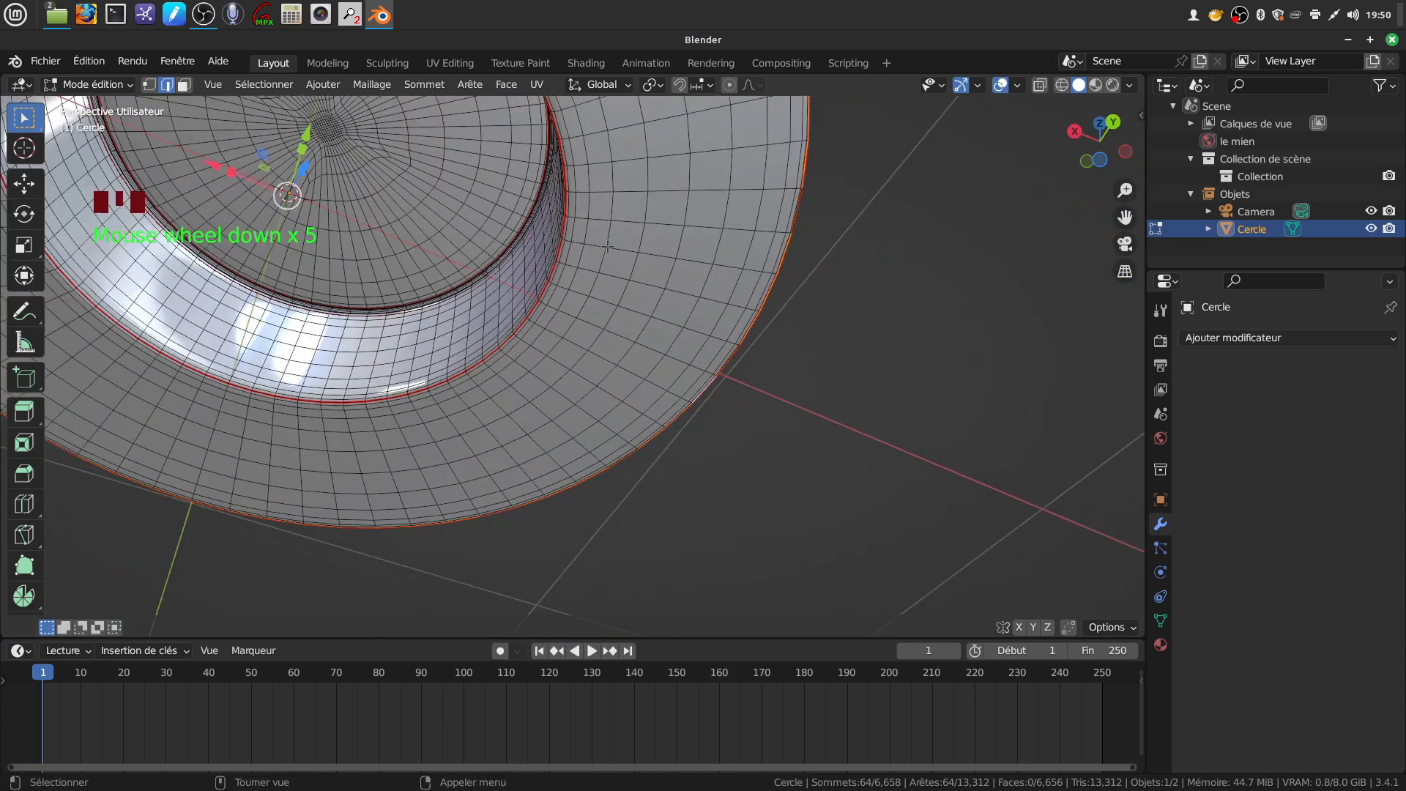
middle_drag(561, 210, 548, 365)
key(Tab)
Split the 3D viewport vertically and turn the new area into a UV Editor
scroll(574, 425, up, 3)
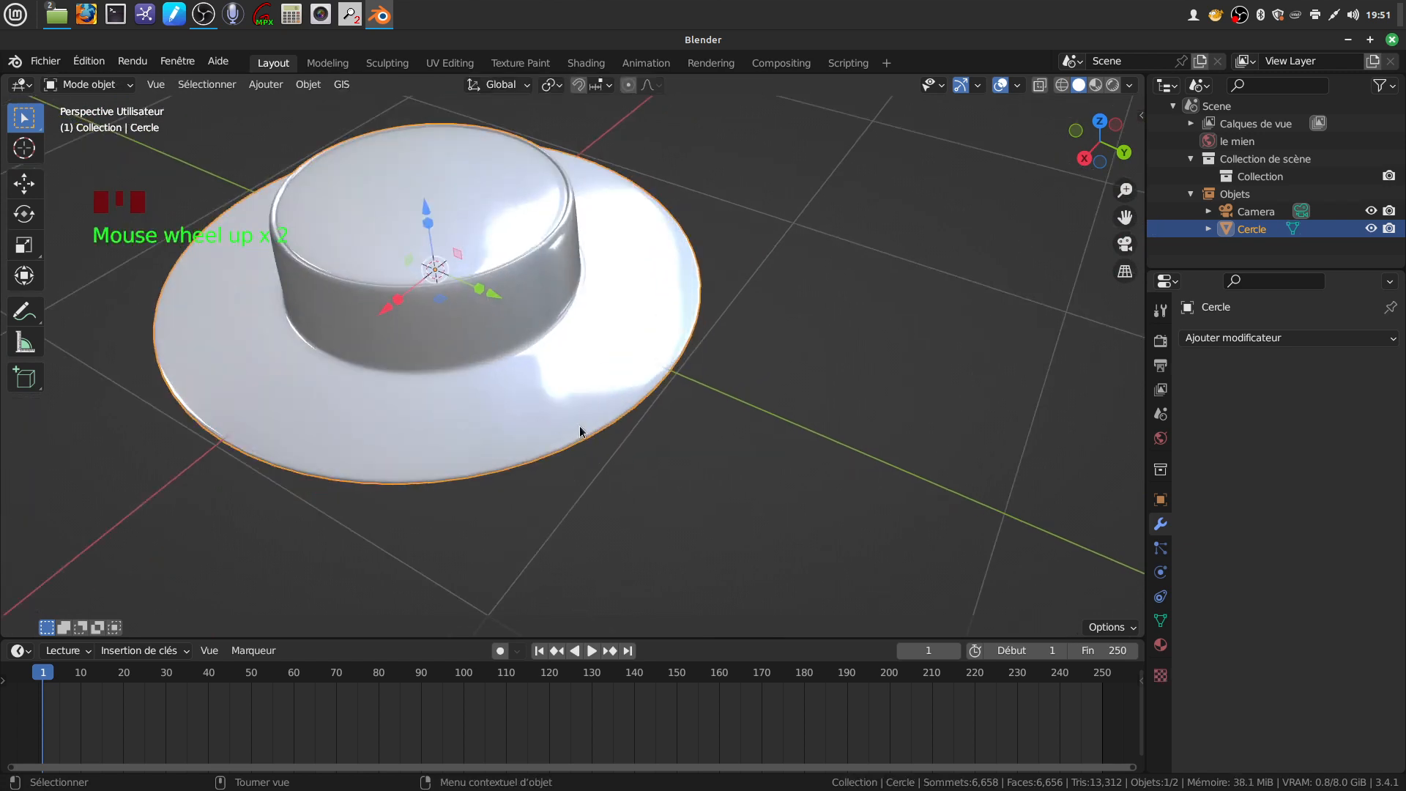
shift+middle_drag(628, 345, 859, 294)
drag(1145, 75, 502, 148)
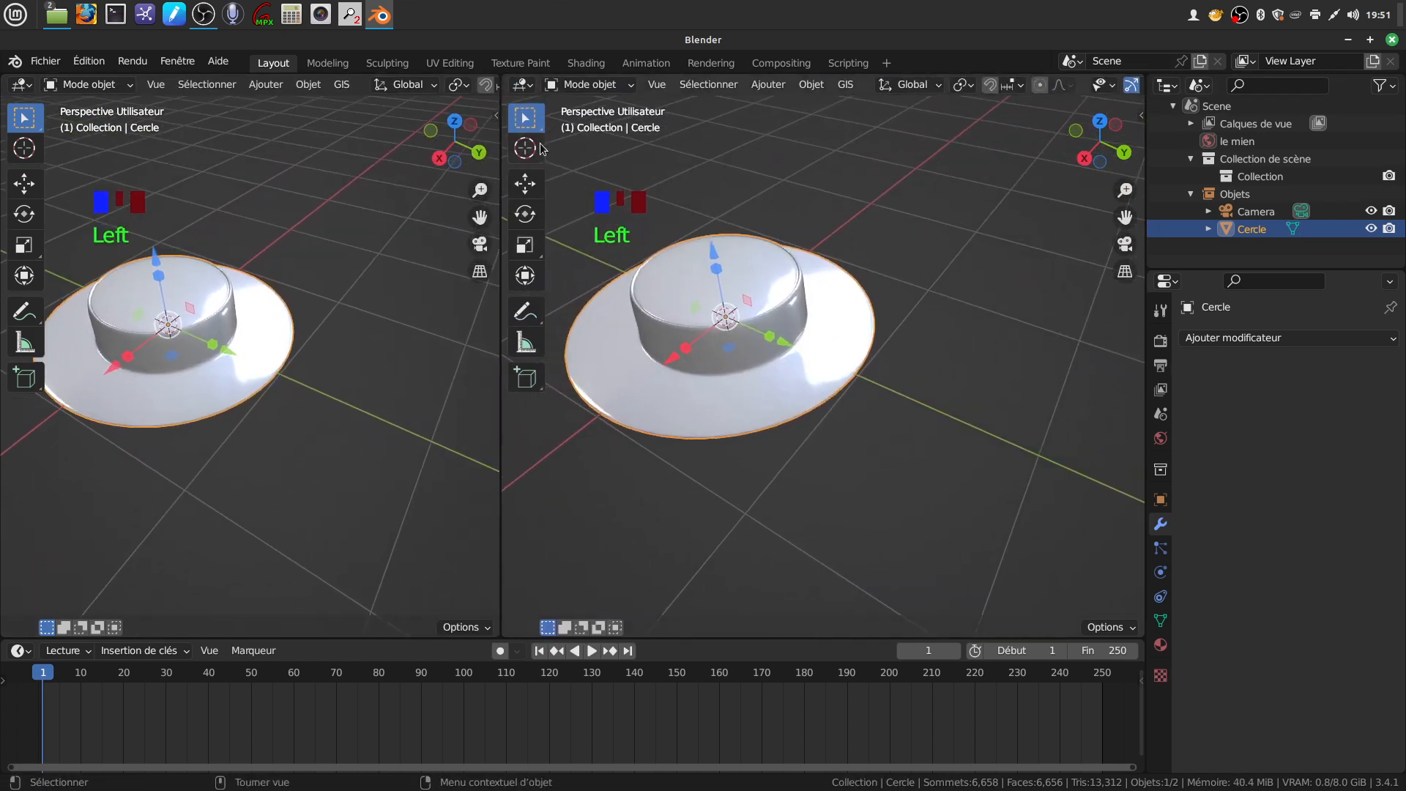
click(525, 88)
click(566, 179)
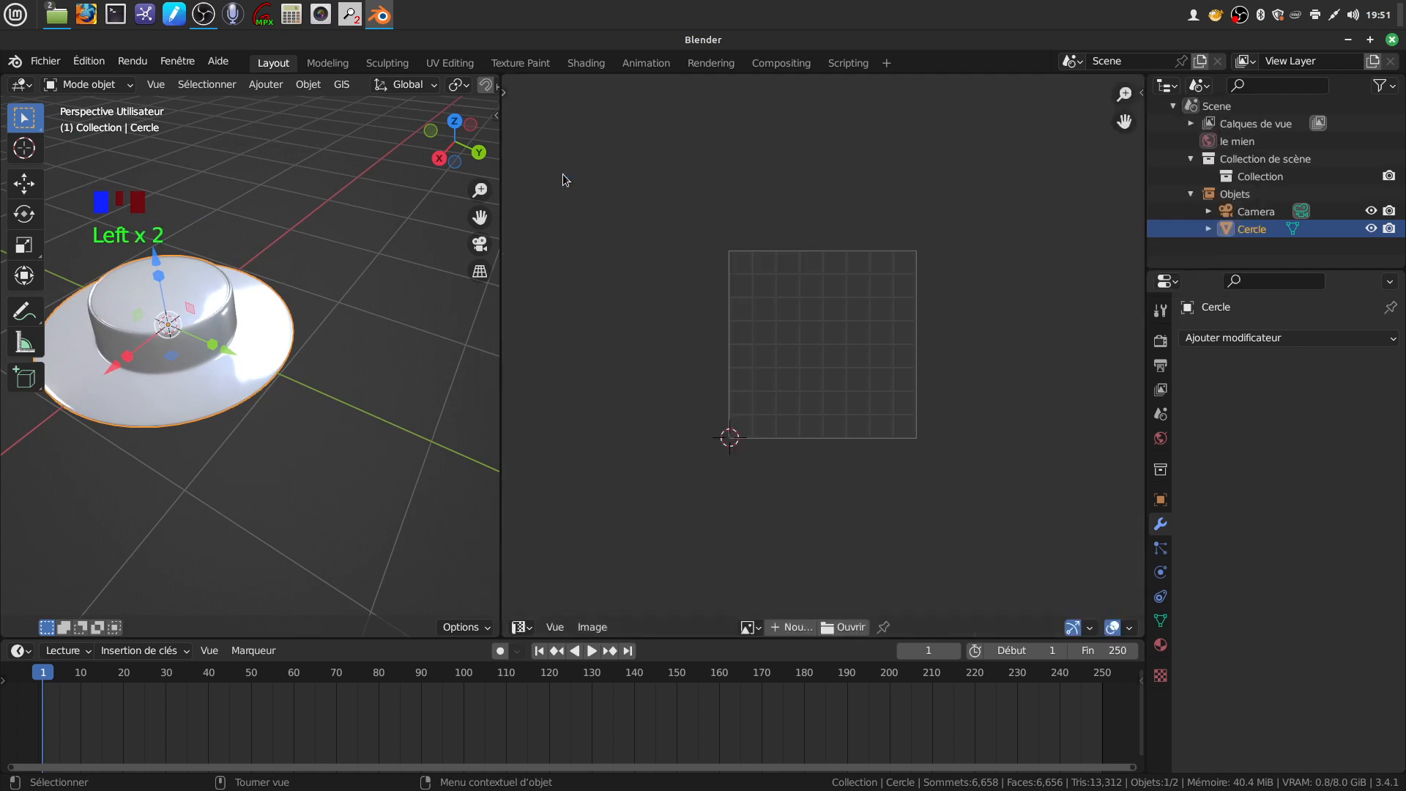
scroll(635, 469, up, 5)
scroll(634, 469, down, 4)
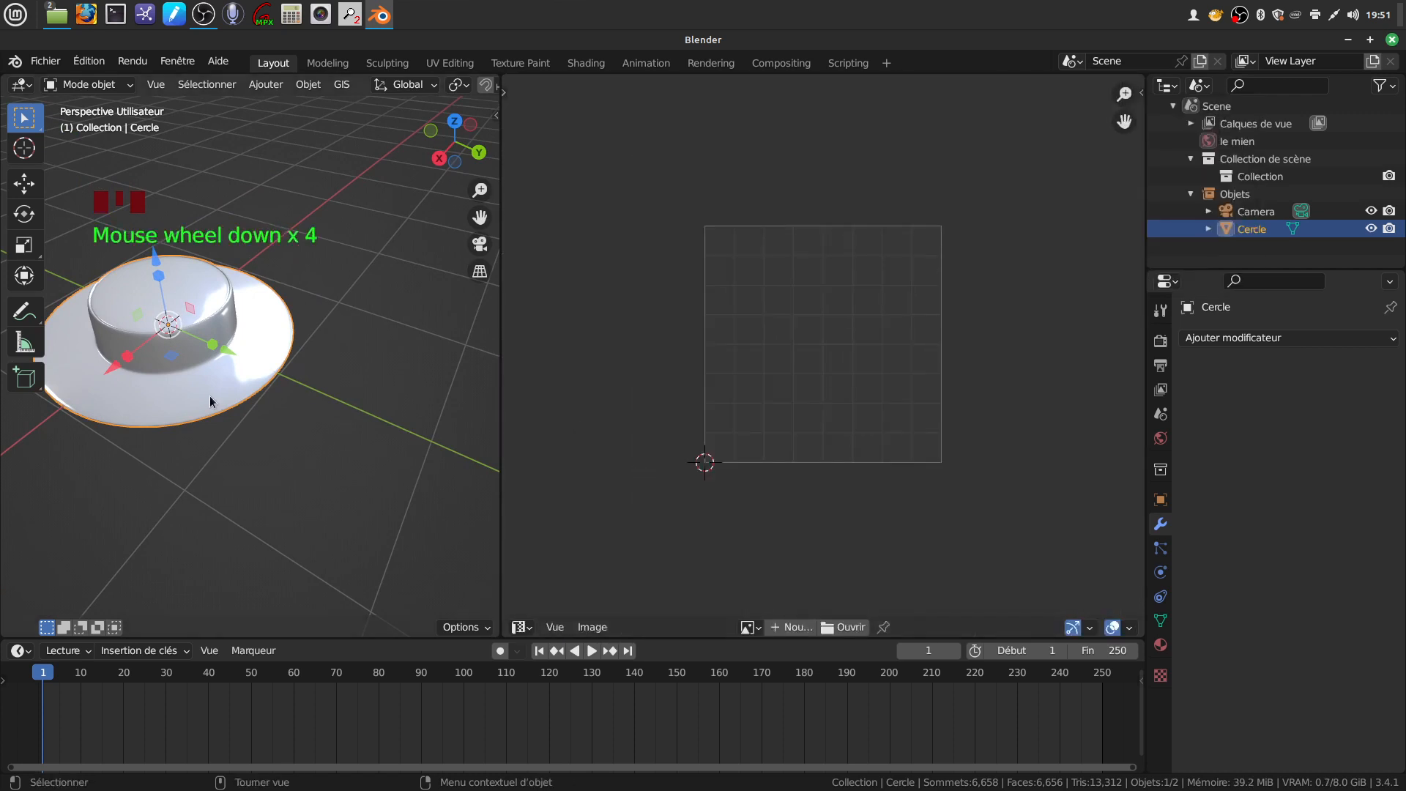
Select the hat's whole mesh in Edit Mode and unwrap it along the marked seams
middle_drag(161, 401, 155, 403)
key(Tab)
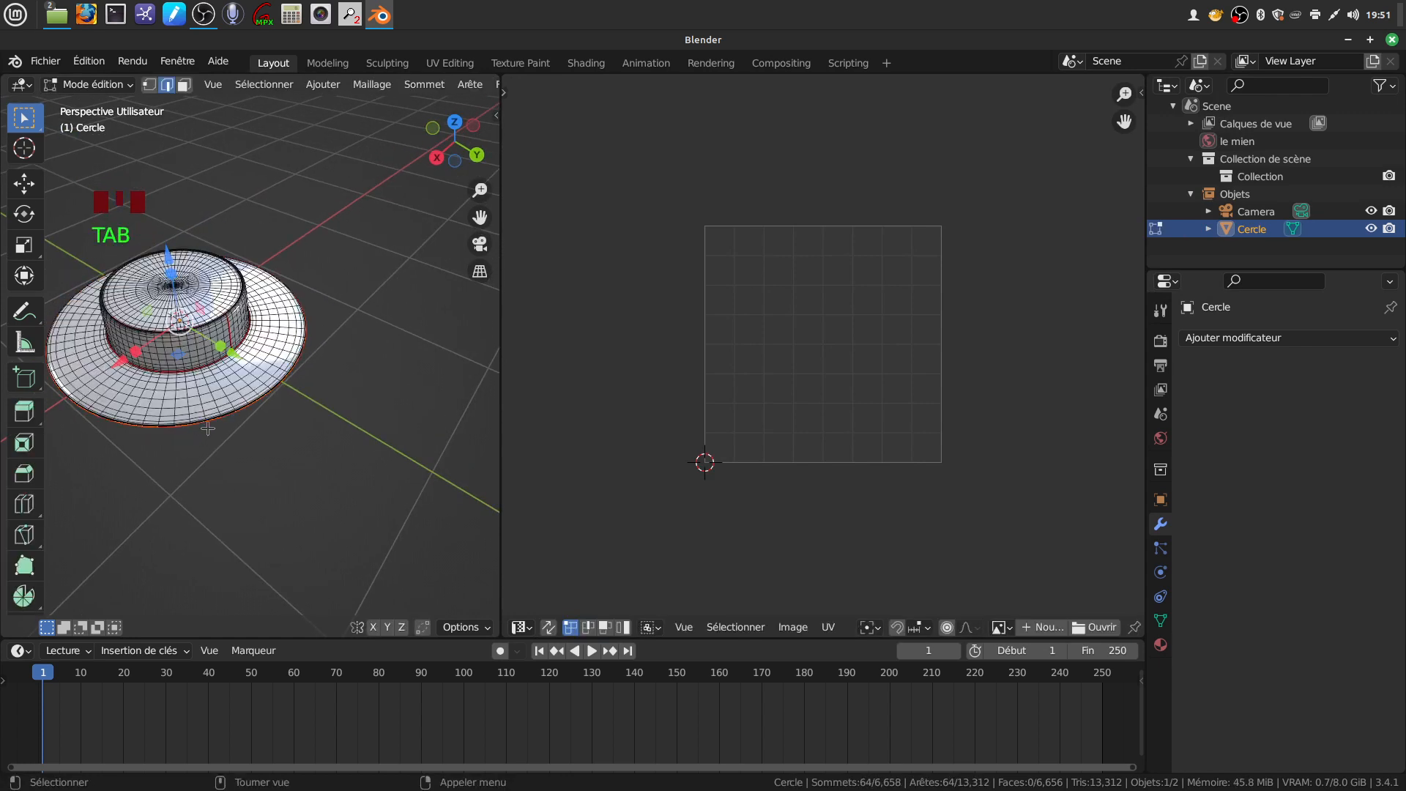
key(a)
key(a)
key(a)
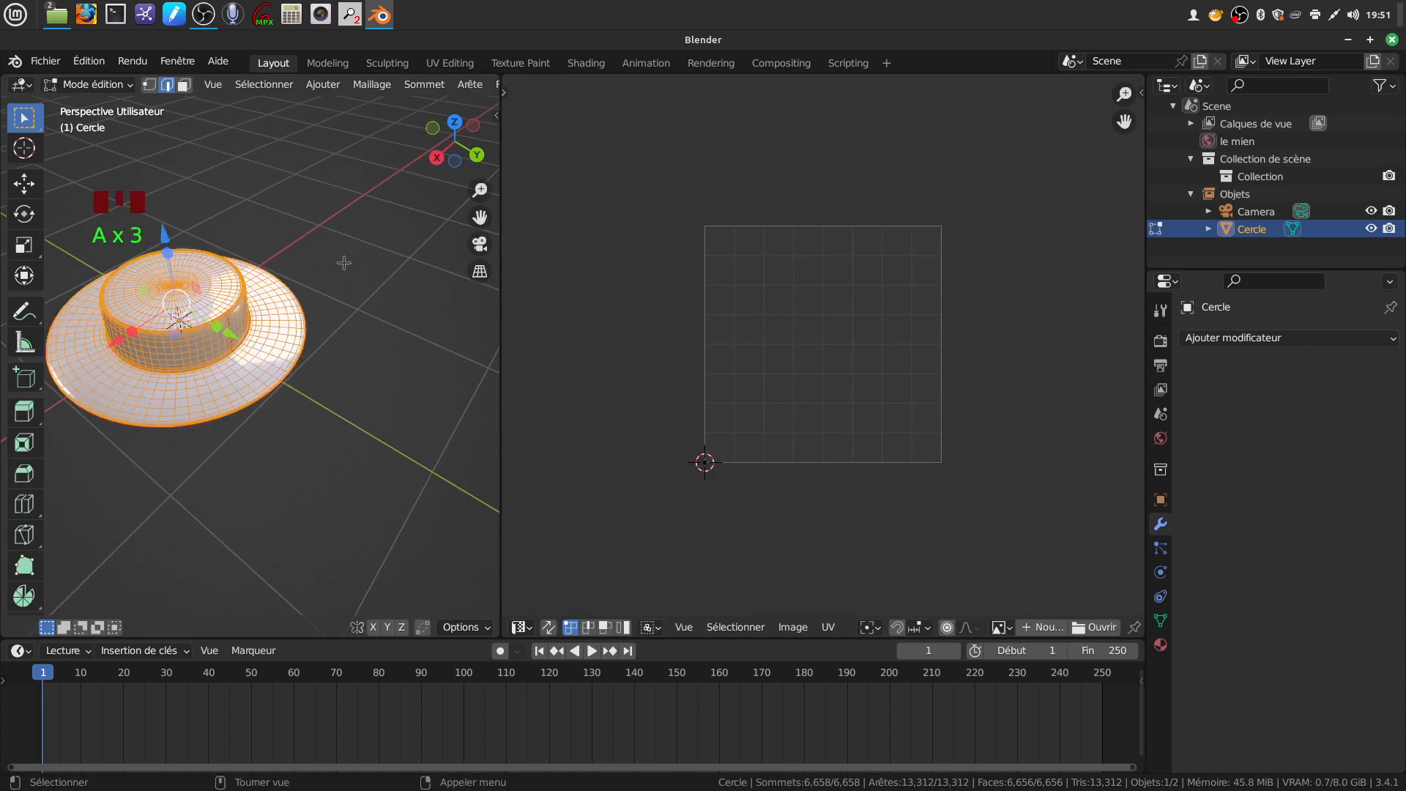
key(u)
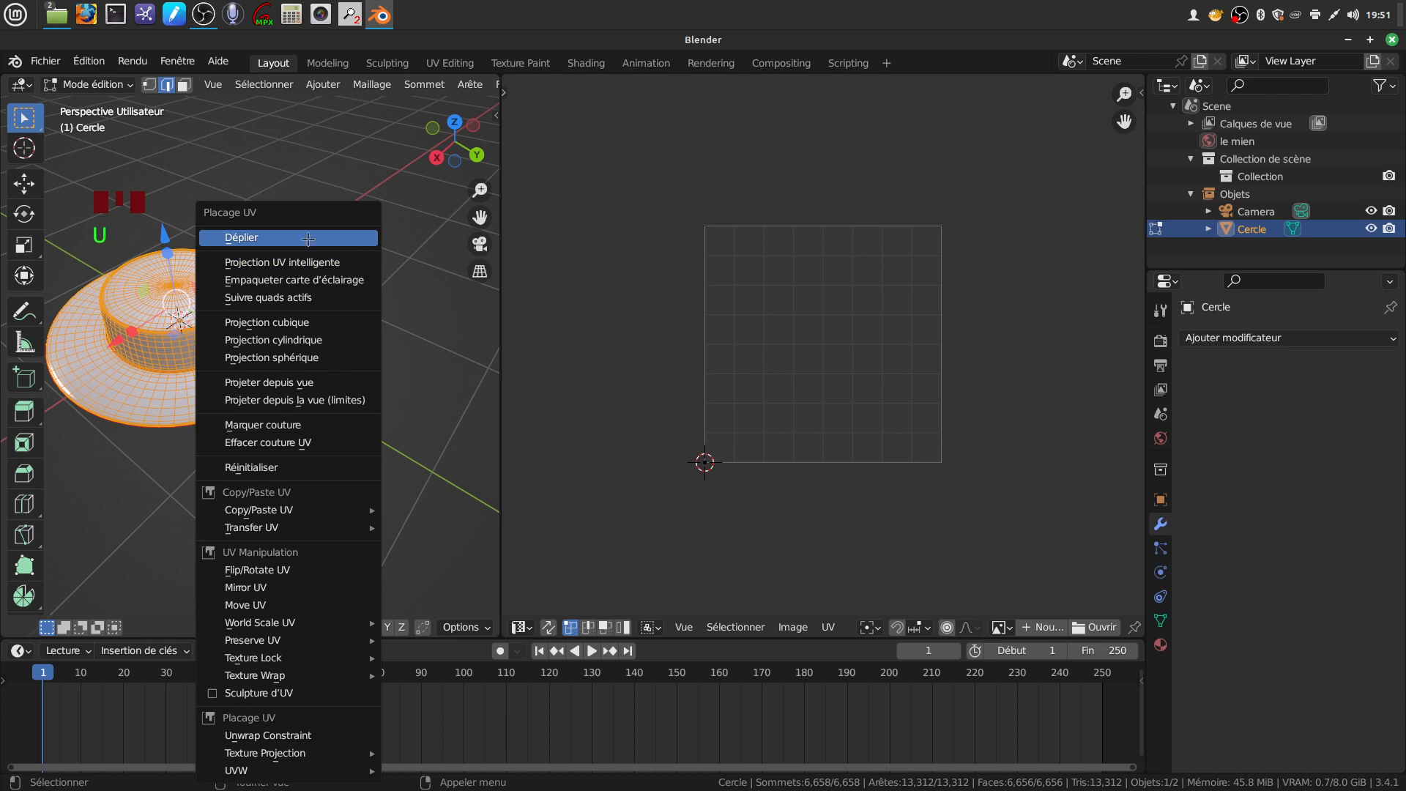
click(307, 238)
scroll(873, 517, up, 4)
scroll(872, 487, down, 2)
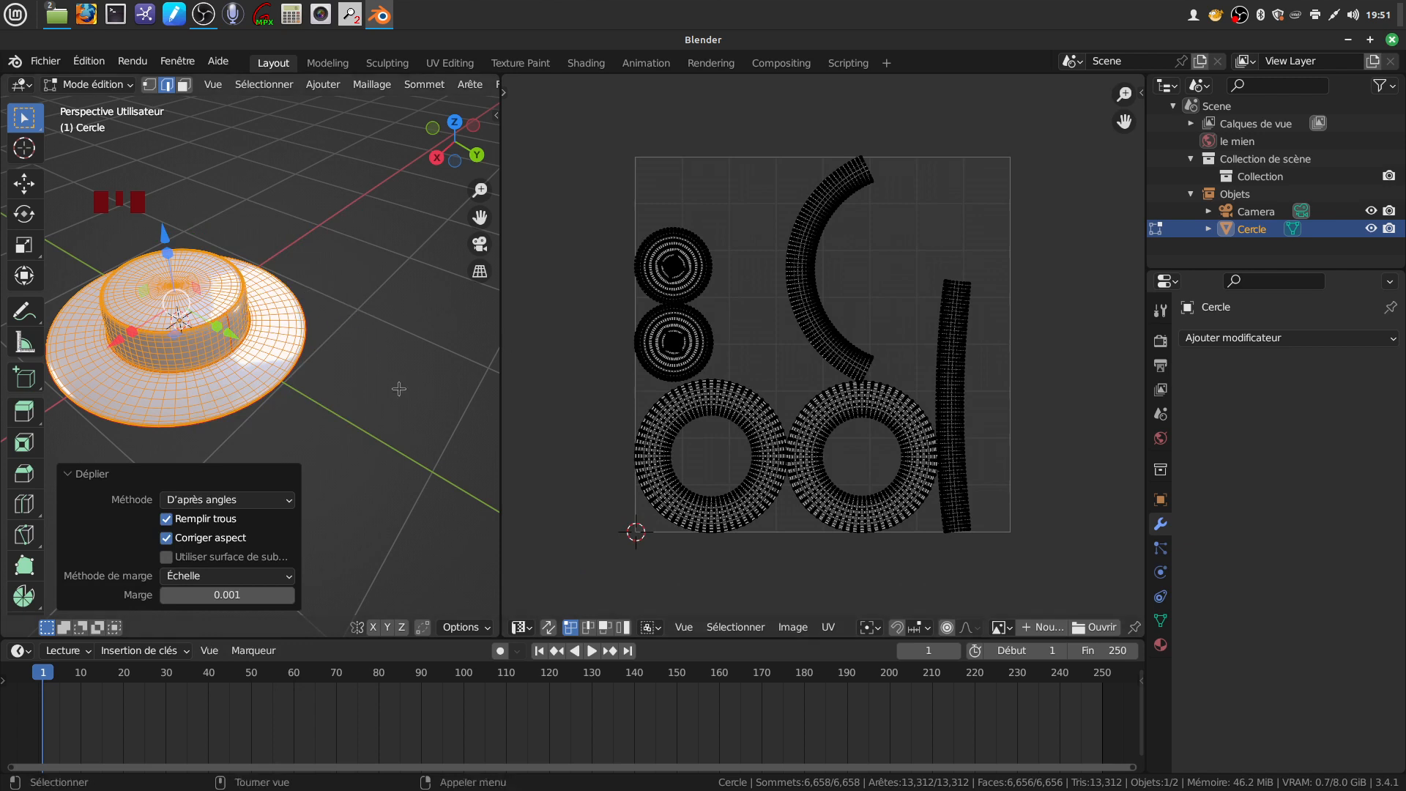
Compare the hat with its unwrapped UV islands and widen the UV Editor area
drag(500, 408, 604, 407)
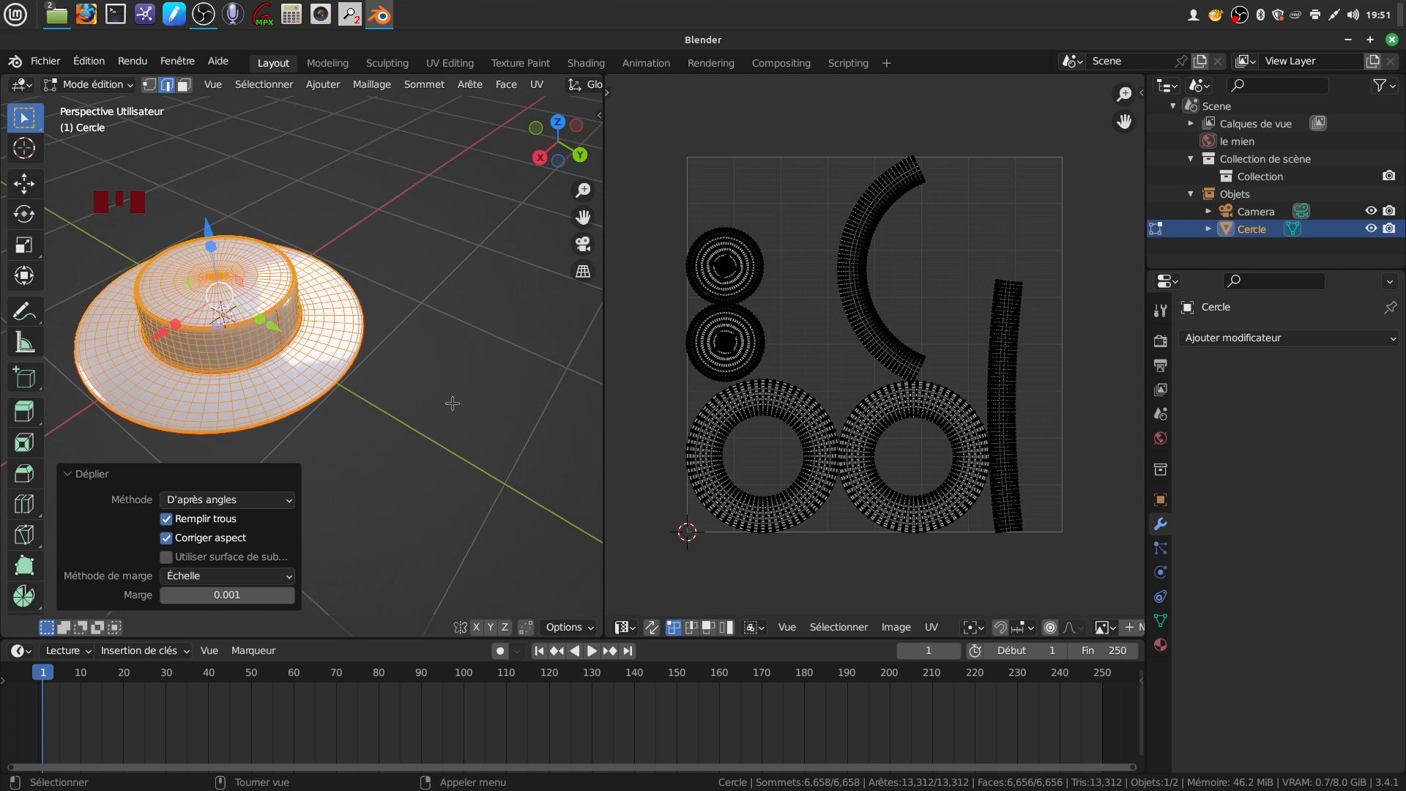
shift+middle_drag(436, 404, 446, 323)
key(Tab)
scroll(447, 377, up, 2)
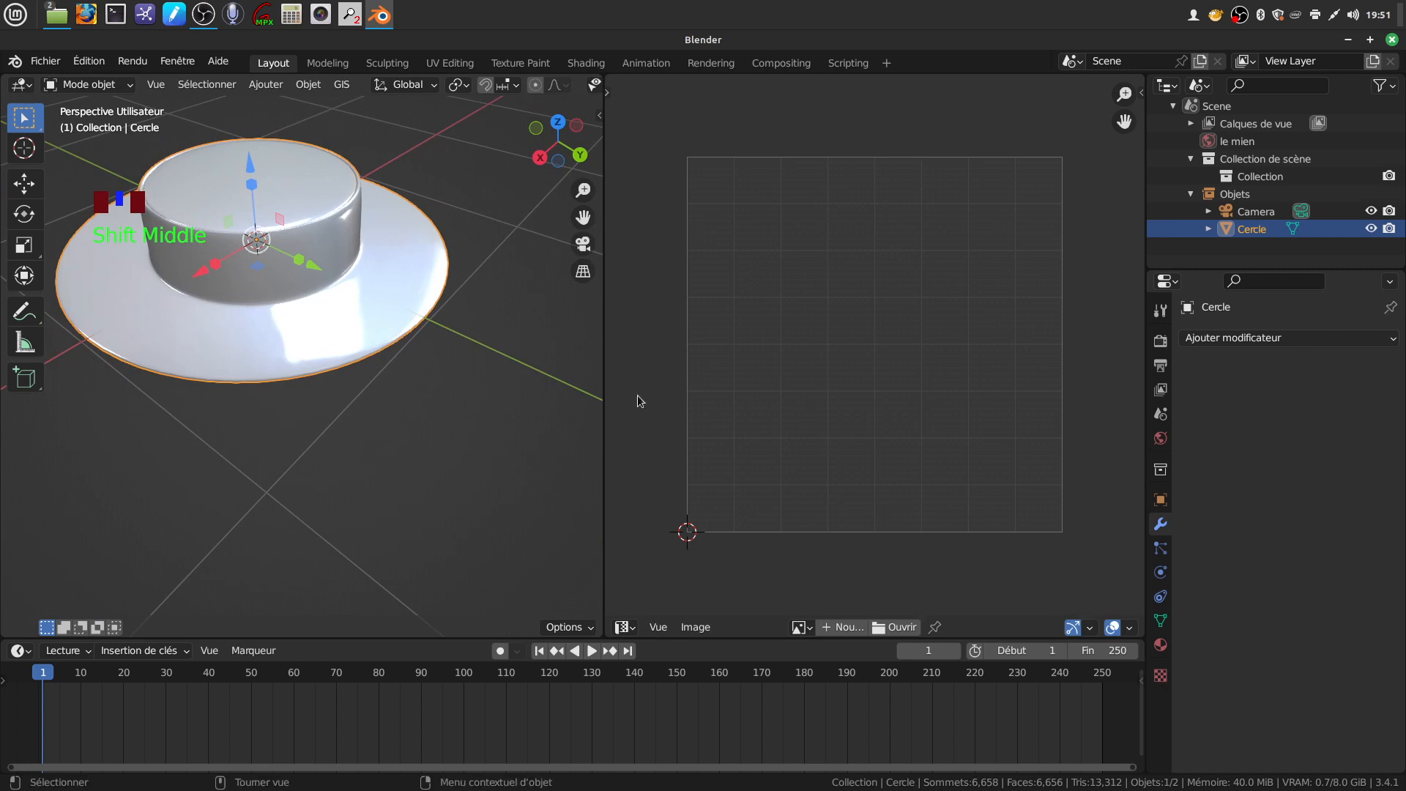
key(Tab)
scroll(755, 429, down, 1)
shift+middle_drag(759, 428, 733, 411)
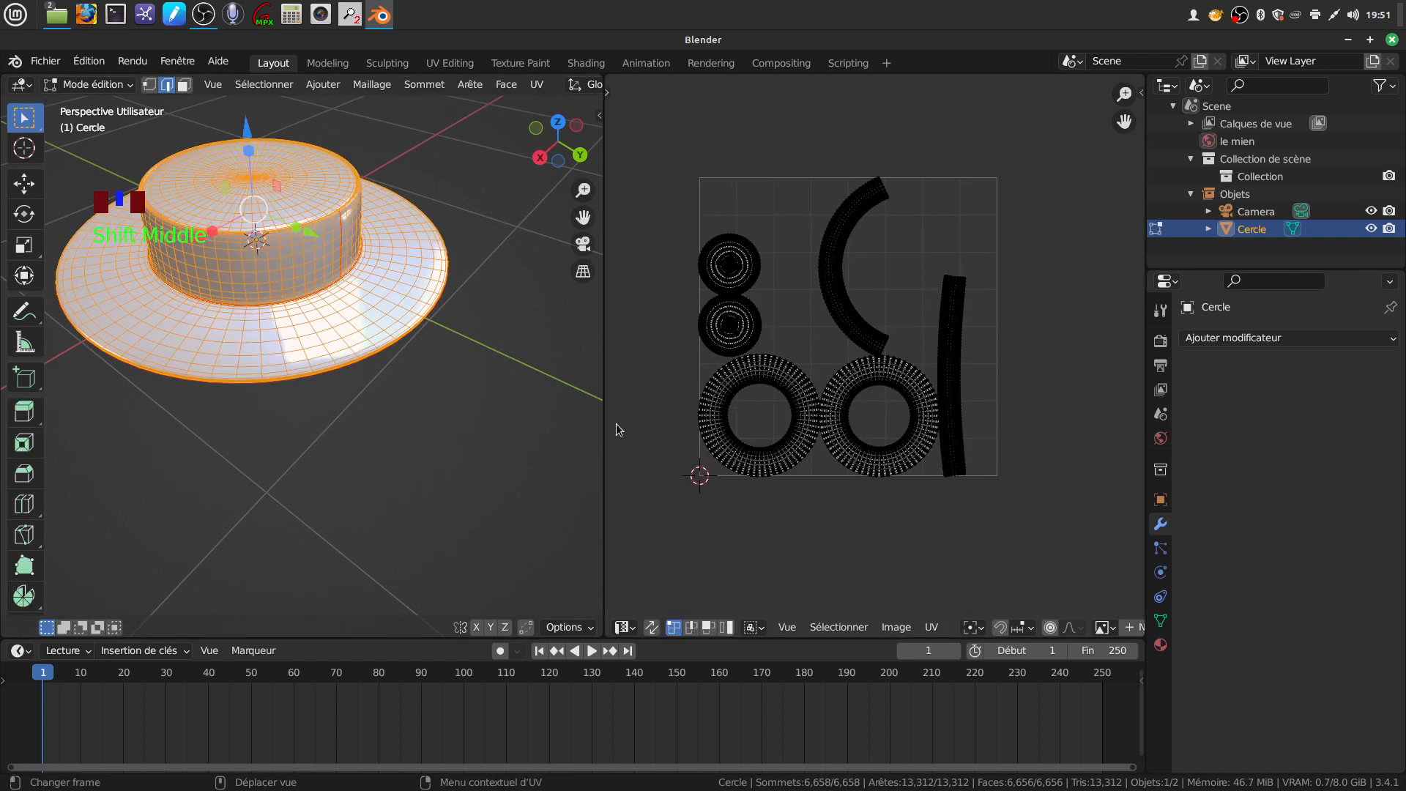
drag(602, 417, 496, 416)
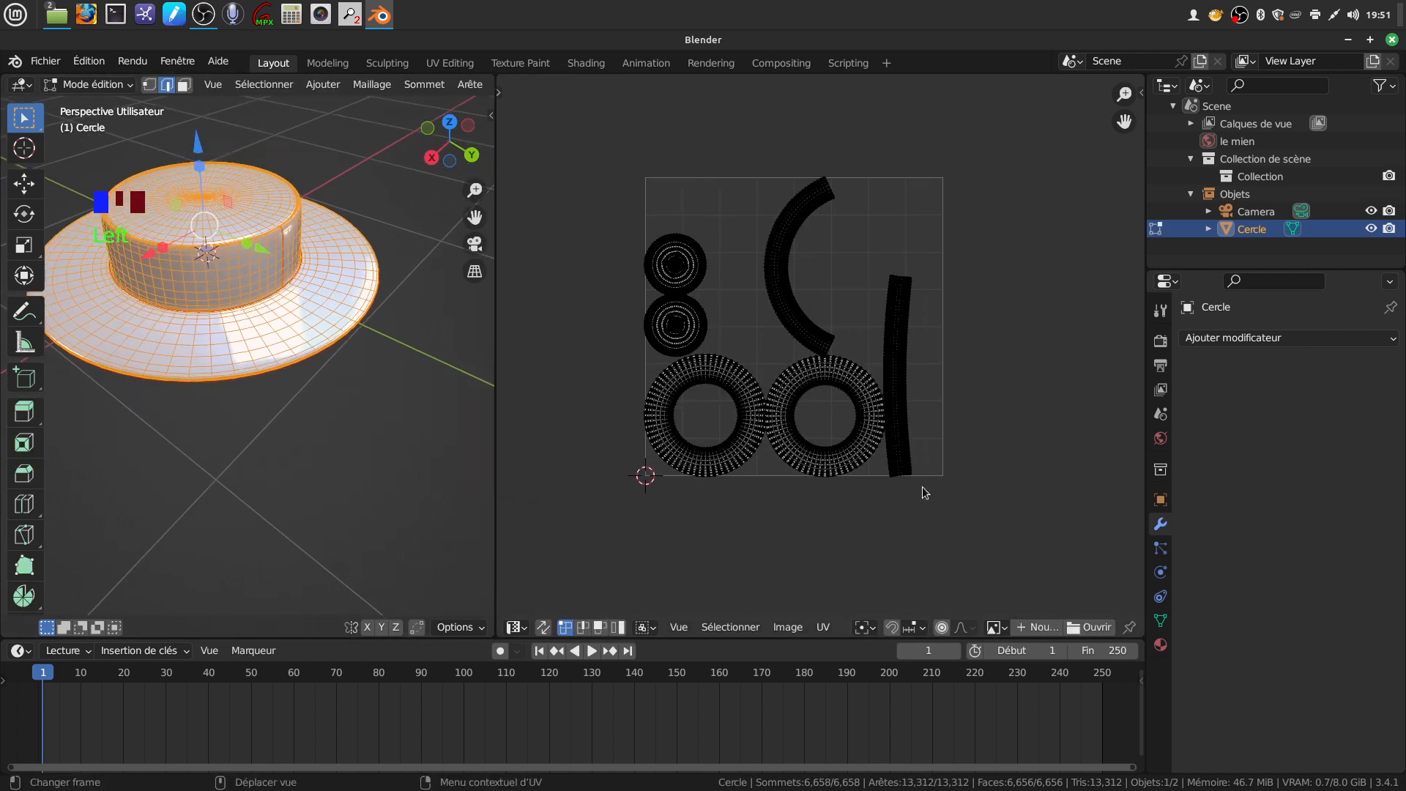
Create a new 1024 × 1024 px image named Sans nom of generated type Grille couleur in the UV Editor
scroll(921, 487, up, 2)
scroll(922, 480, down, 1)
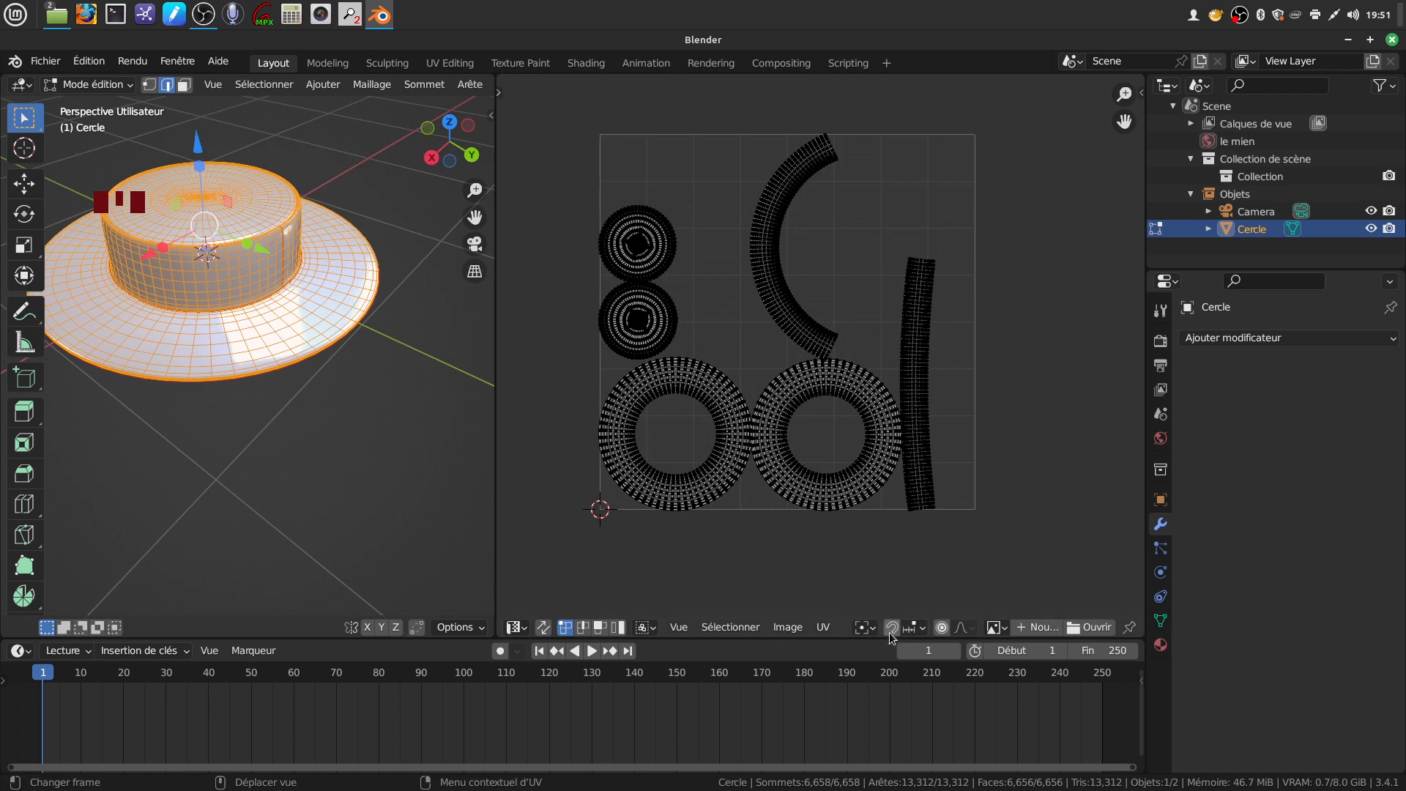
scroll(1028, 634, down, 4)
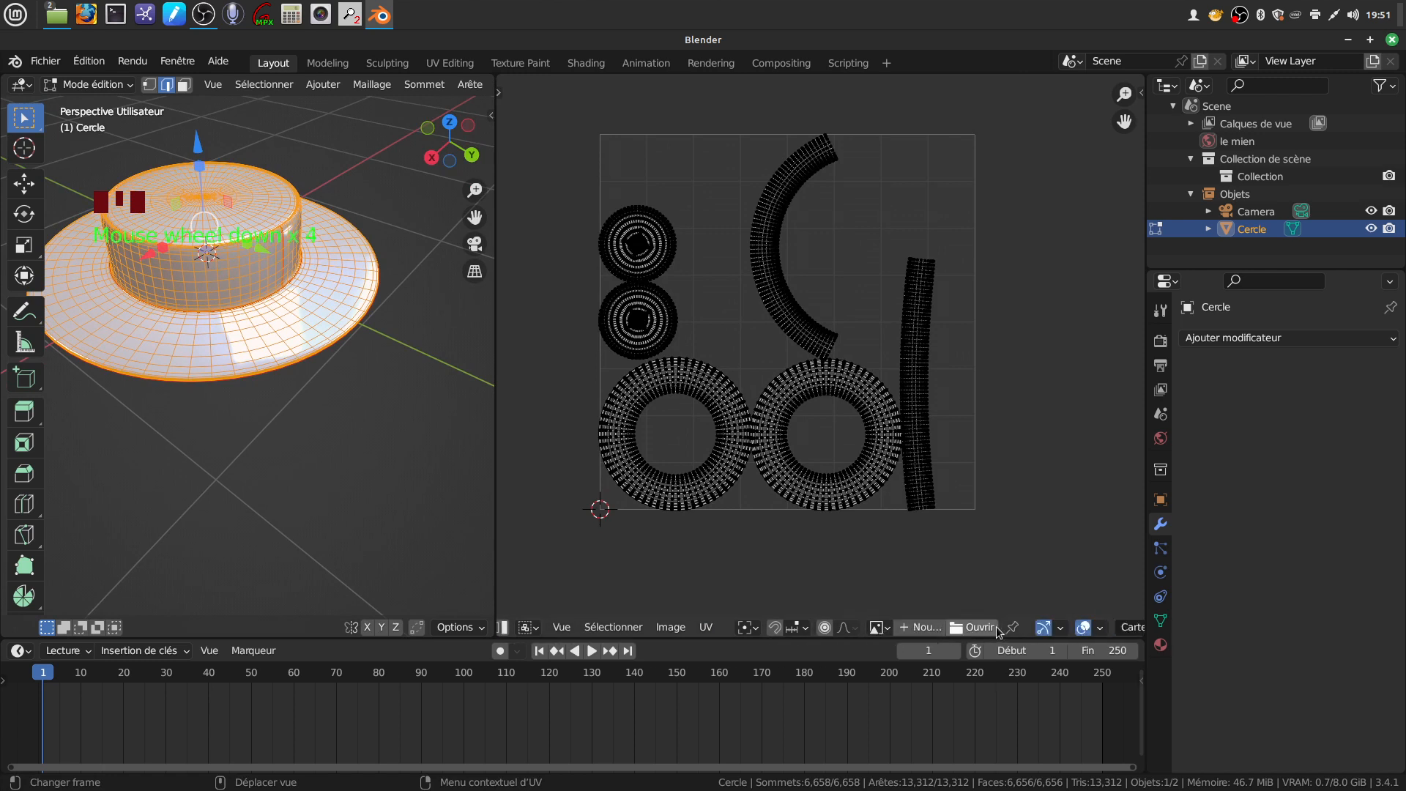
click(943, 628)
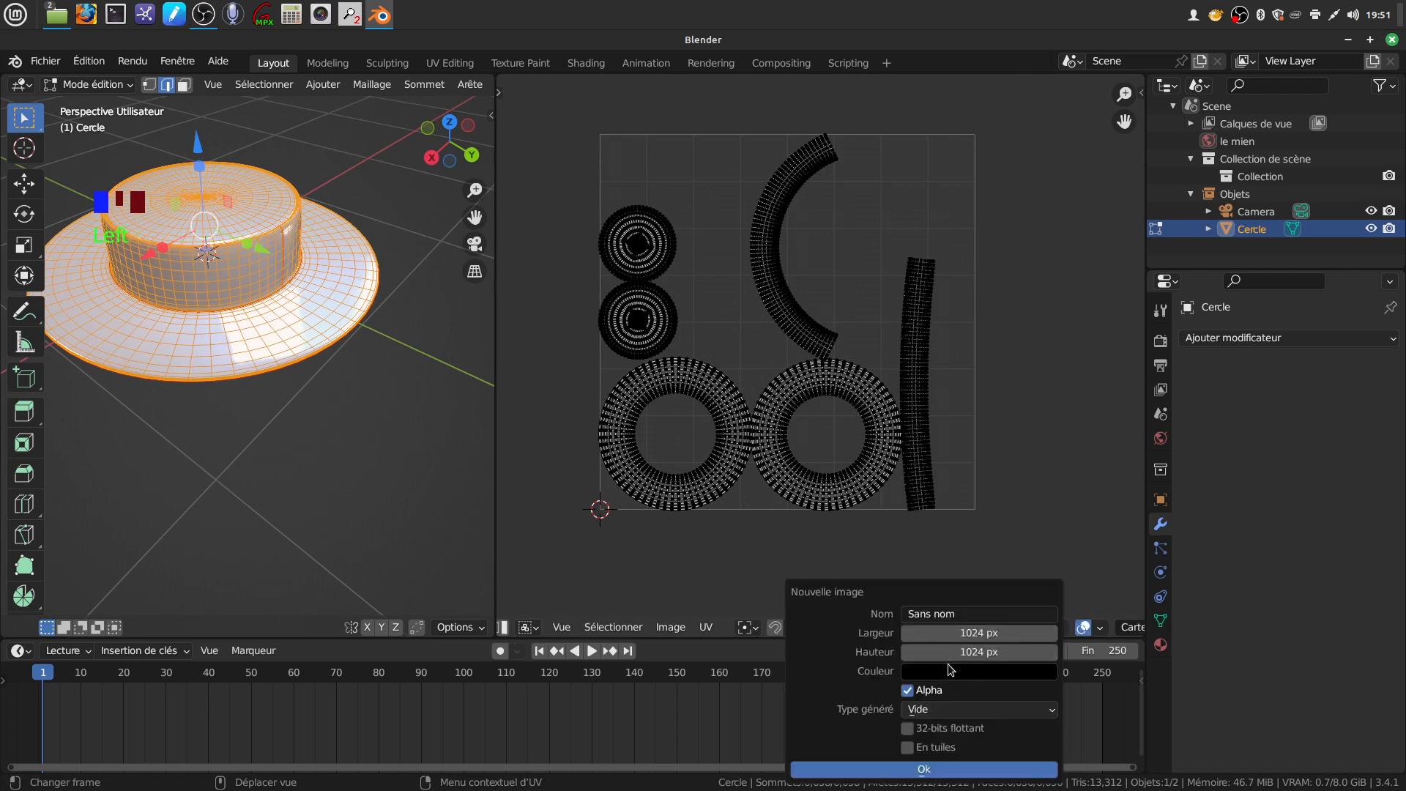
click(1053, 710)
click(990, 652)
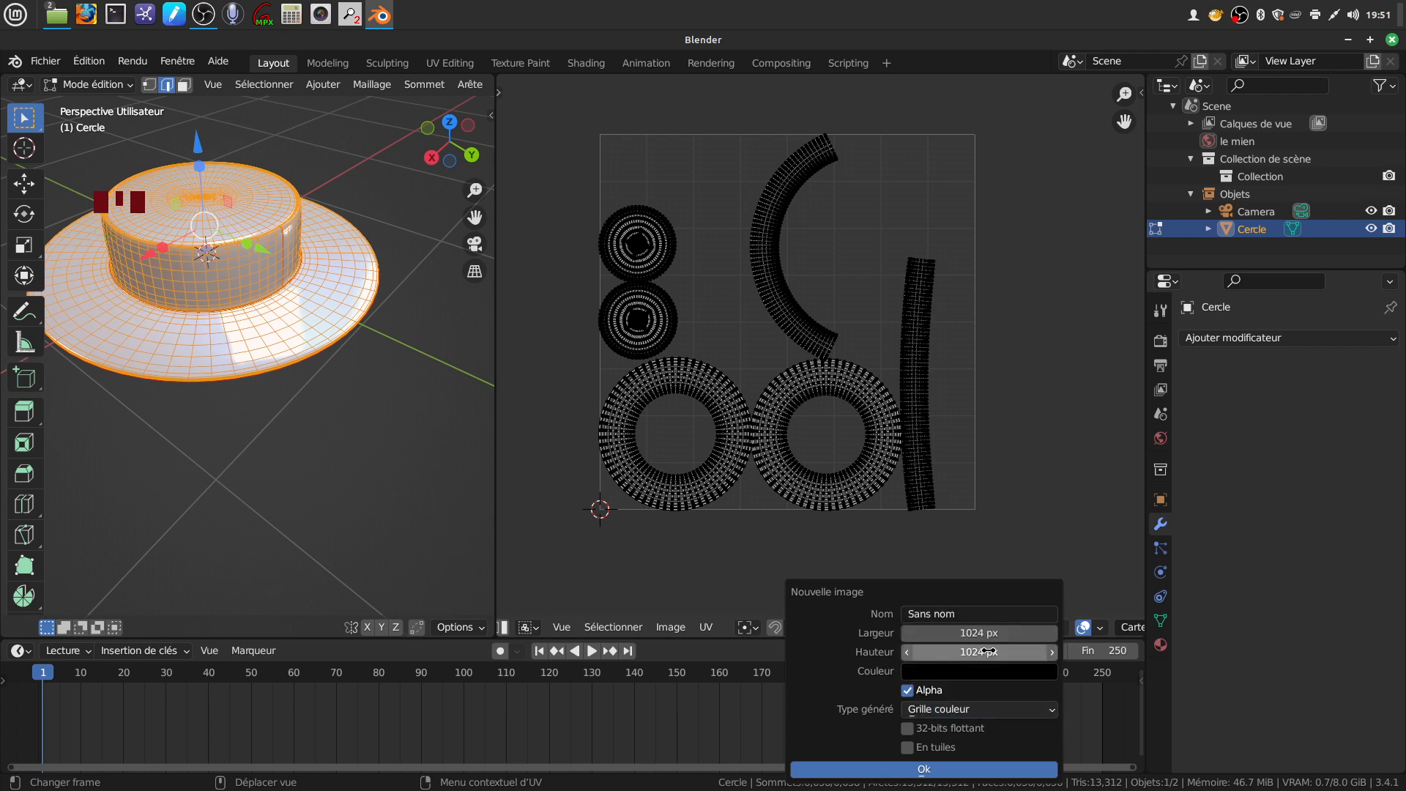
click(945, 769)
scroll(921, 396, down, 3)
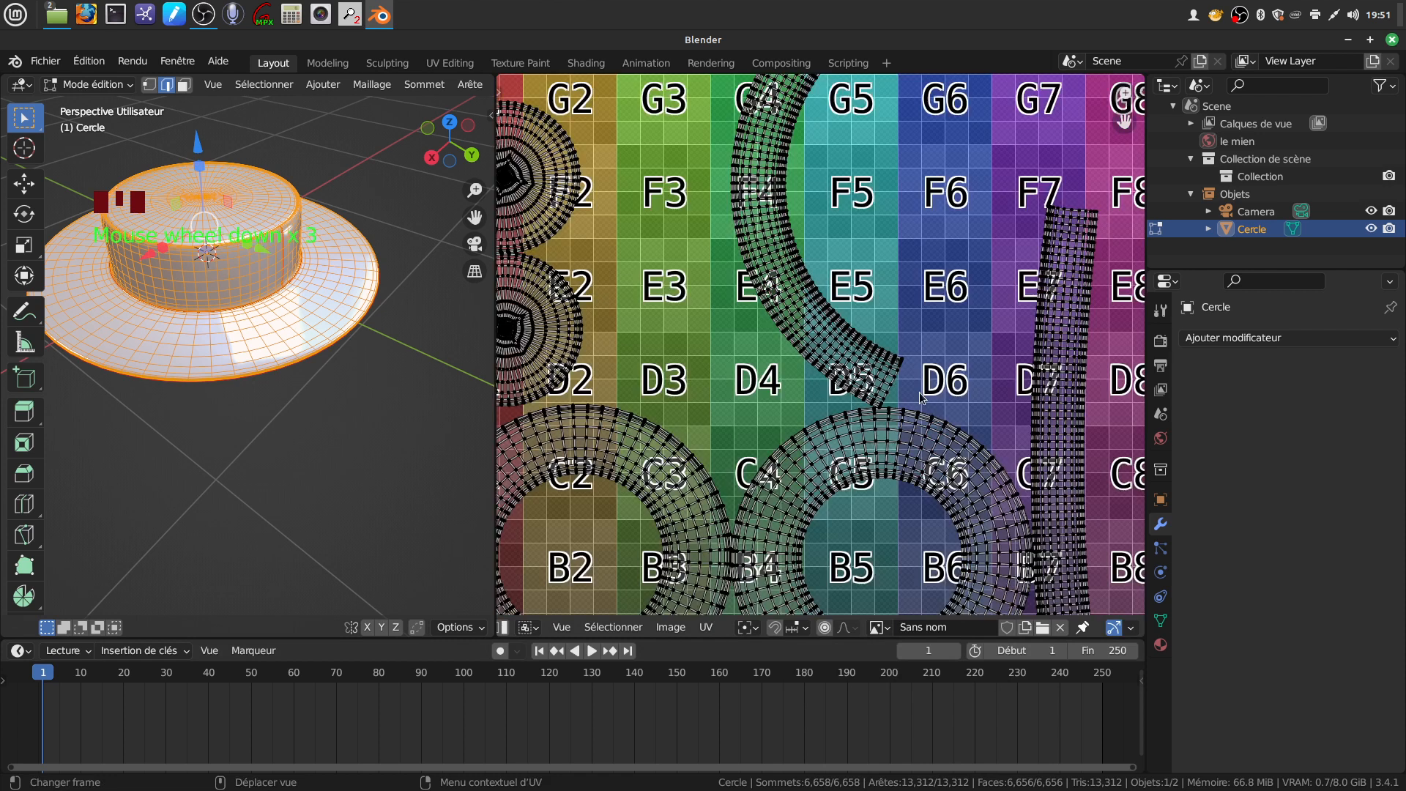
scroll(922, 366, up, 4)
scroll(922, 345, down, 1)
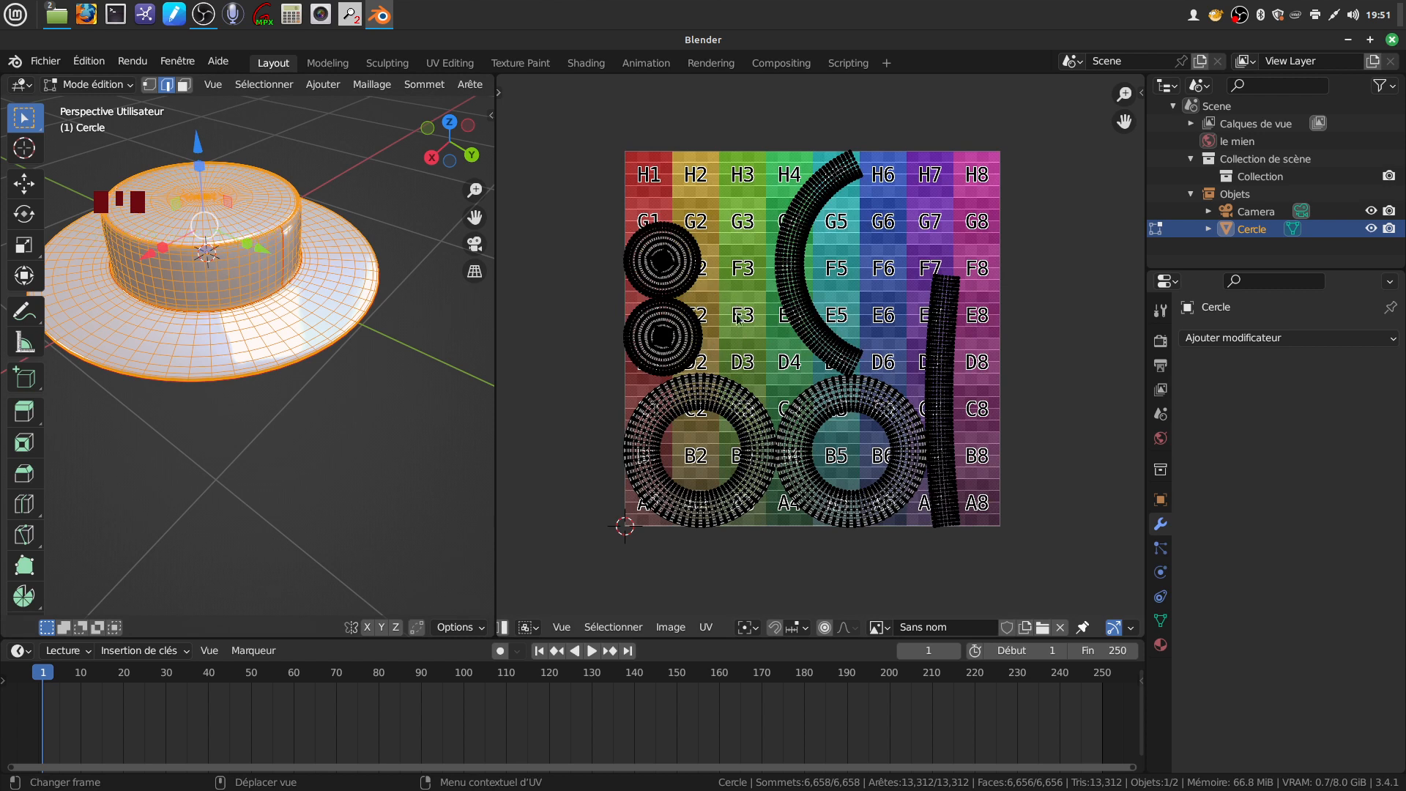
scroll(739, 323, down, 2)
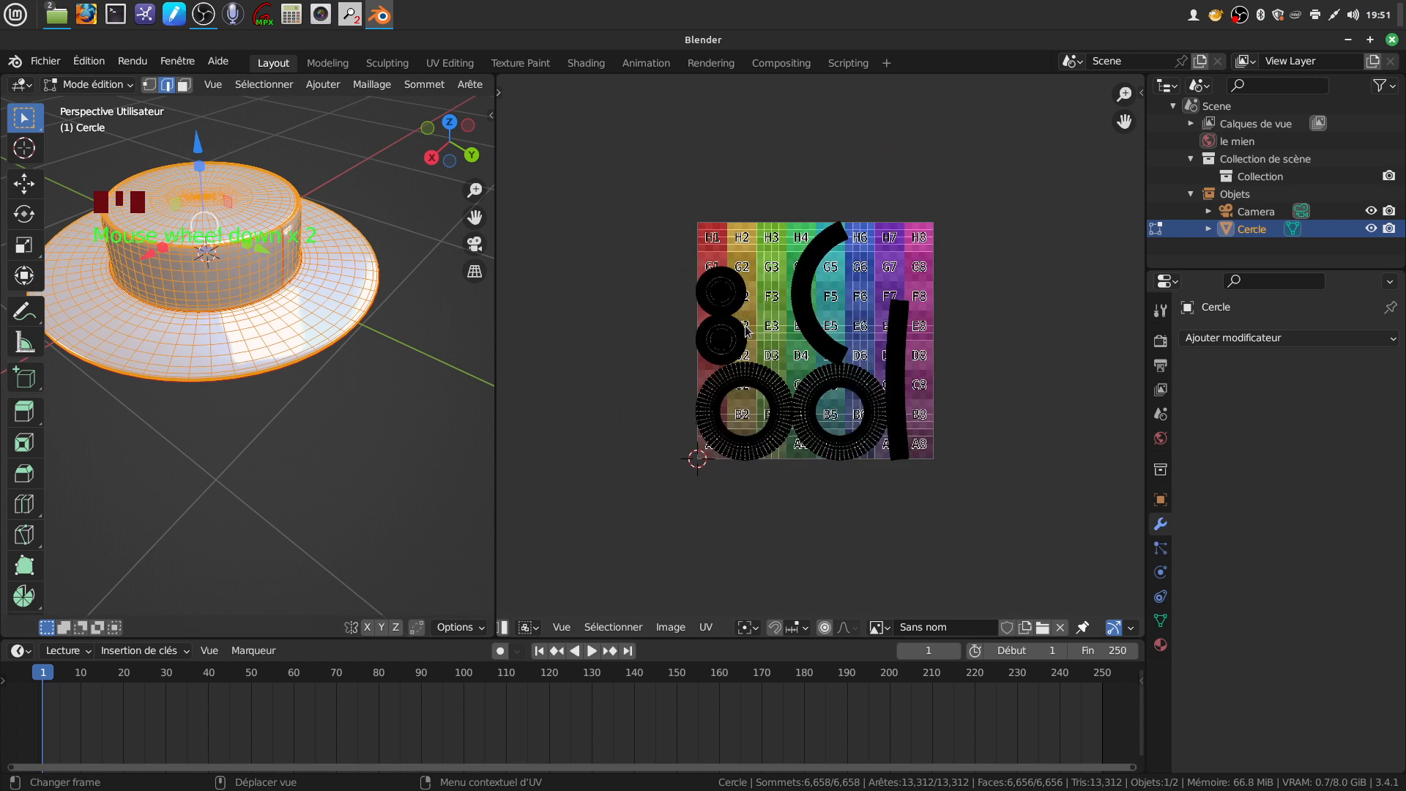
Select all the hat's UV islands and scale them up together beyond the edges of the image
click(819, 257)
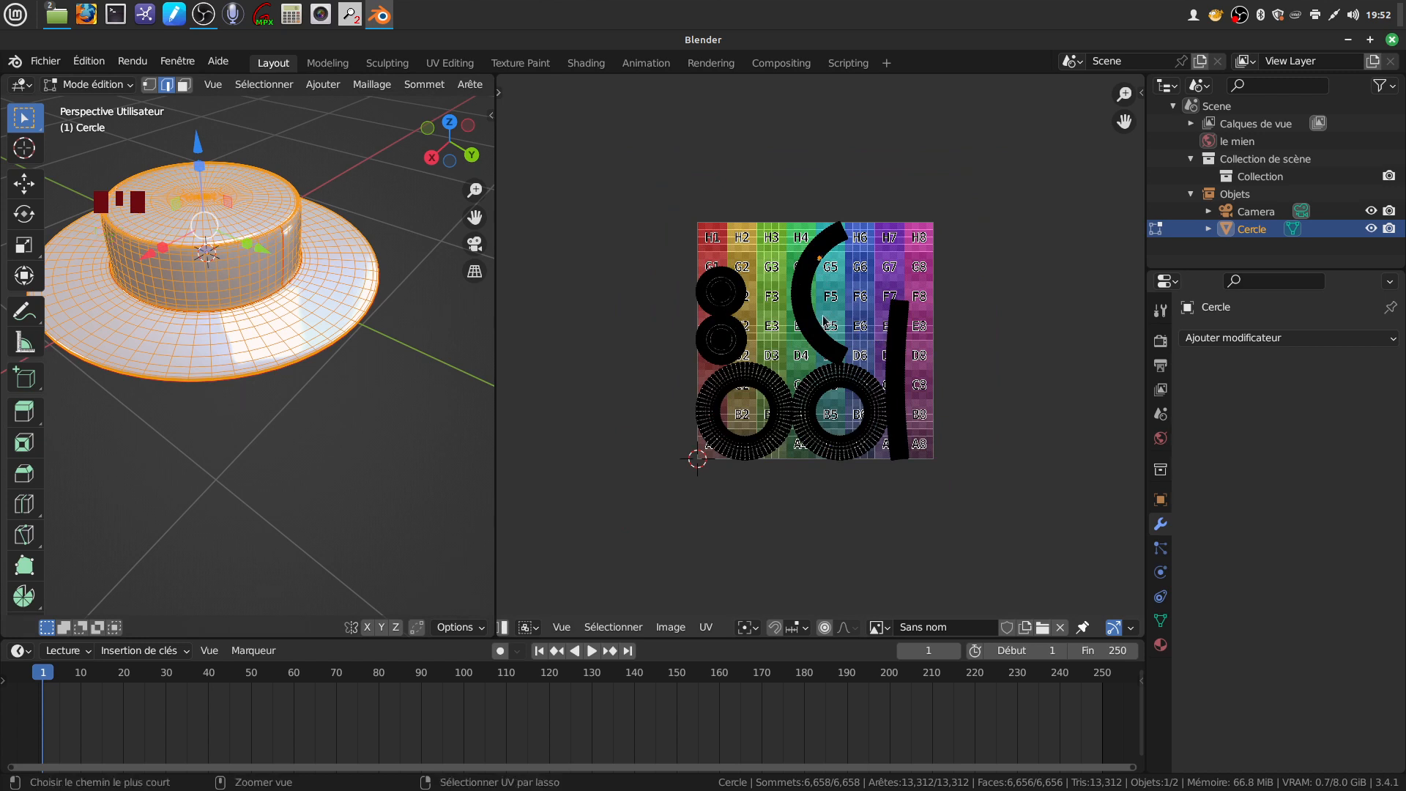
key(ctrl+l)
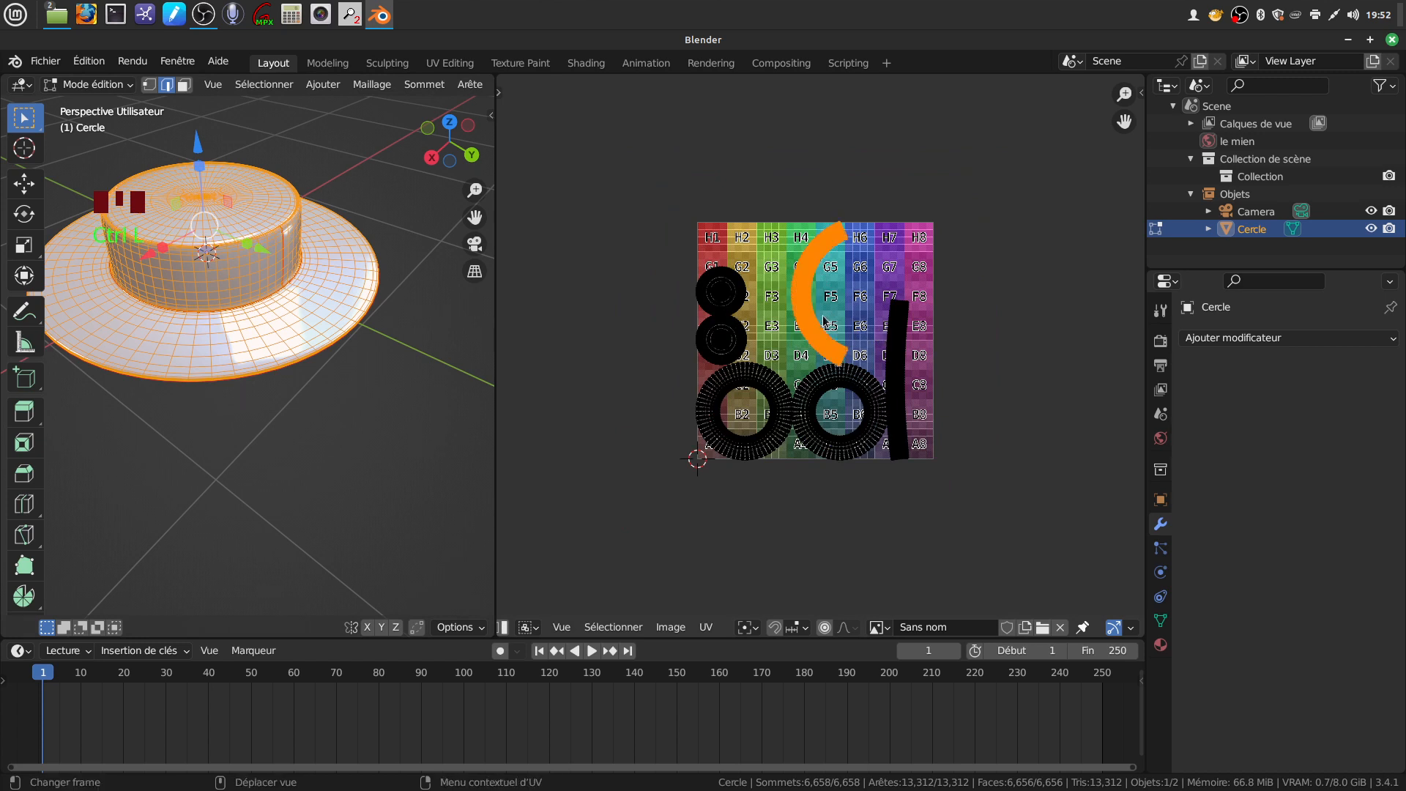
right_click(824, 321)
drag(656, 173, 1003, 515)
key(s)
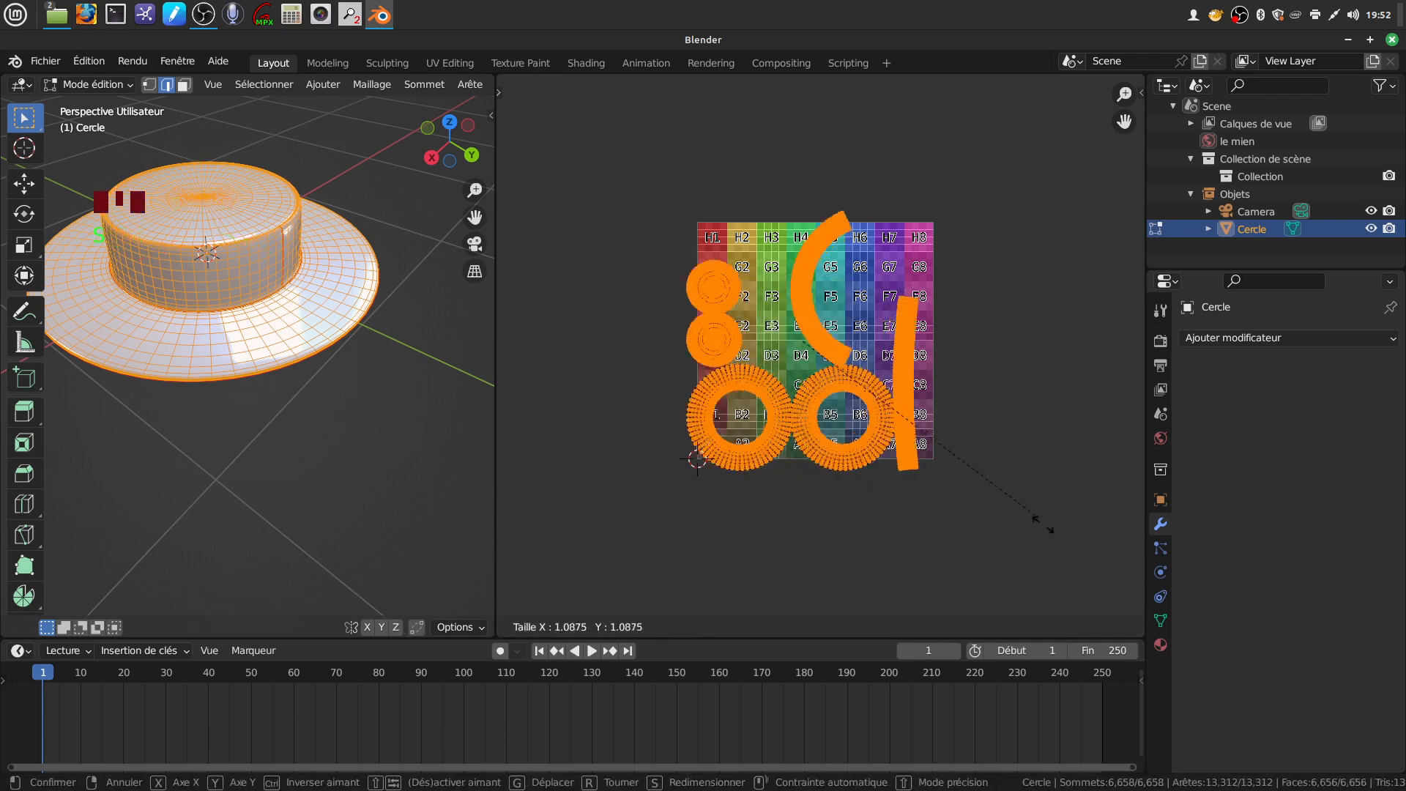
click(581, 104)
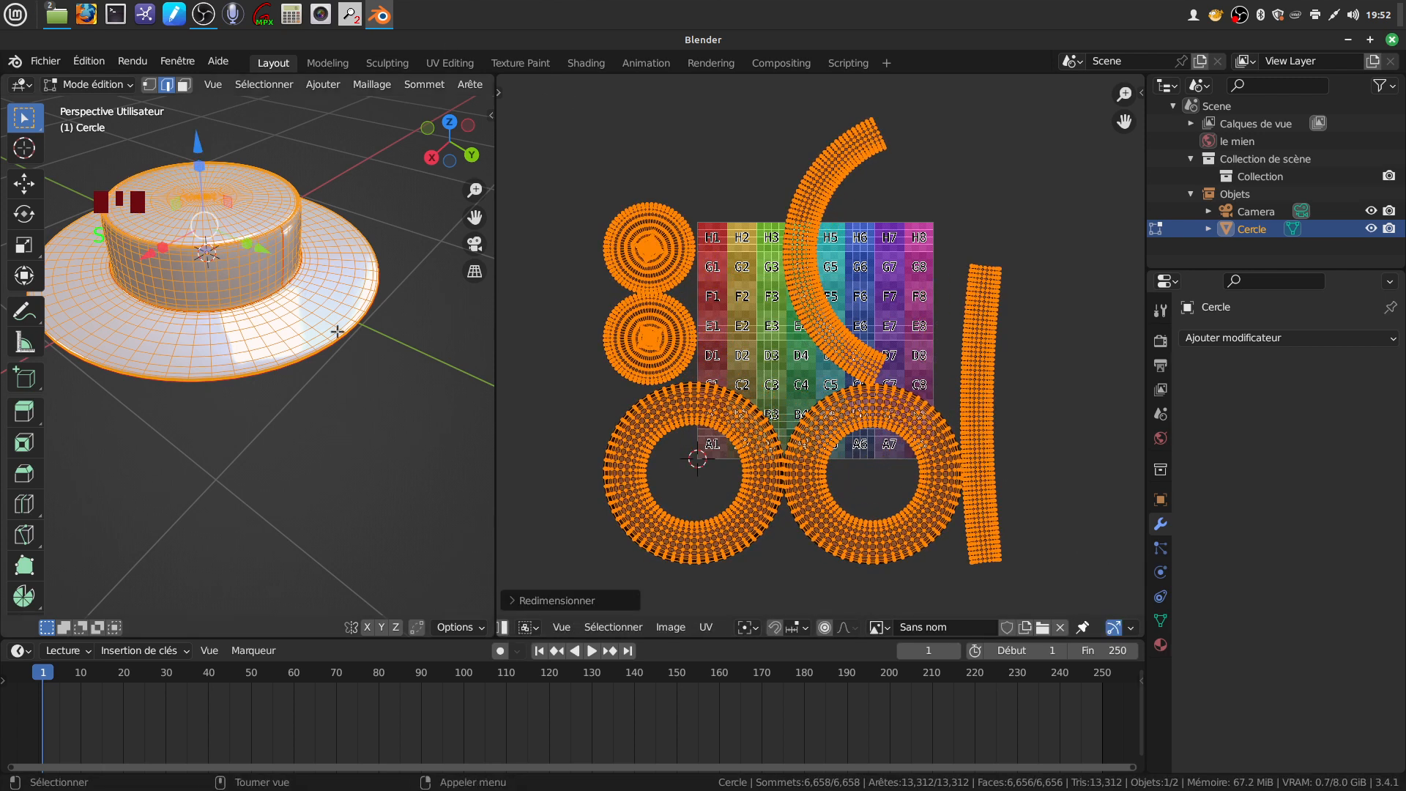
Return to Object Mode, set the 3D viewport to Rendered shading and adjust the widths of the two areas
key(Tab)
middle_click(335, 308)
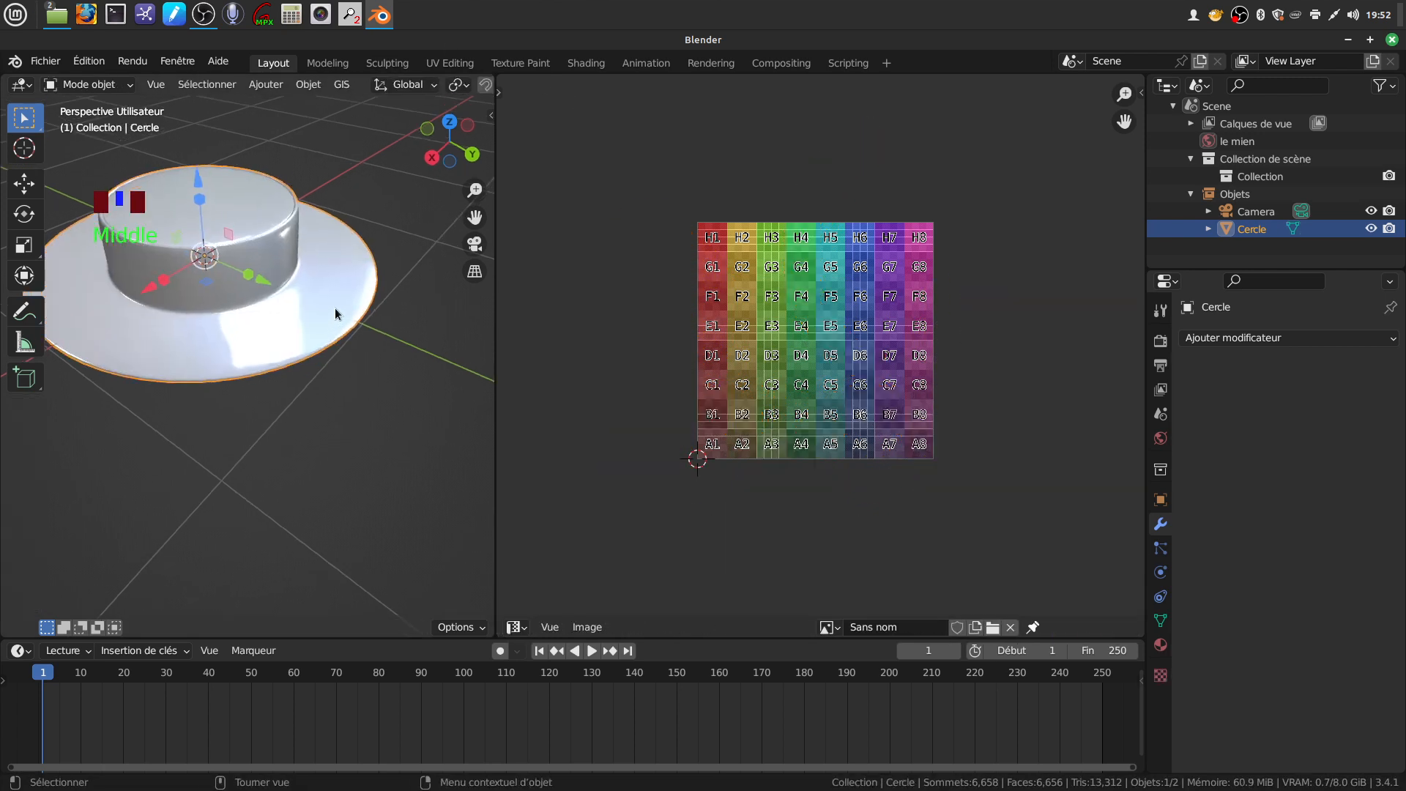
click(494, 216)
drag(493, 207, 692, 207)
scroll(639, 97, down, 6)
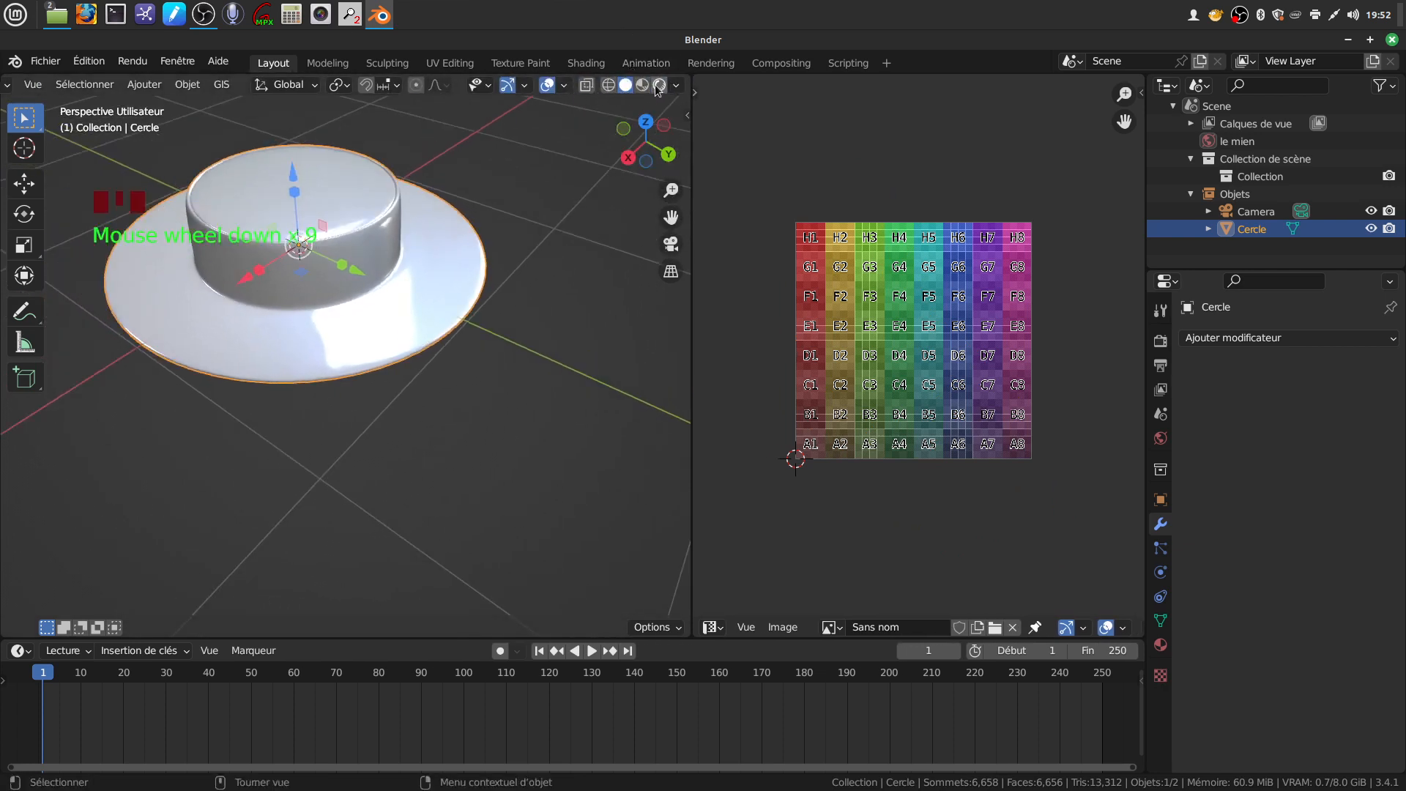
click(659, 86)
scroll(503, 287, up, 3)
scroll(502, 284, down, 3)
key(Tab)
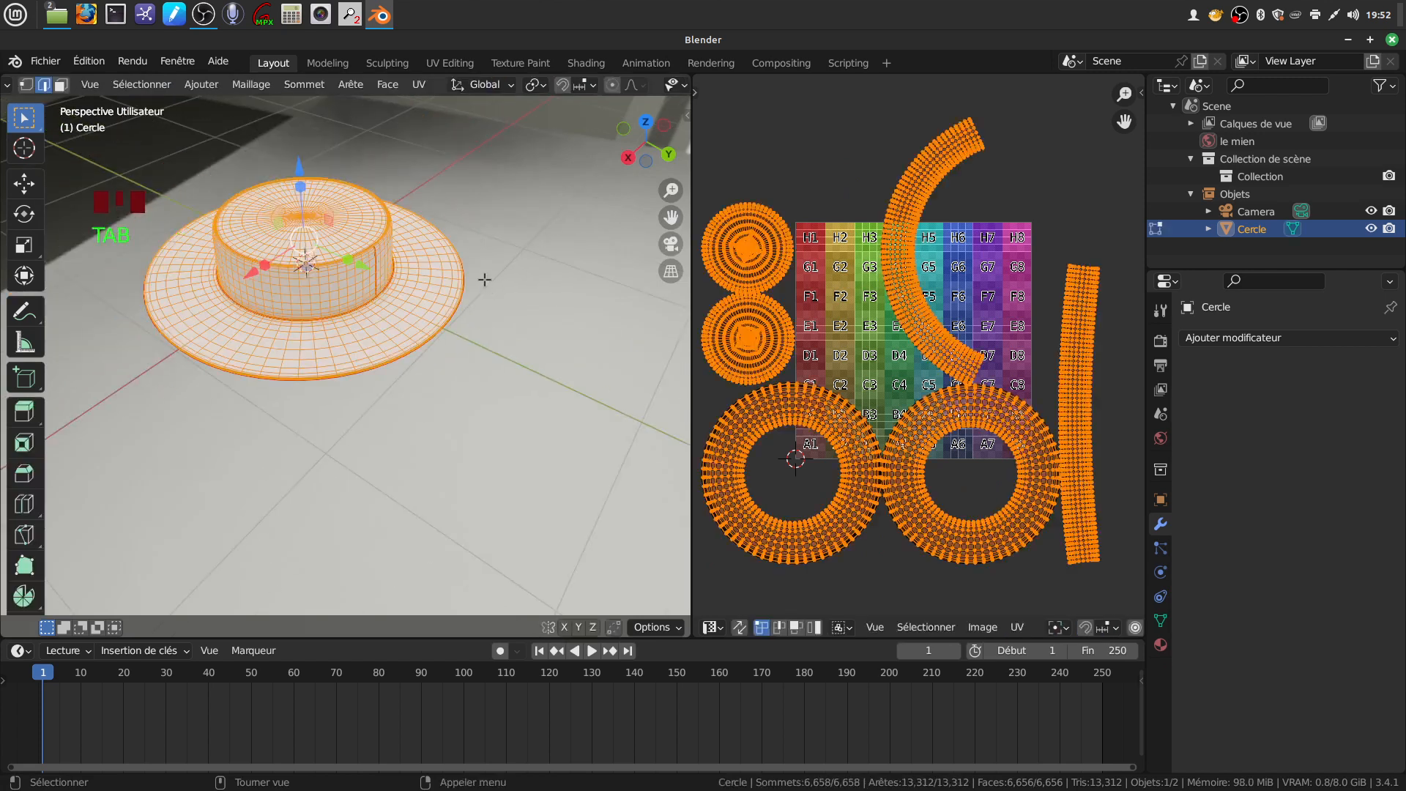
key(Tab)
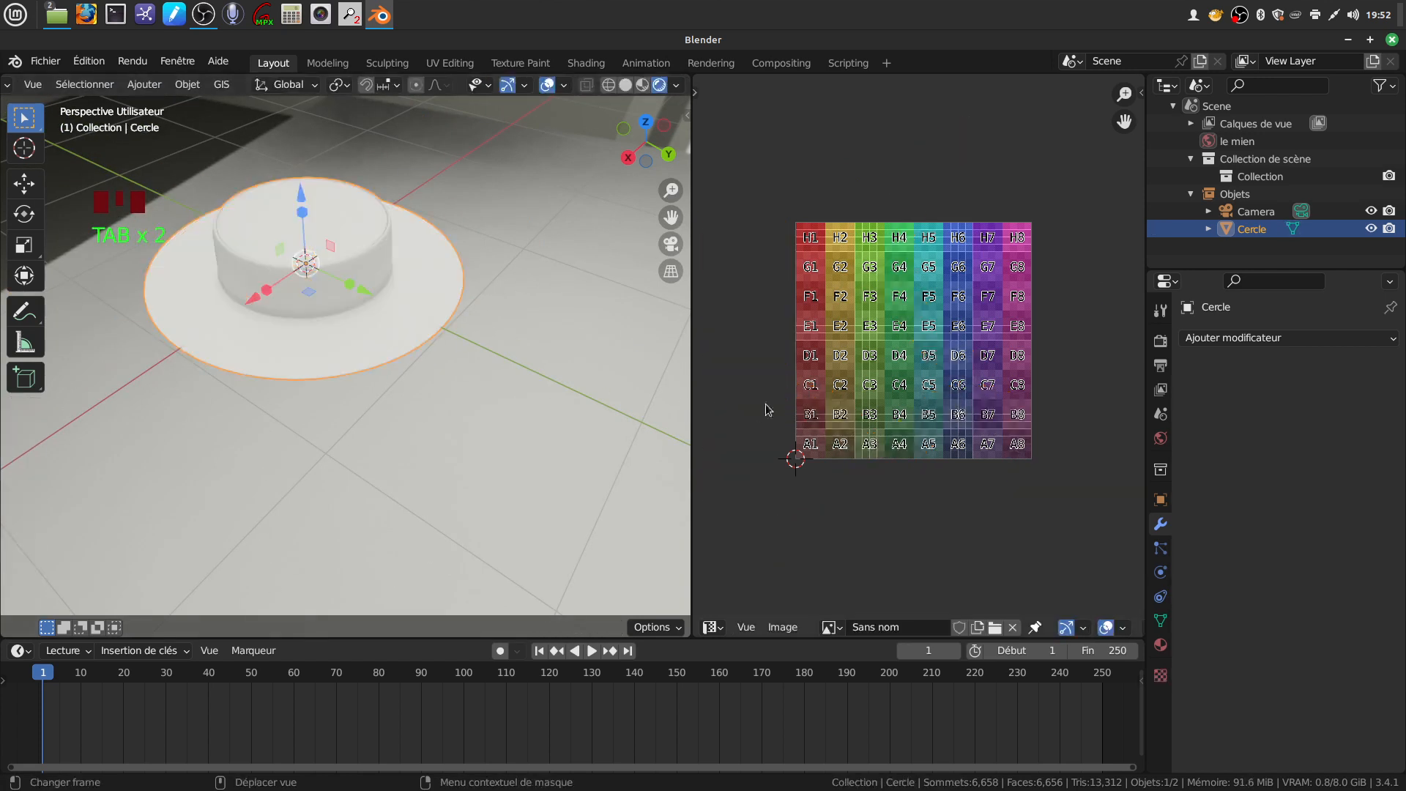
drag(692, 551, 580, 538)
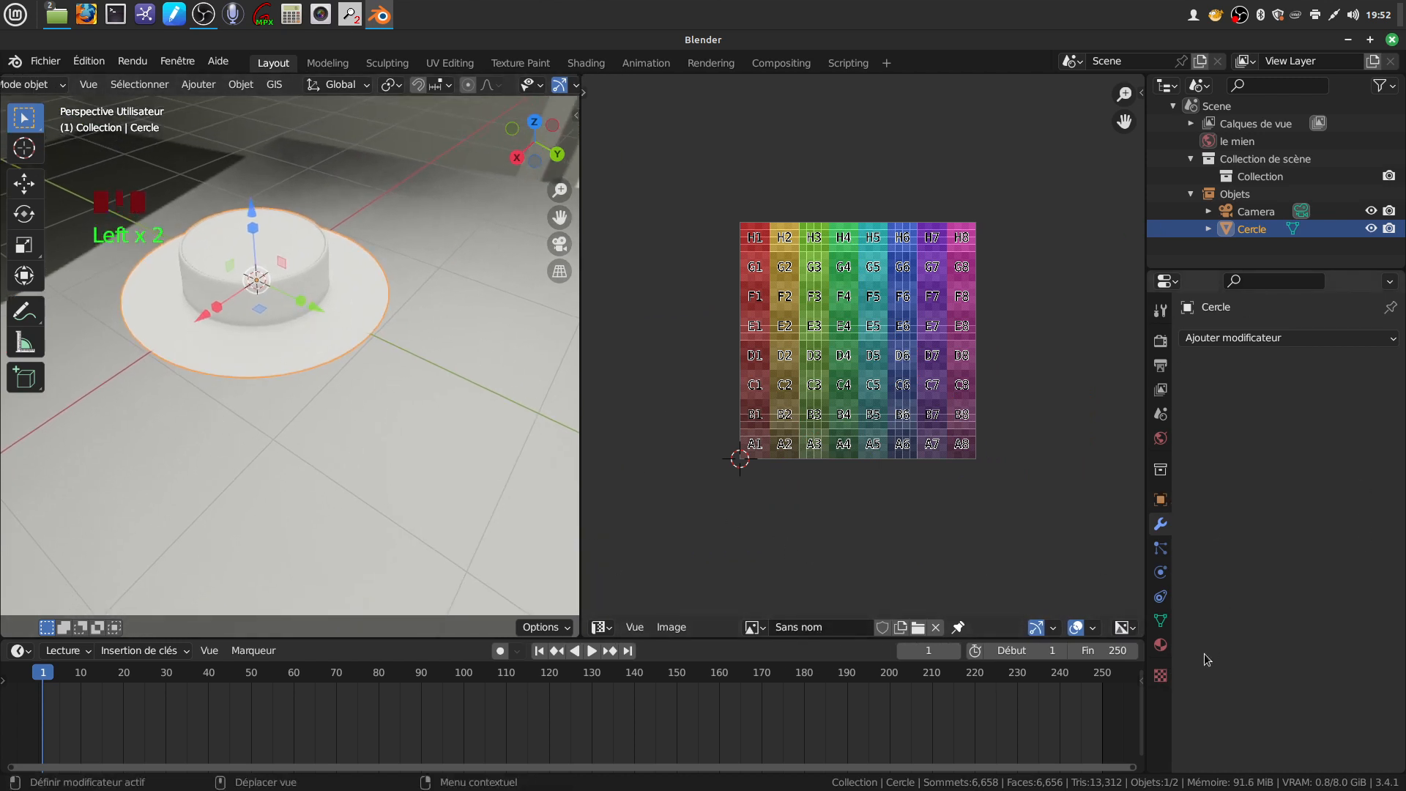
Add a new material to the hat and link an Image Texture to its base colour
click(1161, 646)
click(1272, 413)
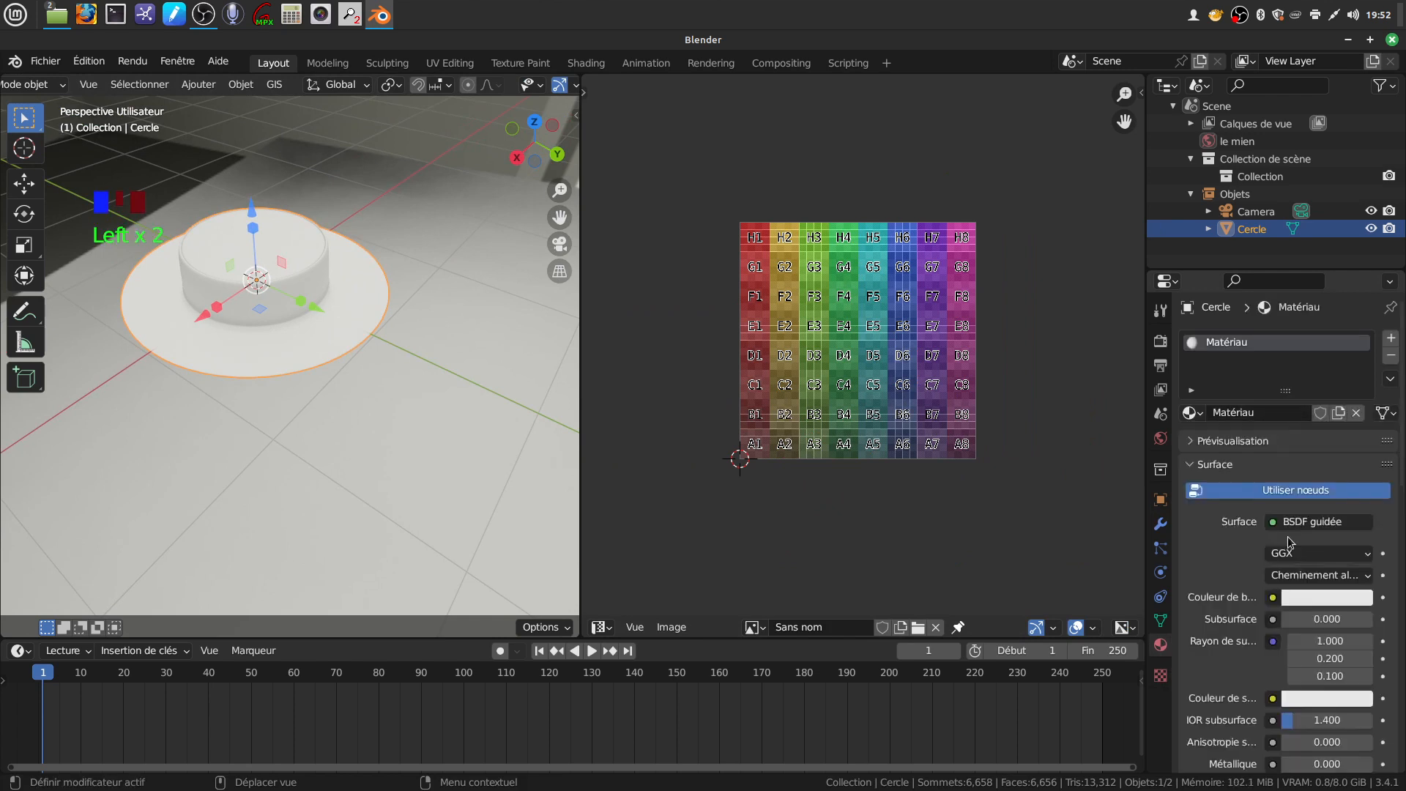
scroll(1291, 559, down, 3)
scroll(1267, 551, down, 2)
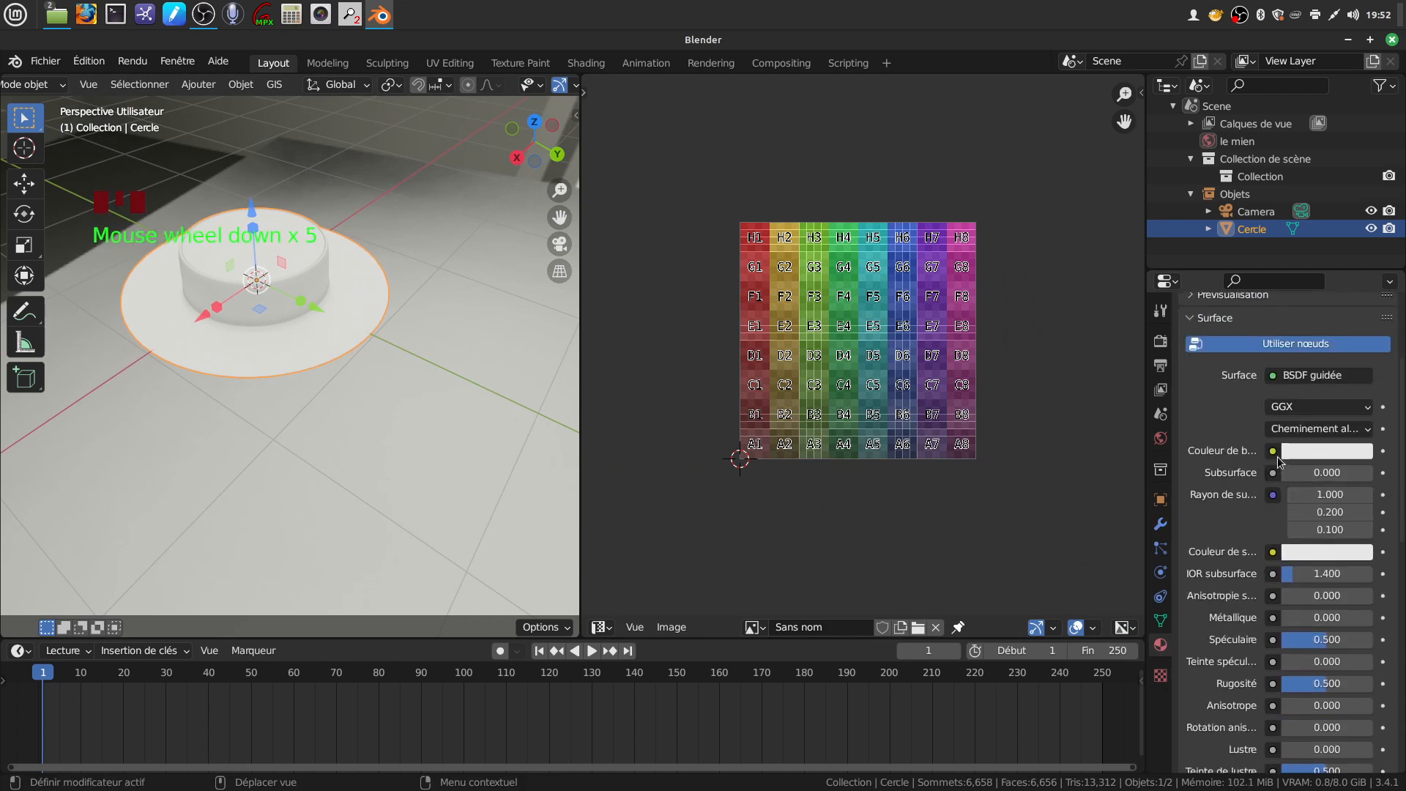
click(1275, 452)
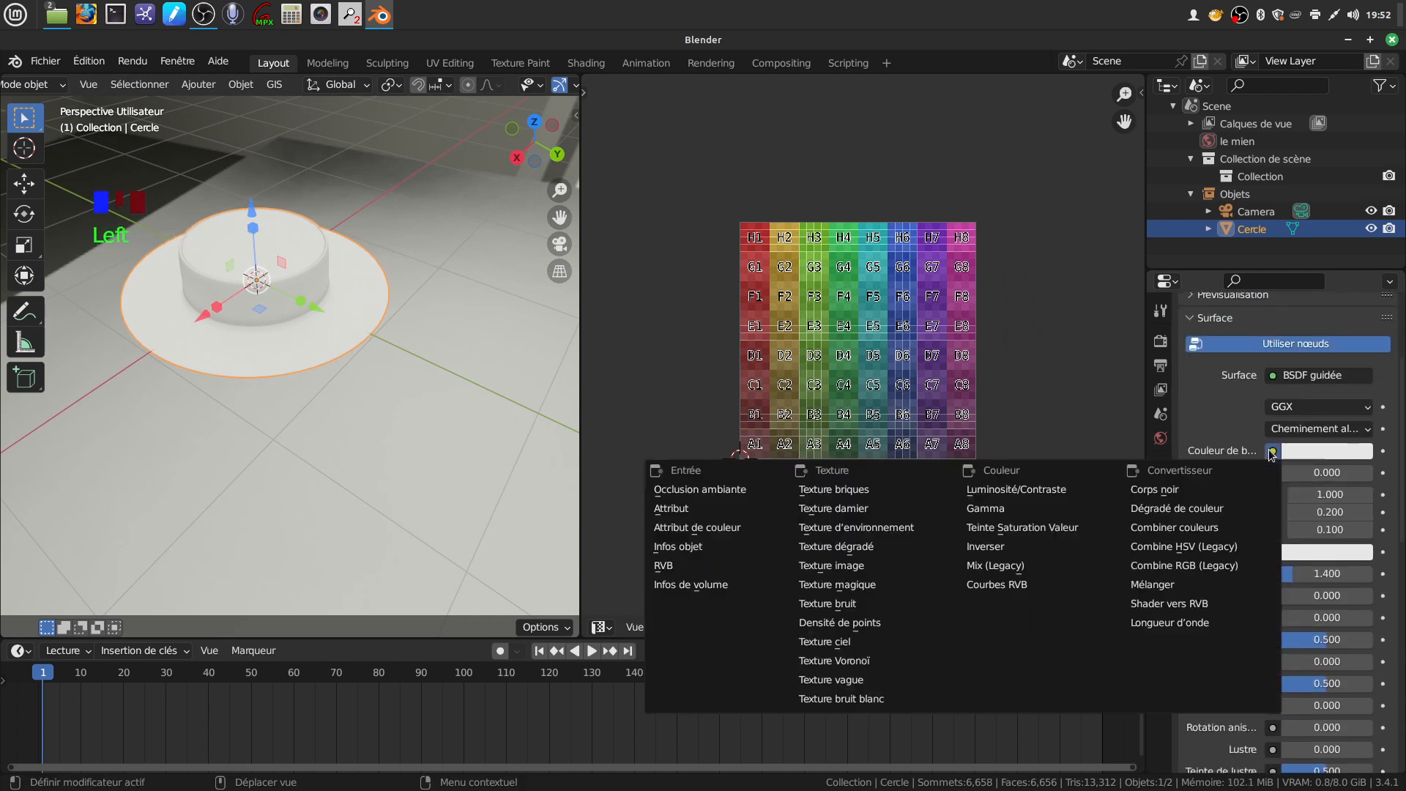
click(868, 566)
Assign the Sans nom image to the base colour texture and inspect the grid on the hat from several angles
scroll(1227, 527, down, 3)
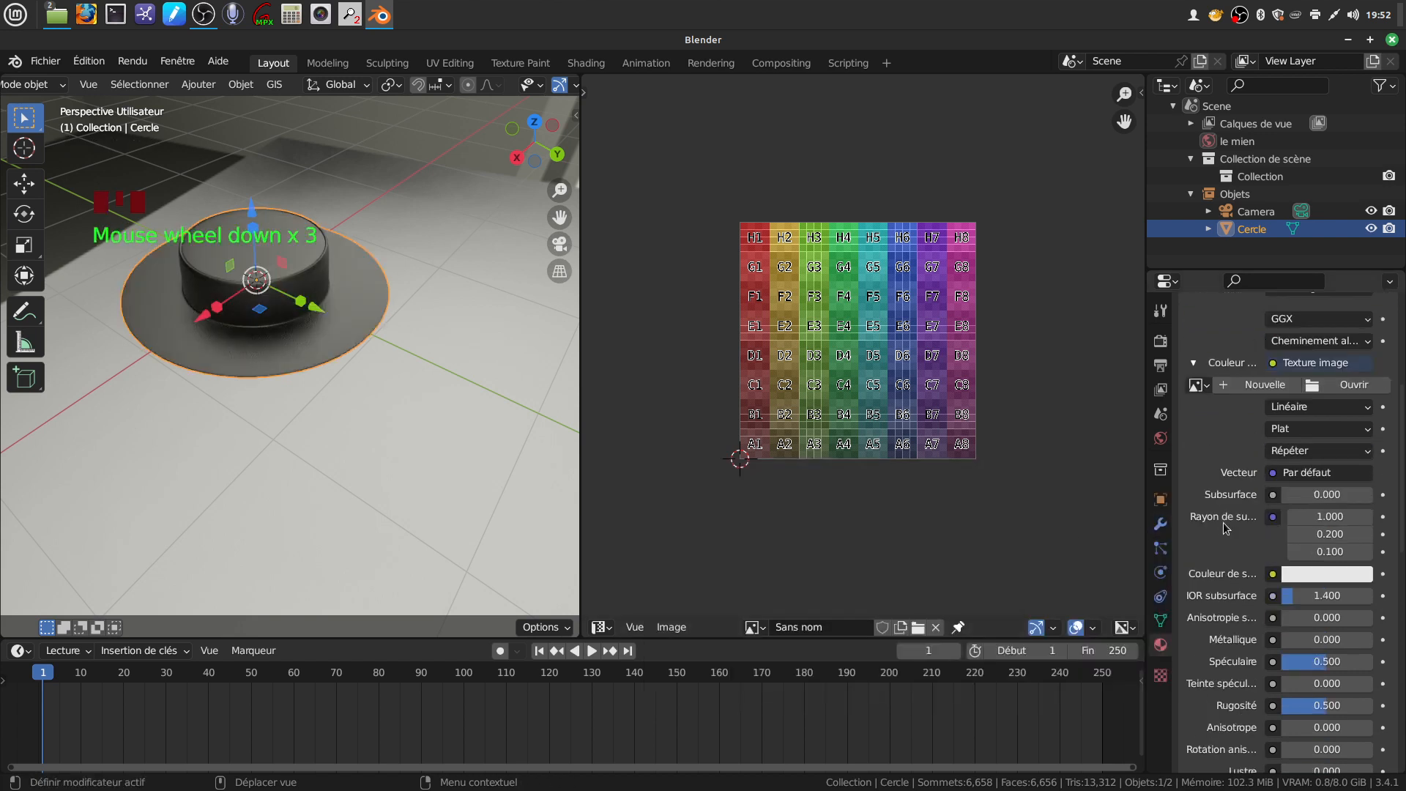
click(1198, 384)
click(1026, 412)
middle_drag(310, 383, 290, 317)
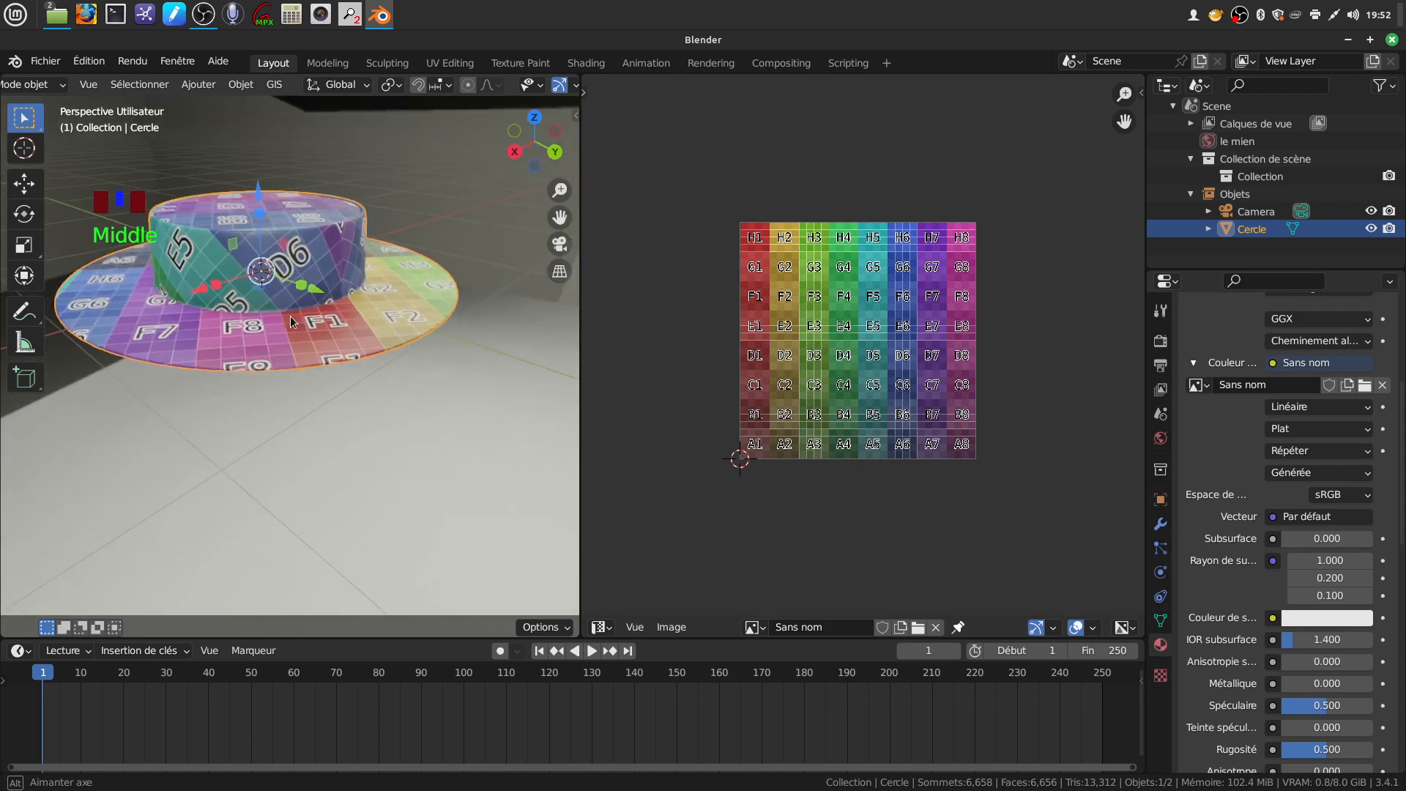
drag(579, 378, 657, 374)
middle_drag(480, 326, 502, 396)
middle_drag(380, 385, 132, 282)
middle_drag(485, 323, 511, 411)
In Edit Mode, select the whole arc-shaped UV island and move it above the image, clear of the other islands
key(Tab)
scroll(871, 398, down, 3)
scroll(872, 398, down, 1)
click(932, 311)
key(ctrl)
key(ctrl+l)
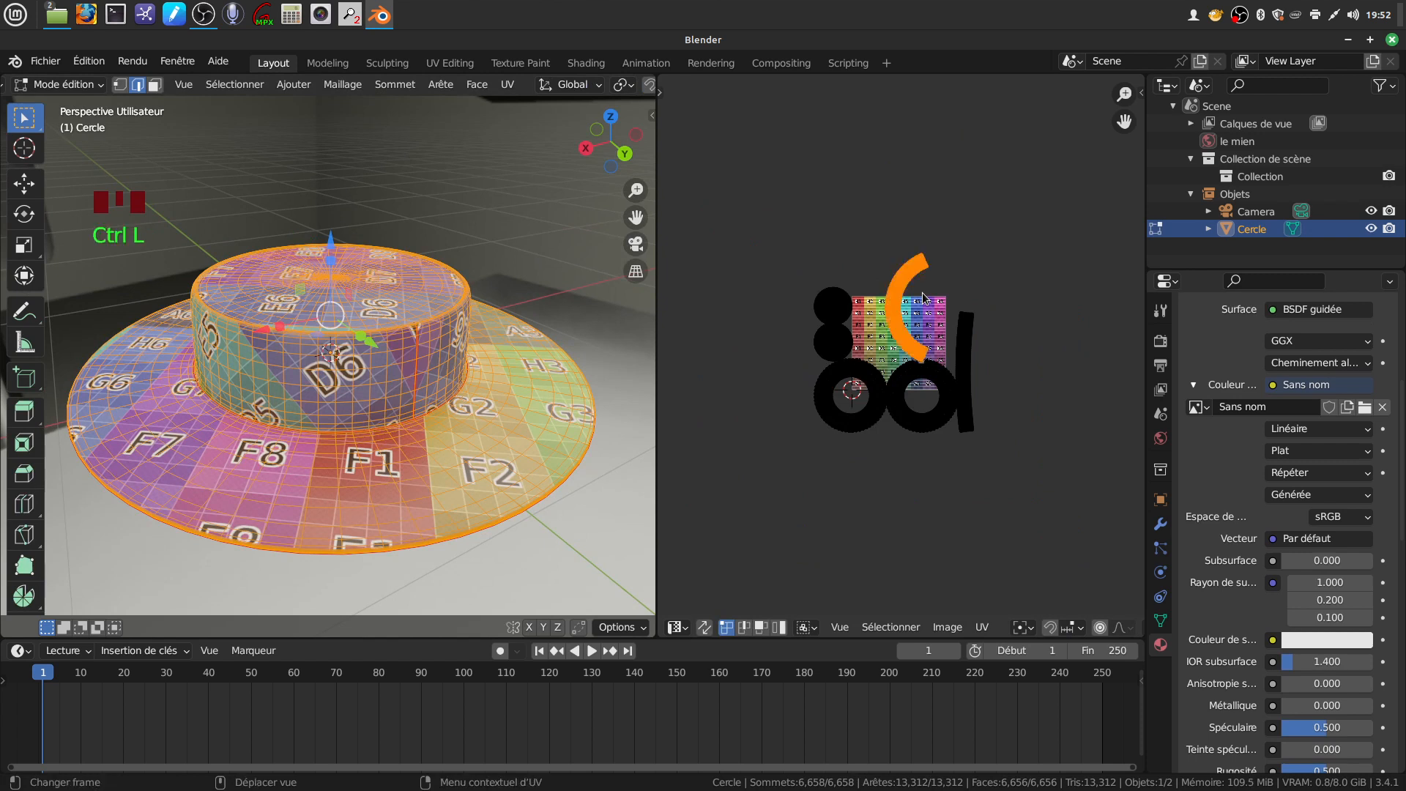
key(g)
click(921, 195)
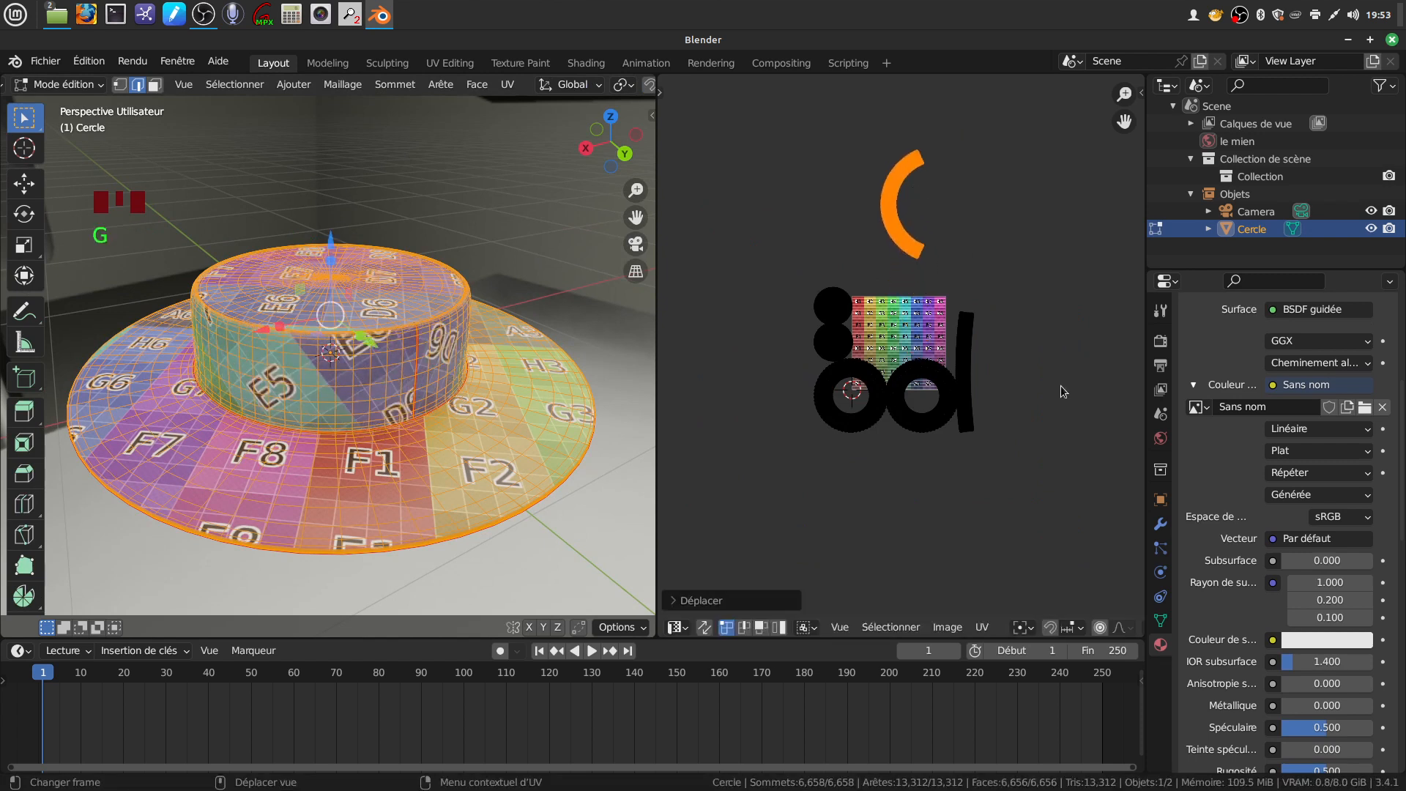
Straighten the arc-shaped island into a rectangular strip with the UV Squares To Grid By Shape command
key(n)
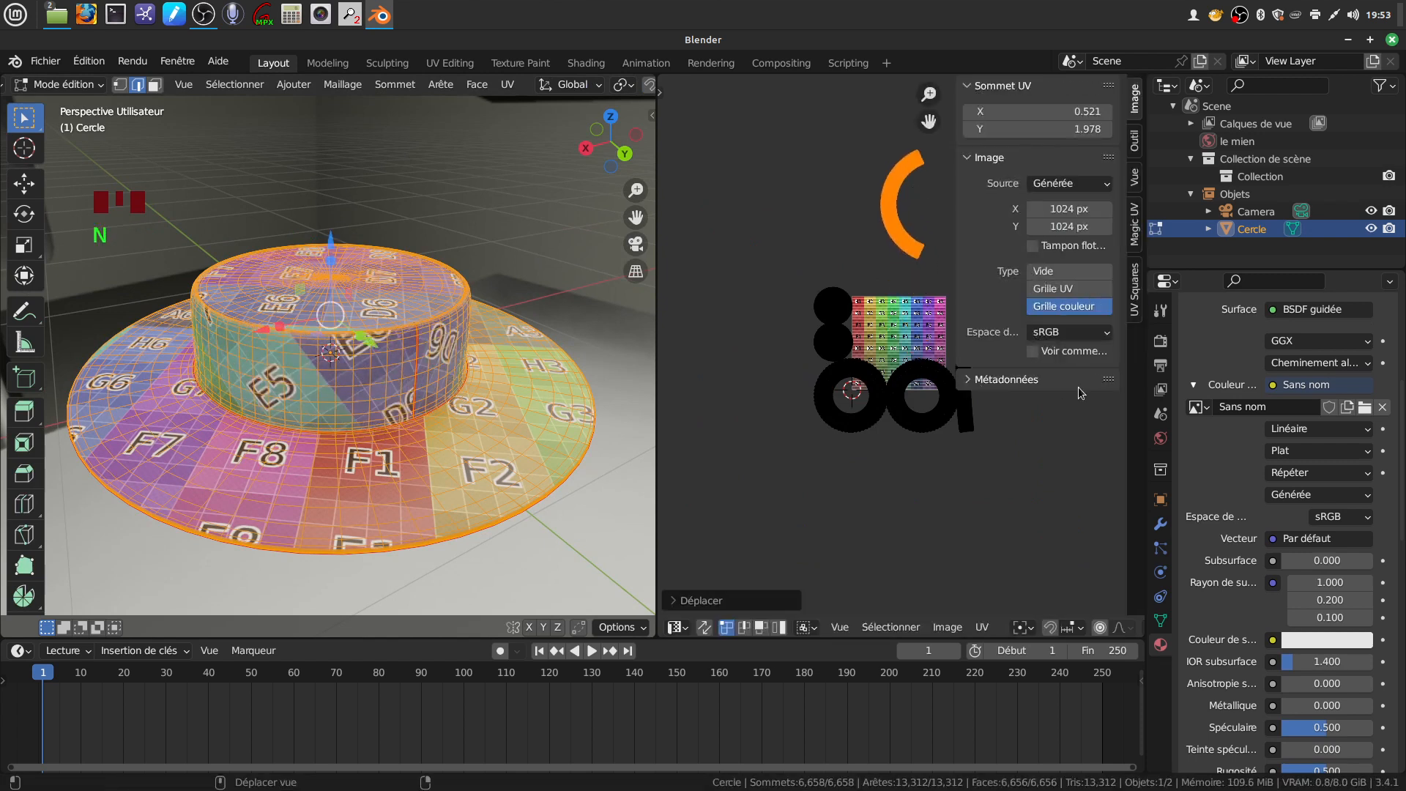
click(1136, 290)
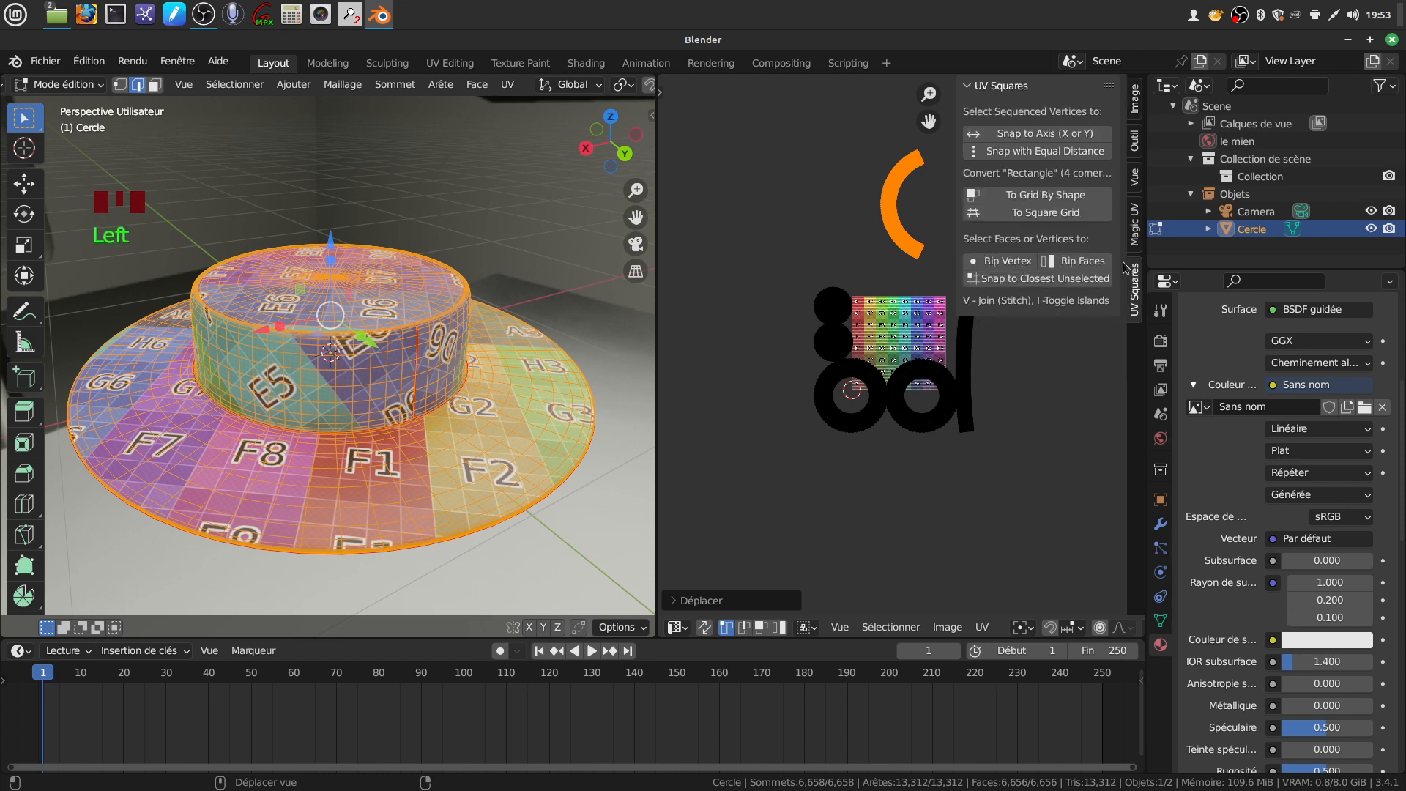
click(1034, 199)
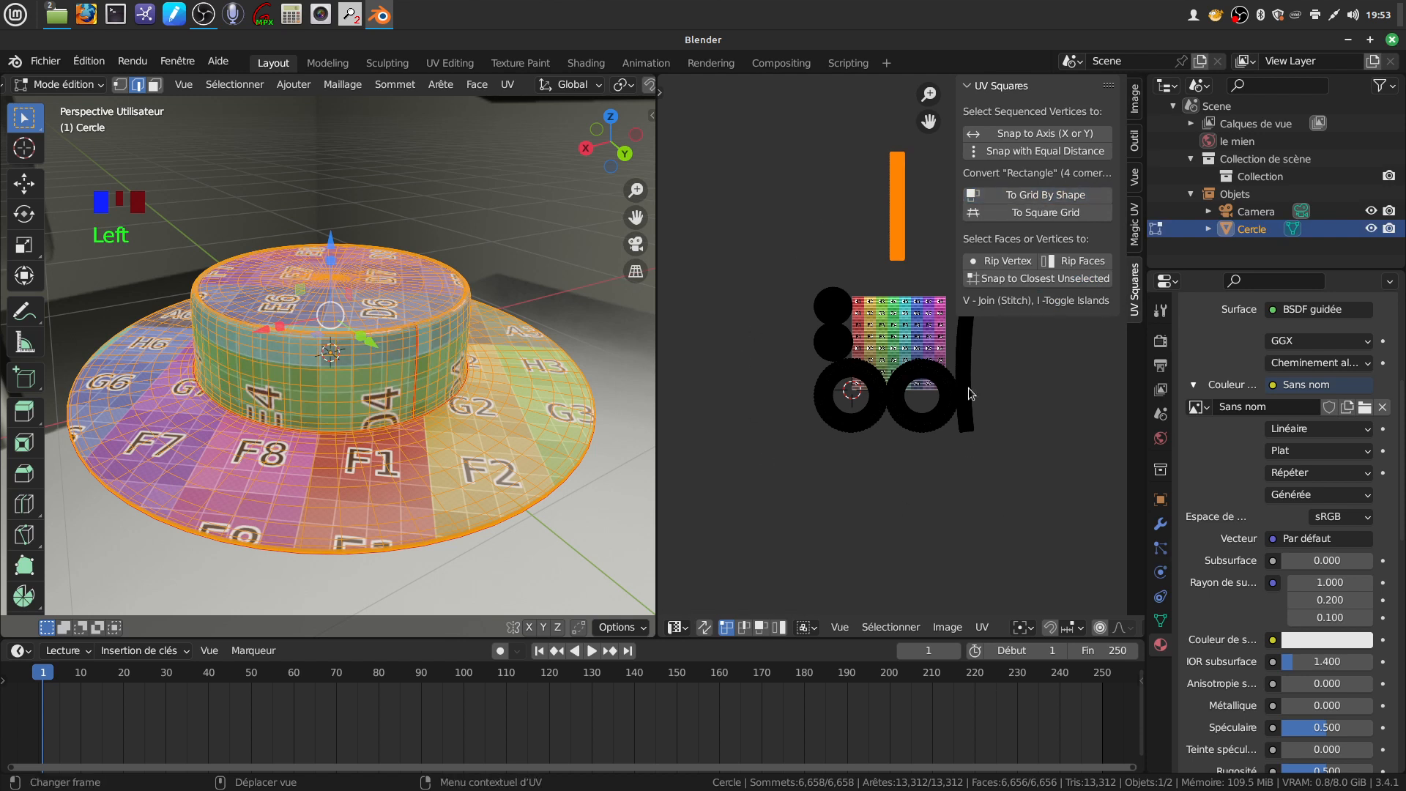
Select the slightly curved strip island beside the large rings and convert it with the UV Squares To Square Grid command
click(967, 357)
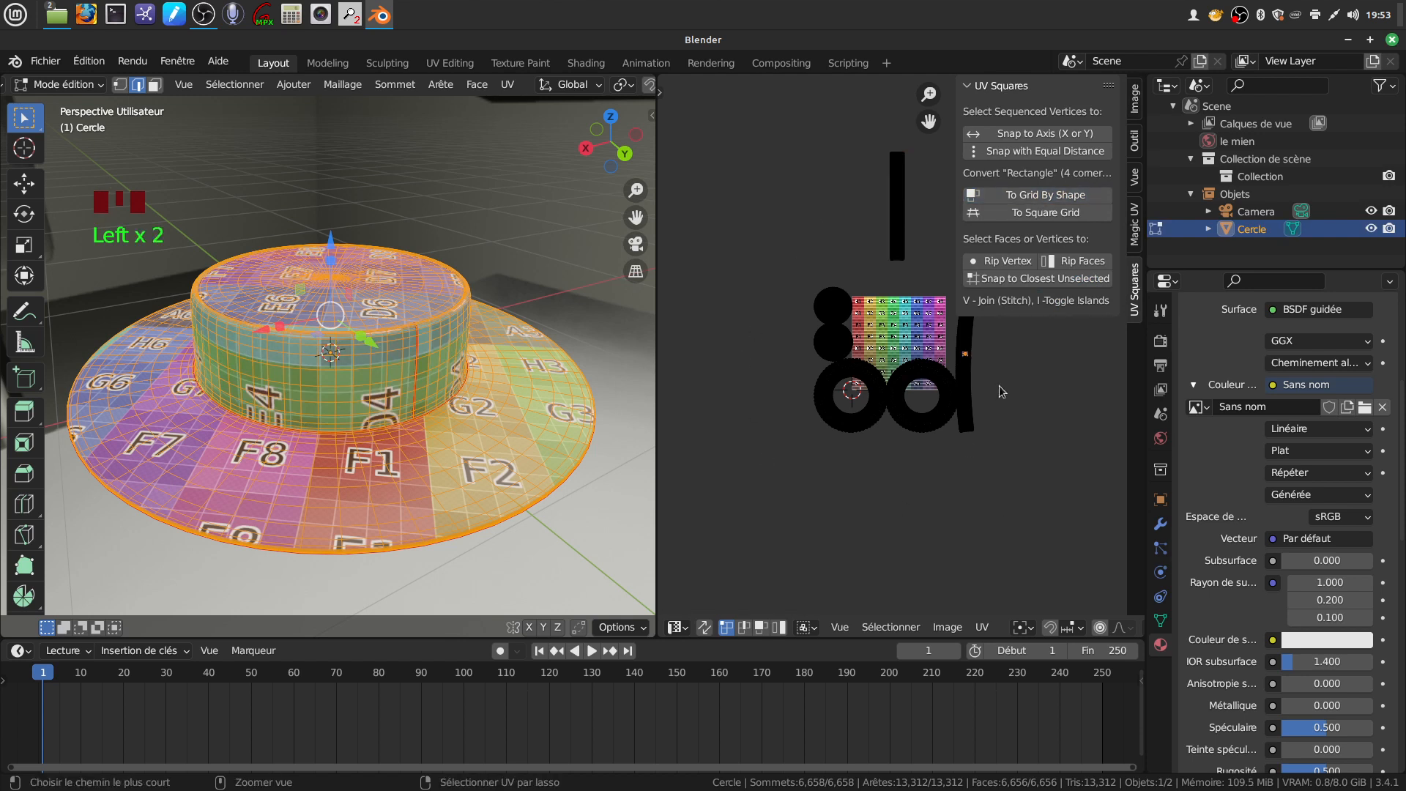
key(ctrl+l)
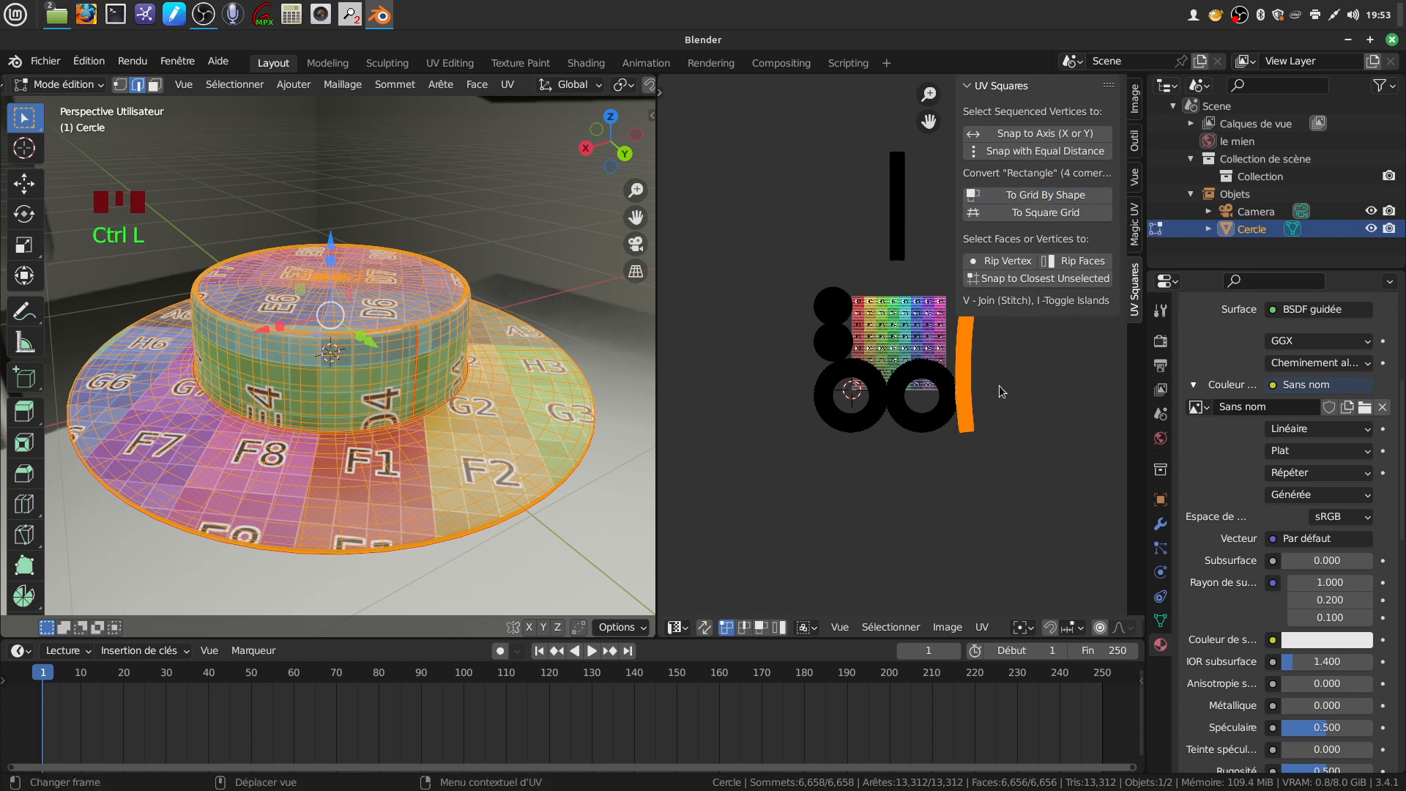
click(1029, 197)
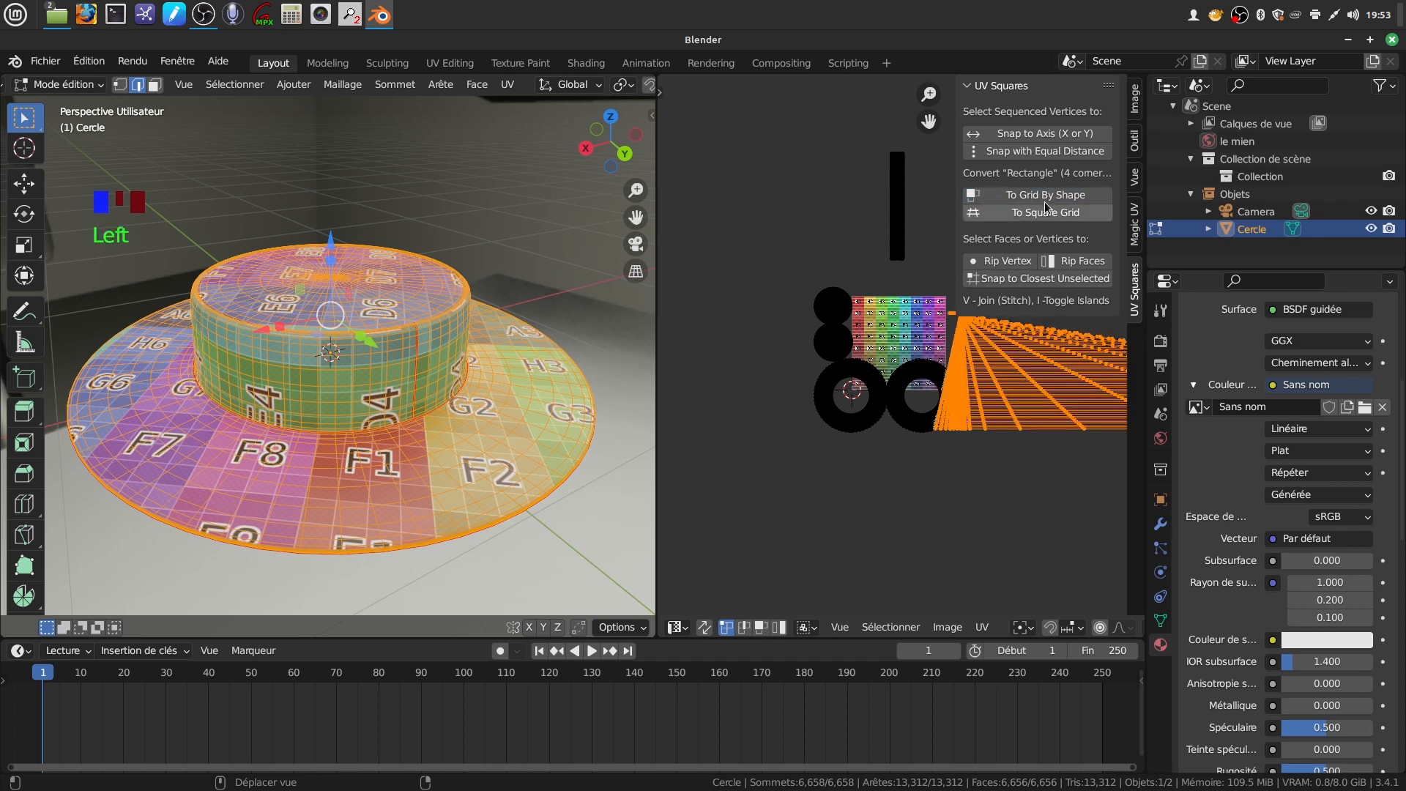
key(ctrl+z)
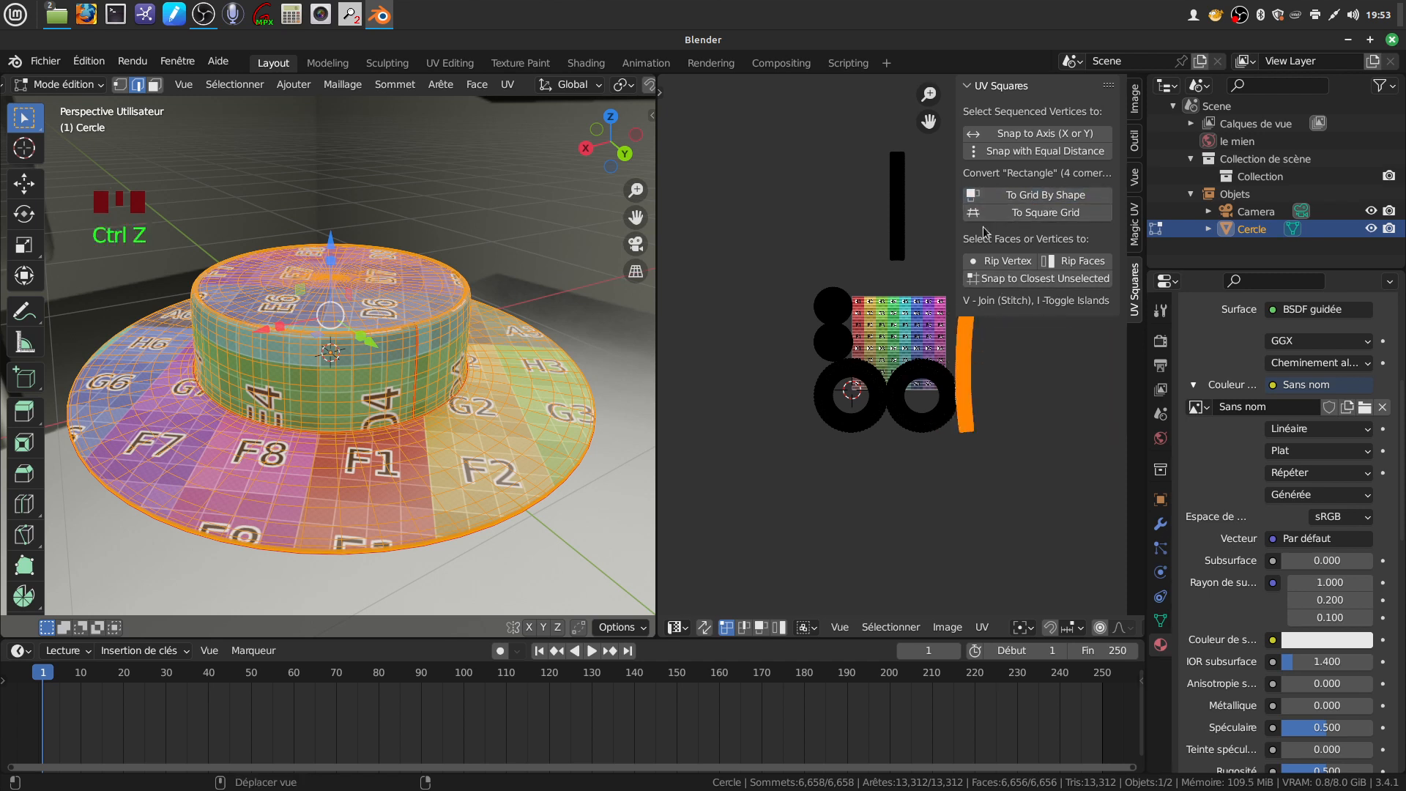
click(1030, 213)
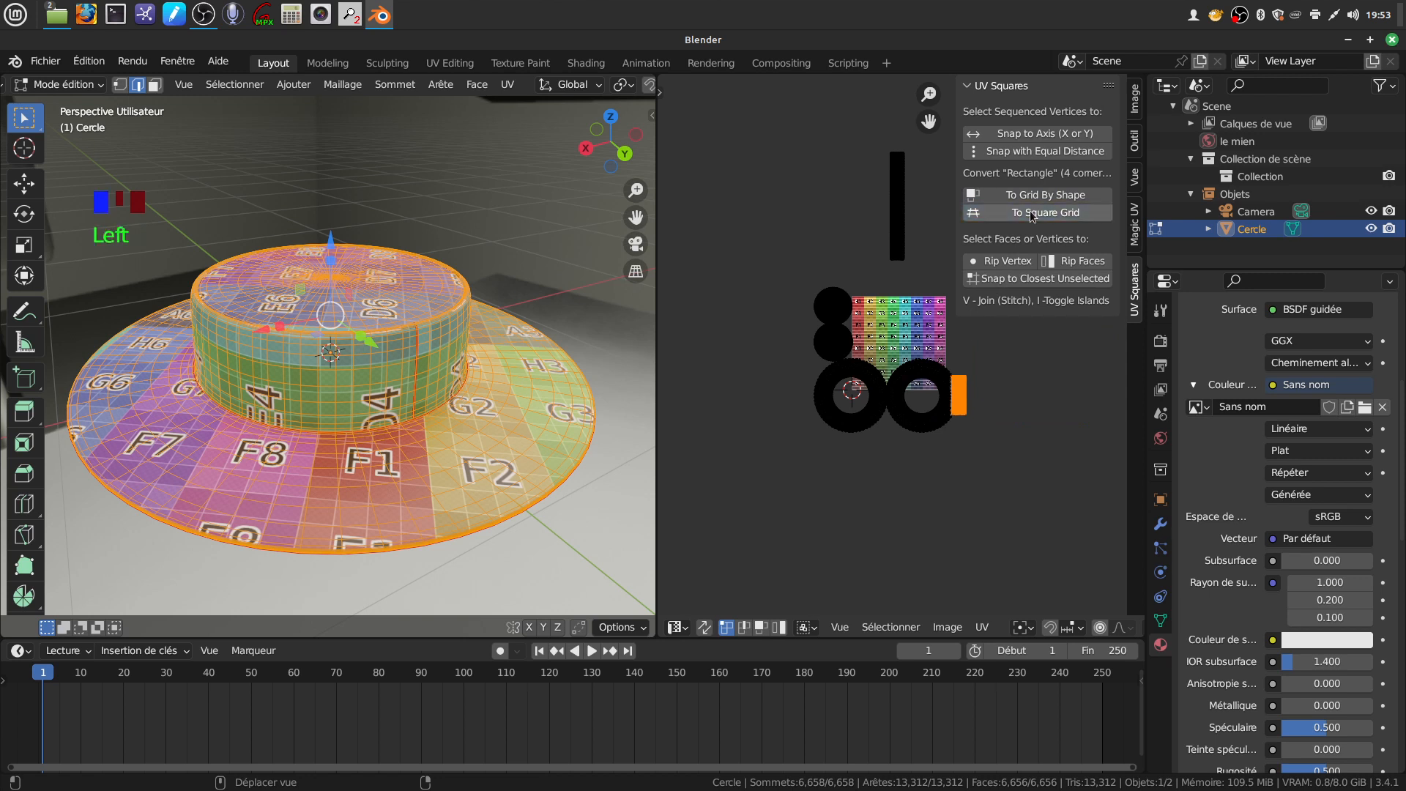
Stretch the converted island along the Y axis into a tall narrow strip
key(s)
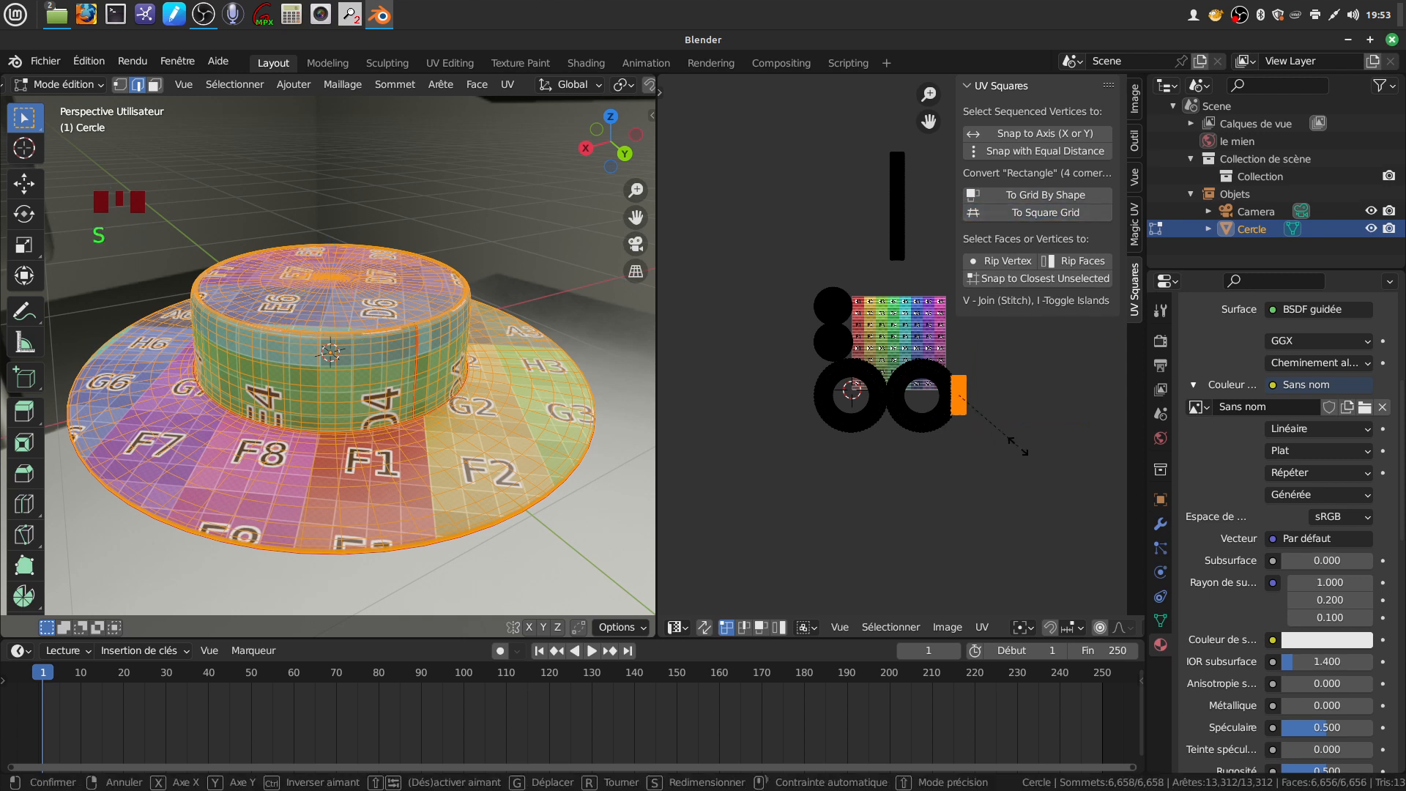
key(y)
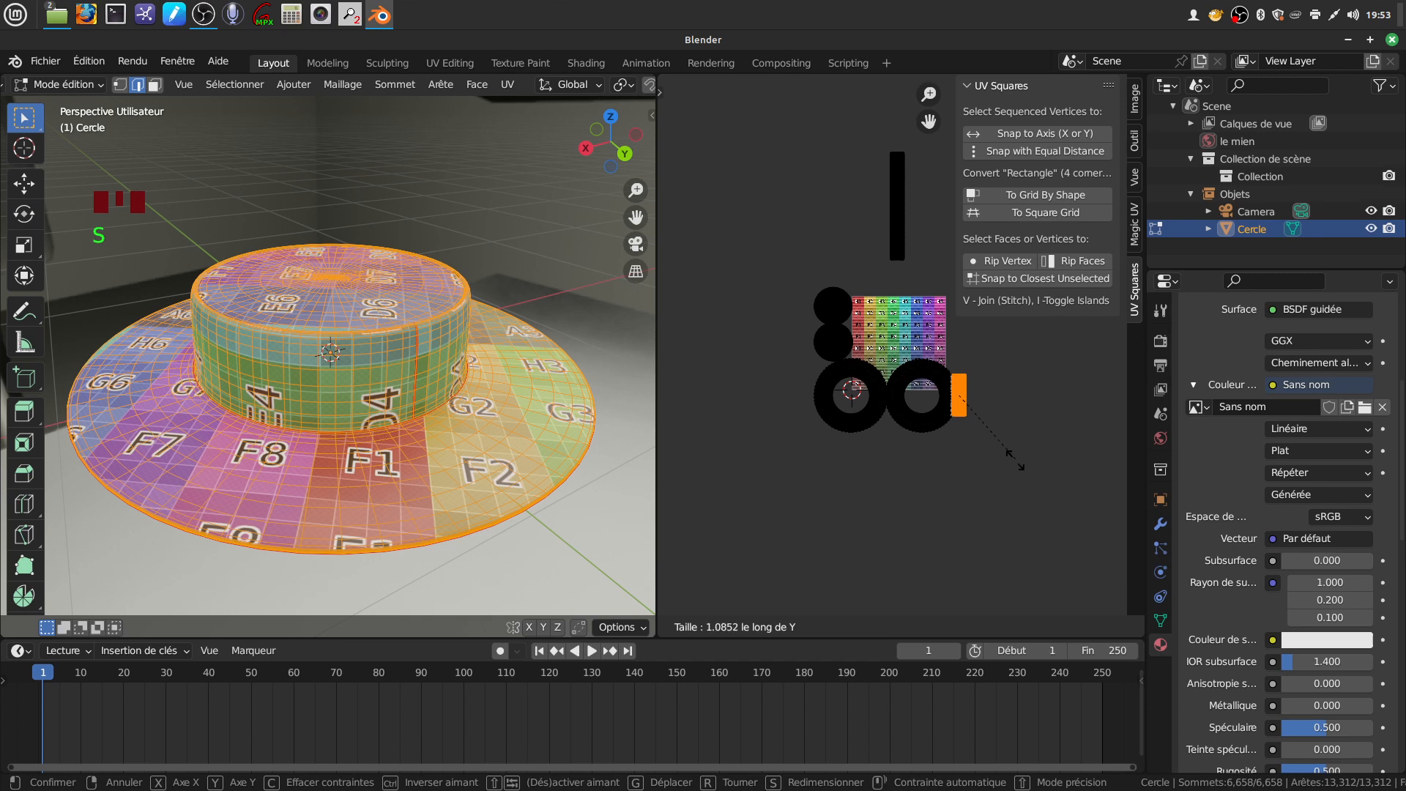
click(1046, 614)
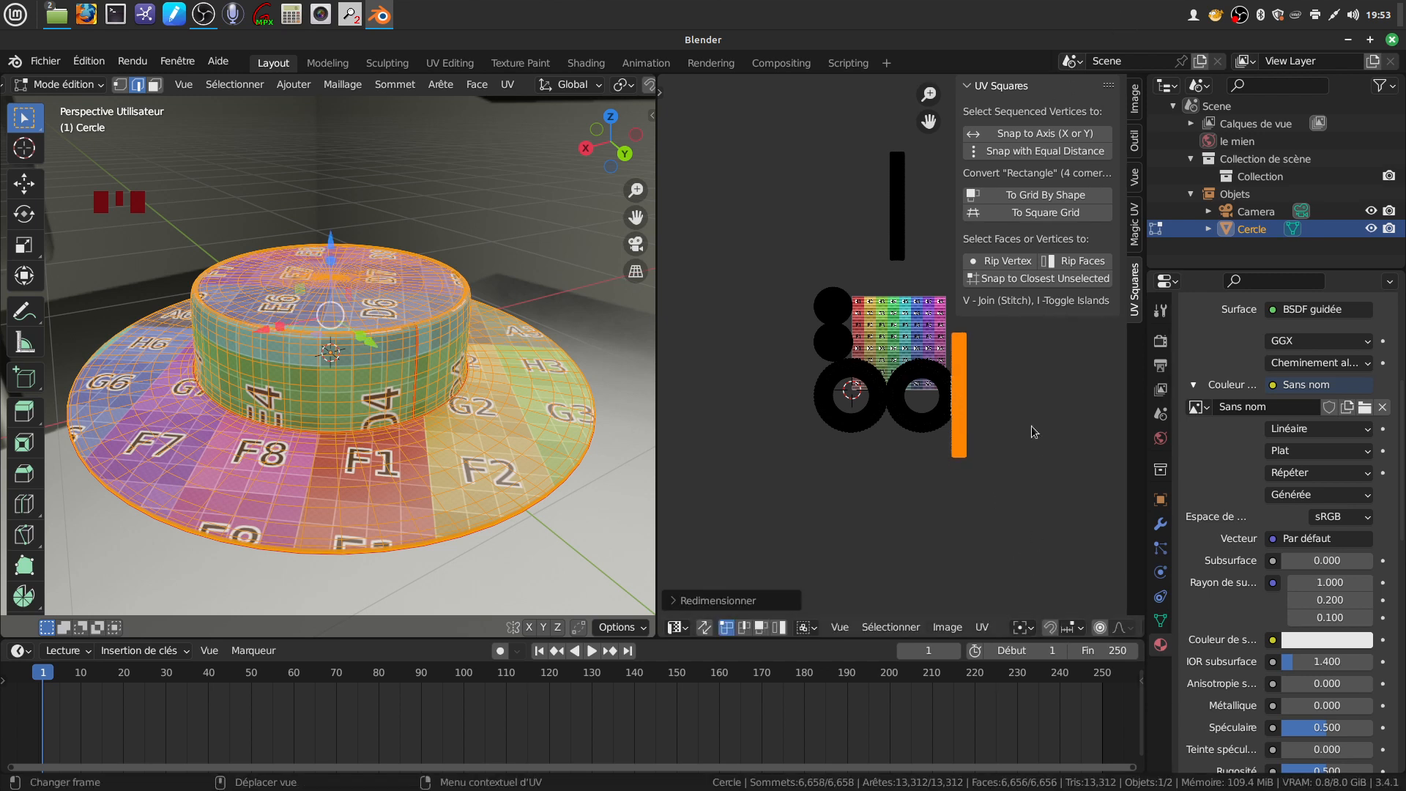
shift+middle_drag(1035, 428, 923, 408)
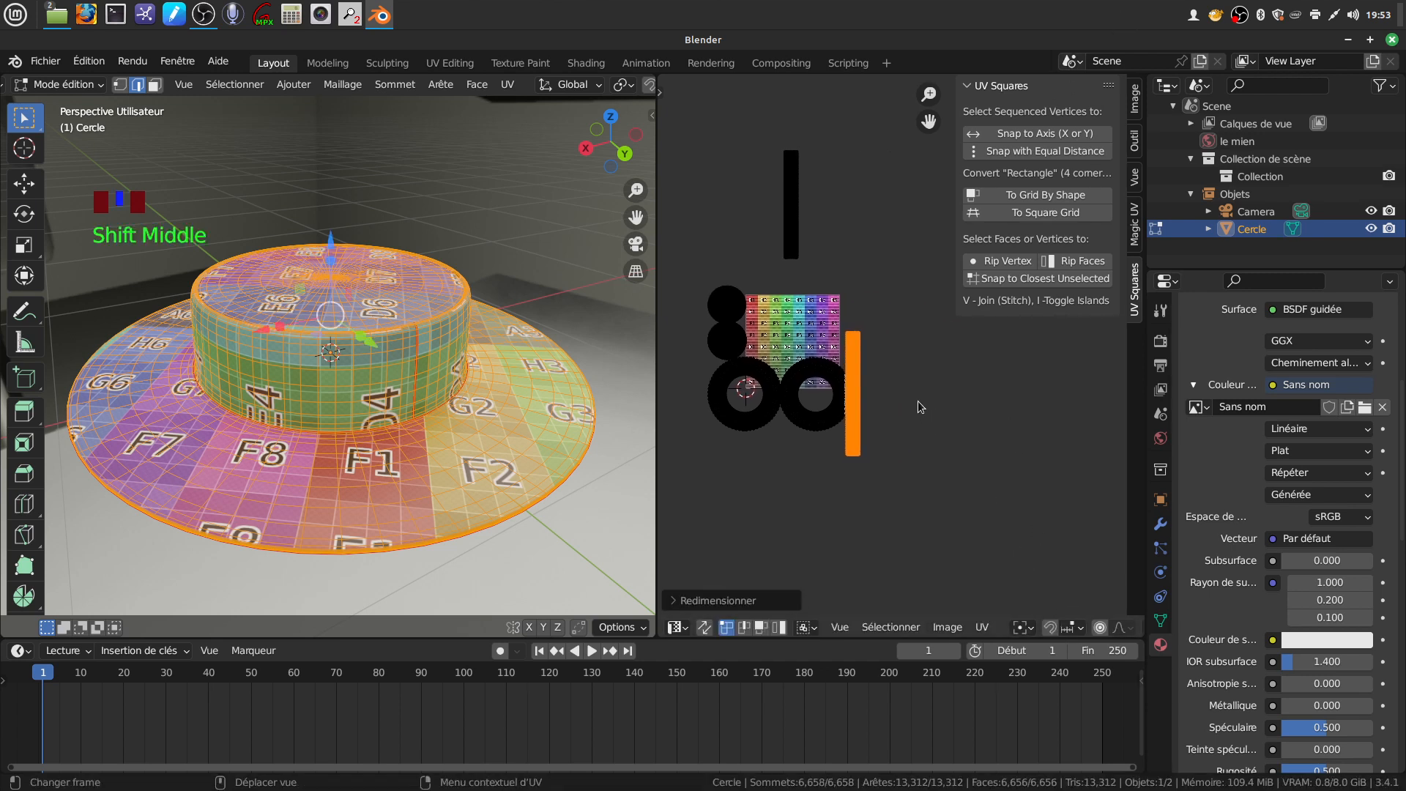
Move the stretched strip island above the image beside the other straightened strip and return to Object Mode
key(g)
click(937, 223)
middle_drag(452, 358, 529, 324)
key(Tab)
Examine how the colour grid texture sits on the hat's crown and brim from several angles
middle_drag(438, 420, 480, 398)
middle_drag(302, 374, 143, 378)
scroll(509, 390, down, 3)
shift+middle_drag(508, 390, 529, 334)
scroll(477, 378, up, 1)
middle_drag(476, 378, 474, 416)
scroll(454, 398, down, 4)
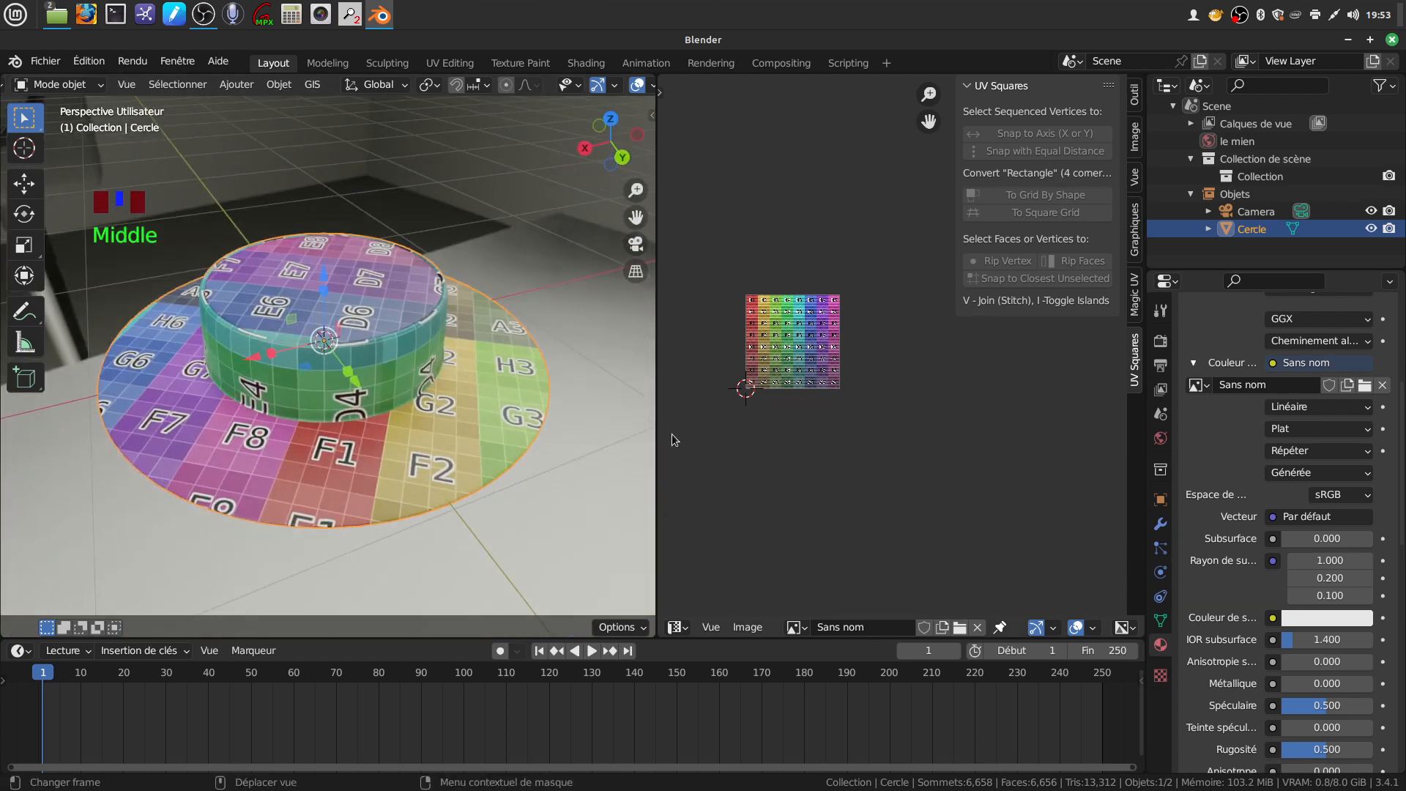
Unlink the colour grid image from the image editor
scroll(801, 476, up, 3)
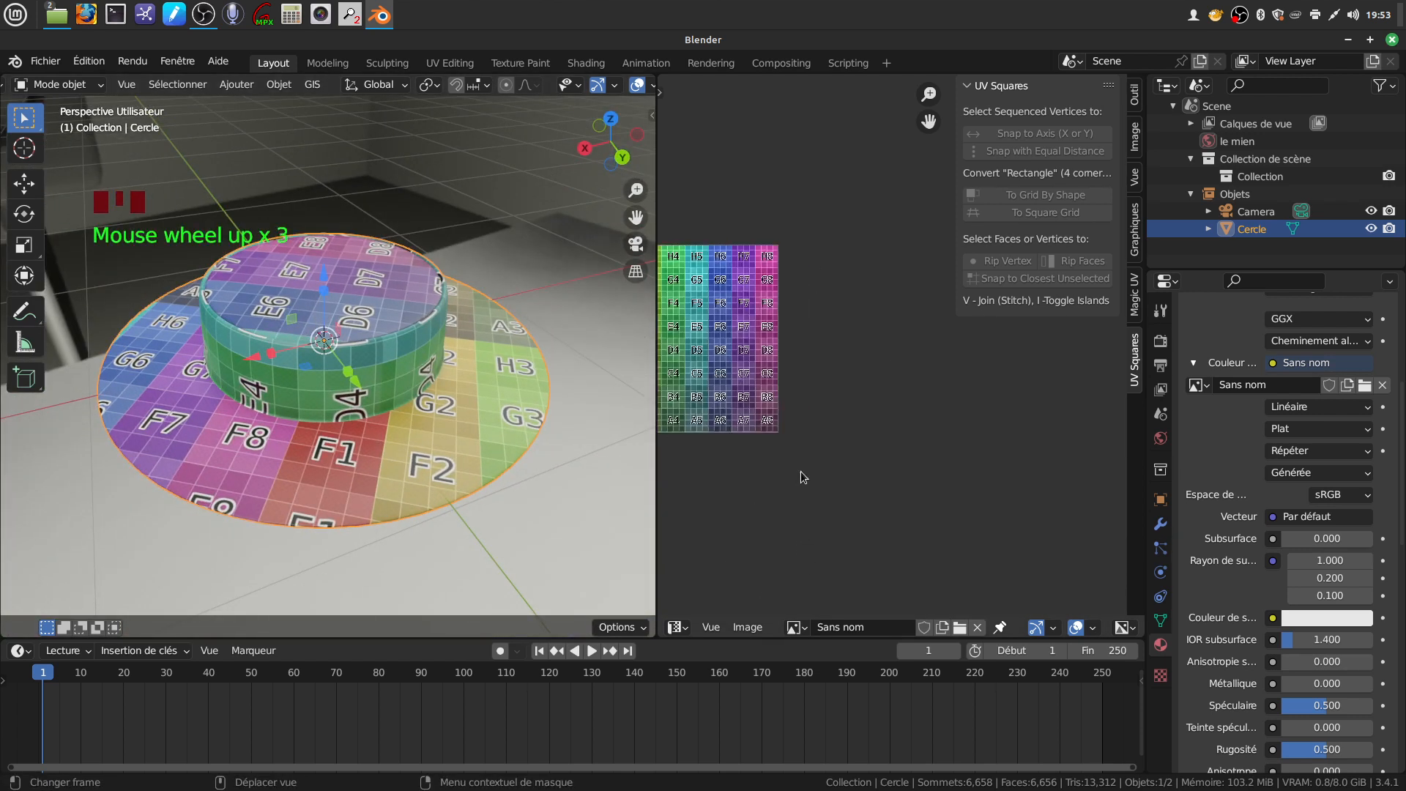
middle_drag(801, 476, 927, 470)
scroll(927, 470, up, 1)
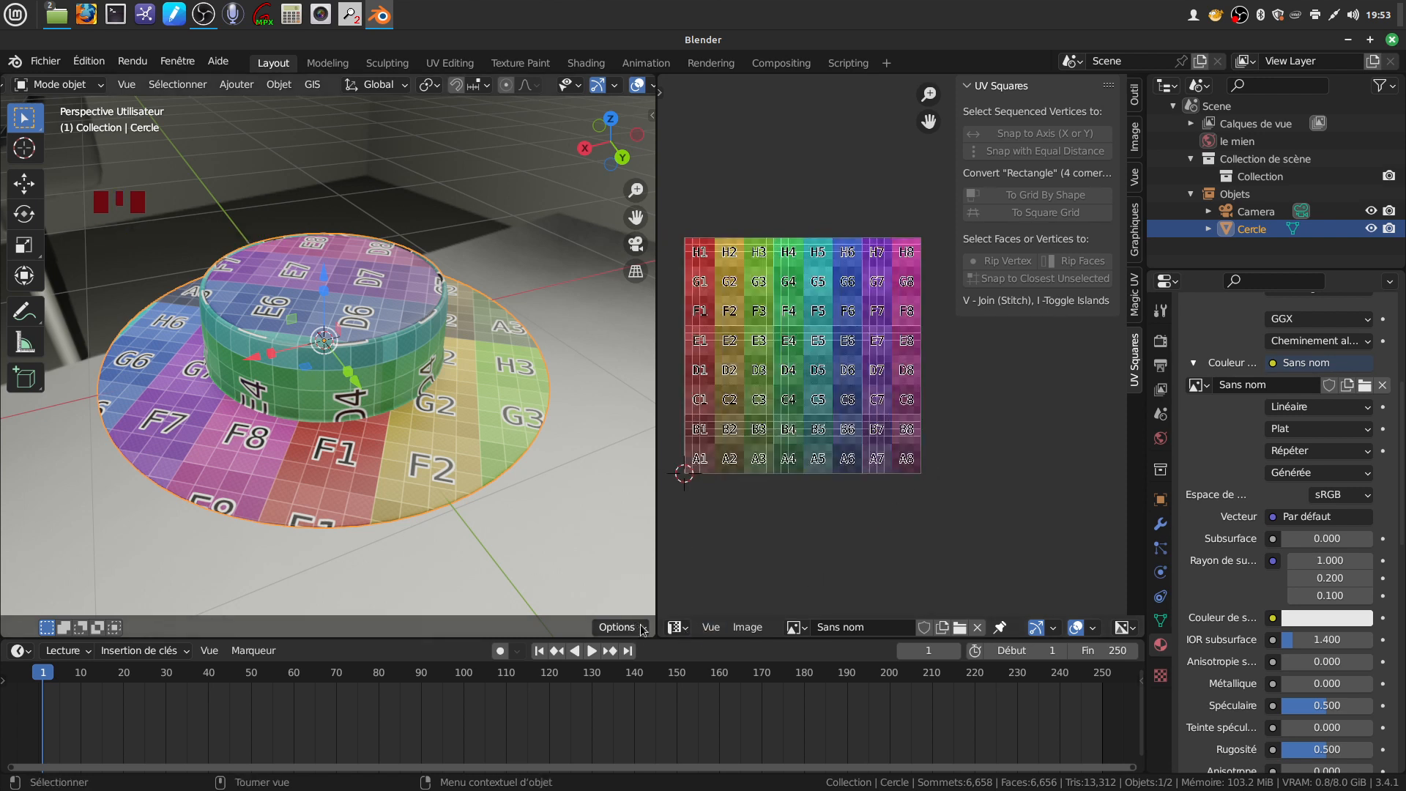
click(980, 627)
Put the hat back into Edit Mode and switch to vertex selection
middle_drag(320, 368, 330, 453)
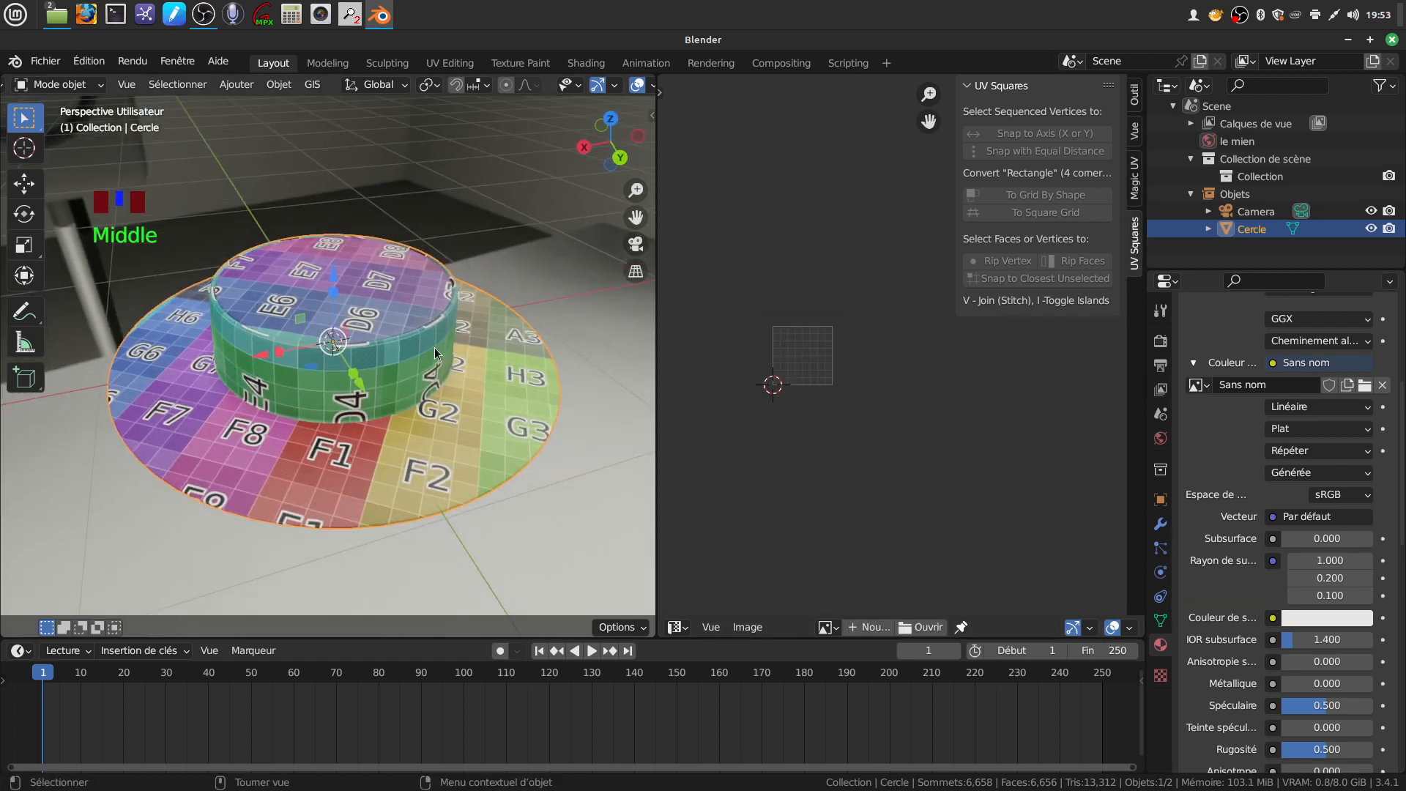
middle_drag(447, 325, 444, 370)
key(Tab)
scroll(432, 365, up, 2)
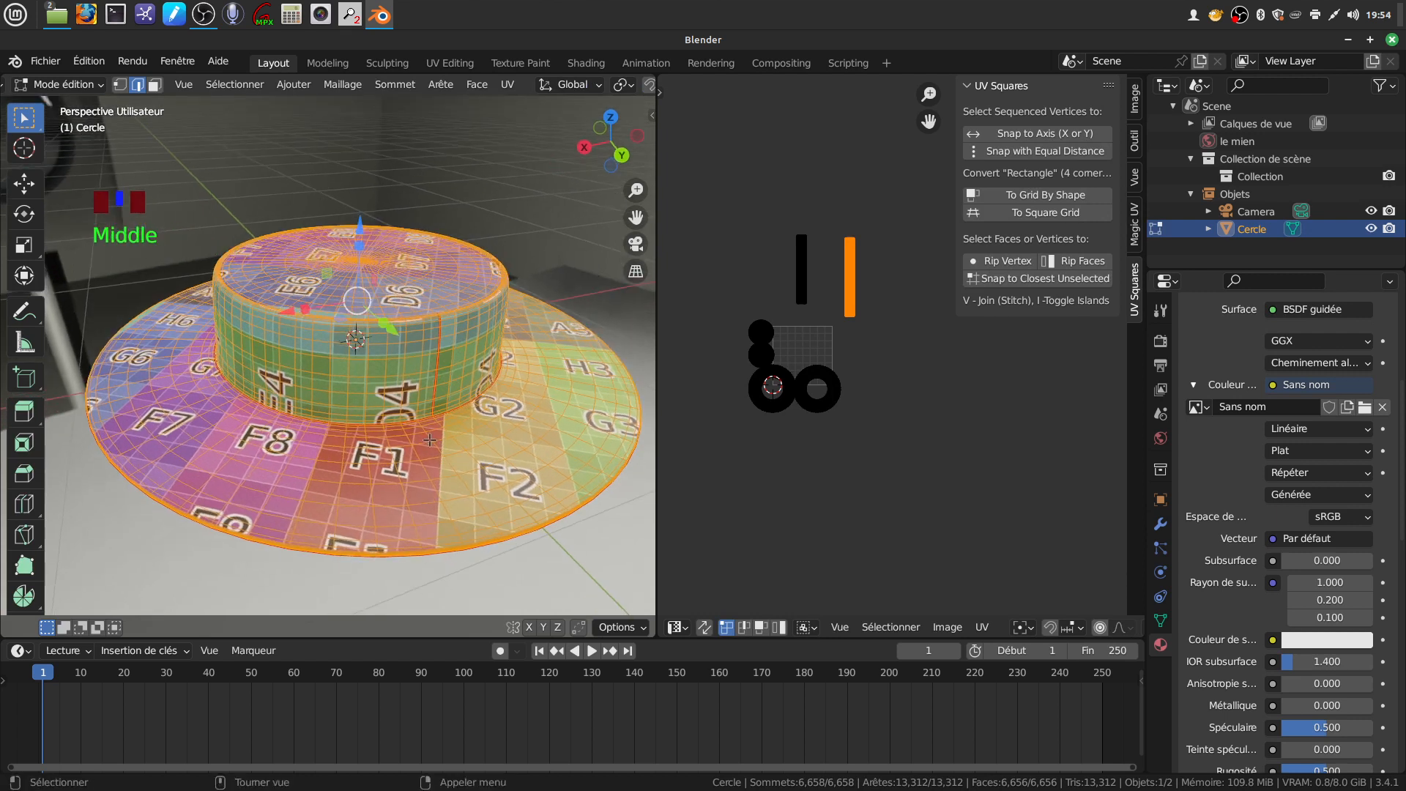
key(Tab)
key(Tab)
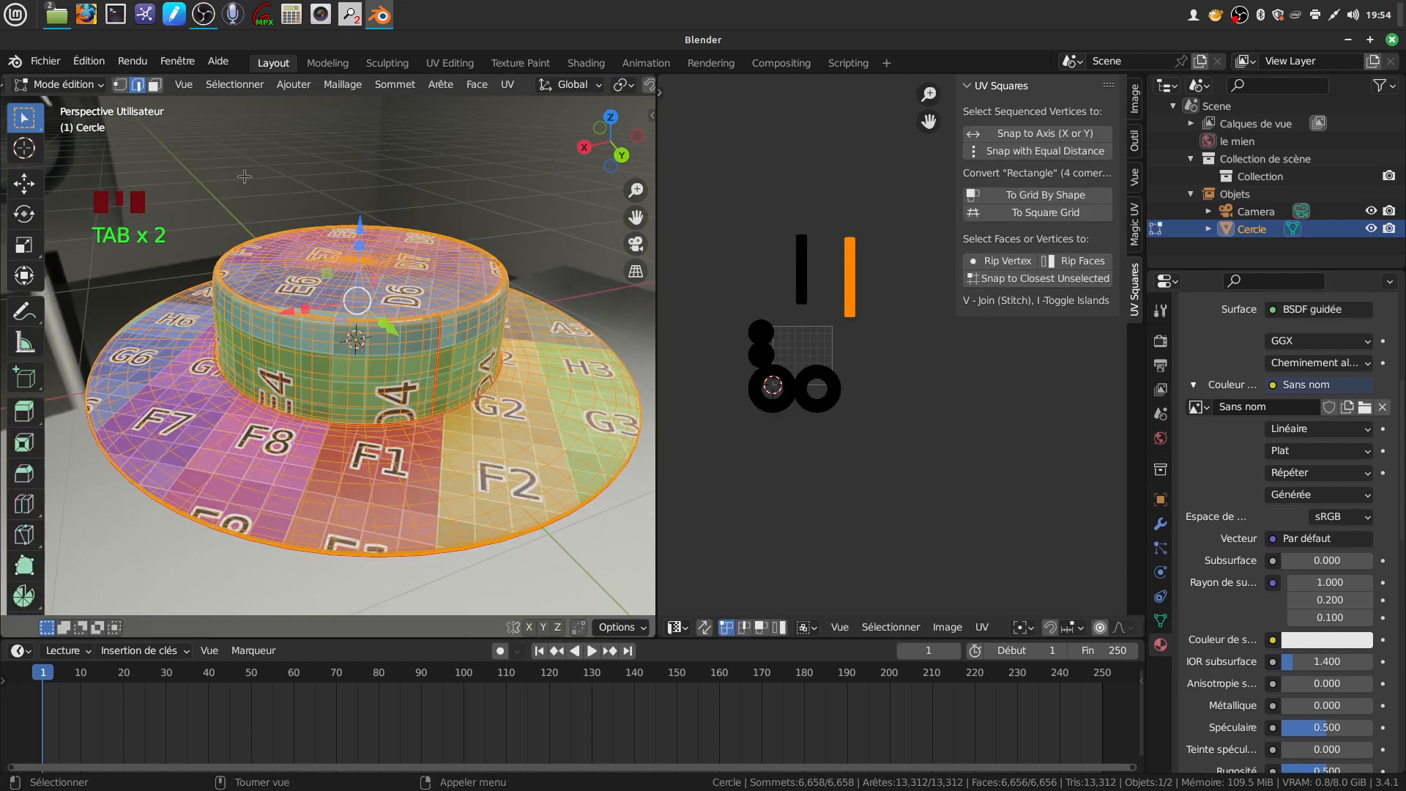
click(123, 86)
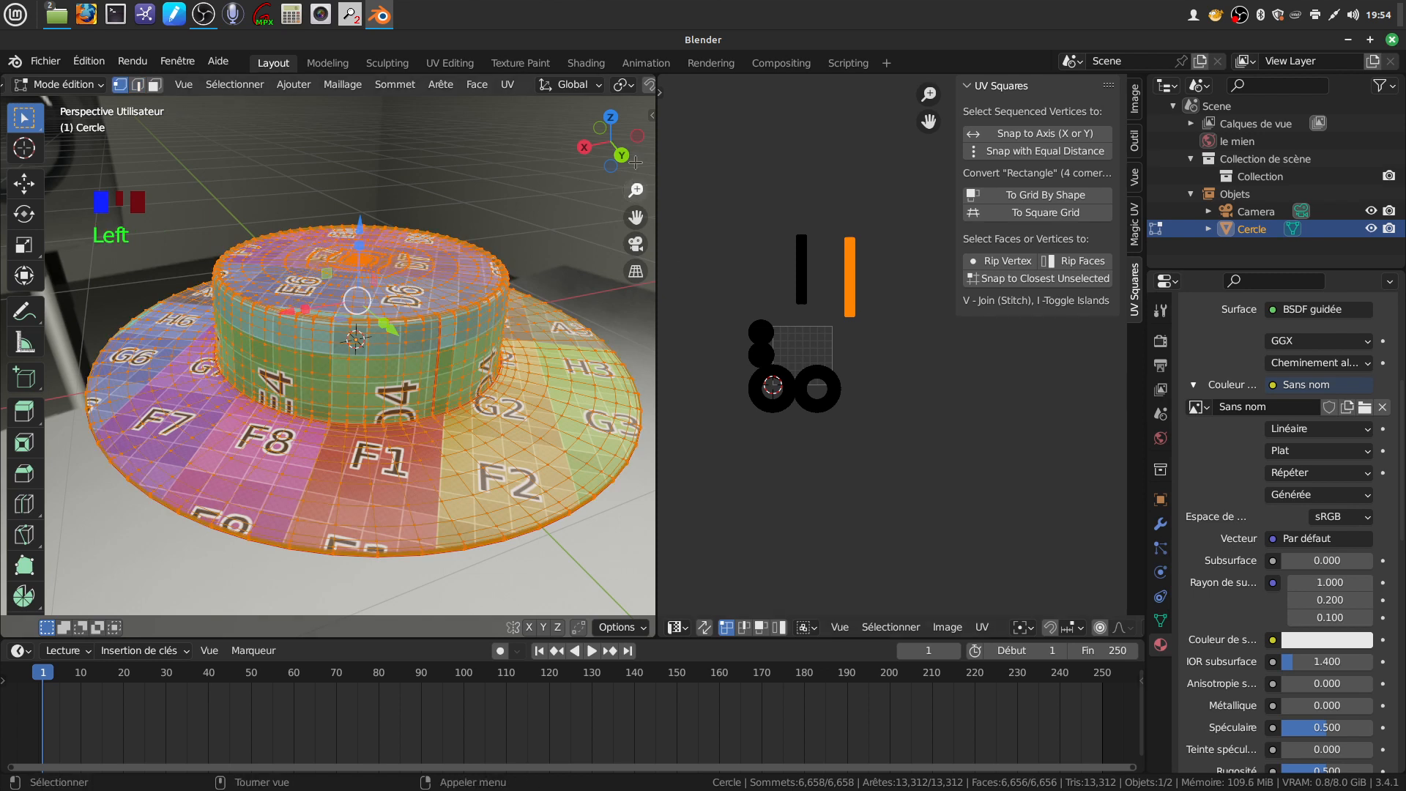
Switch the 3D viewport to solid shading and widen it at the UV editor's expense
scroll(592, 89, down, 9)
scroll(592, 89, down, 2)
click(594, 85)
middle_click(718, 388)
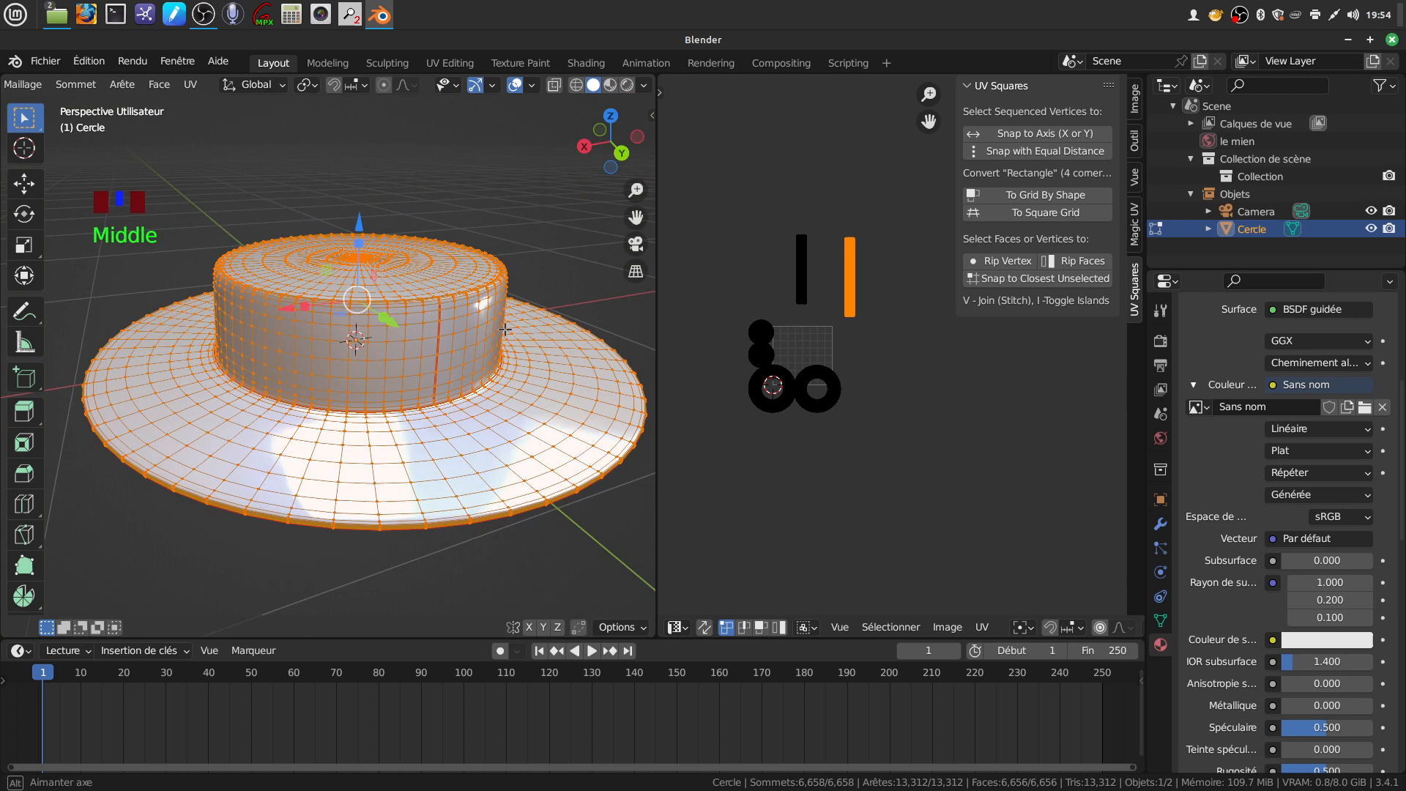
drag(665, 350, 804, 352)
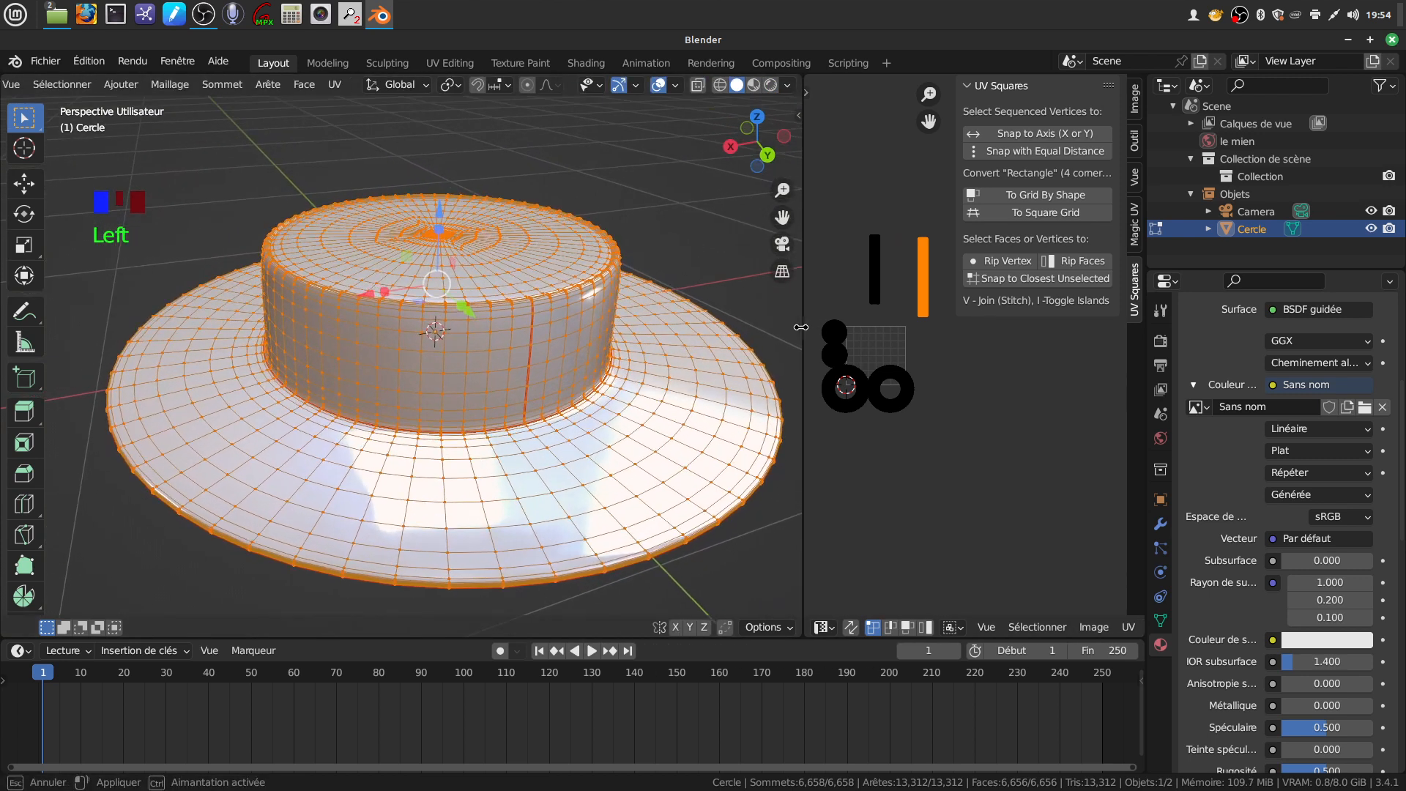
Return the hat to Object Mode and add a Displace (Déplacement) modifier to it
scroll(587, 408, down, 2)
middle_drag(587, 408, 654, 329)
key(Tab)
middle_drag(515, 495, 537, 456)
mouse_move(473, 357)
middle_down()
mouse_move(427, 337)
mouse_move(482, 390)
mouse_move(500, 364)
mouse_move(442, 419)
mouse_move(476, 371)
middle_up()
middle_drag(401, 466, 501, 430)
scroll(515, 429, down, 3)
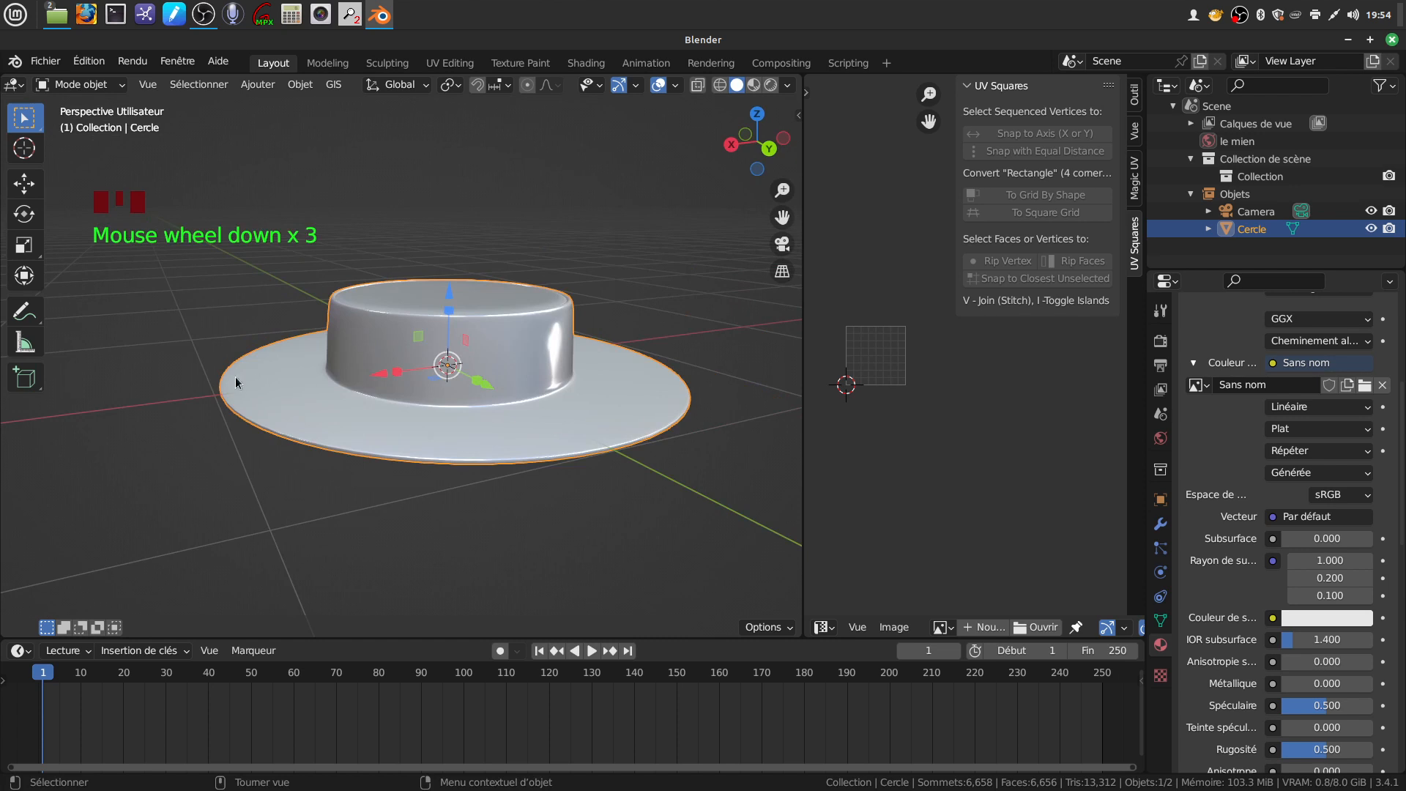
middle_drag(595, 434, 663, 468)
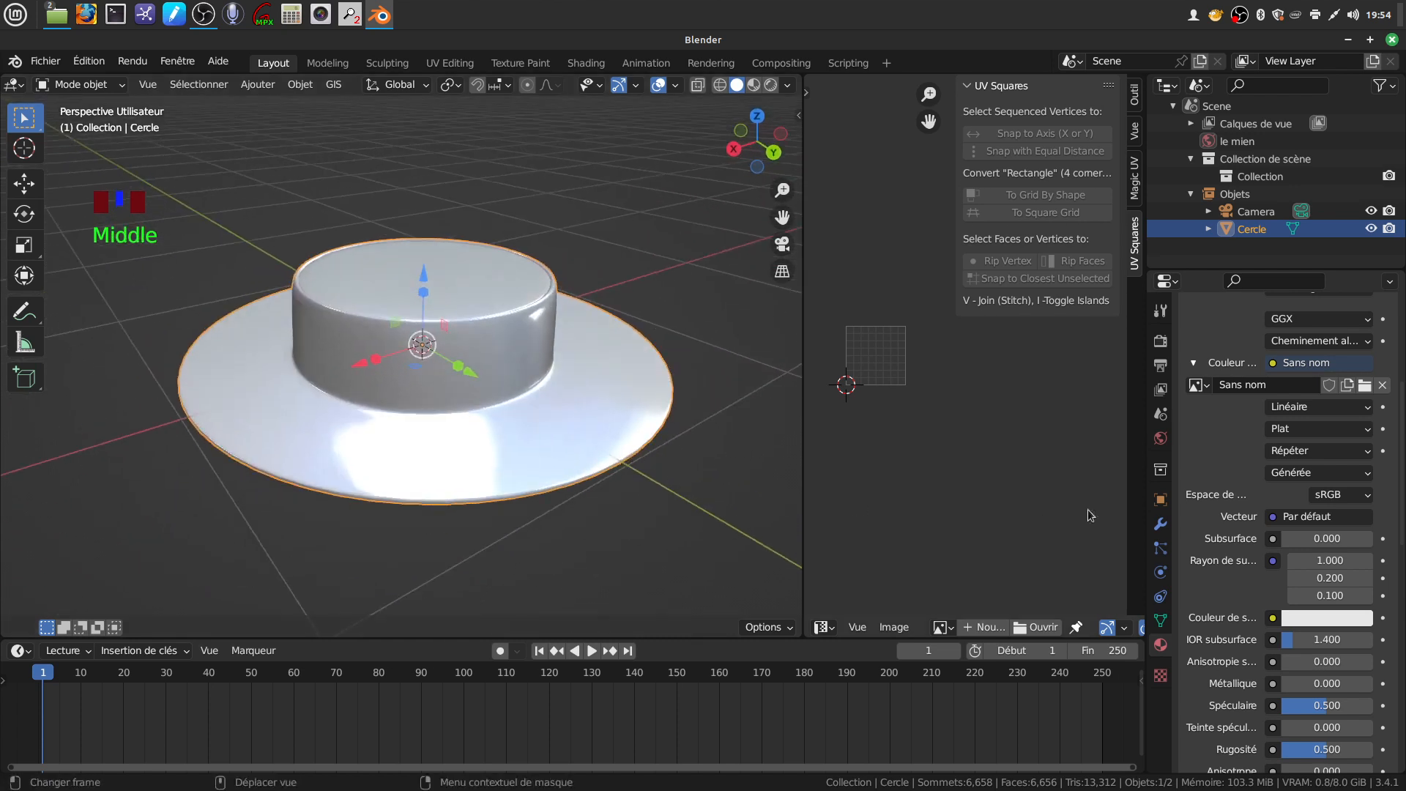
click(1163, 526)
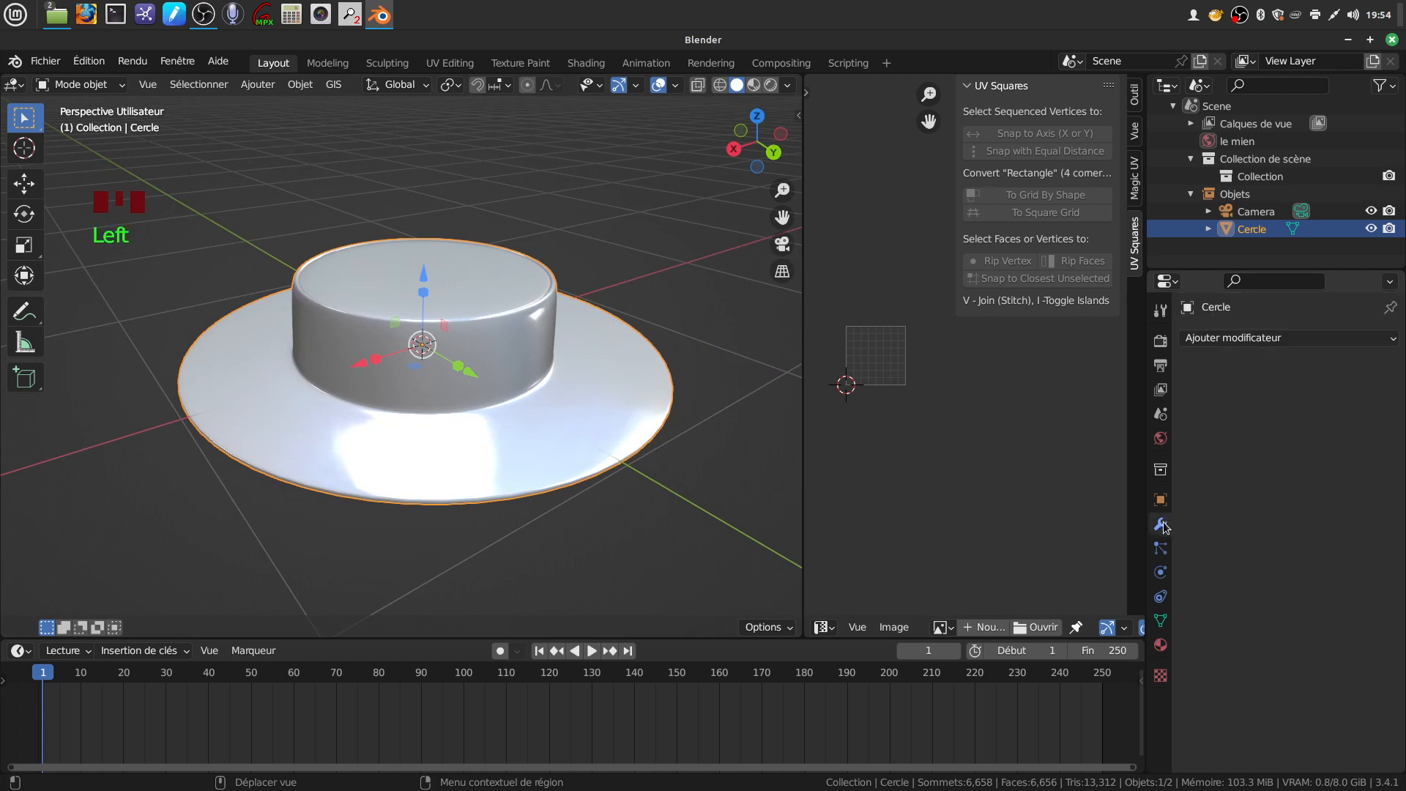
click(1396, 341)
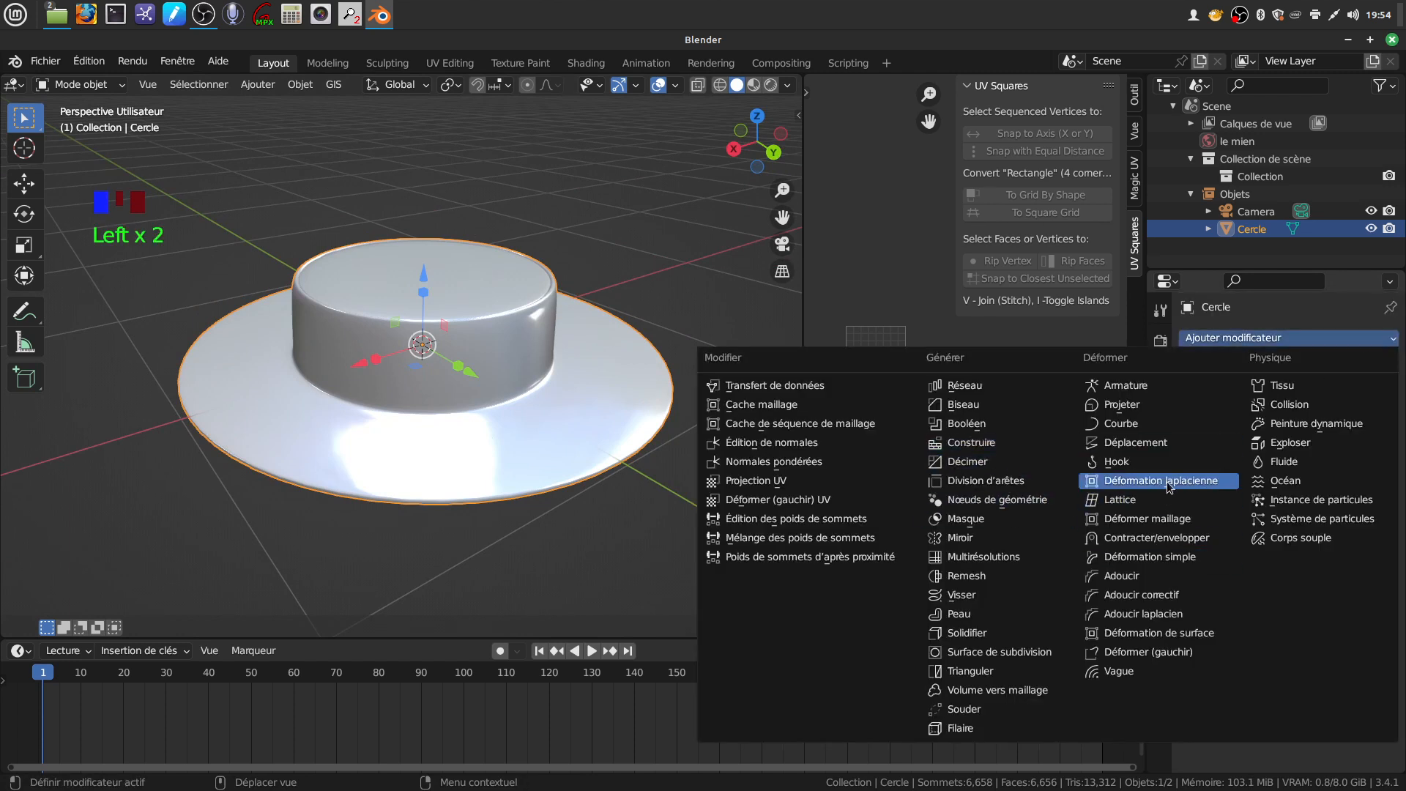
click(1141, 443)
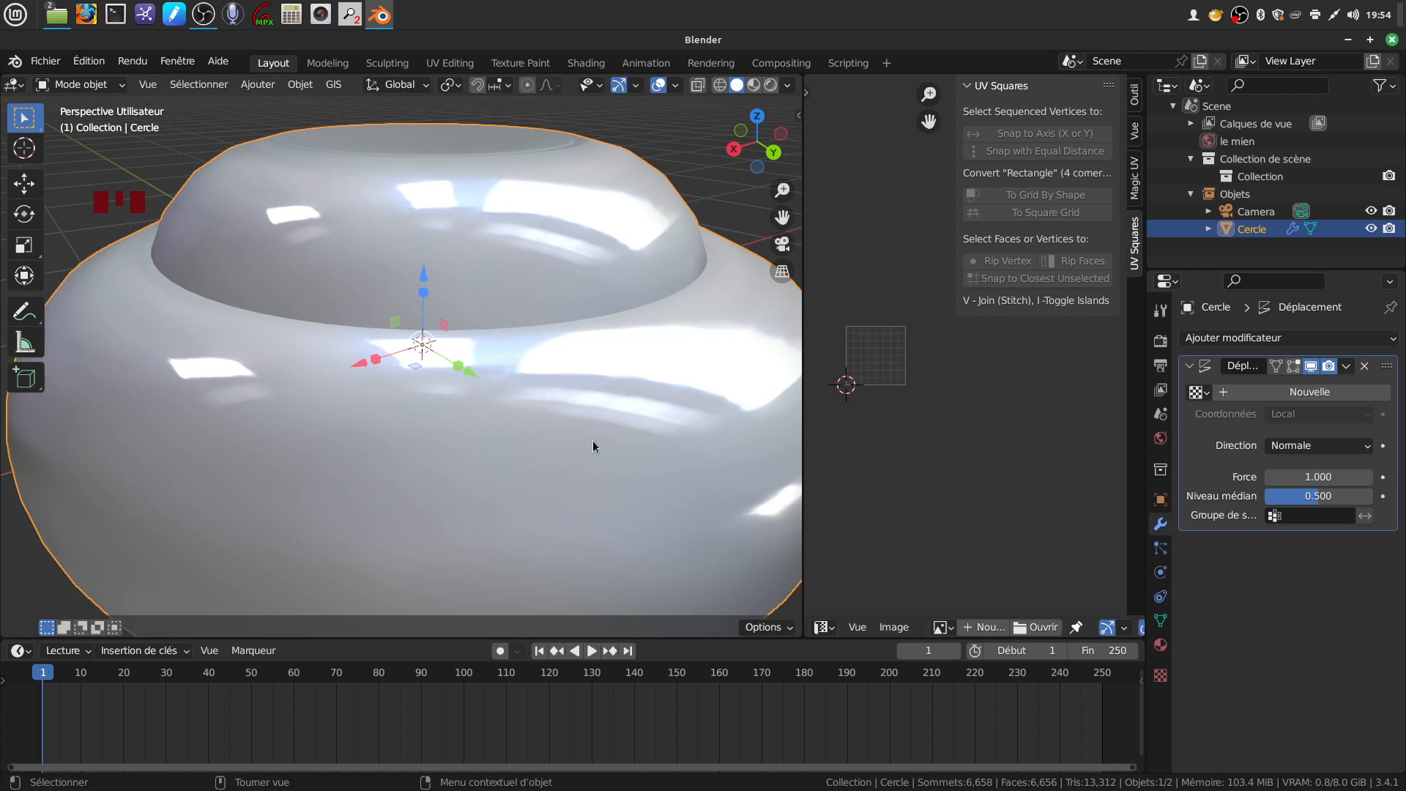
Give the Displace modifier a new texture of type Clouds (Nuages) with a size of 2.00
scroll(591, 445, down, 3)
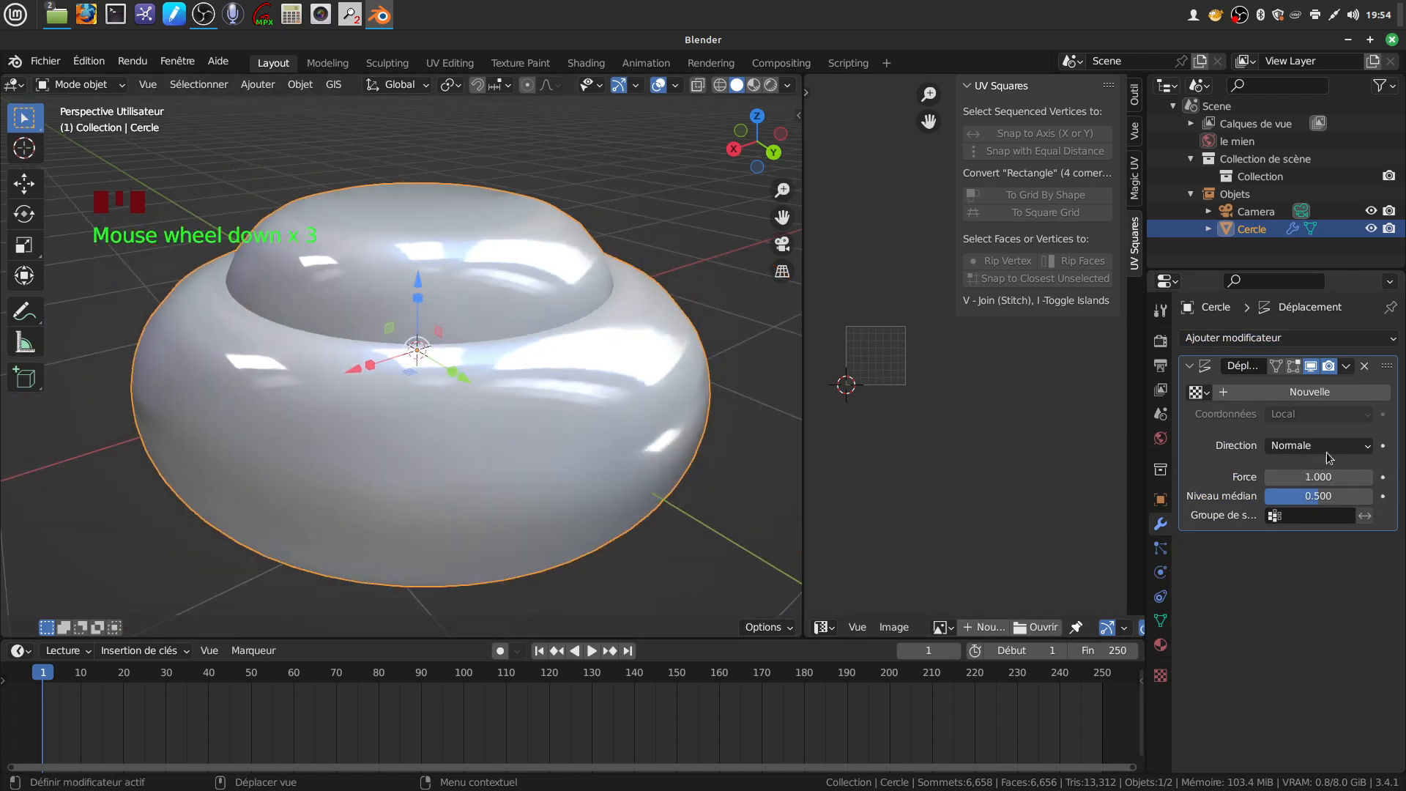
click(1318, 393)
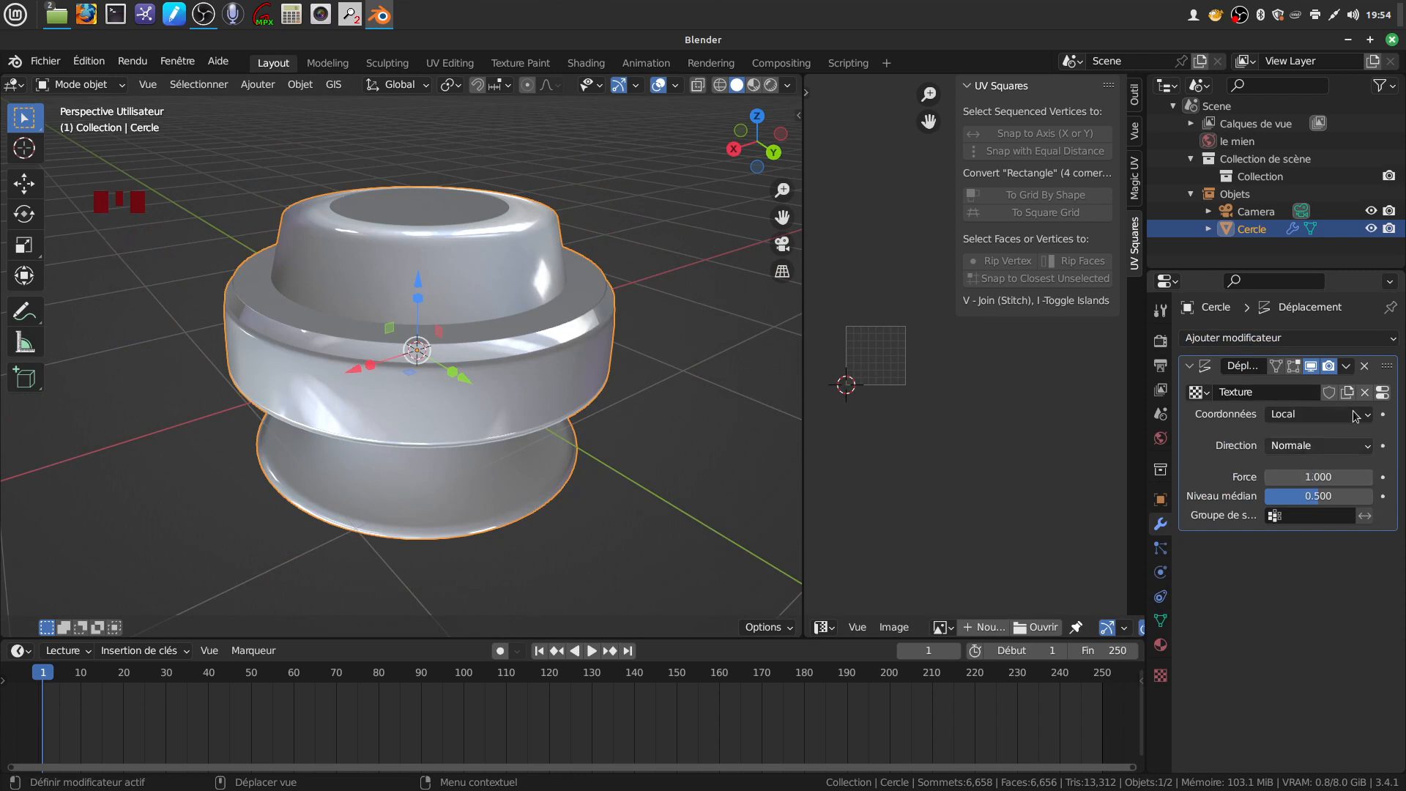
click(1383, 393)
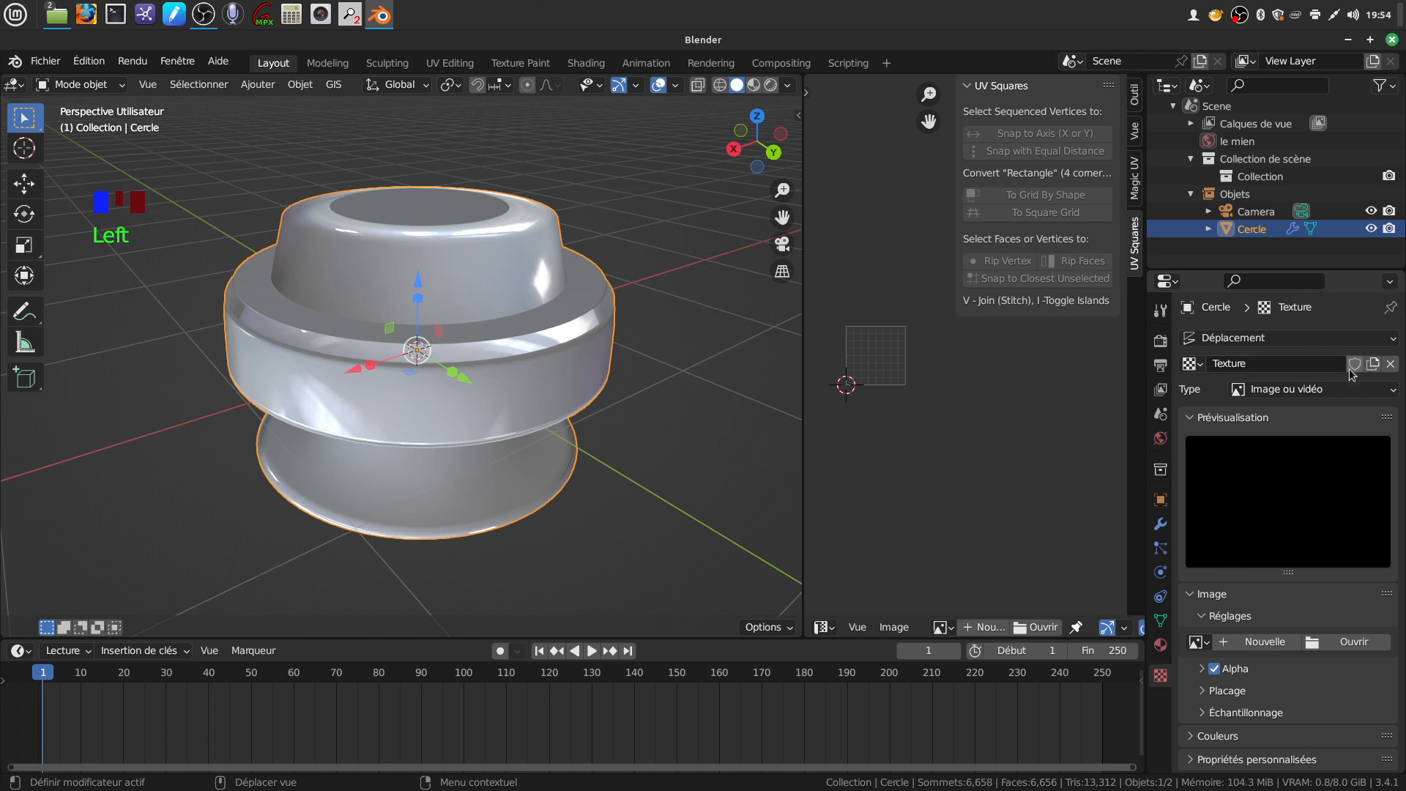
click(1395, 393)
click(1289, 446)
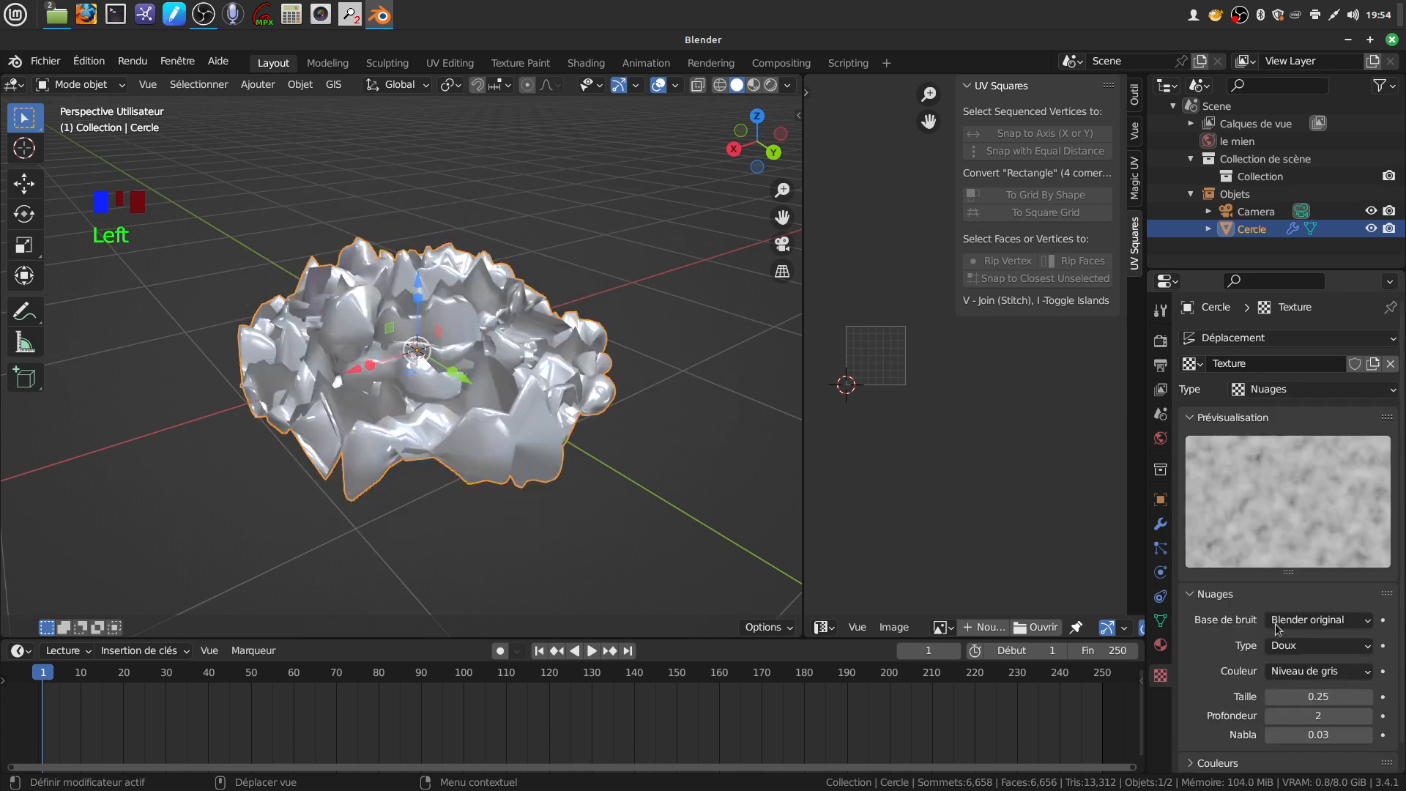
drag(1292, 696, 1363, 696)
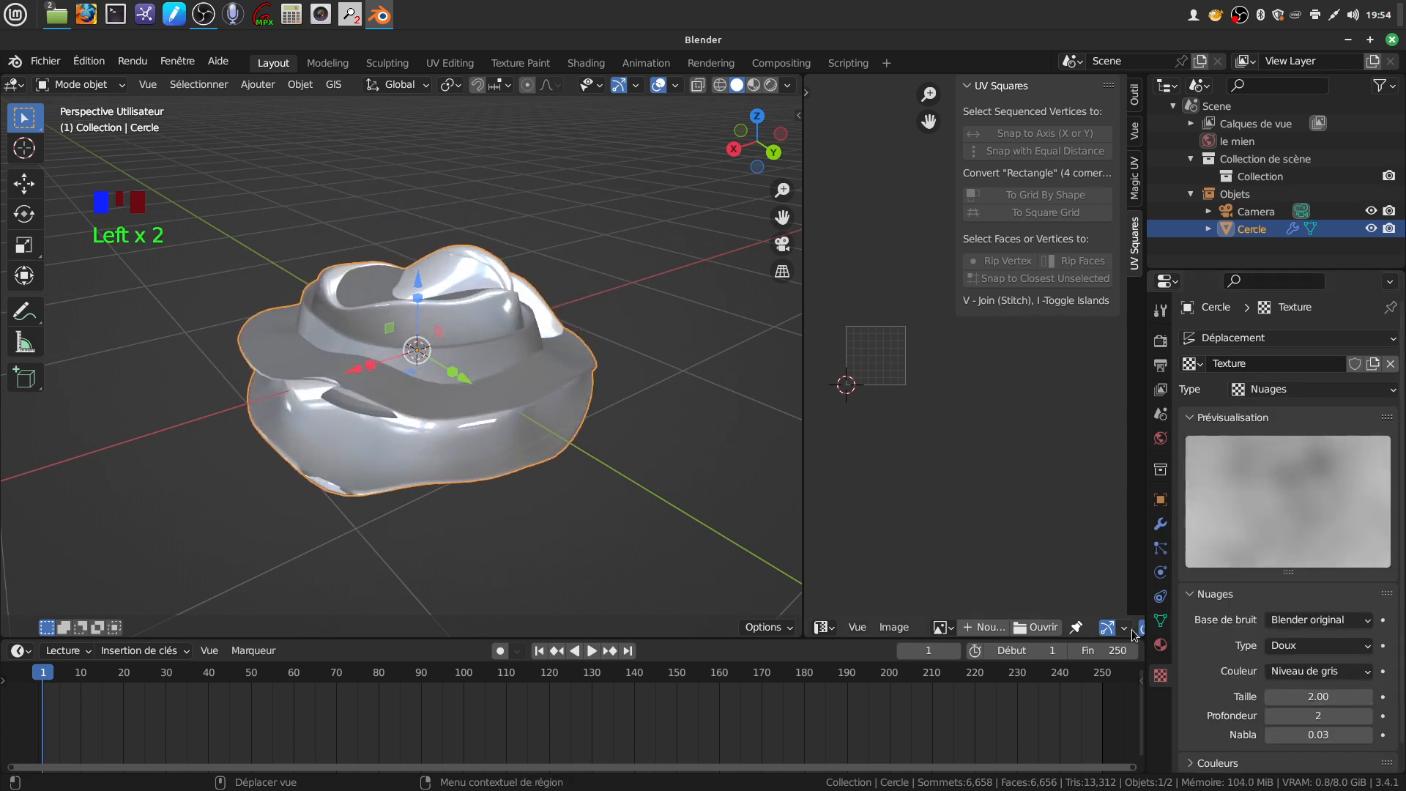
Set the Displace modifier's strength to -0.100 and its direction to RGB to XYZ (RVB vers XYZ)
click(1161, 526)
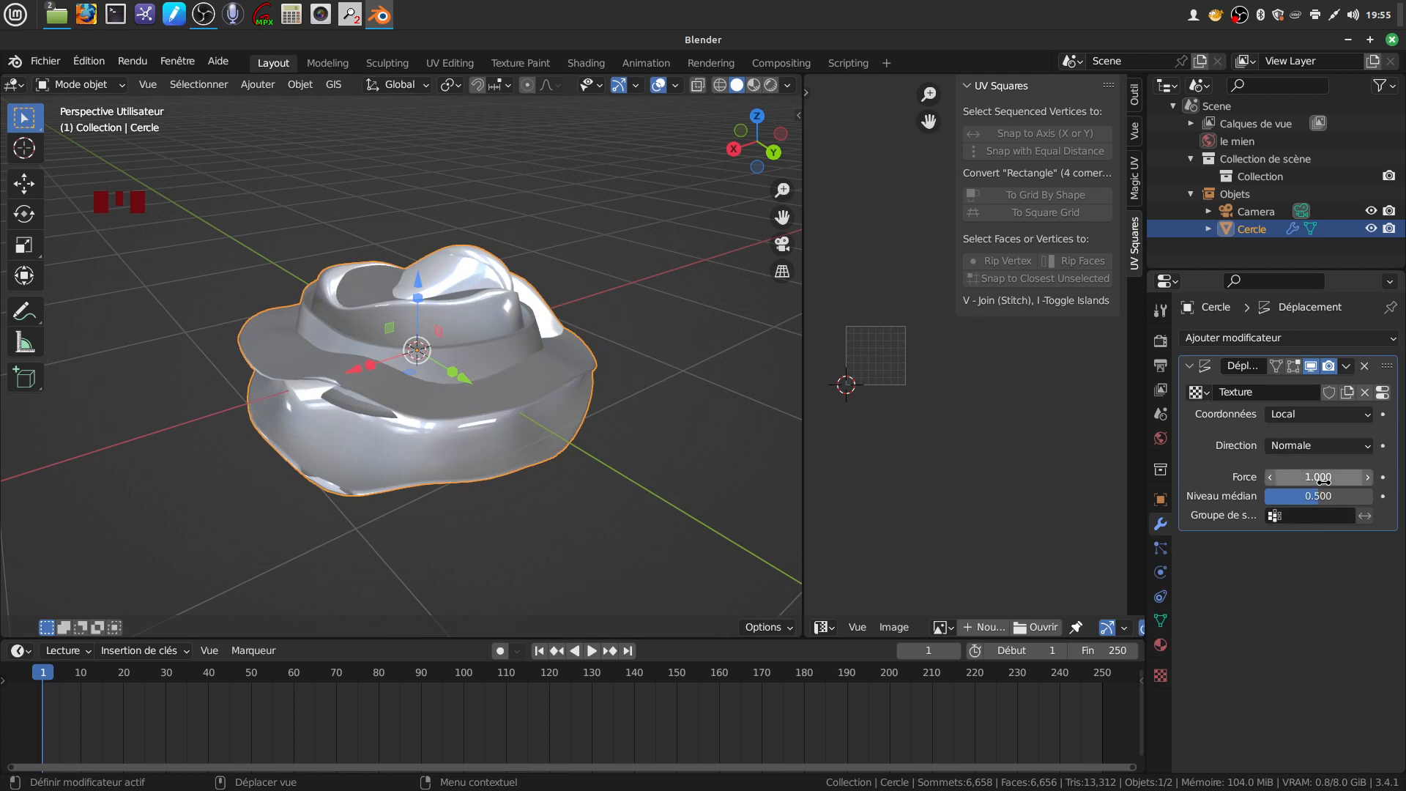
drag(1323, 477, 1244, 477)
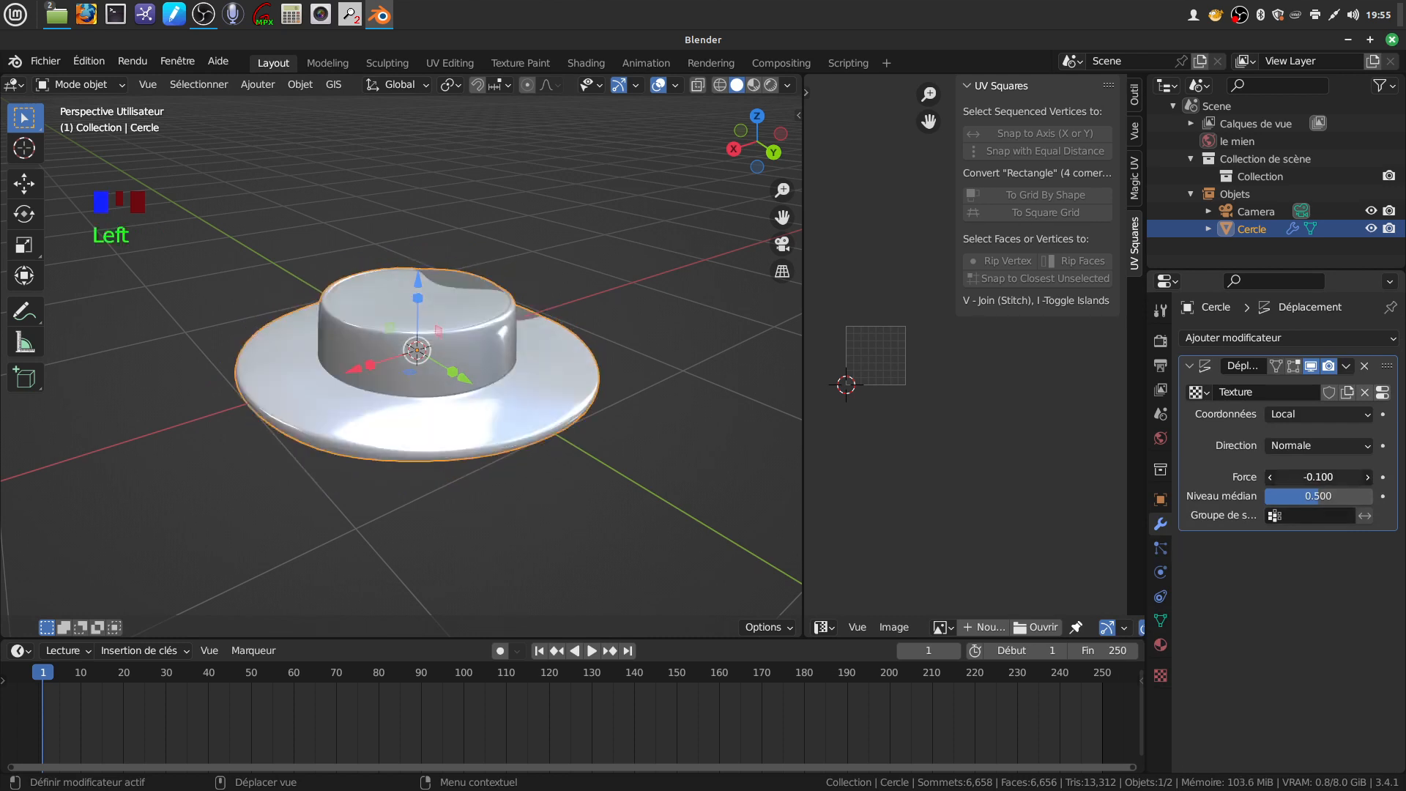
click(1365, 446)
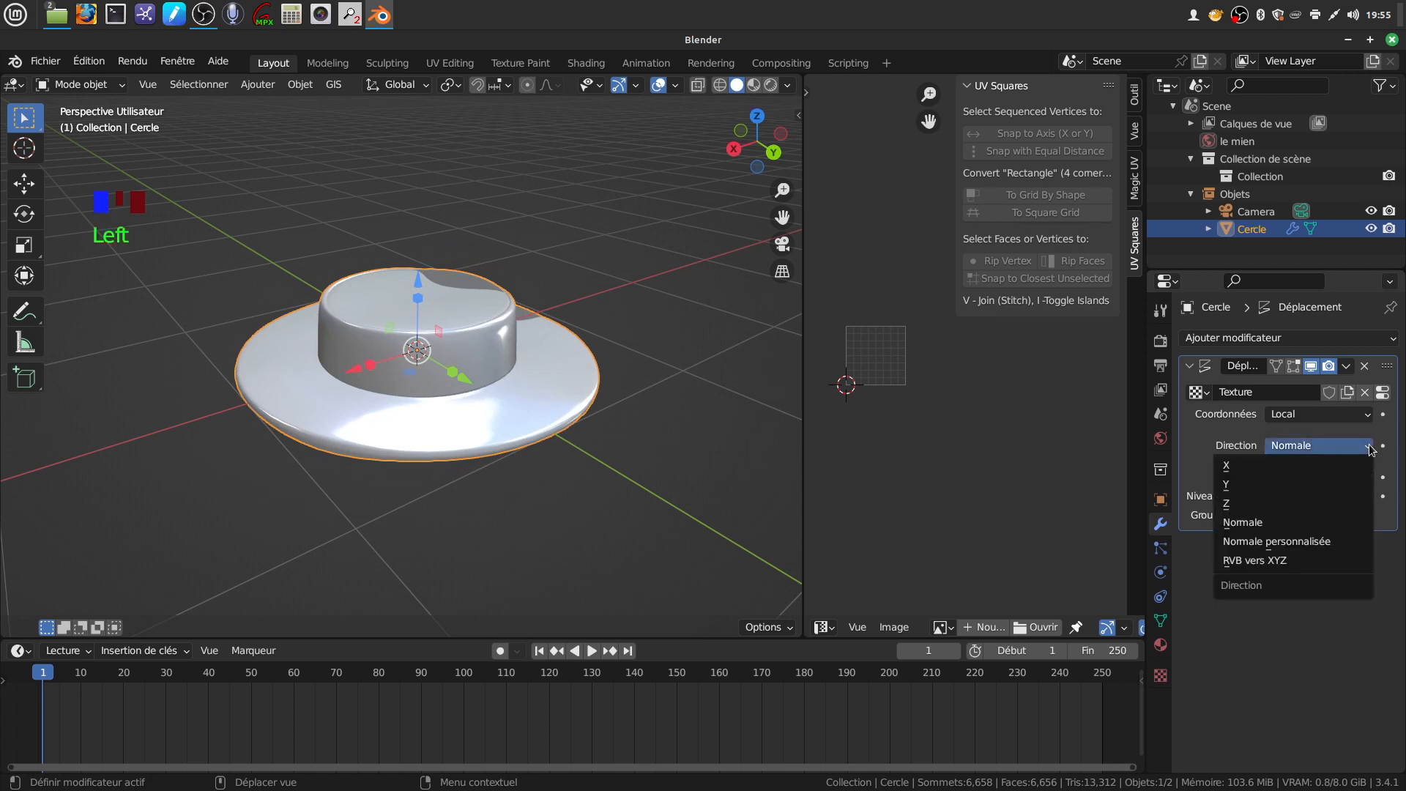
click(1275, 561)
Raise the Displace modifier's strength to 0.100
scroll(572, 412, up, 2)
mouse_move(573, 407)
middle_down()
mouse_move(608, 353)
mouse_move(581, 363)
mouse_move(568, 349)
mouse_move(538, 367)
mouse_move(554, 407)
middle_up()
scroll(532, 400, up, 3)
click(1367, 496)
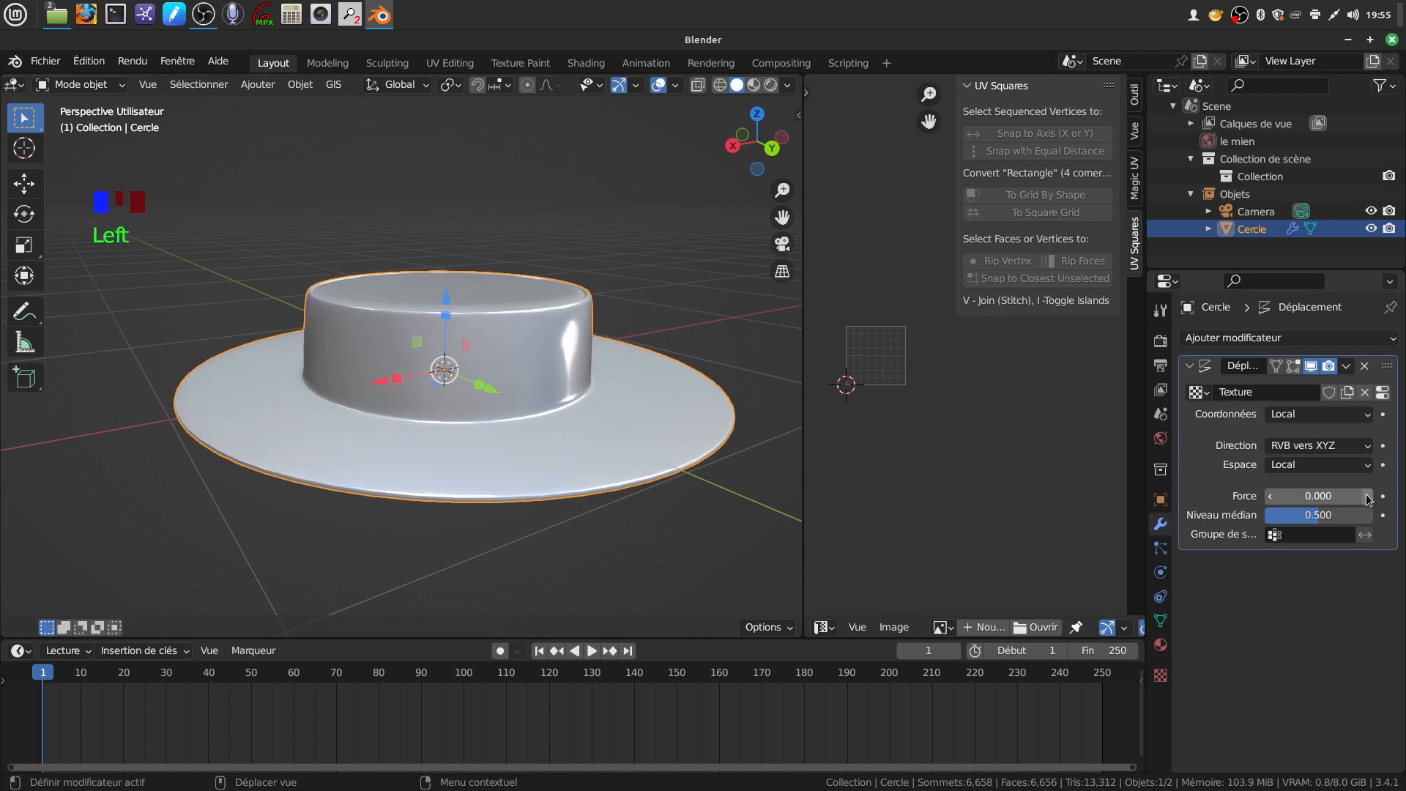
click(1367, 496)
Check the slightly deformed hat from several angles and apply the Displace modifier
middle_drag(475, 462, 476, 502)
scroll(481, 498, down, 2)
middle_drag(481, 453, 420, 395)
middle_drag(640, 336, 699, 388)
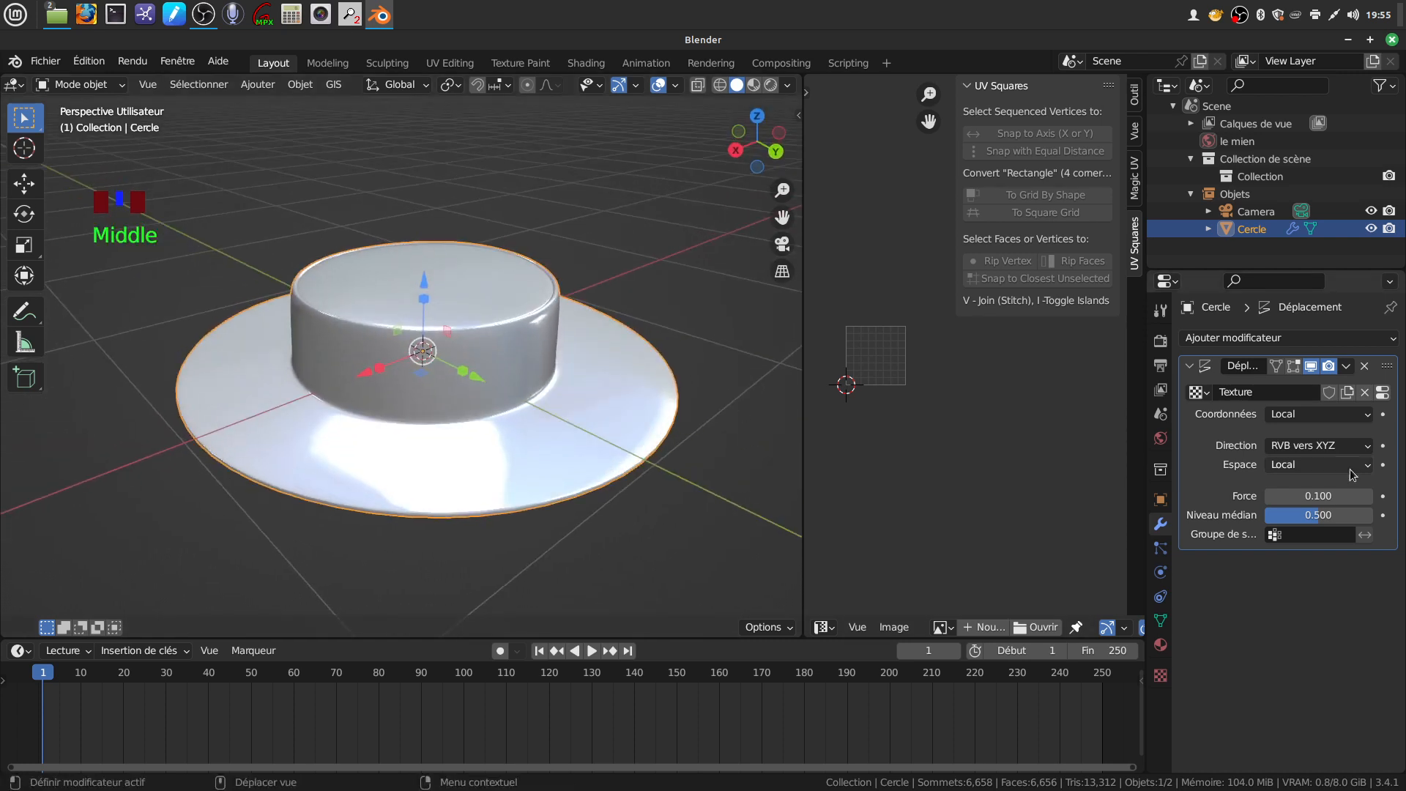
click(1346, 366)
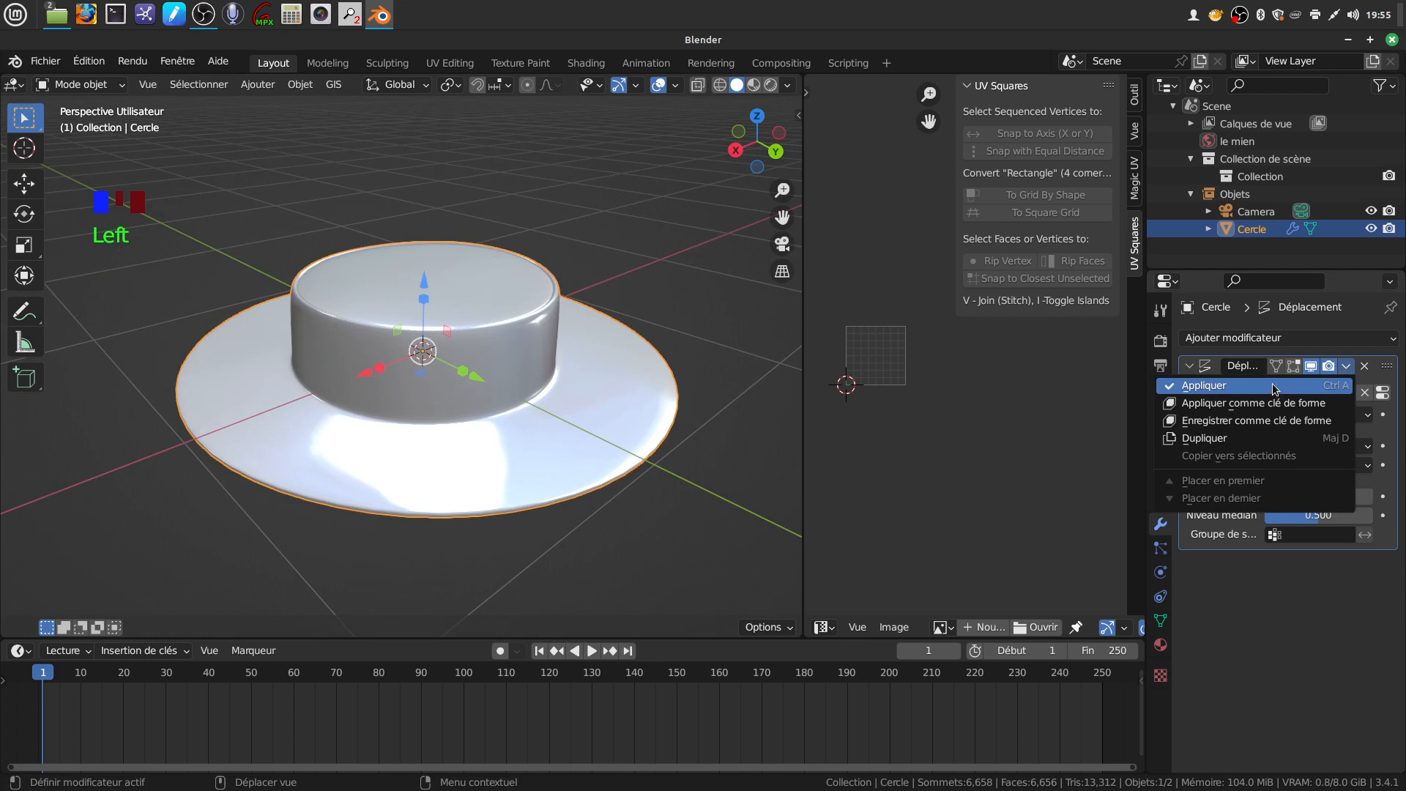
click(1261, 389)
Enter Edit Mode on the hat and switch to face selection
shift+middle_drag(282, 426, 388, 345)
scroll(307, 403, up, 2)
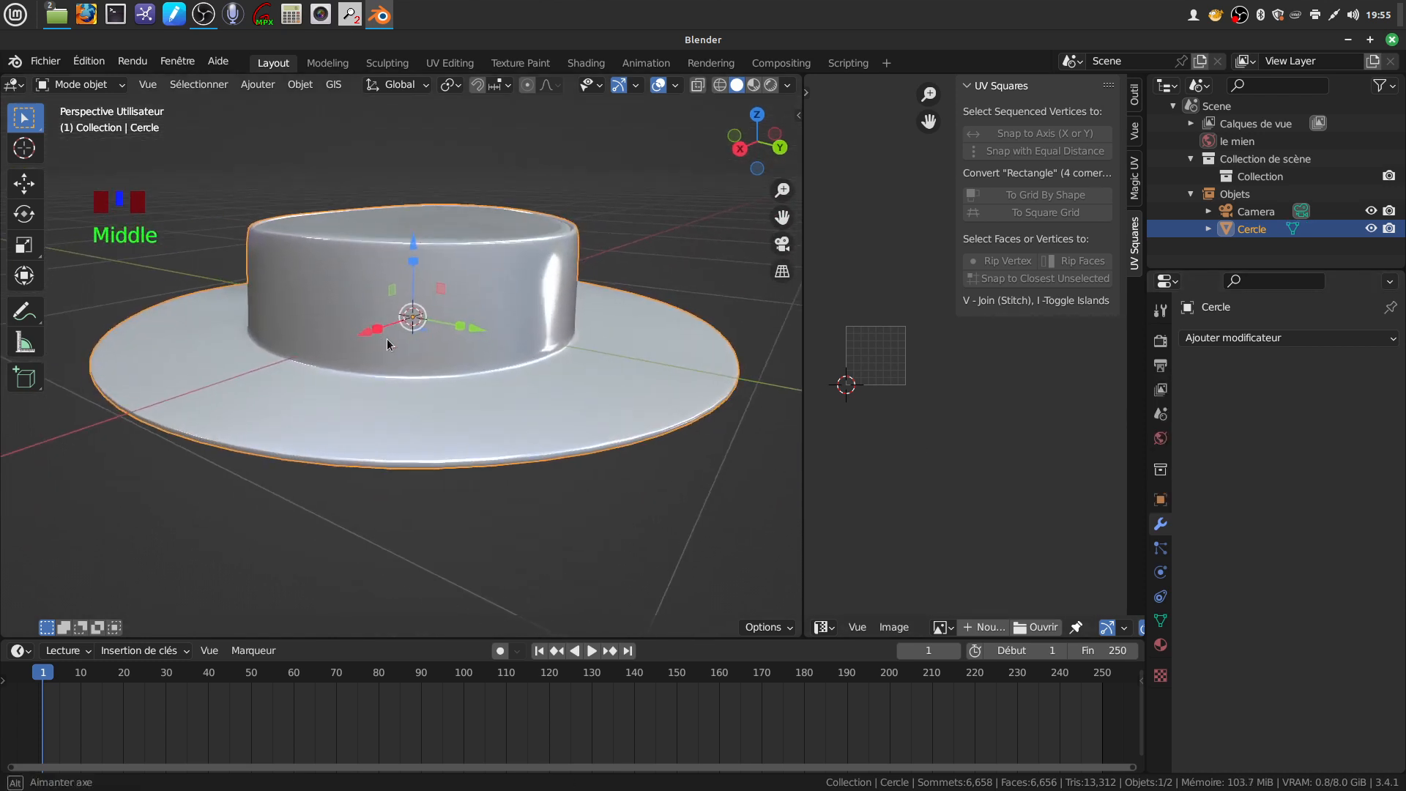
key(Tab)
scroll(471, 389, up, 2)
mouse_move(471, 389)
middle_down()
mouse_move(511, 375)
mouse_move(497, 389)
middle_up()
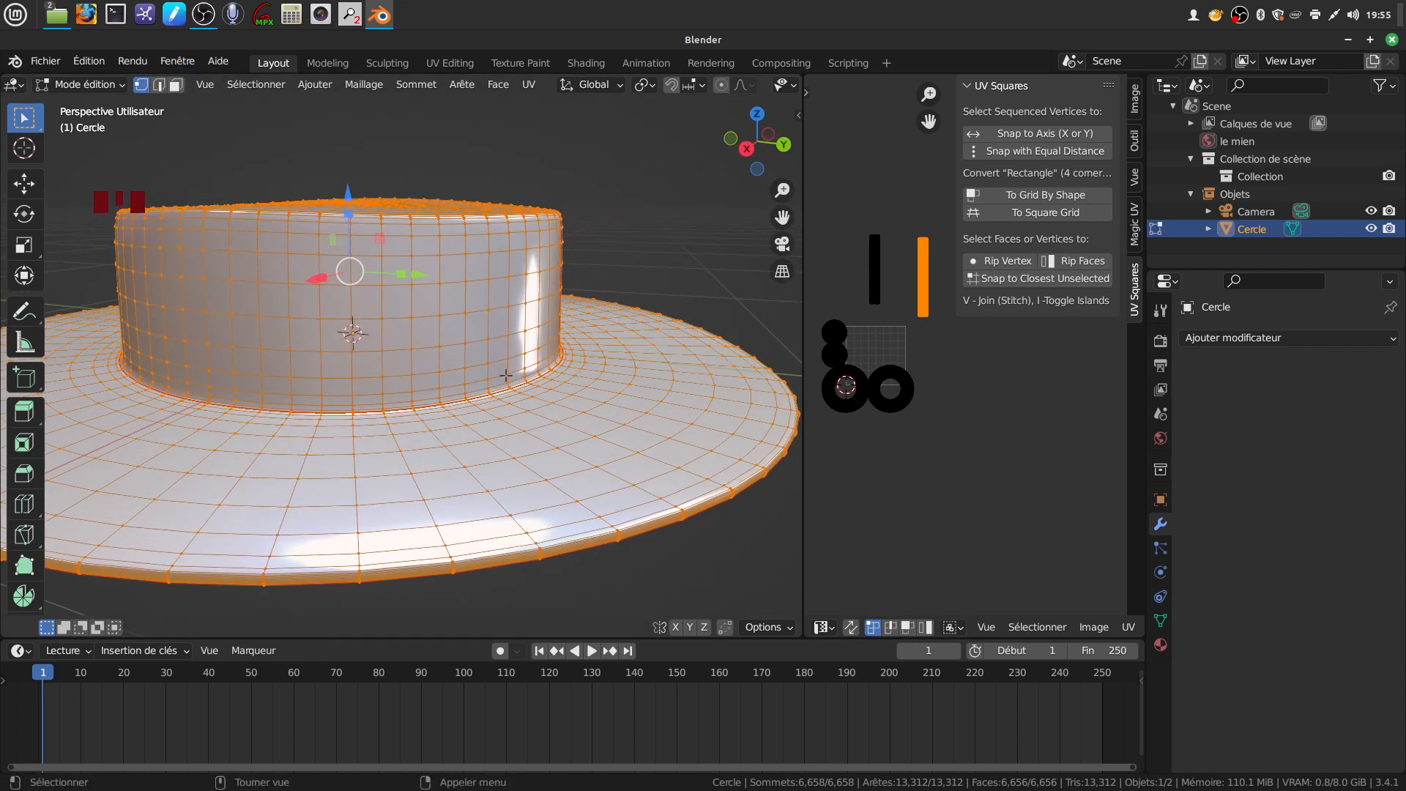
click(176, 84)
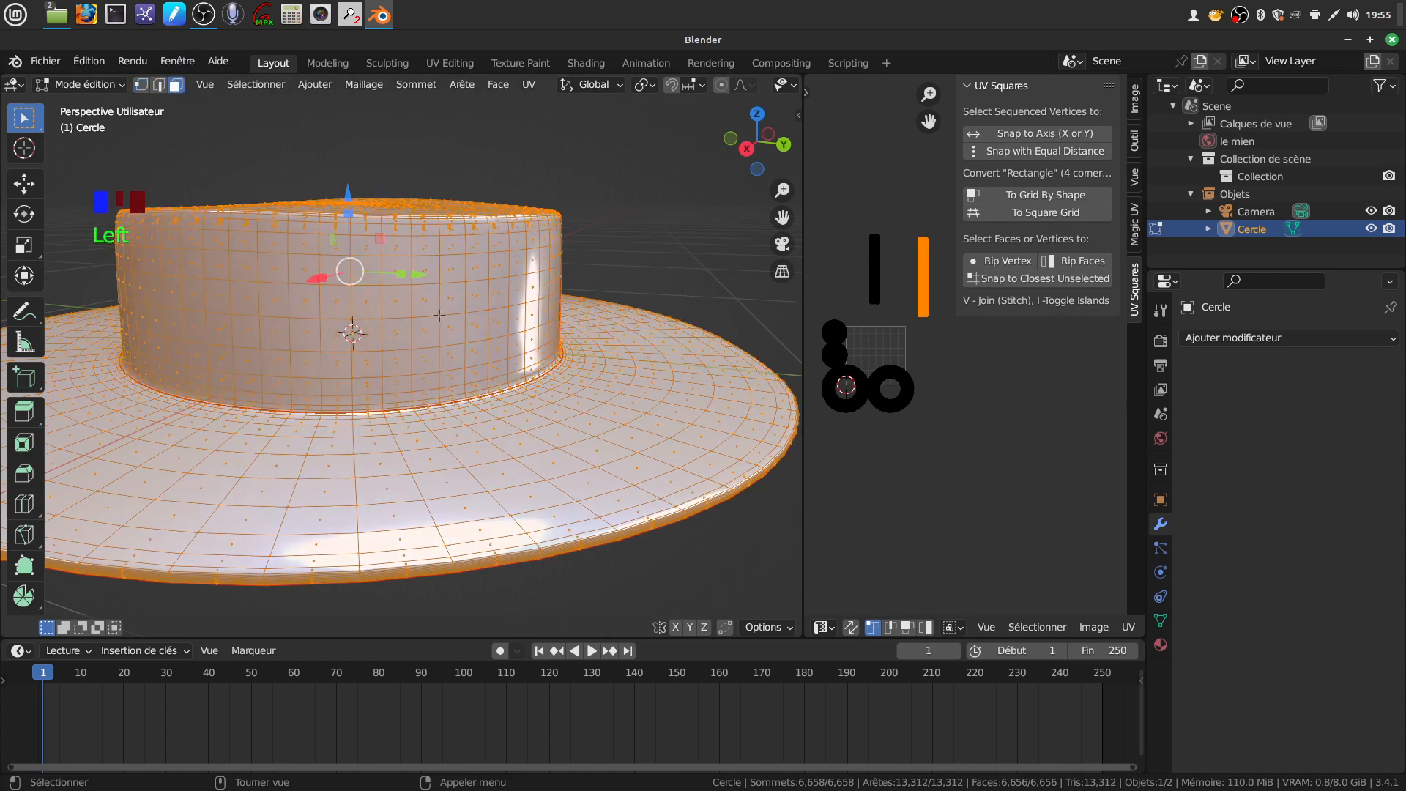
Select the four lowest face loops around the crown's outer wall, just above the brim
scroll(490, 351, up, 2)
scroll(490, 351, up, 3)
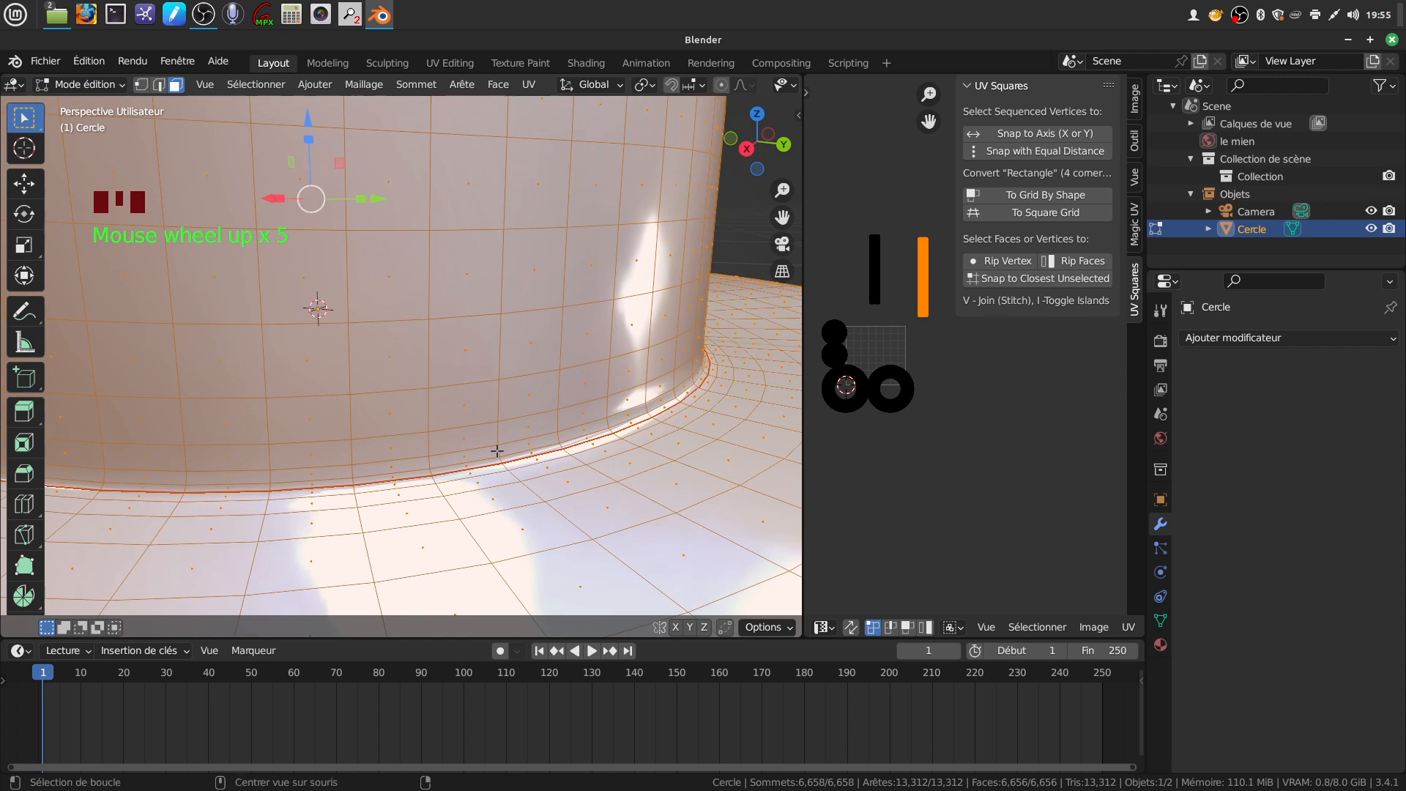
alt+click(503, 448)
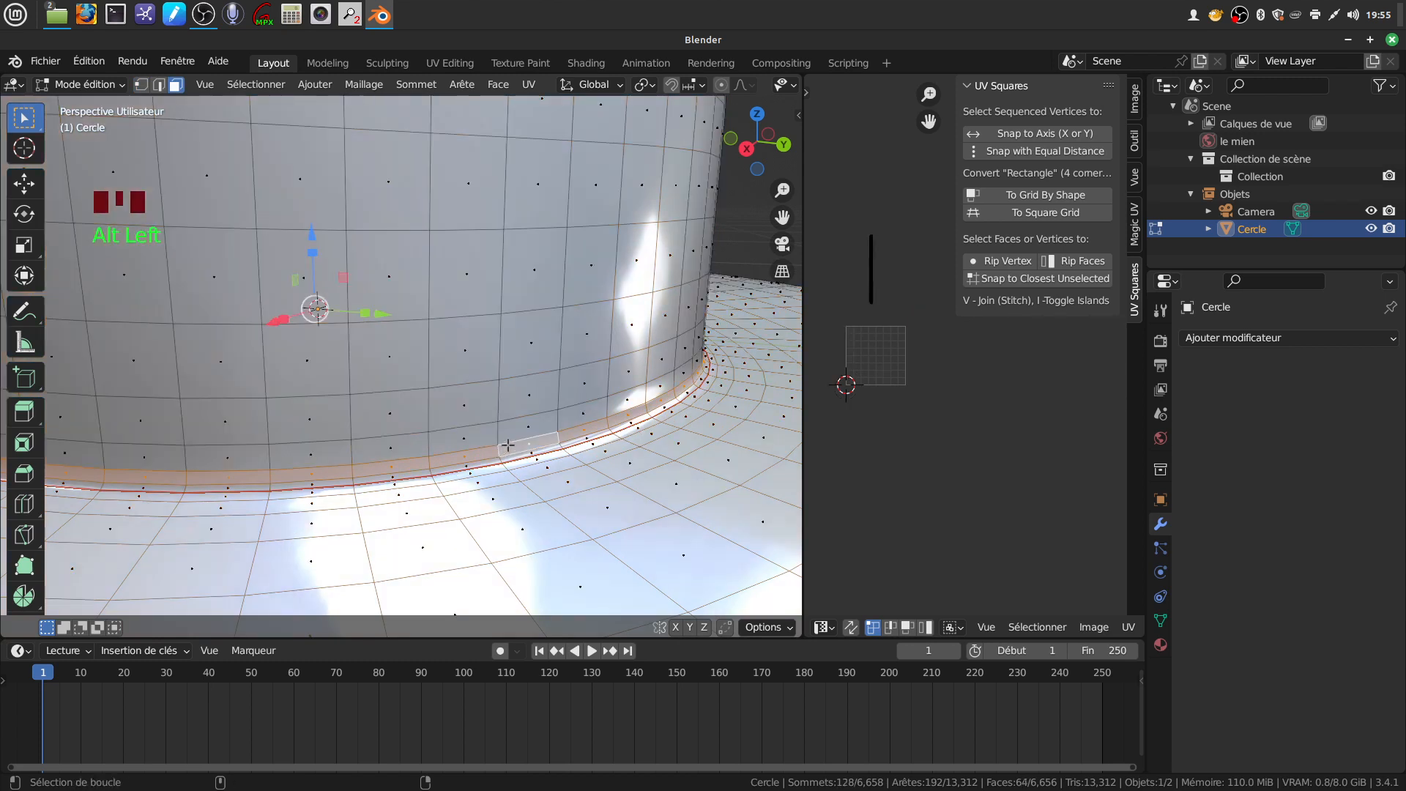
alt+shift+click(495, 431)
alt+shift+click(497, 409)
scroll(499, 403, down, 4)
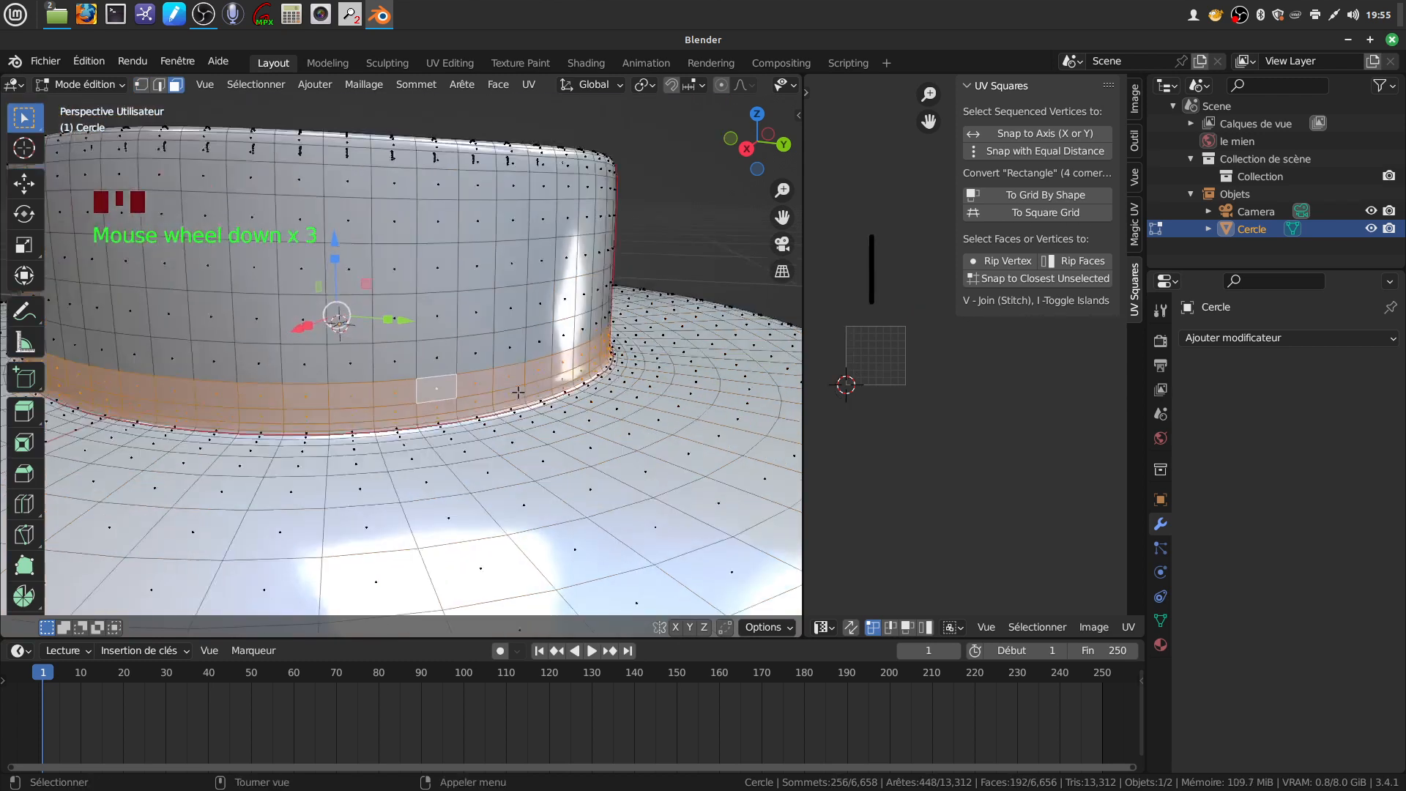
alt+shift+click(473, 353)
Duplicate the selected band of faces in place and separate the copy into its own object
middle_drag(523, 343, 526, 395)
scroll(538, 354, down, 4)
scroll(525, 394, up, 1)
key(shift)
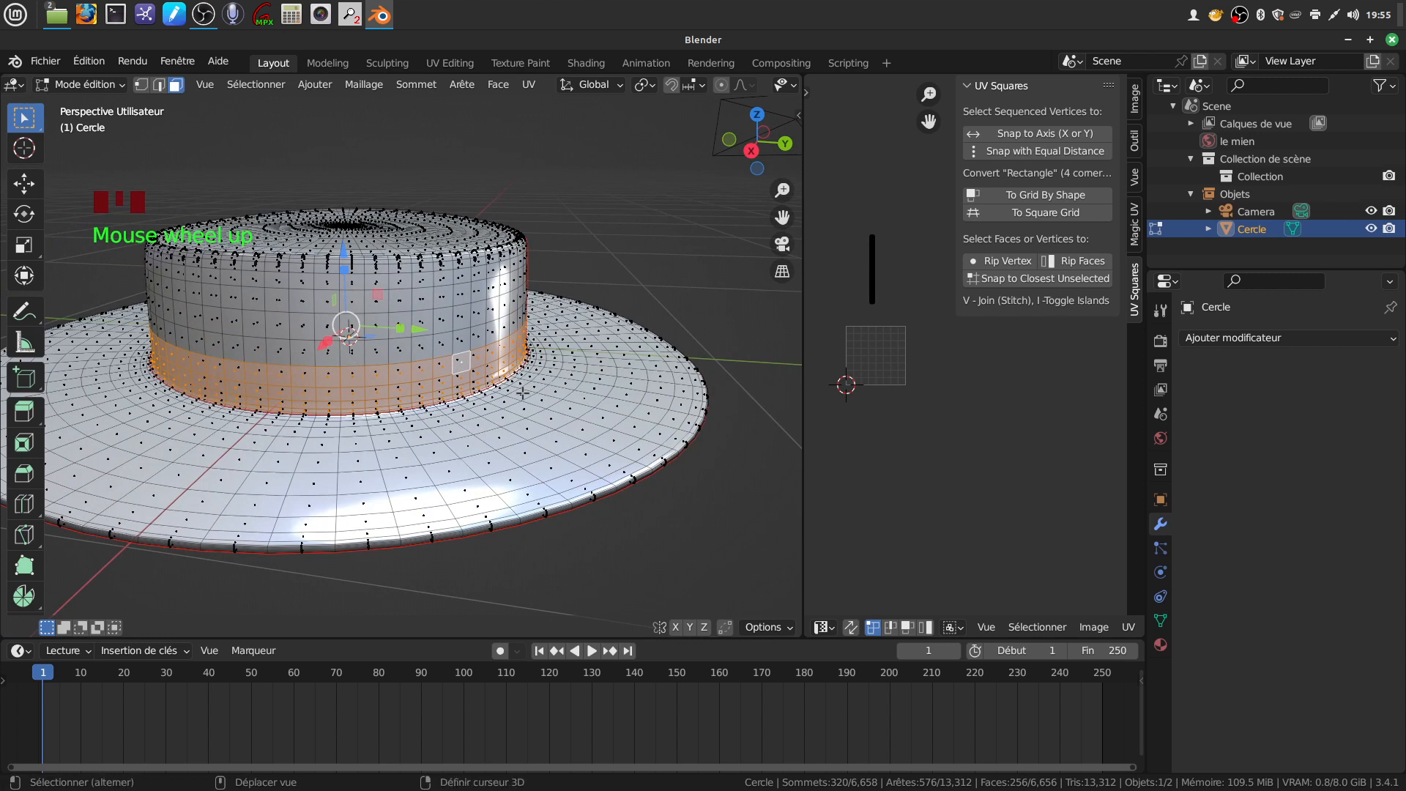
key(shift+d)
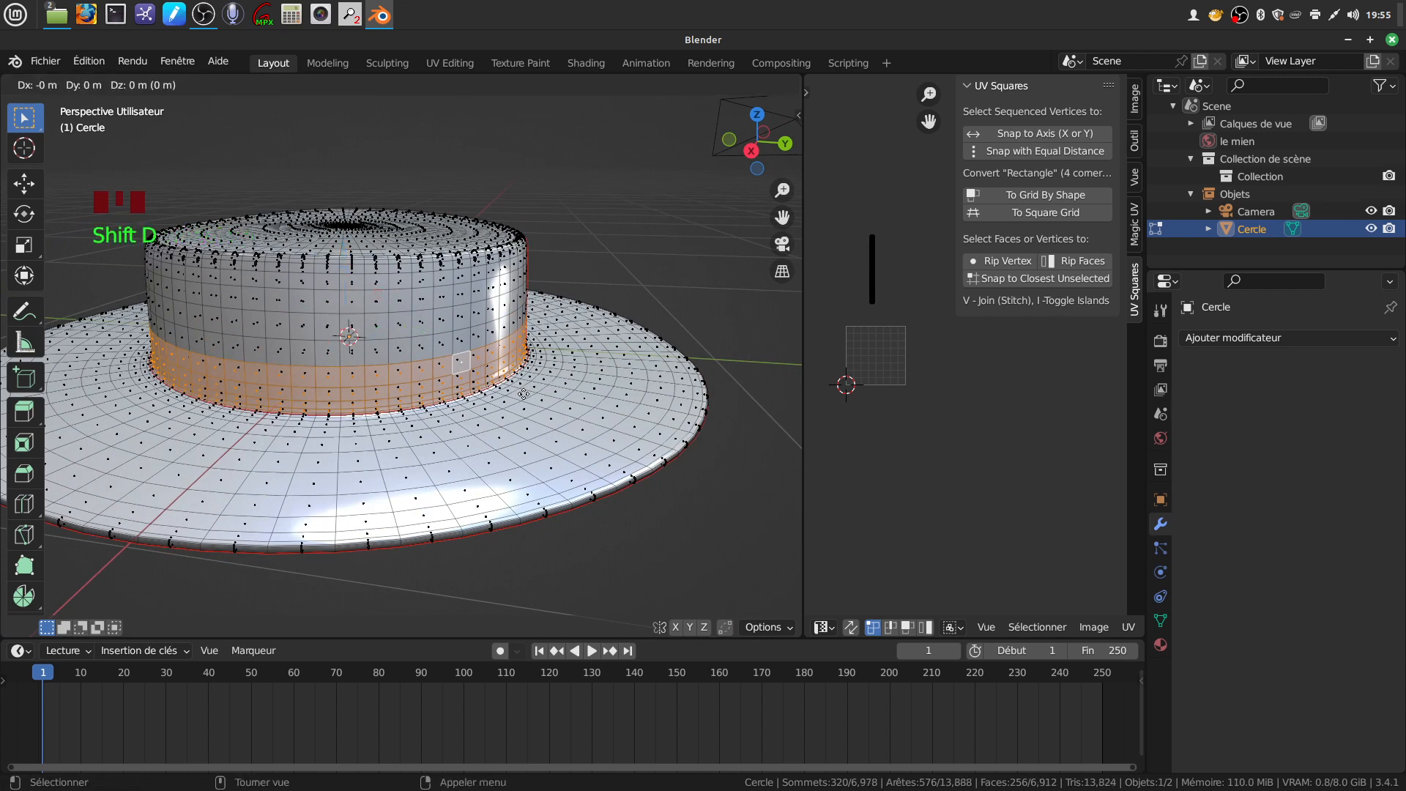
right_click(524, 394)
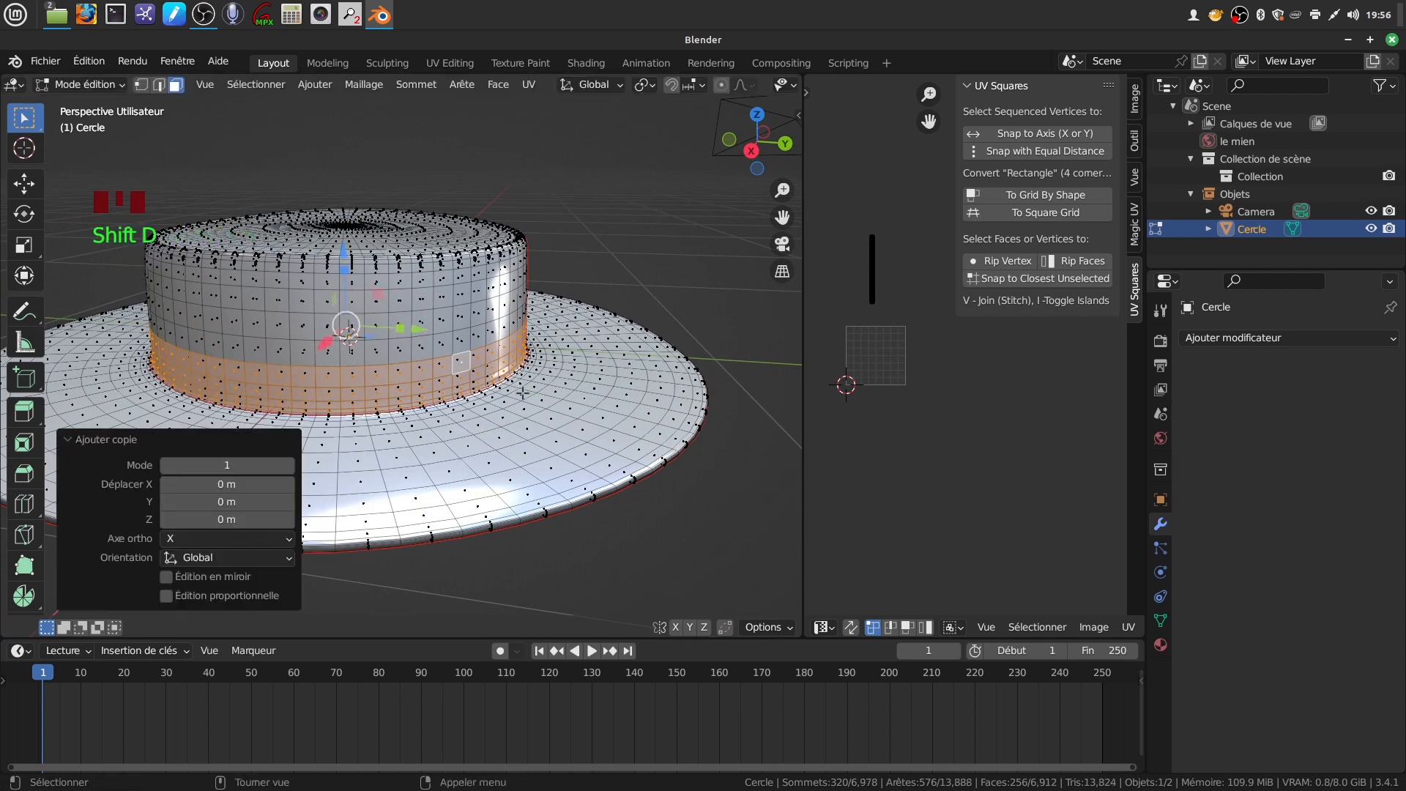
key(p)
click(524, 395)
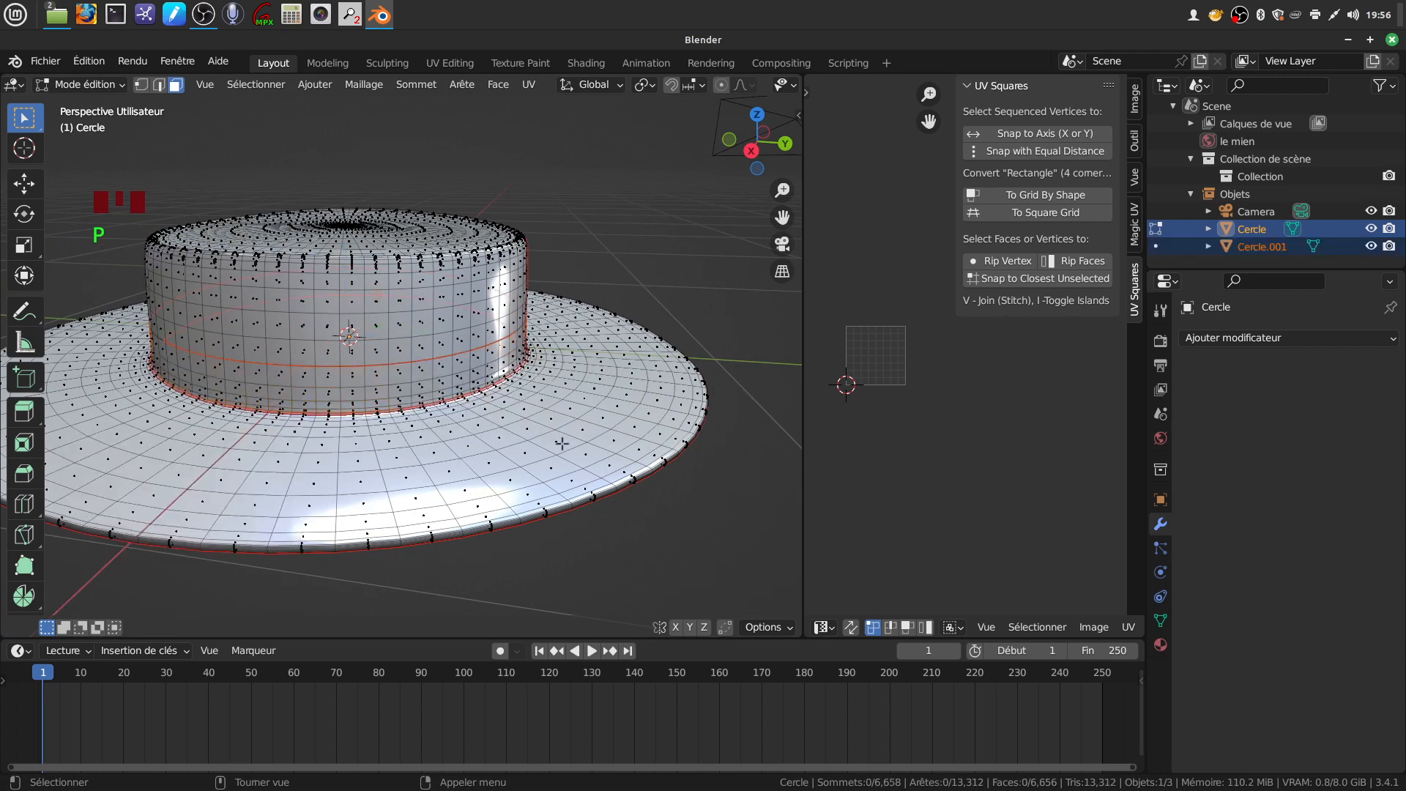
Leave Edit Mode and rename the separated ribbon band object as tissus
key(Tab)
click(482, 447)
click(398, 377)
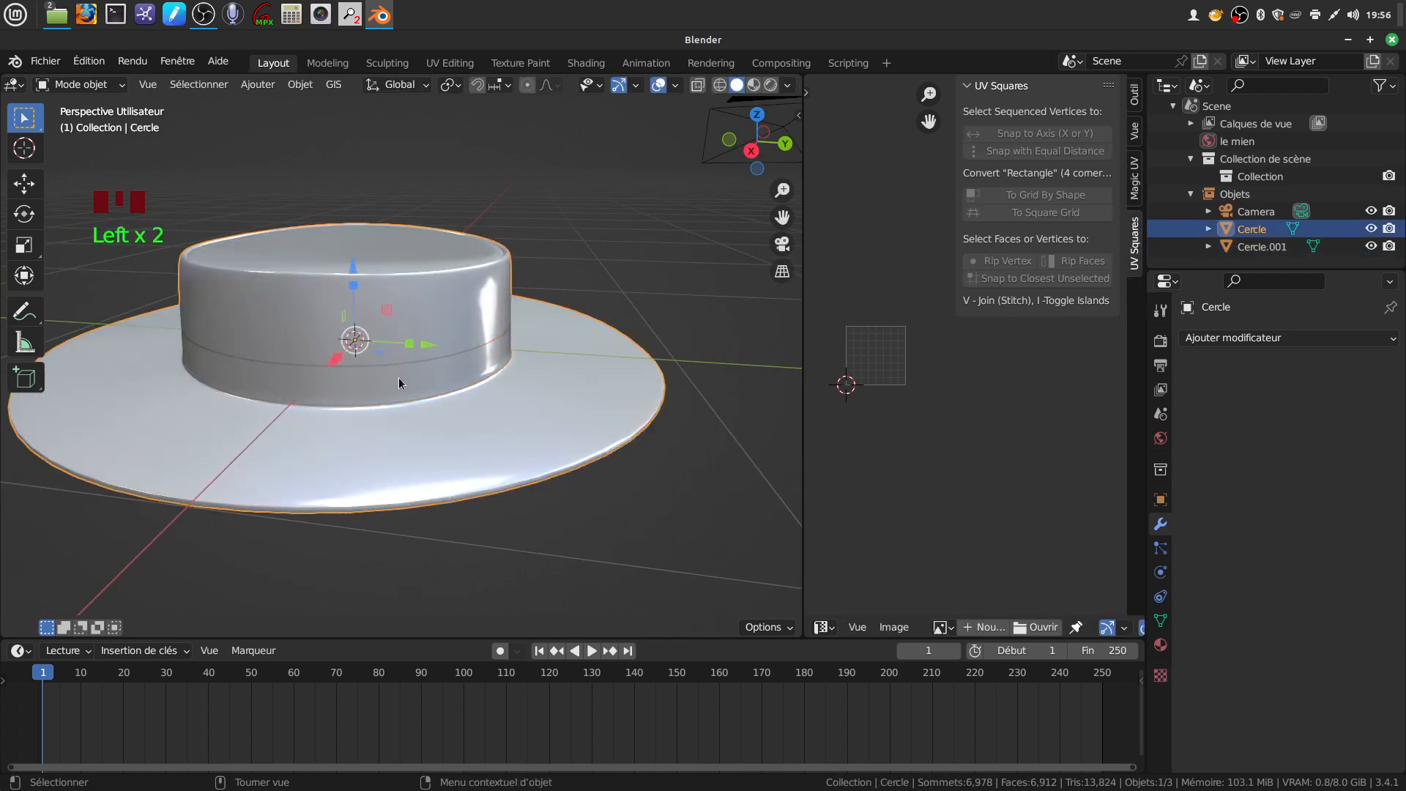
click(507, 372)
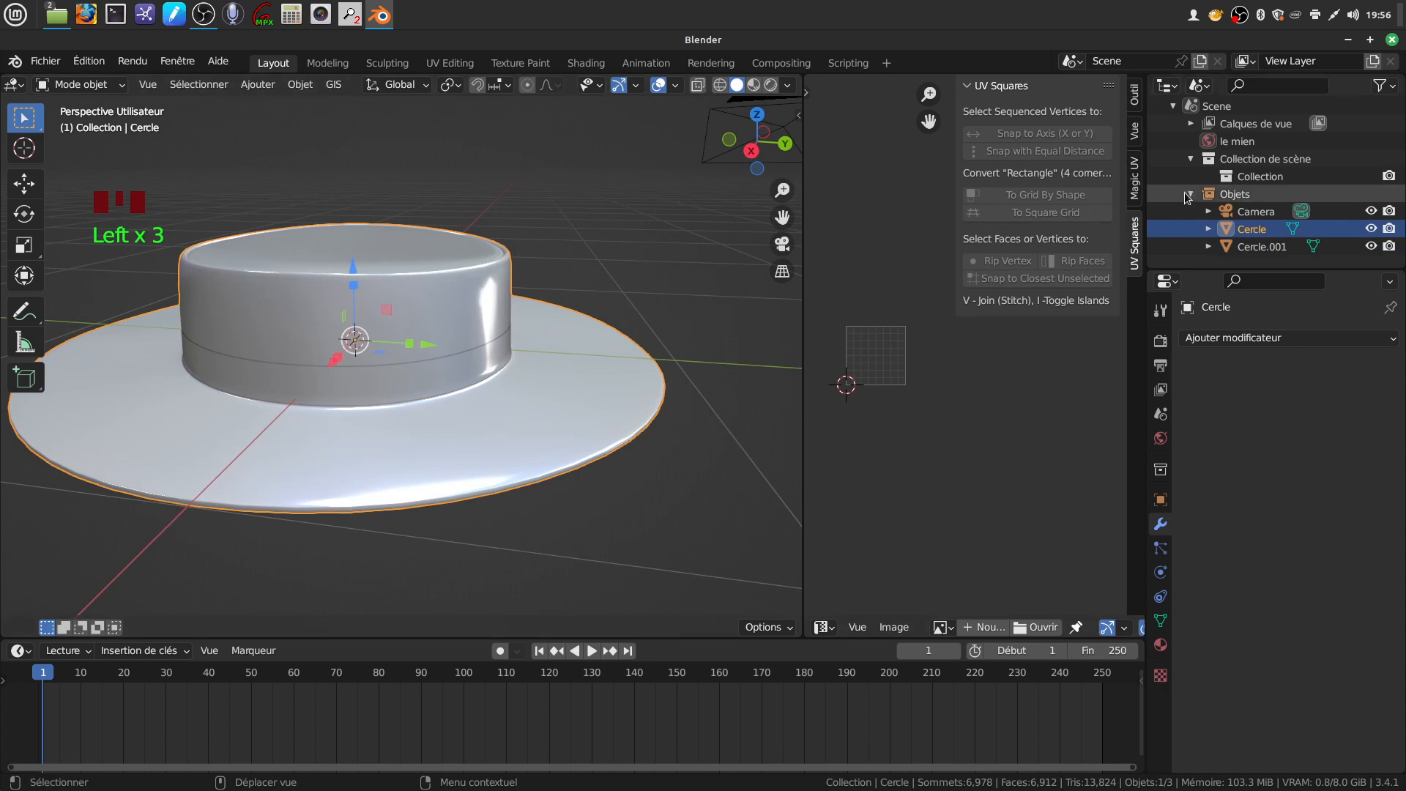
click(1276, 250)
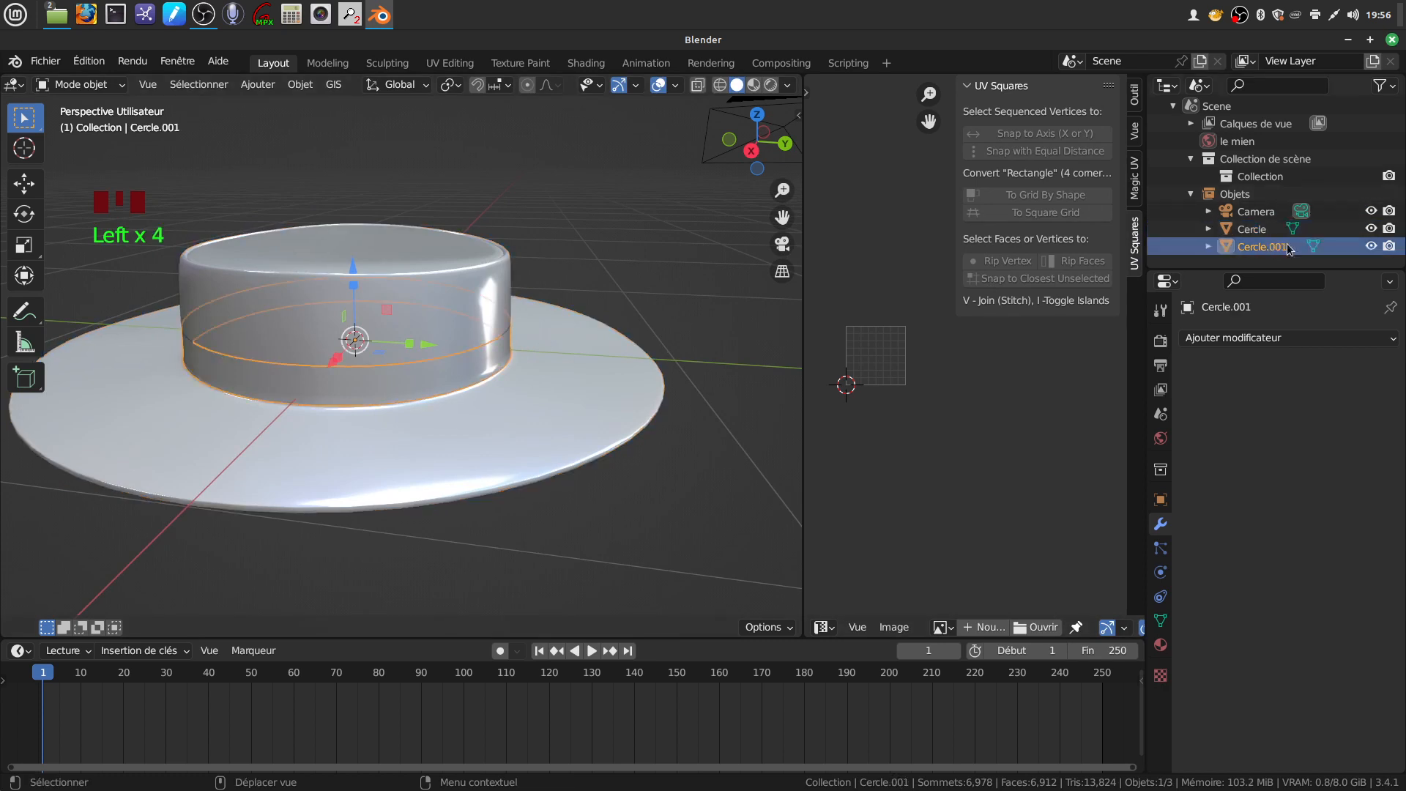
double_click(1290, 248)
key(BackSpace)
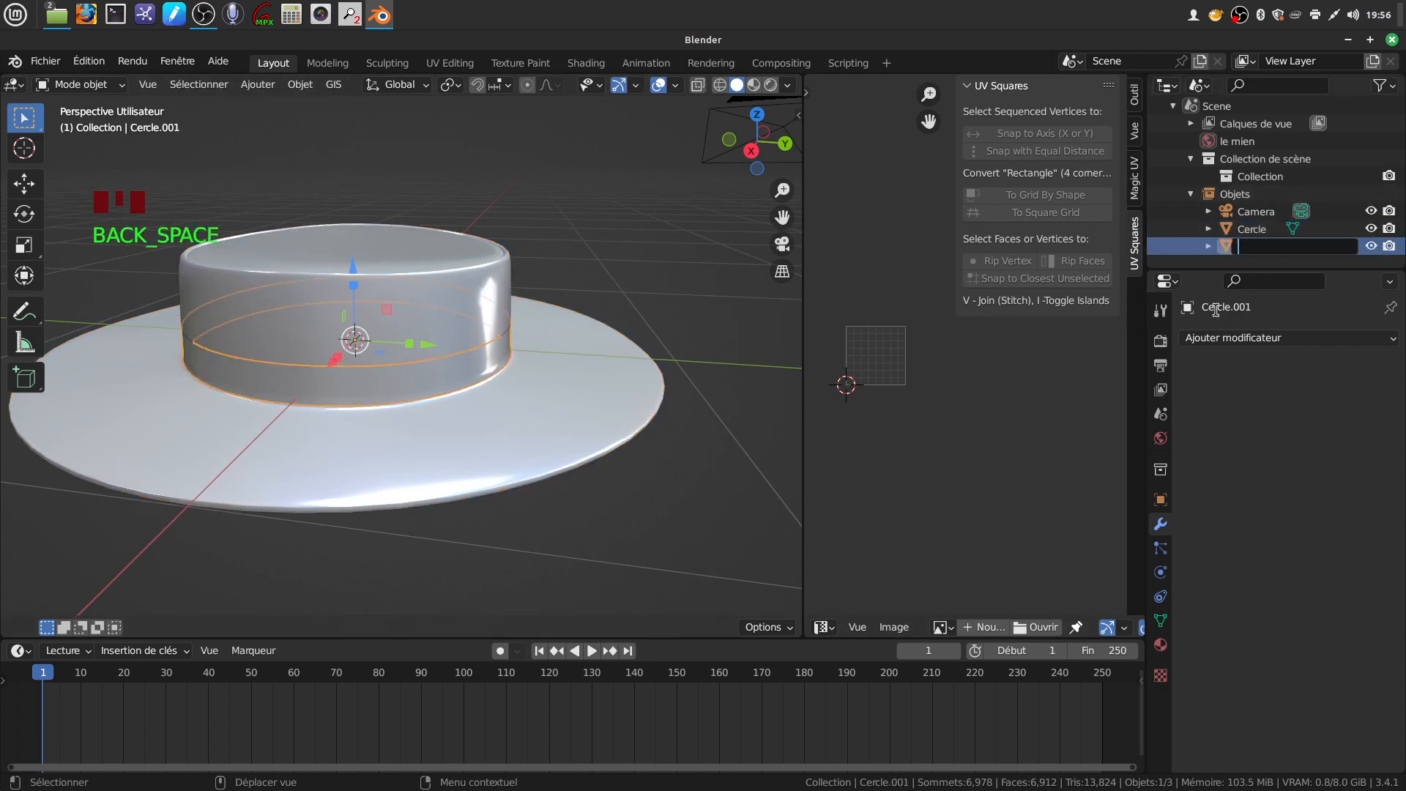
text(tissus)
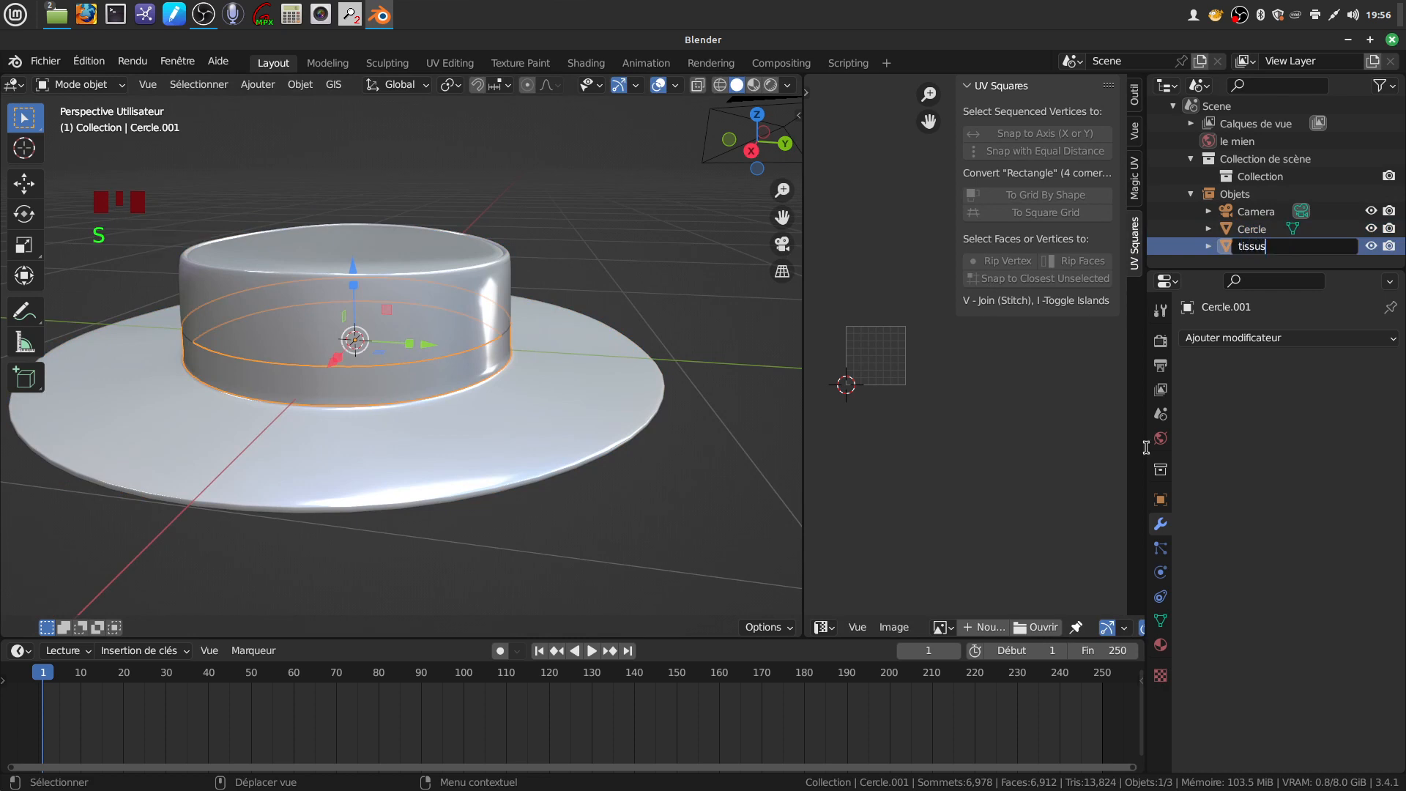
key(Return)
Rename the hat object as chapeau
click(1254, 230)
double_click(1255, 230)
key(BackSpace)
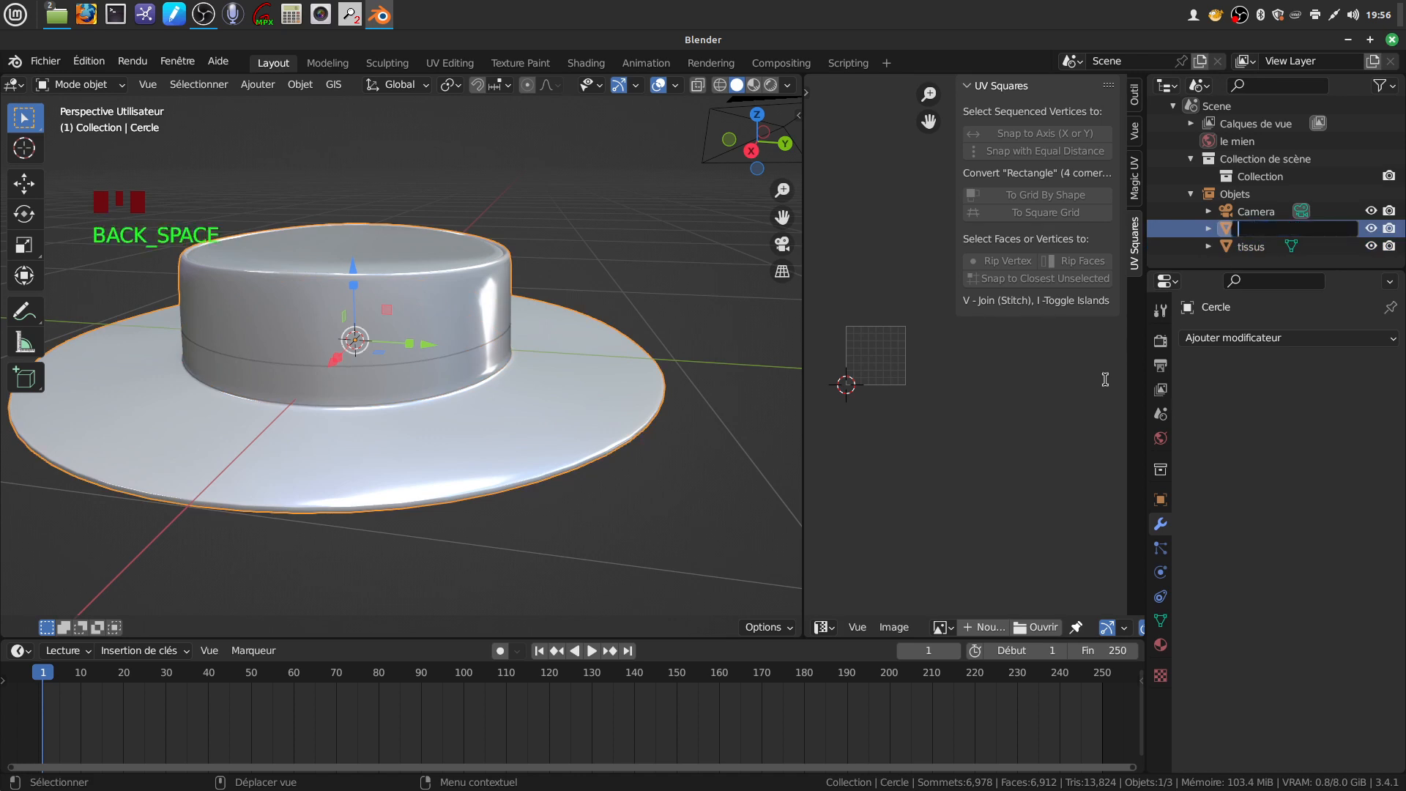
text(chapeau)
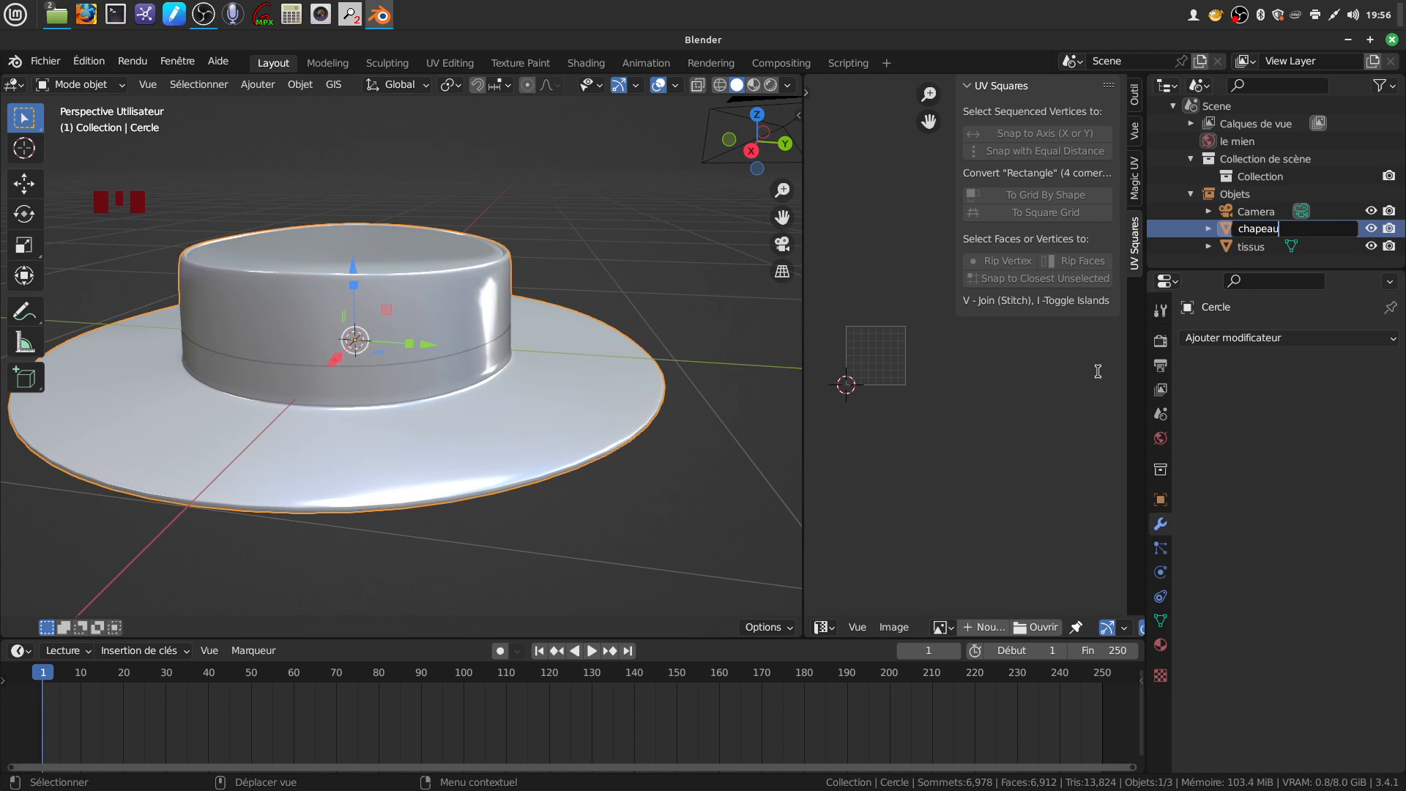
key(Return)
Hide the tissus band in the viewport so only the hat is shown
middle_drag(599, 336, 598, 367)
middle_drag(470, 388, 467, 348)
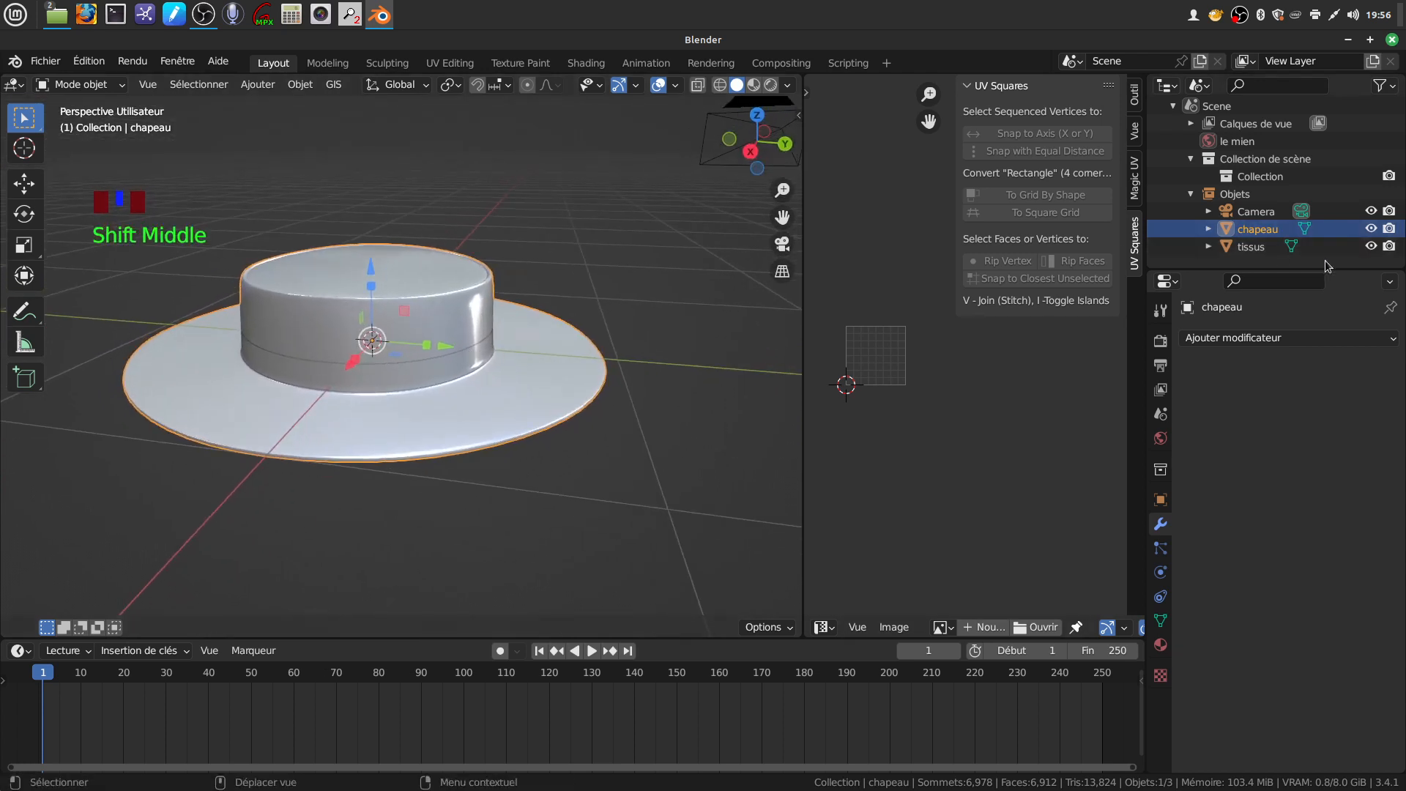
click(1371, 247)
middle_drag(265, 320, 319, 386)
scroll(401, 377, up, 1)
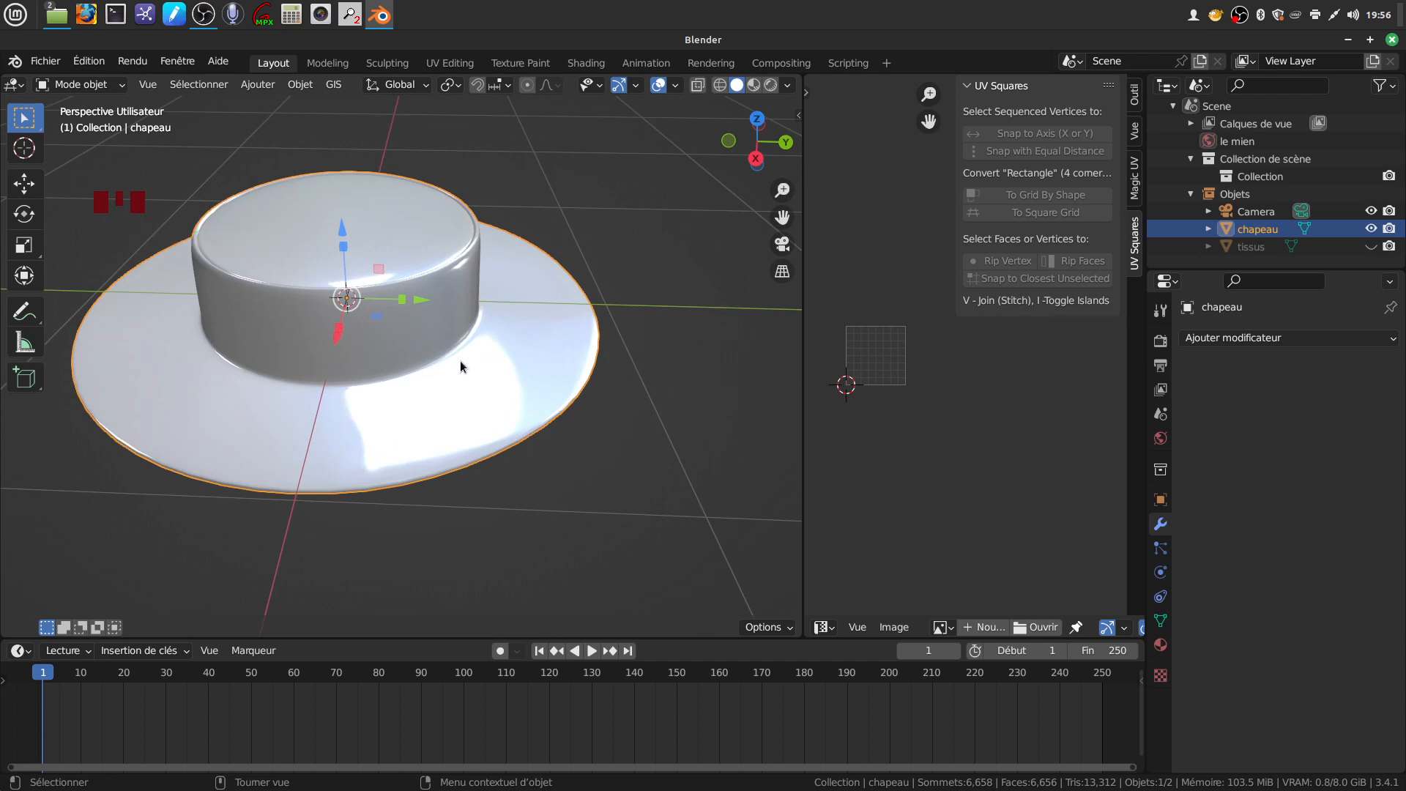
key(KP_7)
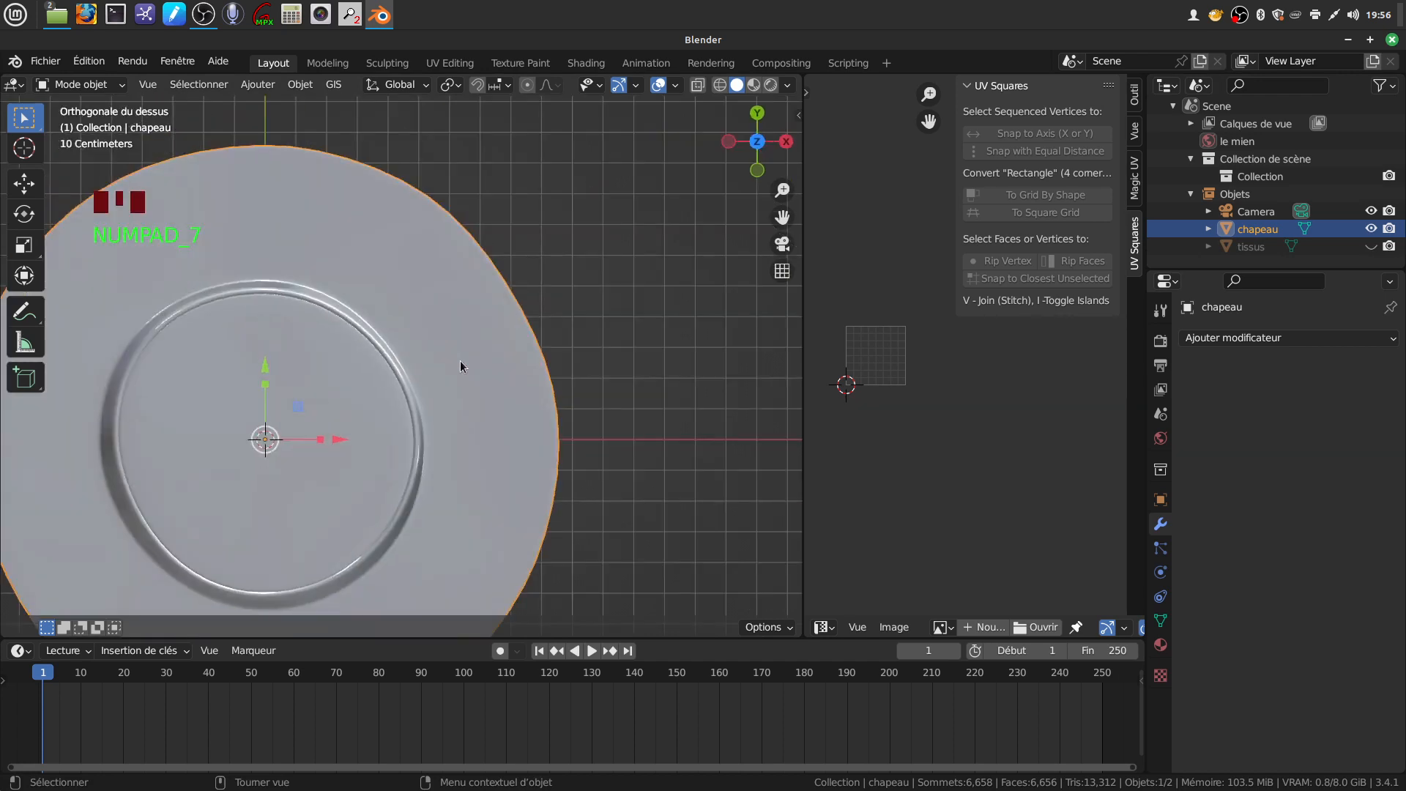
scroll(460, 360, down, 3)
shift+middle_drag(413, 415, 474, 341)
middle_drag(455, 408, 469, 295)
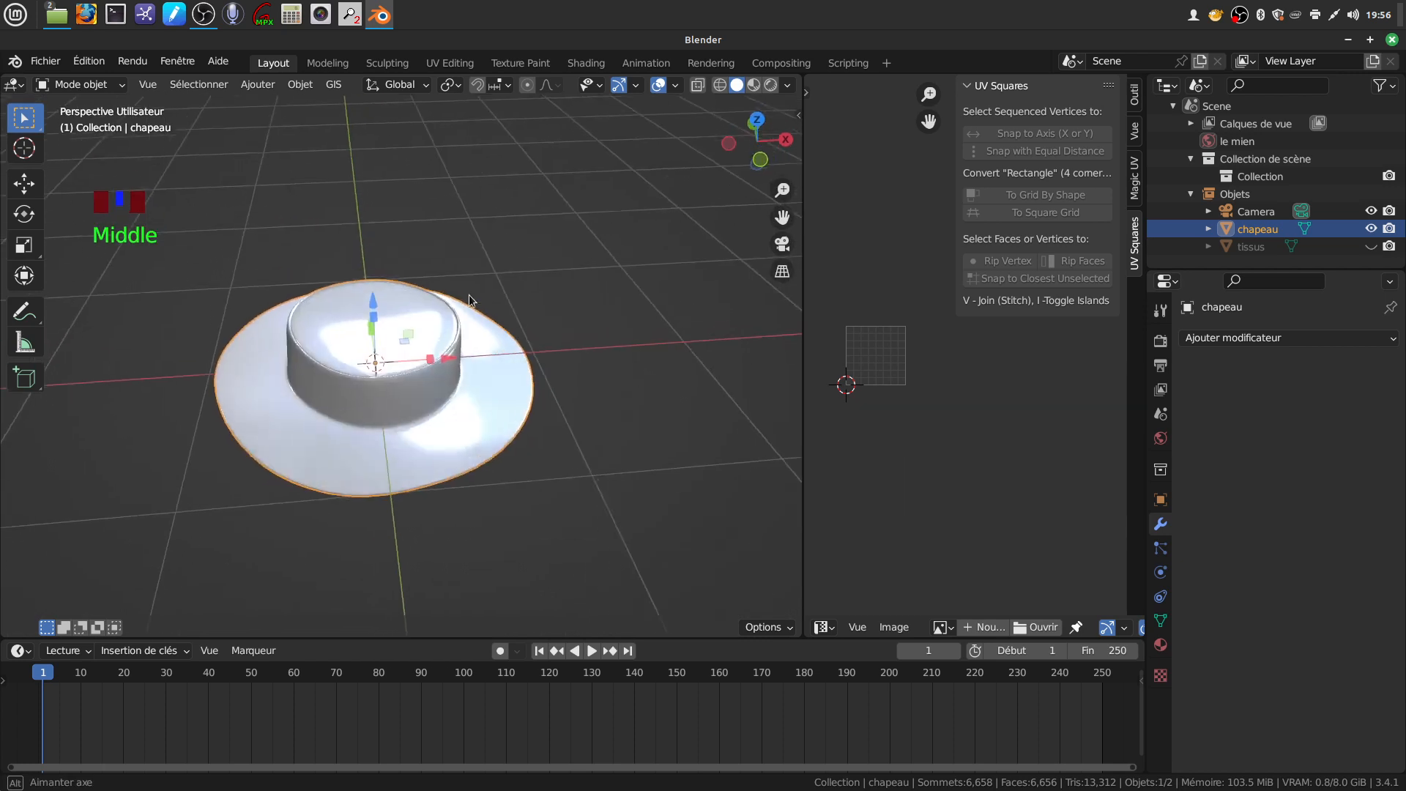
scroll(446, 414, up, 2)
shift+middle_drag(445, 414, 503, 381)
Enter Edit Mode on the hat in face selection and select the crown's whole outer wall, delimited by seams
key(Tab)
scroll(493, 438, down, 3)
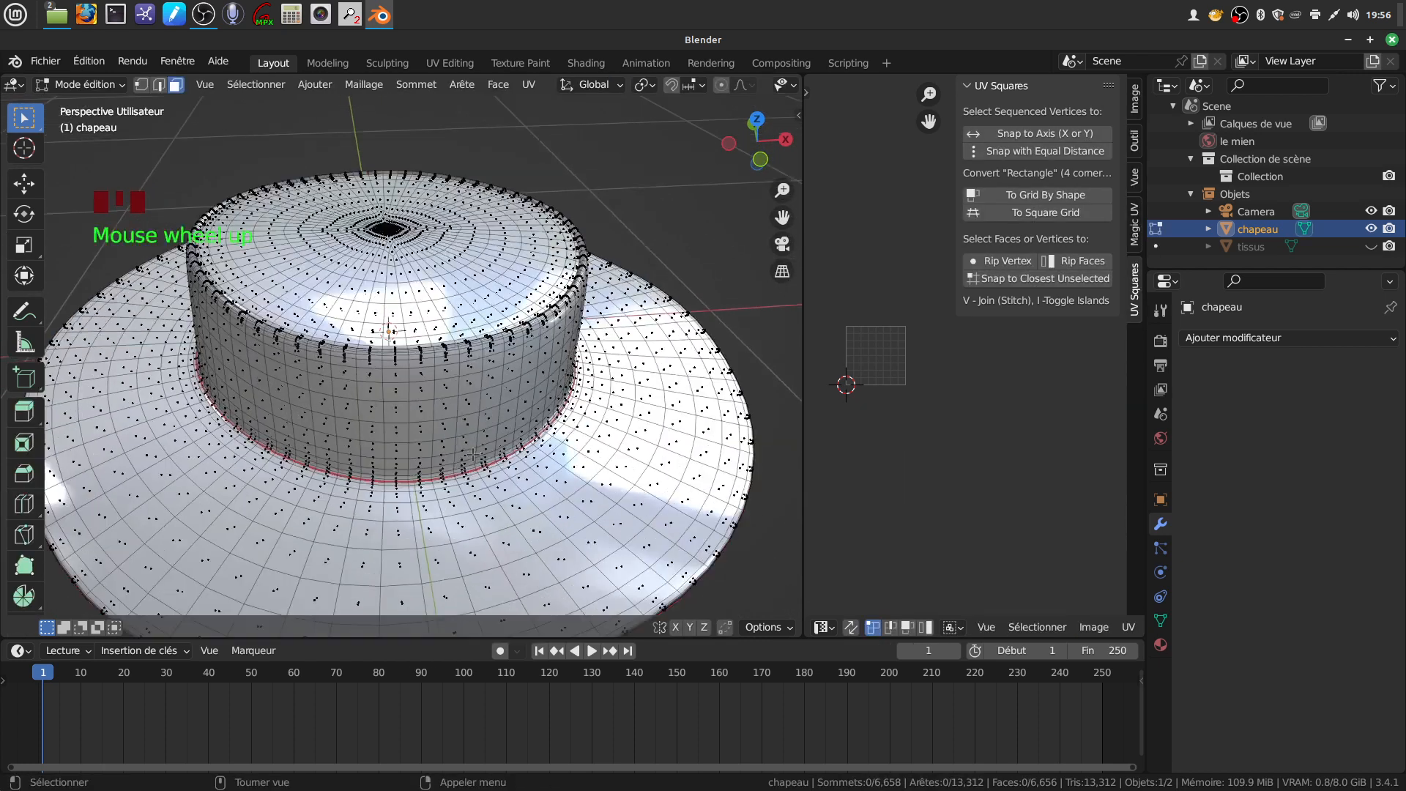
shift+middle_drag(492, 438, 495, 377)
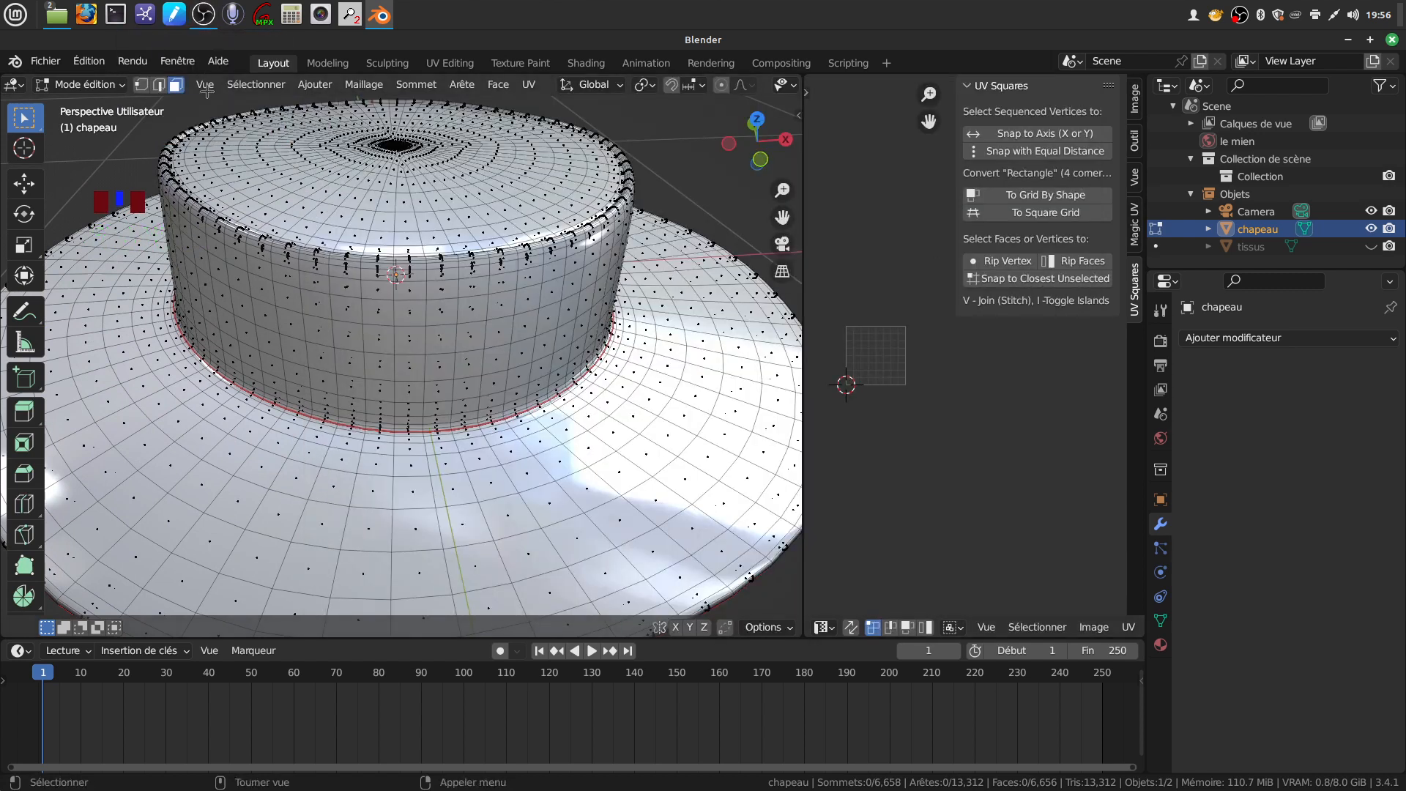
click(175, 85)
click(446, 342)
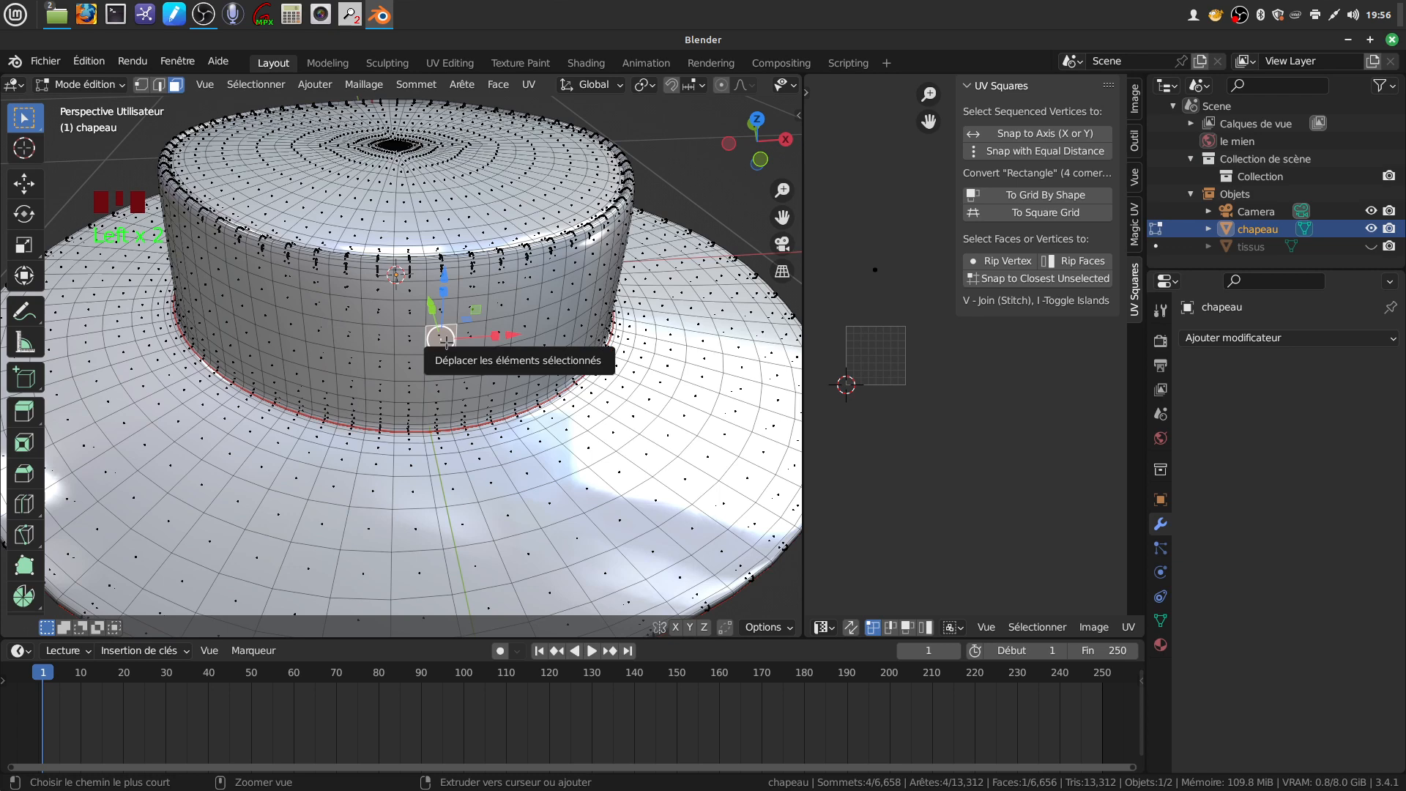
key(ctrl+l)
scroll(467, 371, down, 2)
Add the crown's entire inner wall to the selection, using linked faces delimited by seams
middle_drag(466, 370, 531, 228)
shift+click(453, 460)
middle_drag(453, 459, 462, 126)
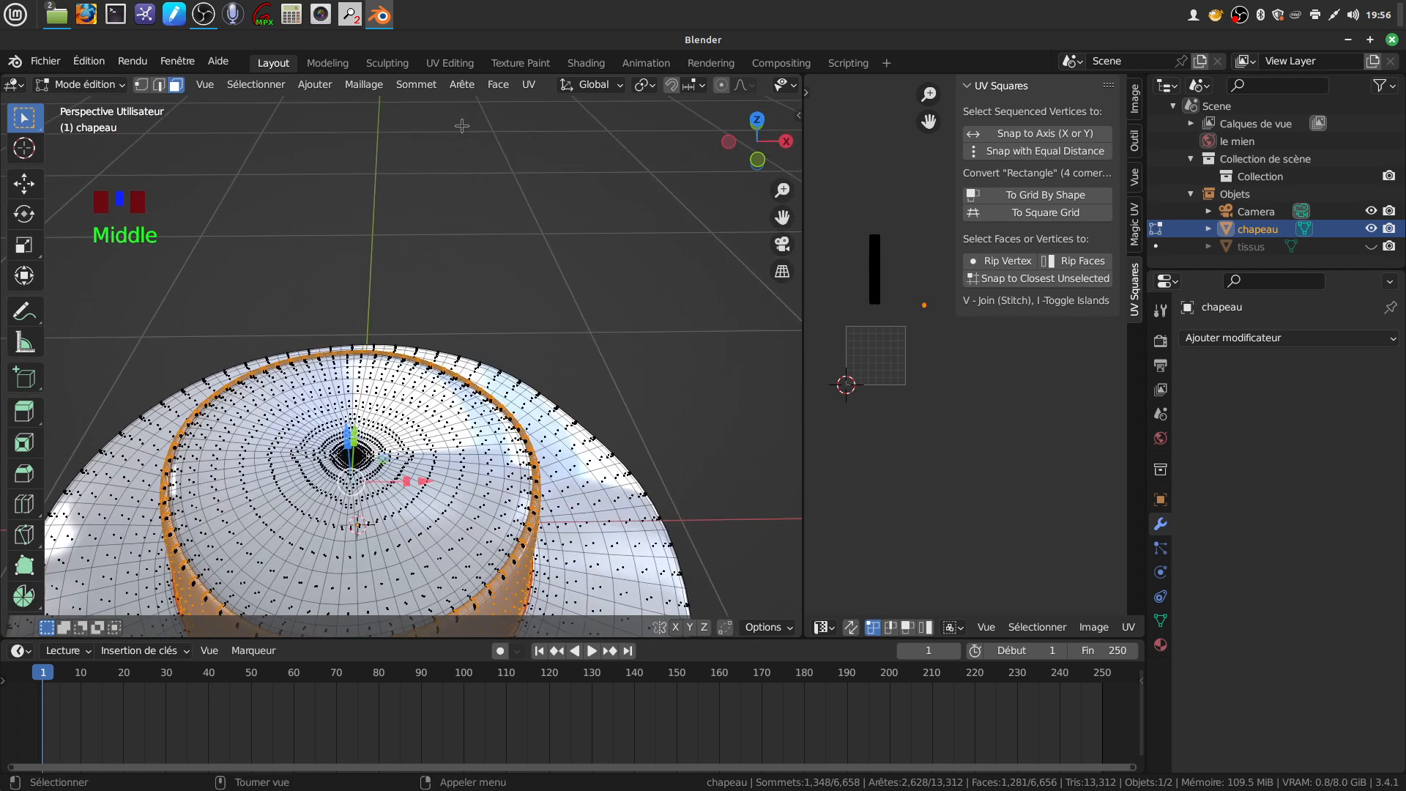
key(ctrl+l)
scroll(497, 192, down, 3)
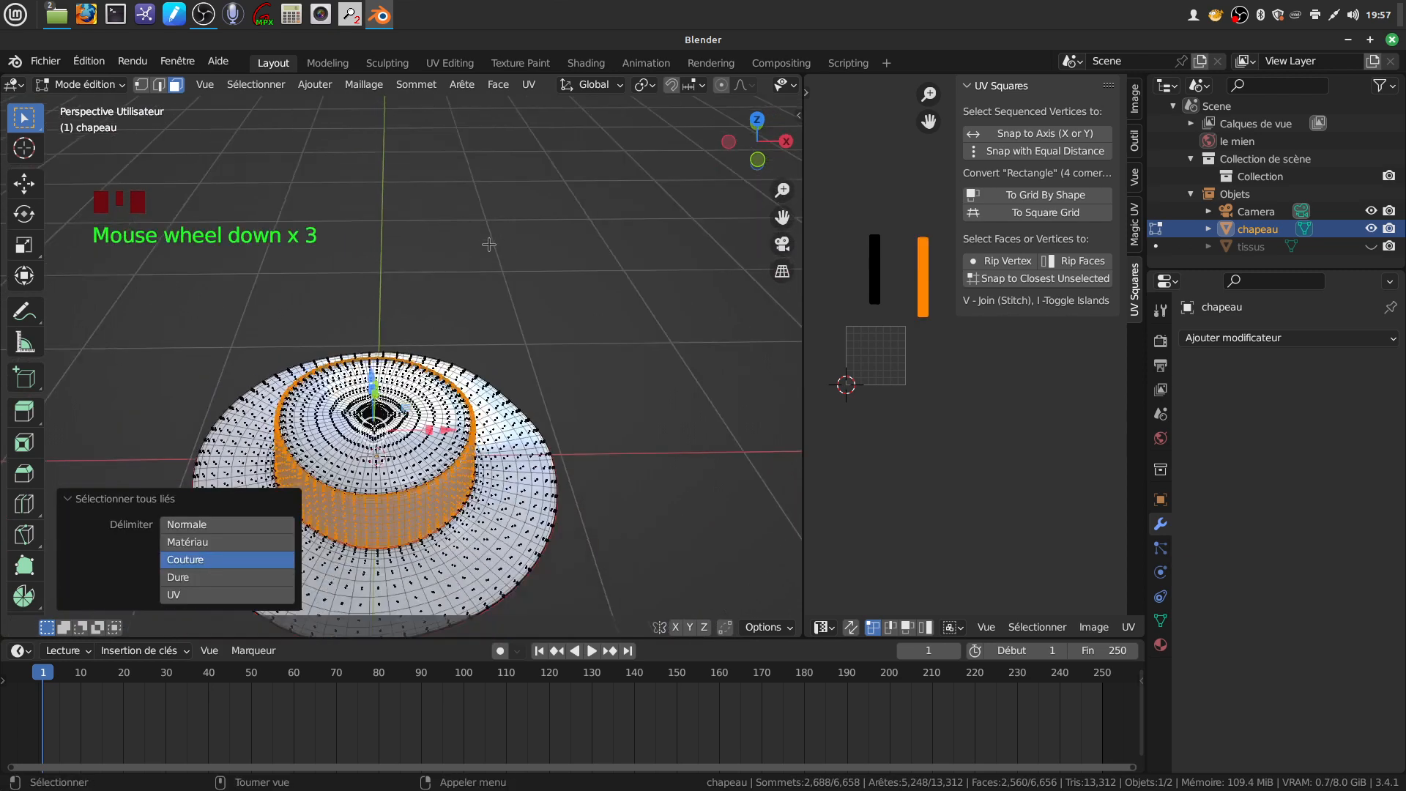
middle_drag(476, 330, 448, 176)
scroll(449, 338, up, 2)
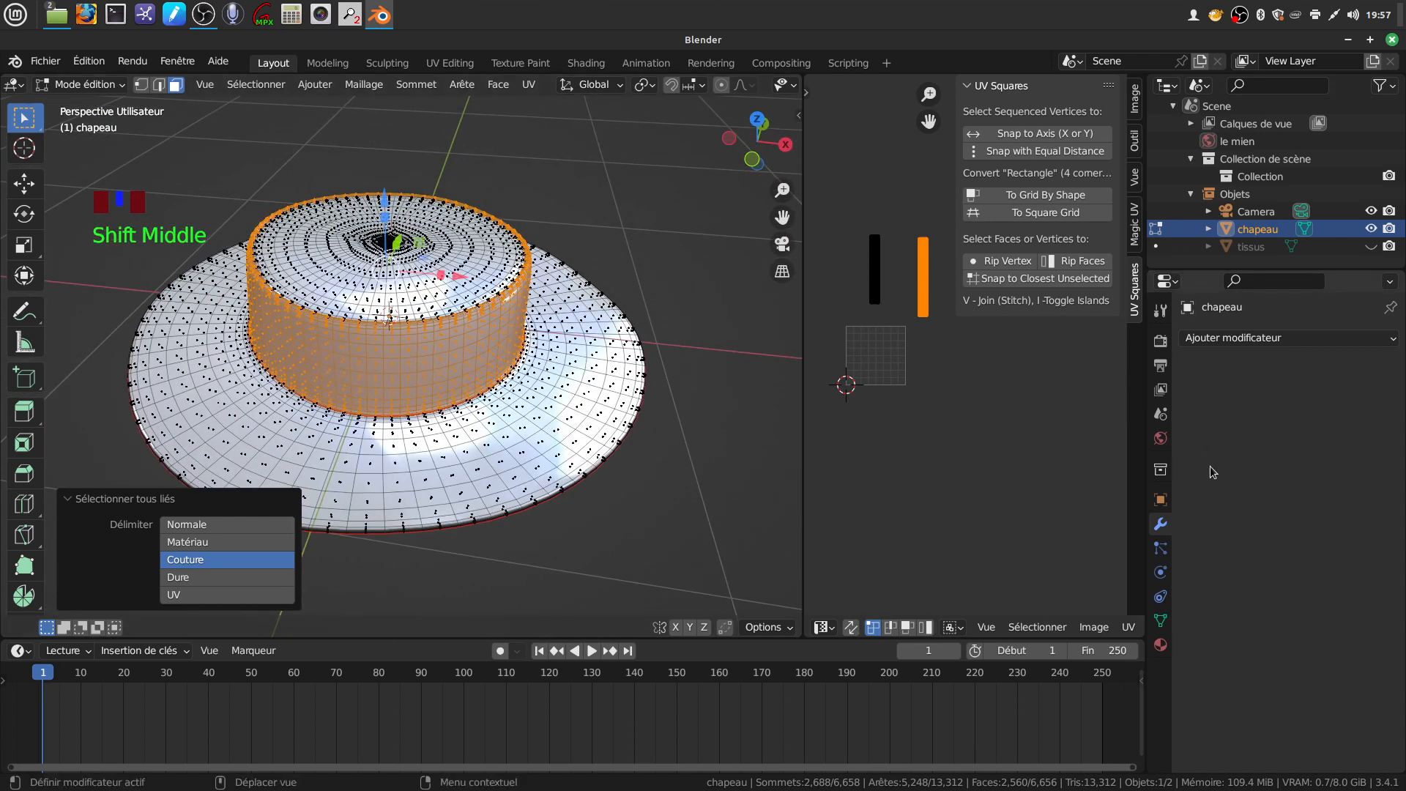
Remove the existing Matériau slot from the hat, leaving Edit Mode to do so
click(1161, 644)
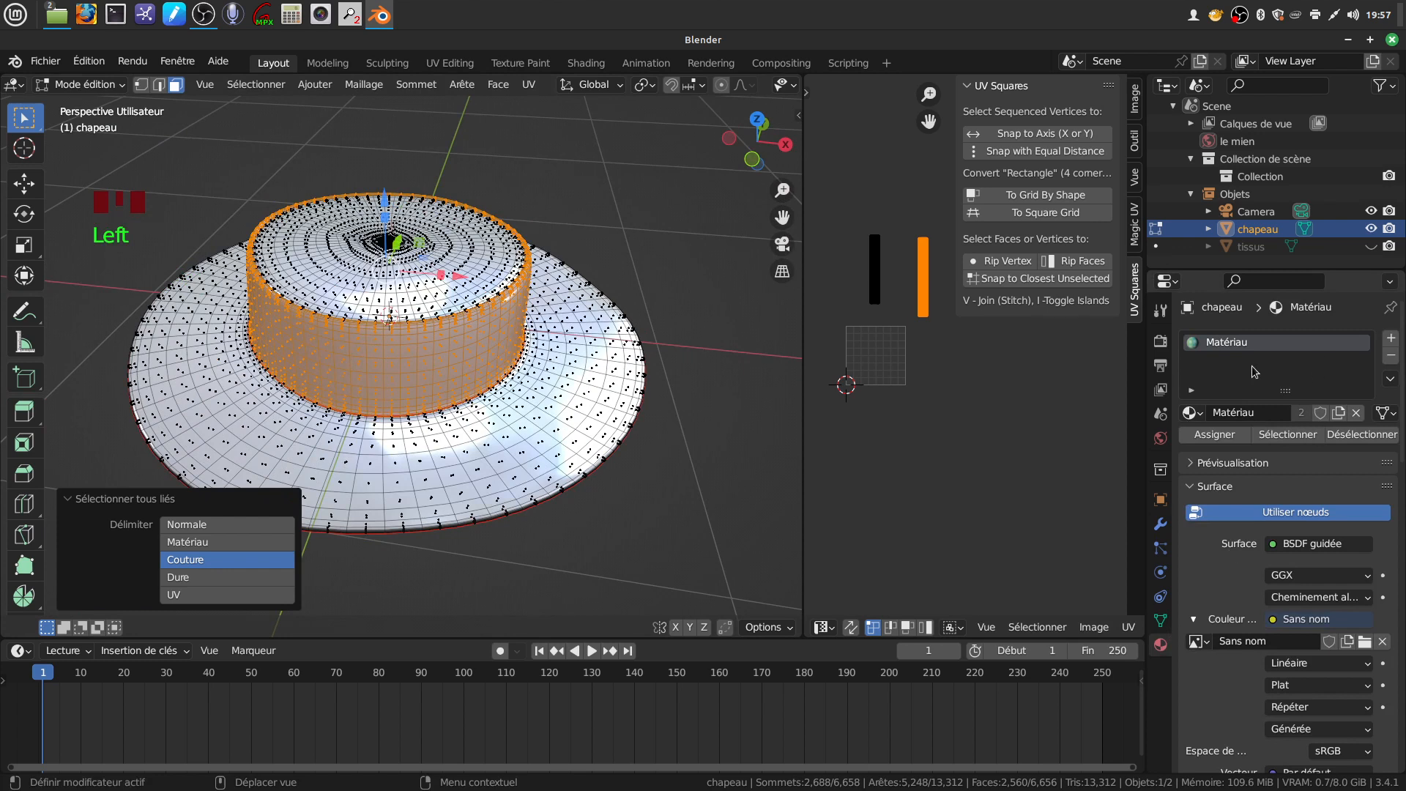
click(1391, 356)
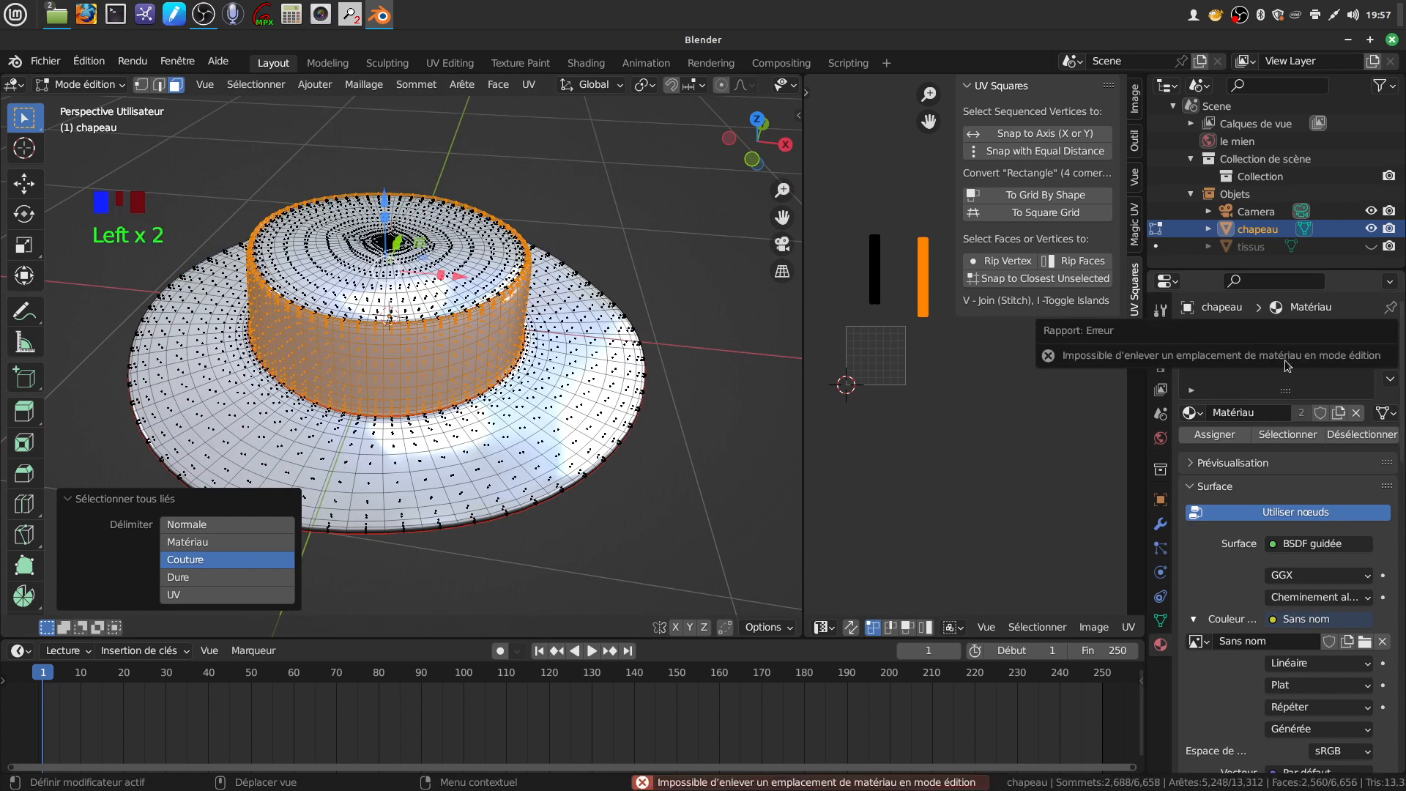
key(Tab)
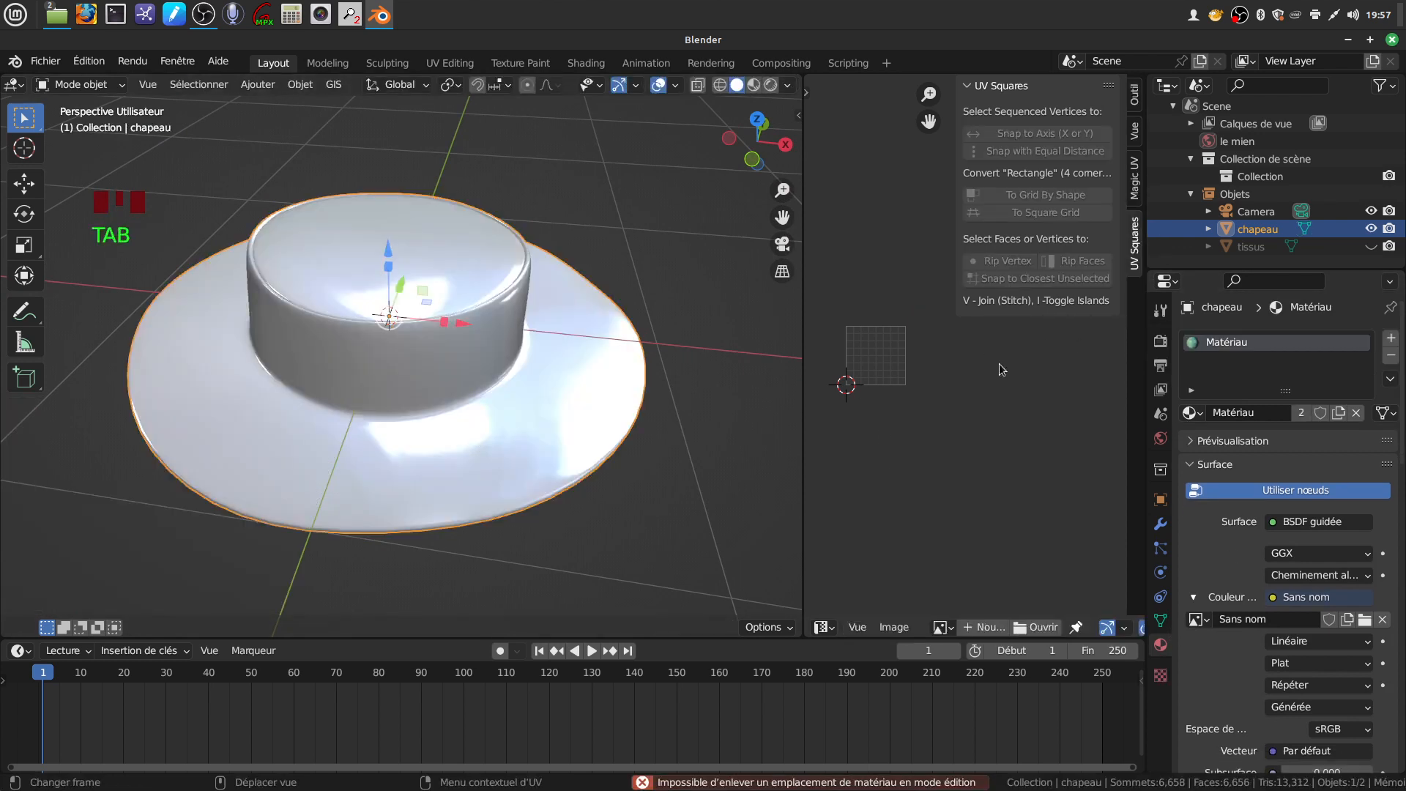
click(1391, 356)
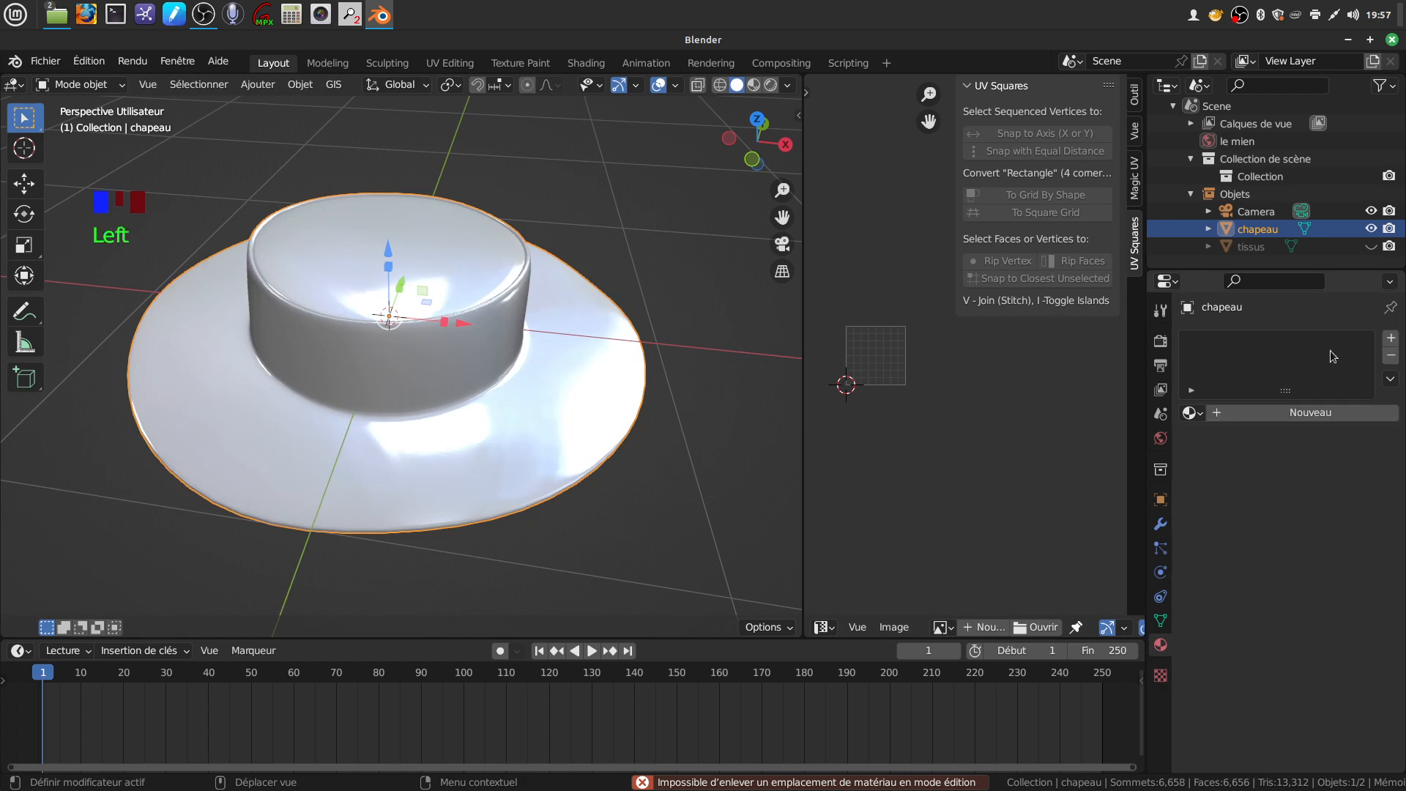
Return to Edit Mode, create a new material on the hat and assign it to the selected crown walls
key(Tab)
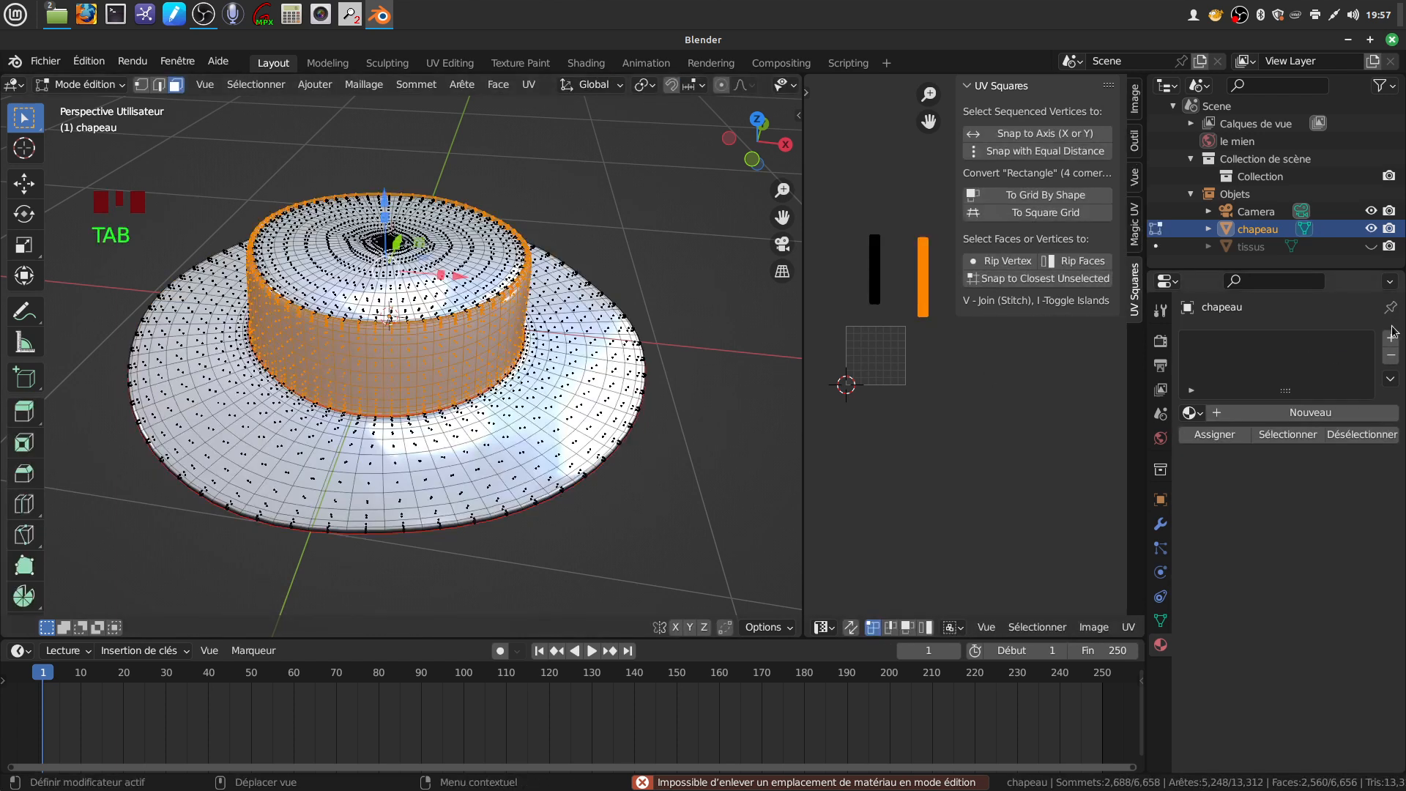
click(1313, 414)
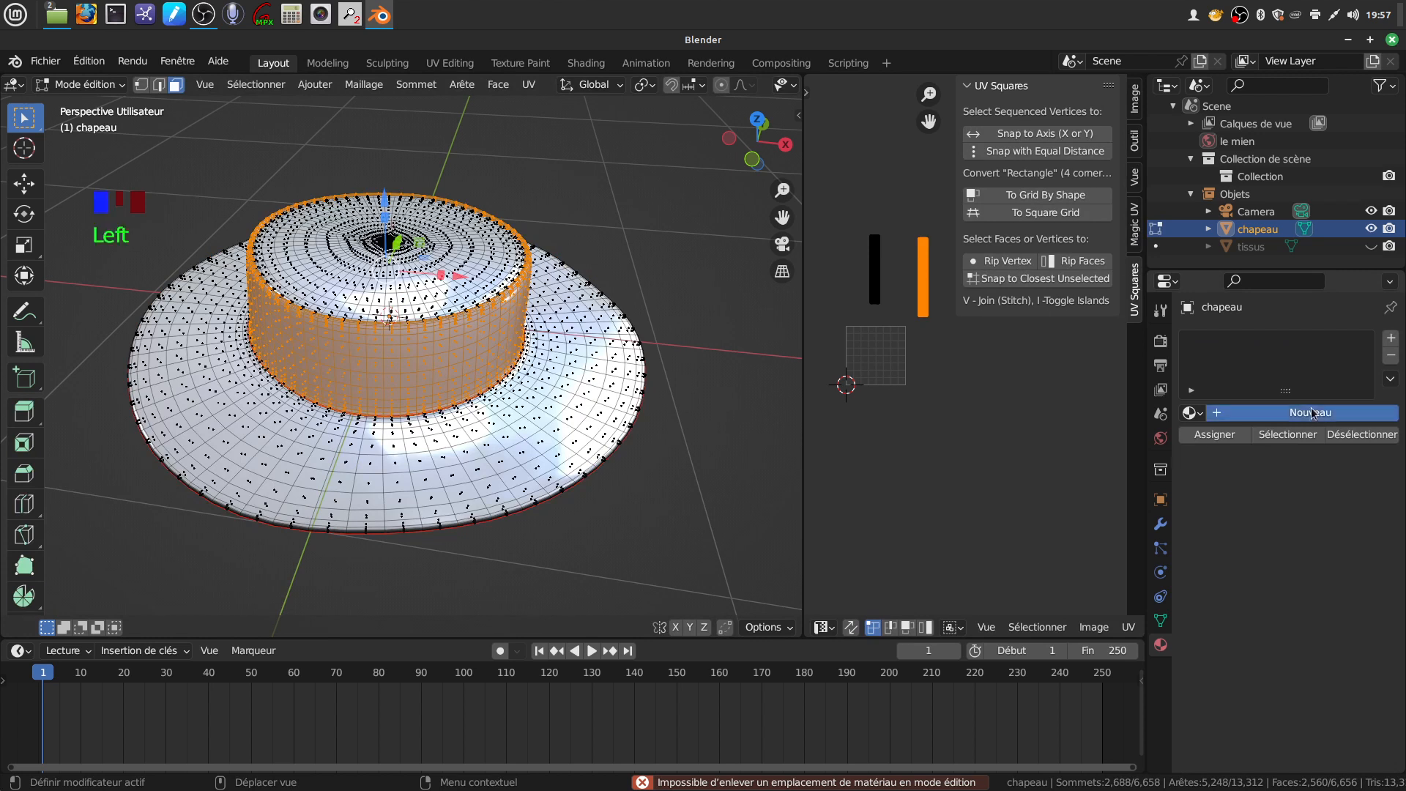
click(1220, 438)
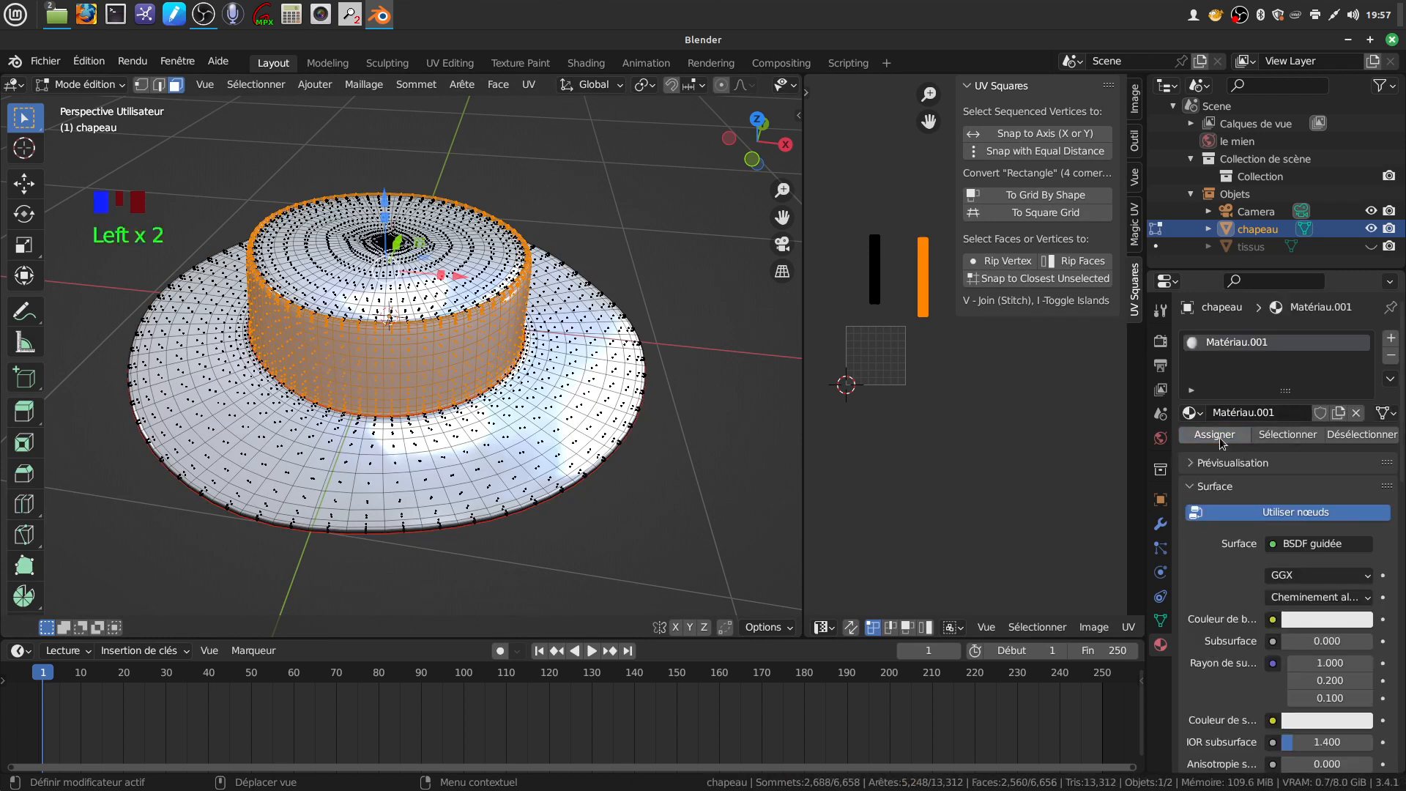
Invert the selection to the brim and crown top, and assign these faces a new material in a second slot
click(256, 84)
click(258, 137)
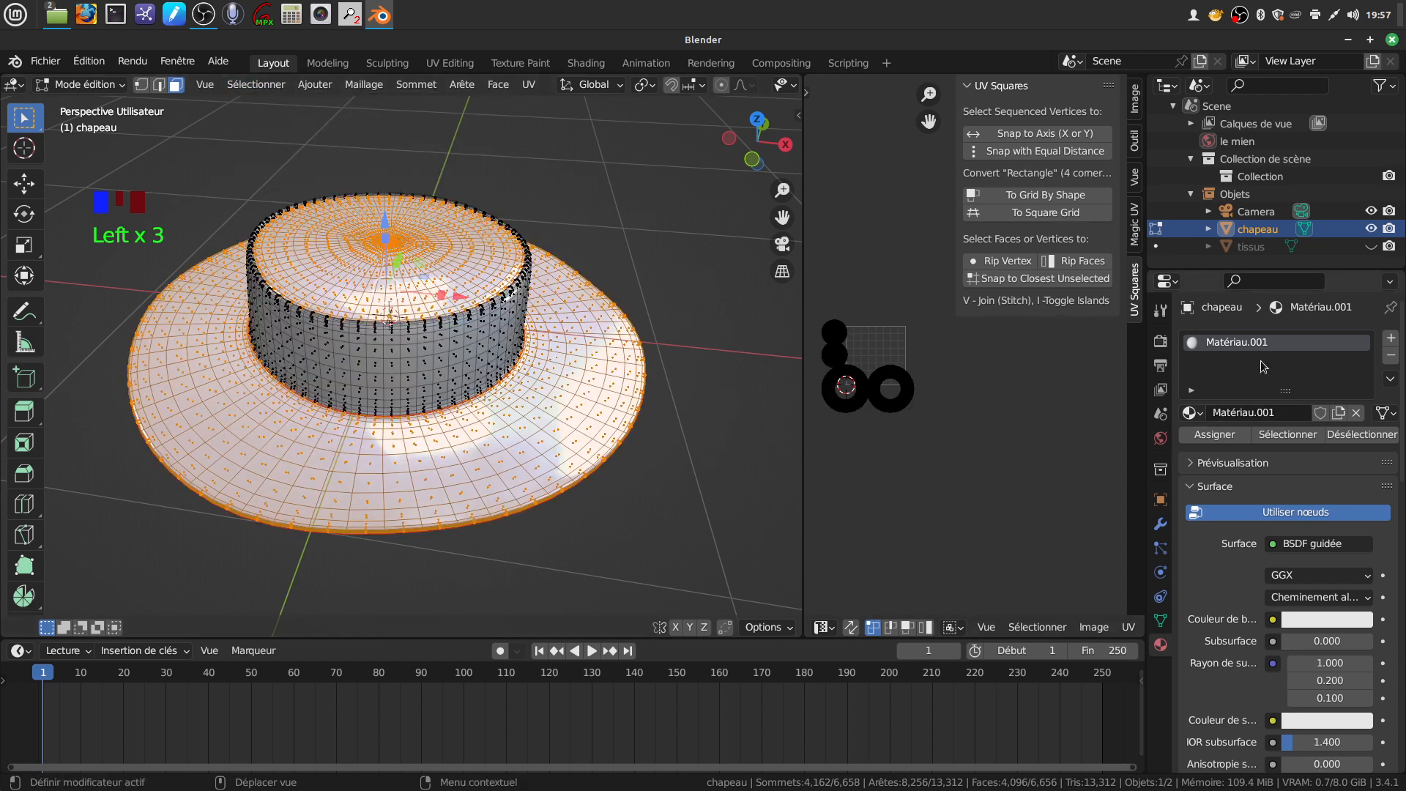
click(1390, 338)
click(1266, 448)
click(1216, 471)
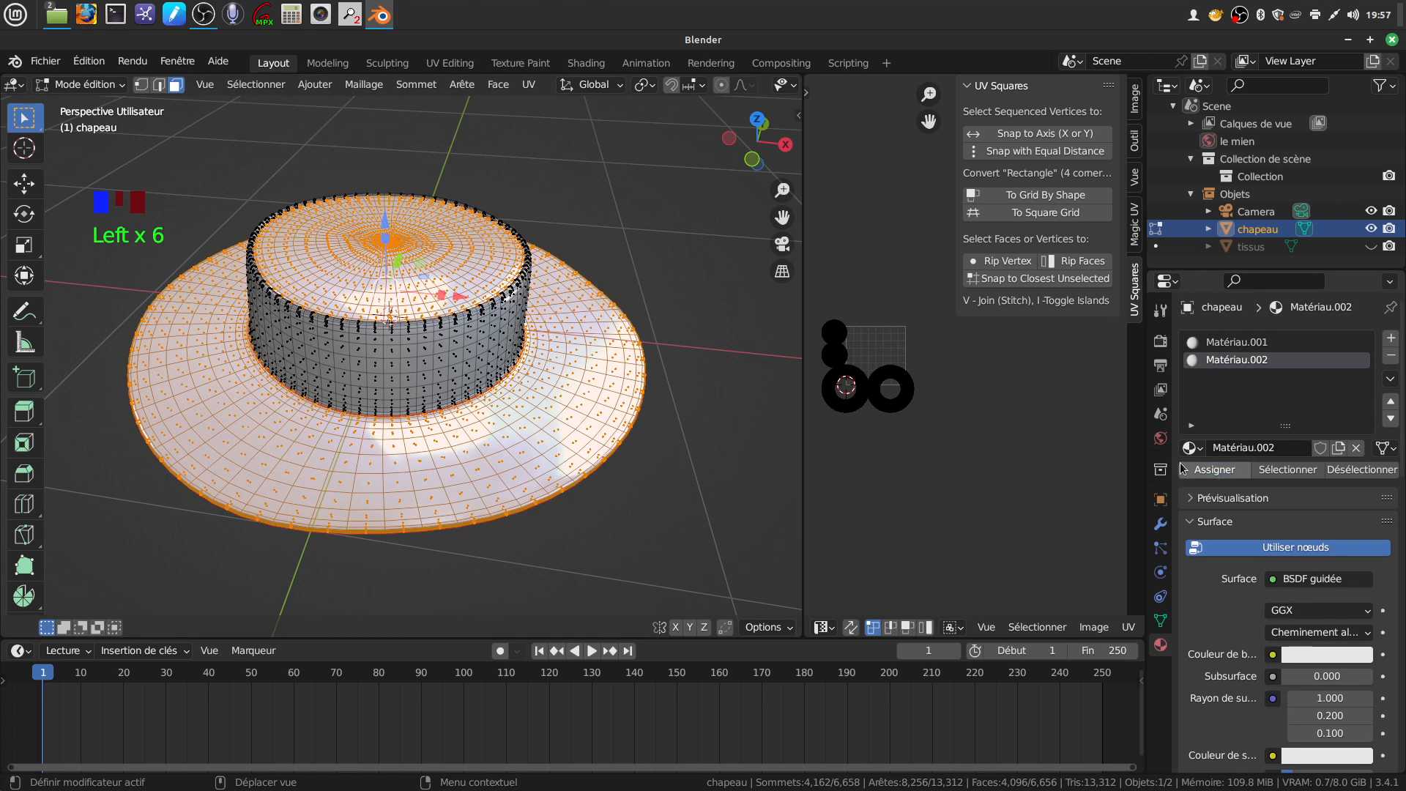
View the hat from above, widen the properties area and connect an image texture to the second material's base colour
shift+middle_drag(388, 319, 241, 323)
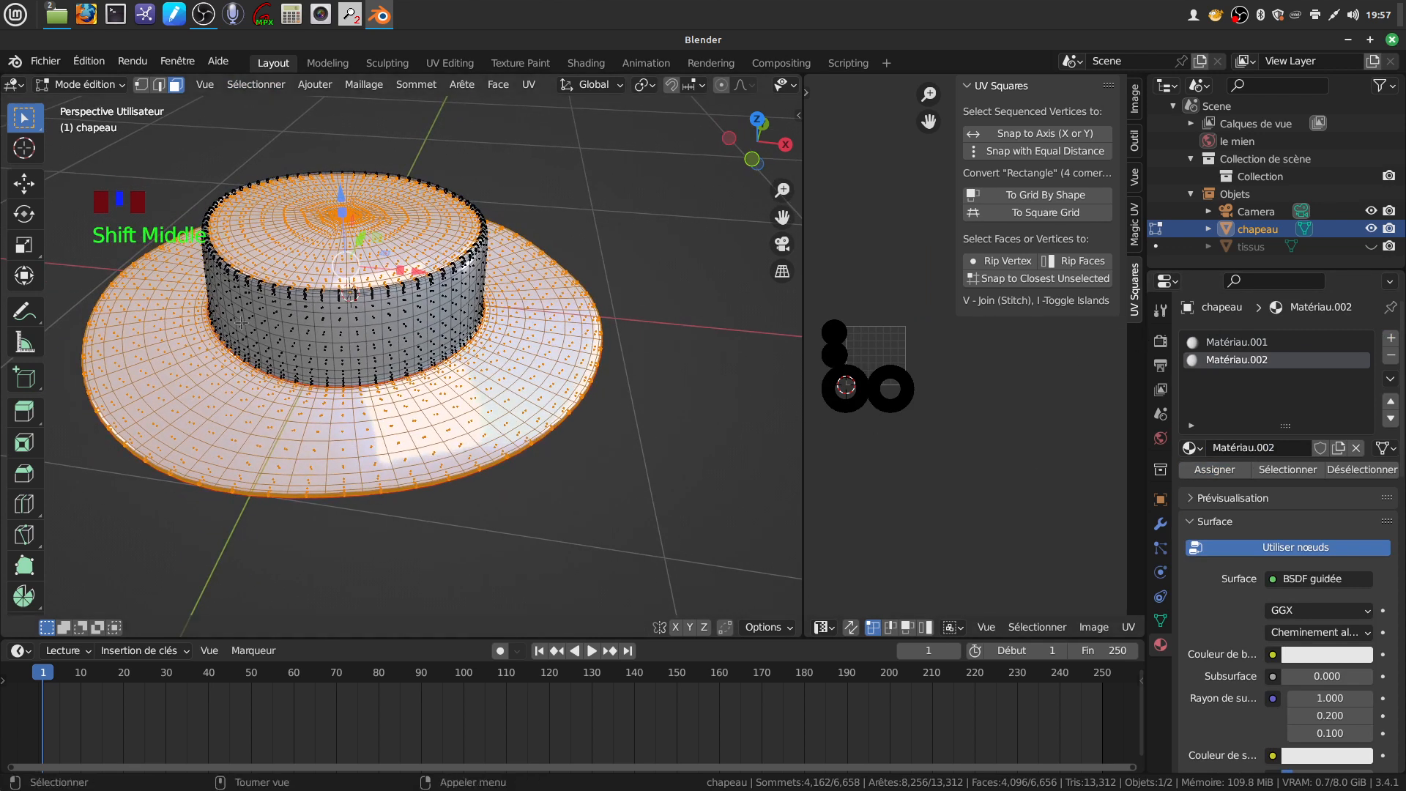
key(KP_7)
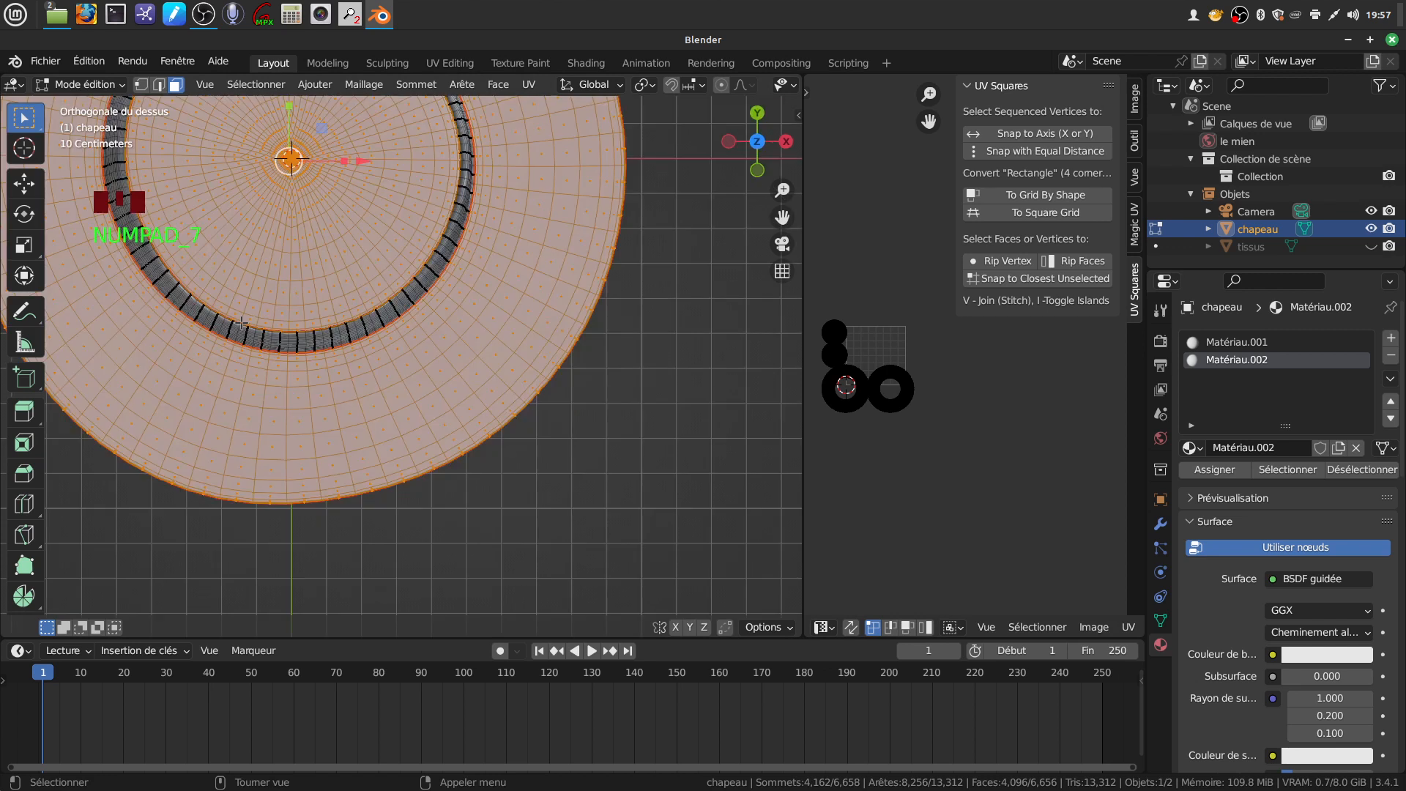
scroll(290, 248, down, 4)
shift+middle_drag(293, 249, 307, 345)
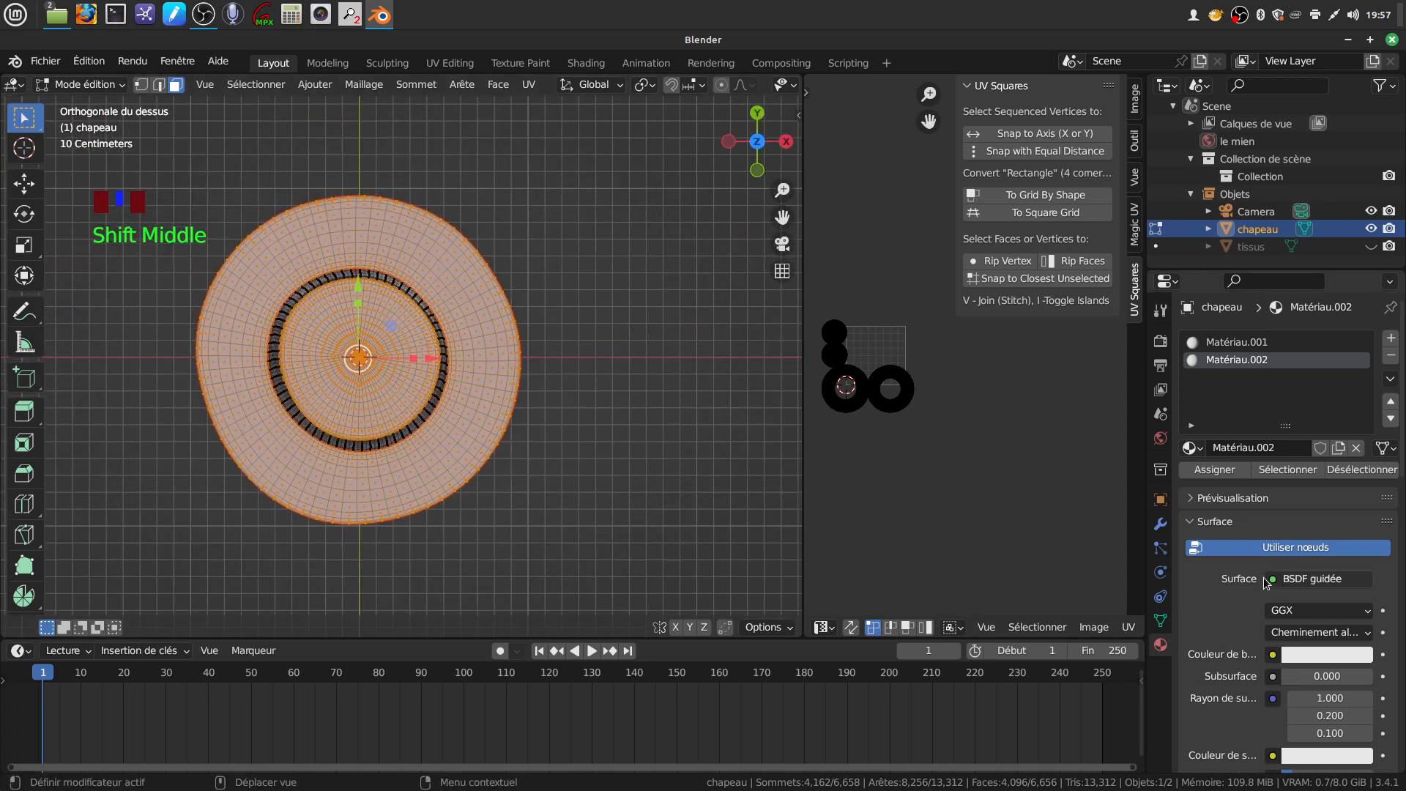
drag(1144, 532, 1002, 533)
click(1186, 655)
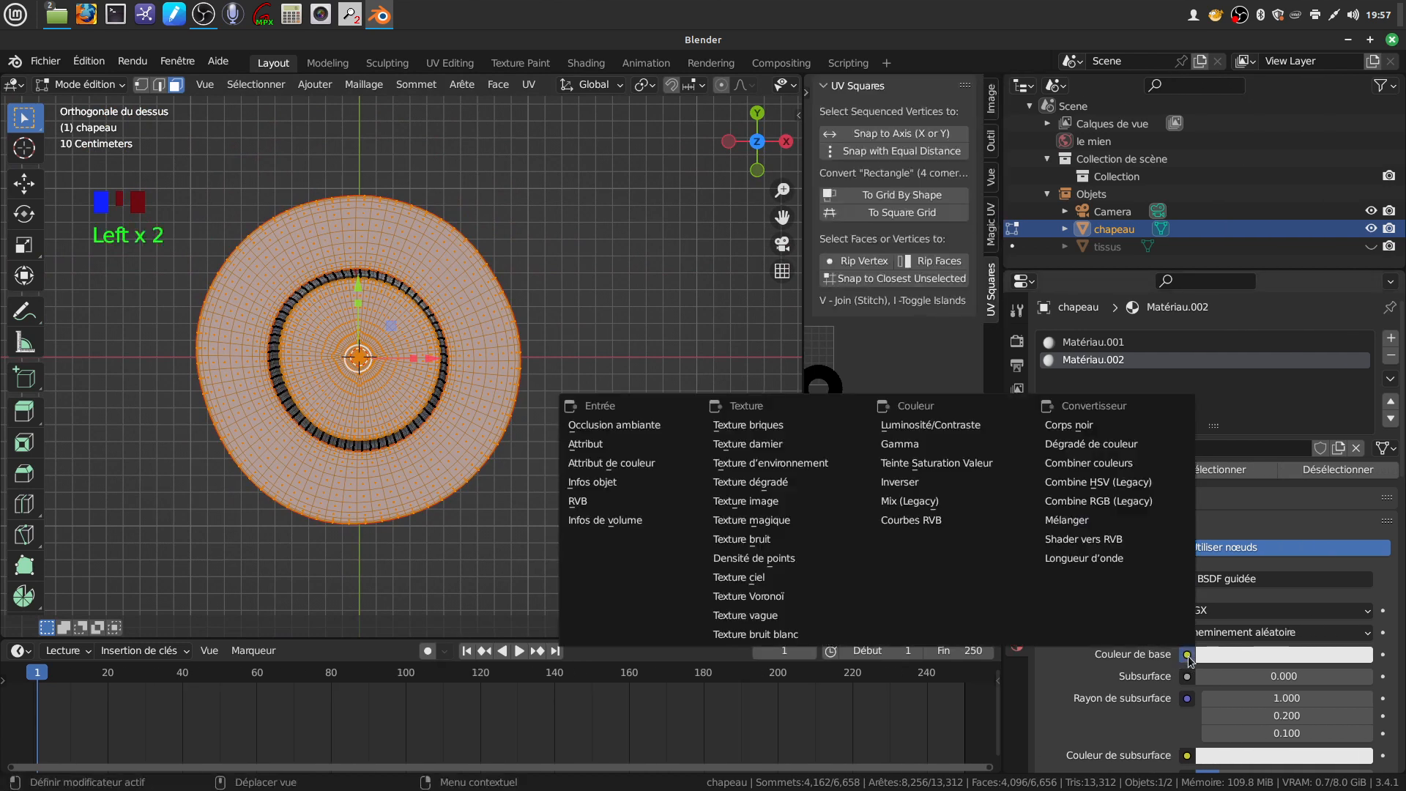
click(747, 501)
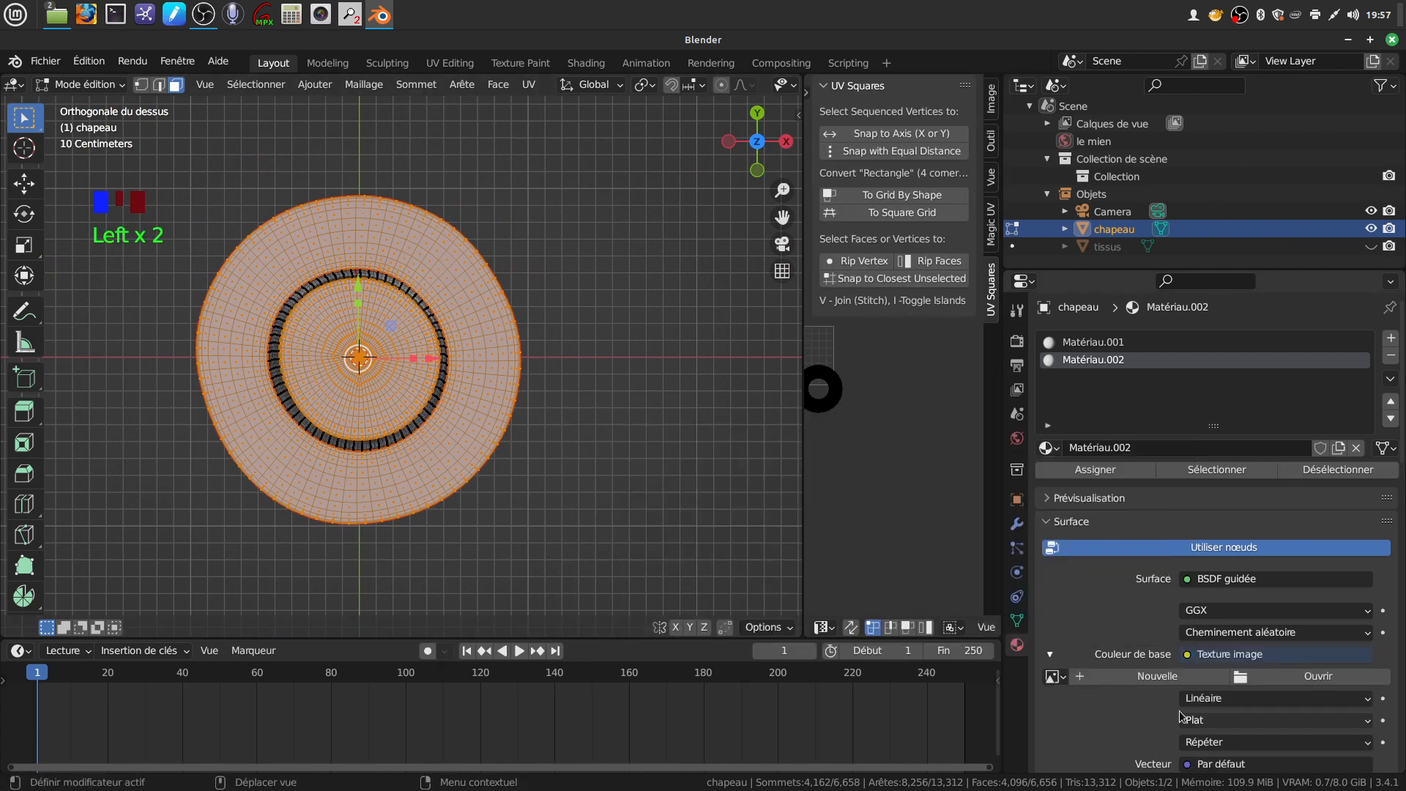
Load téléchargement (14).png from the canotier folder as the image of the second material's base colour texture
scroll(1180, 657, down, 4)
scroll(1180, 657, down, 2)
click(1253, 476)
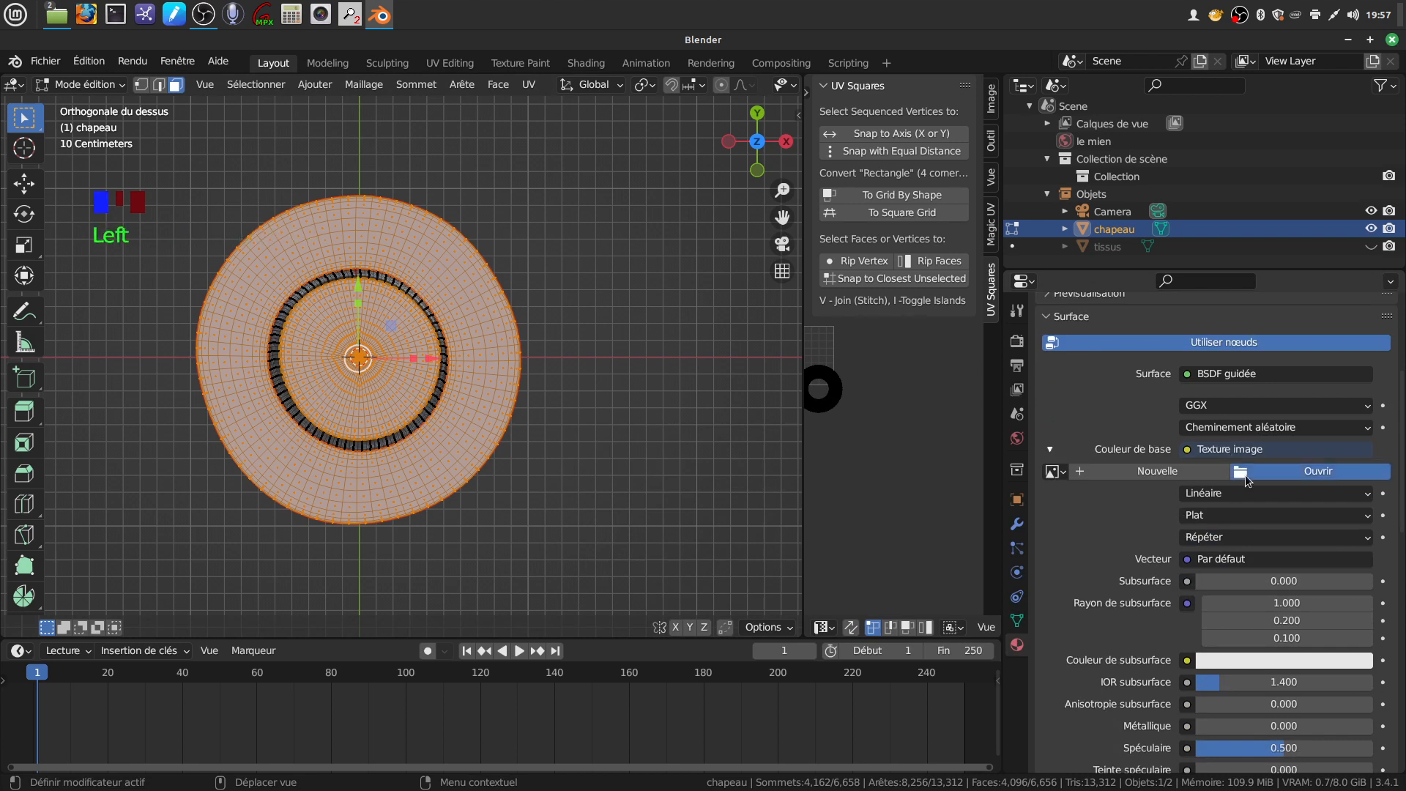
click(325, 634)
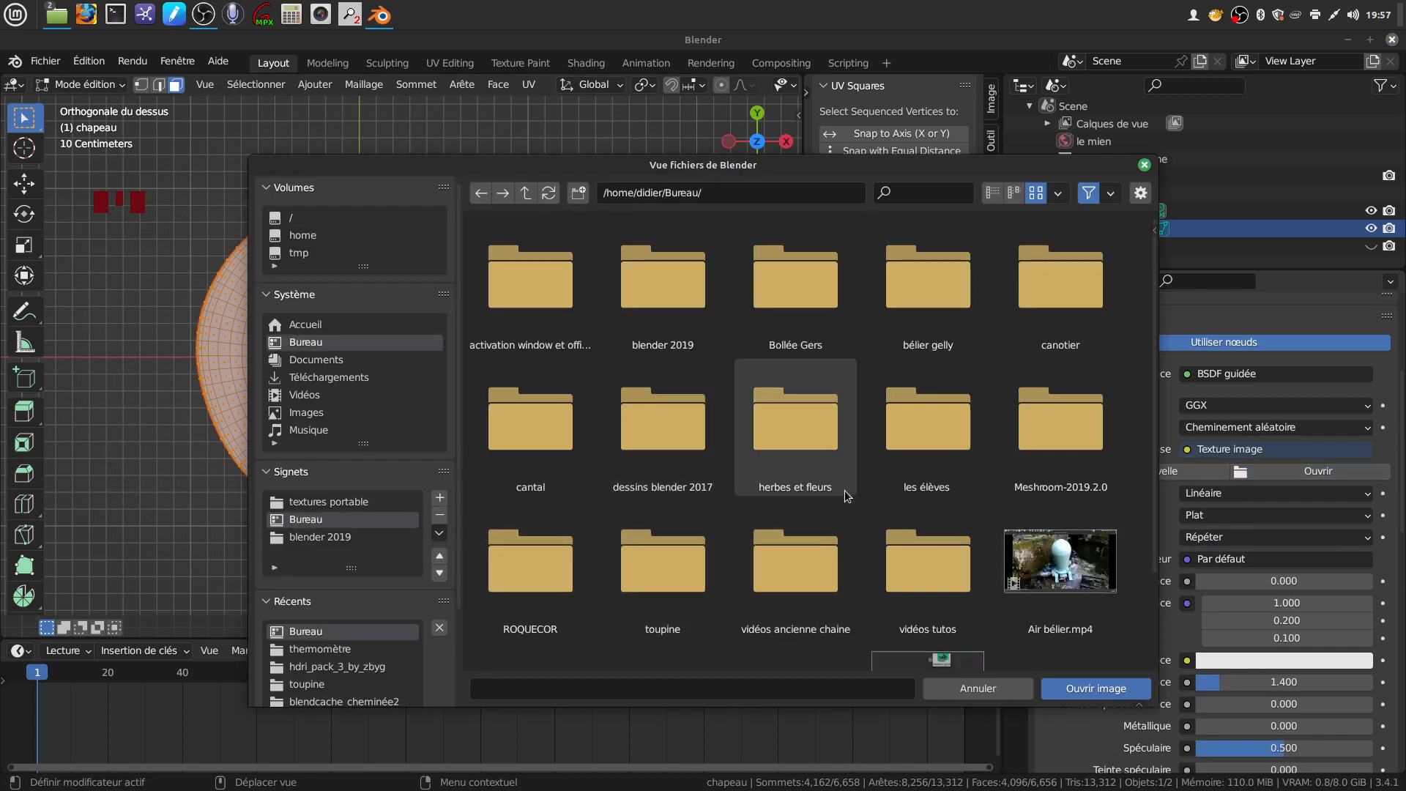
double_click(1040, 277)
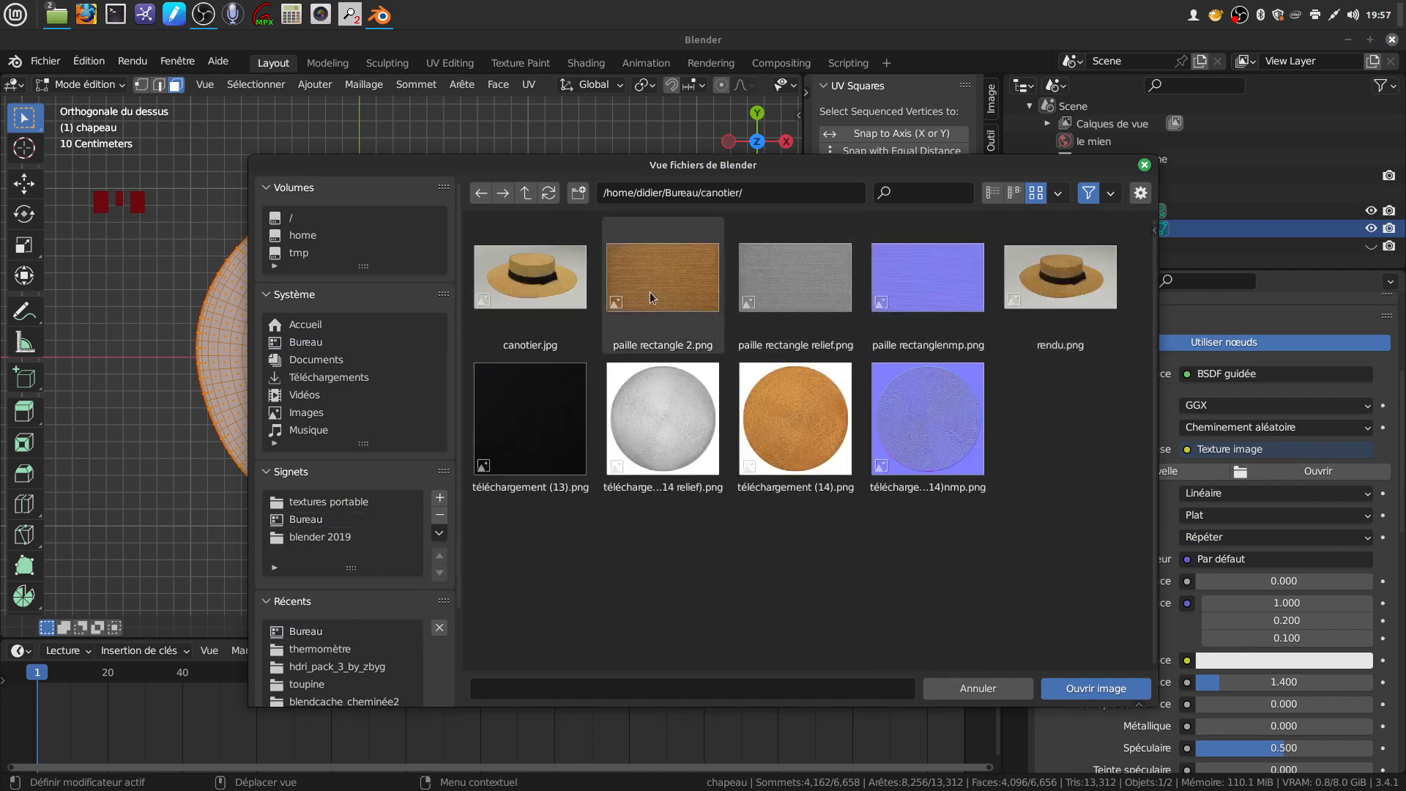
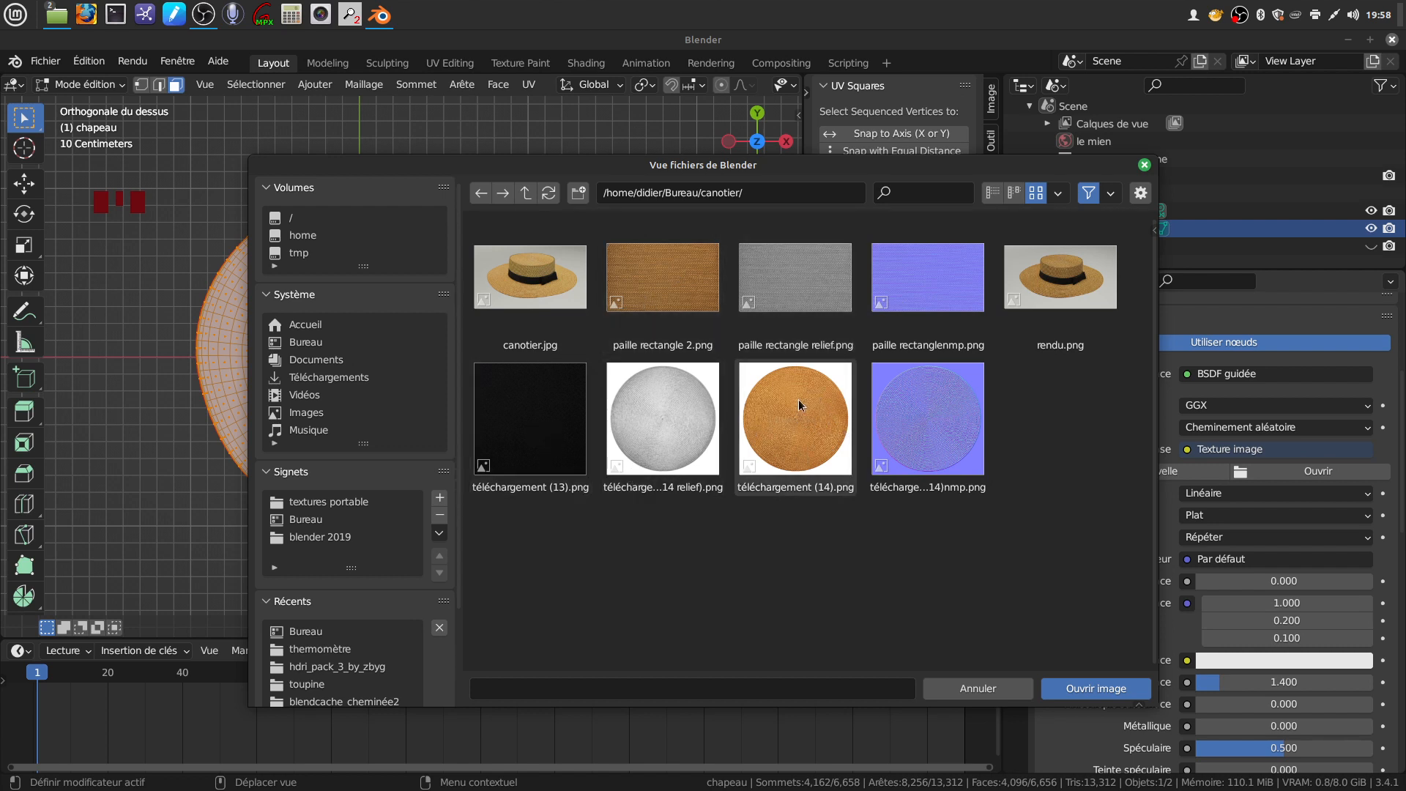
click(806, 418)
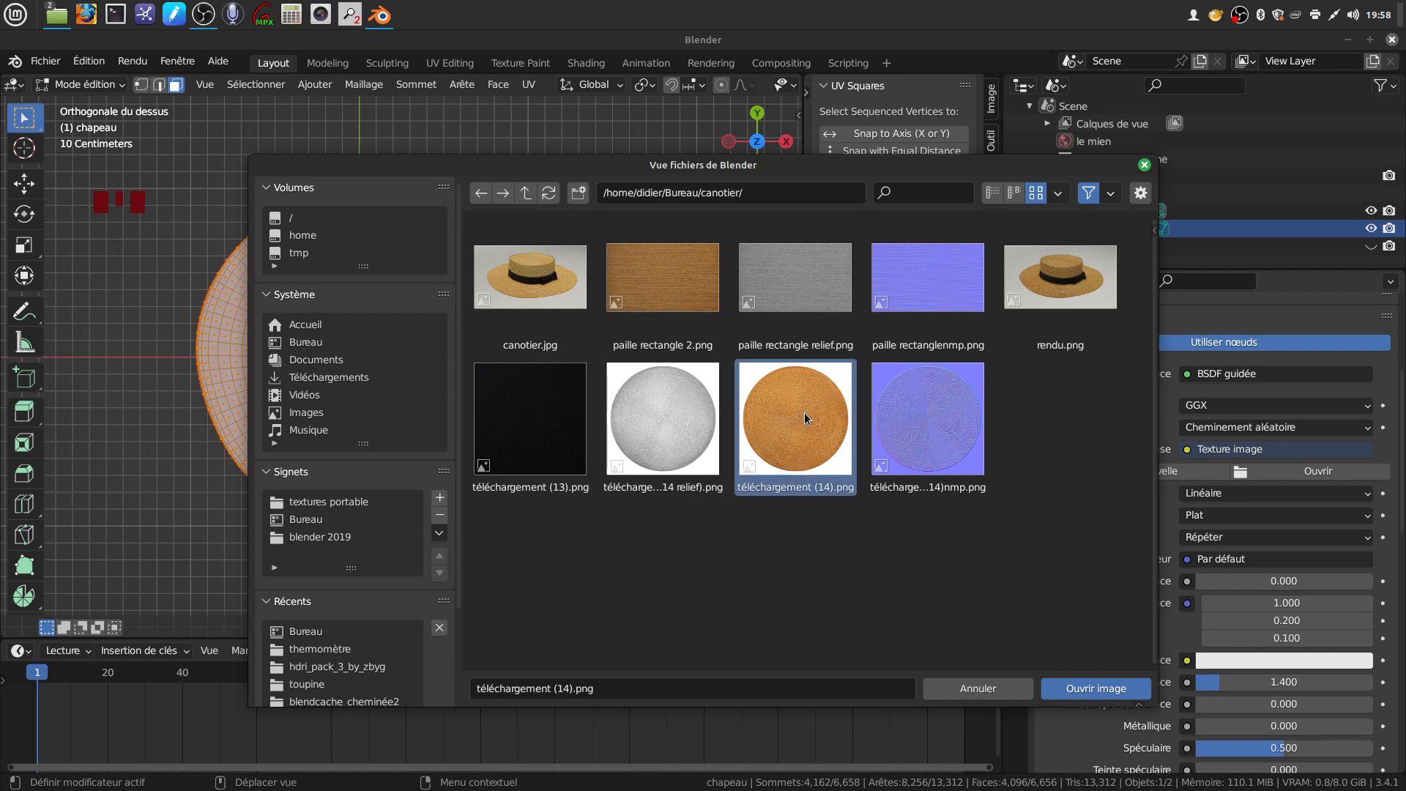
click(1075, 689)
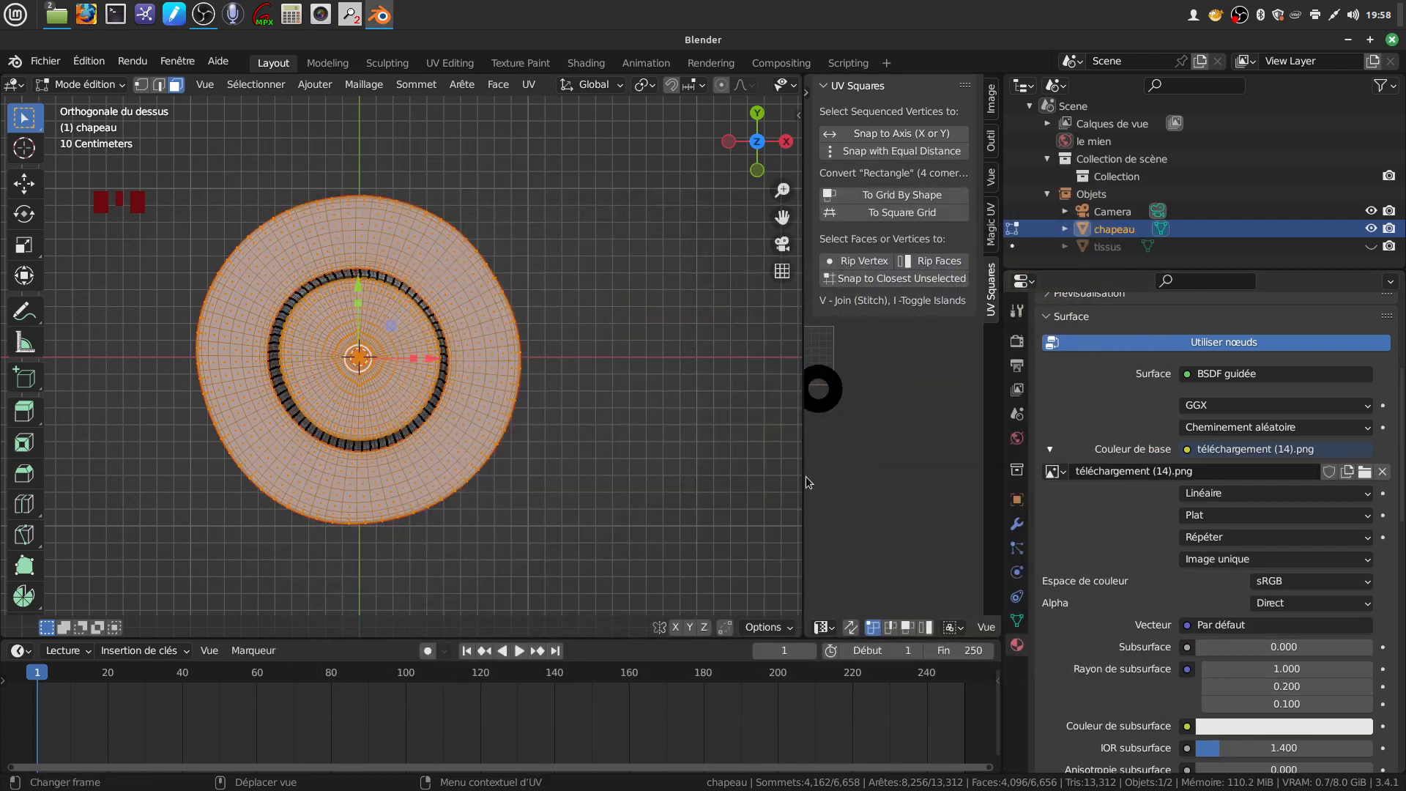
Enlarge the UV editor area at the expense of the 3D view and hide its sidebar
drag(804, 444, 489, 444)
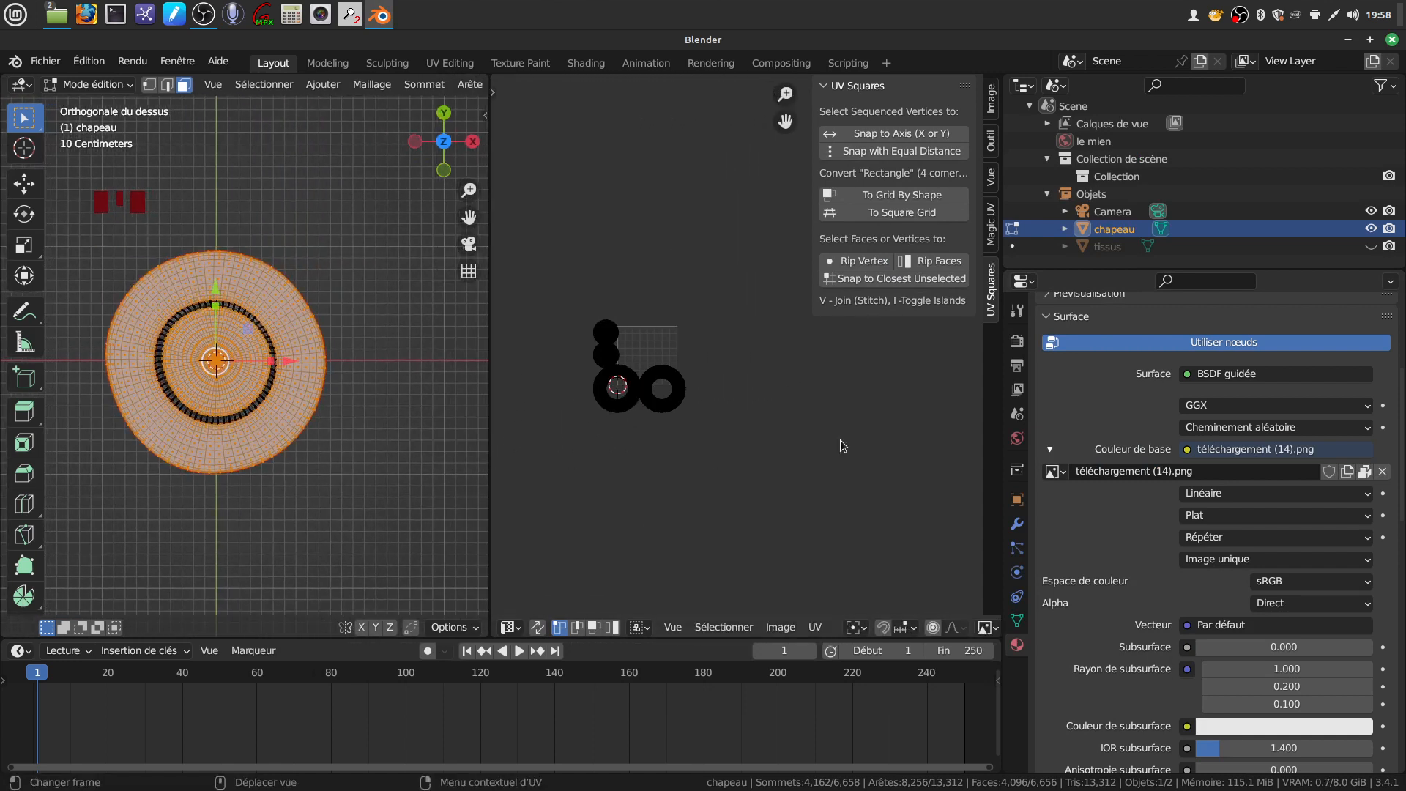
key(n)
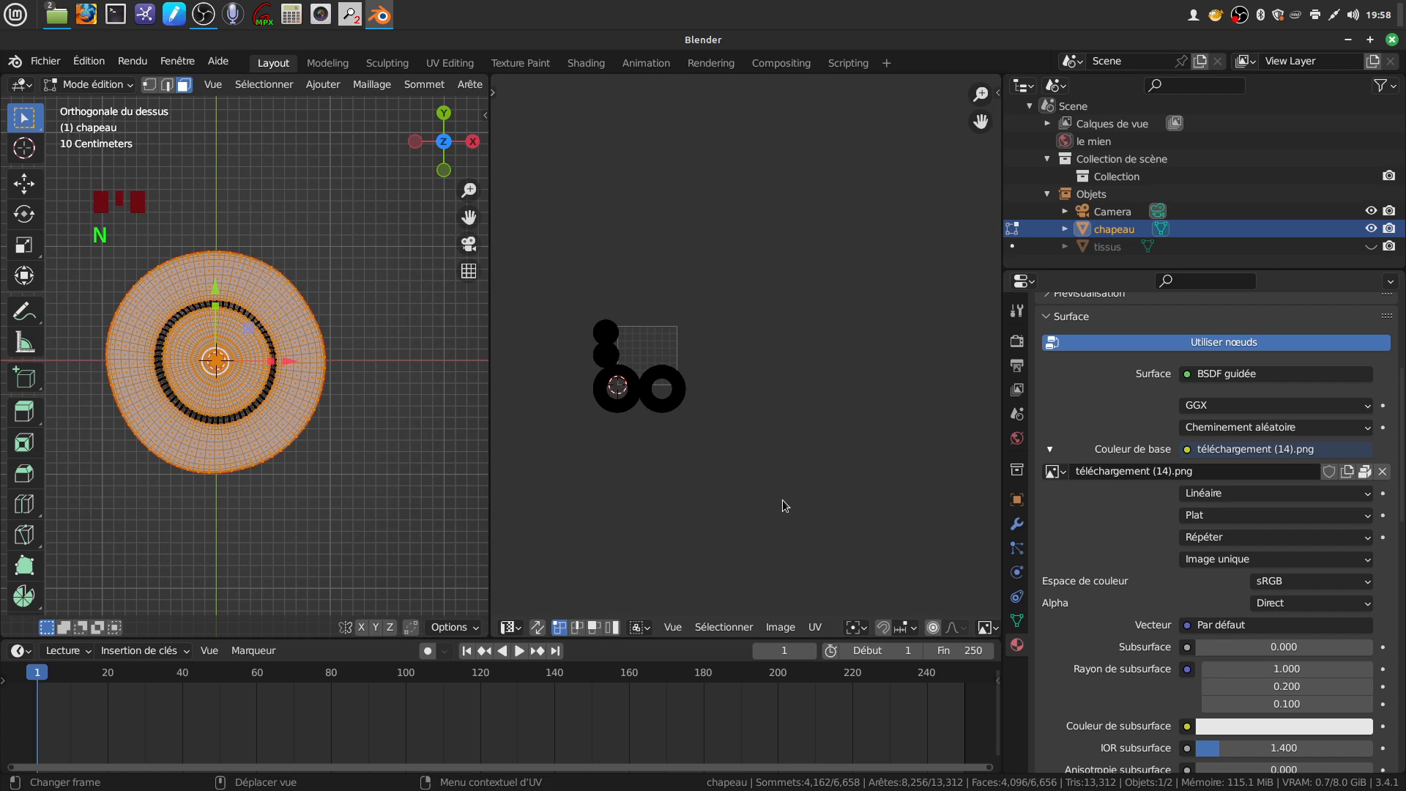
scroll(783, 498, up, 3)
shift+middle_drag(724, 450, 913, 375)
Lower the second material's Spéculaire value to 0.076
scroll(1232, 645, down, 8)
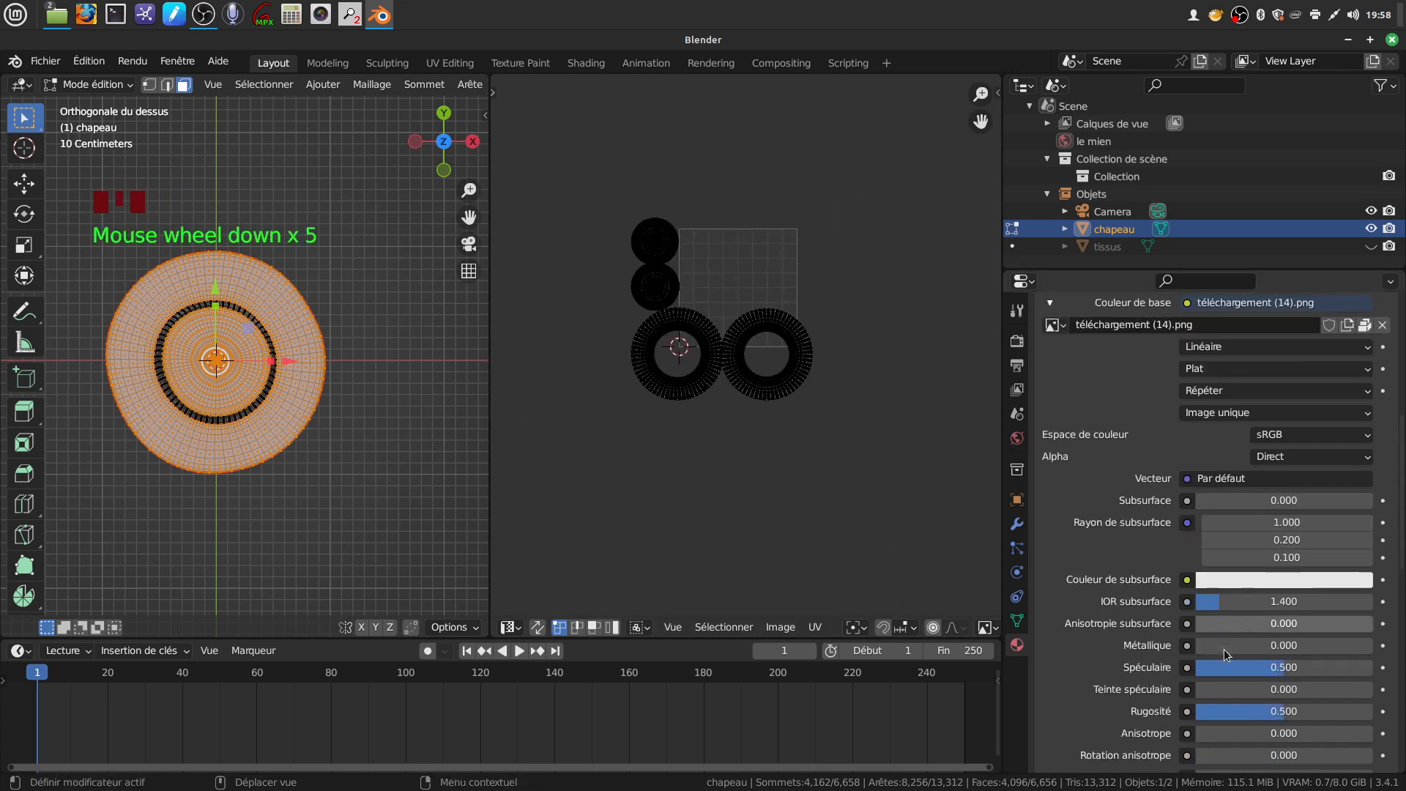
drag(1215, 587, 1142, 587)
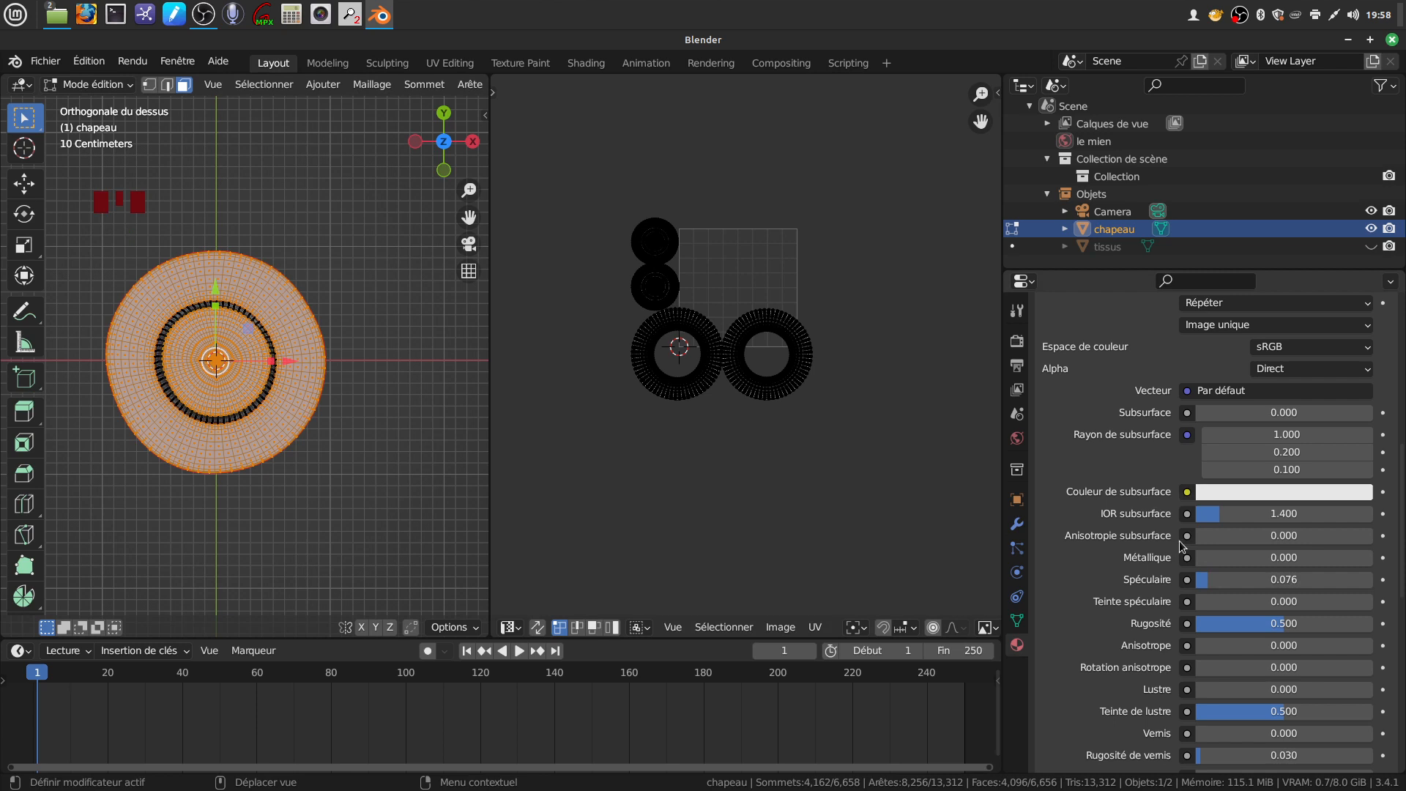
scroll(1197, 630, down, 2)
scroll(1197, 630, up, 8)
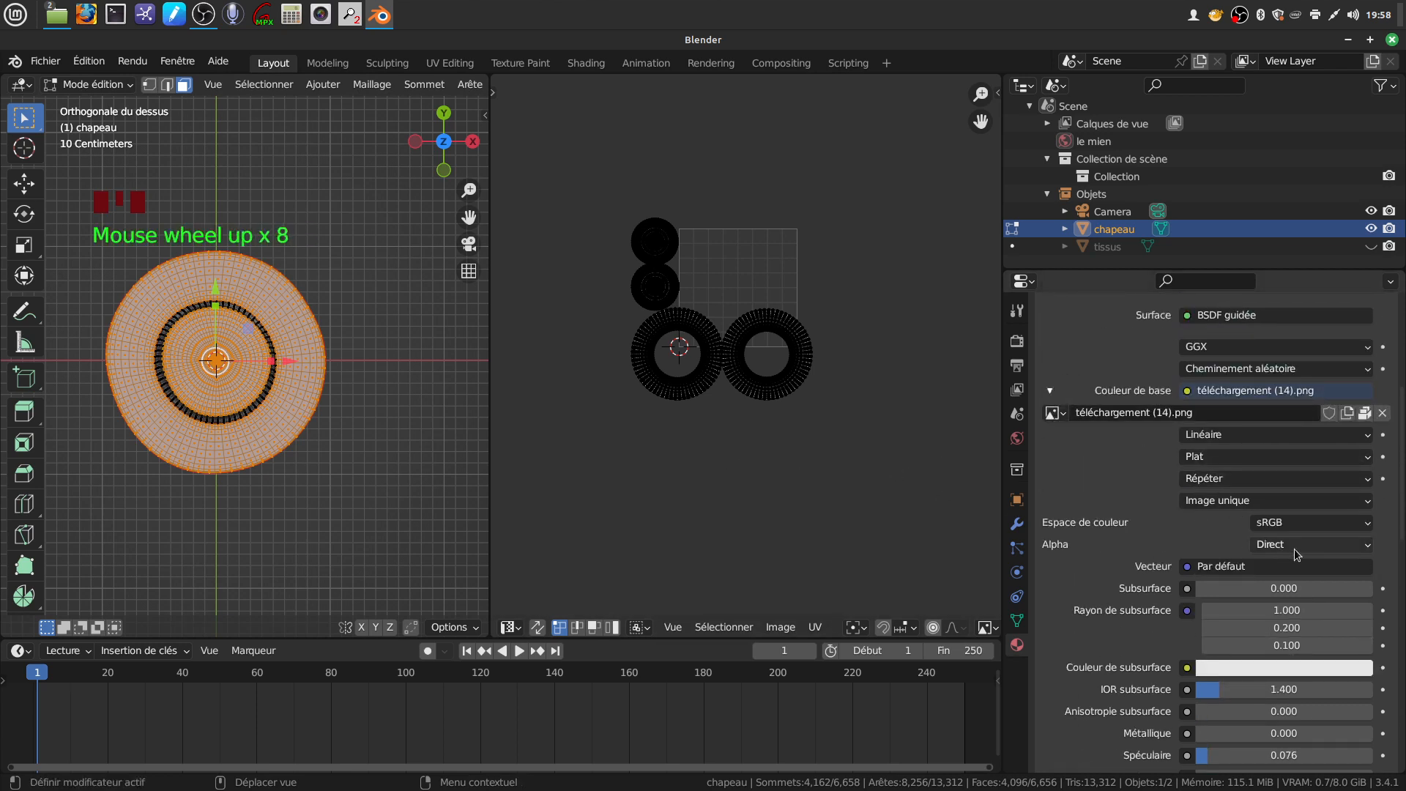
Show the image téléchargement (14).png as the background of the UV editor
click(517, 628)
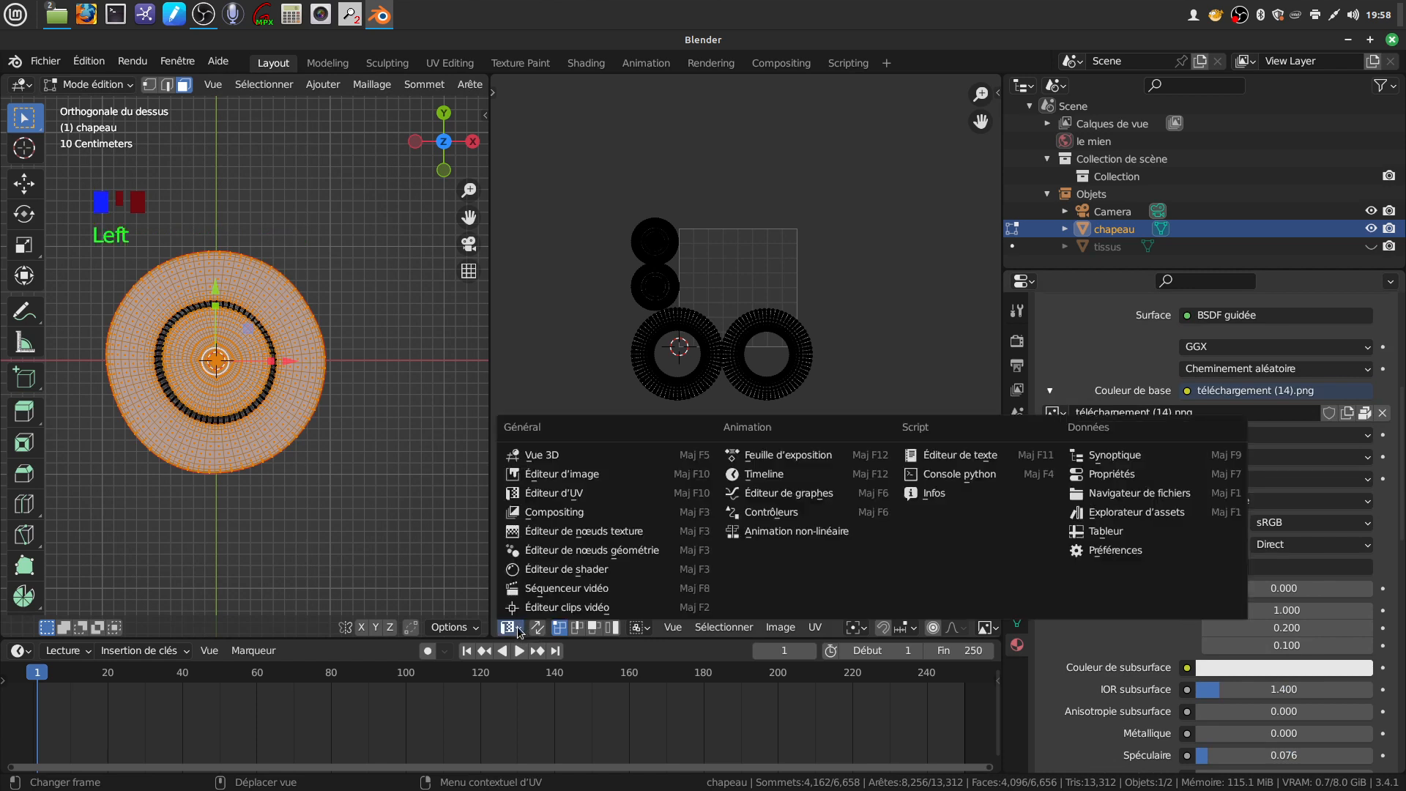
click(517, 629)
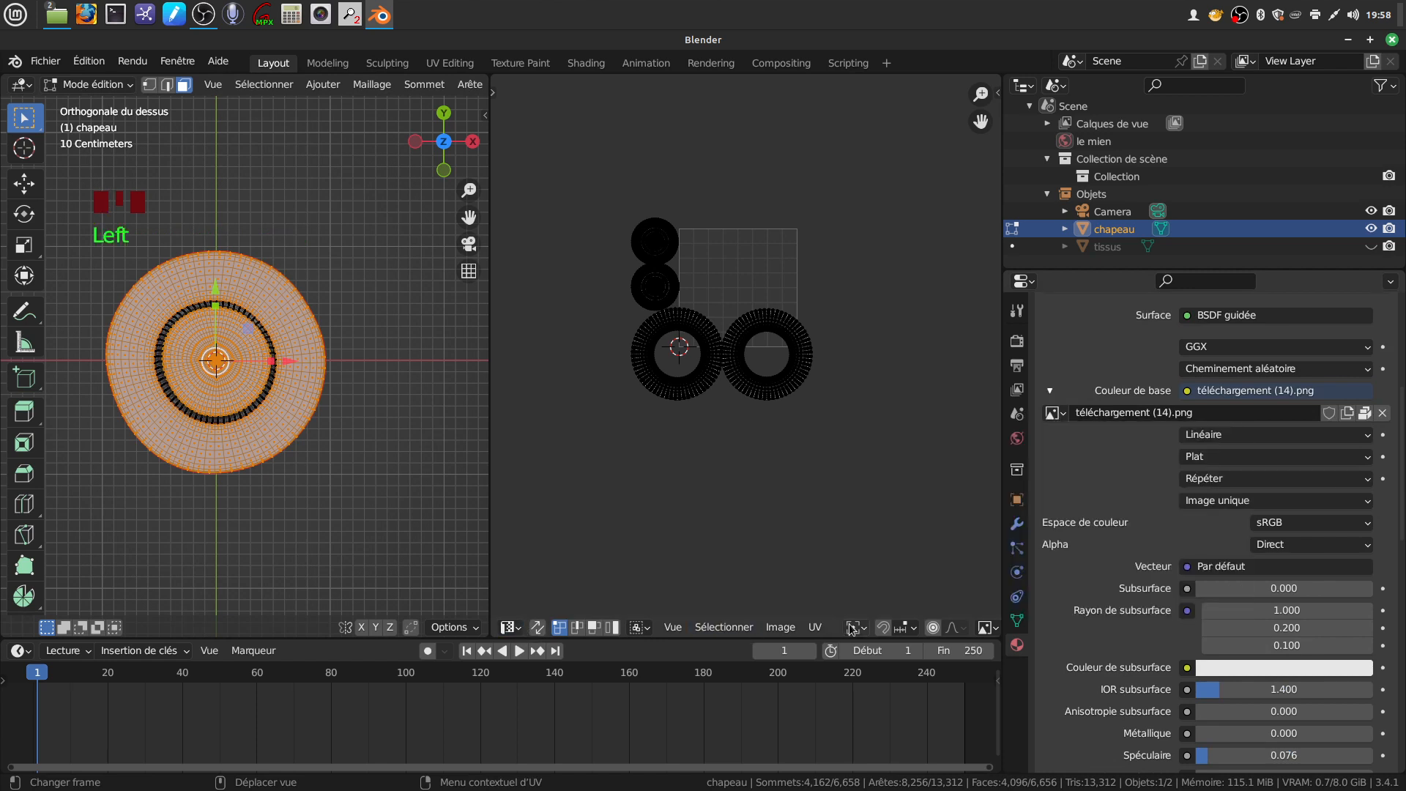
scroll(853, 628, down, 4)
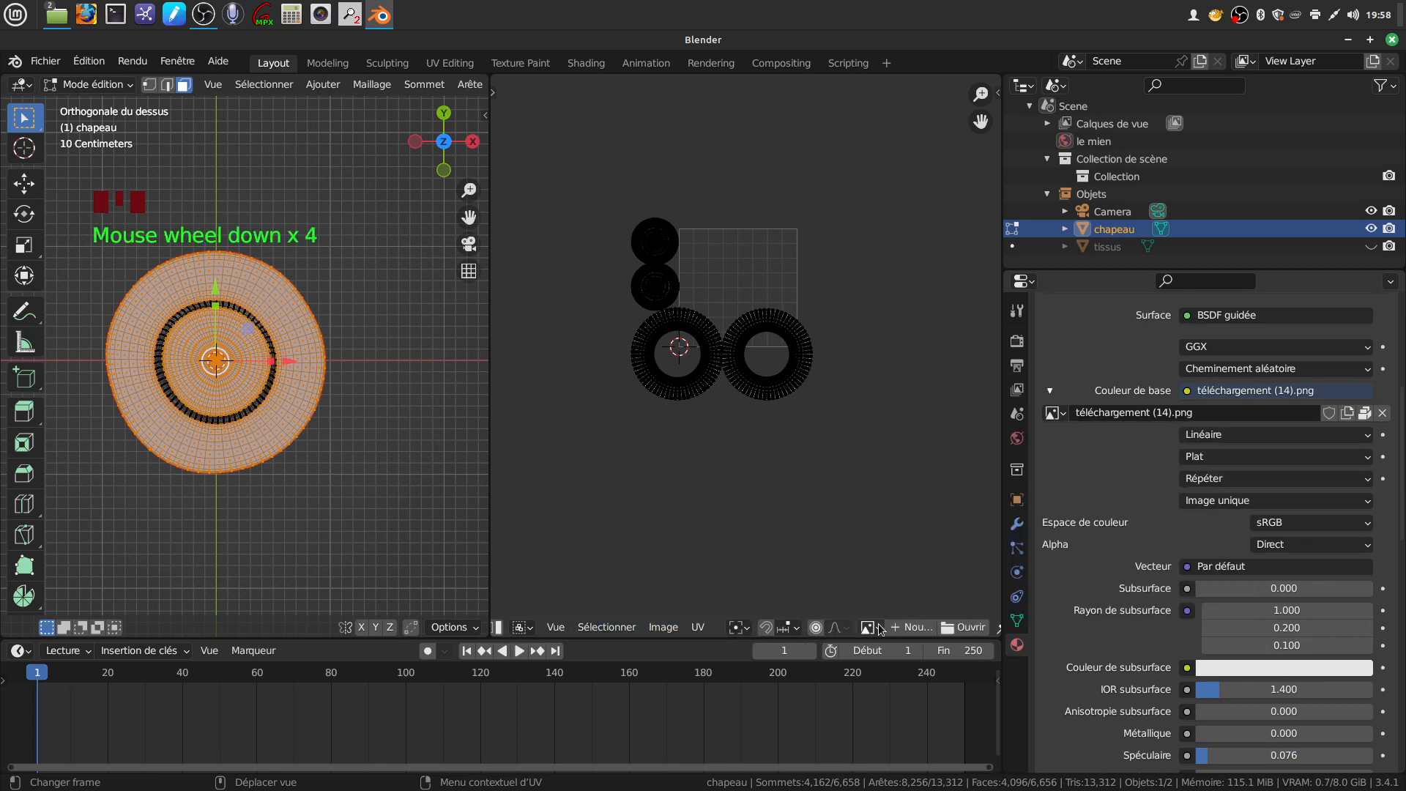
scroll(883, 632, down, 2)
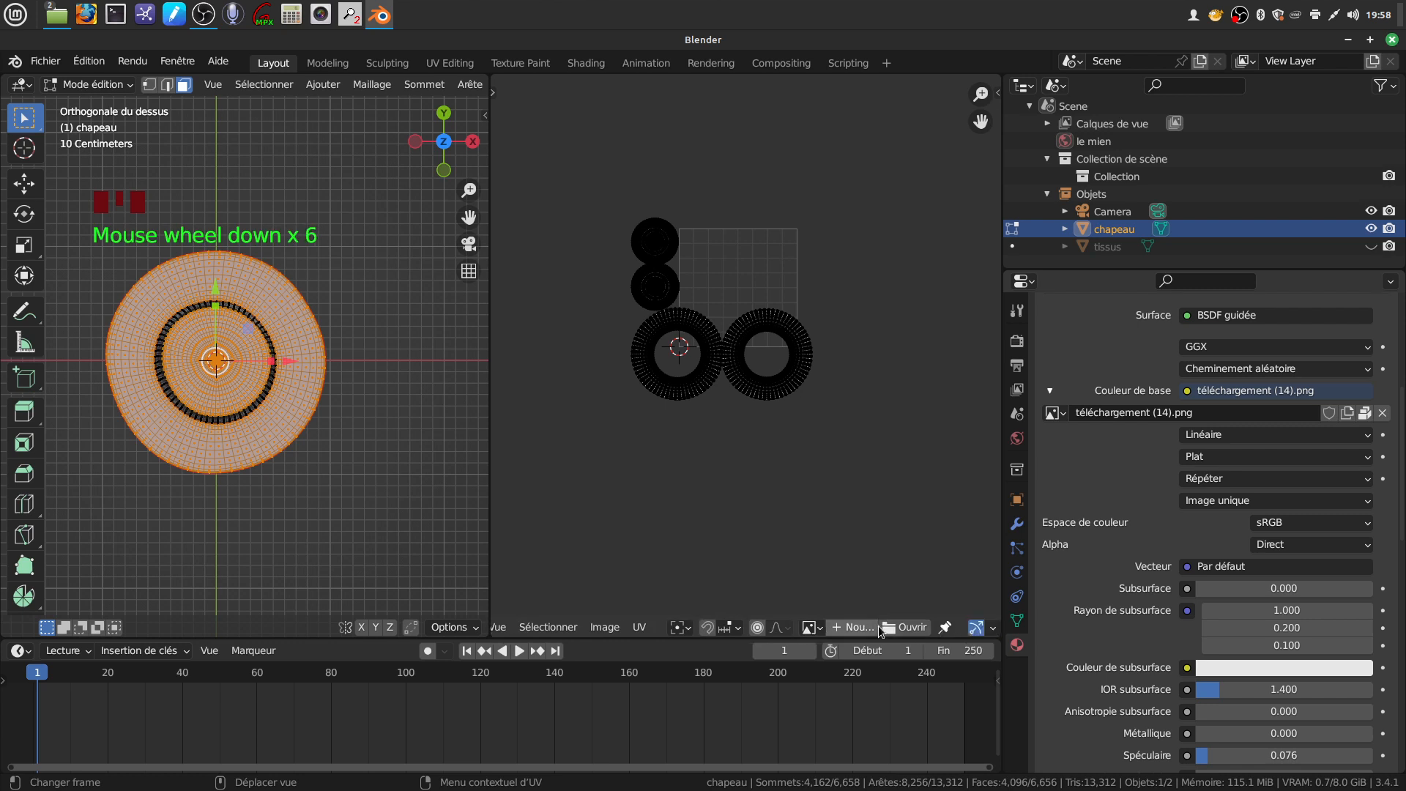
click(813, 627)
click(825, 476)
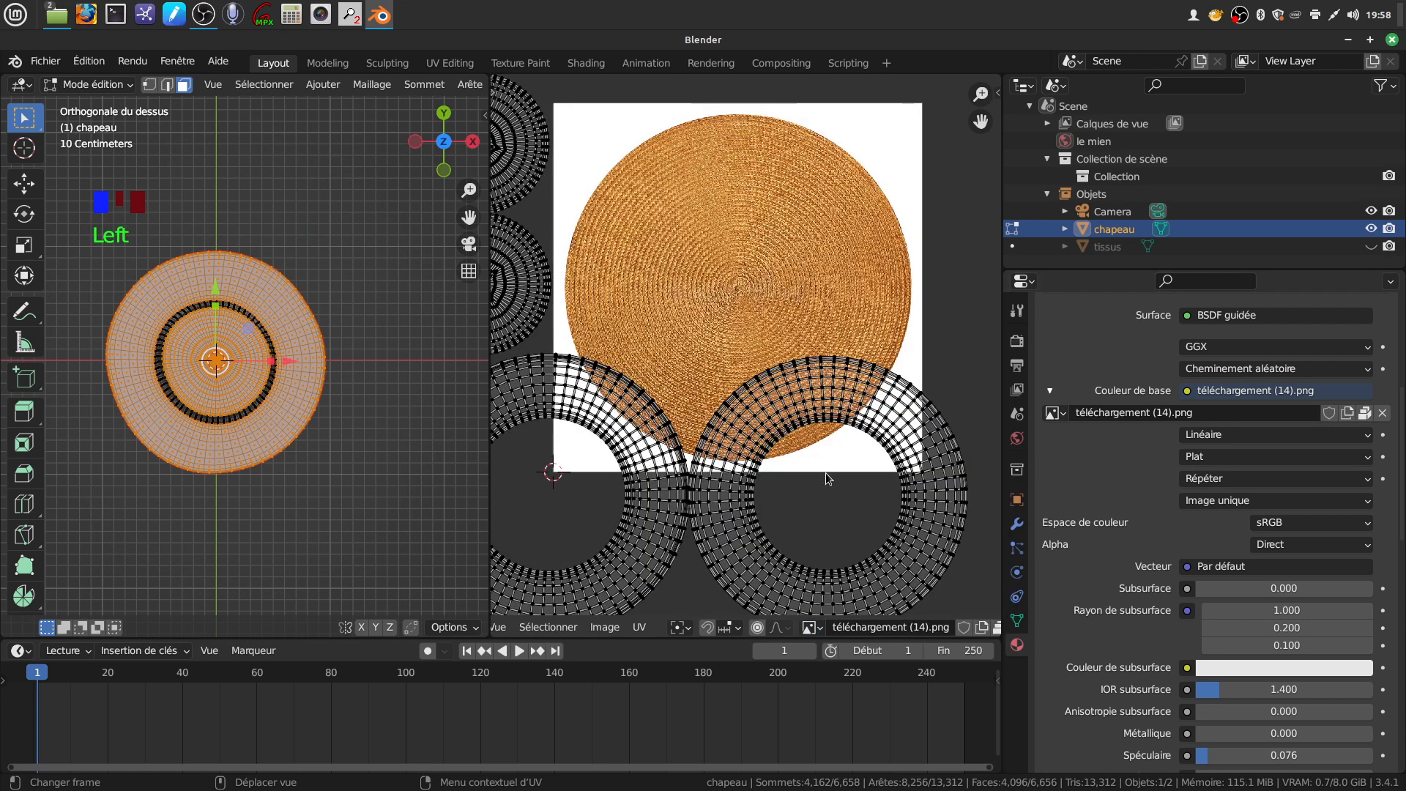
Unwrap the selected brim and crown-top faces of the hat again with the round straw image displayed
scroll(806, 446, down, 4)
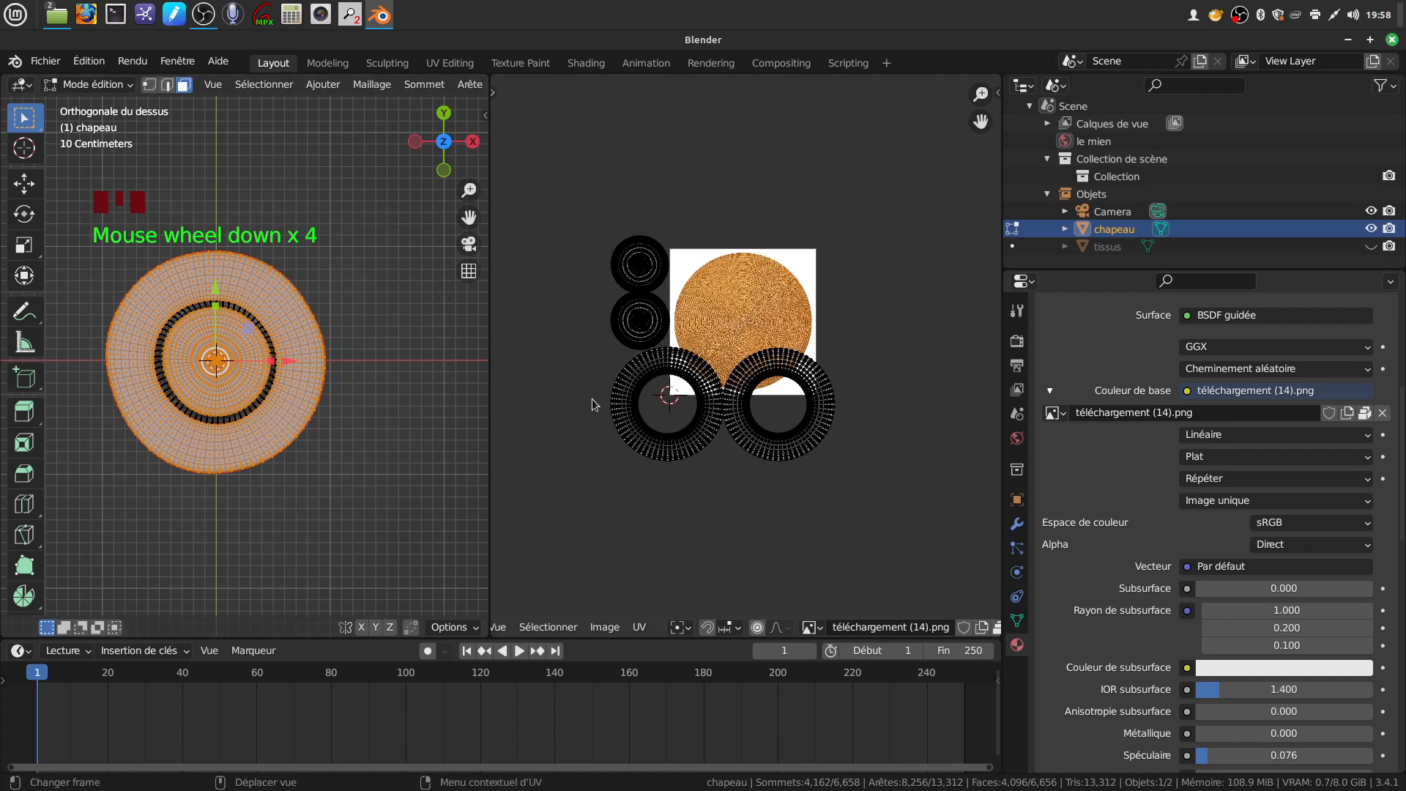
scroll(407, 433, down, 2)
scroll(414, 424, up, 2)
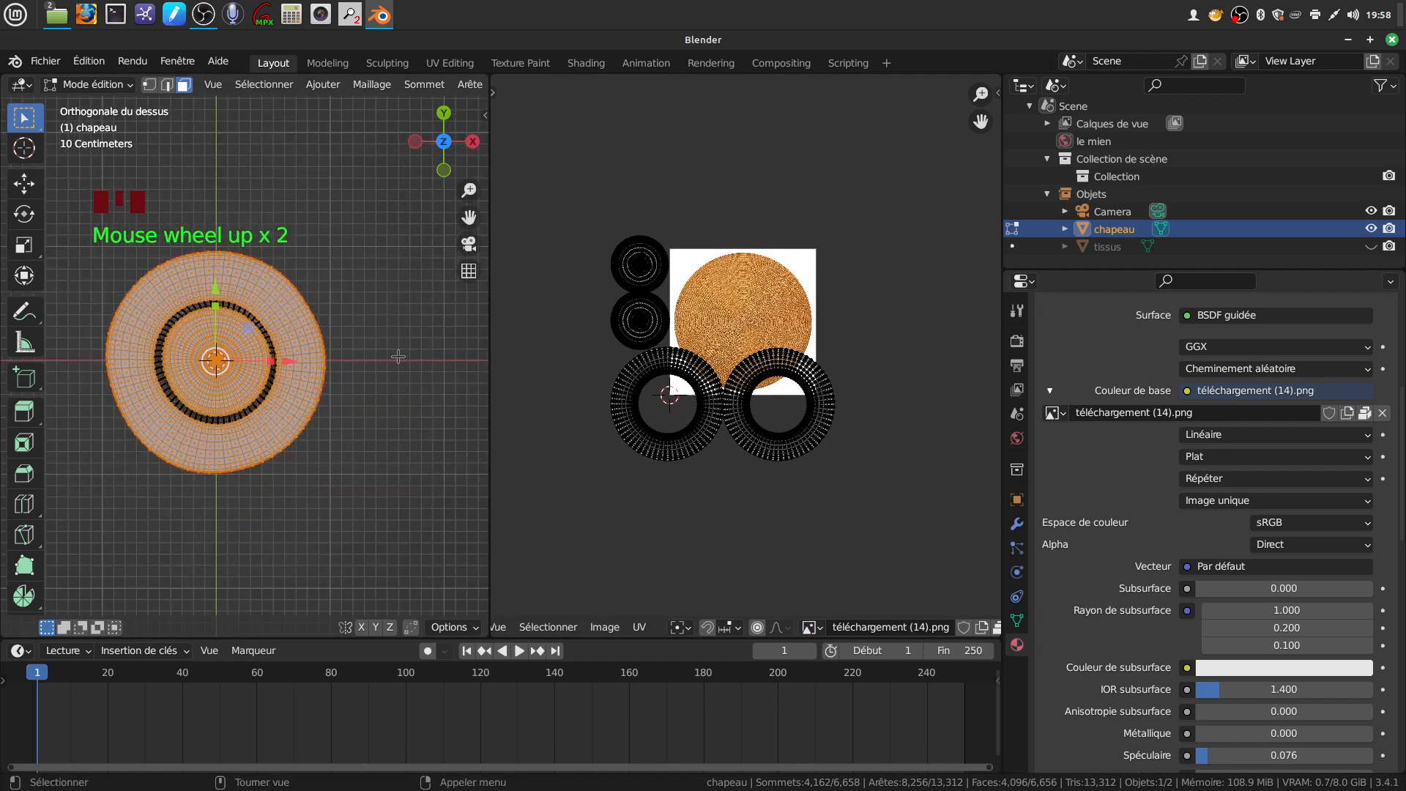
key(u)
click(323, 239)
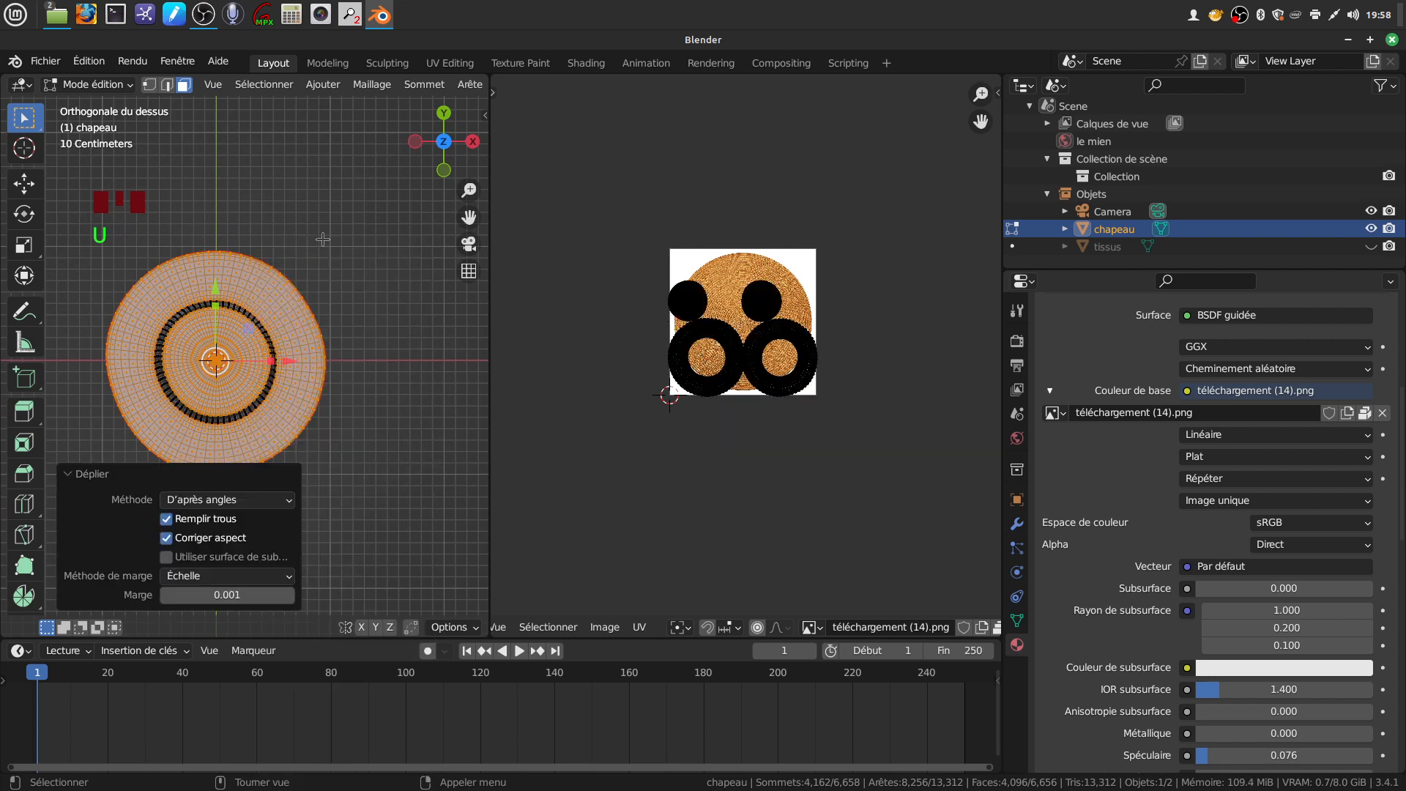
scroll(764, 441, up, 3)
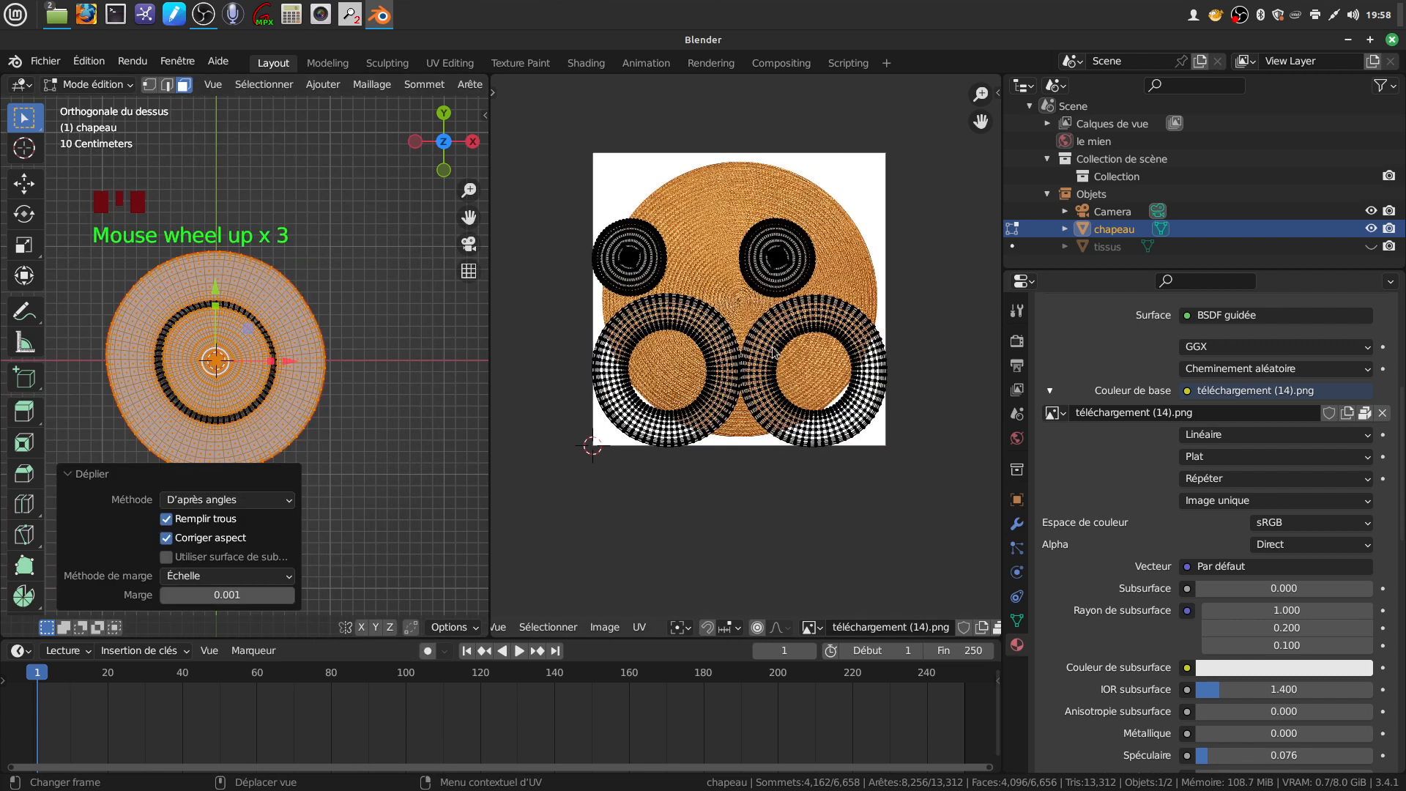
Select the whole left small disc island in the UV layout and move it outside the image, to its upper left
click(620, 235)
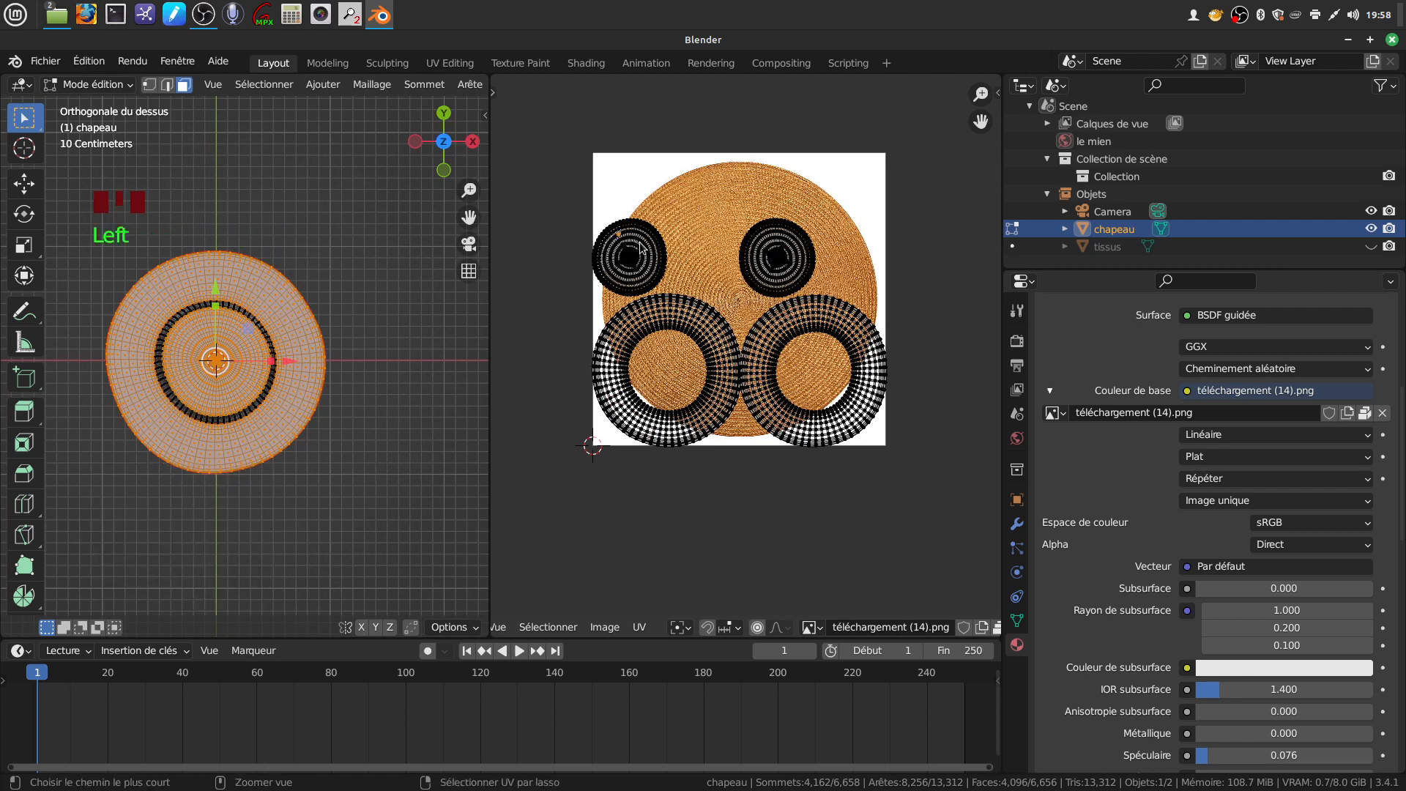
key(ctrl+l)
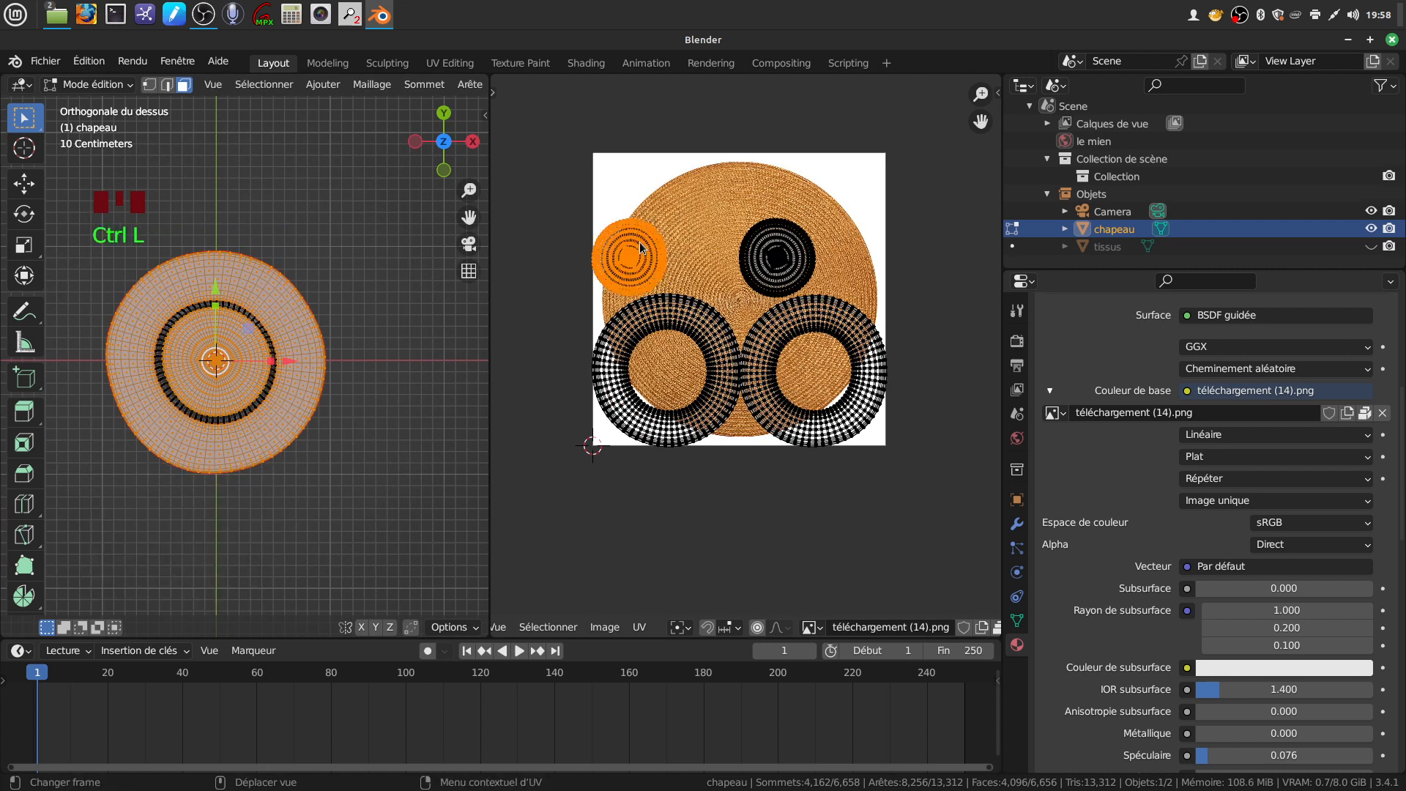
scroll(641, 248, down, 2)
key(g)
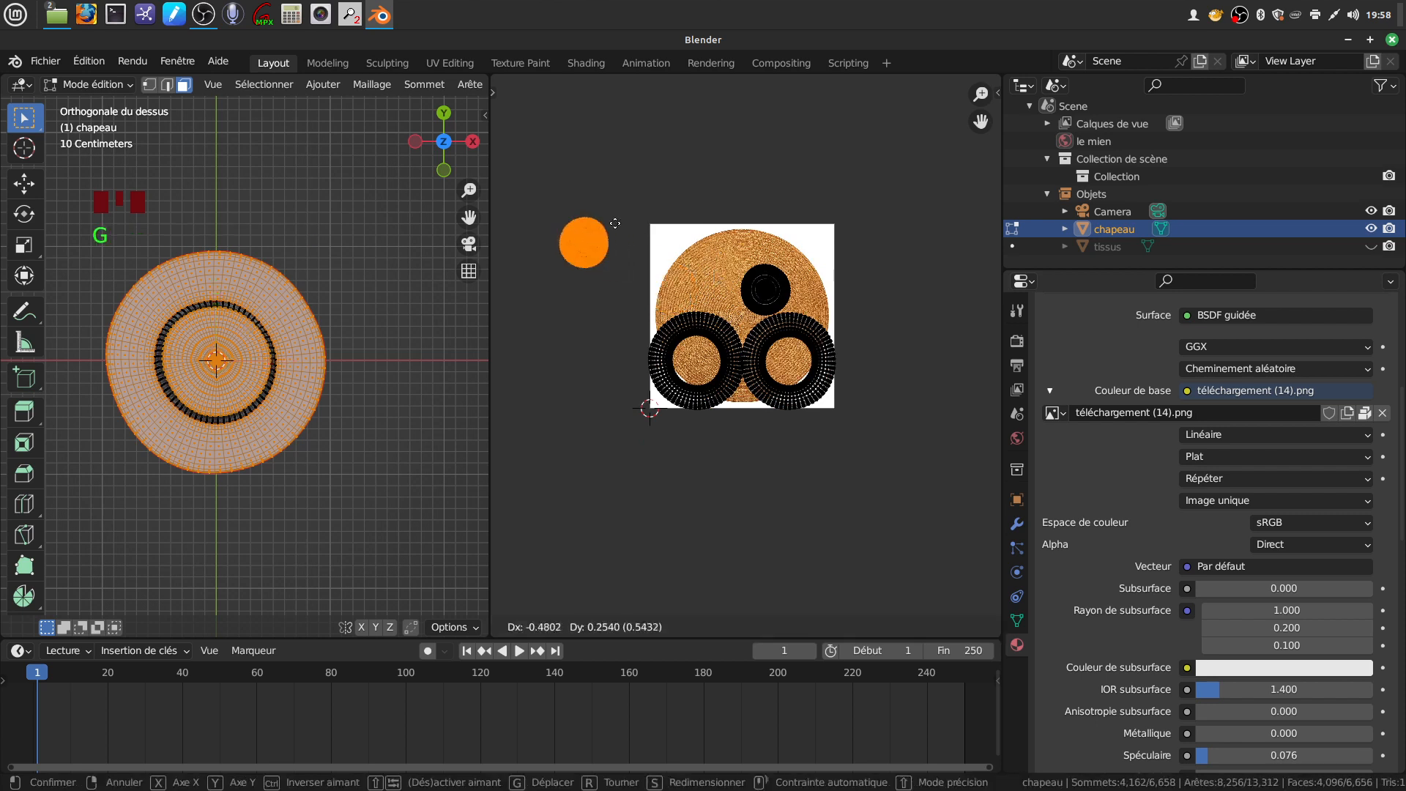
click(705, 268)
Select the linked UVs of the remaining small disc and stack it over the first one outside the image
click(778, 296)
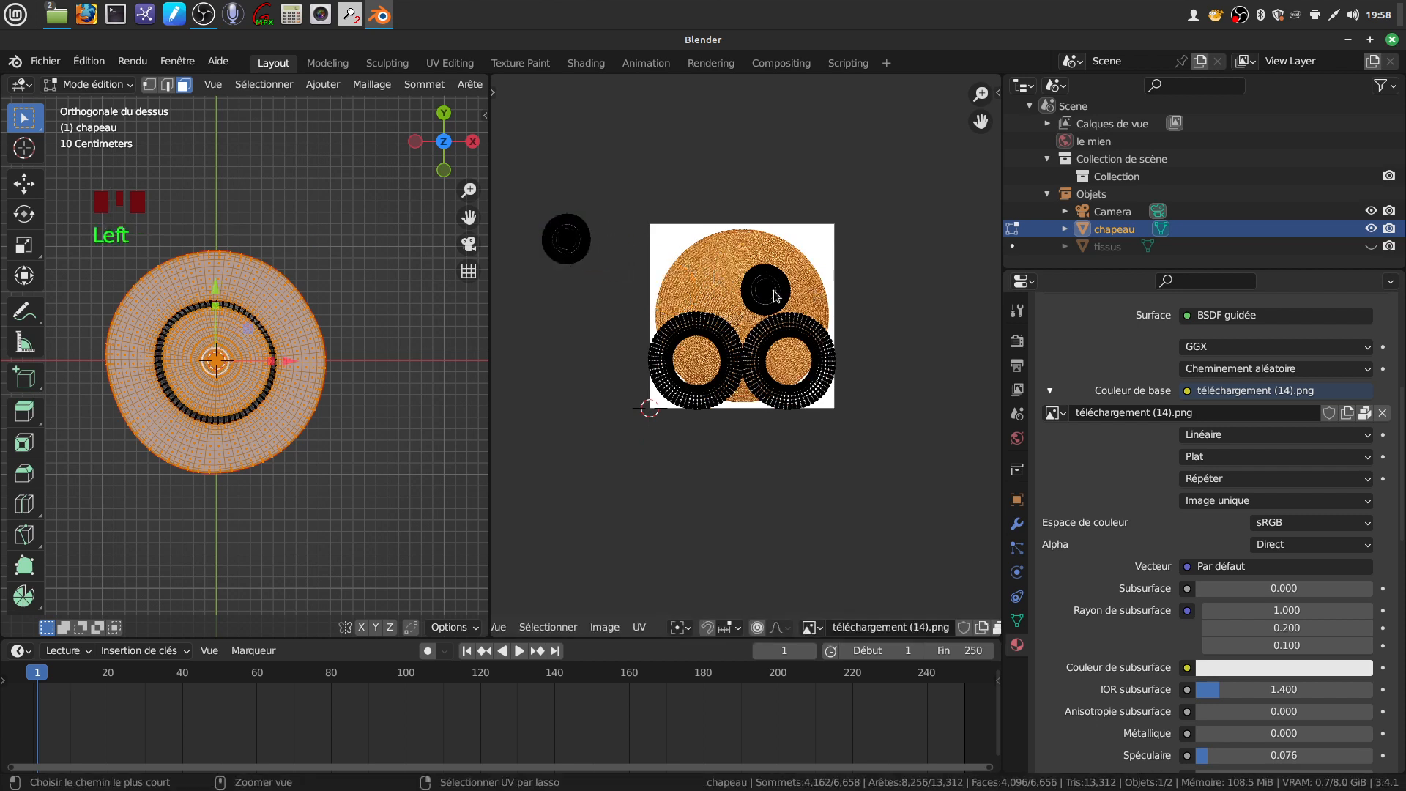
key(ctrl+l)
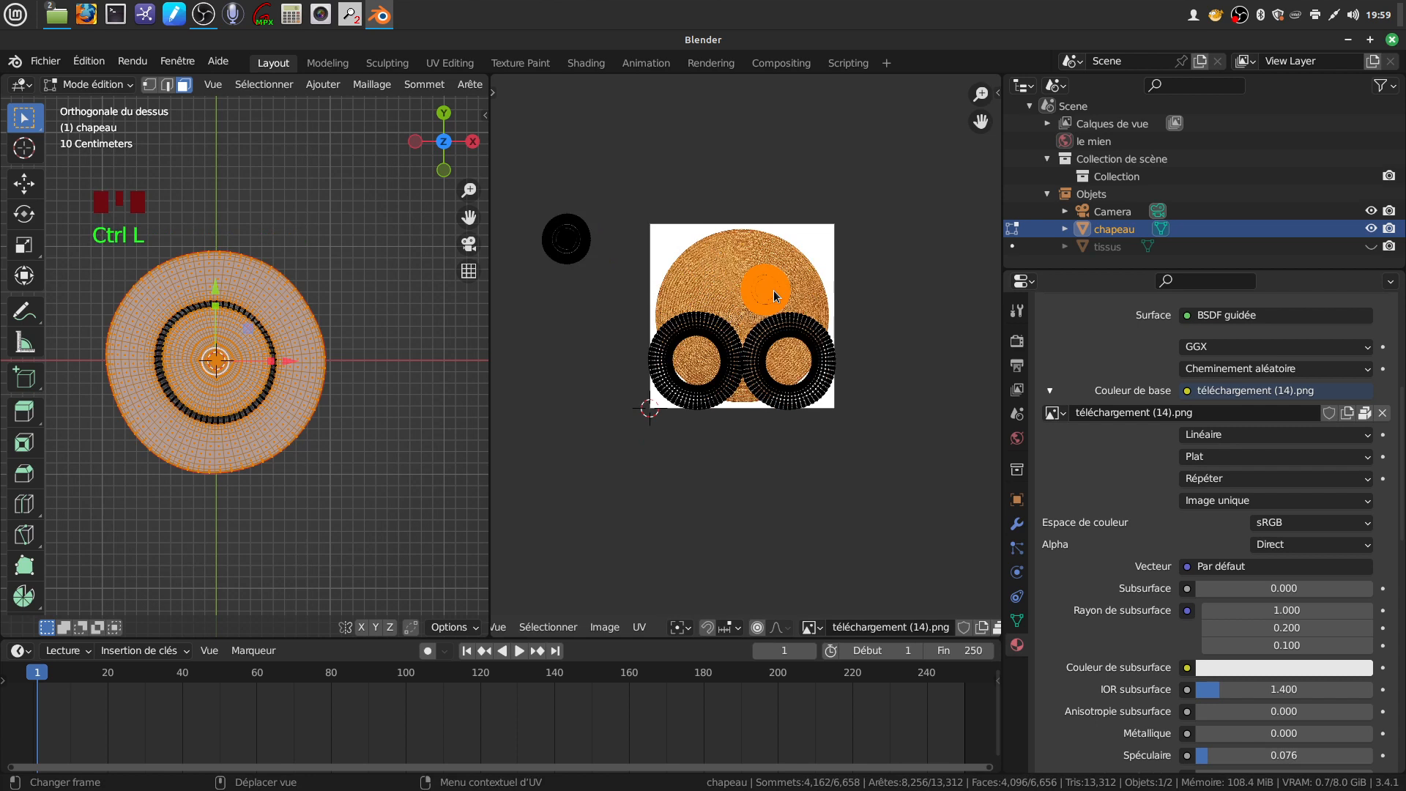
key(g)
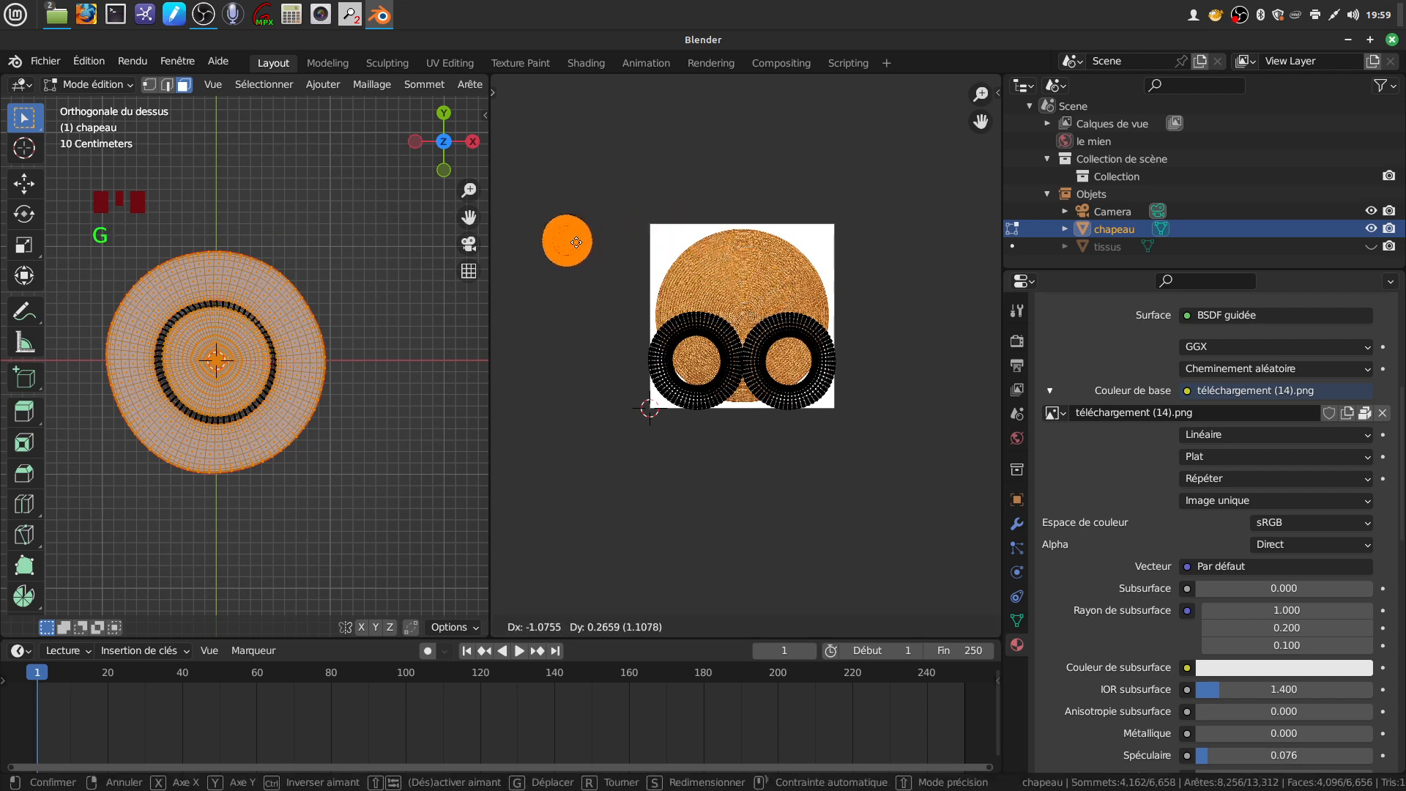
click(577, 246)
Select the right brim ring island and move it exactly over the left ring, then select both stacked rings
scroll(736, 469, up, 2)
shift+middle_drag(740, 458, 799, 418)
click(799, 416)
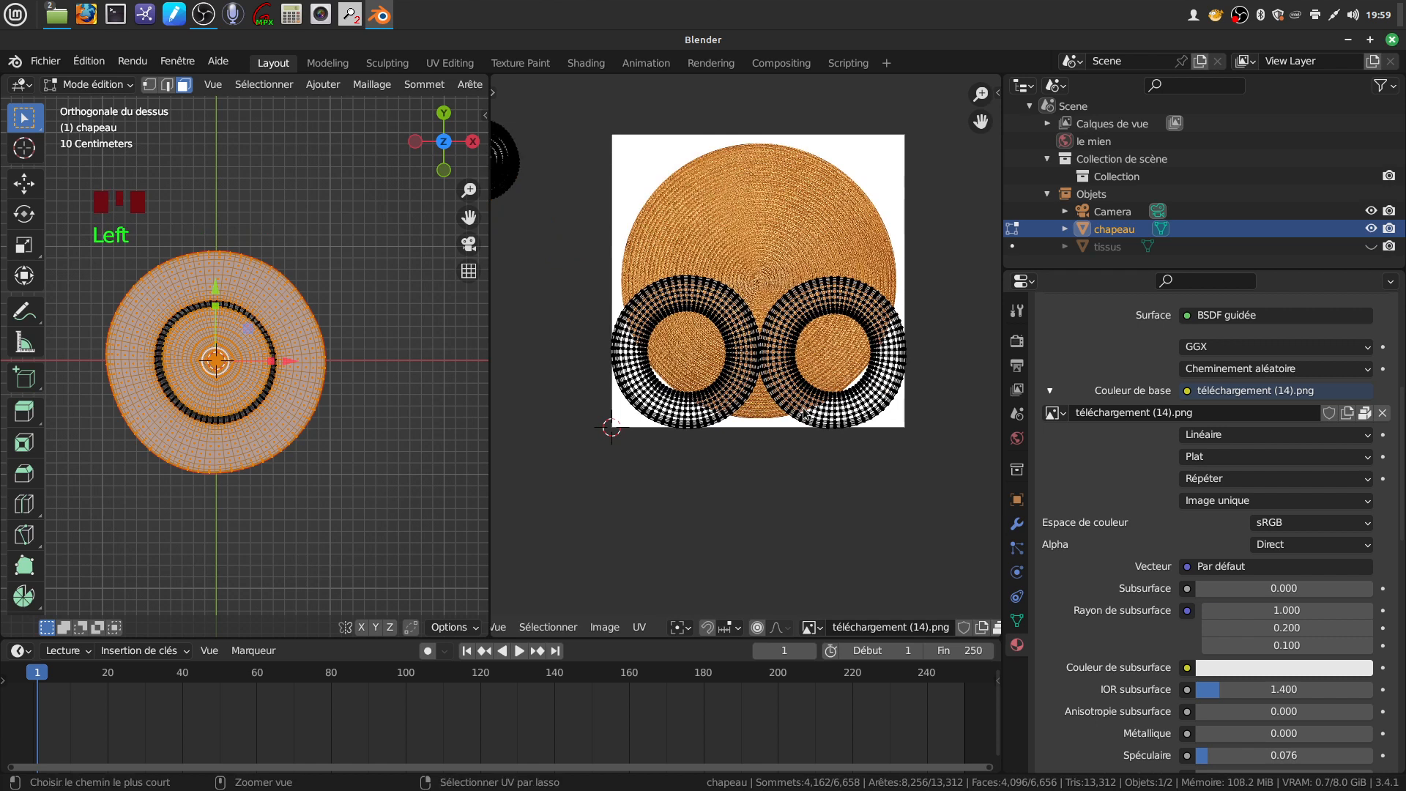
key(ctrl+l)
key(g)
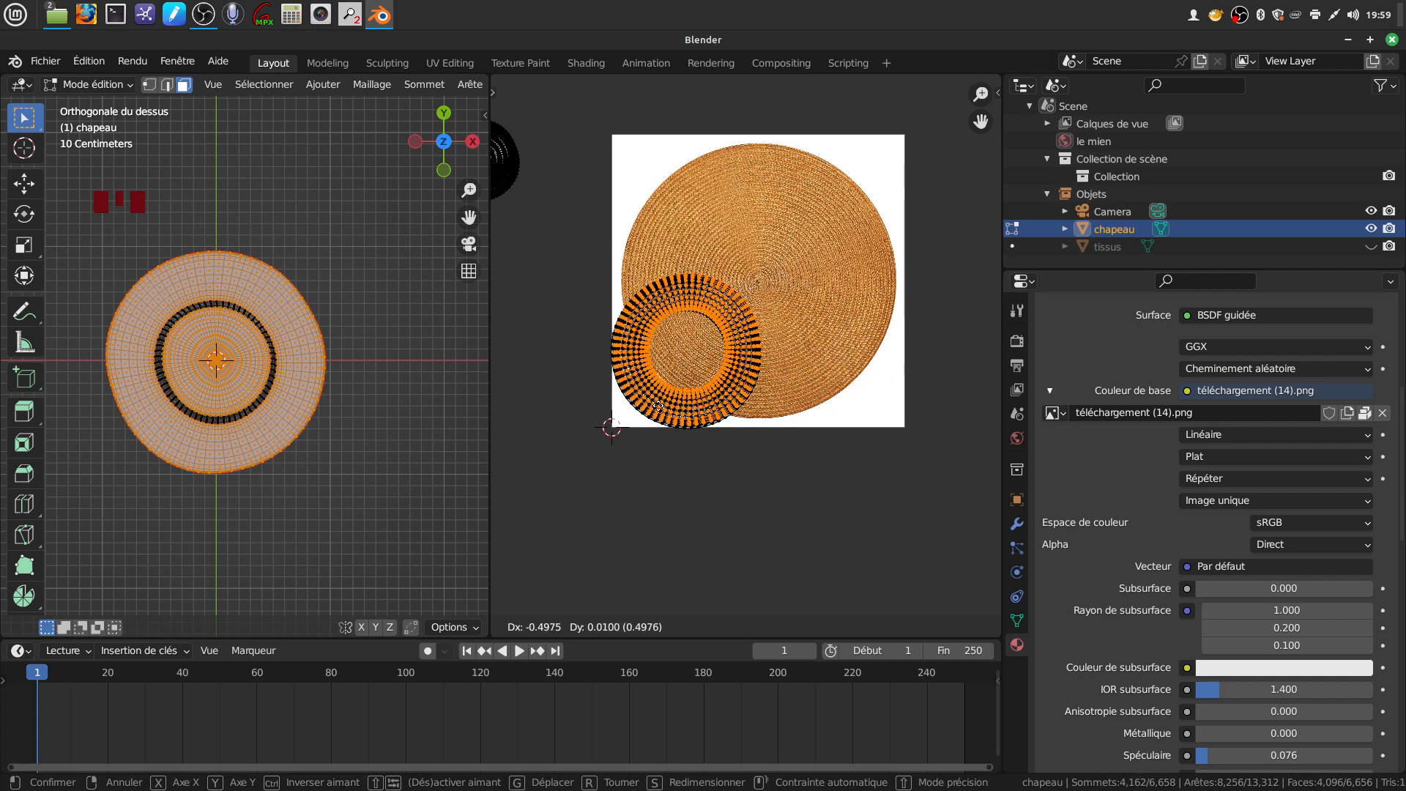
click(658, 411)
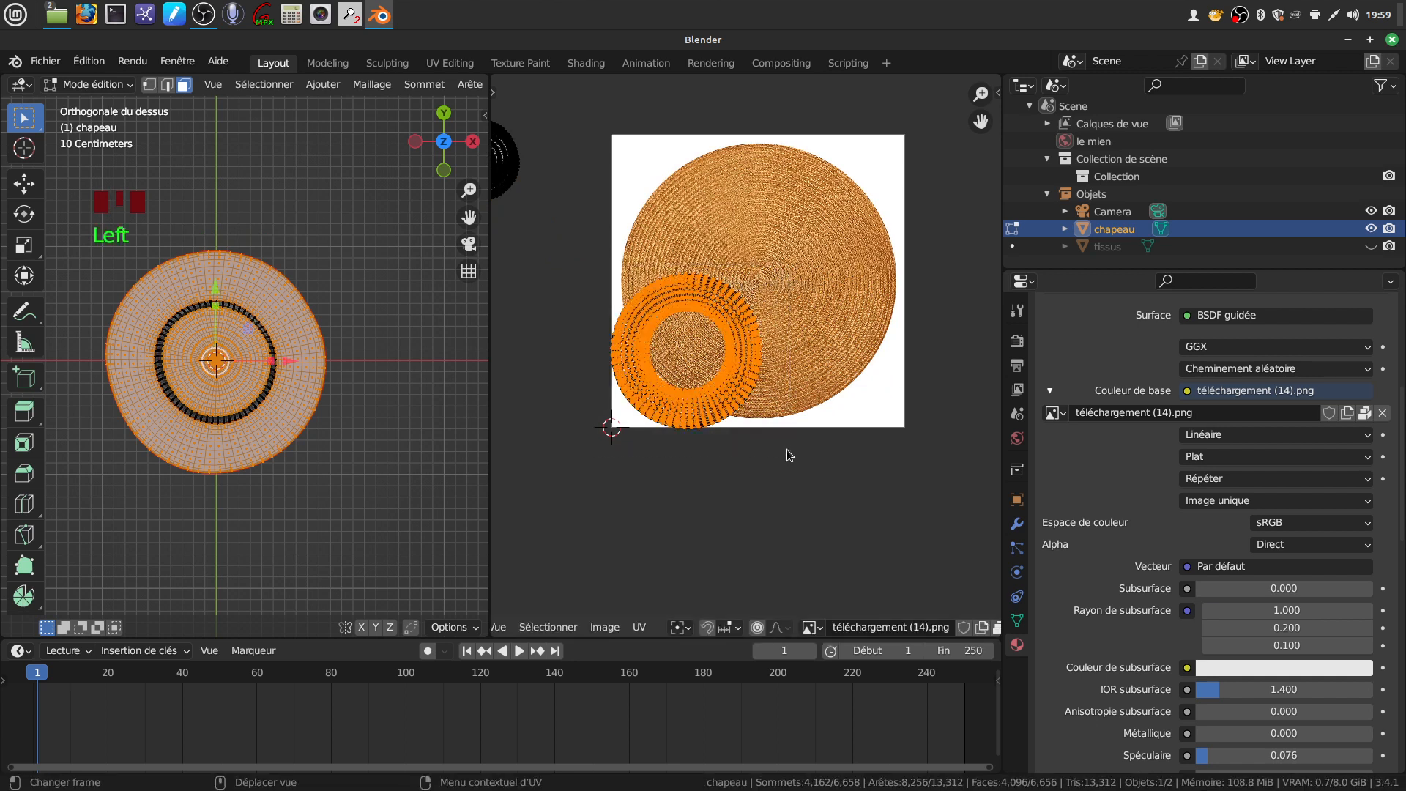
Centre the two stacked brim rings on the round straw image and scale them up until they reach its outer edge
key(g)
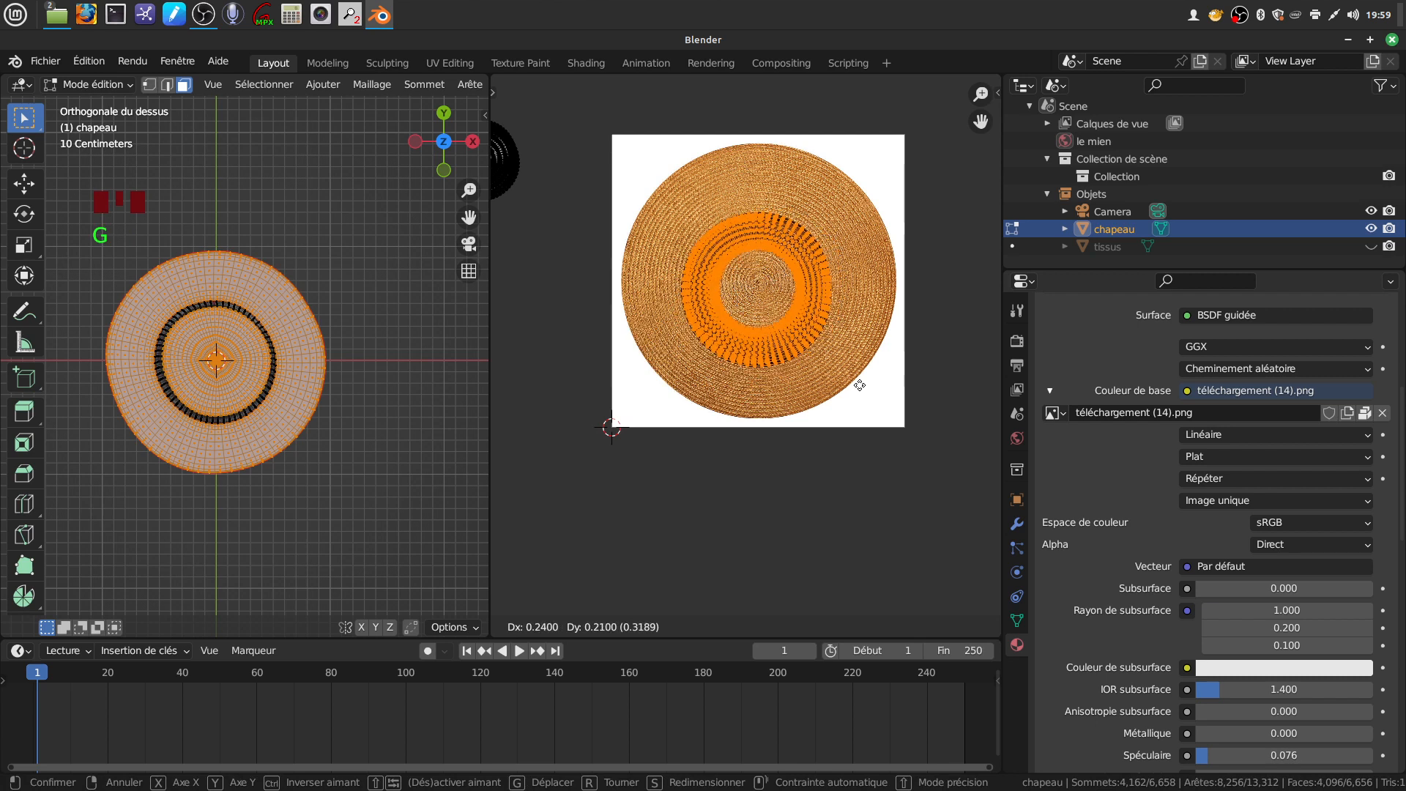
click(862, 383)
key(s)
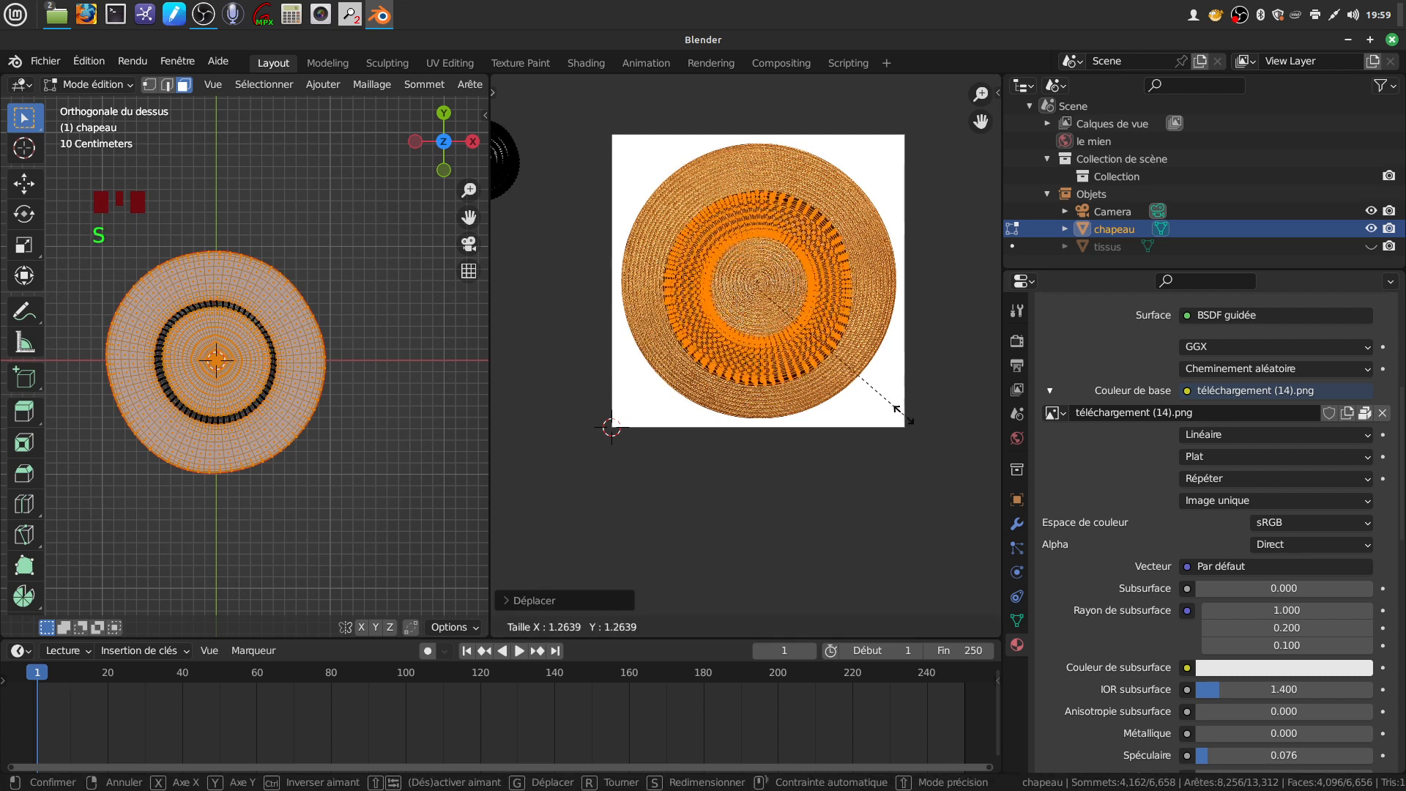
click(953, 460)
key(g)
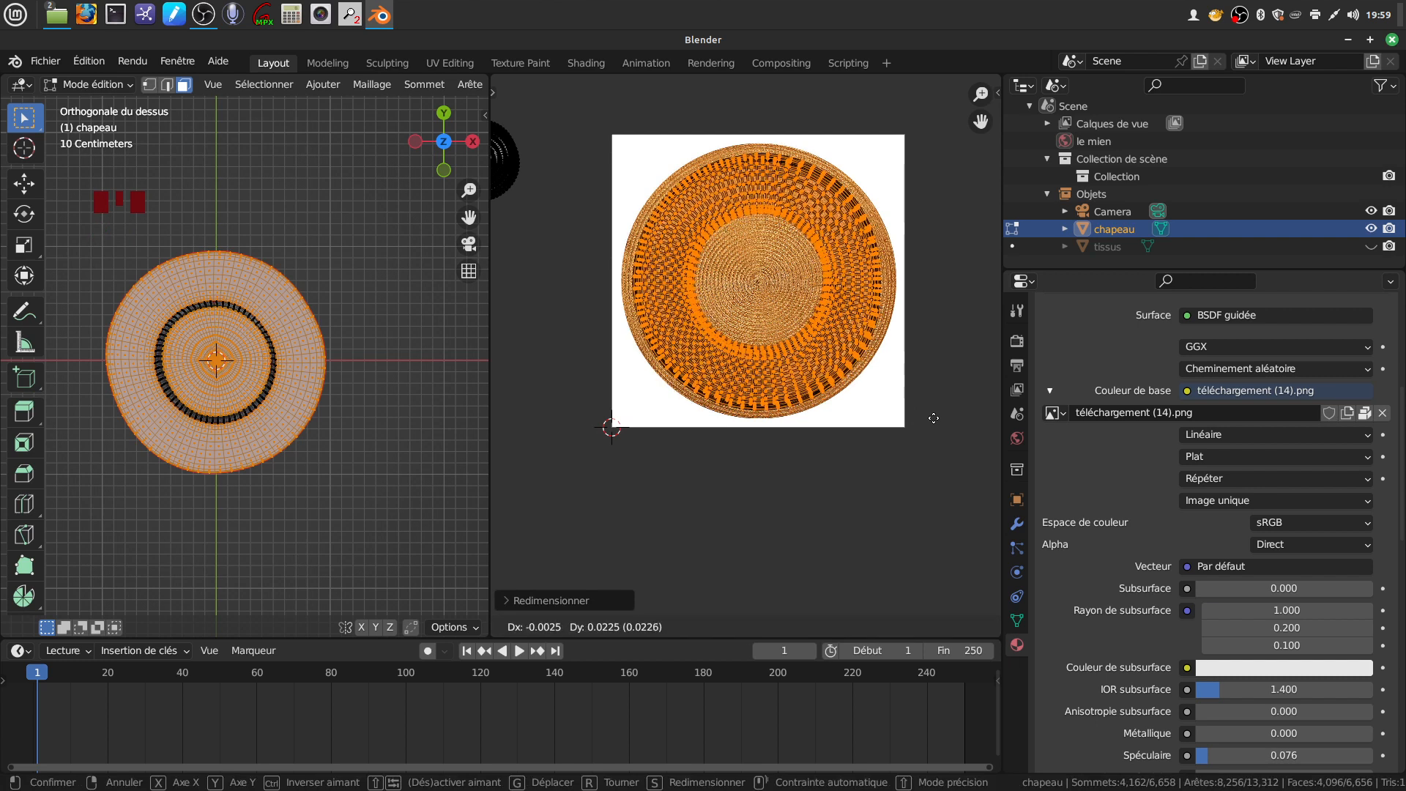
click(933, 416)
key(s)
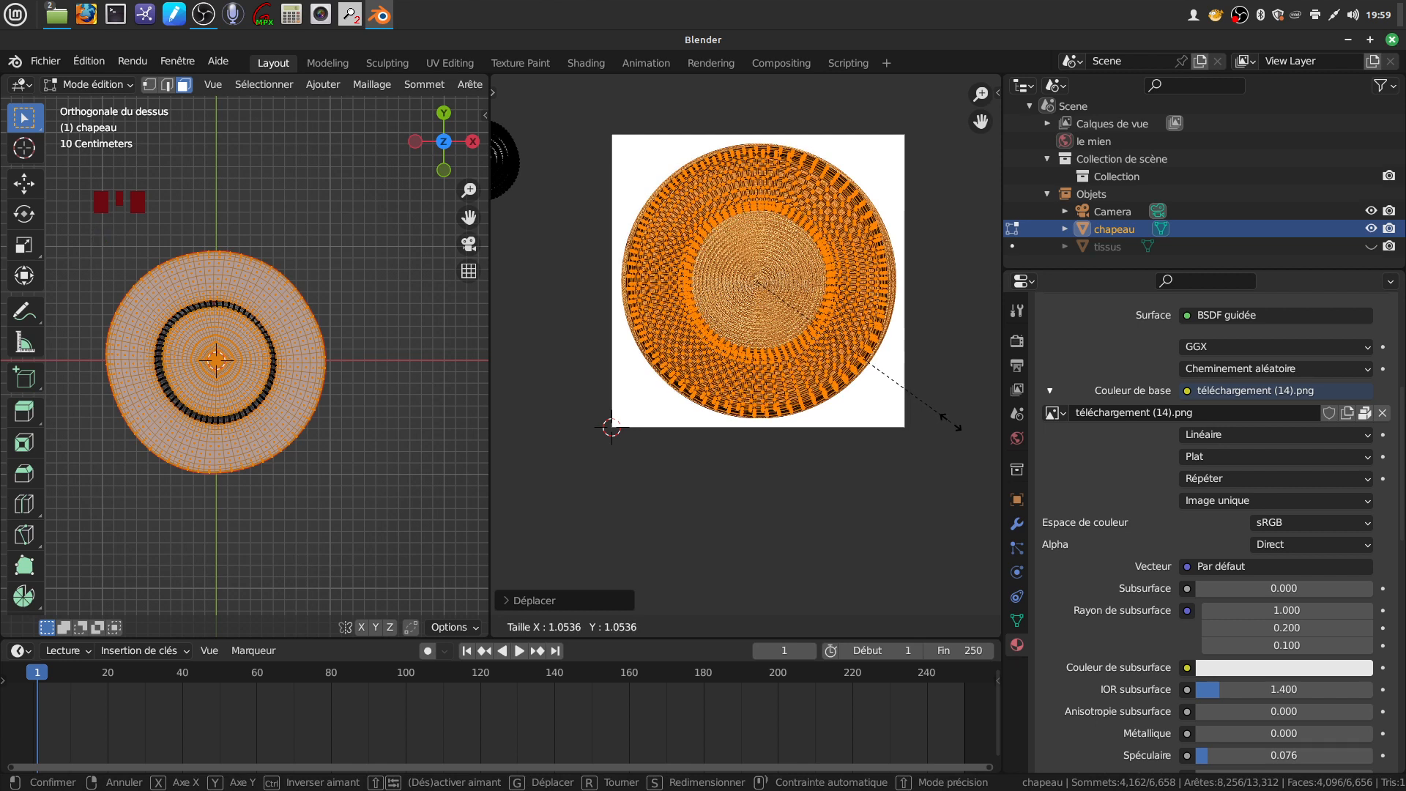
click(952, 421)
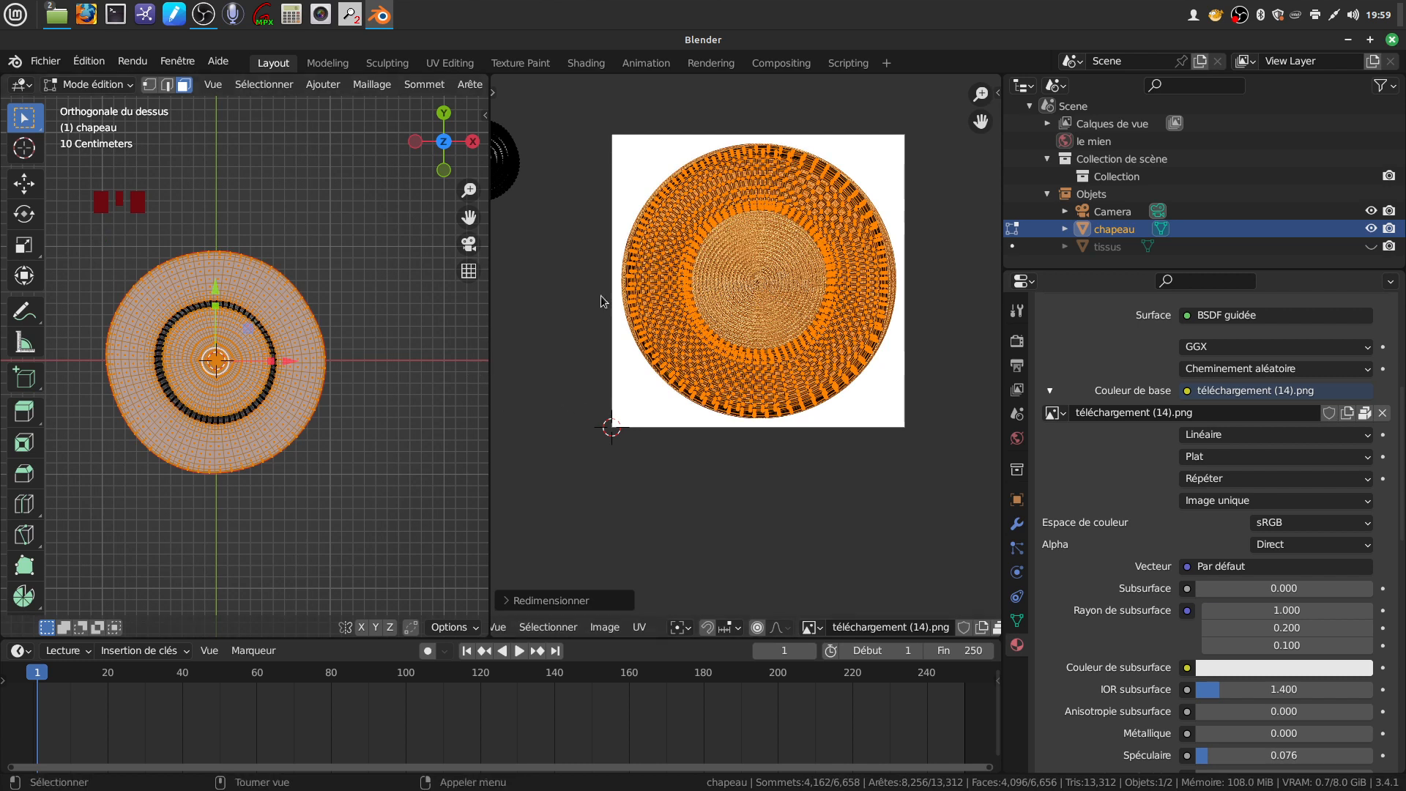
Select the two stacked small discs outside the image and move them to the centre of the round straw image
middle_drag(581, 291, 663, 314)
drag(526, 128, 623, 250)
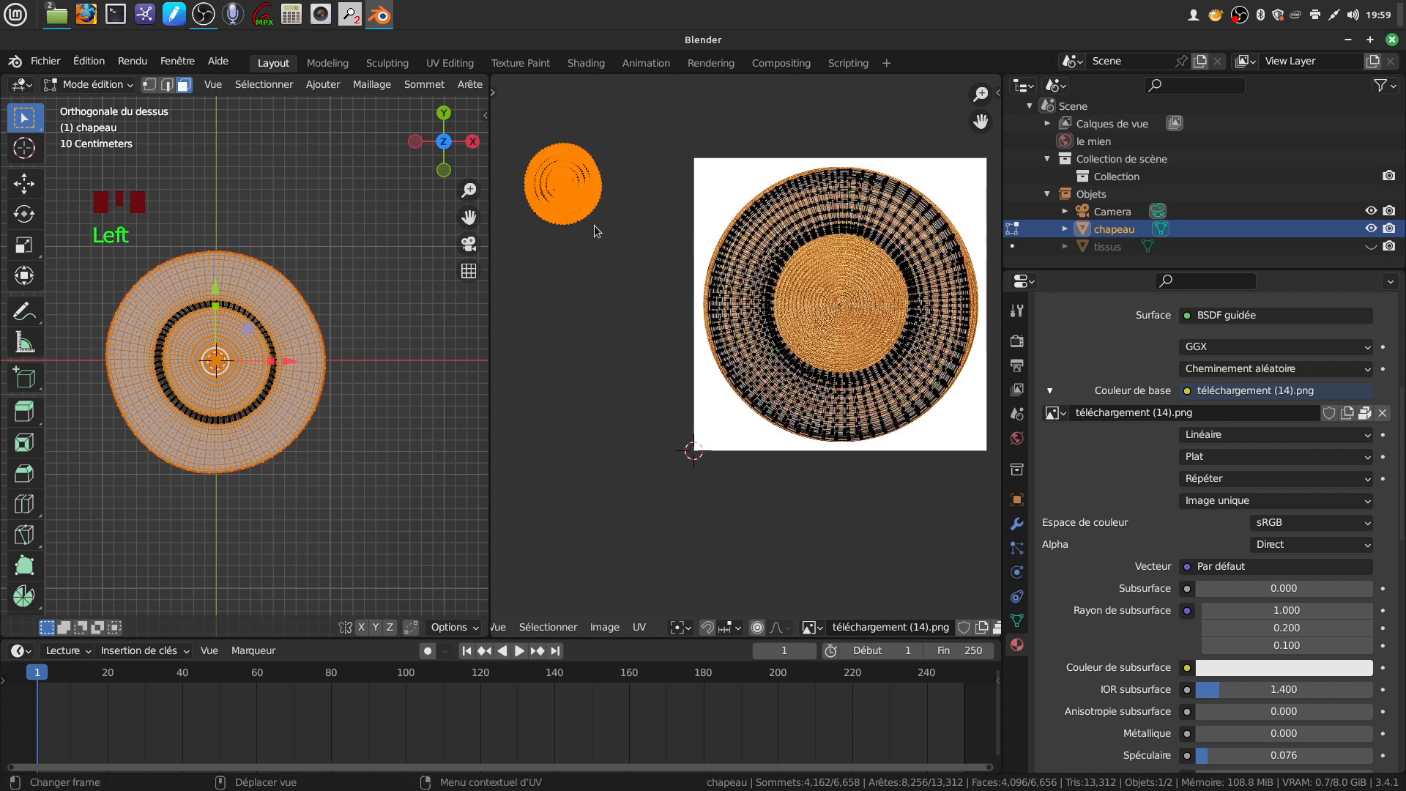
drag(500, 121, 626, 255)
scroll(693, 357, down, 3)
scroll(694, 359, up, 2)
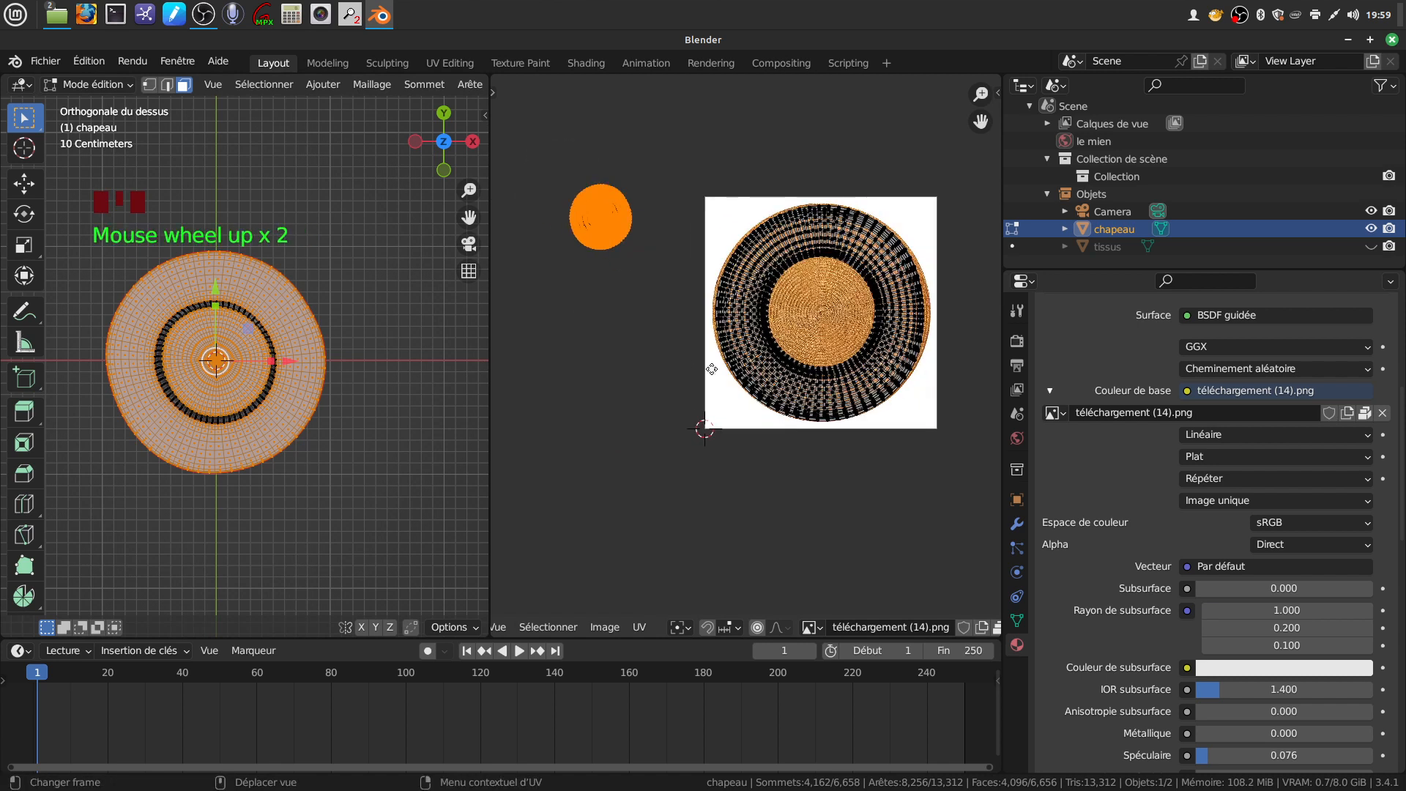
key(g)
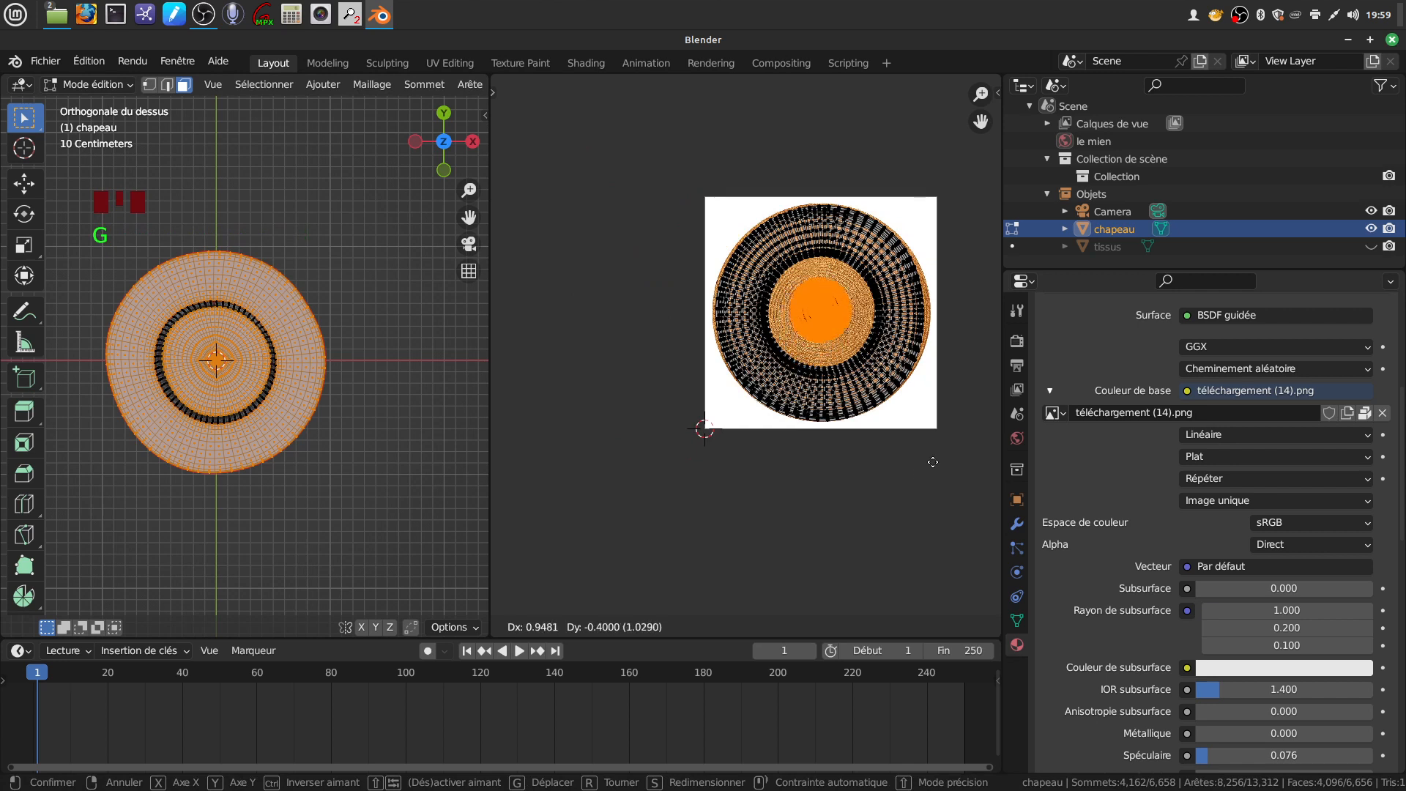
click(929, 434)
Scale the stacked discs up to fill the hole of the brim rings and fine-tune their centring
key(s)
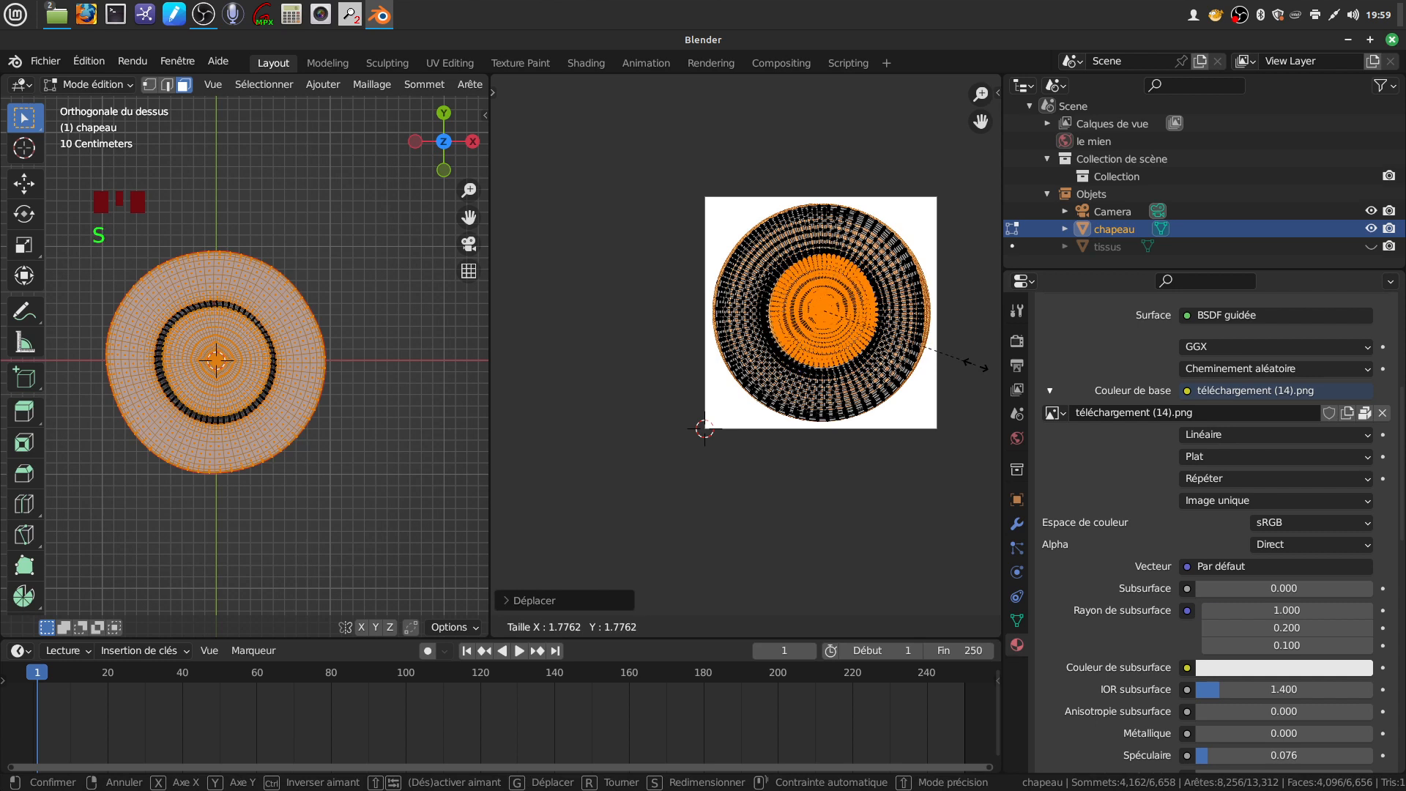
click(952, 366)
key(g)
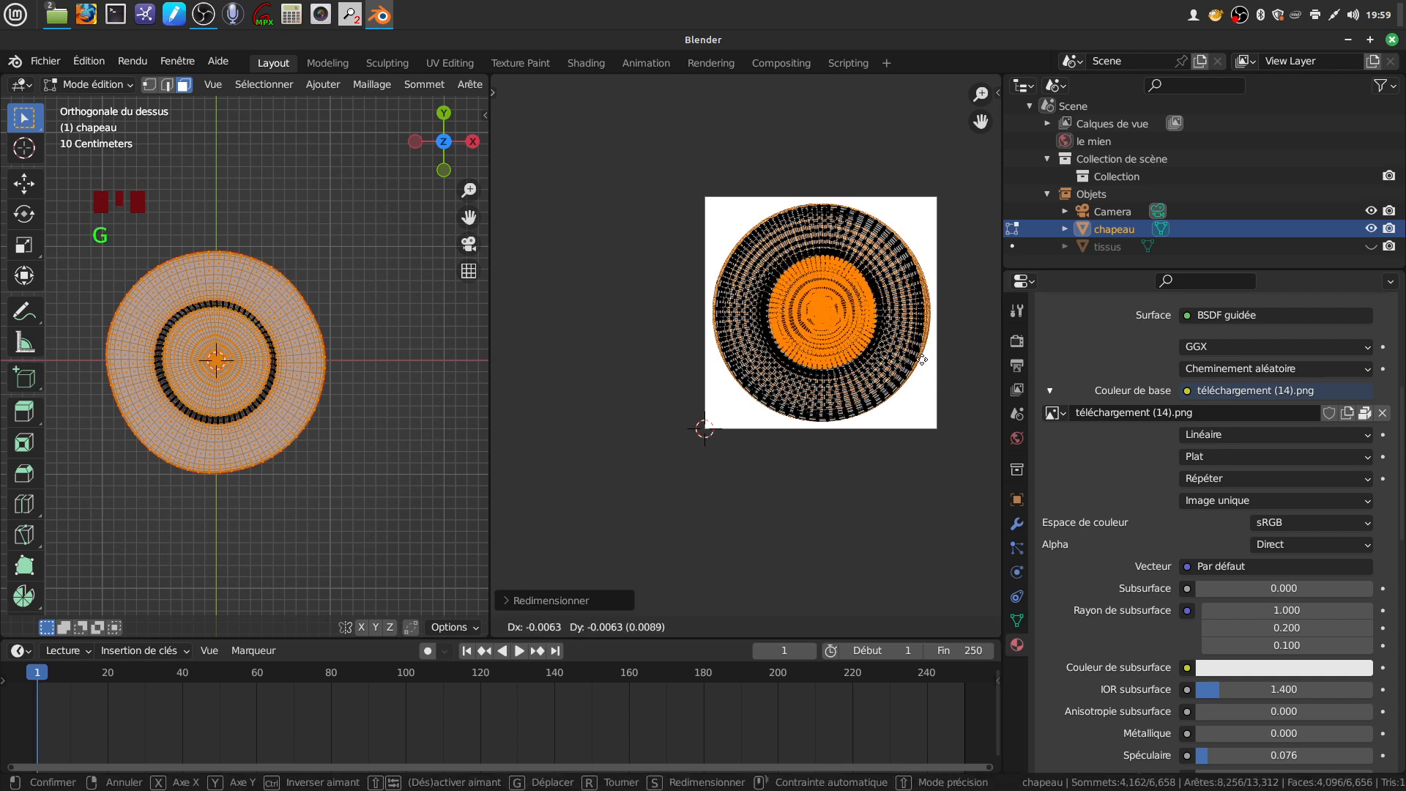
click(908, 364)
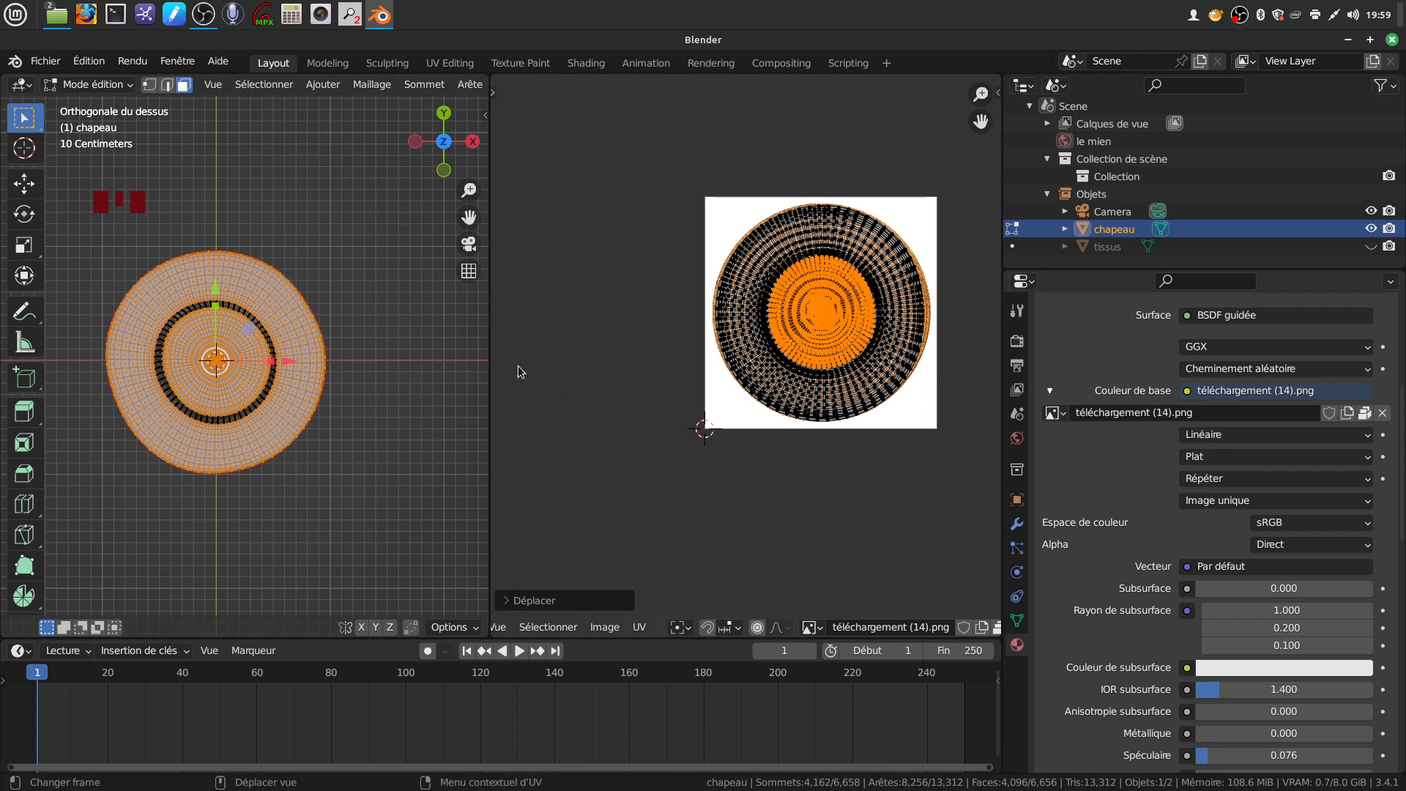
Make Matériau.001 the active material slot and lower its specular value to 0.047
drag(489, 360, 616, 361)
middle_drag(557, 352, 453, 241)
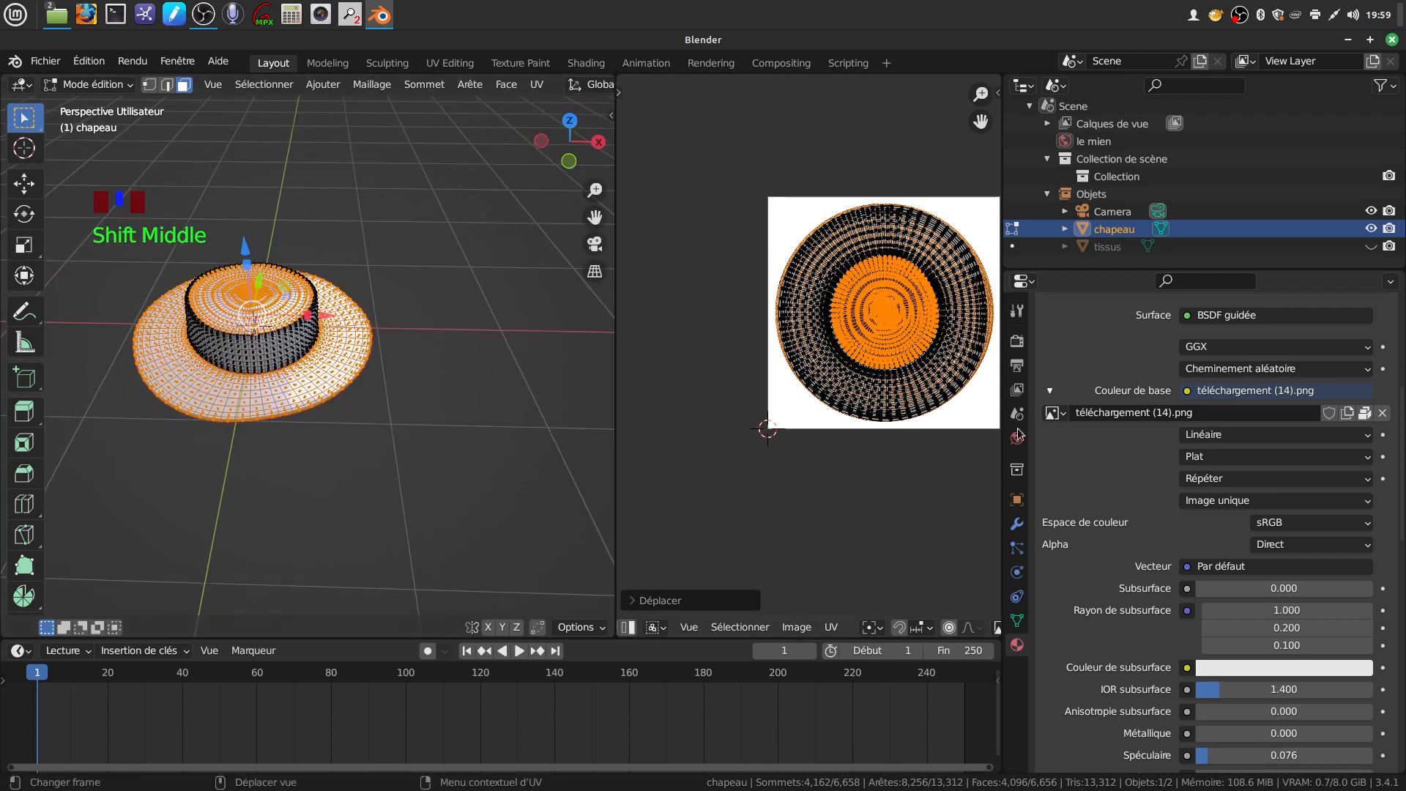
scroll(1116, 356, up, 4)
scroll(1119, 366, up, 5)
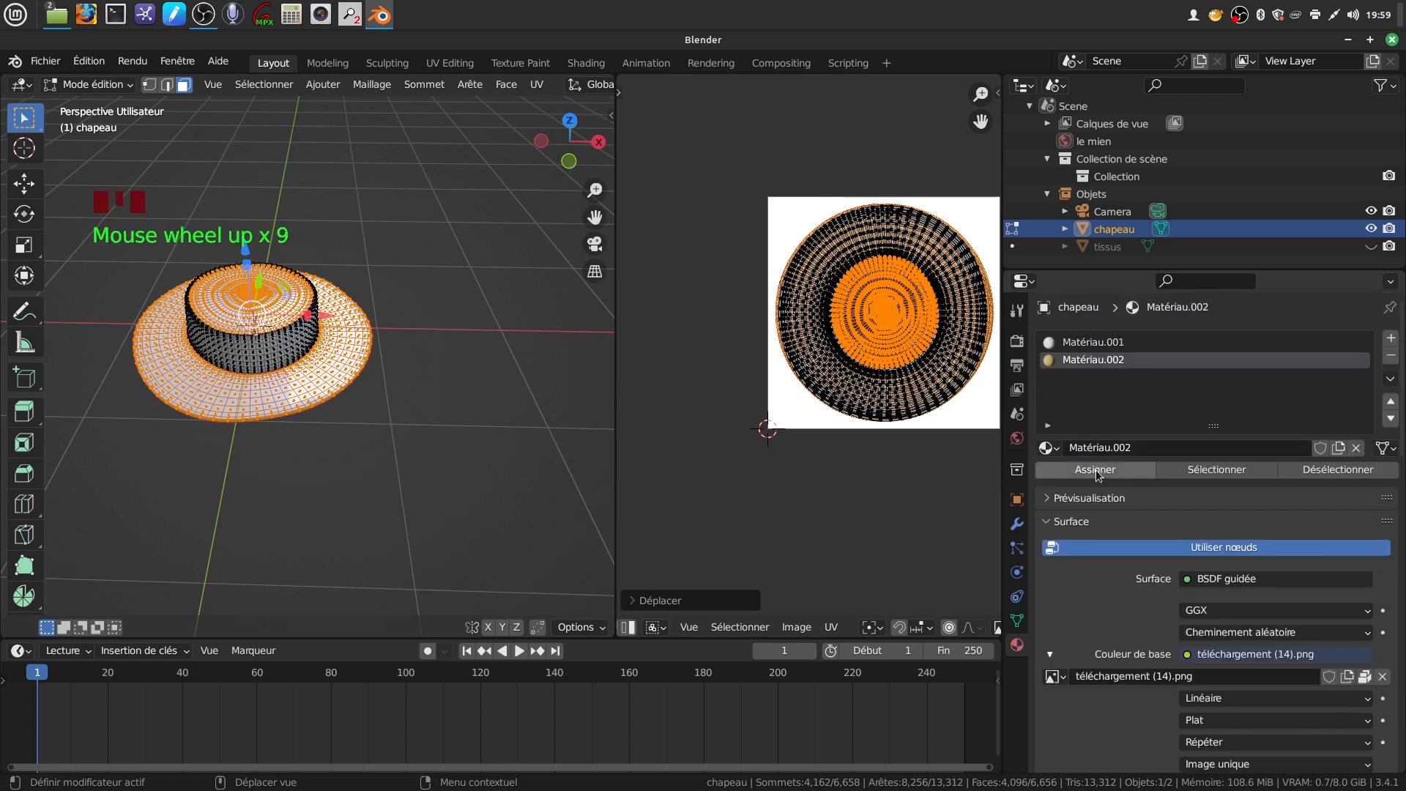
click(323, 402)
middle_drag(323, 402, 297, 405)
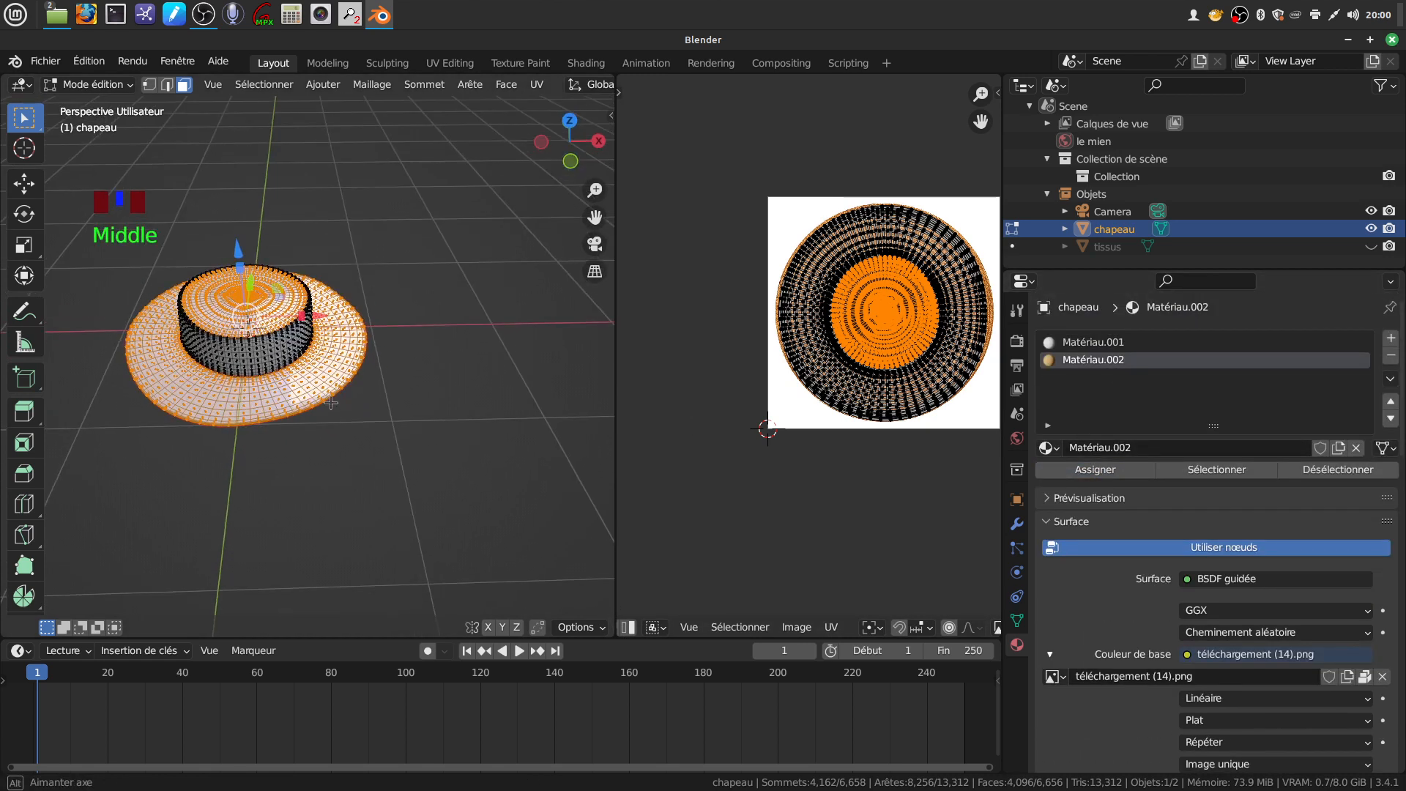
click(1071, 344)
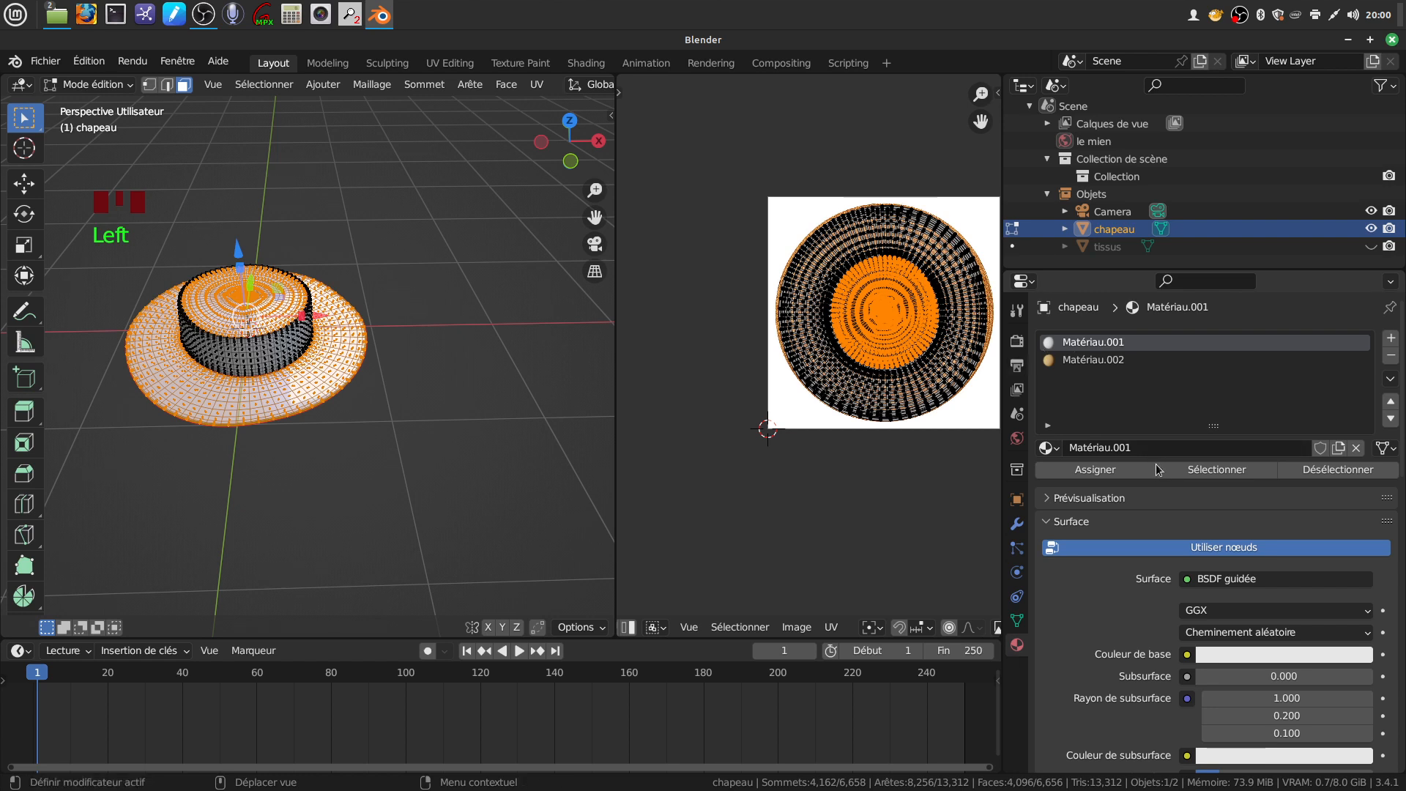
scroll(1164, 524, down, 3)
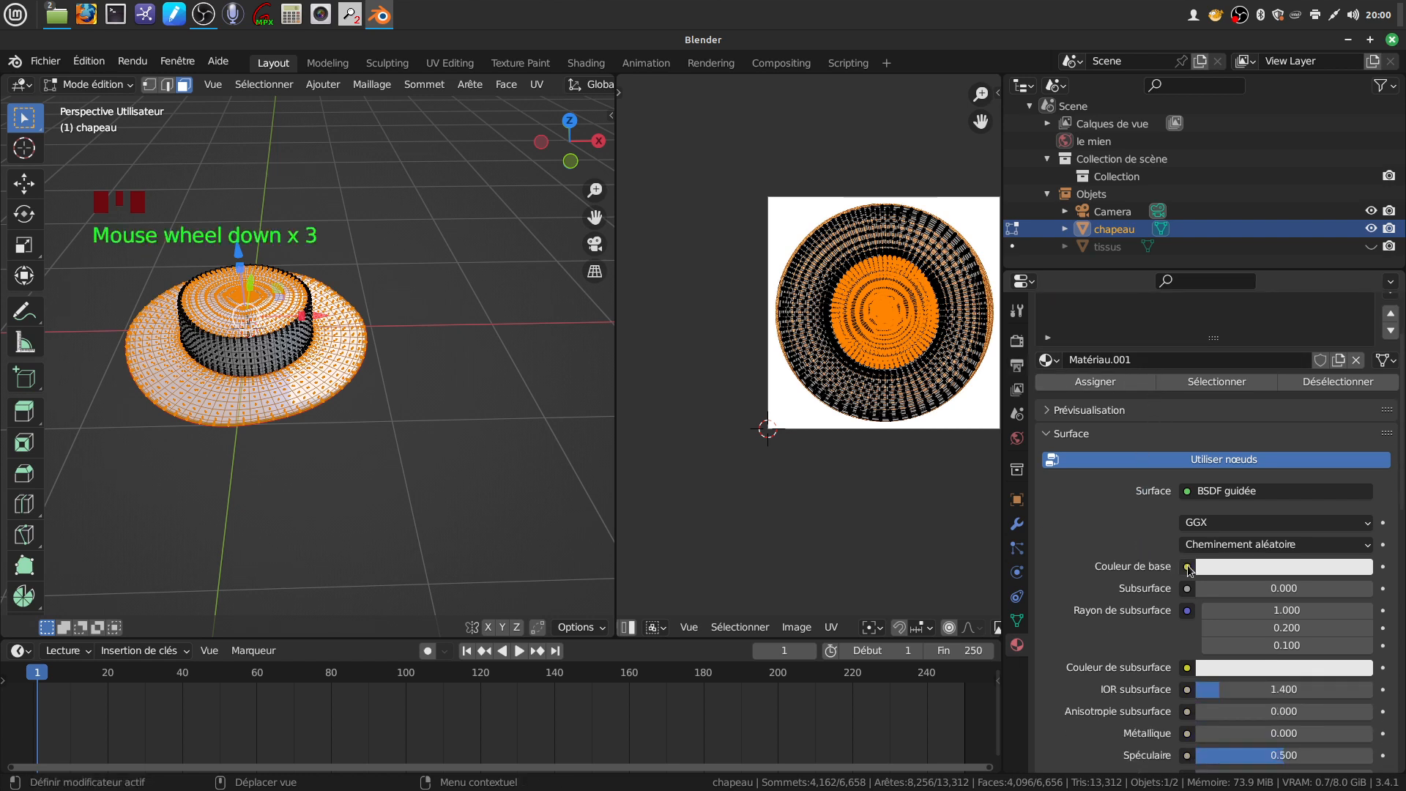
click(1188, 567)
scroll(1233, 622, down, 6)
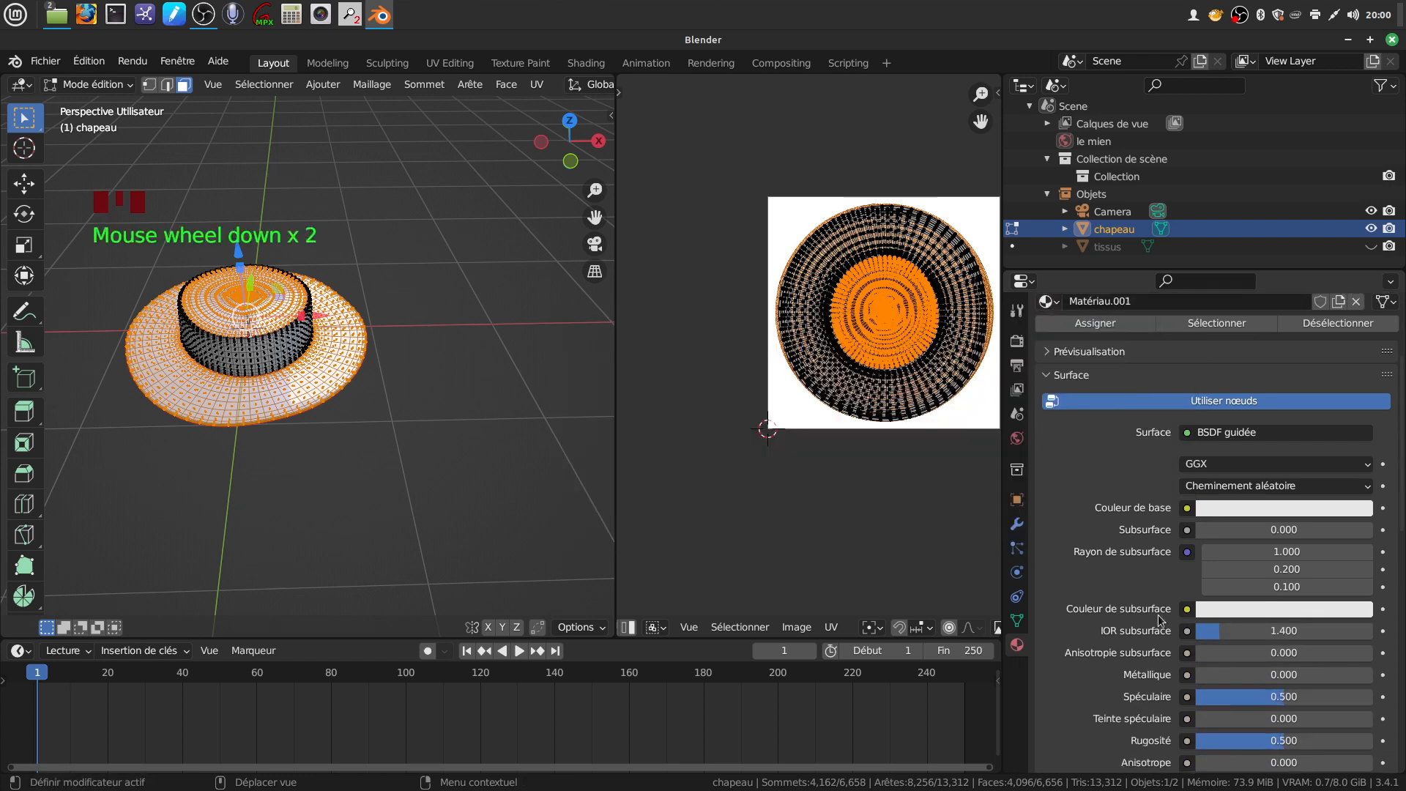
drag(1283, 579, 1204, 580)
scroll(1194, 512, up, 4)
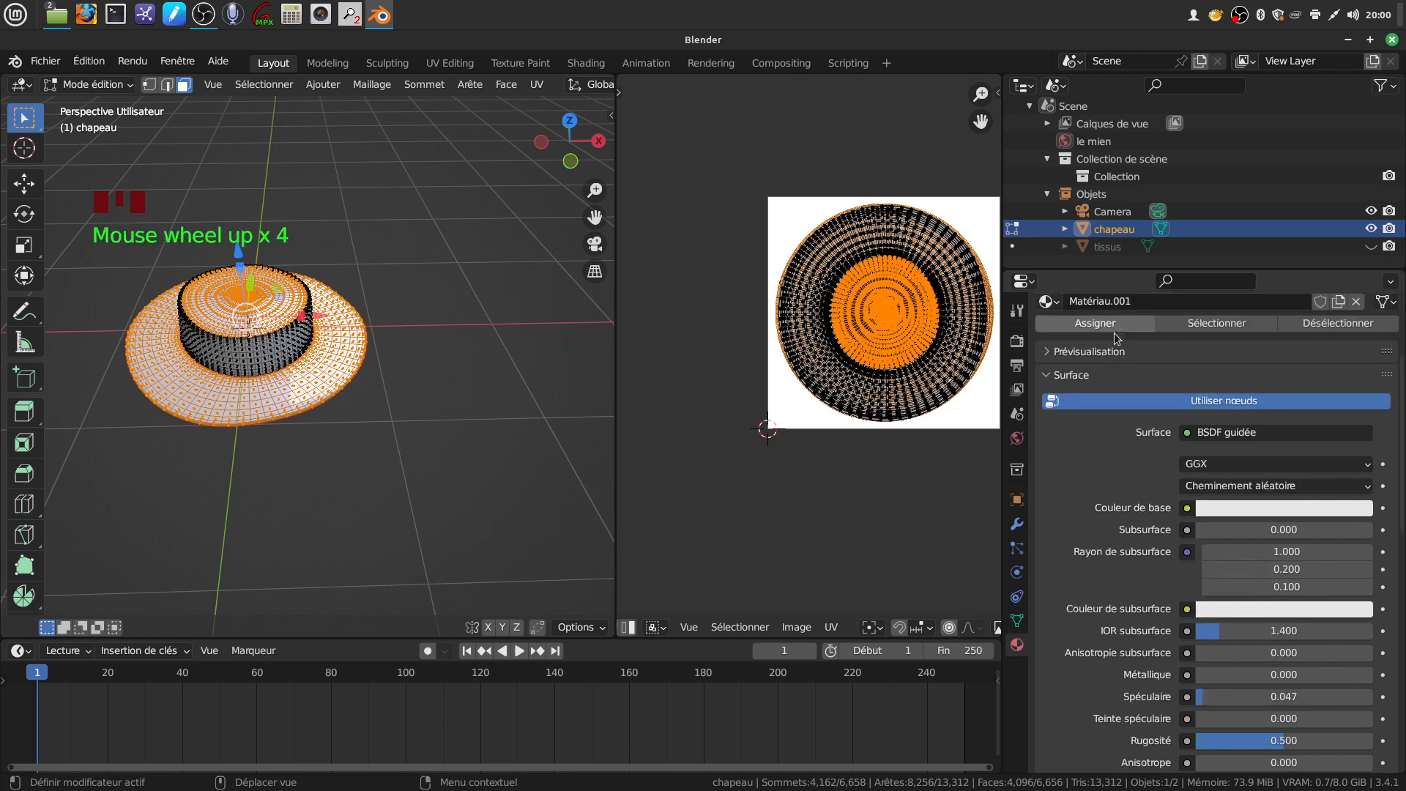
Give Matériau.001's base colour an image texture using paille rectangle 2.png from the canotier folder
click(1189, 509)
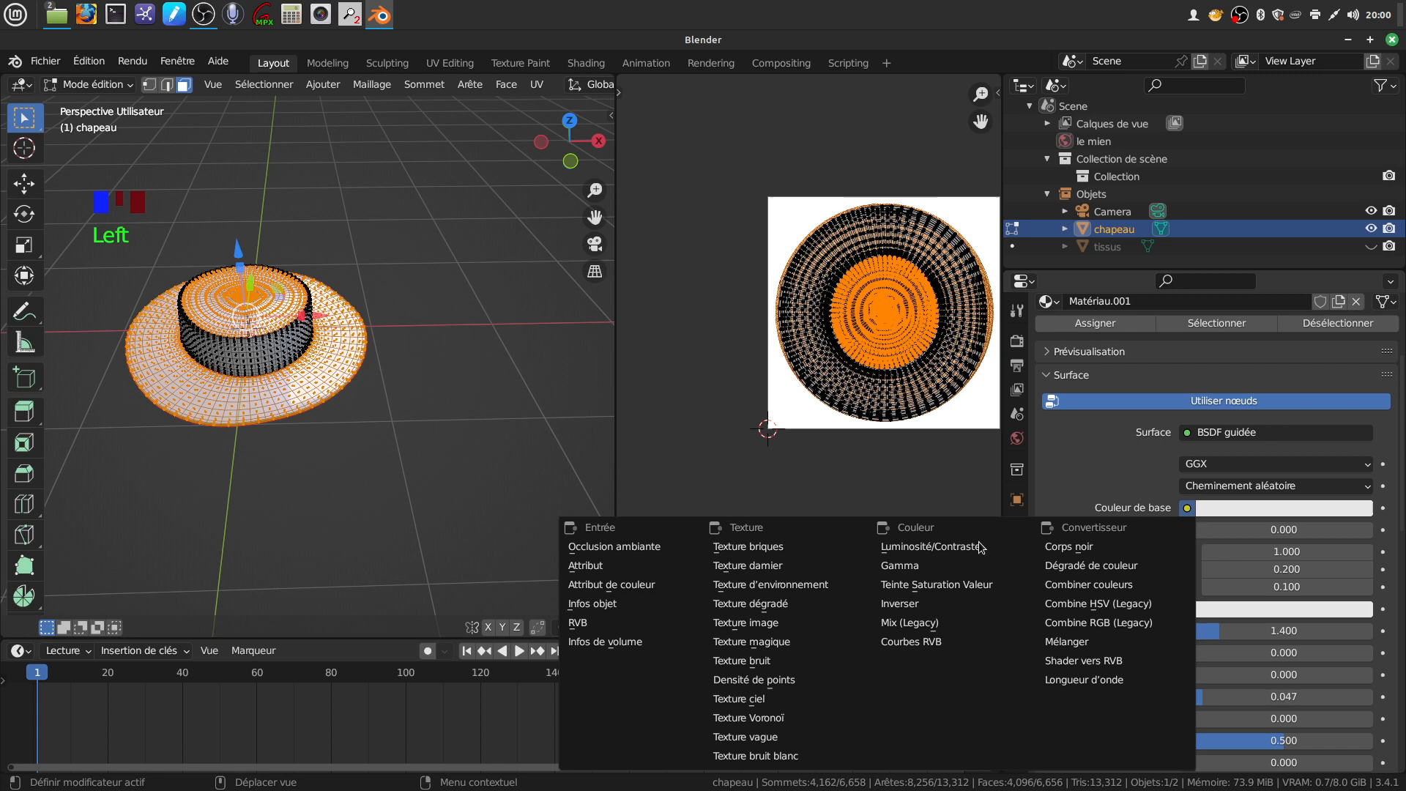
click(791, 623)
click(1238, 533)
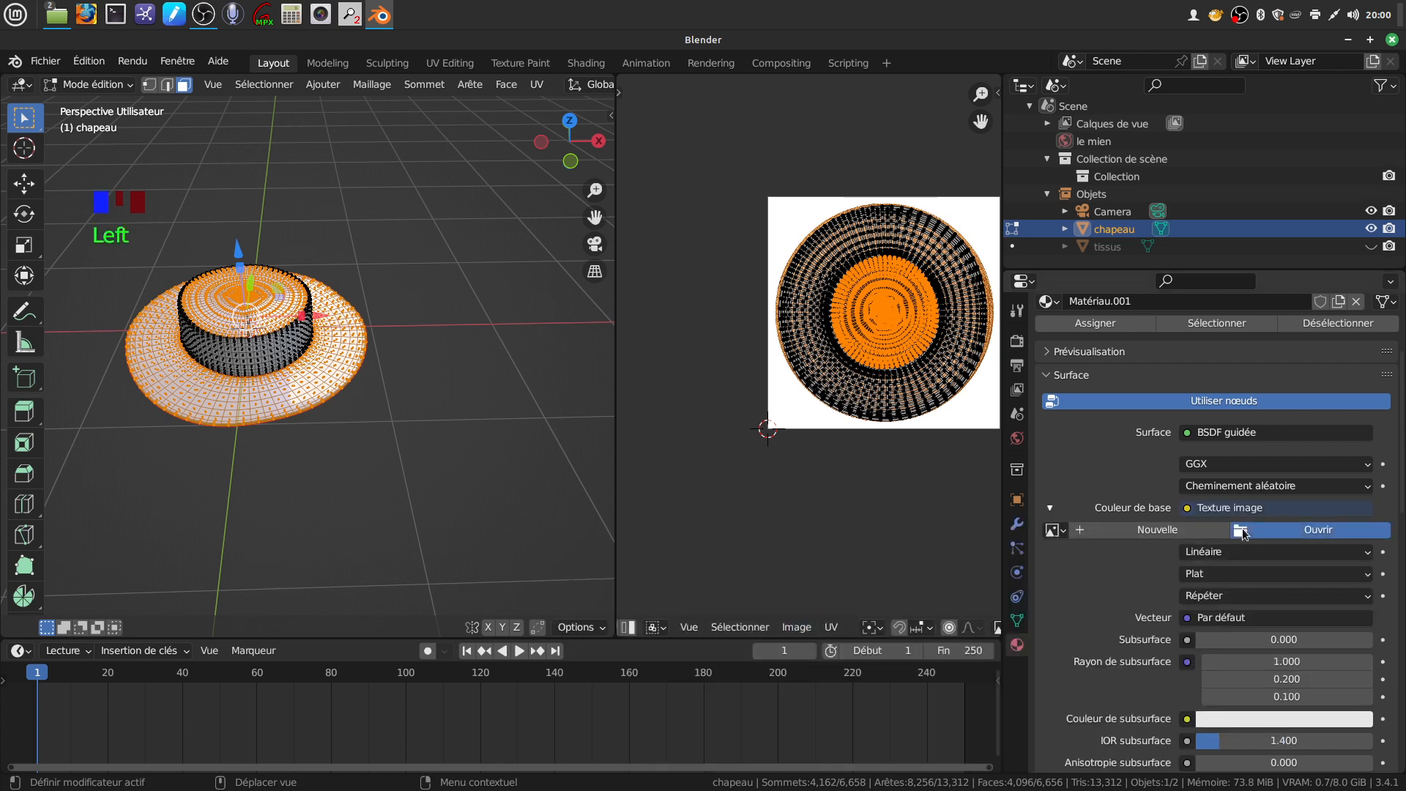
click(335, 630)
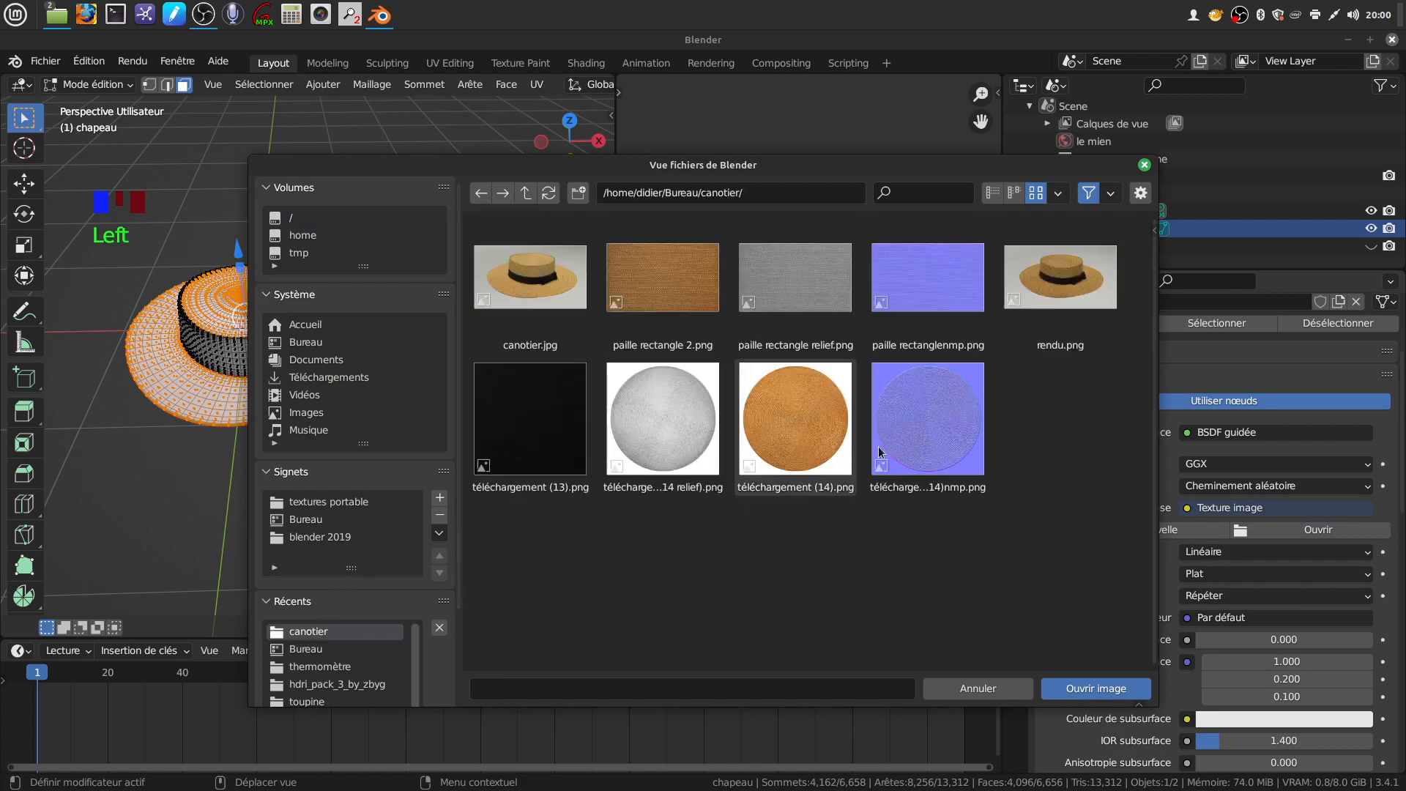
click(663, 282)
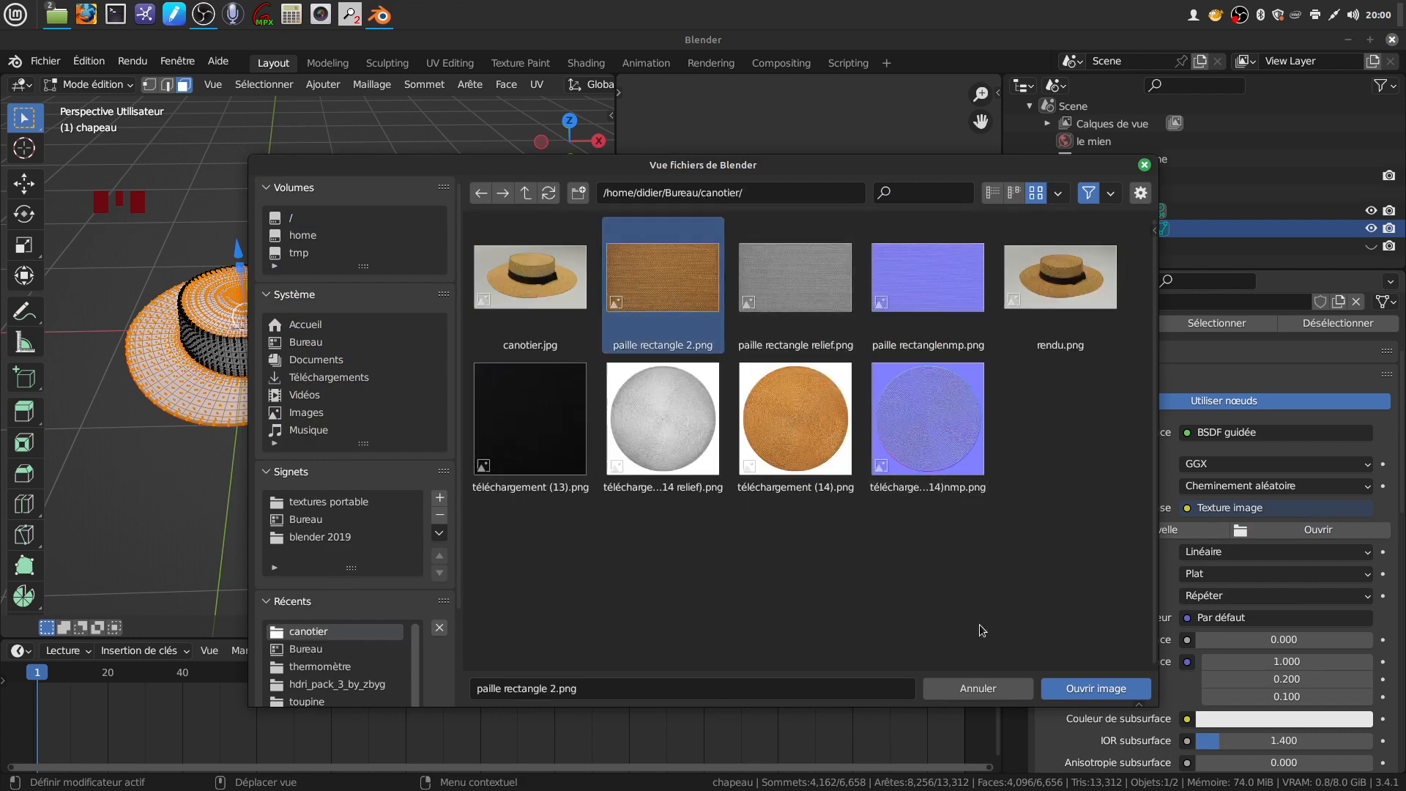
click(1085, 691)
Clear the hat's face selection in Edit Mode and select only the wall faces assigned to Matériau.001
drag(617, 477, 533, 478)
scroll(1224, 362, up, 6)
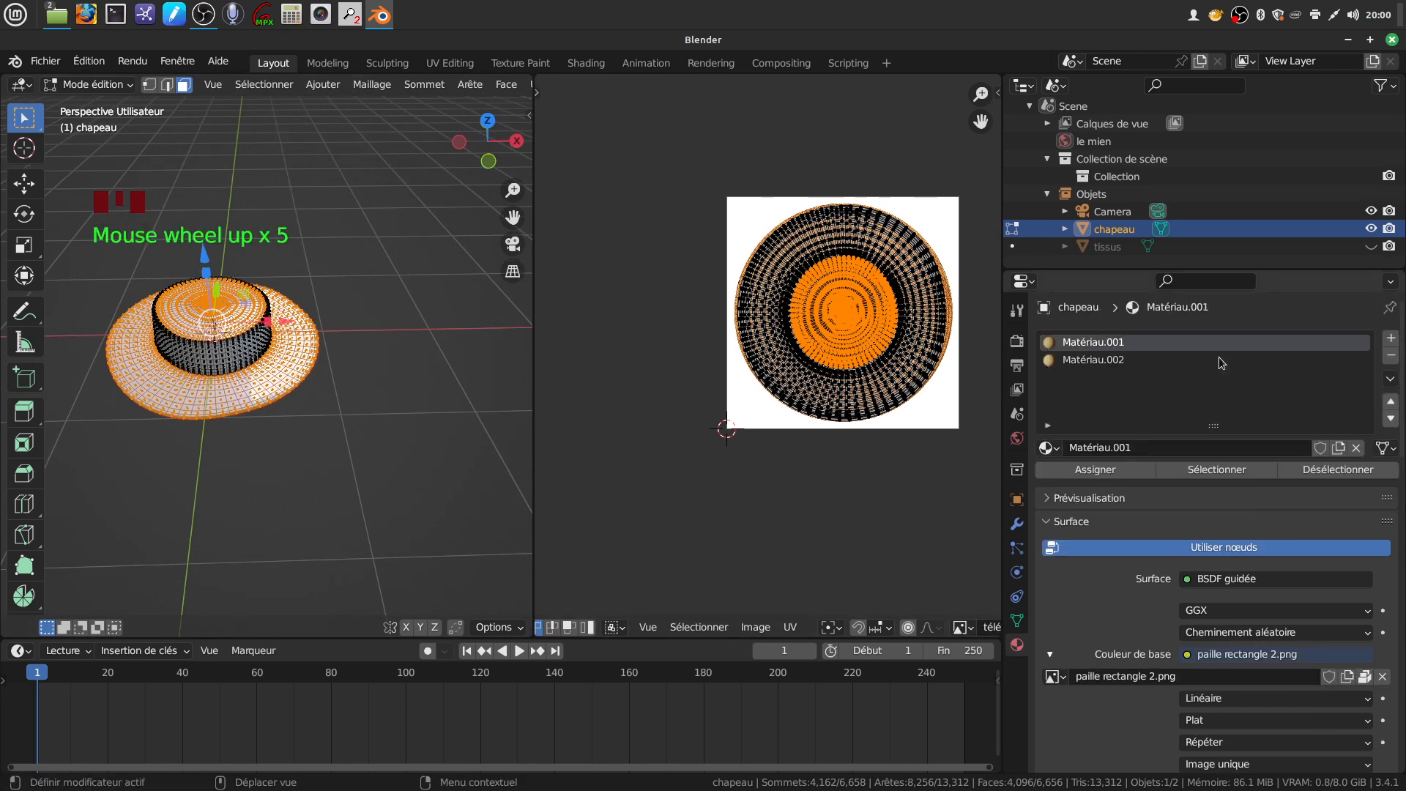
scroll(746, 630, up, 2)
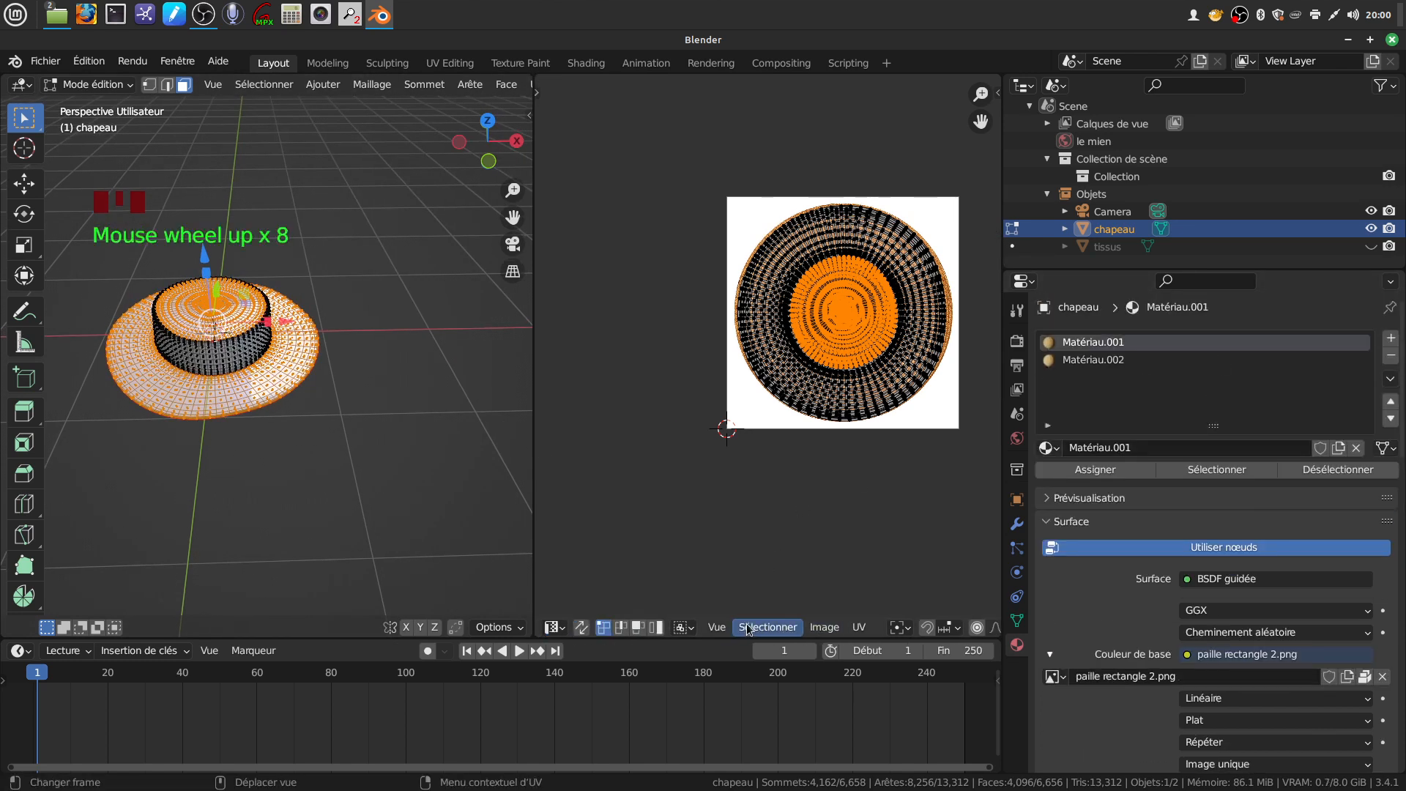
key(Tab)
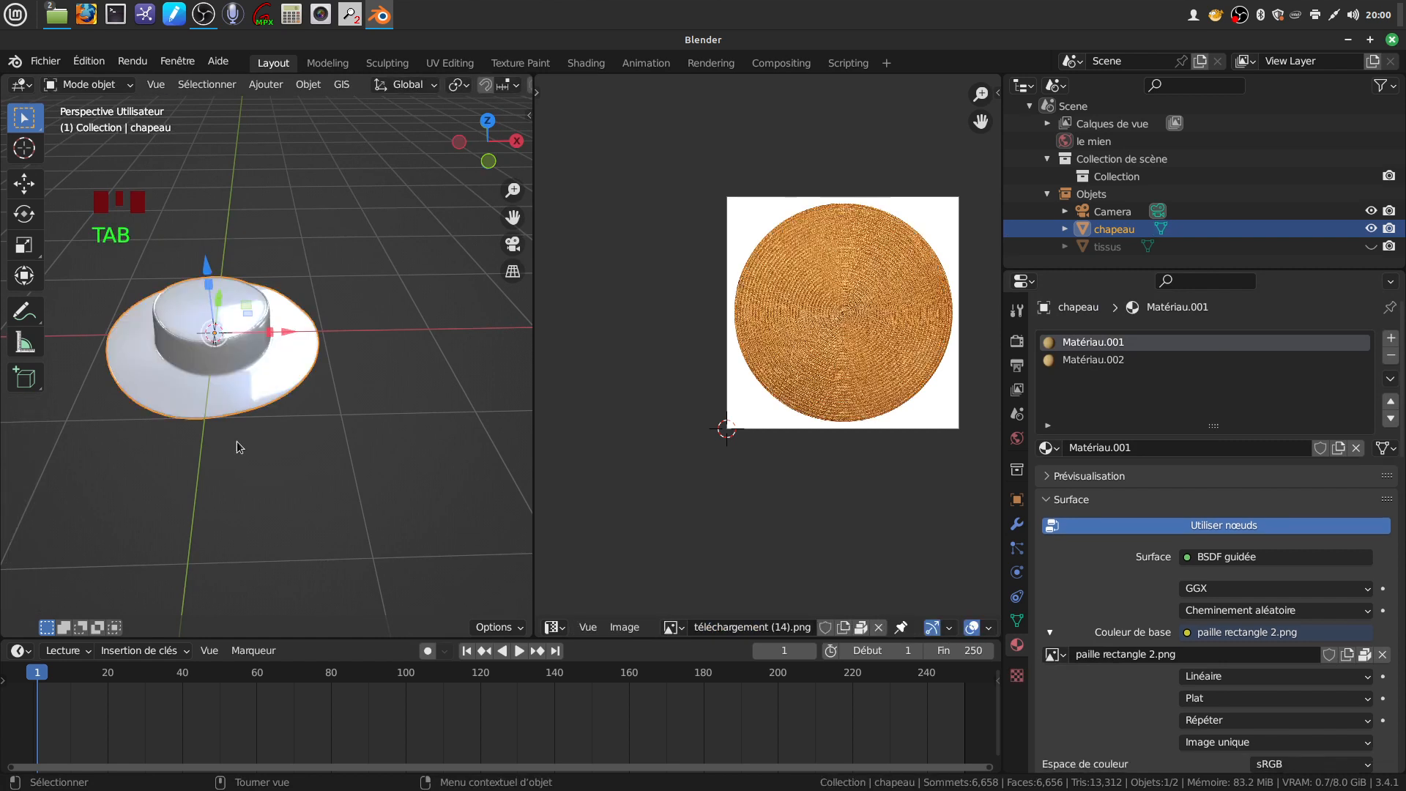
click(147, 355)
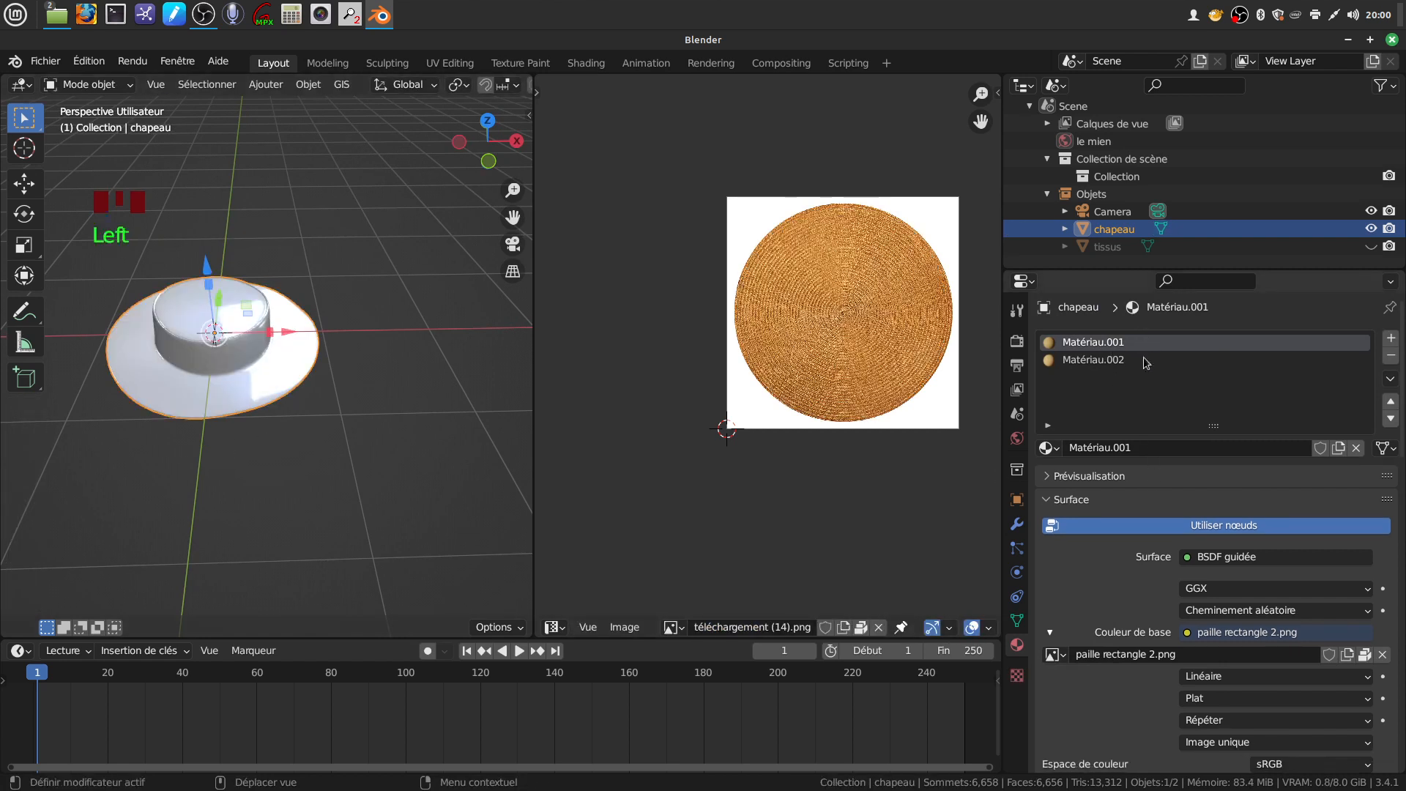
key(Tab)
key(alt+a)
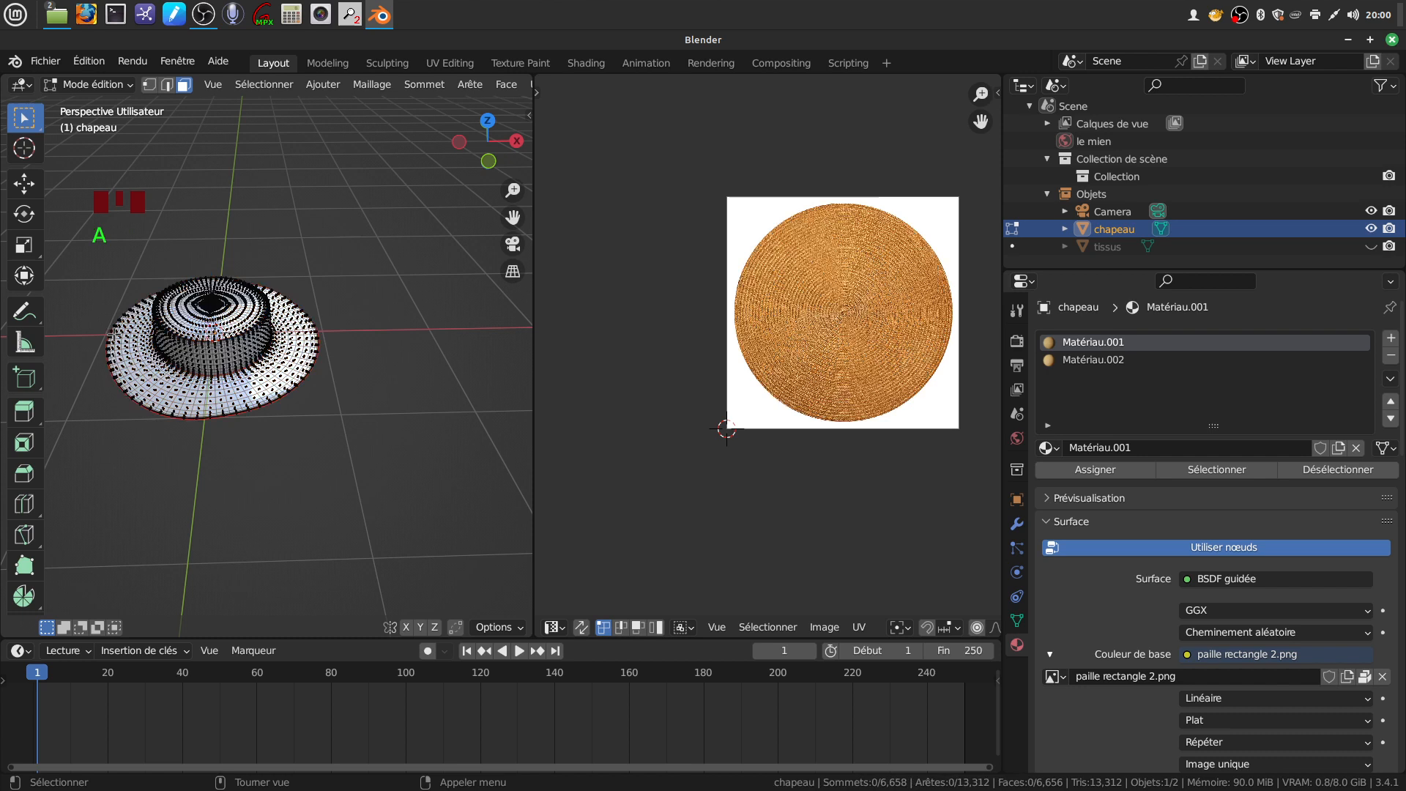
click(1218, 471)
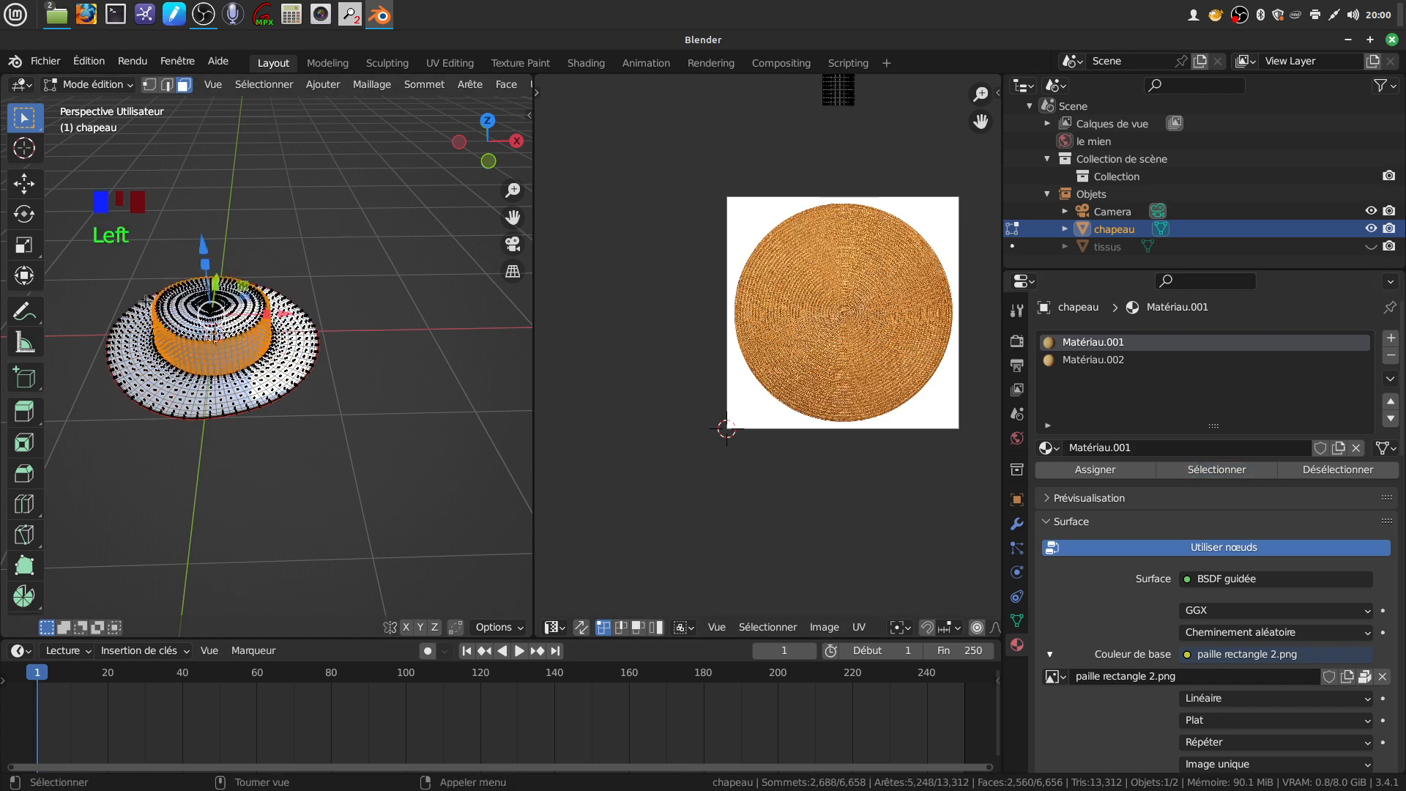
Show paille rectangle 2.png in the UV editor and widen that editor to fit the whole image
middle_drag(304, 406, 282, 416)
click(563, 630)
scroll(839, 635, down, 8)
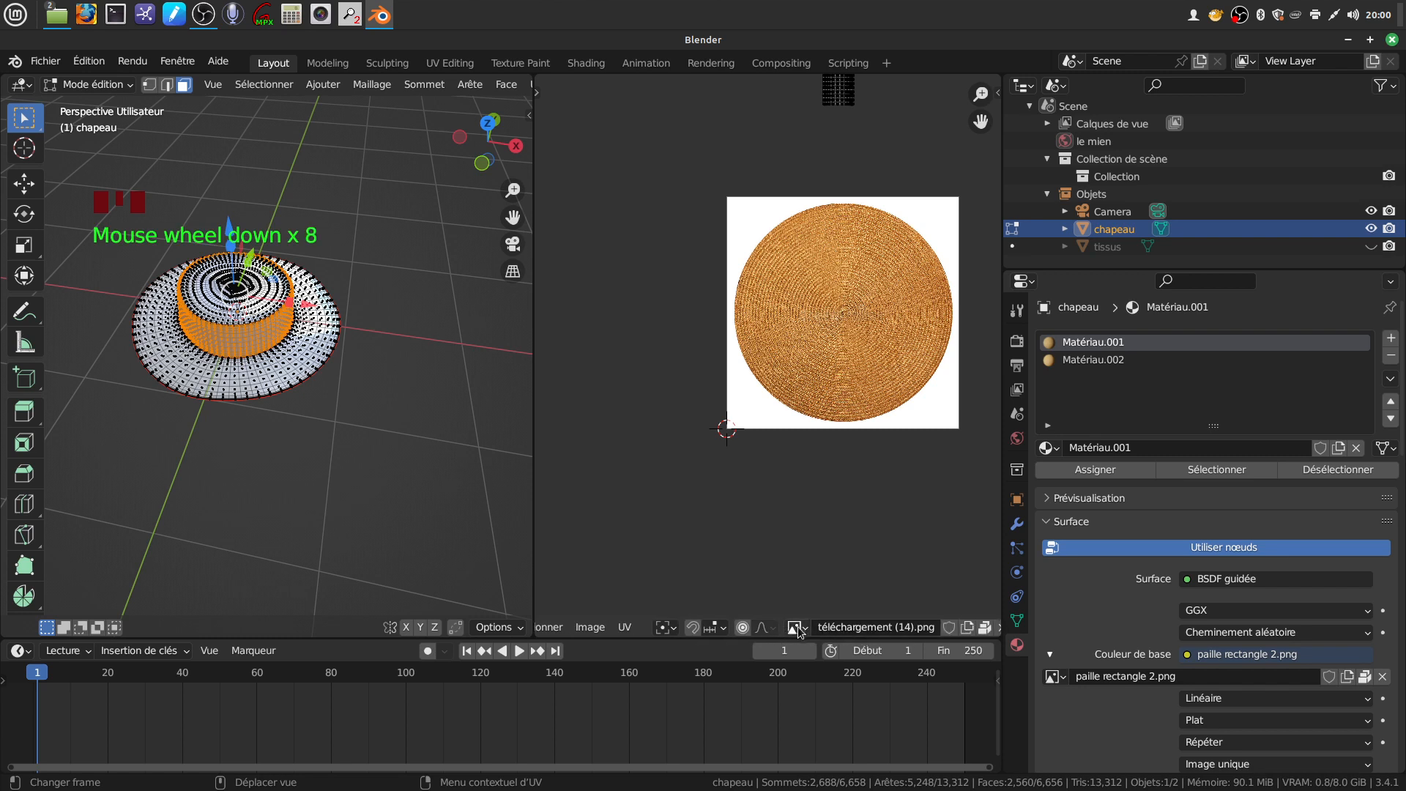
click(798, 628)
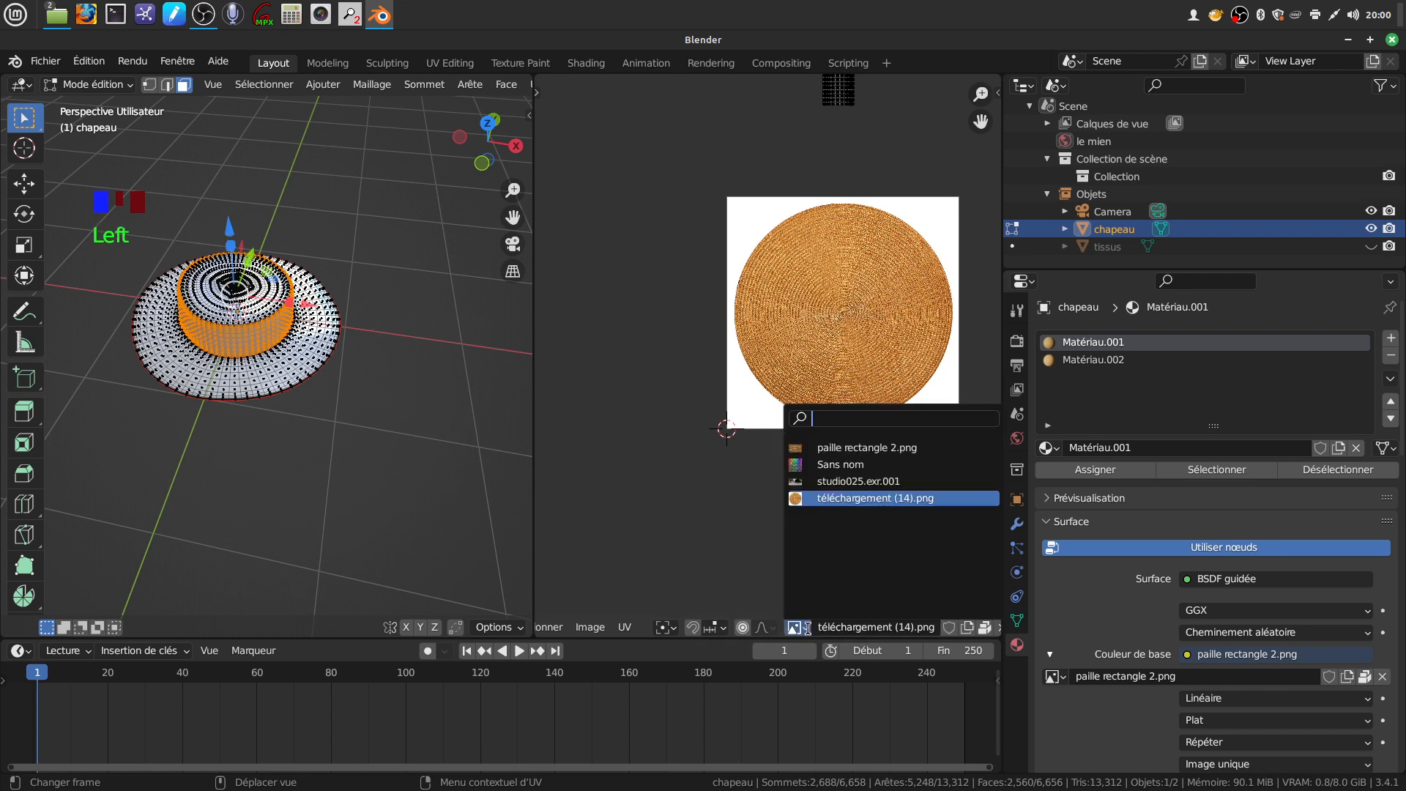
click(874, 457)
scroll(853, 500, down, 3)
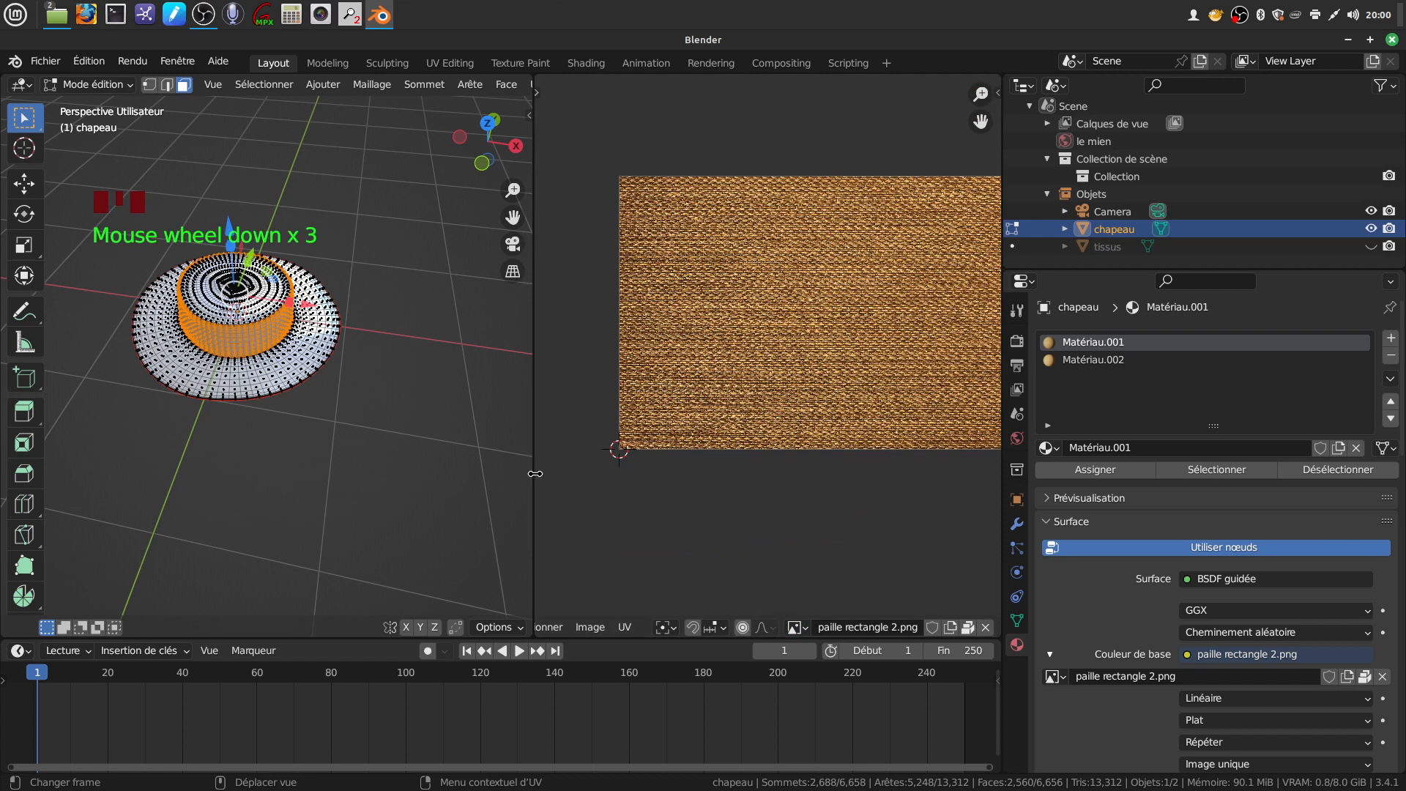
drag(536, 474, 435, 474)
middle_drag(750, 526, 651, 508)
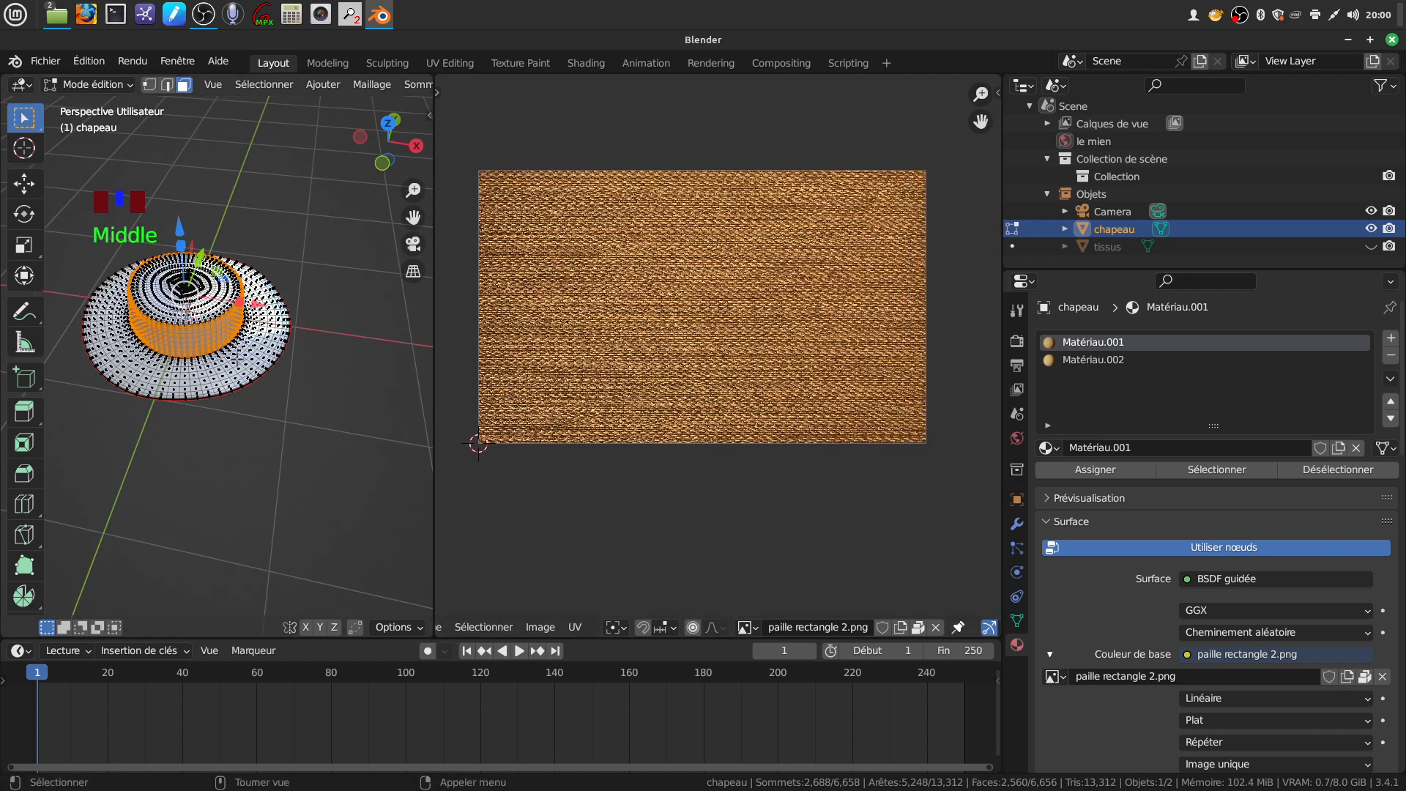
Unwrap the selected wall faces and select the whole curved C-shaped island in the UV layout
key(u)
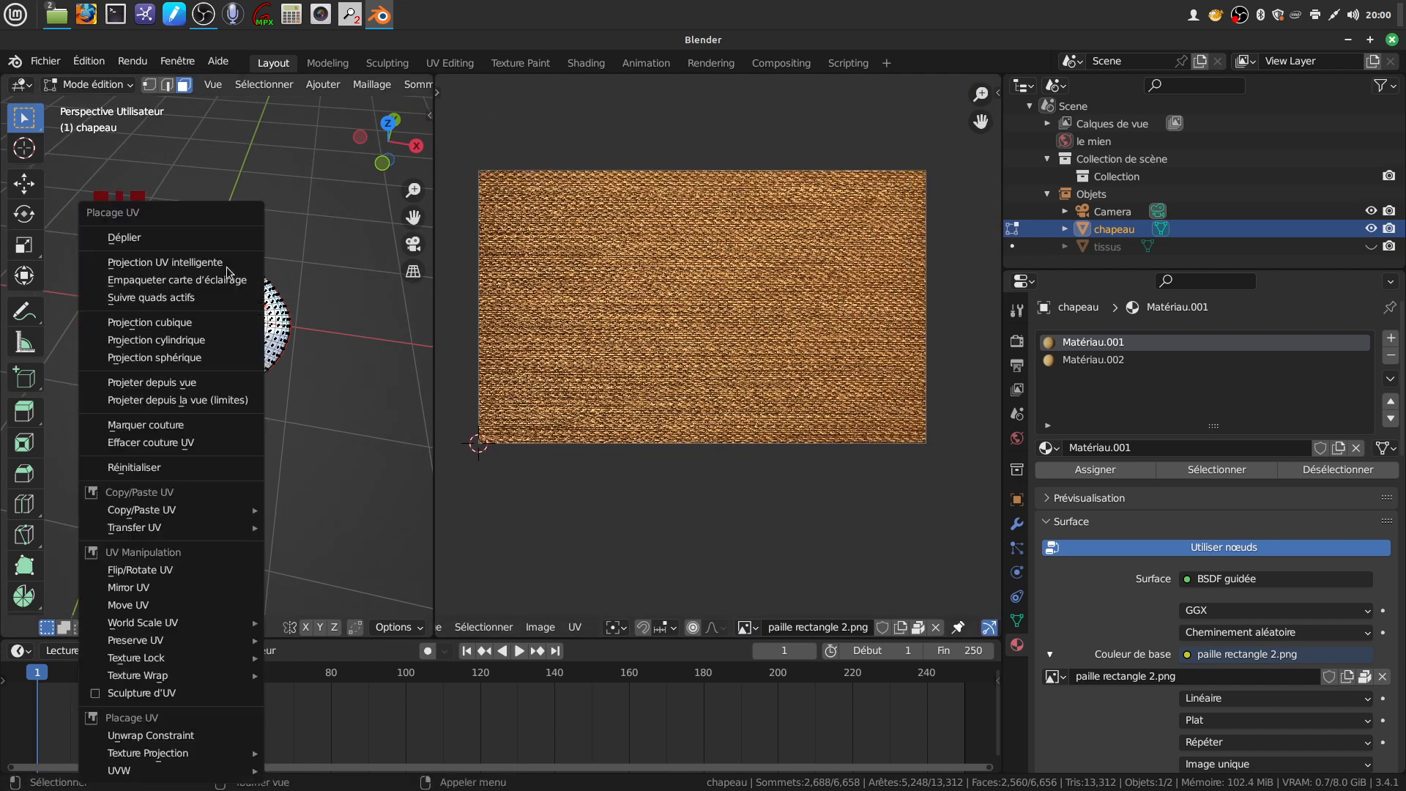
click(169, 240)
middle_drag(660, 287, 738, 275)
click(731, 495)
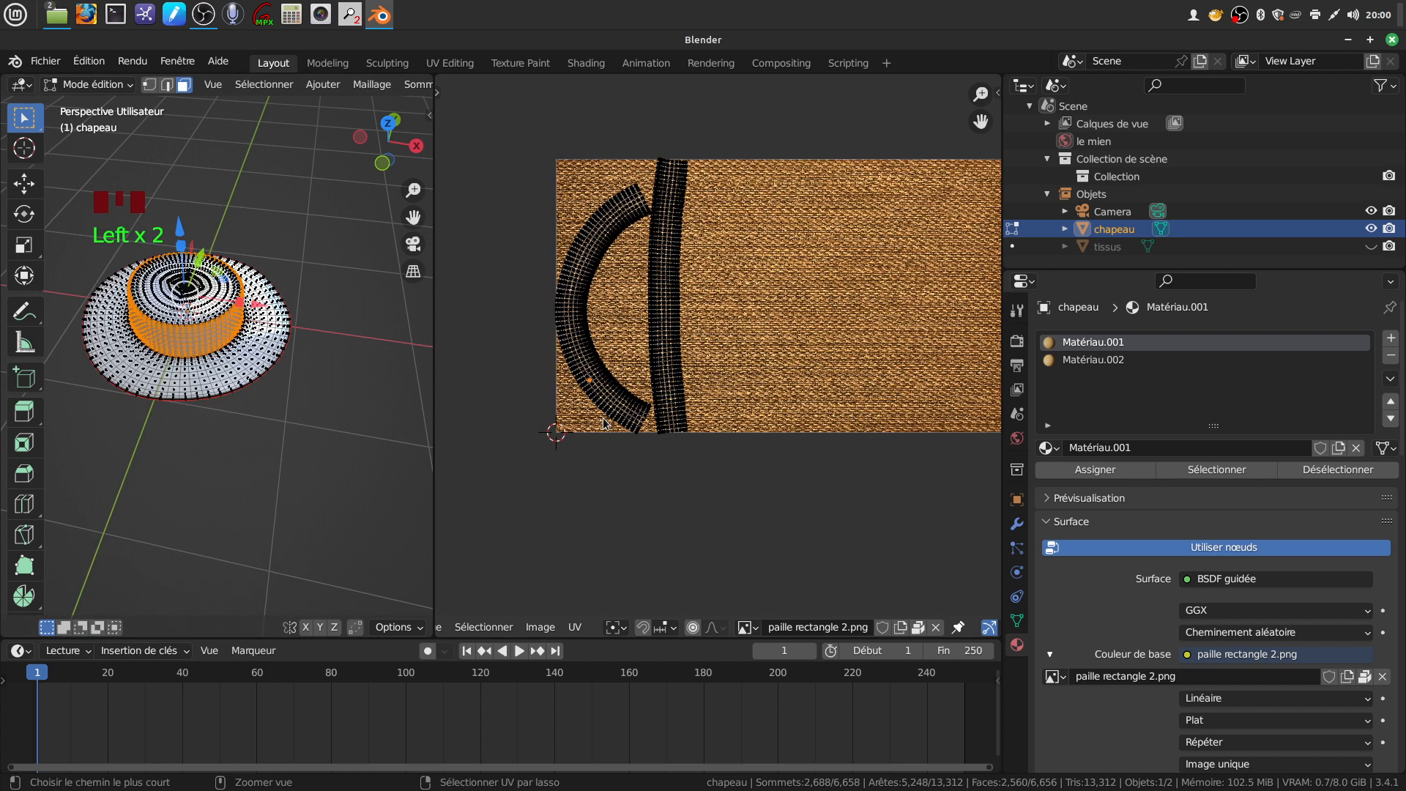
key(ctrl+l)
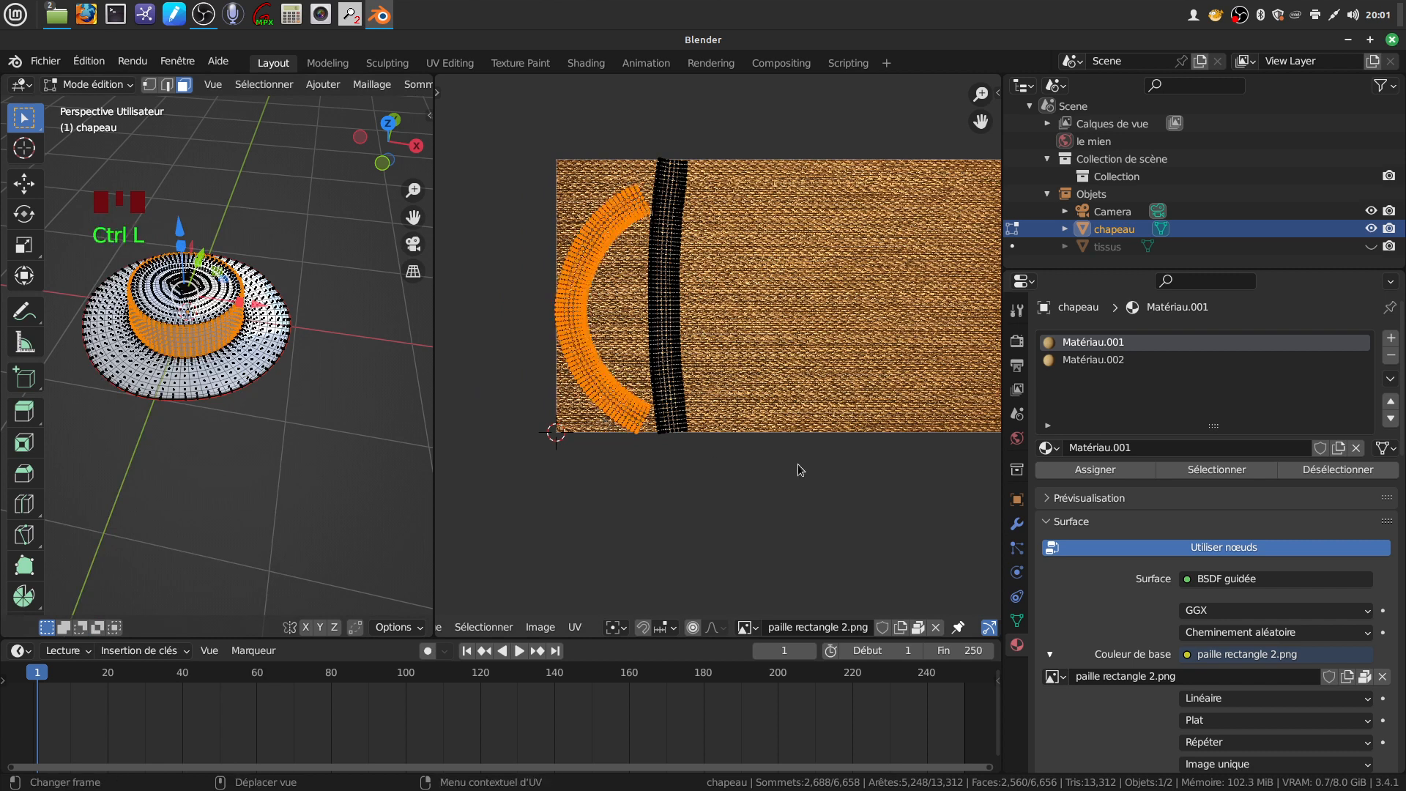
Convert the C-shaped UV island into a straight rectangle with UV Squares' To Square Grid
key(n)
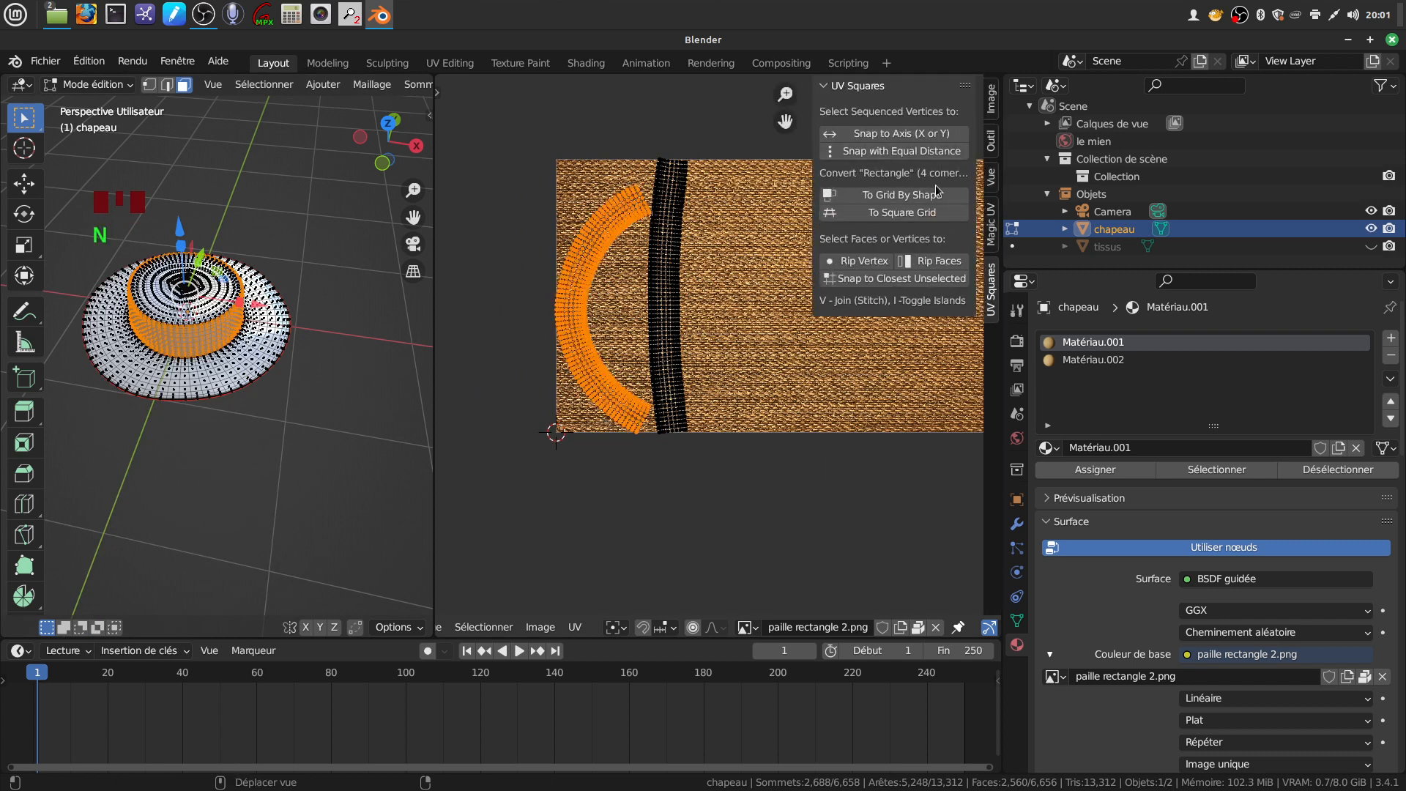
click(908, 194)
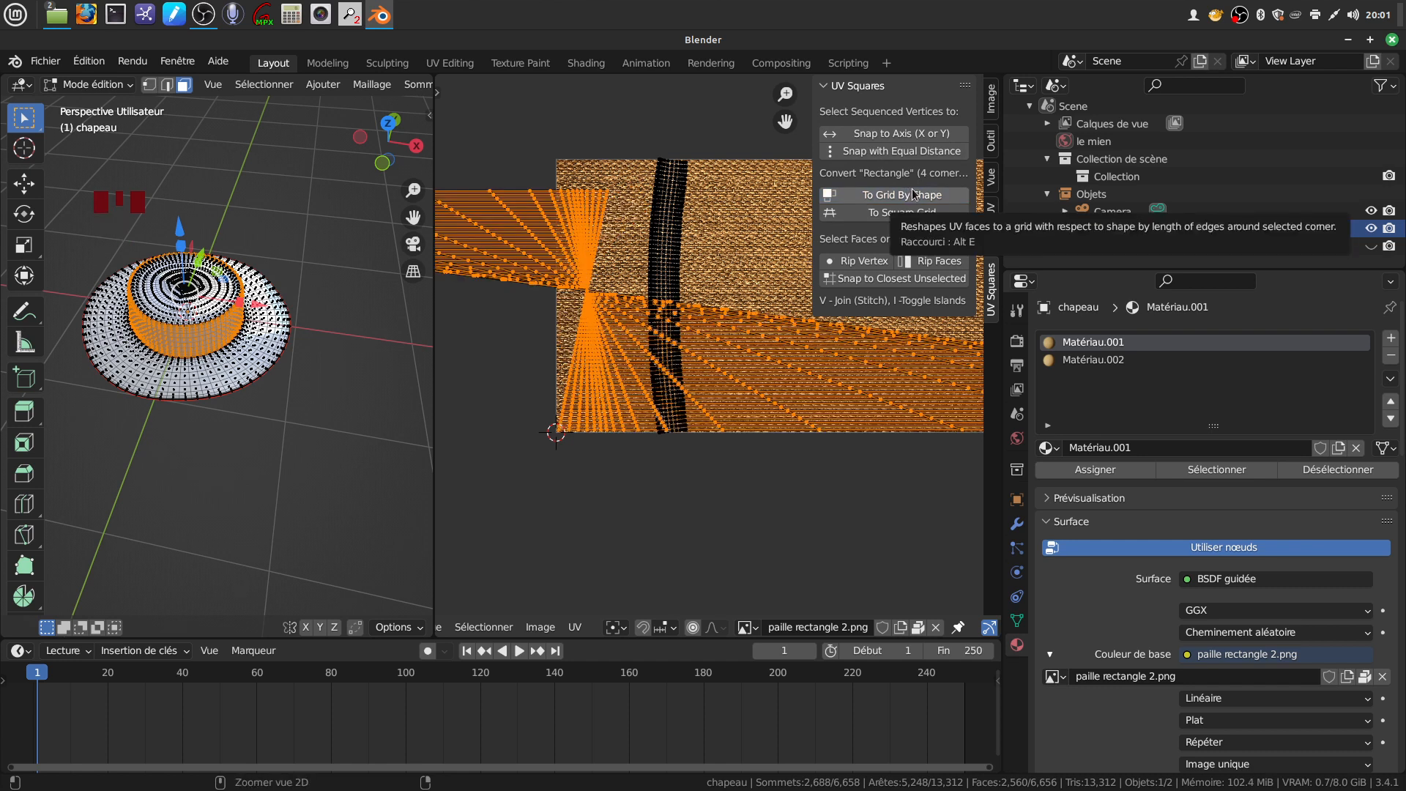
key(ctrl+z)
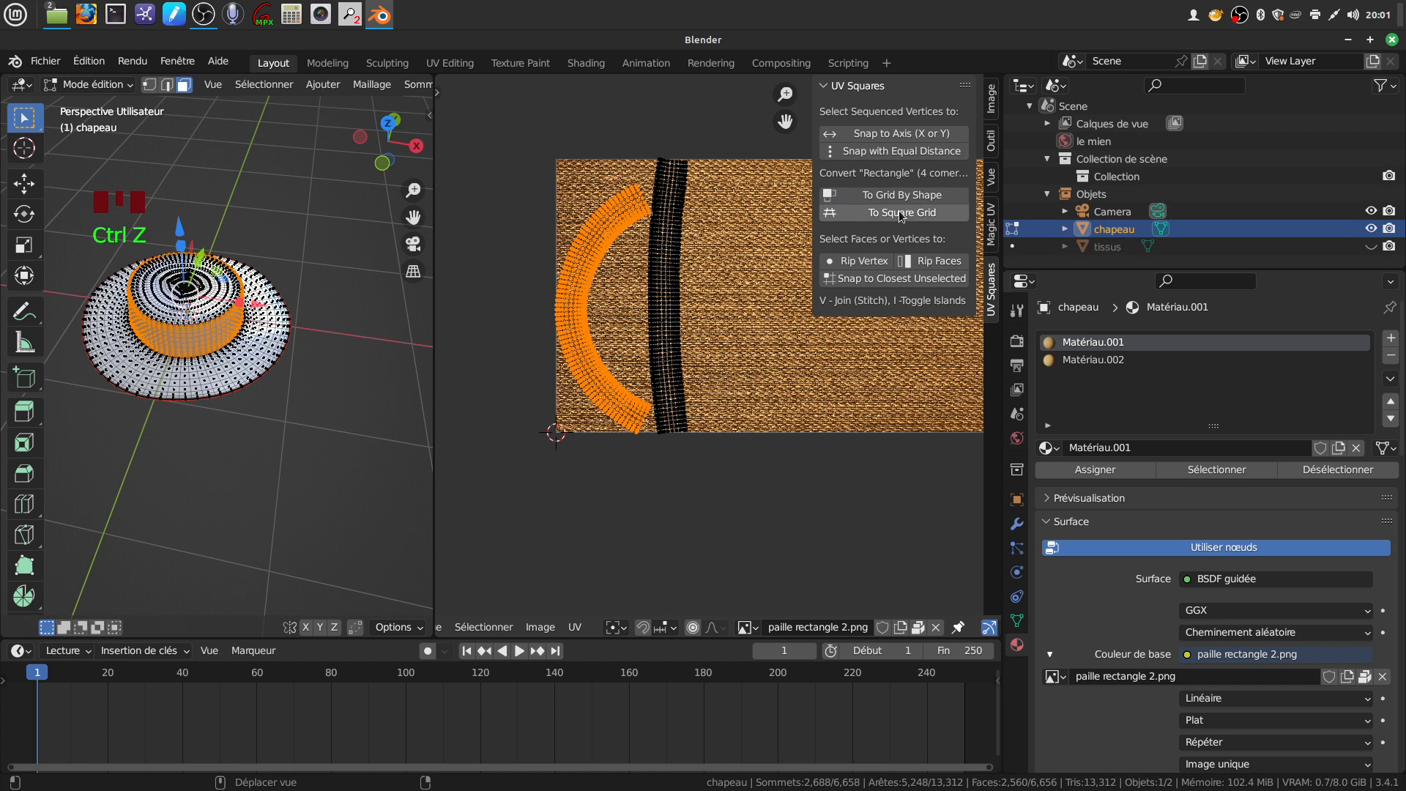
click(903, 213)
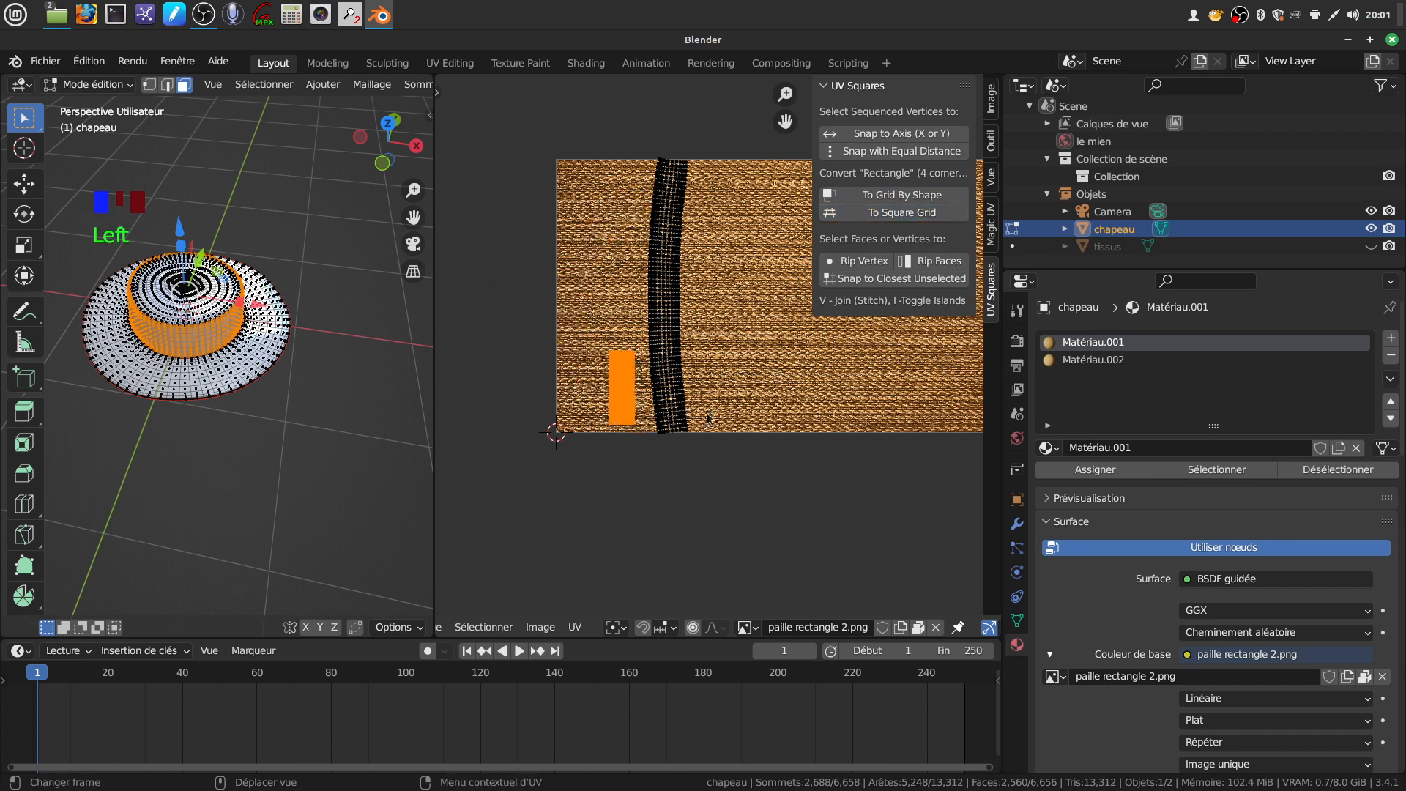
Scale the rectangular island to about three times its height, widen it slightly along X, and move it off the image
key(s)
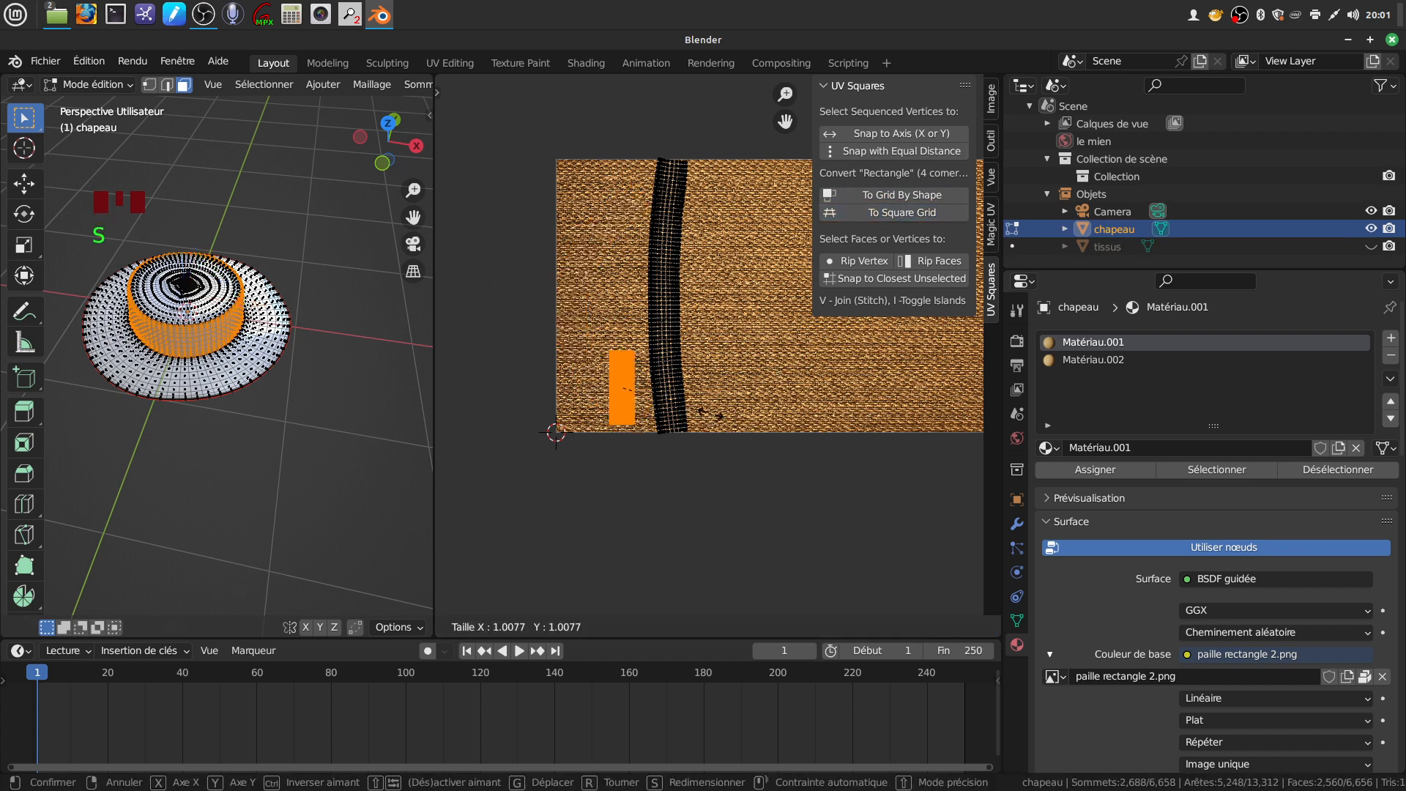
key(y)
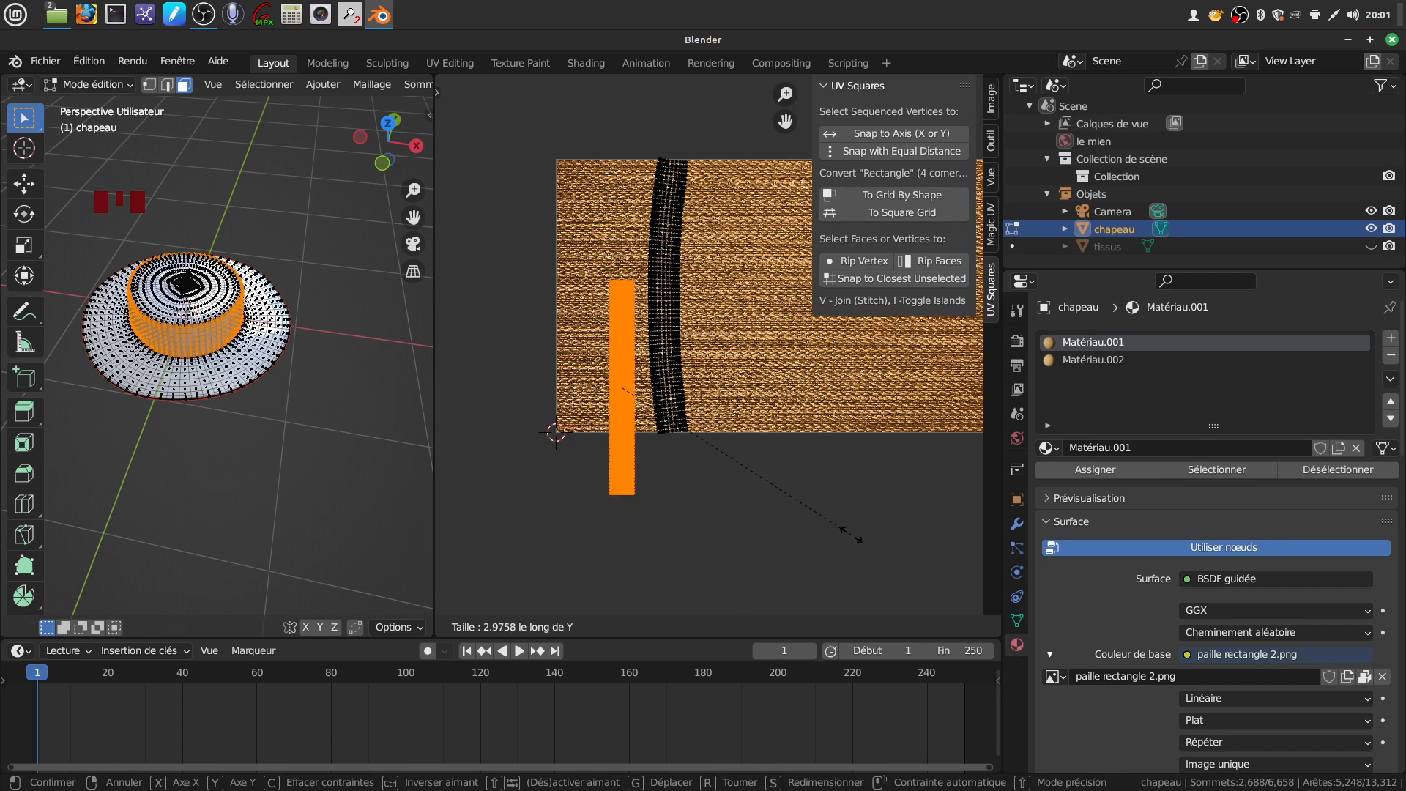
click(884, 545)
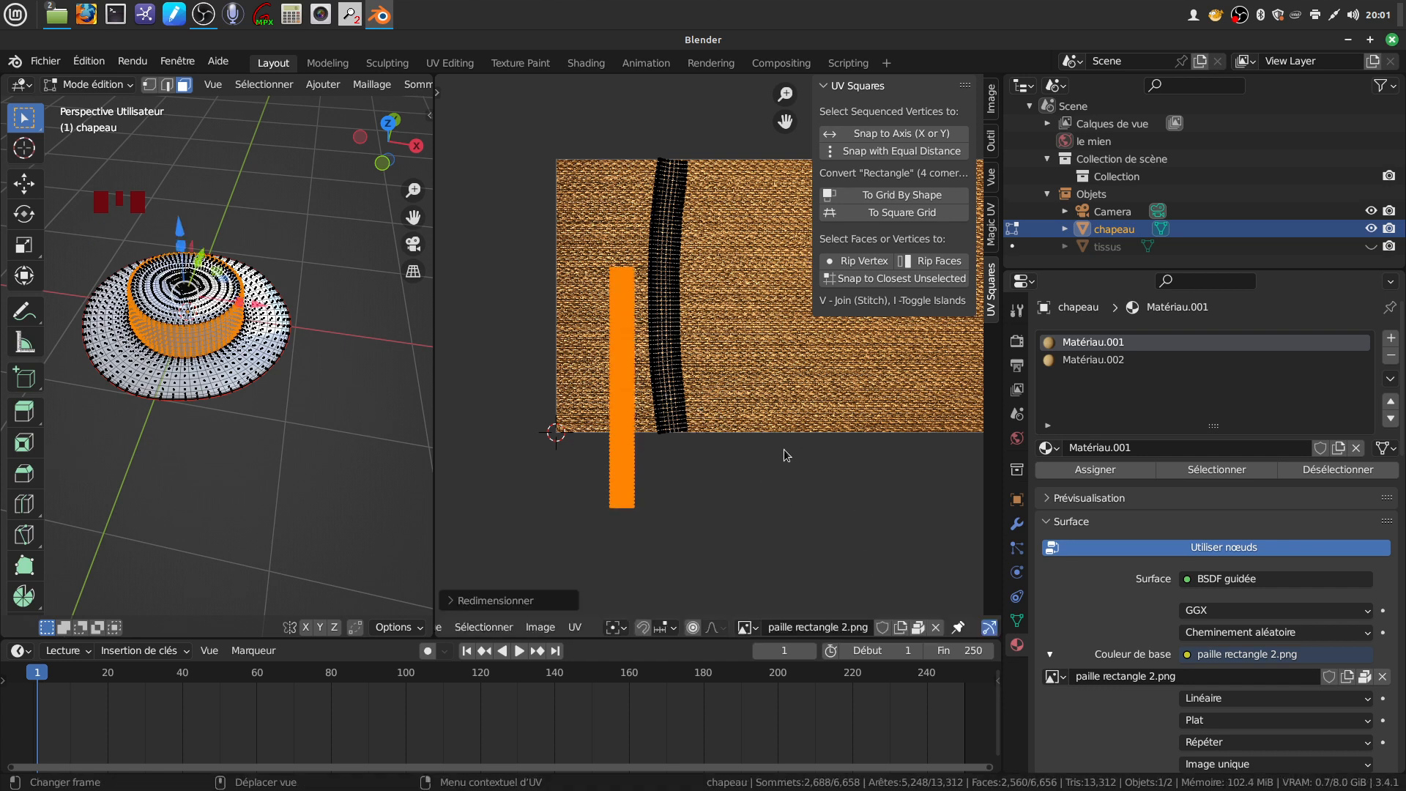
key(s)
key(x)
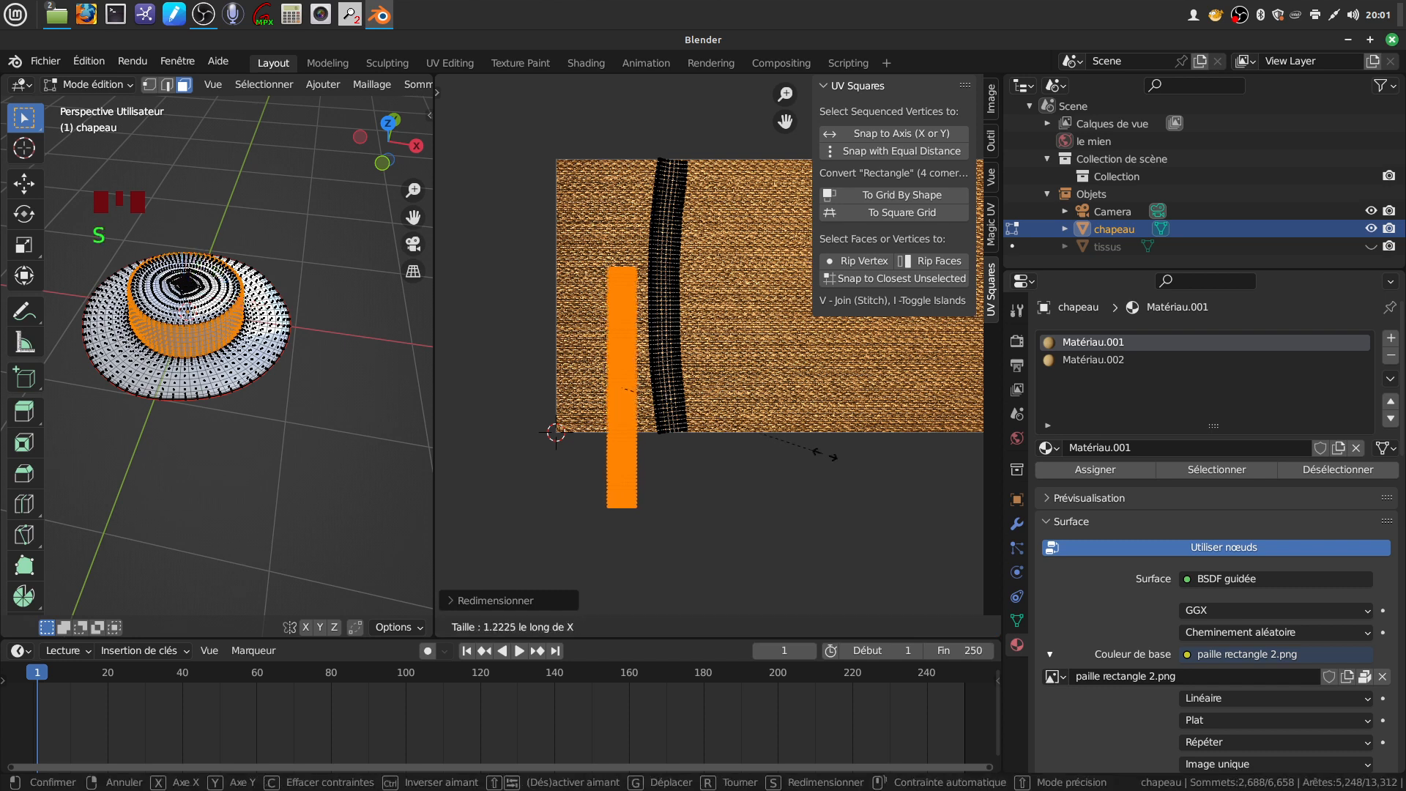
click(876, 459)
scroll(757, 351, down, 1)
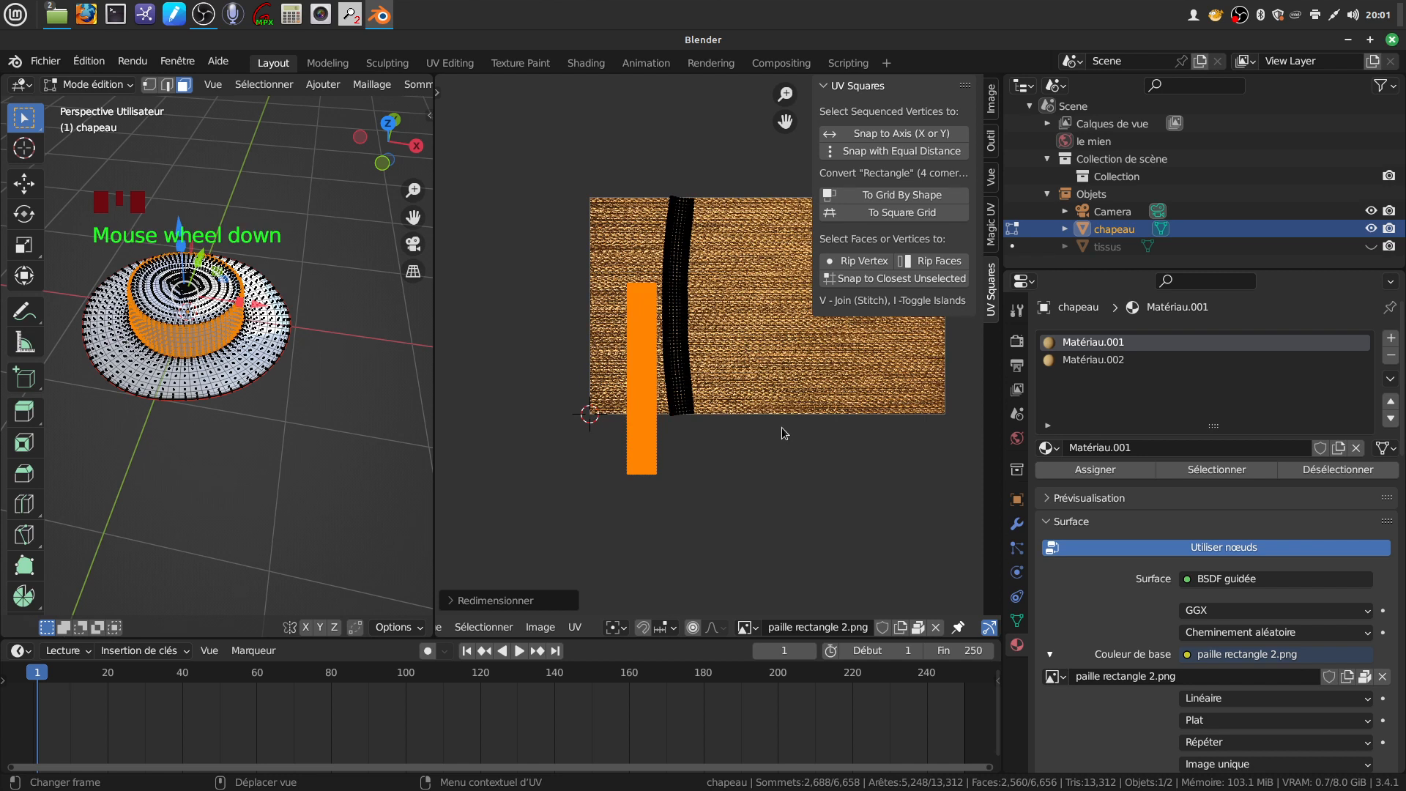
key(g)
click(621, 354)
Straighten the other curved UV island with To Grid By Shape and rotate it 90°
drag(650, 182, 756, 450)
click(890, 196)
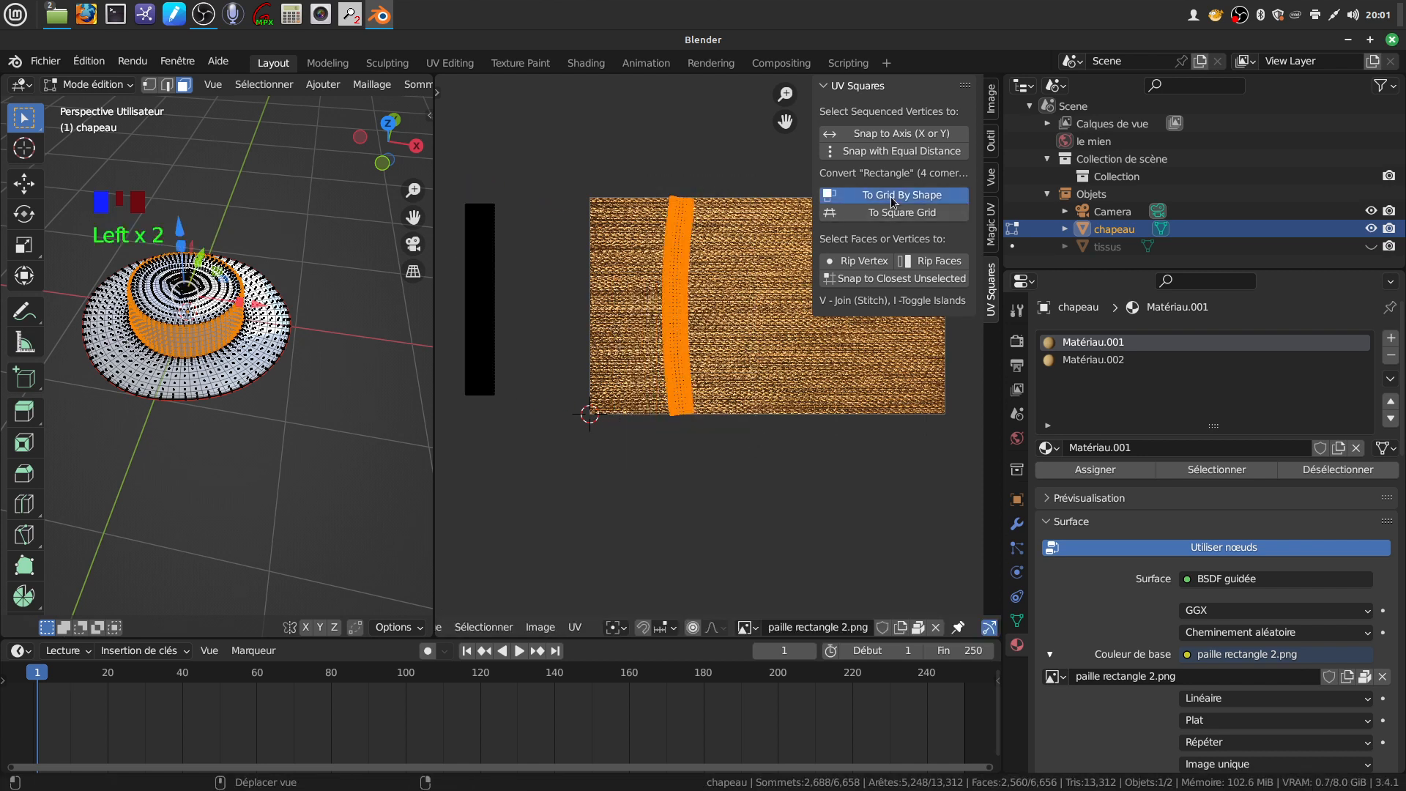
scroll(818, 404, down, 2)
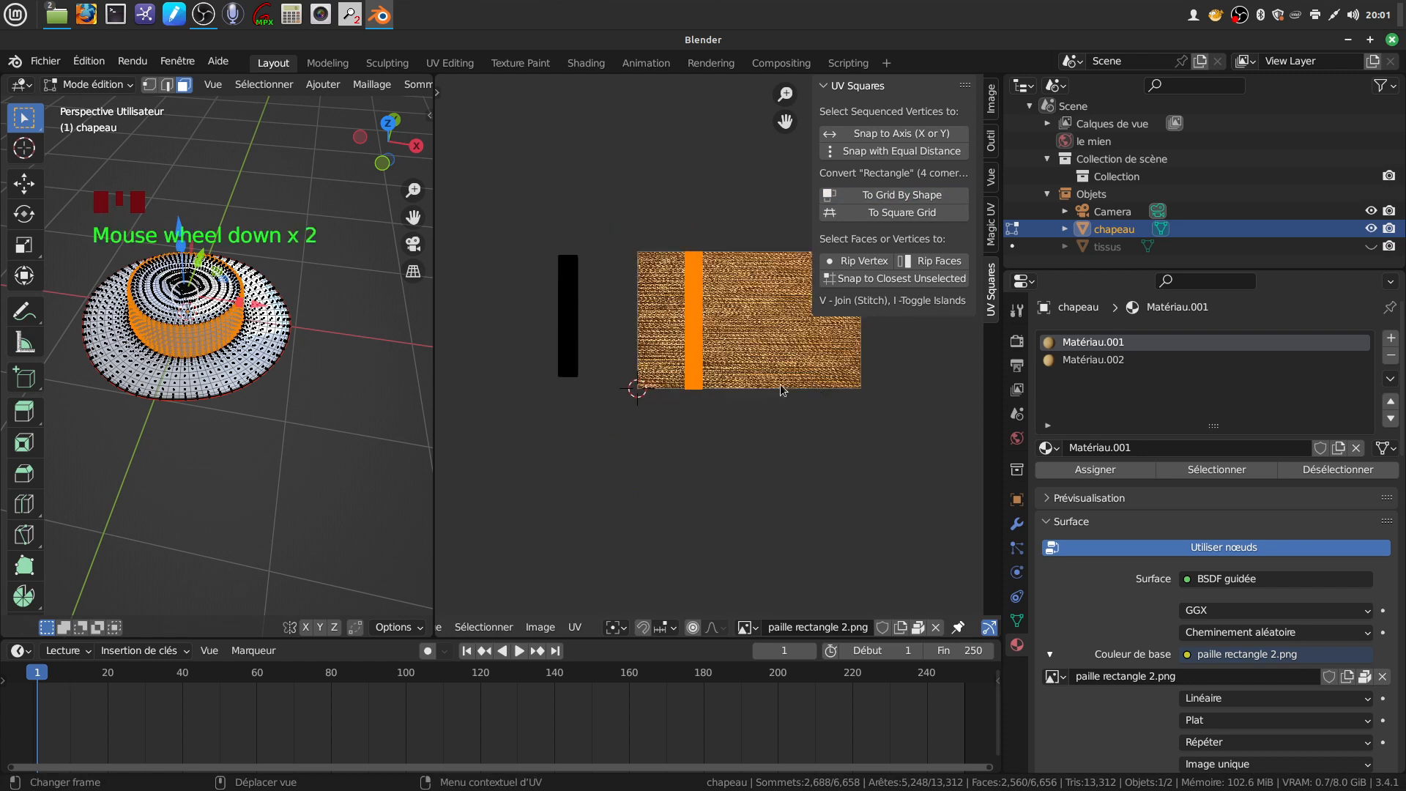
text(r90)
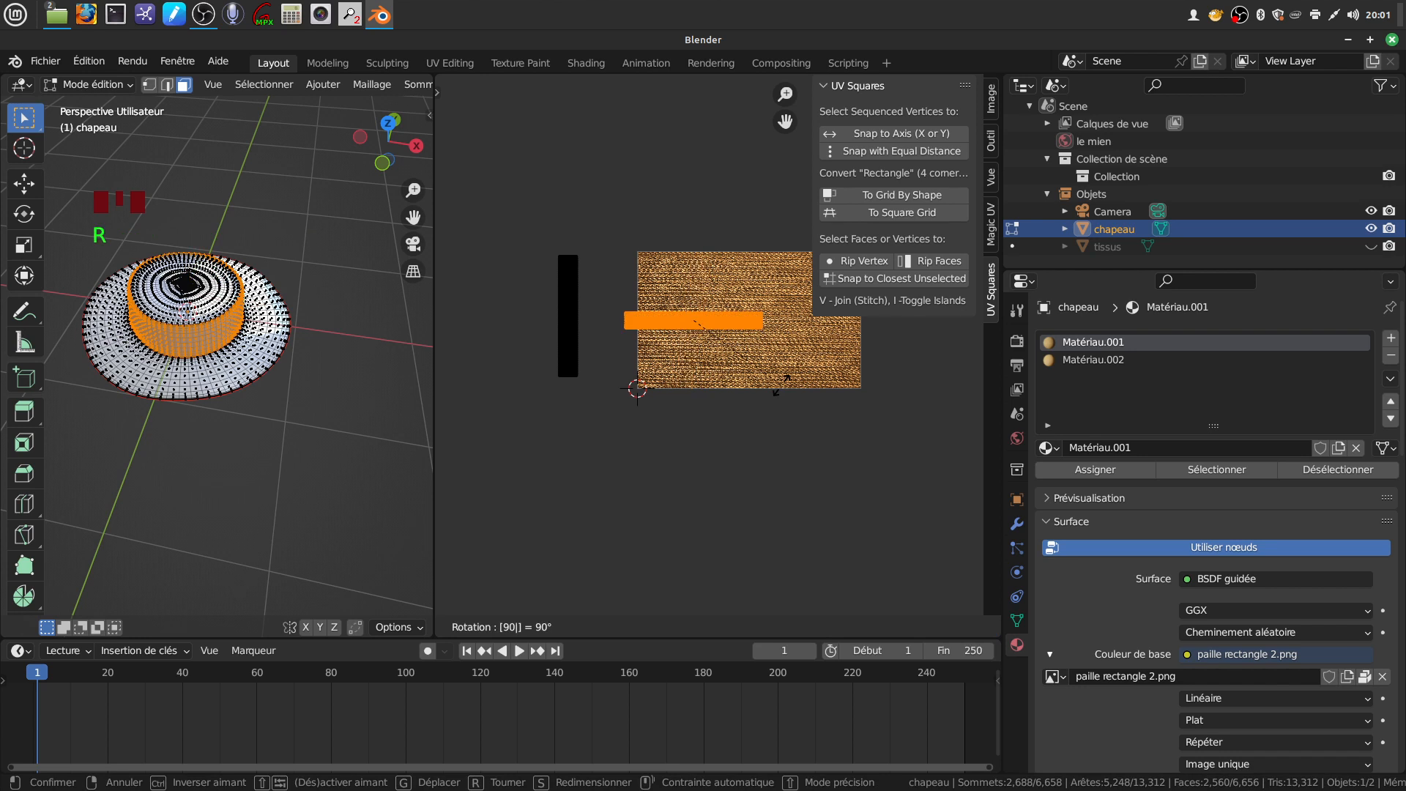
key(Return)
Centre the horizontal island over the straw image and scale it by about 1.59 to span the image's width
shift+middle_drag(413, 419, 363, 427)
shift+middle_drag(690, 427, 616, 438)
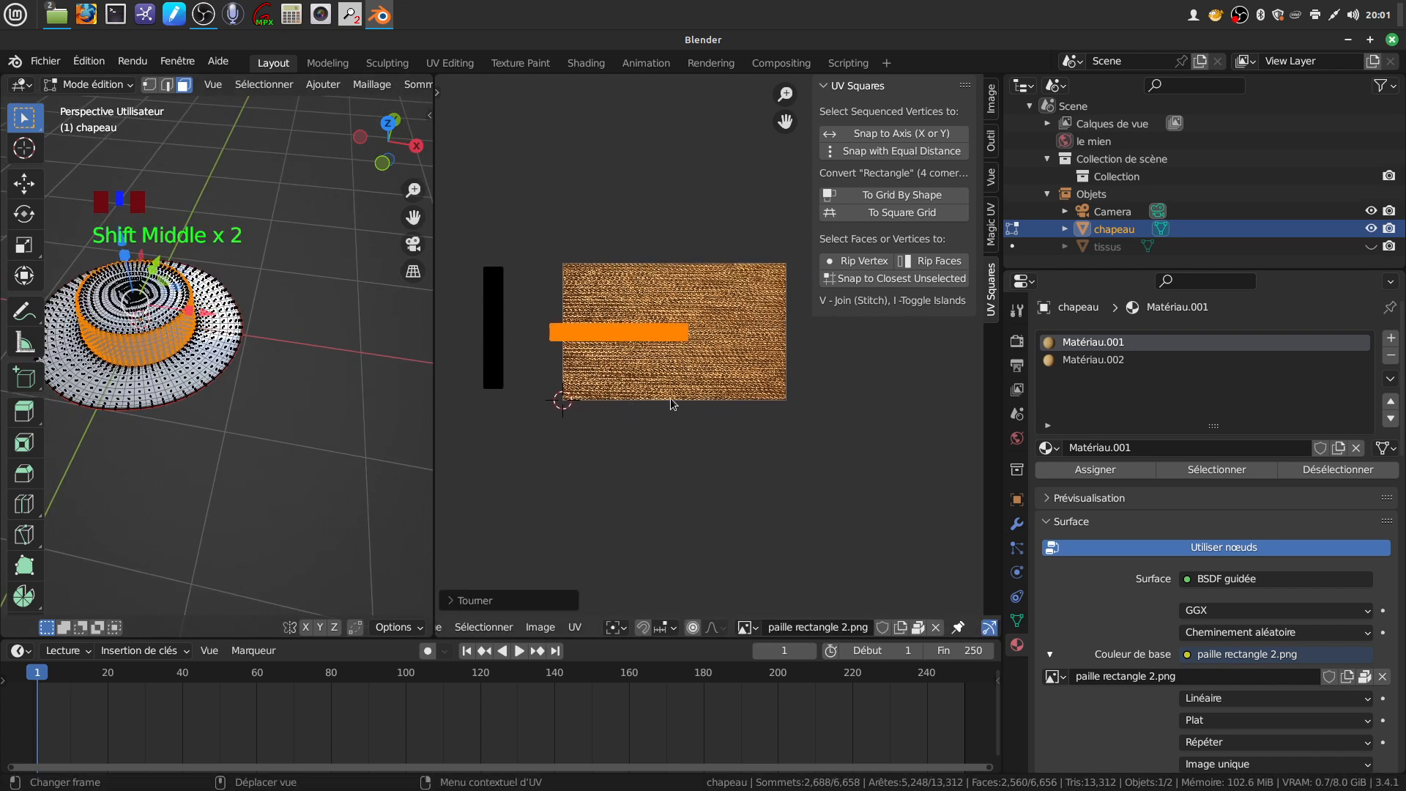
key(g)
click(762, 407)
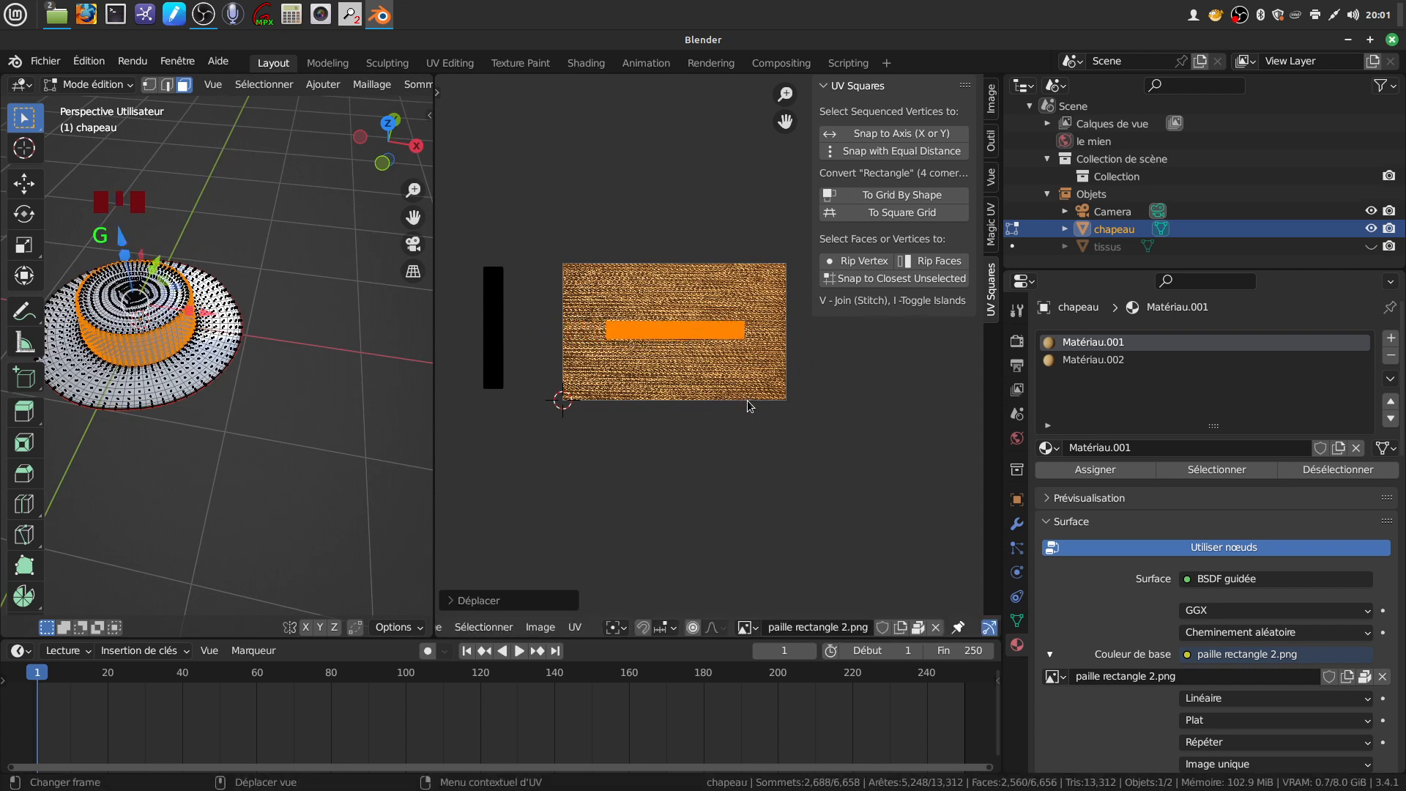
key(s)
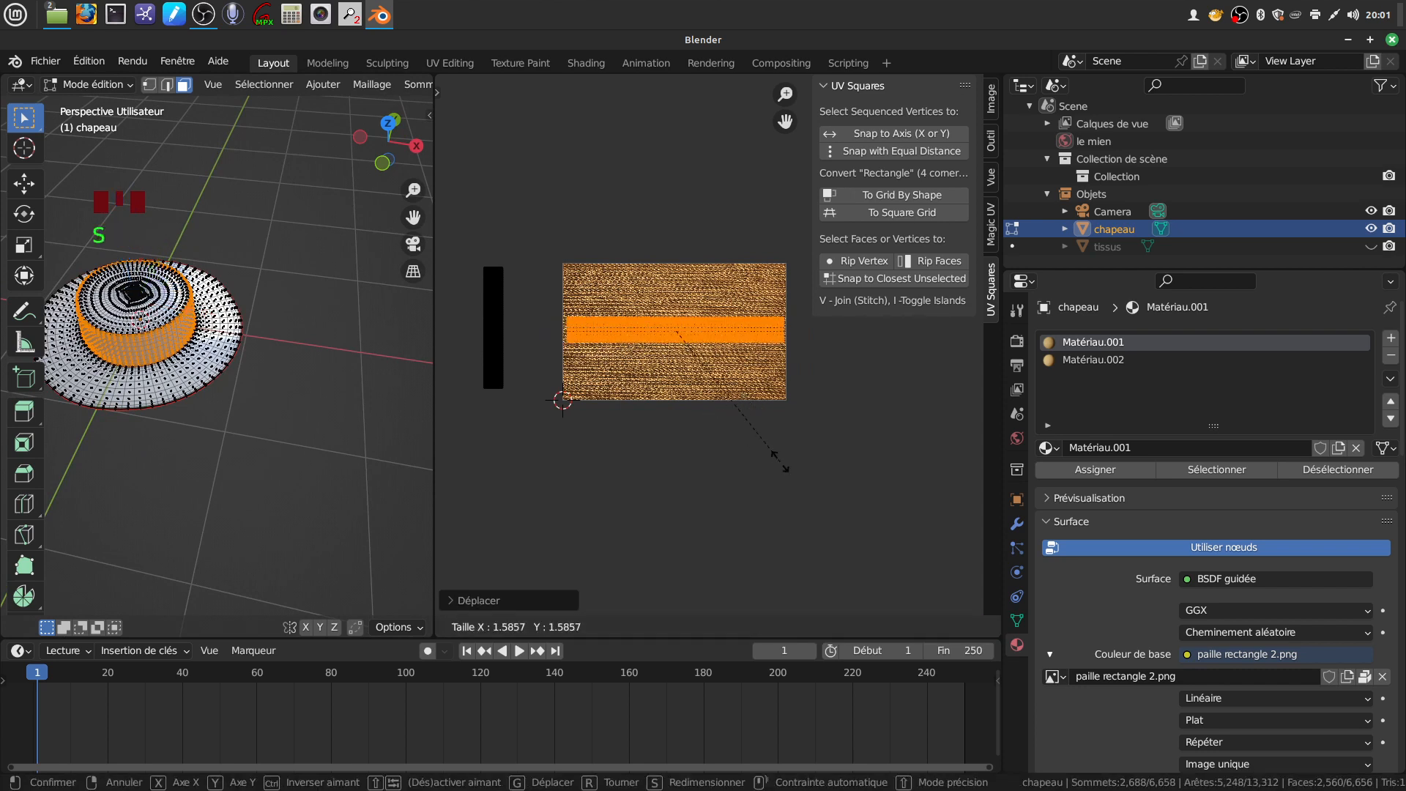
click(787, 468)
Widen the 3D viewport and switch it to rendered shading to check the straw texture on the hat's wall
mouse_move(263, 352)
shift+middle_down()
mouse_move(268, 367)
mouse_move(241, 344)
mouse_move(256, 337)
shift+middle_up()
scroll(268, 367, up, 3)
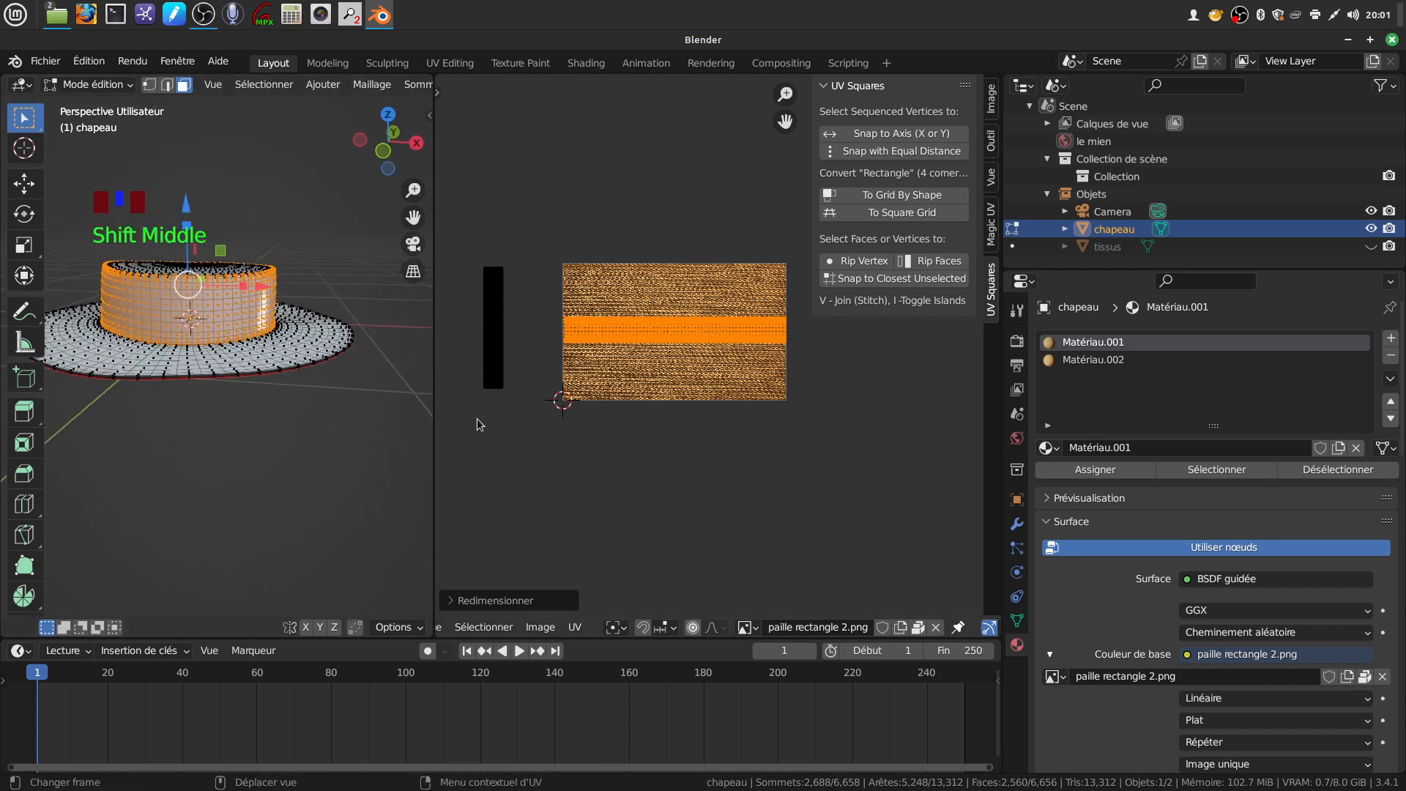
drag(436, 402, 547, 418)
middle_drag(390, 152, 434, 167)
scroll(438, 85, down, 17)
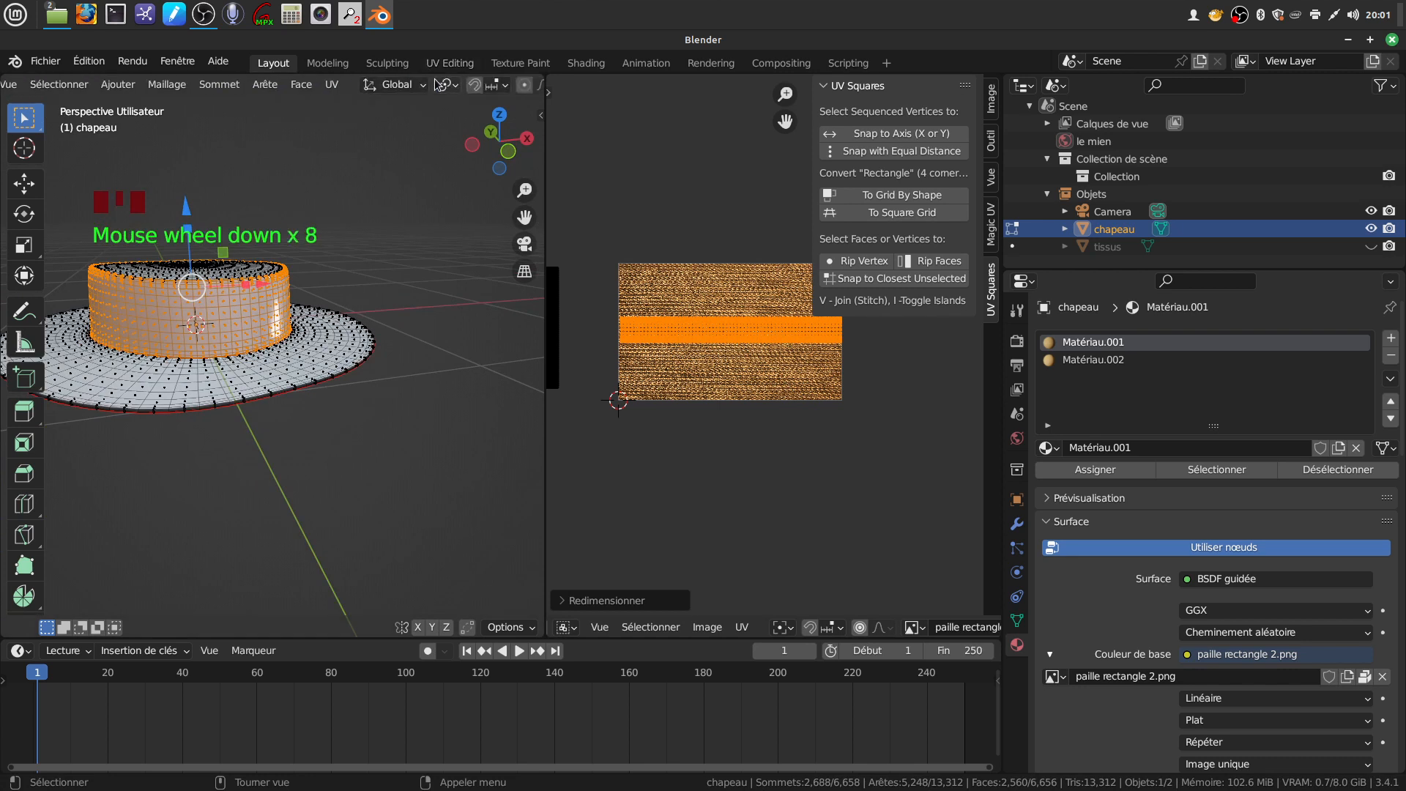
click(513, 85)
middle_drag(410, 253, 399, 275)
scroll(405, 340, up, 2)
mouse_move(406, 341)
middle_down()
mouse_move(393, 321)
mouse_move(414, 230)
mouse_move(385, 358)
middle_up()
key(Tab)
scroll(384, 357, down, 1)
key(Tab)
Select the vertical island beside the image, rotate it 90° and scale it by about 2.26
scroll(608, 342, down, 2)
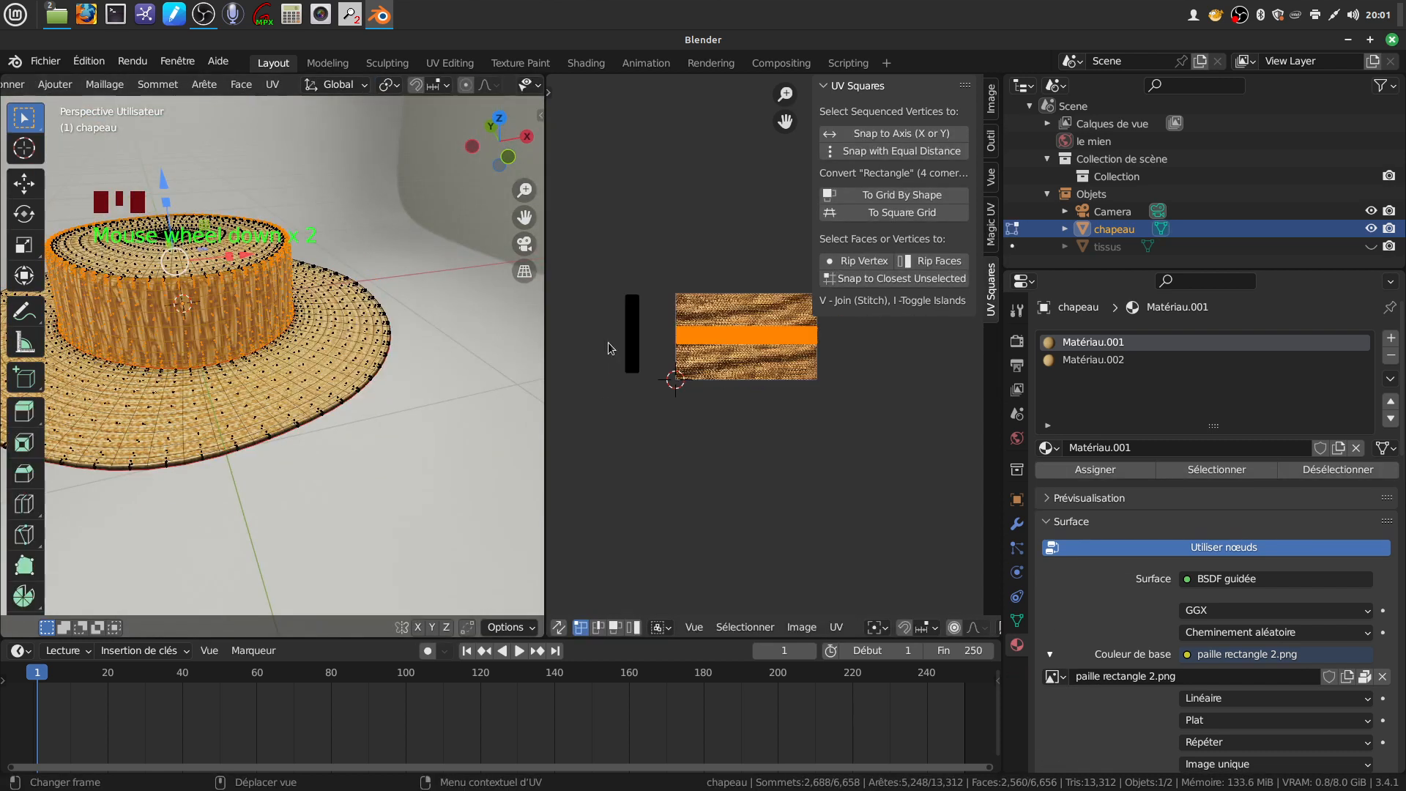
click(628, 311)
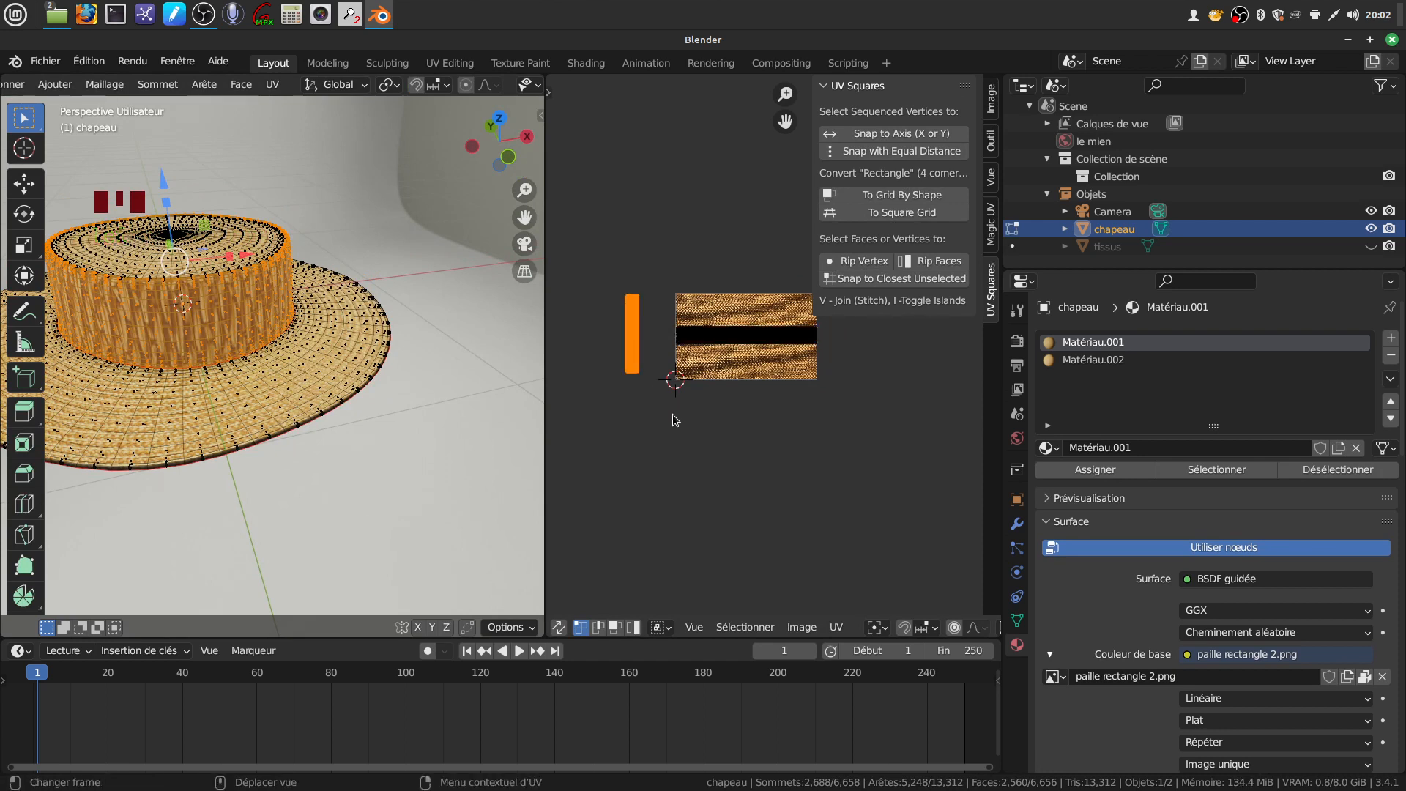
text(r90)
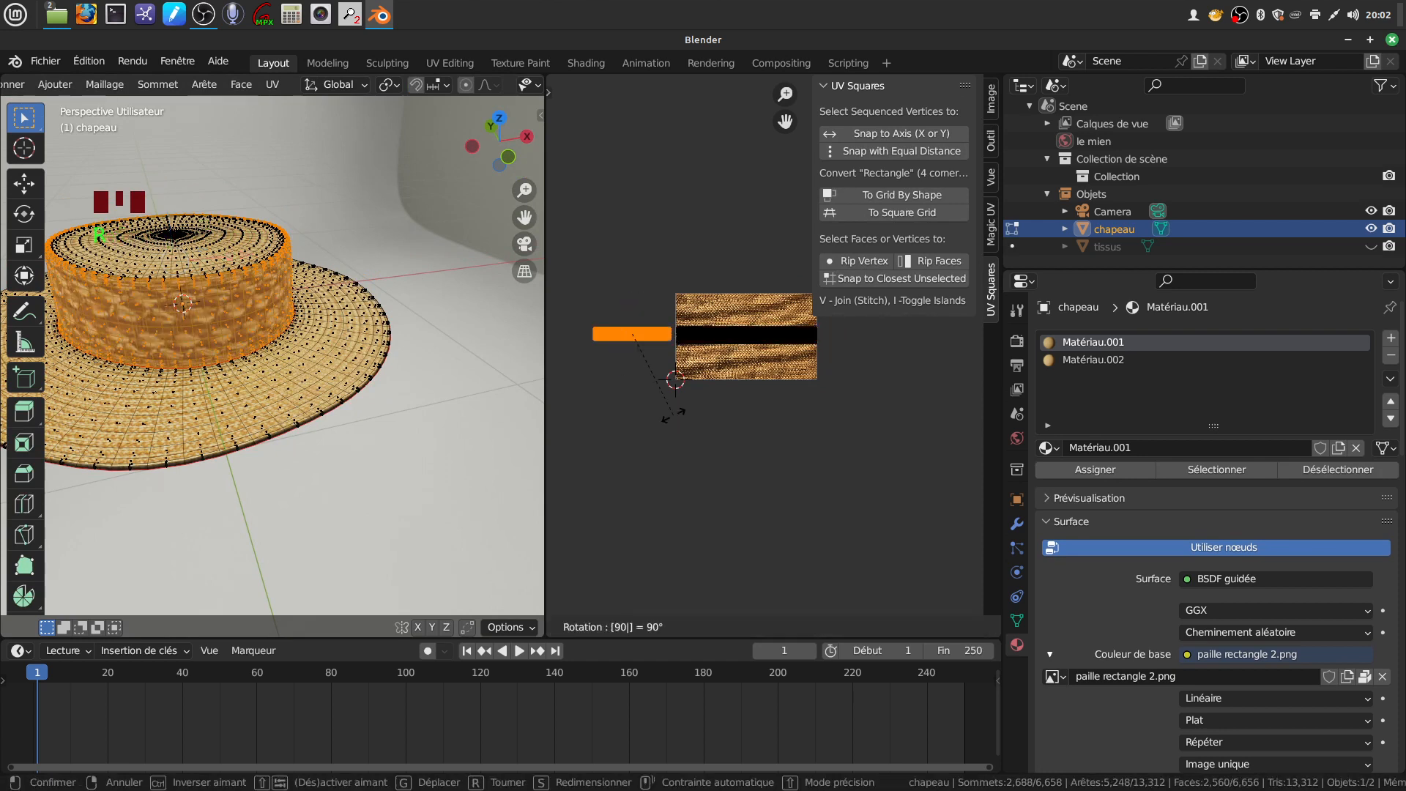
key(Return)
key(s)
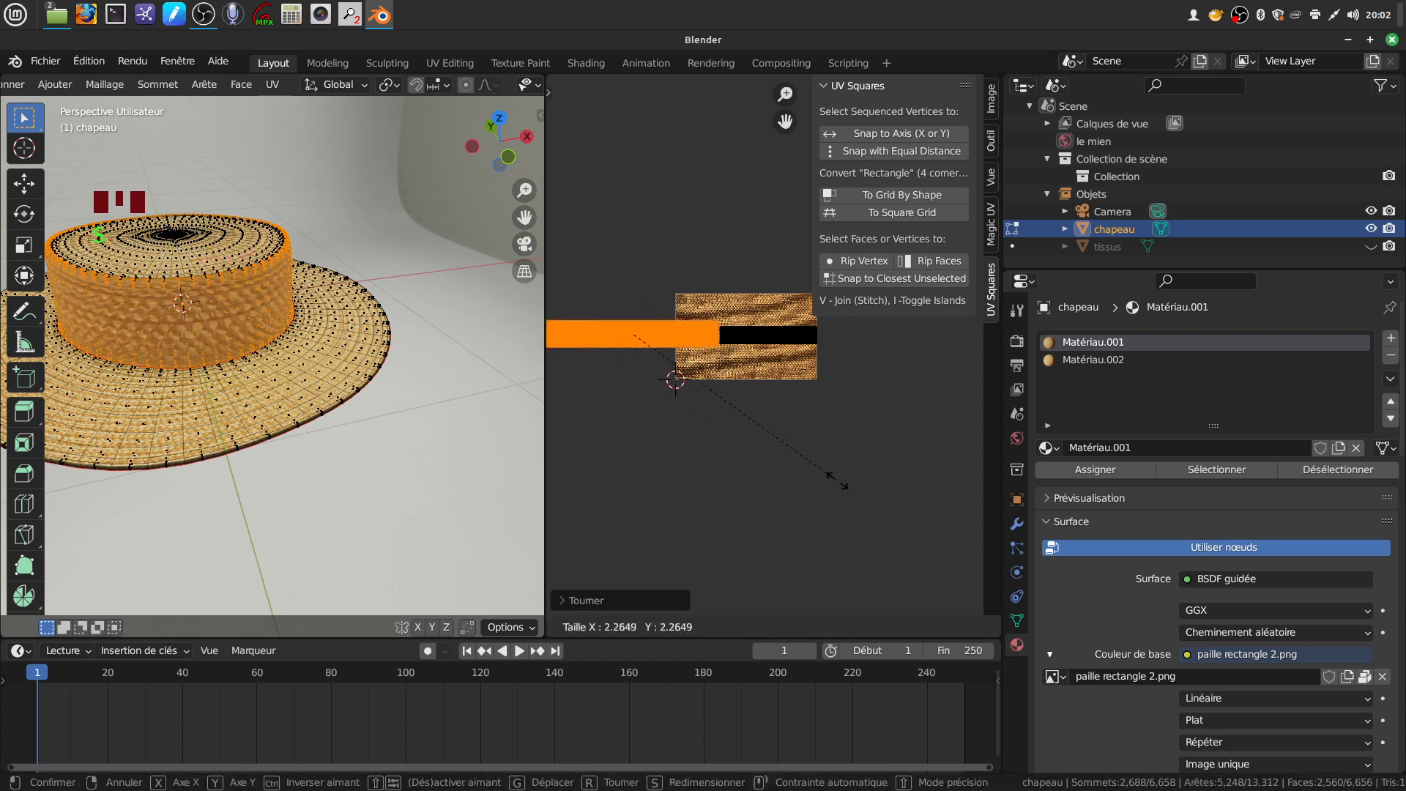
key(Return)
Examine the straw texture on the crown wall and brim up close, outside Edit Mode
scroll(341, 373, up, 3)
middle_drag(341, 372, 340, 356)
key(Tab)
middle_drag(271, 349, 298, 363)
scroll(297, 363, up, 3)
key(Tab)
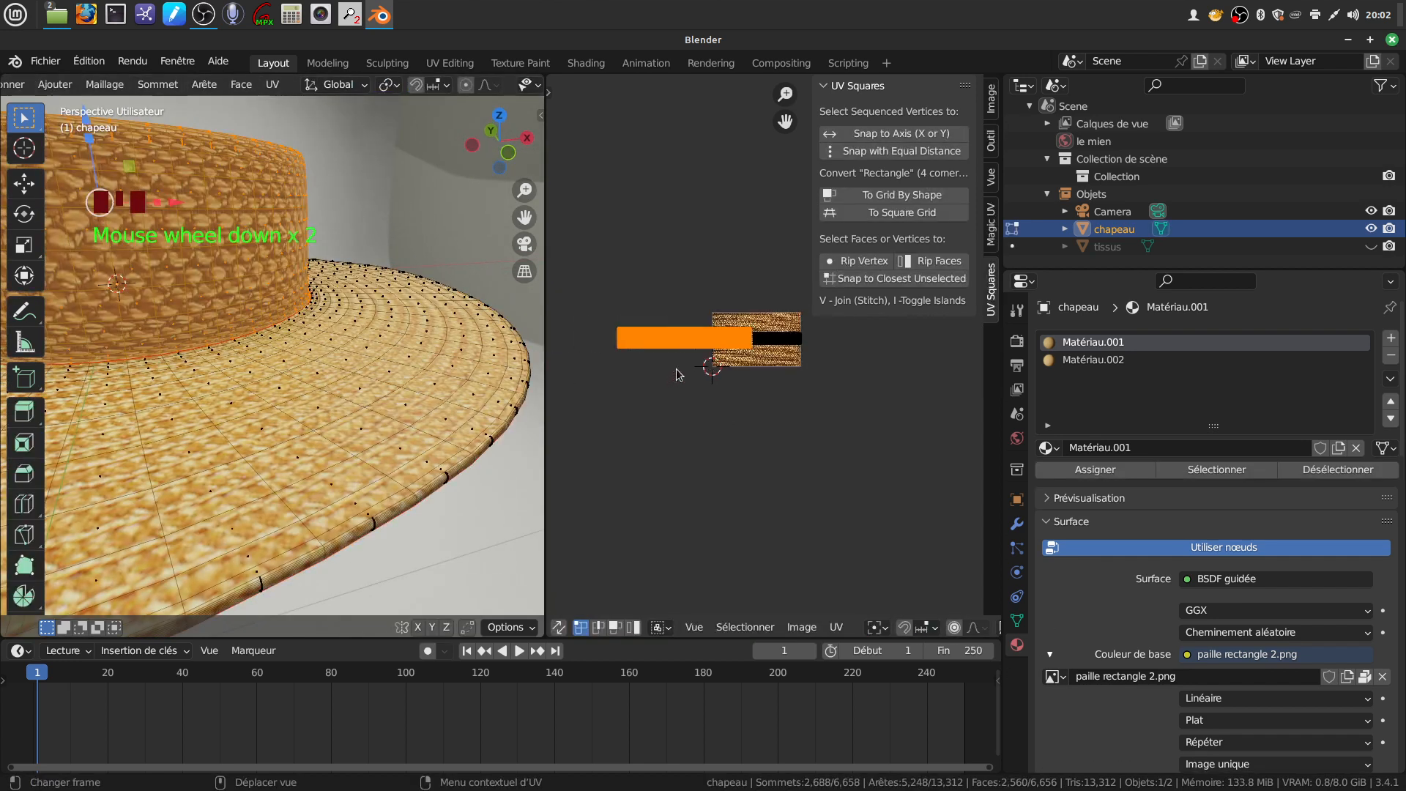
key(Tab)
key(Tab)
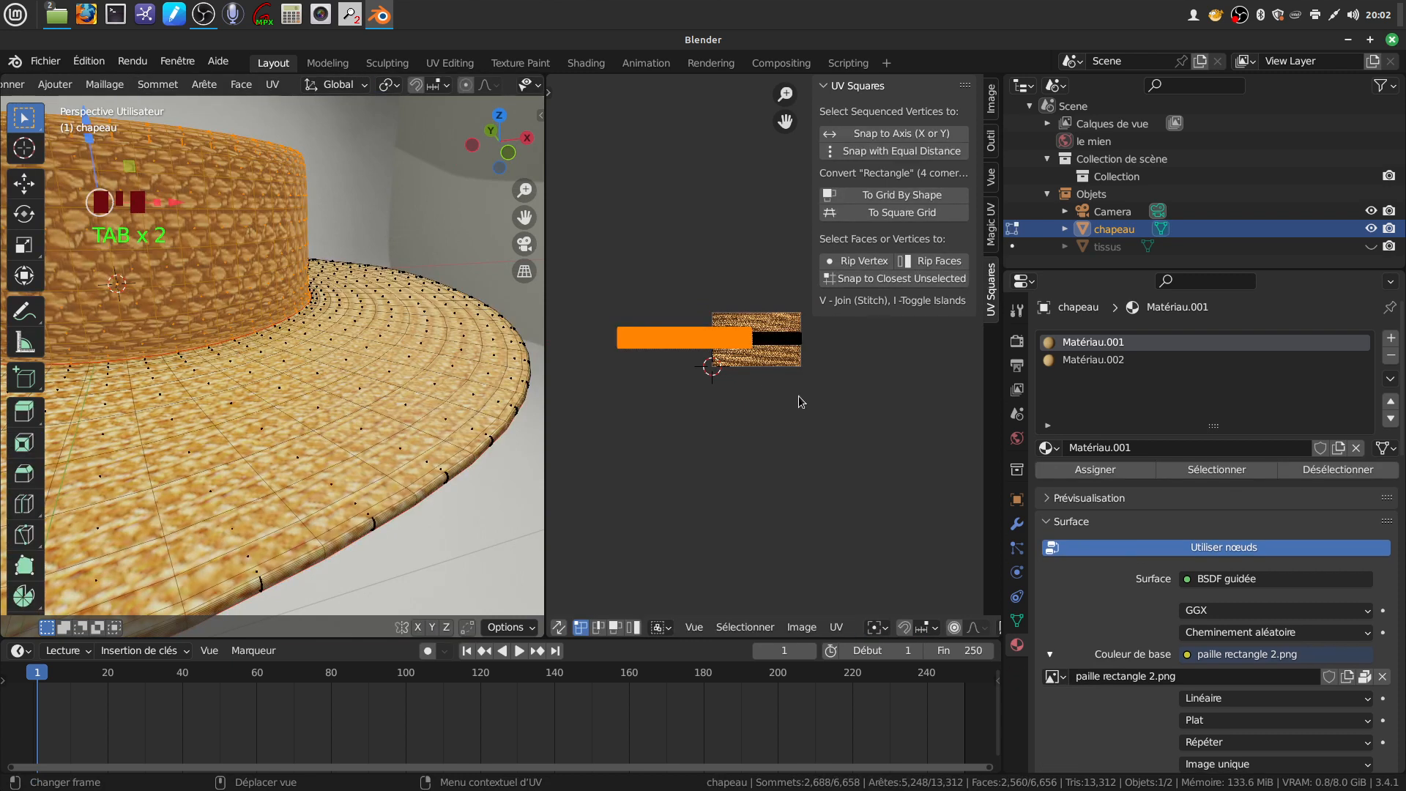
Try scaling the selected wall island to about 0.14 along X and about 5 along Y, and check the hat outside Edit Mode
key(s)
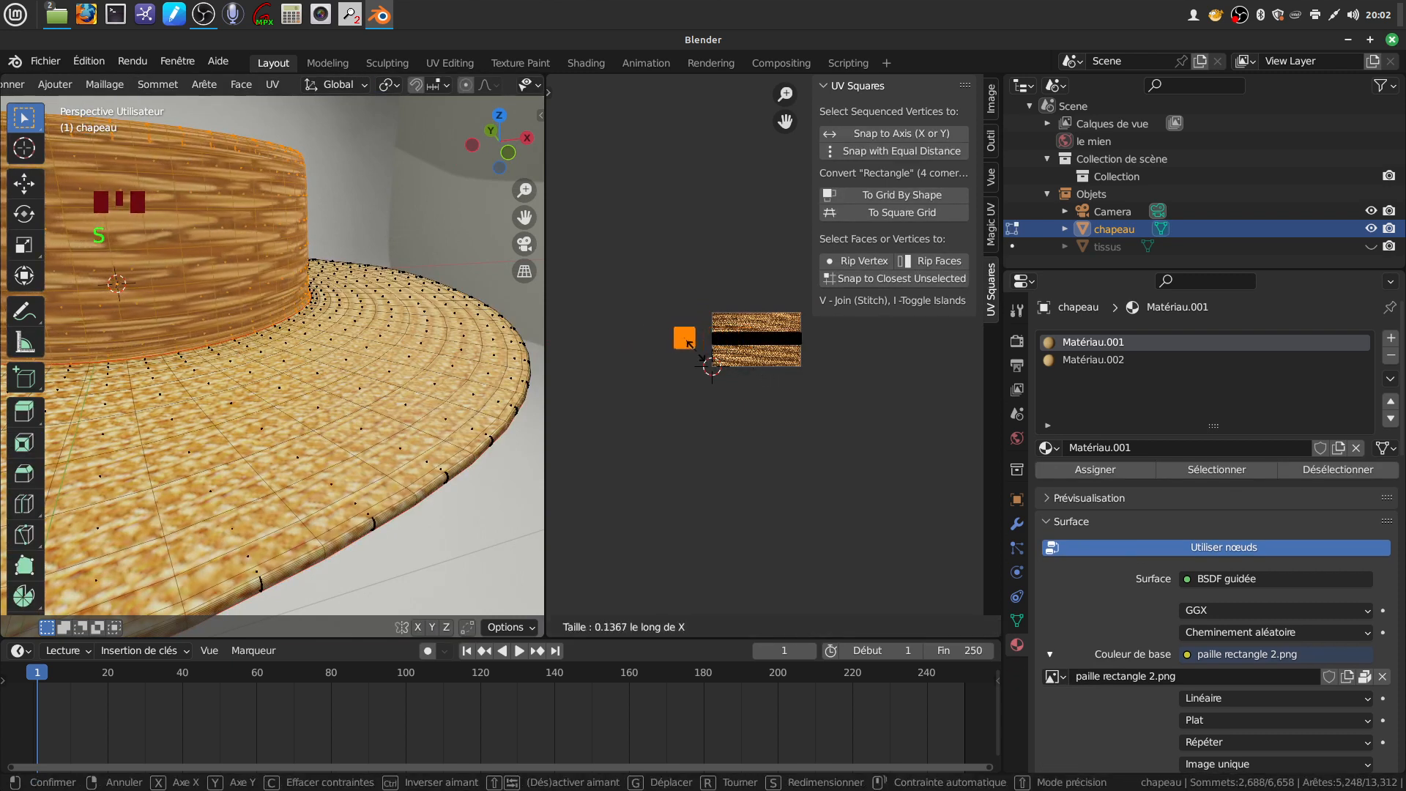
click(697, 357)
key(s)
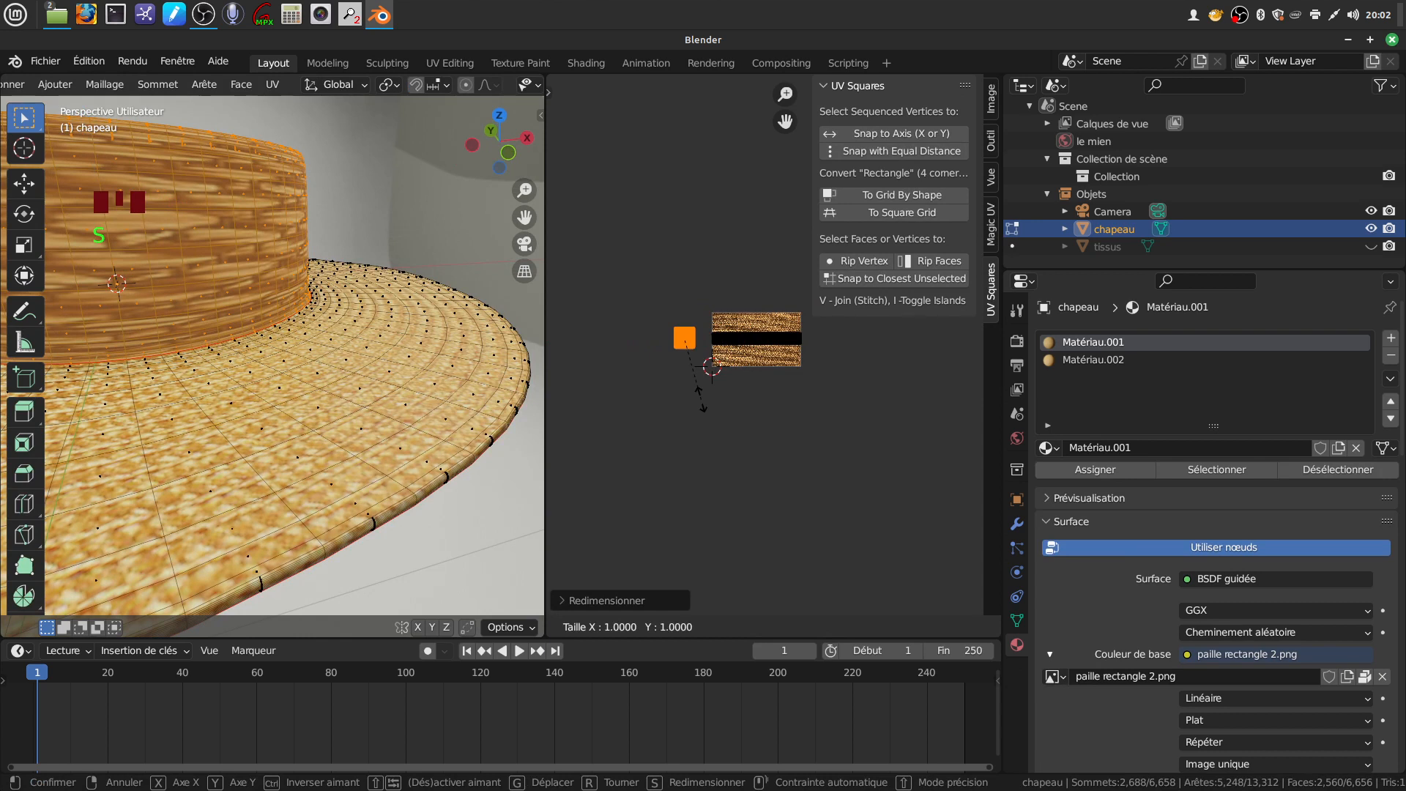
key(y)
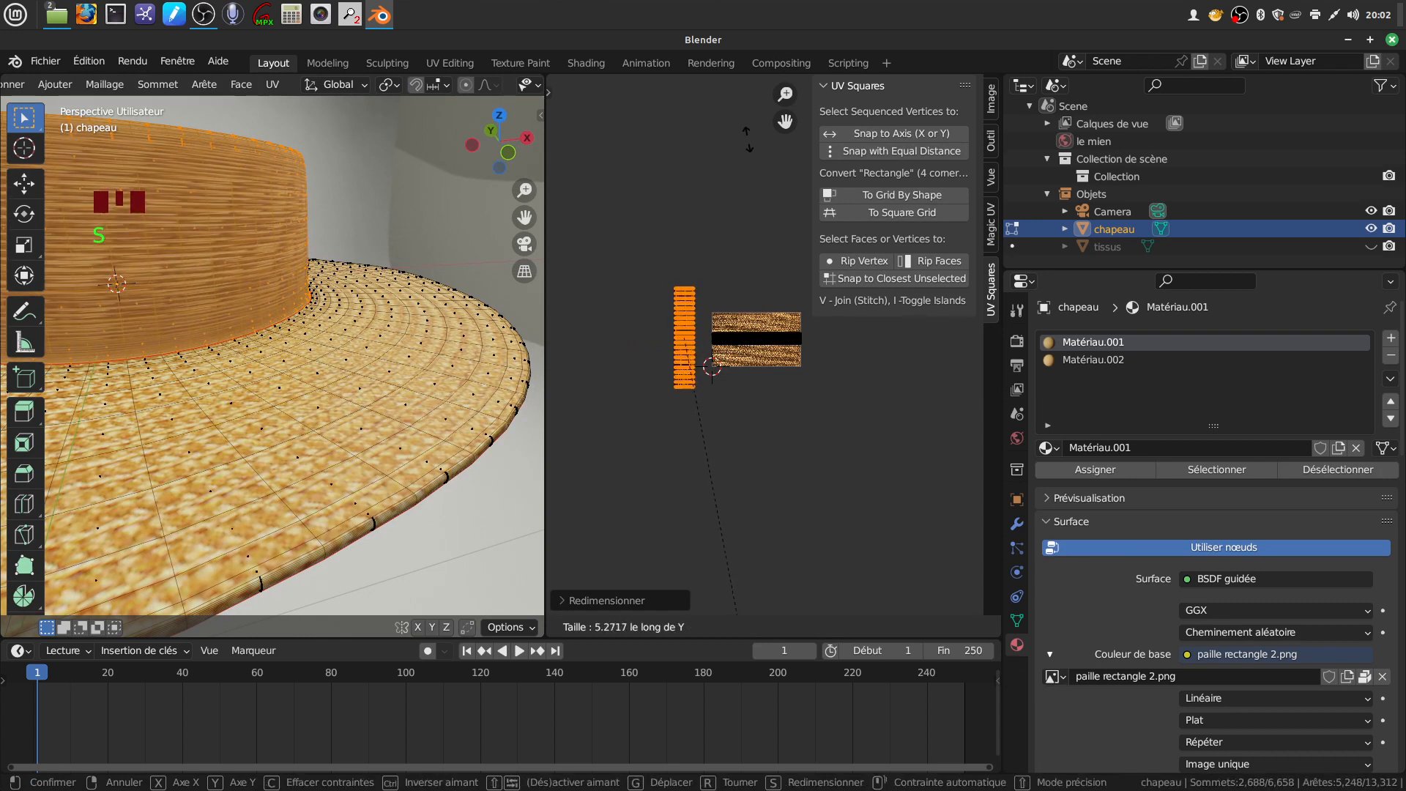
click(747, 107)
mouse_move(295, 242)
middle_down()
mouse_move(270, 266)
mouse_move(268, 253)
mouse_move(300, 250)
middle_up()
key(Tab)
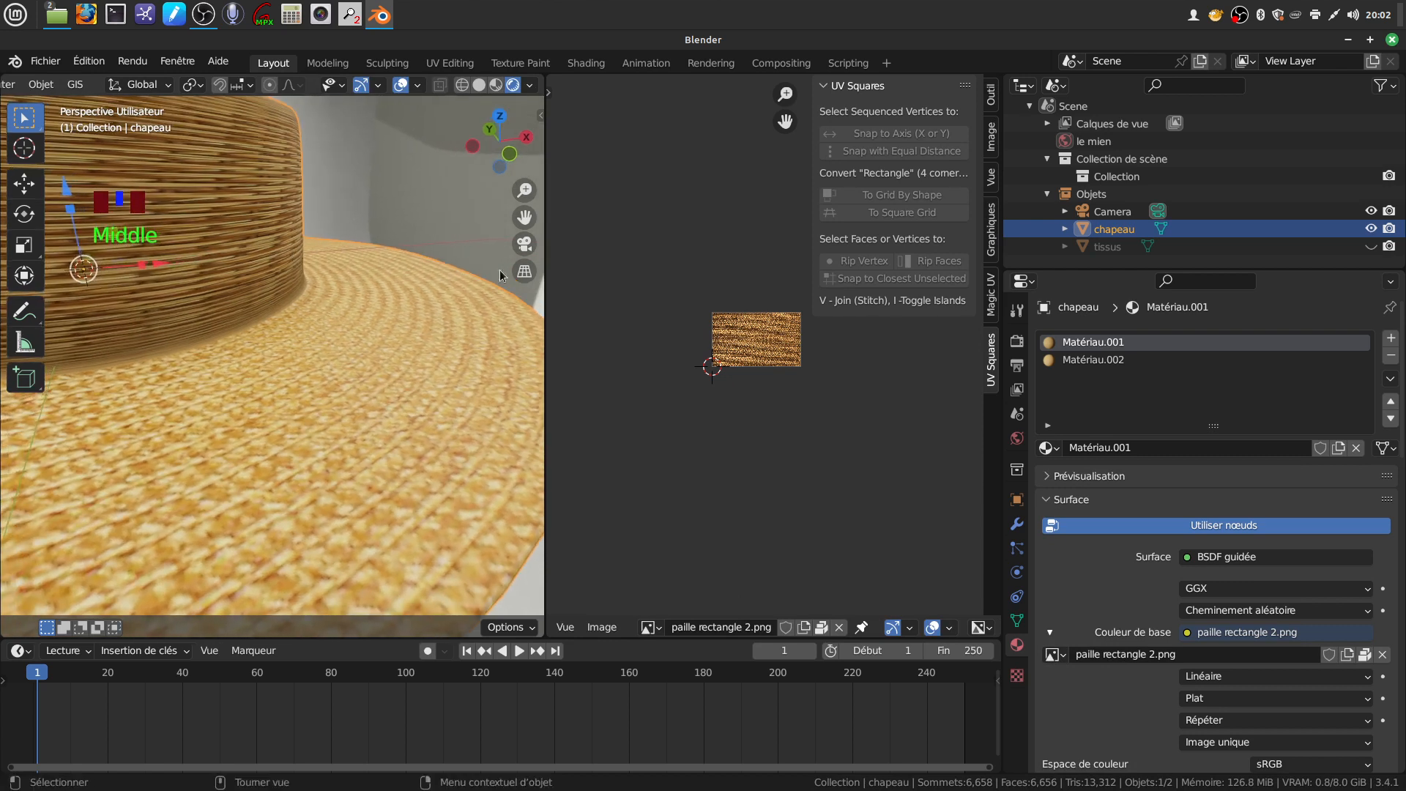
Return to Edit Mode and undo the X and Y scaling of the wall island
key(Tab)
key(ctrl+z)
key(ctrl+z)
key(ctrl+z)
key(ctrl+z)
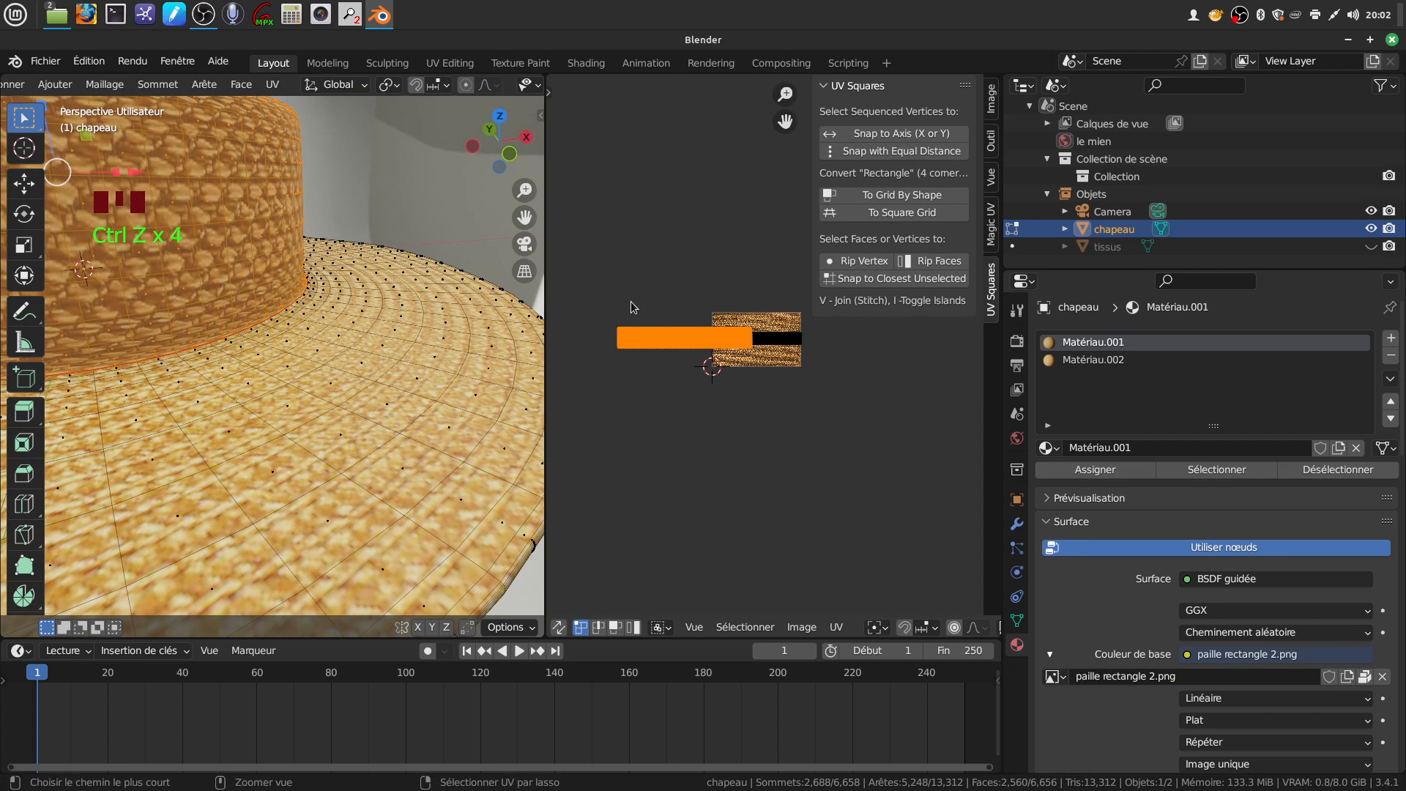
Select all linked faces of the hat crown's outer side in Edit Mode, delimited by seams
key(Tab)
middle_drag(469, 286, 340, 416)
scroll(291, 419, up, 2)
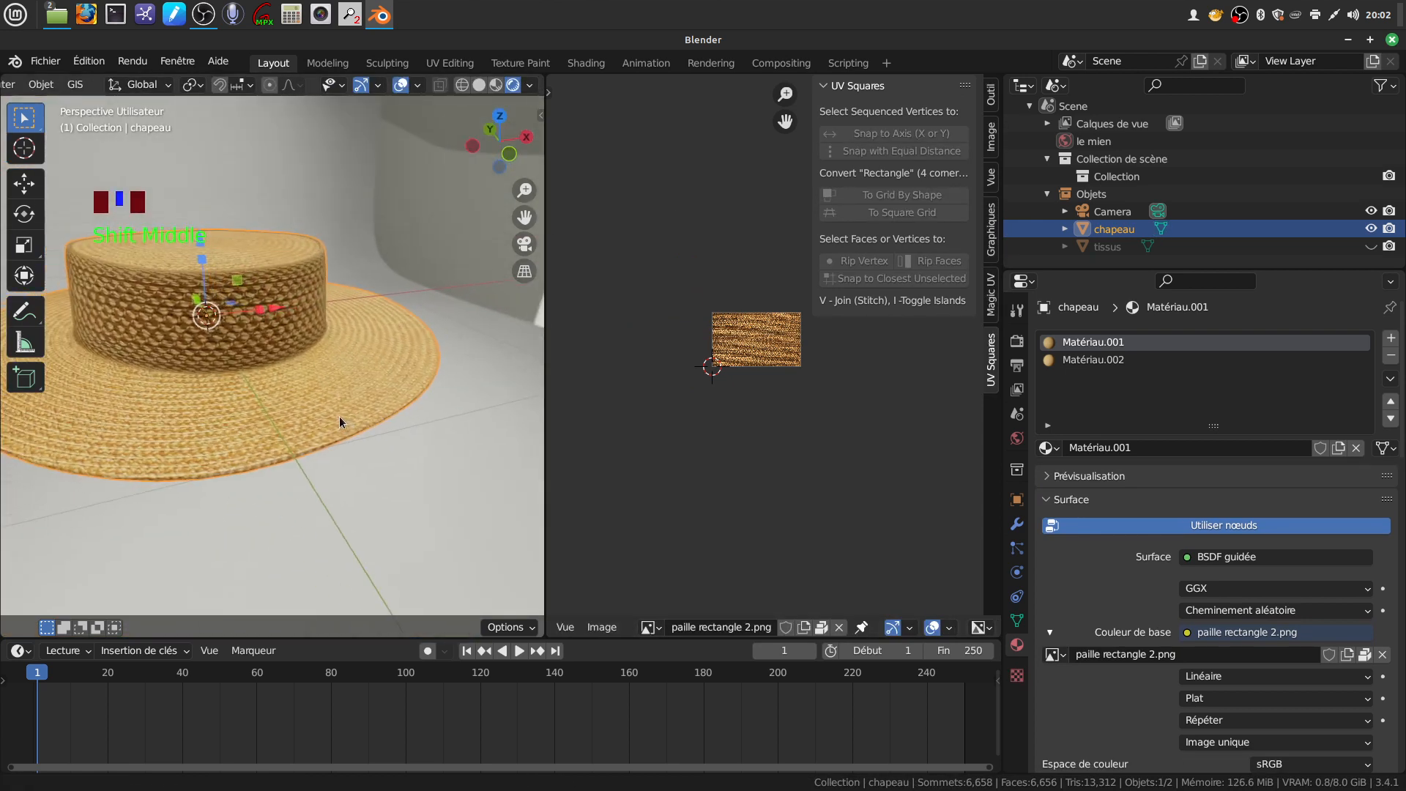
scroll(271, 389, up, 2)
key(Tab)
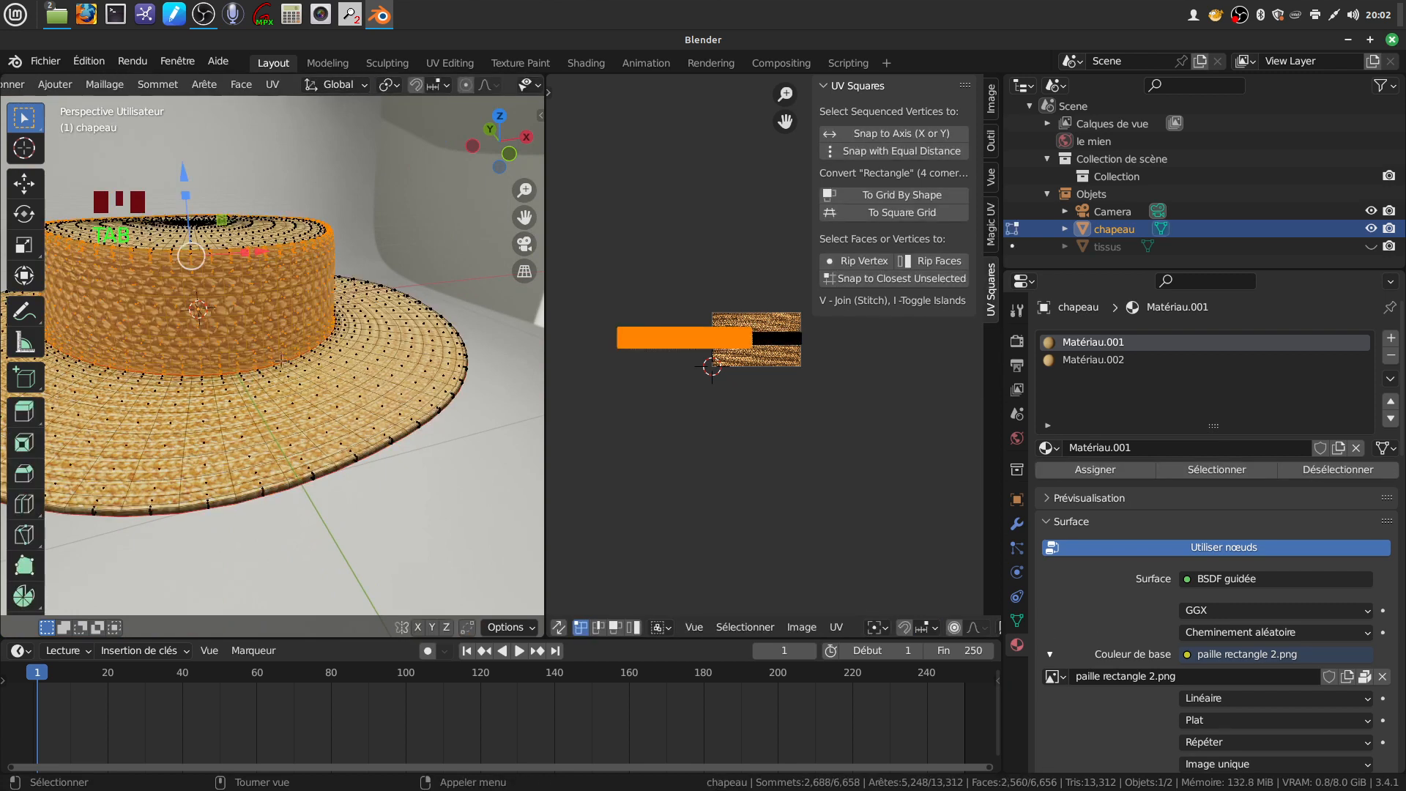
key(a)
click(232, 307)
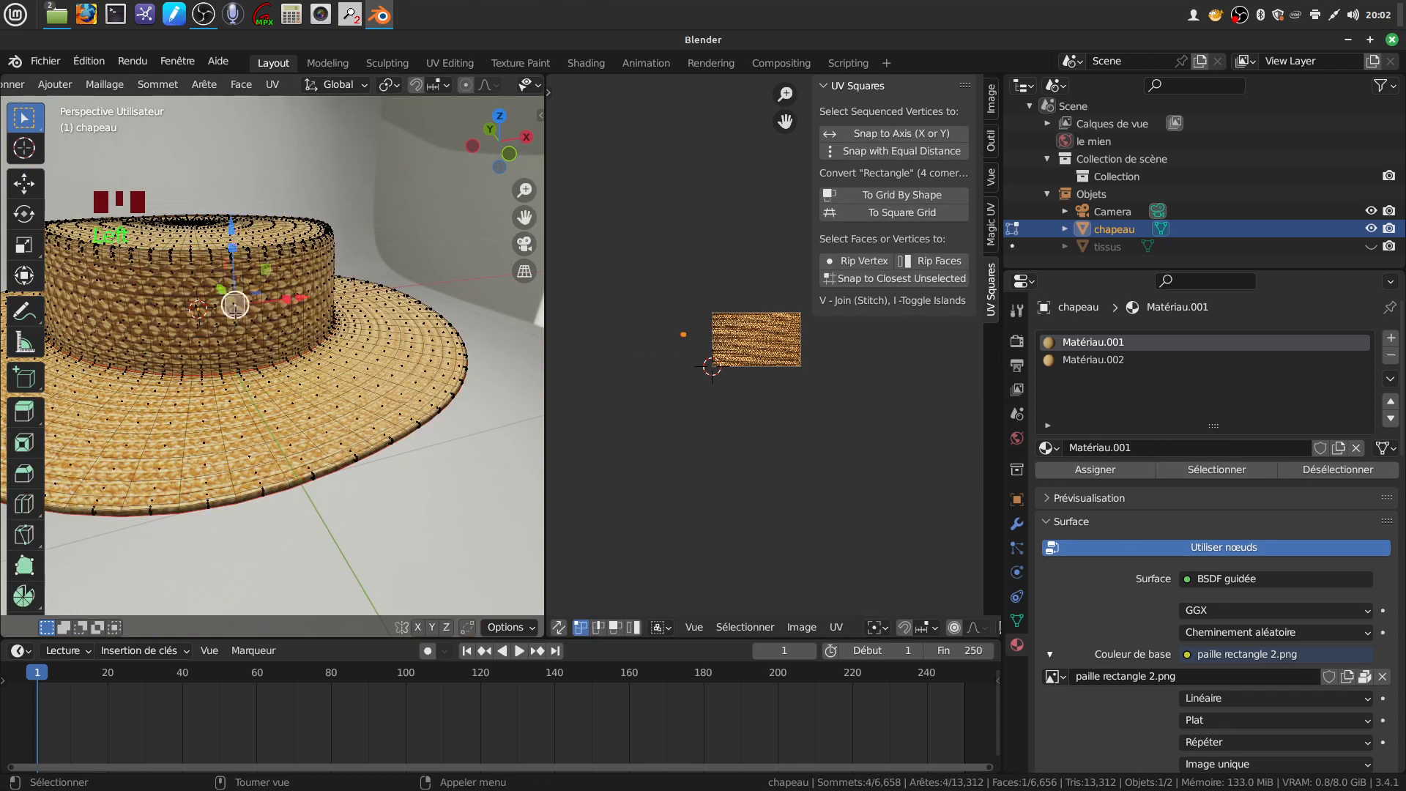
key(ctrl+l)
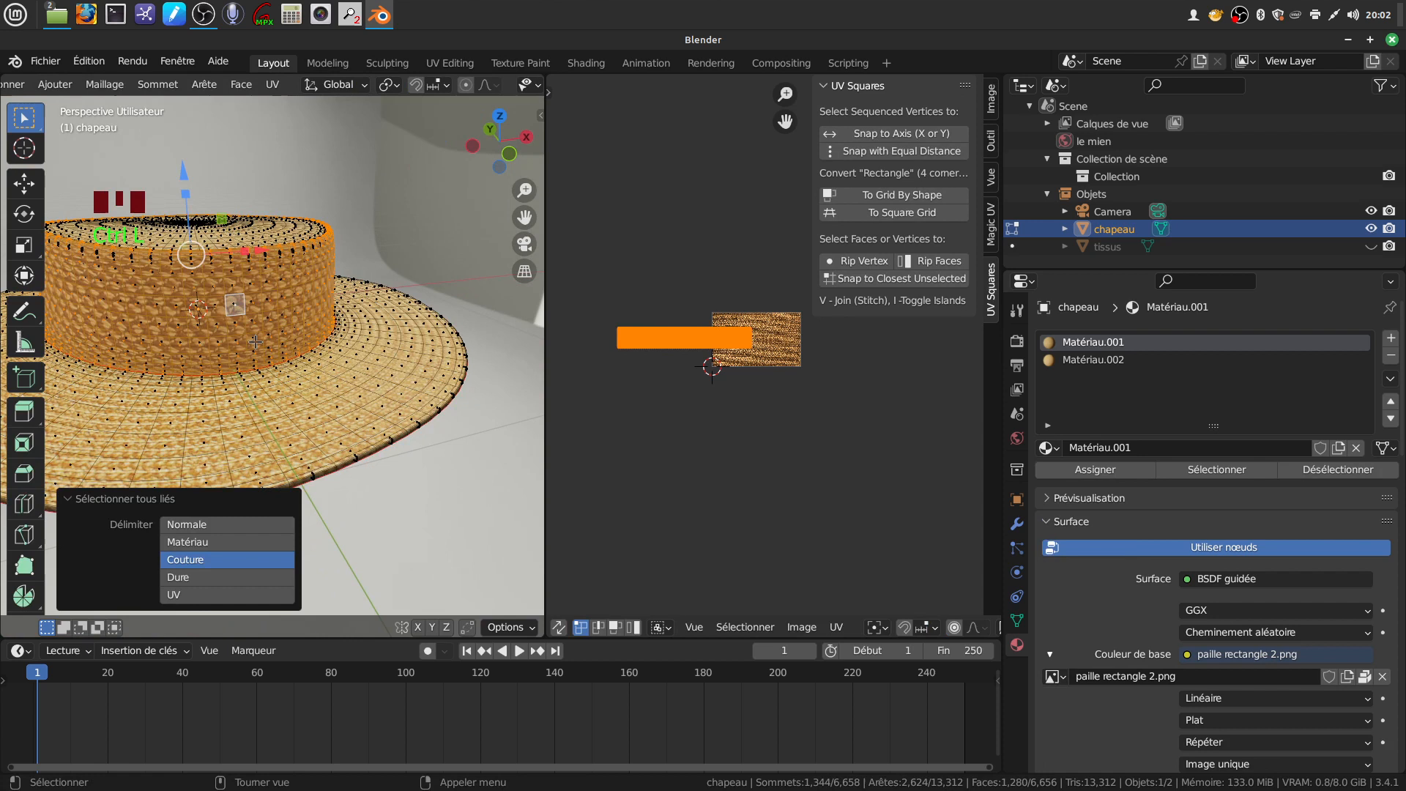
scroll(504, 265, down, 2)
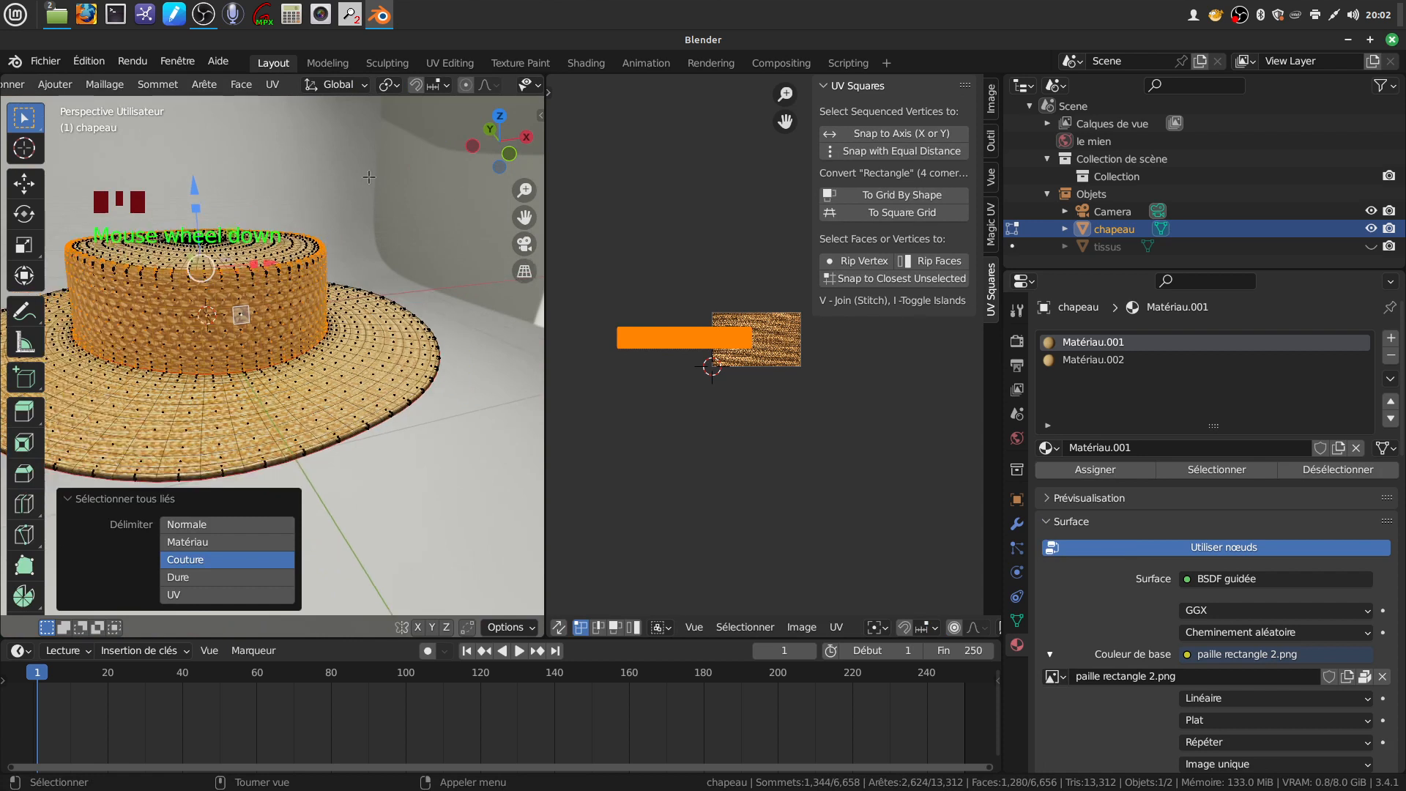
Unwrap the selected crown side and convert its curved UV island into a square grid with UV Squares
key(u)
click(355, 183)
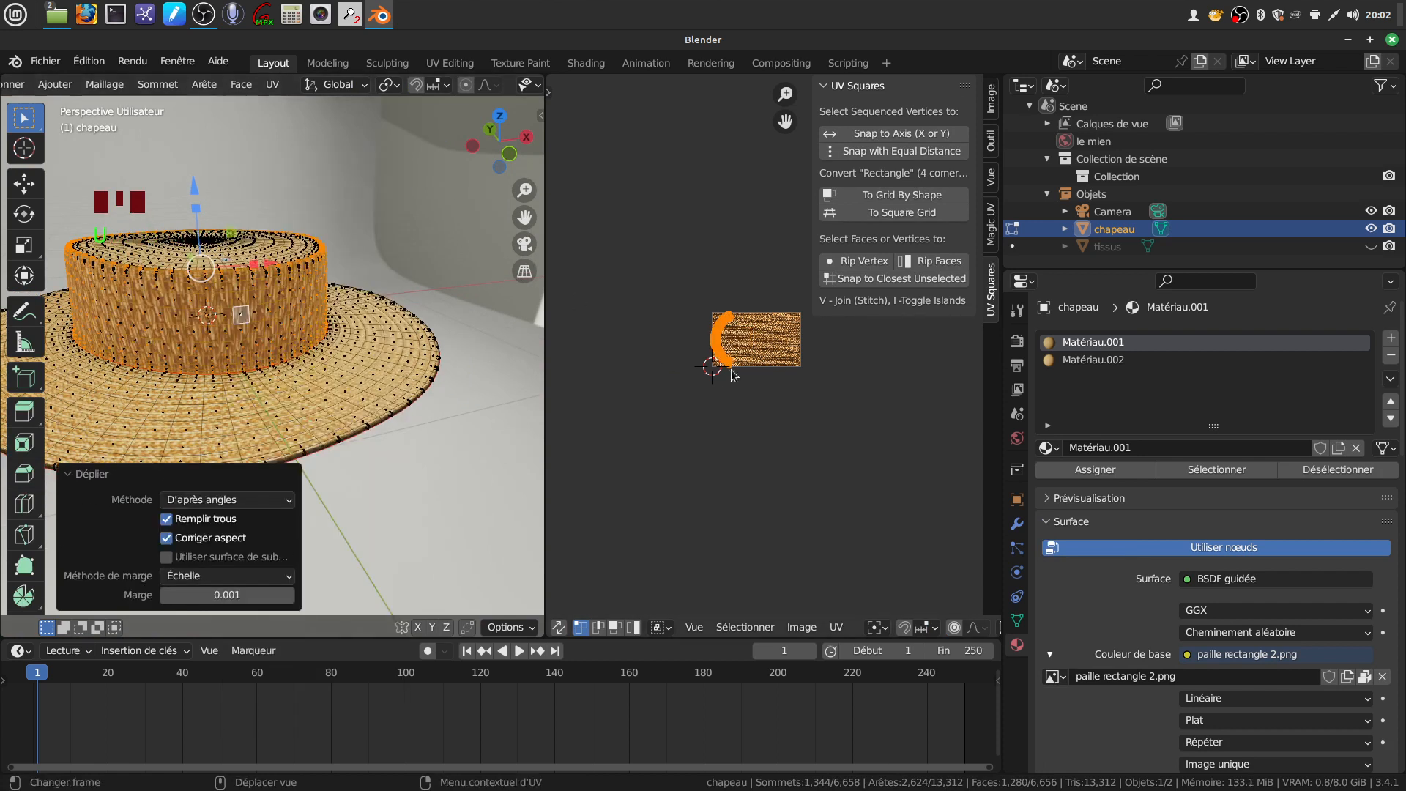
scroll(733, 368, up, 4)
middle_drag(753, 350, 863, 365)
scroll(752, 396, up, 3)
scroll(781, 442, up, 4)
middle_drag(739, 344, 927, 377)
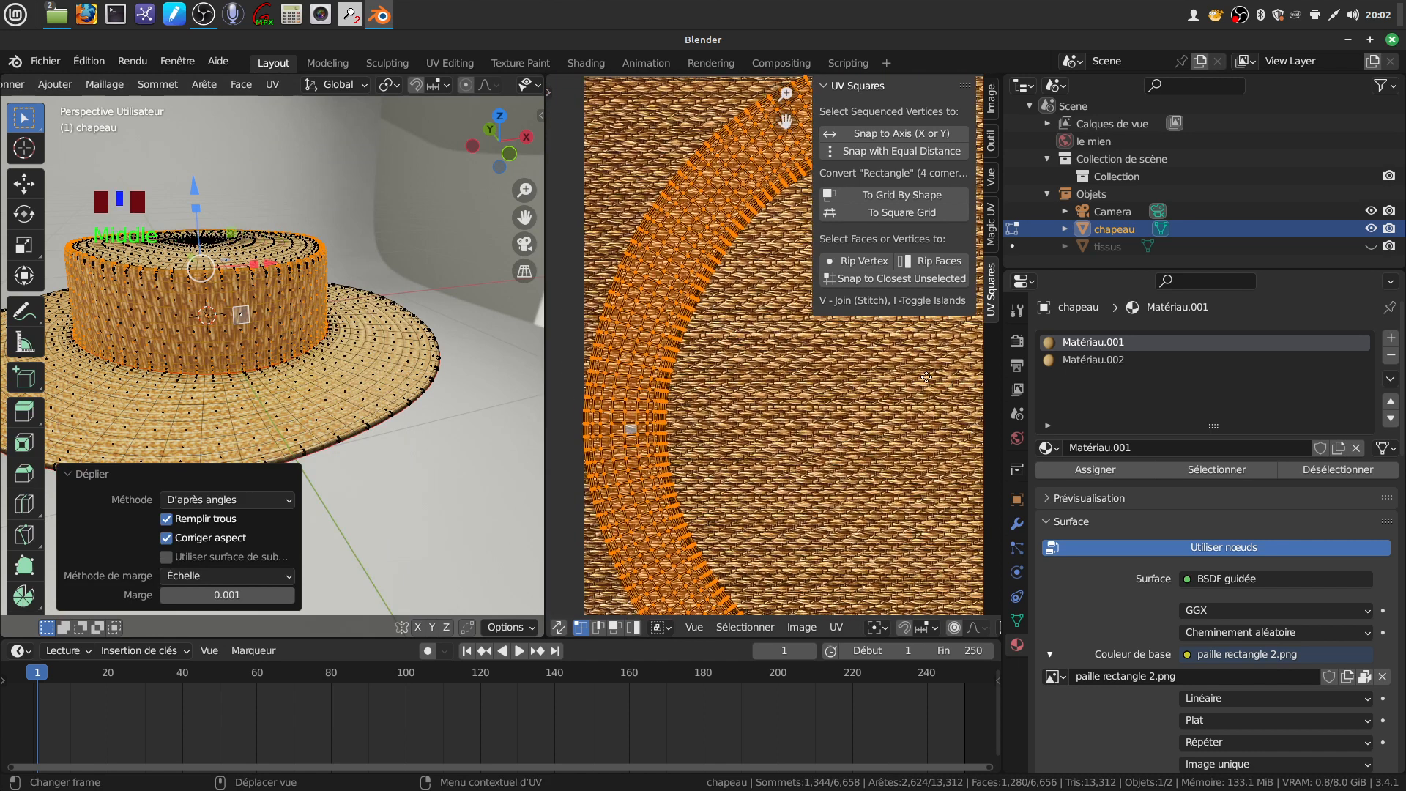
click(888, 211)
Rotate the crown's vertical UV strip to horizontal and move it onto the middle of the straw image
scroll(786, 343, down, 4)
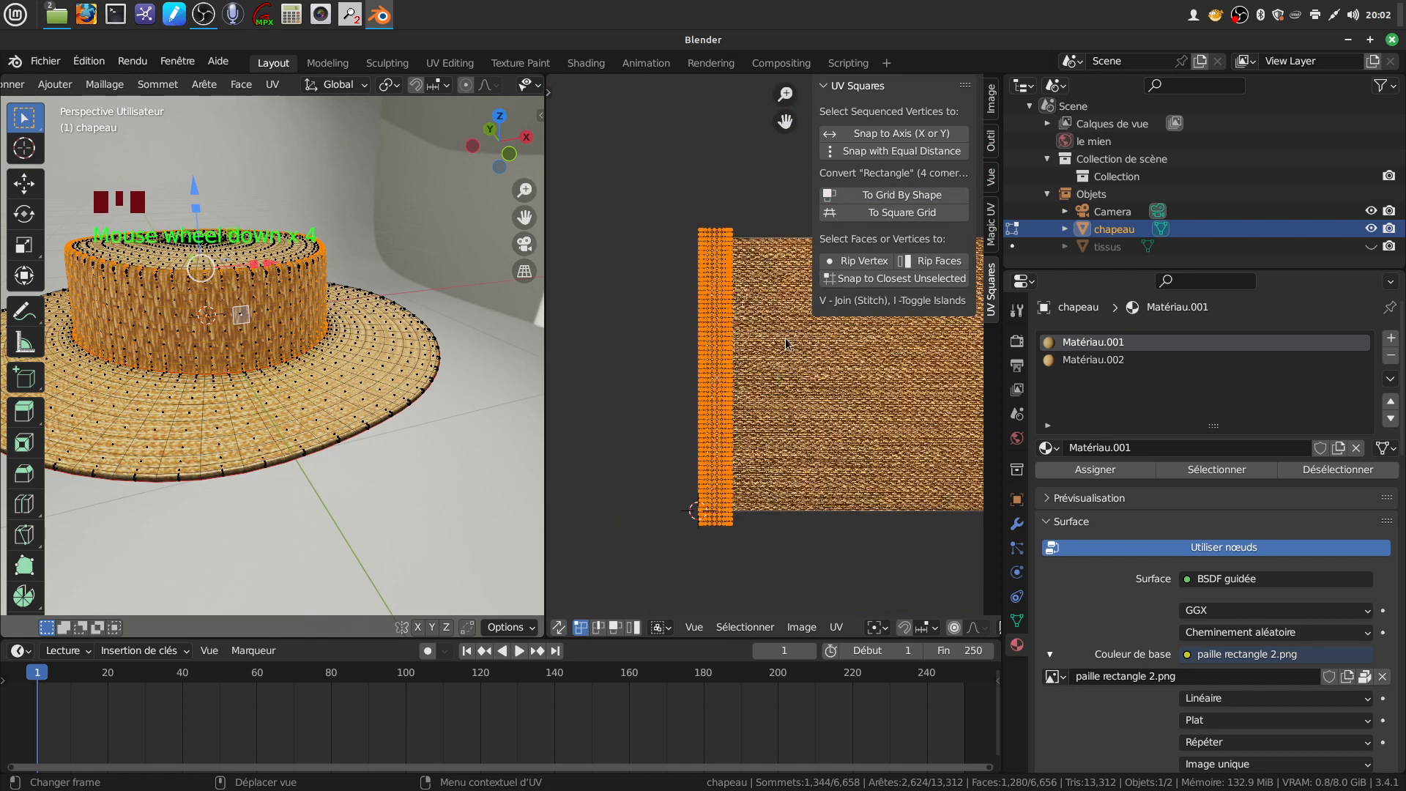
scroll(728, 482, down, 2)
middle_drag(791, 497, 683, 493)
key(r)
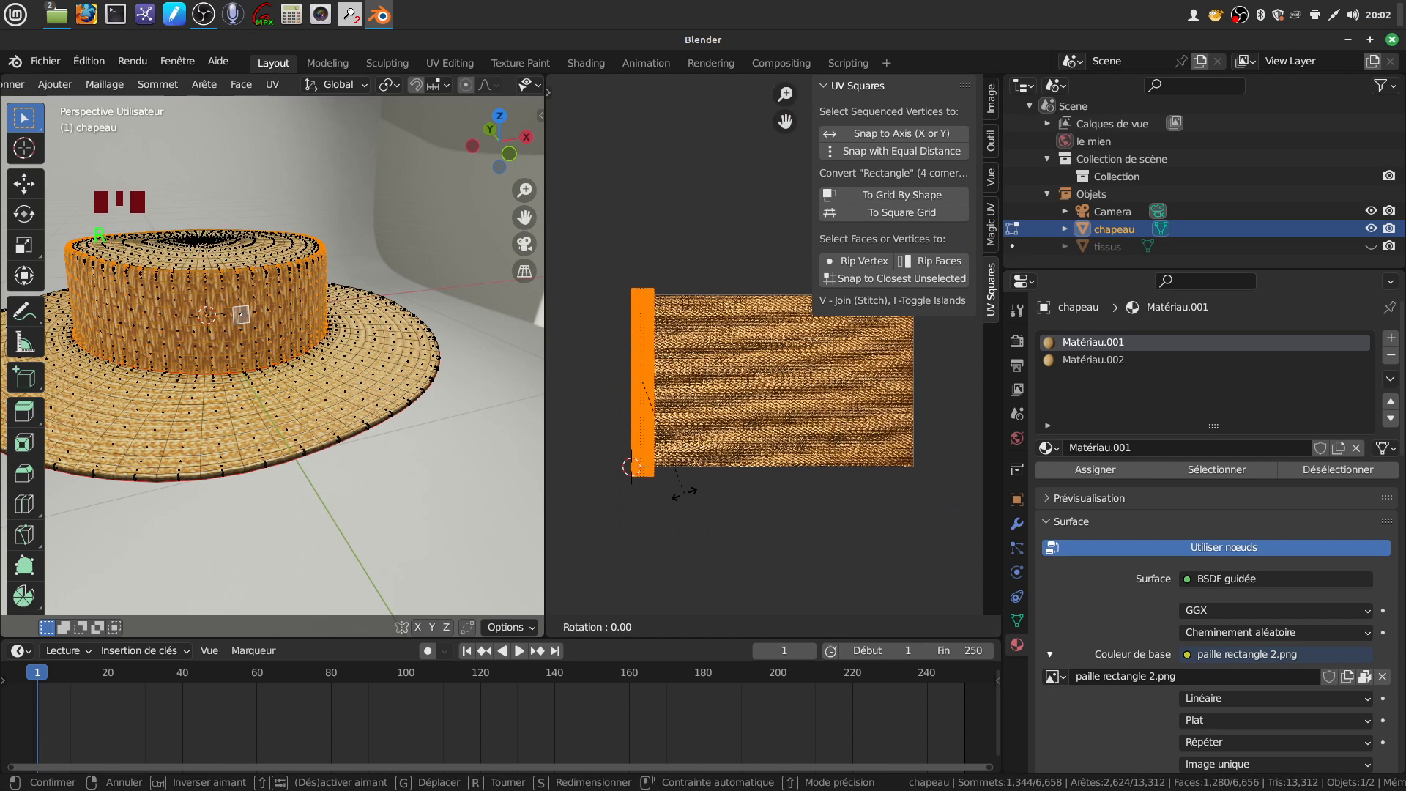
click(684, 498)
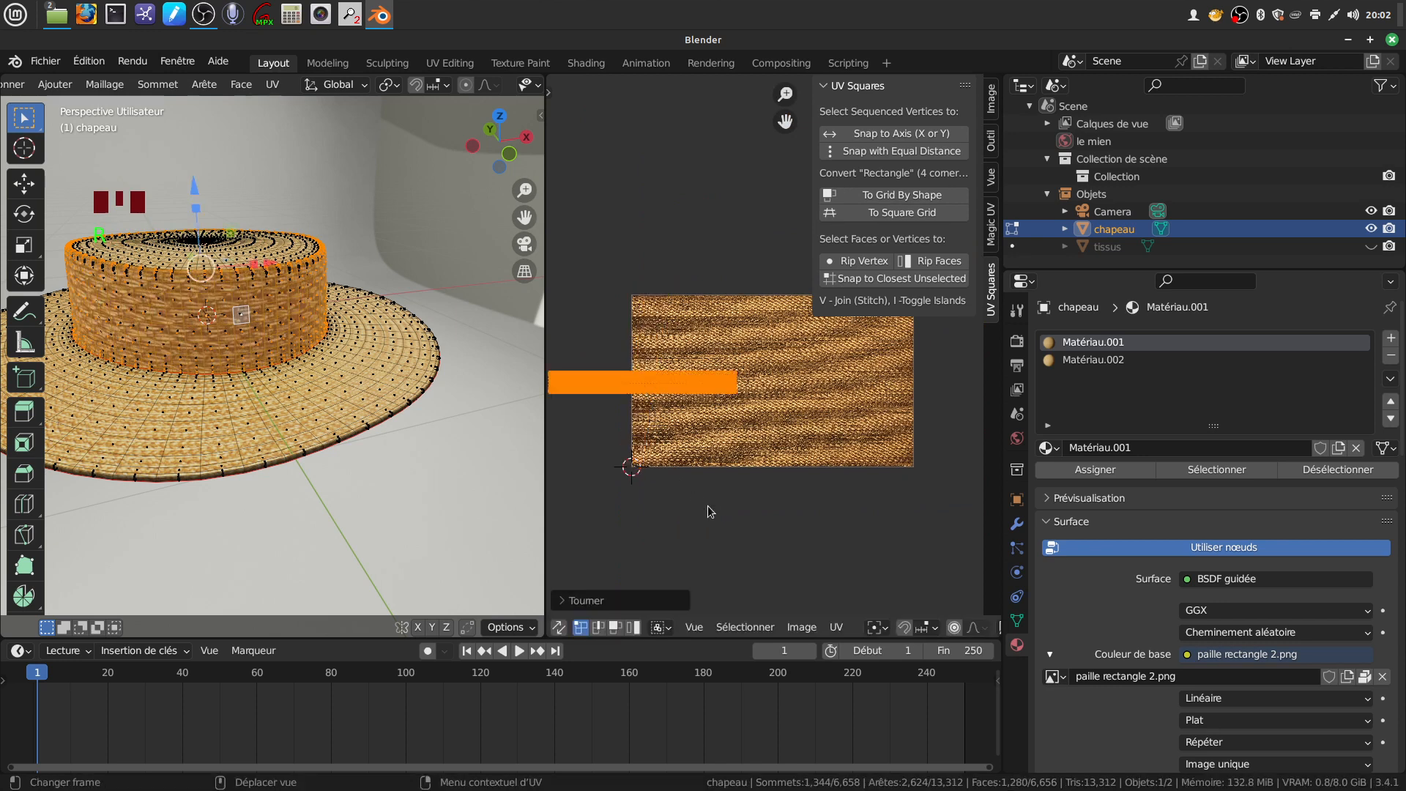
key(g)
click(835, 509)
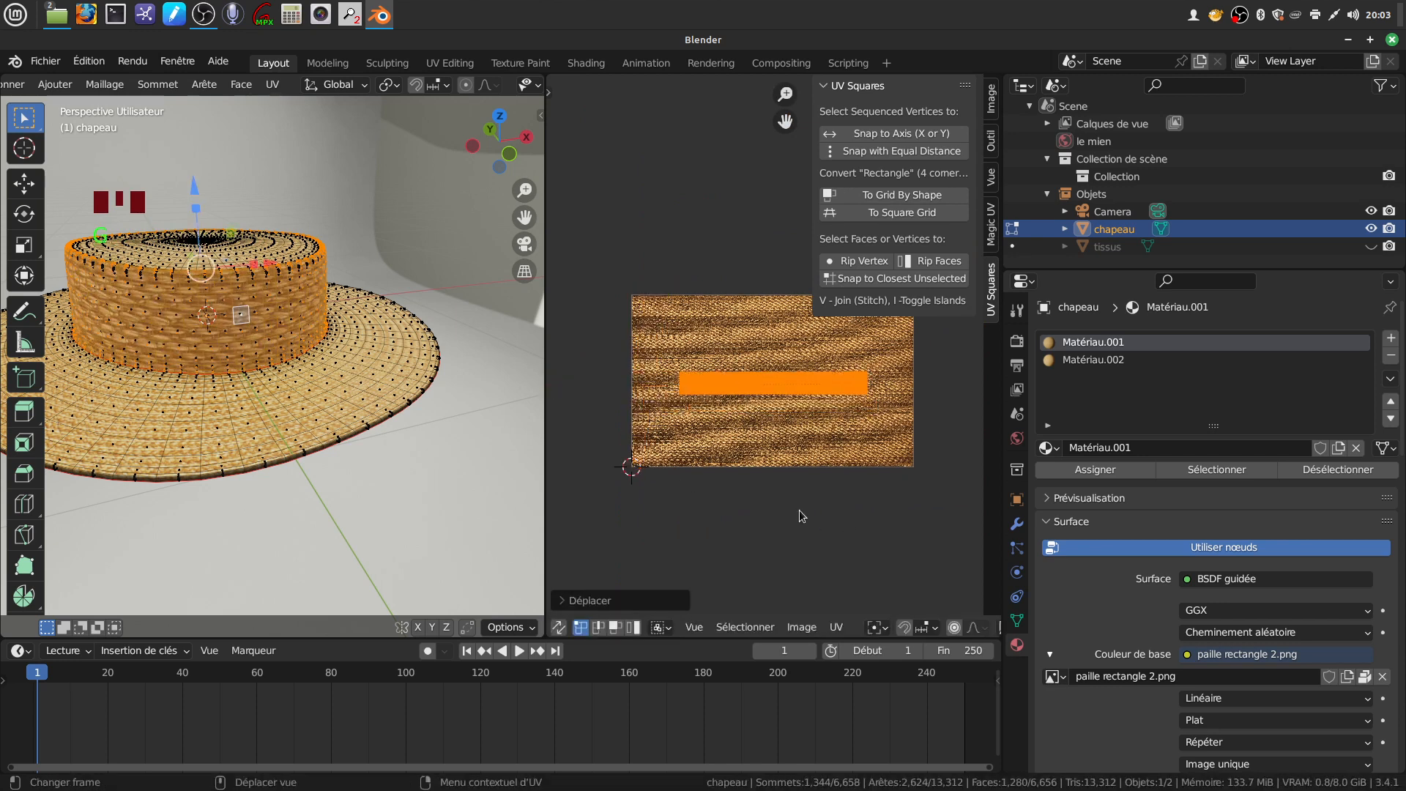
Scale the crown's UV strip up by about 1.71 and again by about 1.29, checking the straw weave on the hat
key(s)
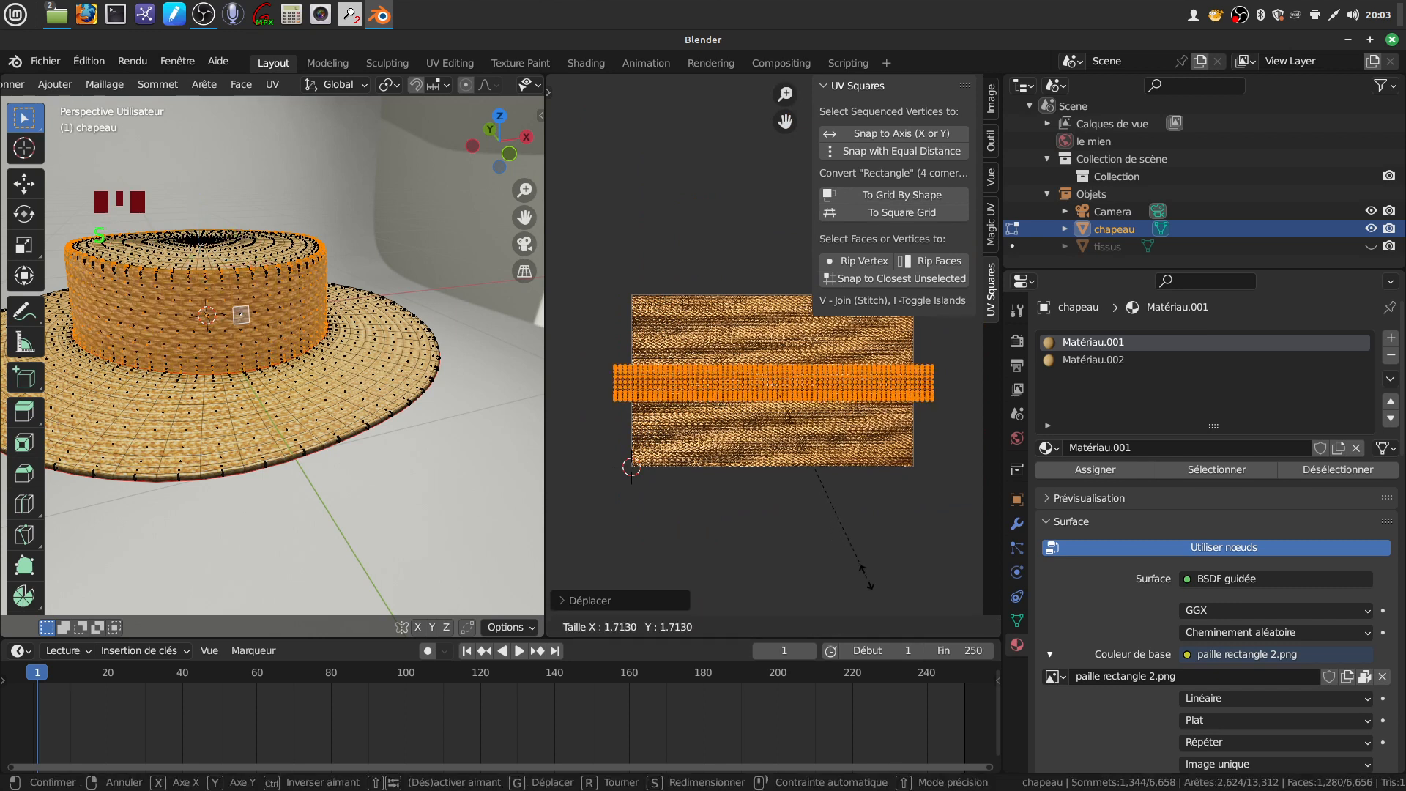
click(866, 578)
key(Tab)
mouse_move(310, 490)
middle_down()
mouse_move(323, 472)
mouse_move(333, 493)
middle_up()
key(Tab)
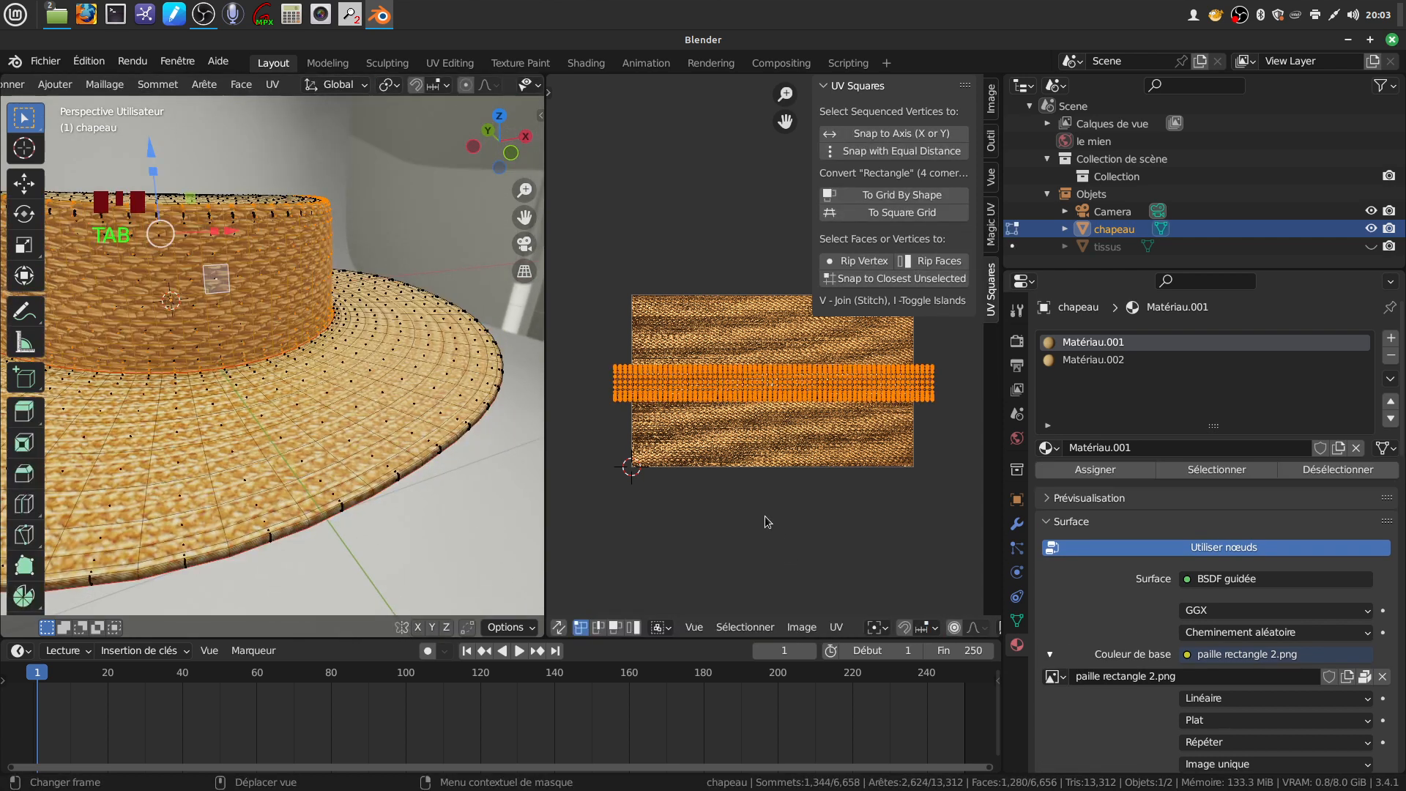
key(s)
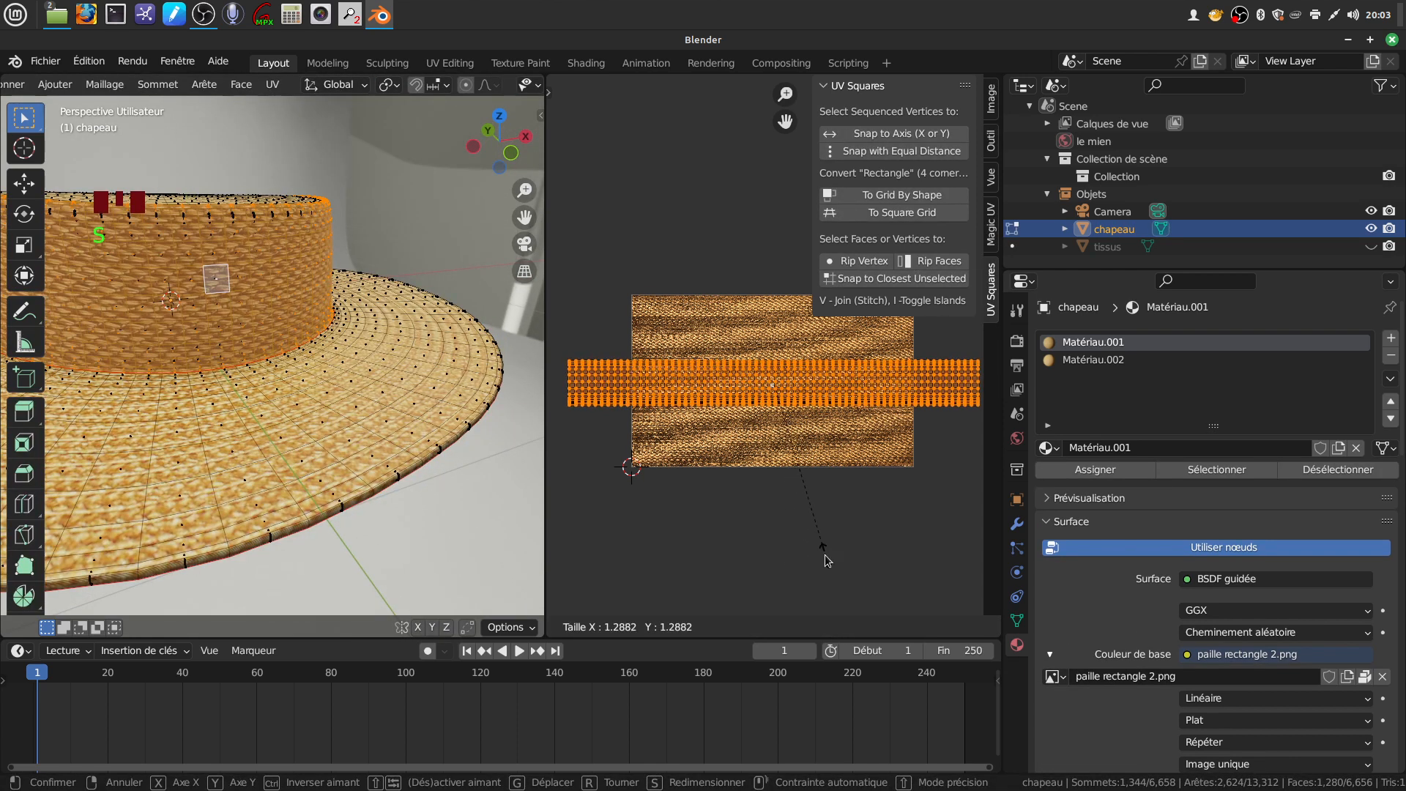
click(826, 558)
Examine the straw texture on the hat's crown, brim and underside in Object Mode
key(Tab)
middle_drag(293, 358, 292, 183)
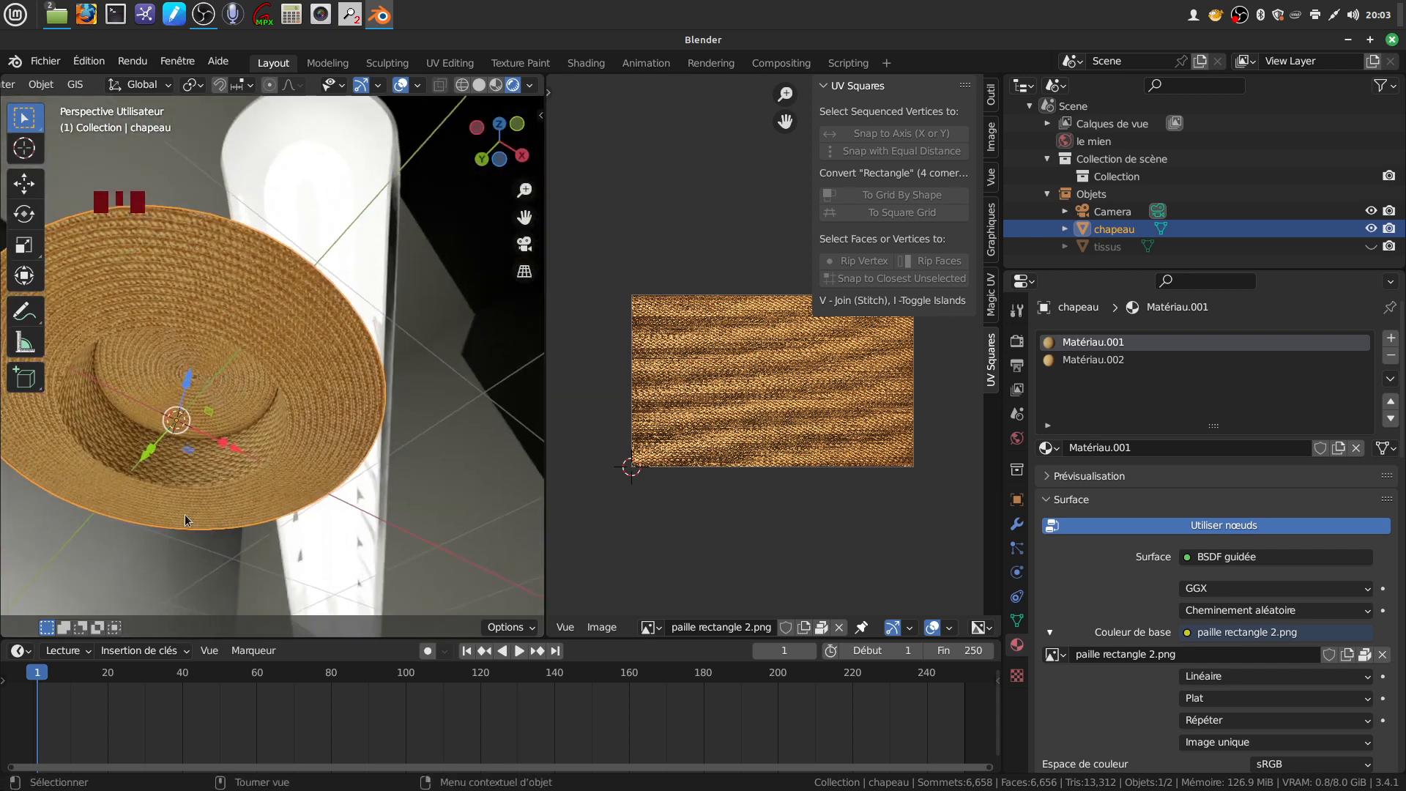
scroll(186, 520, up, 1)
scroll(185, 520, down, 3)
middle_drag(186, 521, 208, 519)
scroll(216, 501, up, 3)
middle_drag(235, 389, 179, 359)
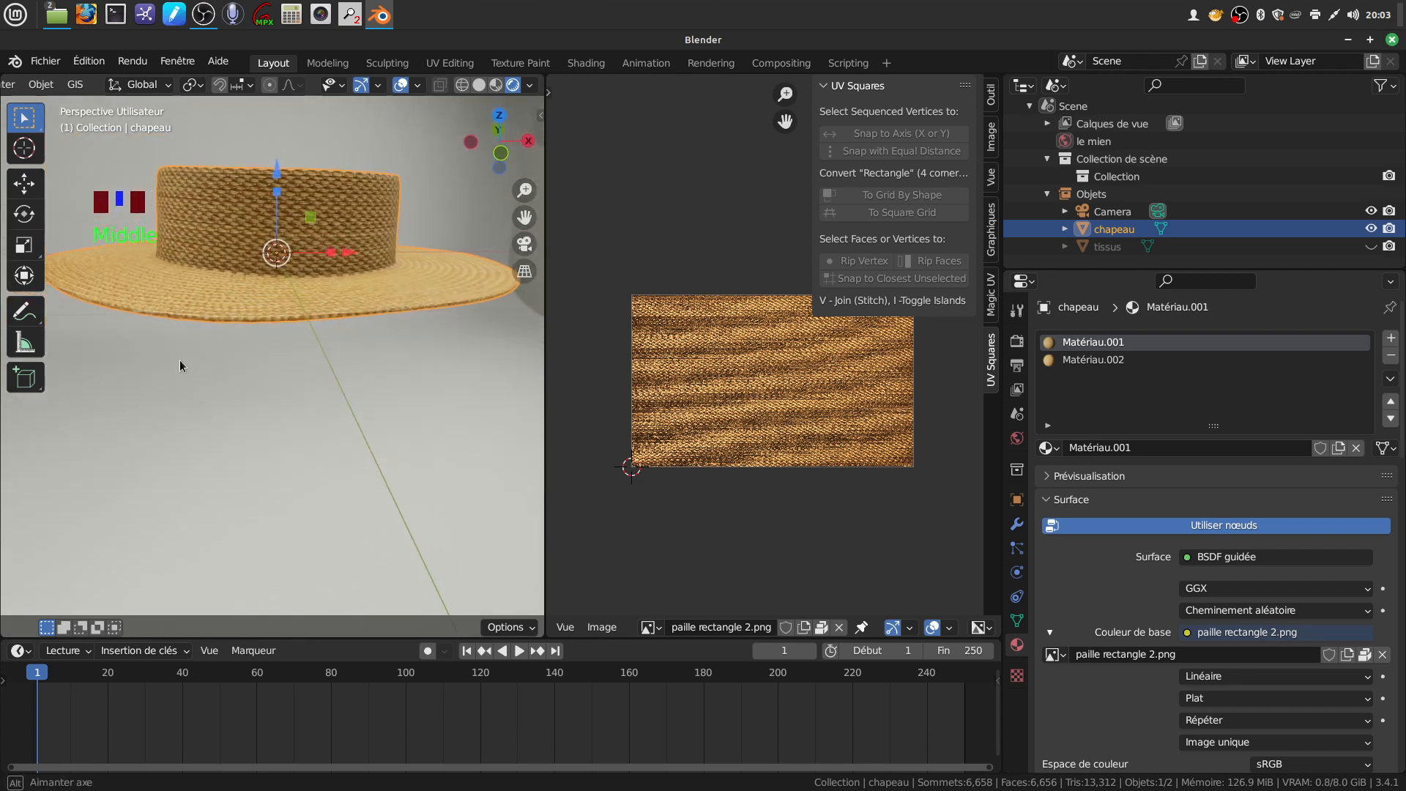
key(Tab)
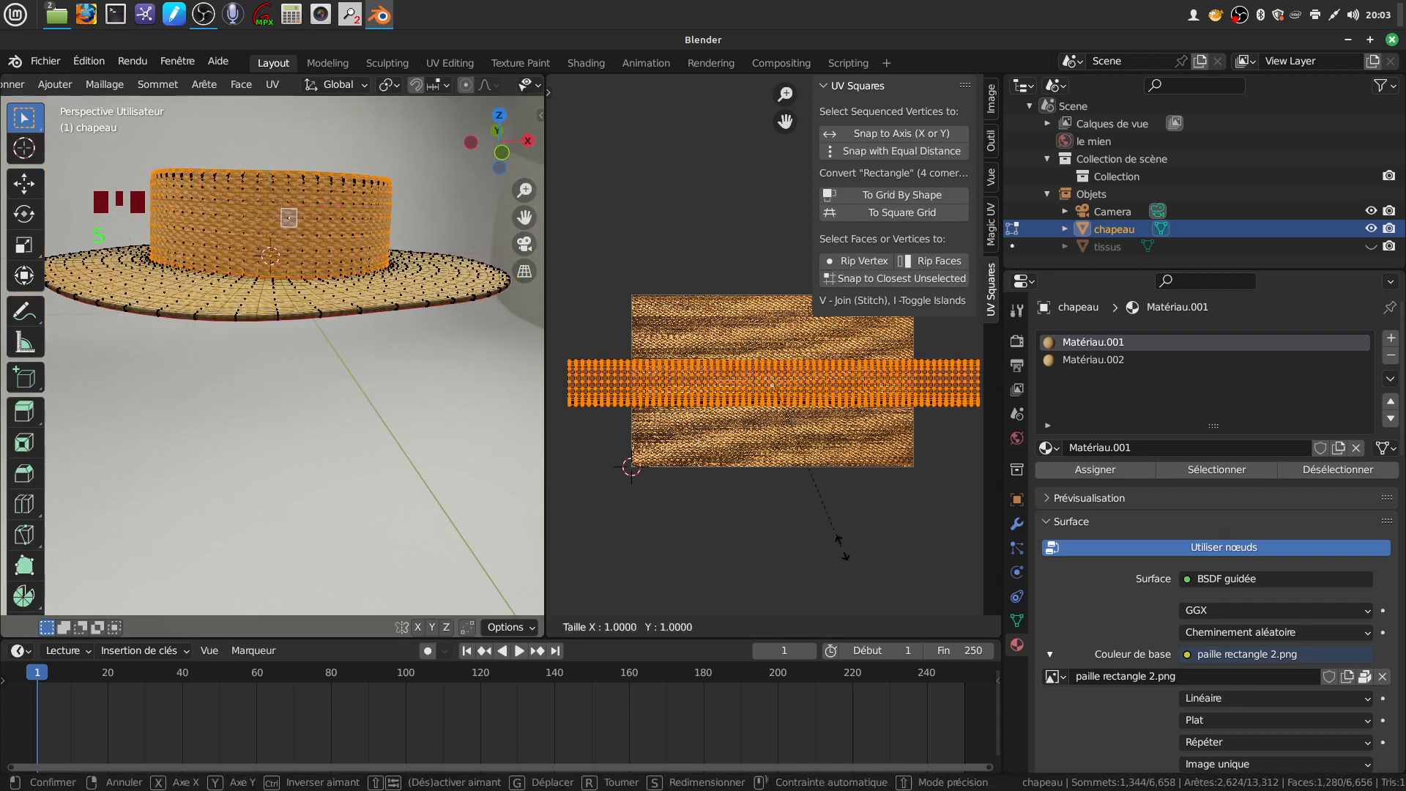
key(Tab)
middle_drag(299, 371, 320, 398)
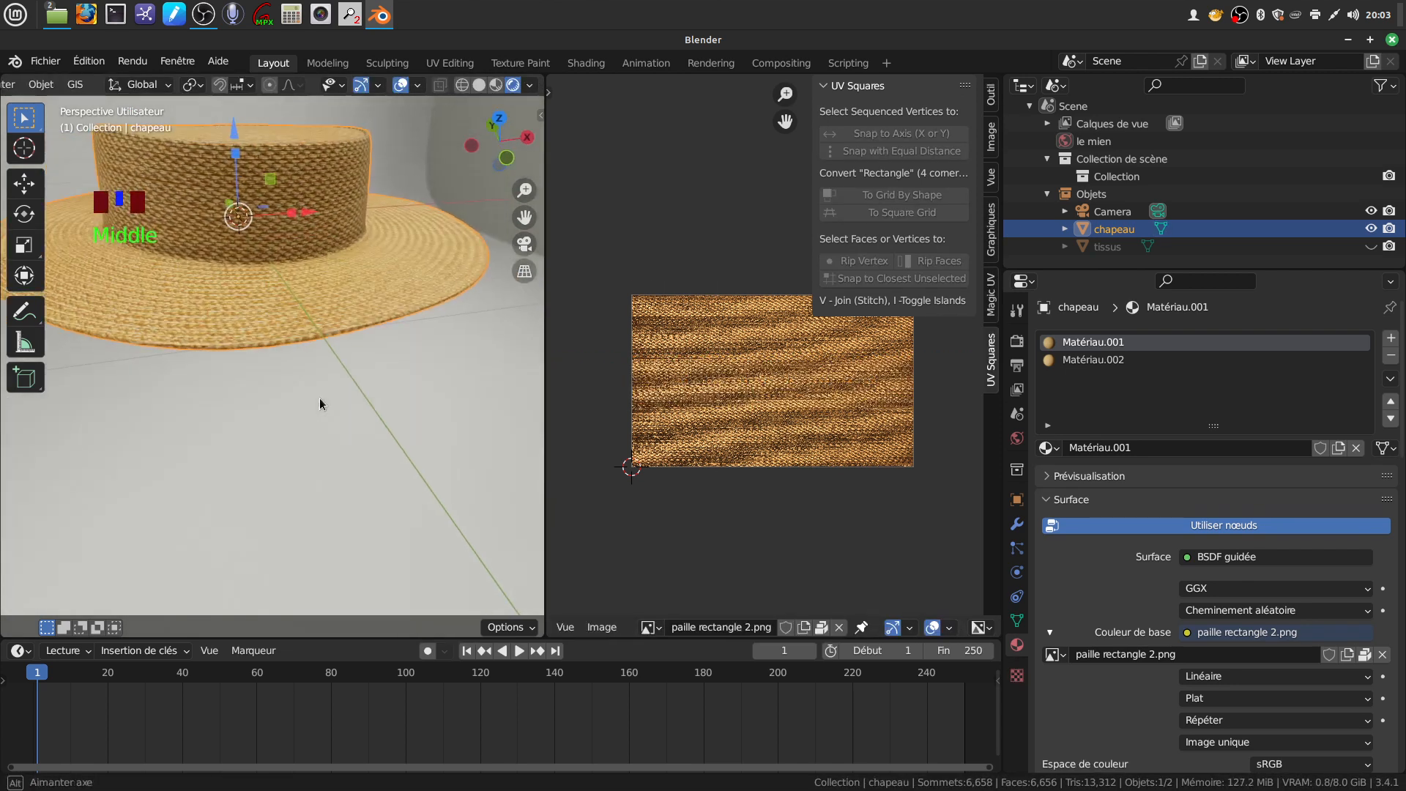
scroll(296, 187, down, 3)
middle_drag(296, 188, 363, 277)
Enlarge the UV editor area, switch it to the Shader Editor and hide its sidebar
drag(549, 468, 330, 398)
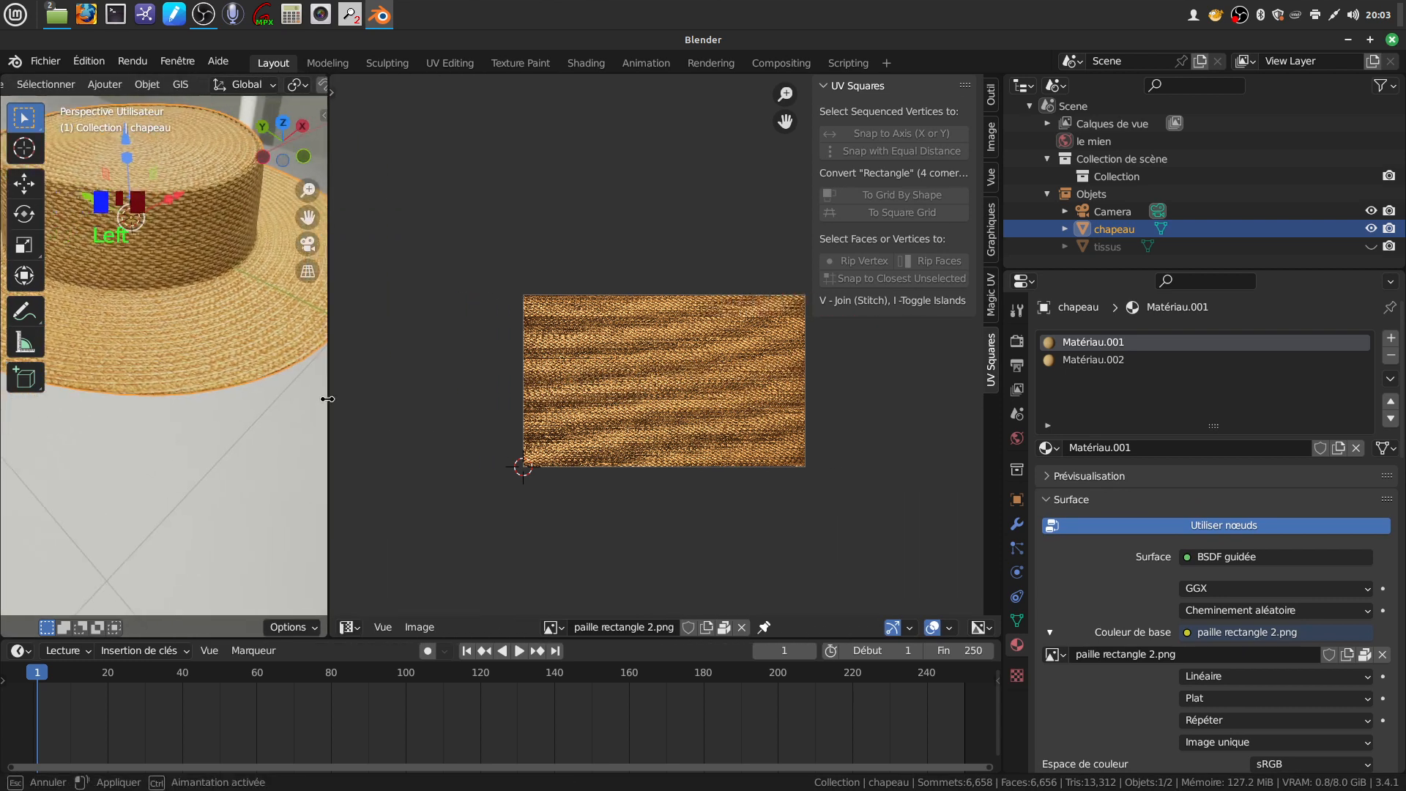
scroll(396, 404, down, 2)
click(349, 627)
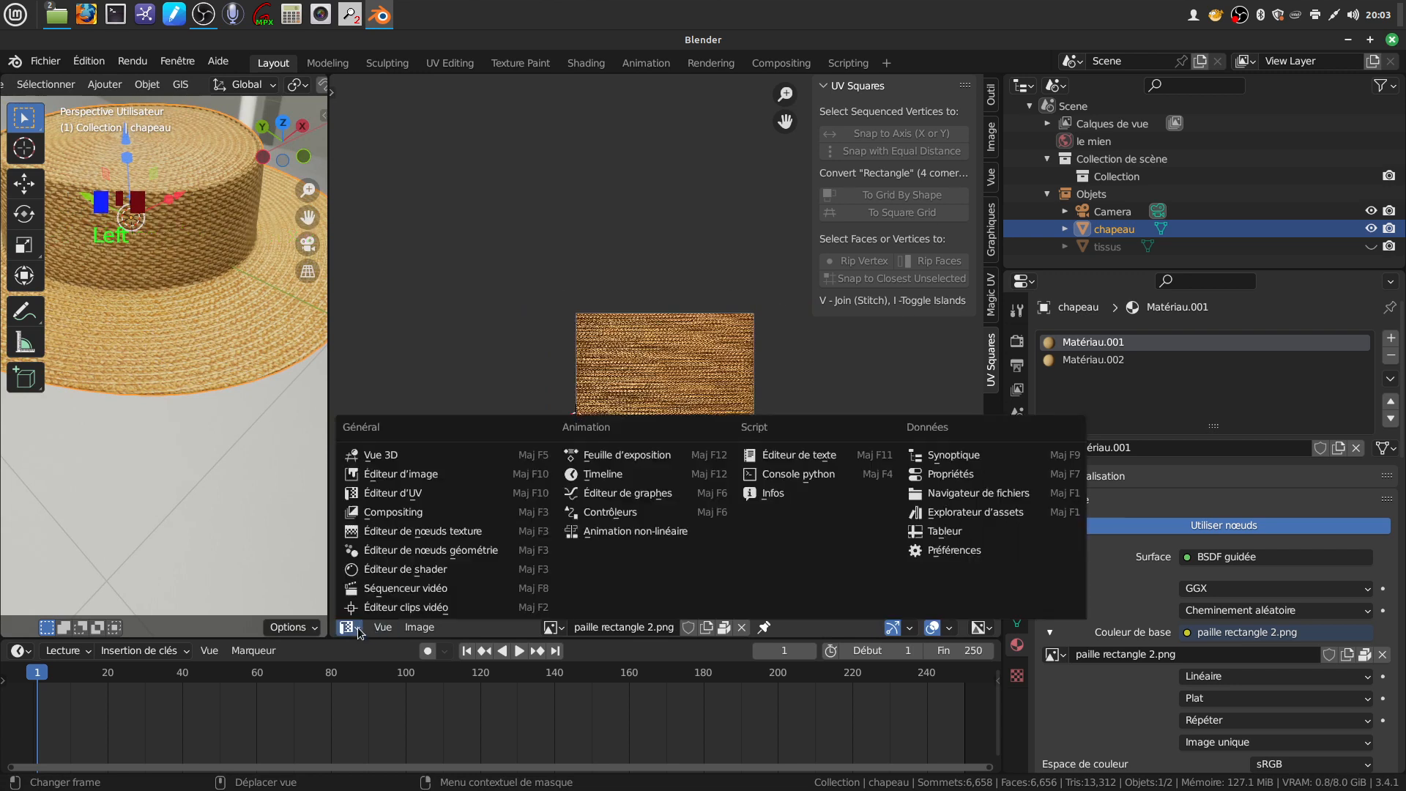
click(438, 569)
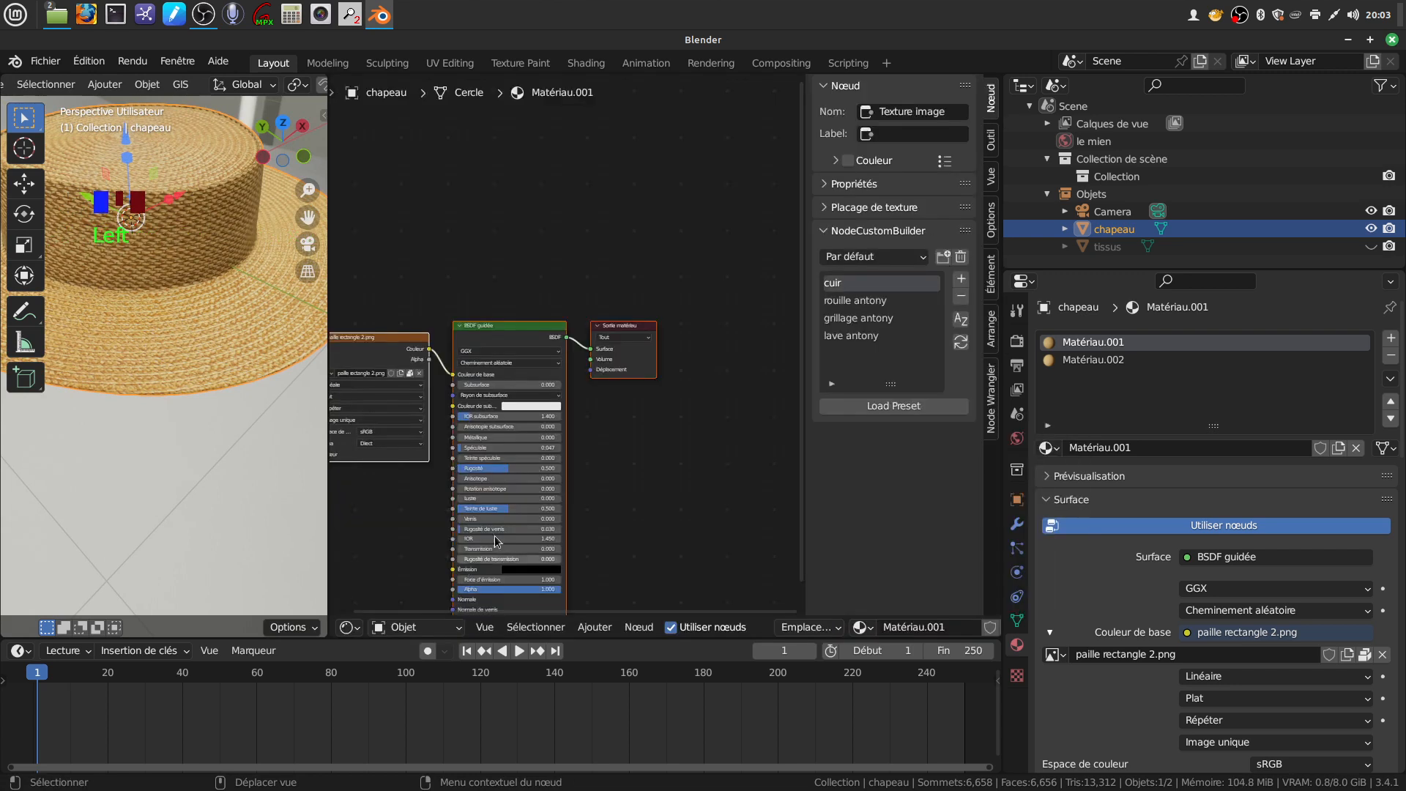
scroll(658, 403, down, 2)
key(n)
middle_drag(670, 383, 788, 230)
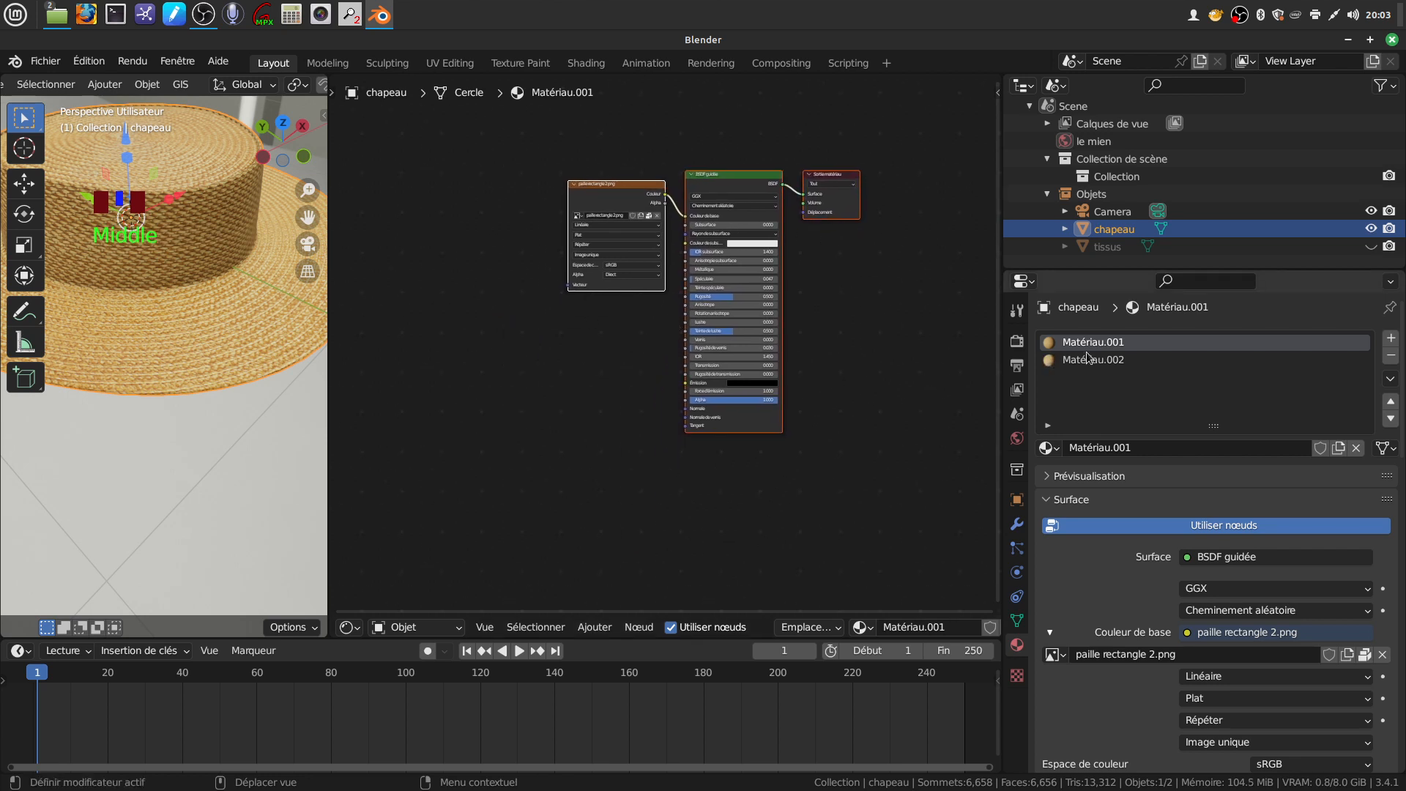
Move the paille rectangle 2.png texture node farther from the BSDF guidée node to free up space, and deselect the shader nodes
key(Tab)
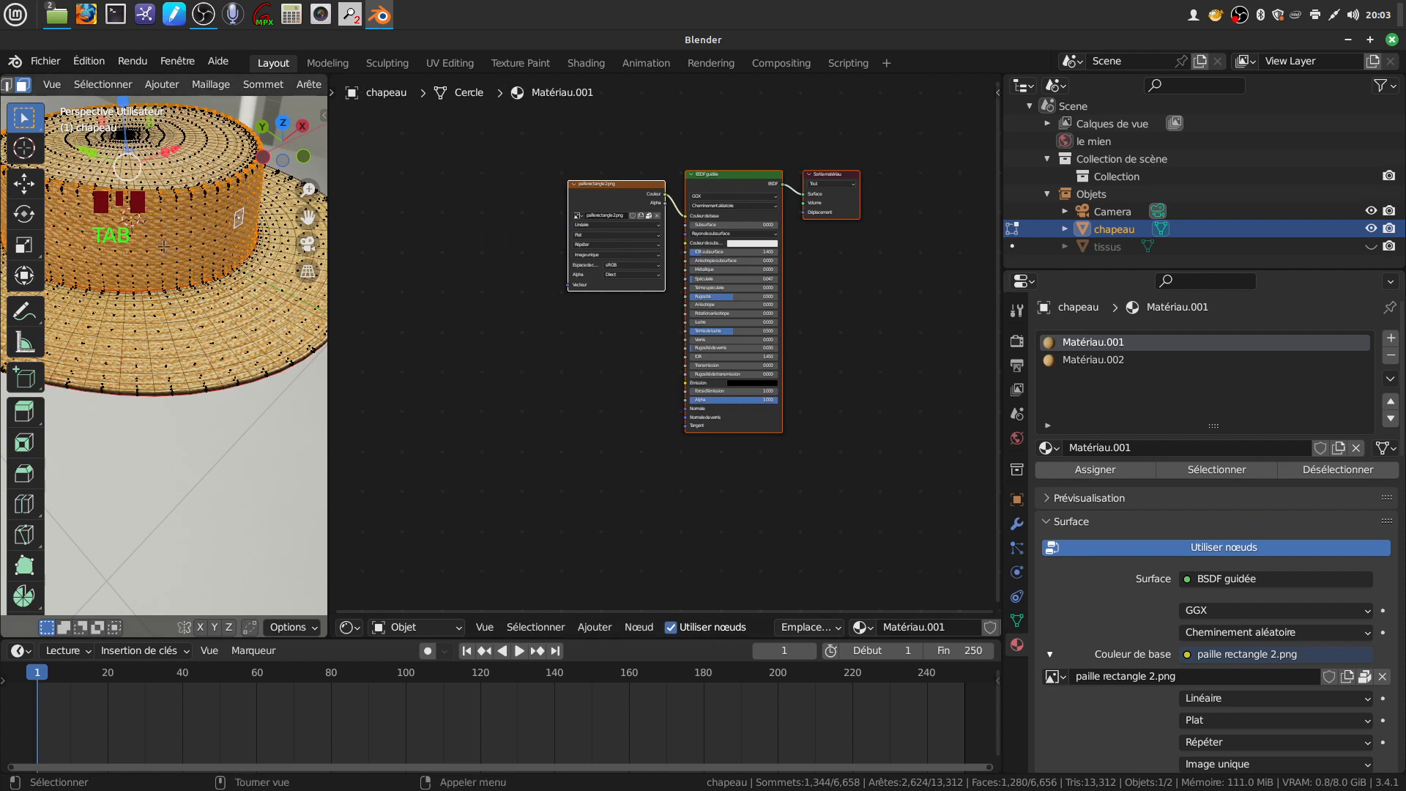
key(Tab)
scroll(560, 370, up, 3)
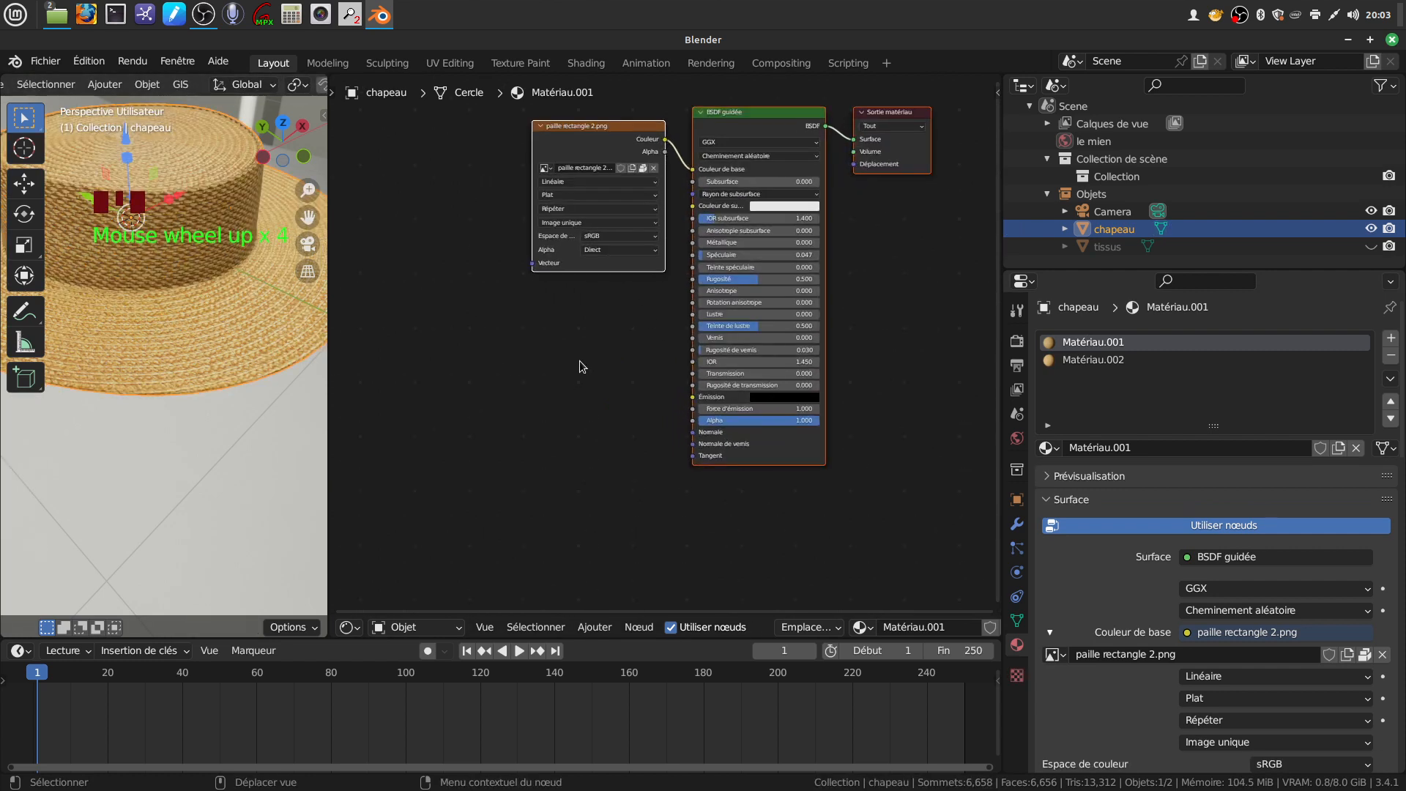
middle_drag(628, 386, 632, 399)
scroll(630, 400, up, 4)
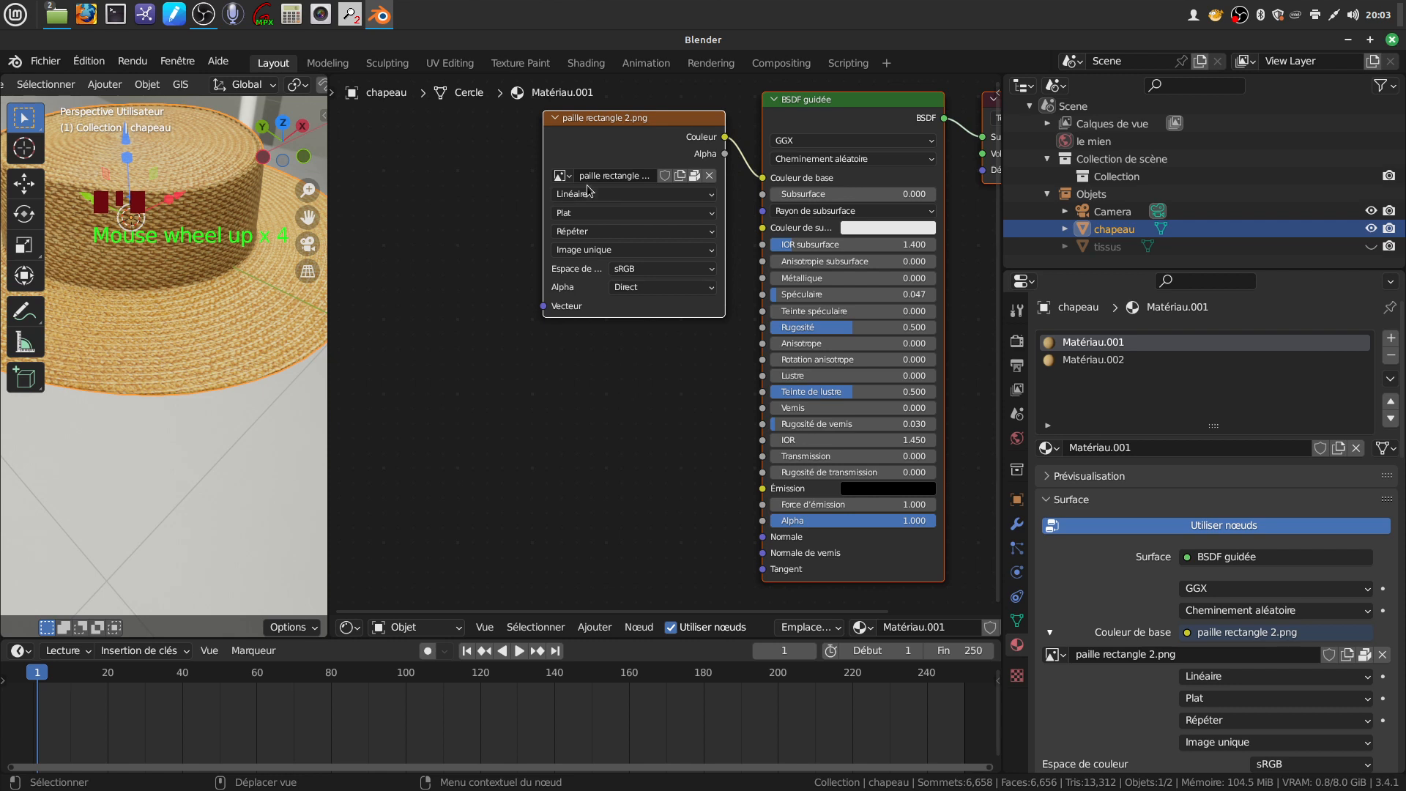
scroll(625, 418, down, 4)
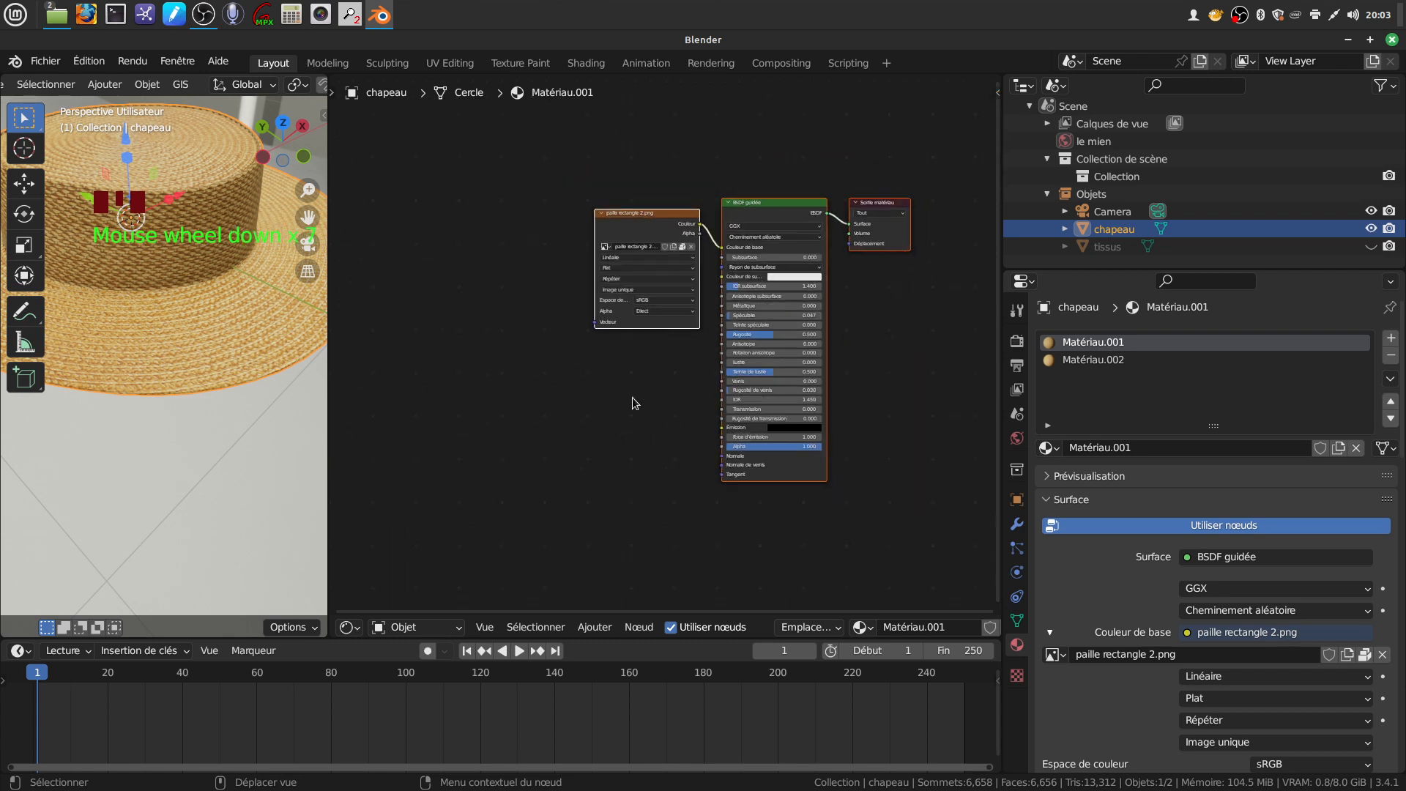
middle_drag(635, 399, 667, 383)
drag(650, 217, 512, 173)
click(634, 388)
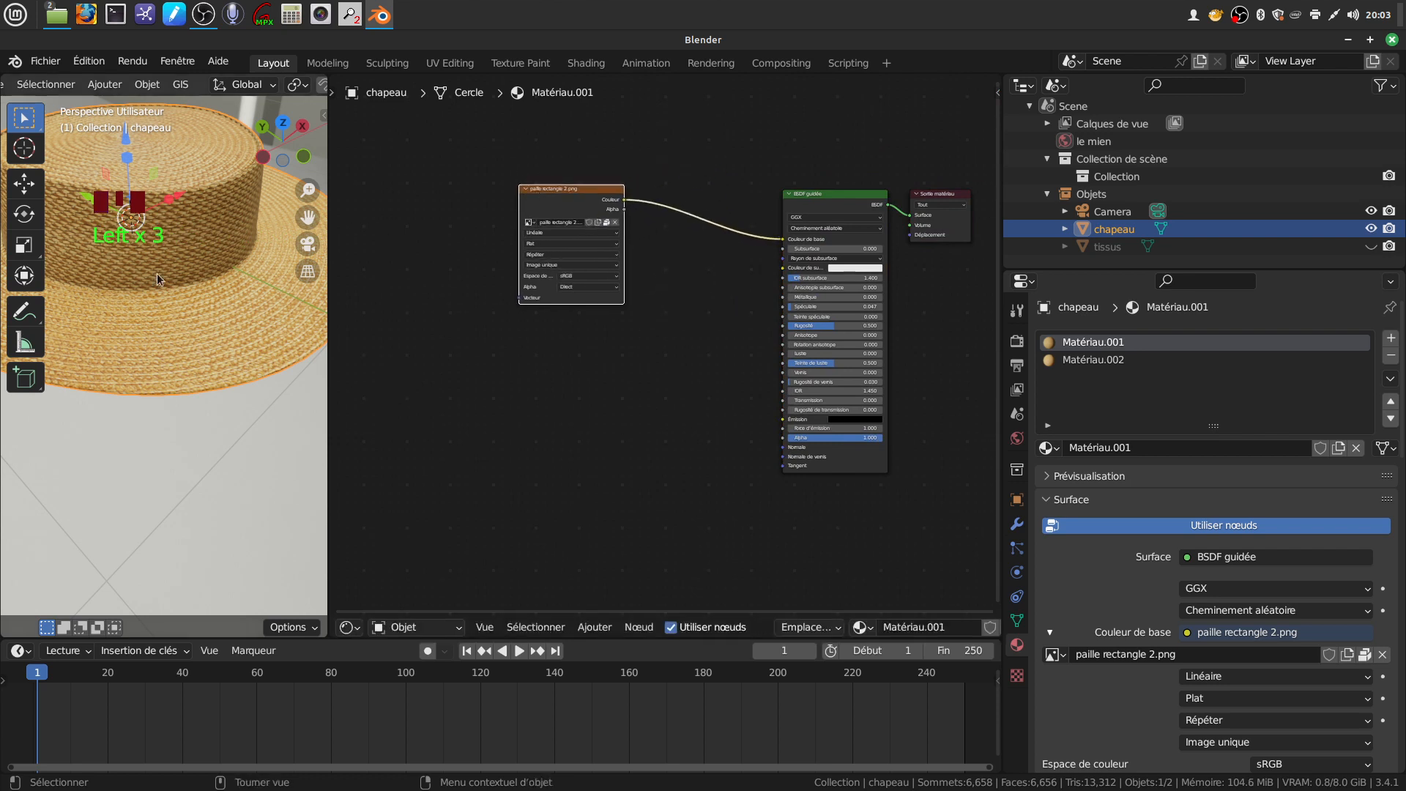
Add a second image texture node and place it below the paille rectangle 2.png node
middle_drag(545, 443, 571, 429)
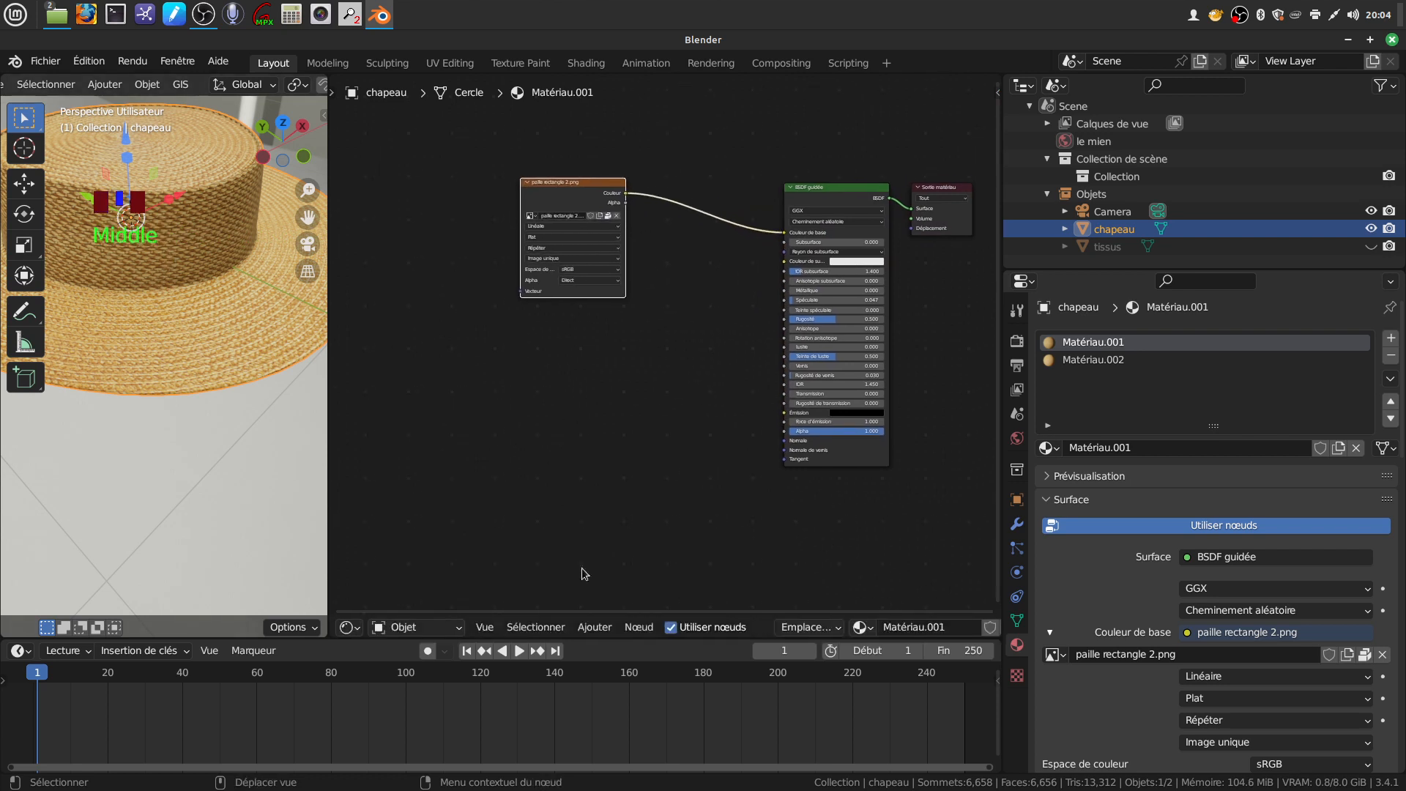
click(592, 630)
mouse_move(619, 539)
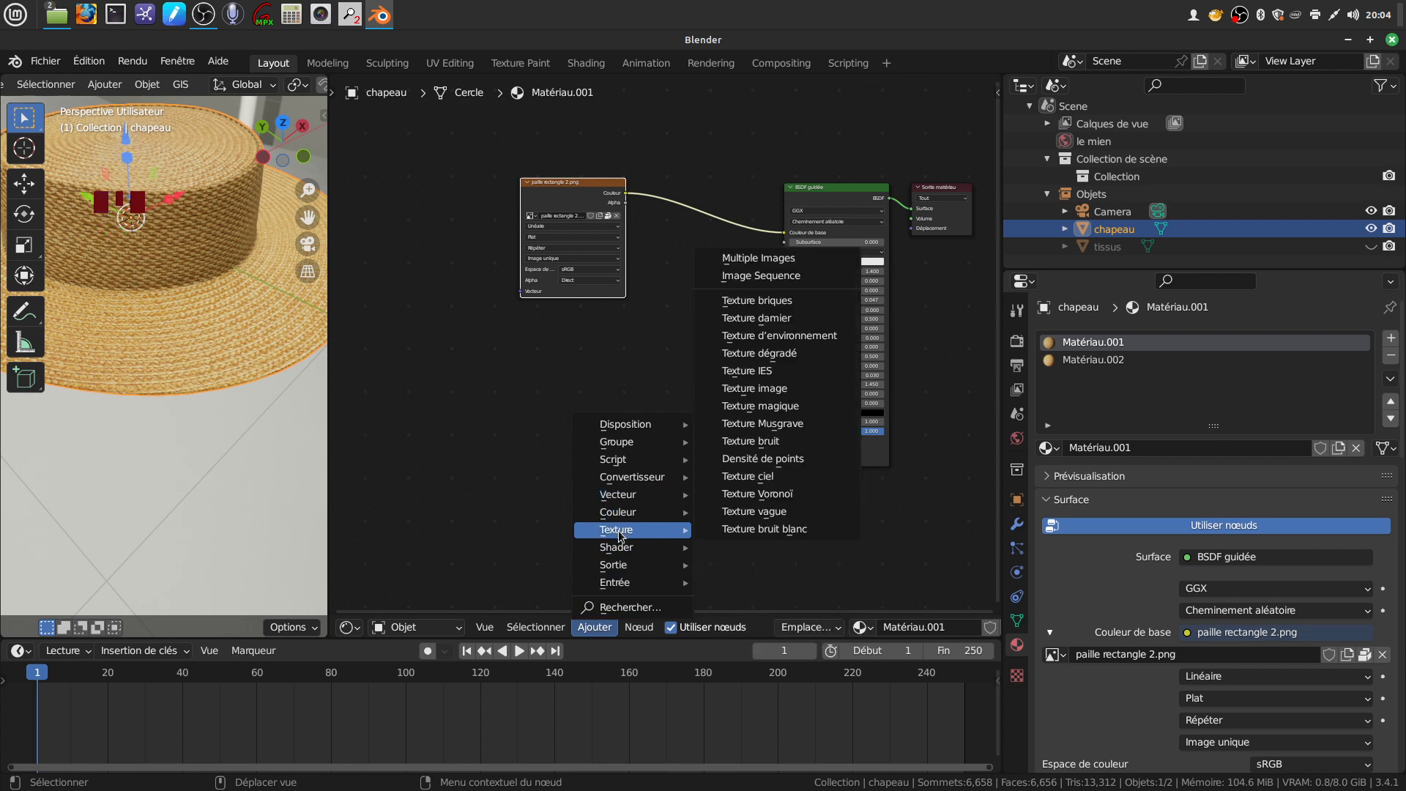
click(758, 388)
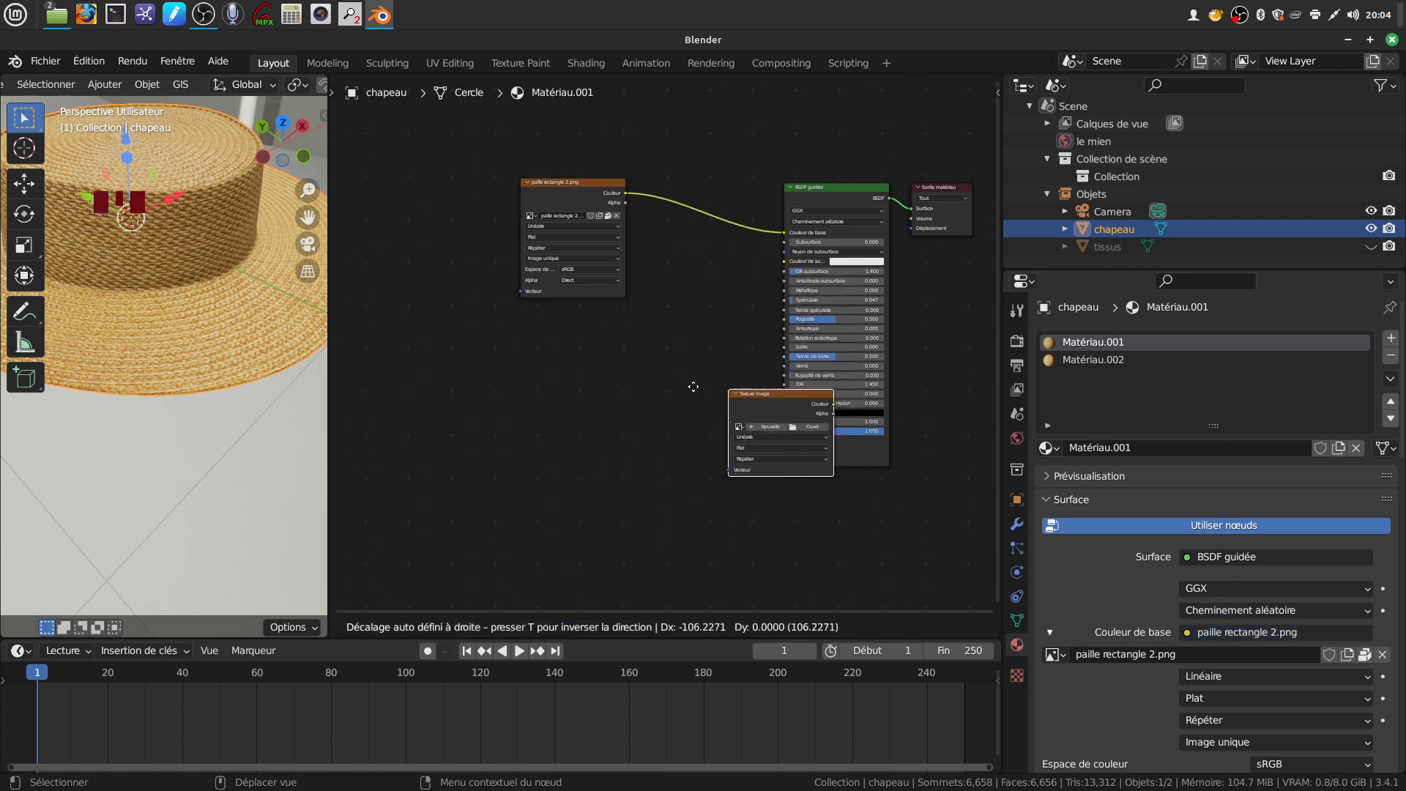
click(434, 349)
Add a Relief (bump) node and place it between the empty image texture node and the BSDF guidée node
click(593, 628)
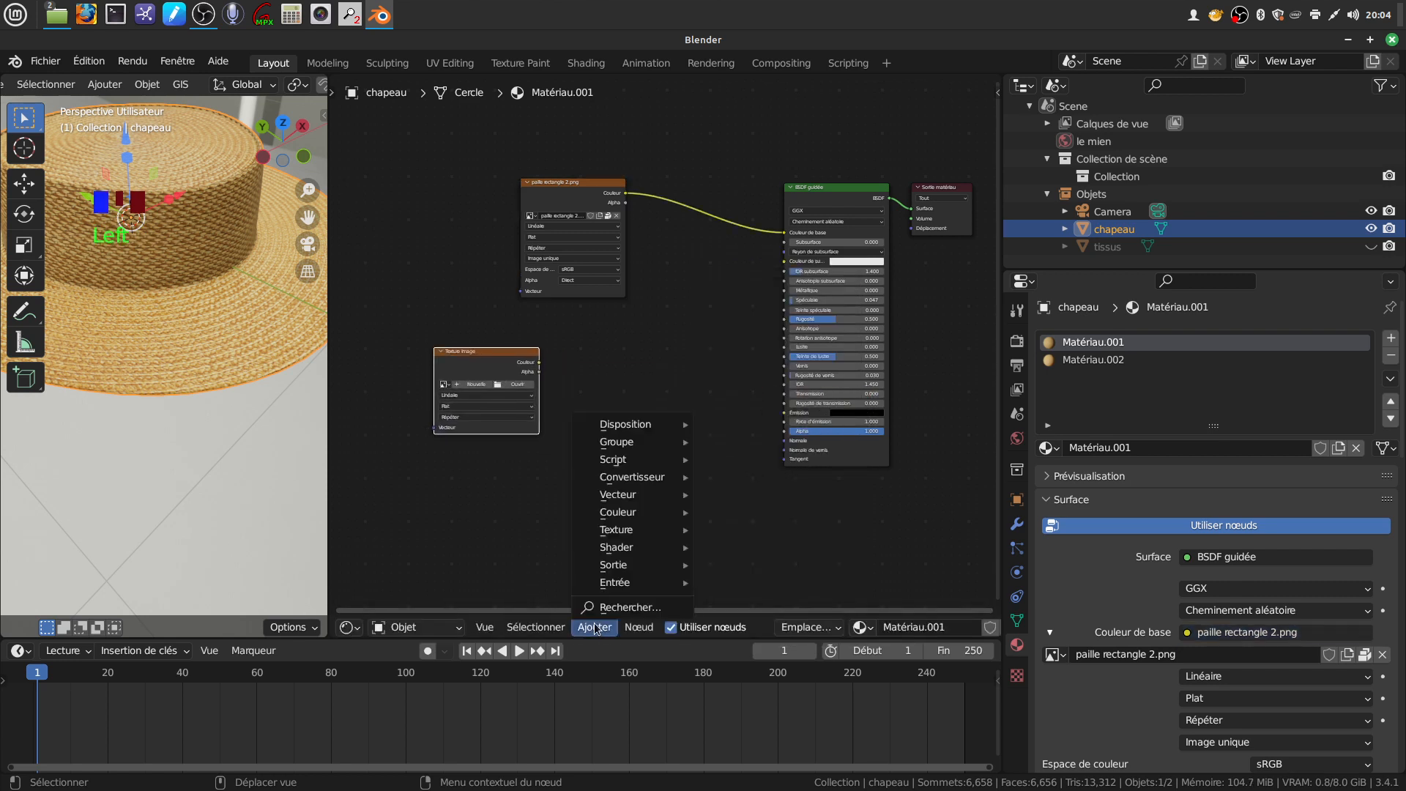
mouse_move(605, 502)
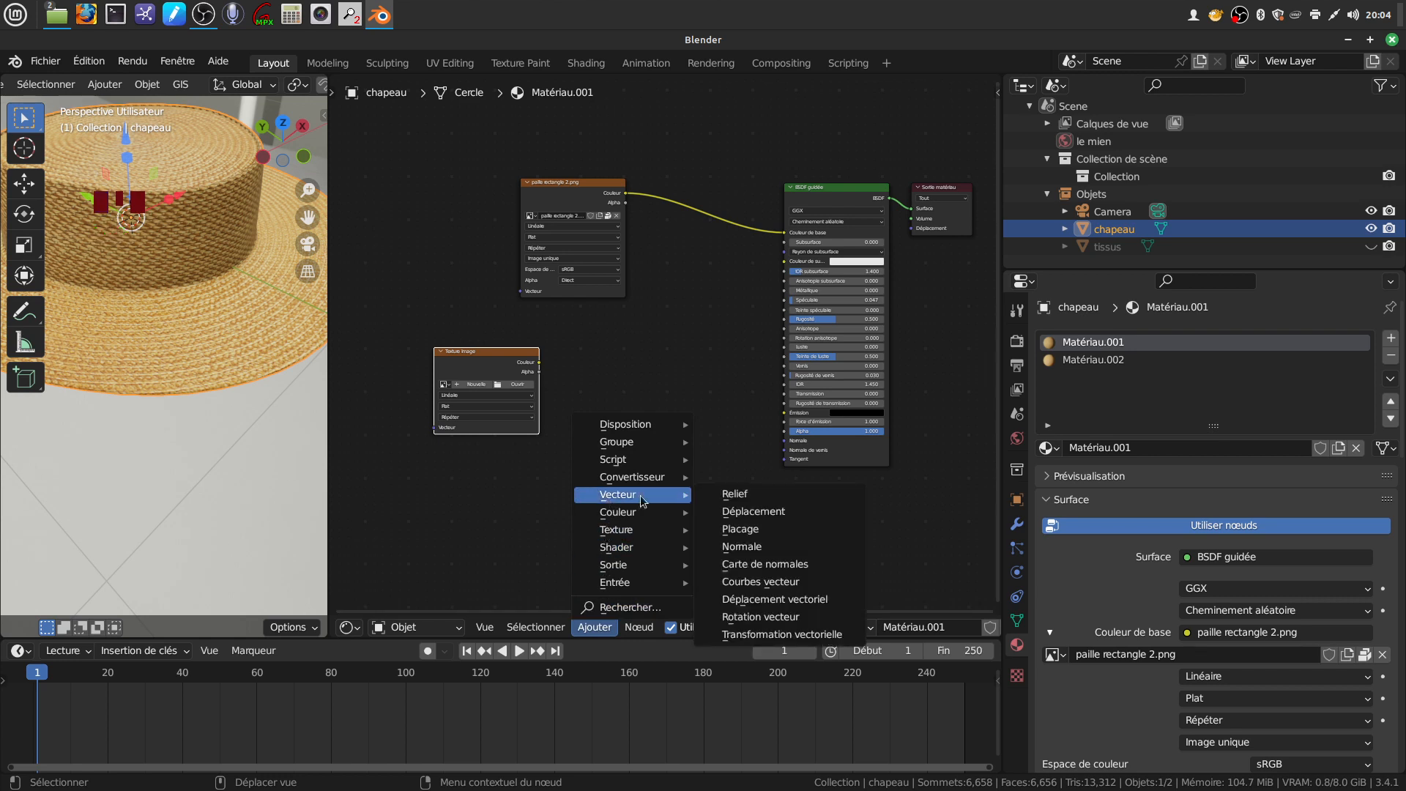
click(731, 495)
click(641, 369)
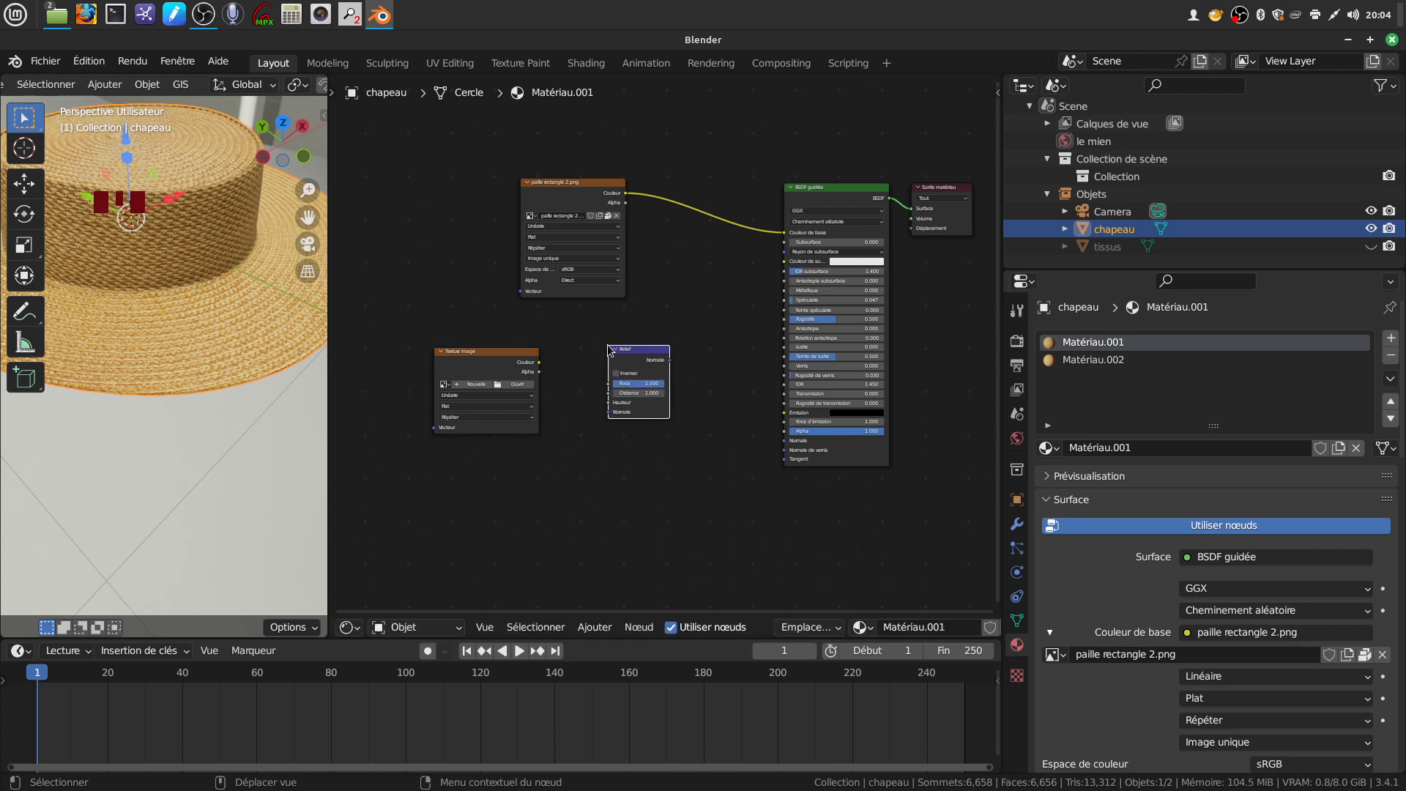
Connect the Couleur output of the empty image texture node to the Hauteur input of the Relief node
scroll(716, 396, up, 2)
middle_drag(715, 395, 760, 391)
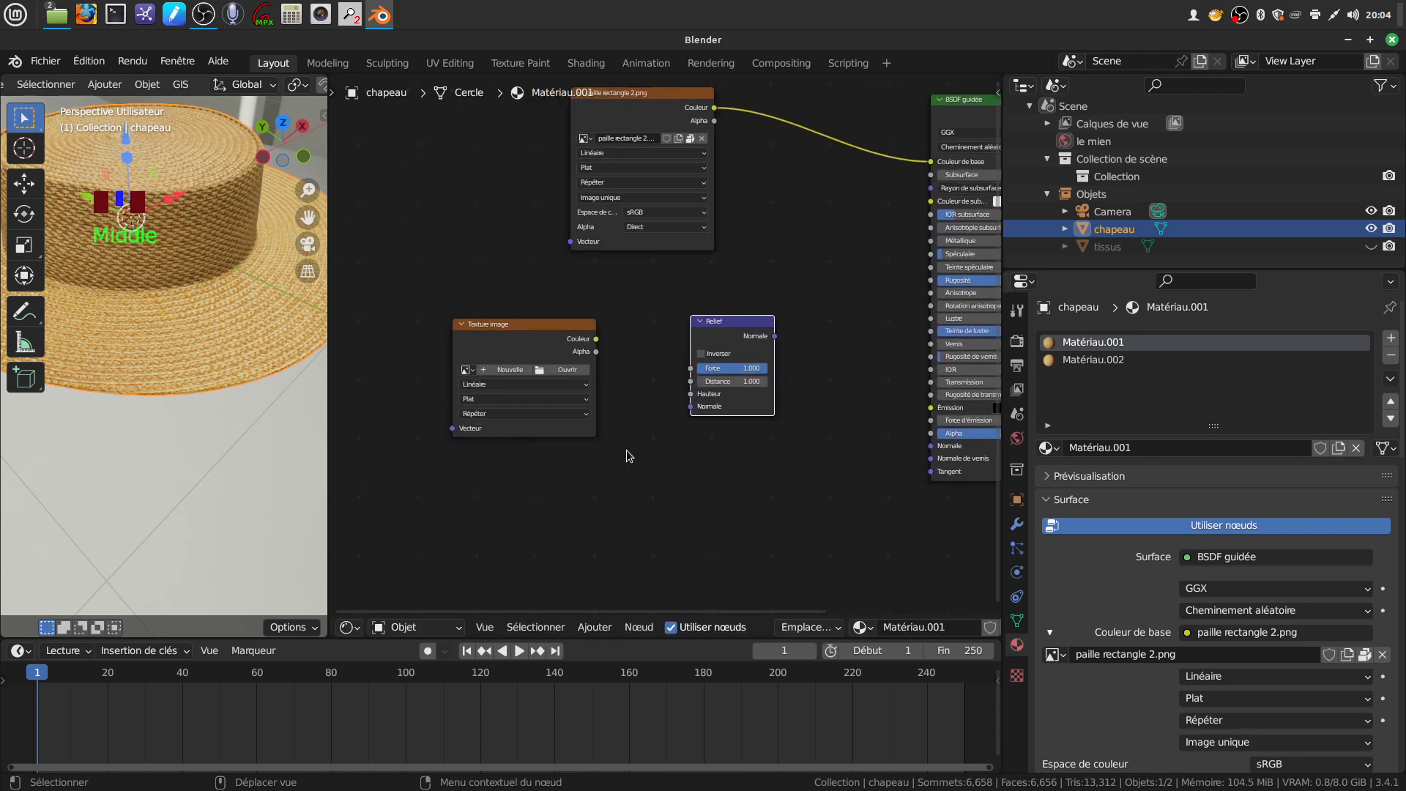
scroll(628, 456, up, 2)
drag(586, 341, 619, 355)
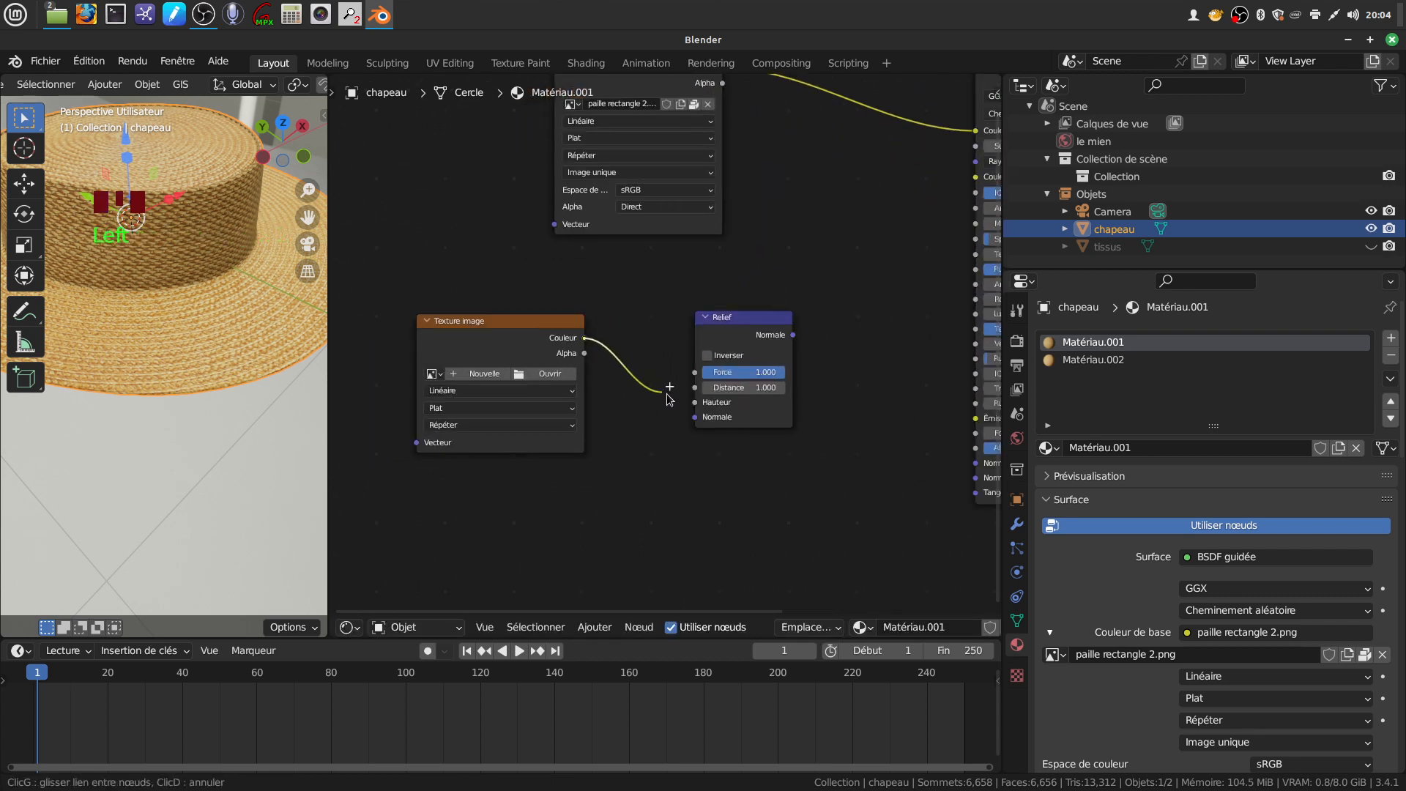
drag(698, 407, 696, 403)
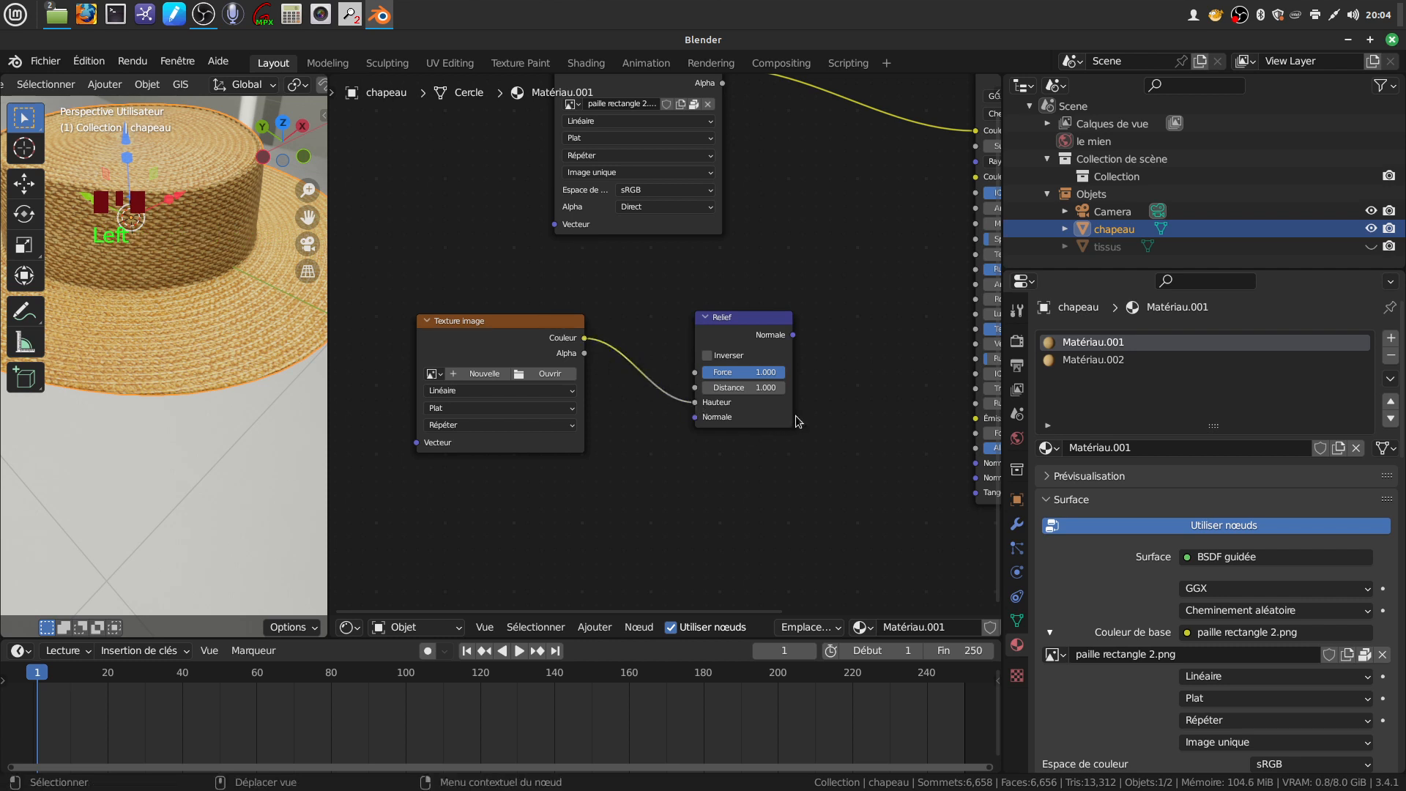
Set the Relief node's Distance to 0.300 and Force to 0.000, and connect its Normale output to the Normale input of BSDF guidée
middle_drag(801, 413, 752, 418)
drag(696, 393, 666, 392)
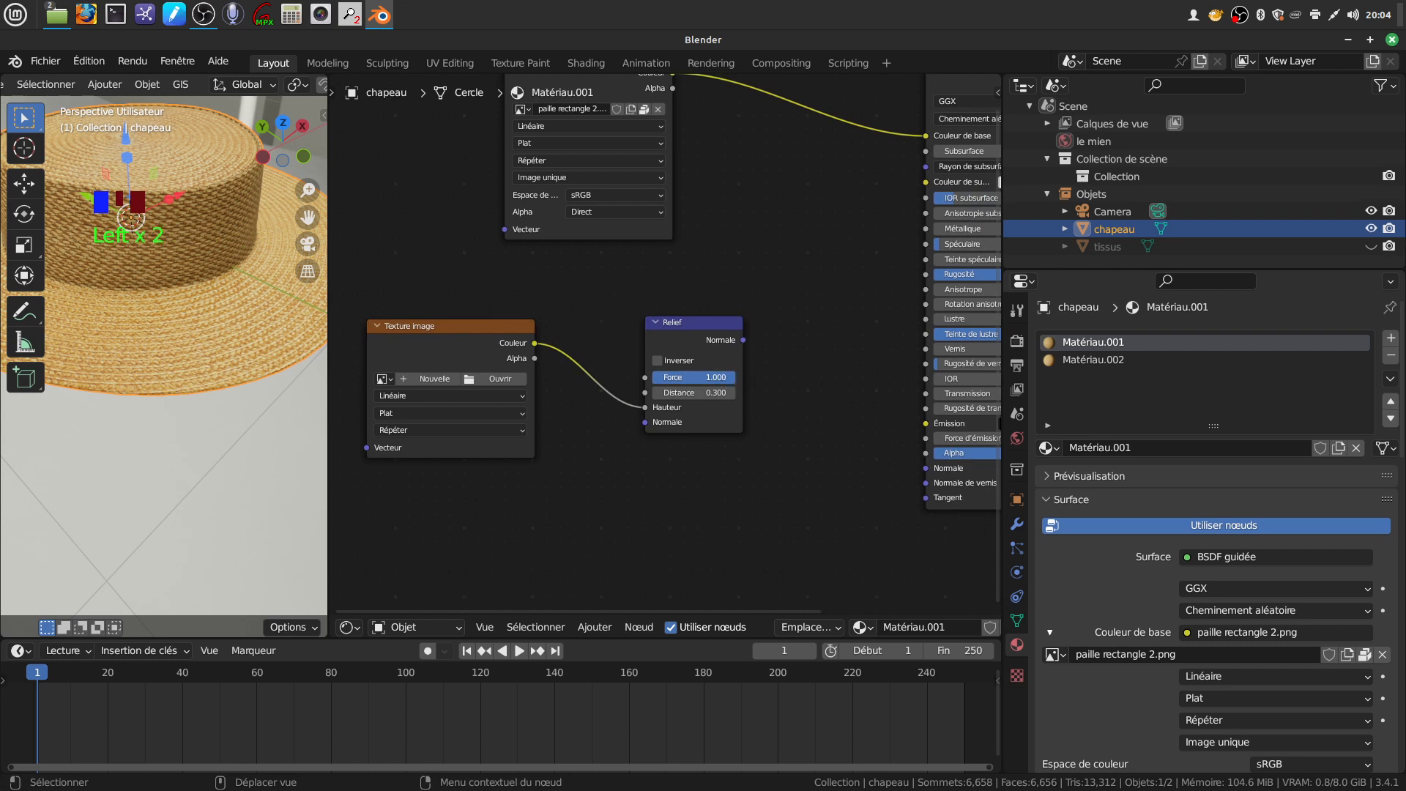
drag(745, 342, 926, 468)
Load paille rectangle relief.png from the canotier folder into the empty image texture node and set its colour space to Non-couleurs
middle_drag(693, 517, 857, 475)
click(638, 343)
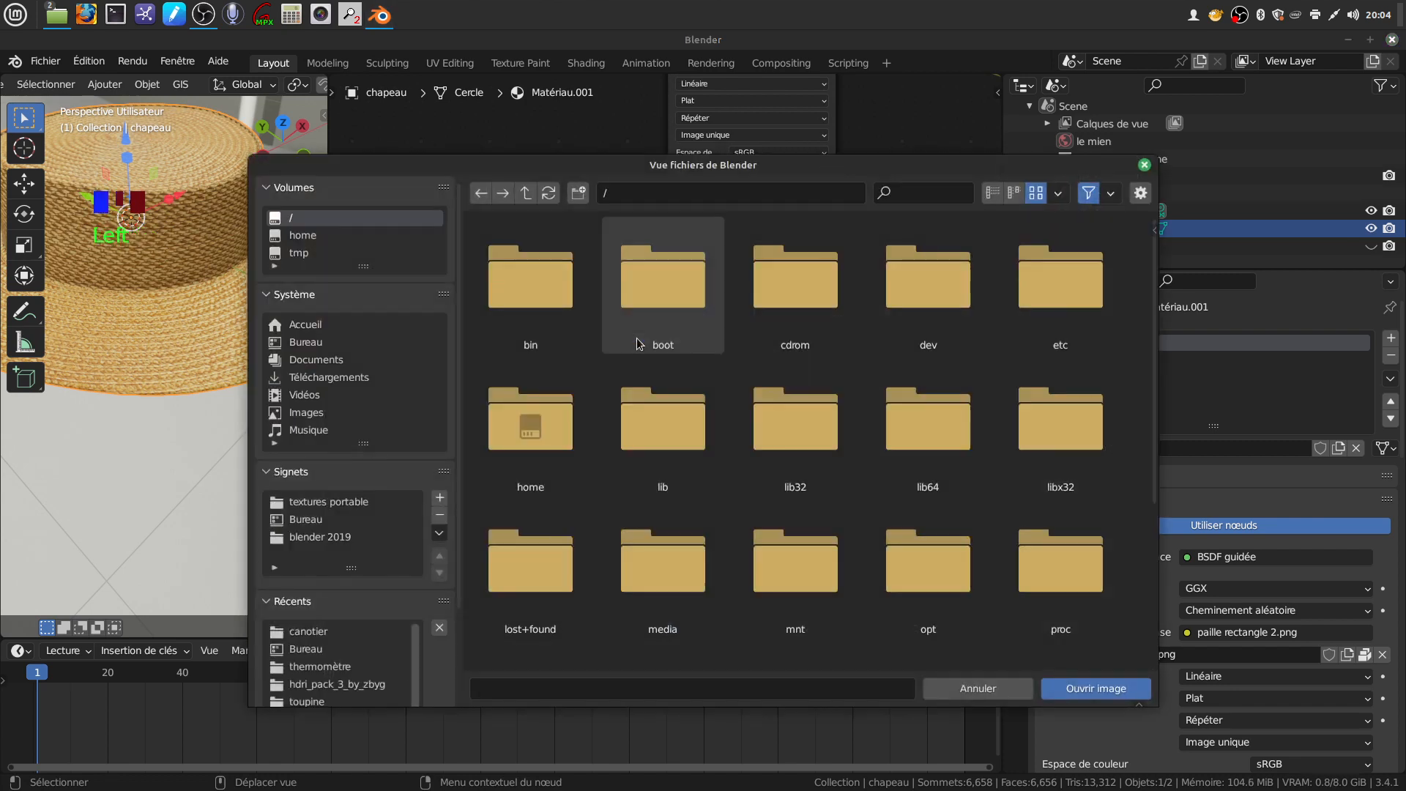
click(340, 638)
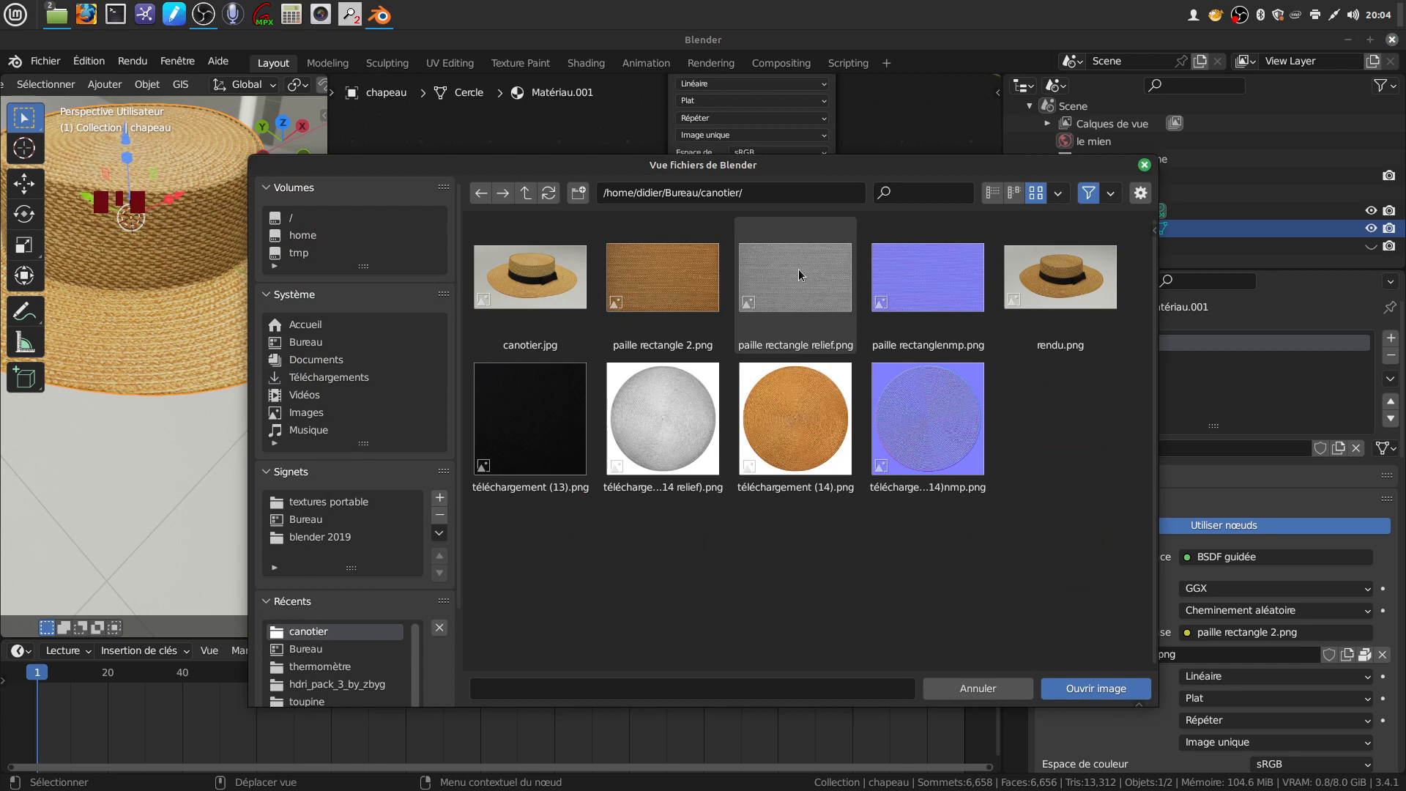
click(778, 289)
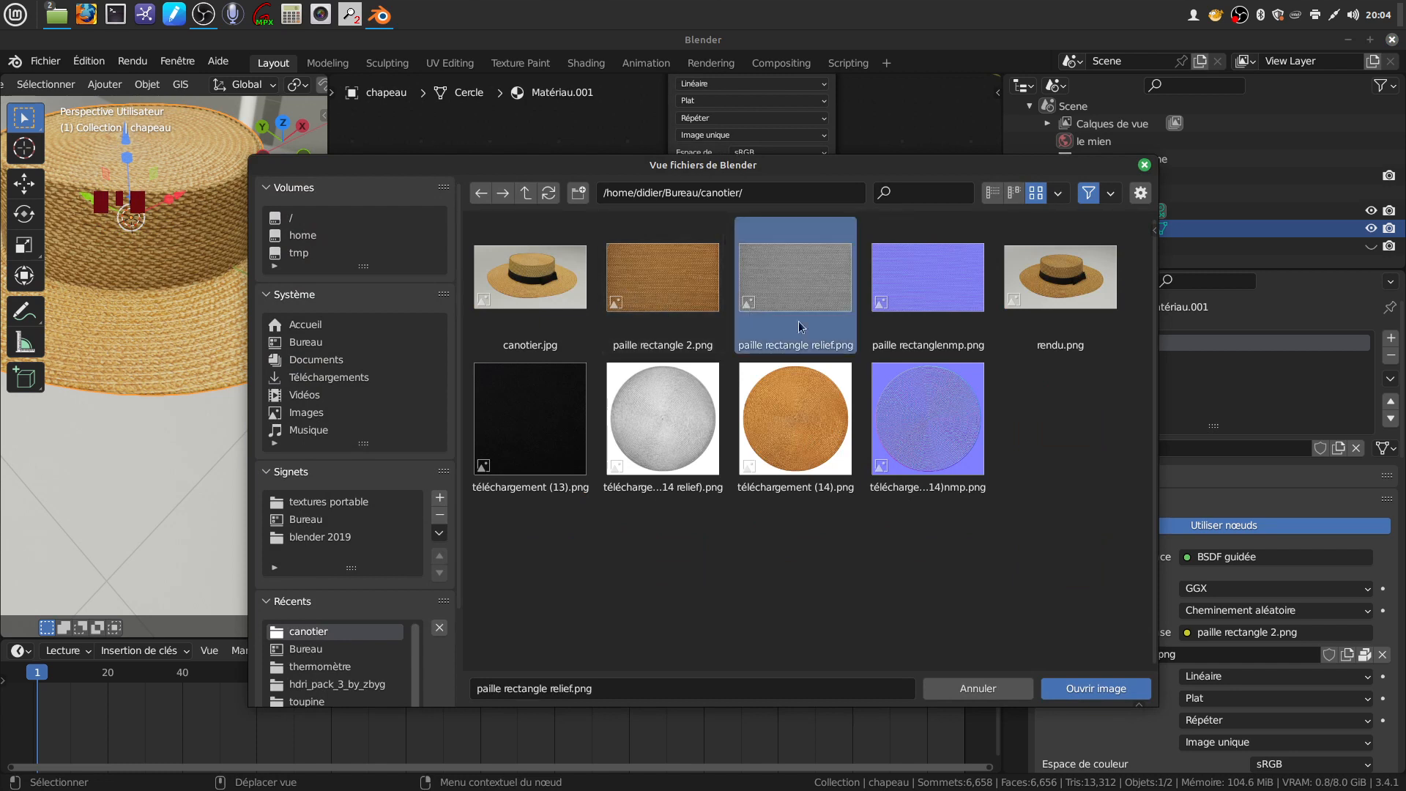
click(1089, 689)
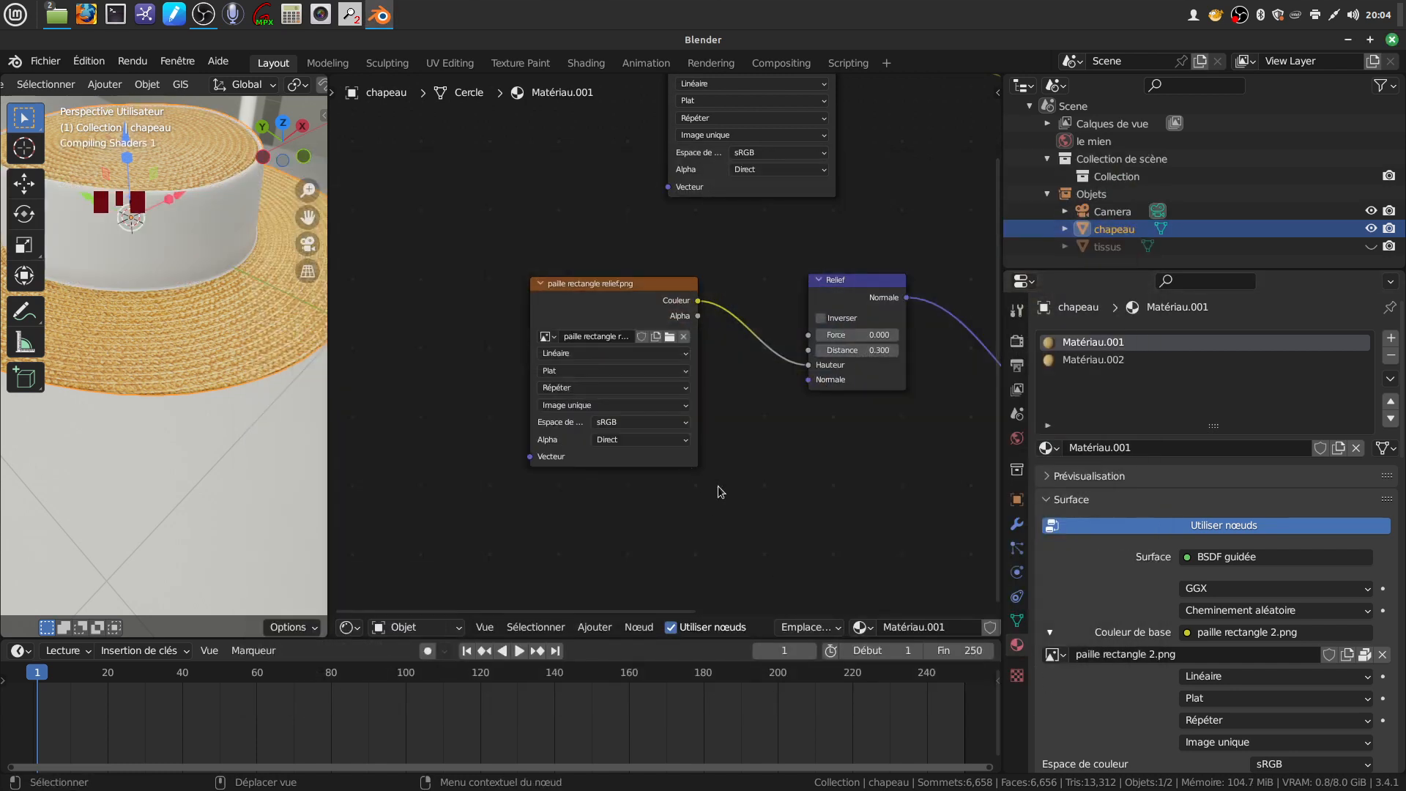
scroll(693, 457, up, 2)
click(687, 439)
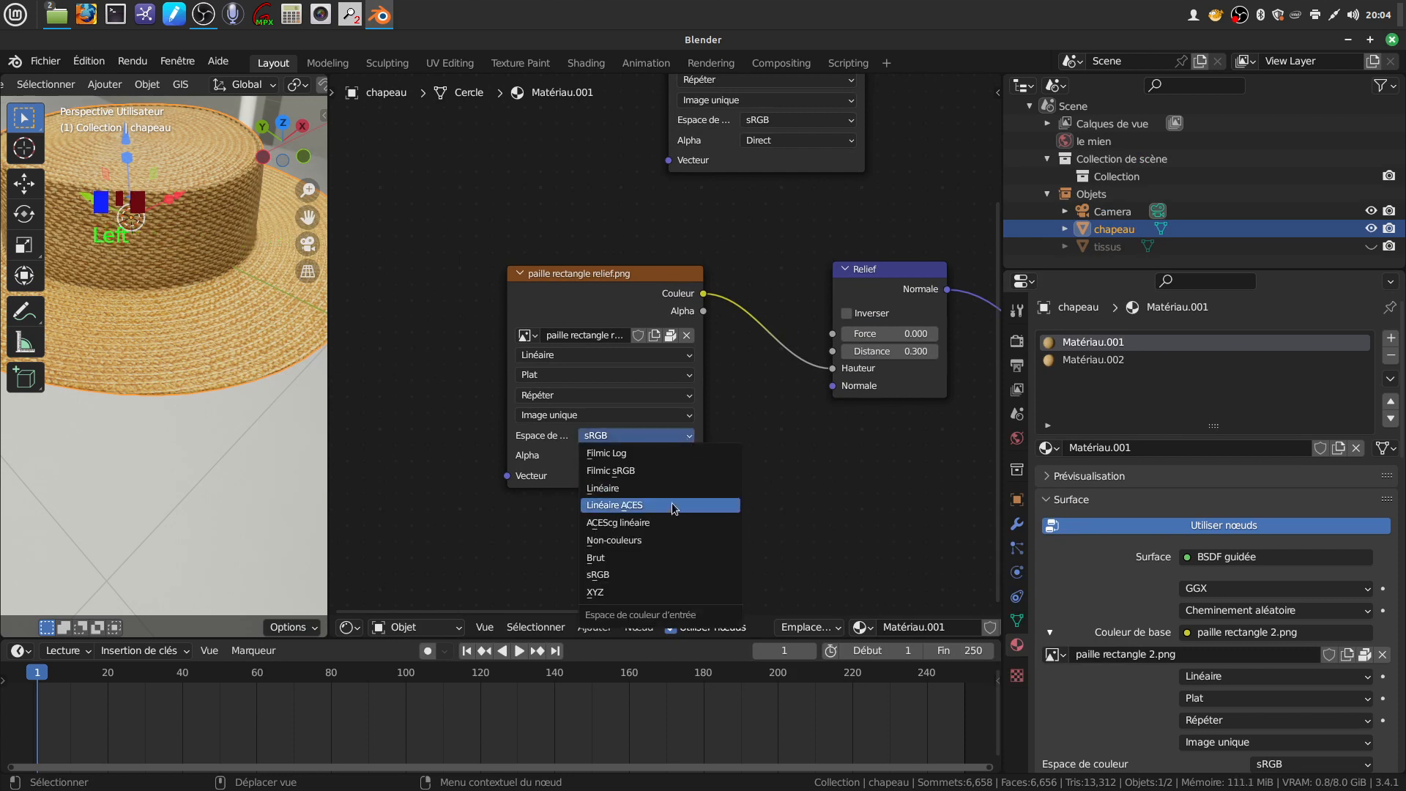
click(653, 540)
scroll(785, 450, down, 2)
Widen the 3D viewport against the shader editor and frame the hat's crown up close
middle_drag(785, 450, 757, 456)
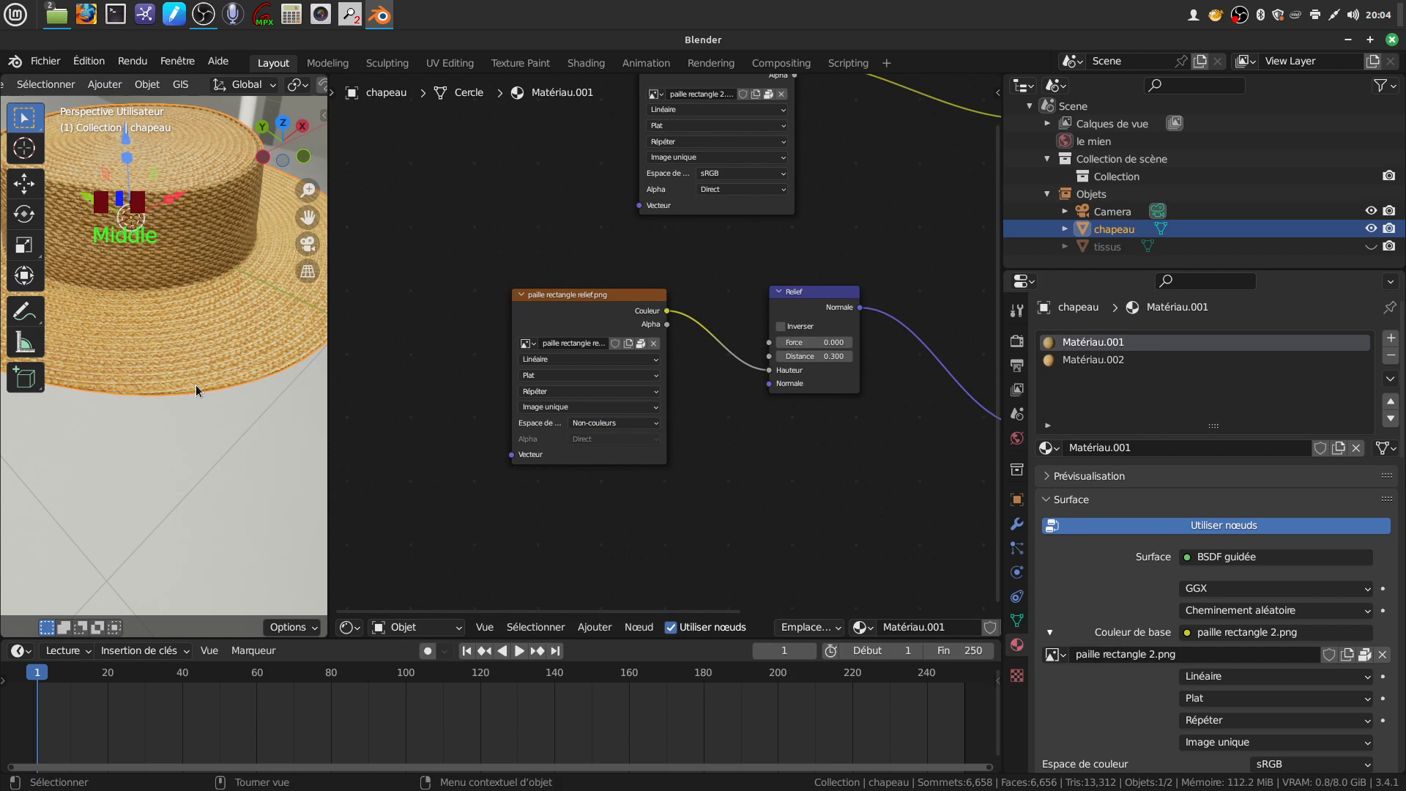
scroll(196, 390, up, 3)
middle_drag(129, 288, 19, 416)
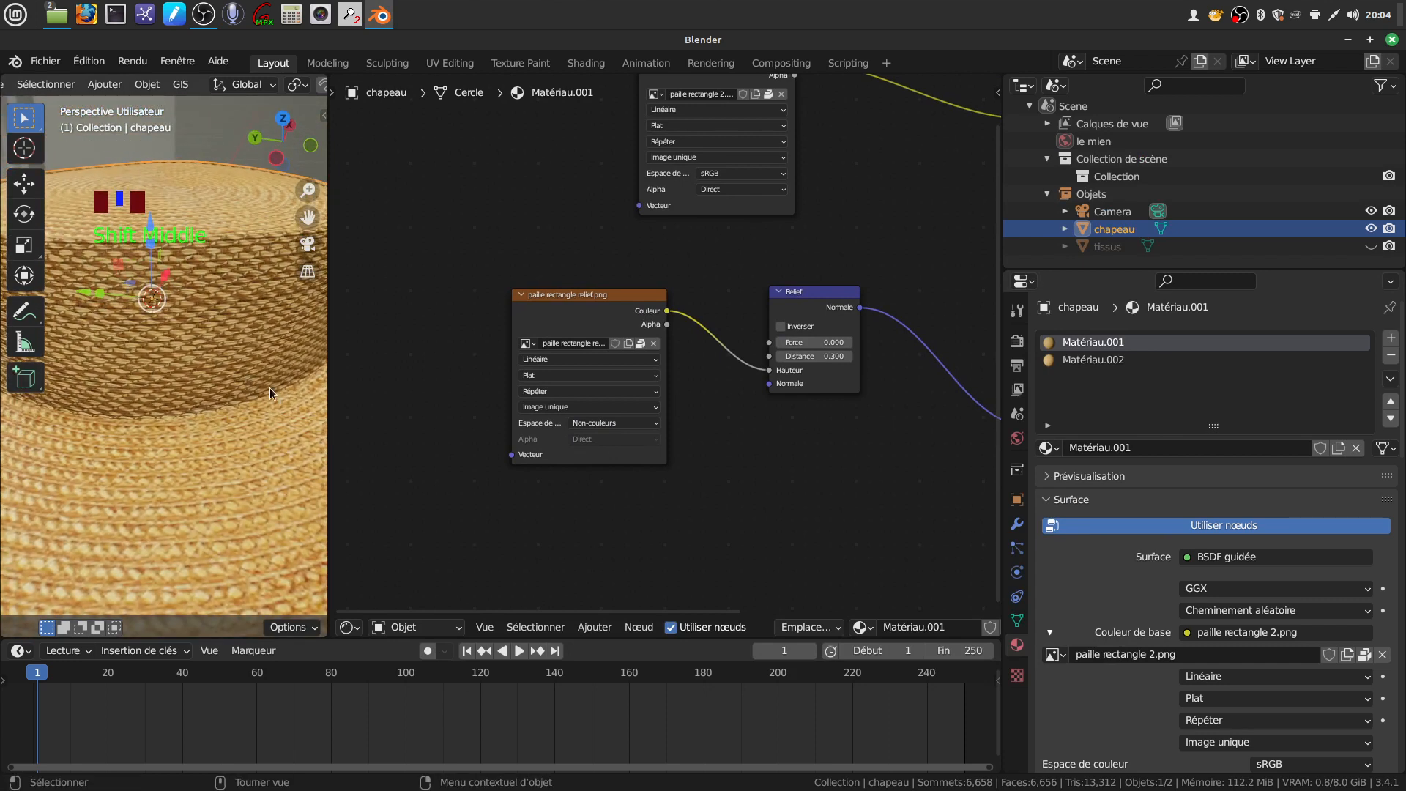
drag(327, 387, 555, 387)
scroll(344, 394, up, 2)
middle_drag(344, 394, 186, 358)
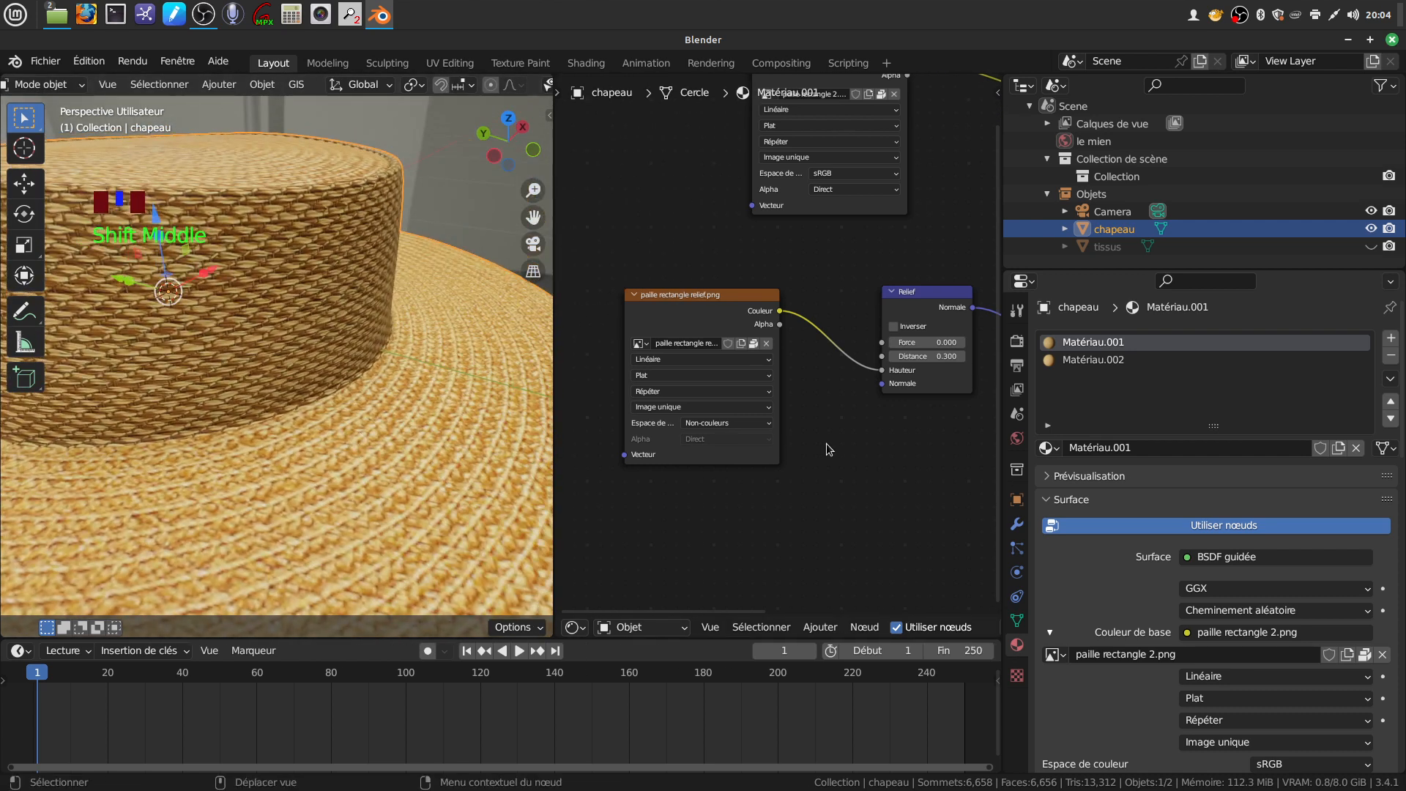
Raise the Relief node's Force to 0.544 and check the straw weave on the crown
scroll(827, 448, up, 3)
click(701, 335)
mouse_move(701, 336)
mouse_down()
mouse_move(724, 335)
mouse_move(696, 336)
mouse_up()
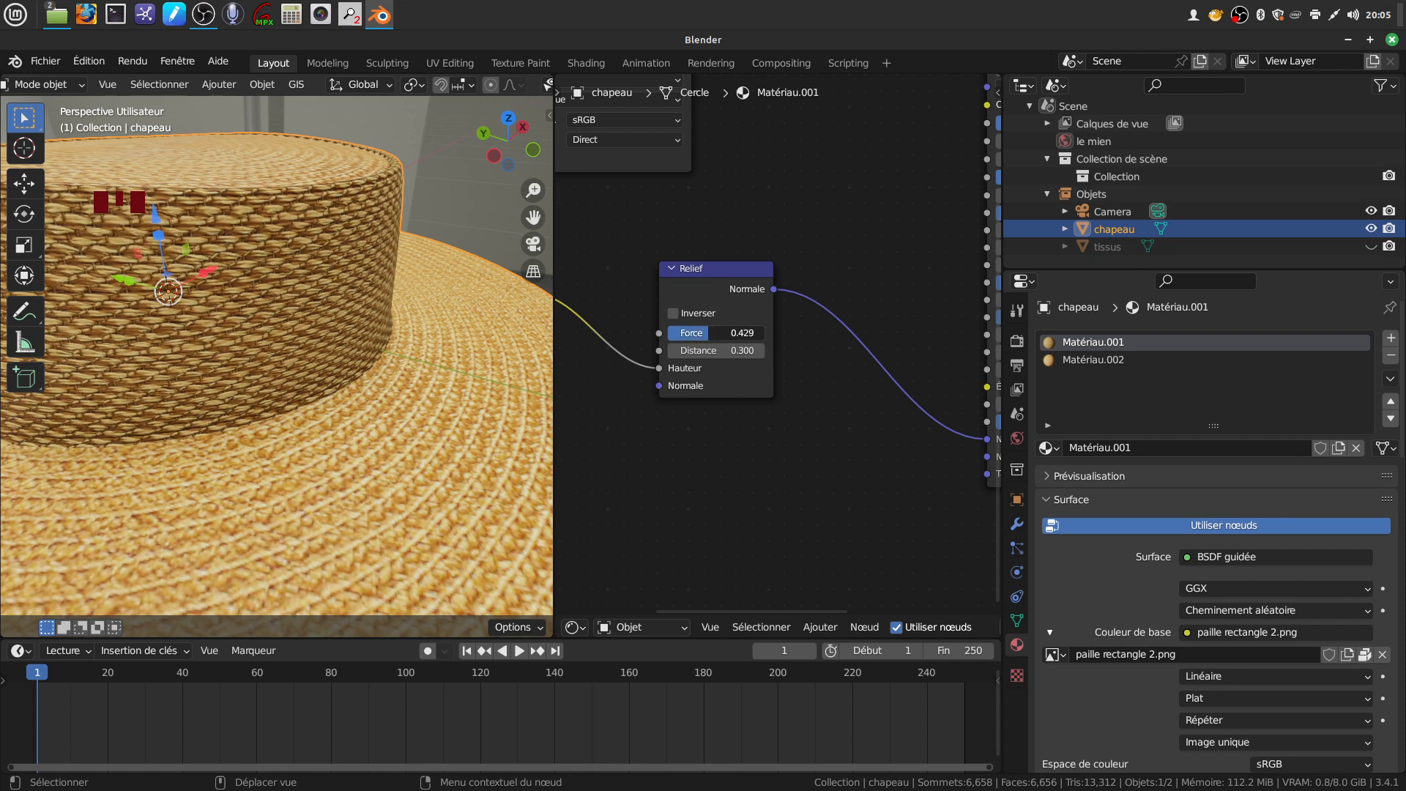
middle_drag(439, 405, 315, 366)
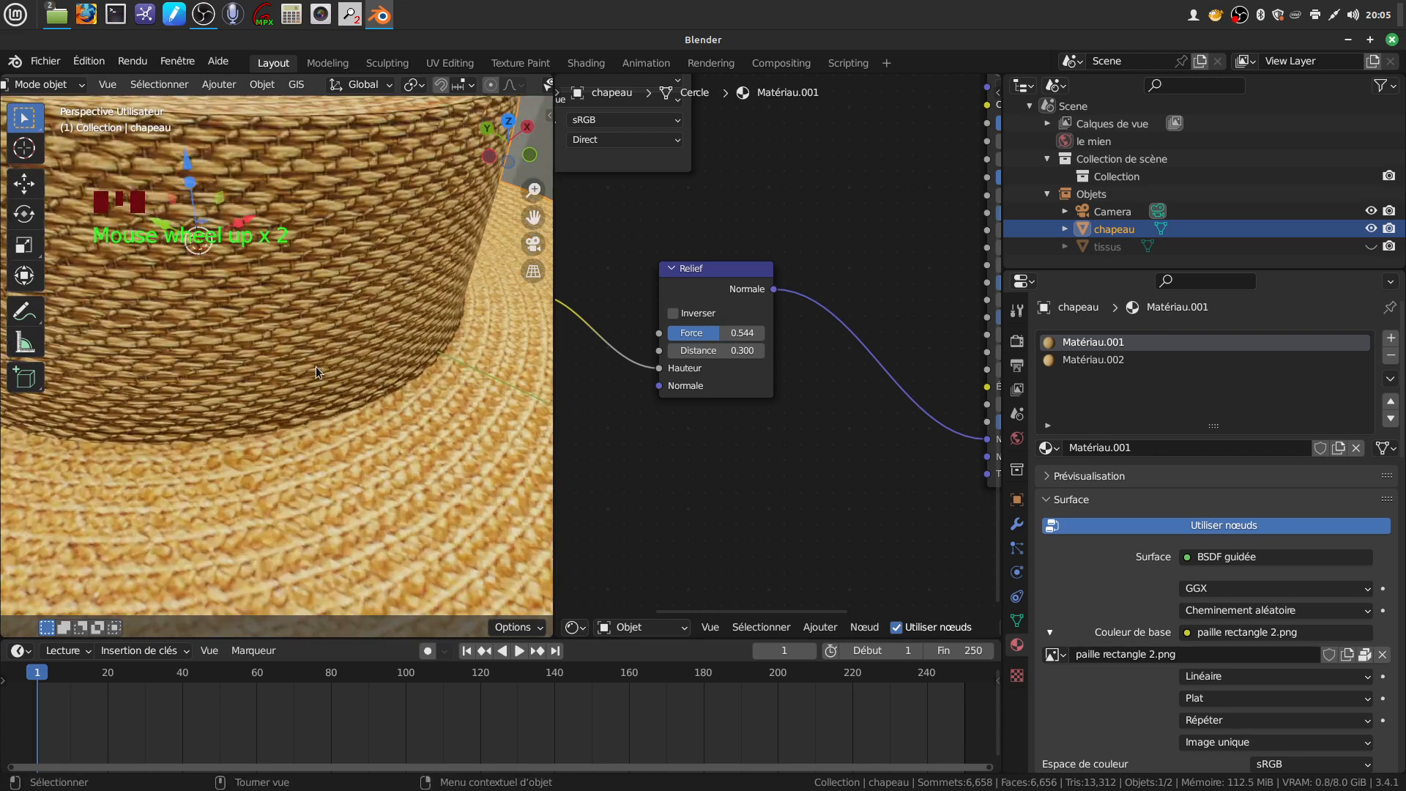
scroll(347, 337, down, 3)
Move the paille rectangle relief.png texture node farther from the Relief node to free up space
scroll(755, 459, down, 3)
middle_drag(763, 437, 828, 404)
drag(661, 296, 626, 271)
middle_drag(816, 477, 833, 460)
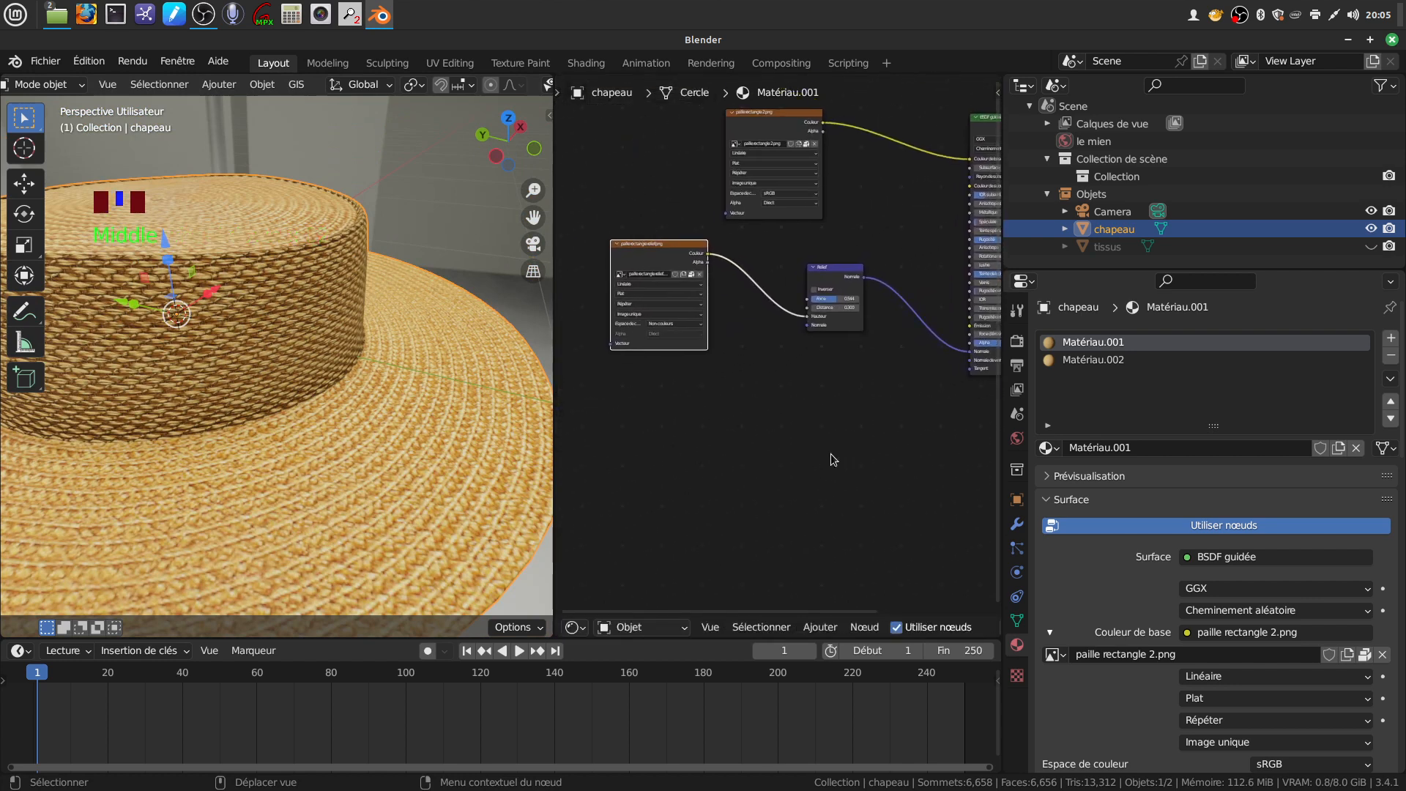
Add another image texture node and place it below the paille rectangle relief.png node
click(819, 627)
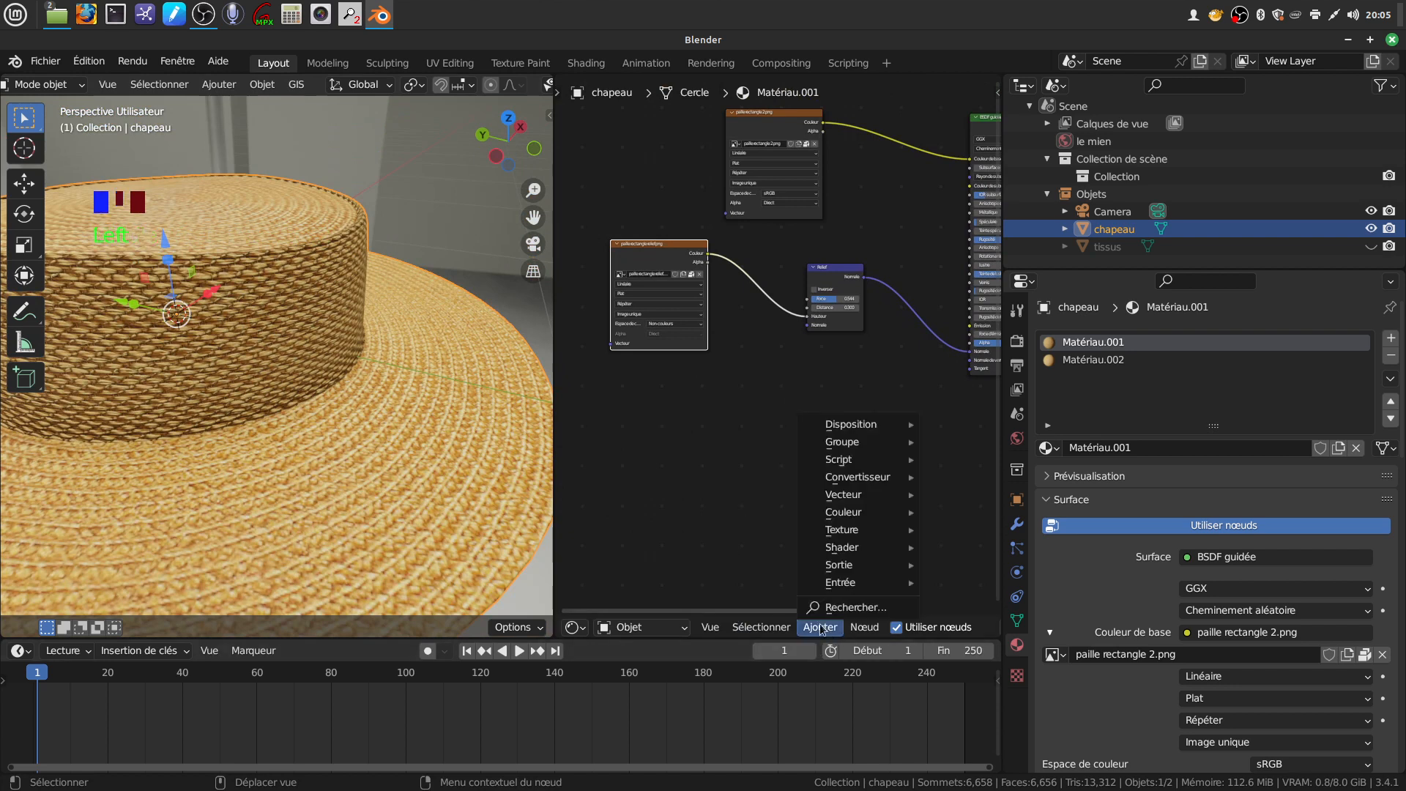
mouse_move(843, 530)
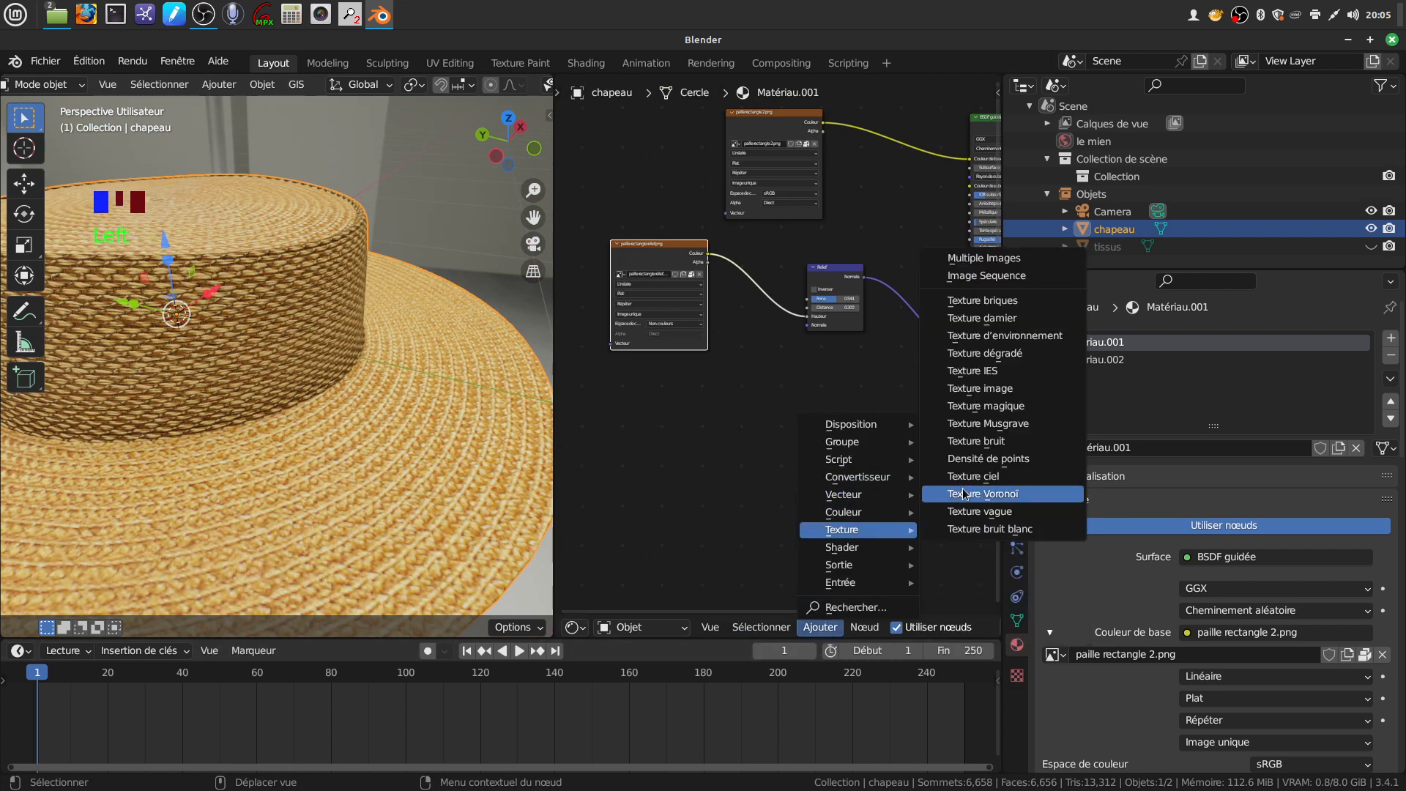
click(970, 387)
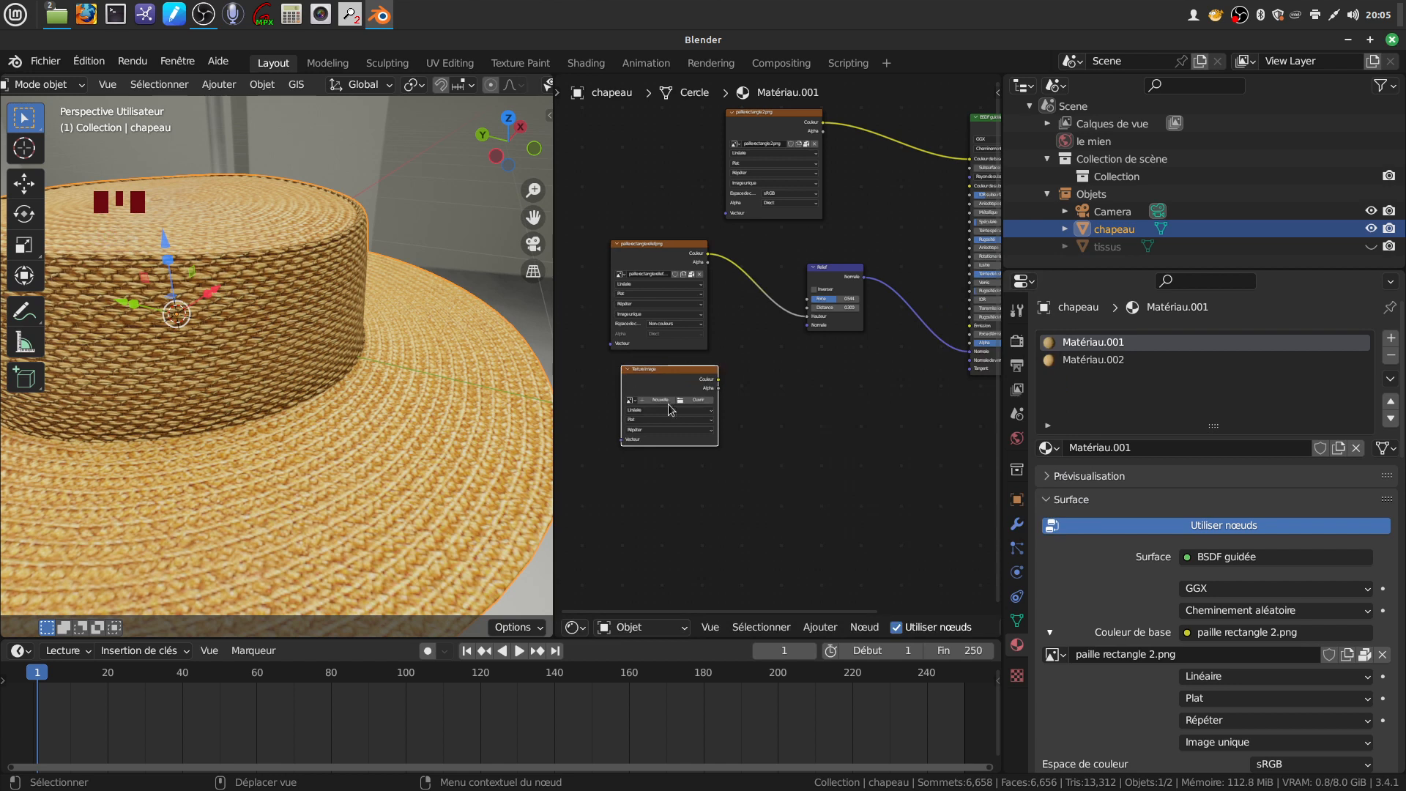
Load paille rectanglenmp.png from the canotier folder into the new image texture node and set its colour space to Non-couleurs
click(680, 400)
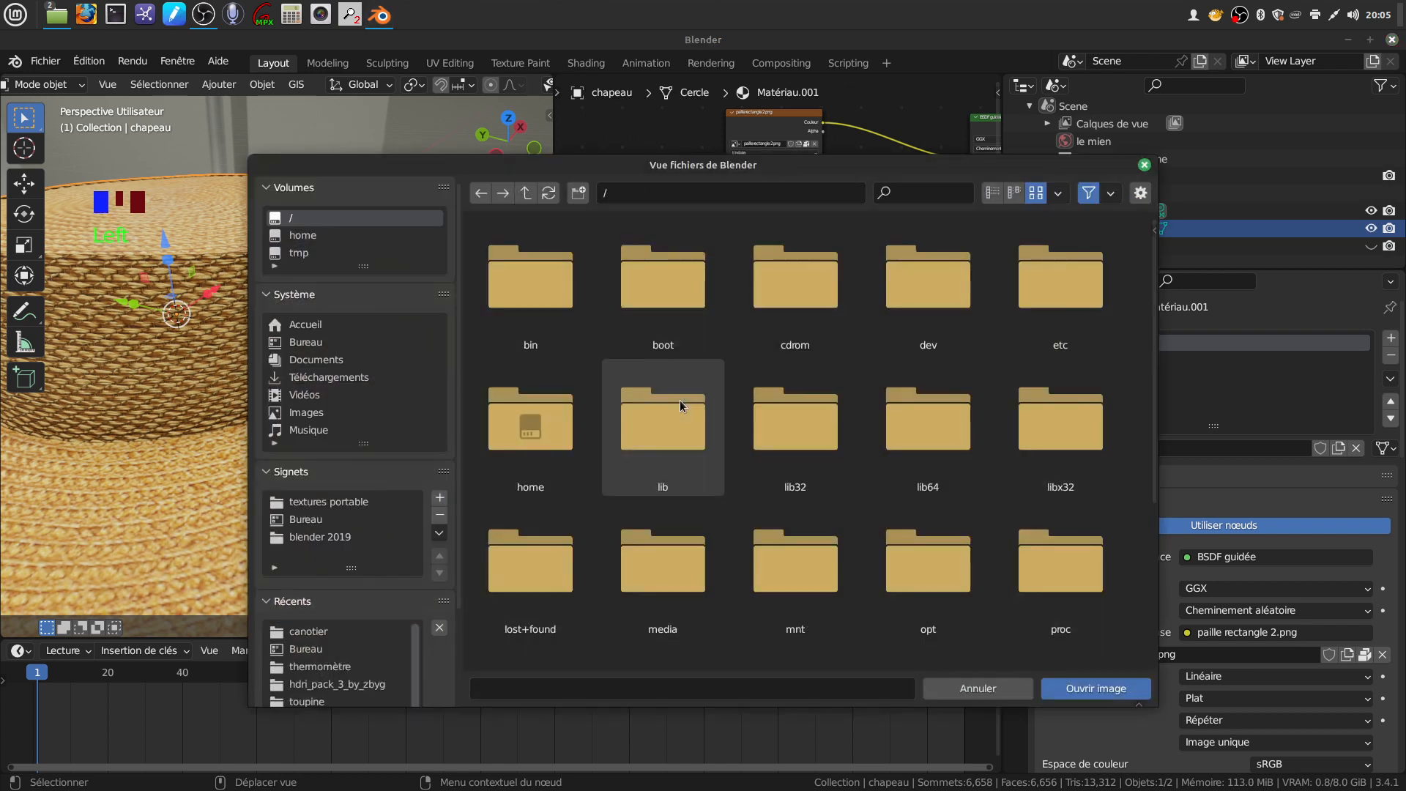
click(340, 630)
click(915, 277)
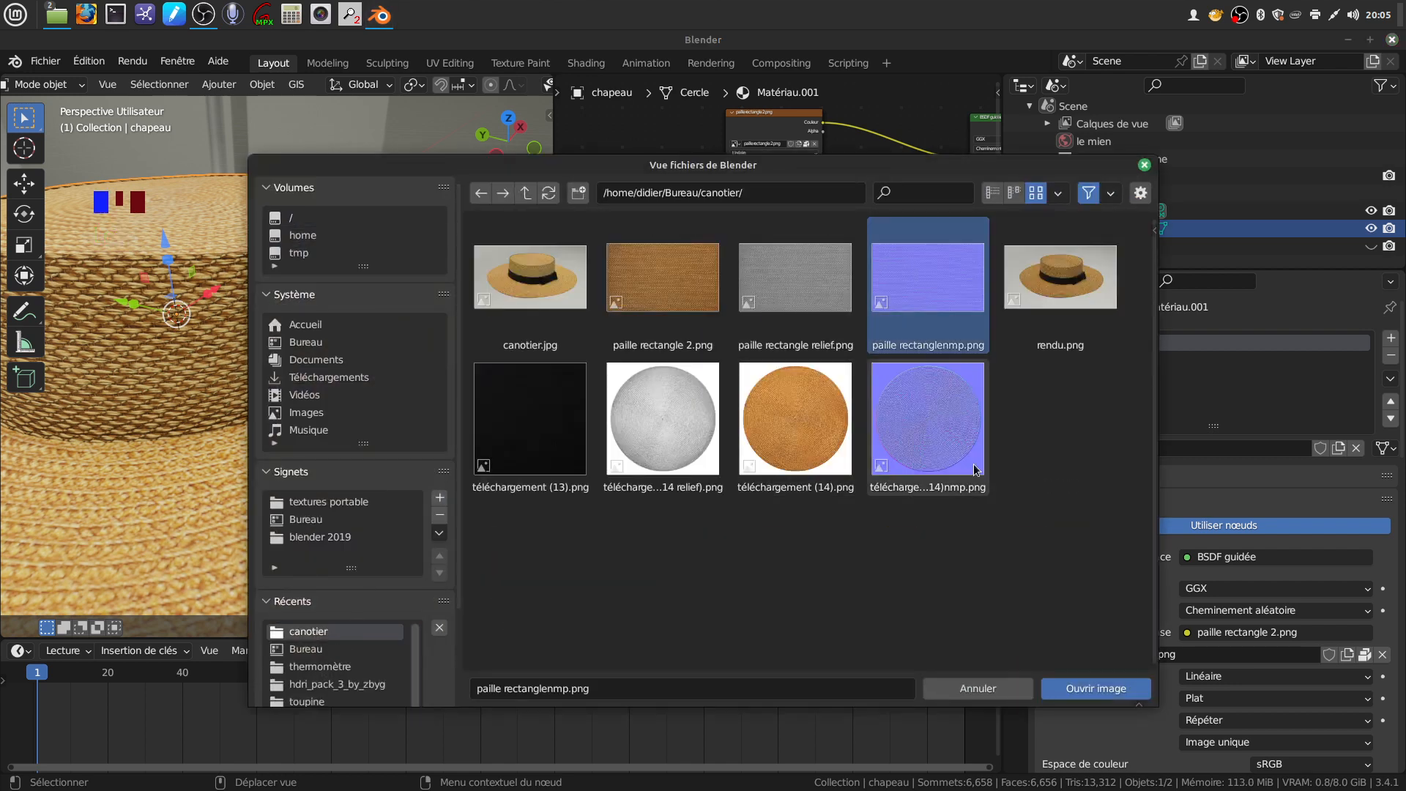
click(1092, 689)
scroll(825, 533, up, 4)
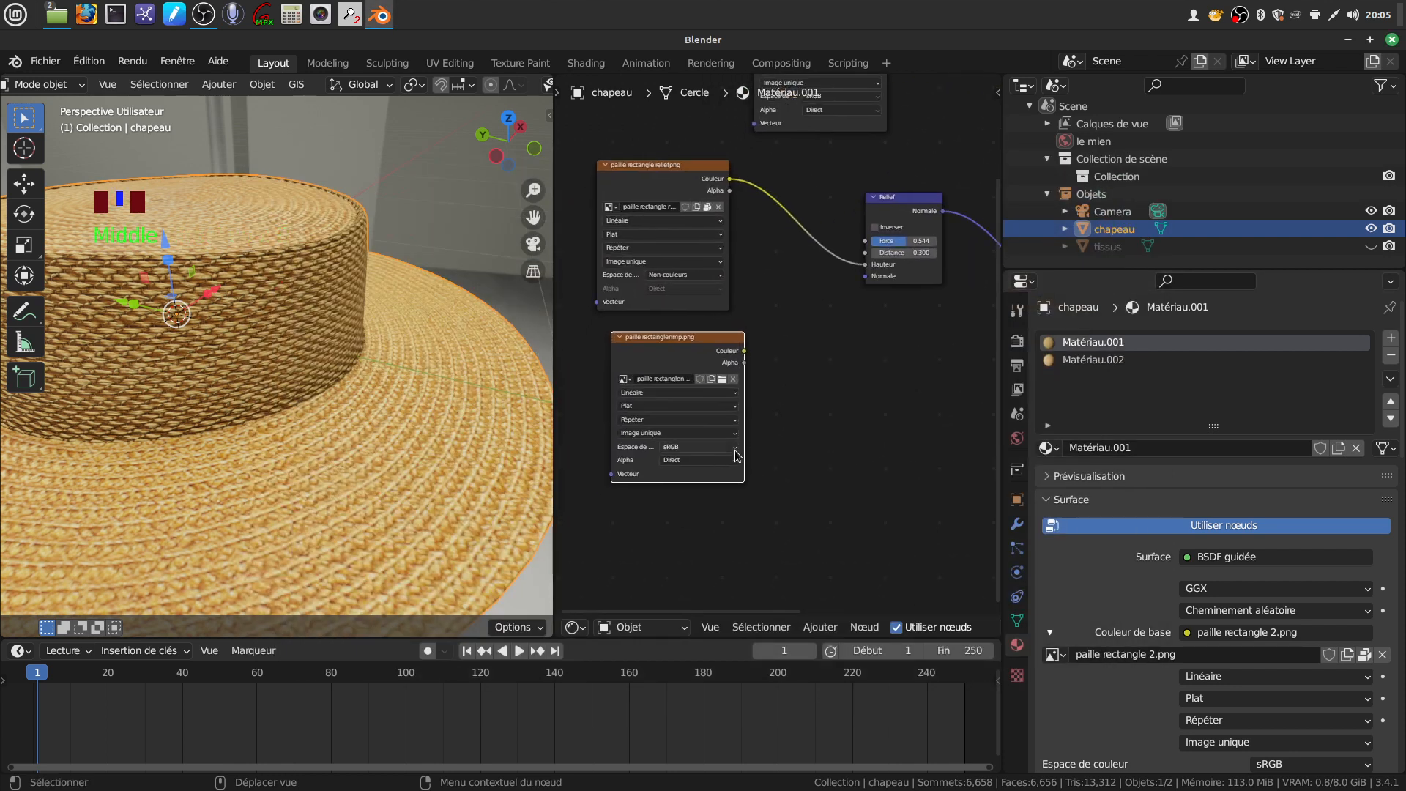
click(736, 447)
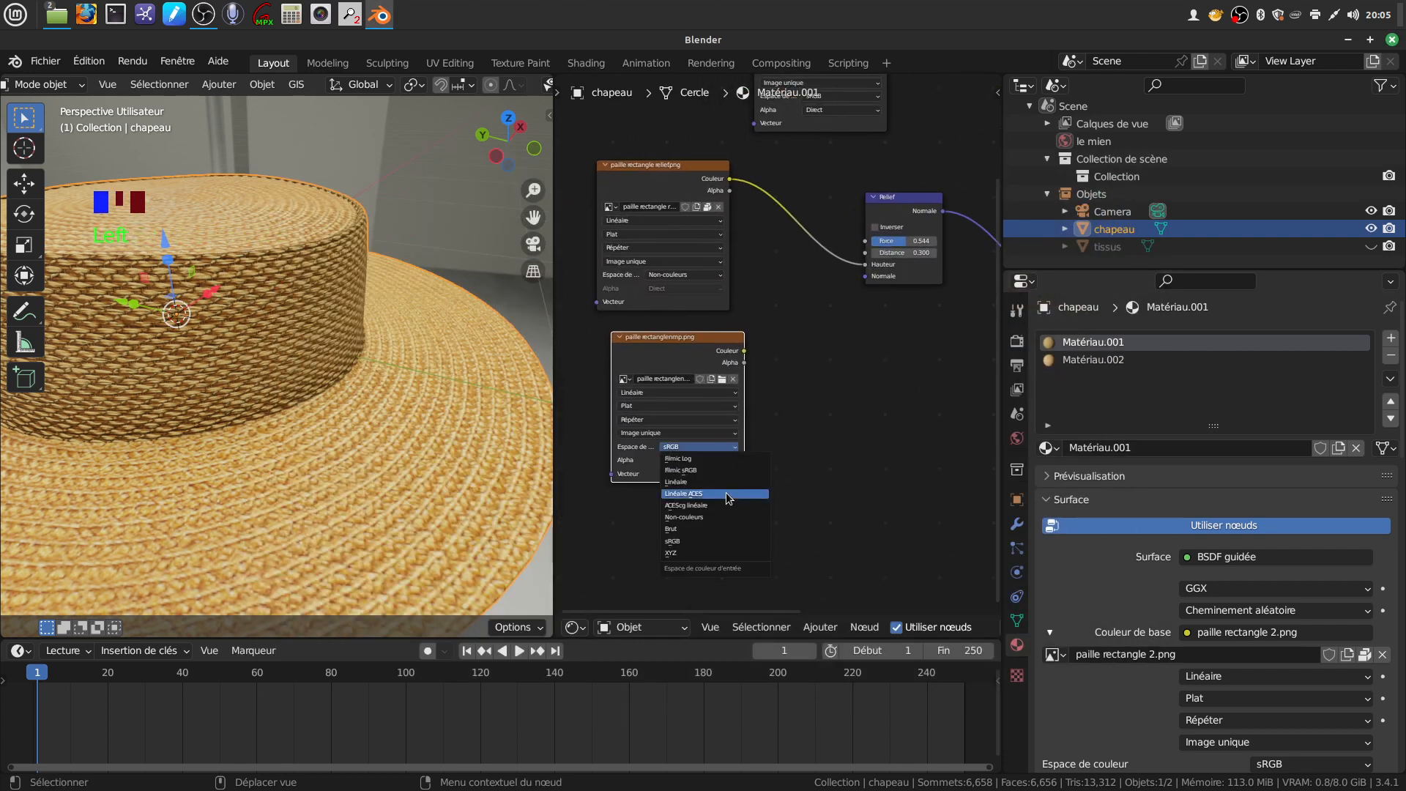
click(732, 516)
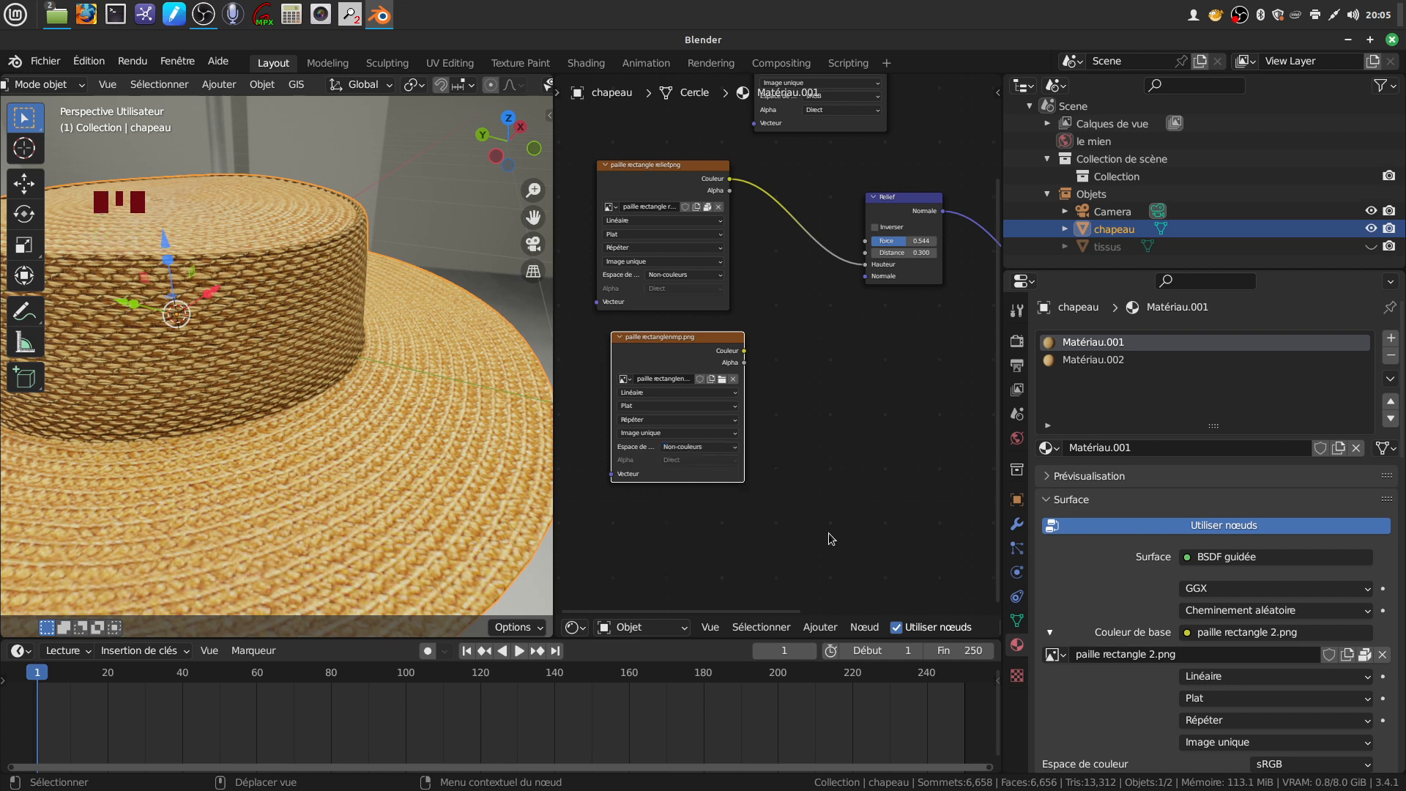
Add a Carte de normales node and place it between the paille rectanglenmp.png node and the Relief node
click(820, 627)
mouse_move(867, 499)
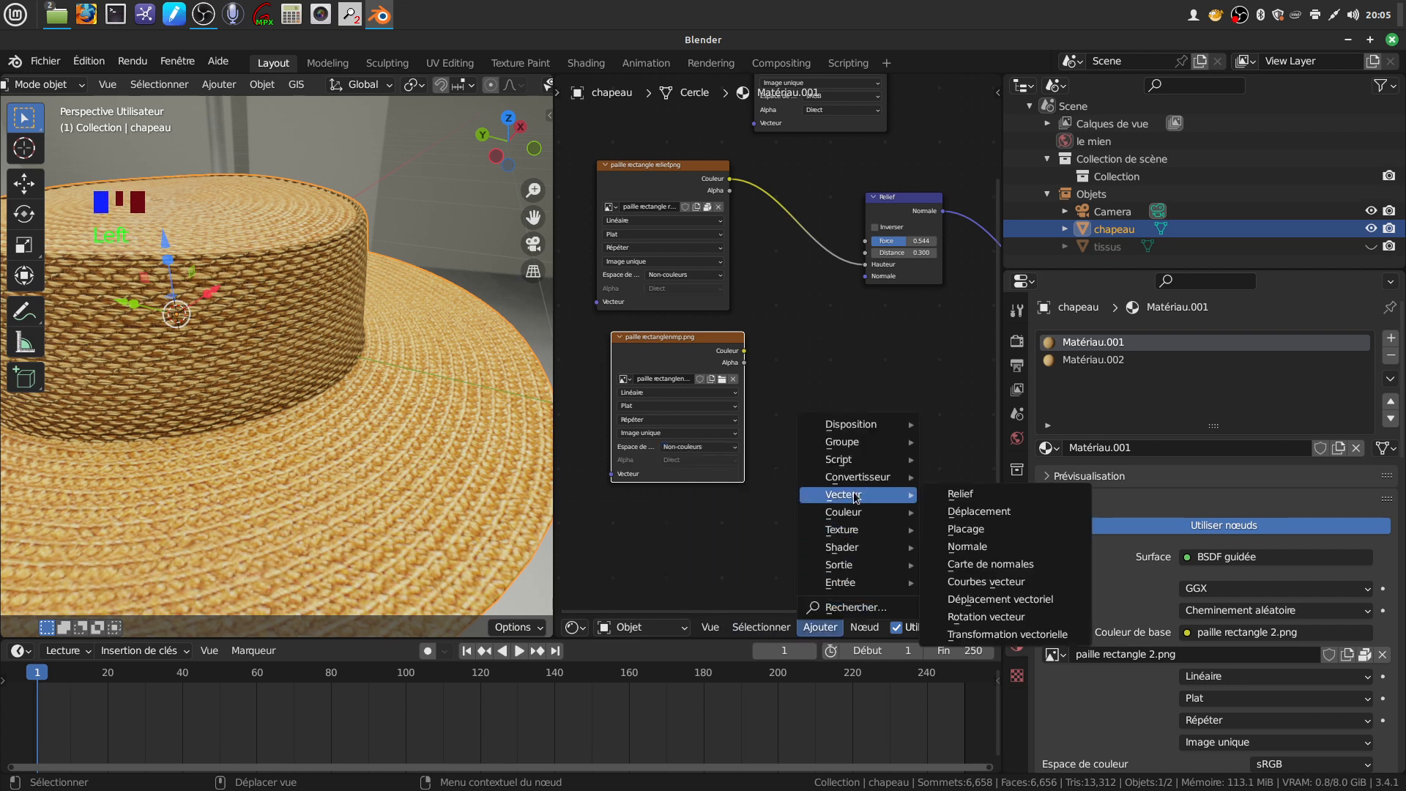
click(991, 564)
click(789, 320)
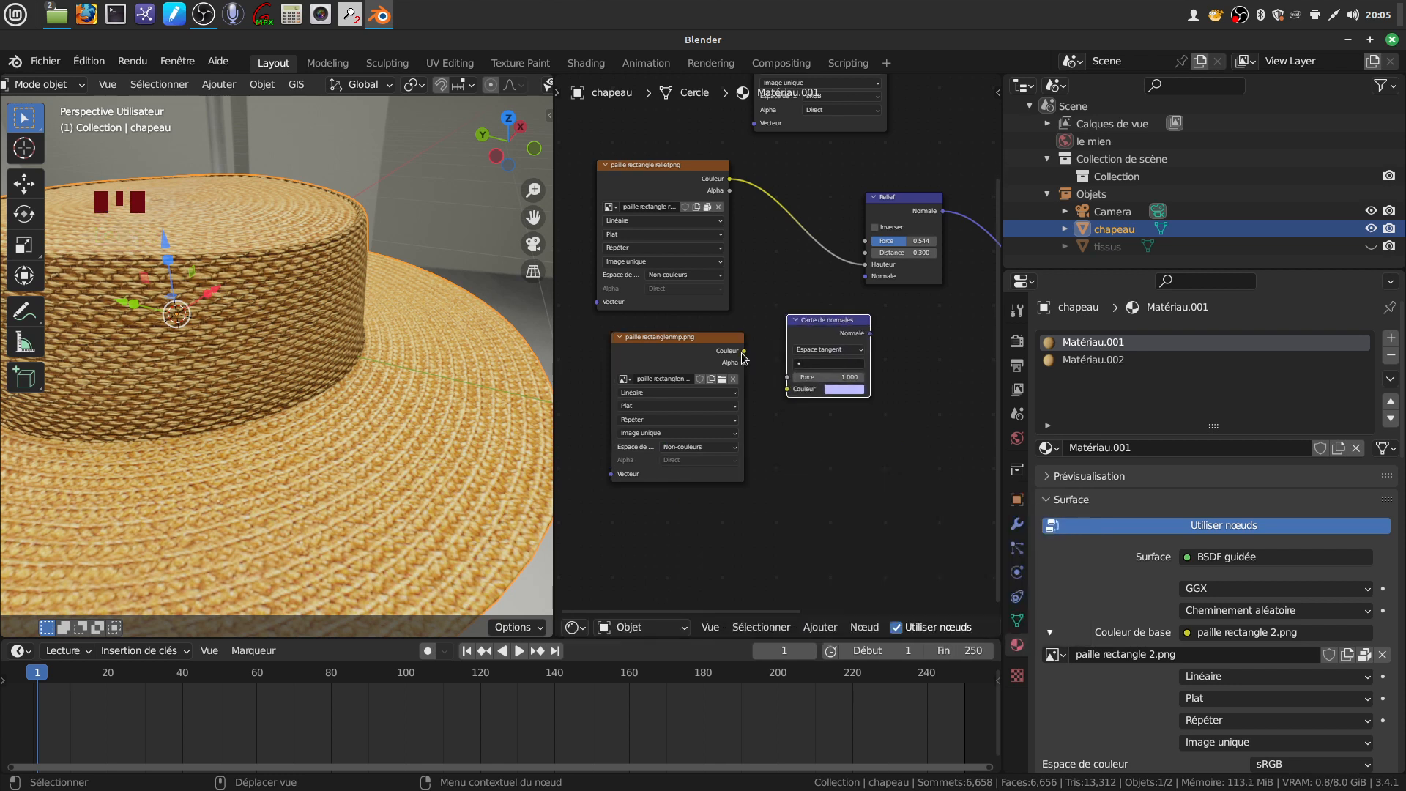
Link the paille rectanglenmp.png colour through the Carte de normales node to the Relief node's Normale input, with the normal map's Force at 0.000
drag(744, 352, 791, 392)
middle_drag(862, 452, 764, 520)
mouse_move(744, 393)
mouse_down()
mouse_move(722, 381)
mouse_move(766, 373)
mouse_move(772, 346)
mouse_move(755, 392)
mouse_up()
scroll(796, 413, up, 5)
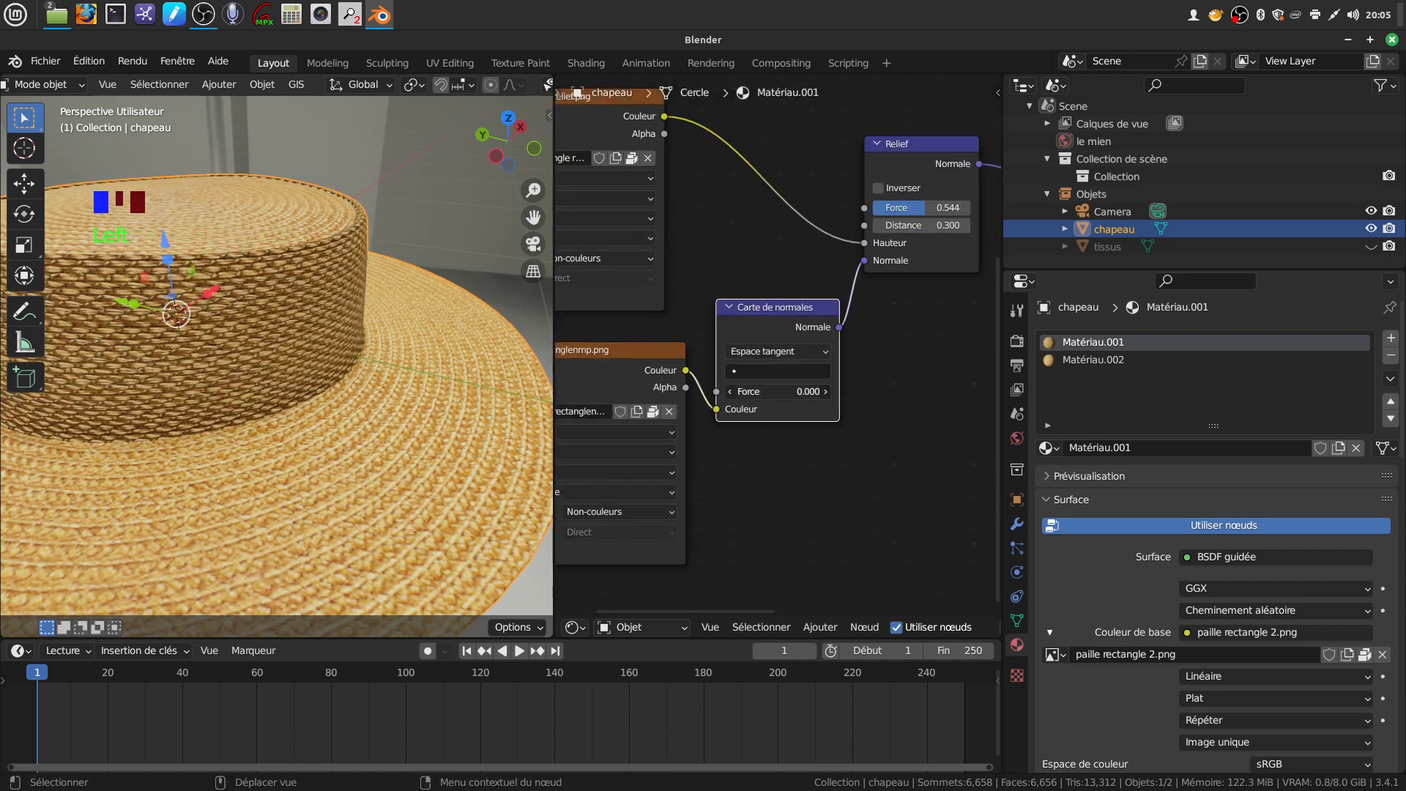
Raise the Carte de normales node's Force to 3.500 and inspect the relief on the hat
mouse_move(830, 488)
middle_down()
mouse_move(908, 454)
mouse_move(810, 479)
middle_up()
scroll(794, 471, up, 5)
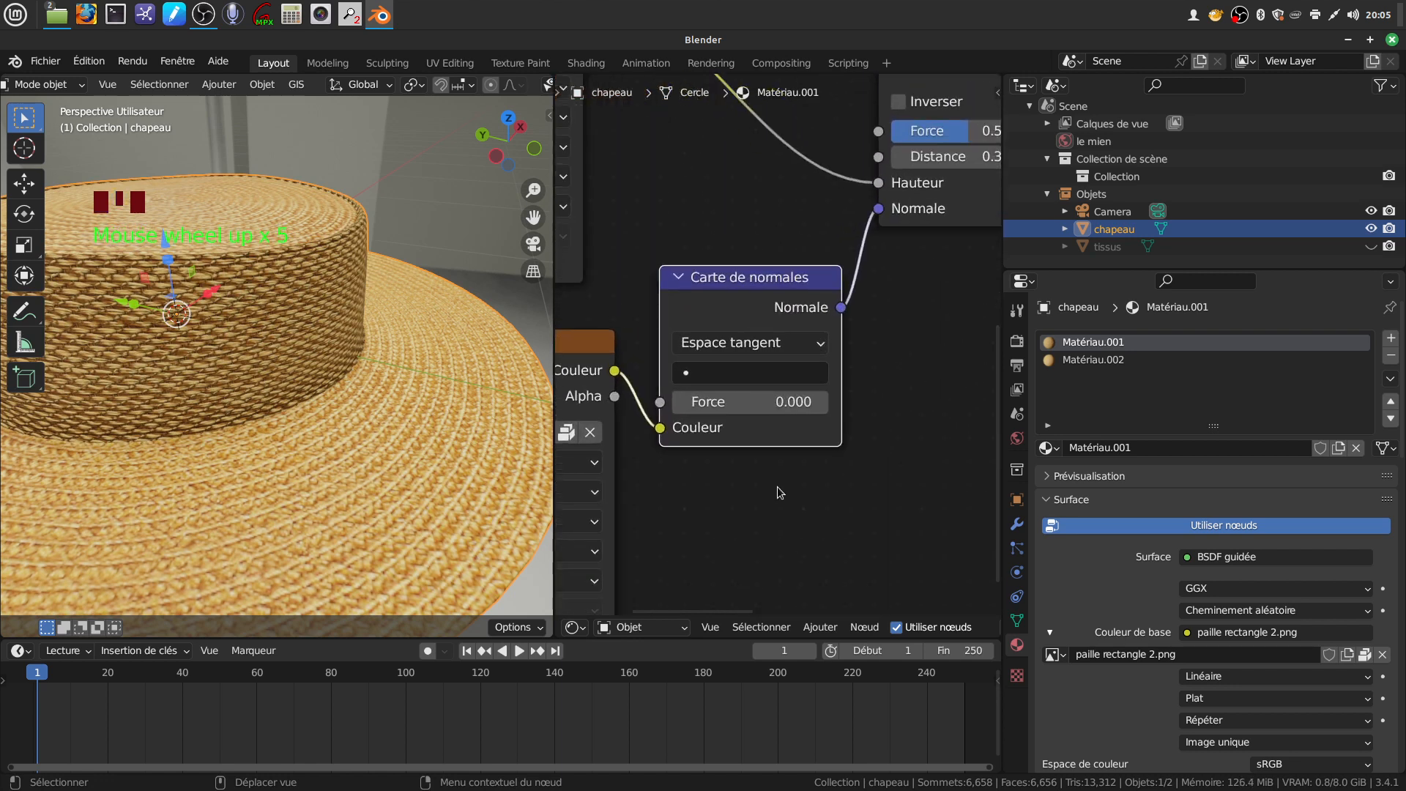
scroll(291, 386, up, 5)
middle_drag(291, 387, 334, 381)
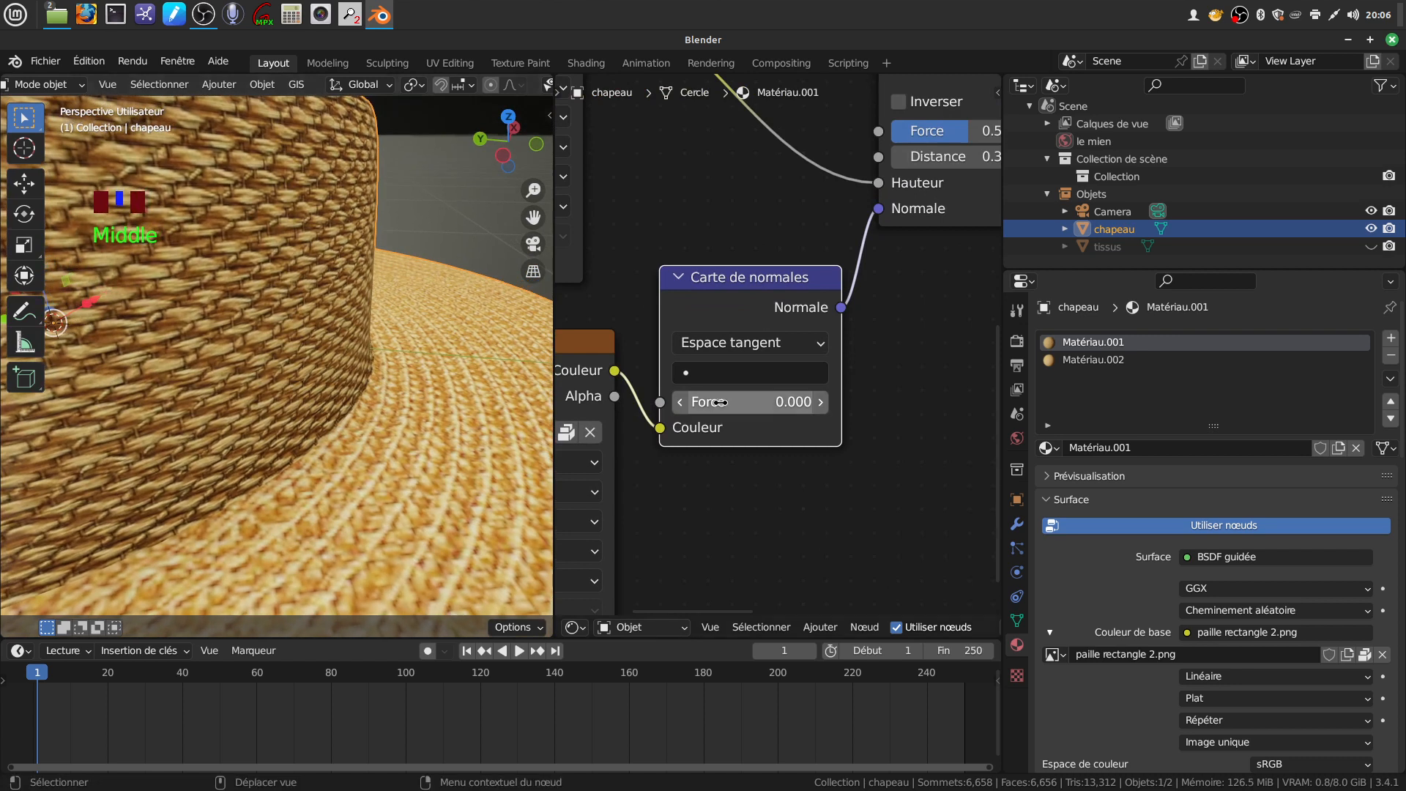
drag(724, 402, 802, 401)
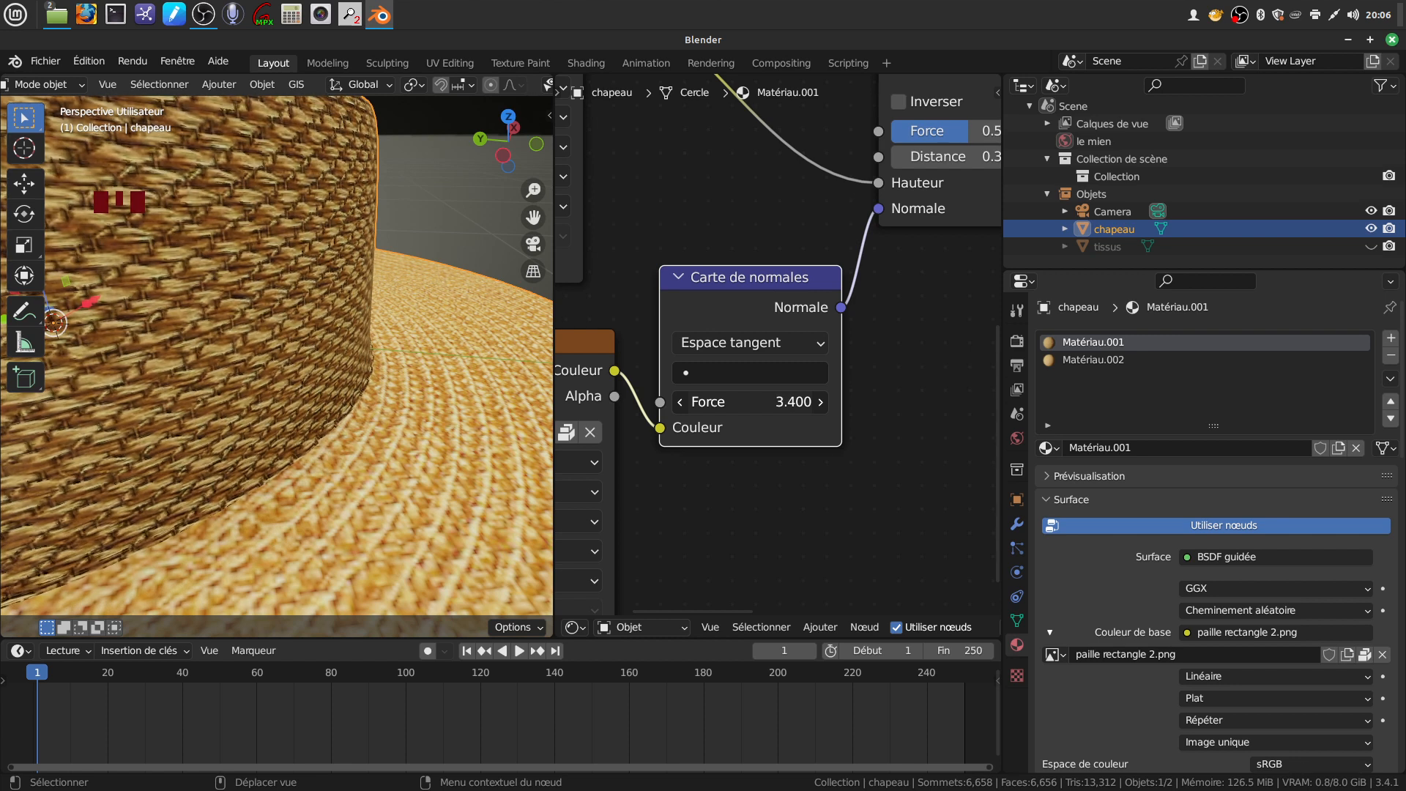
mouse_move(307, 345)
middle_down()
mouse_move(224, 364)
mouse_move(292, 260)
mouse_move(262, 357)
mouse_move(305, 296)
mouse_move(415, 280)
mouse_move(314, 340)
middle_up()
scroll(224, 364, down, 3)
scroll(285, 369, up, 2)
scroll(290, 332, down, 2)
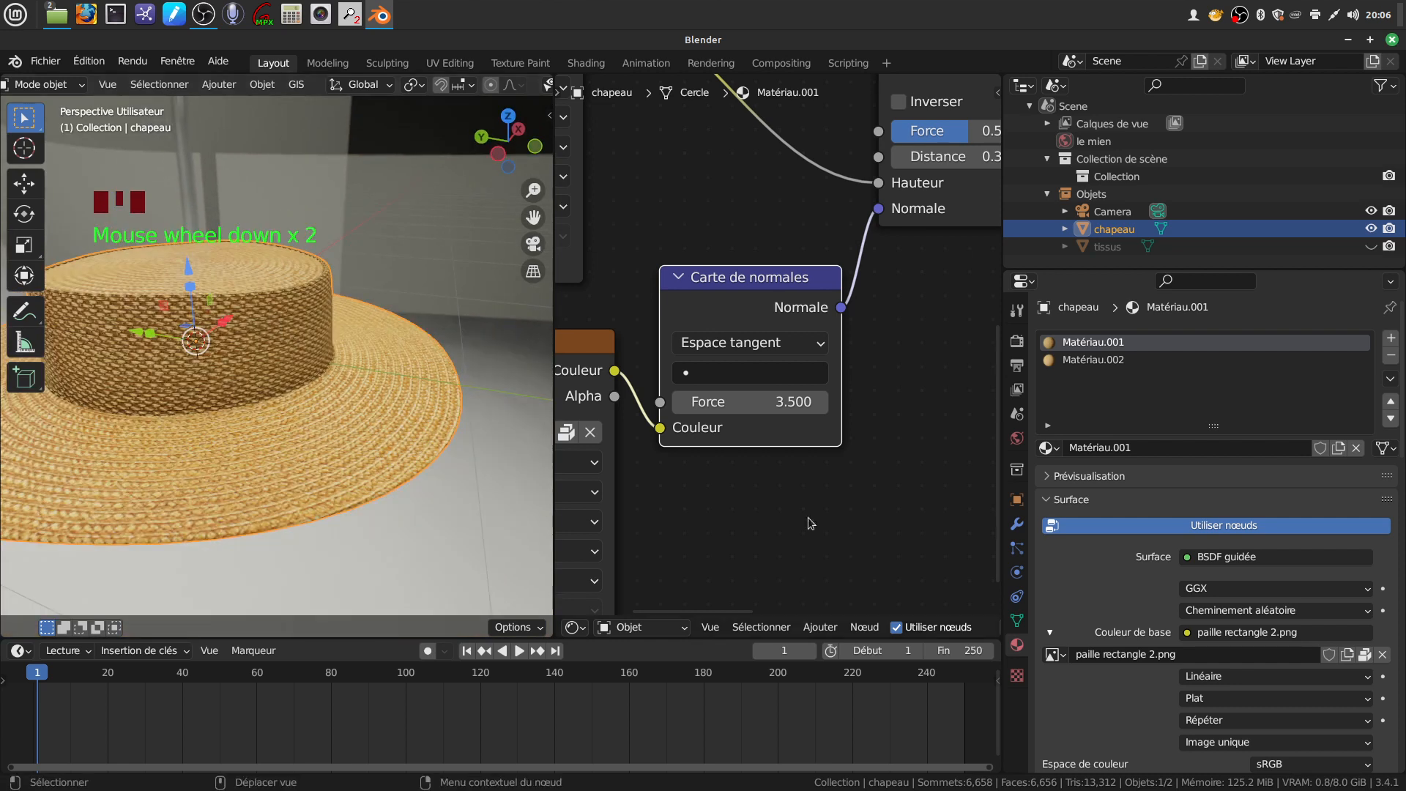
Switch to Matériau.002 and move its téléchargement (14).png texture node farther from the BSDF guidée node
scroll(816, 460, down, 9)
middle_drag(816, 460, 791, 484)
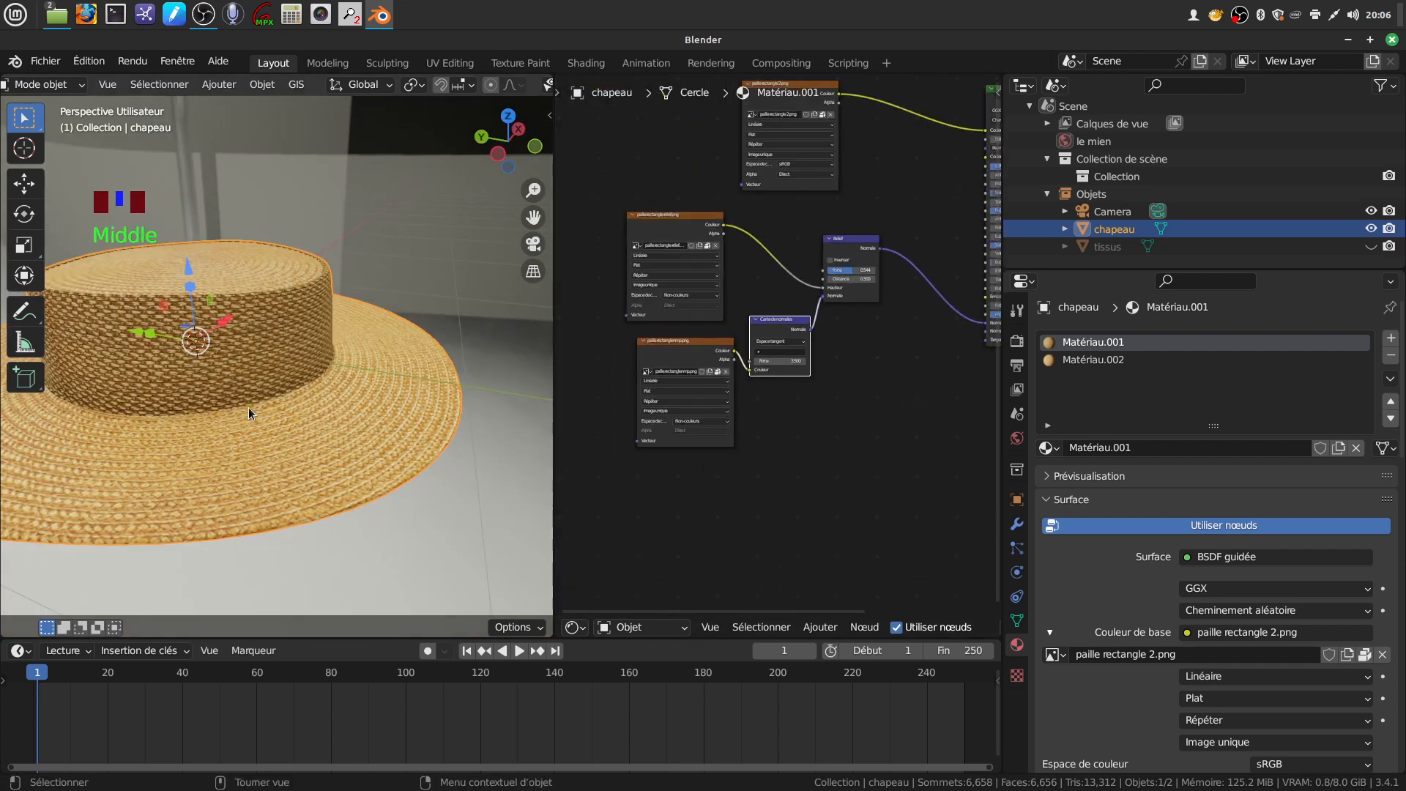
click(1084, 361)
scroll(810, 408, up, 3)
middle_drag(810, 408, 755, 542)
click(821, 188)
drag(821, 188, 653, 194)
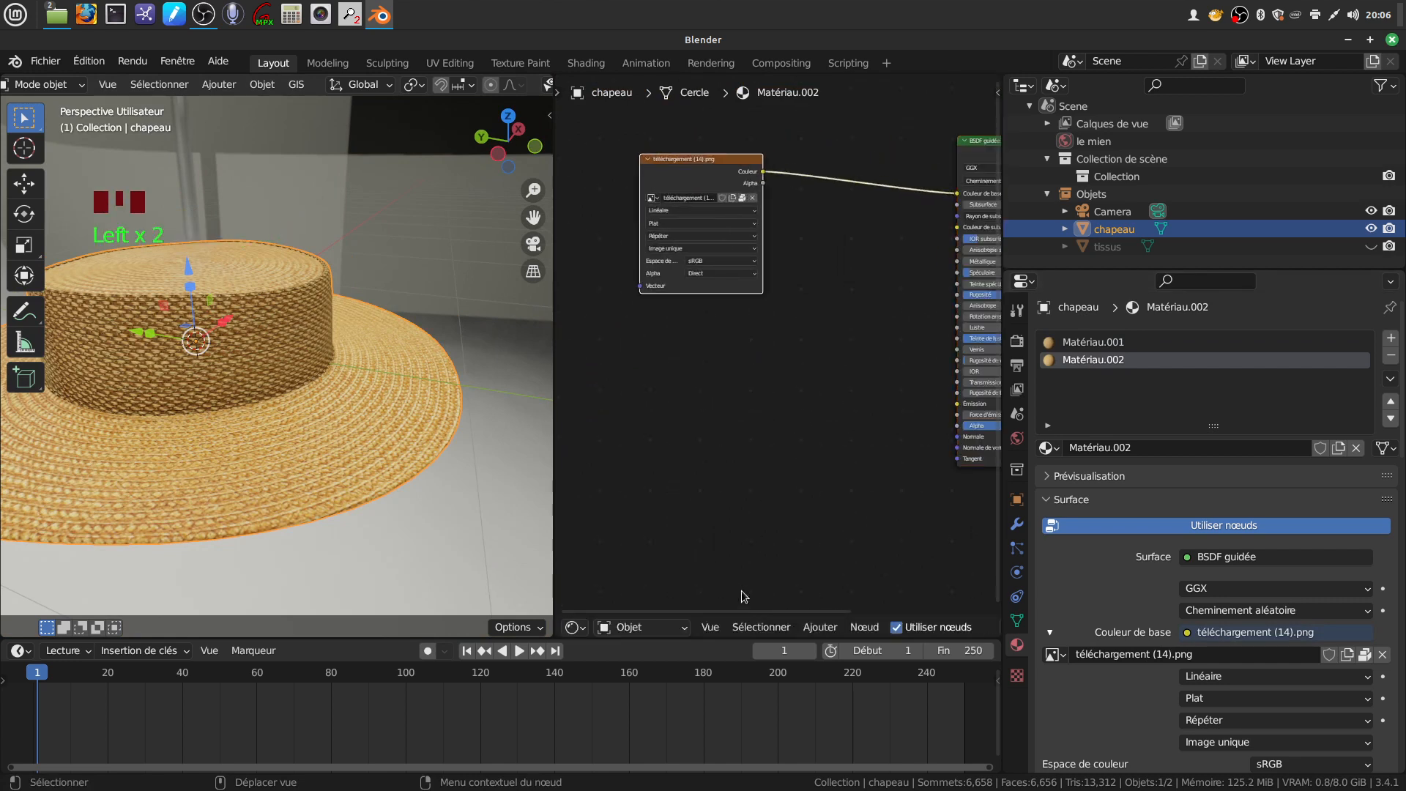
Add an image texture node to Matériau.002 and place it below the téléchargement (14).png node
click(819, 628)
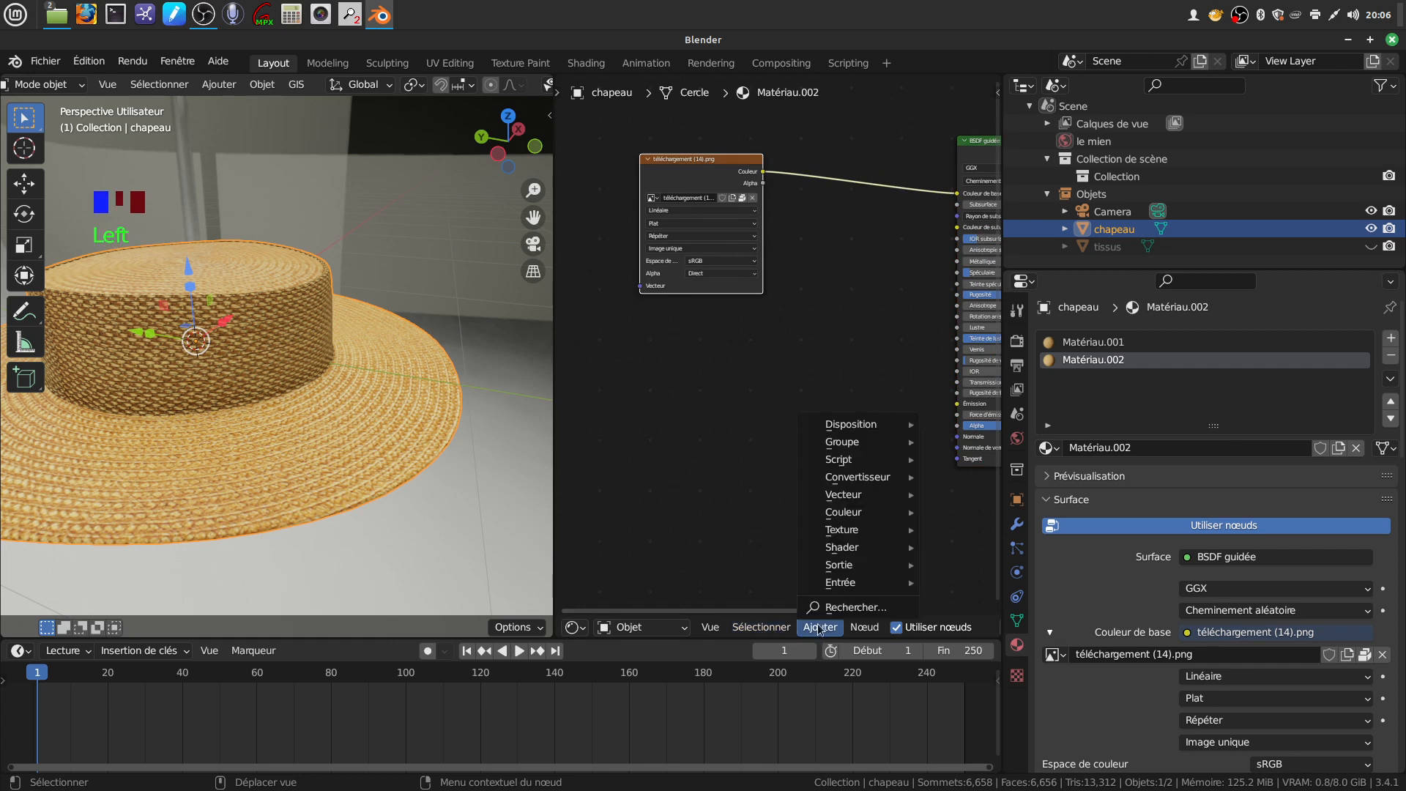
mouse_move(852, 531)
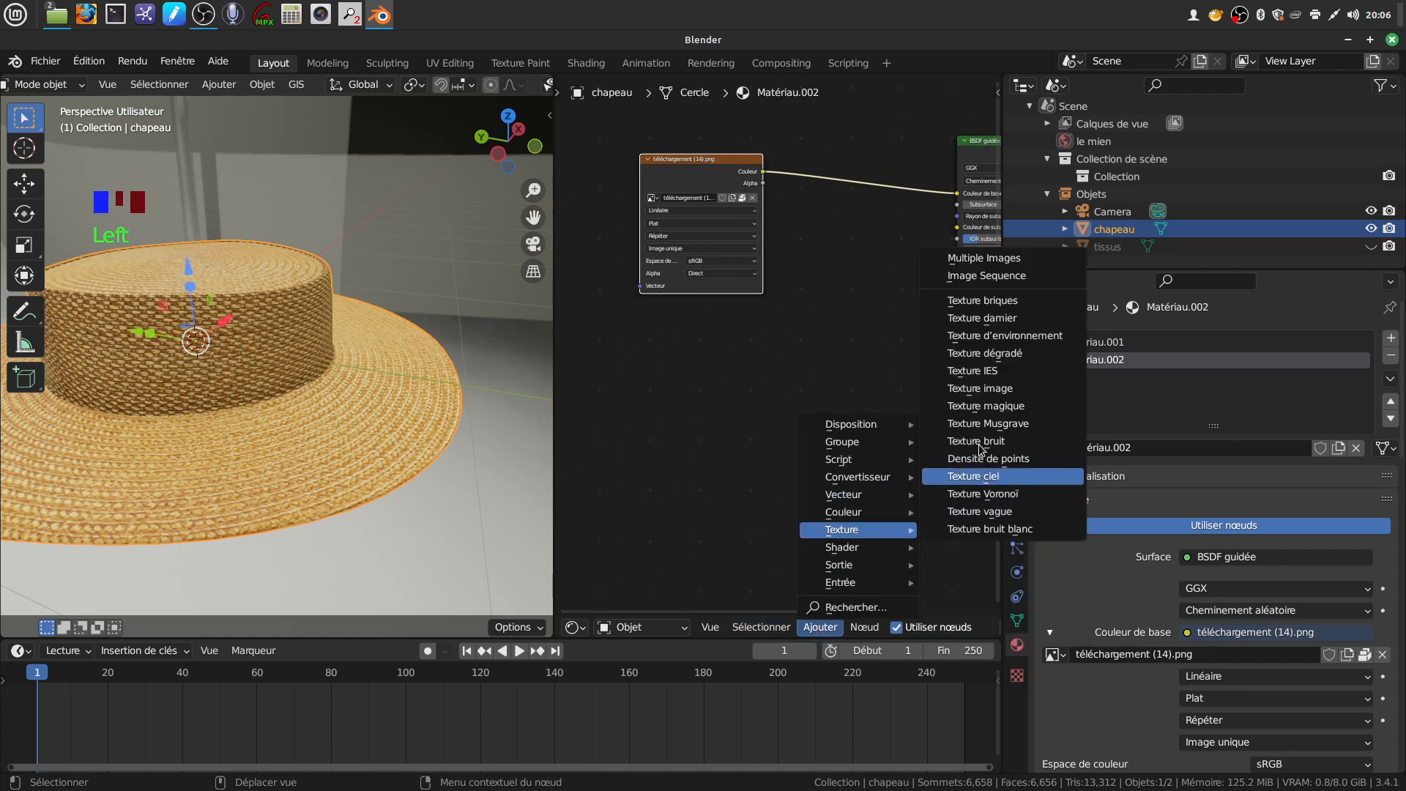
click(1000, 396)
click(675, 407)
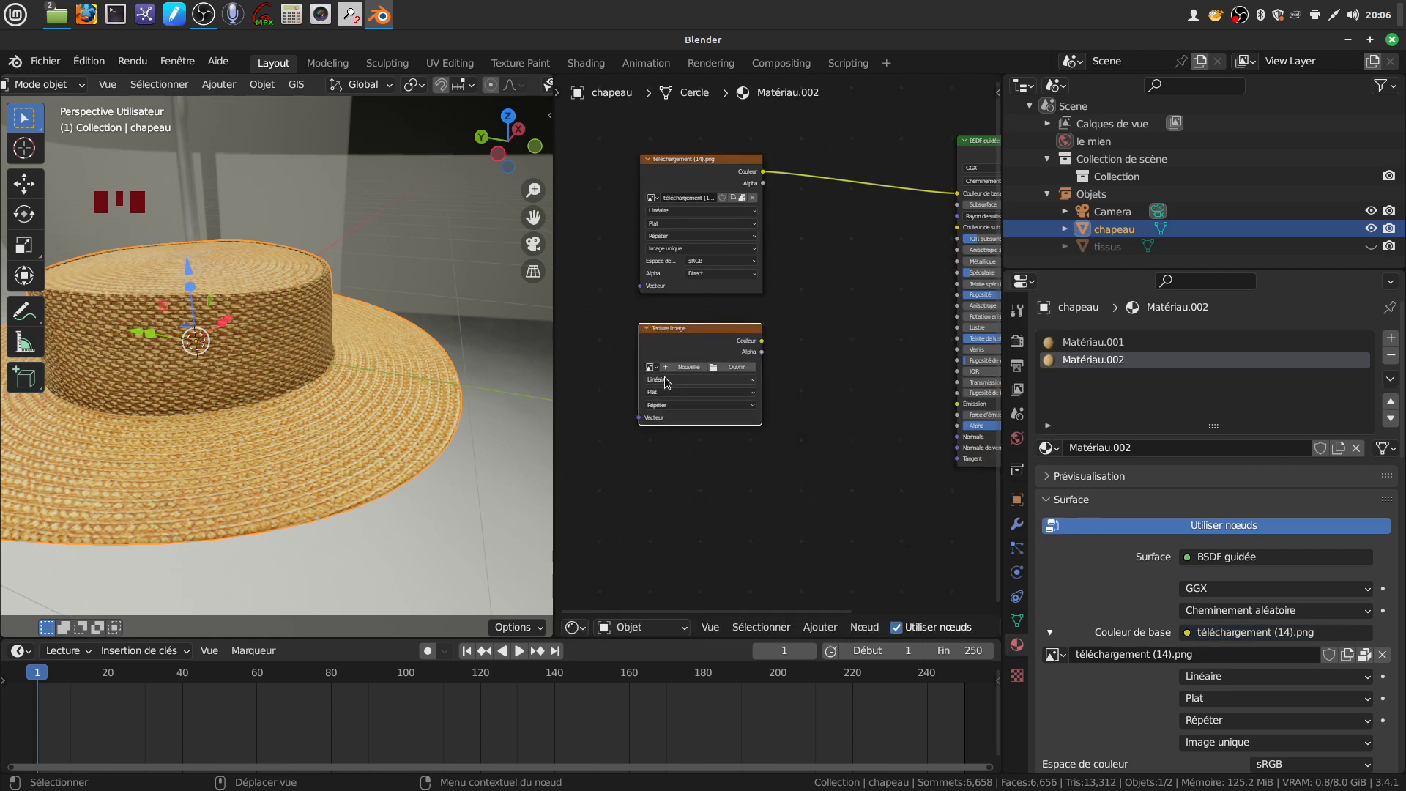
Load téléchargement (14 relief).png from the canotier folder into the empty image texture node and set its colour space to Non-couleurs
click(716, 366)
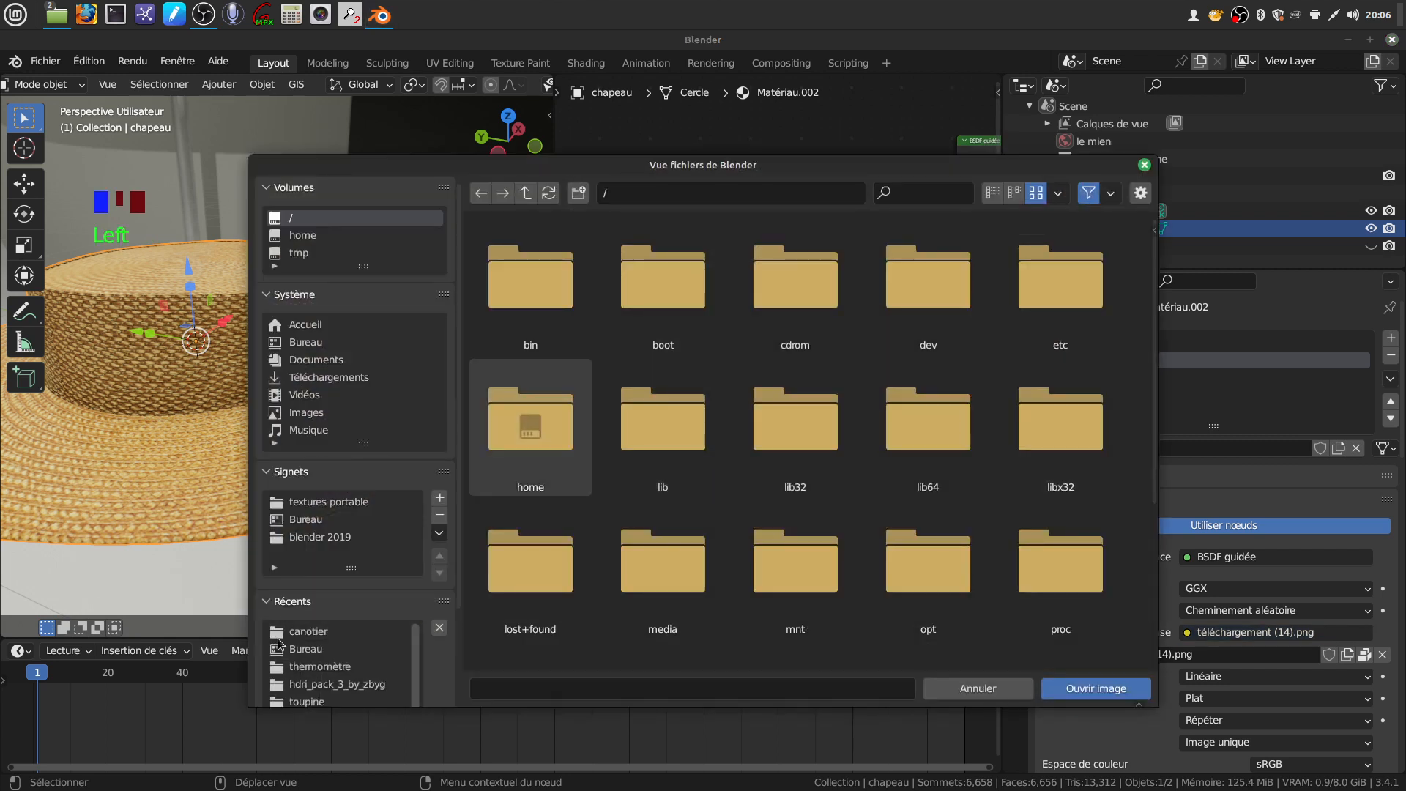
click(326, 634)
click(666, 432)
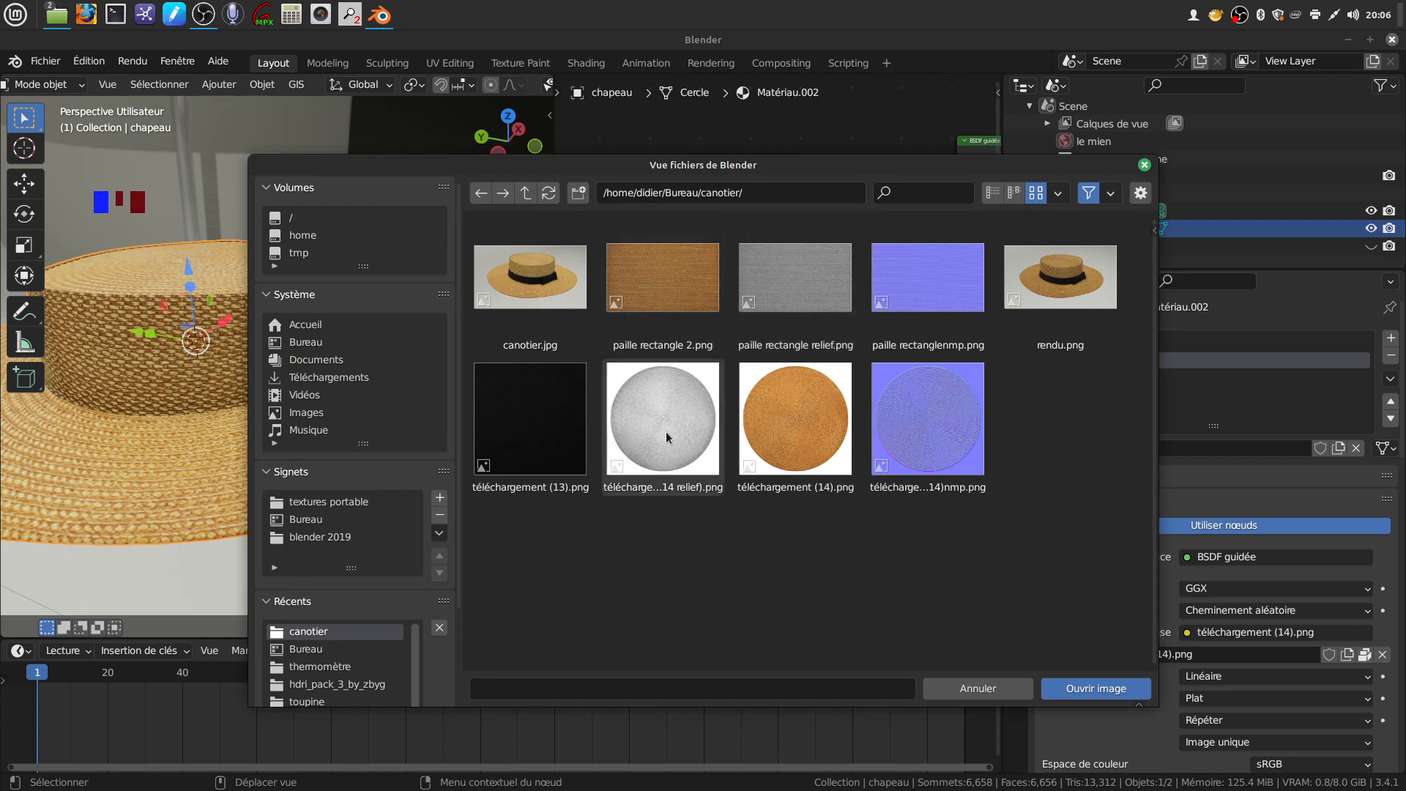
click(1096, 688)
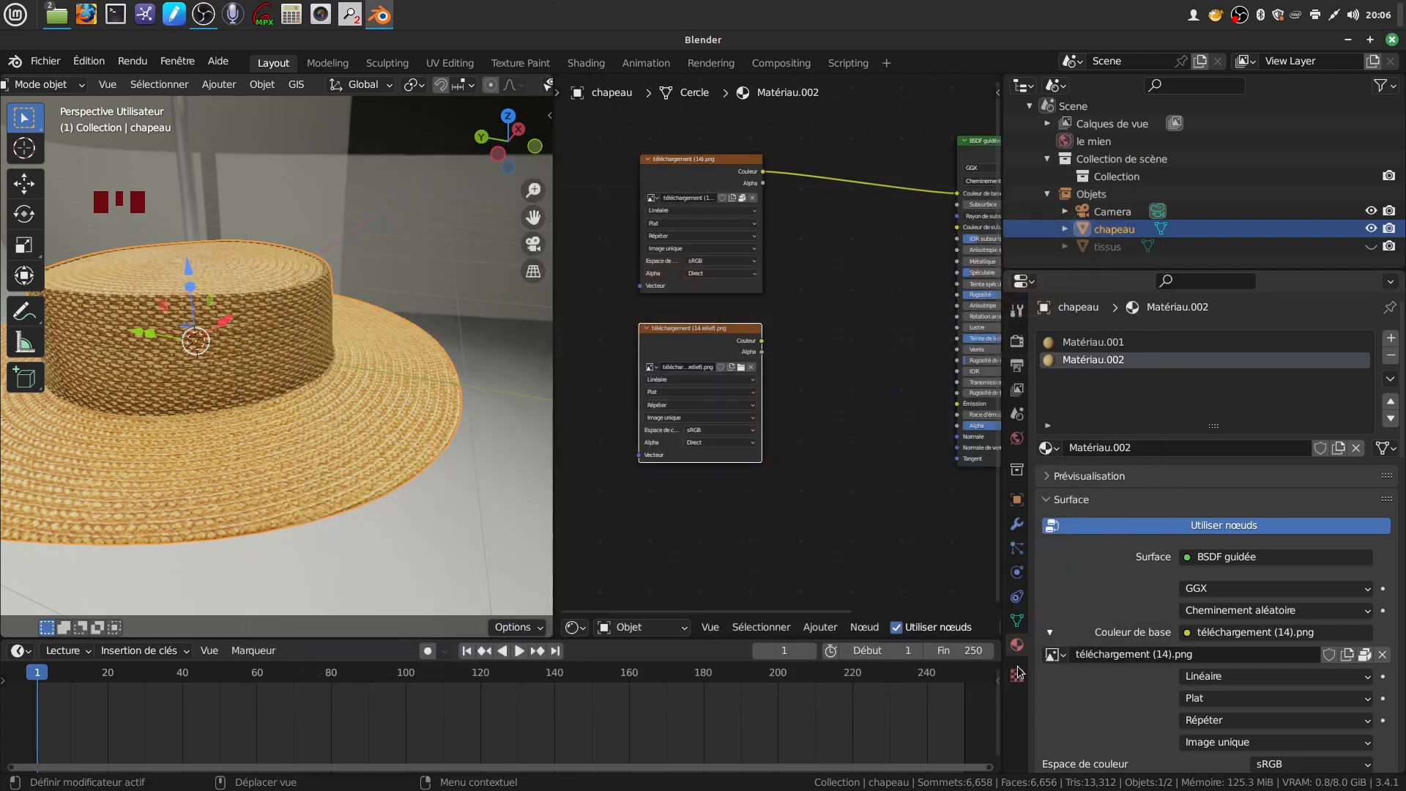
scroll(793, 539, up, 7)
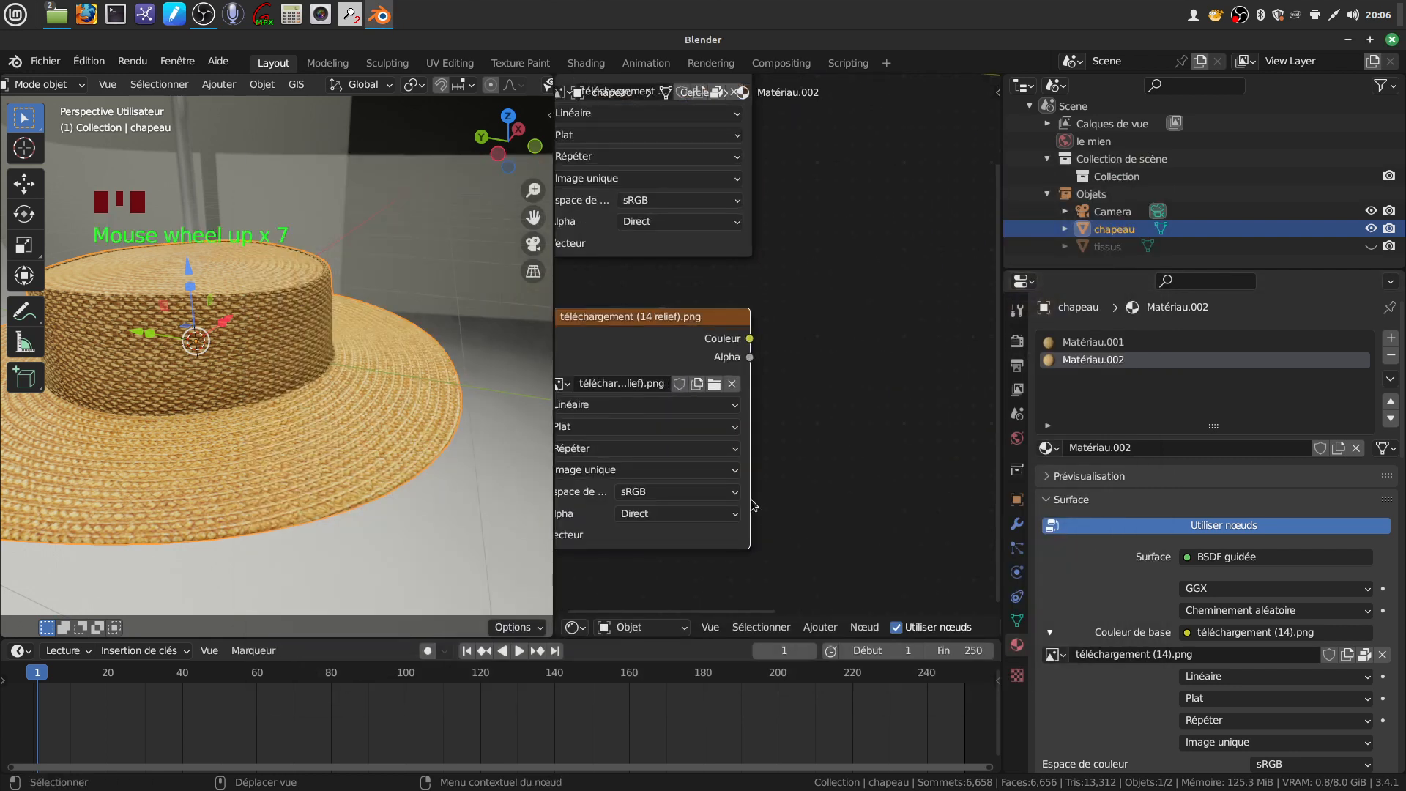
click(739, 495)
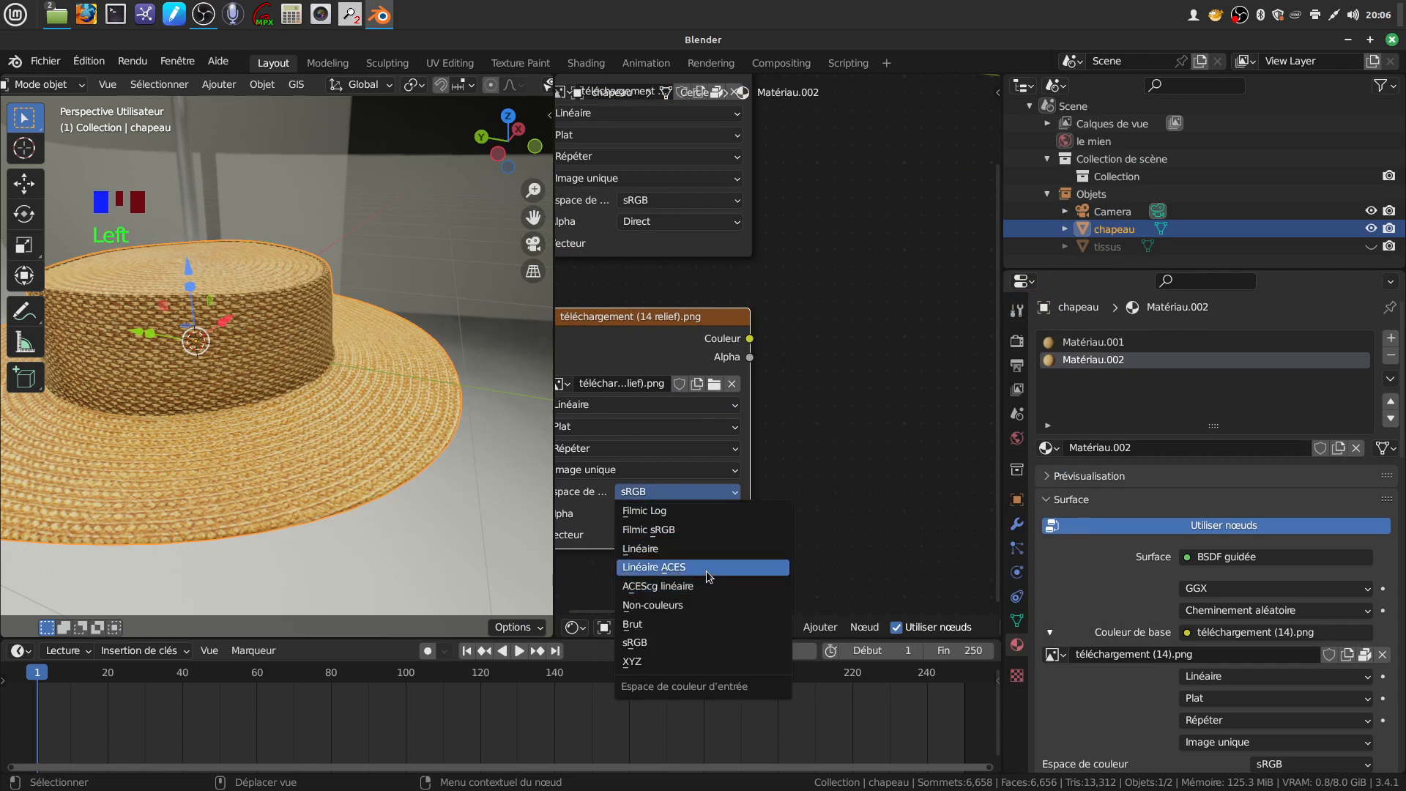
click(708, 606)
Add a Relief node with Force 0.000 beside the téléchargement (14 relief).png node and link the texture's Couleur to its Hauteur input
scroll(776, 516, down, 4)
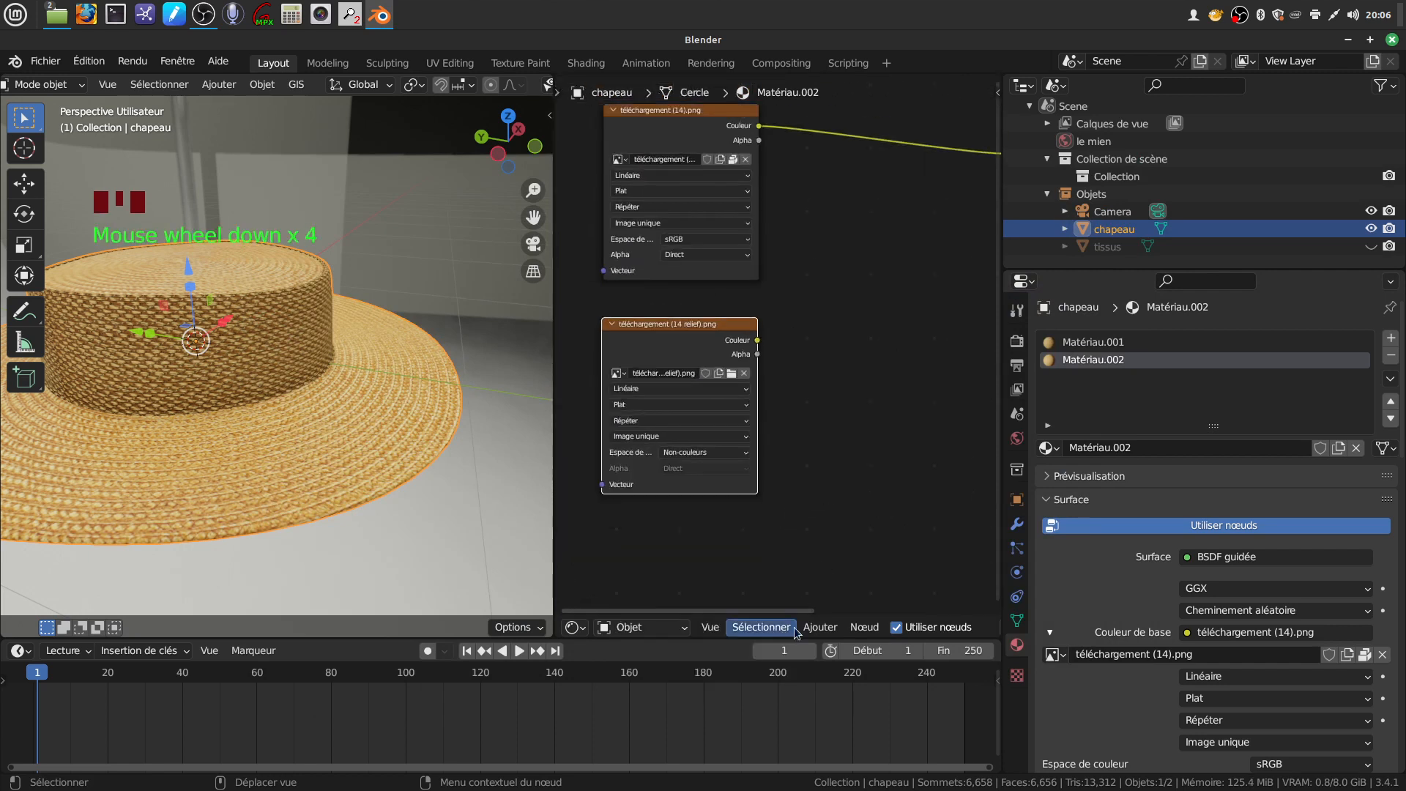
click(819, 628)
mouse_move(850, 496)
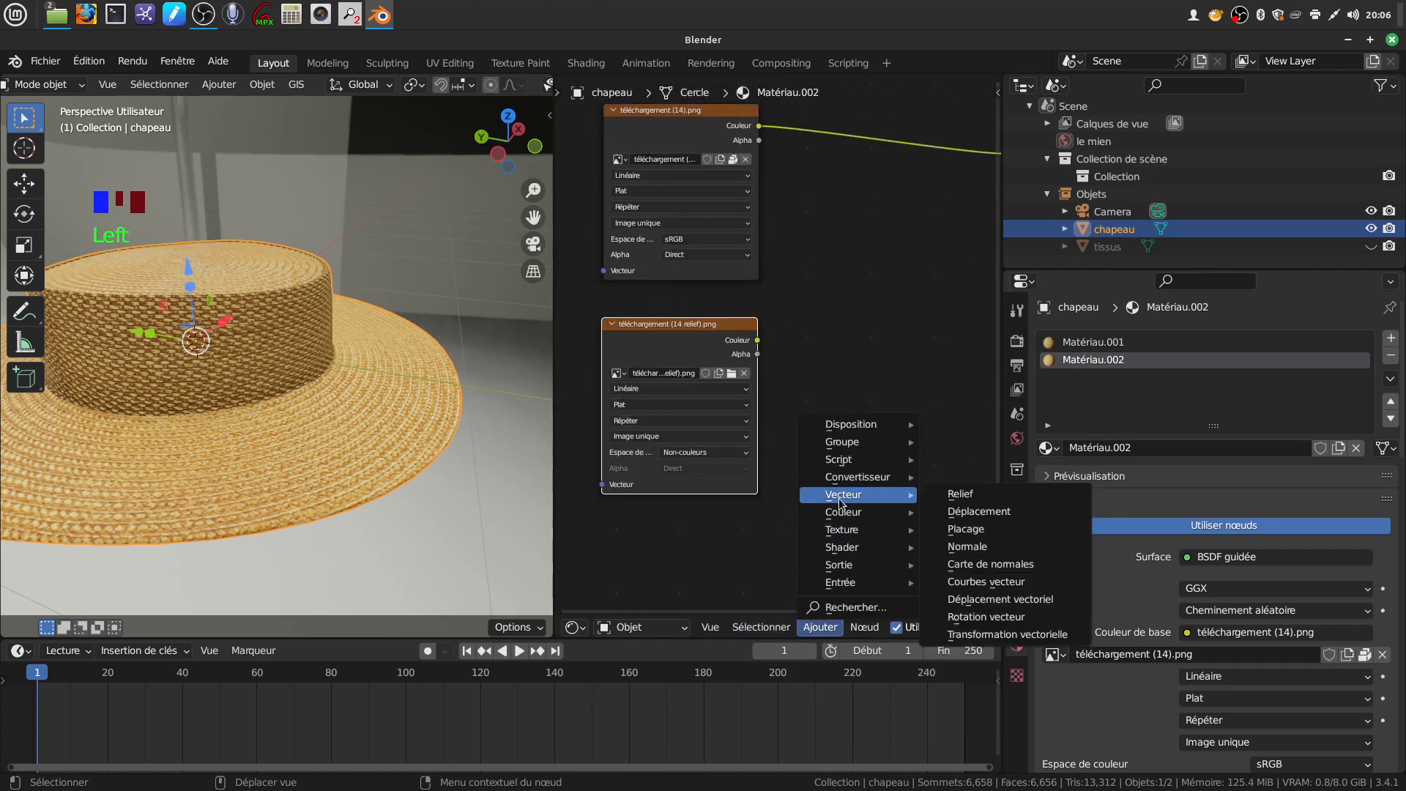
click(957, 492)
click(779, 351)
drag(758, 341, 816, 388)
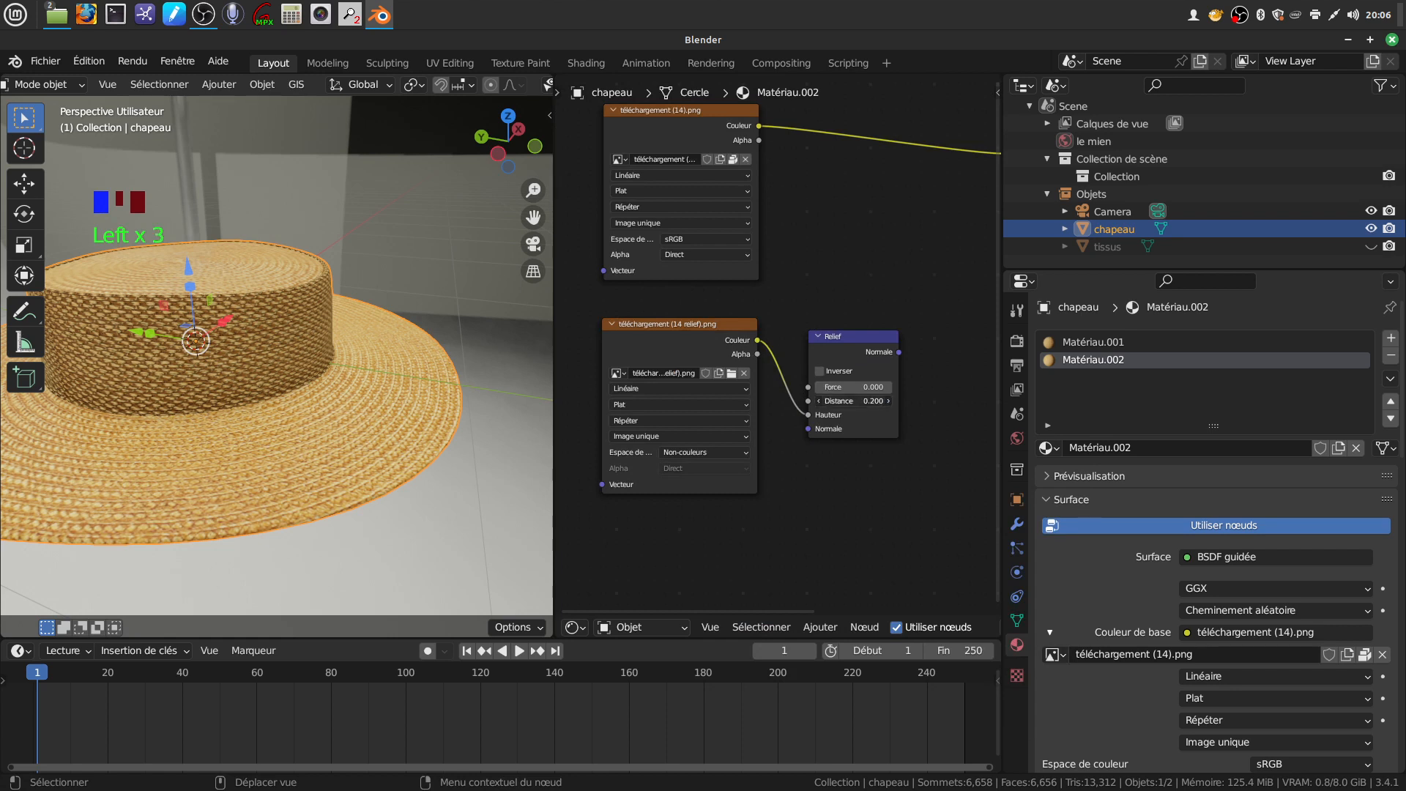
Set the Relief node's Distance to 0.300 and link its Normale output to the BSDF guidée node's Normale input
scroll(884, 460, down, 2)
middle_drag(882, 362, 832, 399)
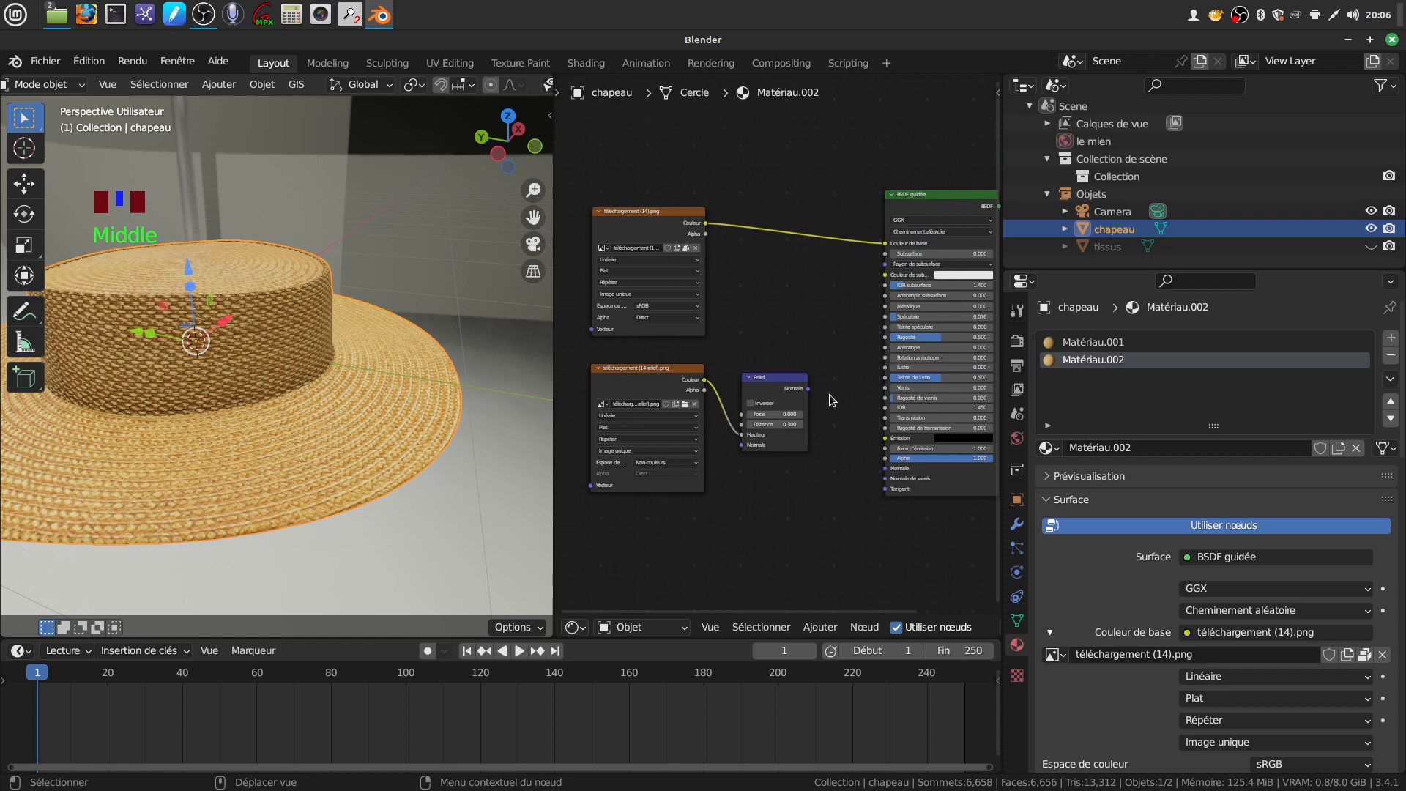
drag(810, 389, 885, 470)
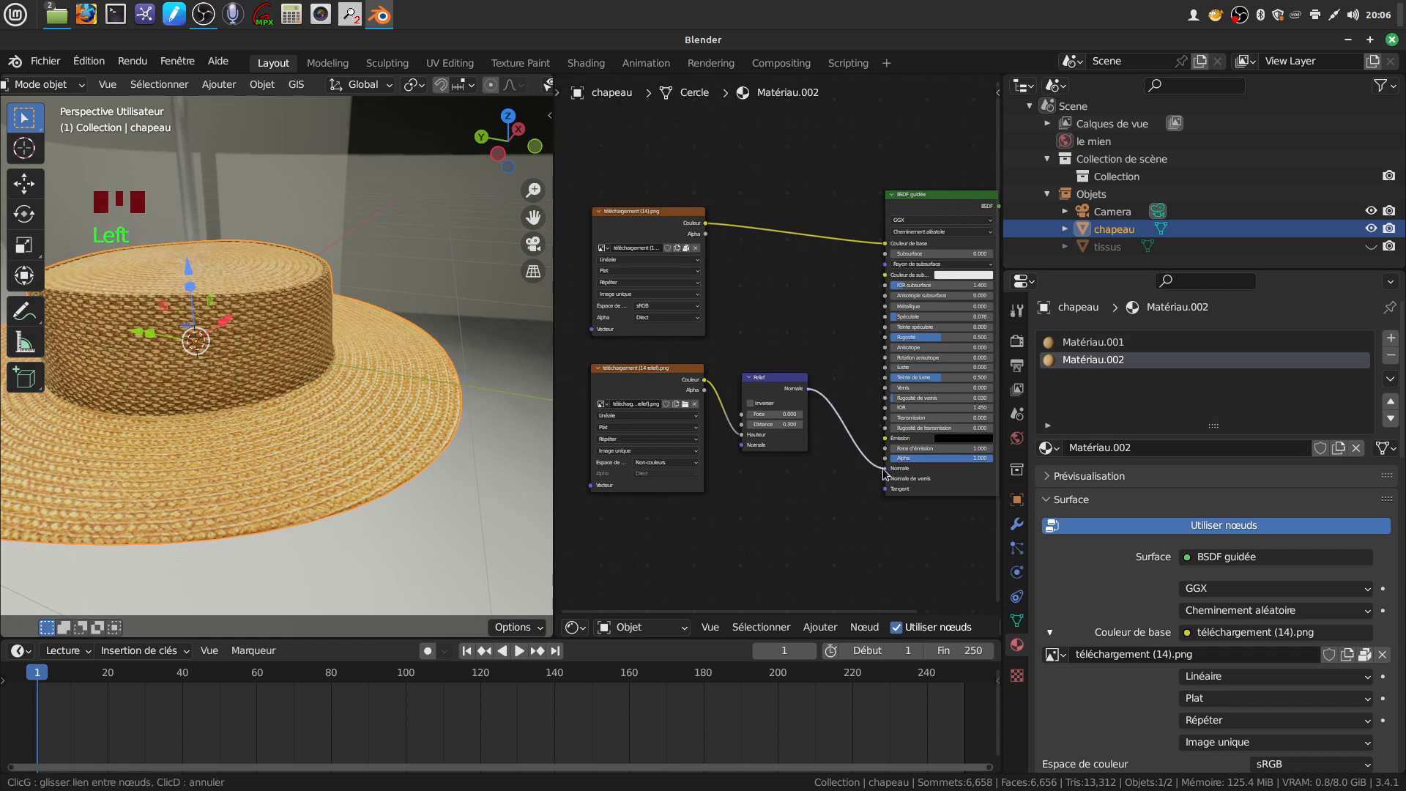
Raise the Relief node's Force to 0.680 and check the bump effect on the hat's brim
scroll(828, 494, up, 2)
middle_drag(828, 494, 894, 425)
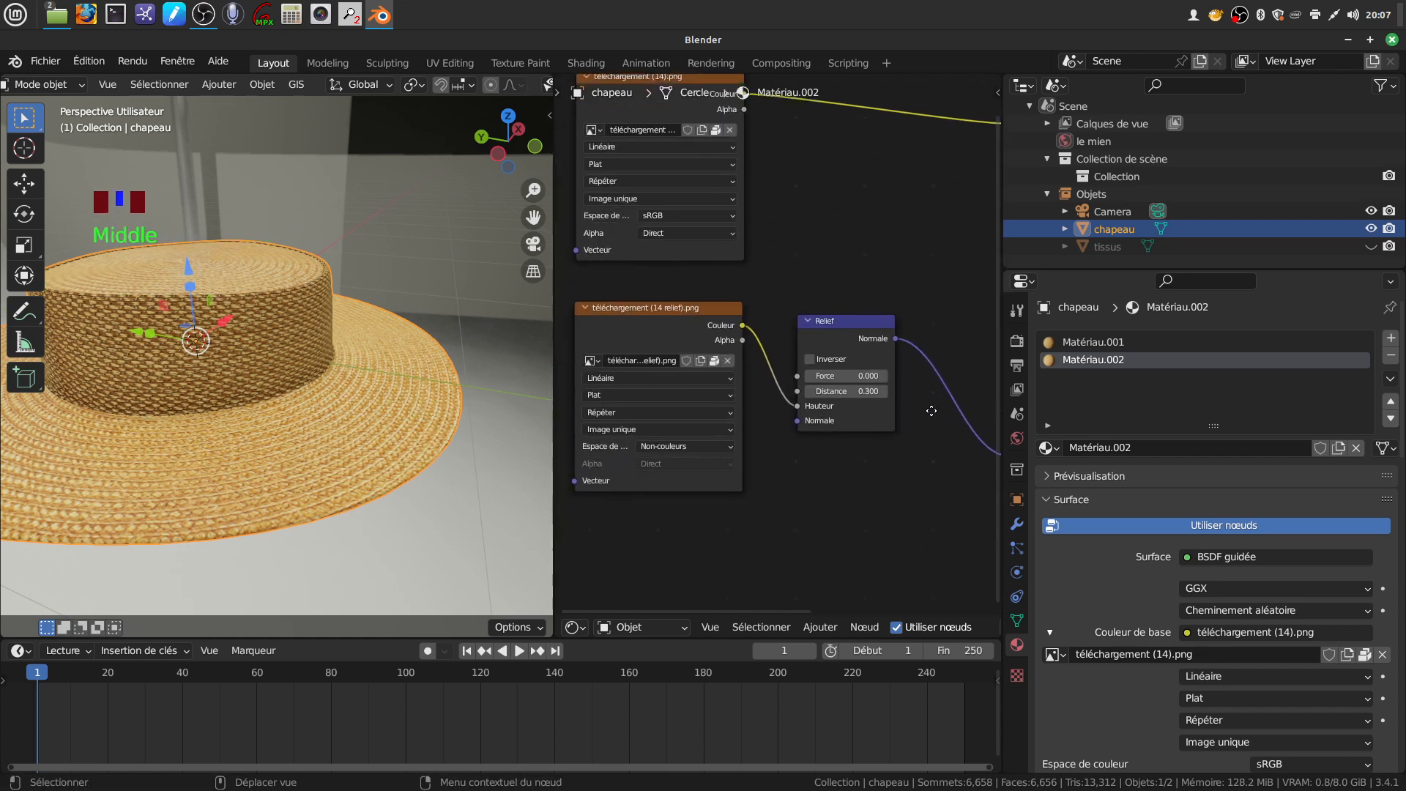
scroll(855, 515, up, 2)
scroll(854, 508, up, 1)
middle_drag(836, 486, 767, 503)
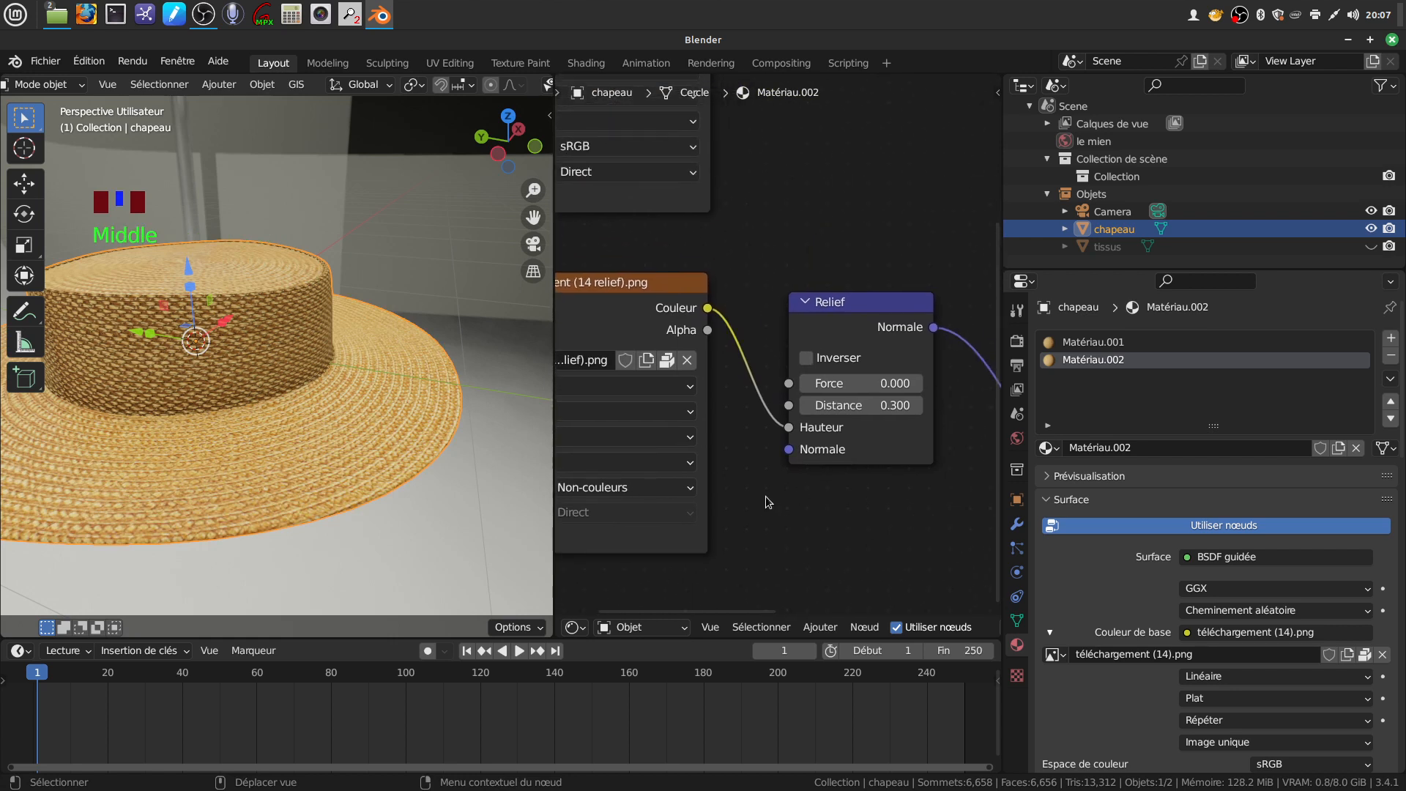
middle_drag(346, 453, 282, 416)
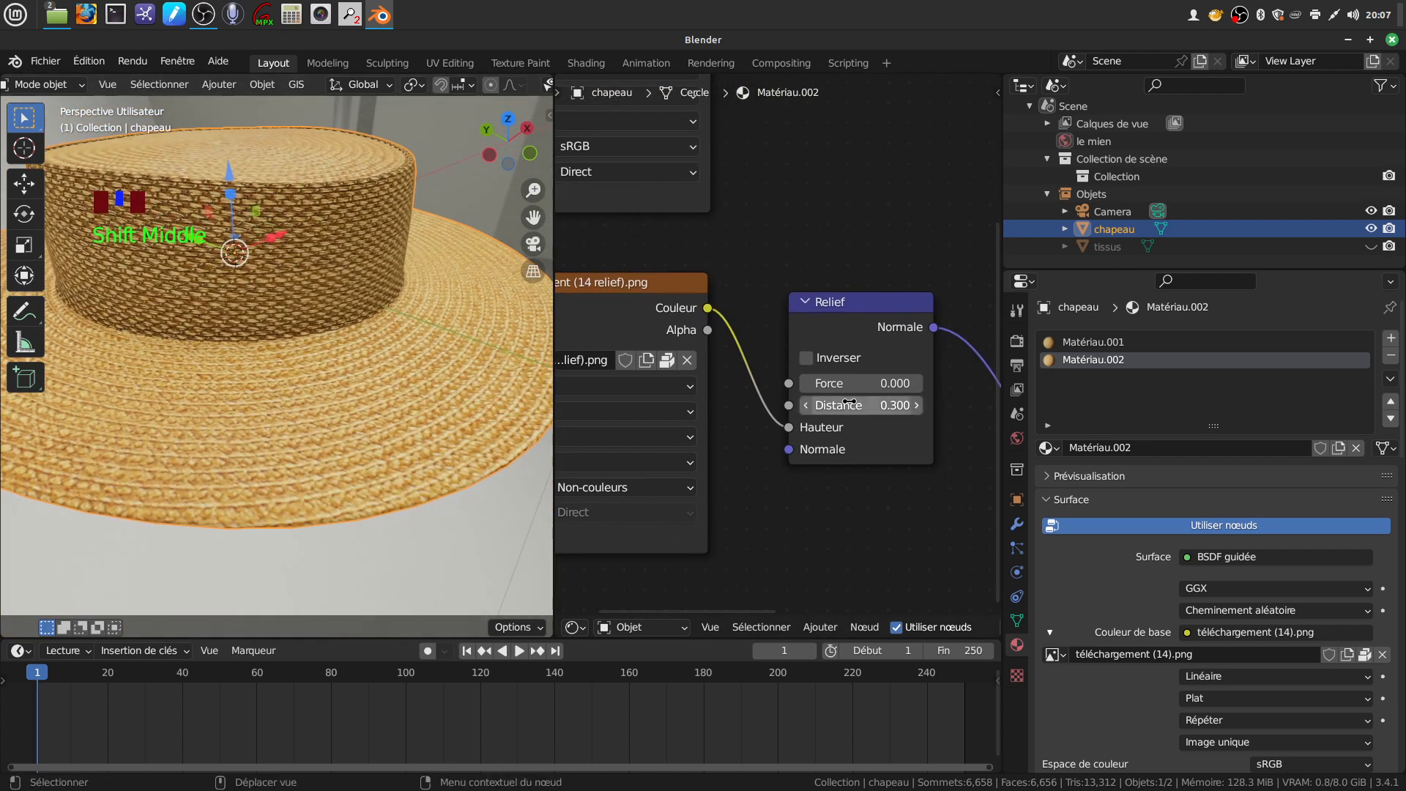
click(833, 384)
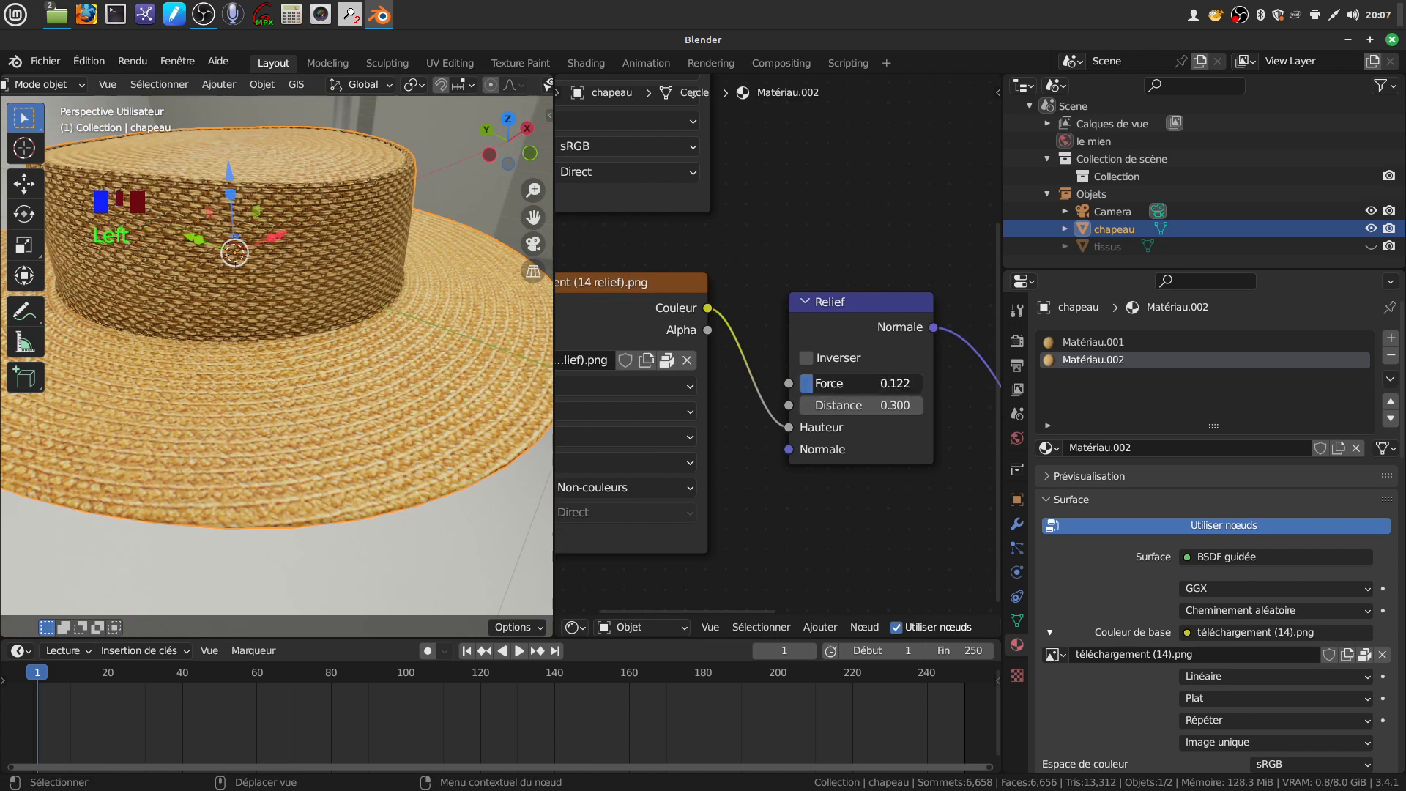
drag(833, 383, 860, 384)
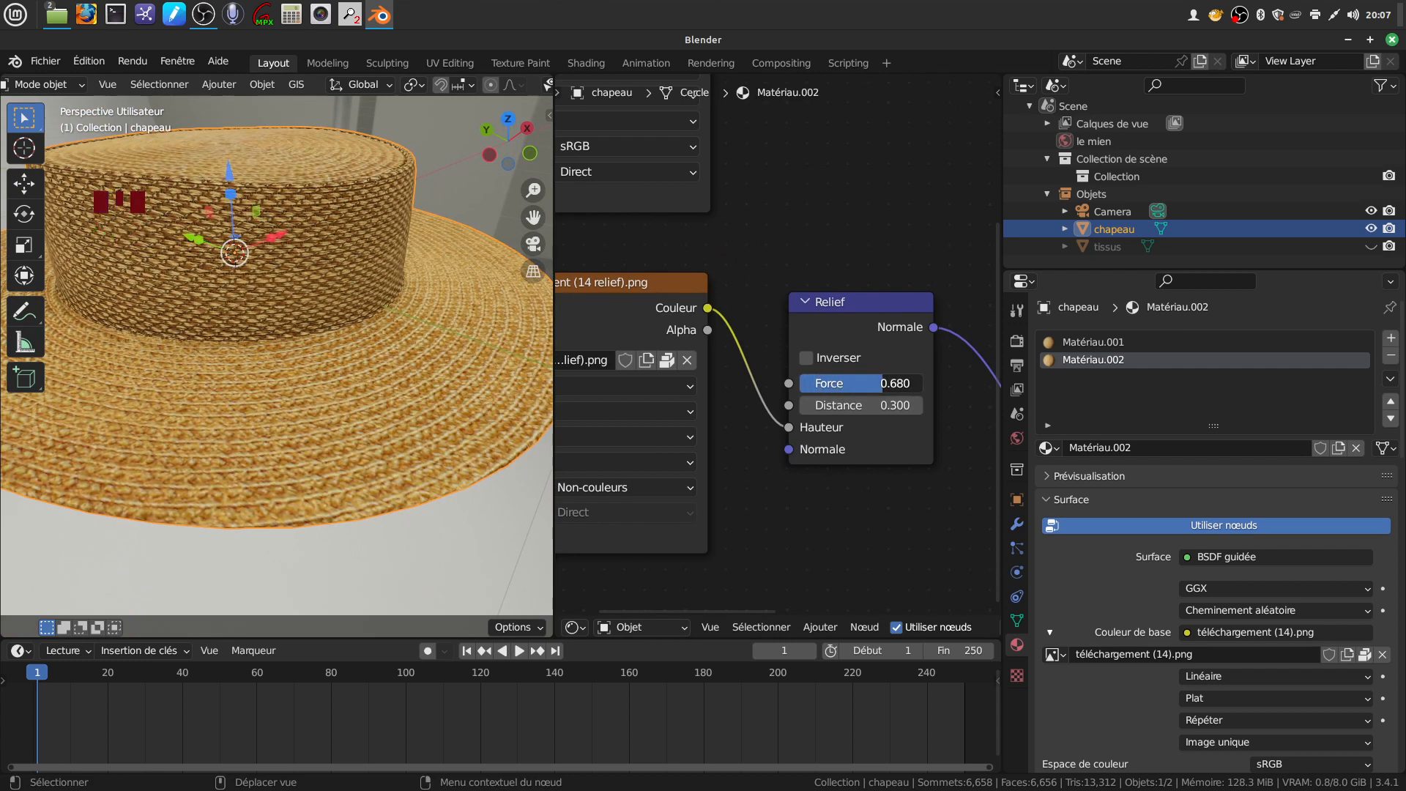
middle_drag(278, 512, 273, 362)
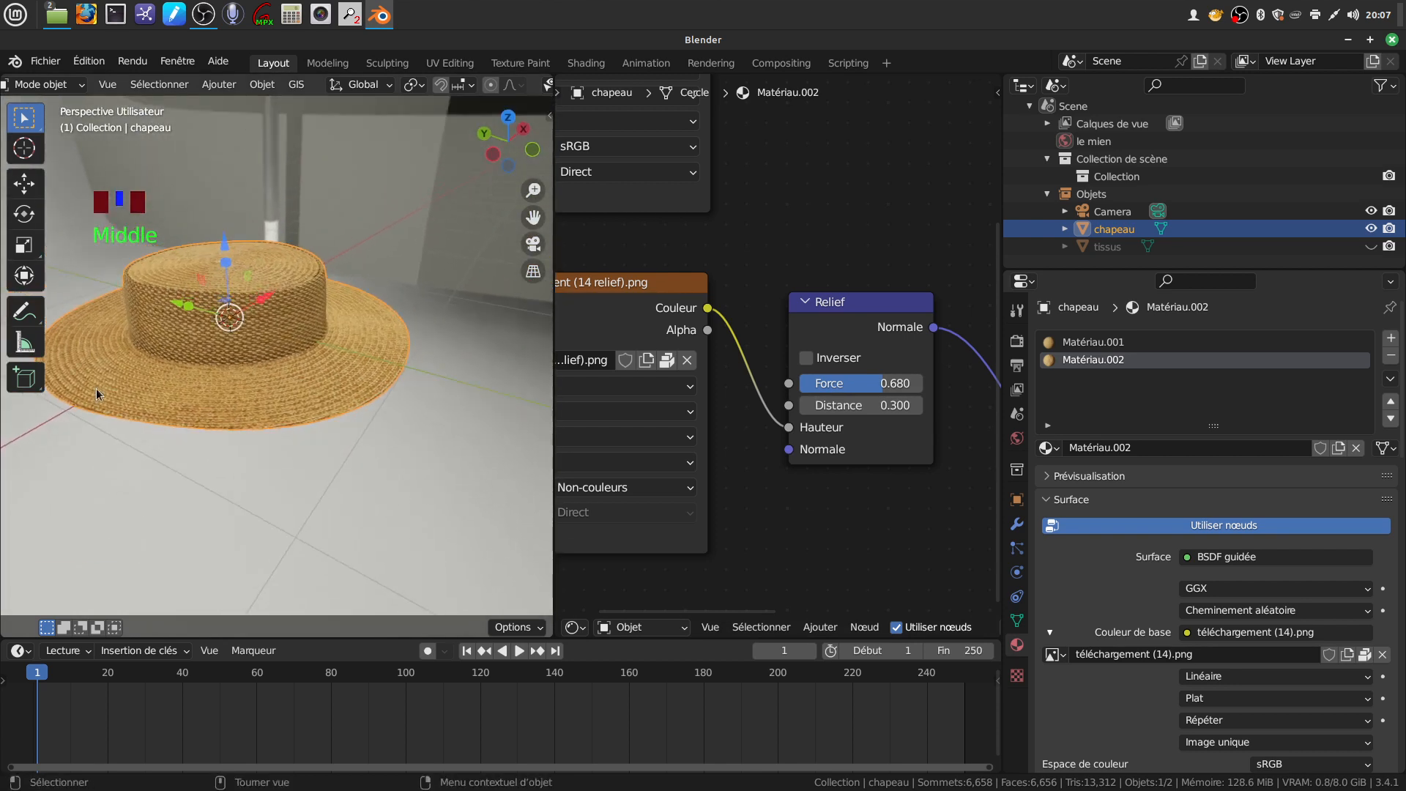
Add a Carte de normales node and place it below the Relief node
scroll(780, 499, down, 6)
middle_drag(781, 499, 782, 436)
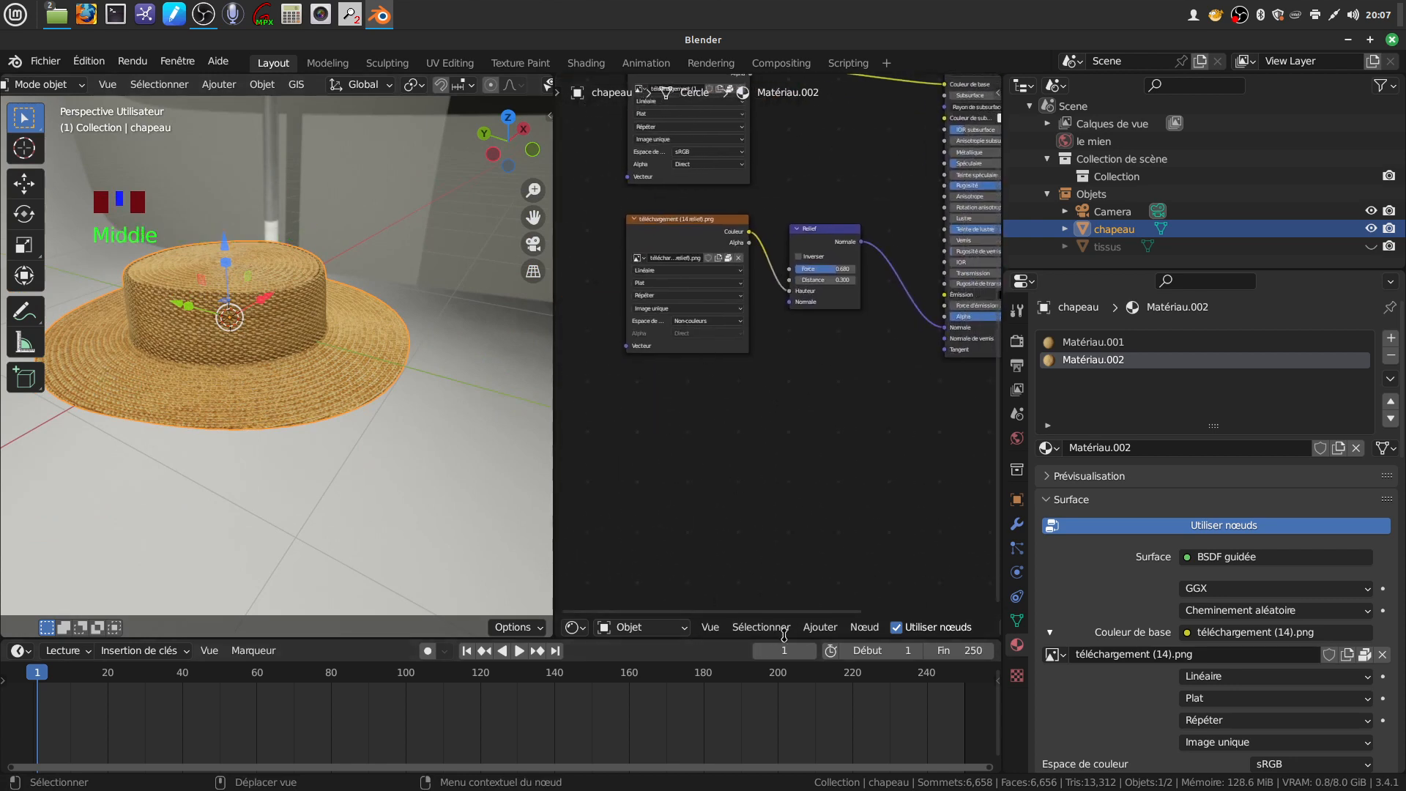
click(819, 627)
mouse_move(850, 499)
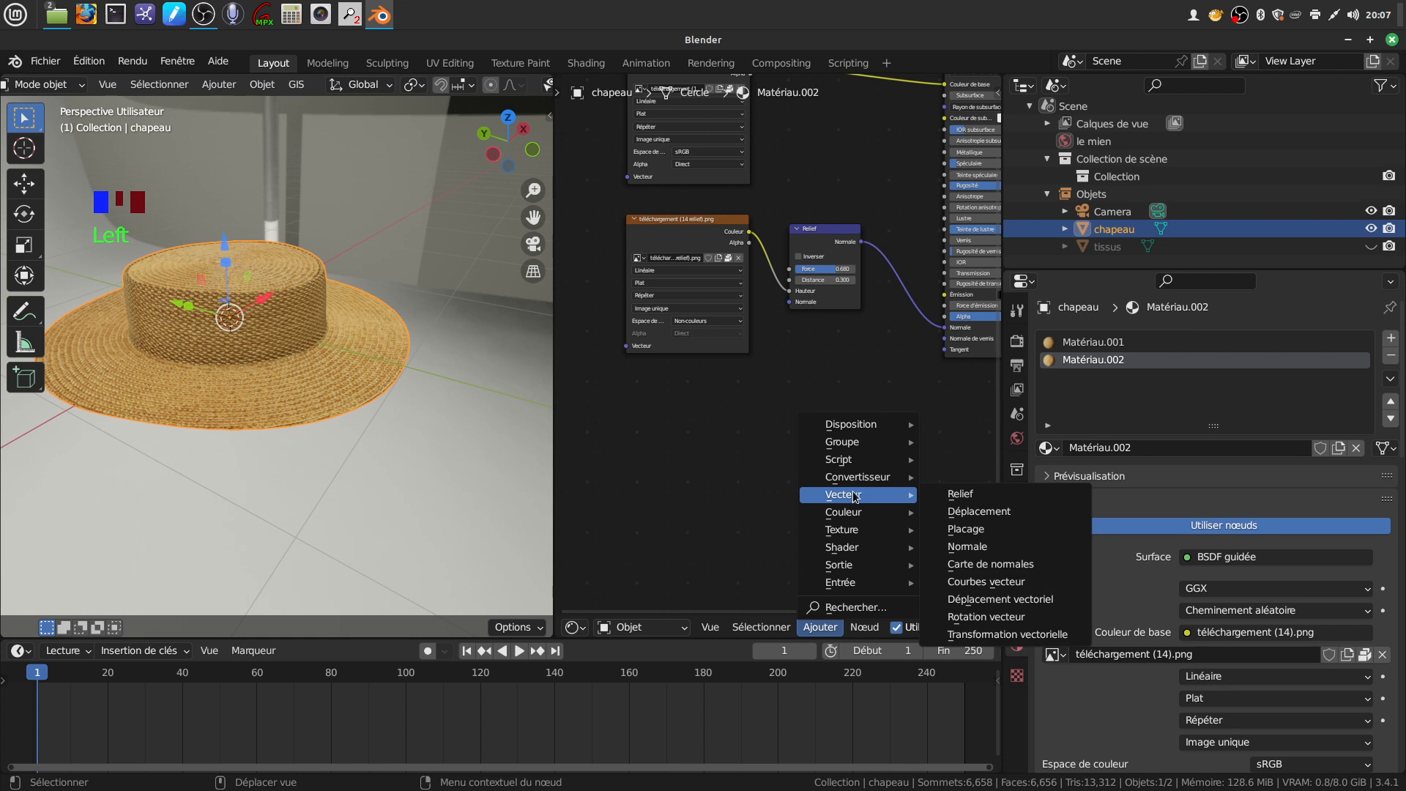
mouse_move(847, 537)
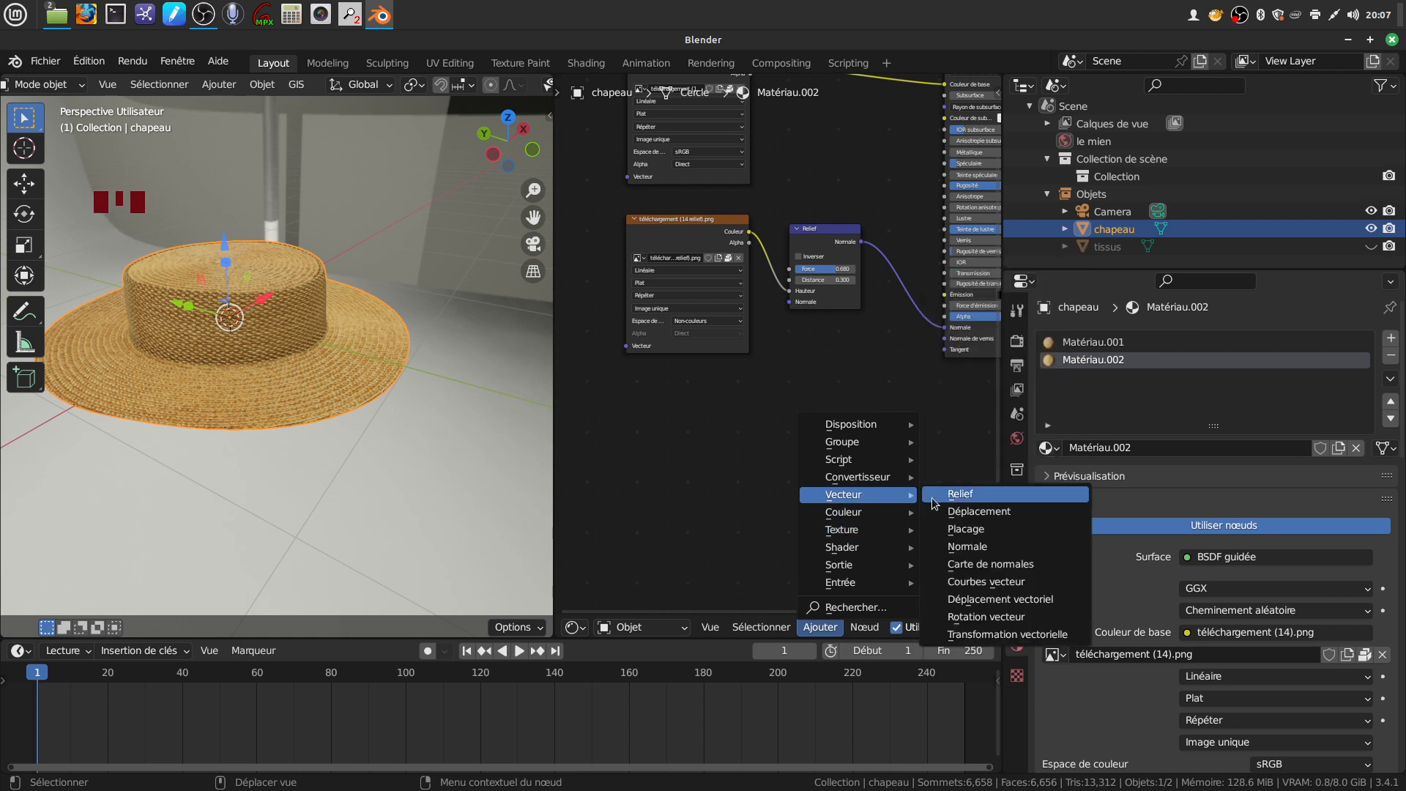
click(986, 564)
click(813, 382)
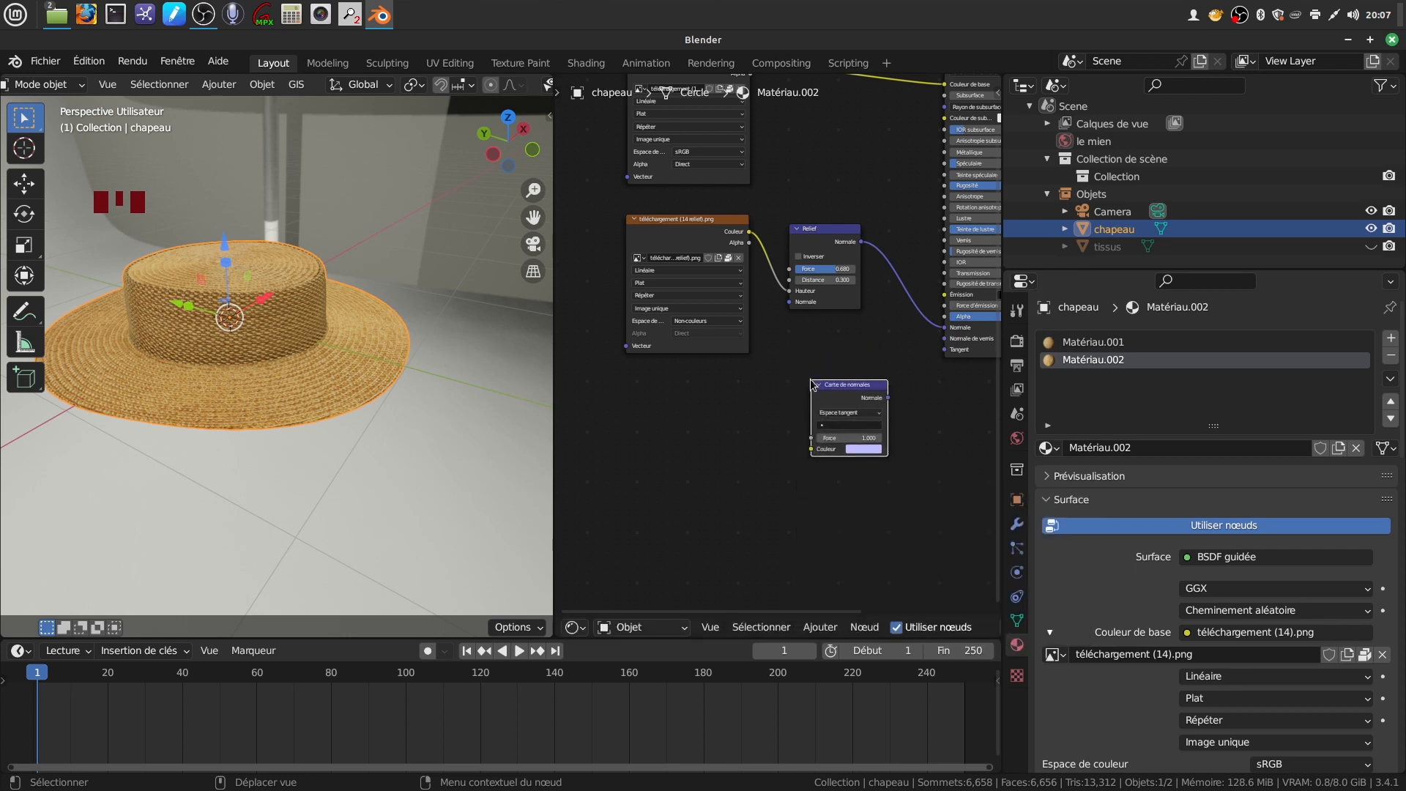
Add an image texture node below the téléchargement (14 relief).png node and load téléchargement (14)nmp.png into it from the canotier folder
click(819, 628)
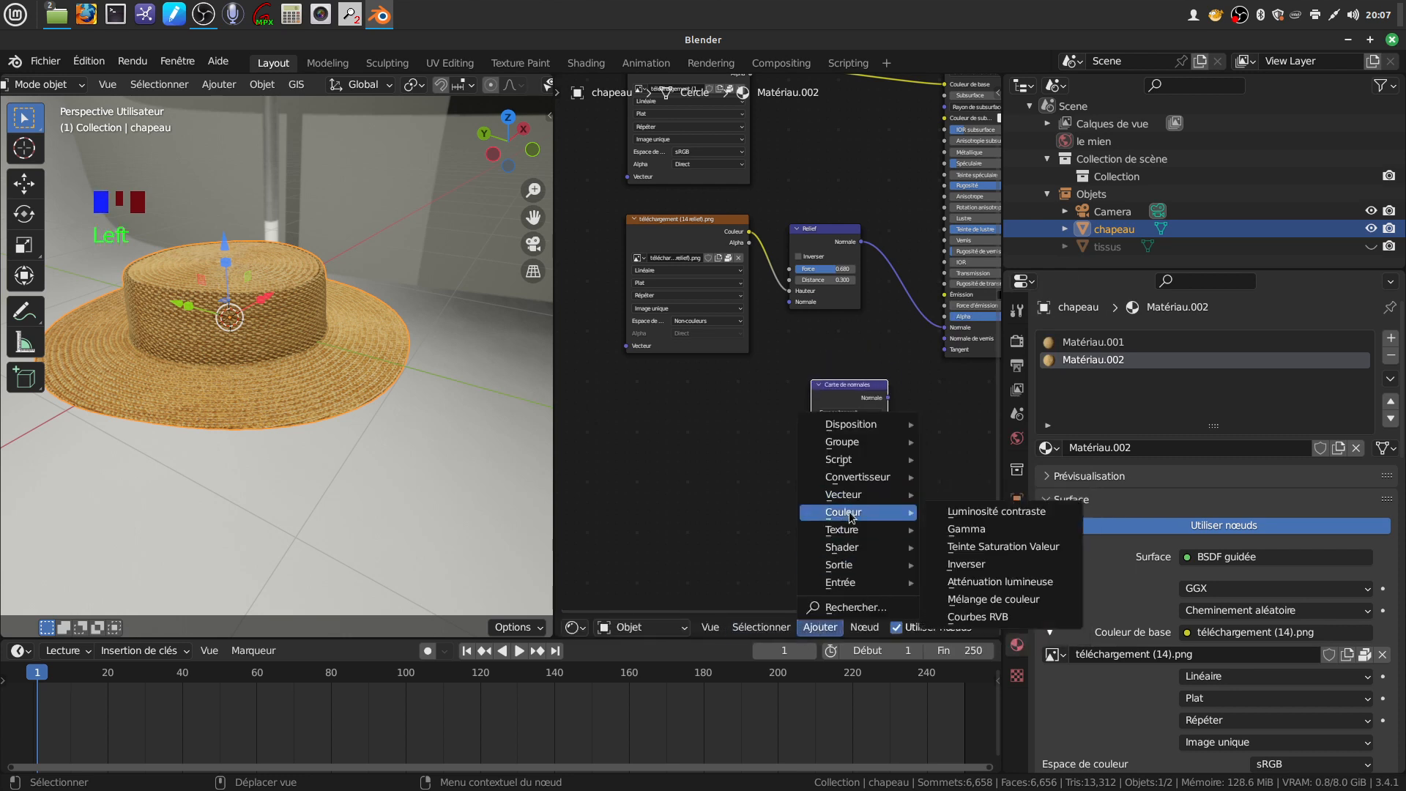
mouse_move(846, 533)
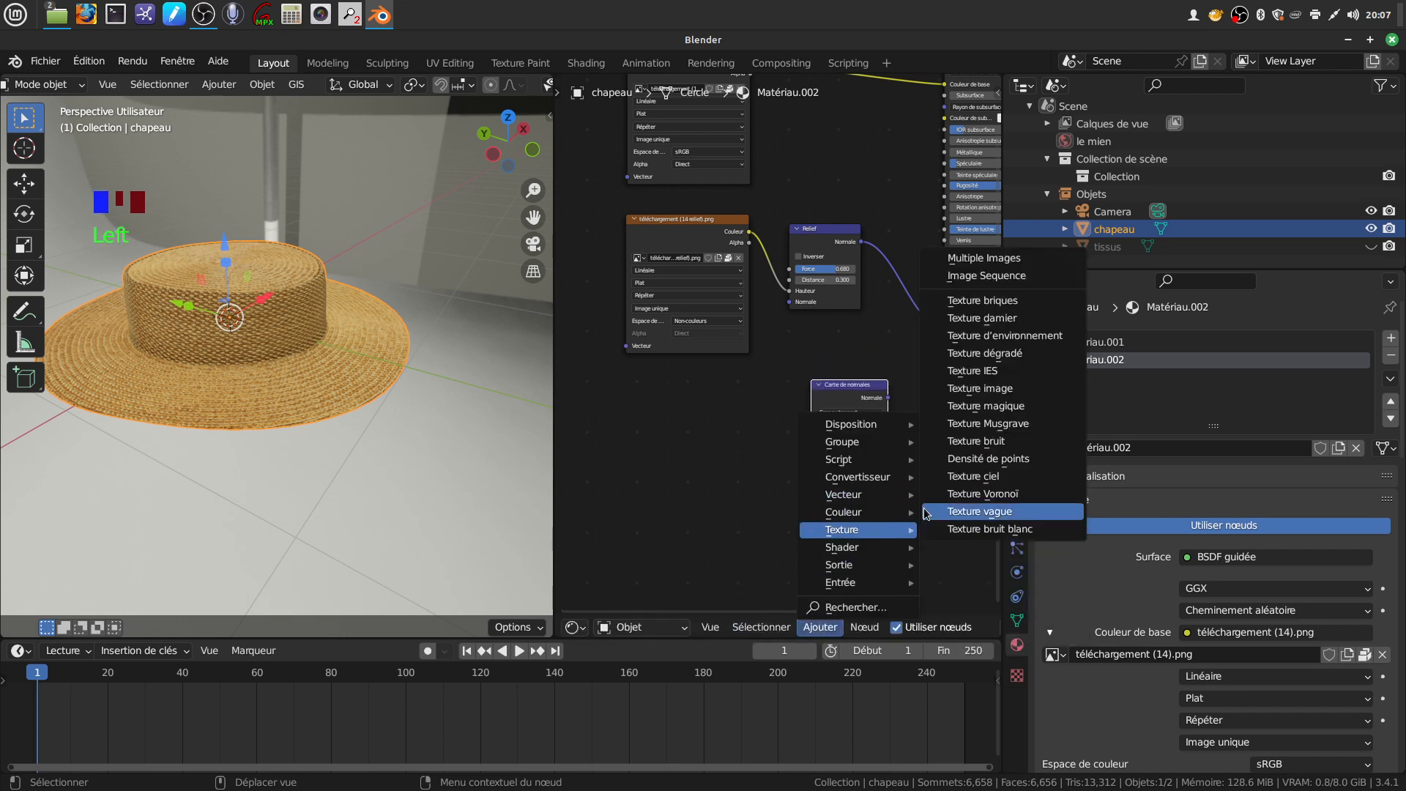
click(965, 391)
click(676, 404)
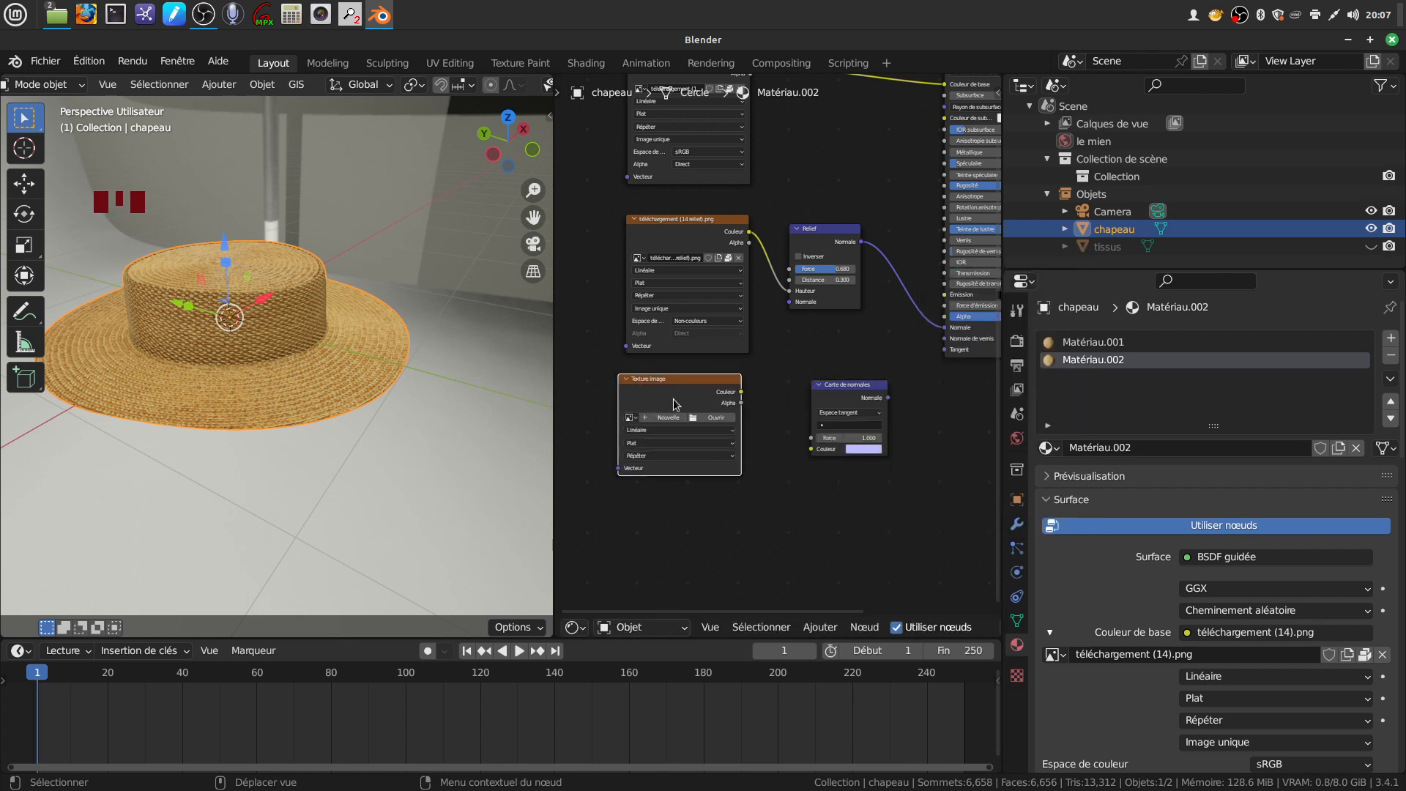
click(694, 419)
click(343, 632)
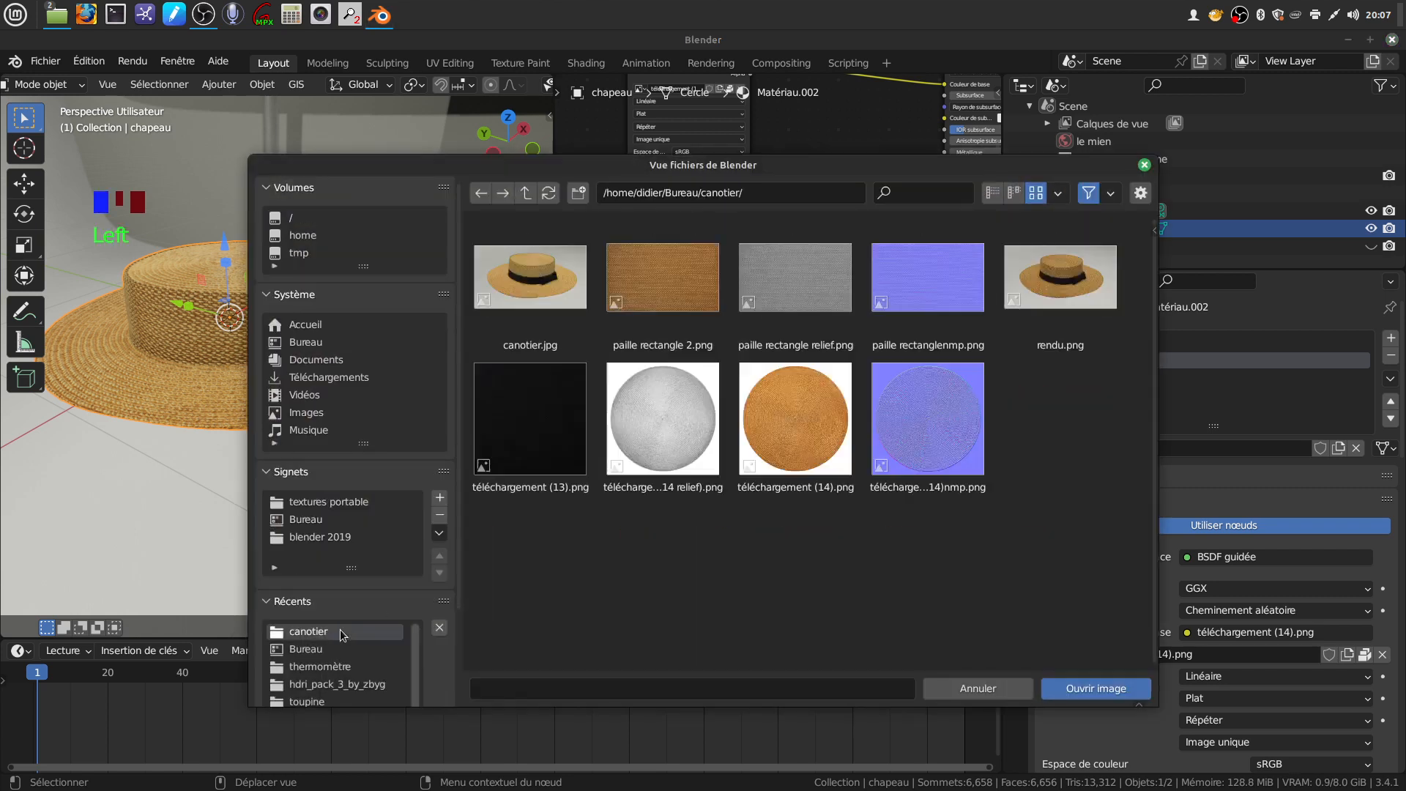
click(922, 420)
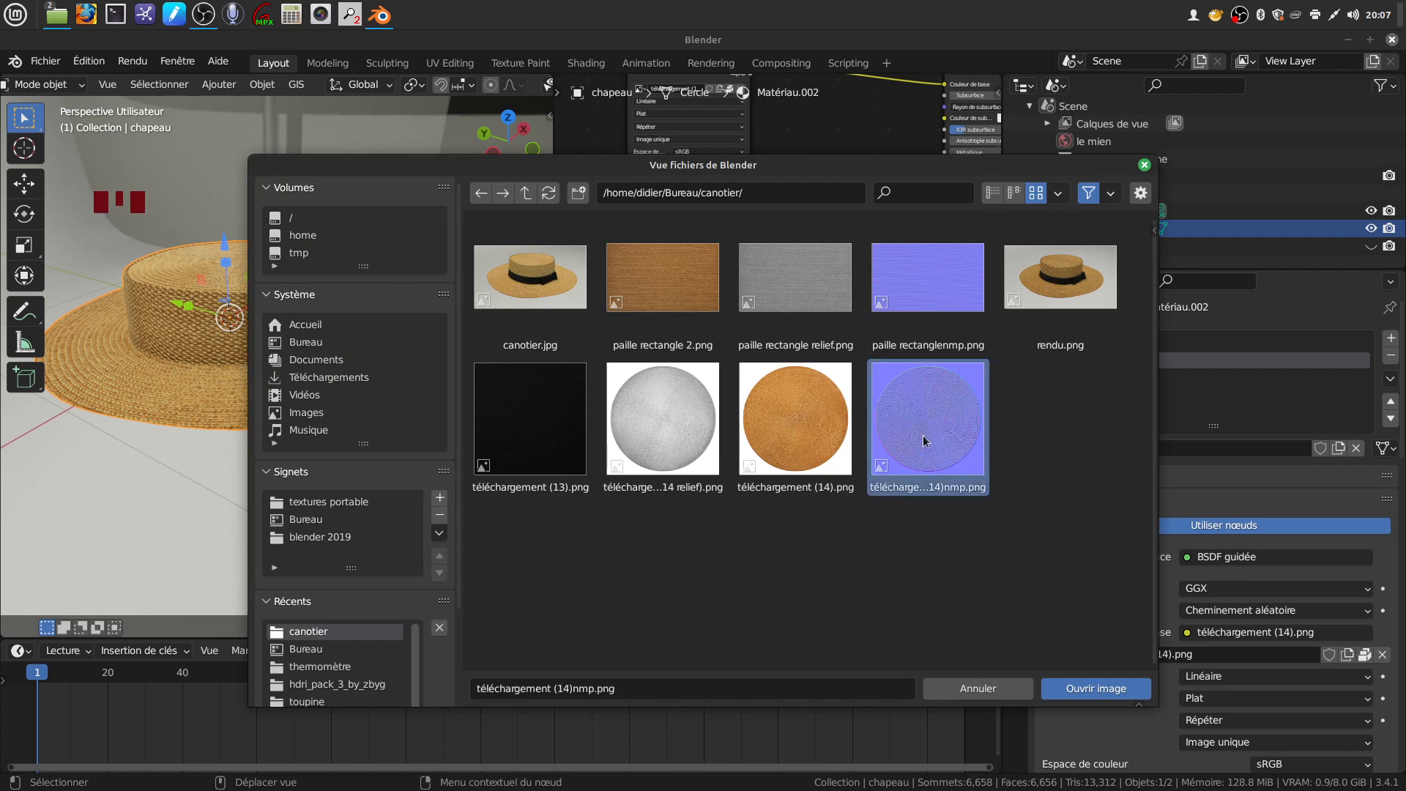
click(1080, 687)
Link the téléchargement (14)nmp.png Couleur output to the Carte de normales node's Couleur input and set the texture's colour space to Non-couleurs
scroll(853, 561, up, 1)
middle_drag(853, 561, 824, 458)
scroll(818, 469, up, 2)
scroll(738, 333, up, 1)
drag(718, 316, 848, 422)
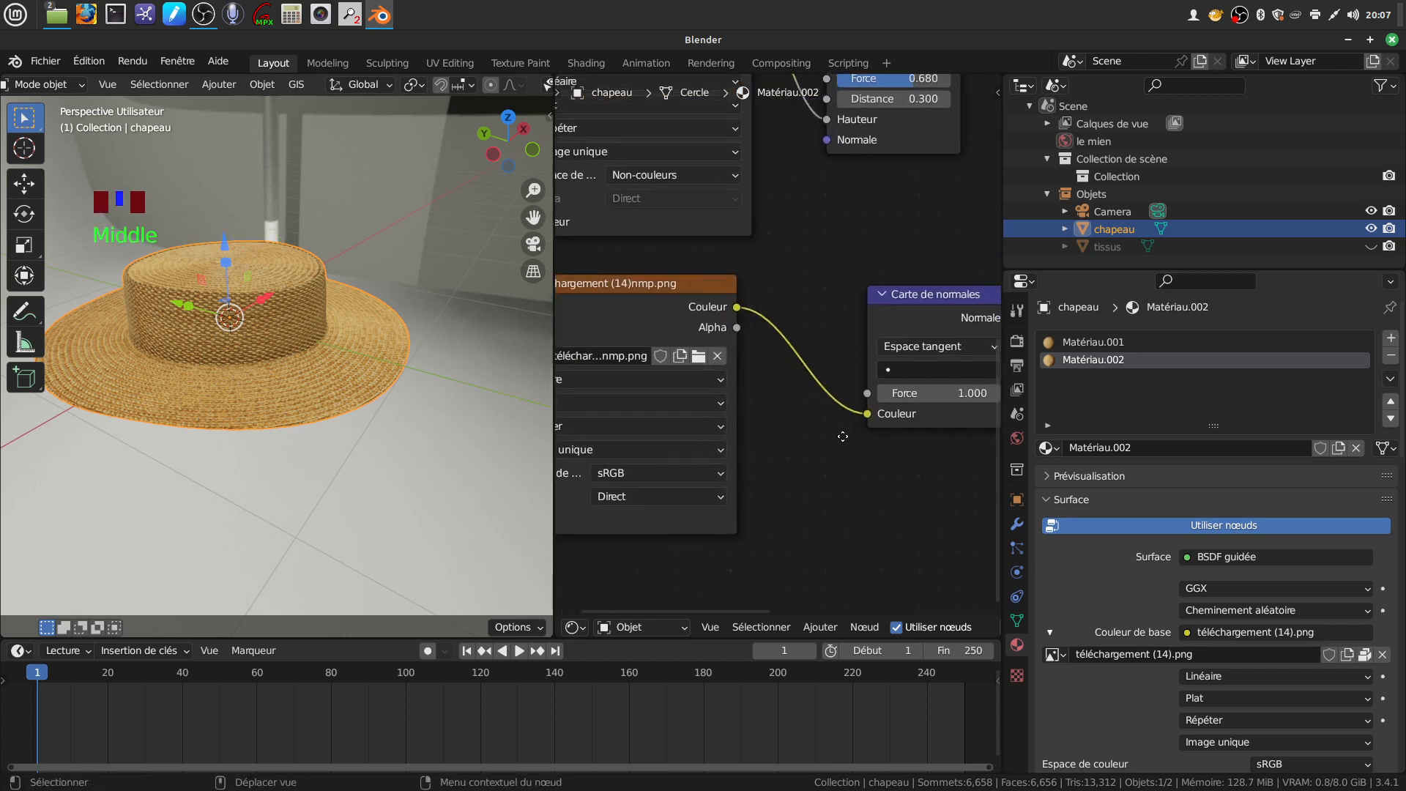
middle_drag(714, 482, 767, 463)
click(757, 470)
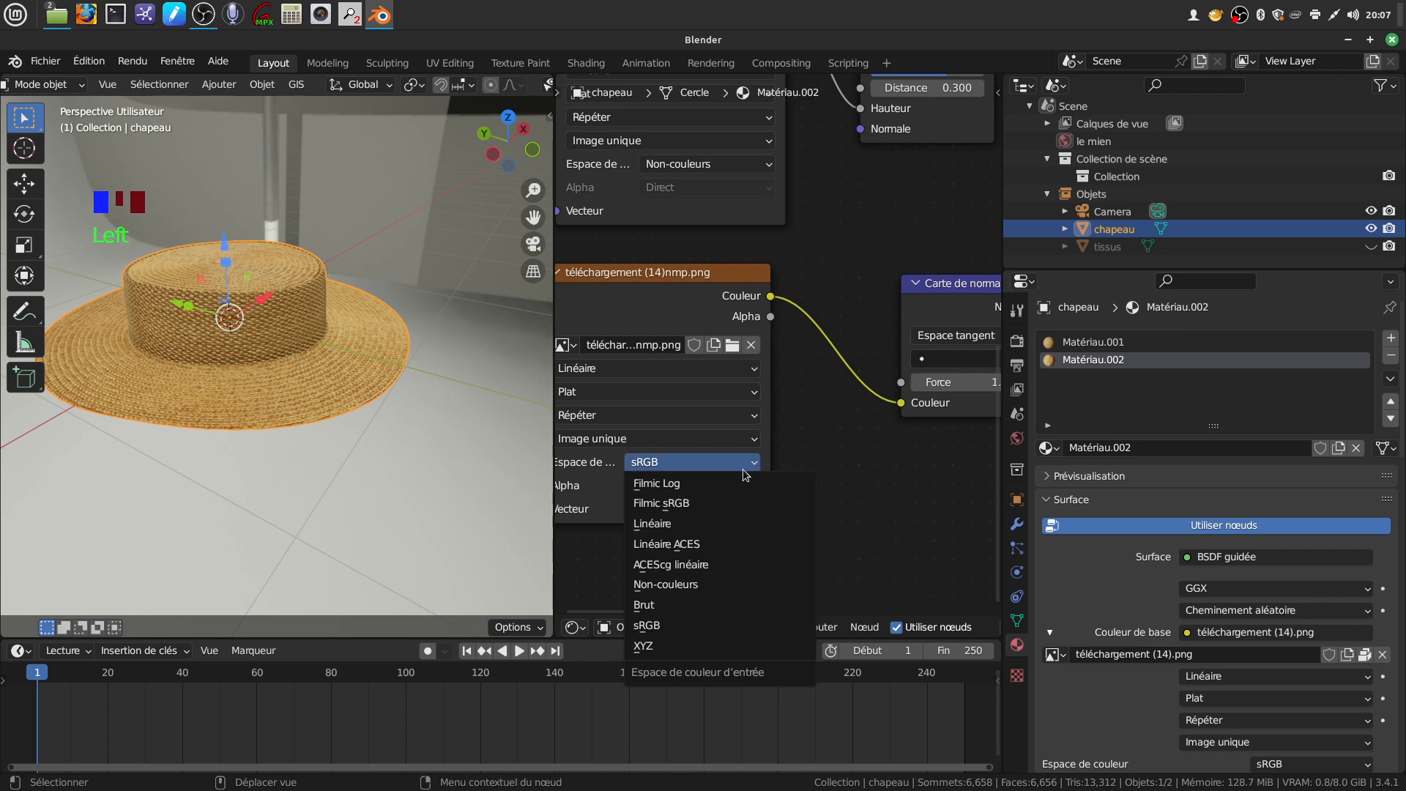
click(730, 583)
Set the Carte de normales Force to 0.000, shift the Relief node aside, and link the normal map's output to the Relief node's Normale input
middle_drag(912, 451, 714, 479)
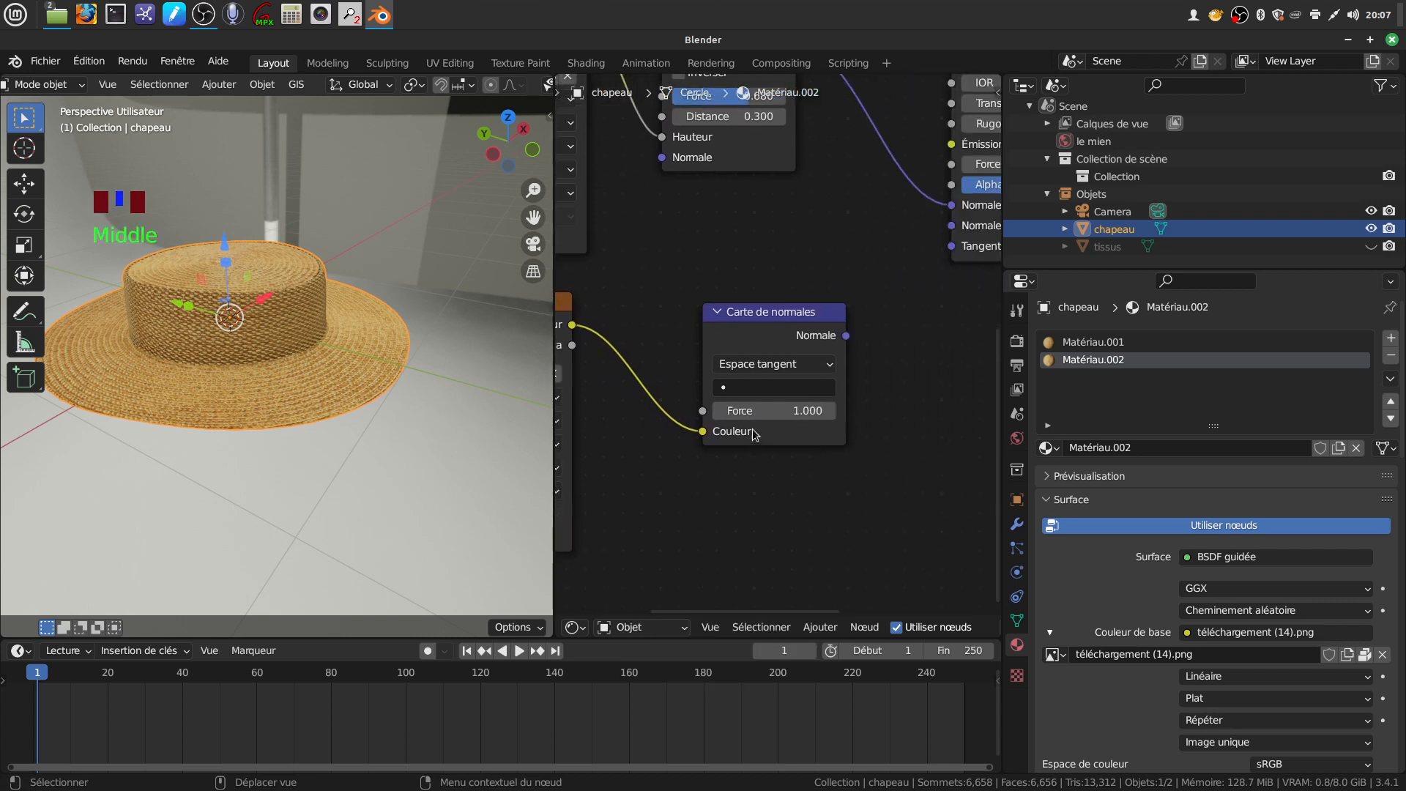
drag(820, 410, 732, 409)
scroll(835, 409, down, 4)
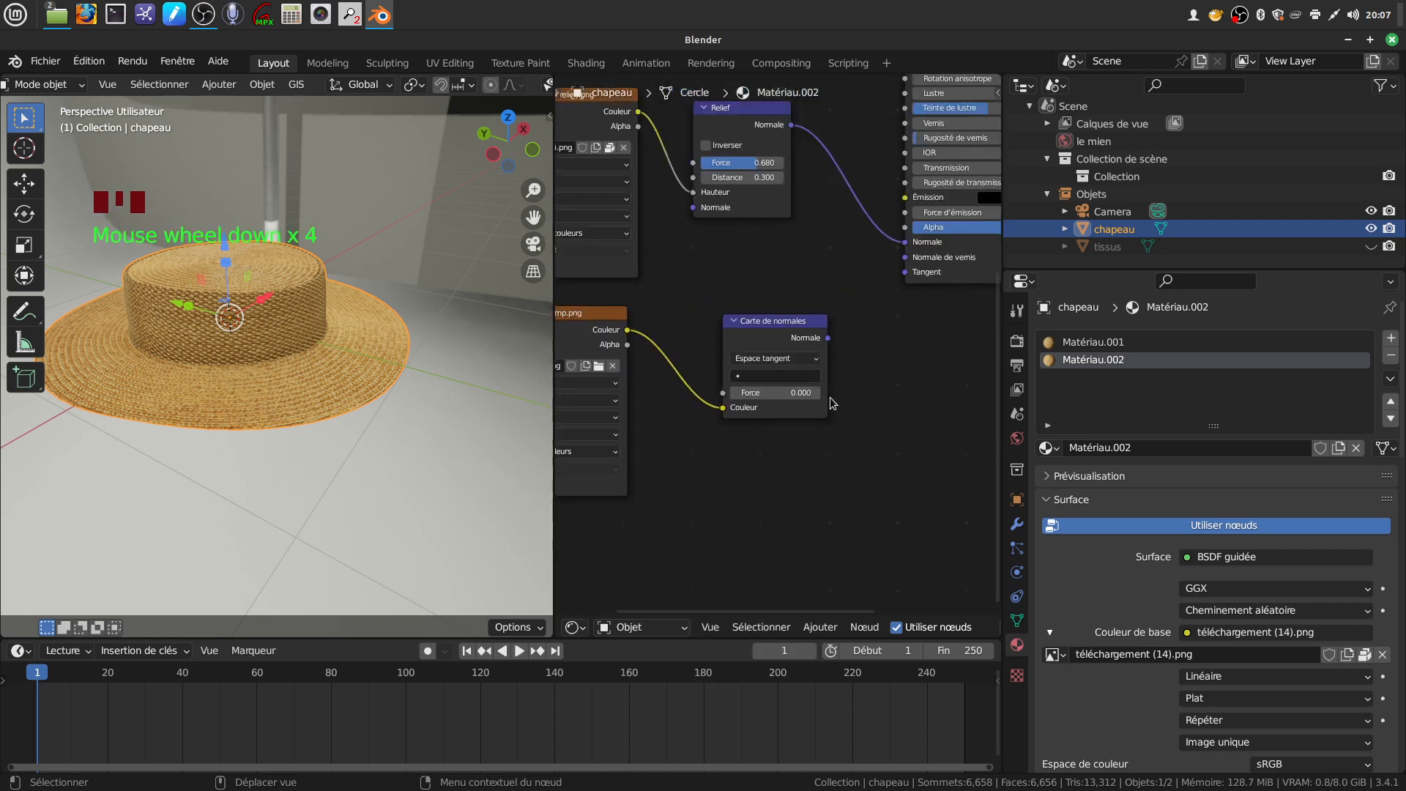
middle_drag(829, 395, 893, 537)
drag(817, 356, 897, 372)
drag(848, 482, 838, 368)
Raise the Carte de normales node's Force to 1.200 while viewing the brim up close
scroll(851, 509, down, 4)
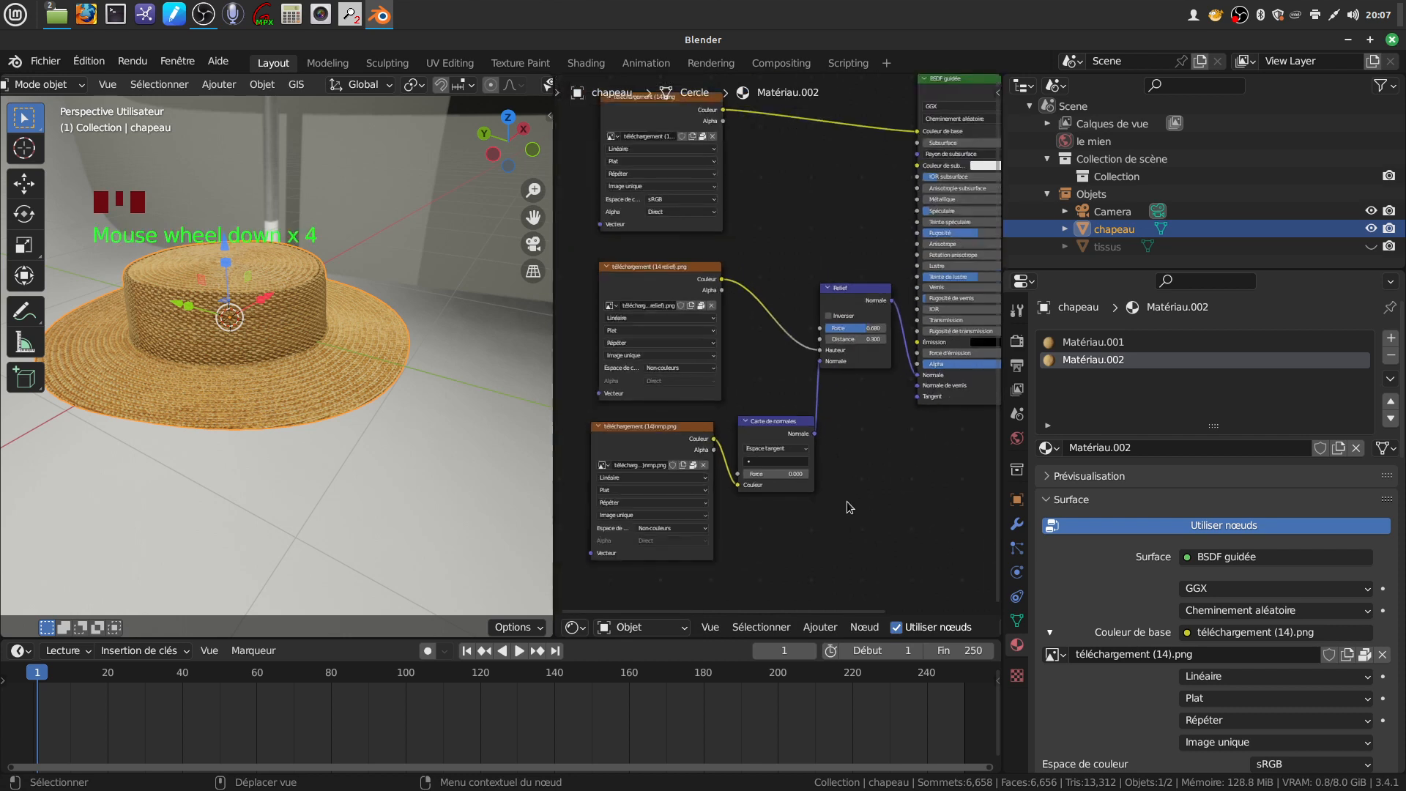
middle_drag(851, 509, 852, 398)
scroll(830, 446, up, 3)
scroll(235, 407, up, 10)
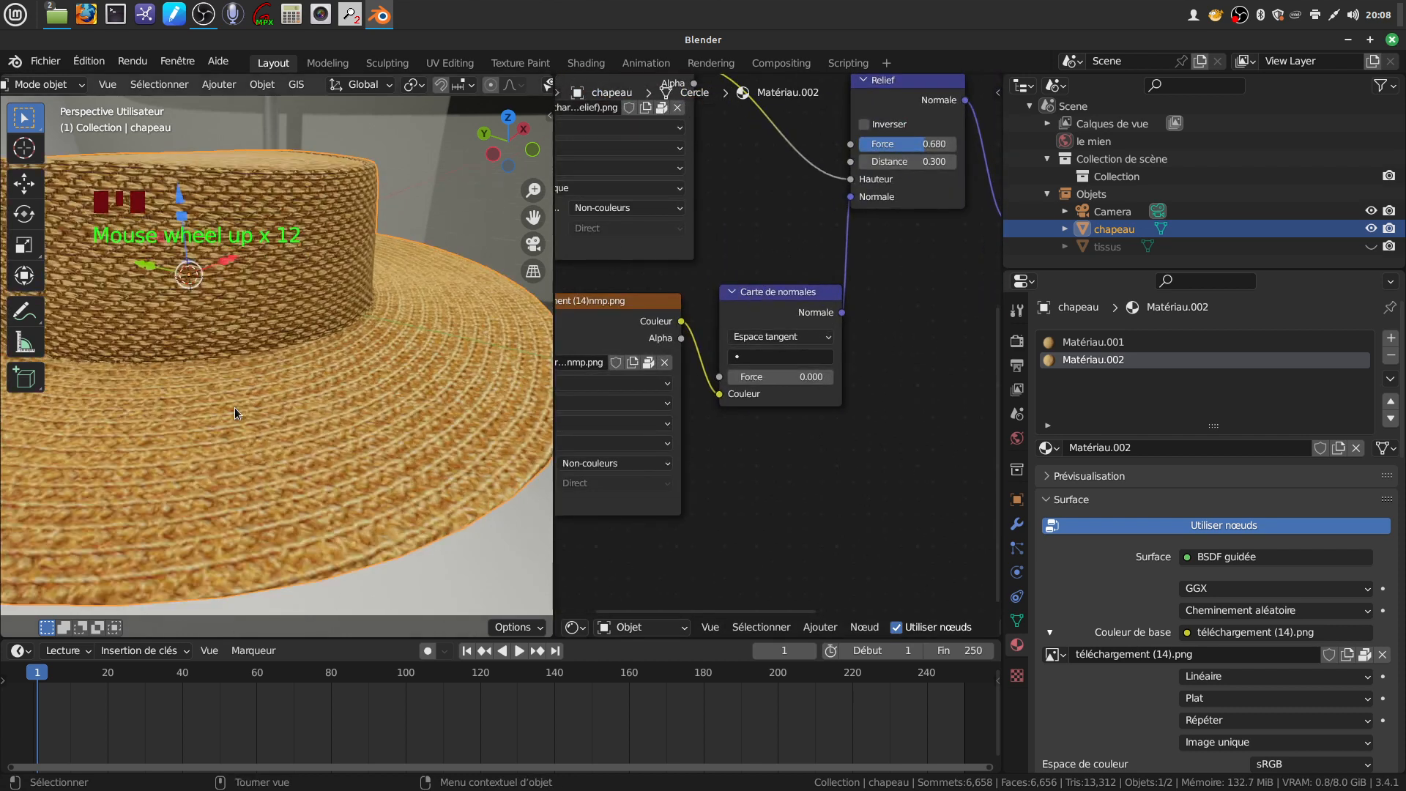
middle_drag(297, 460, 332, 495)
scroll(259, 460, up, 4)
scroll(284, 424, down, 2)
drag(771, 376, 803, 377)
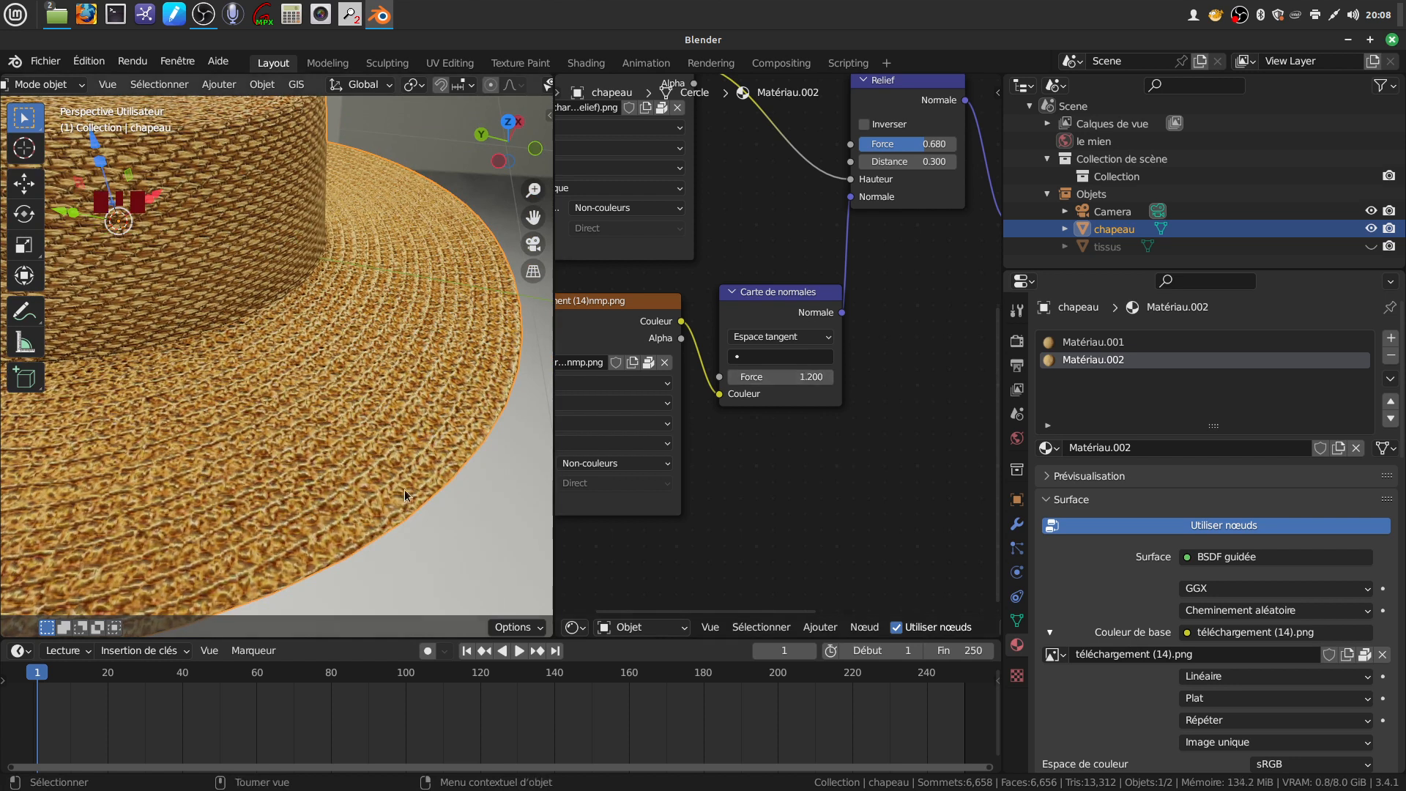
Deselect the hat and inspect the relief on its crown and brim from several angles
scroll(267, 415, down, 5)
middle_drag(264, 414, 290, 452)
click(375, 460)
scroll(375, 460, up, 2)
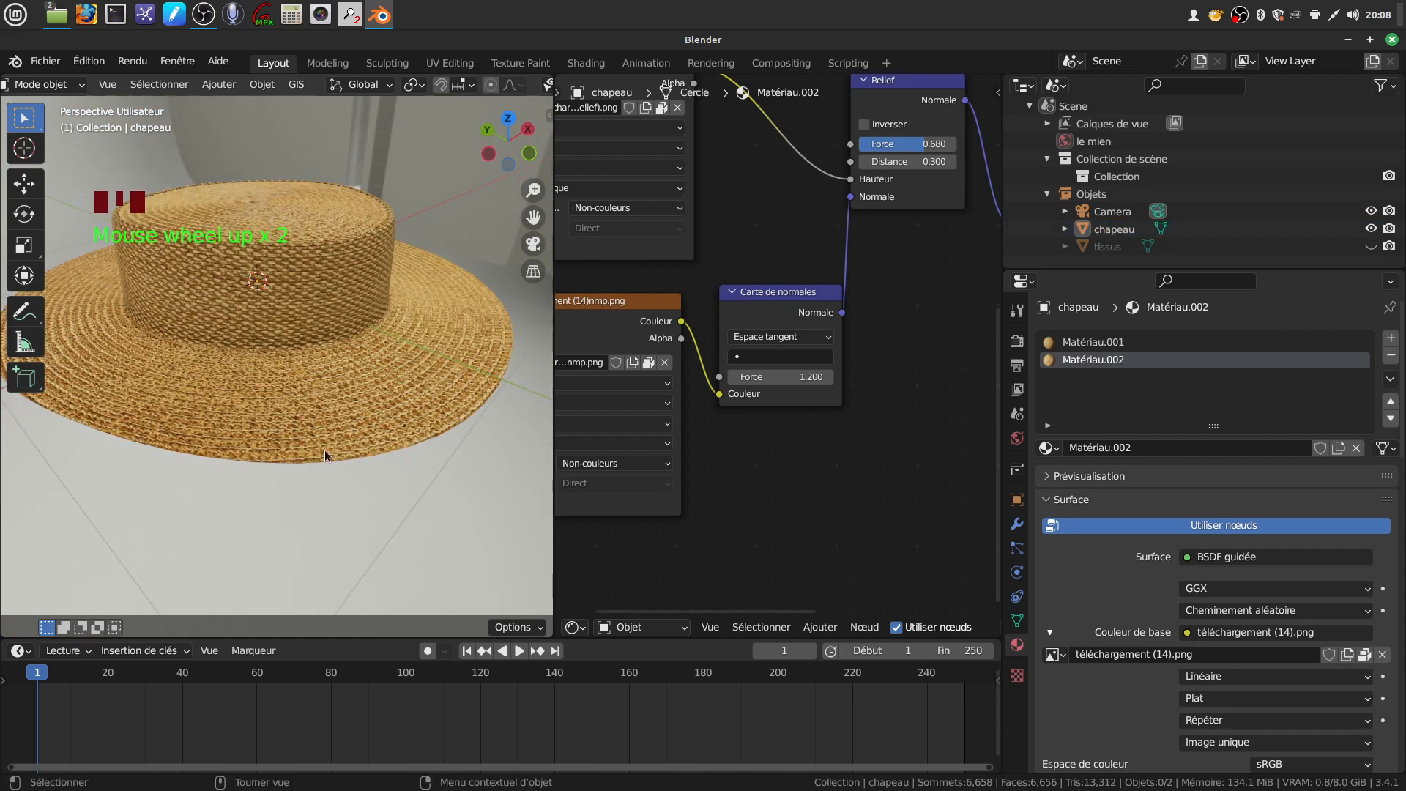
middle_drag(359, 422, 348, 384)
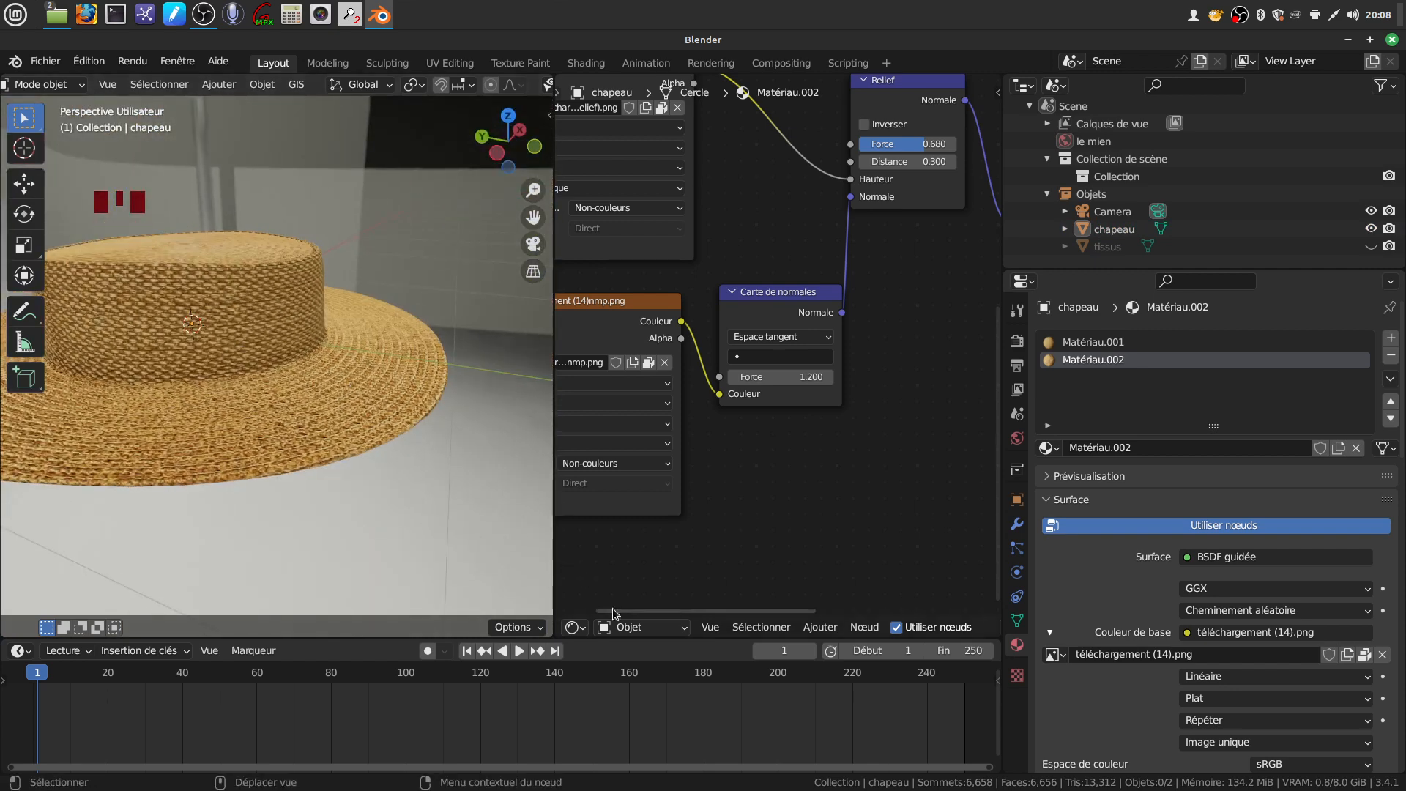
Widen the 3D viewport over the node editor and frame the whole hat in it
drag(555, 562, 859, 535)
scroll(501, 340, down, 2)
shift+middle_drag(457, 358, 504, 367)
scroll(507, 415, up, 3)
shift+middle_drag(507, 414, 436, 386)
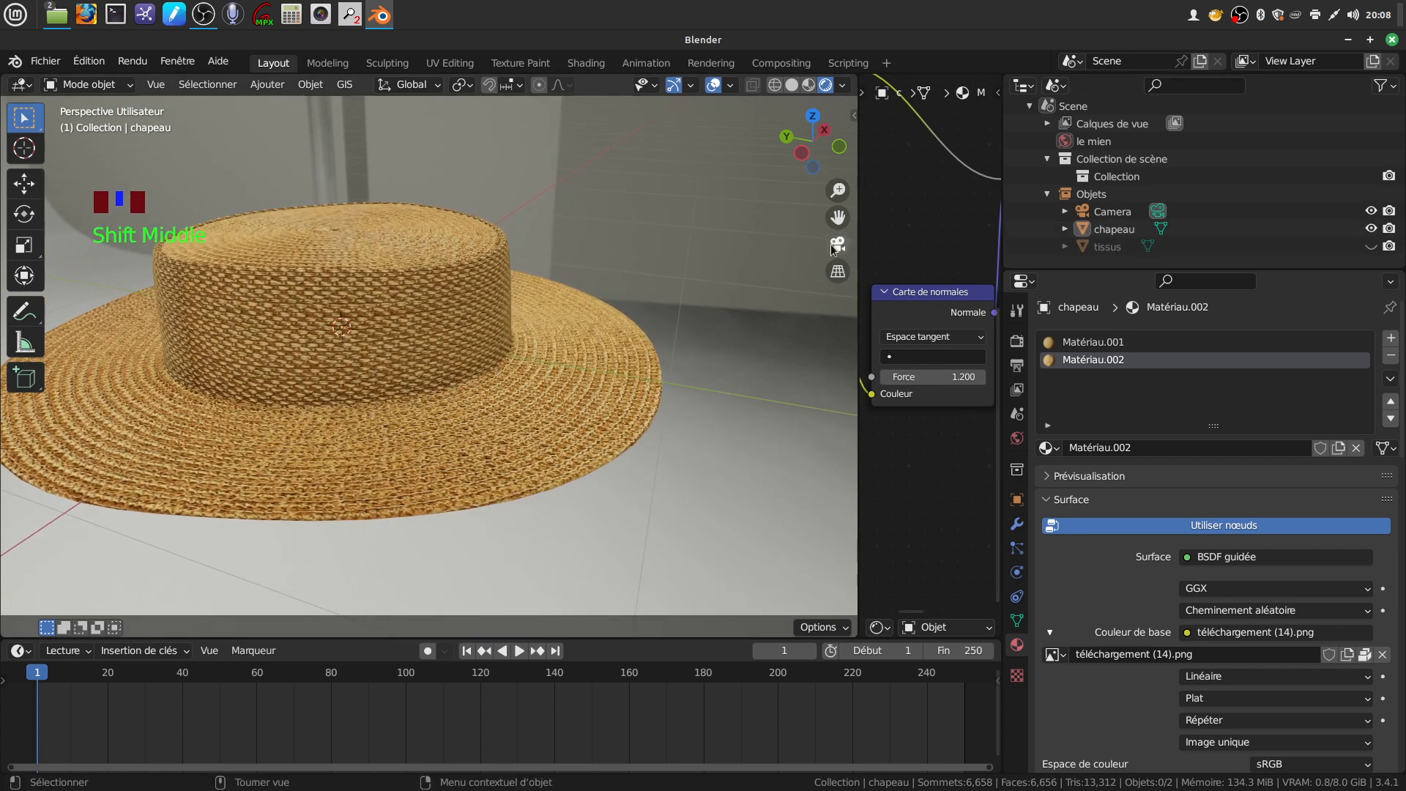
Unhide the tissus hat band, select it, and remove its Matériau material slot
click(1372, 248)
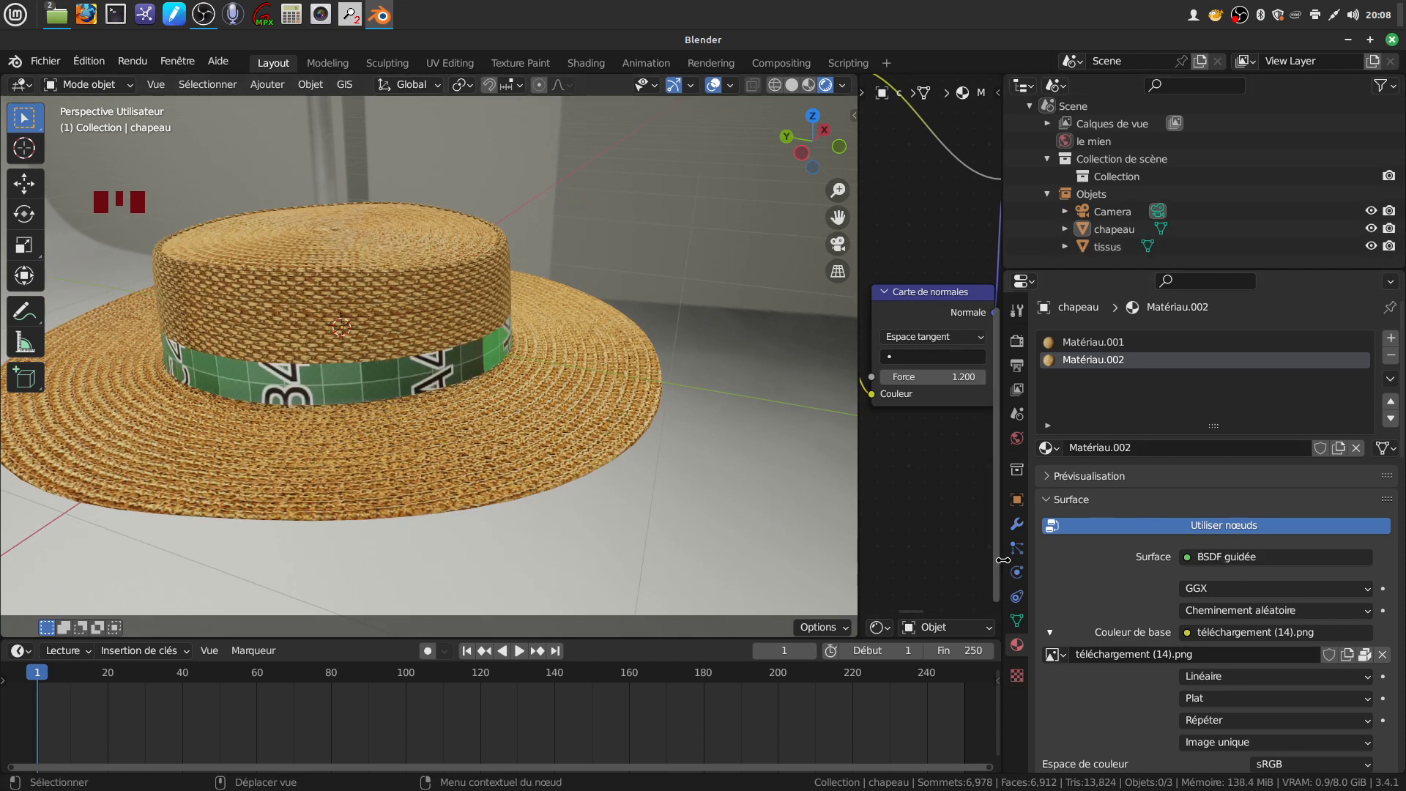
scroll(1137, 377, up, 3)
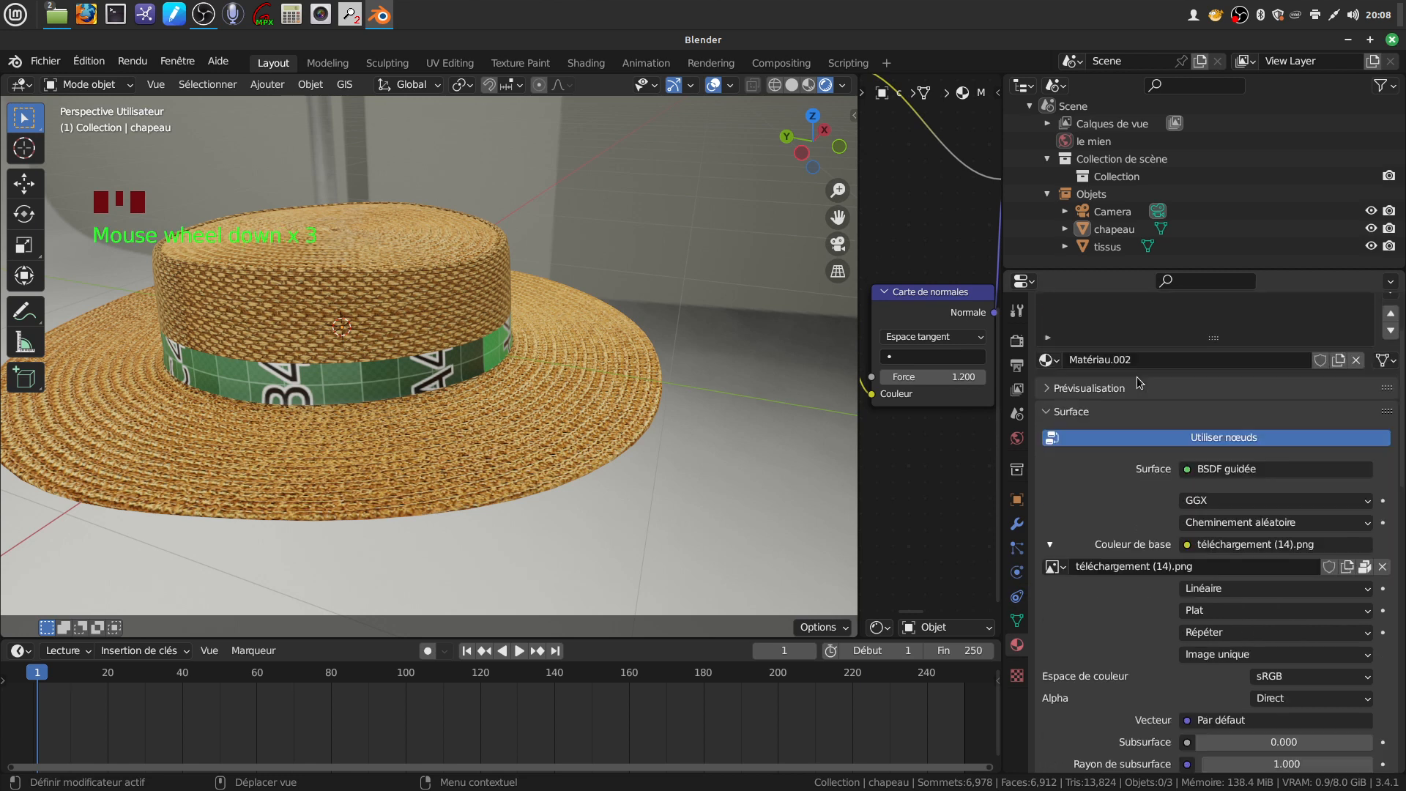
click(425, 367)
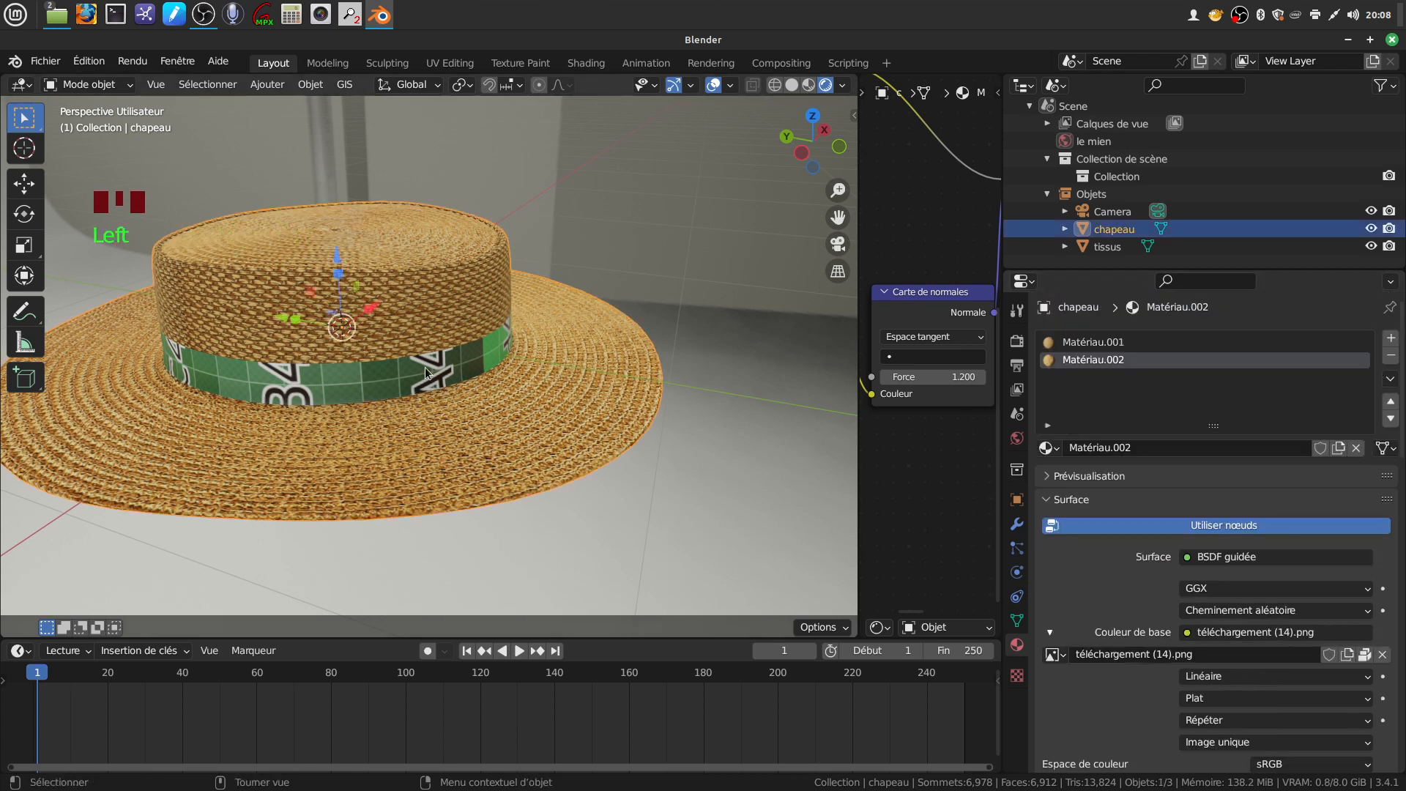
click(1095, 247)
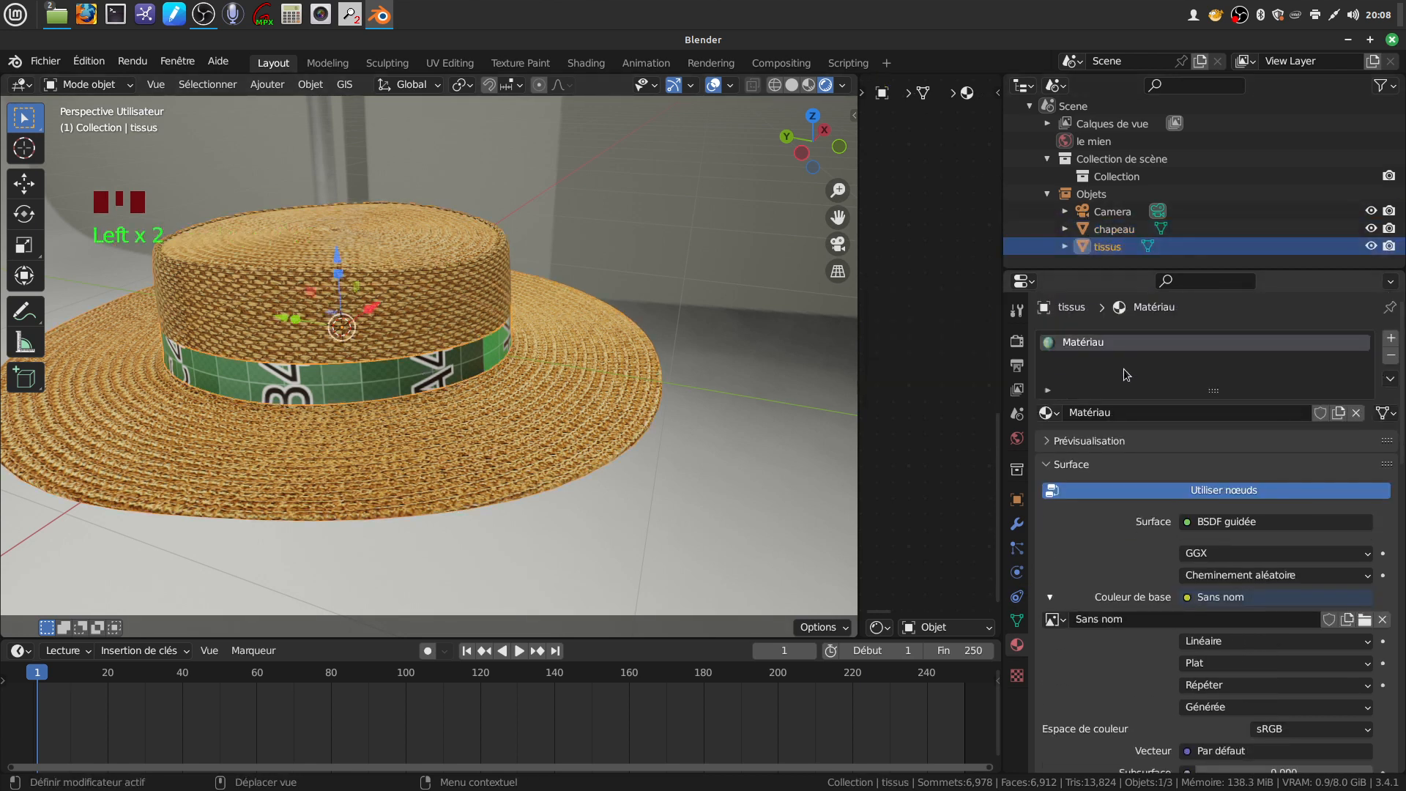
click(1391, 356)
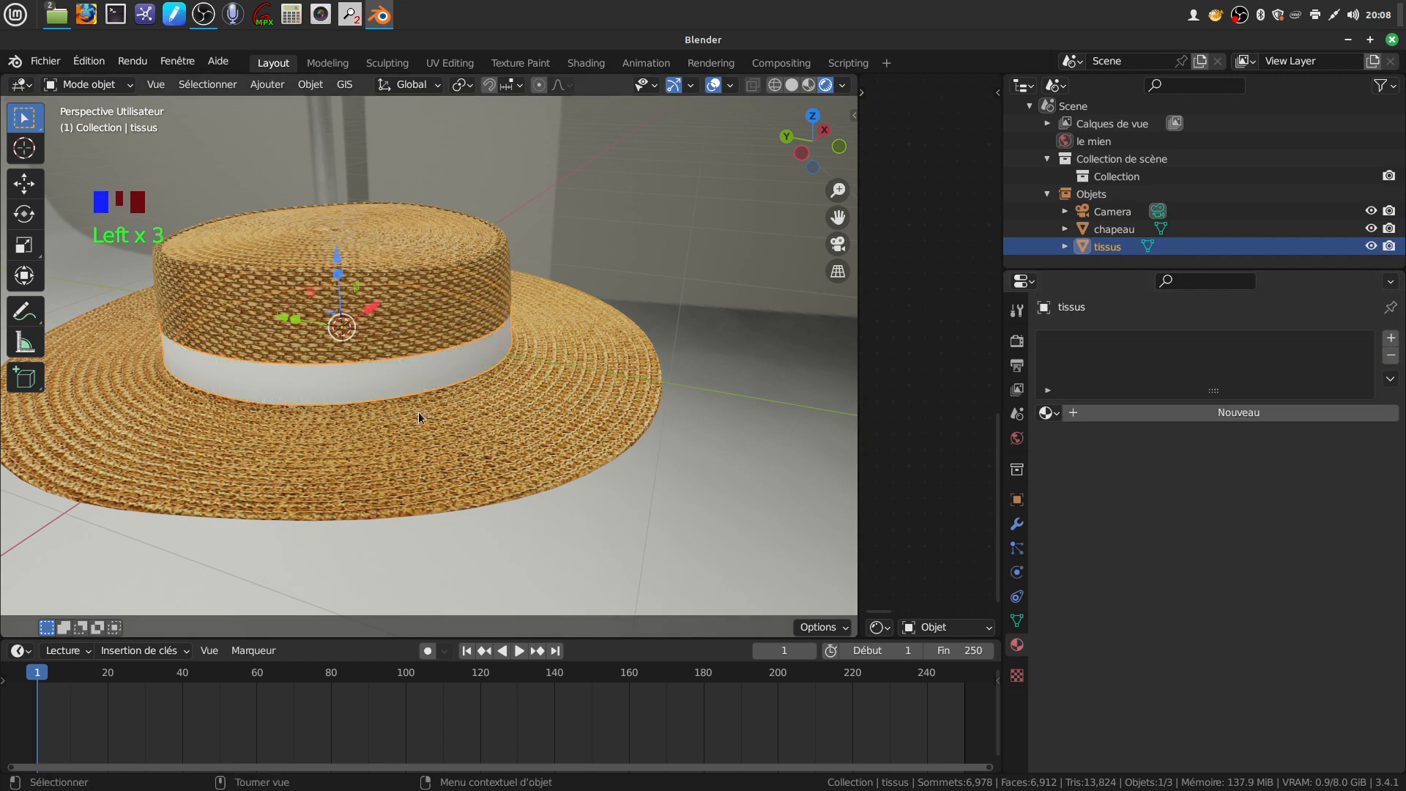
Isolate the tissus band in local view and frame it up close
scroll(433, 423, up, 2)
shift+middle_drag(437, 429, 522, 448)
scroll(464, 446, up, 2)
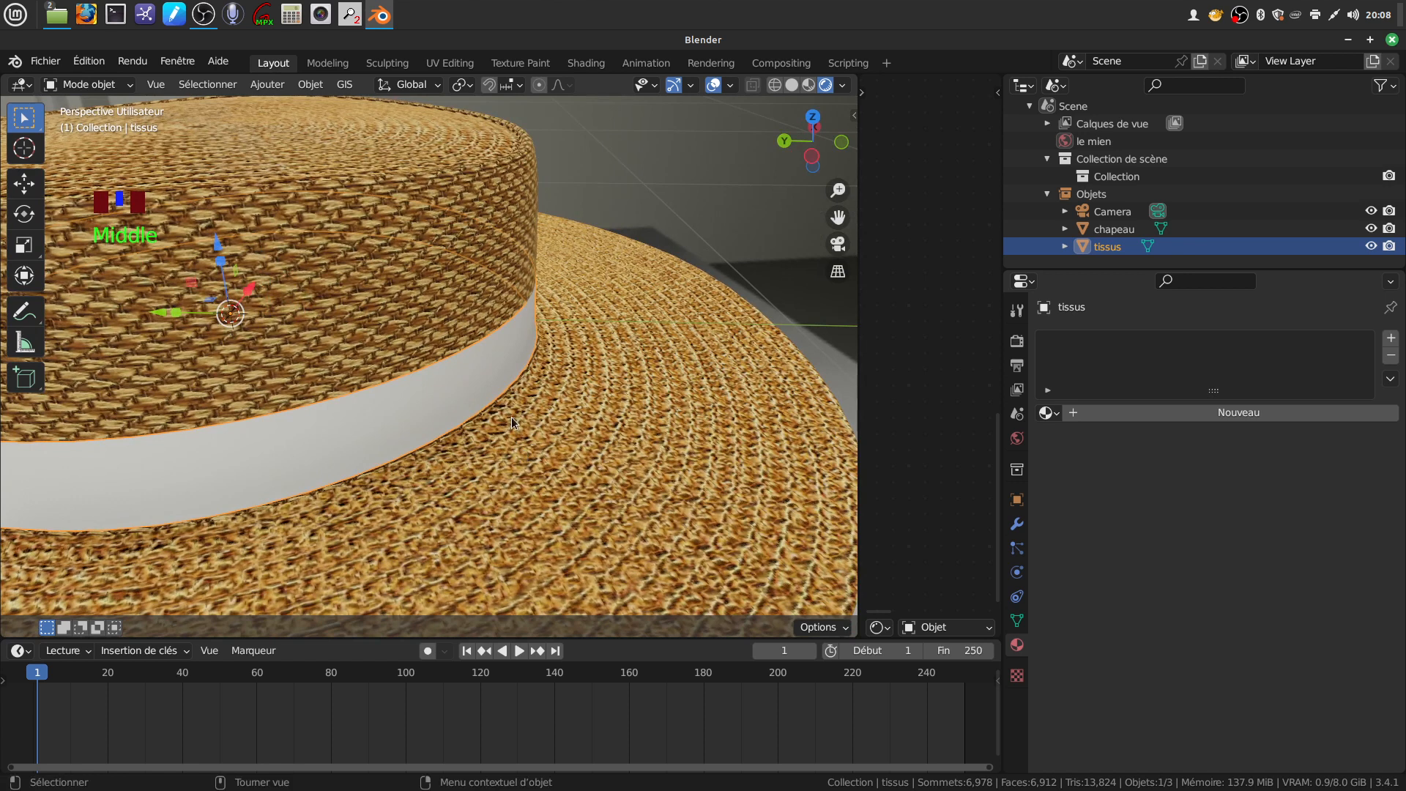
key(KP_Divide)
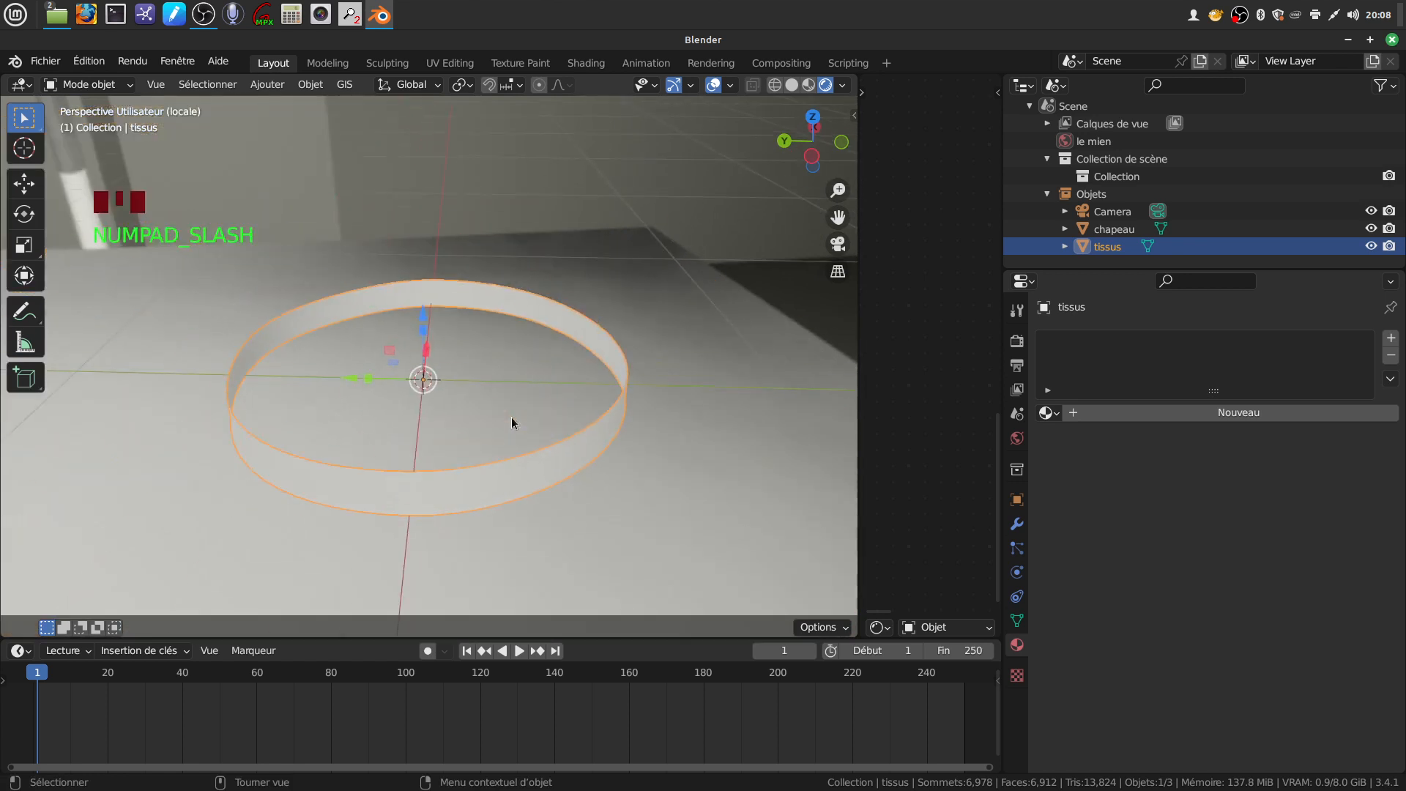
middle_drag(504, 399, 502, 292)
scroll(512, 376, up, 5)
shift+middle_drag(559, 397, 529, 342)
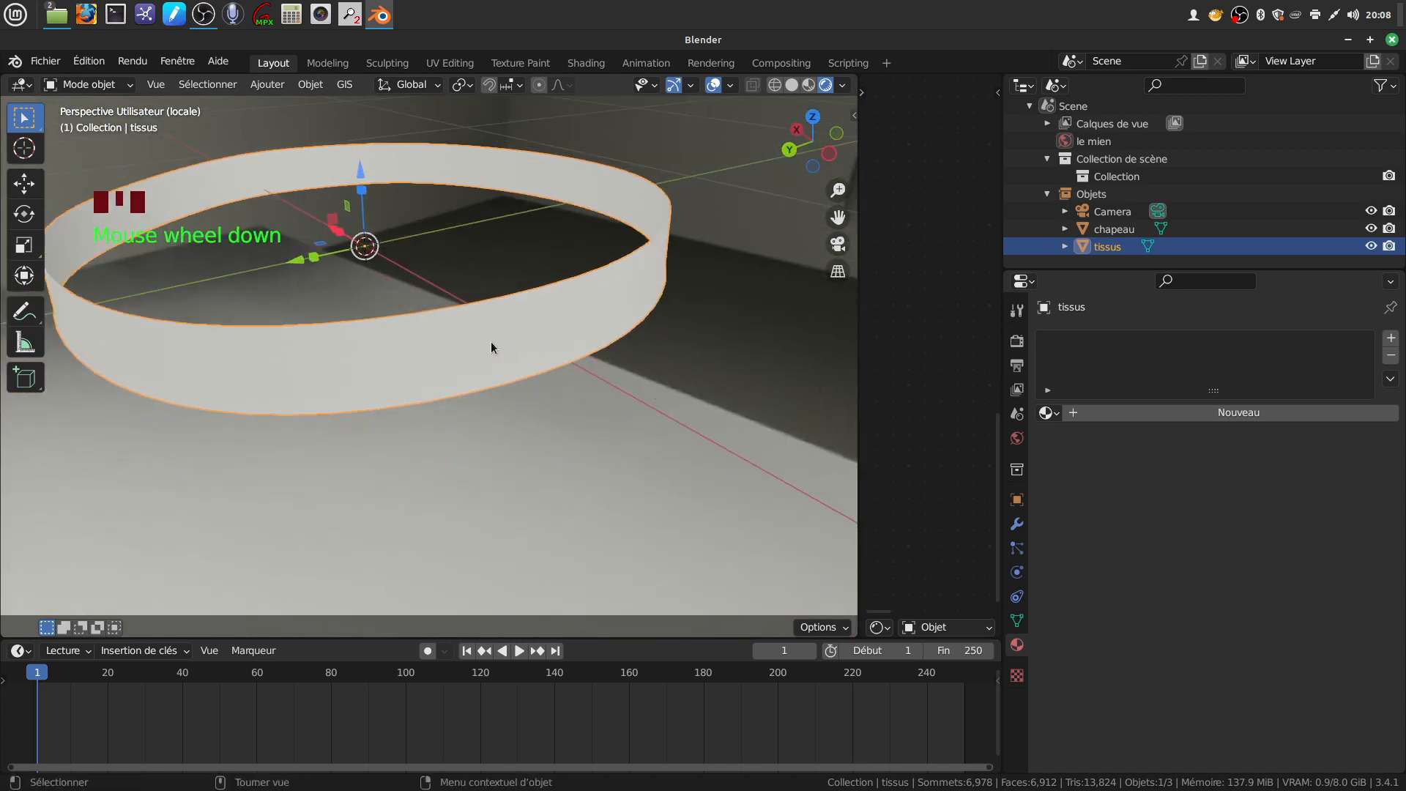
Check the band's face orientation with the overlay, then turn the overlay off again
key(q)
click(280, 342)
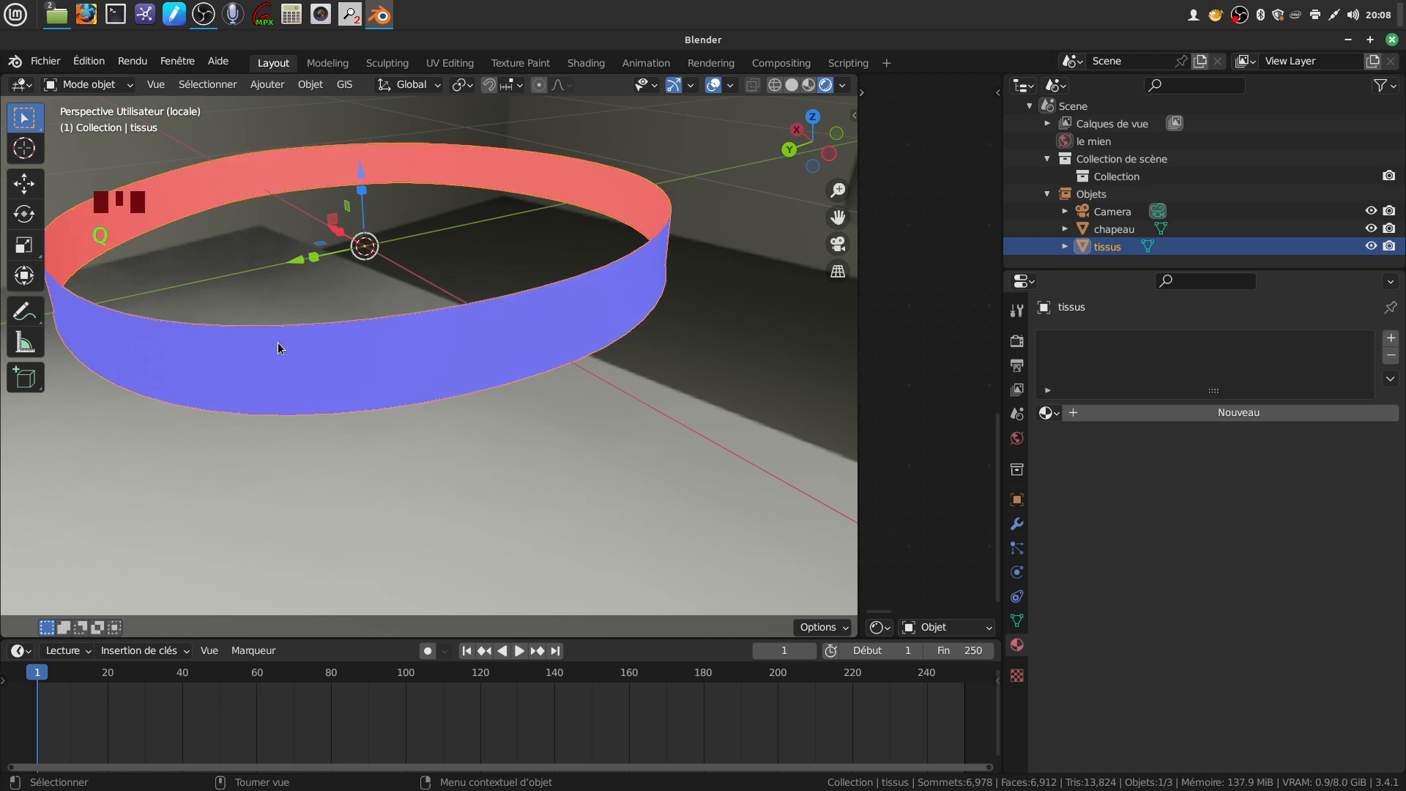
key(q)
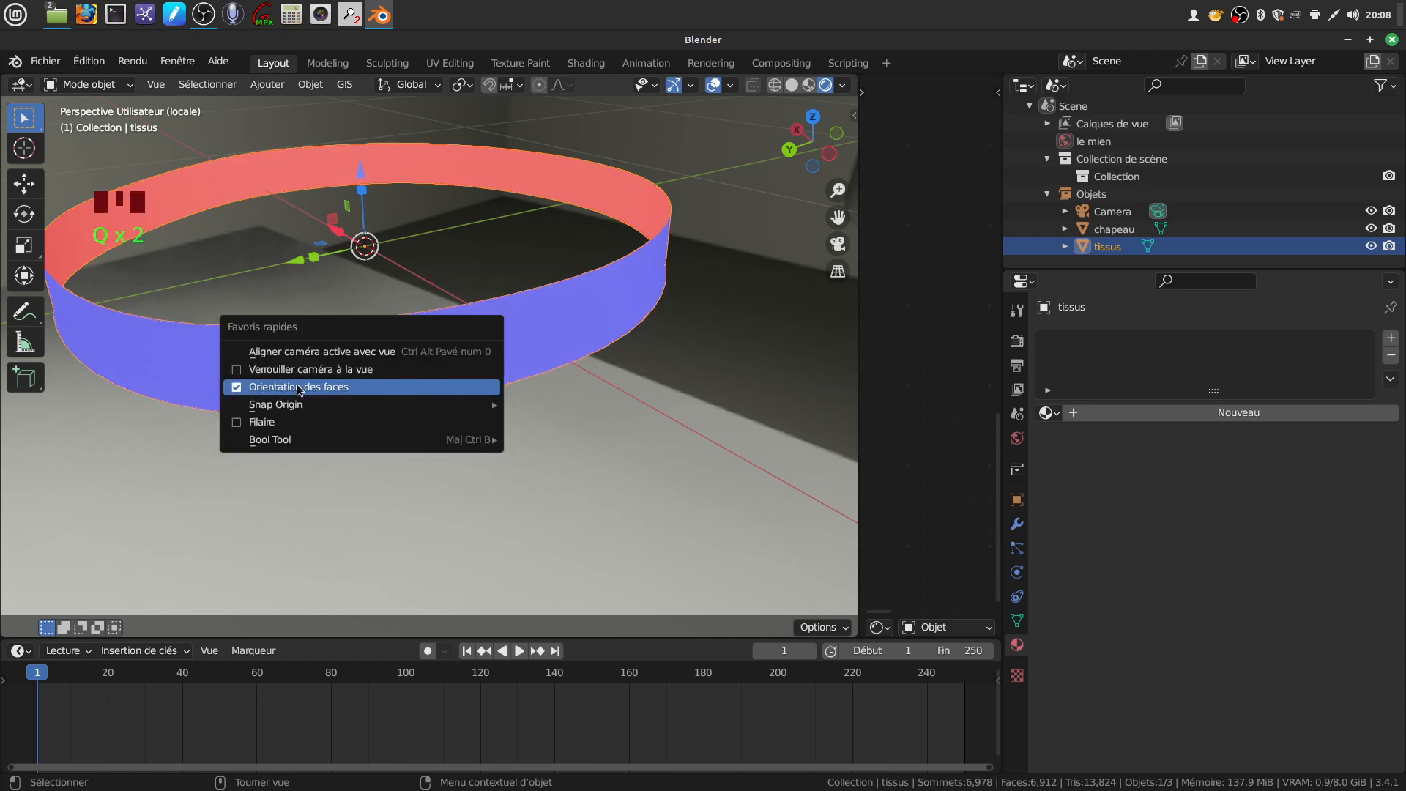
click(239, 387)
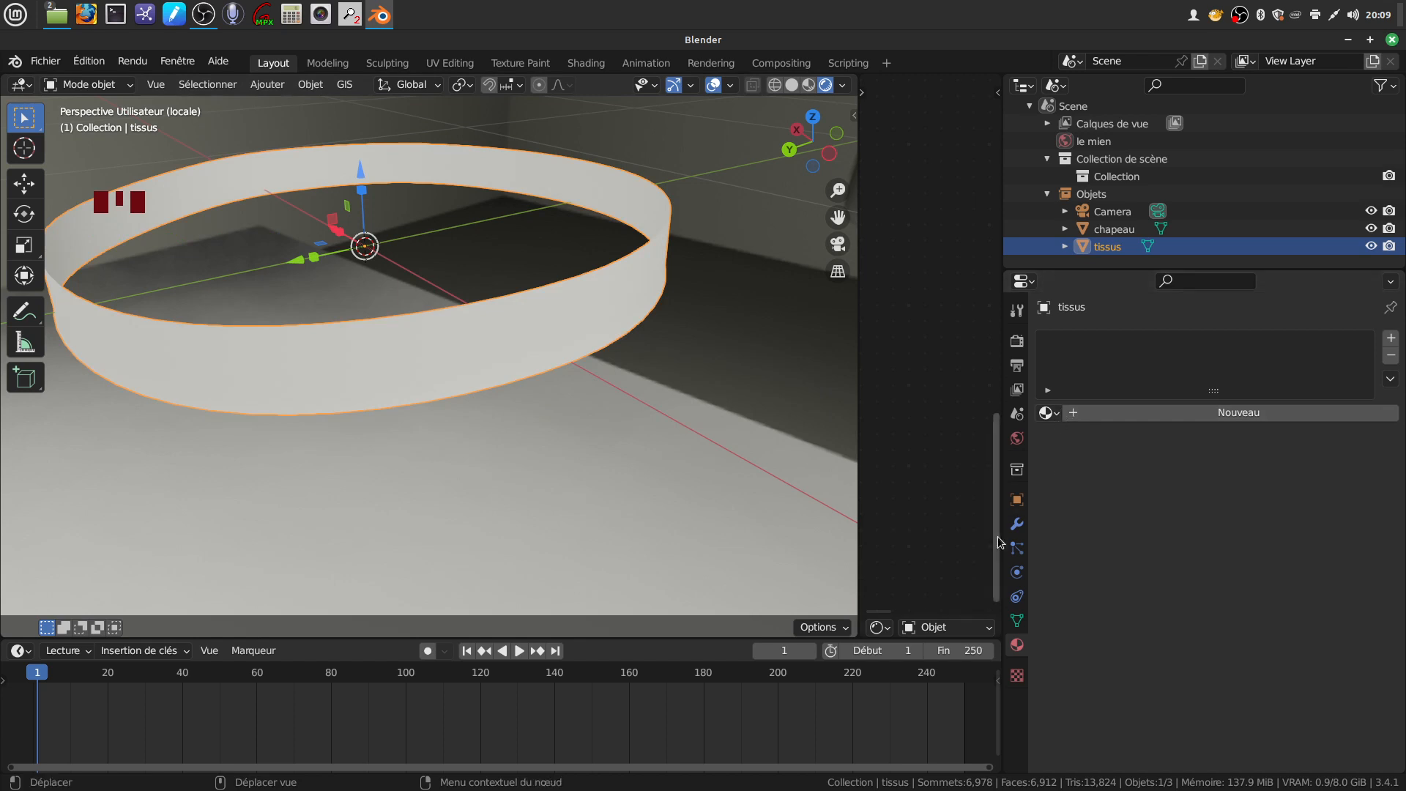
Add a Solidifier modifier to the tissus band and enter Edit mode to examine its mesh
click(1017, 523)
click(1391, 342)
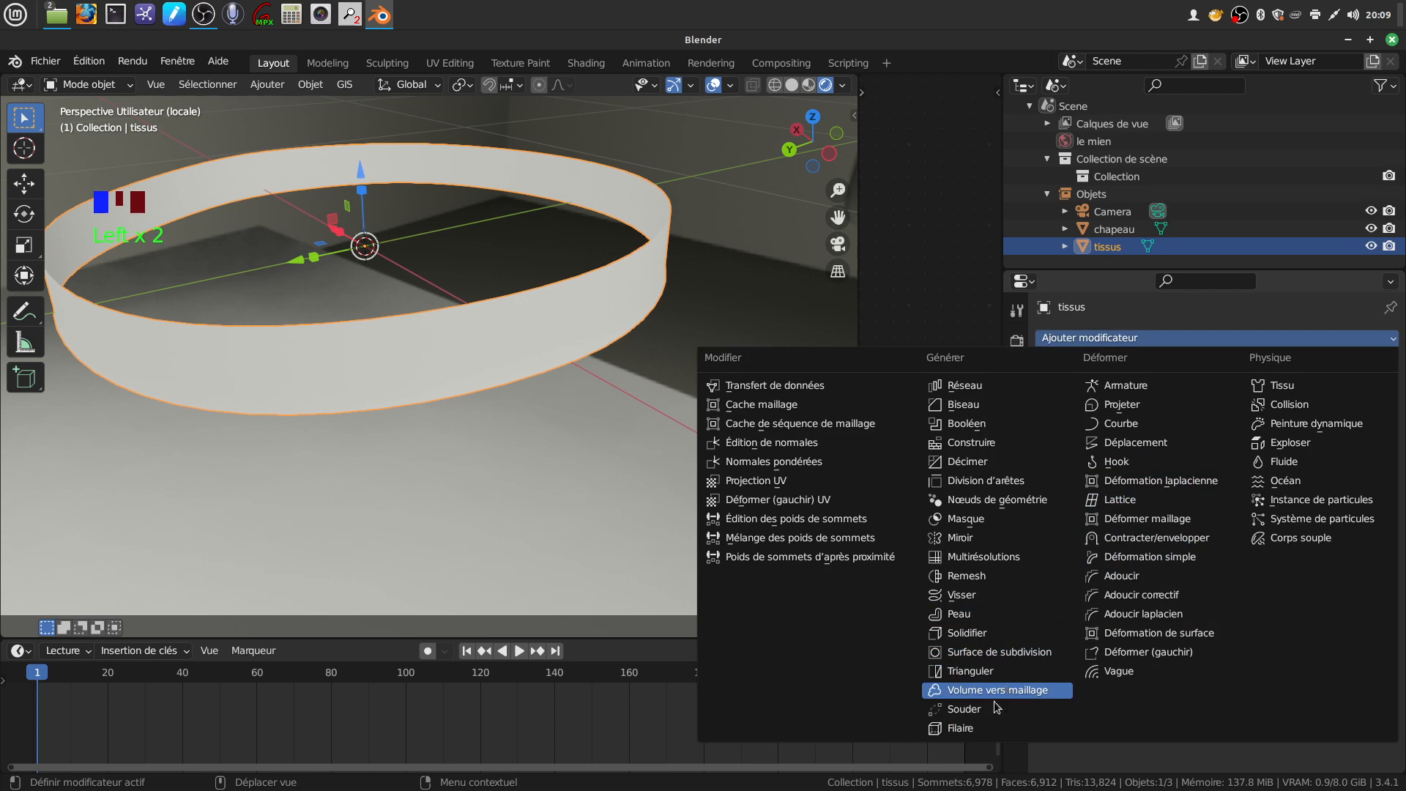
click(991, 635)
mouse_move(685, 454)
middle_down()
mouse_move(697, 501)
mouse_move(706, 460)
middle_up()
shift+middle_drag(610, 460, 624, 505)
scroll(614, 525, up, 1)
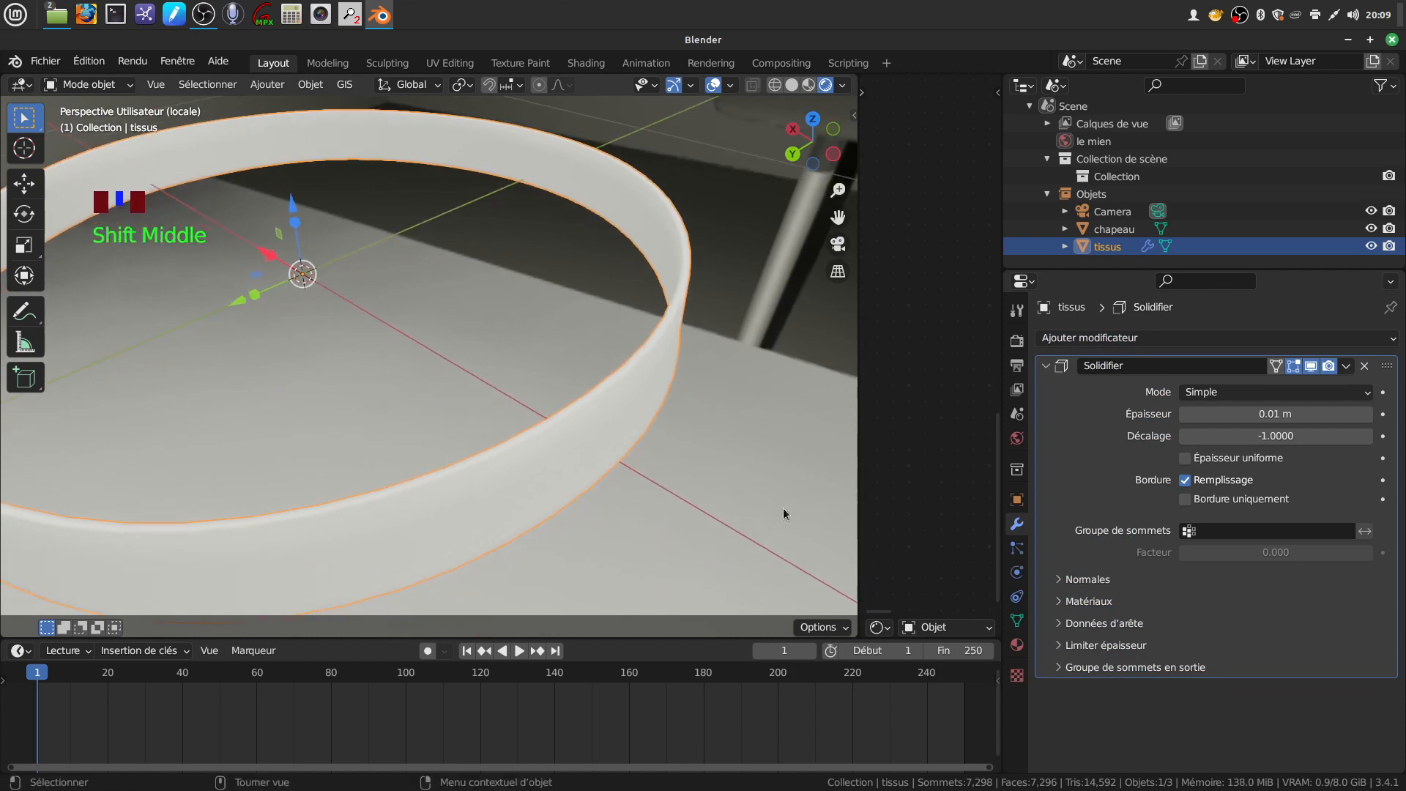
middle_drag(588, 434, 637, 435)
key(Tab)
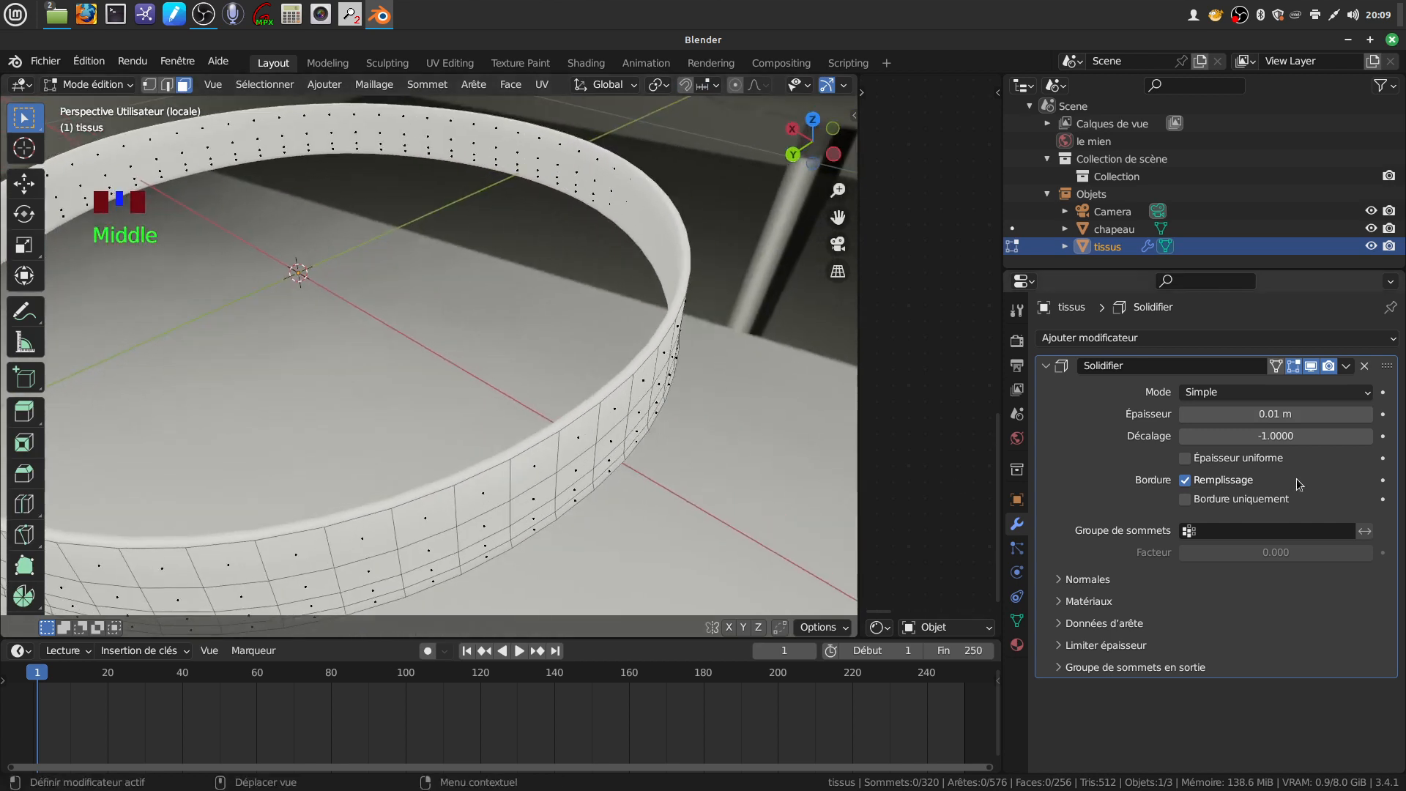
Set the Solidifier Épaisseur to -0.02 m and switch the viewport to solid shading
drag(1276, 414, 1249, 414)
middle_drag(581, 396, 764, 137)
scroll(806, 86, down, 8)
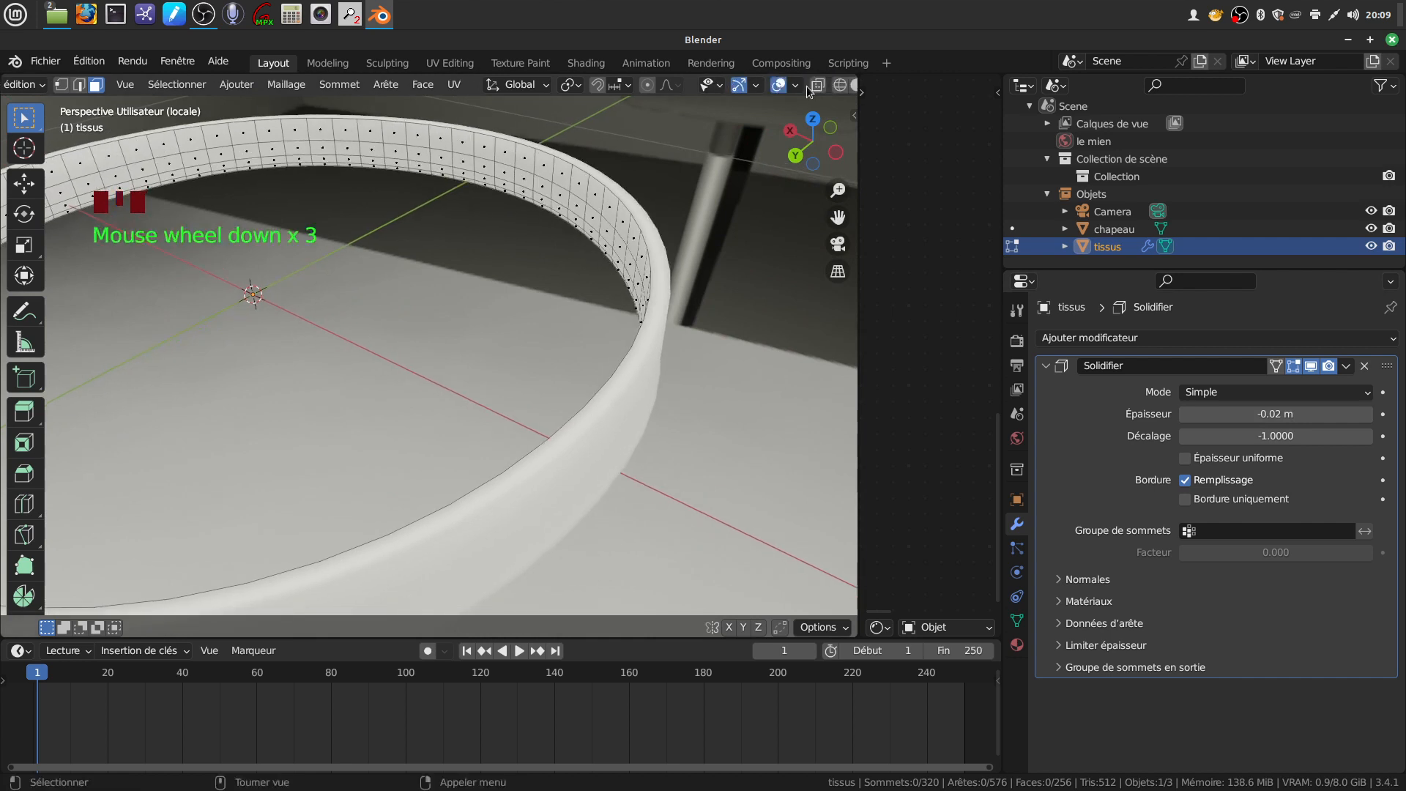
click(793, 85)
scroll(716, 360, up, 1)
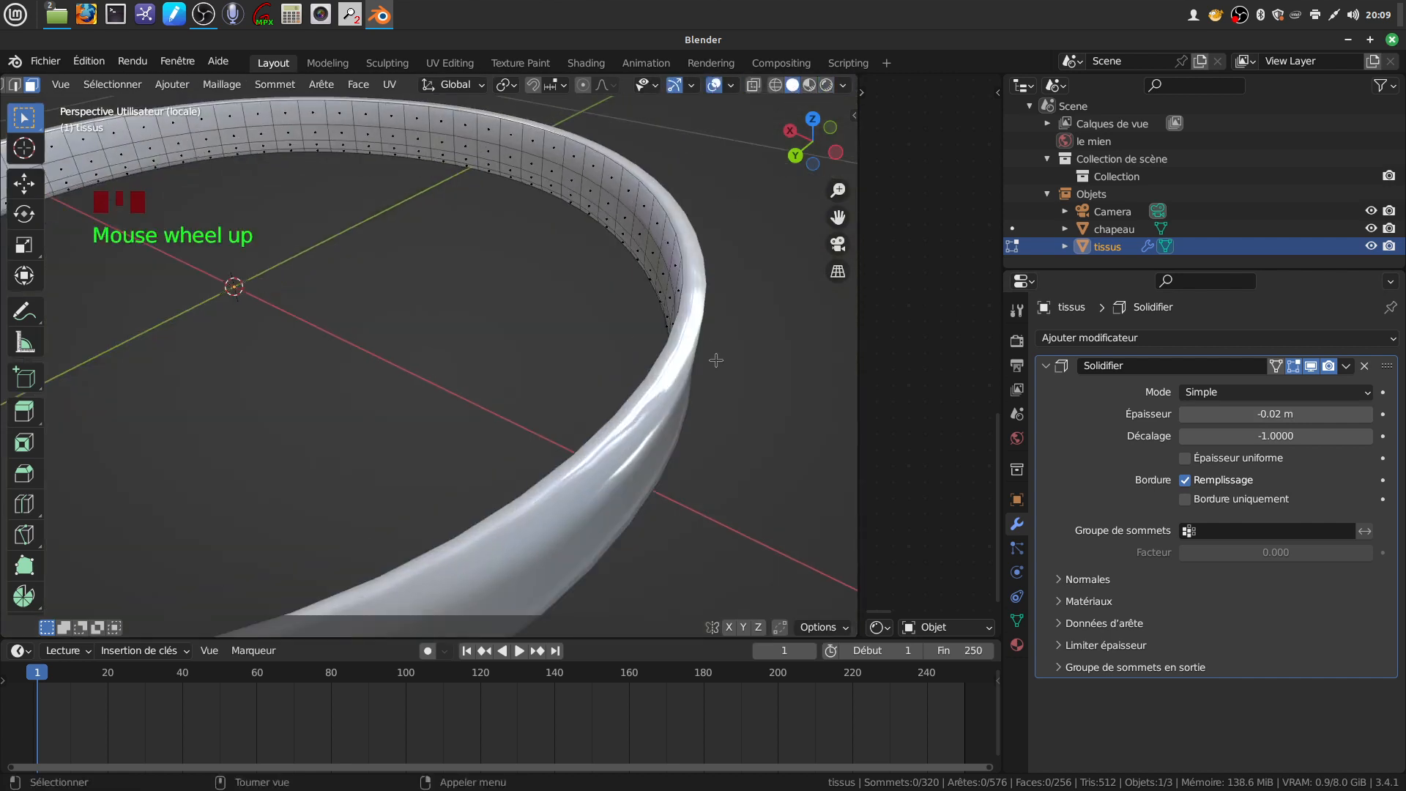
Reduce the band's outward Solidifier thickness, setting Épaisseur to -0.005 m
drag(1184, 415, 1358, 417)
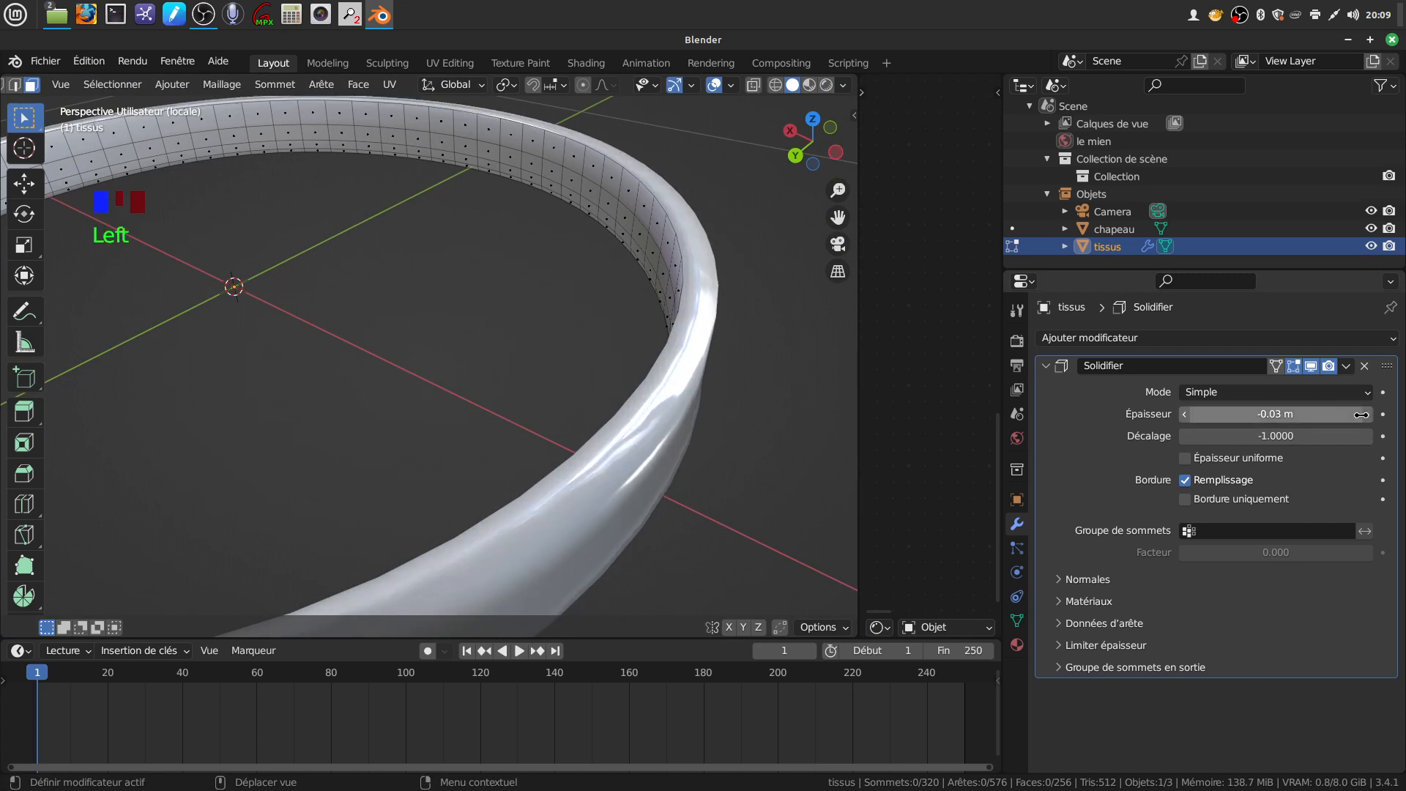
click(1368, 414)
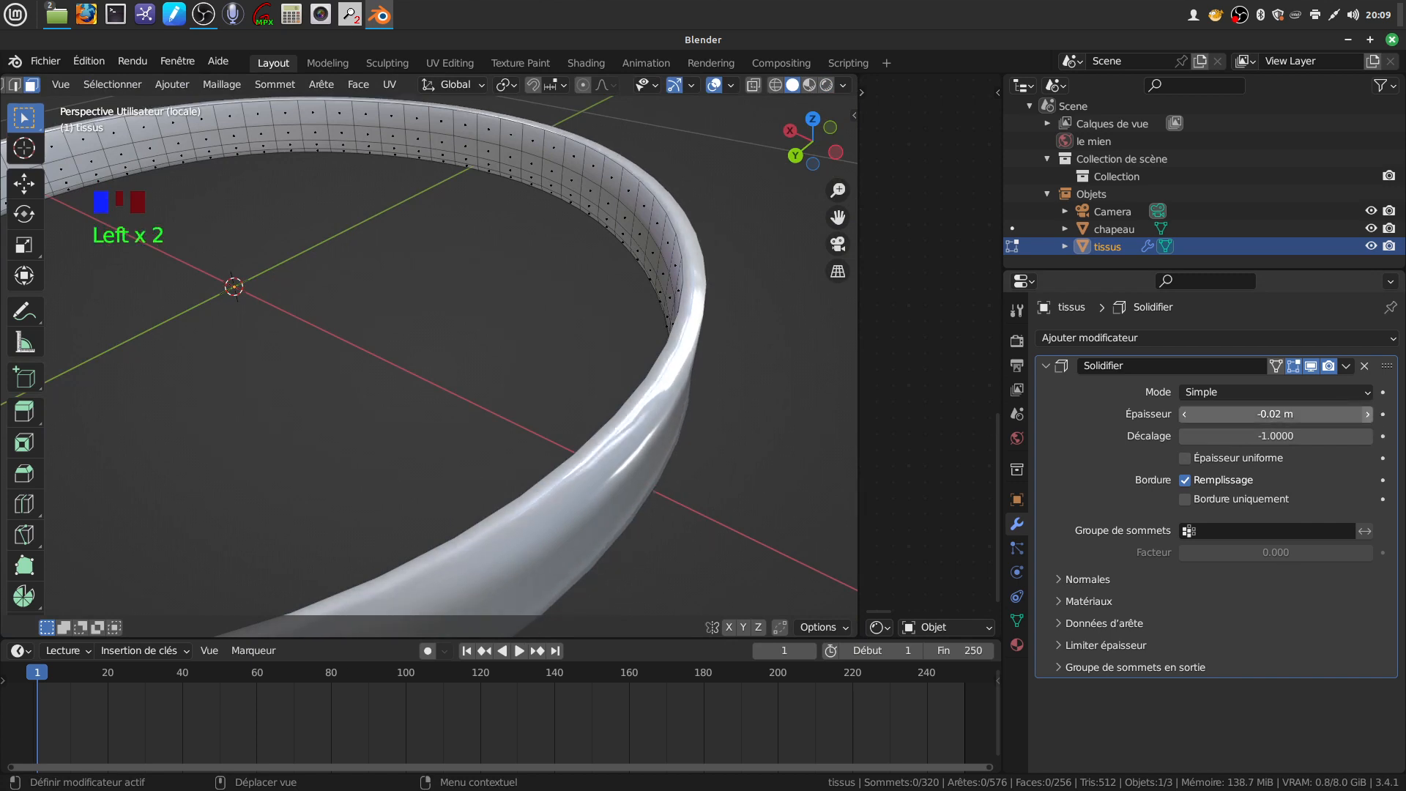
click(1368, 414)
middle_drag(740, 366, 629, 383)
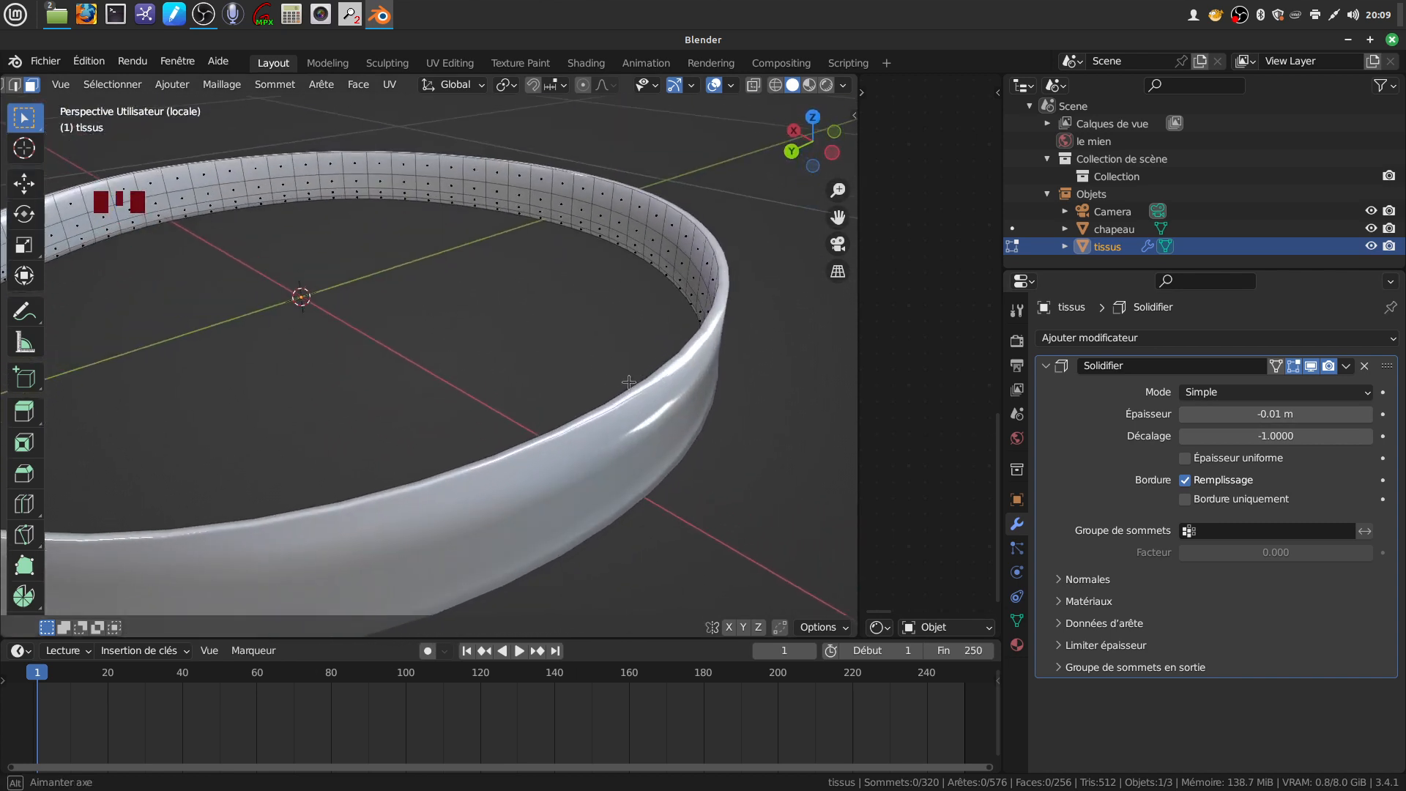
click(1278, 416)
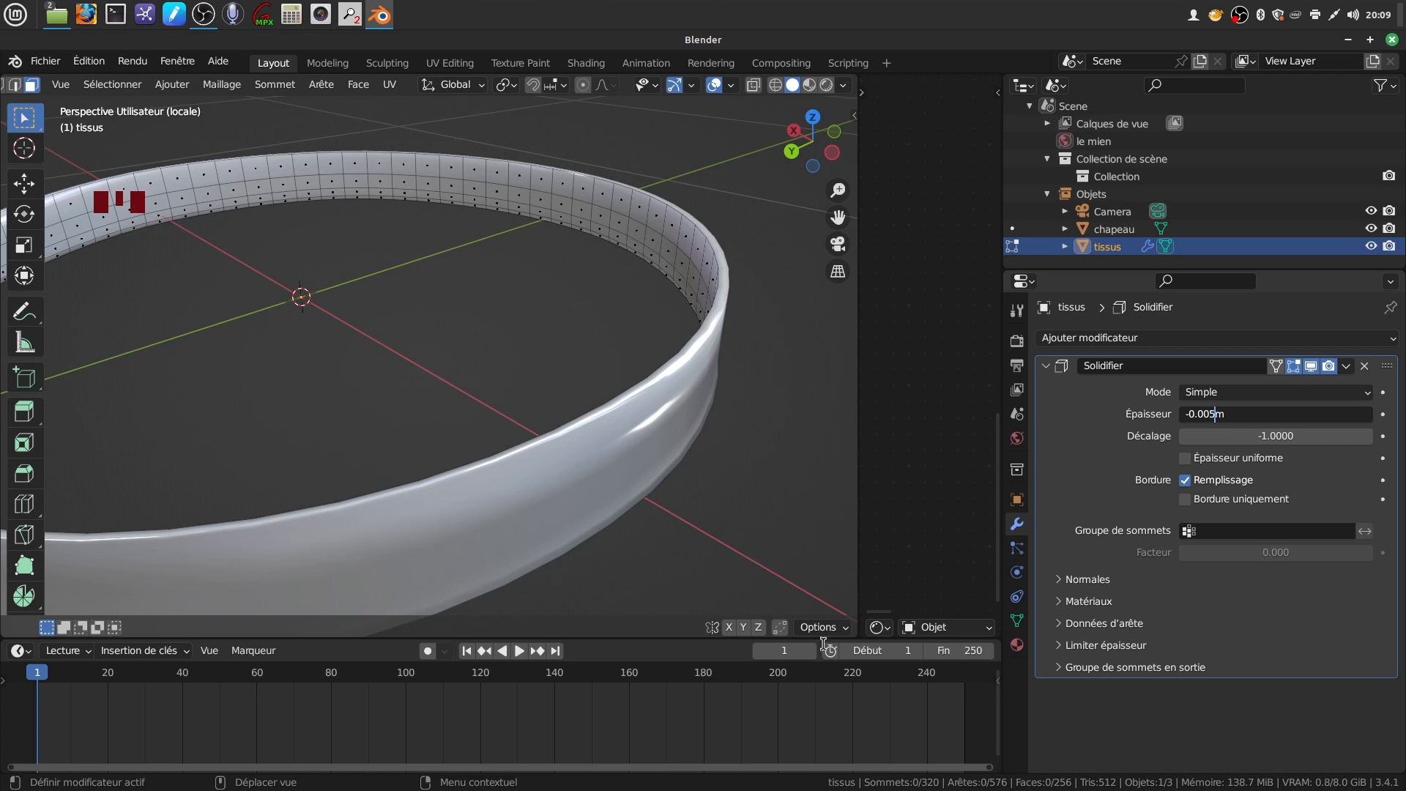
key(Return)
middle_drag(763, 447, 717, 427)
scroll(761, 427, down, 3)
middle_drag(648, 399, 696, 381)
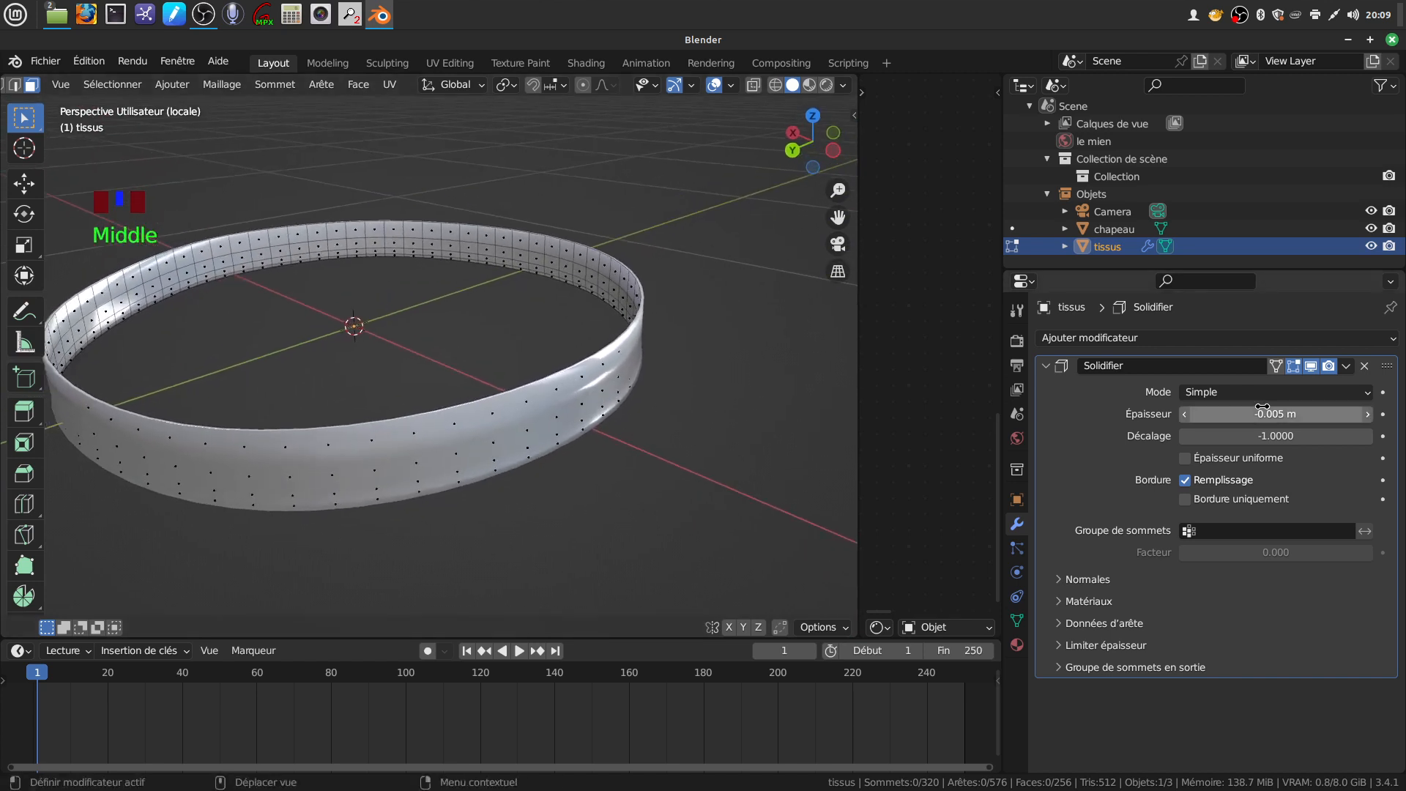
Enable Épaisseur uniforme on the Solidifier modifier and apply the modifier in Object mode
click(1183, 458)
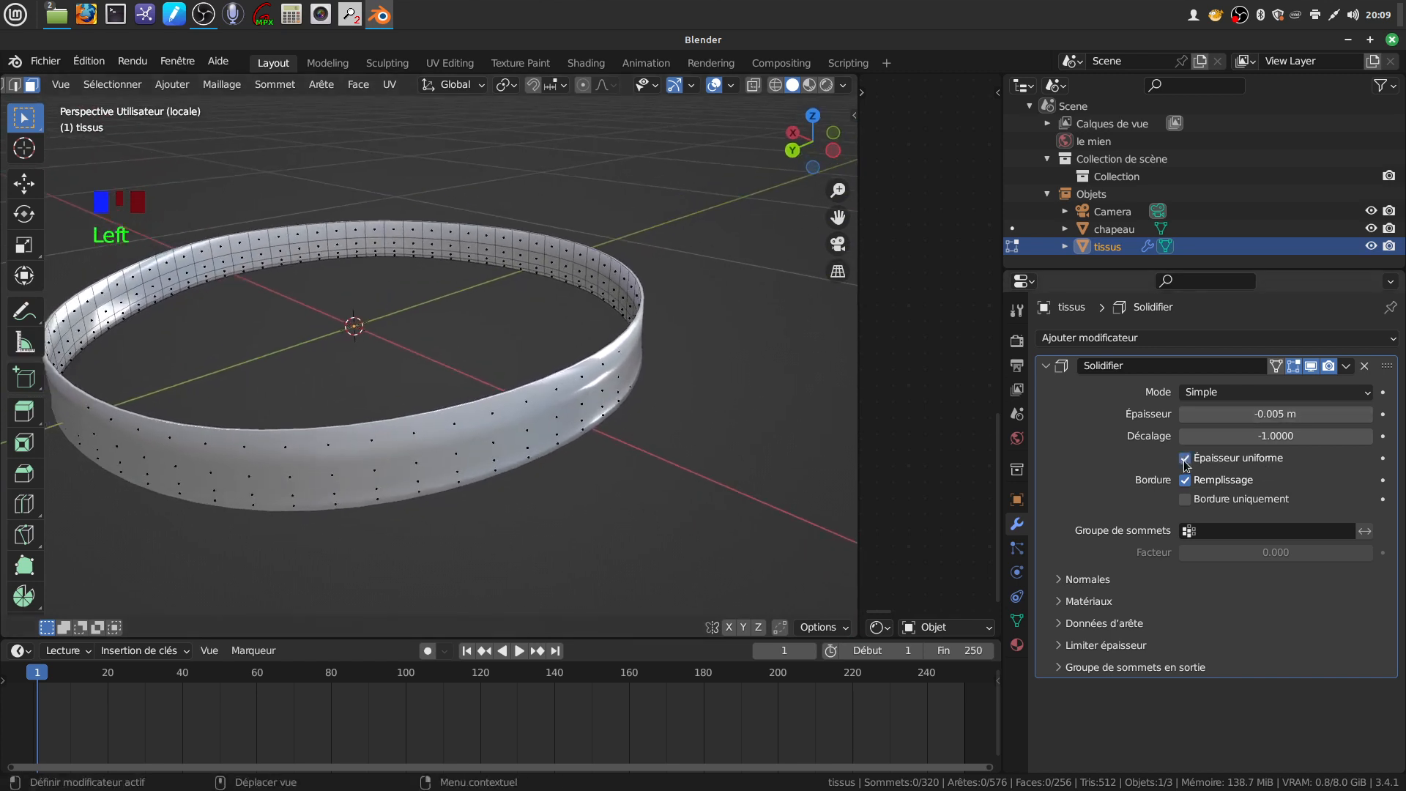
click(1347, 366)
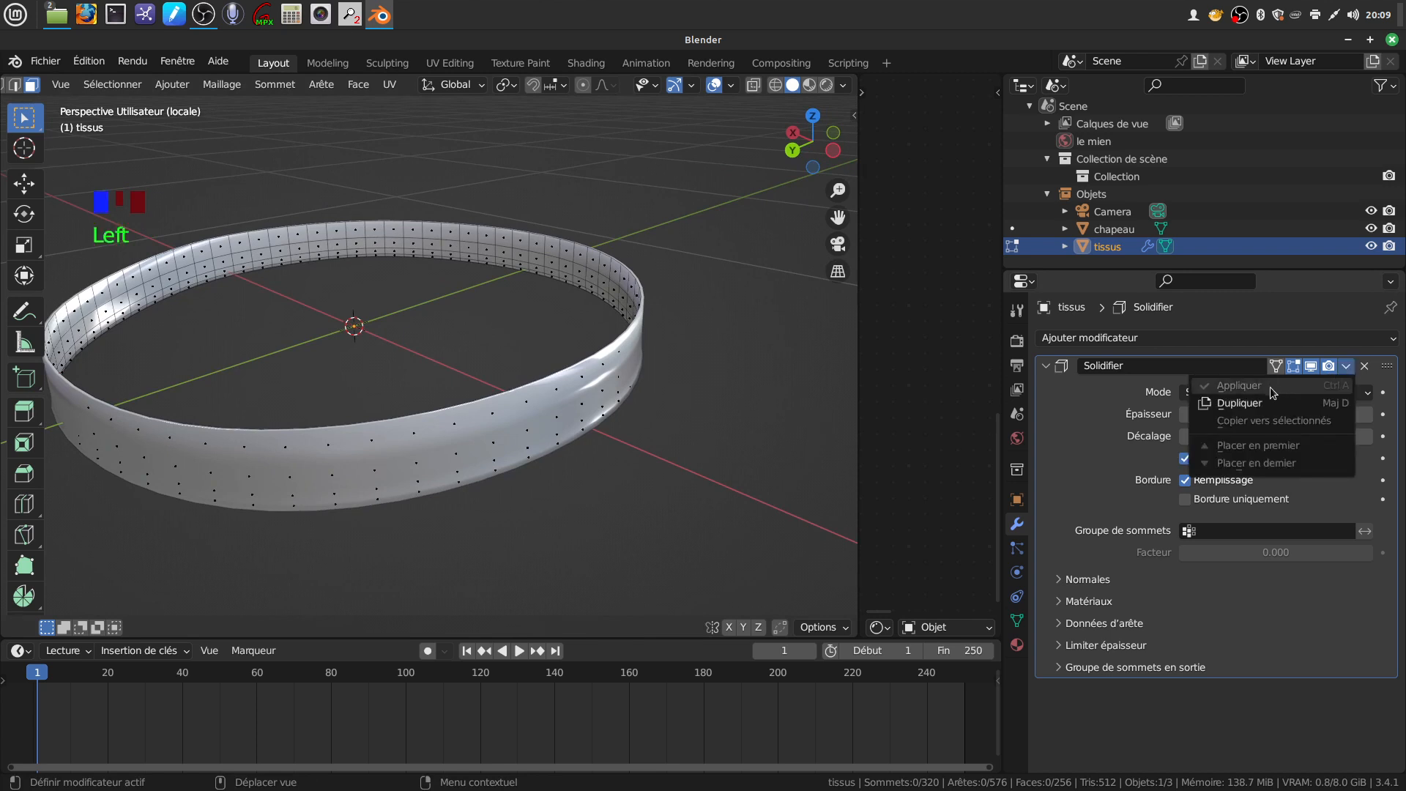
click(725, 439)
key(Tab)
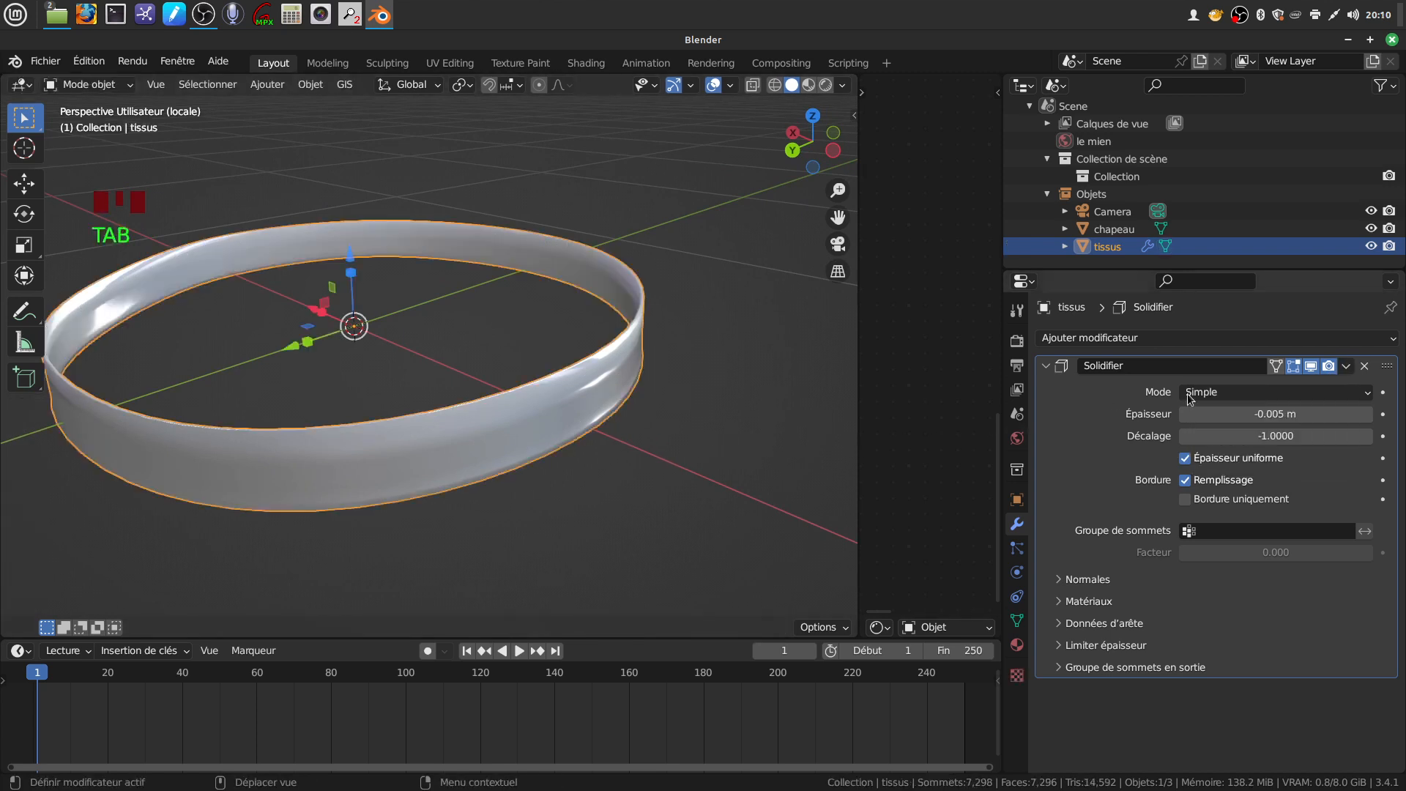
click(1345, 368)
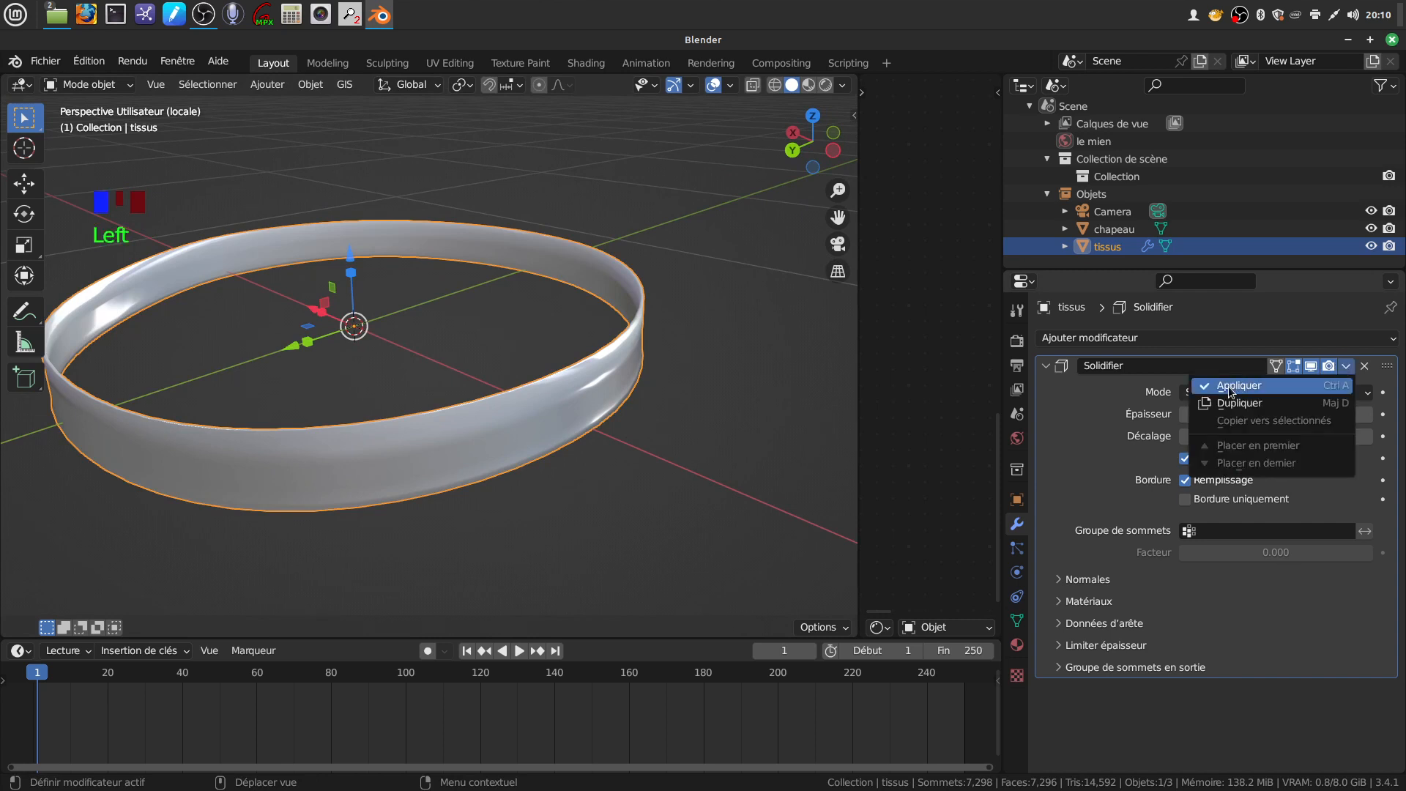
click(1229, 386)
Bevel the four edge loops along the band's upper and lower rims with 2 segments, about 0.0014 m wide, and return to Object mode
scroll(538, 403, up, 2)
middle_drag(538, 403, 589, 454)
scroll(571, 459, up, 2)
key(Tab)
scroll(587, 502, up, 3)
shift+middle_drag(586, 503, 289, 192)
scroll(610, 383, up, 1)
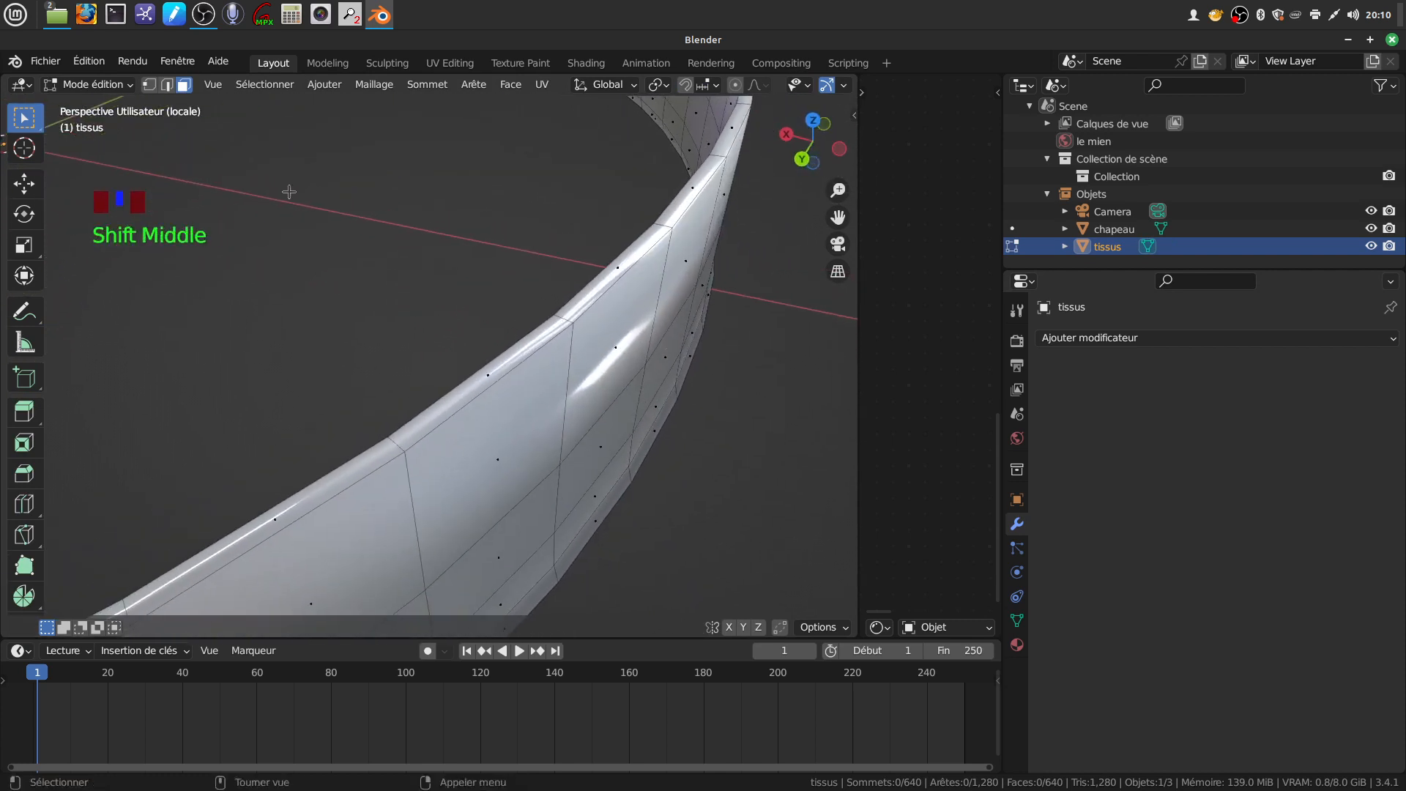
click(167, 86)
alt+click(484, 380)
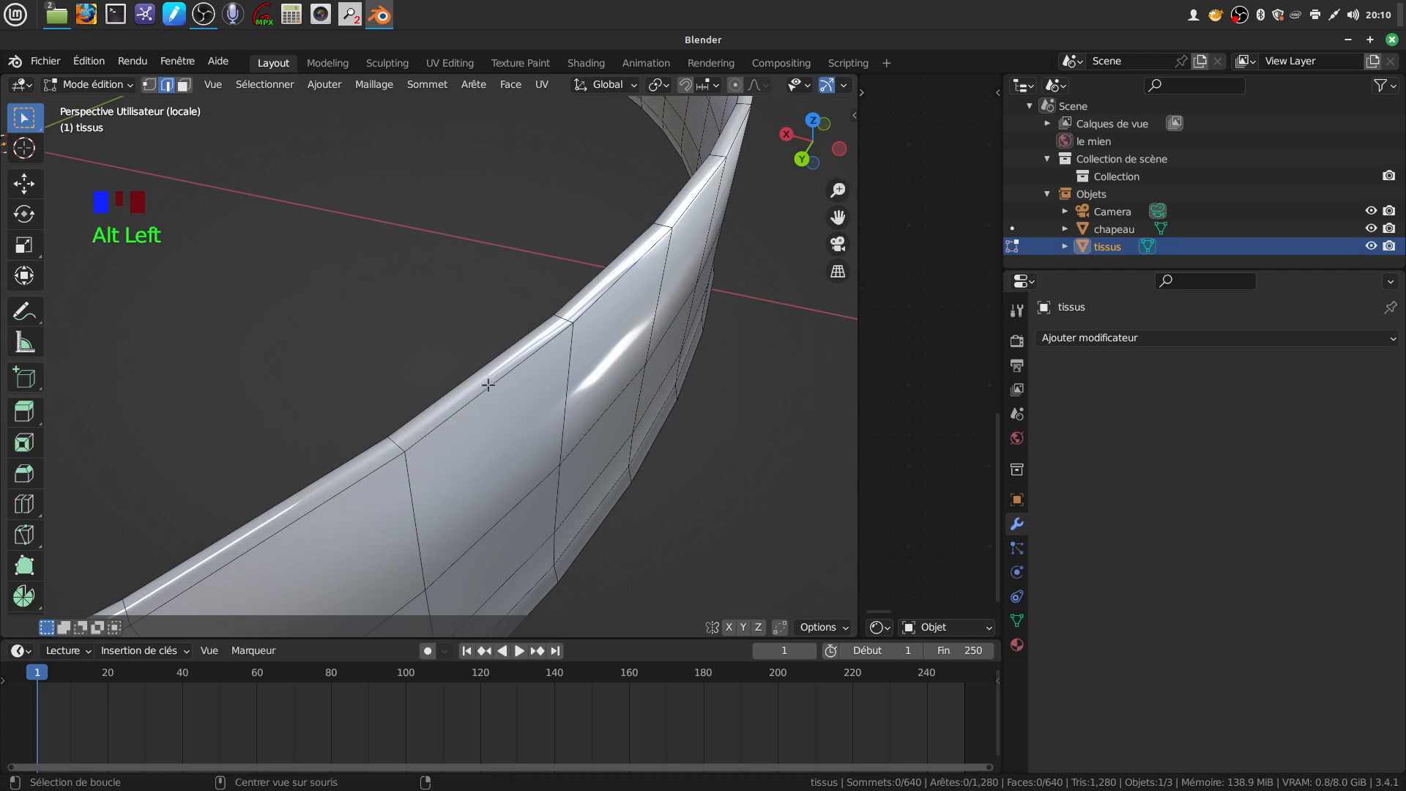
alt+shift+click(527, 433)
middle_drag(527, 432, 563, 396)
alt+shift+click(562, 376)
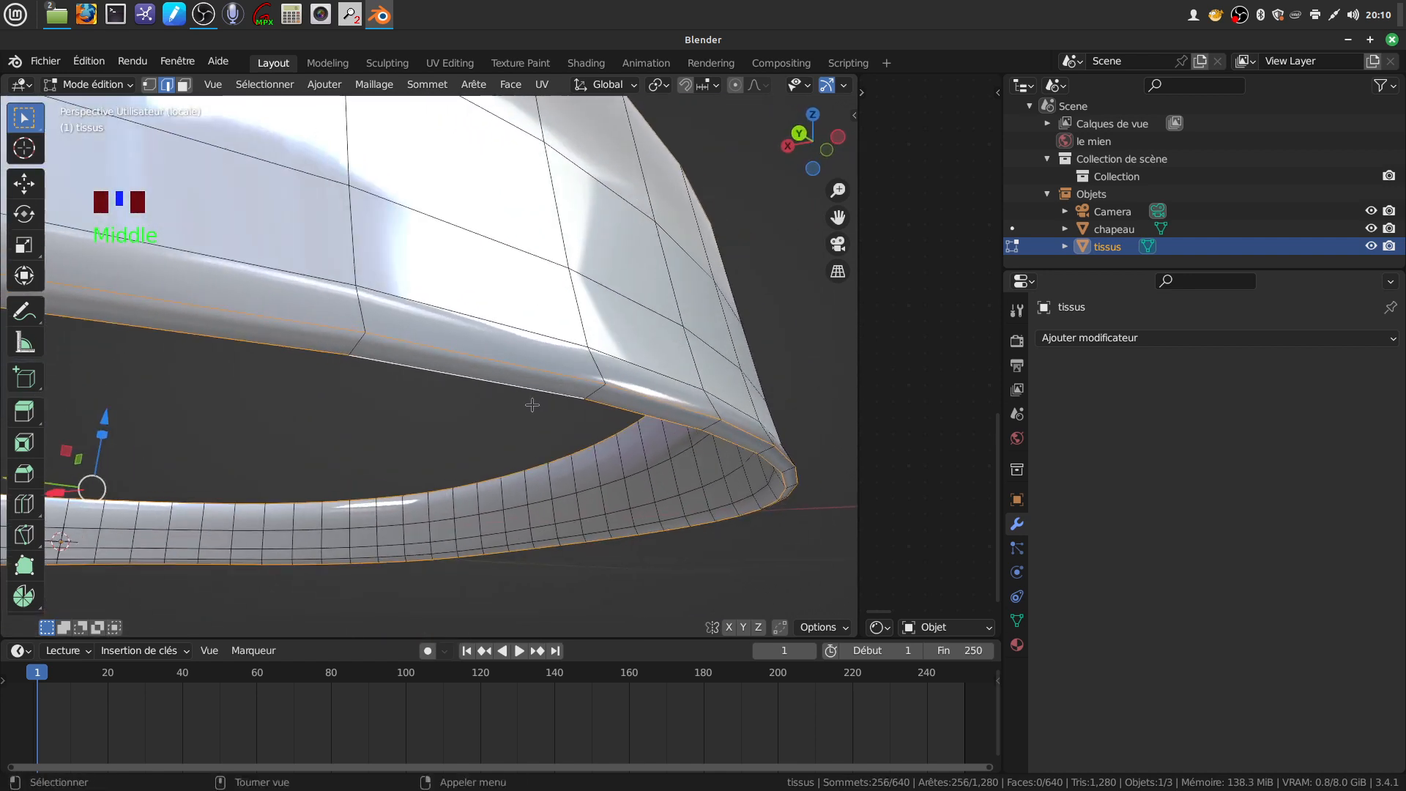
key(ctrl+b)
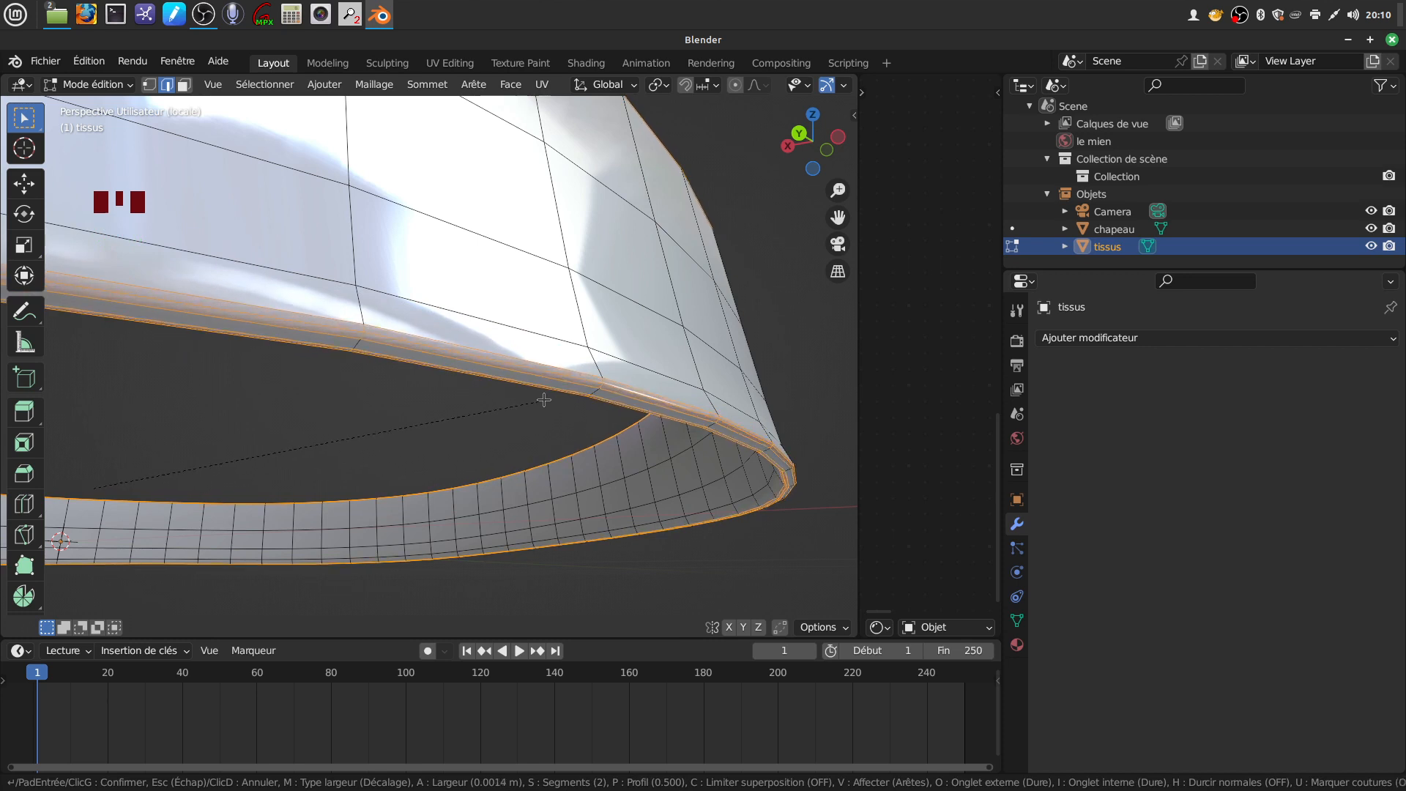
click(543, 400)
scroll(544, 399, down, 3)
middle_drag(543, 399, 493, 411)
scroll(504, 456, down, 2)
key(Tab)
scroll(494, 406, down, 4)
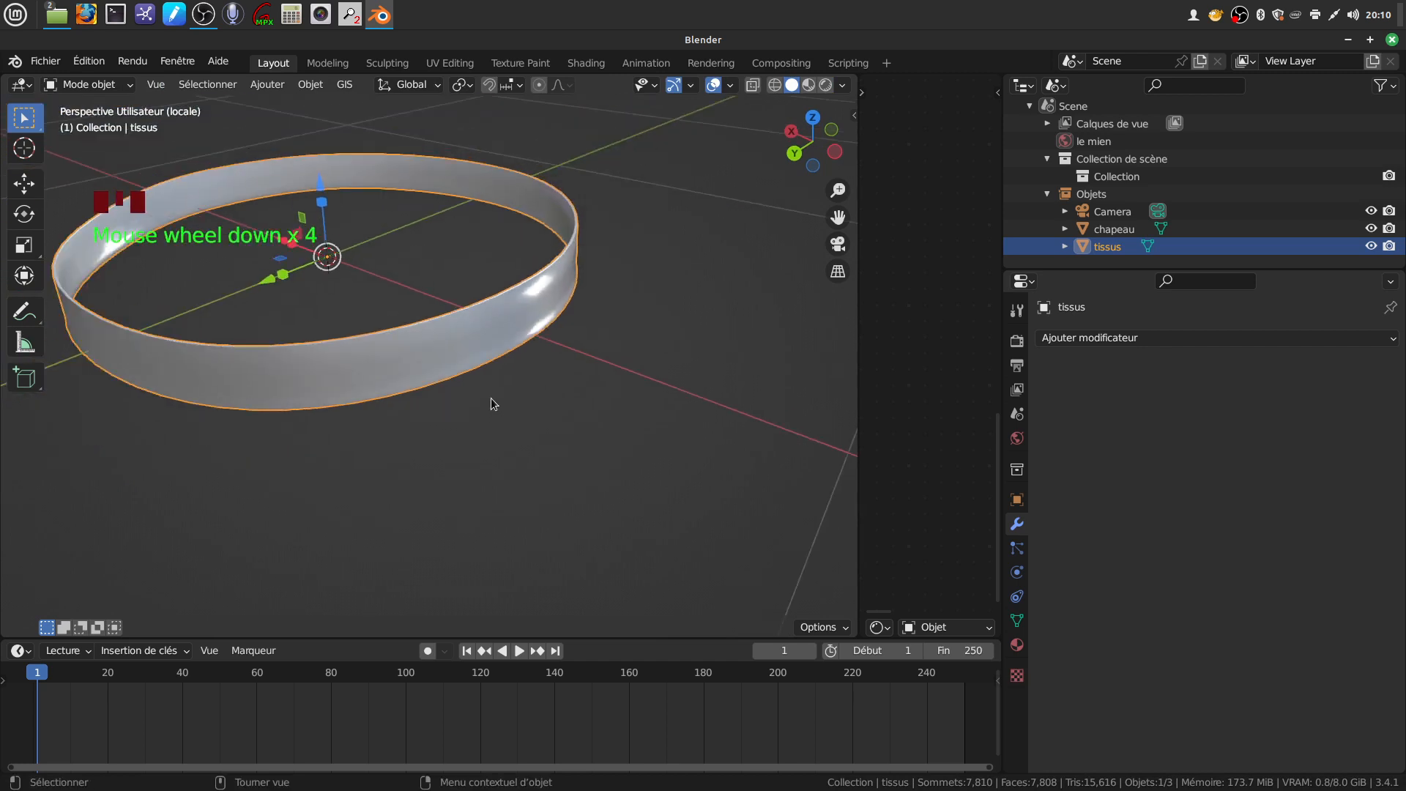
Verify the face orientation of the thickened, bevelled band, then hide the overlay again
key(q)
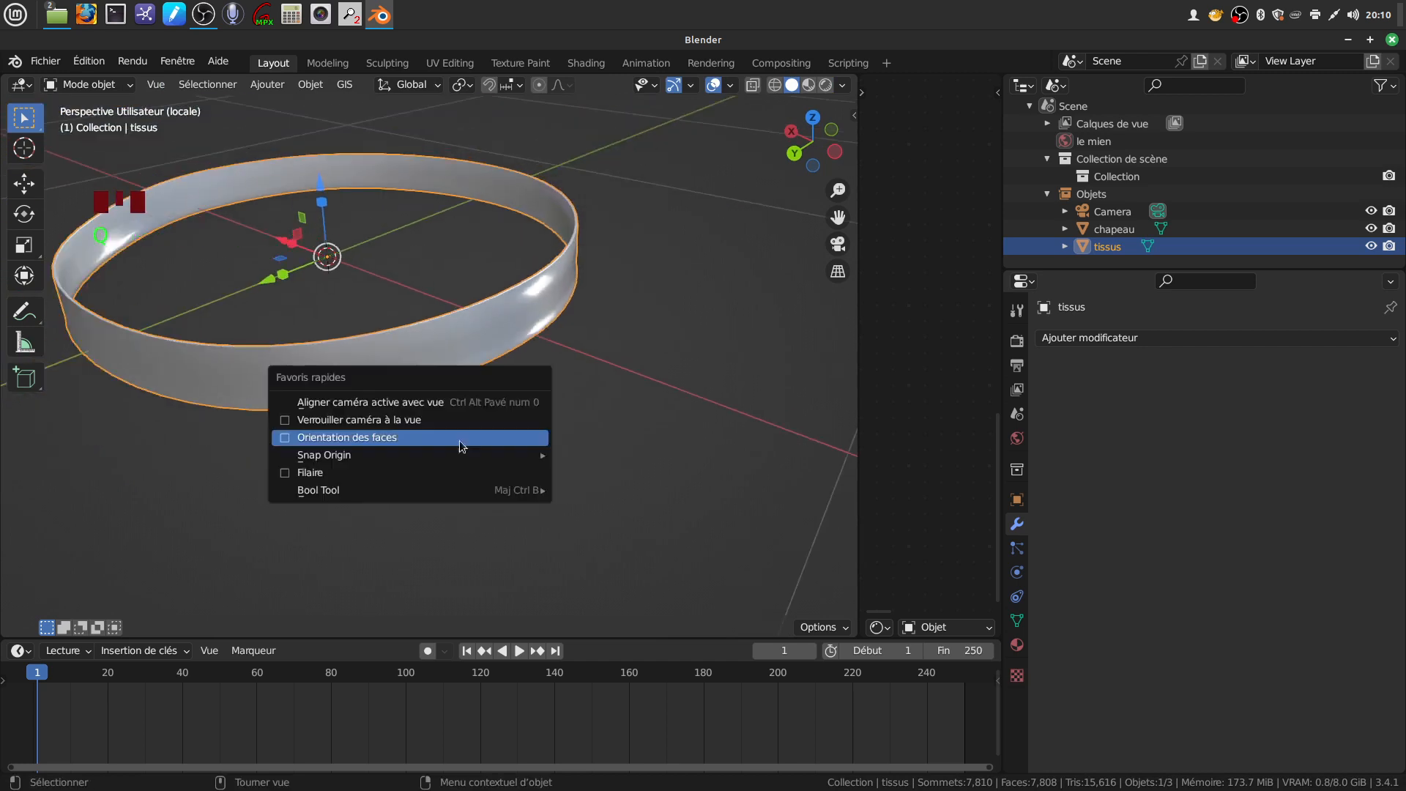
click(285, 438)
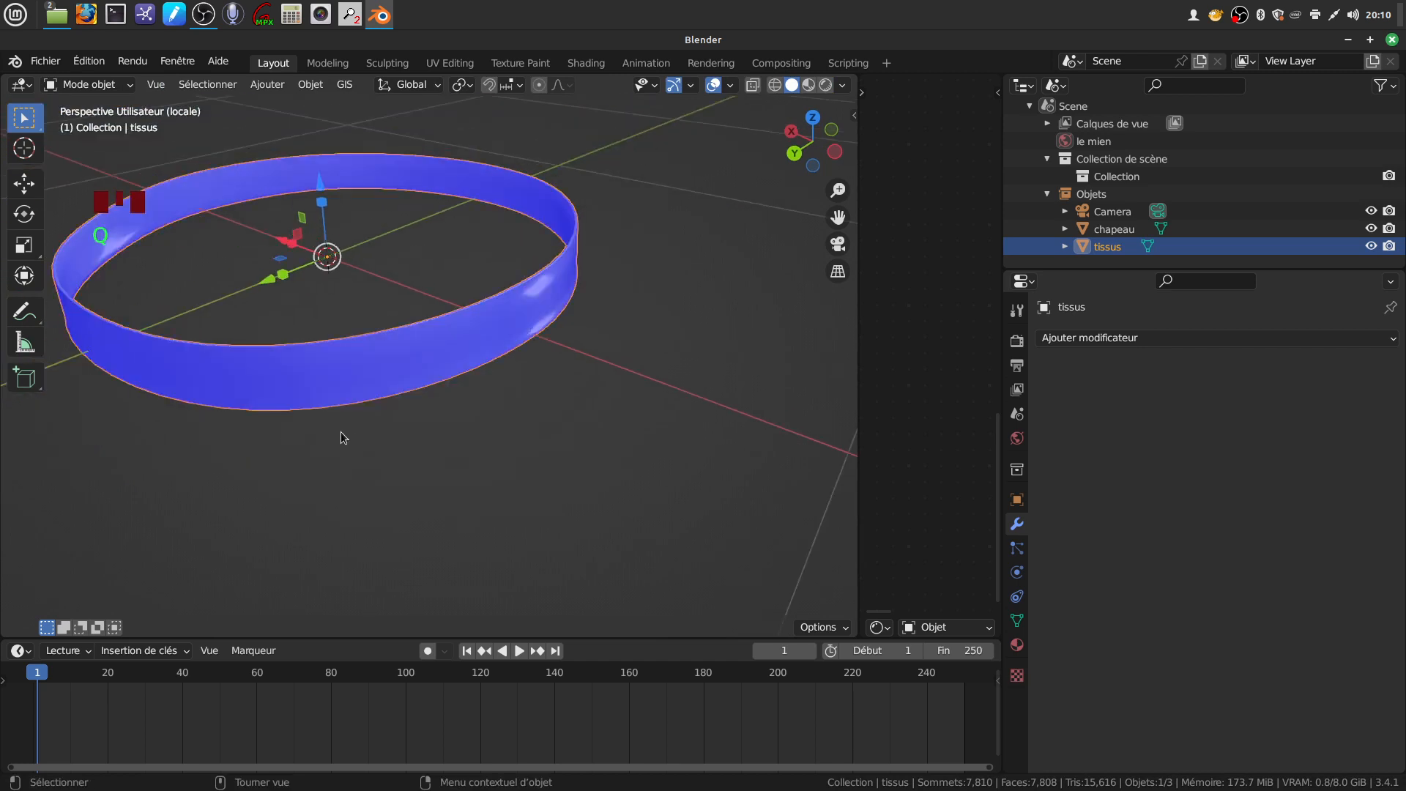
key(q)
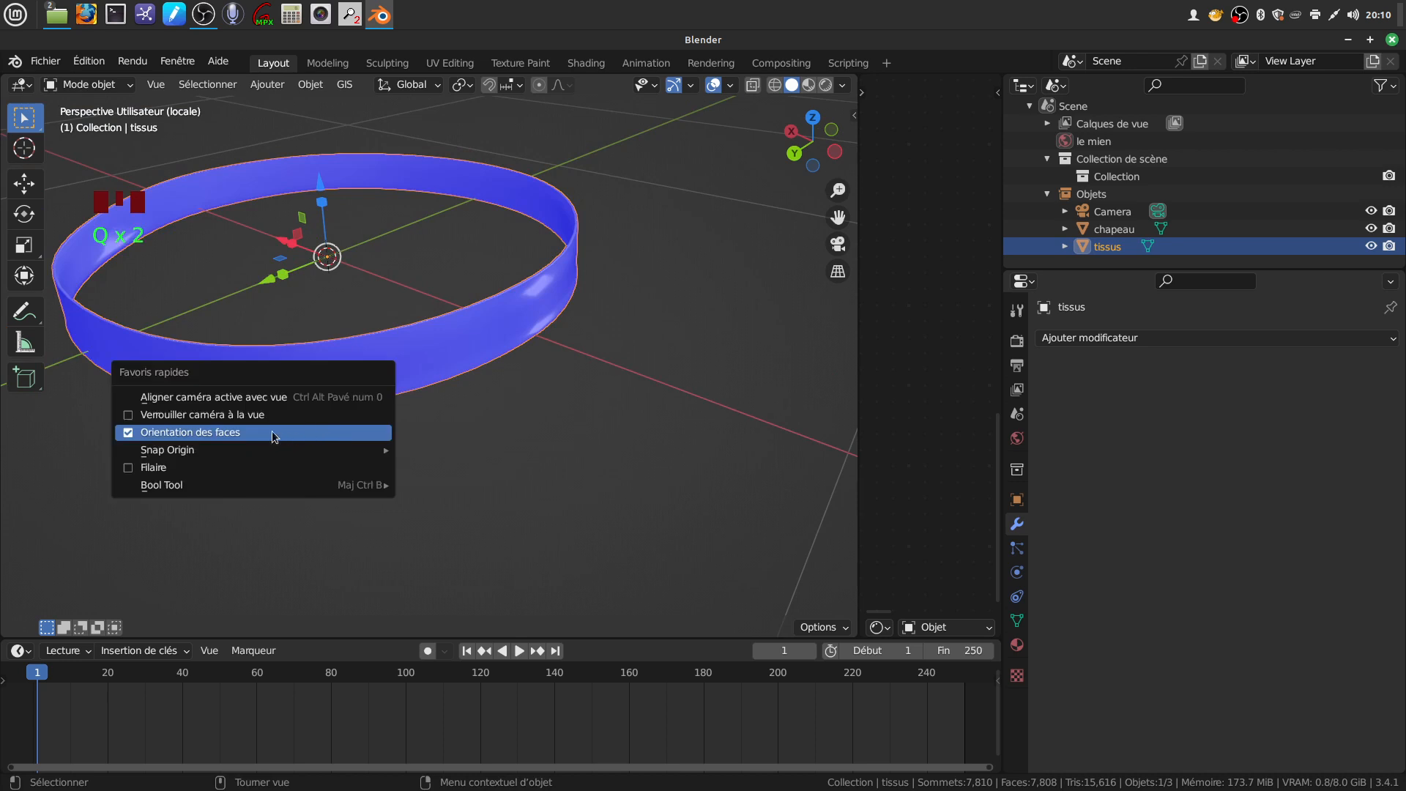
click(128, 438)
Mark the vertical edge loop at the back of the band as a UV seam in Edit mode
middle_drag(245, 407, 345, 461)
key(ctrl+KP_1)
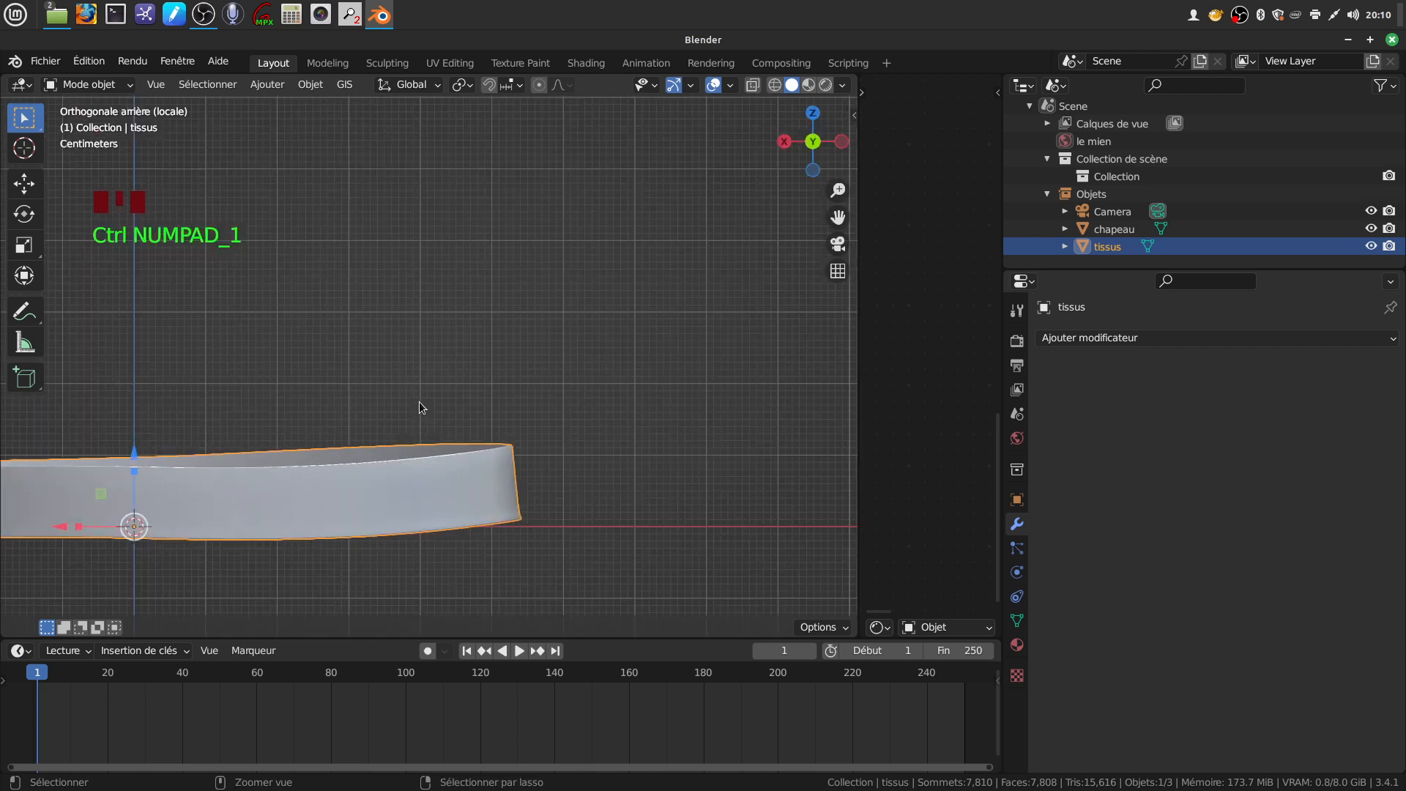
shift+middle_drag(269, 509, 493, 427)
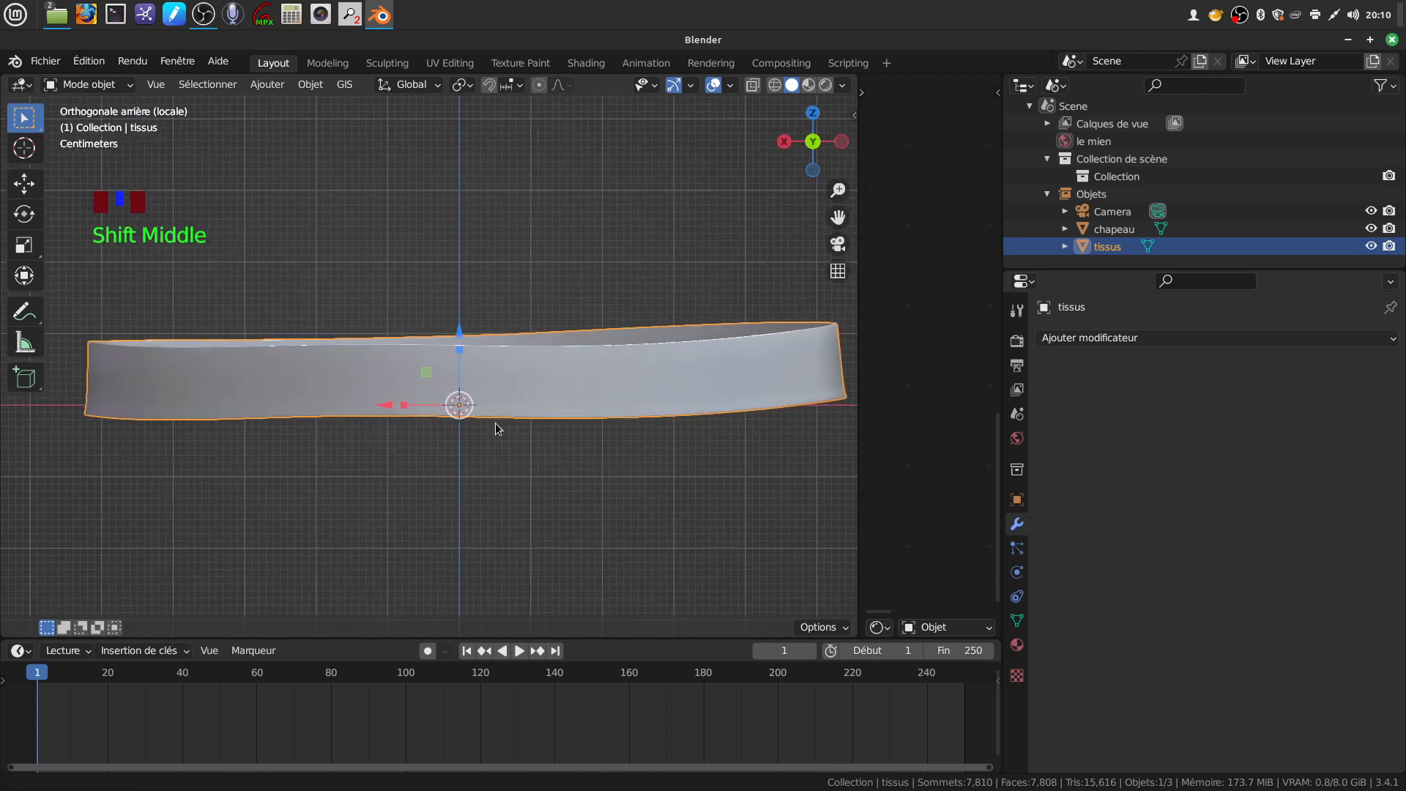
scroll(524, 449, up, 3)
key(Tab)
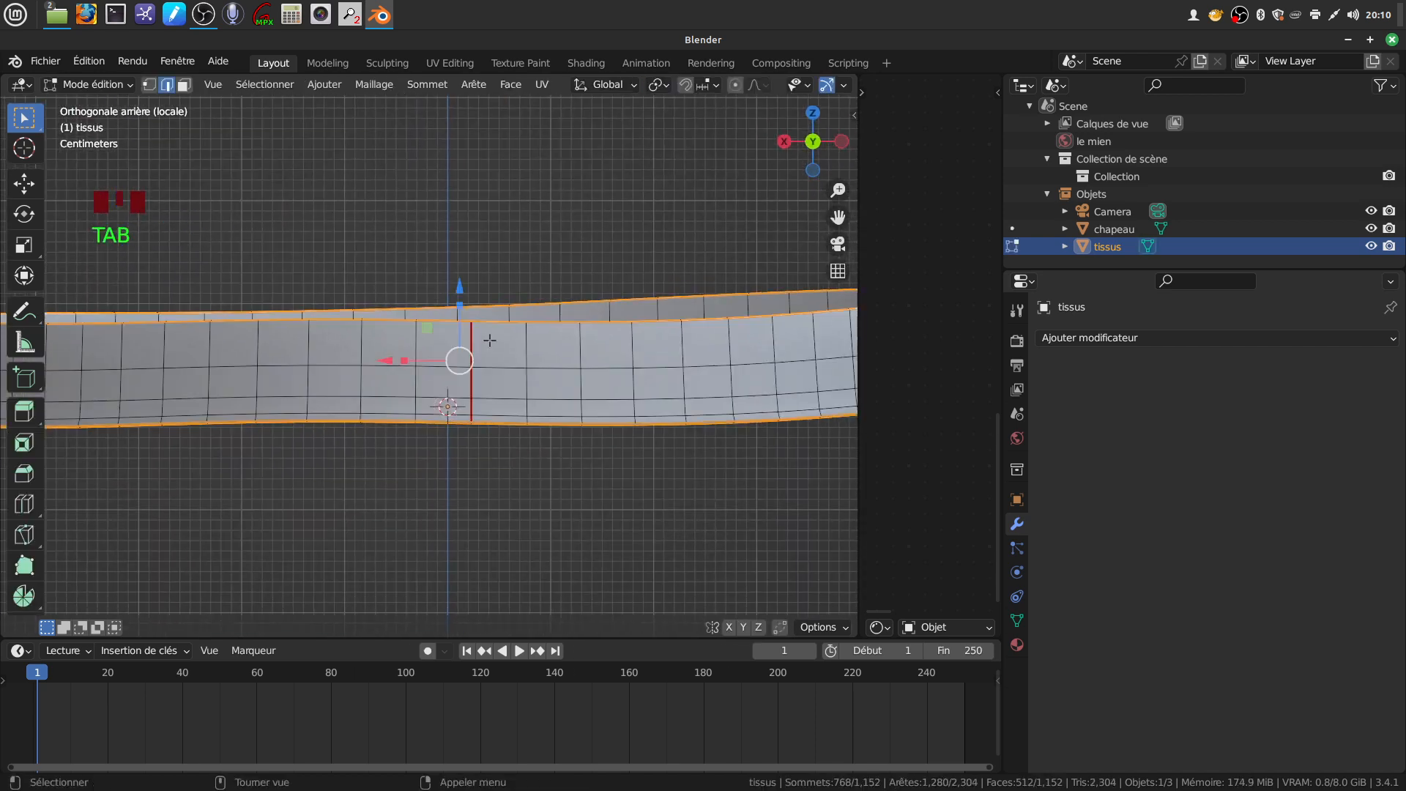
middle_drag(492, 388, 694, 449)
shift+middle_drag(599, 435, 458, 383)
key(a)
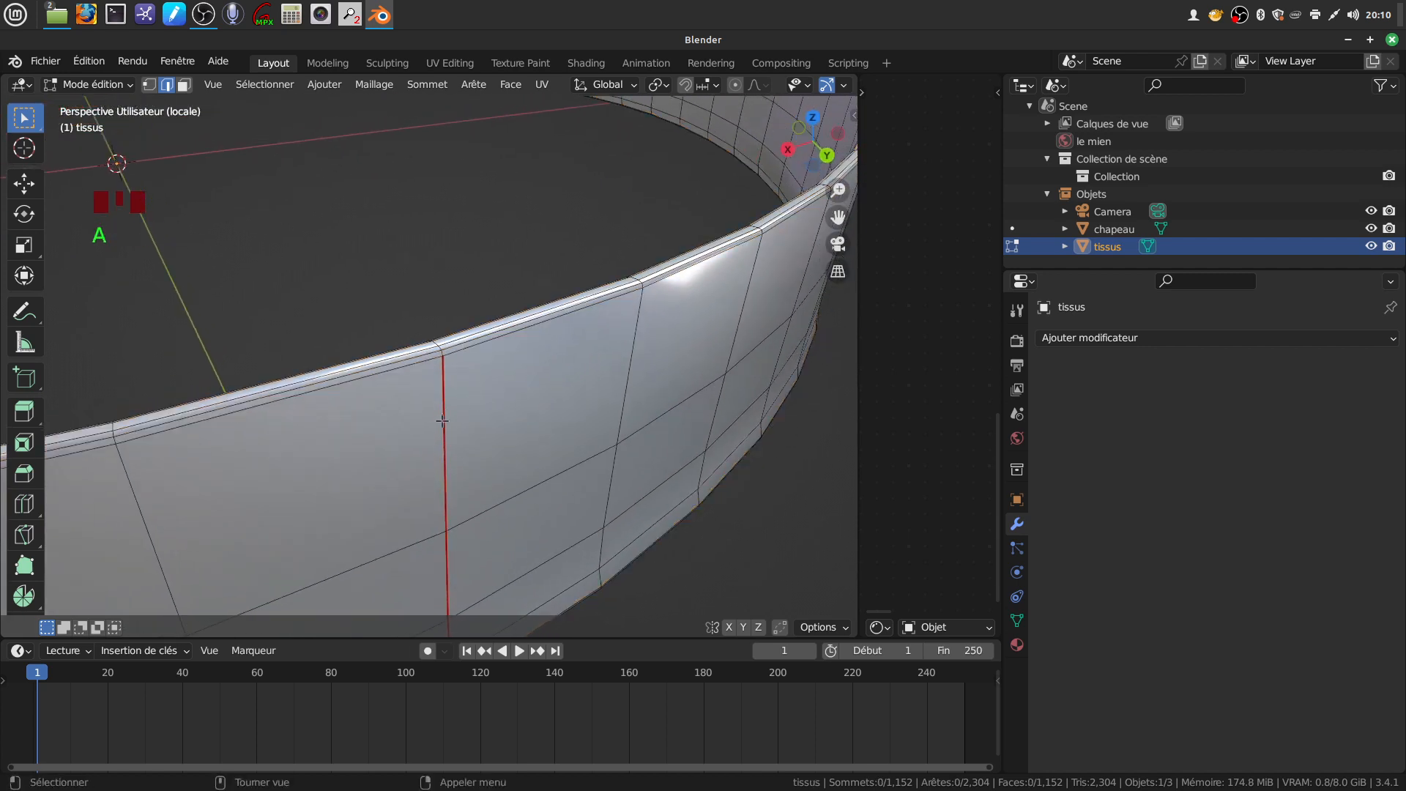
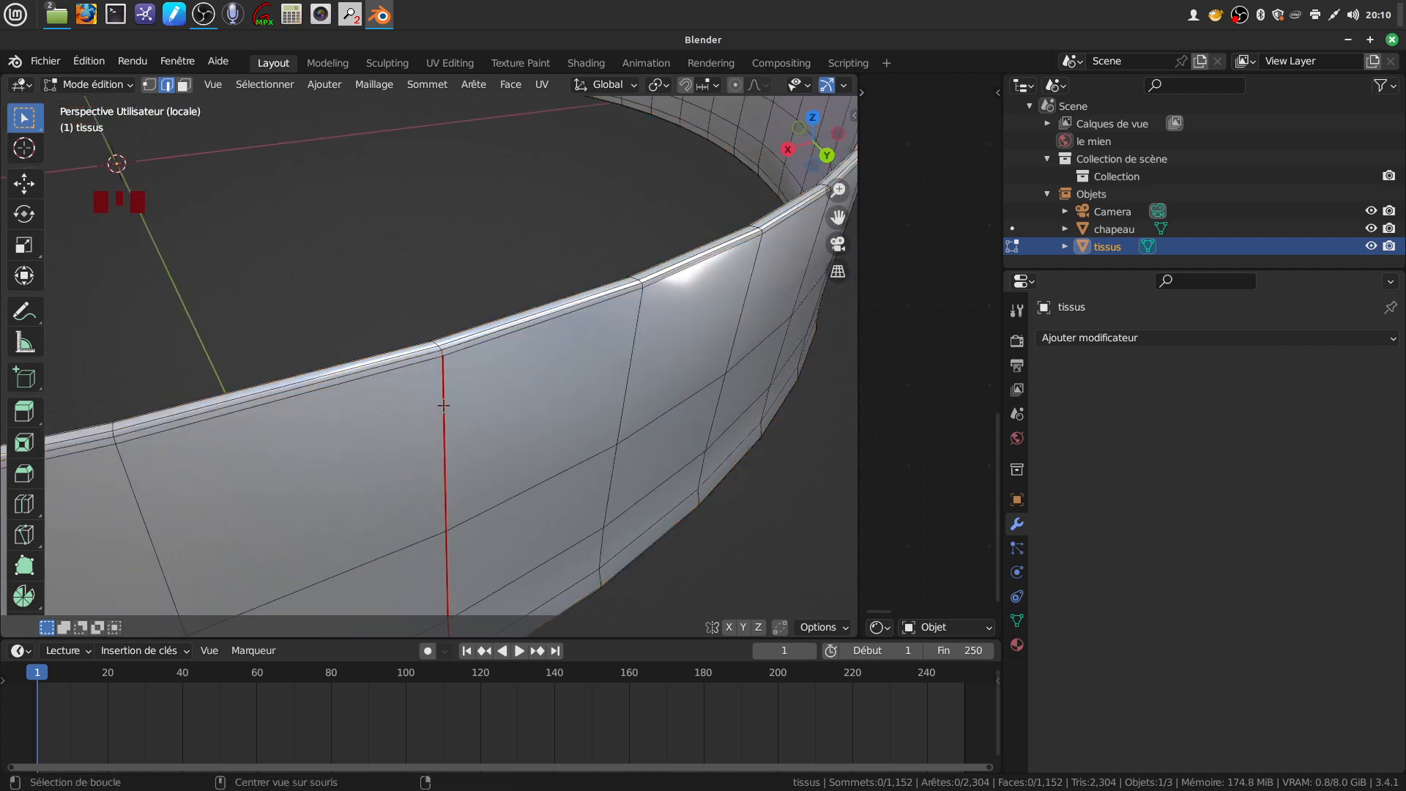
alt+click(443, 405)
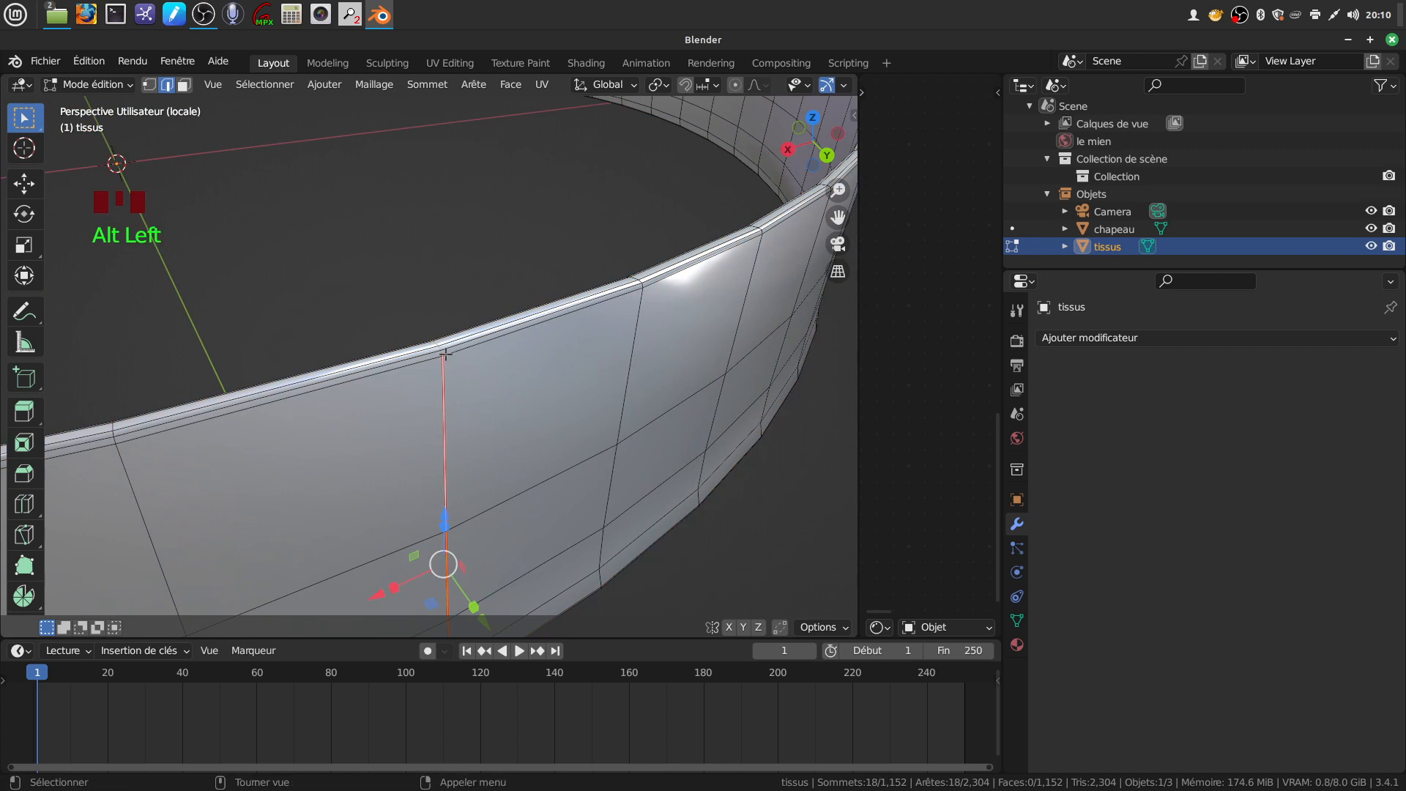
right_click(401, 236)
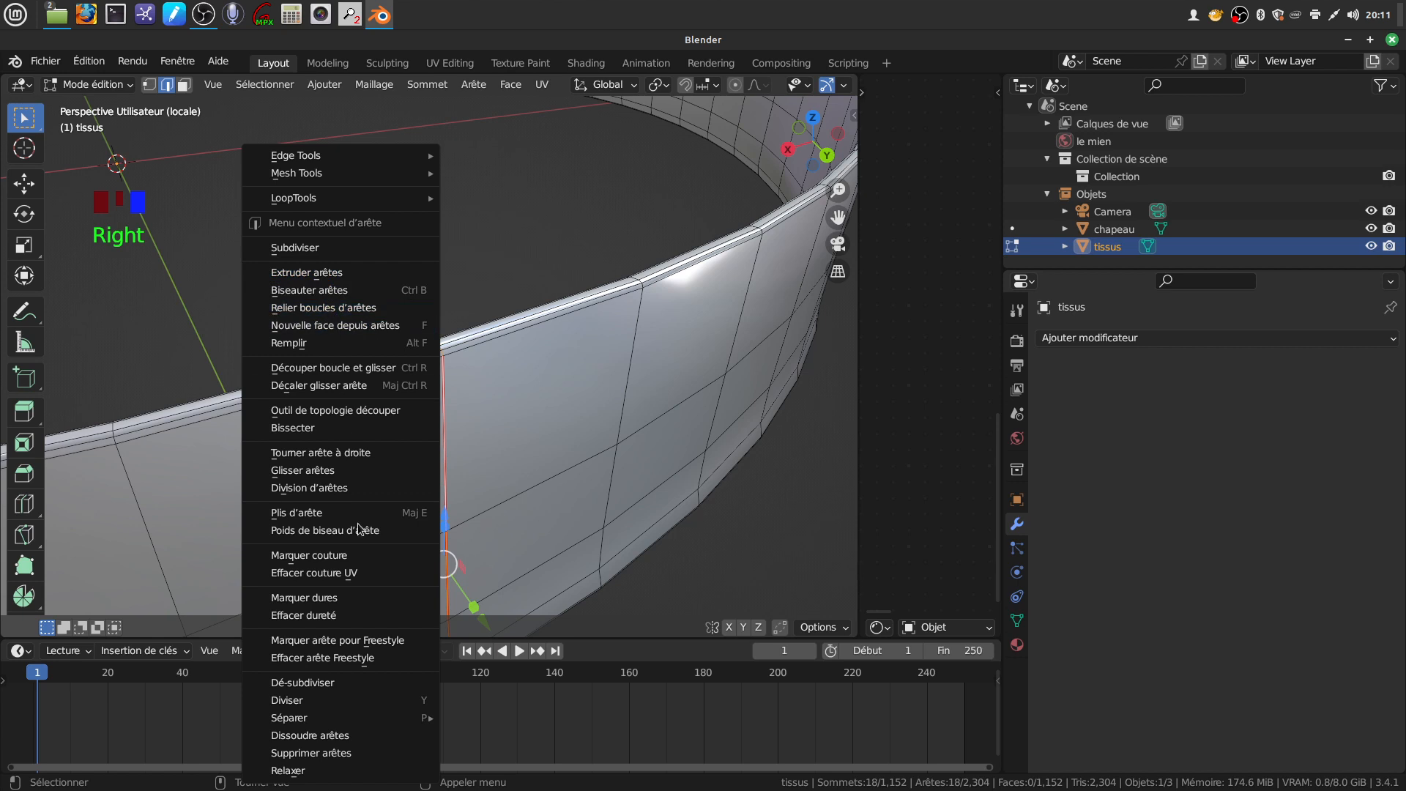
click(361, 561)
middle_drag(361, 560, 528, 300)
scroll(410, 454, down, 4)
scroll(469, 293, up, 2)
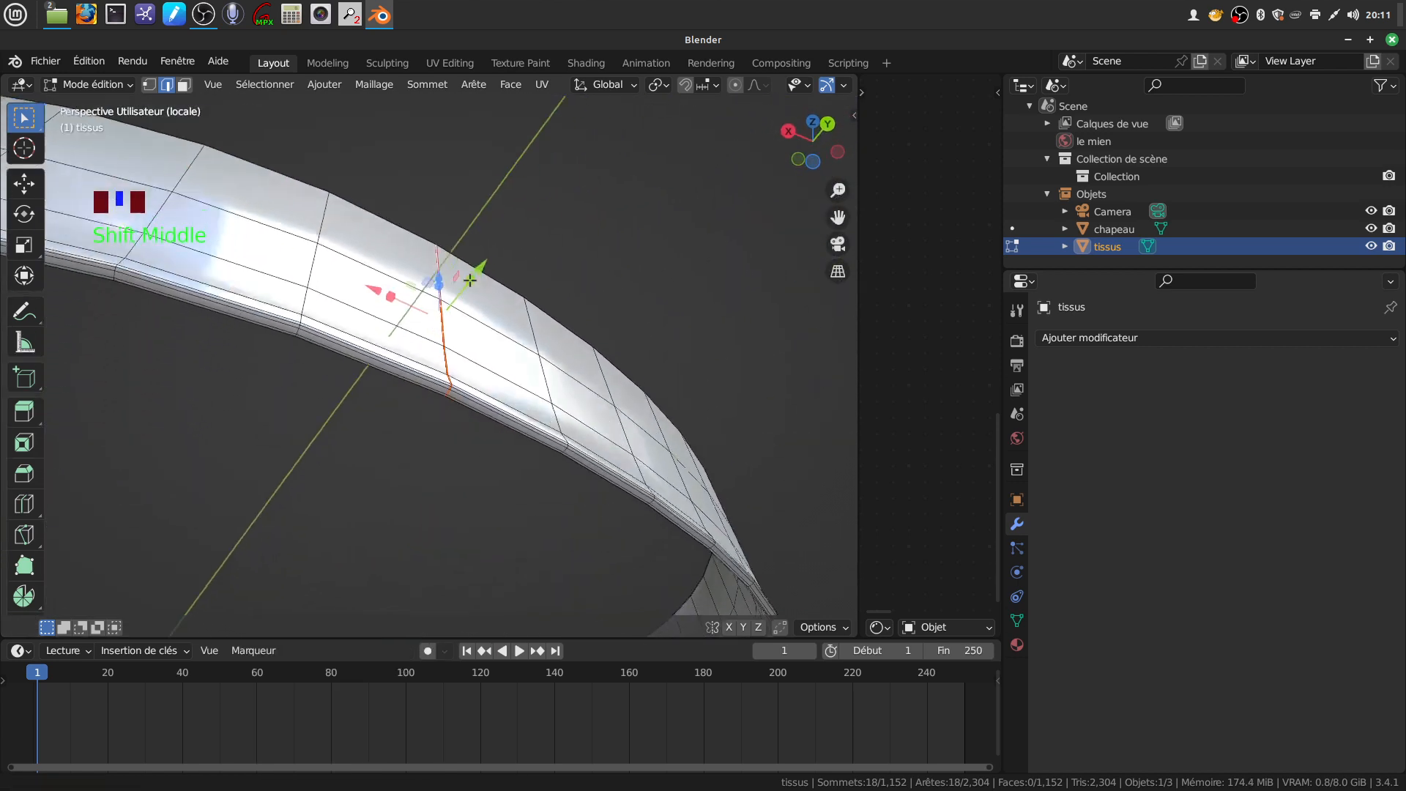
scroll(530, 301, up, 4)
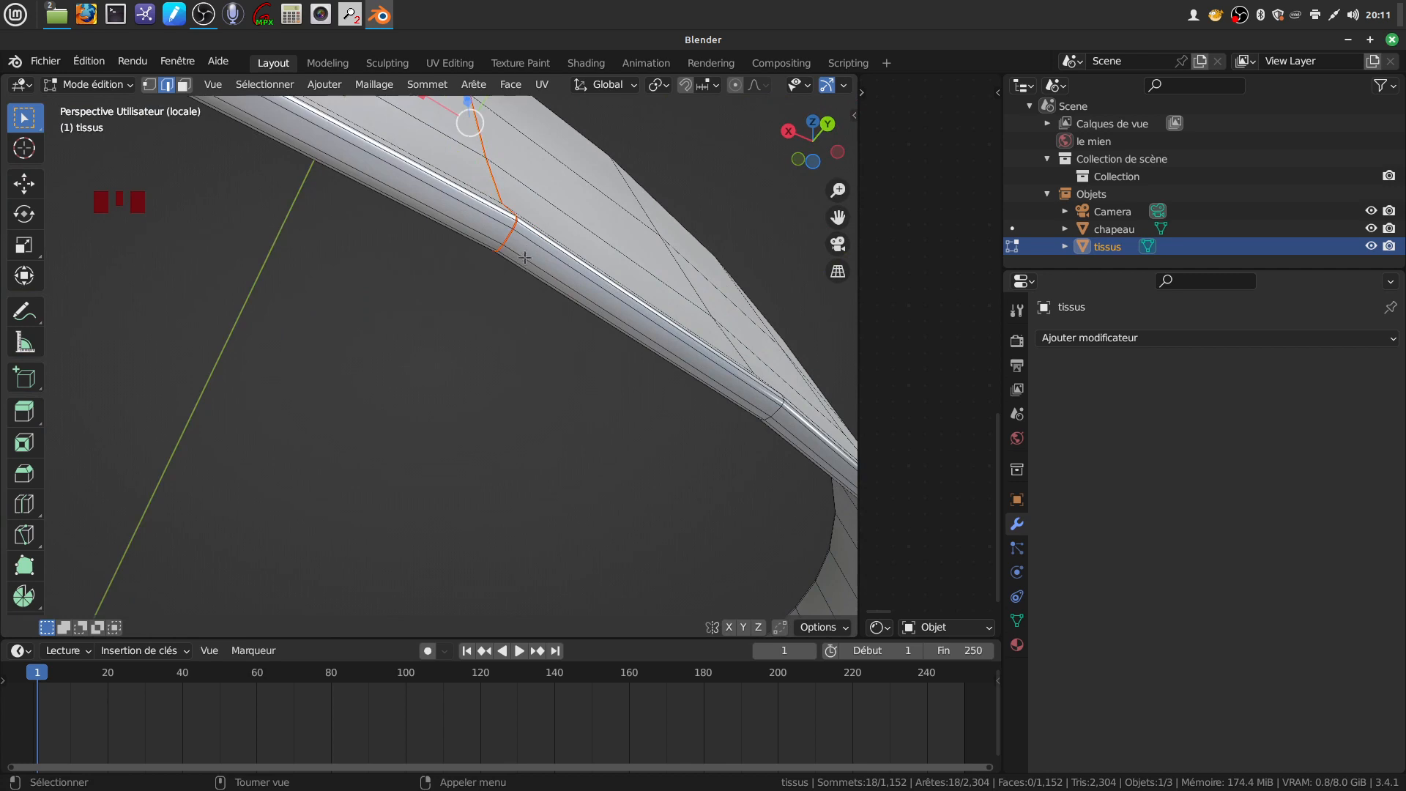
alt+click(524, 258)
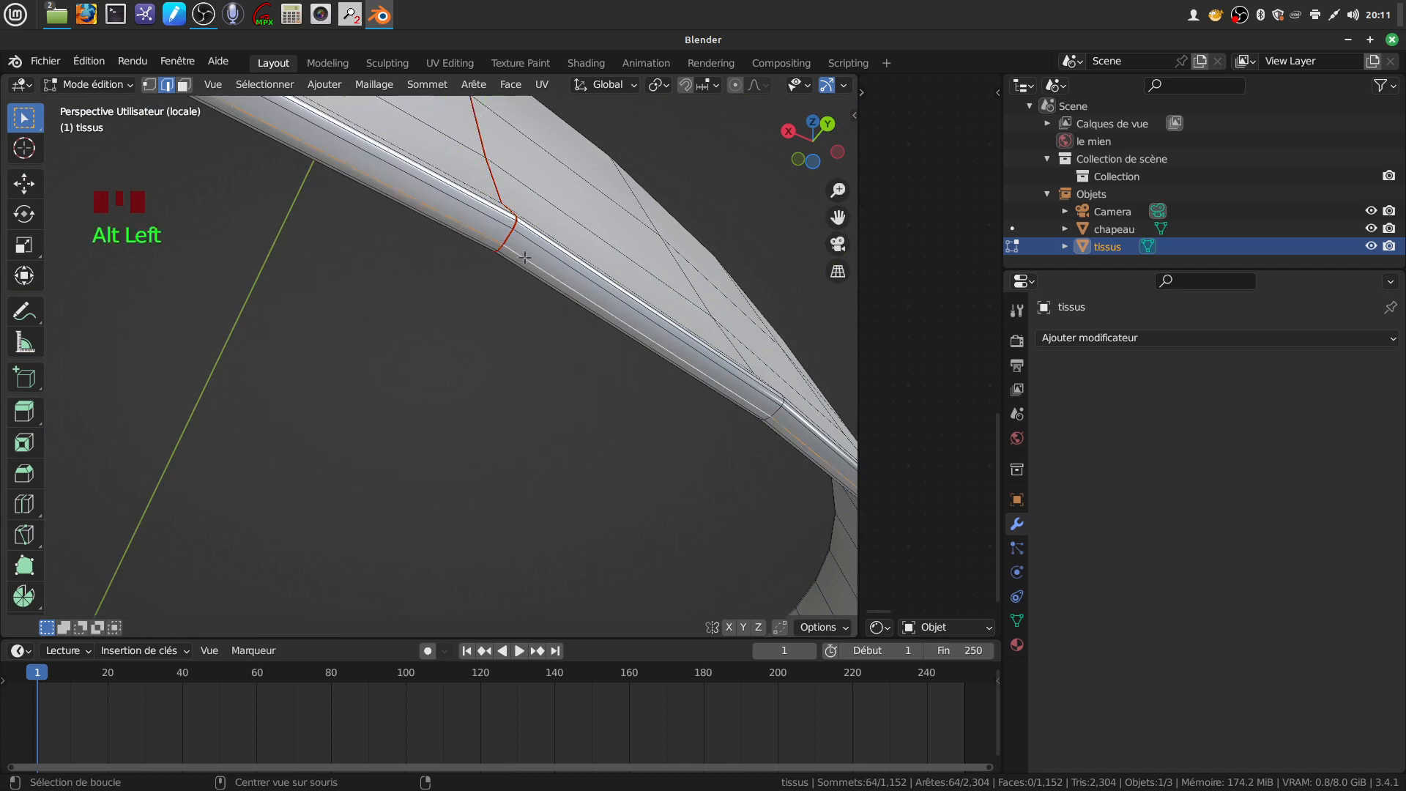
right_click(485, 368)
Add one loop cut around the band's inner side, slid close to the upper rim with a factor of about -0.764
scroll(649, 252, down, 3)
middle_drag(472, 281, 550, 317)
scroll(627, 354, down, 2)
middle_drag(511, 261, 490, 208)
key(ctrl+r)
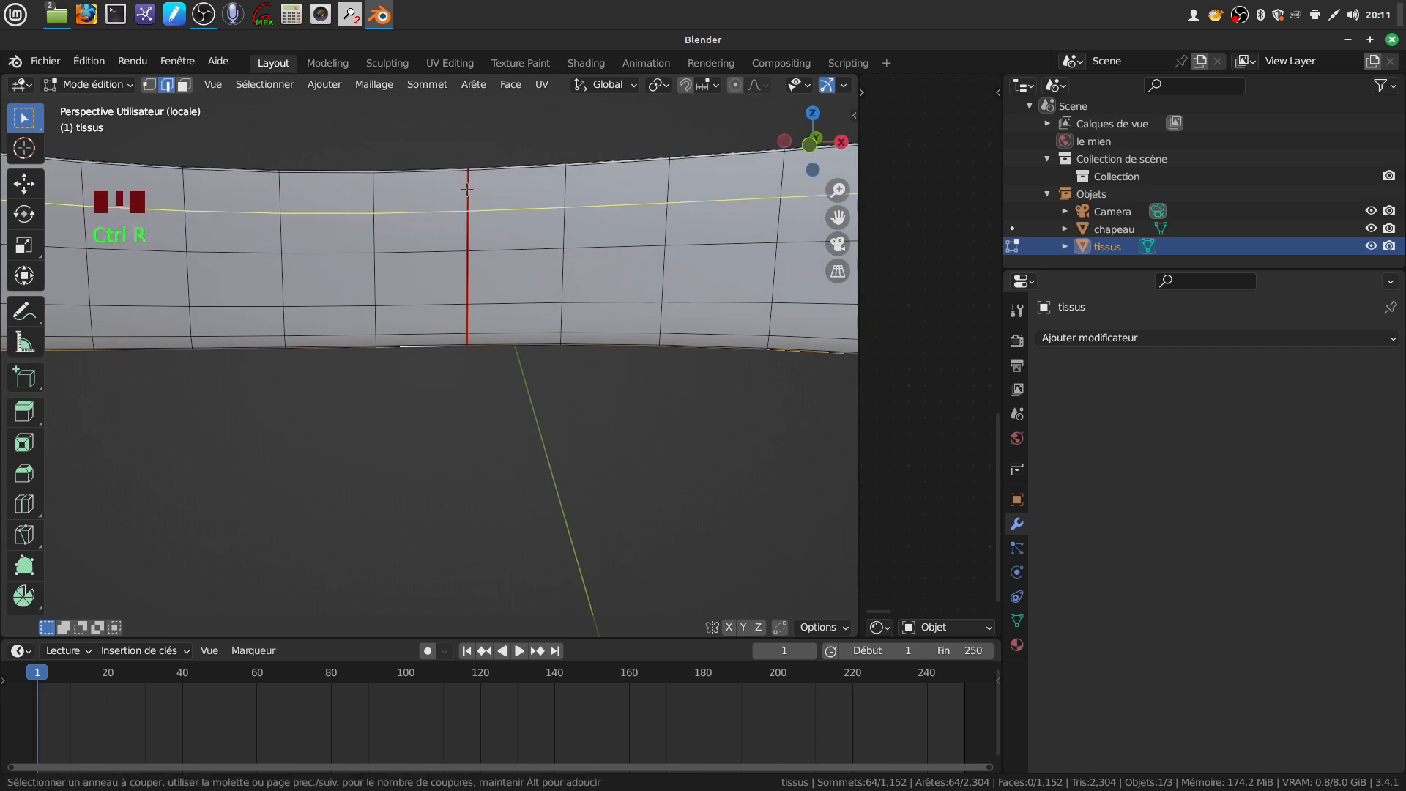
click(467, 190)
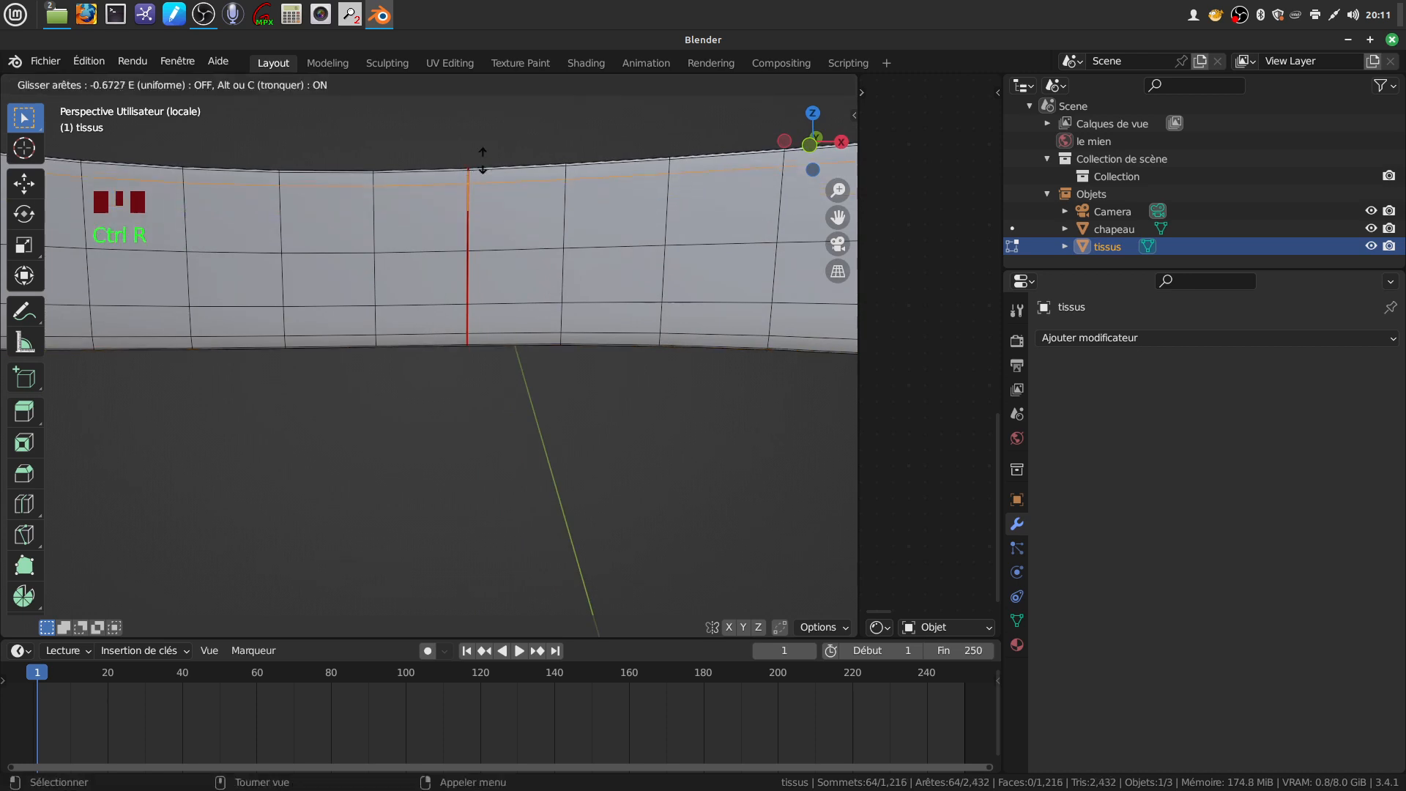
click(479, 167)
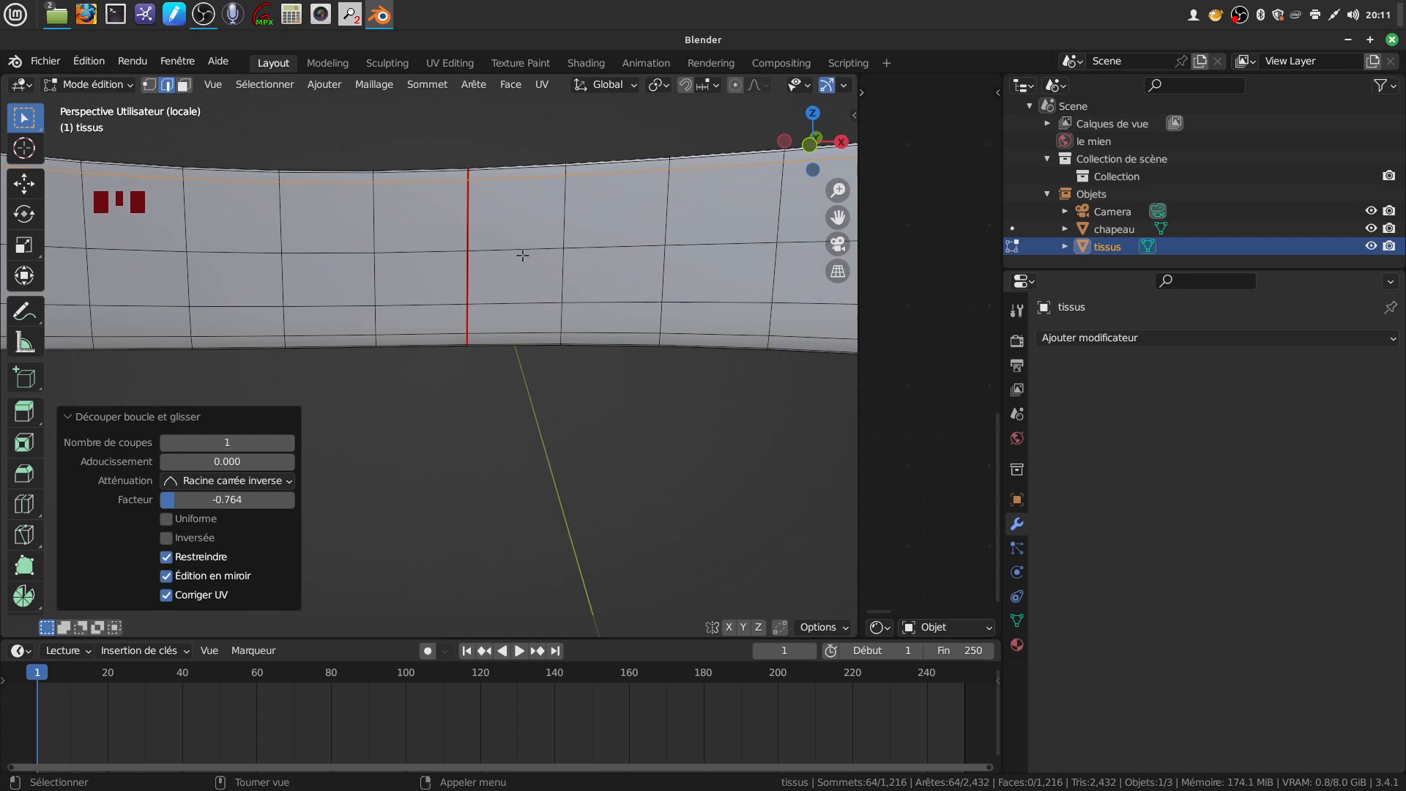
Delete the three wide face loops on the band's inner side, leaving the narrow strips along both rims
key(alt+a)
click(184, 86)
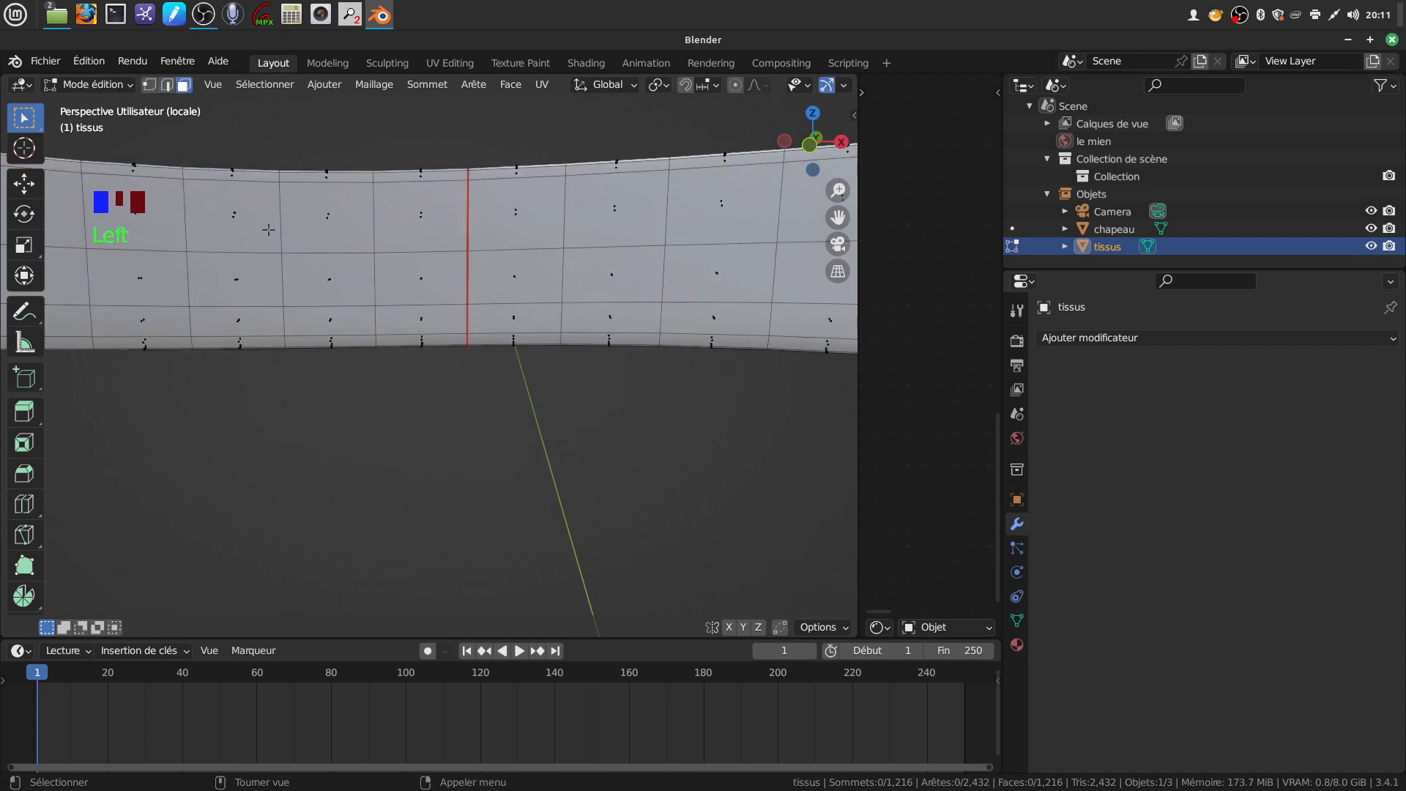
alt+click(281, 222)
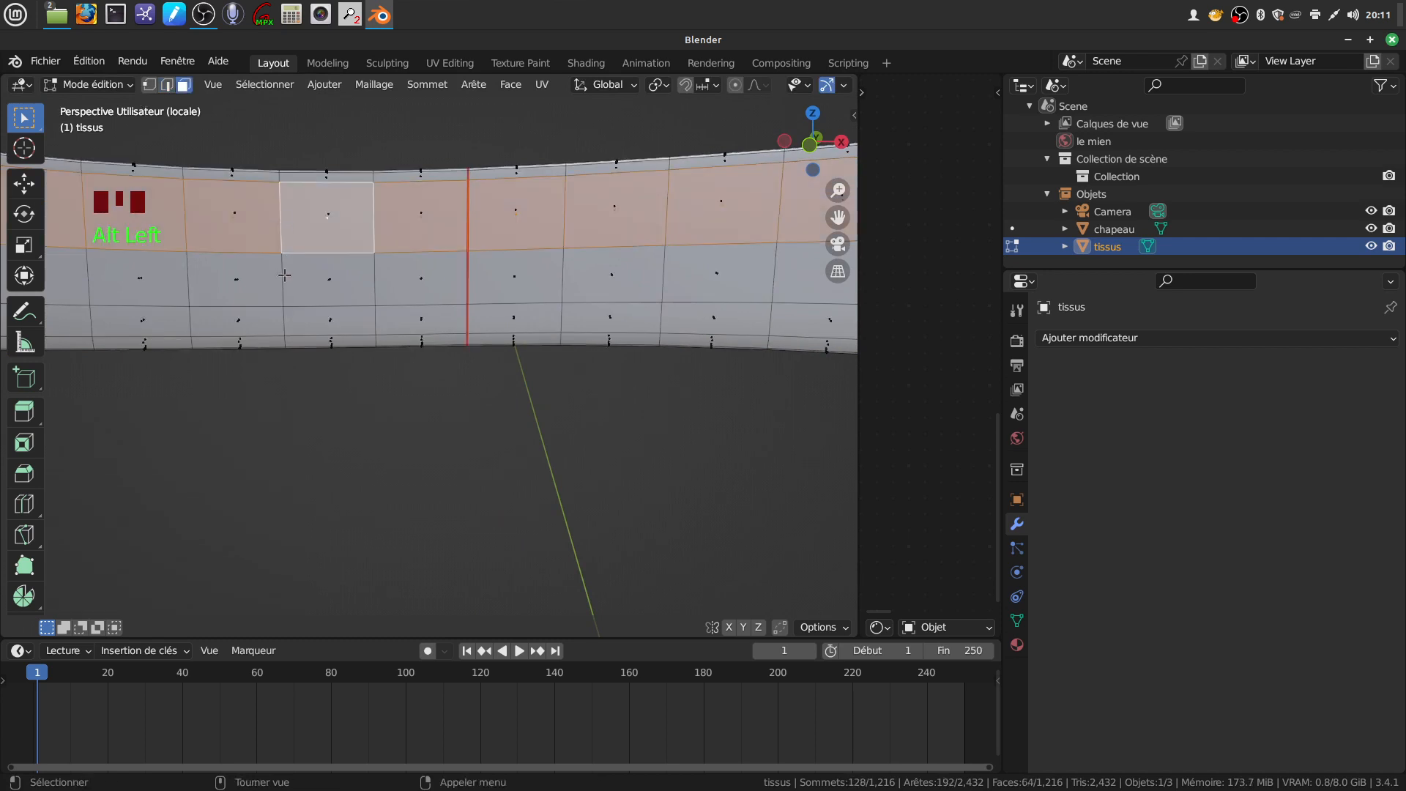
alt+shift+click(281, 276)
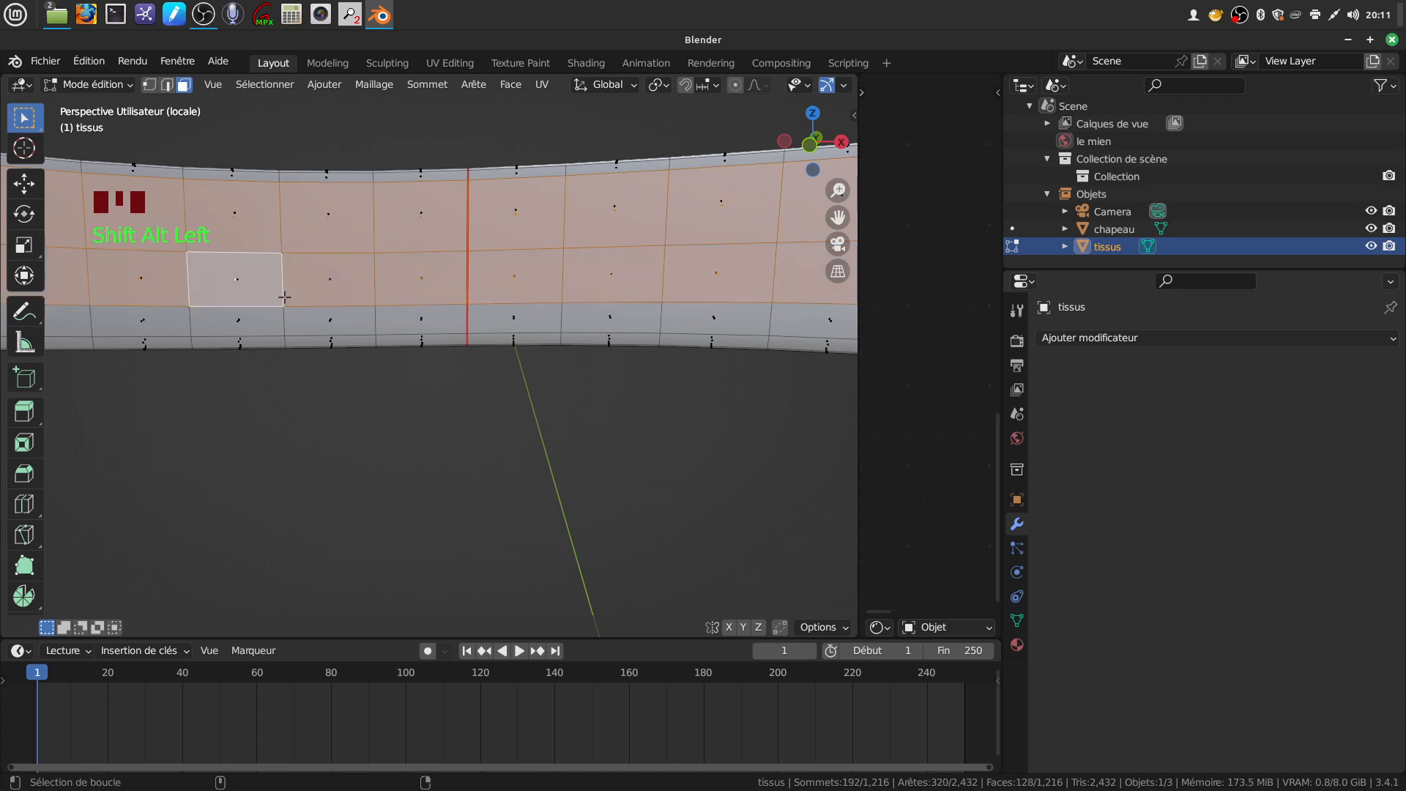
alt+shift+click(286, 318)
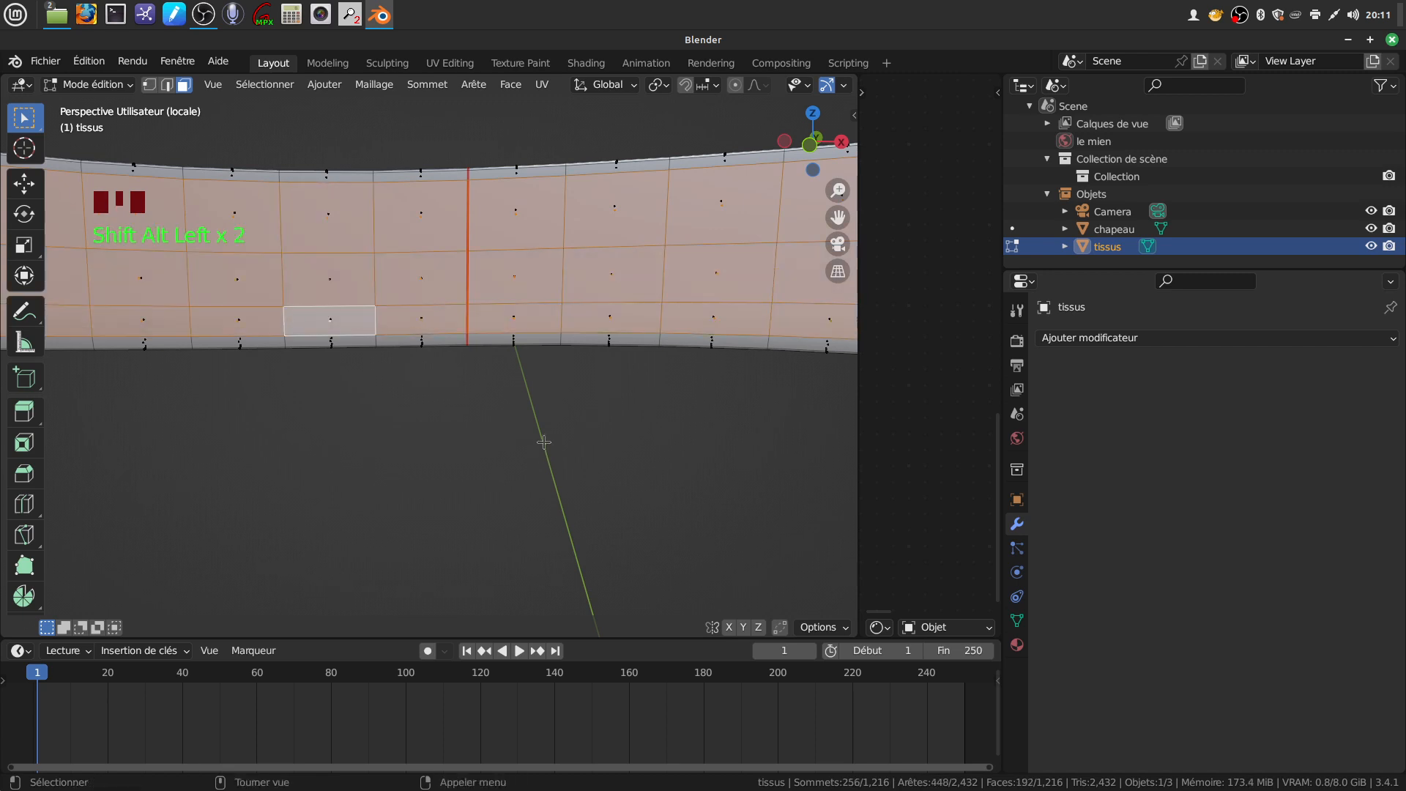
key(x)
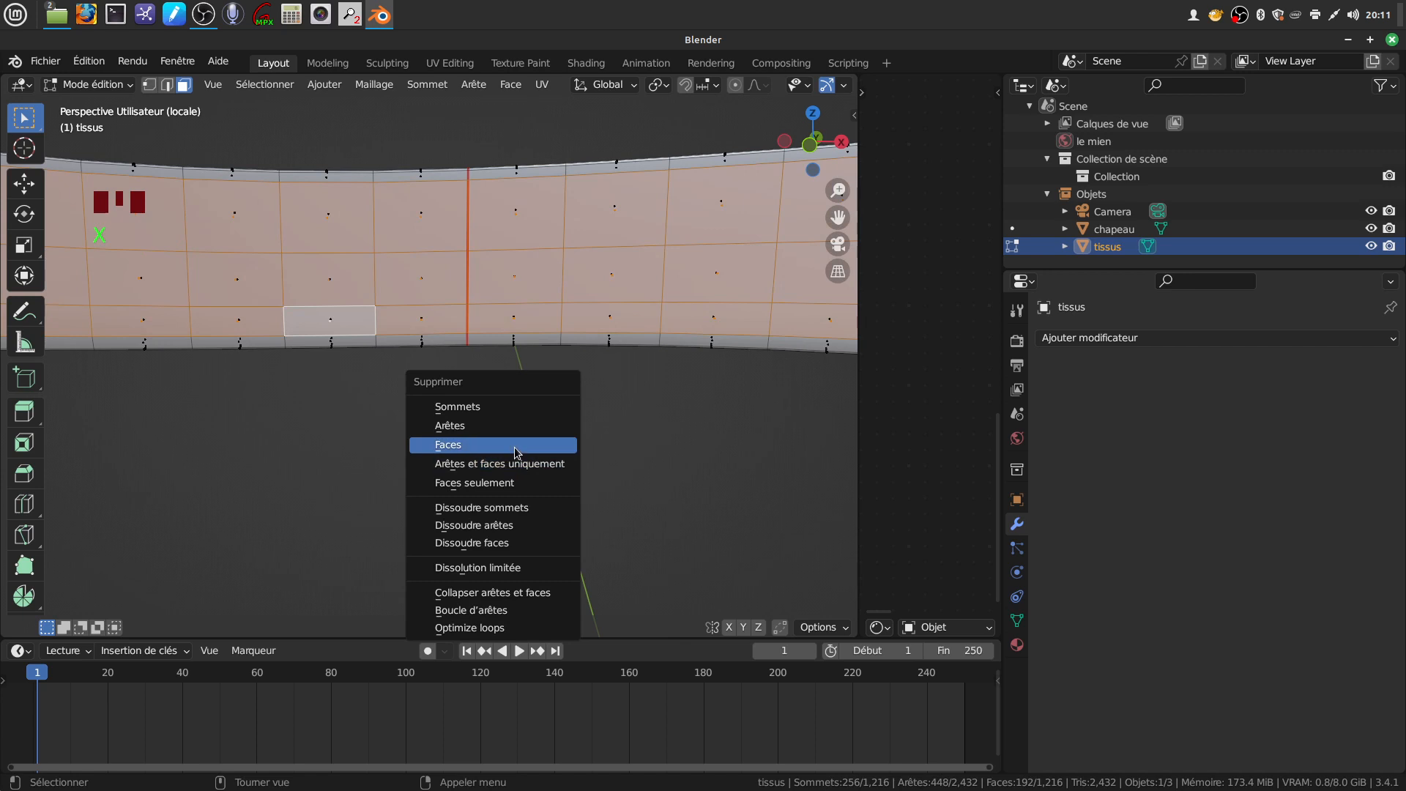
click(545, 442)
Examine the band from outside and inside around the seam, and return to Object mode
scroll(540, 321, down, 4)
middle_drag(539, 321, 286, 319)
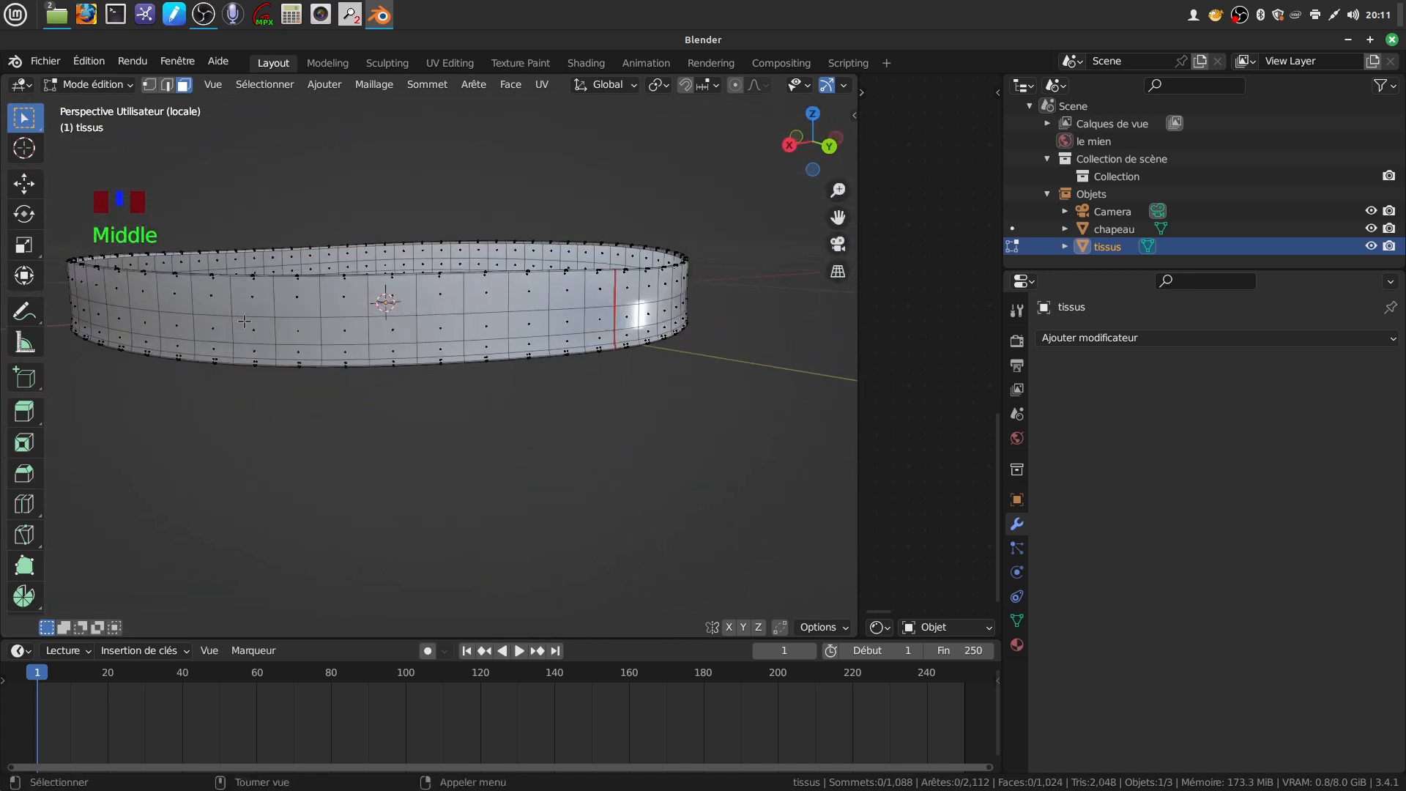
shift+middle_drag(464, 314, 534, 352)
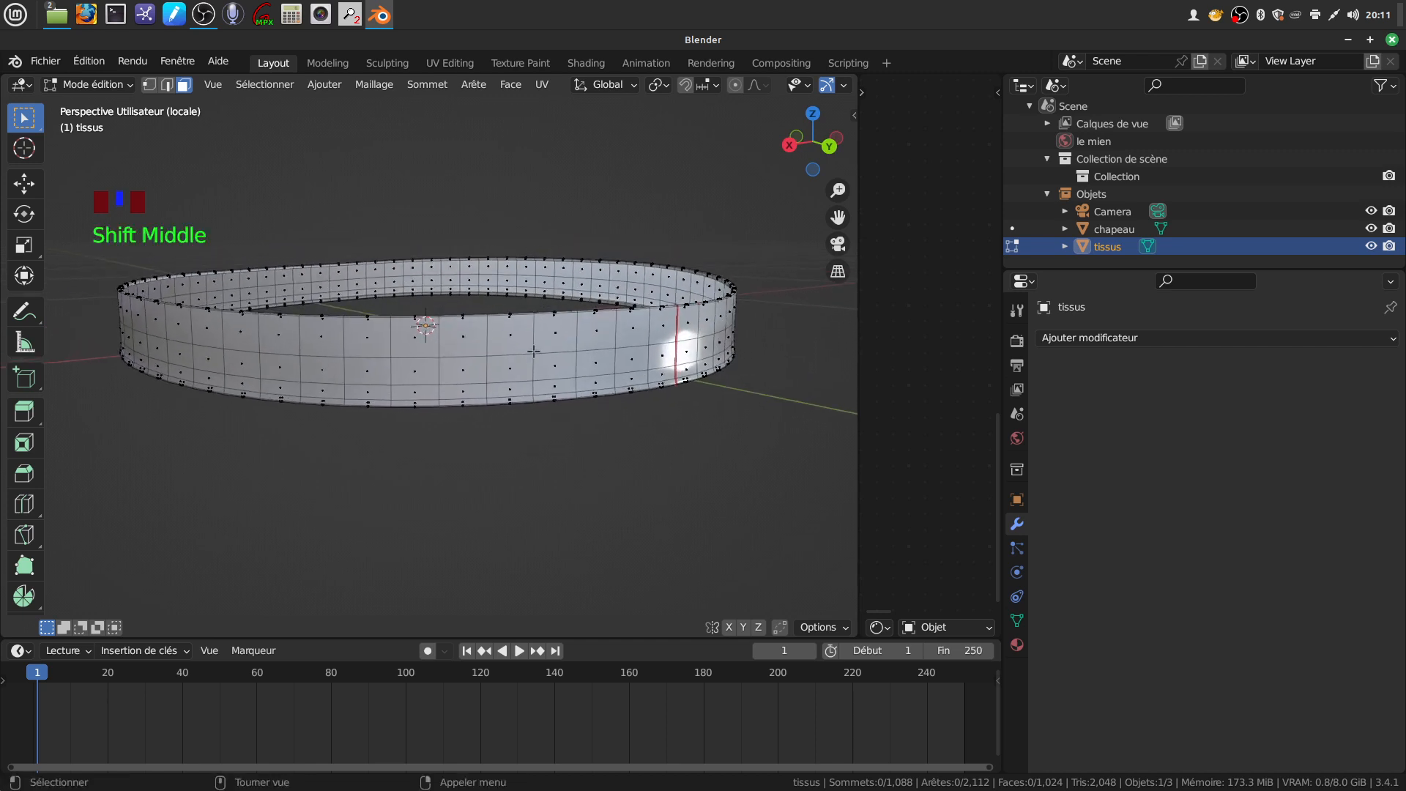
scroll(588, 309, up, 2)
middle_drag(587, 309, 767, 321)
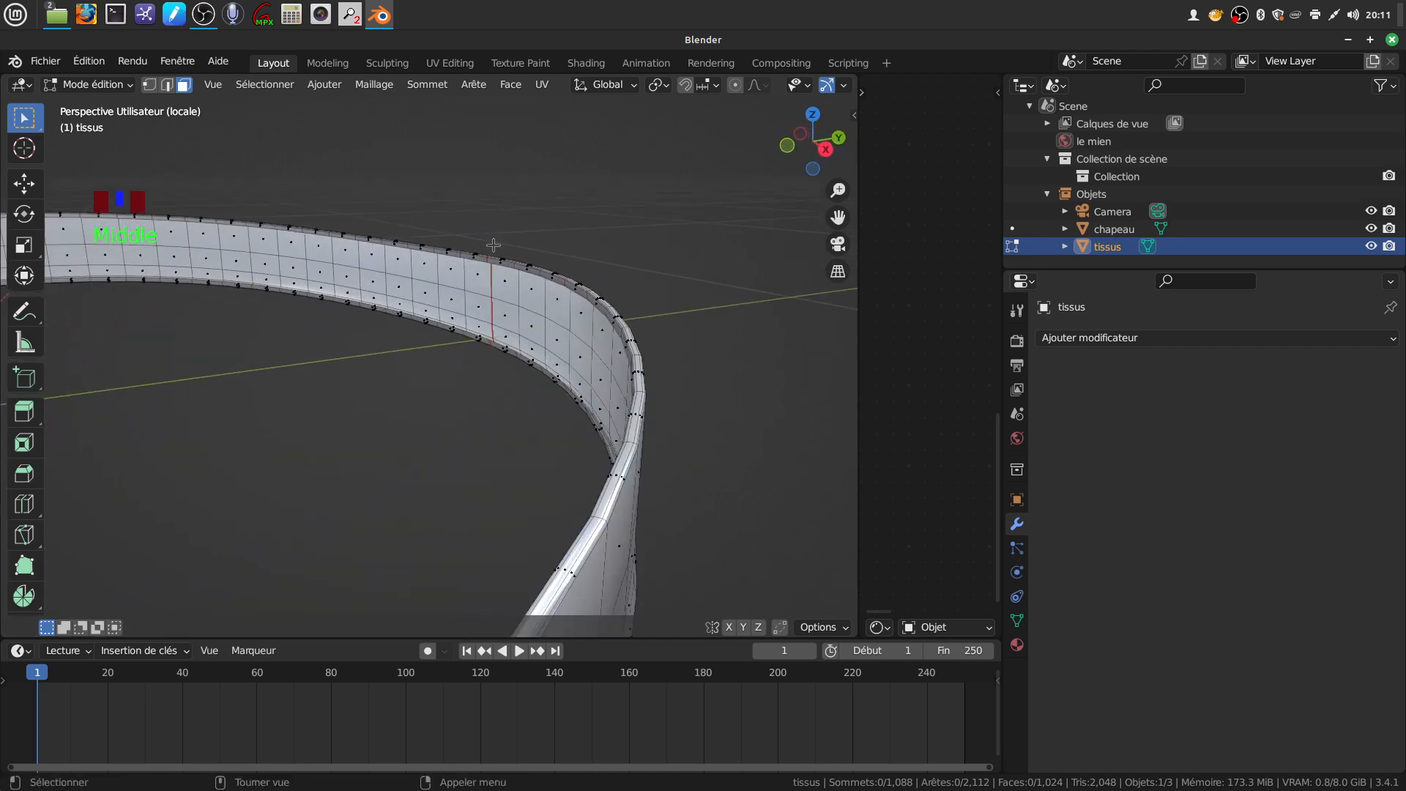
middle_drag(466, 322, 410, 285)
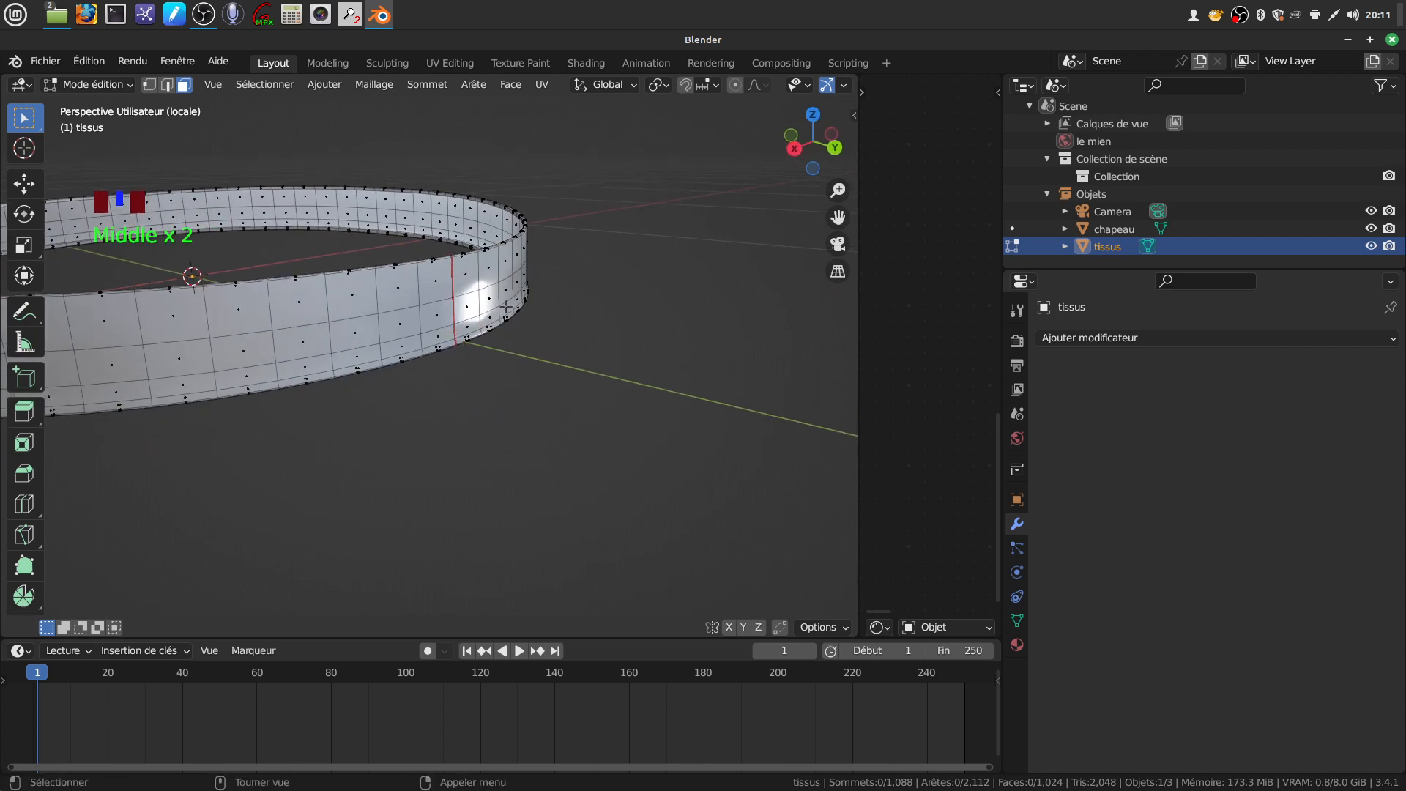
scroll(506, 307, down, 3)
shift+middle_drag(569, 337, 627, 343)
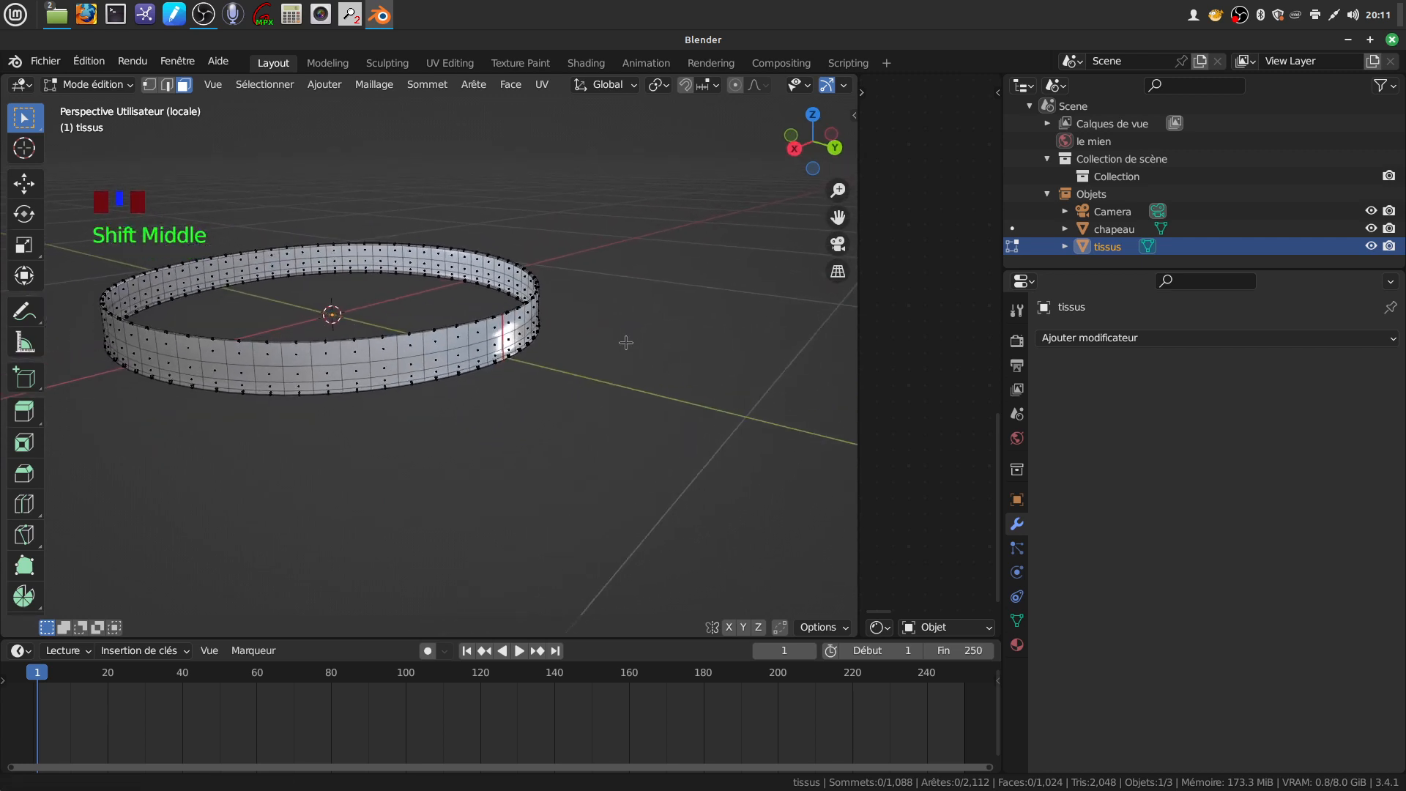
key(Tab)
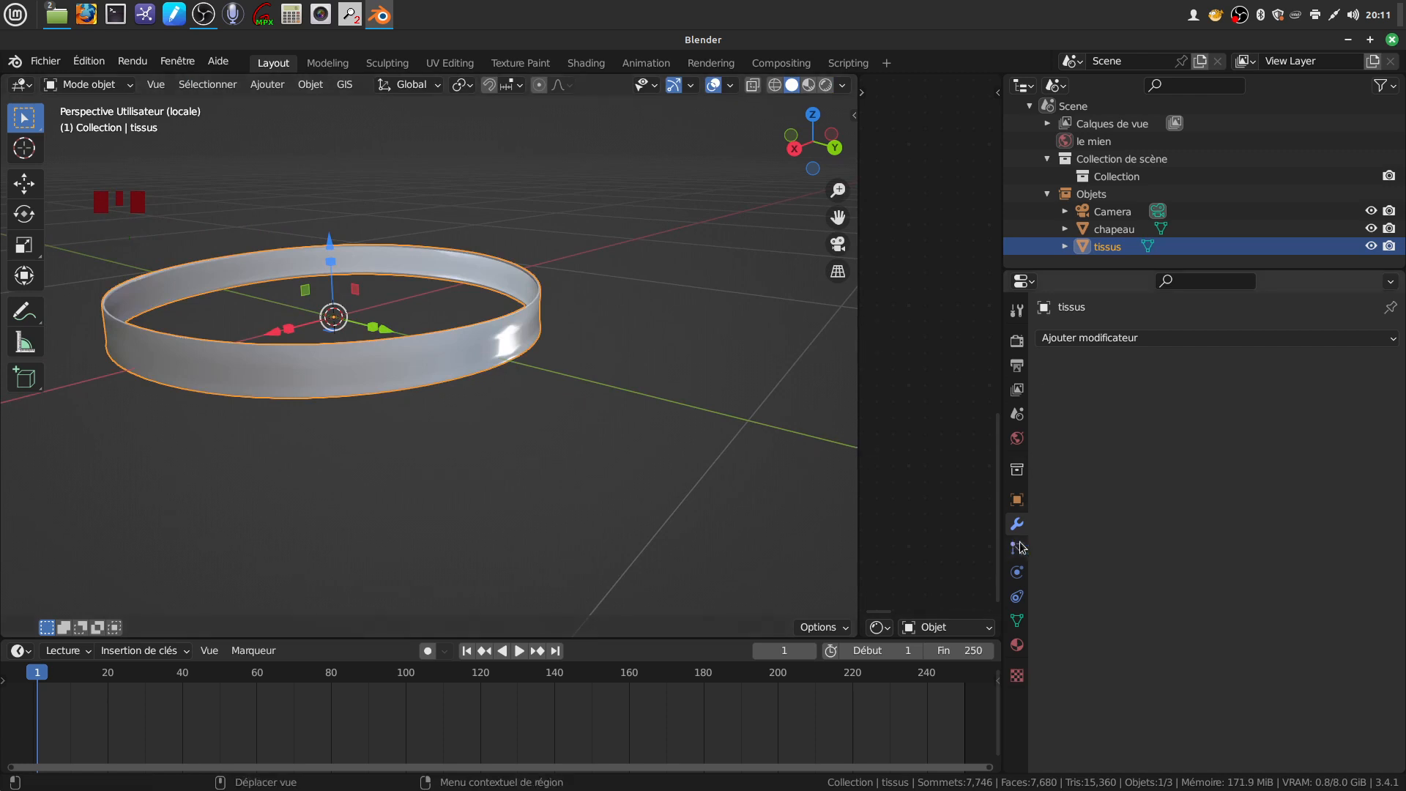
Create a new material for the band with téléchargement (13).png from the canotier folder as its base colour image texture
click(1018, 646)
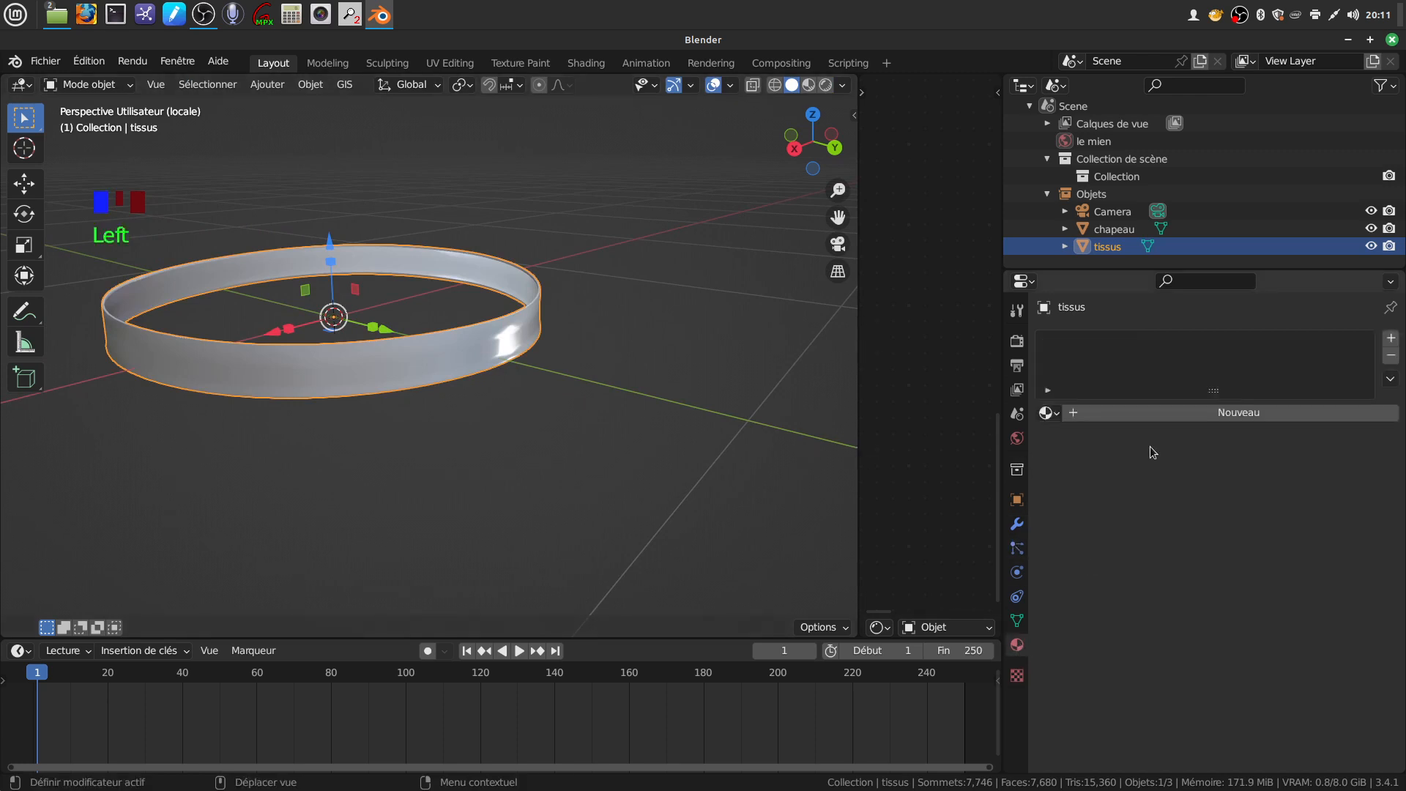
click(1172, 413)
click(1188, 598)
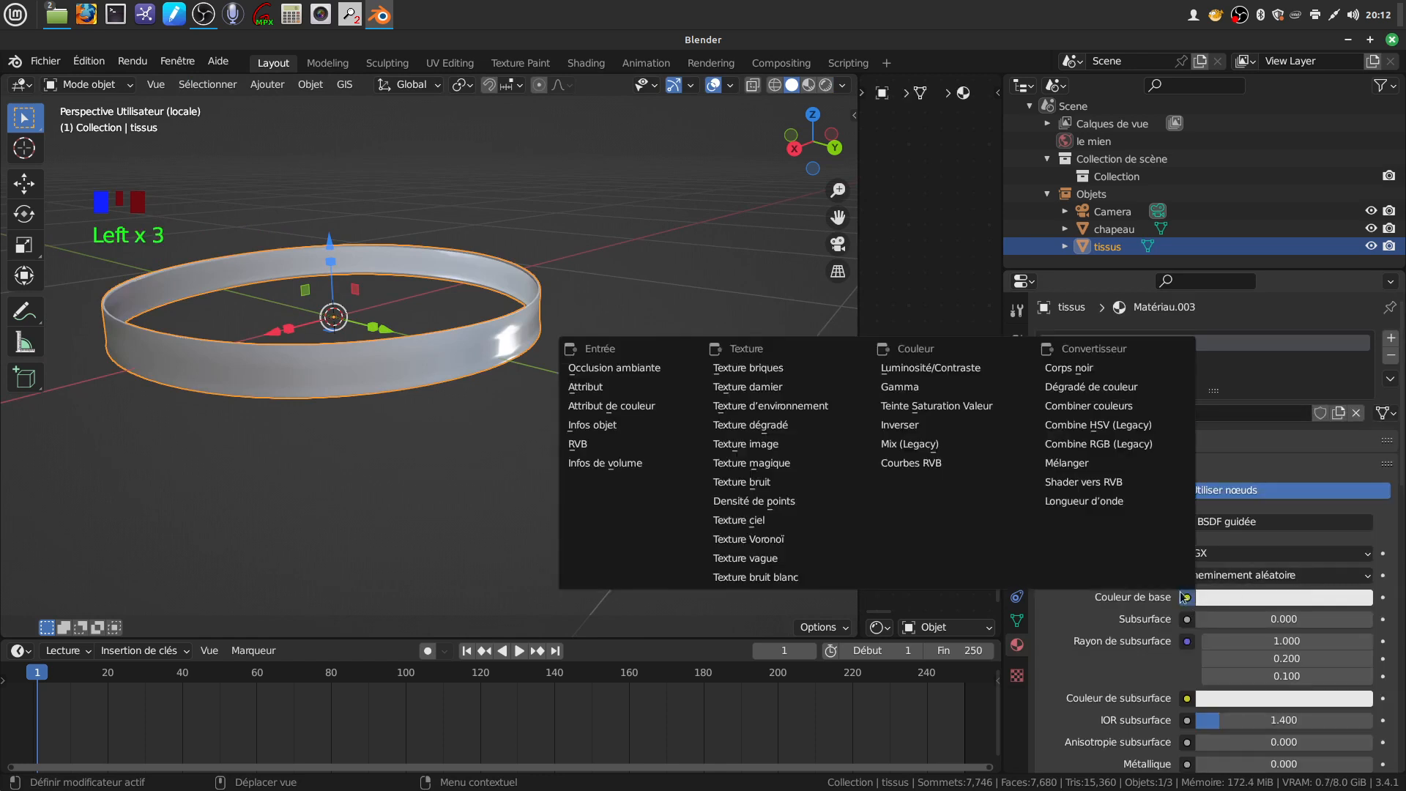
click(794, 444)
scroll(1231, 586, down, 3)
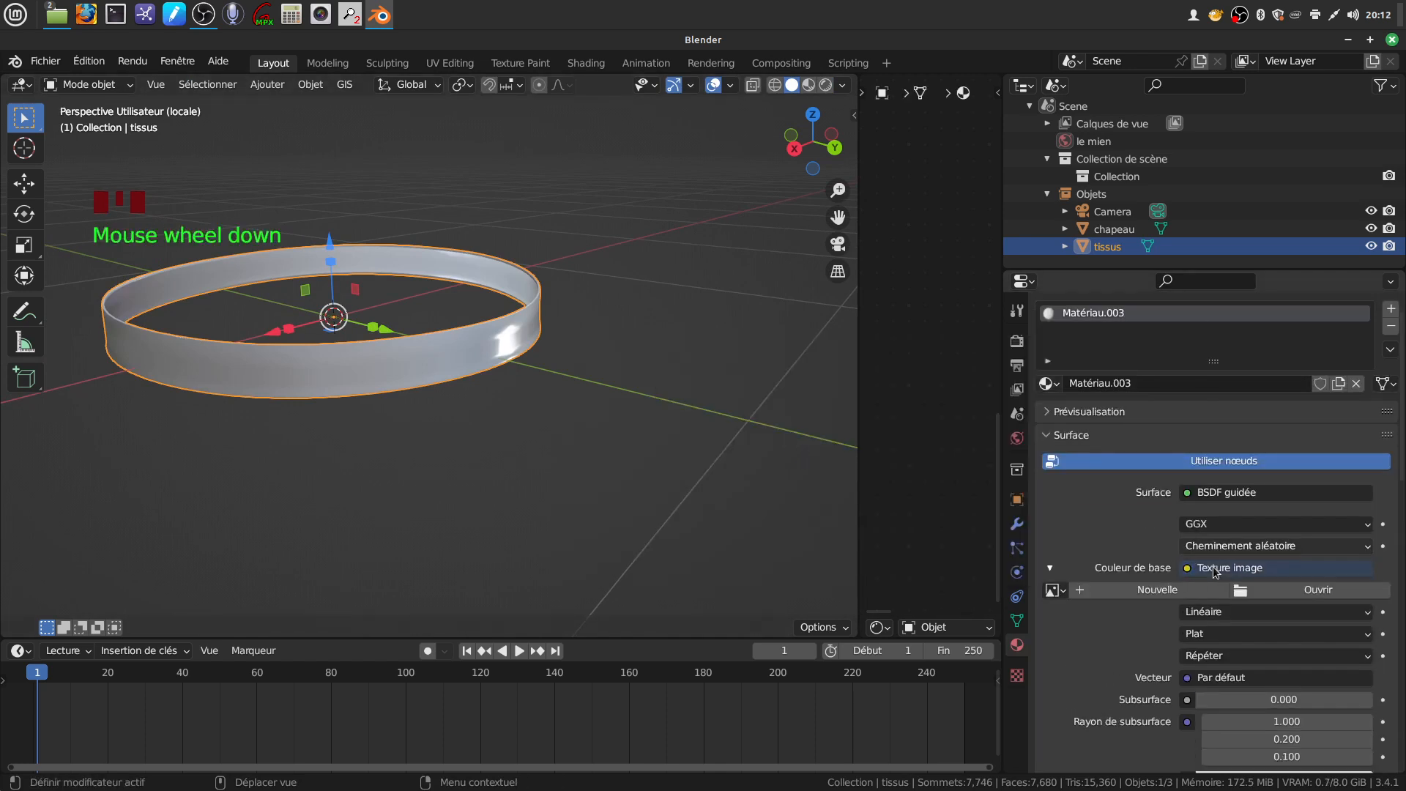
click(1241, 535)
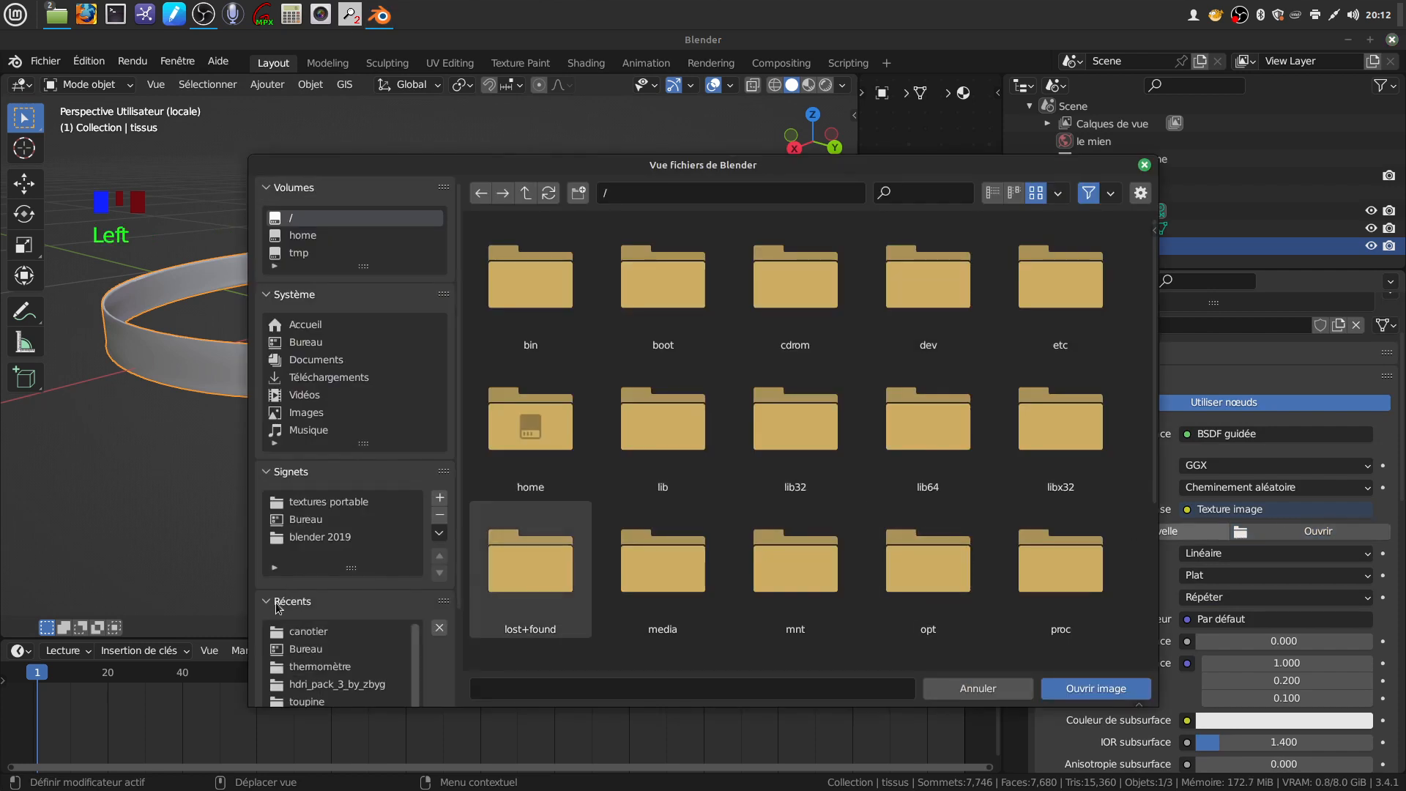
click(330, 631)
click(554, 436)
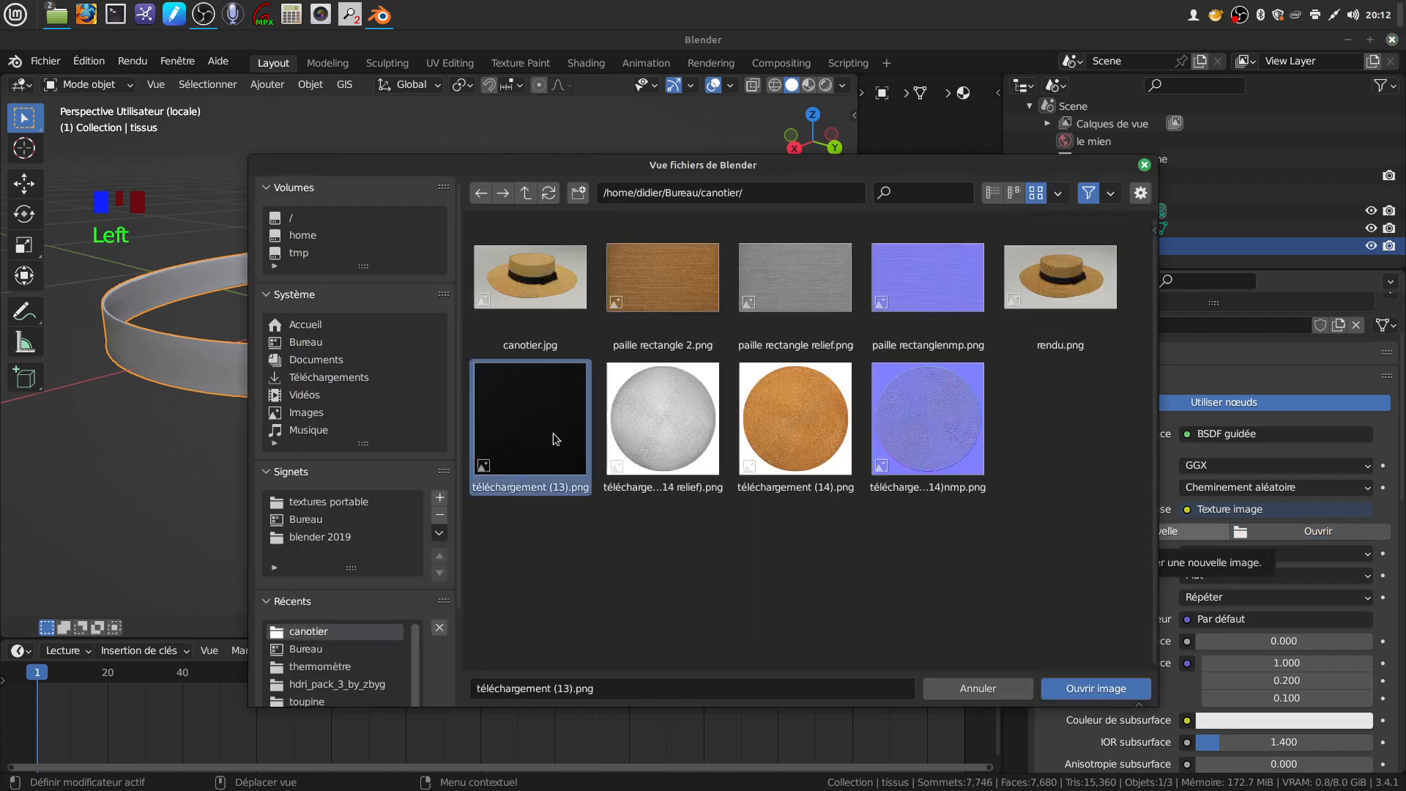
click(1094, 689)
Lower the band material's Spéculaire value to 0.019
scroll(1125, 630, down, 10)
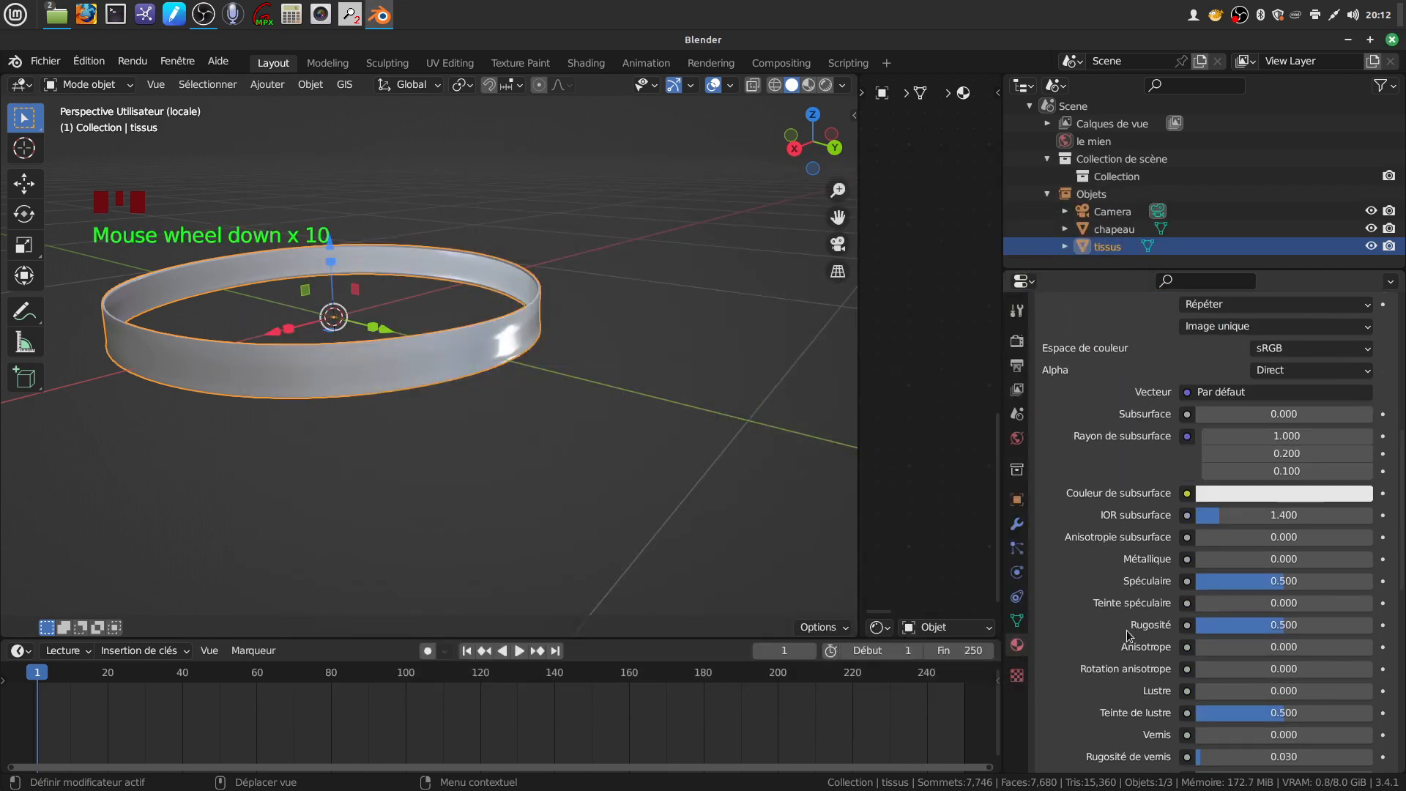
drag(1281, 582, 1246, 582)
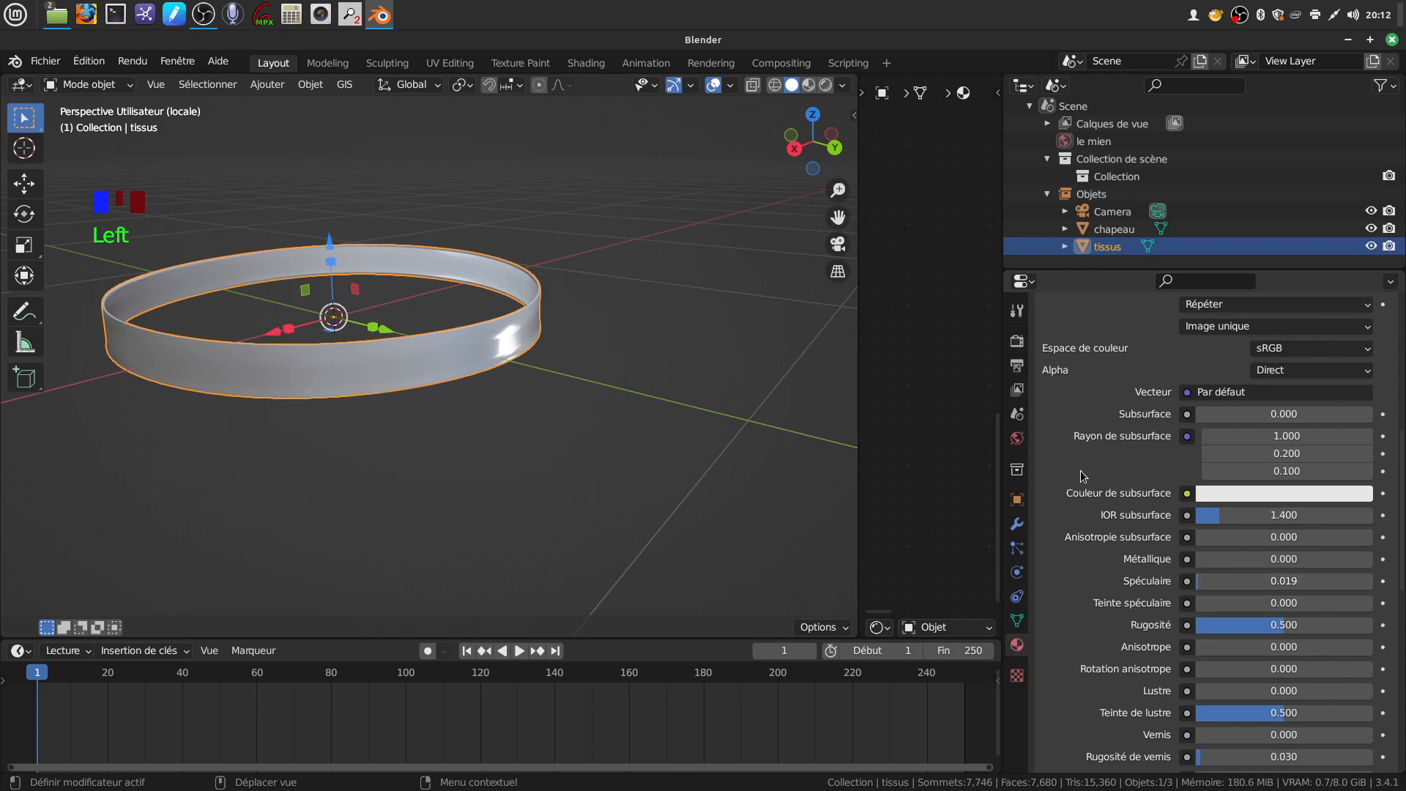
scroll(1081, 469, up, 6)
scroll(1083, 400, up, 4)
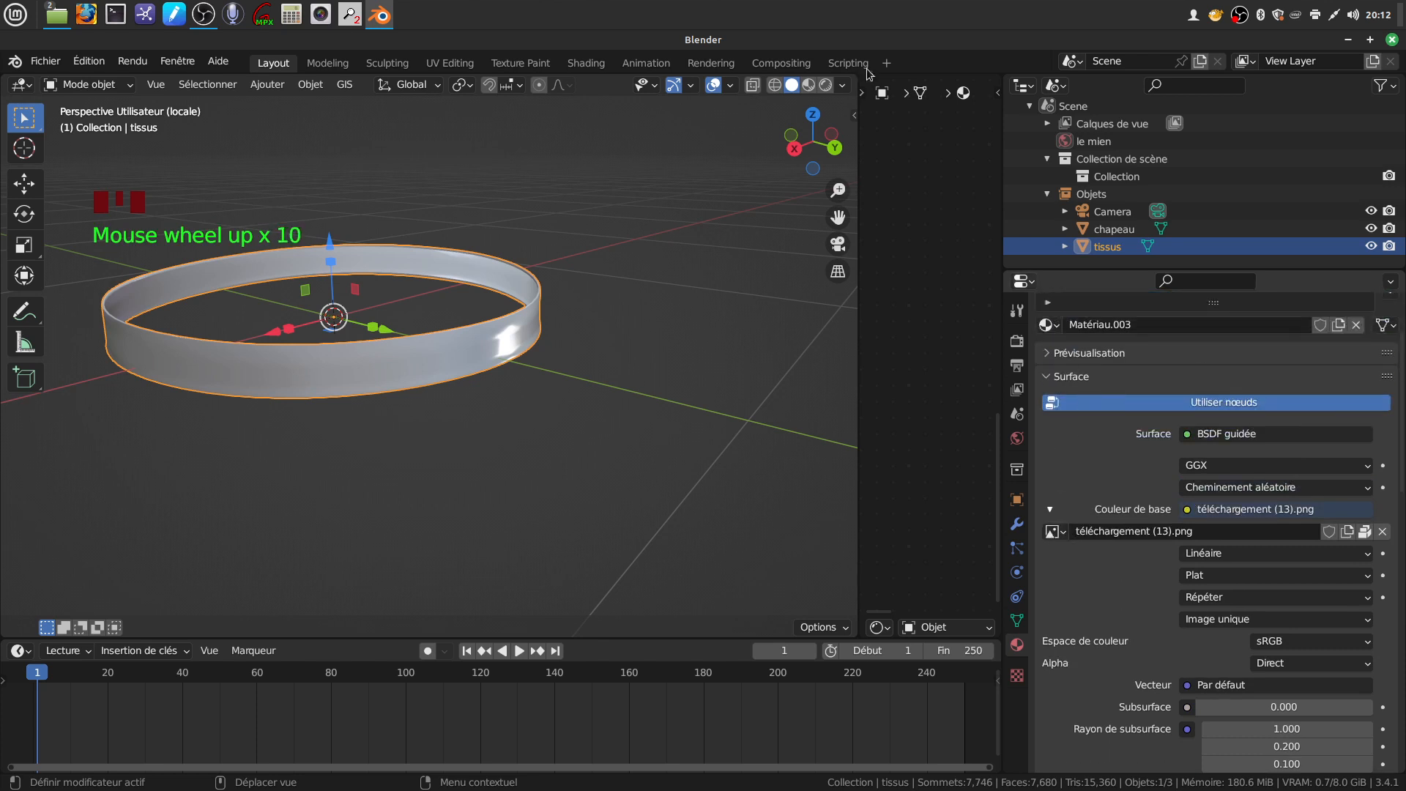
Widen the shader node area beside the 3D view and turn it into a UV editor
drag(859, 358, 537, 359)
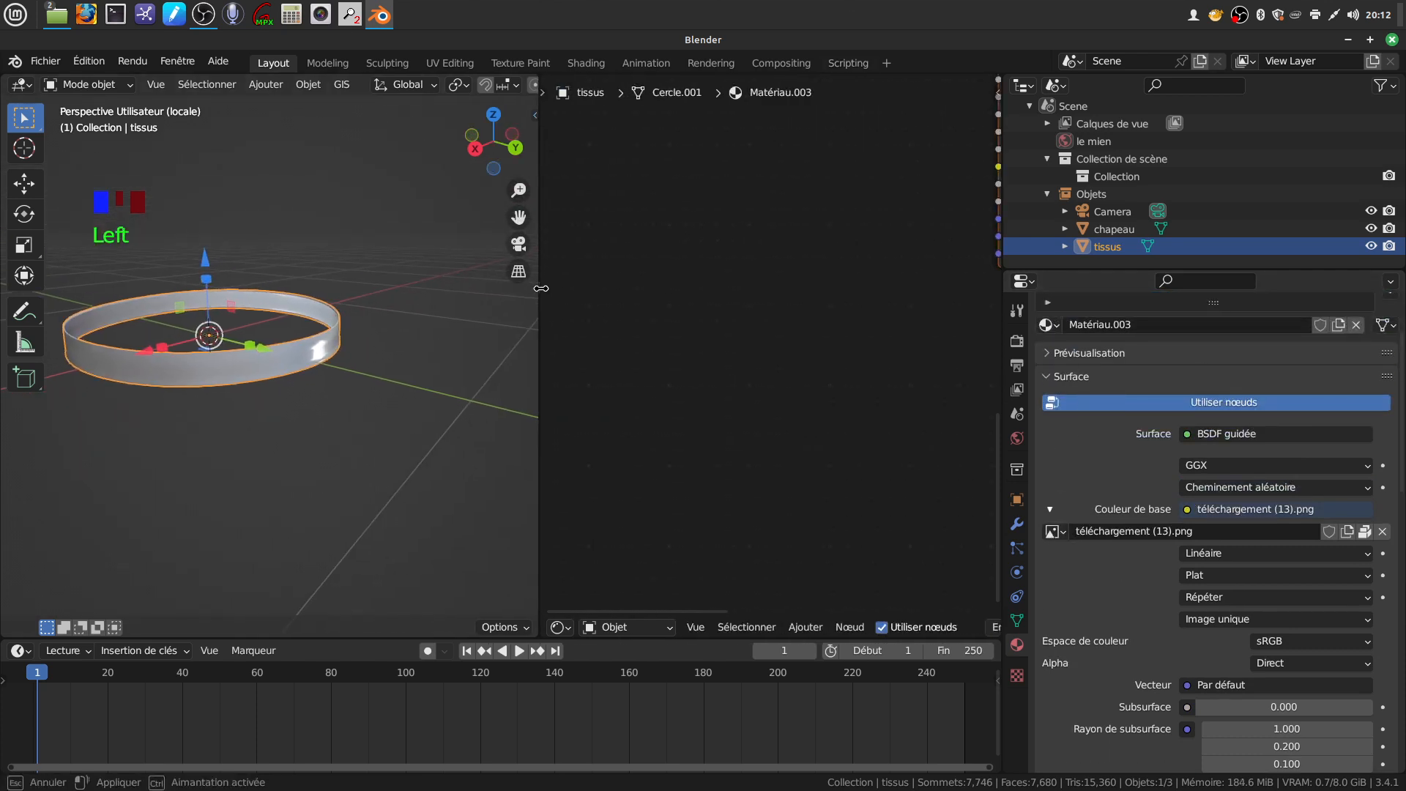
click(554, 627)
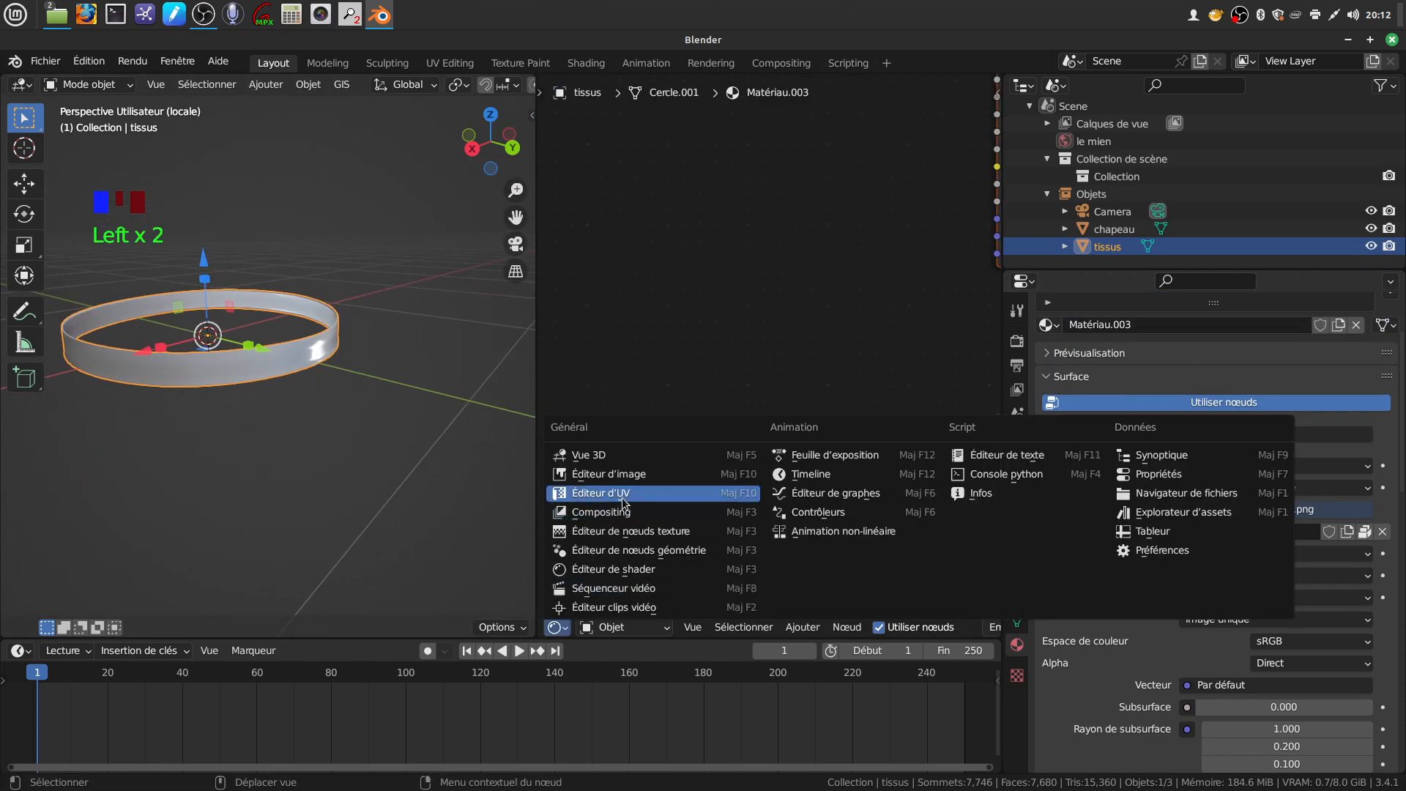
click(590, 493)
scroll(376, 424, down, 1)
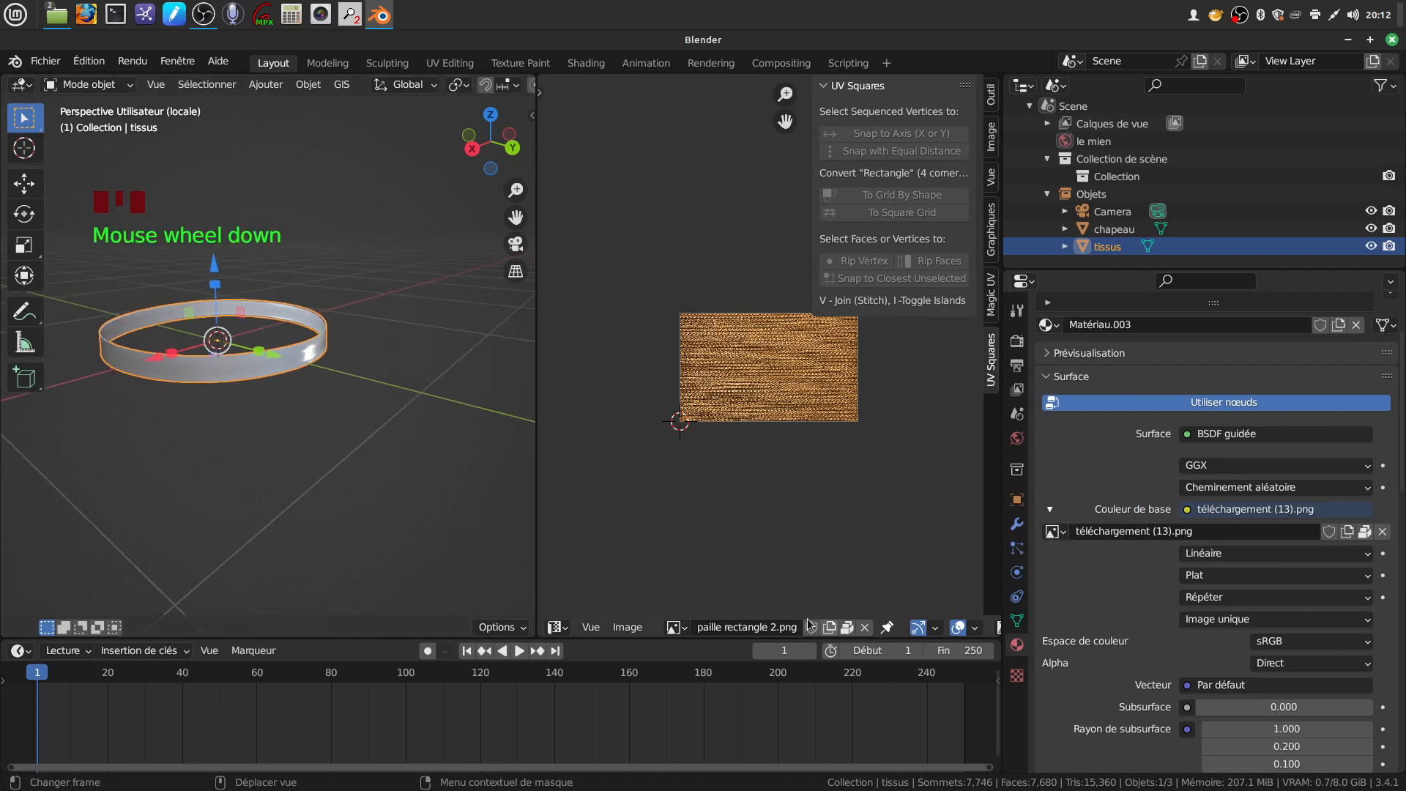
Display the image téléchargement (13).png in the UV editor and hide the editor's sidebar
click(687, 627)
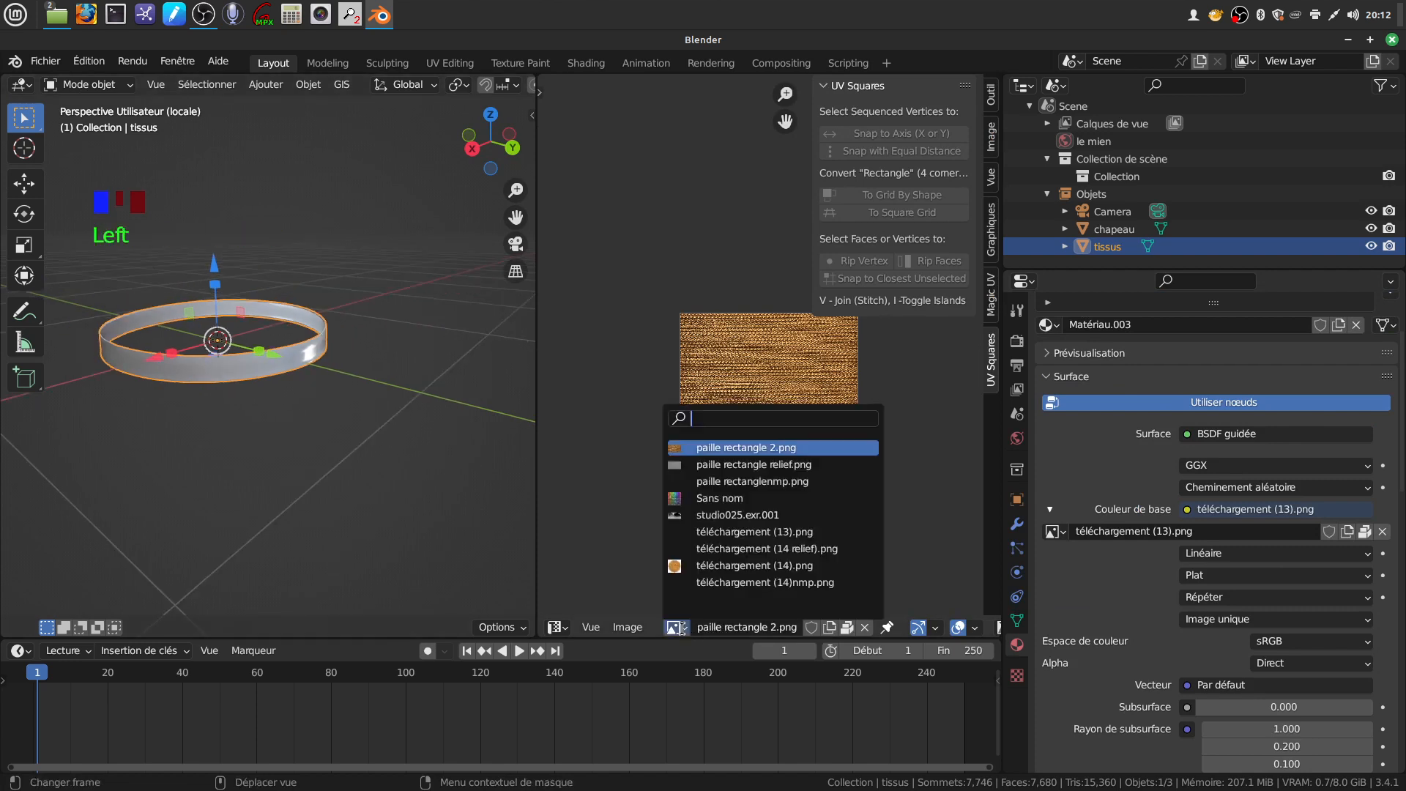
click(765, 531)
scroll(745, 451, down, 2)
scroll(747, 448, up, 6)
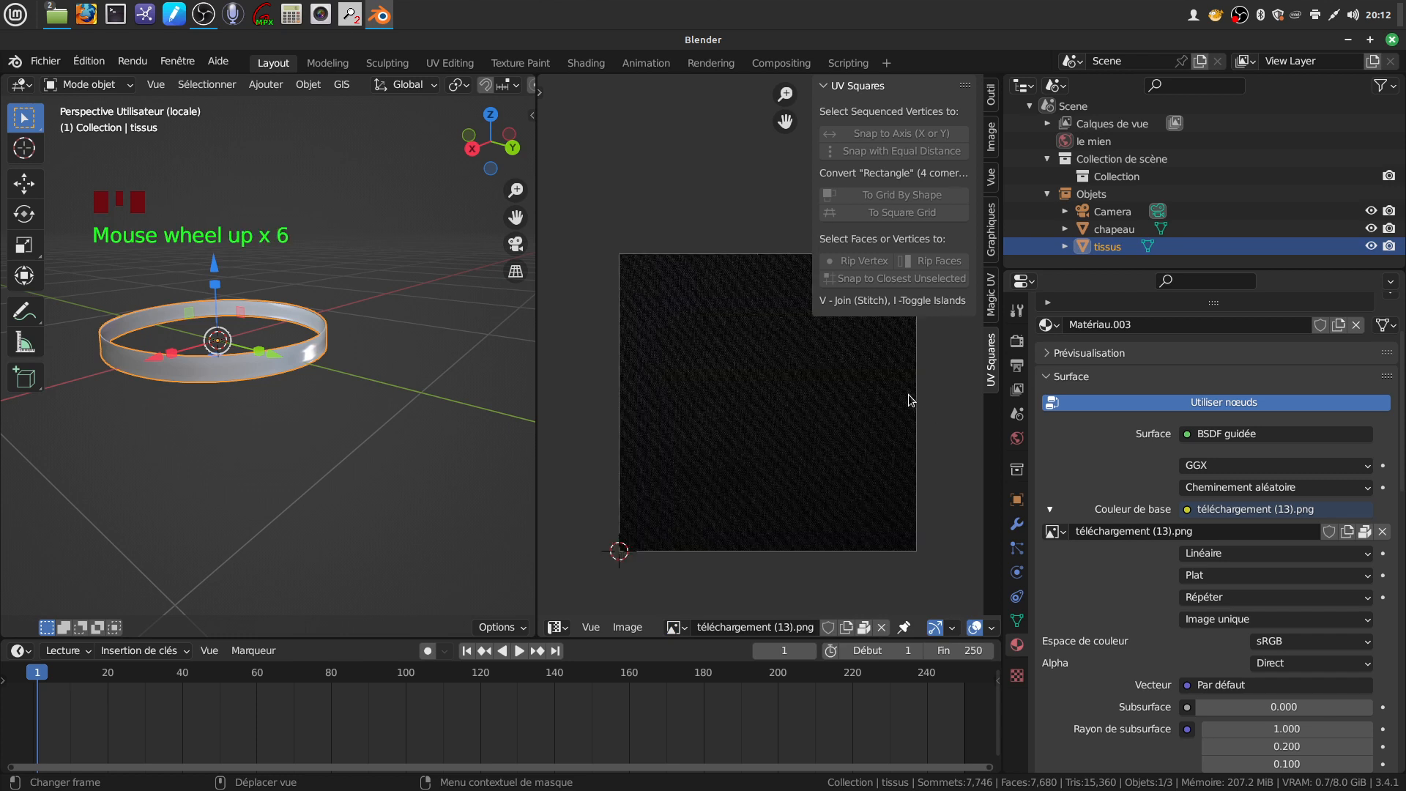
key(n)
Select all faces of the band in Edit mode and unwrap them
key(Tab)
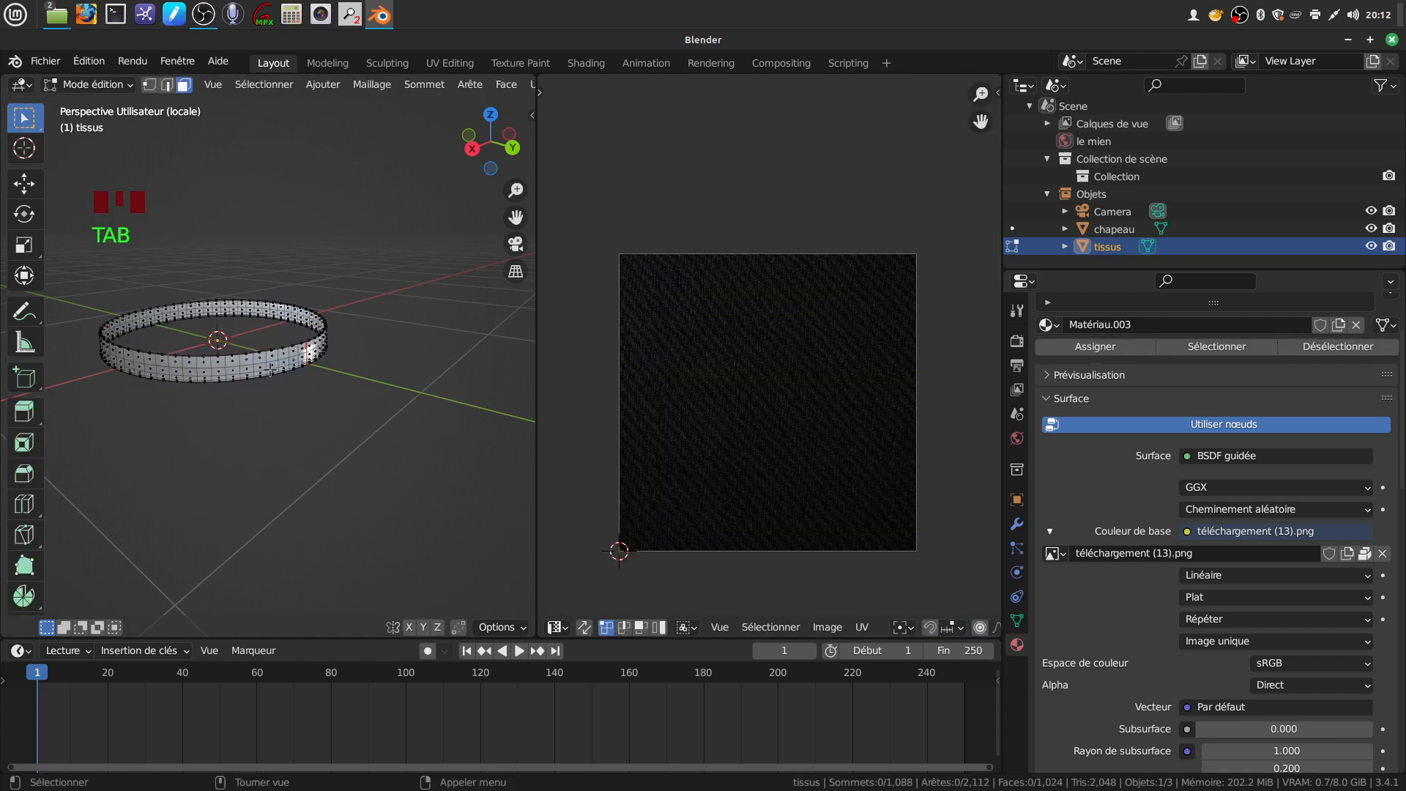
key(a)
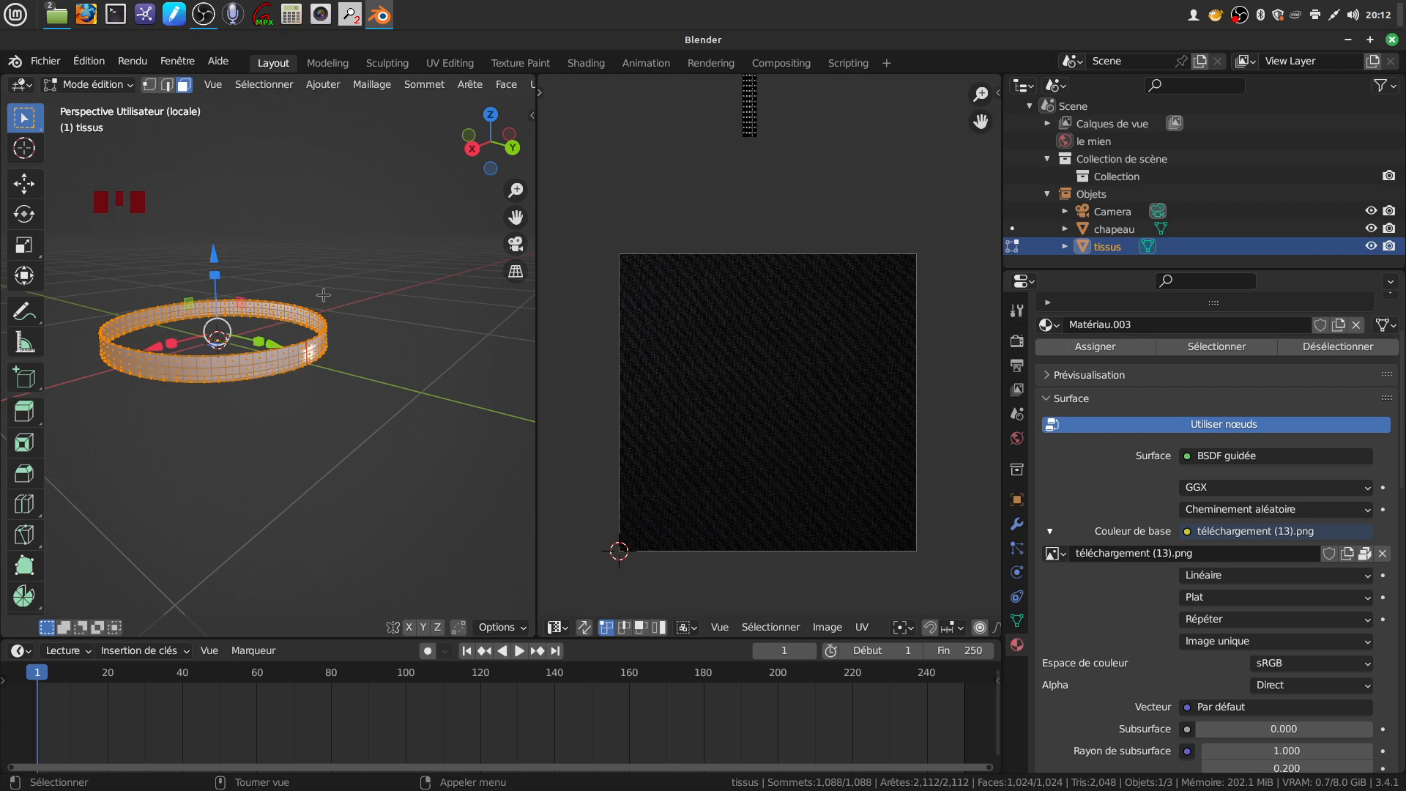
key(u)
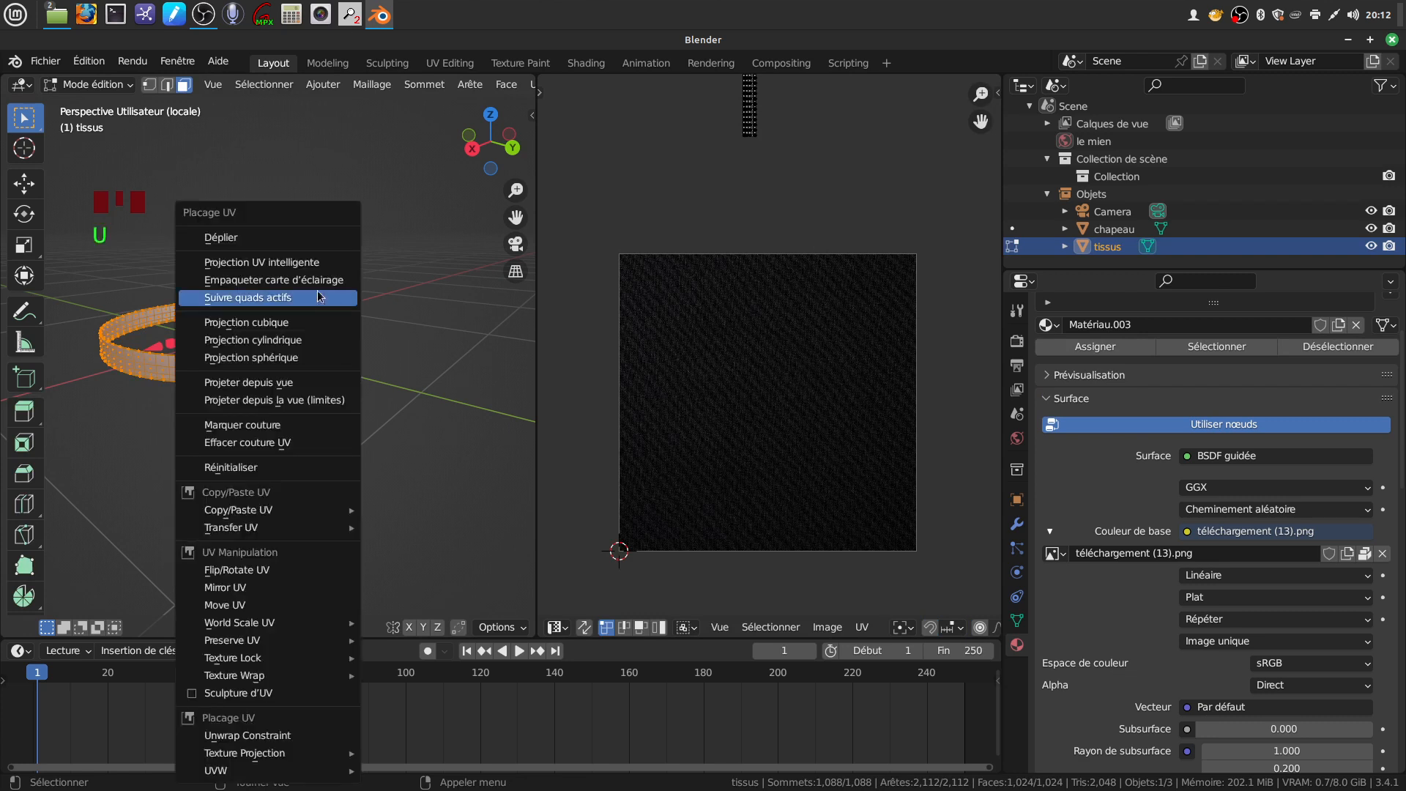
click(286, 234)
drag(597, 208, 706, 608)
scroll(700, 528, up, 1)
shift+middle_drag(718, 518, 760, 467)
scroll(775, 455, down, 1)
scroll(775, 456, down, 3)
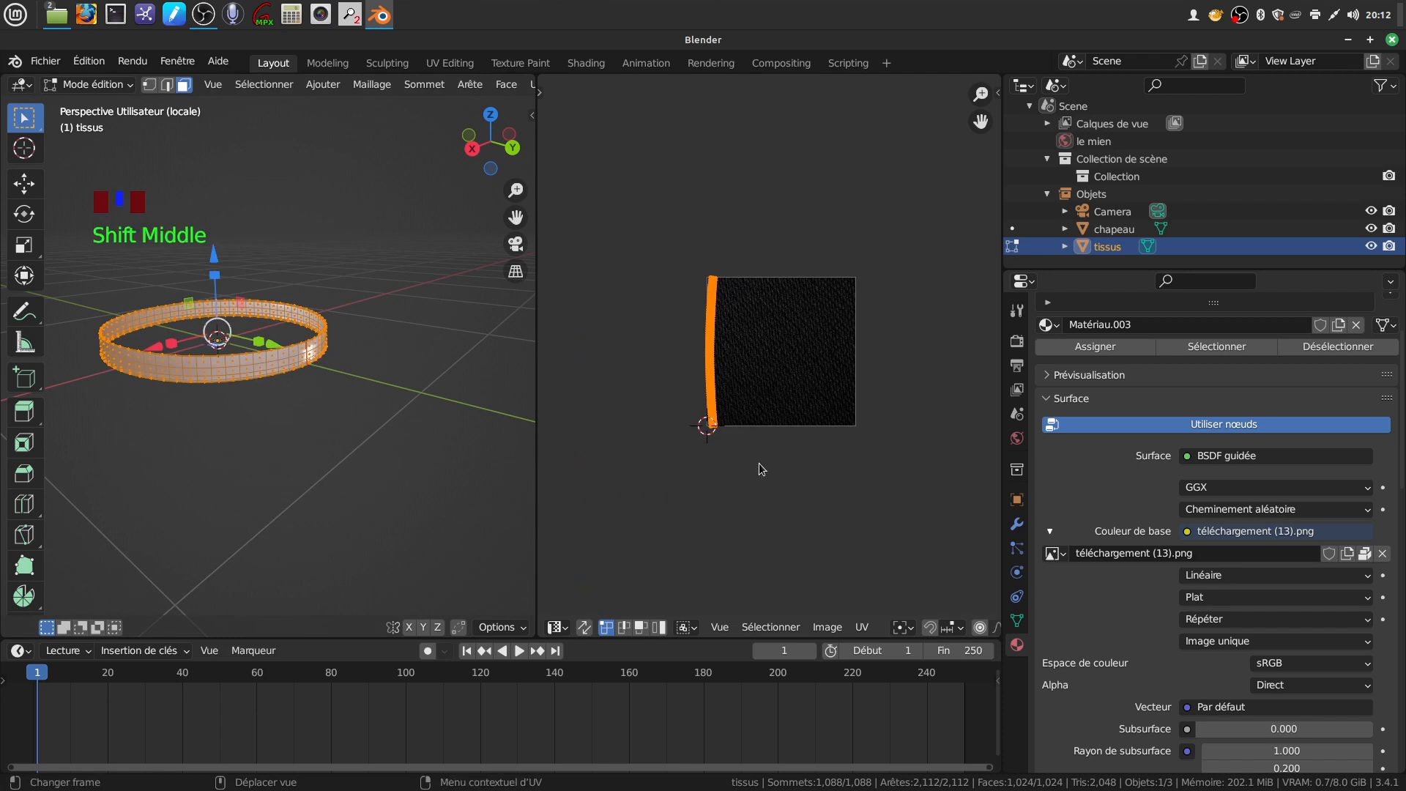
Scale the band's UV island up well beyond the fabric image
key(s)
click(620, 446)
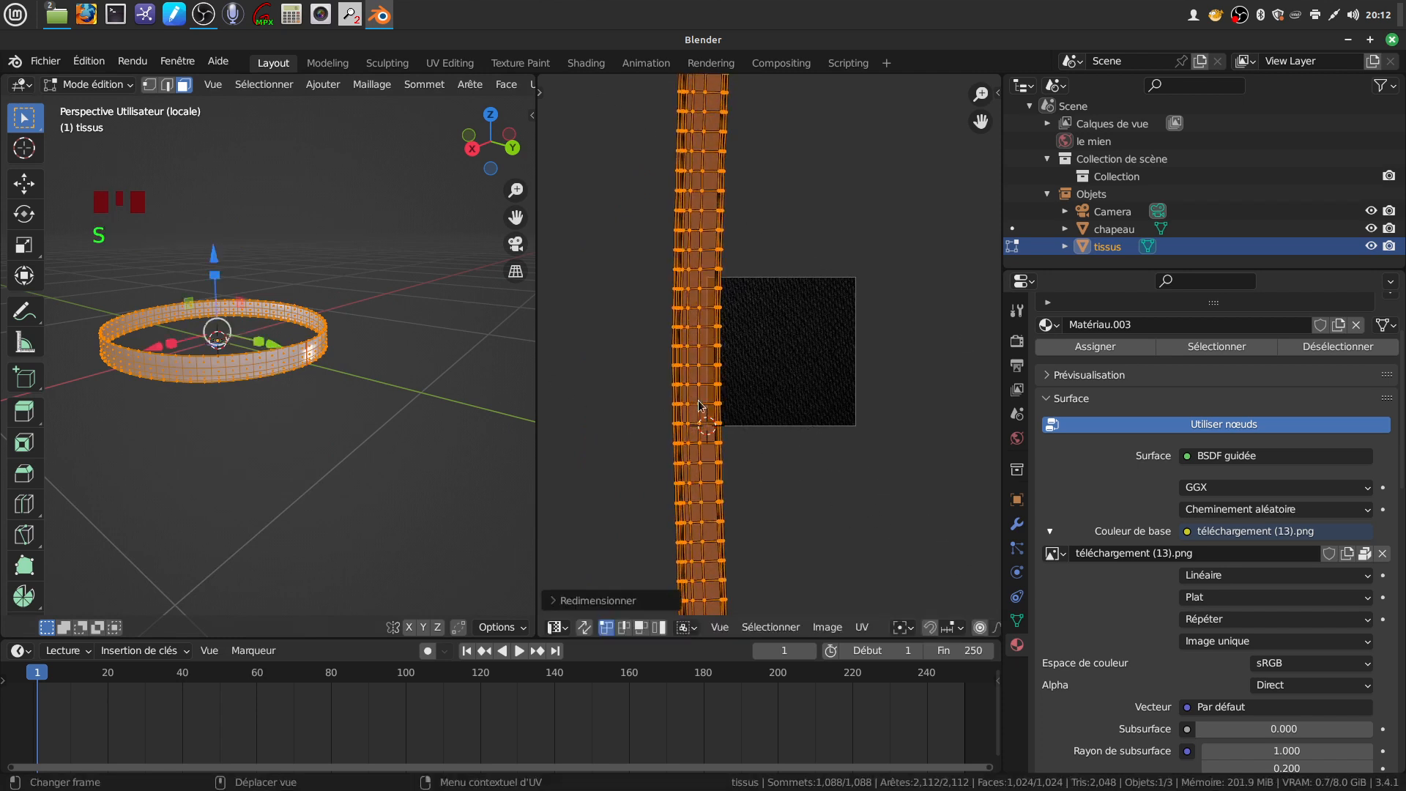
scroll(793, 407, down, 2)
shift+middle_drag(791, 405, 762, 404)
scroll(688, 423, up, 2)
scroll(780, 439, up, 4)
scroll(780, 440, down, 4)
scroll(765, 403, down, 4)
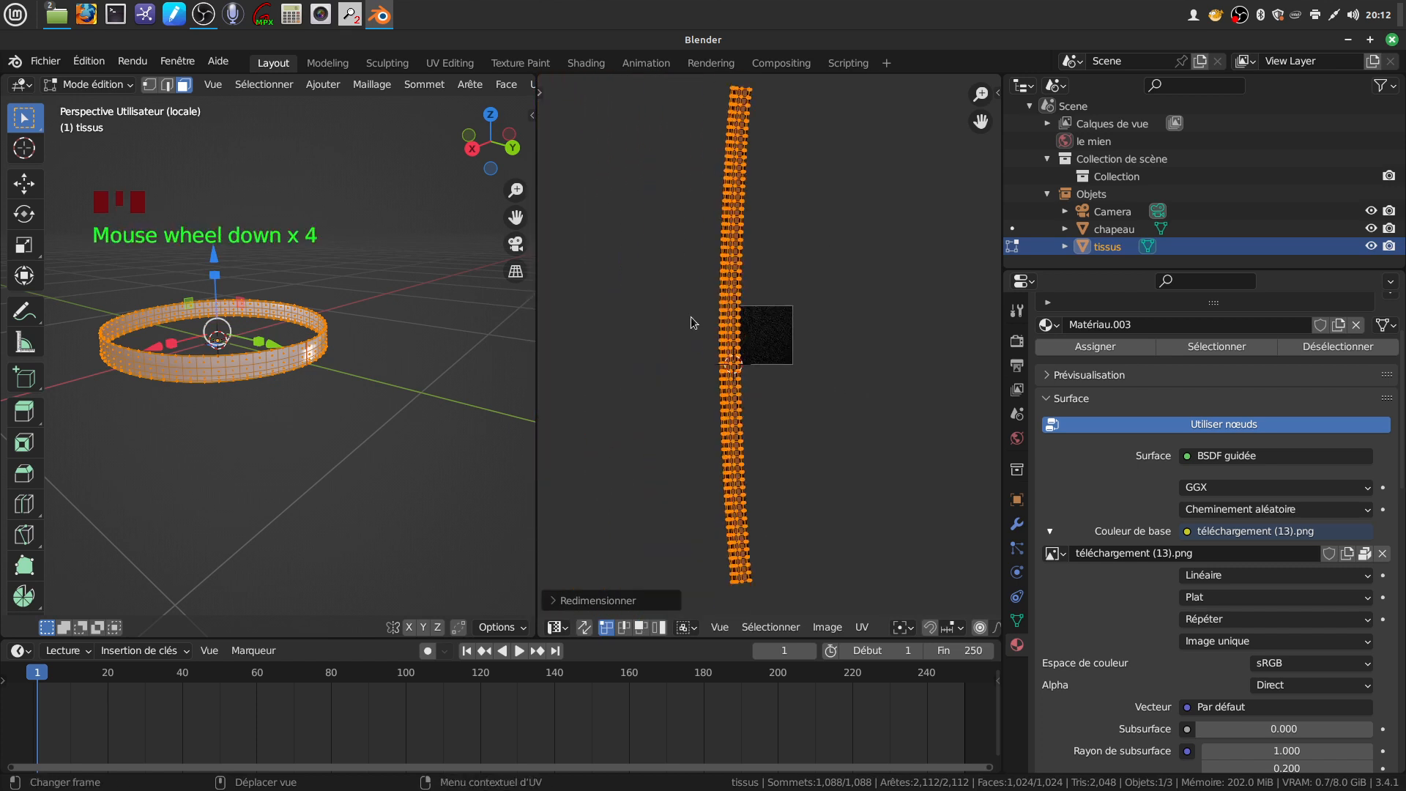
Switch the 3D view to rendered shading and inspect the fabric texture on the band in Object mode
scroll(389, 89, down, 14)
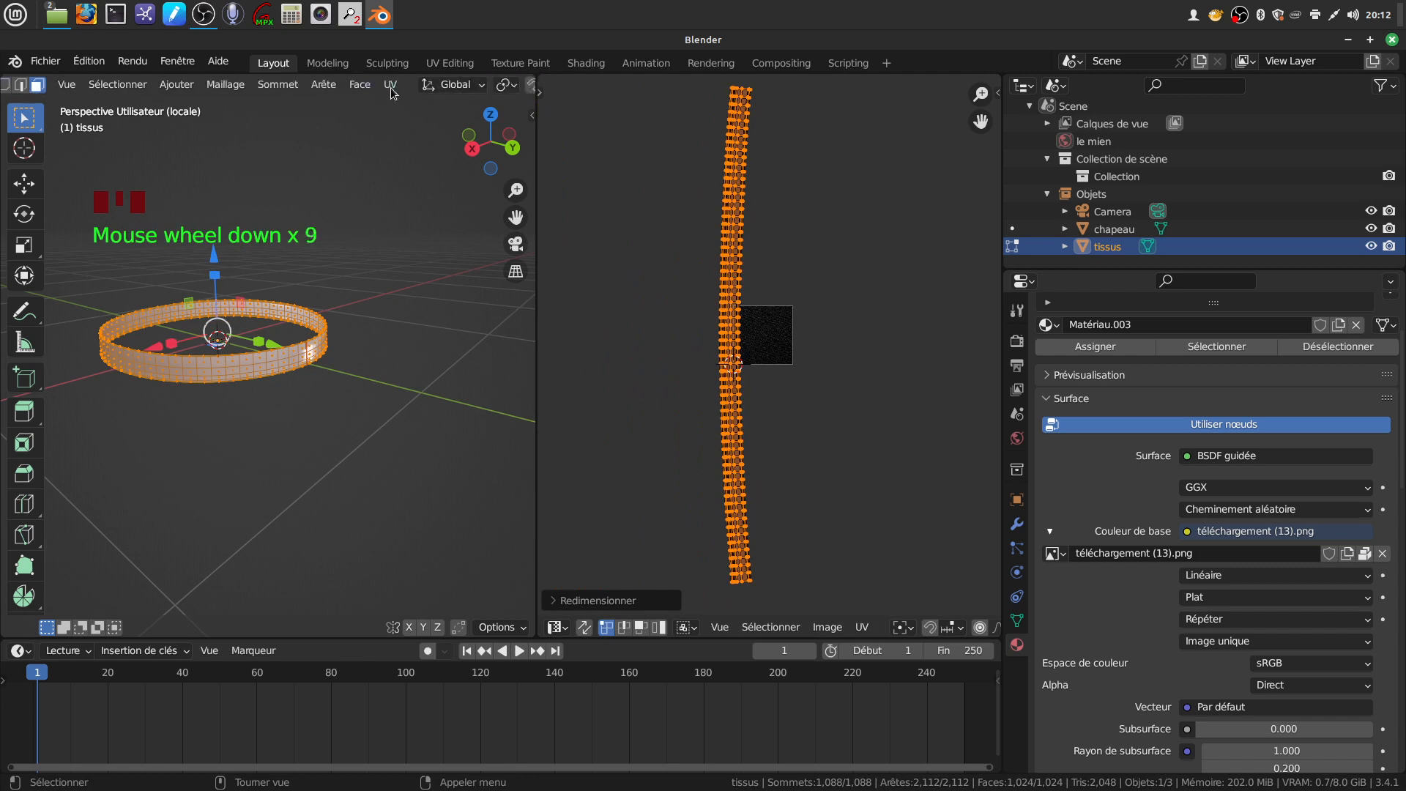
scroll(434, 94, down, 5)
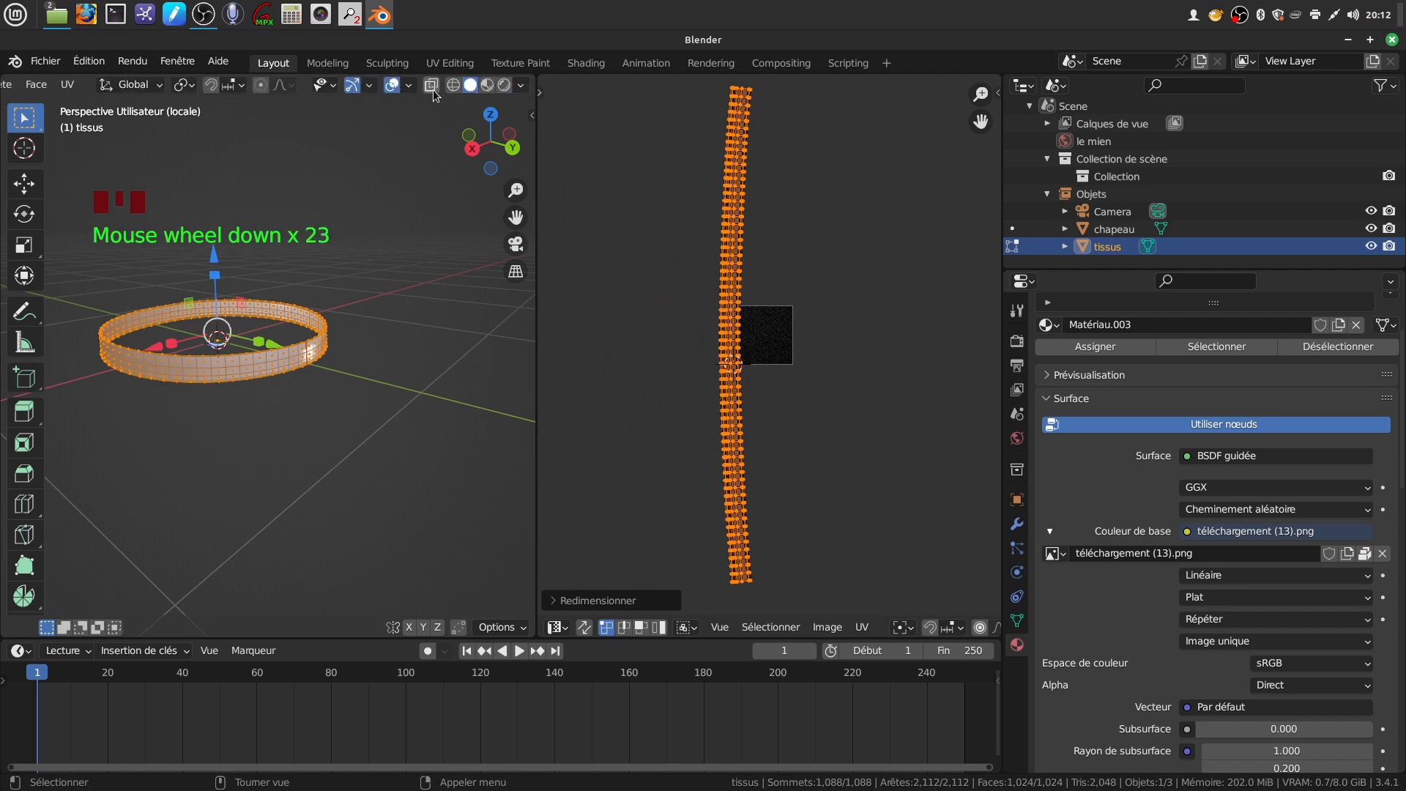
click(504, 85)
scroll(373, 394, up, 5)
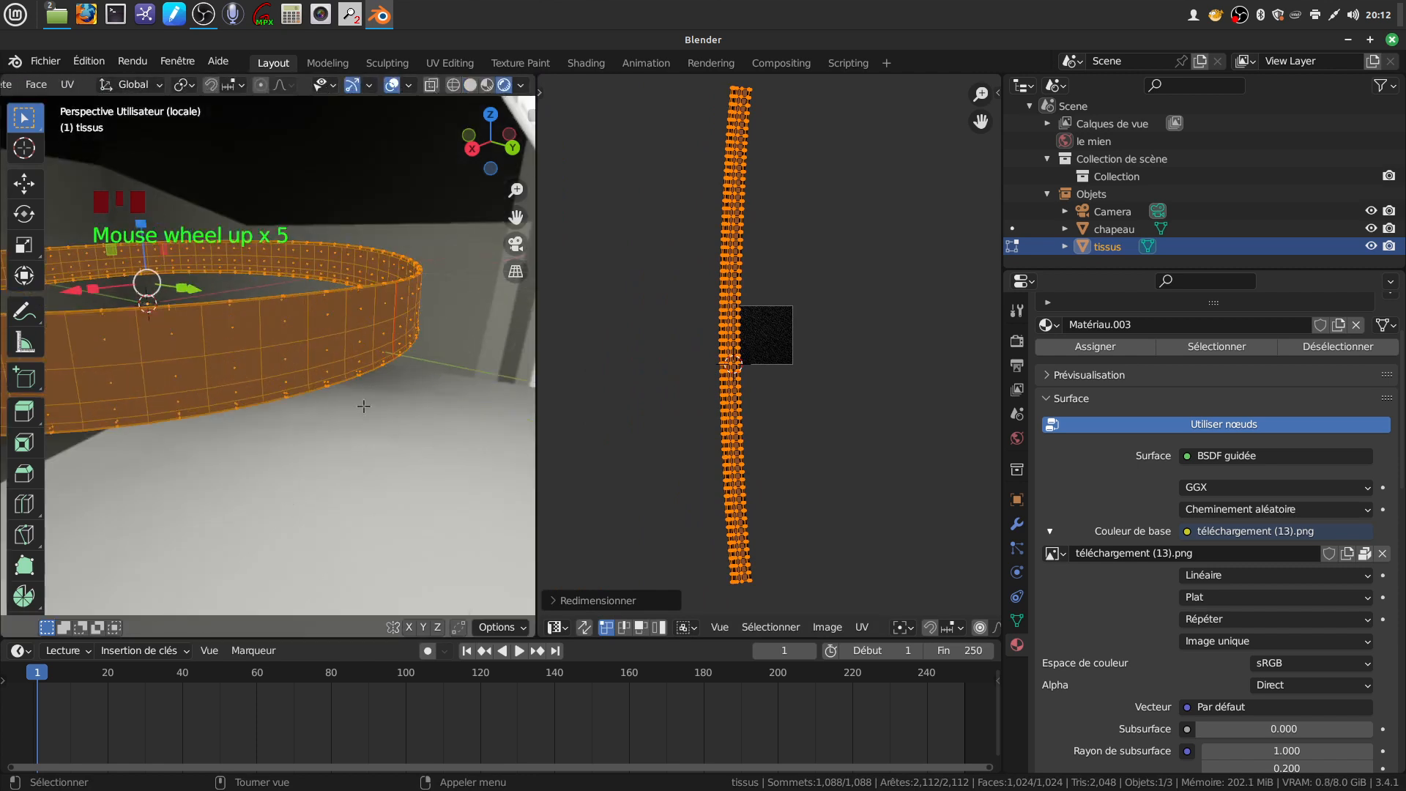
key(Tab)
middle_drag(340, 409, 344, 376)
scroll(349, 395, down, 3)
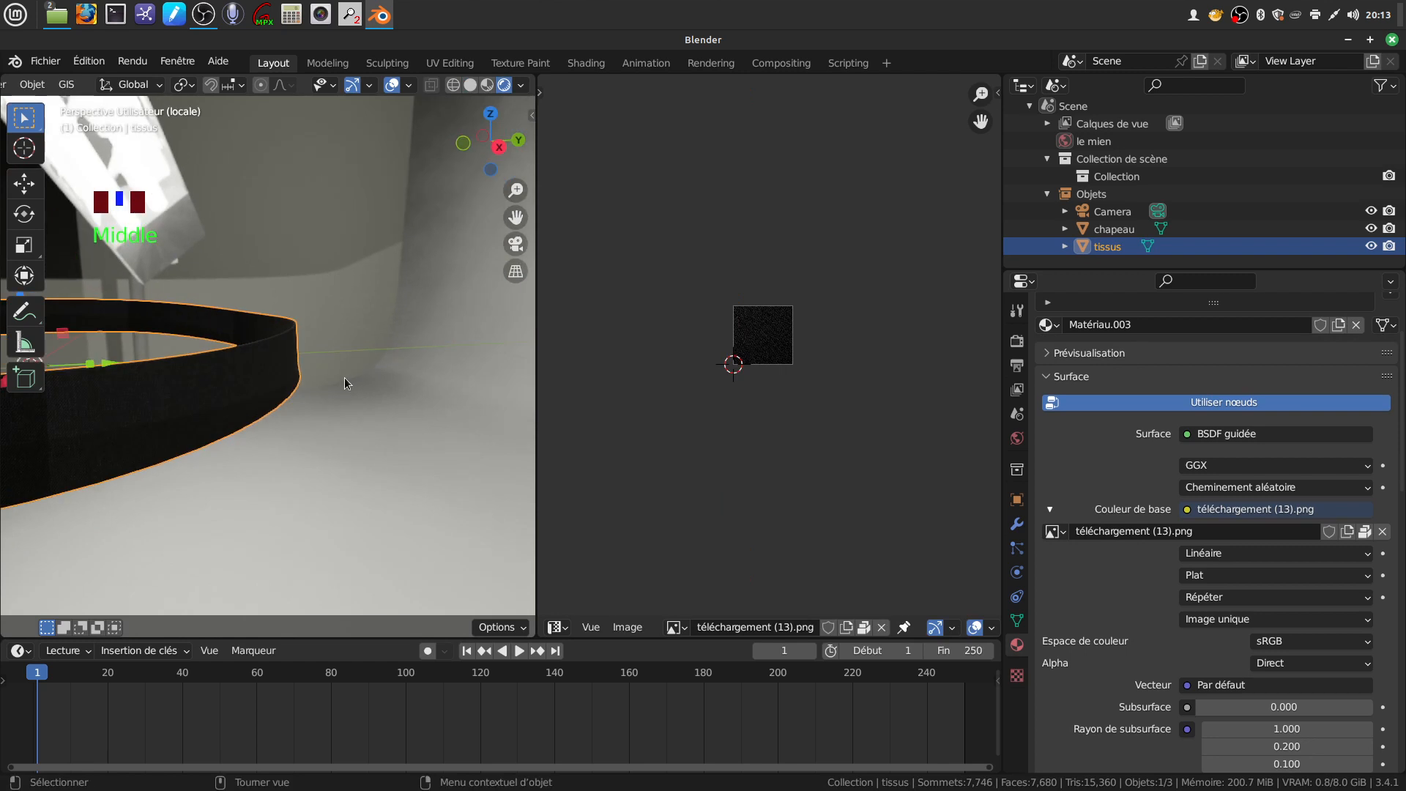
scroll(344, 377, down, 2)
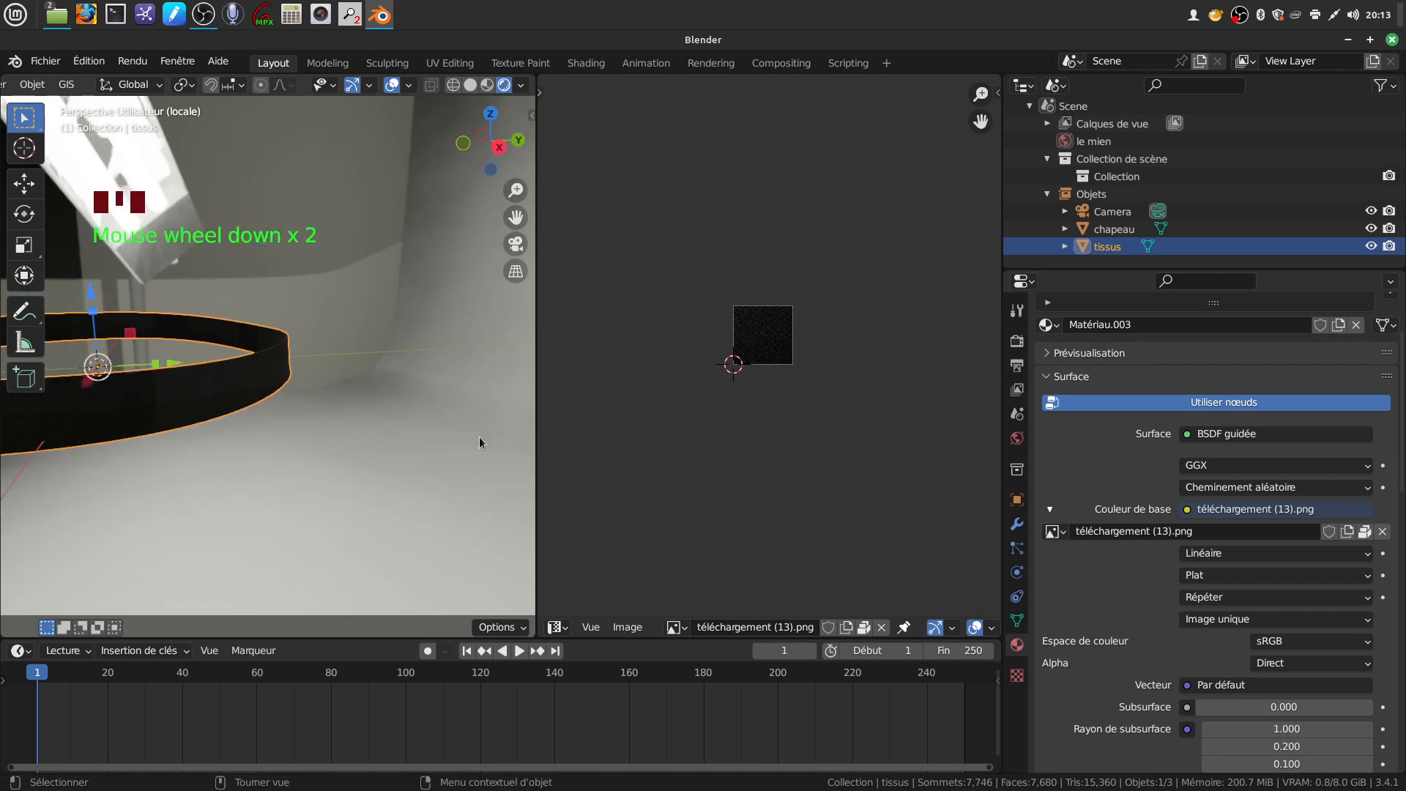
Scale the band's UV island down to about 0.11, move it inside the fabric image, and check the band
key(Tab)
middle_drag(293, 381, 172, 373)
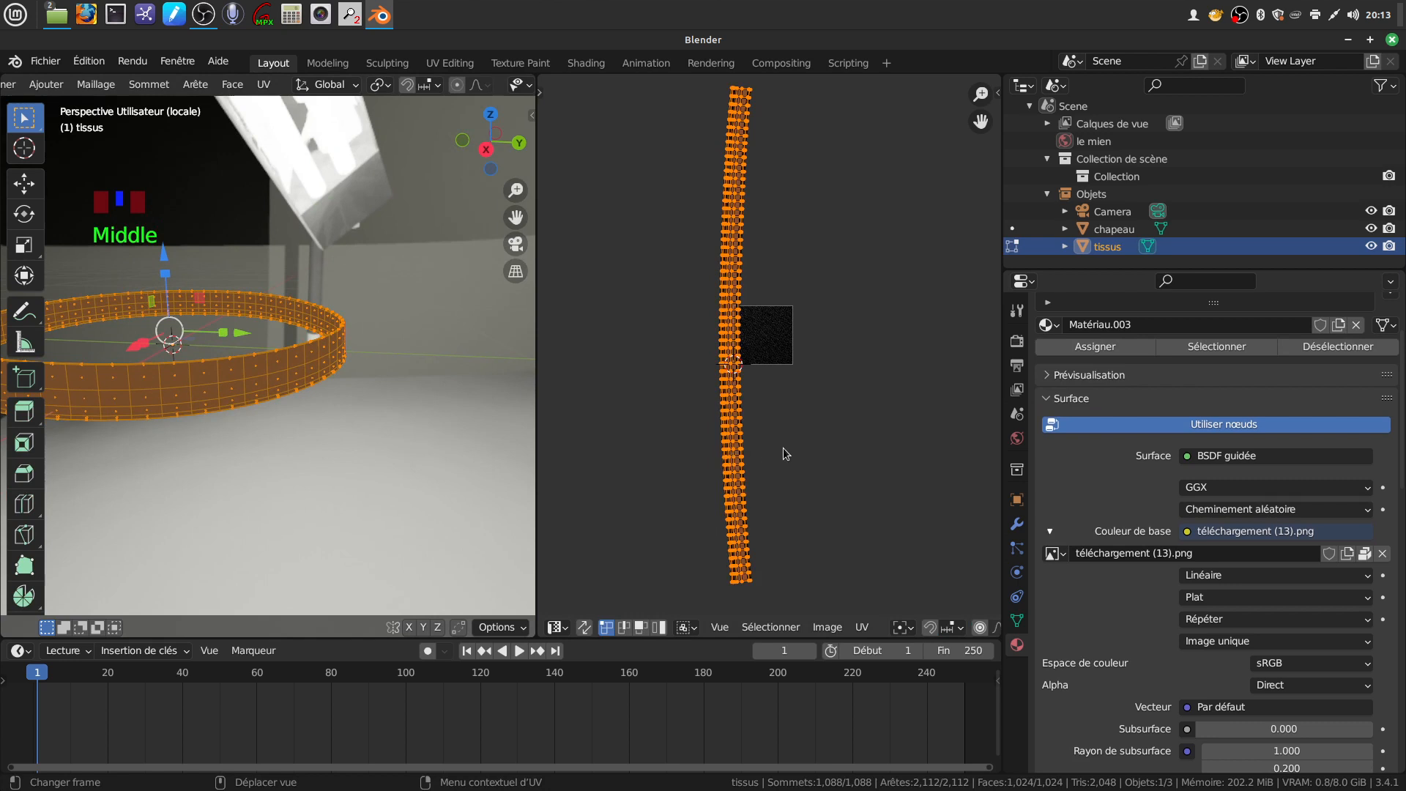
scroll(784, 447, up, 9)
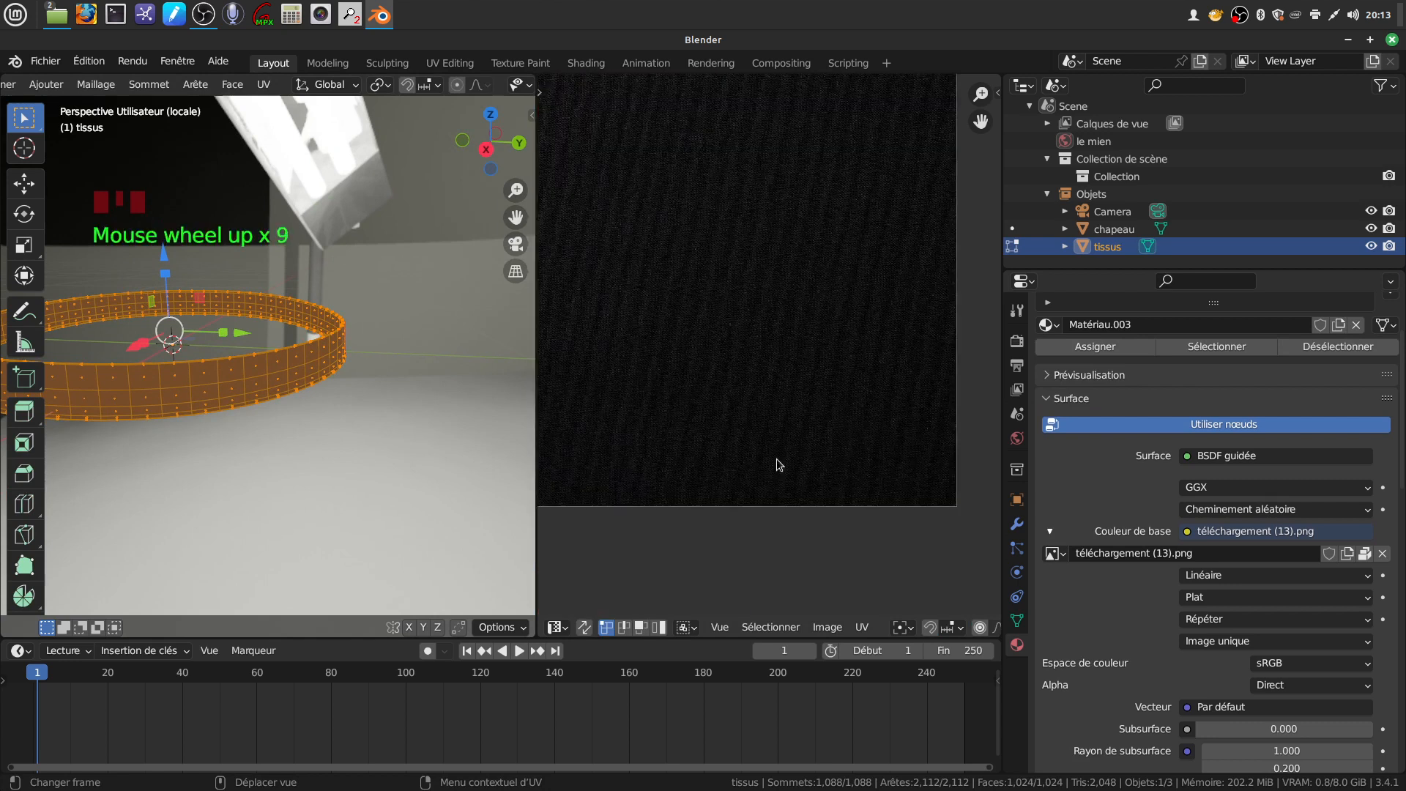
scroll(778, 461, down, 3)
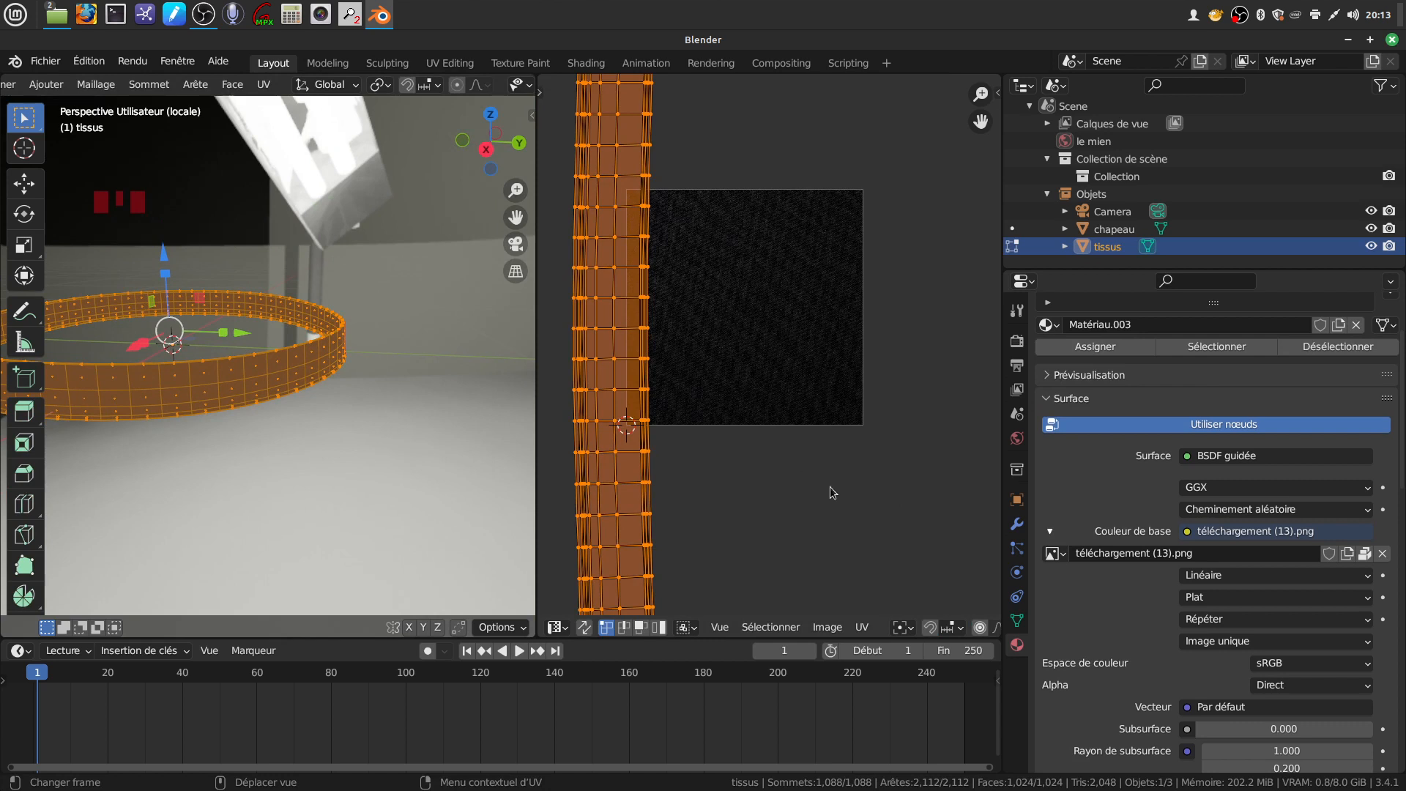
key(s)
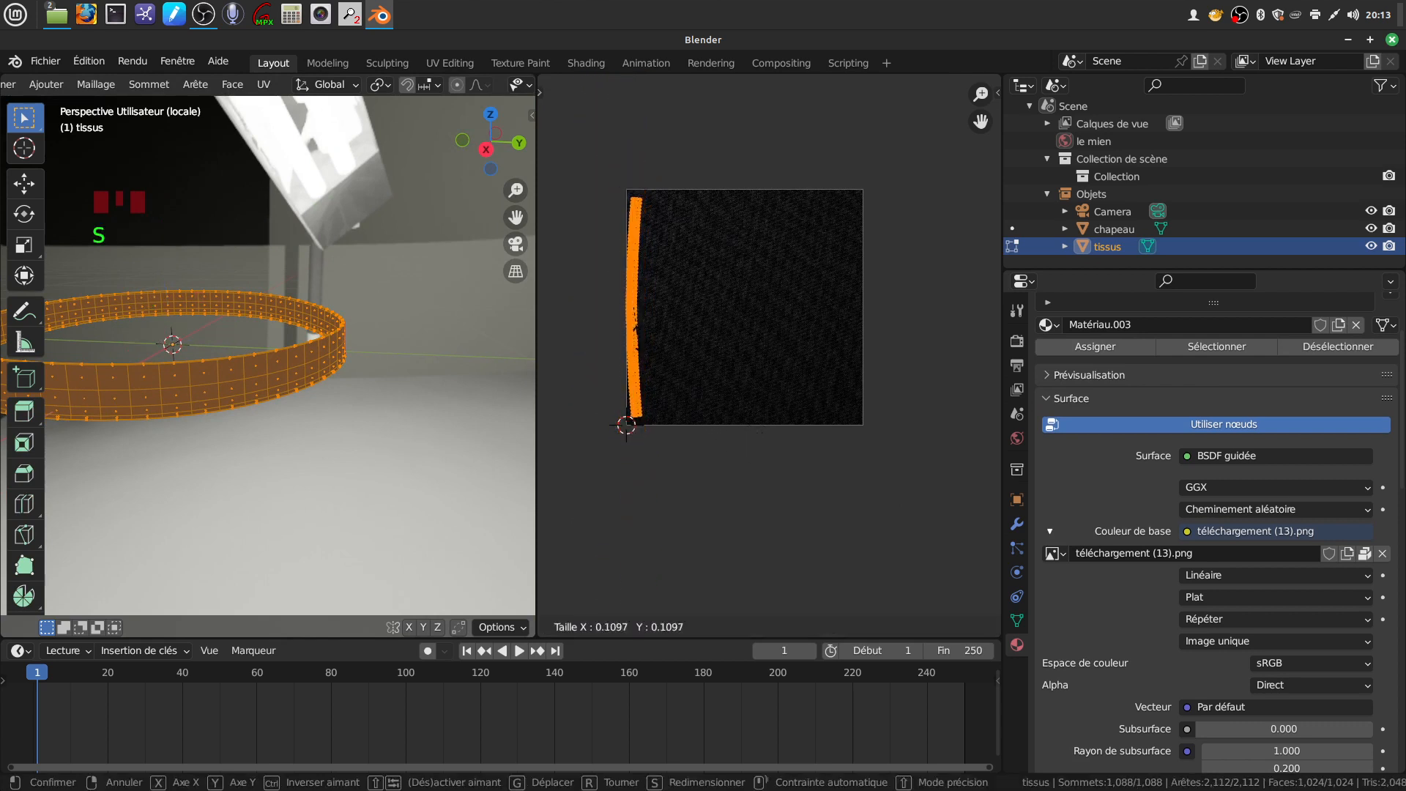
click(643, 344)
key(g)
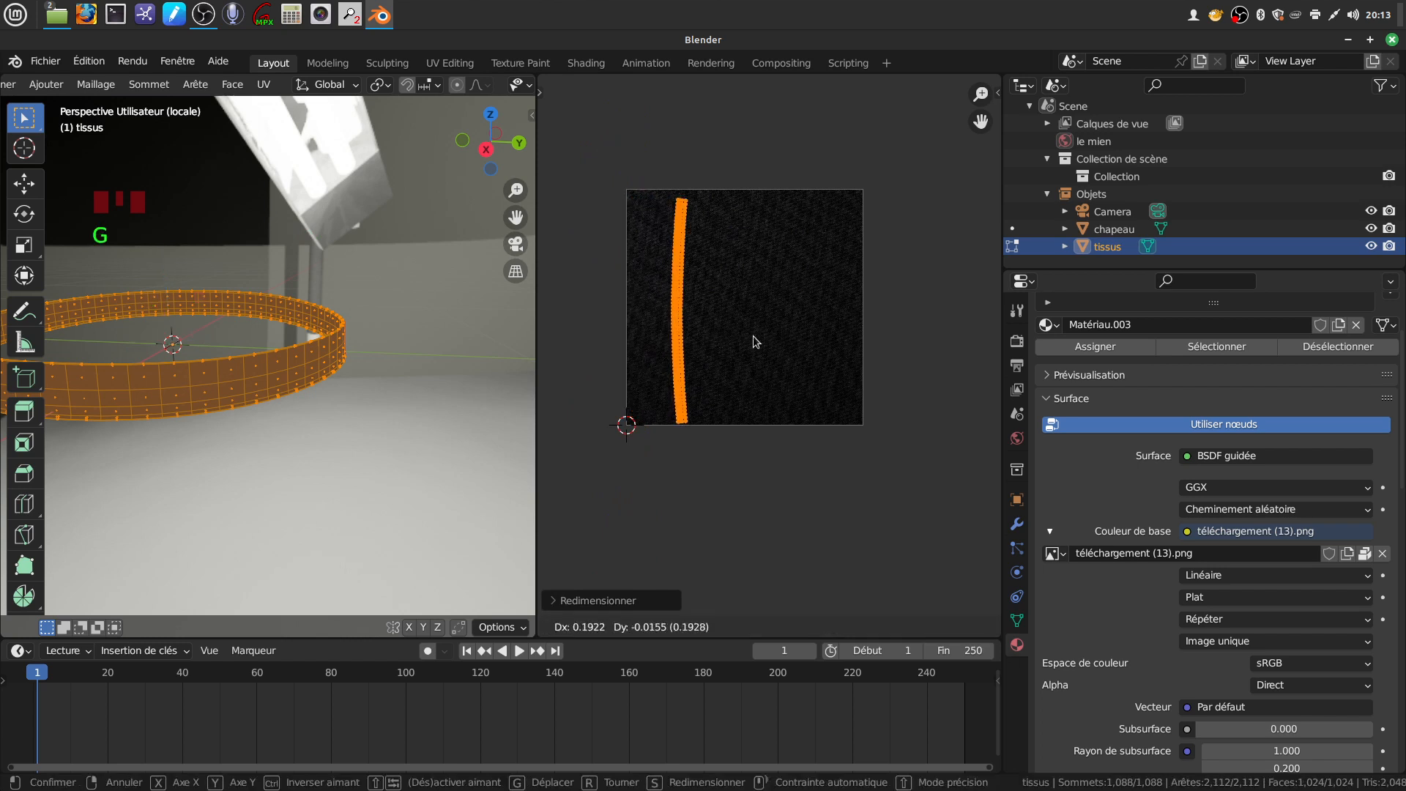
click(755, 341)
key(Tab)
middle_drag(261, 409, 228, 433)
key(Tab)
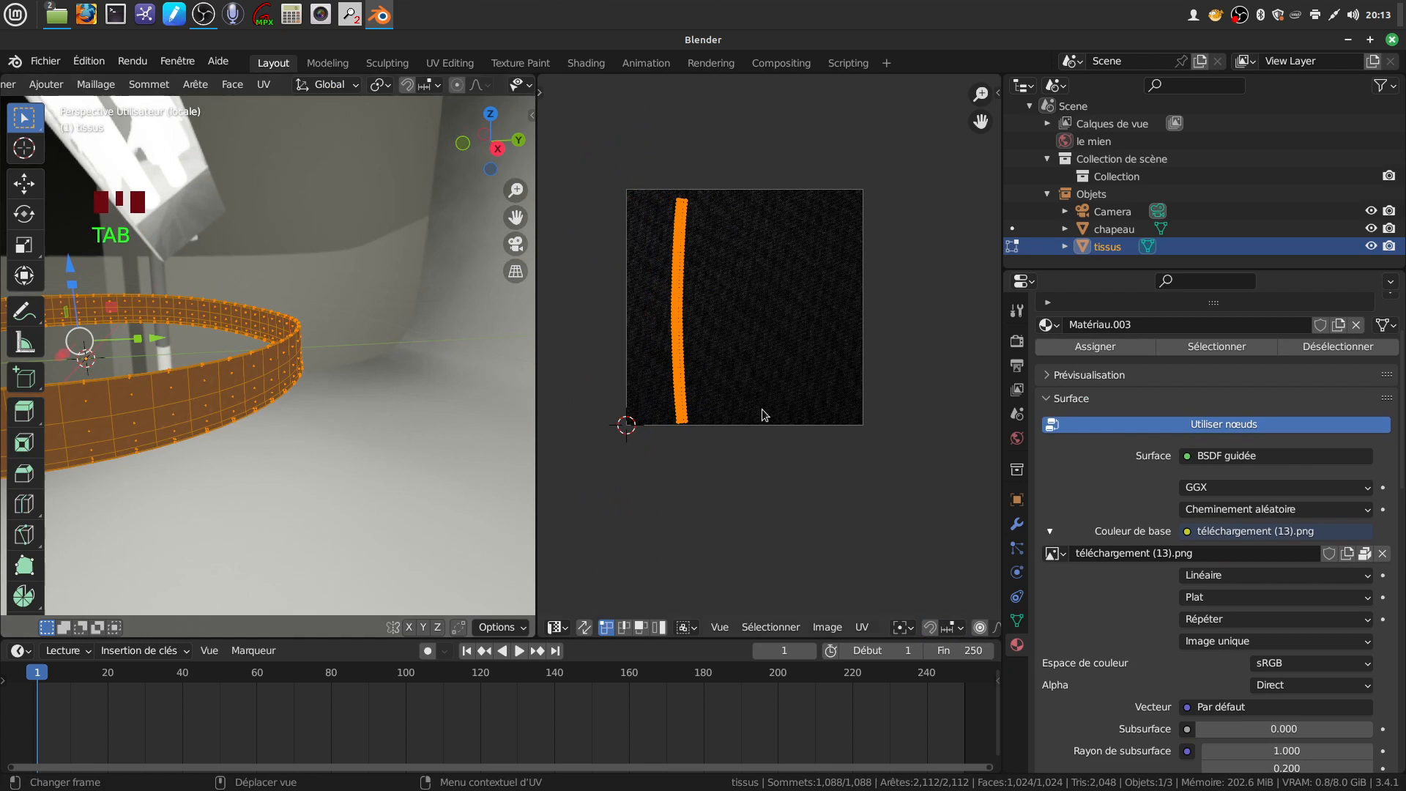
Scale the band's UV island up to about twice its size and shift it upward from the image's lower edge
key(s)
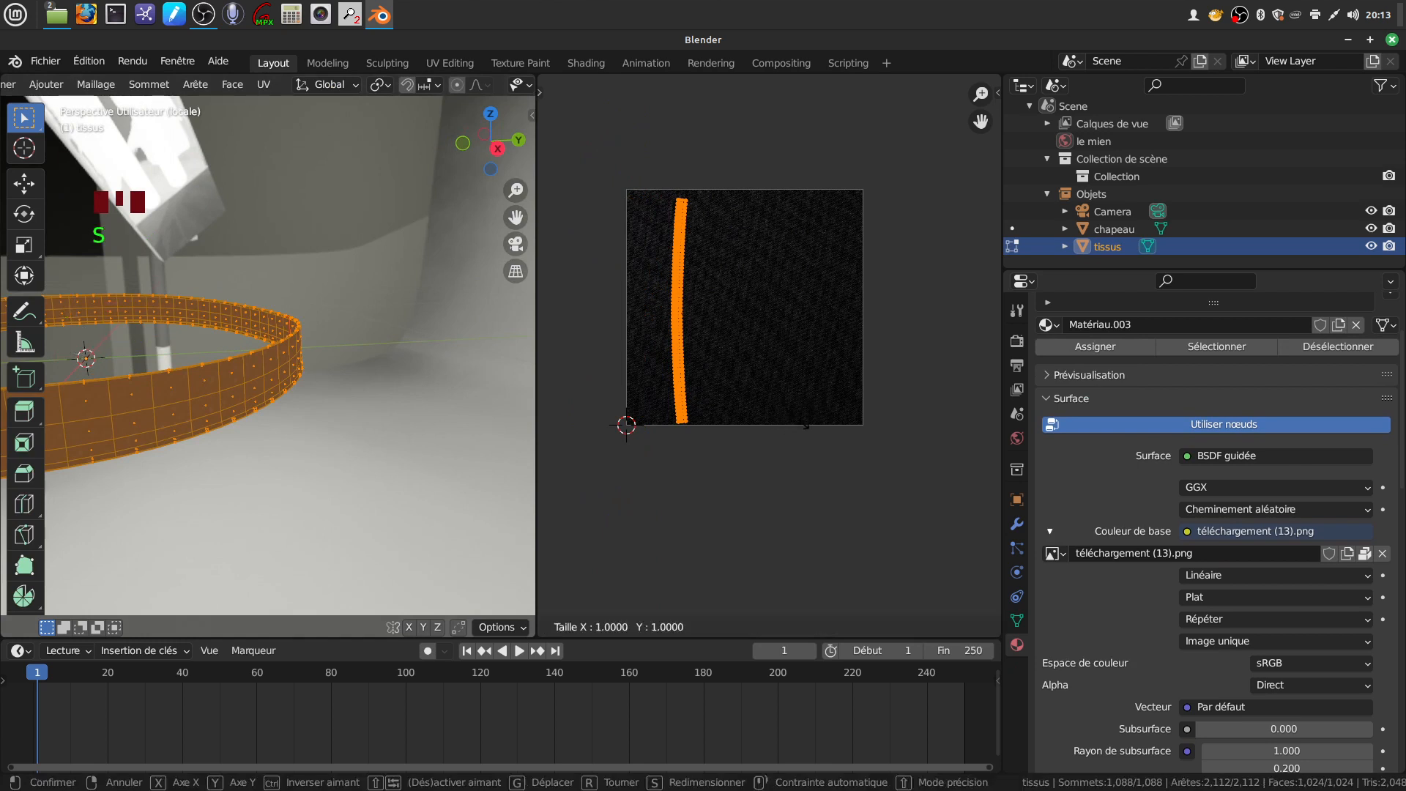
click(831, 530)
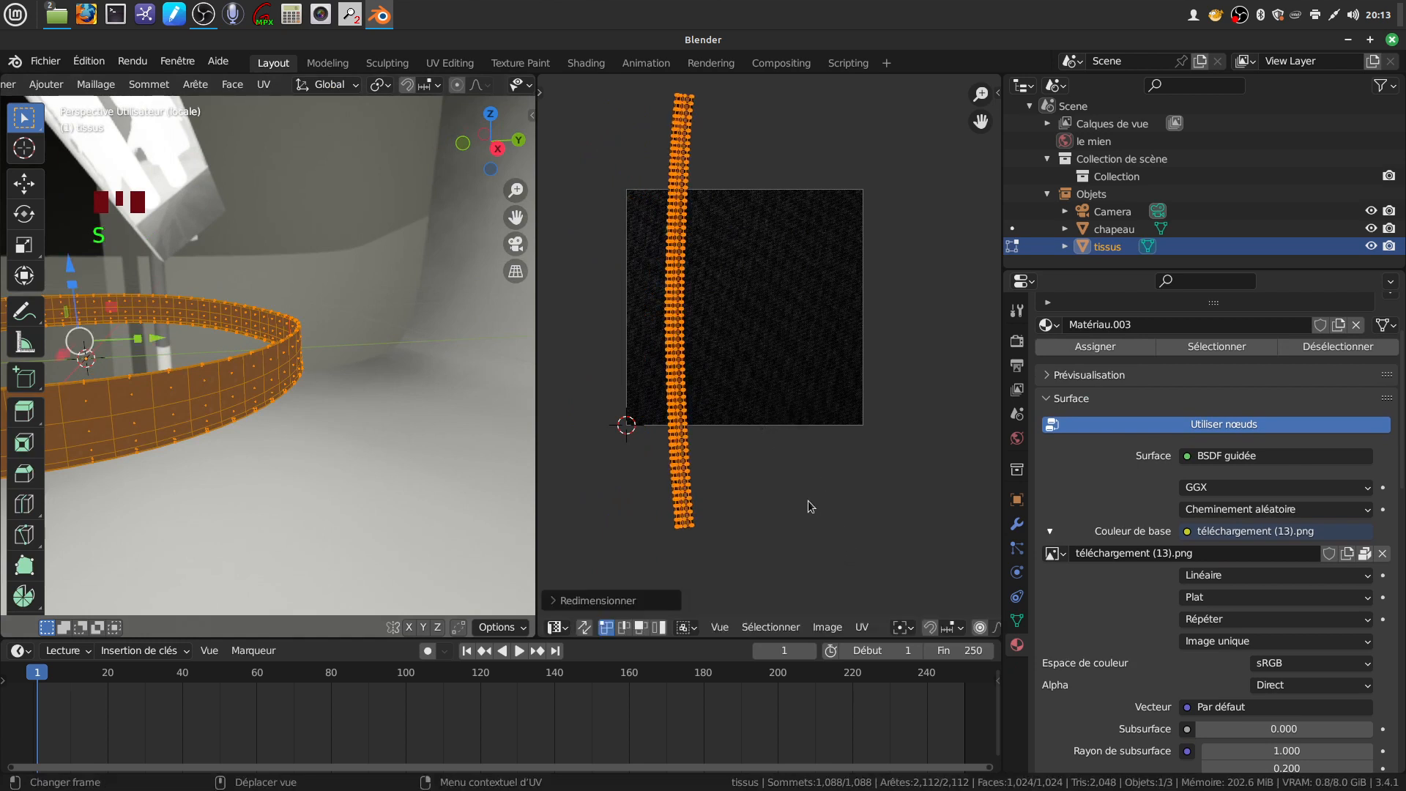
key(g)
click(828, 392)
scroll(812, 388, down, 4)
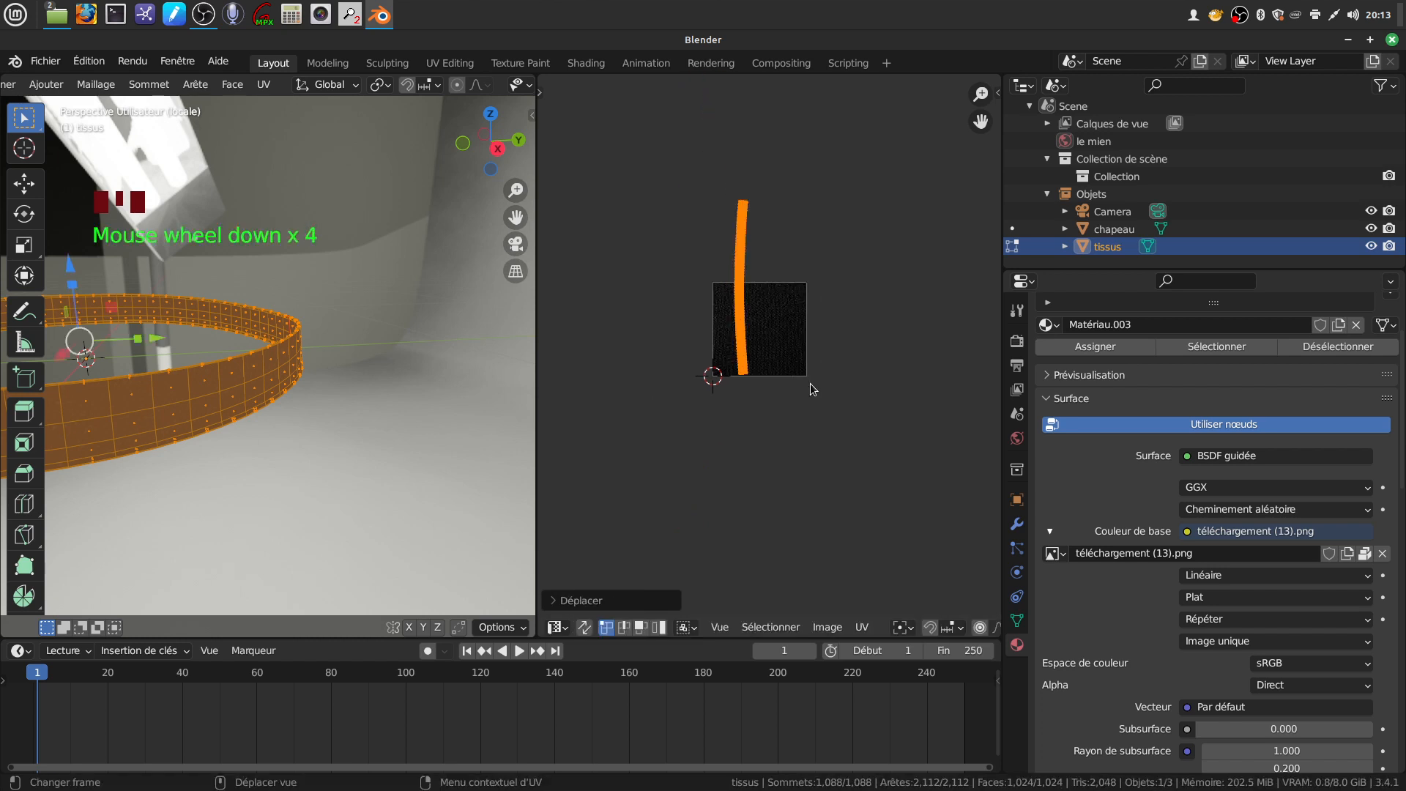
scroll(179, 402, up, 2)
Examine the fabric texture on the band in Object mode, up close and from several angles
middle_drag(179, 402, 468, 204)
key(Tab)
scroll(151, 397, down, 4)
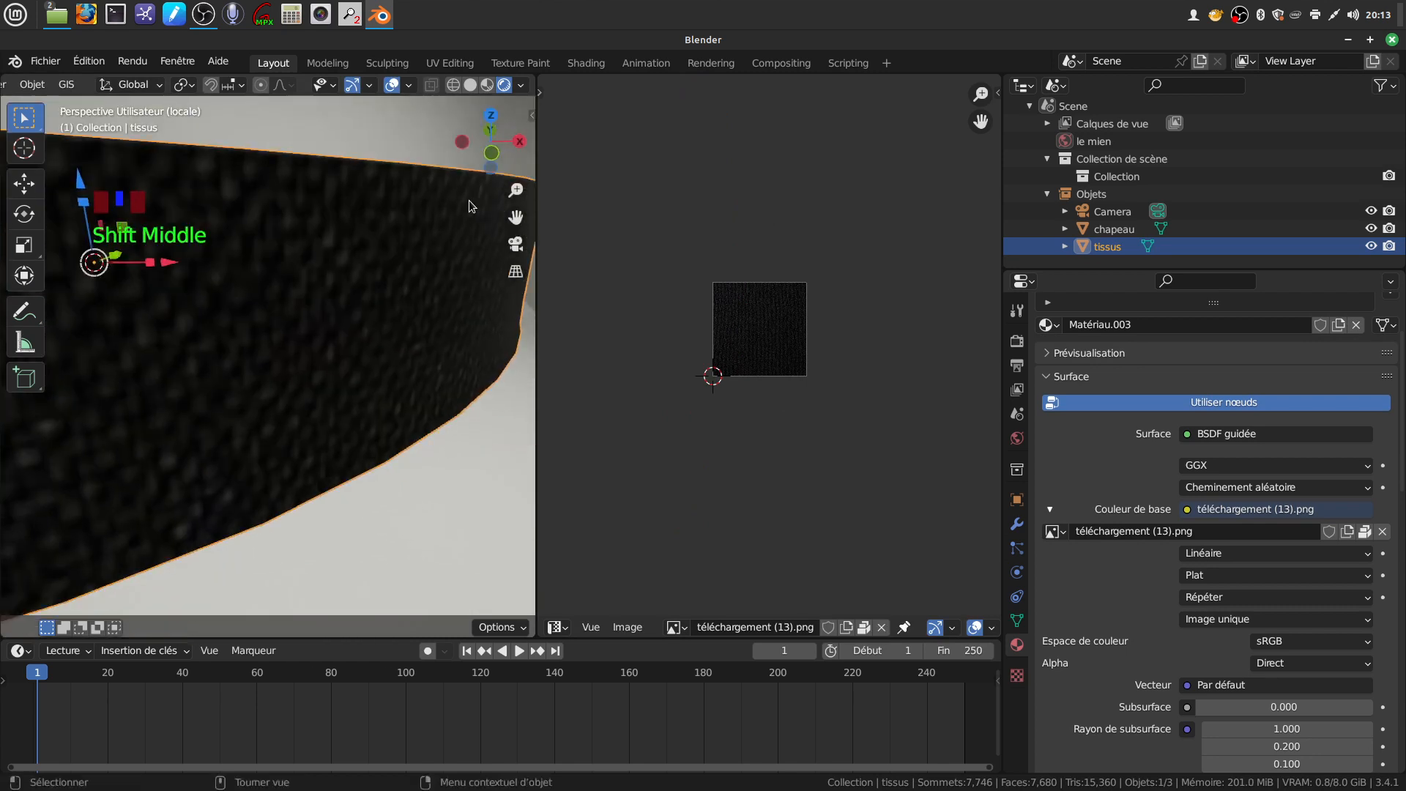
scroll(391, 265, down, 4)
middle_drag(322, 323, 2, 392)
shift+middle_drag(756, 467, 731, 447)
shift+middle_drag(337, 423, 341, 375)
scroll(264, 370, up, 2)
scroll(338, 372, down, 3)
scroll(319, 378, down, 3)
key(Tab)
key(Tab)
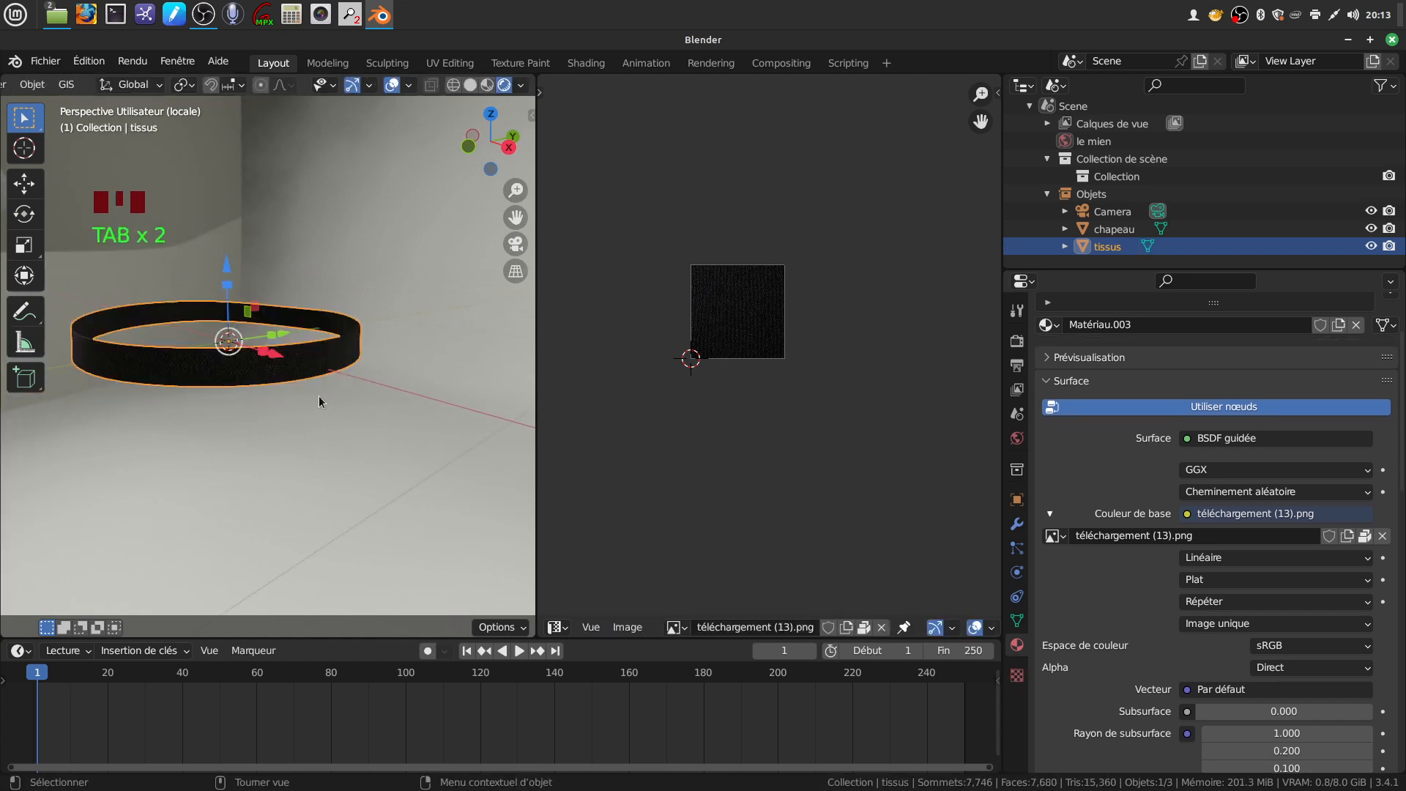
key(Tab)
key(Tab)
middle_drag(281, 403, 297, 377)
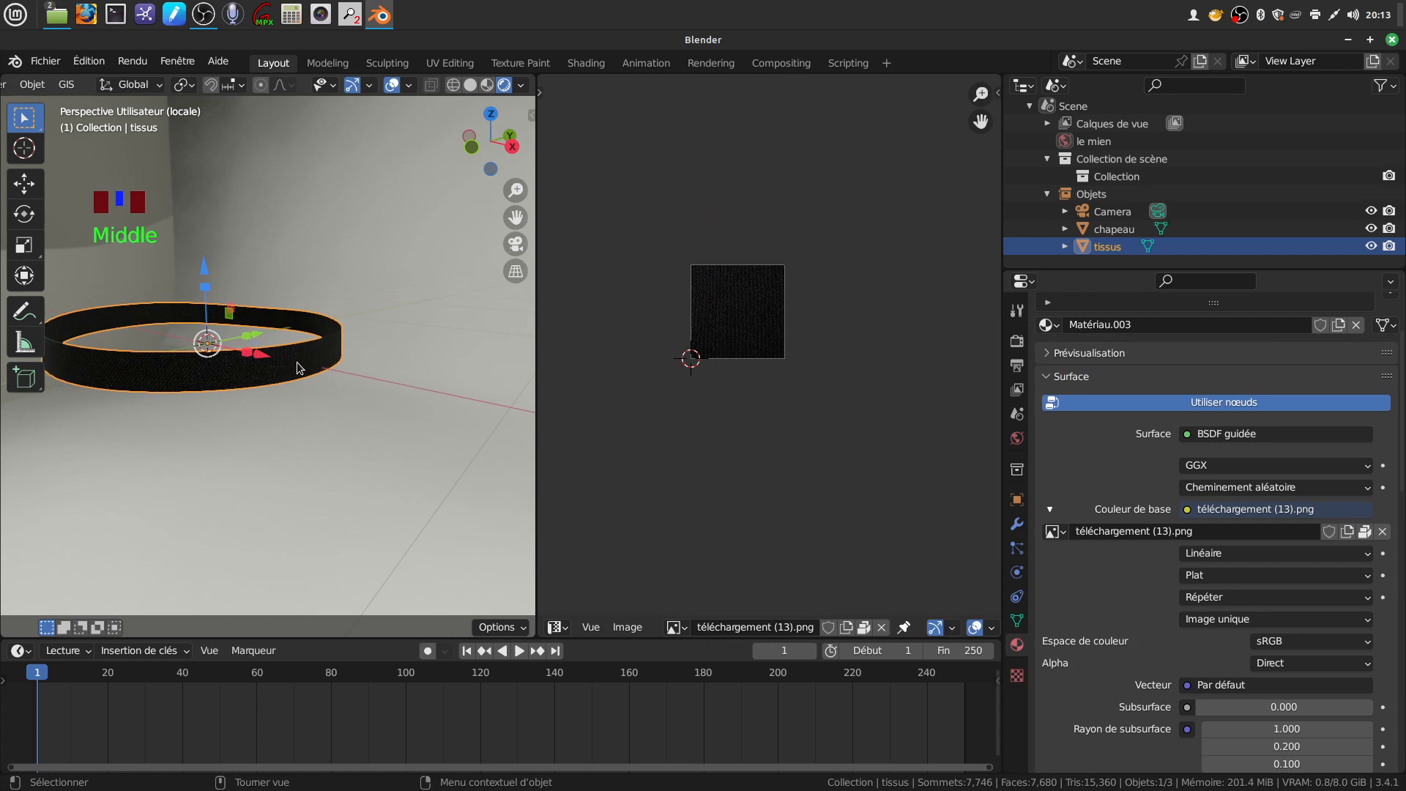
Leave local view, deselect the band, and widen the 3D view to inspect the whole hat
key(KP_Divide)
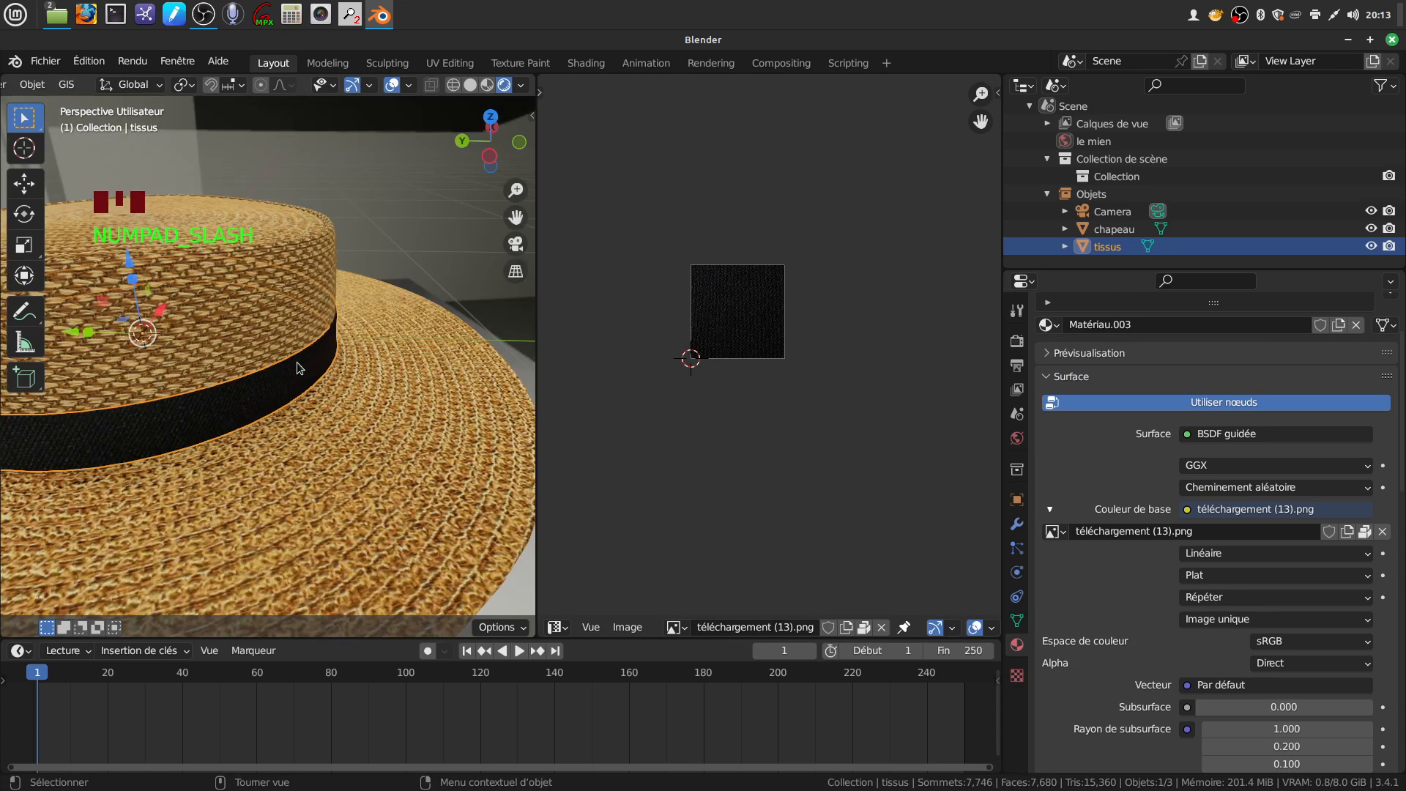
scroll(348, 264, down, 4)
click(431, 335)
middle_drag(297, 410, 344, 254)
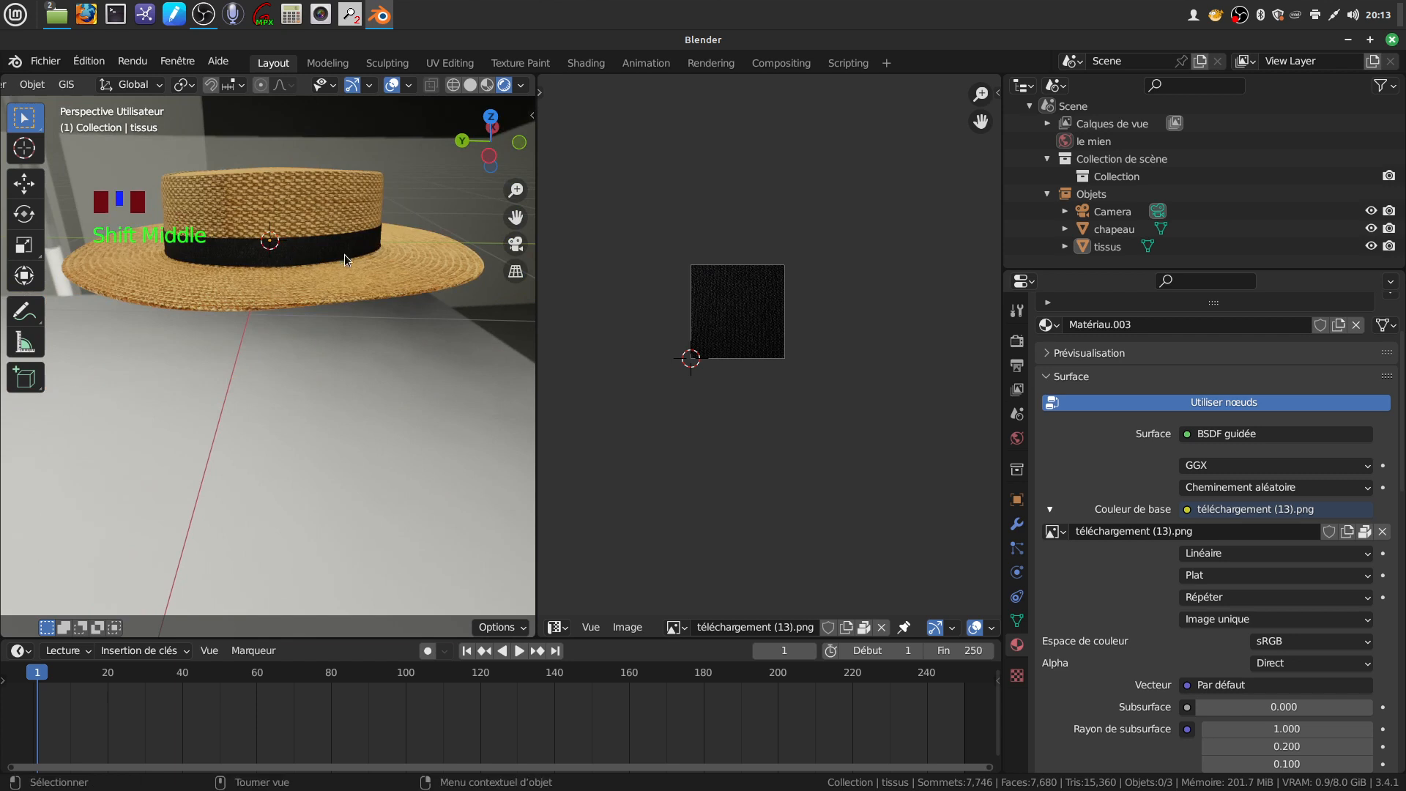
scroll(439, 308, down, 3)
drag(534, 349, 612, 349)
shift+middle_drag(461, 329, 373, 344)
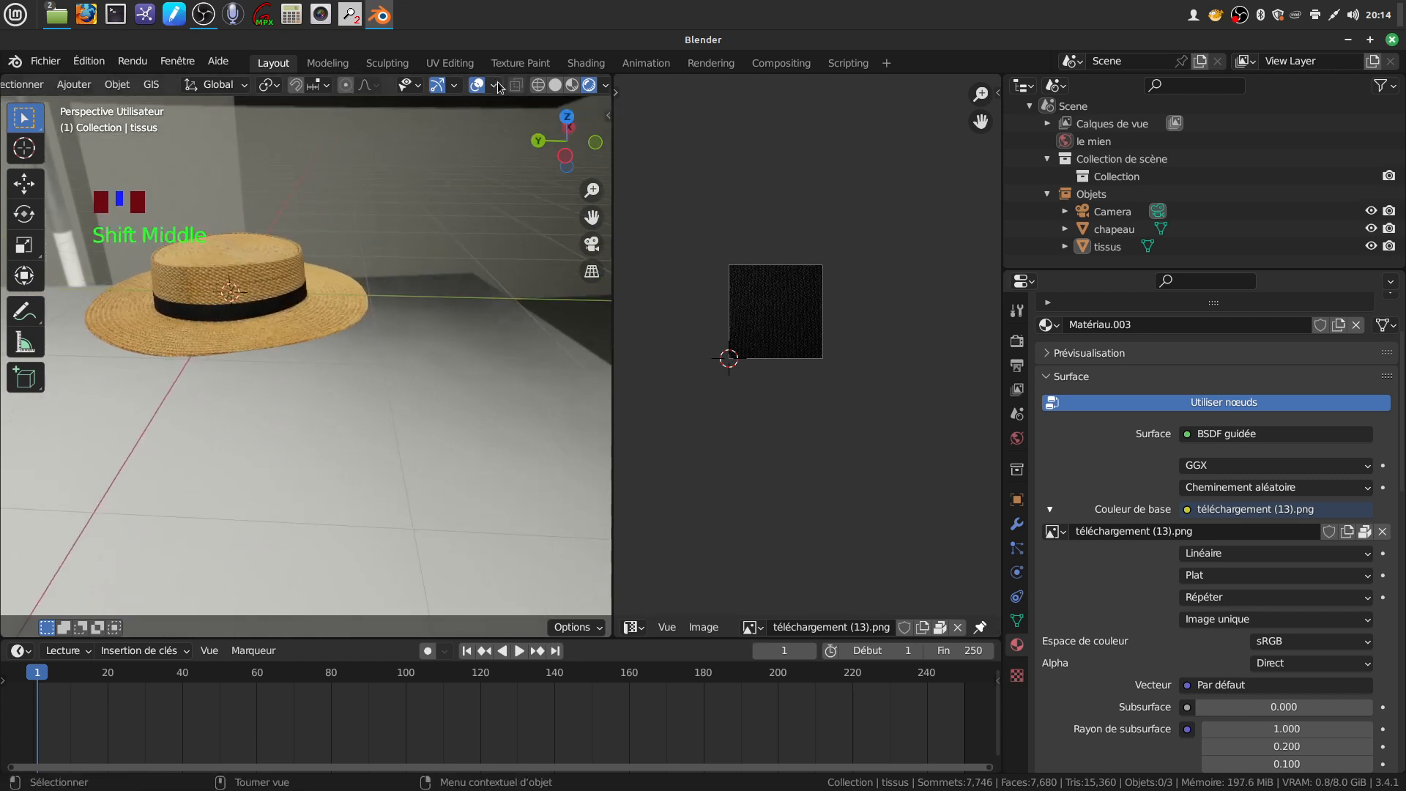
Switch to solid shading, add a mesh cube at the hat's centre, and enter Edit mode on it
click(555, 86)
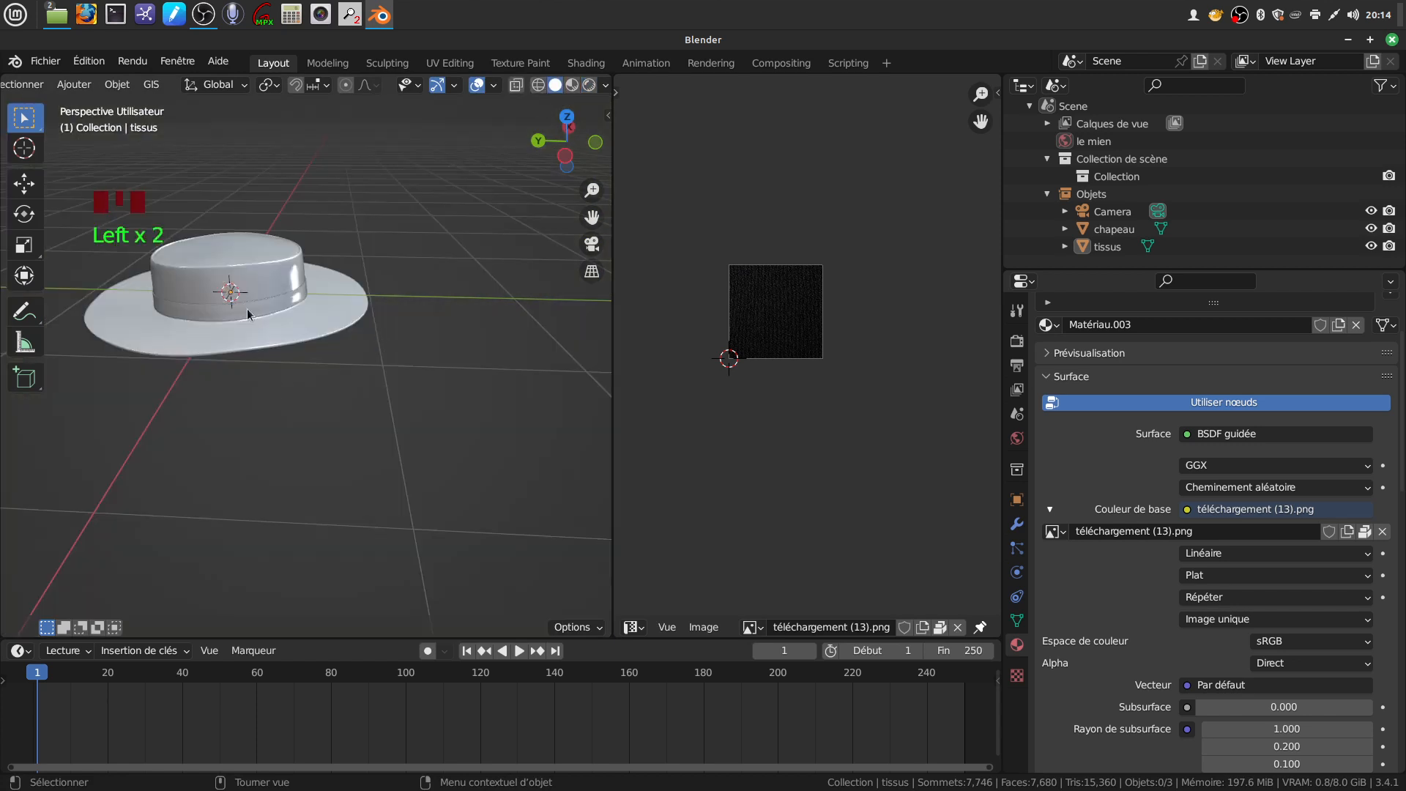
click(74, 84)
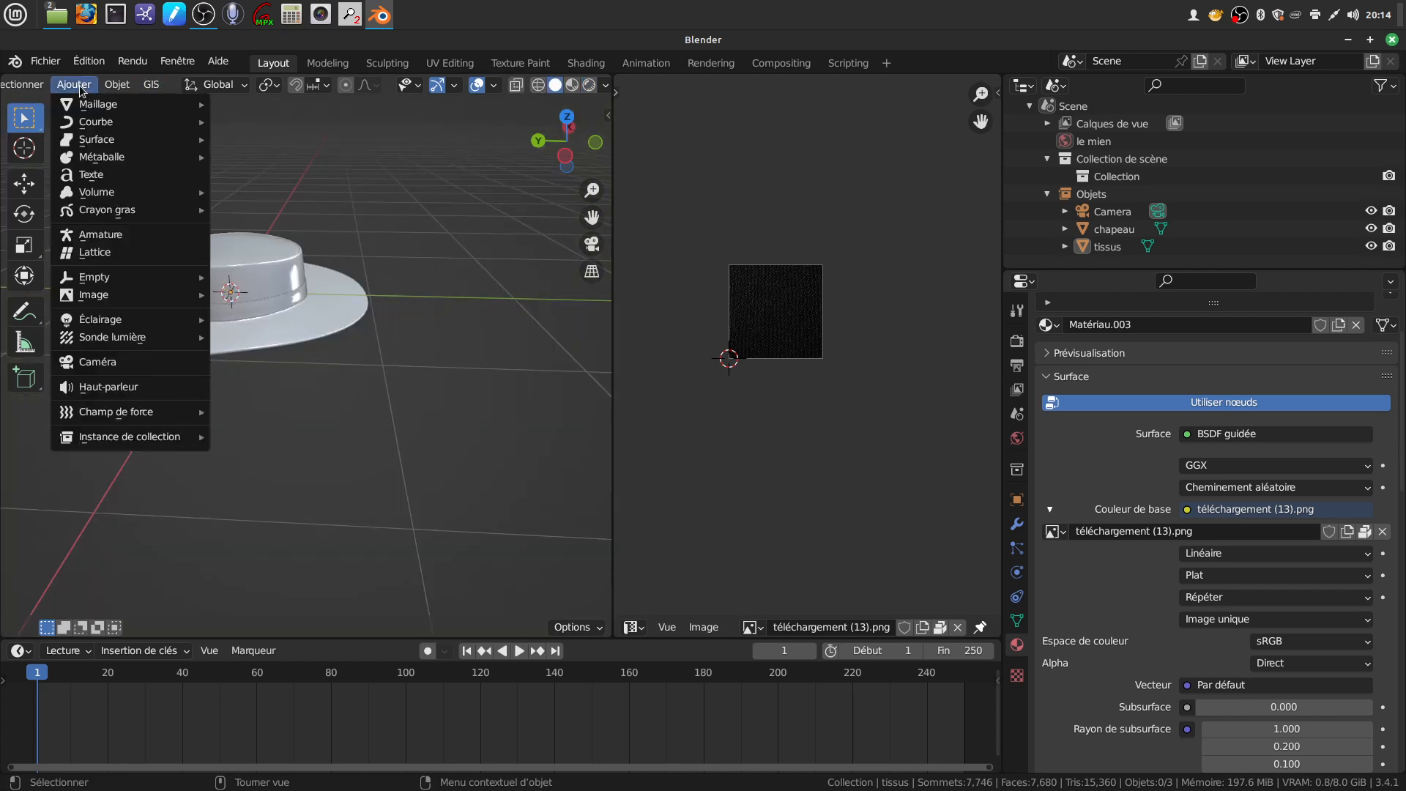
mouse_move(96, 108)
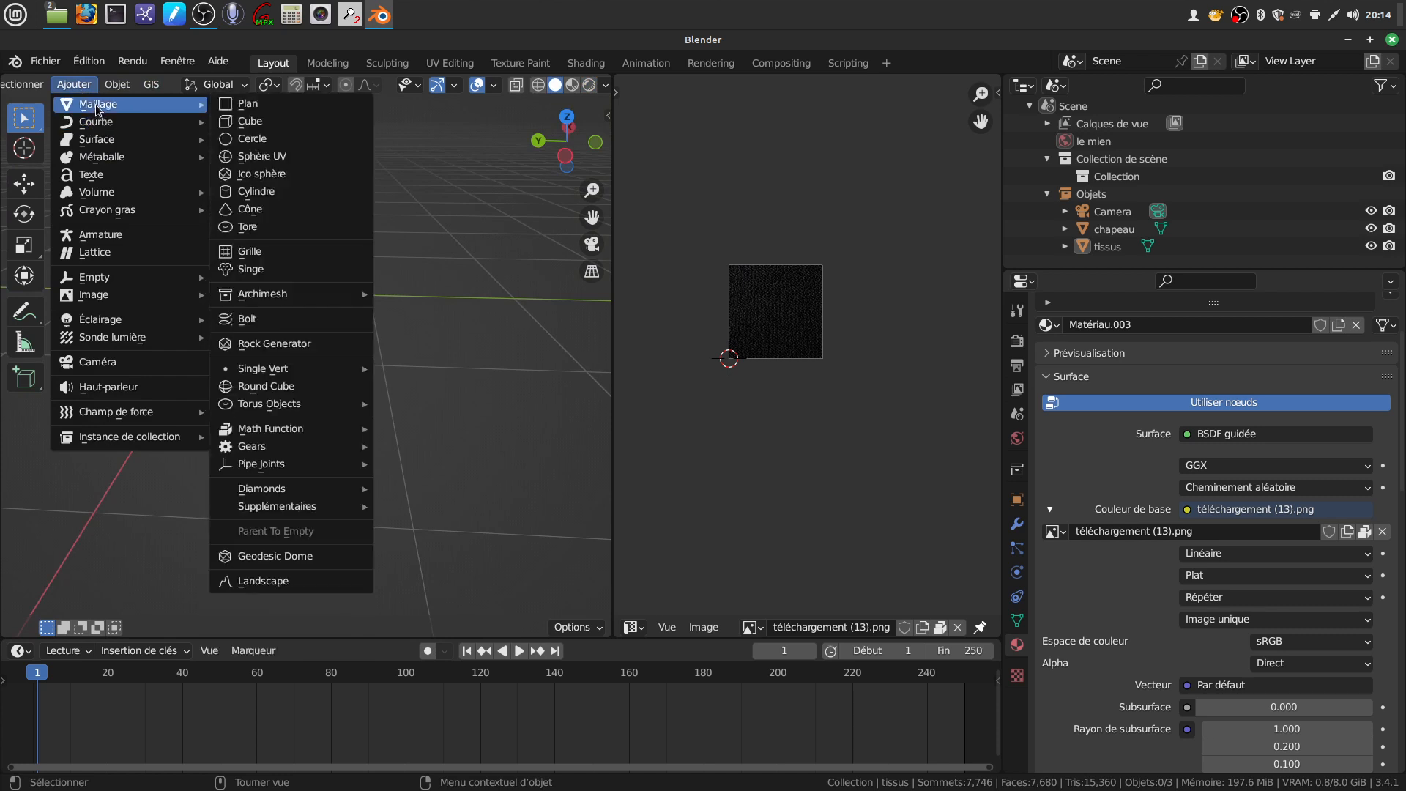
click(294, 122)
scroll(371, 312, down, 3)
key(Tab)
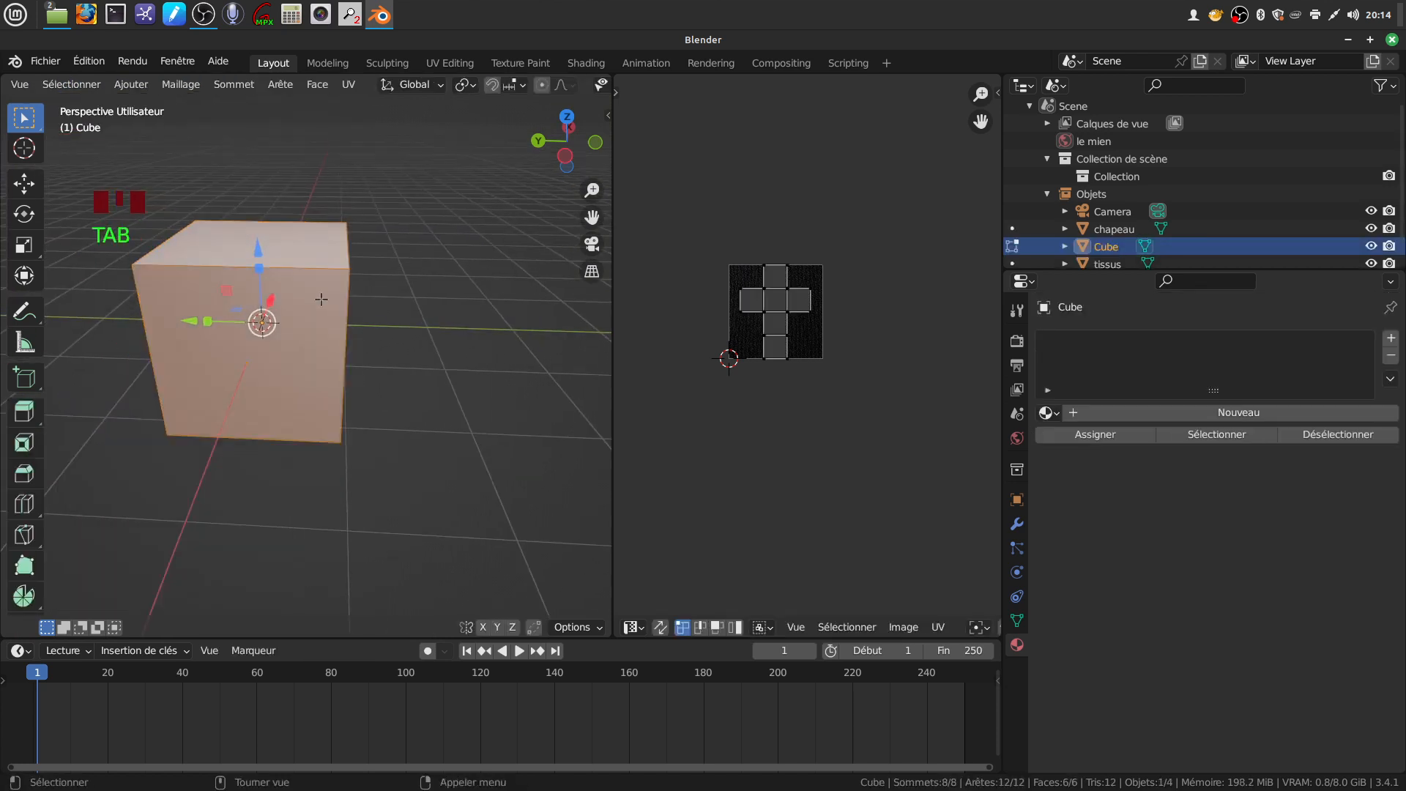
Scale the cube down and move it along the Y axis to the front of the hat
click(207, 323)
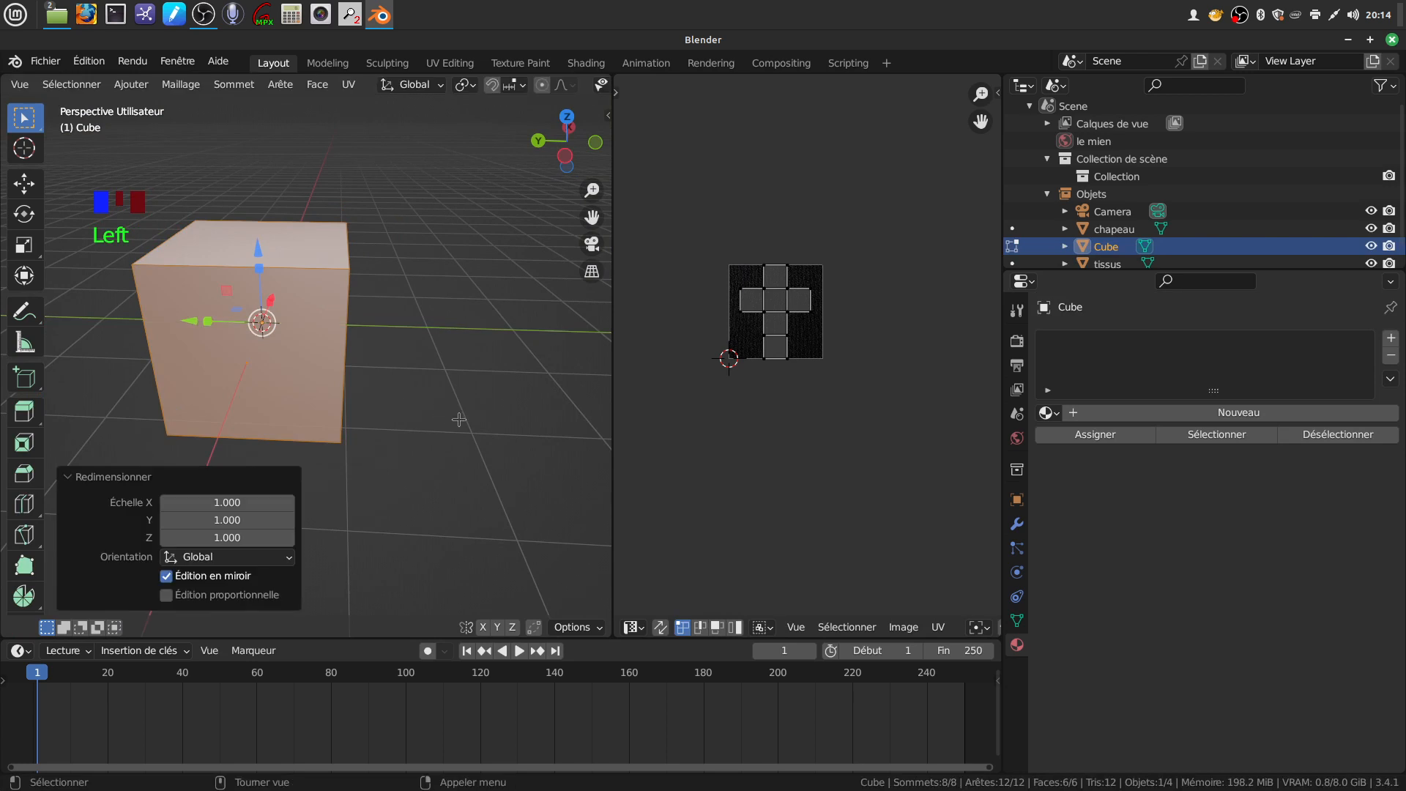
key(s)
click(317, 342)
drag(197, 324, 365, 351)
Move the cube -1.5484 m along the X axis in the front view, clear of the hat's brim
middle_drag(413, 378, 529, 344)
key(KP_1)
scroll(399, 347, up, 3)
drag(529, 344, 247, 343)
shift+middle_drag(256, 389, 344, 389)
Shrink the cube further, stretch it along X, and flatten it along Y by a factor of 0.243 into a thin slab
key(s)
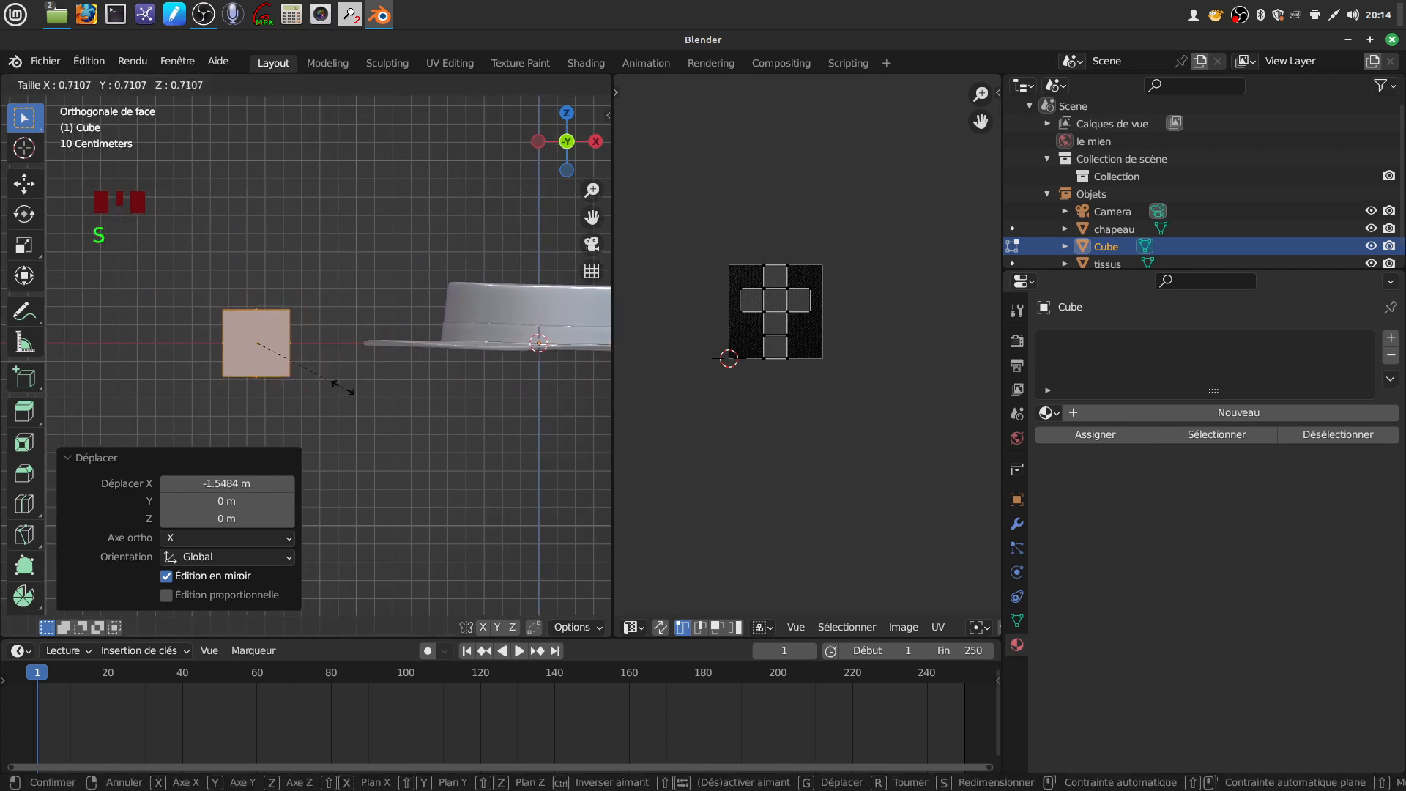
click(292, 357)
drag(305, 344, 438, 356)
middle_drag(438, 356, 386, 411)
scroll(435, 399, down, 4)
scroll(437, 412, up, 2)
scroll(344, 293, up, 1)
drag(365, 410, 400, 428)
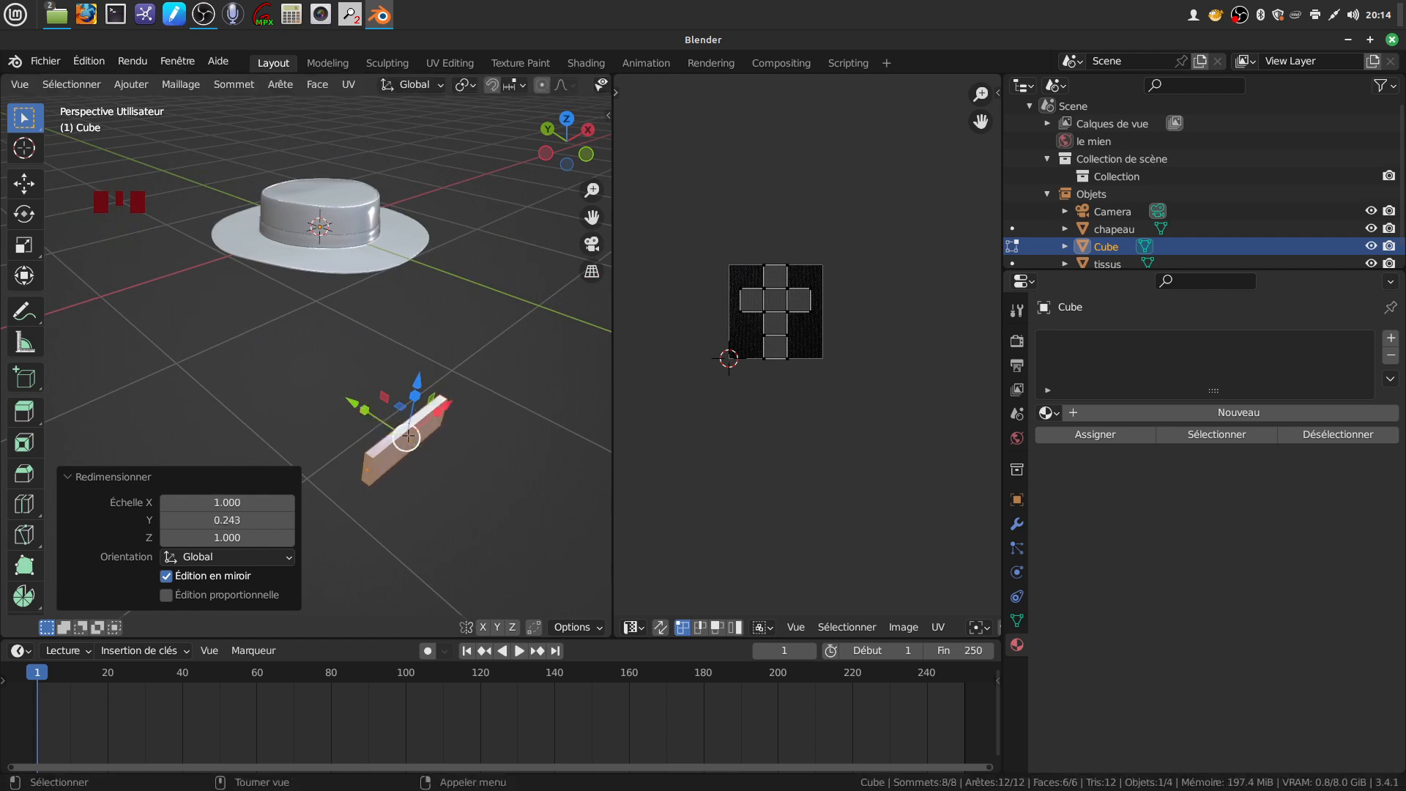
Thin the slab further along Y by a factor of 0.423
scroll(406, 396, up, 3)
scroll(412, 371, down, 2)
shift+middle_drag(412, 370, 441, 420)
drag(364, 303, 389, 318)
middle_drag(389, 318, 445, 344)
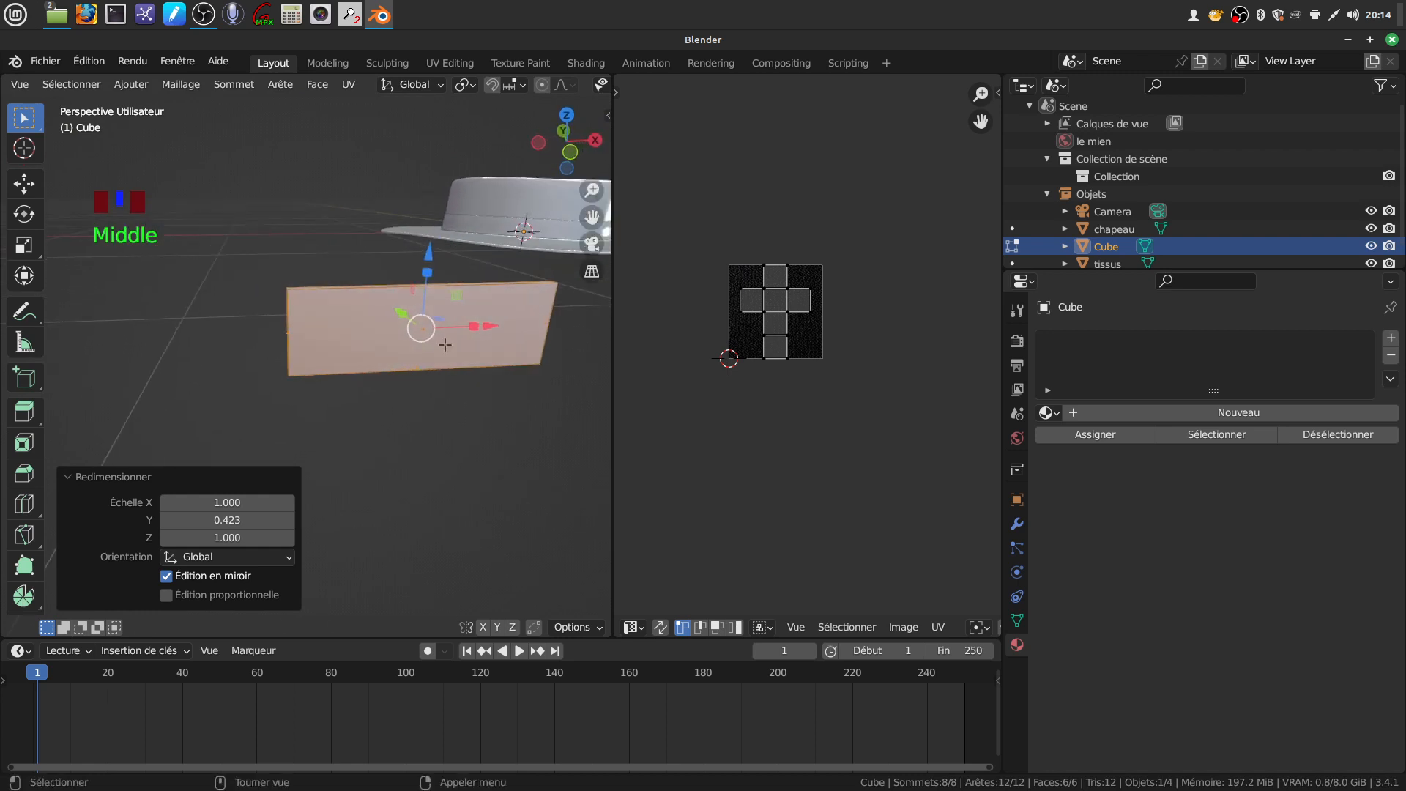
Add one centred vertical loop cut across the middle of the slab
key(ctrl+r)
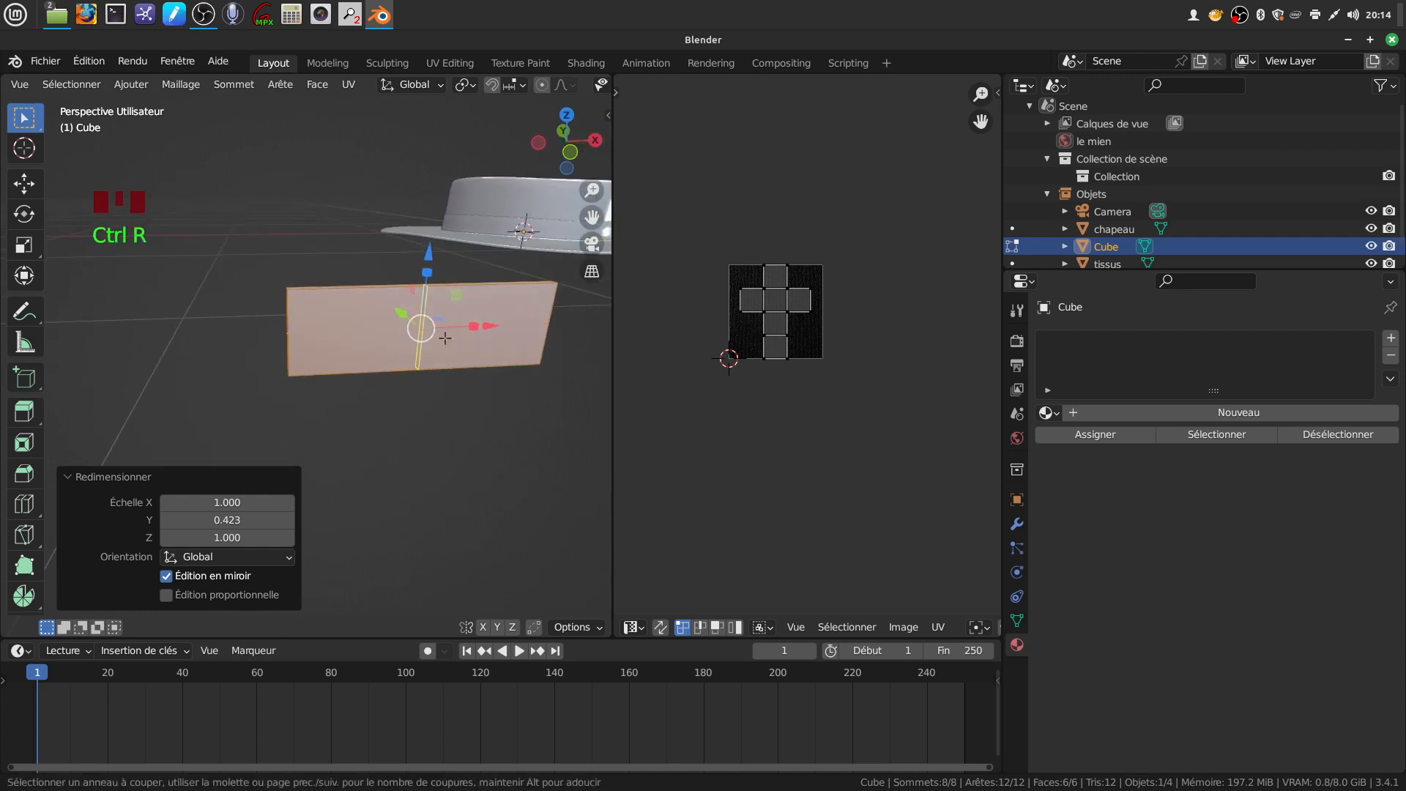
click(445, 339)
right_click(444, 338)
middle_drag(461, 338, 393, 366)
scroll(415, 345, up, 2)
scroll(397, 360, down, 2)
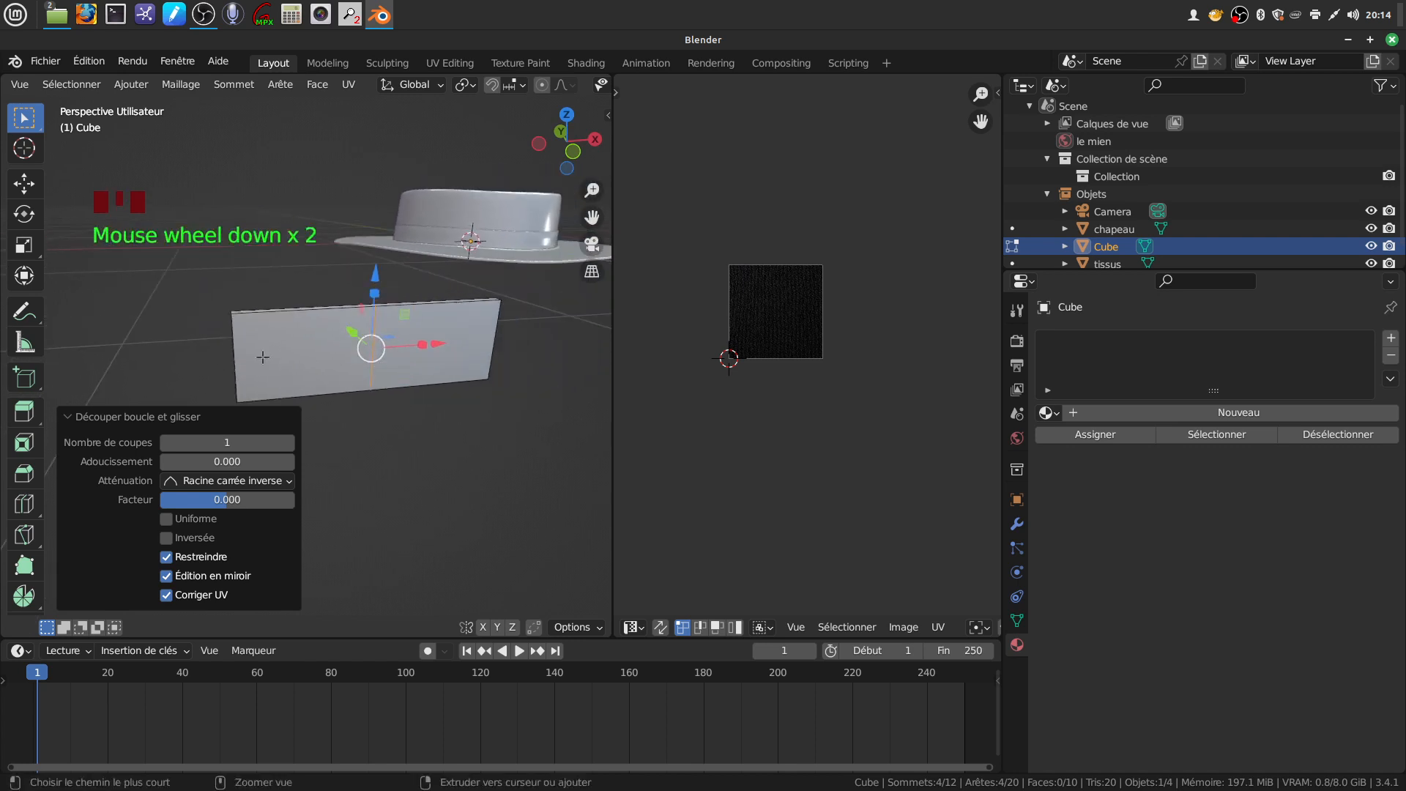
Add a centred vertical loop cut in each half of the slab, dividing its length into four segments
key(ctrl+r)
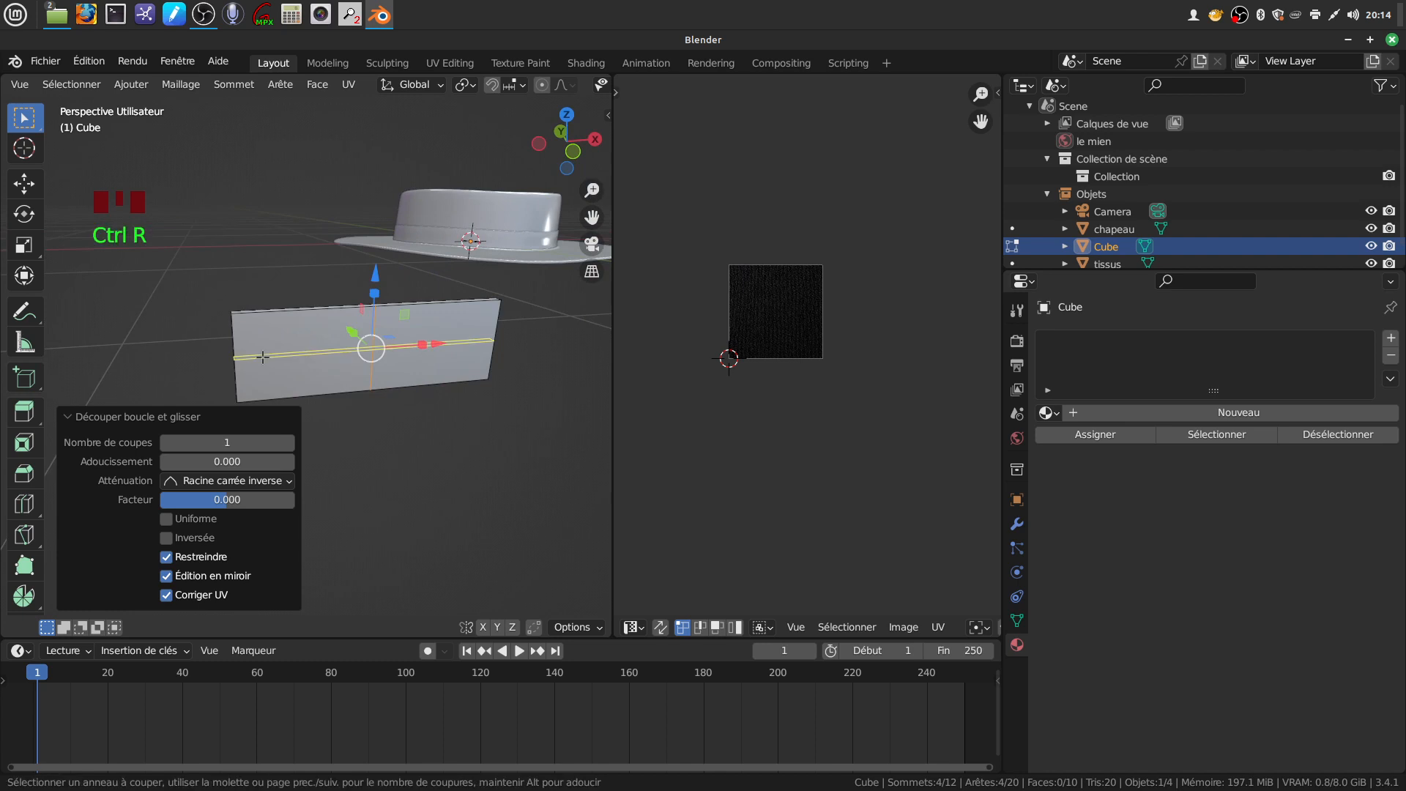
click(271, 332)
right_click(272, 332)
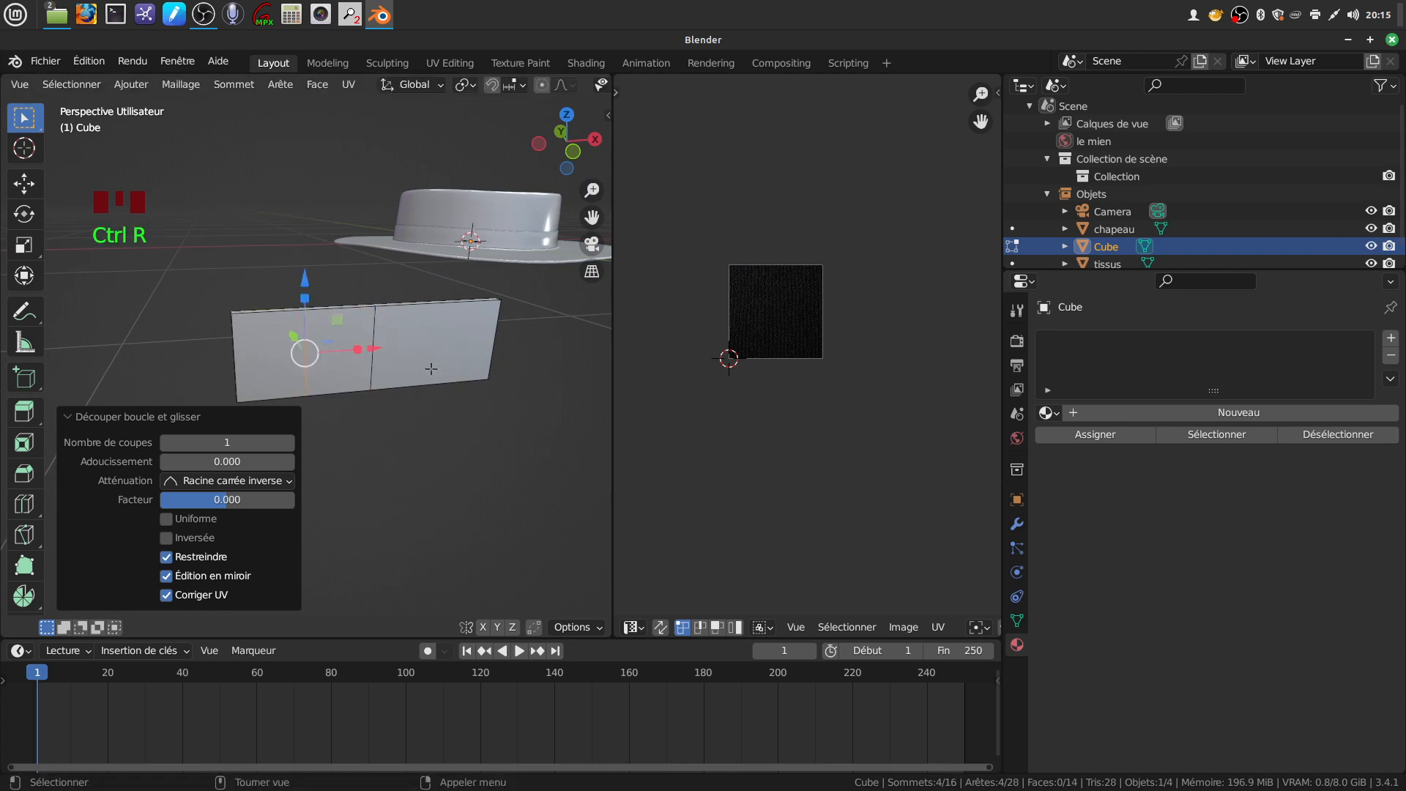
key(ctrl+r)
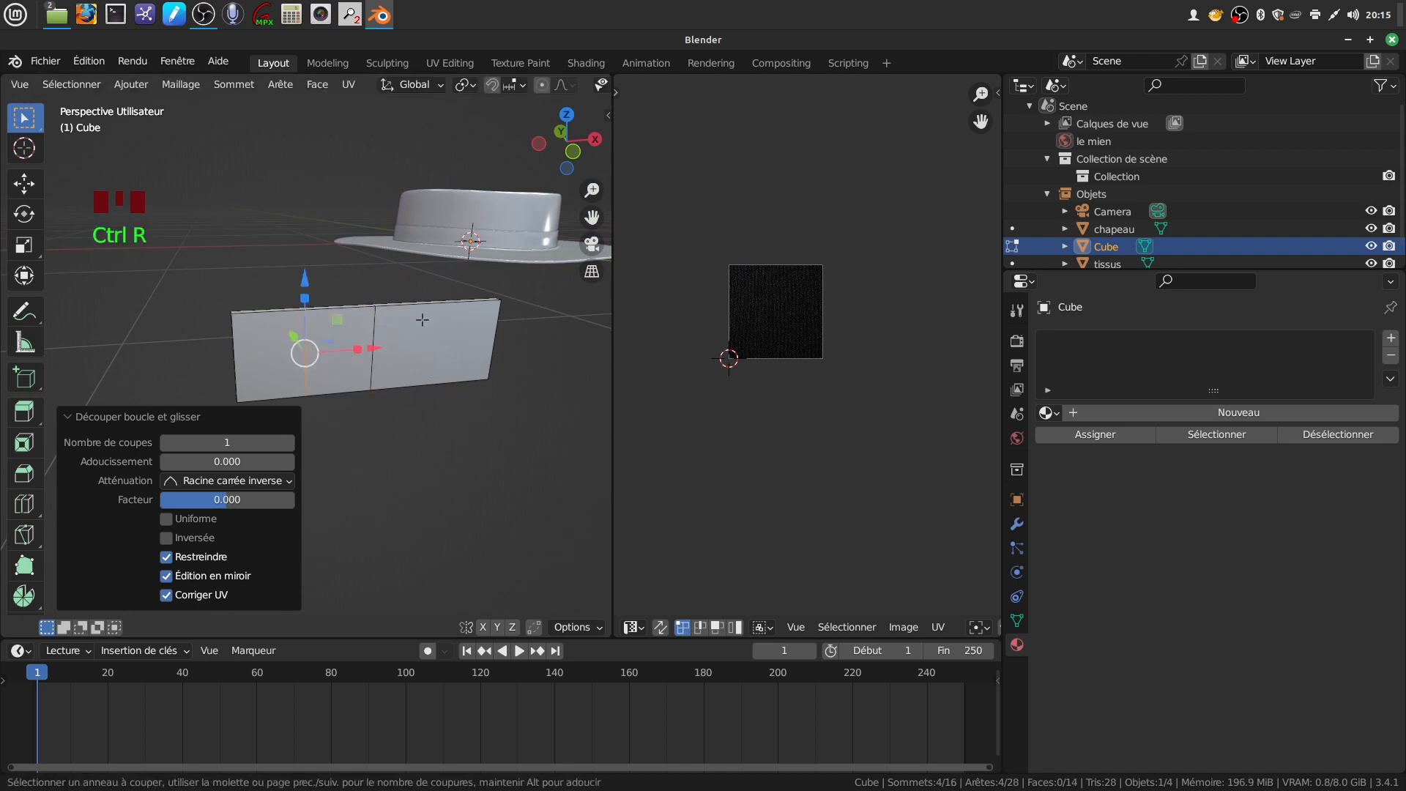
click(454, 367)
right_click(475, 424)
middle_drag(347, 390, 475, 417)
Select the whole slab mesh and add a Subdivision Surface modifier with the viewport level set to 2
key(Tab)
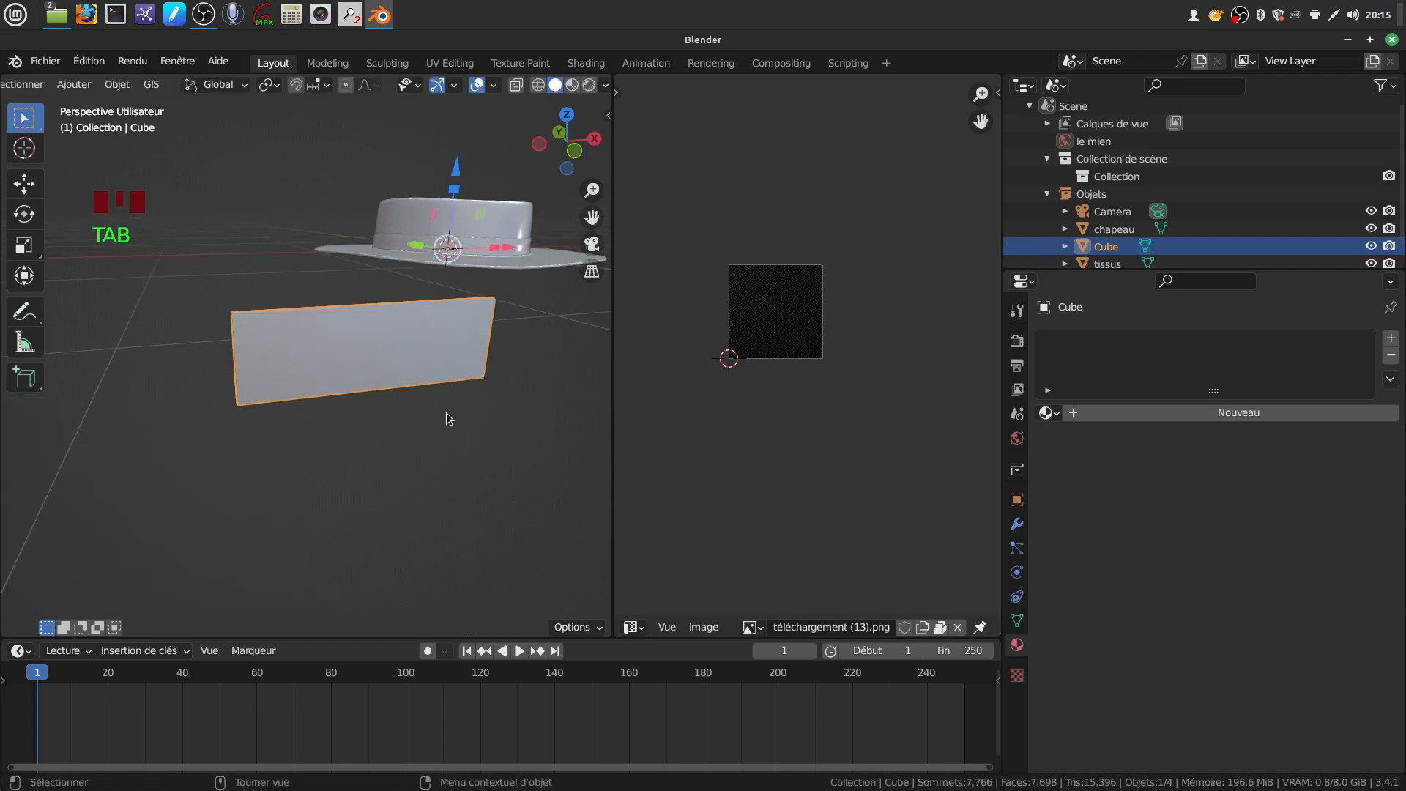
key(Tab)
key(a)
key(a)
key(a)
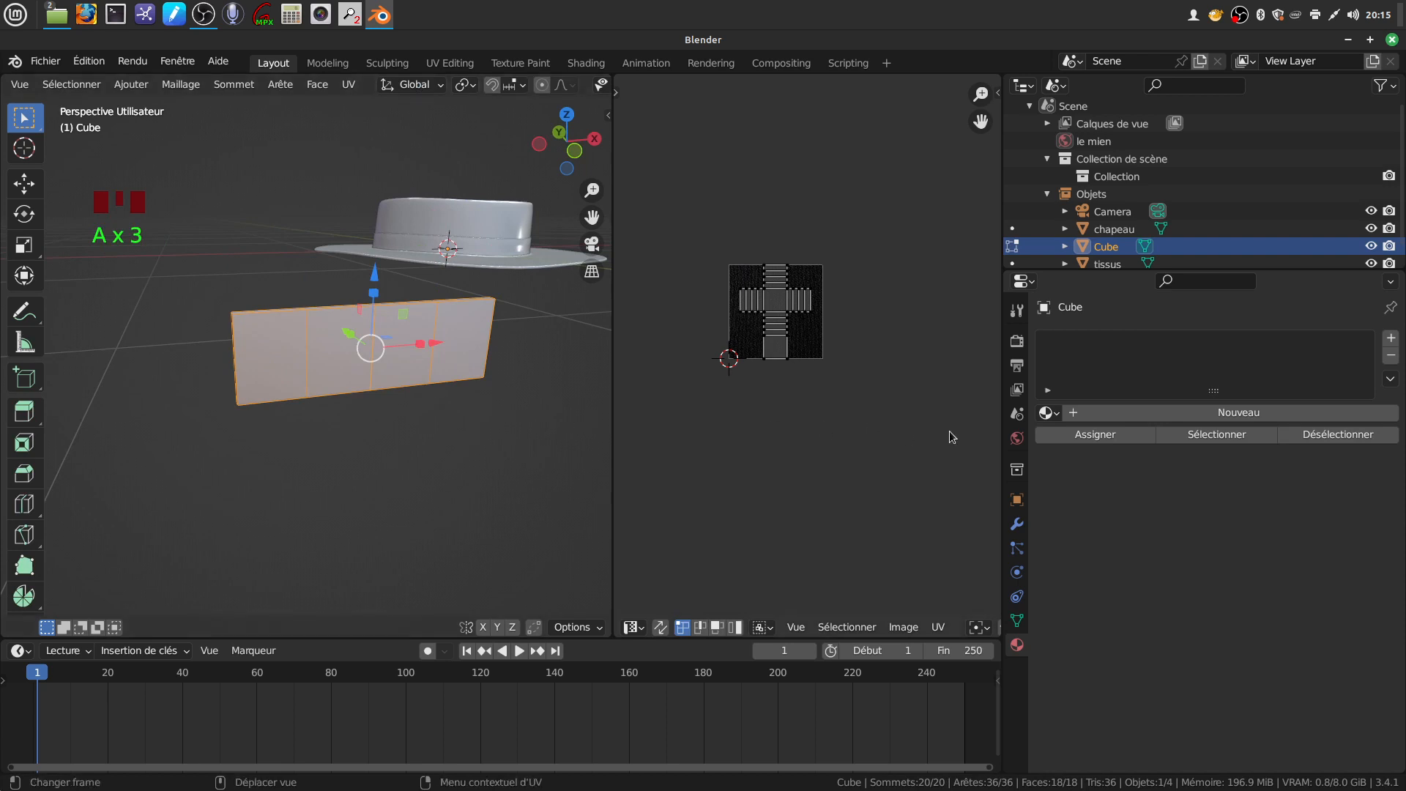
click(1019, 526)
click(1396, 341)
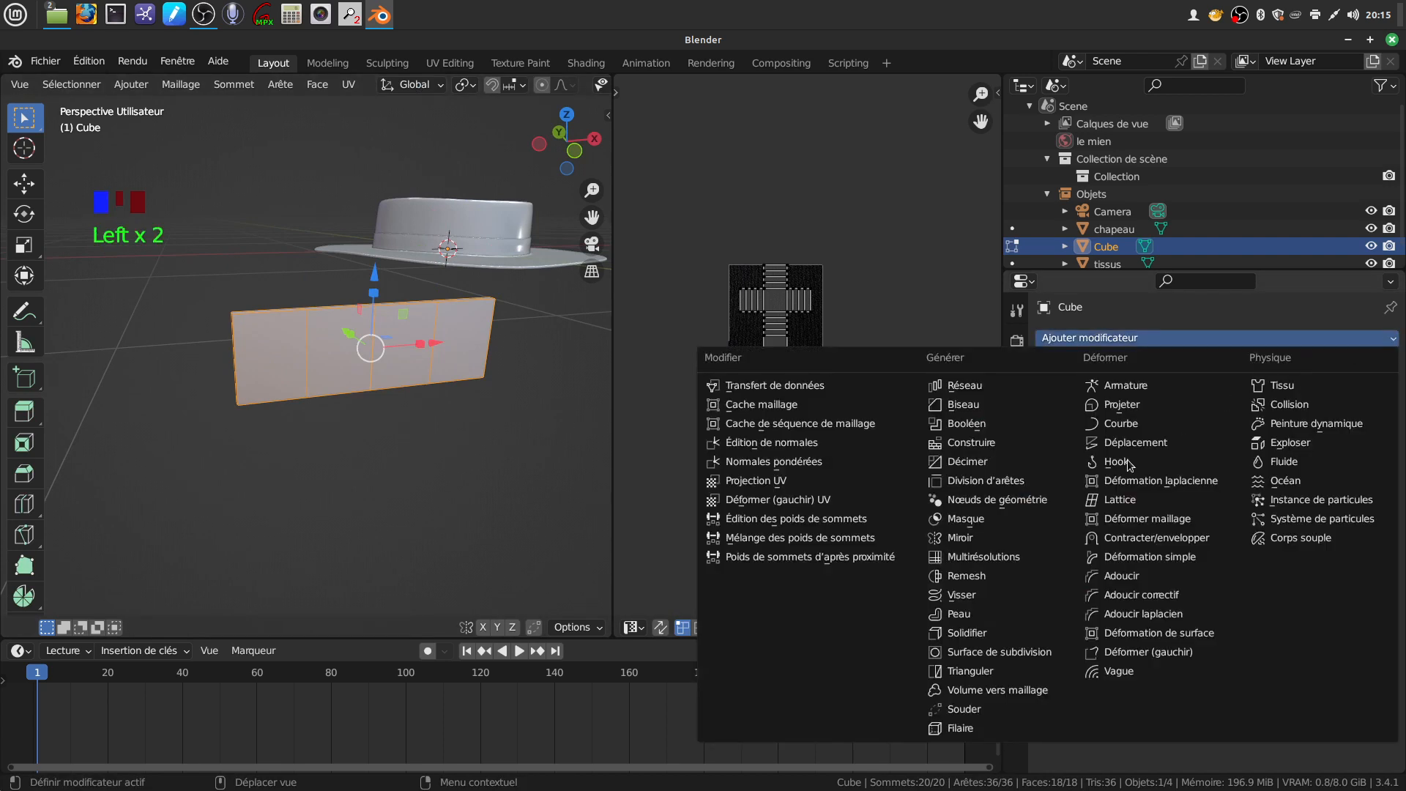
click(1030, 660)
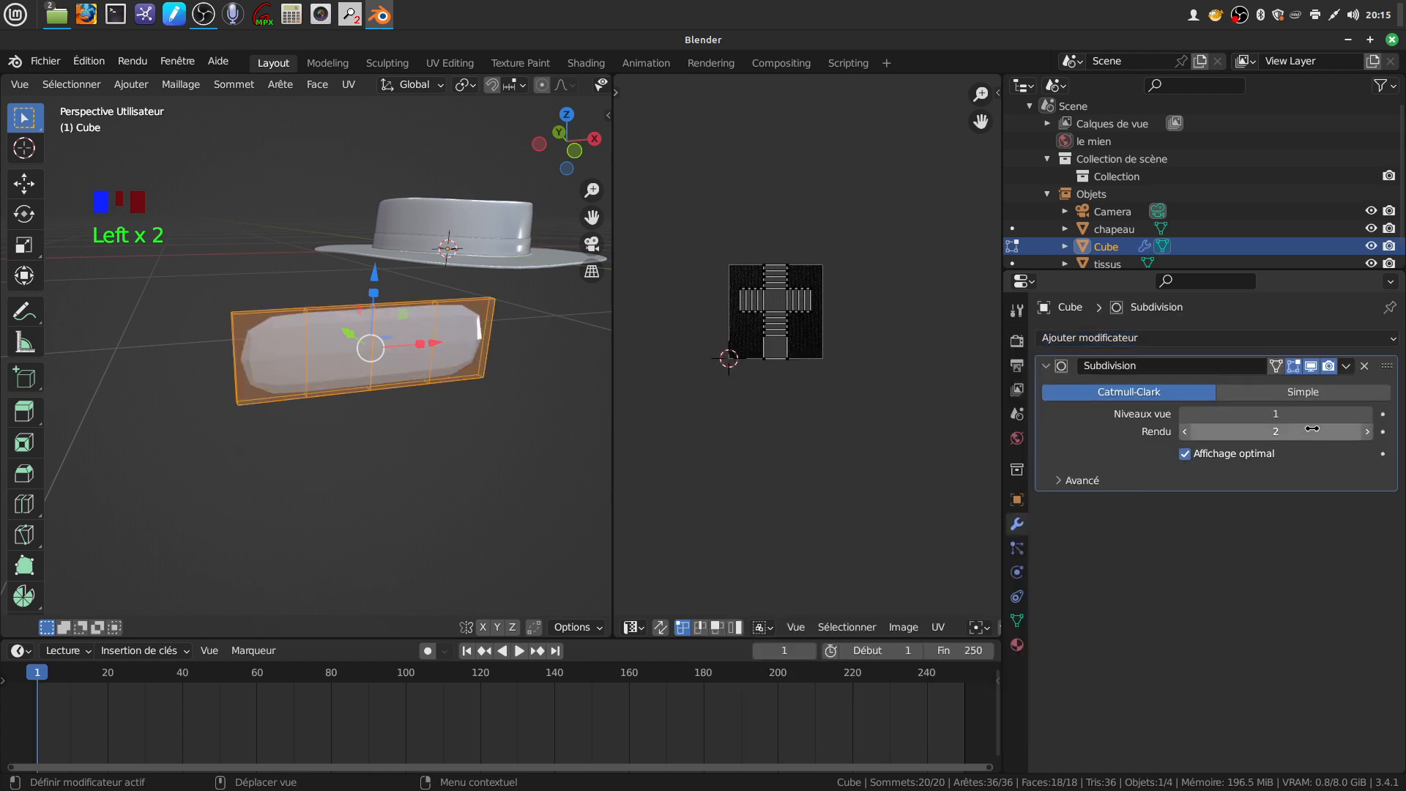
click(1368, 415)
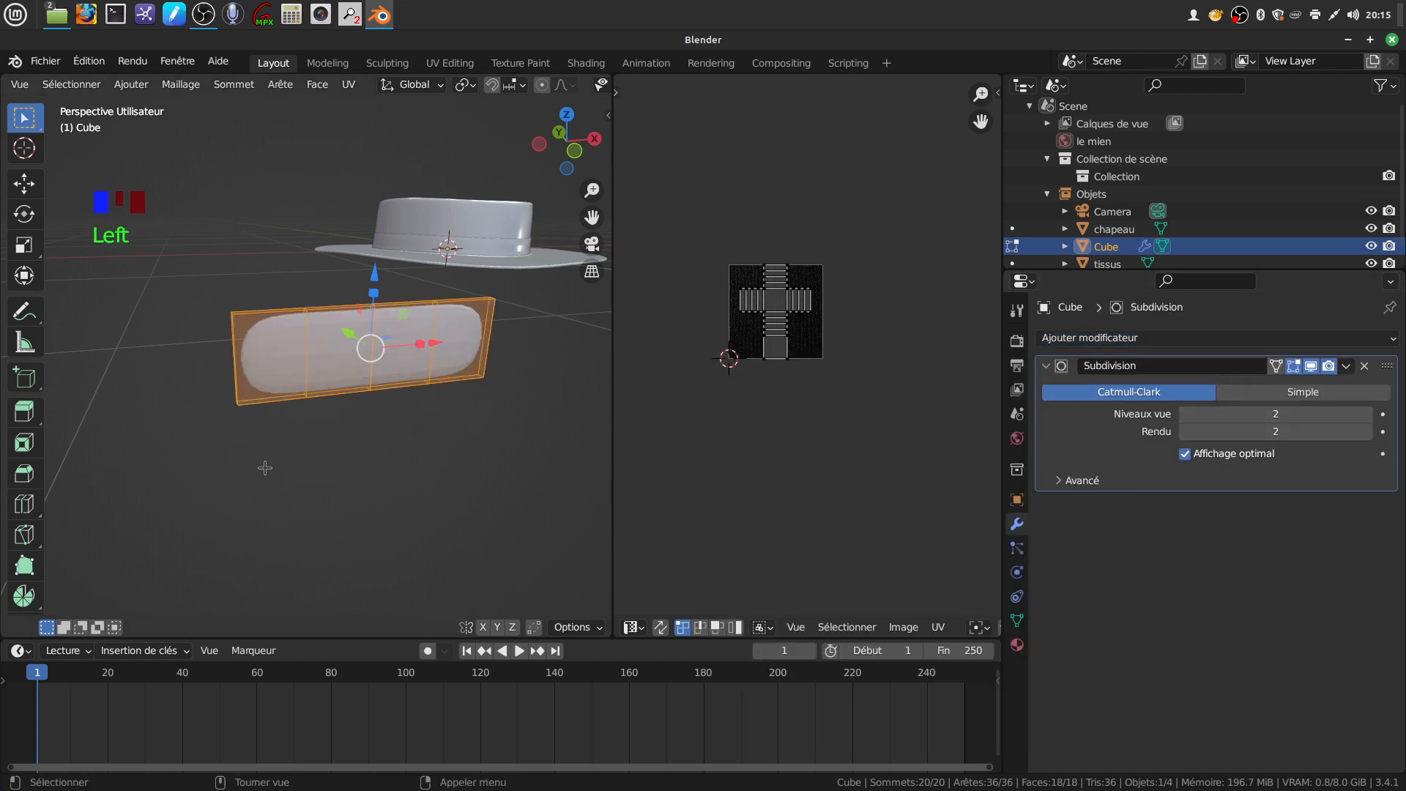
Select only the slab's middle edge loop and scale it along Z by 0.670 to pinch the centre
scroll(266, 466, up, 1)
middle_drag(297, 429, 367, 396)
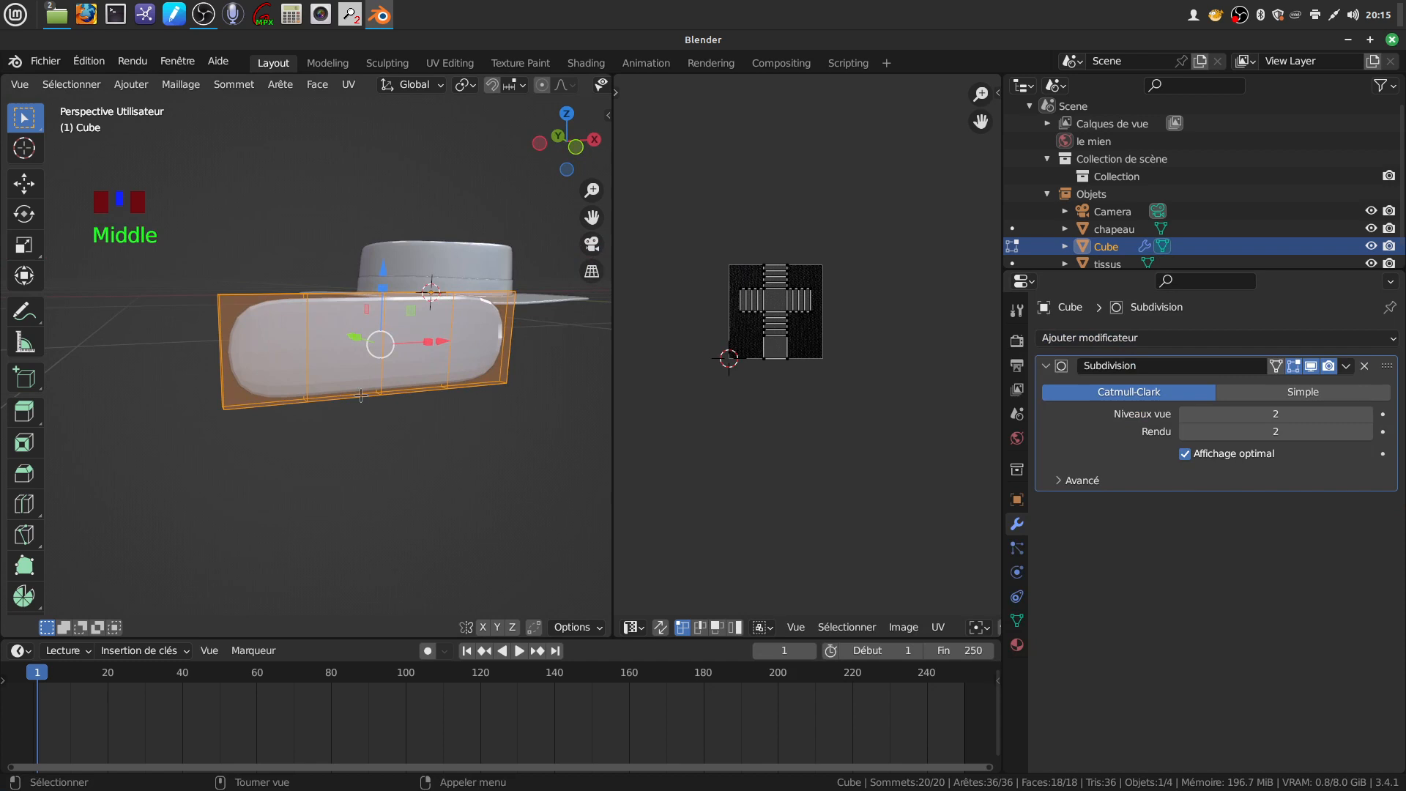
key(alt+a)
alt+click(378, 366)
drag(381, 292, 380, 312)
middle_drag(273, 337, 284, 354)
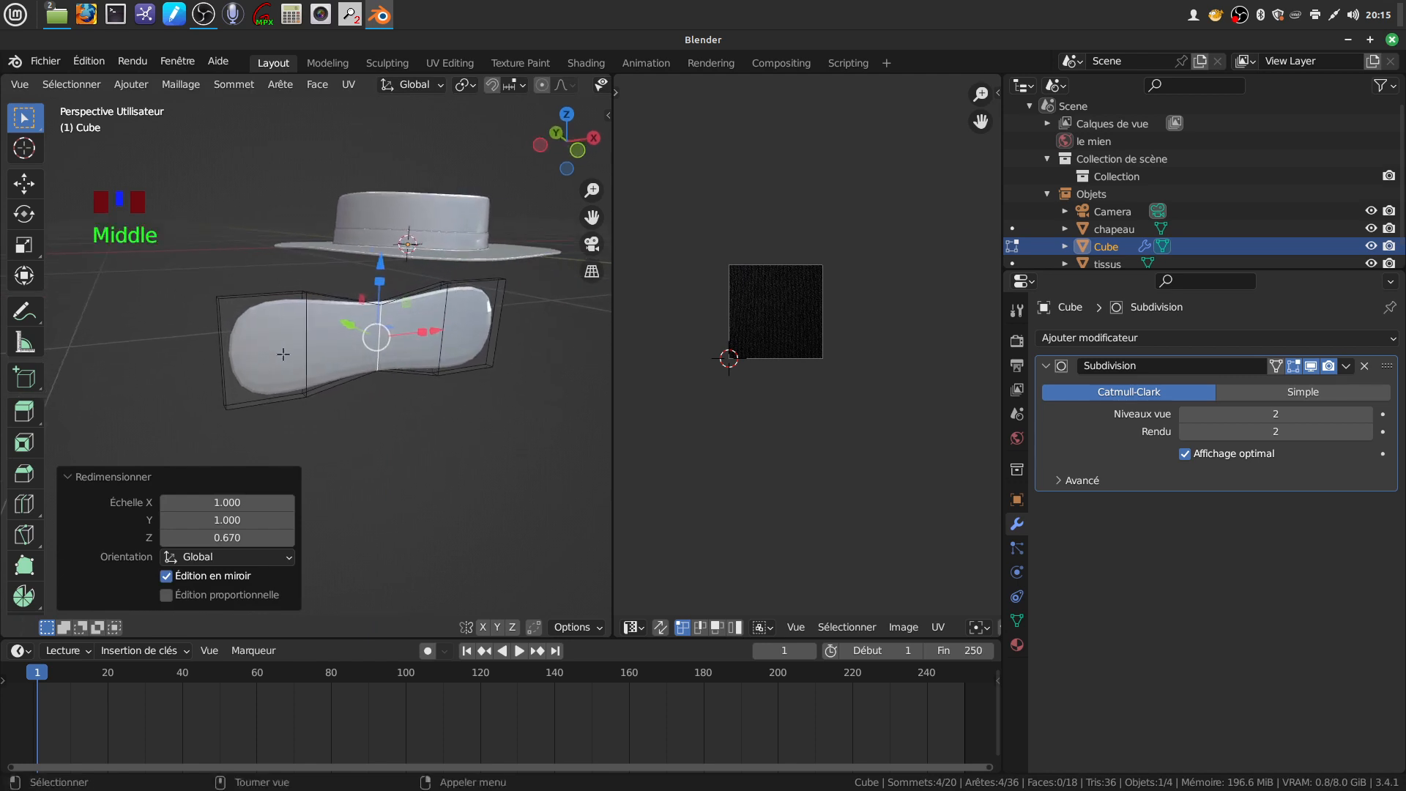
Add a vertical loop cut close to the slab's -X end, slid by a factor of 0.763, to sharpen that end
scroll(284, 354, up, 1)
key(ctrl)
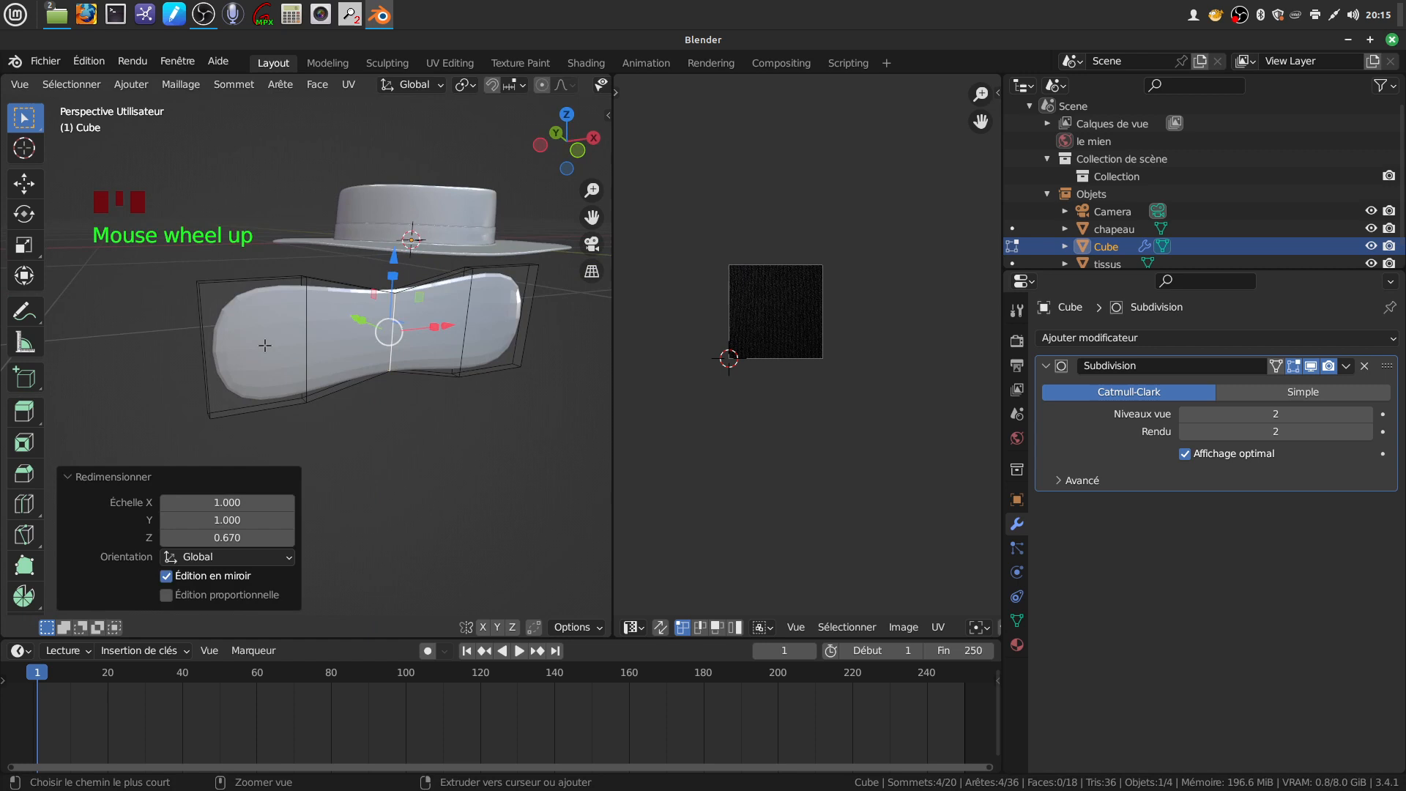
key(ctrl+r)
click(255, 293)
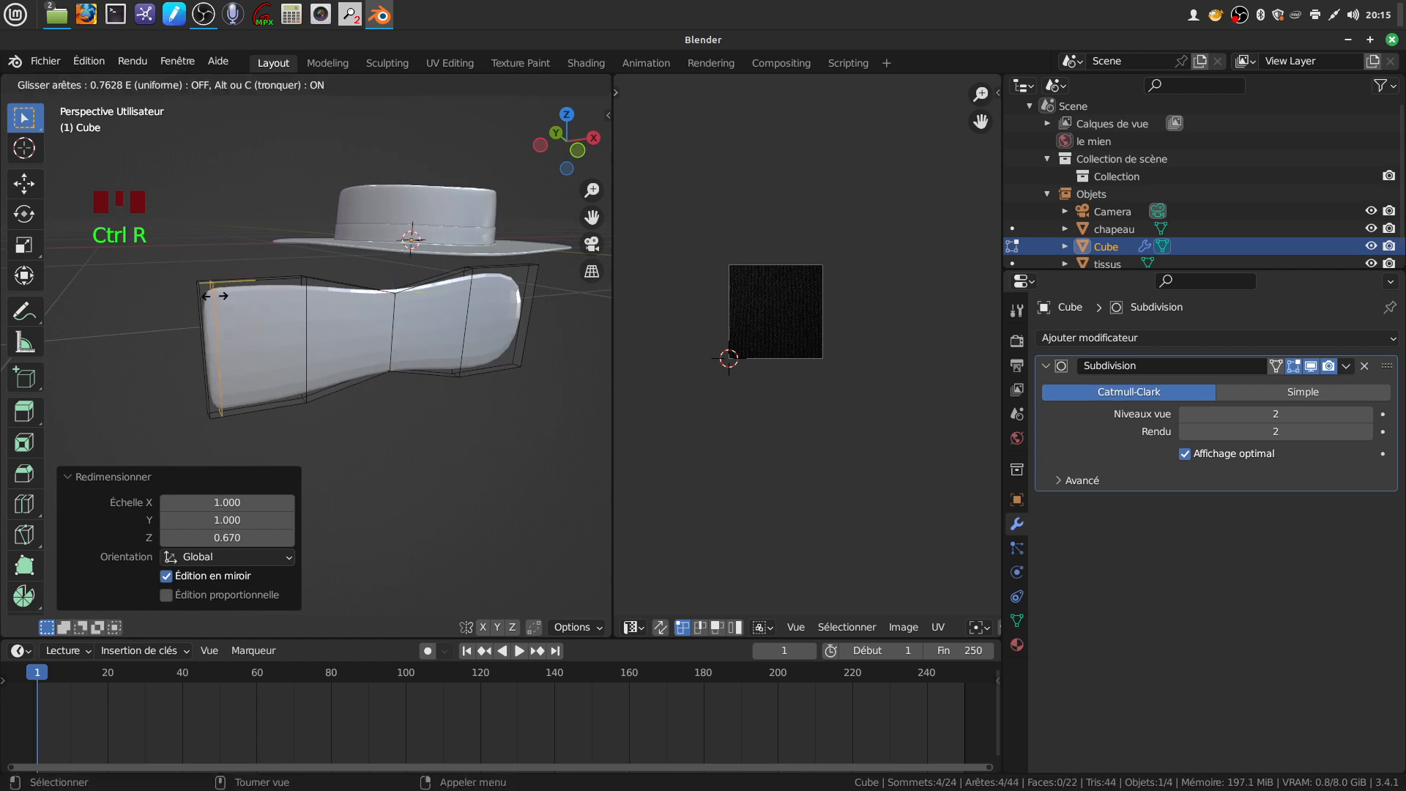
click(215, 296)
Add a matching loop cut close to the slab's +X end, slid by a factor of -0.788
middle_drag(533, 307, 508, 309)
key(ctrl+r)
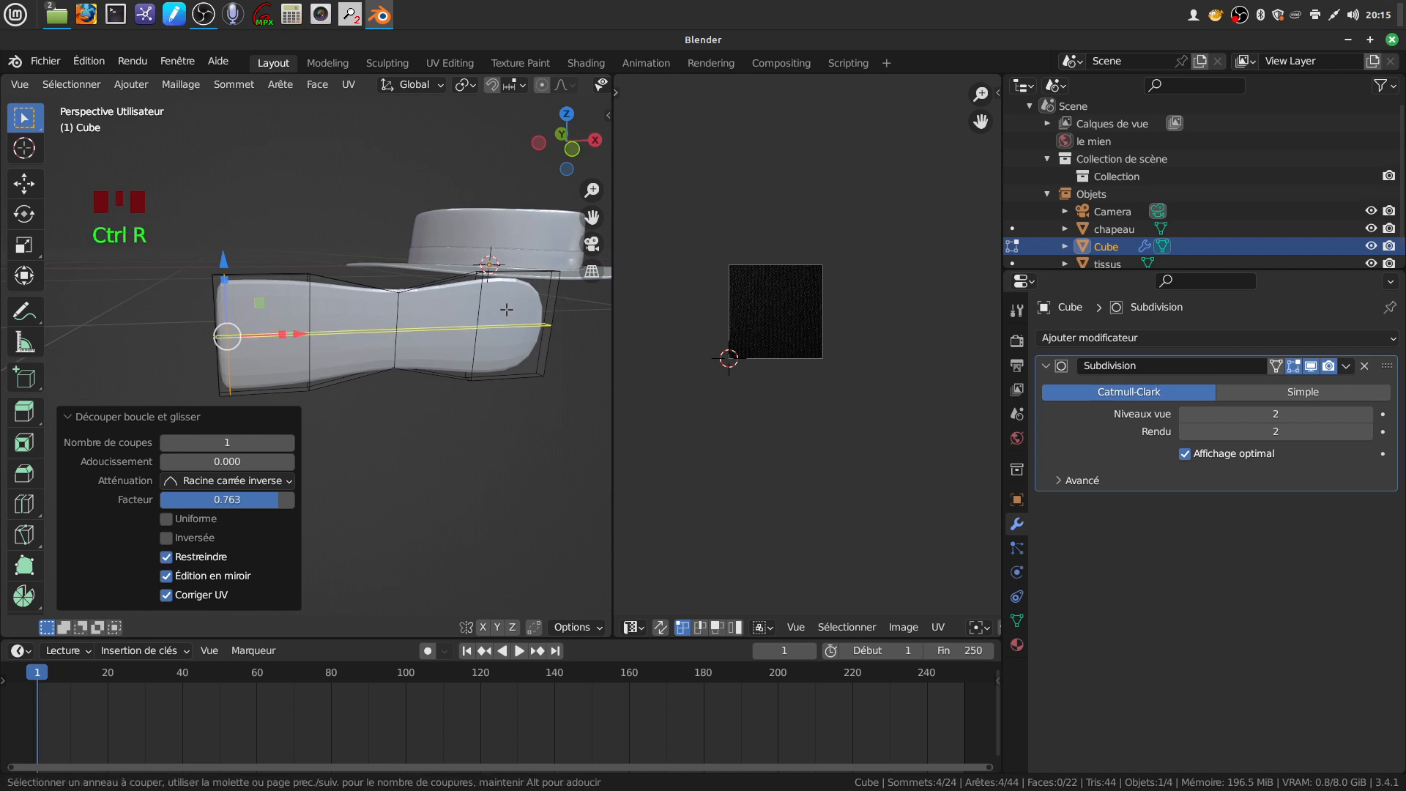
click(506, 310)
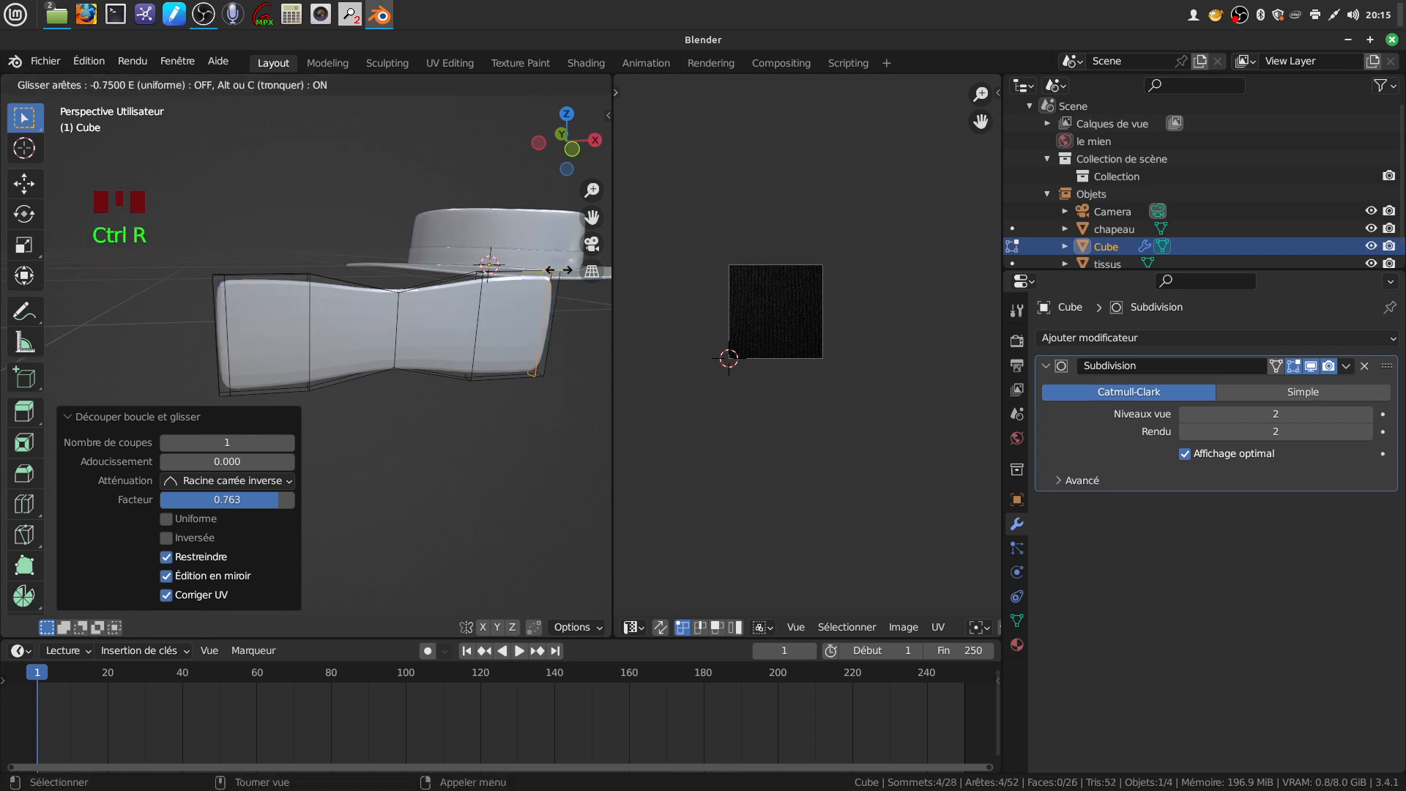
click(562, 269)
Add a centred horizontal loop cut running along the full length of the slab
middle_drag(561, 270, 264, 342)
scroll(397, 370, up, 2)
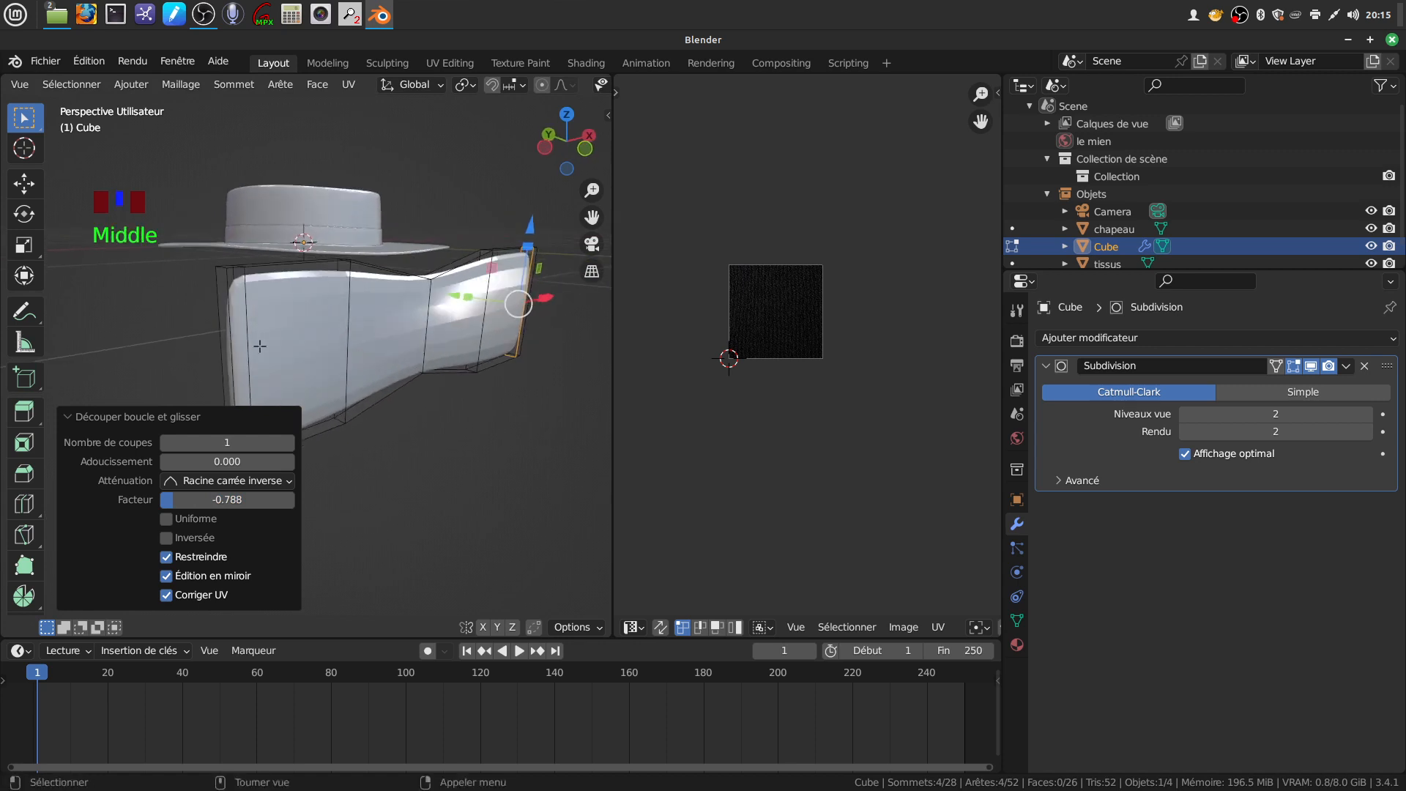
key(ctrl+r)
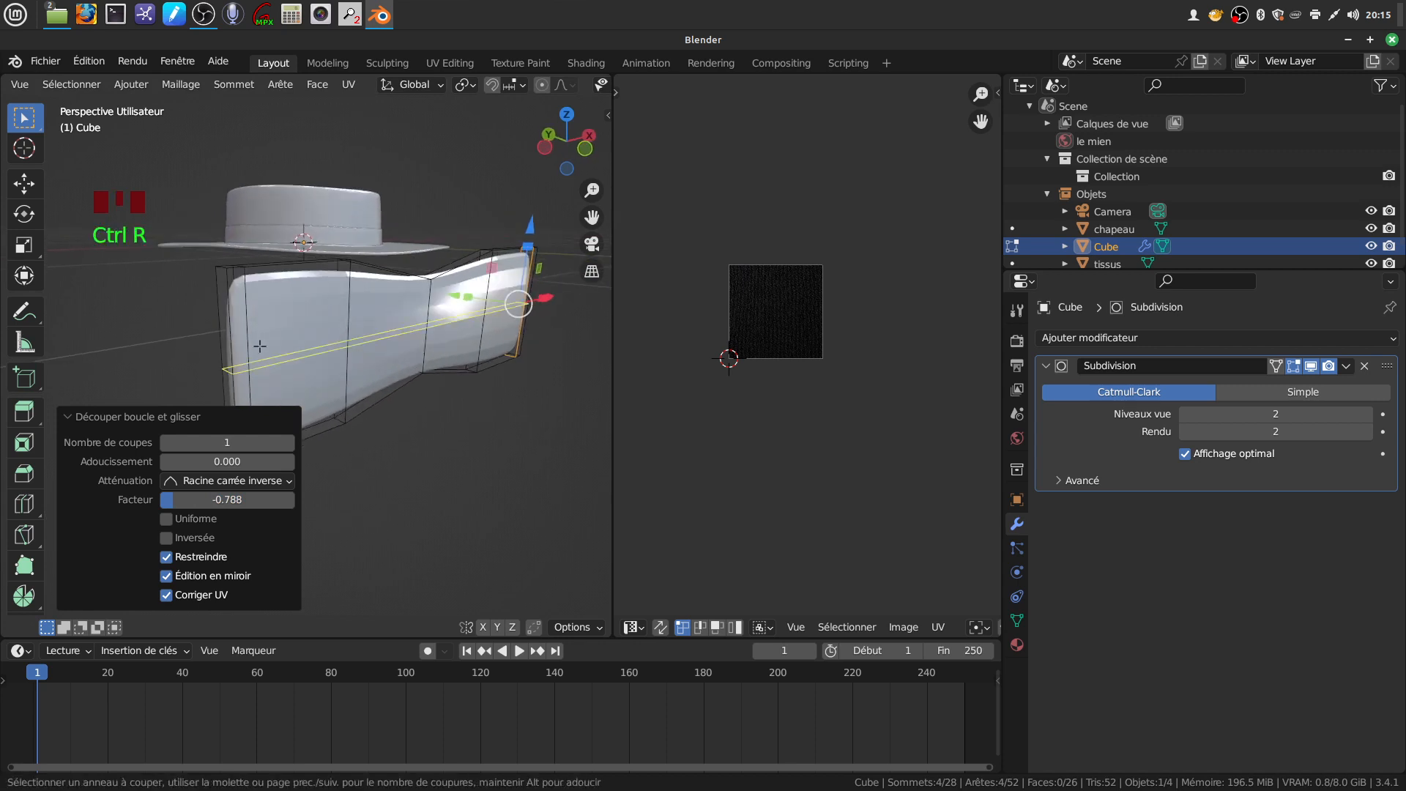
click(260, 346)
right_click(260, 346)
mouse_move(361, 372)
middle_down()
mouse_move(327, 381)
mouse_move(384, 364)
middle_up()
scroll(347, 376, down, 2)
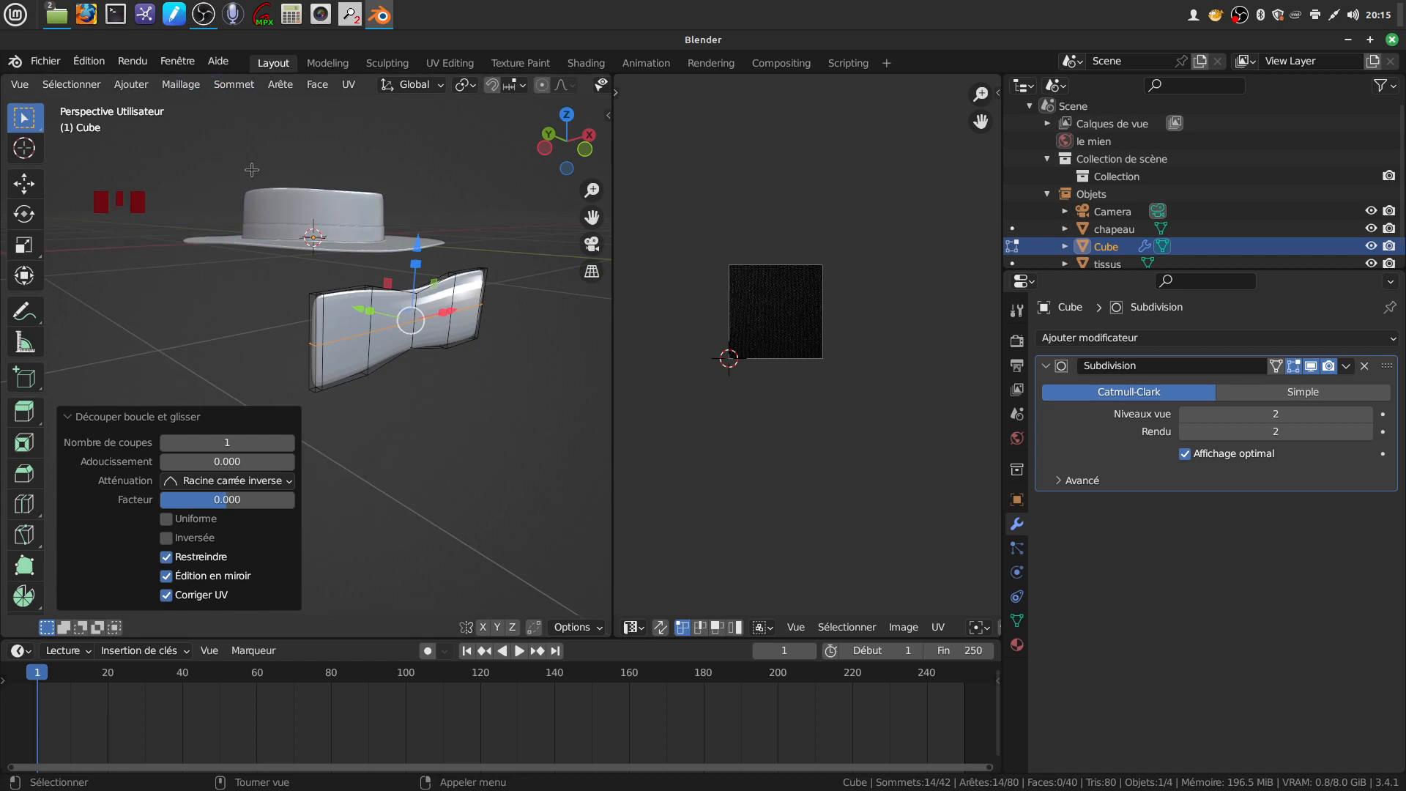
Switch to vertex selection, box-select the slab's -X end through the mesh in wireframe, and enable proportional editing
key(1)
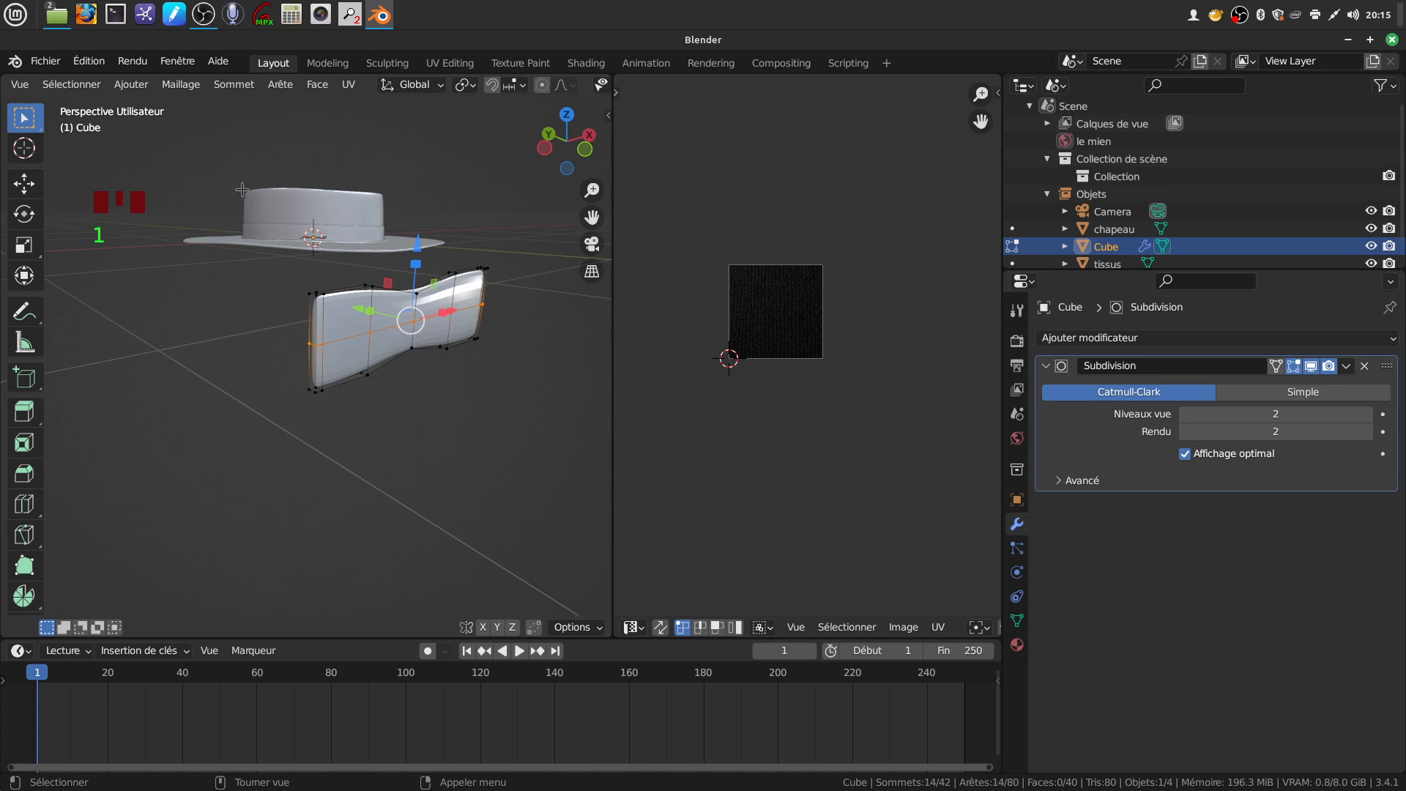
click(375, 452)
mouse_move(290, 287)
mouse_down()
mouse_move(344, 323)
mouse_move(290, 288)
mouse_up()
middle_drag(326, 325, 303, 311)
key(shift+z)
mouse_move(271, 271)
mouse_down()
mouse_move(333, 410)
mouse_move(367, 415)
mouse_up()
middle_drag(367, 415, 414, 427)
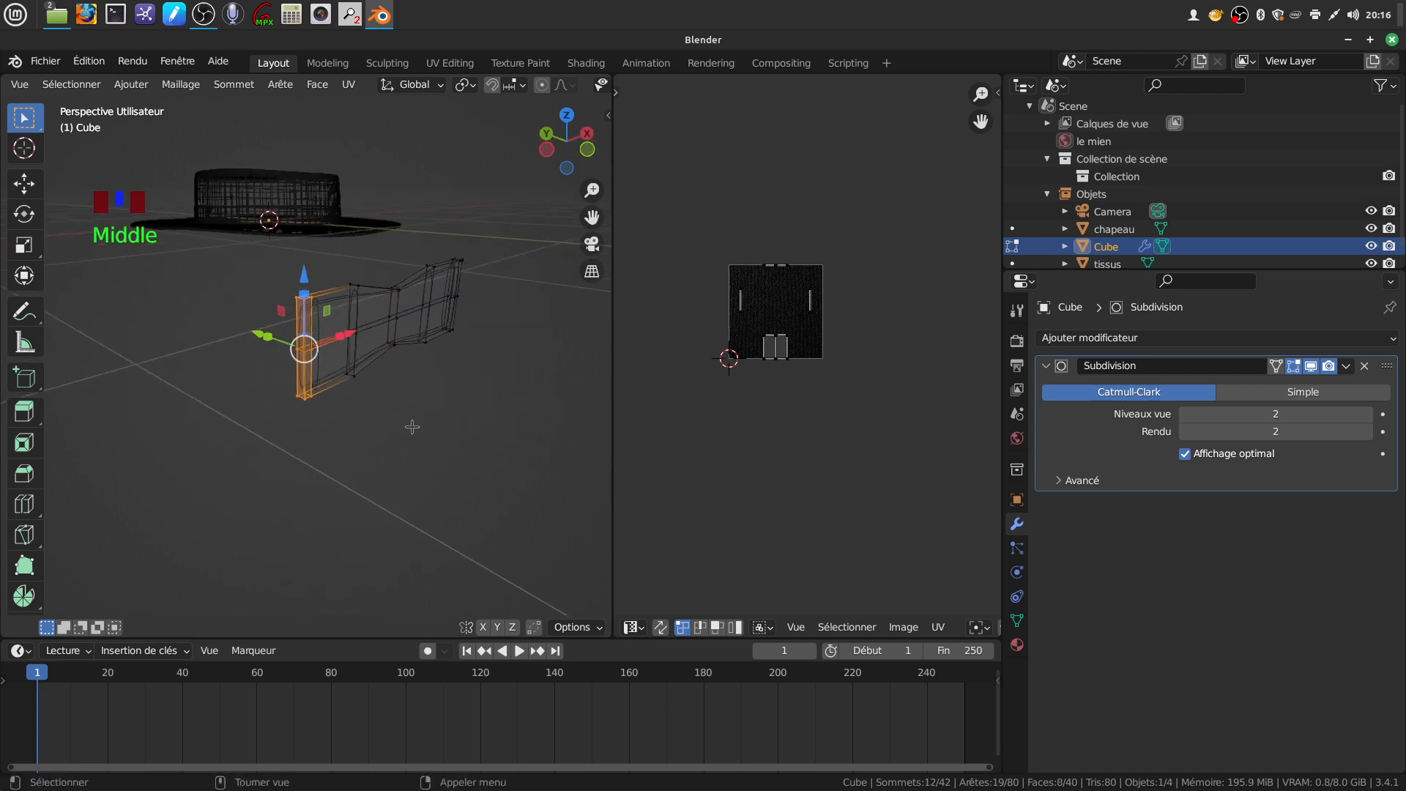
key(shift+z)
click(543, 85)
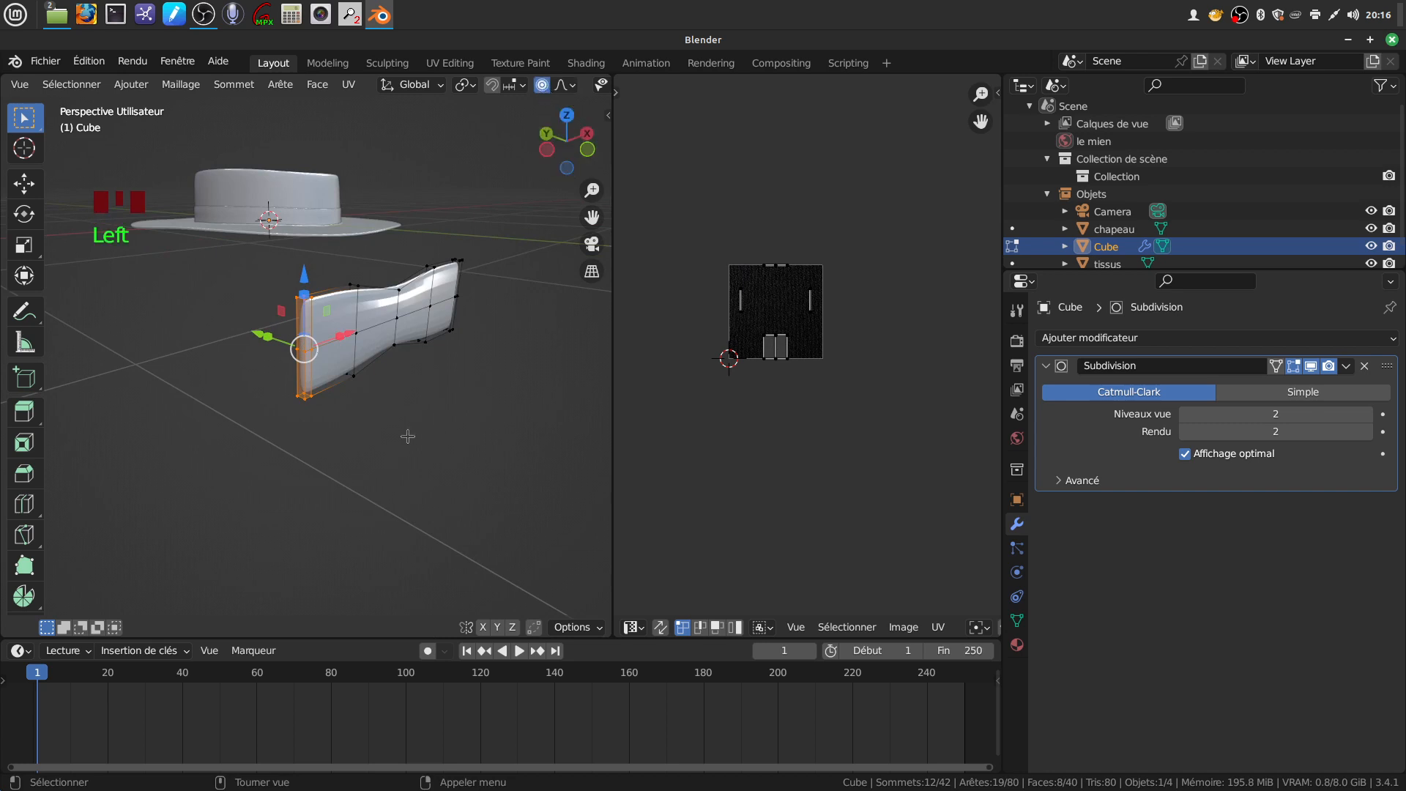
scroll(408, 437, up, 2)
scroll(408, 436, down, 2)
middle_drag(408, 437, 419, 433)
key(e)
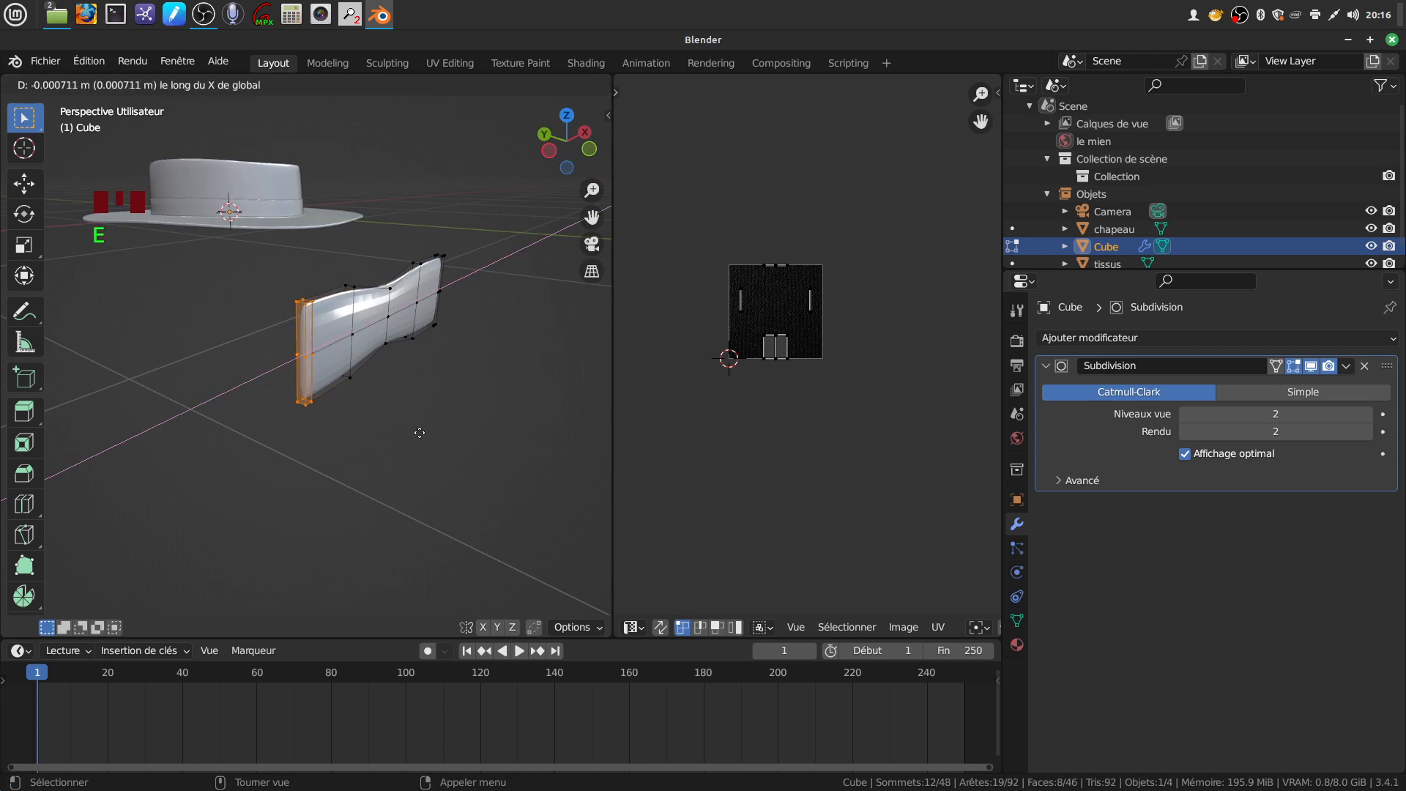
right_click(398, 417)
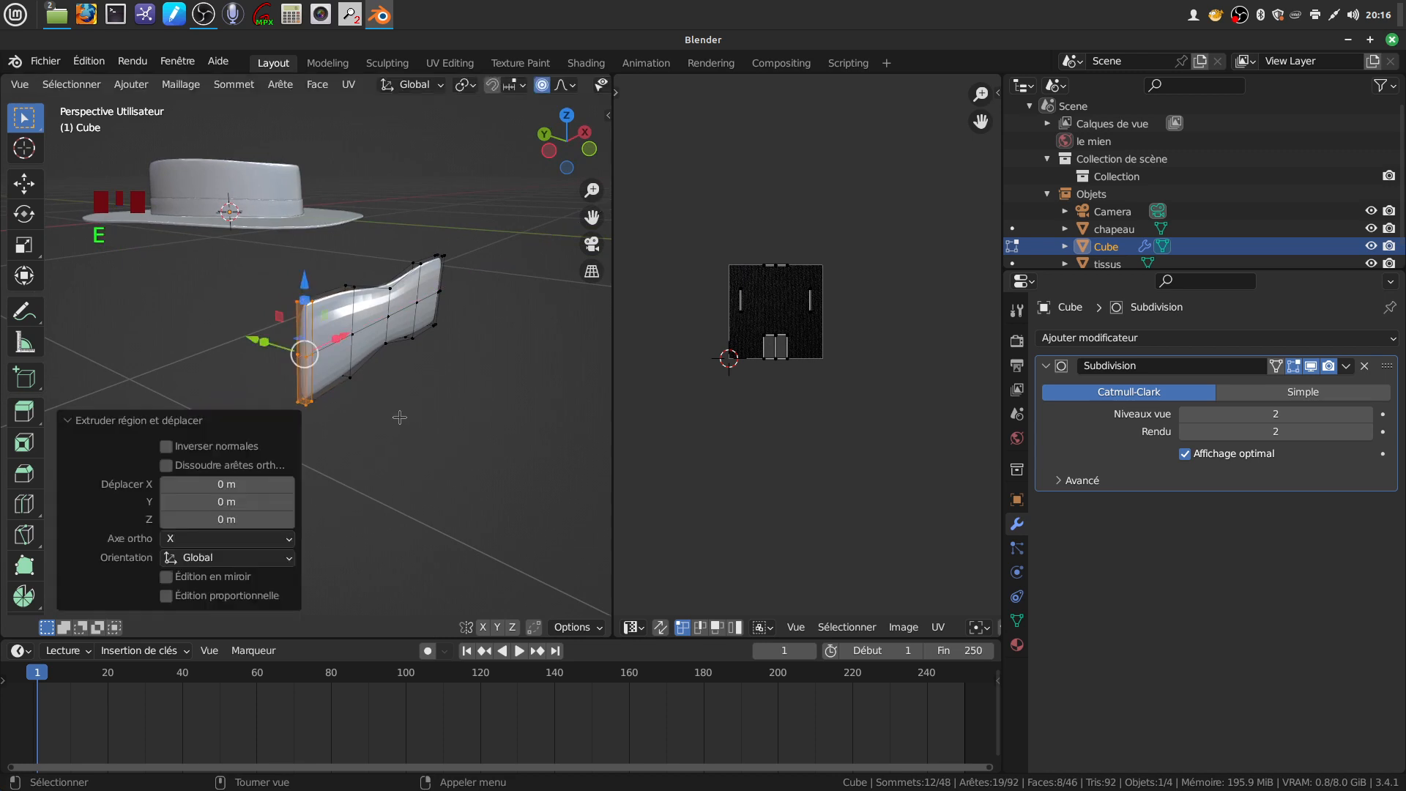
key(ctrl+z)
key(ctrl+z)
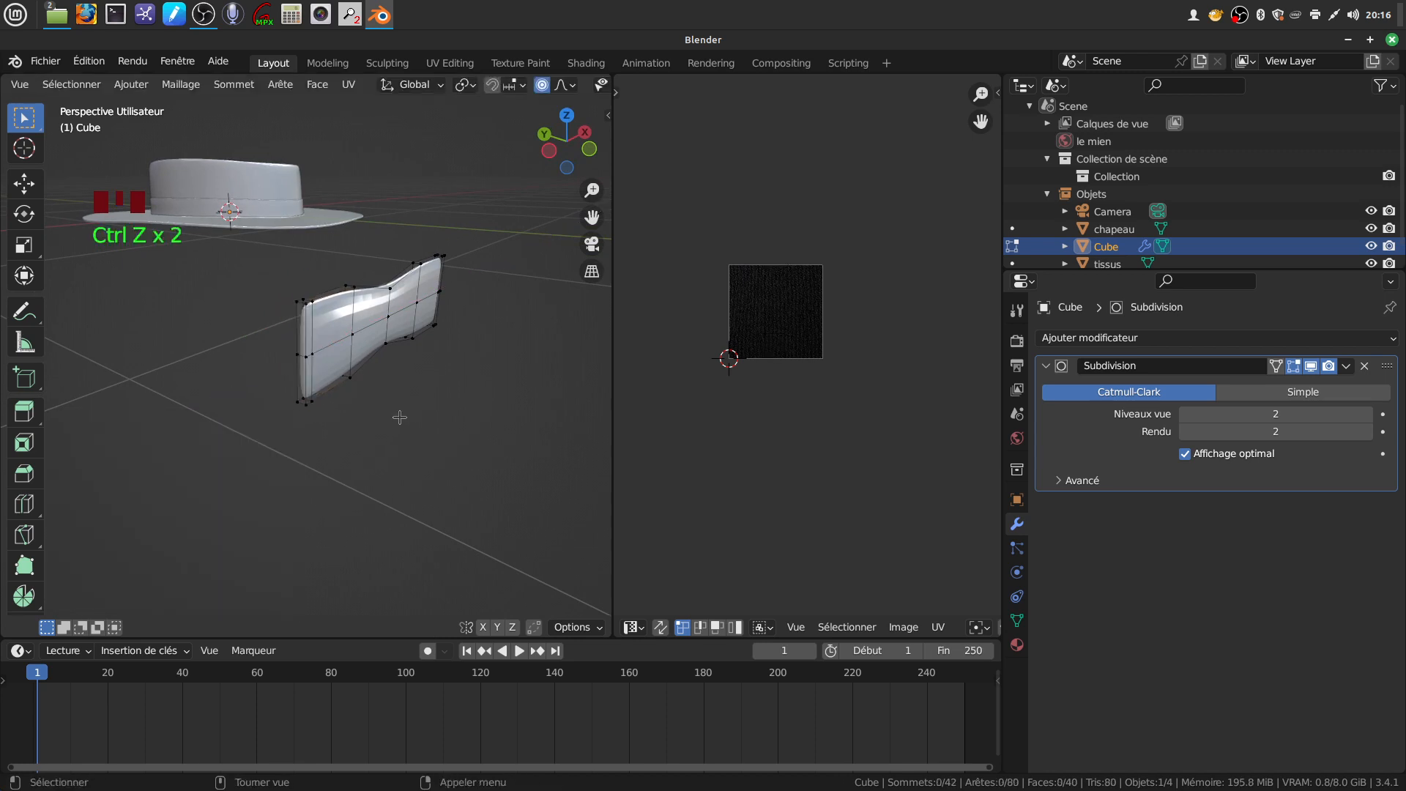
Circle-select all vertices at the slab's -X end in wireframe and return to solid shading
key(shift+z)
key(c)
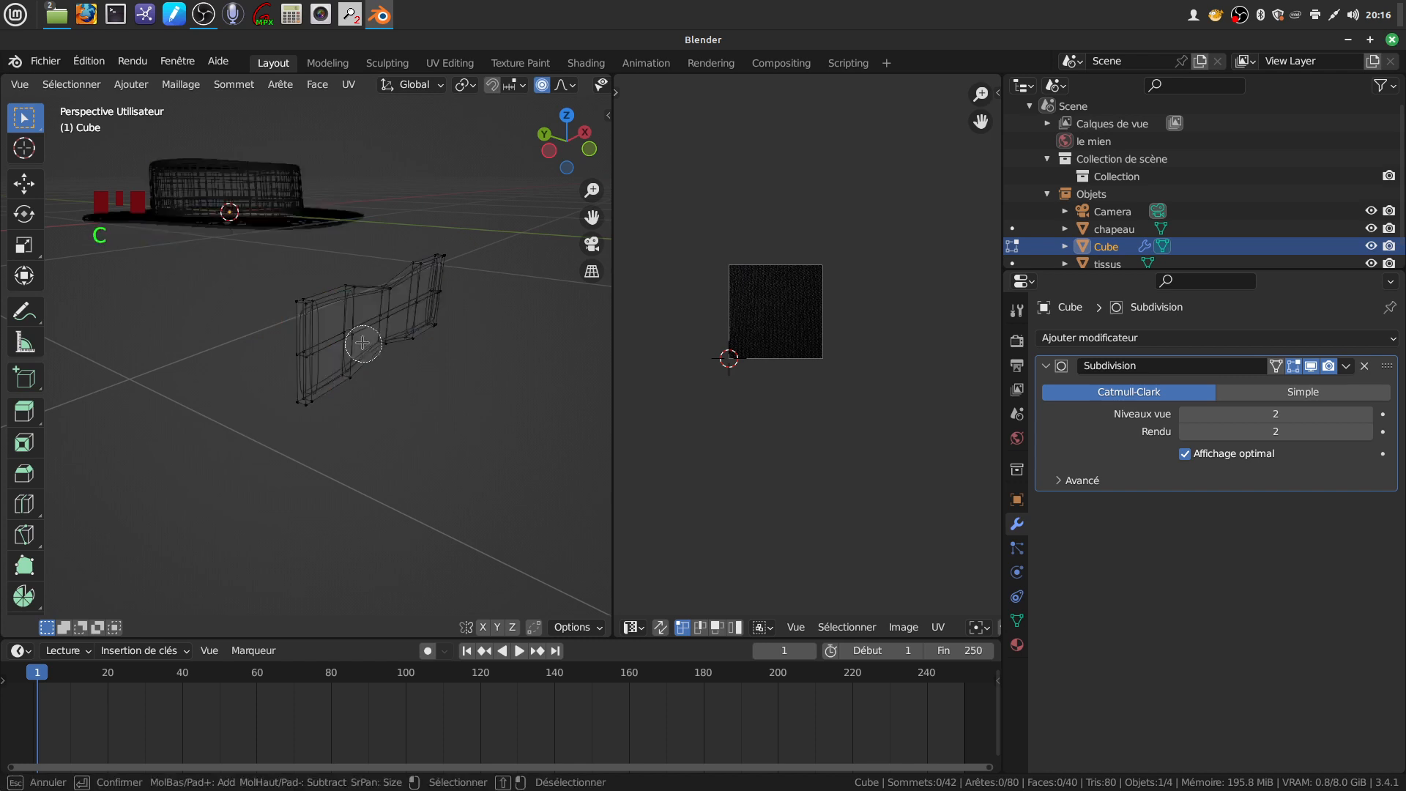
click(301, 303)
drag(301, 302, 308, 399)
key(Escape)
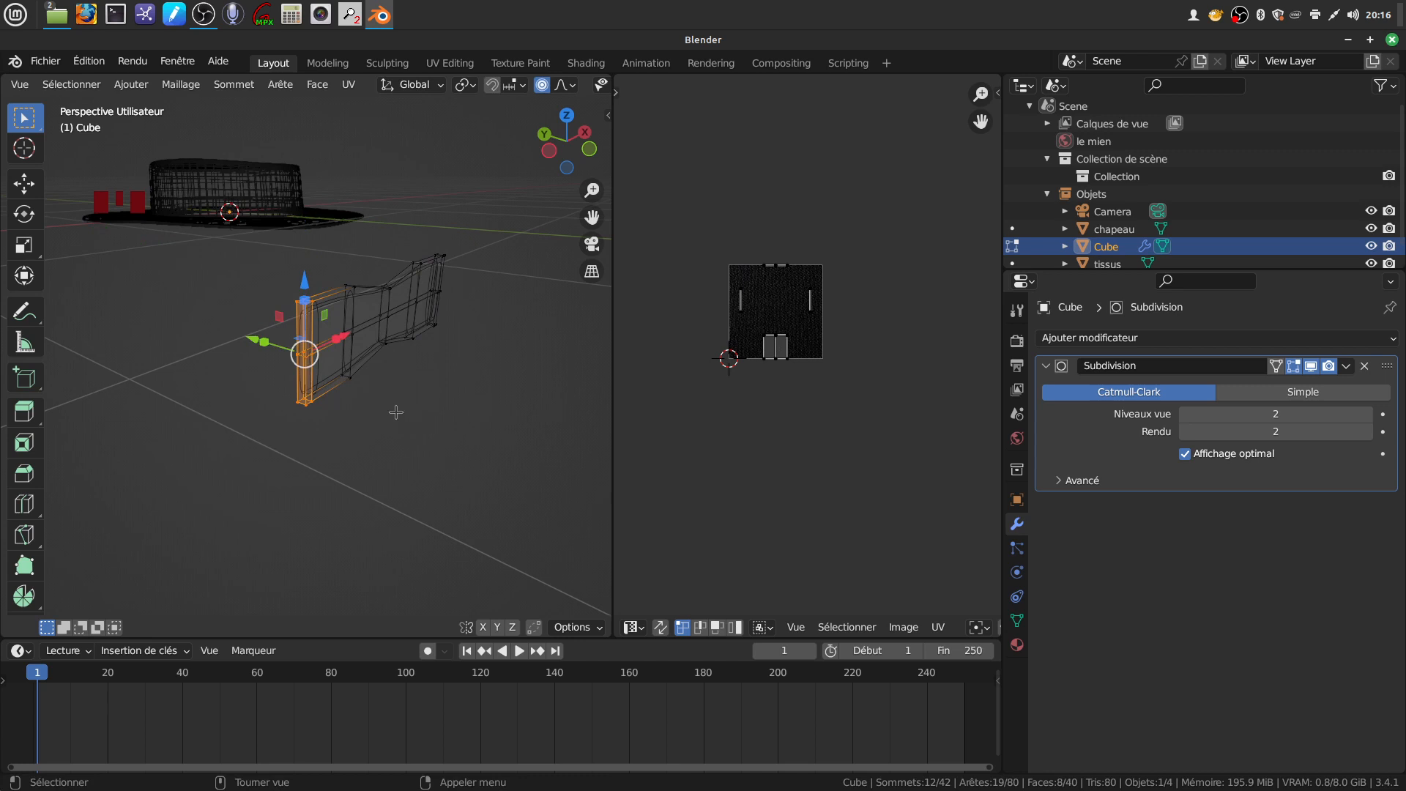
key(shift+z)
middle_drag(395, 413, 358, 402)
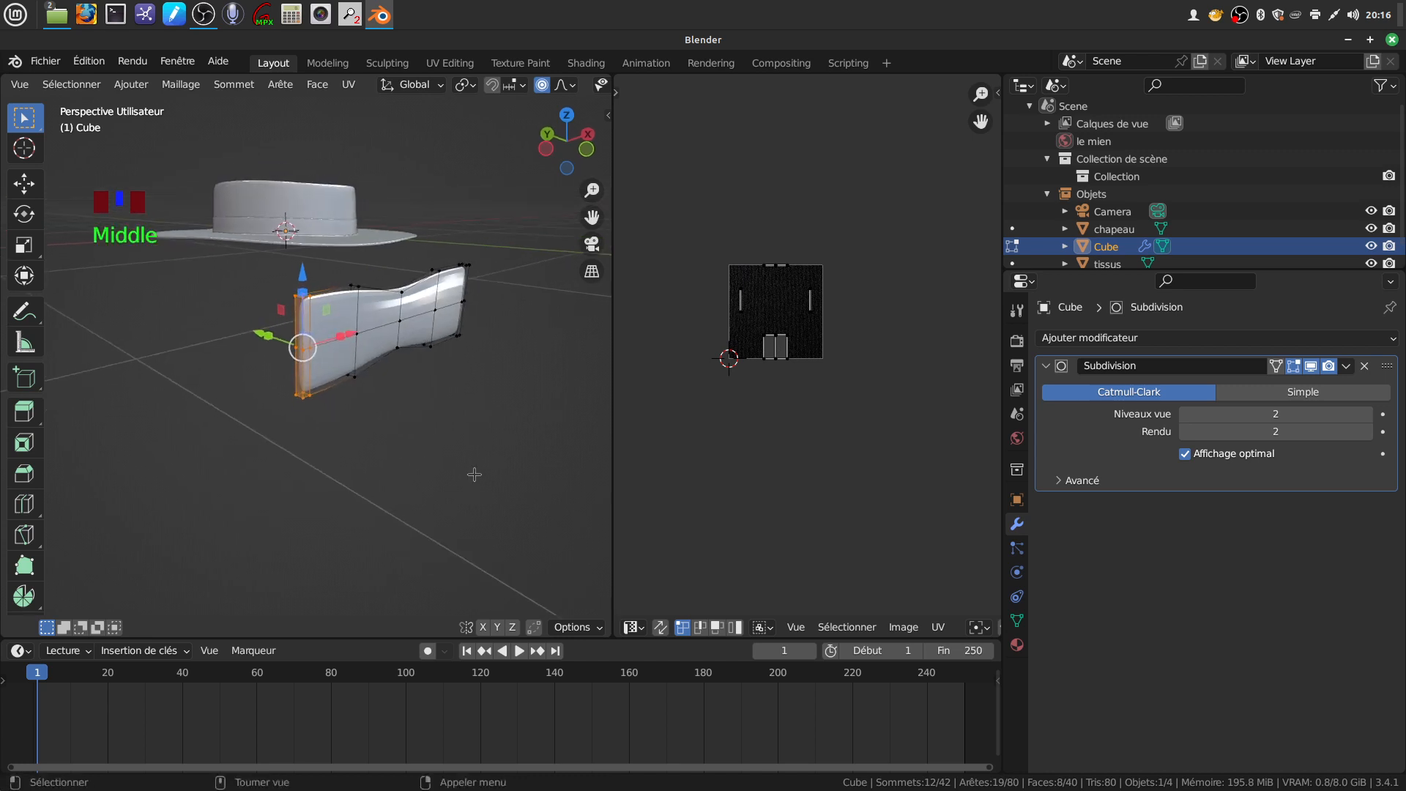
Rotate the selected end about -14 degrees around the X axis with the proportional size reduced to 0.09
key(r)
key(x)
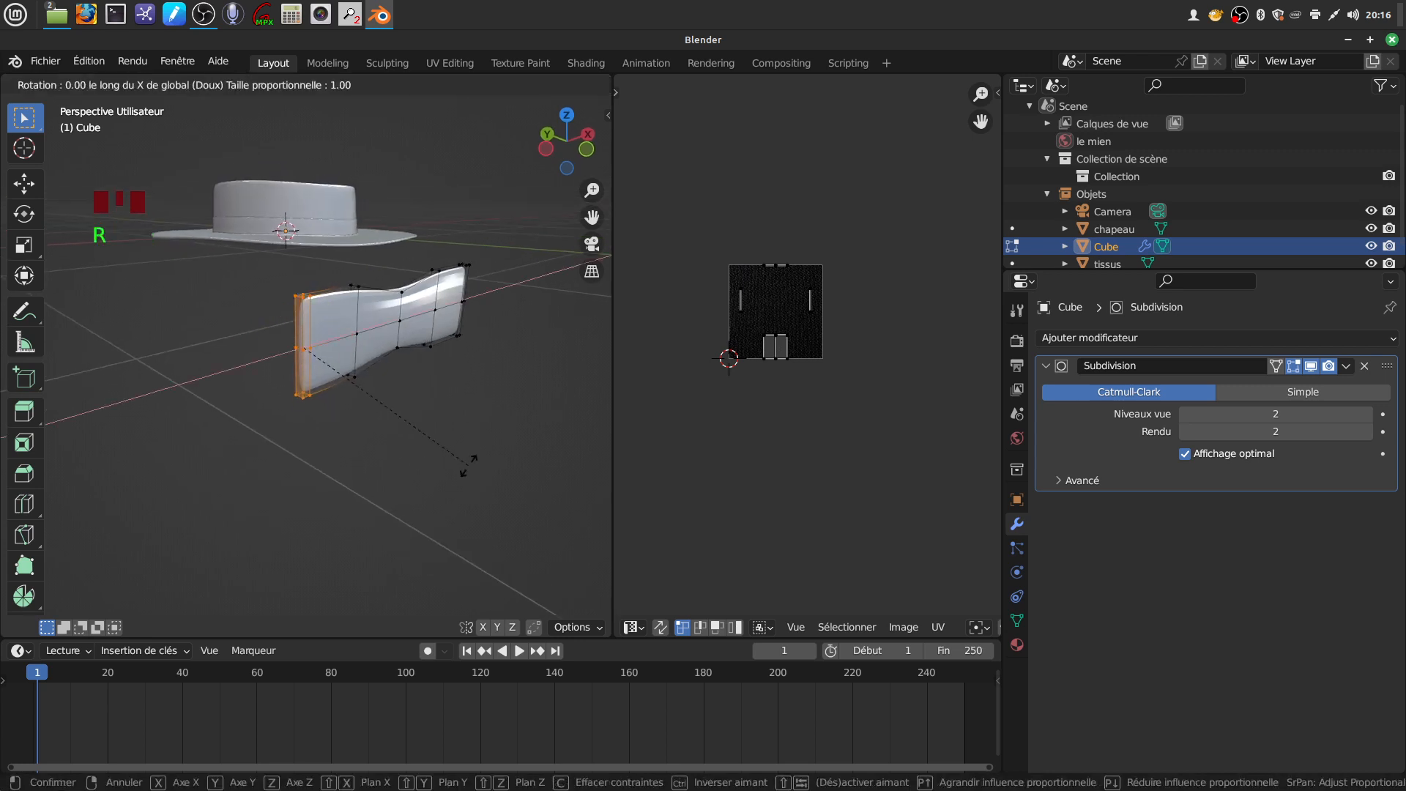
scroll(472, 443, up, 3)
scroll(473, 421, up, 20)
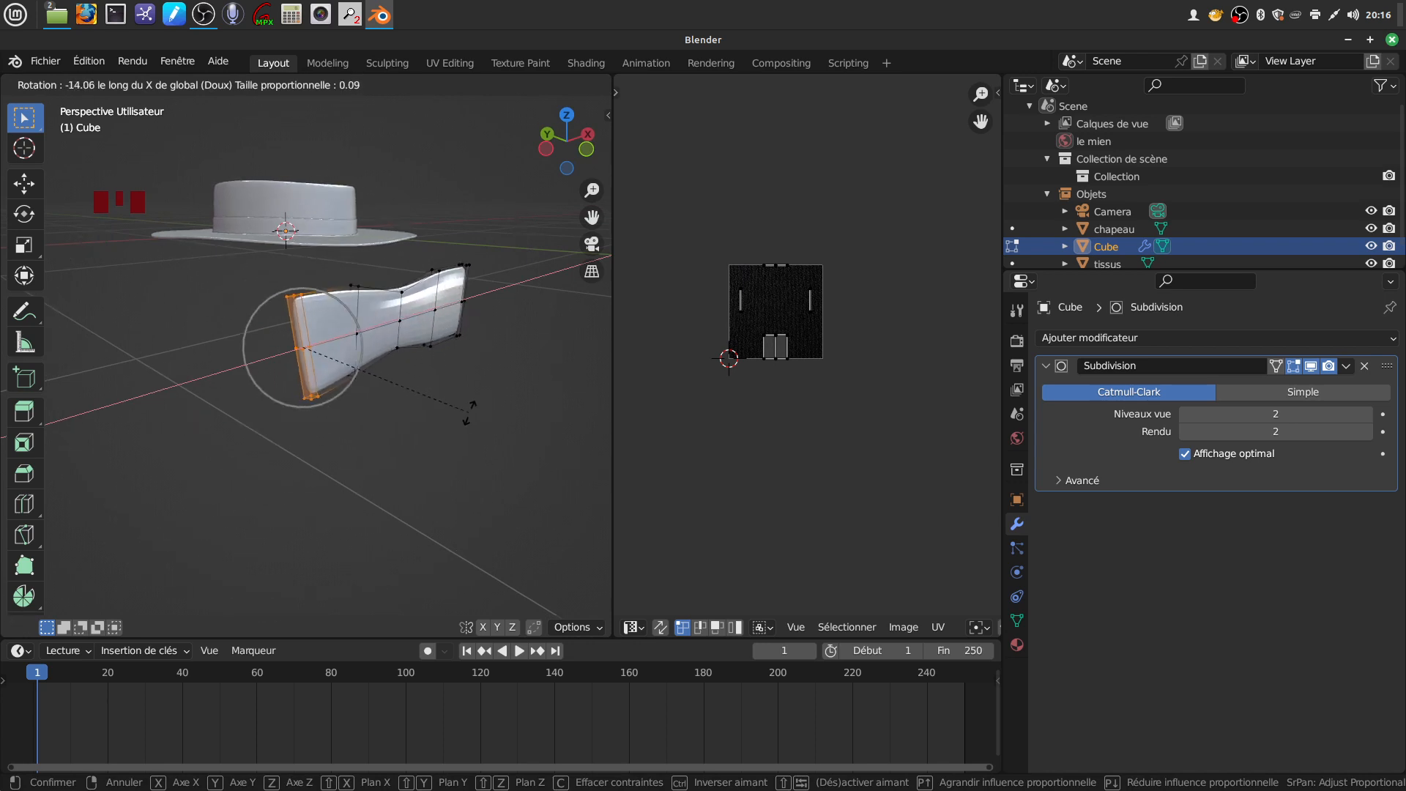
click(466, 419)
middle_drag(466, 419, 330, 260)
drag(307, 260, 314, 251)
middle_drag(314, 250, 375, 349)
middle_drag(447, 308, 441, 261)
Box-select the slab's +X end through the mesh in wireframe and rotate it about 9 degrees around X with proportional size 0.16
key(Tab)
key(Tab)
key(alt+a)
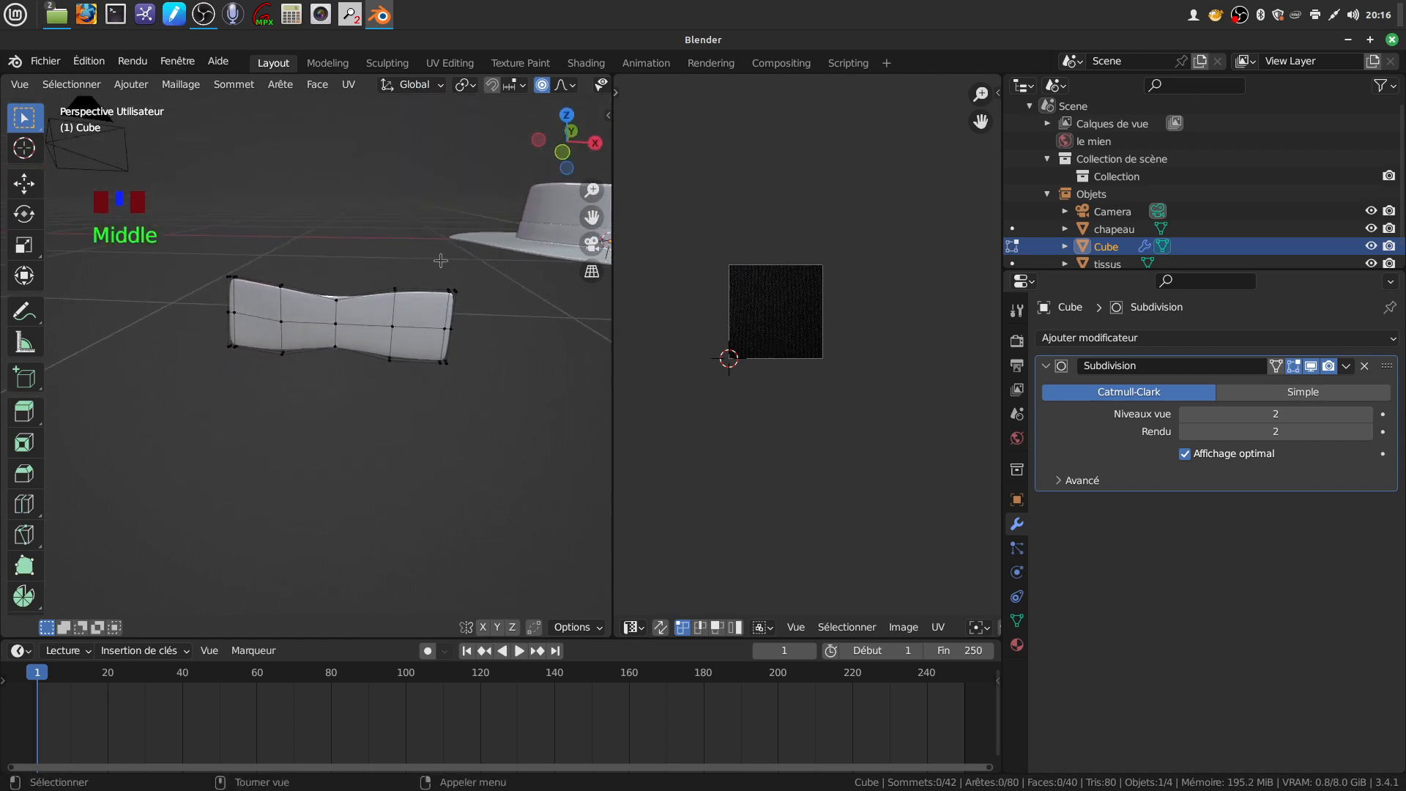
key(z)
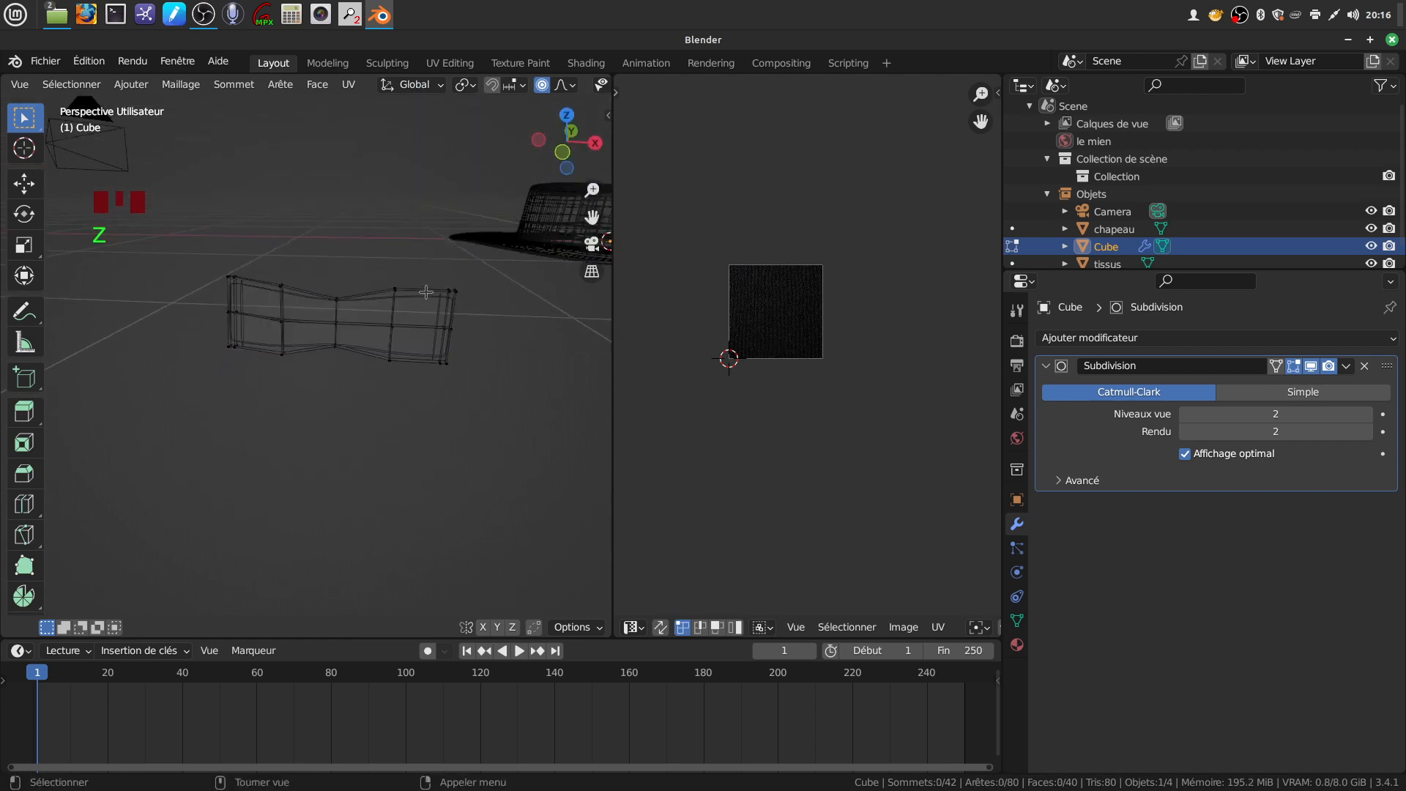
drag(423, 279, 480, 394)
mouse_move(509, 392)
middle_down()
mouse_move(574, 391)
mouse_move(209, 483)
middle_up()
key(shift+z)
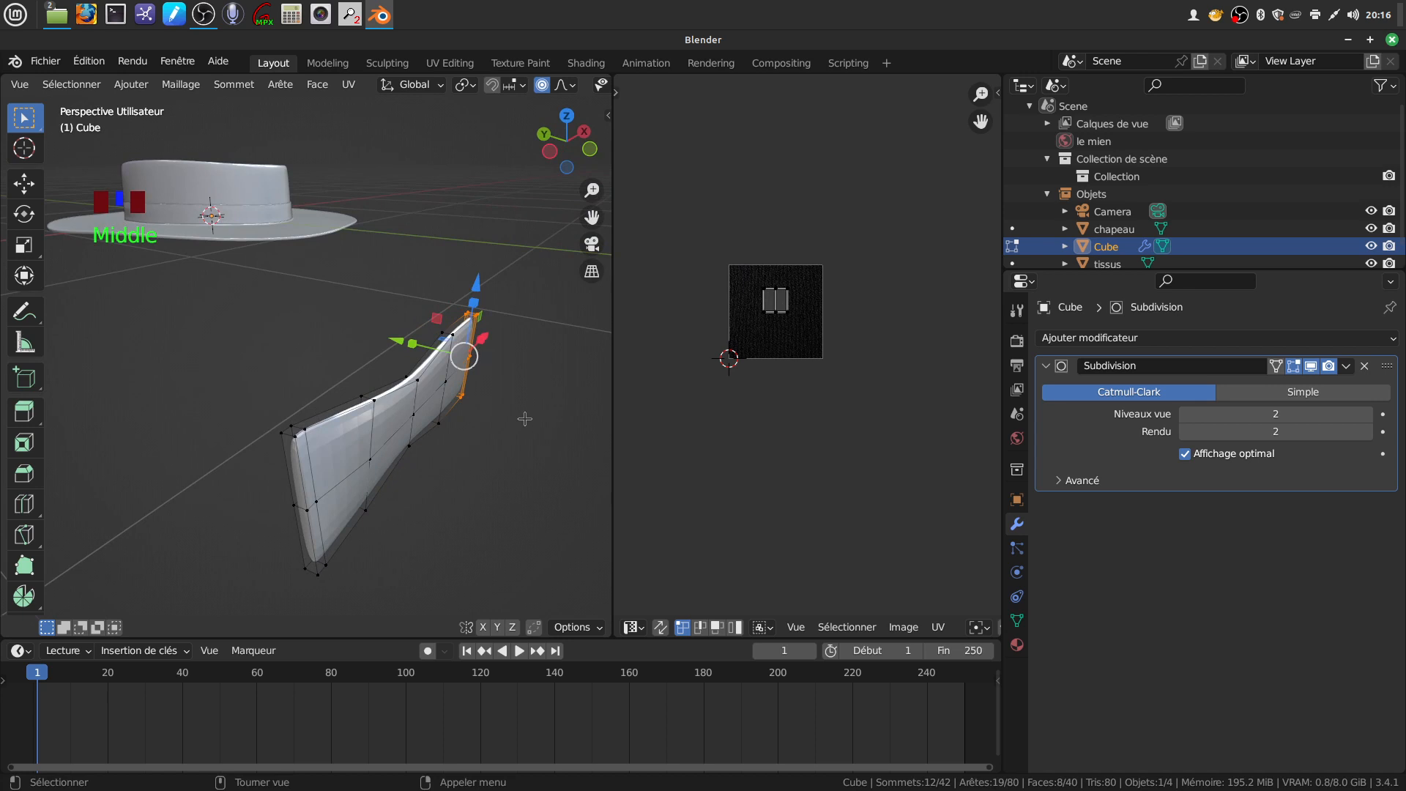
key(r)
key(x)
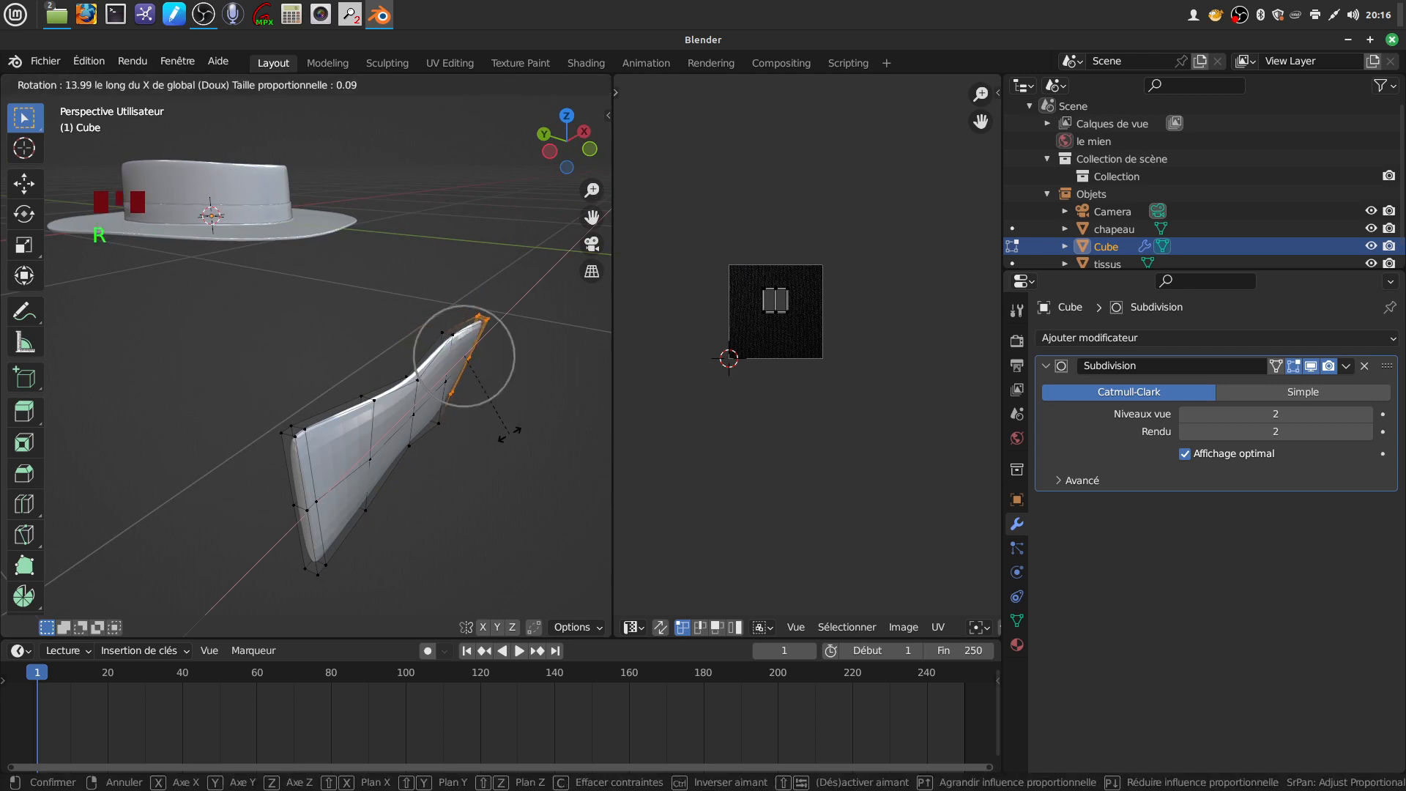
scroll(512, 428, down, 6)
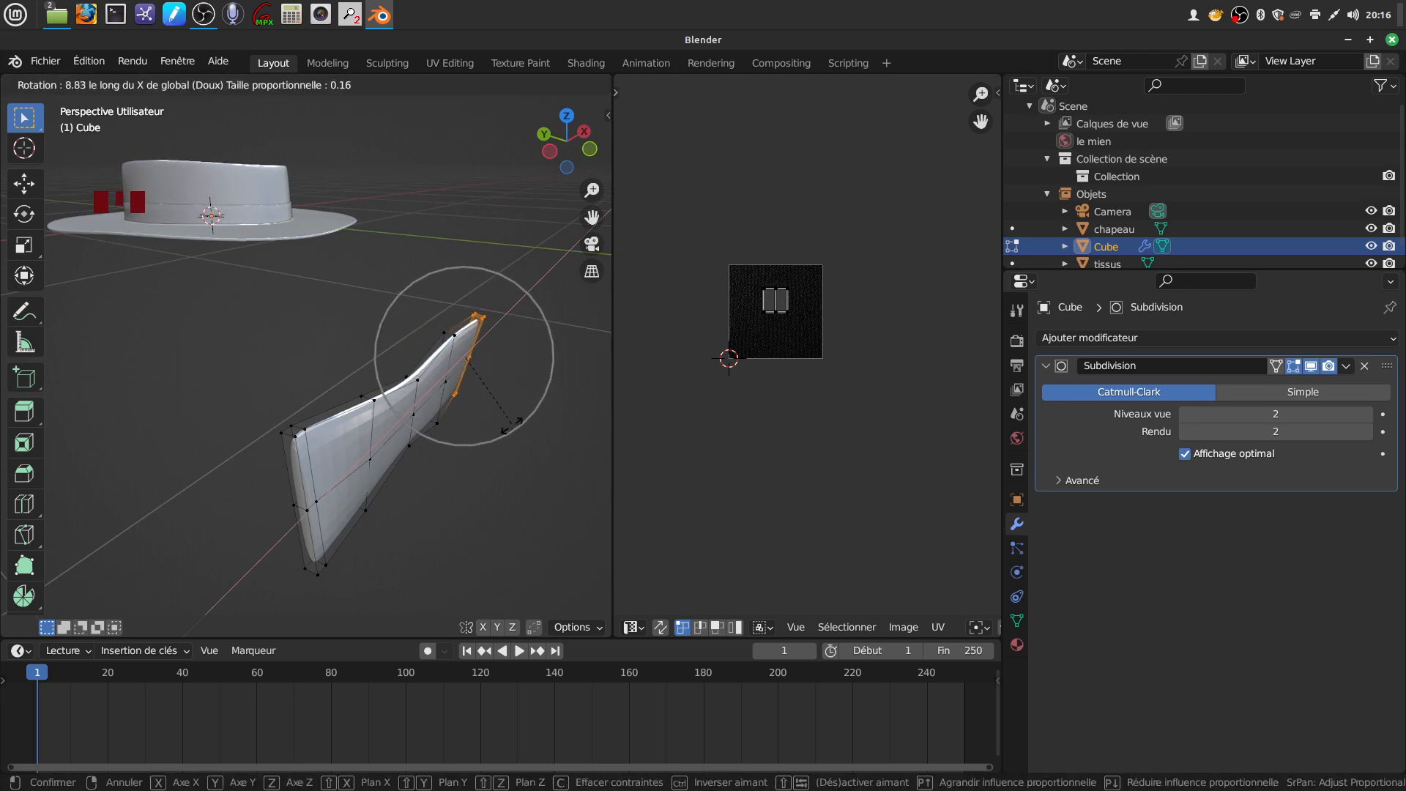
click(512, 428)
Return to Object Mode and apply smooth shading to the slab
middle_drag(512, 428, 433, 375)
scroll(381, 404, up, 2)
key(Tab)
key(Tab)
key(Tab)
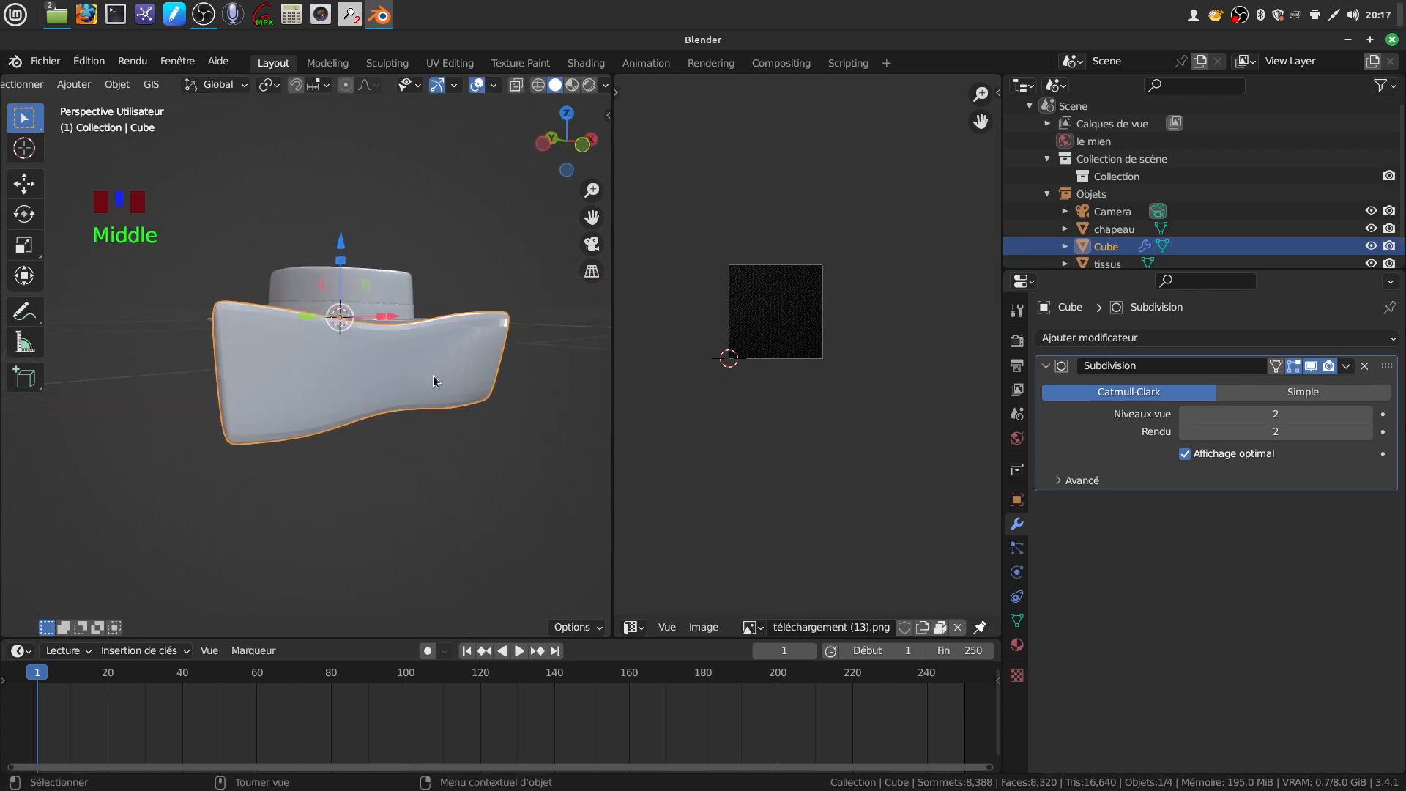
right_click(449, 376)
click(443, 378)
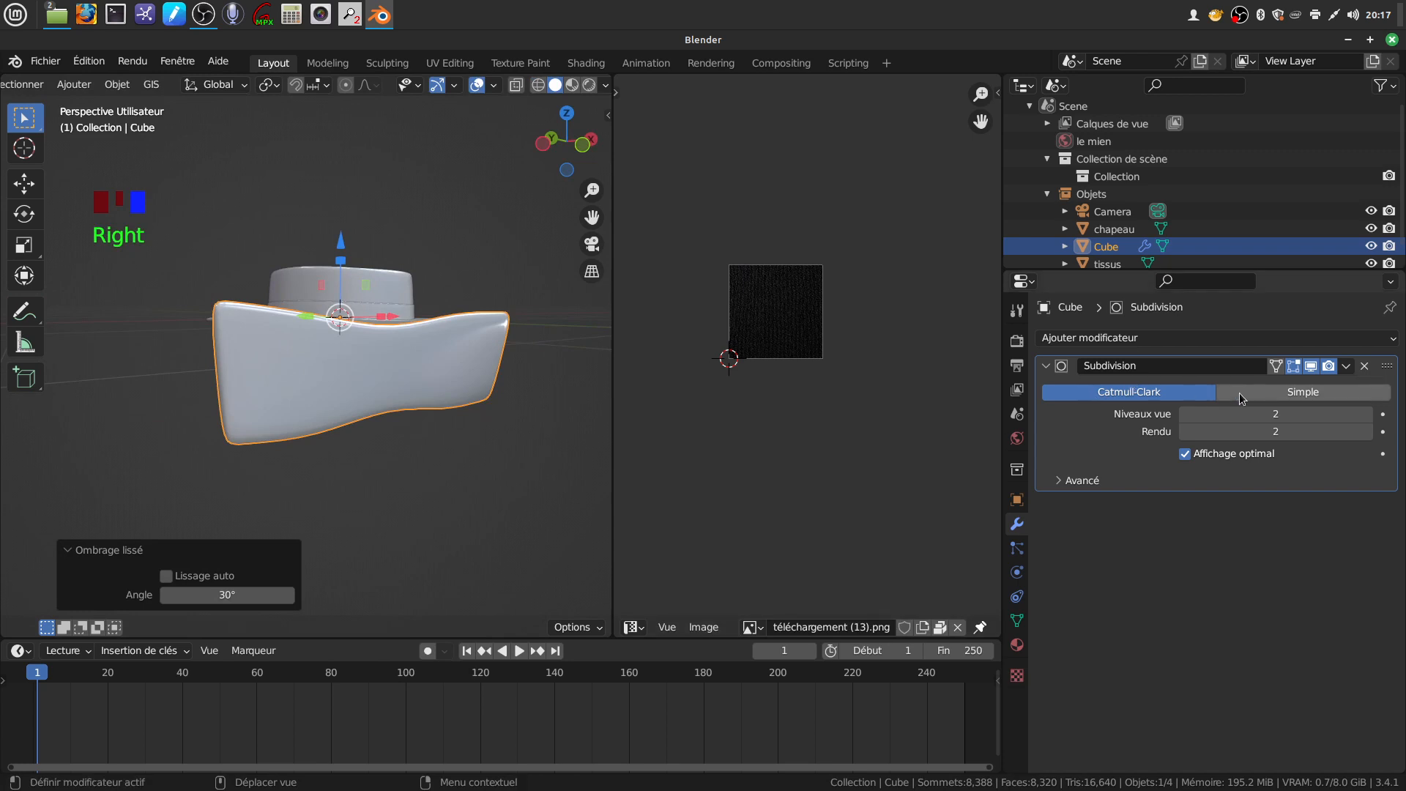
Apply the slab's Subdivision modifier and enter Edit Mode with nothing selected
click(1347, 366)
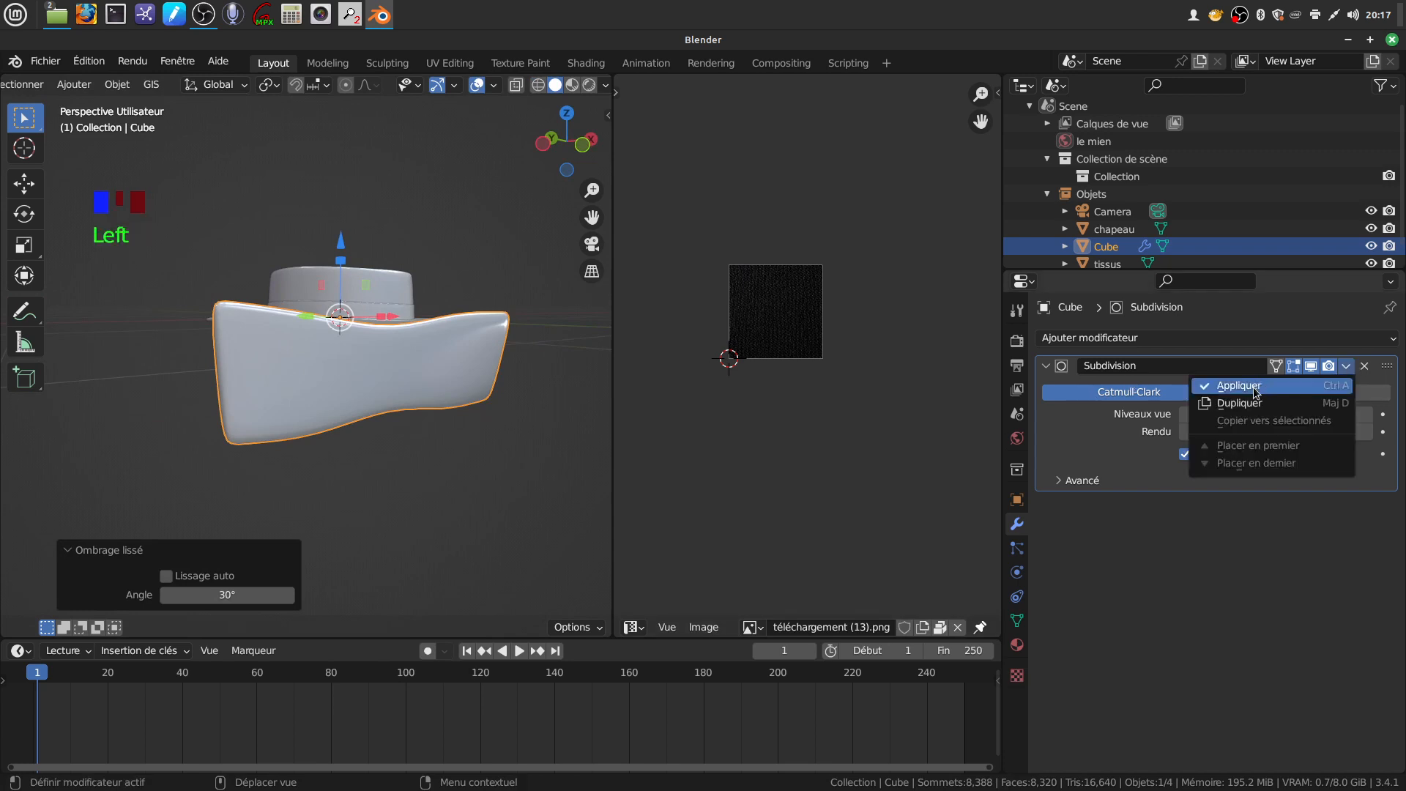
click(1256, 390)
scroll(462, 494, up, 2)
key(Tab)
middle_drag(459, 488, 238, 313)
key(alt+a)
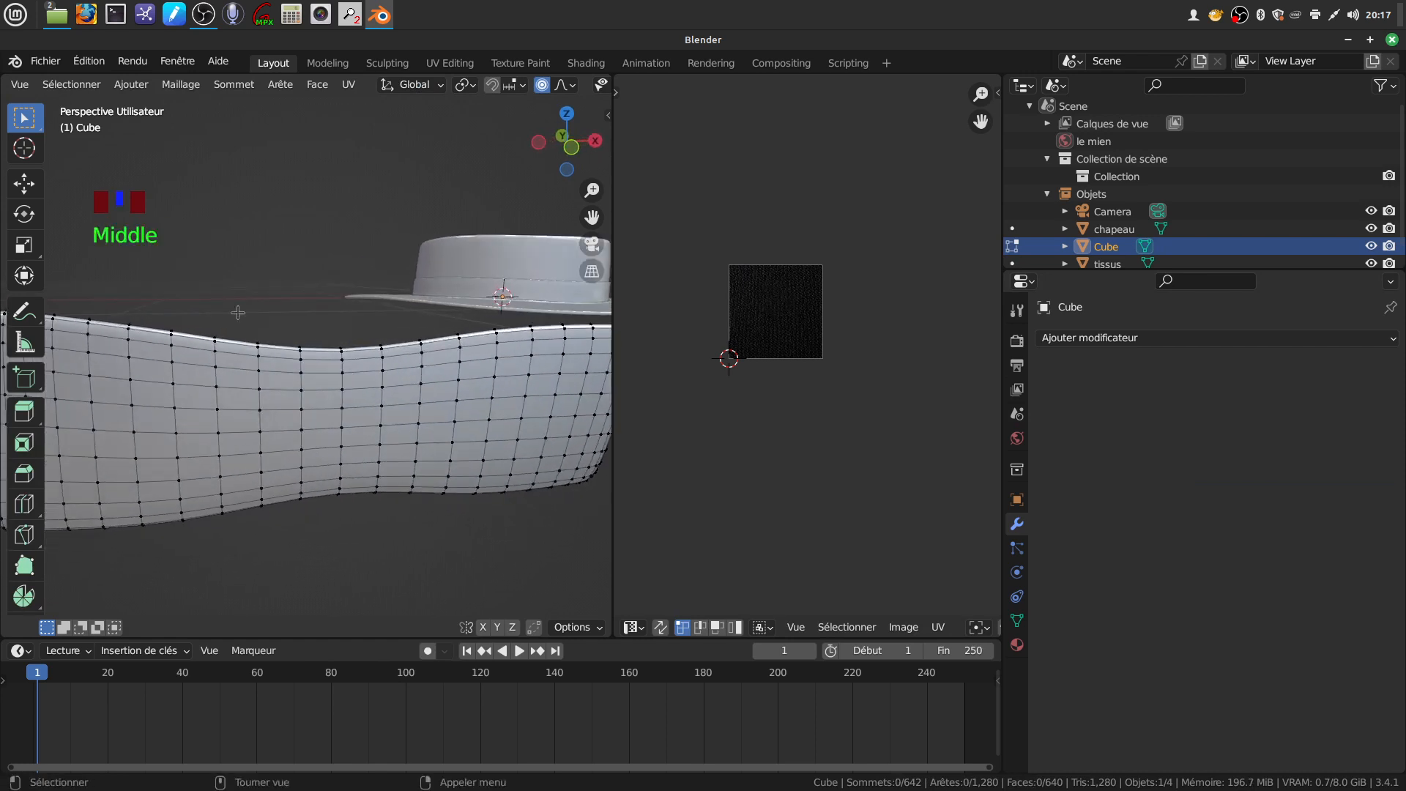
Switch to face selection and select the four adjacent vertical face loops around the slab's pinched middle
click(188, 87)
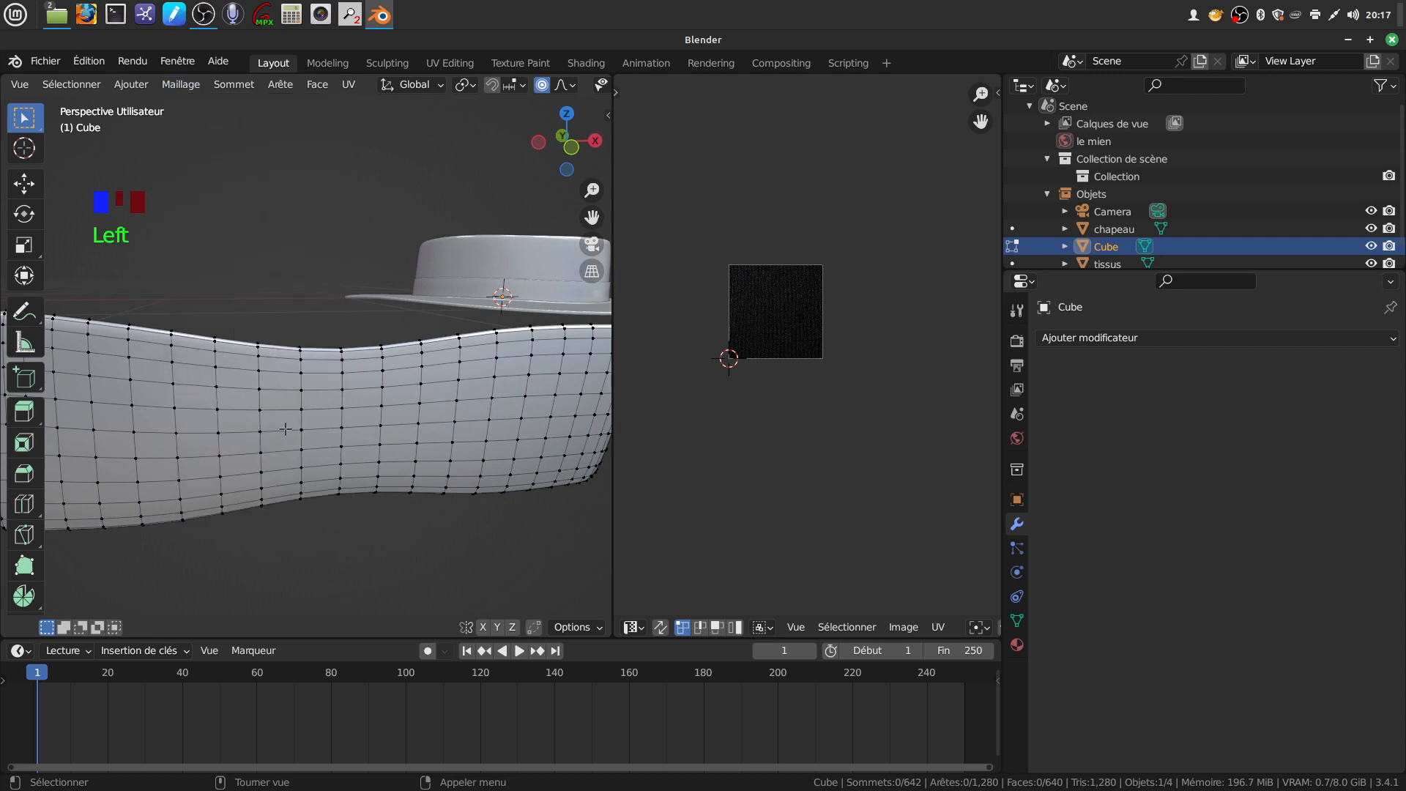
scroll(307, 424, down, 4)
middle_drag(308, 425, 241, 395)
scroll(349, 461, up, 3)
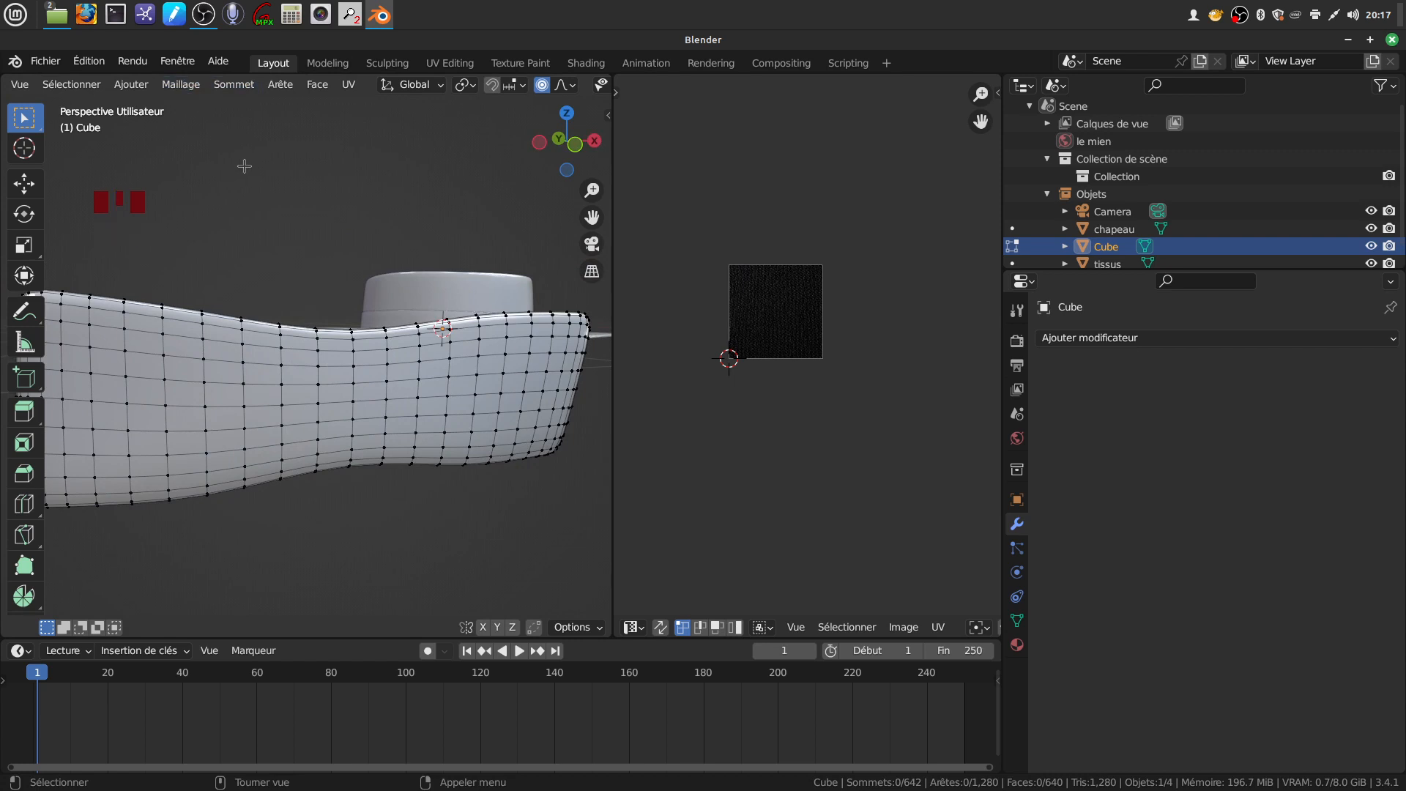
scroll(367, 395, up, 2)
middle_drag(367, 395, 390, 408)
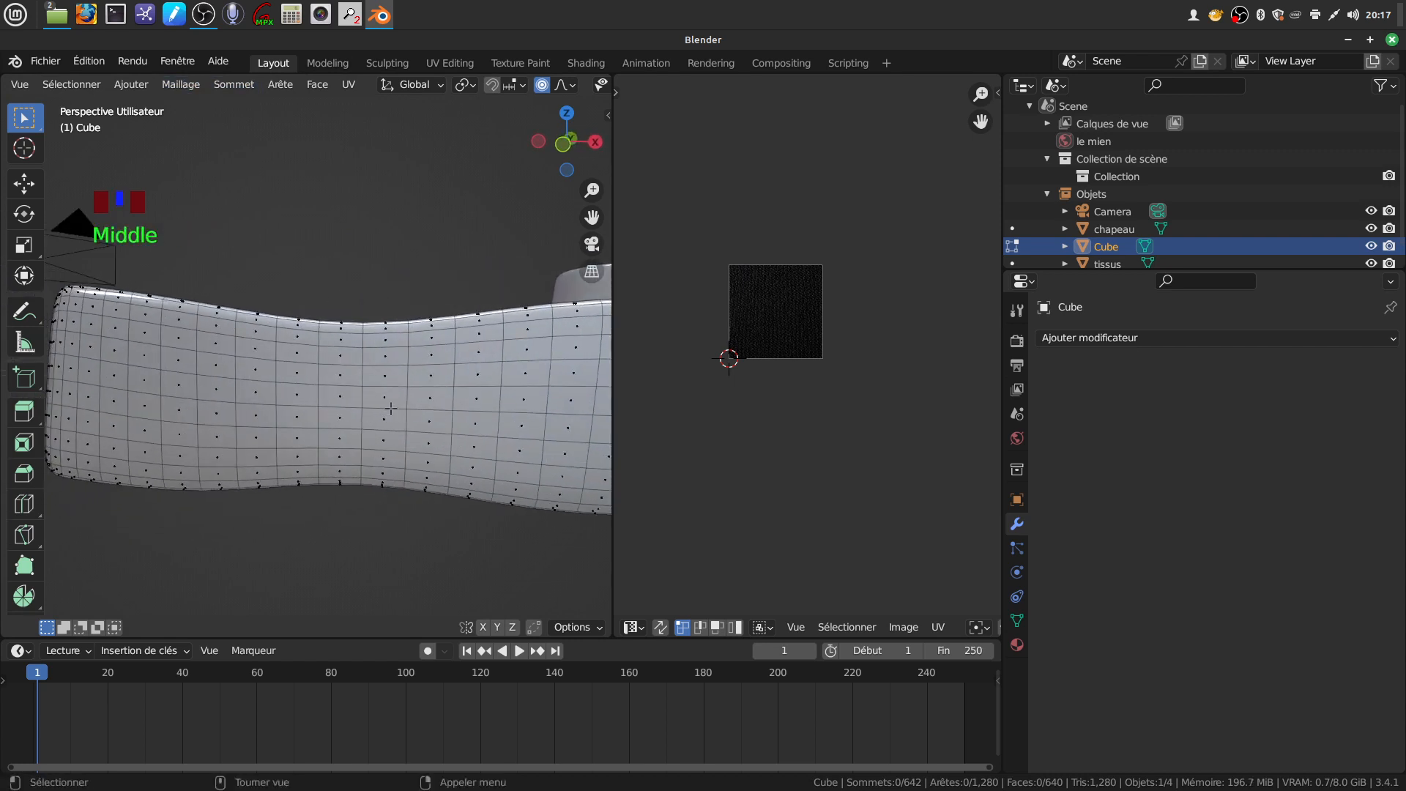
alt+click(387, 385)
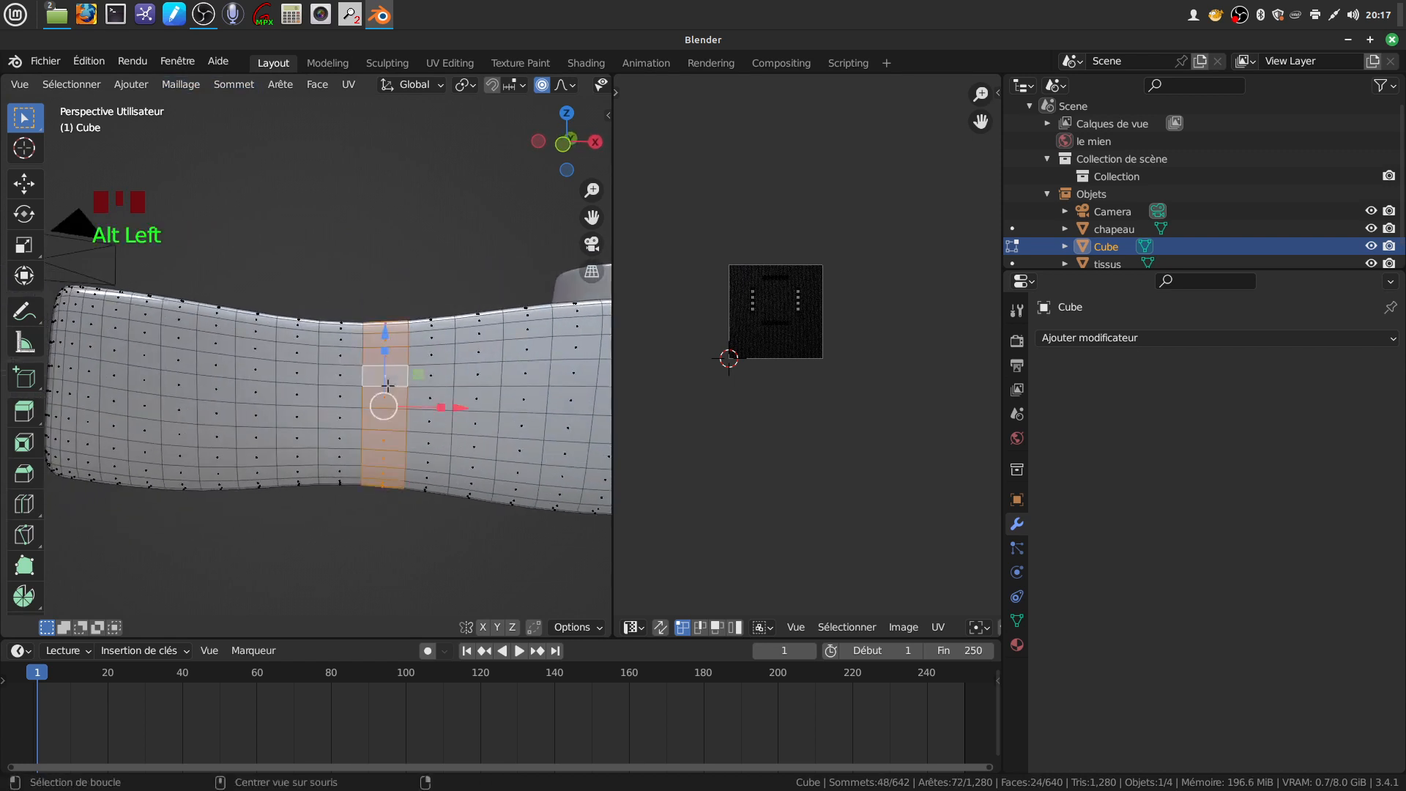
alt+shift+click(339, 388)
scroll(344, 392, down, 3)
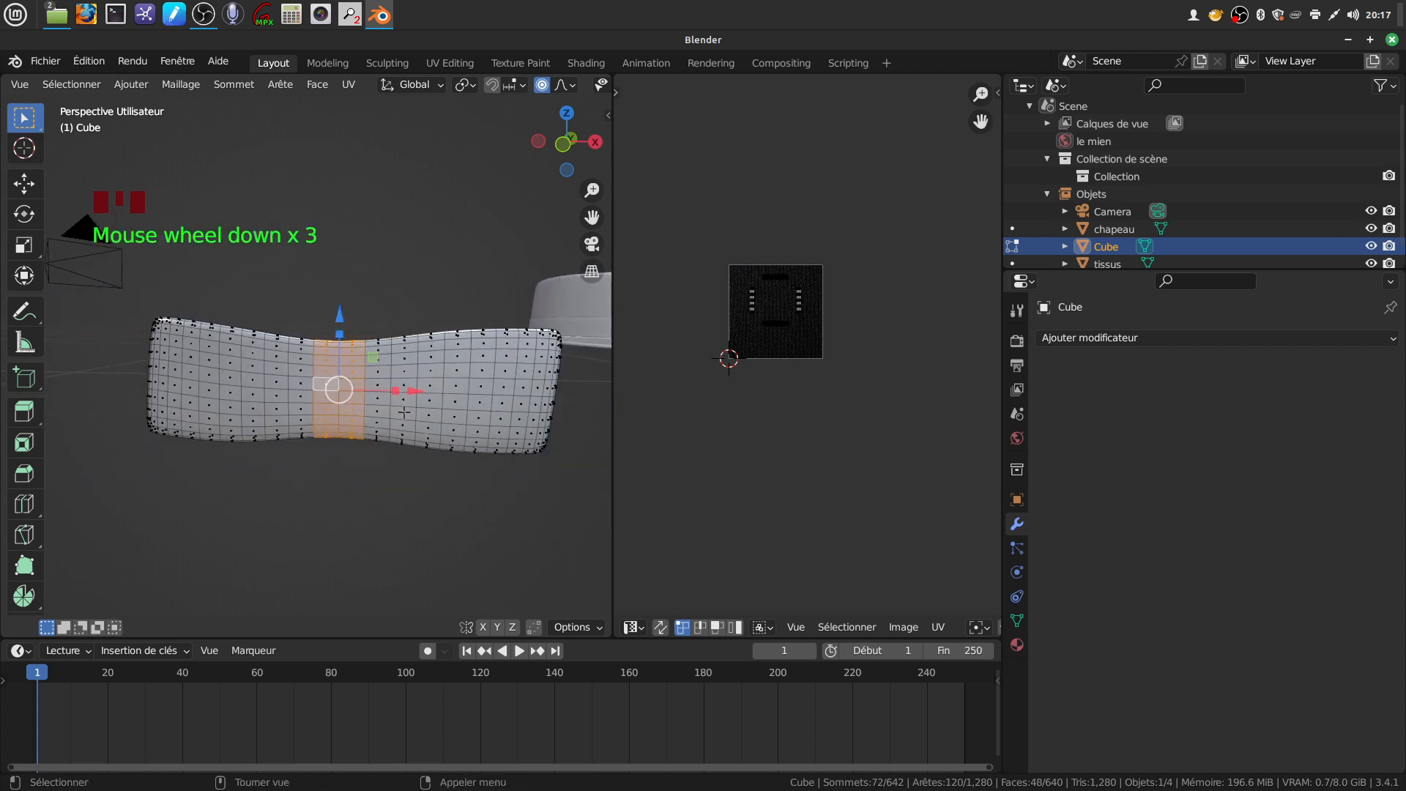
scroll(399, 408, up, 4)
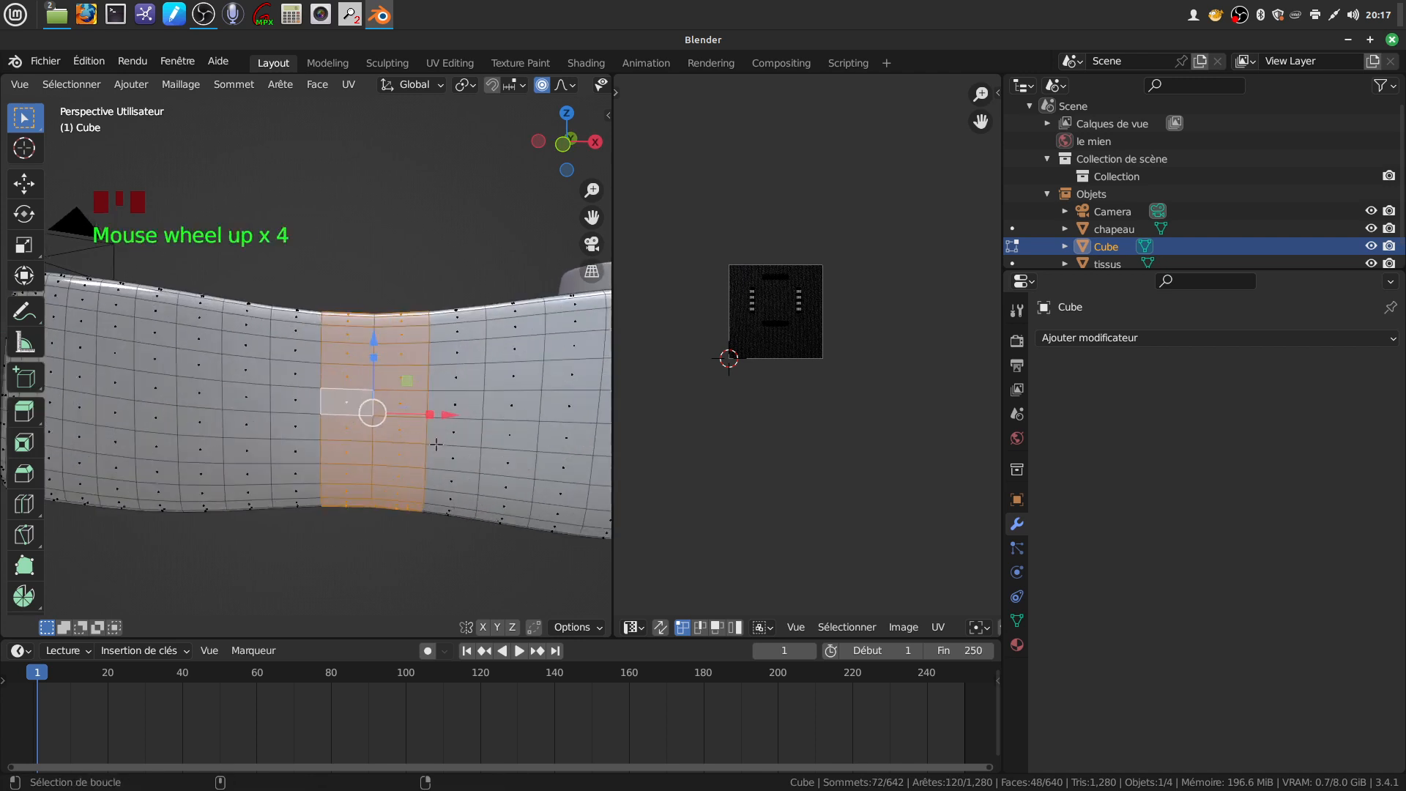
alt+shift+click(436, 444)
alt+shift+click(286, 431)
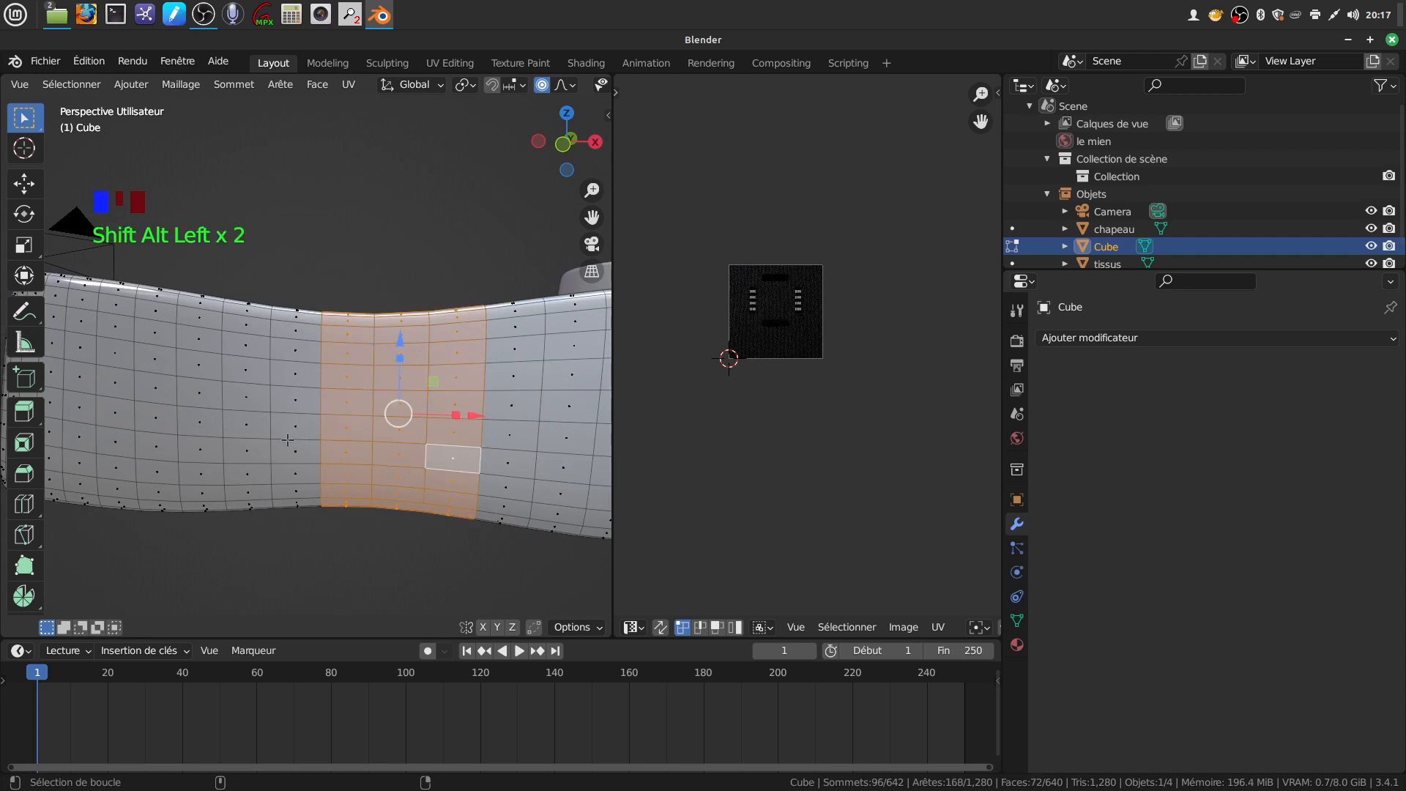
Extrude the selected middle band outward along its normals by 0.00525 m and return to the box selection tool
scroll(389, 461, down, 4)
scroll(389, 461, down, 1)
middle_drag(393, 458, 345, 480)
scroll(400, 484, up, 3)
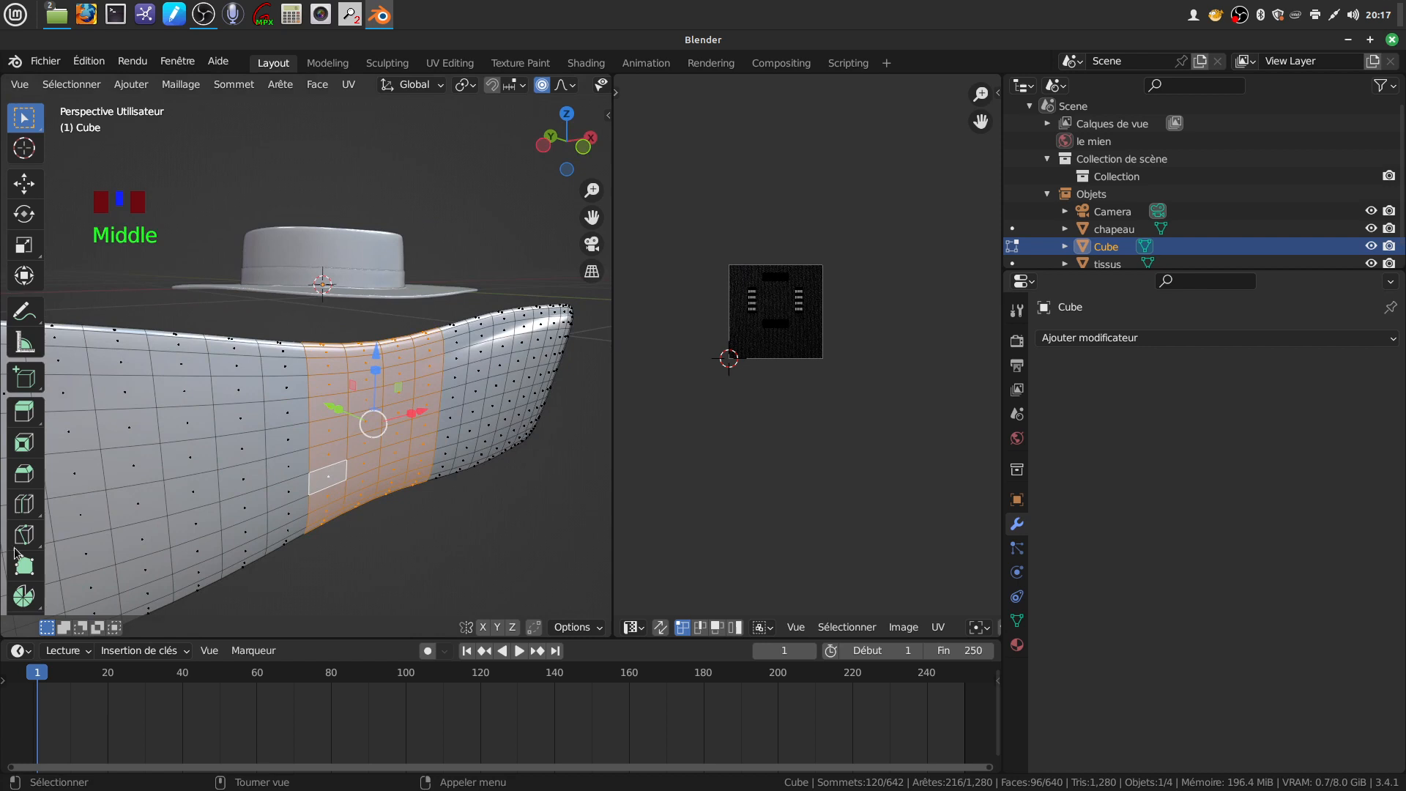
drag(24, 412, 139, 488)
drag(425, 453, 437, 448)
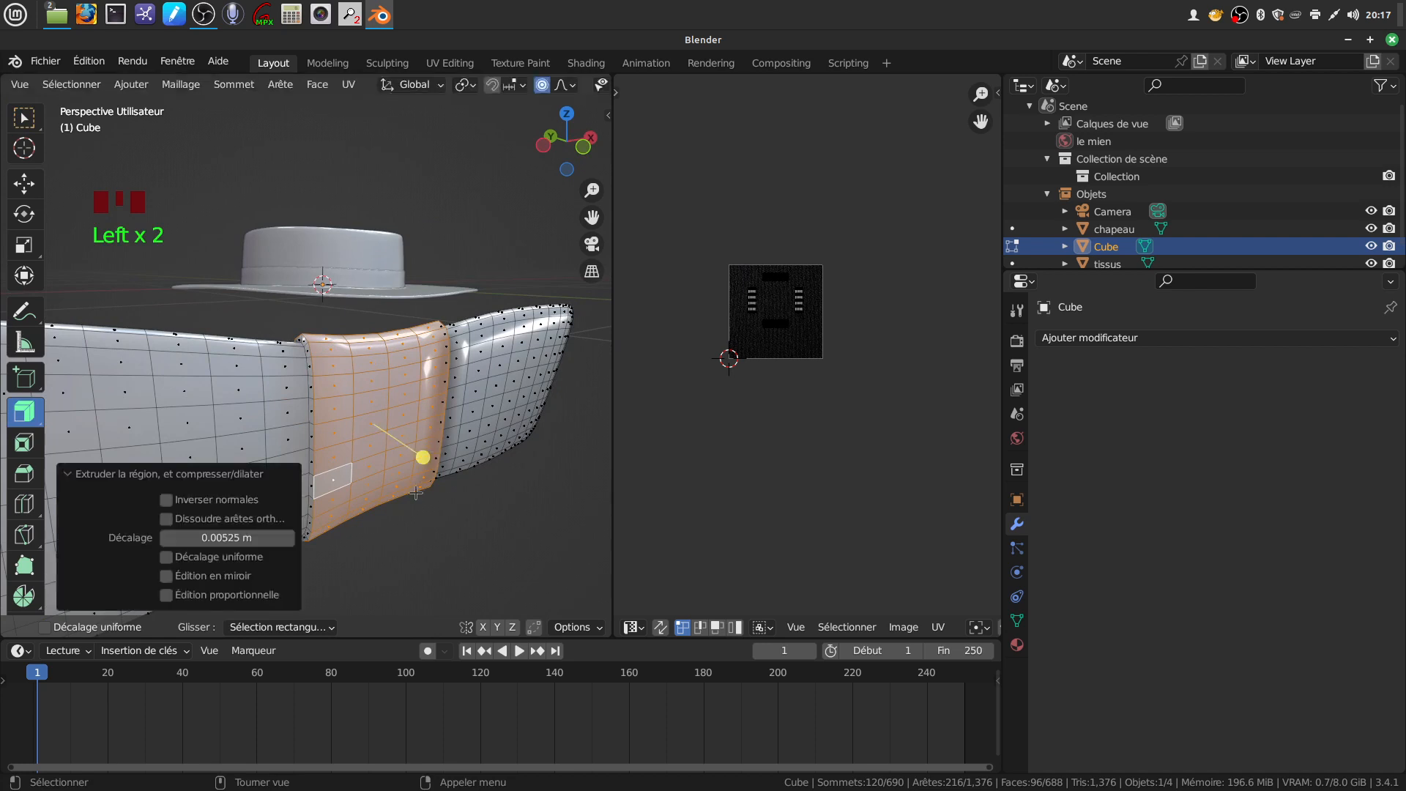
scroll(403, 531, up, 1)
middle_drag(396, 507, 402, 454)
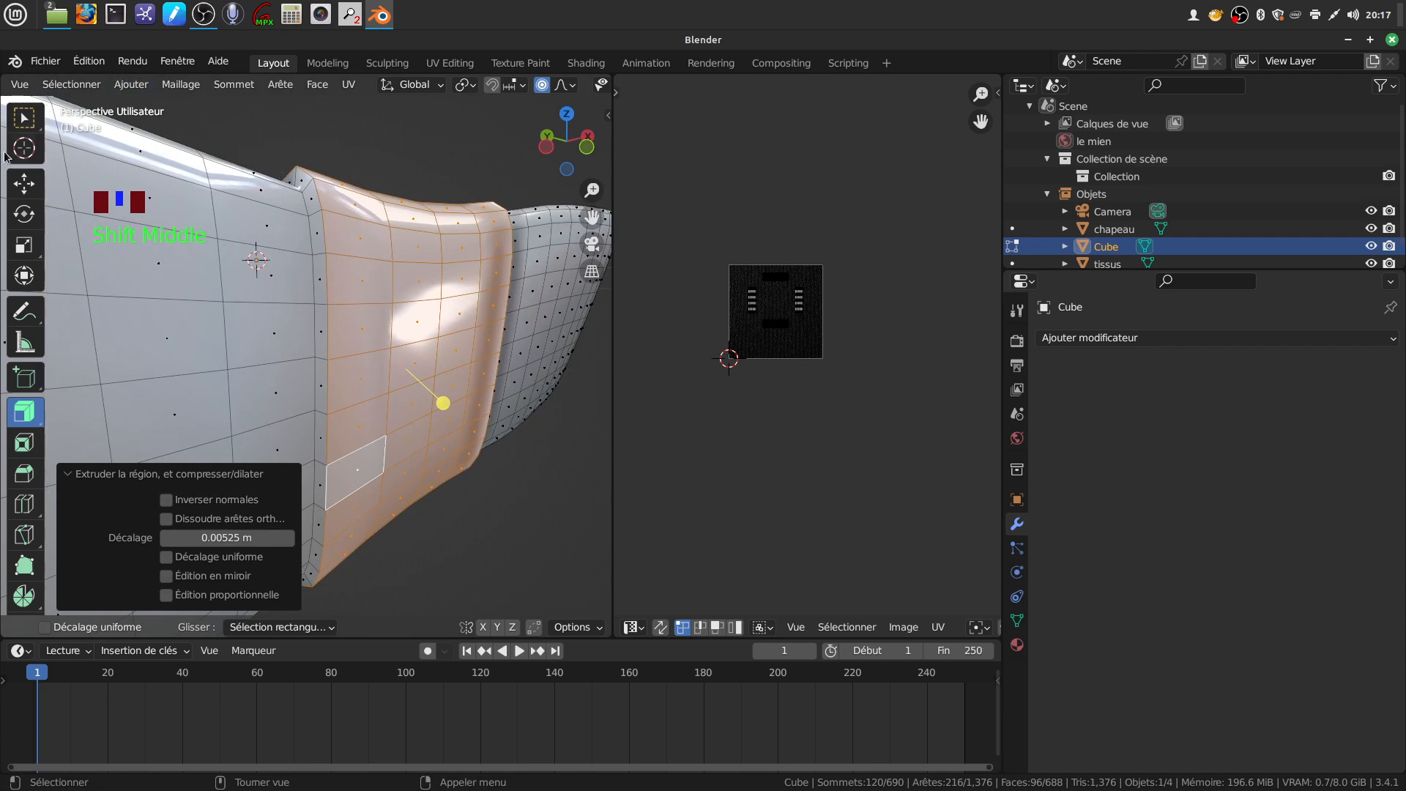
click(24, 117)
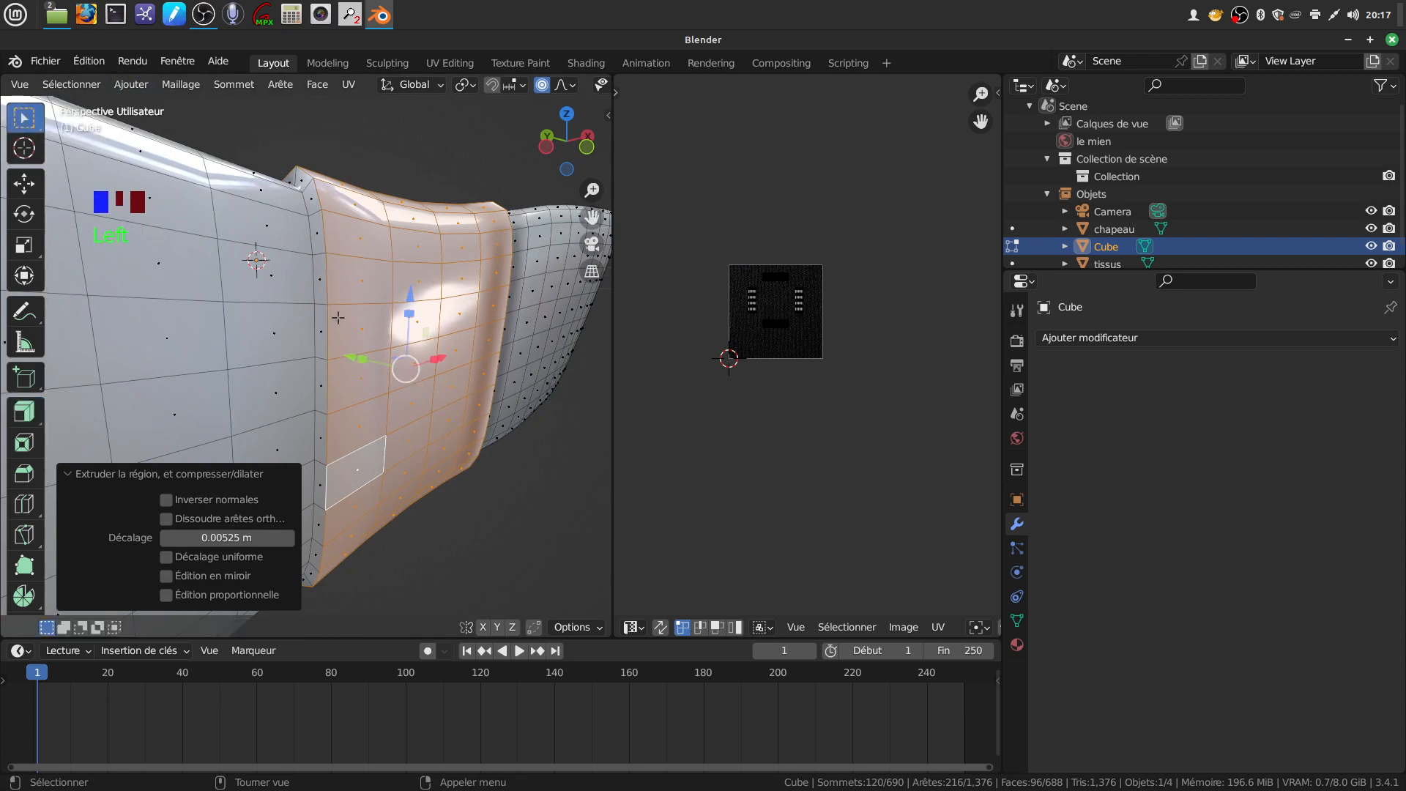
scroll(338, 318, up, 1)
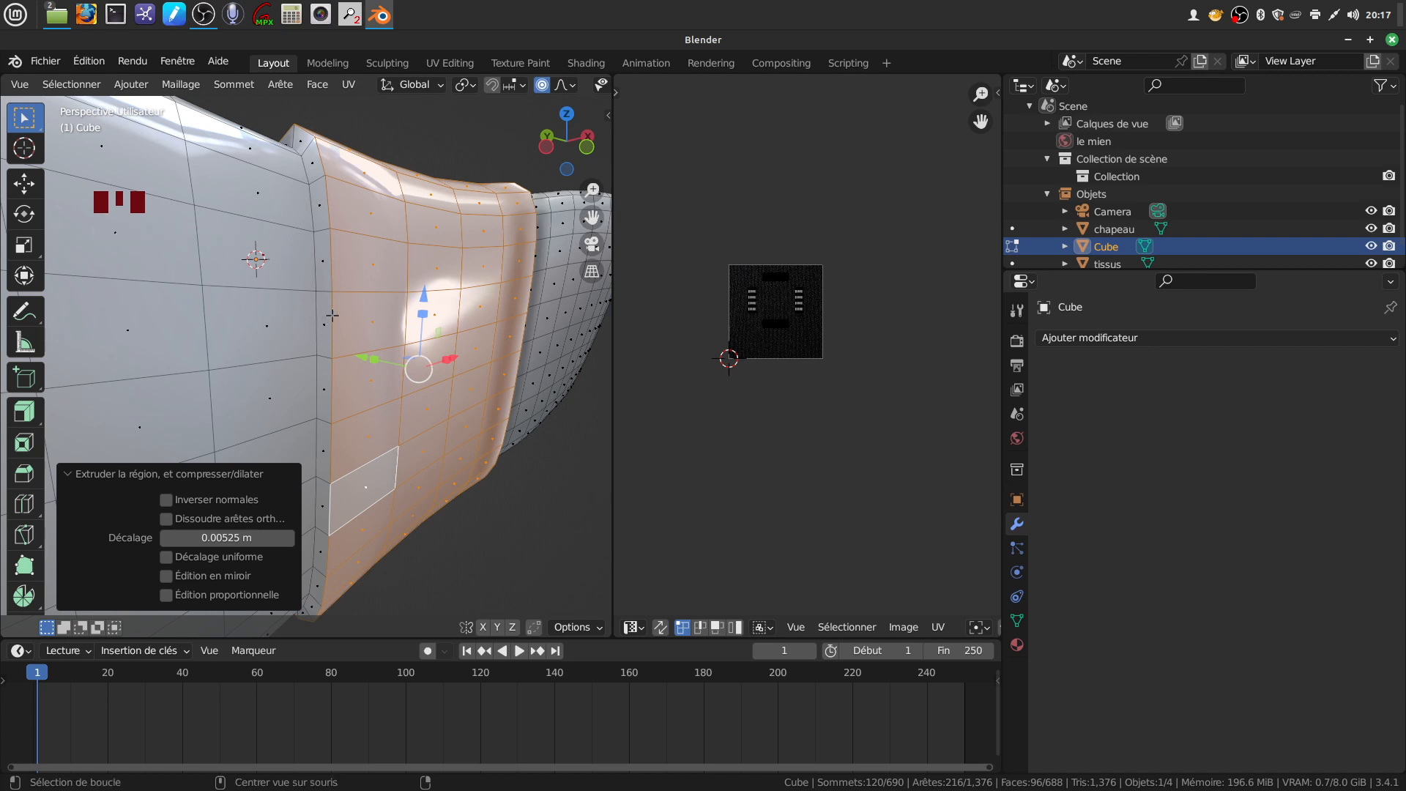
alt+click(332, 315)
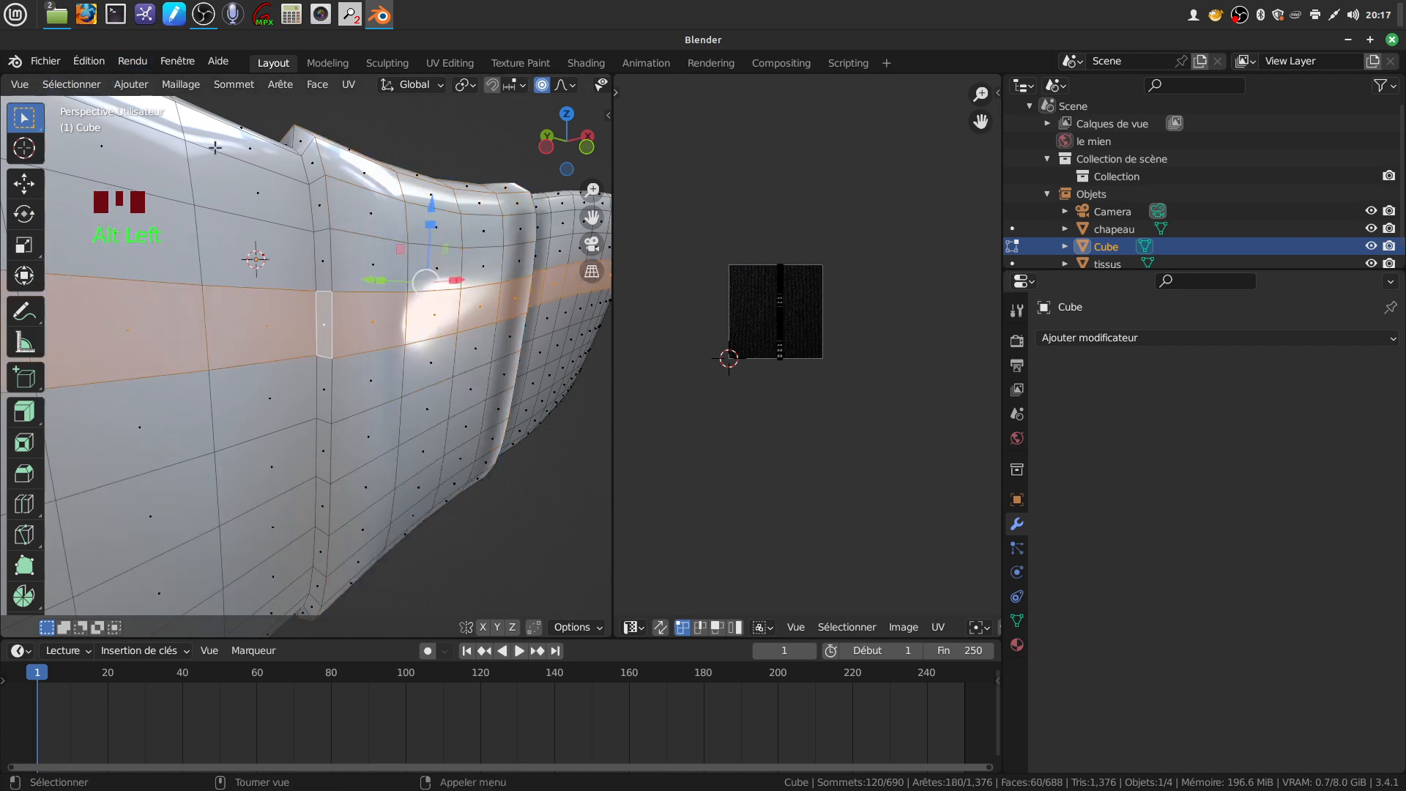
key(a)
key(a)
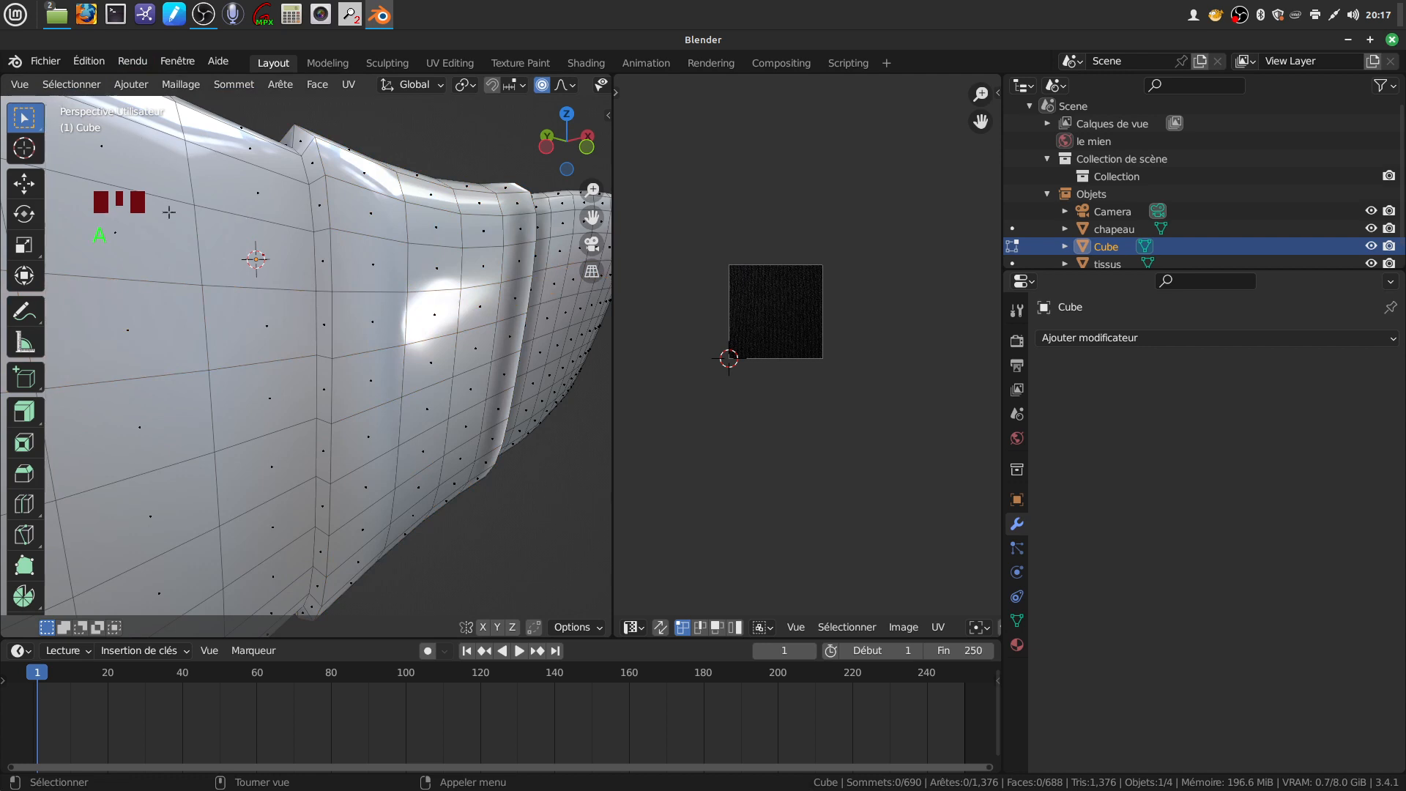
Bevel the two outer rim edge loops of the raised middle band in edge selection, with width 0.00128 m and 2 segments
key(2)
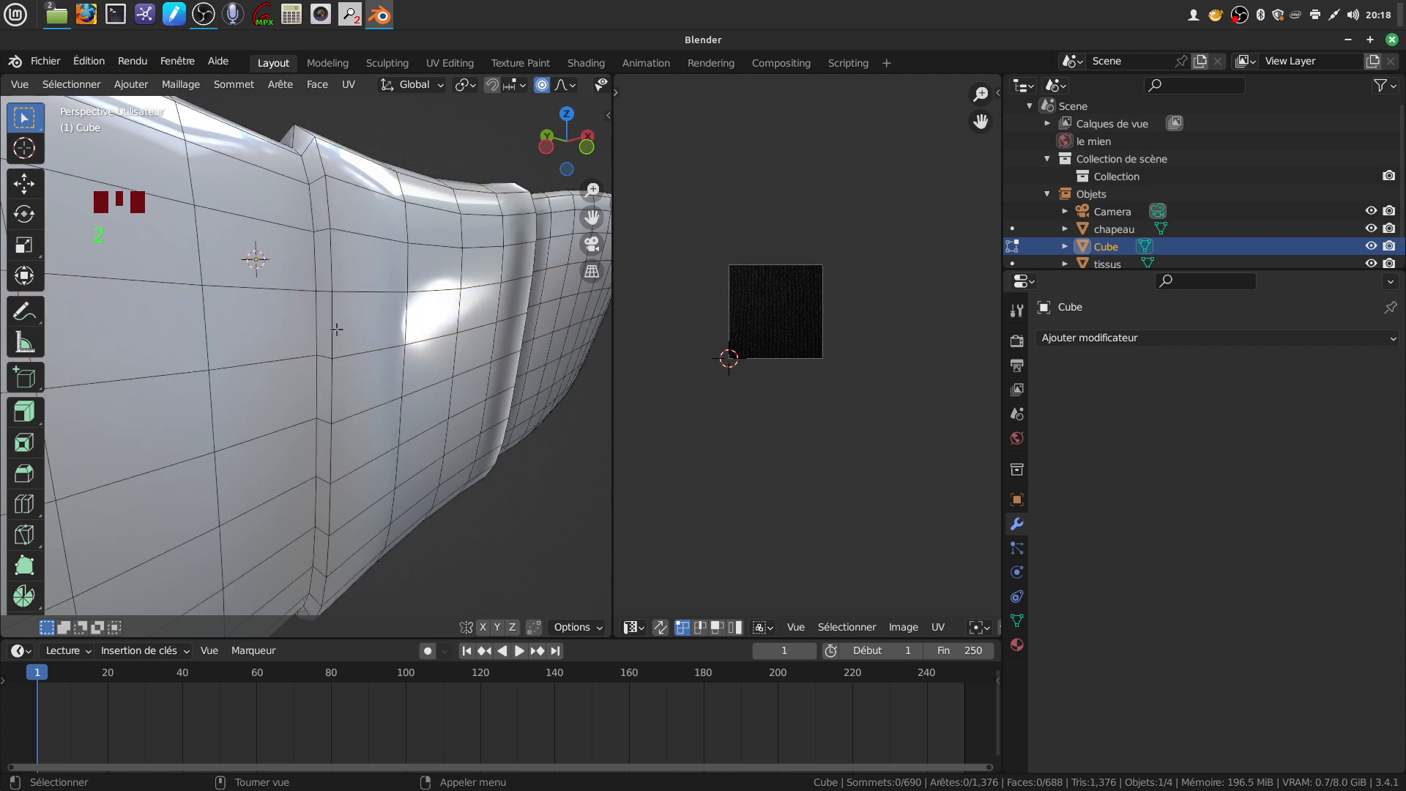
alt+click(329, 327)
middle_drag(392, 318, 267, 378)
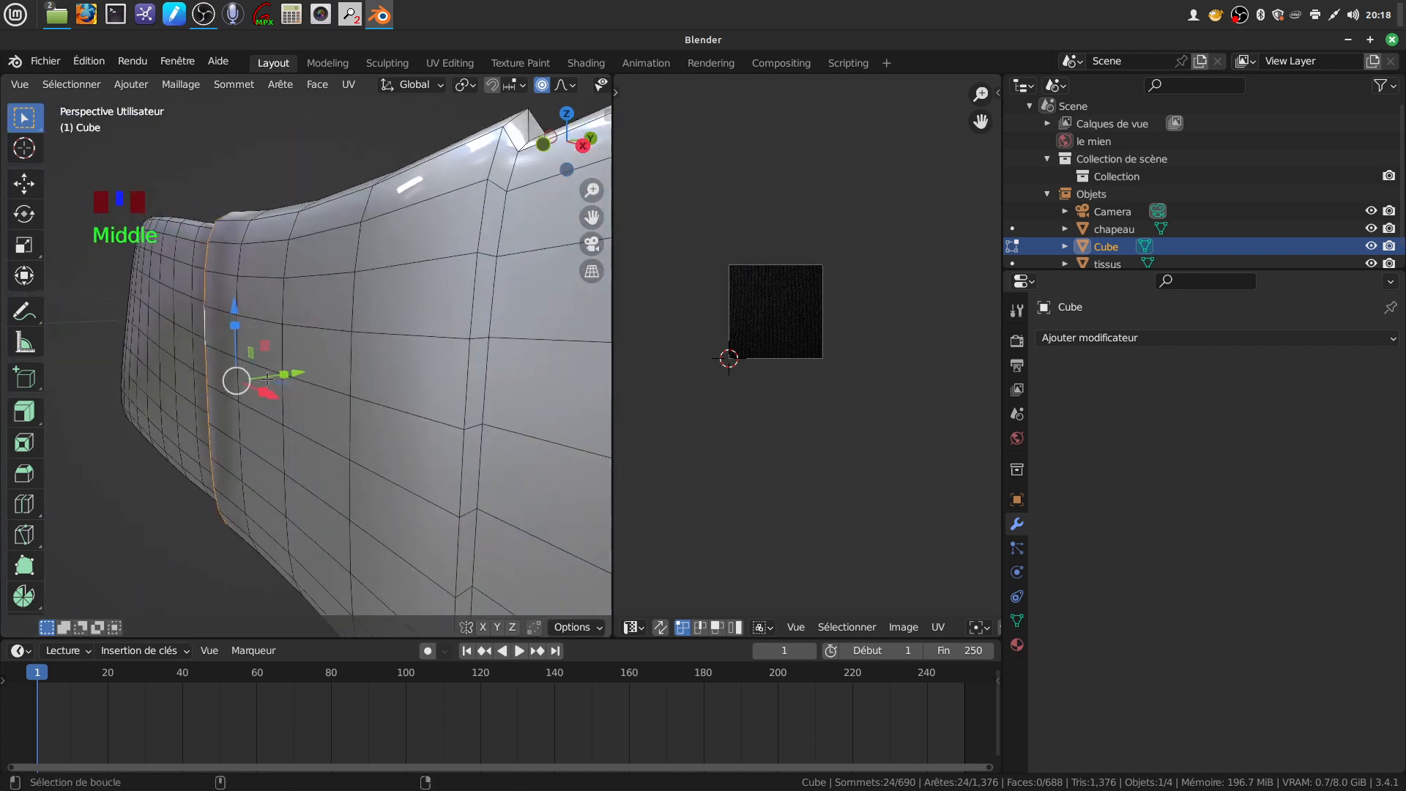
alt+shift+click(468, 395)
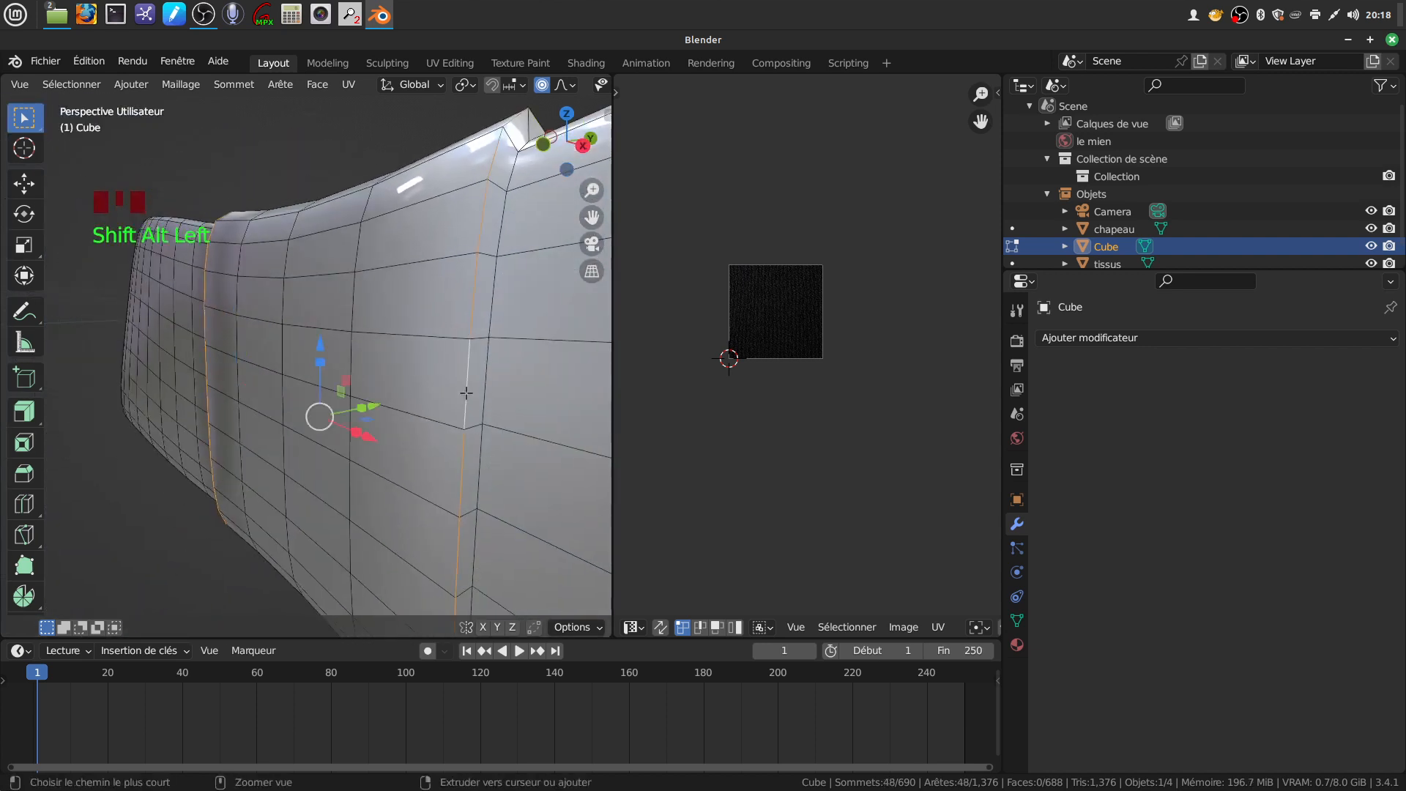
key(ctrl+b)
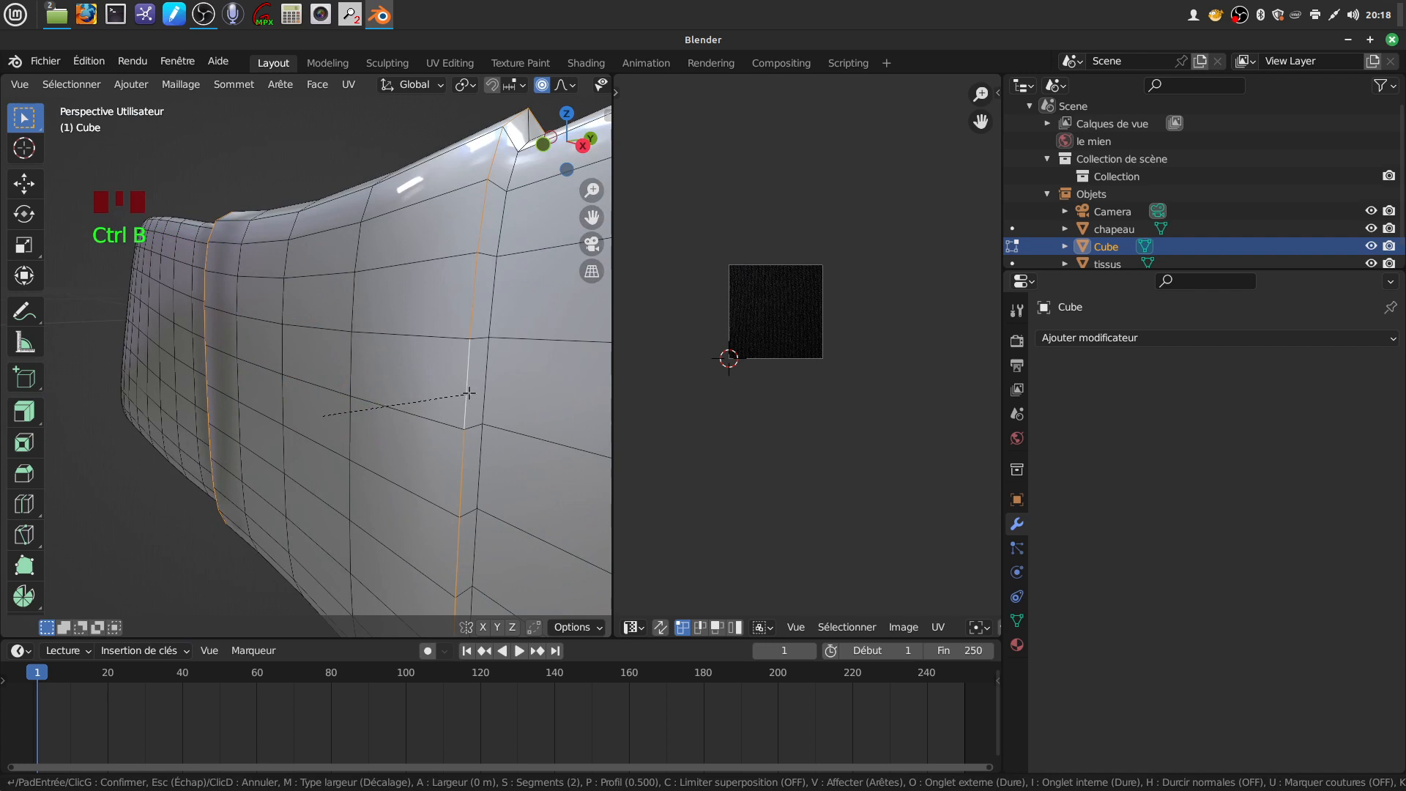
click(474, 389)
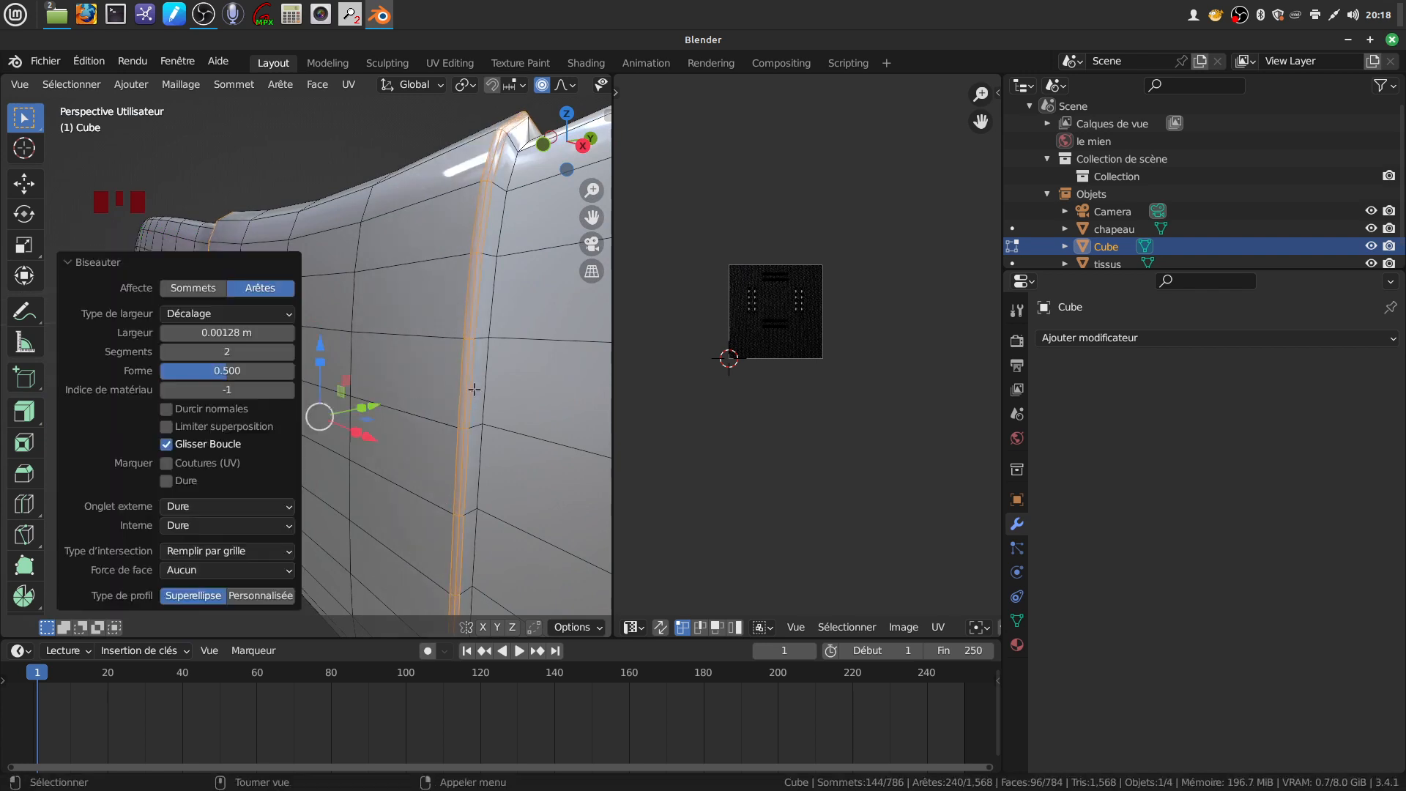
Select the two base edge loops where the raised band meets the slab and bevel them with width 0.000206 m and 3 segments
alt+click(487, 364)
middle_drag(487, 364, 3, 363)
scroll(20, 364, down, 3)
scroll(198, 379, down, 4)
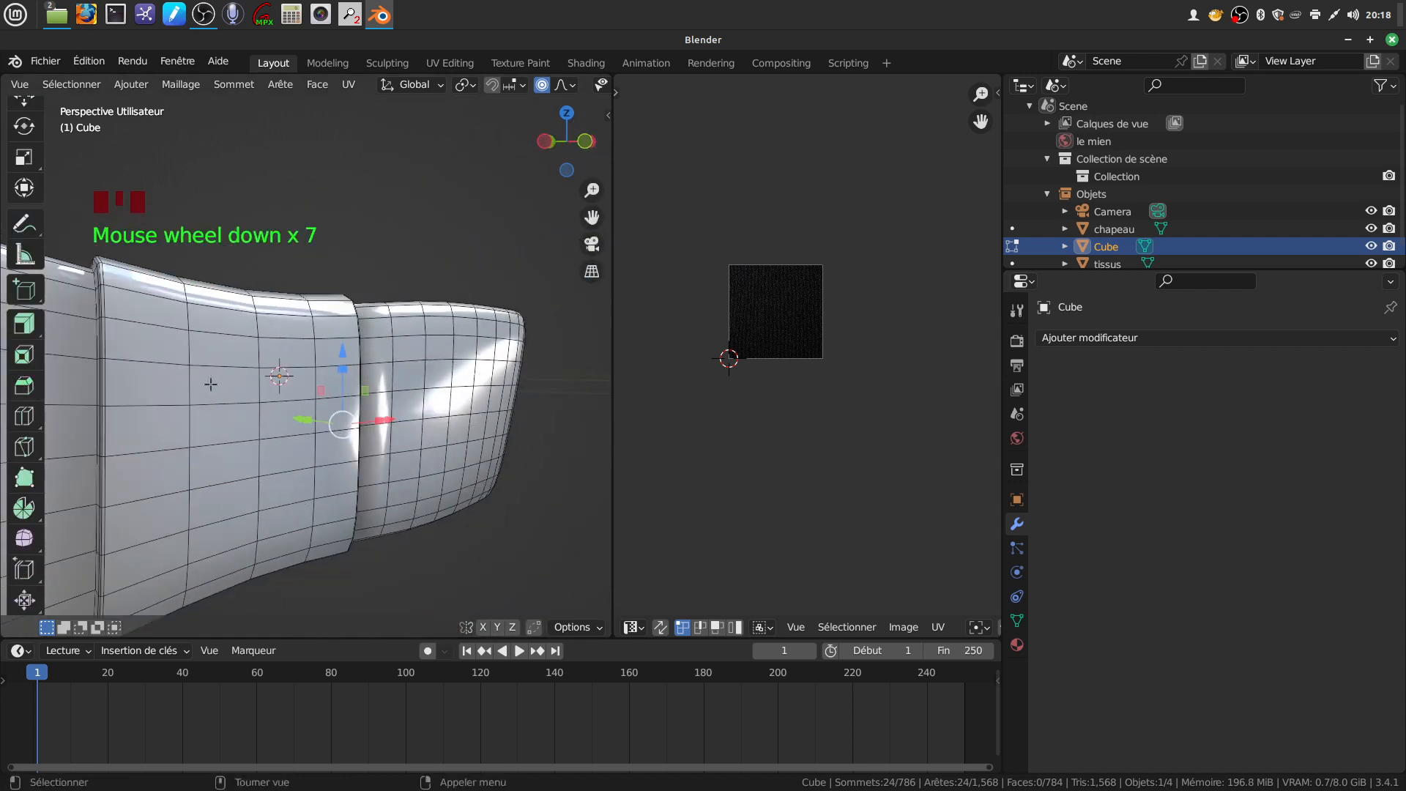
middle_drag(210, 383, 245, 383)
middle_drag(176, 421, 220, 402)
scroll(231, 397, up, 3)
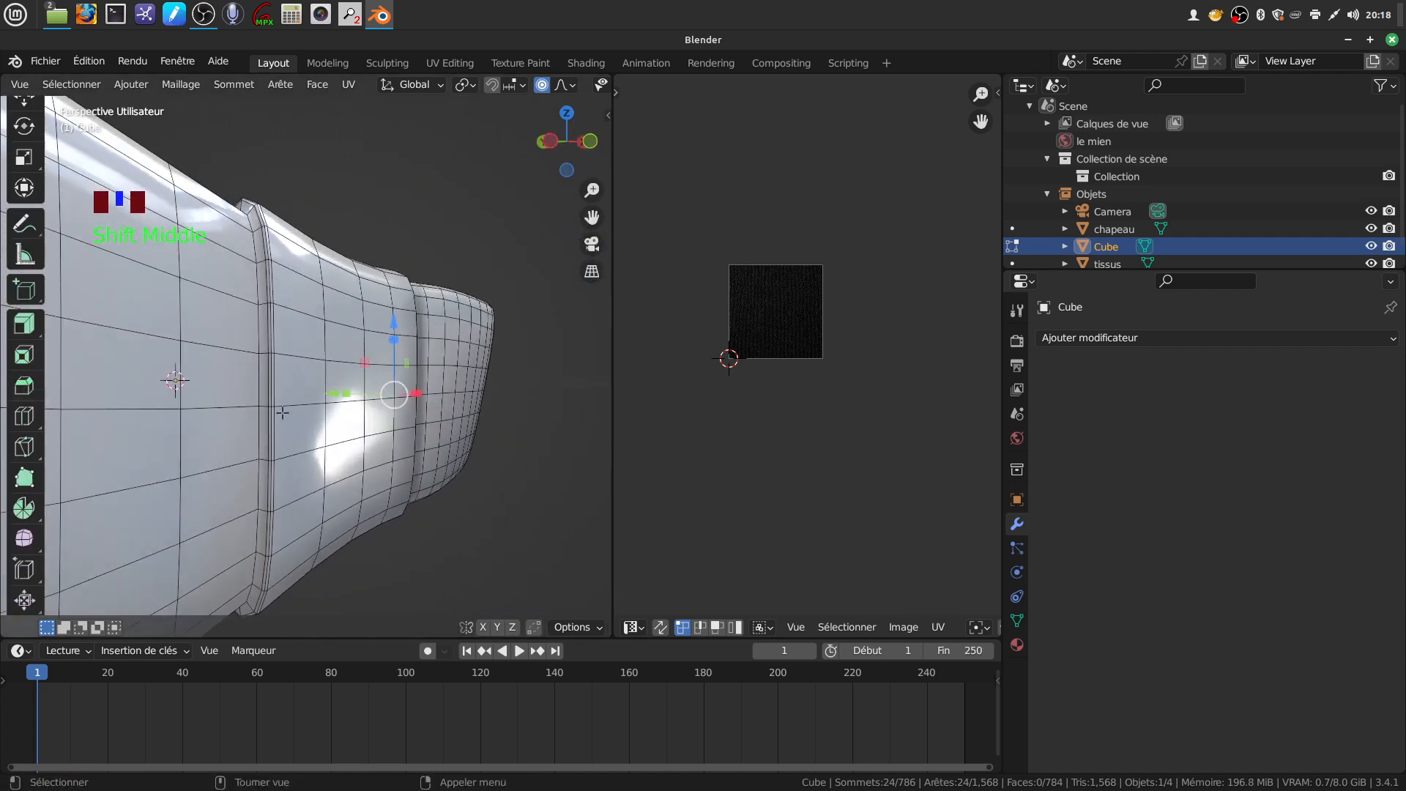
alt+shift+click(224, 401)
shift+middle_drag(224, 401, 283, 471)
key(ctrl+b)
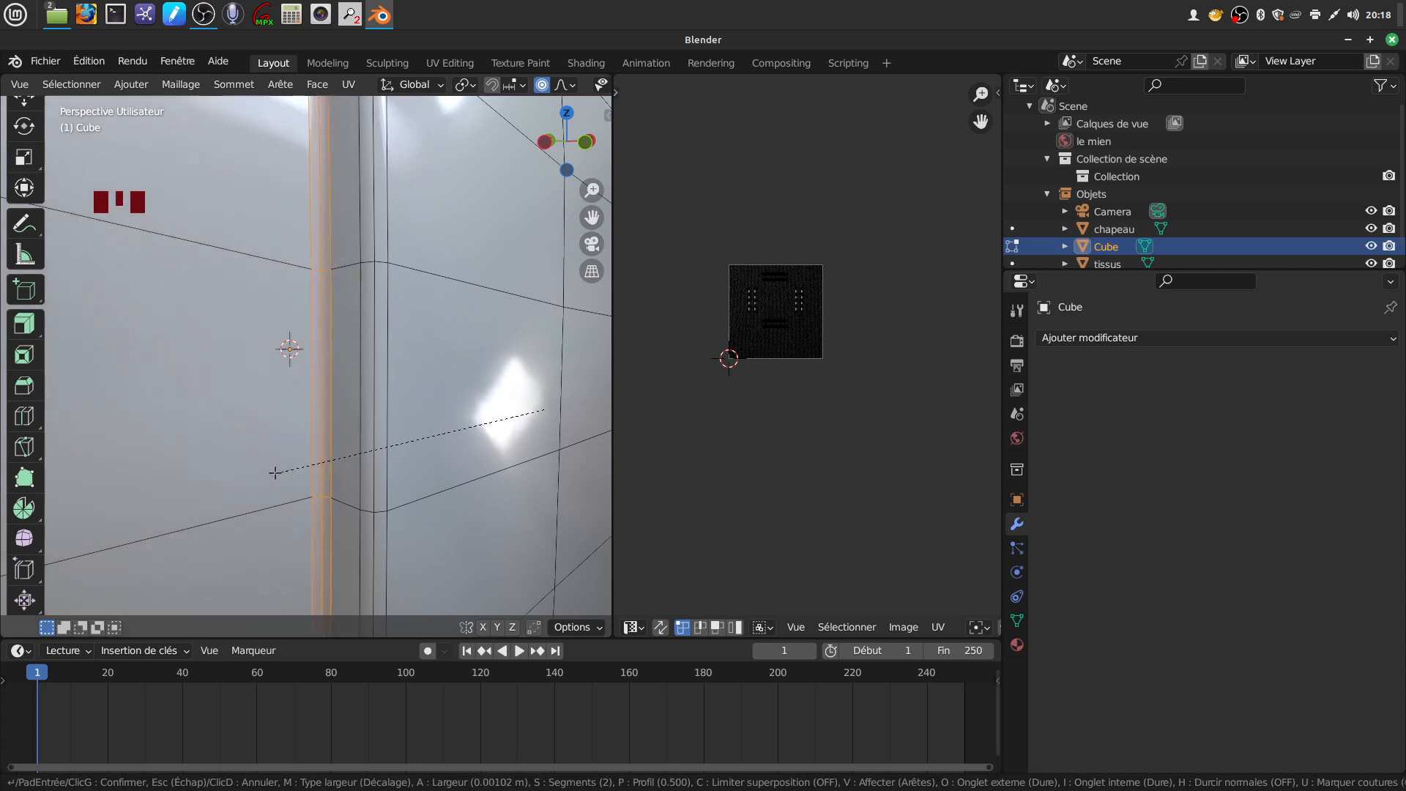
scroll(274, 473, up, 1)
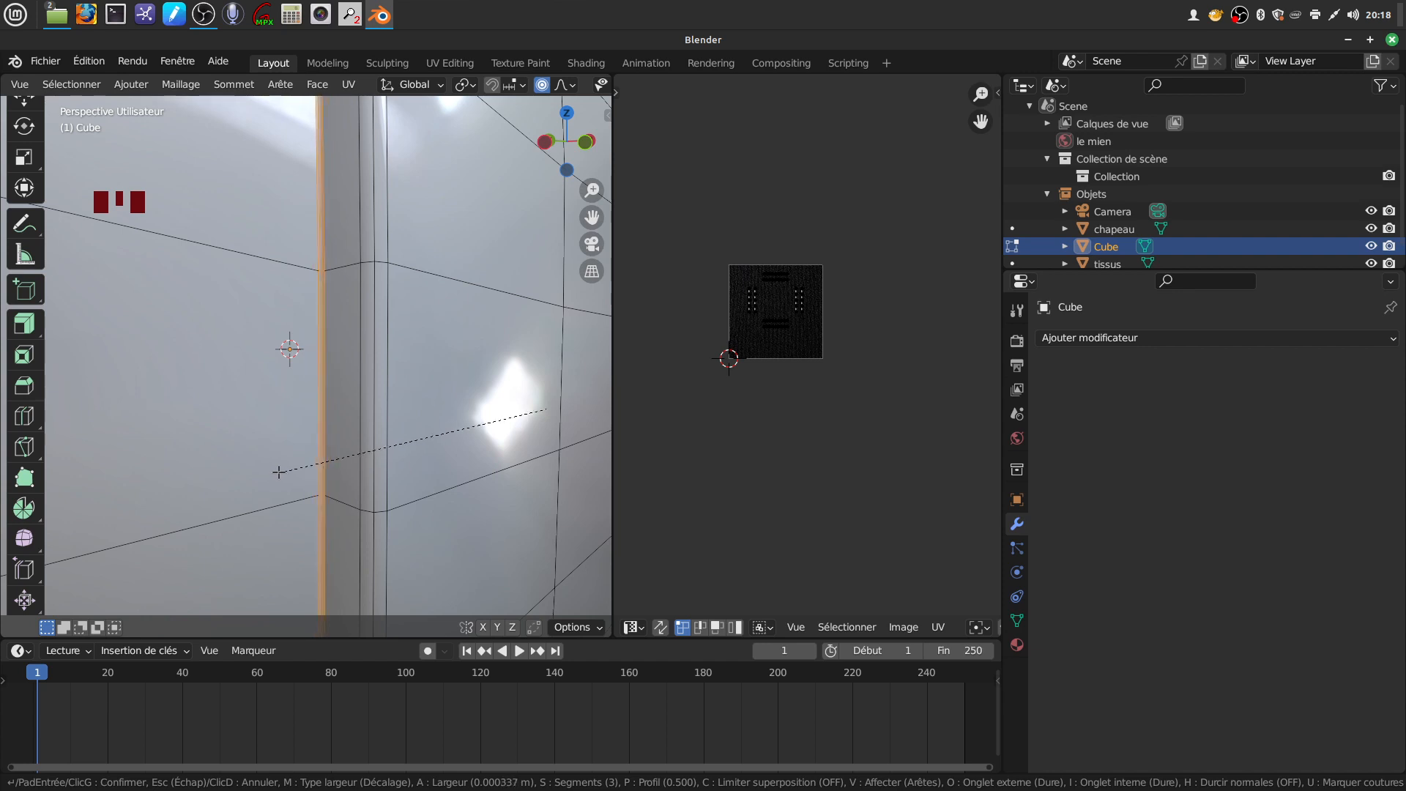
click(280, 472)
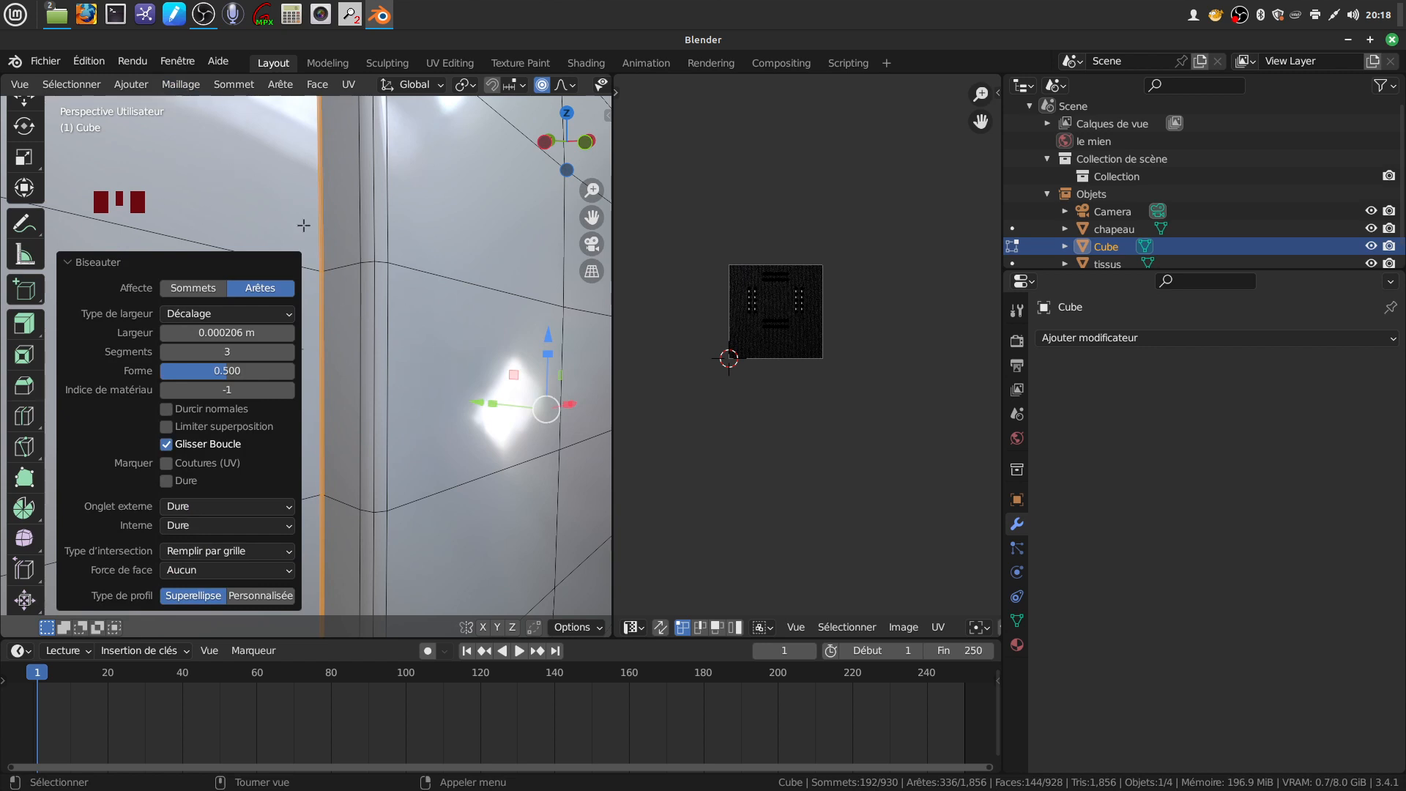
Switch to face selection and shrink the selection with Select Less to the middle face strips of the two base bevels
key(3)
scroll(337, 377, up, 5)
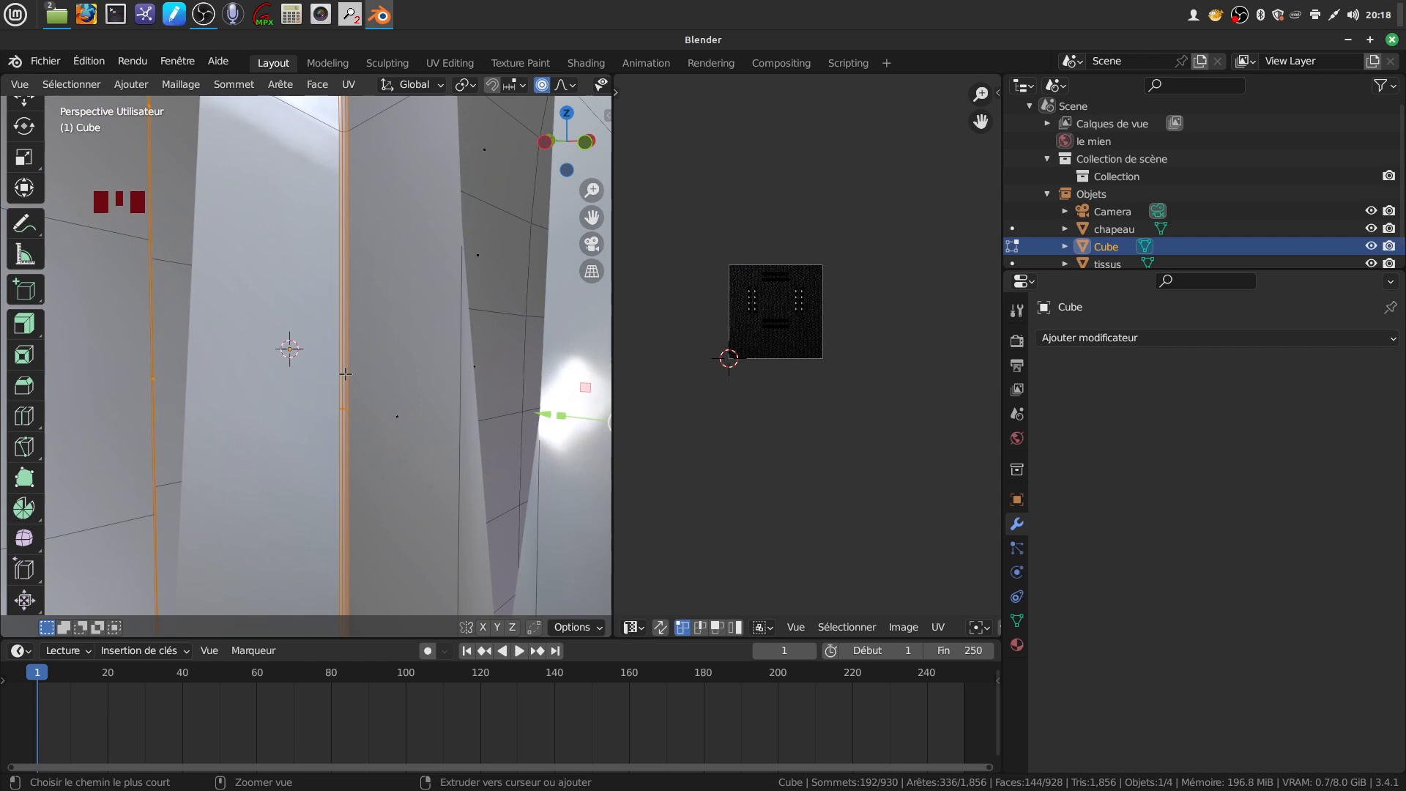
ctrl+scroll(345, 374, down, 1)
scroll(366, 376, down, 4)
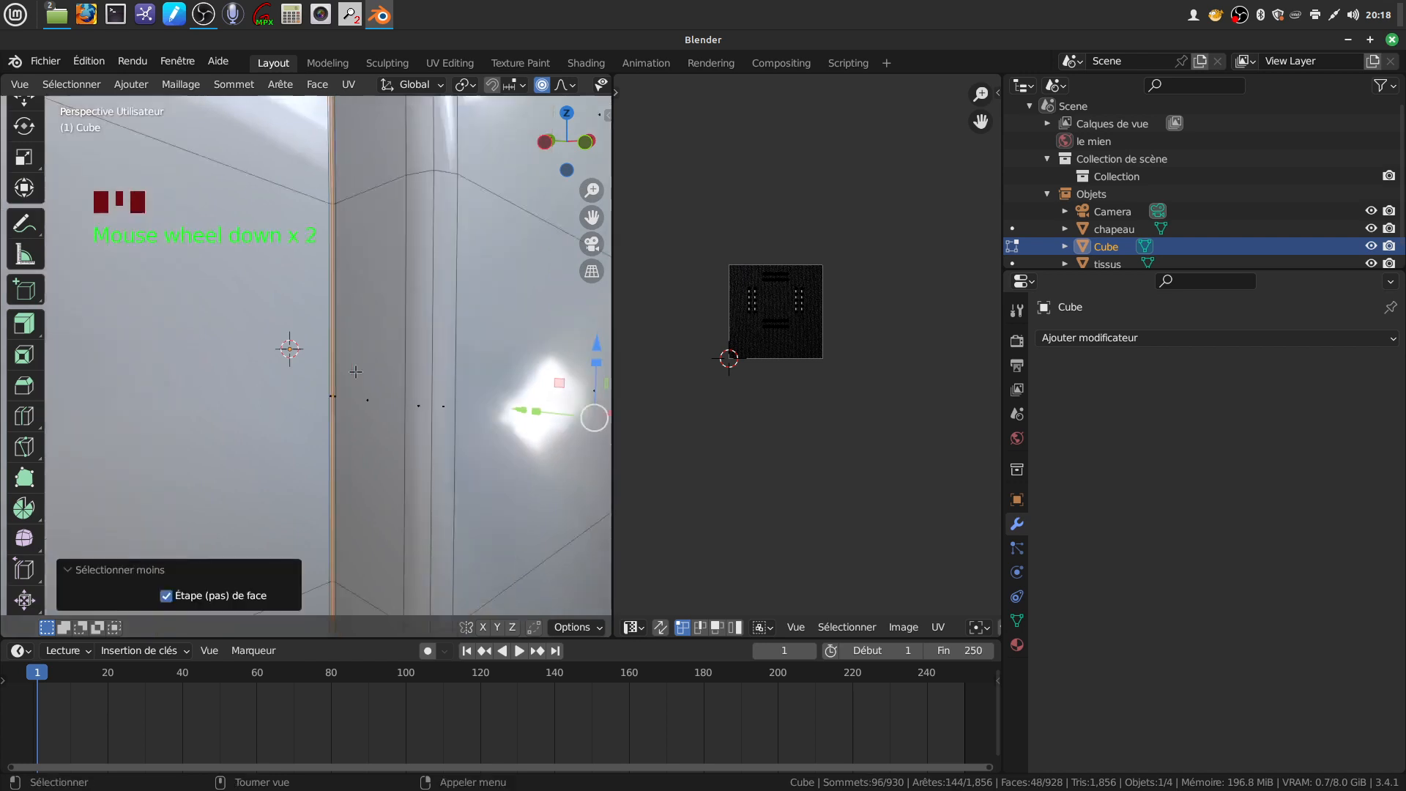
Try to scale the selected face strips along X by 0.975 with proportional editing, and undo the scaling
scroll(381, 378, down, 2)
middle_drag(383, 402, 341, 407)
scroll(345, 407, down, 2)
middle_drag(480, 392, 485, 389)
drag(510, 384, 511, 384)
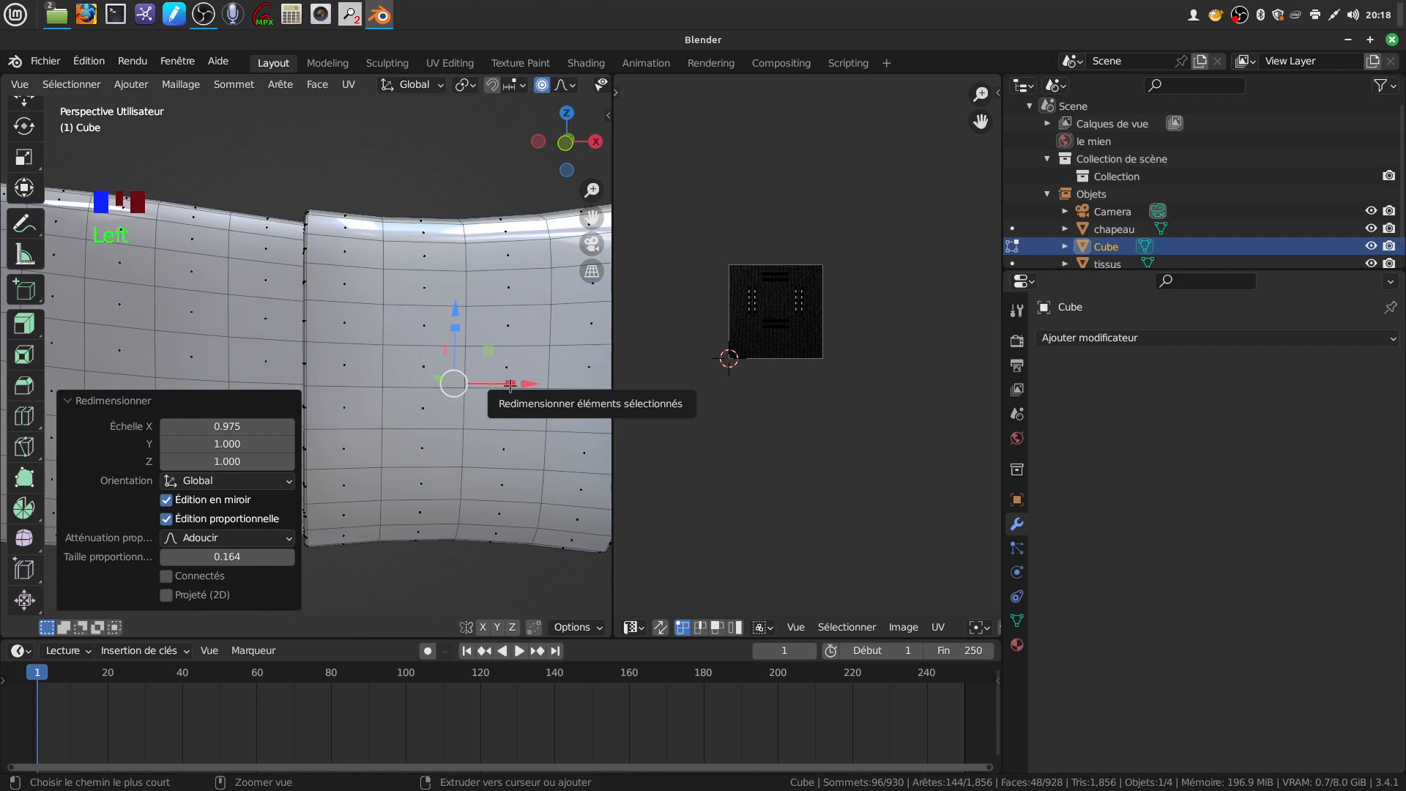
key(ctrl+z)
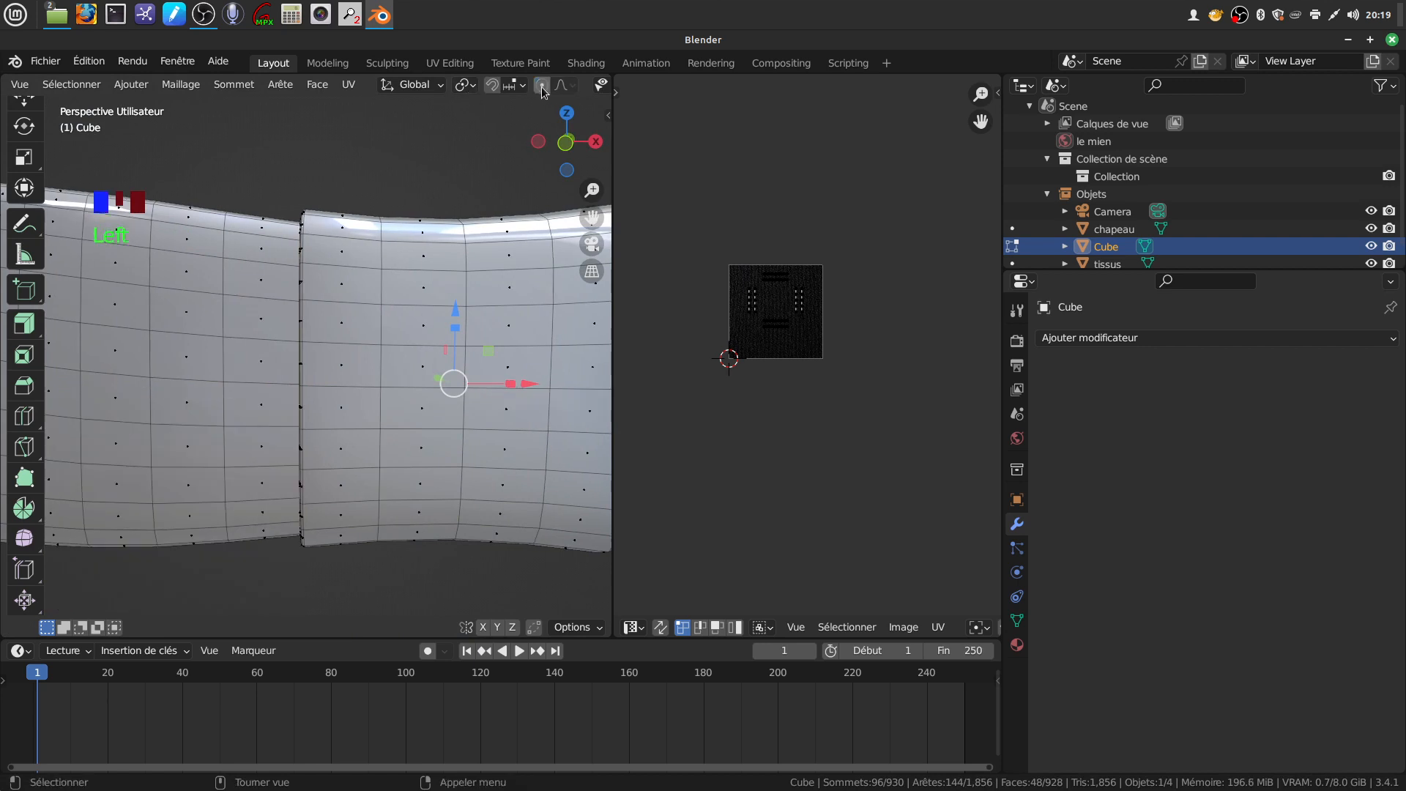
Scale the selected face strips along X by 0.877 with proportional editing off, and delete these faces
scroll(591, 505, up, 2)
scroll(532, 424, up, 2)
drag(531, 387, 518, 390)
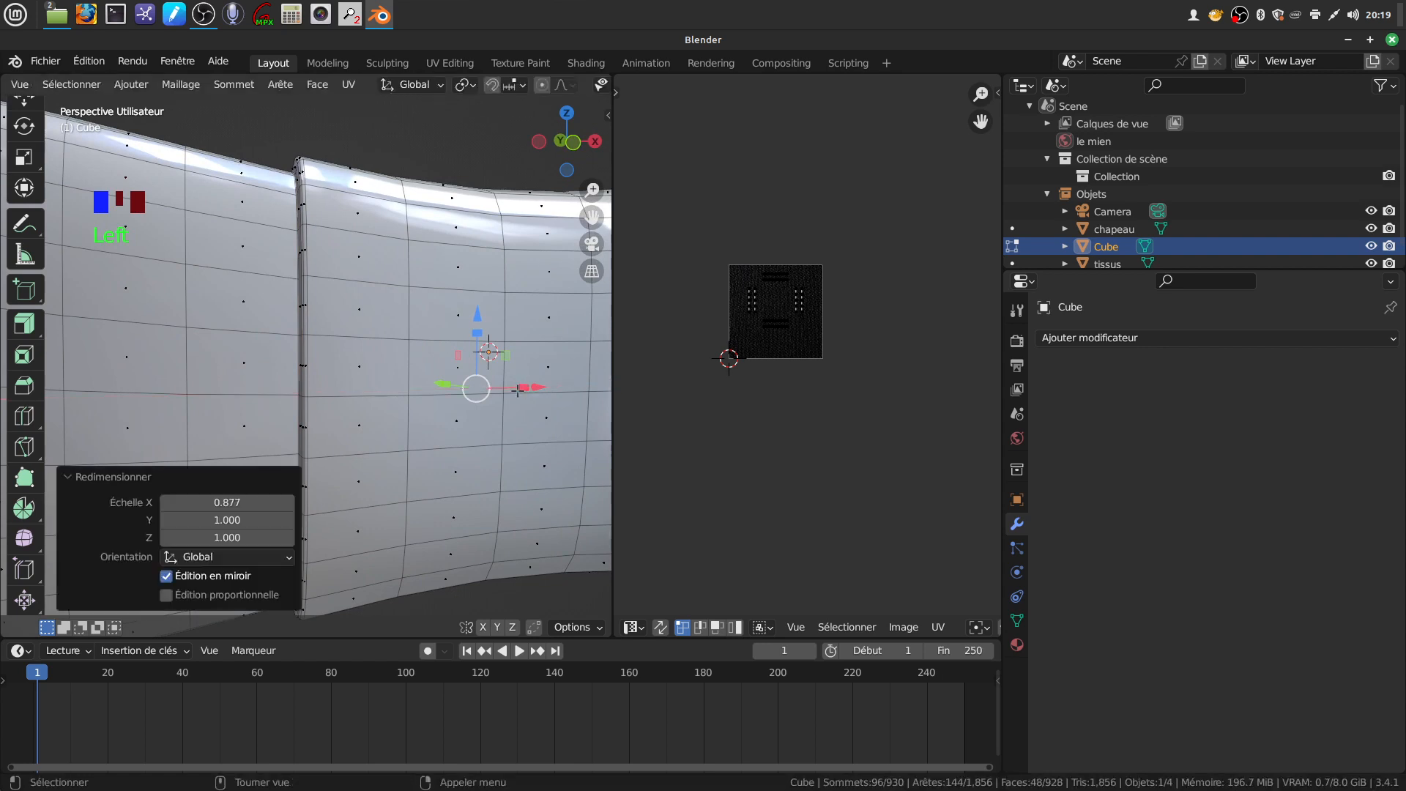
scroll(513, 459, down, 4)
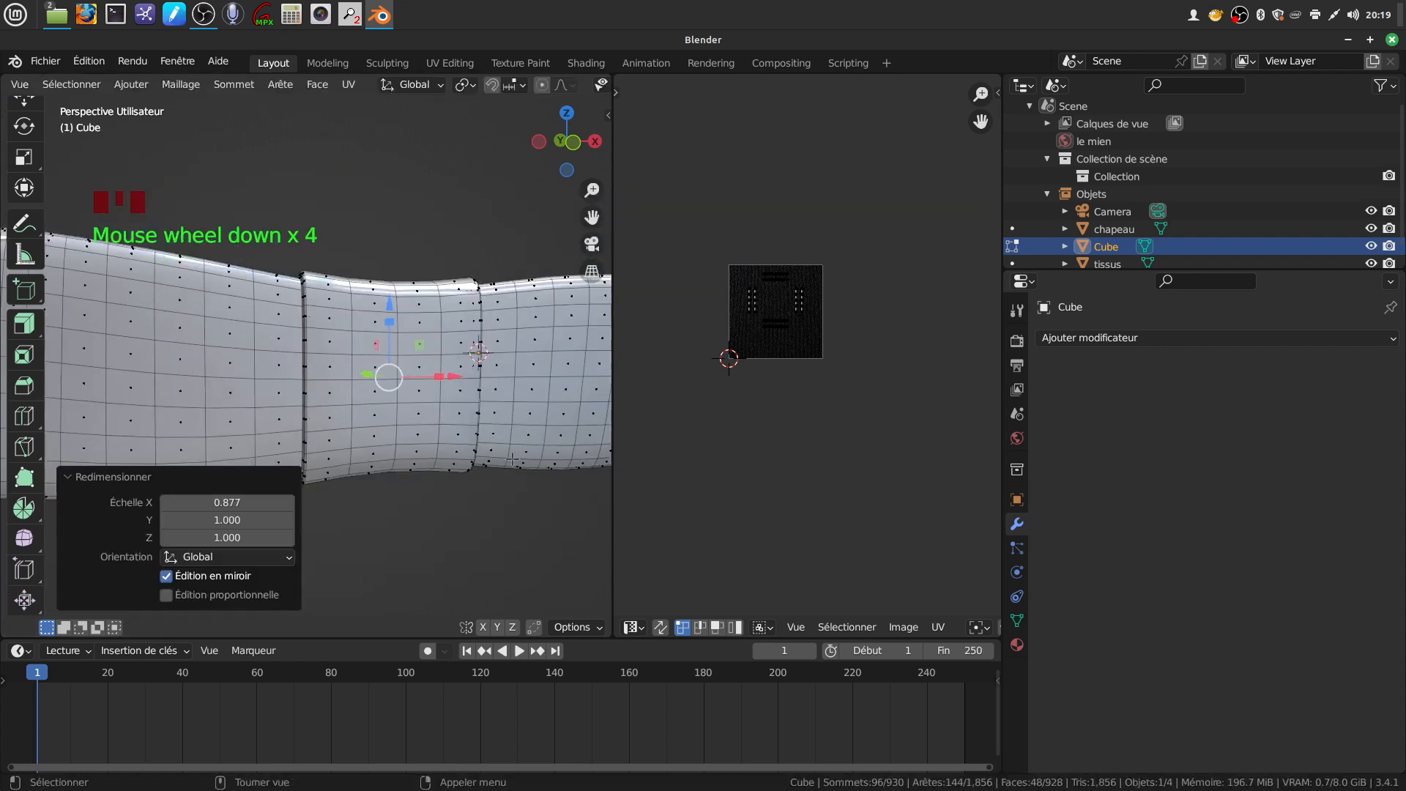
key(x)
click(402, 566)
Examine the joints between the central band and the wings in object mode, and return to edit mode
mouse_move(371, 424)
middle_down()
mouse_move(480, 403)
mouse_move(425, 434)
mouse_move(420, 412)
mouse_move(442, 388)
mouse_move(428, 444)
mouse_move(359, 403)
mouse_move(356, 377)
mouse_move(402, 364)
mouse_move(371, 372)
mouse_move(361, 410)
middle_up()
scroll(425, 434, up, 2)
scroll(425, 433, up, 1)
key(Tab)
scroll(394, 419, down, 1)
scroll(393, 418, down, 1)
scroll(356, 376, down, 3)
scroll(367, 376, up, 3)
middle_drag(316, 266, 398, 386)
key(Tab)
scroll(353, 387, up, 3)
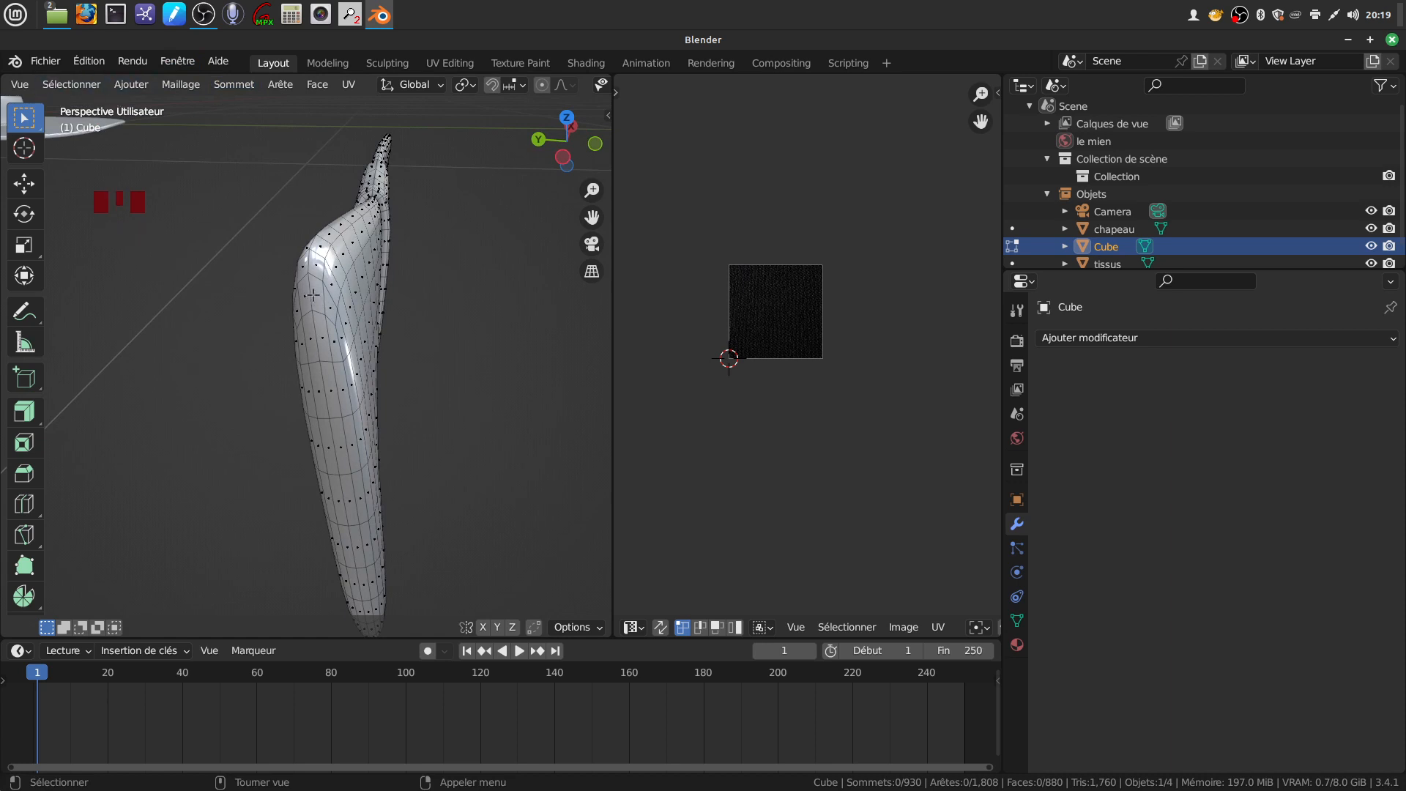
Select the rim edge loops around both outer wings in edge selection mode and mark them as seams
key(2)
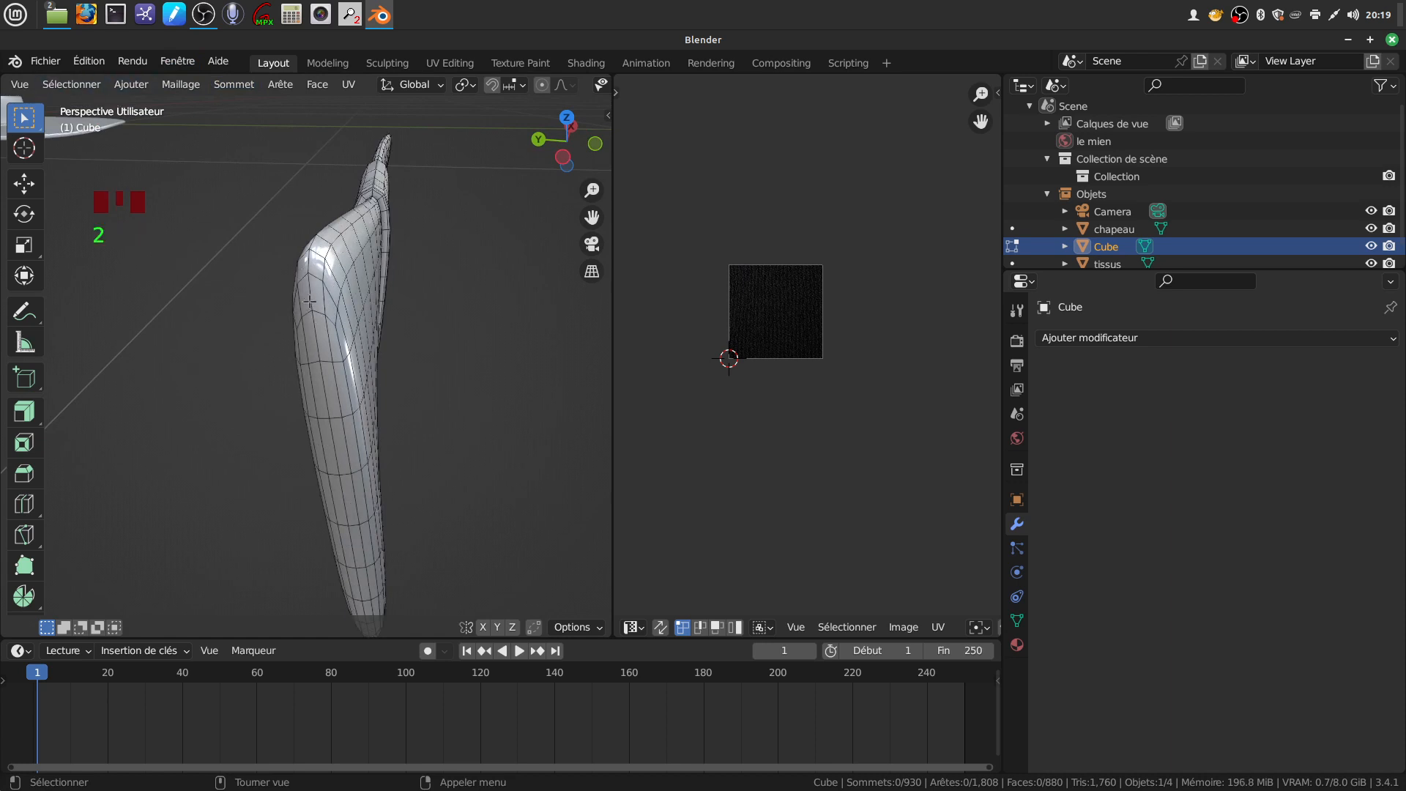
alt+click(309, 301)
middle_drag(309, 302, 218, 353)
scroll(315, 293, down, 3)
scroll(393, 379, up, 2)
middle_drag(393, 379, 476, 364)
alt+shift+click(444, 387)
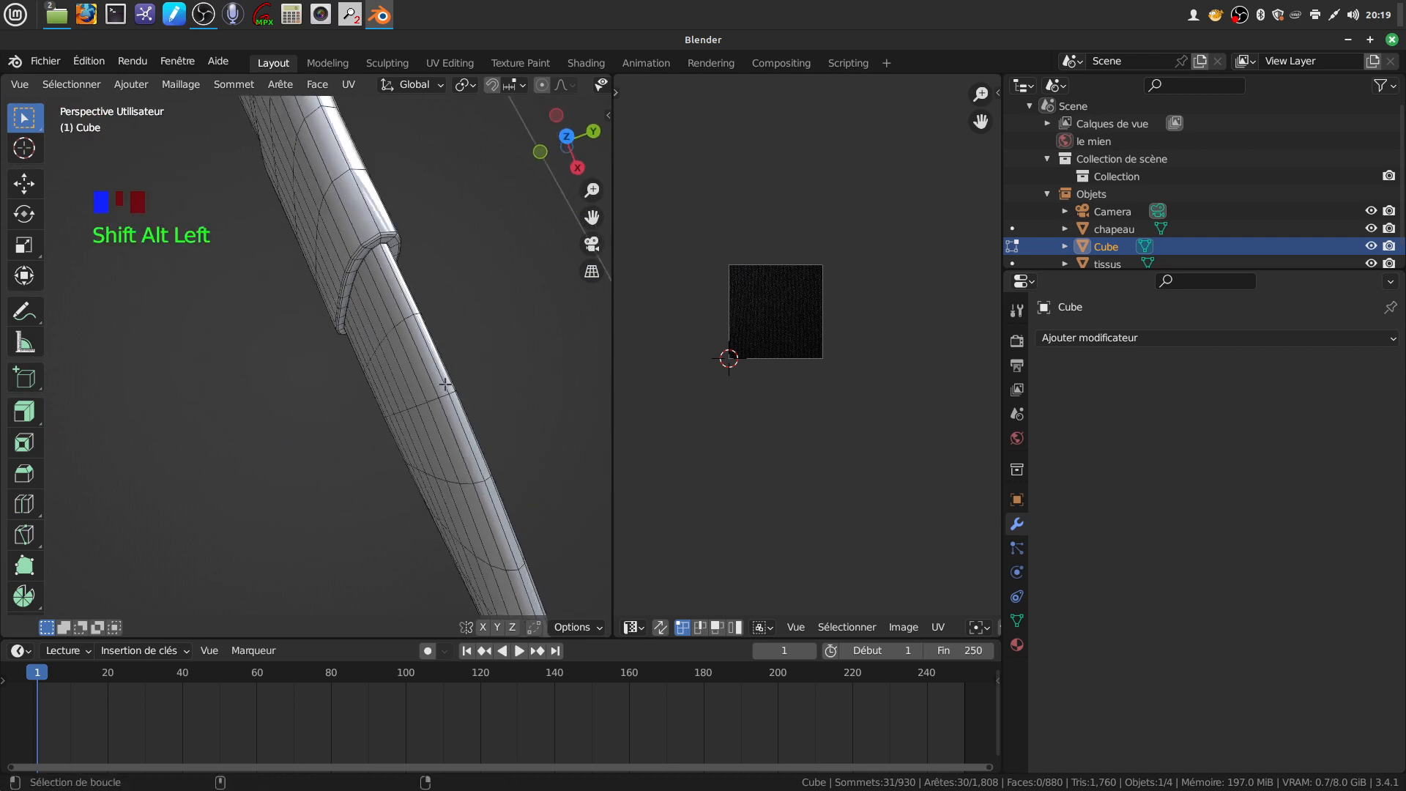
scroll(443, 388, down, 2)
middle_drag(444, 388, 444, 310)
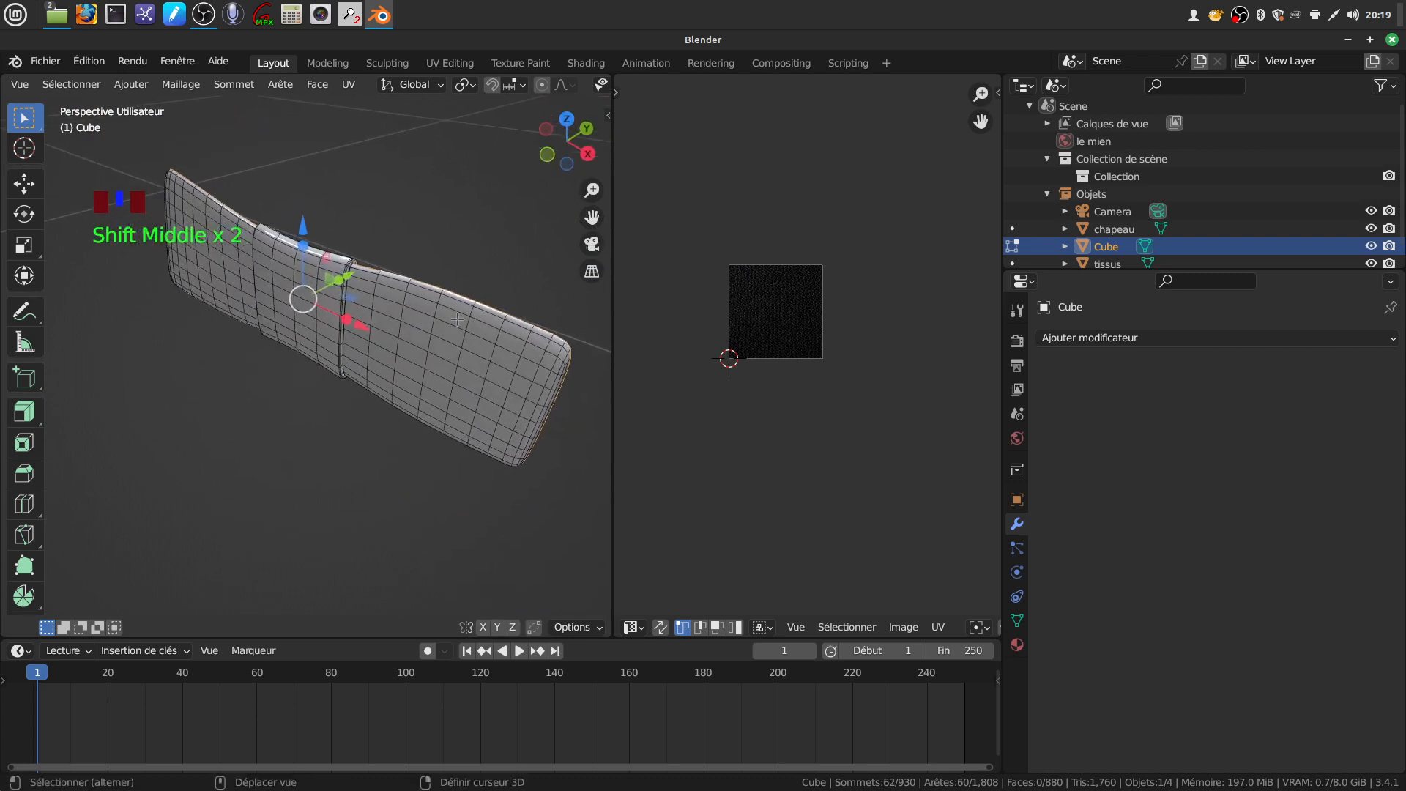
right_click(375, 480)
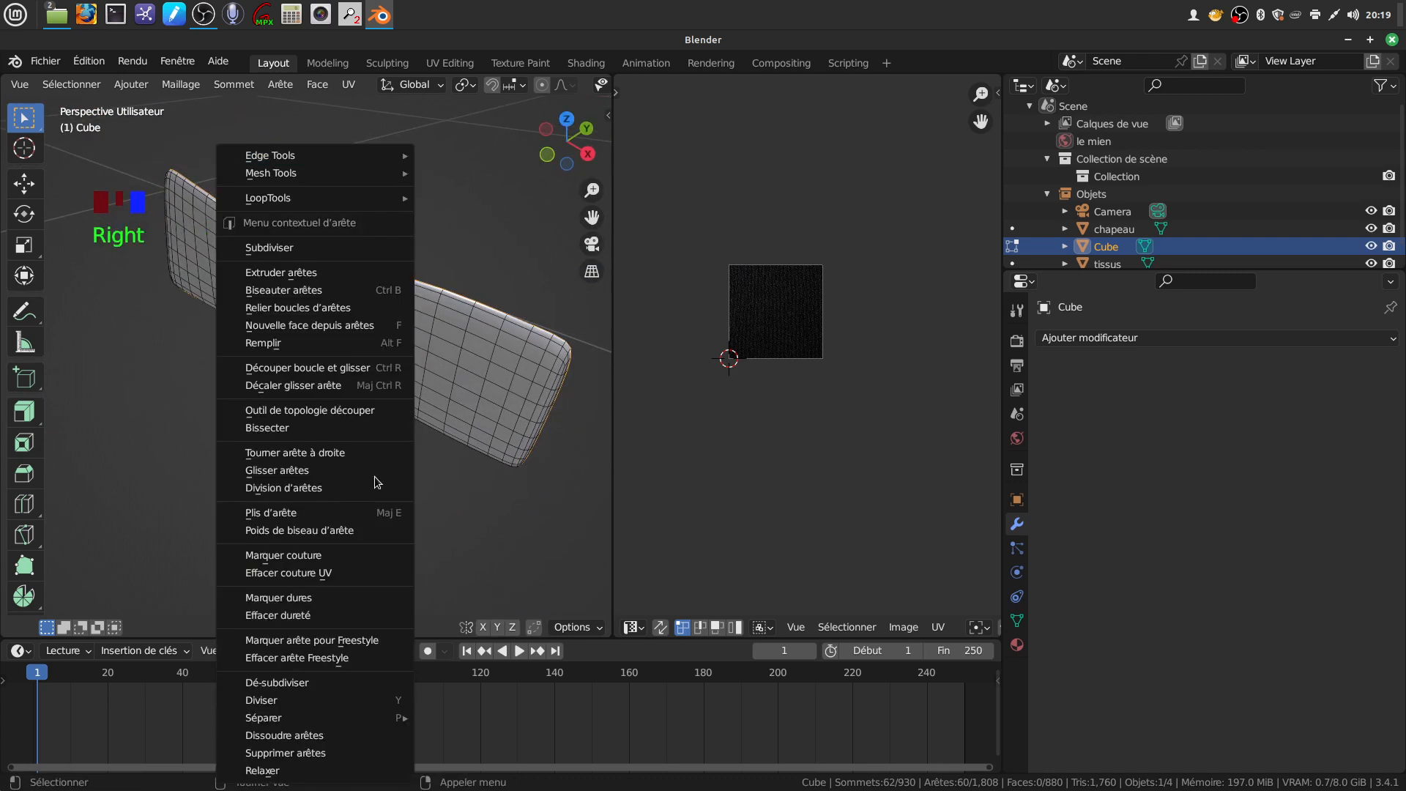
click(322, 555)
Select the edge loop along the lower narrow side of the central band and mark it as a seam
middle_drag(322, 555, 389, 325)
scroll(354, 279, up, 3)
scroll(408, 323, down, 3)
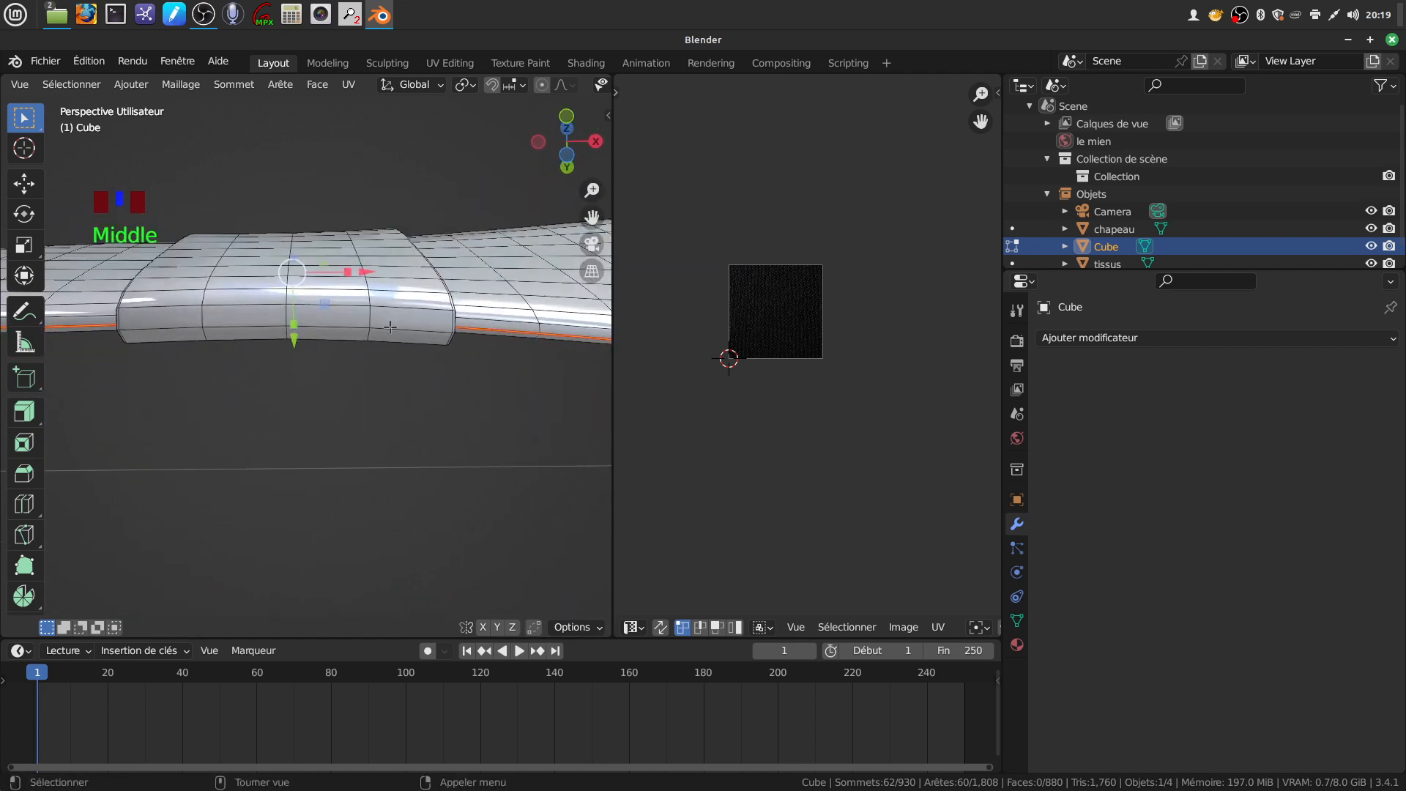
alt+click(390, 327)
right_click(431, 416)
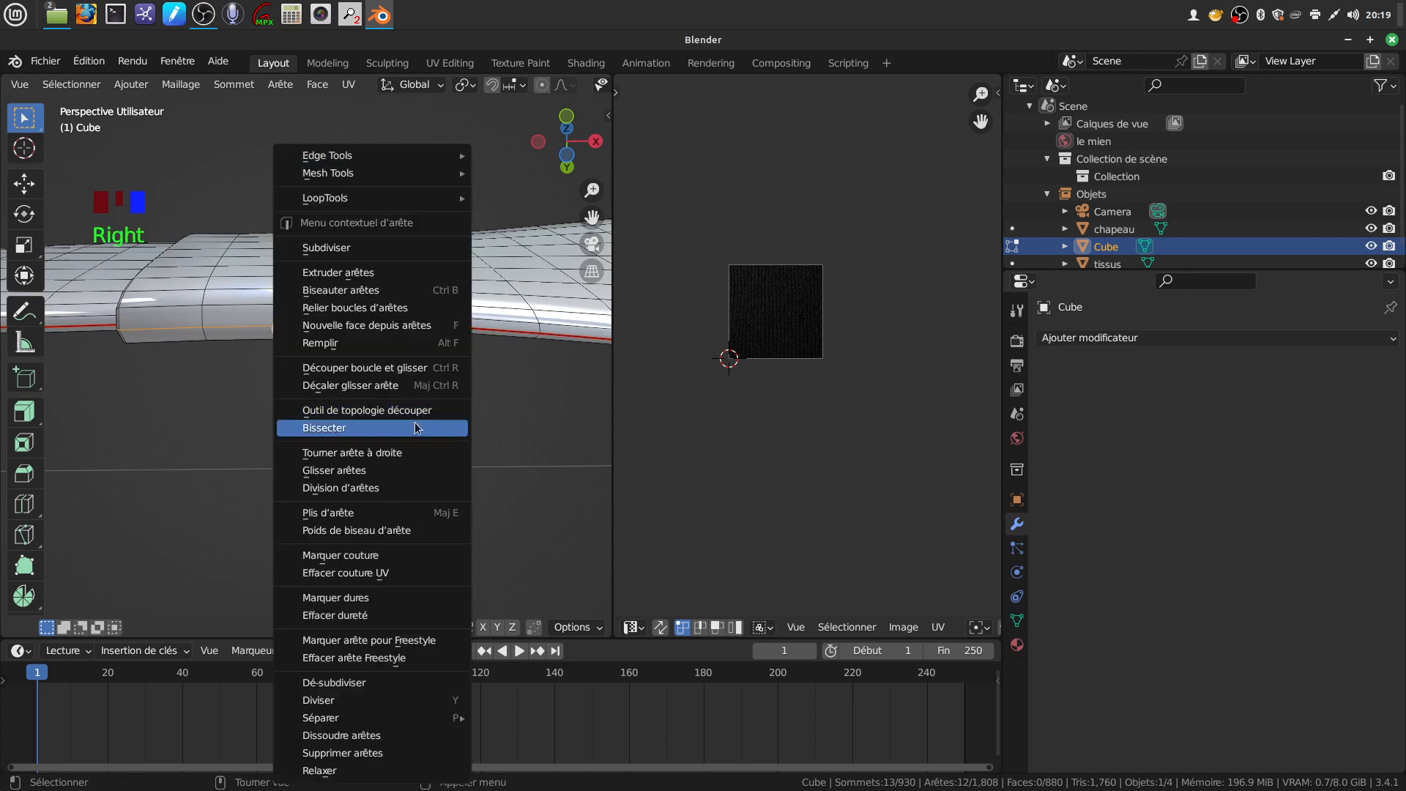
click(375, 555)
Select one rim seam edge at the upper outer corner of each wing
scroll(371, 546, down, 5)
middle_drag(371, 546, 289, 436)
shift+middle_drag(297, 373, 227, 393)
scroll(370, 354, up, 5)
scroll(373, 361, down, 1)
shift+middle_drag(373, 361, 527, 368)
click(446, 410)
scroll(445, 411, down, 2)
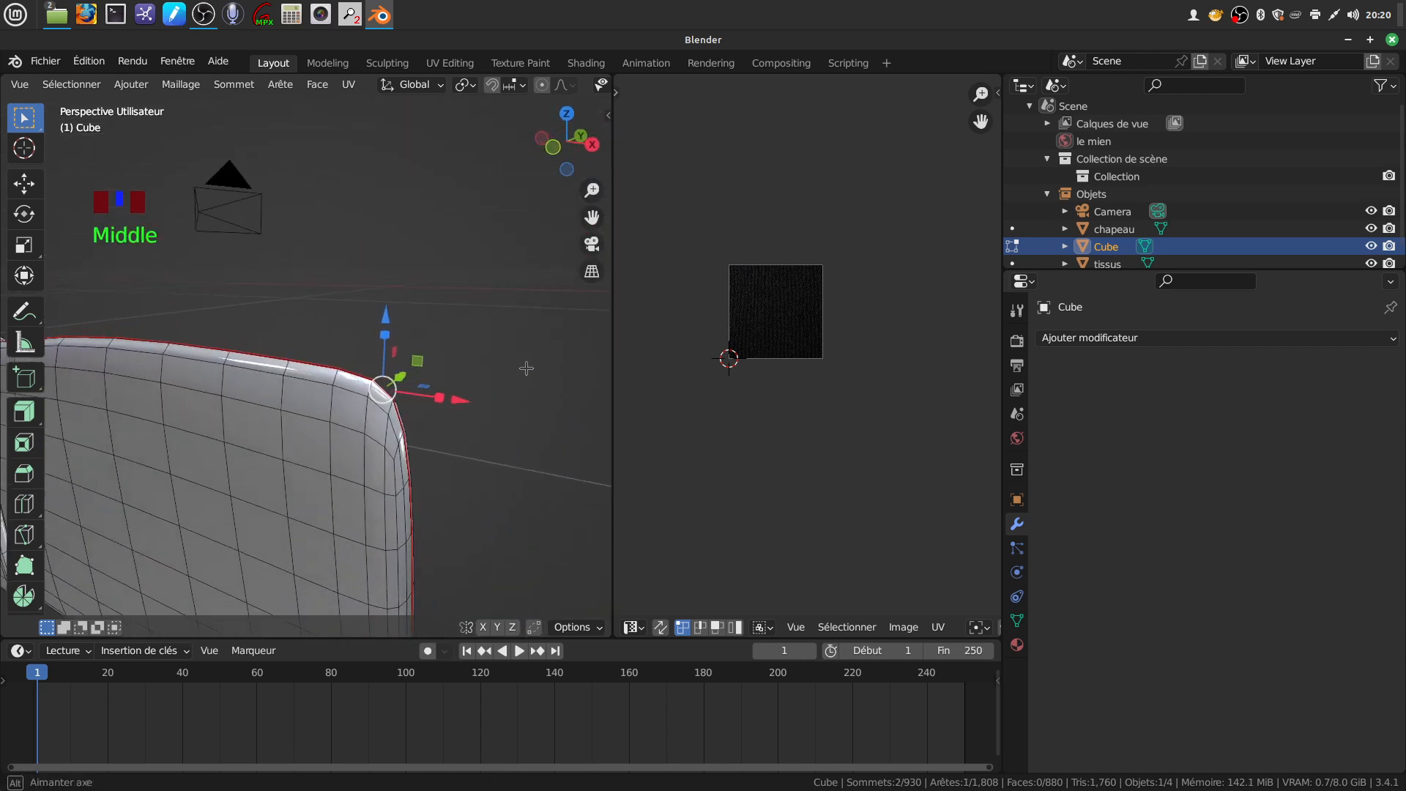
scroll(526, 368, down, 4)
middle_drag(116, 383, 172, 383)
shift+middle_drag(104, 415, 149, 353)
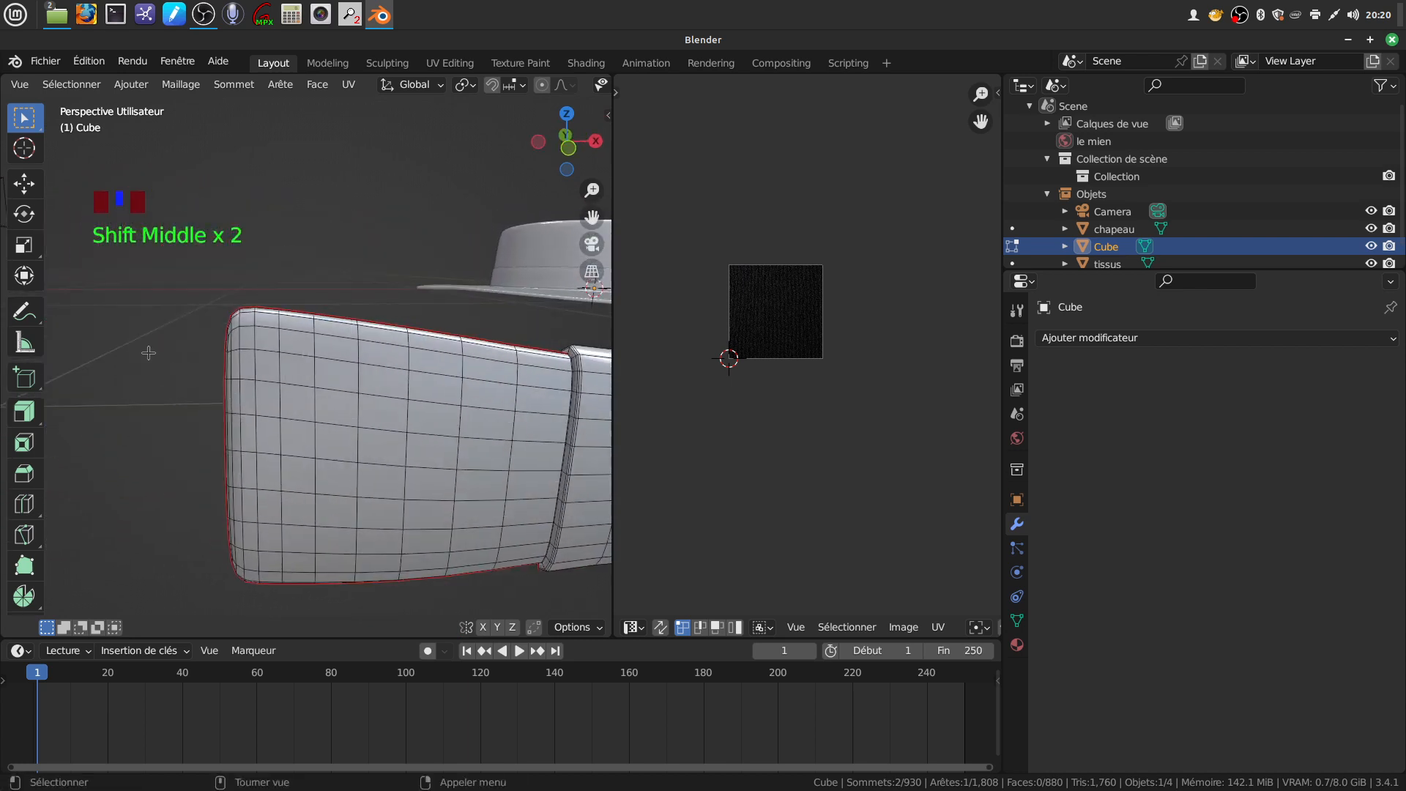
mouse_move(321, 433)
middle_down()
mouse_move(336, 435)
mouse_move(328, 370)
mouse_move(318, 416)
middle_up()
shift+scroll(328, 370, up, 2)
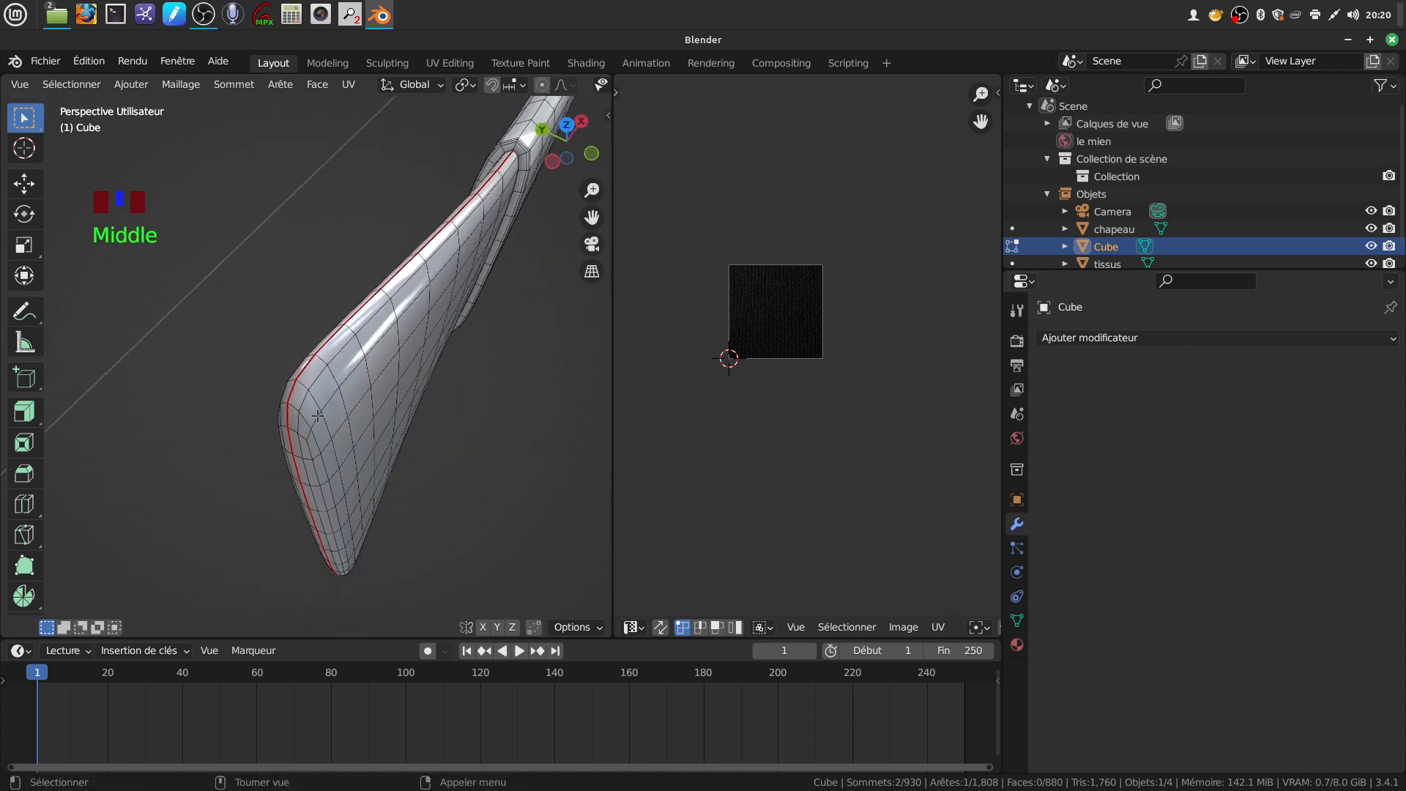
shift+scroll(317, 416, up, 2)
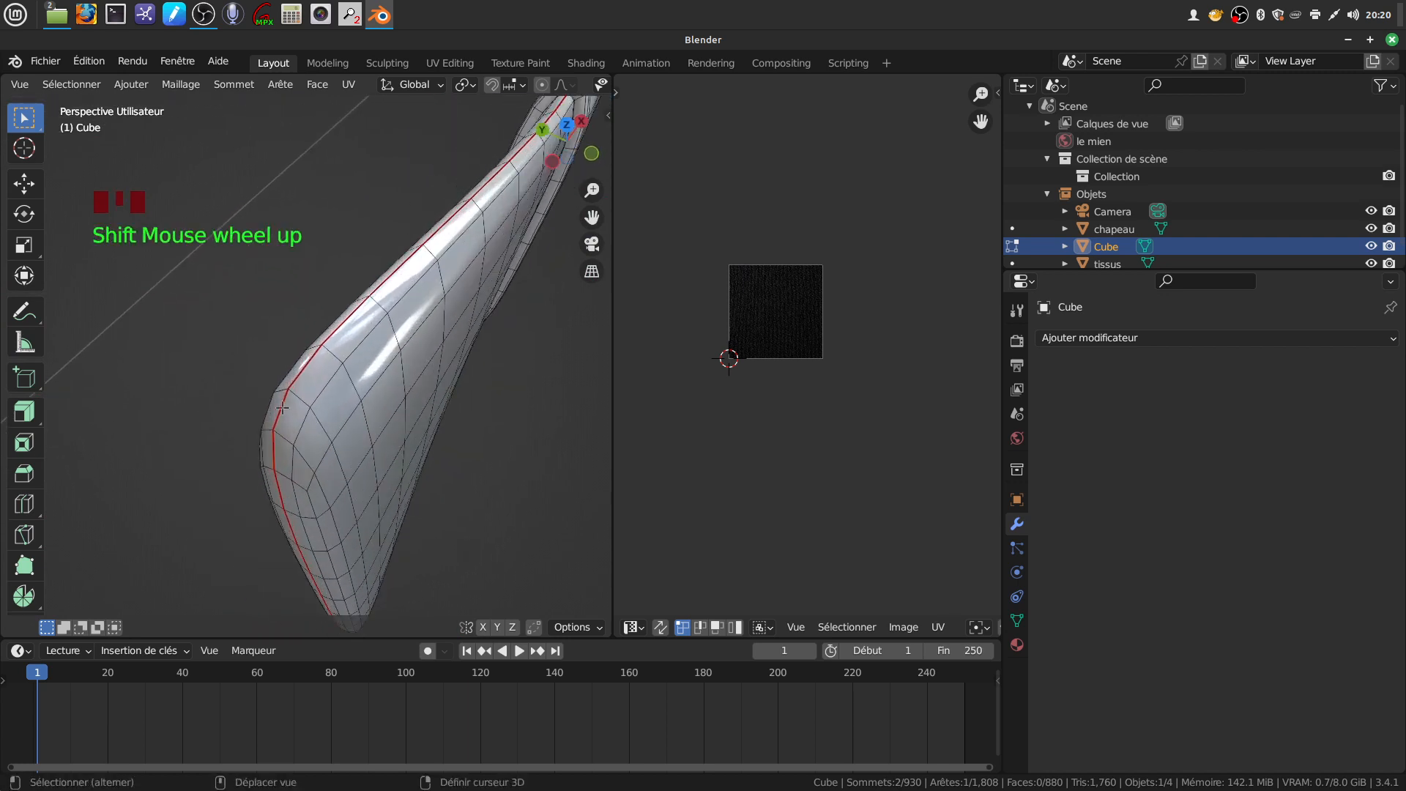
ctrl+shift+click(282, 407)
Check the seam where the wing meets the central band and clear the UV seam on the selected corner edges
scroll(208, 244, down, 3)
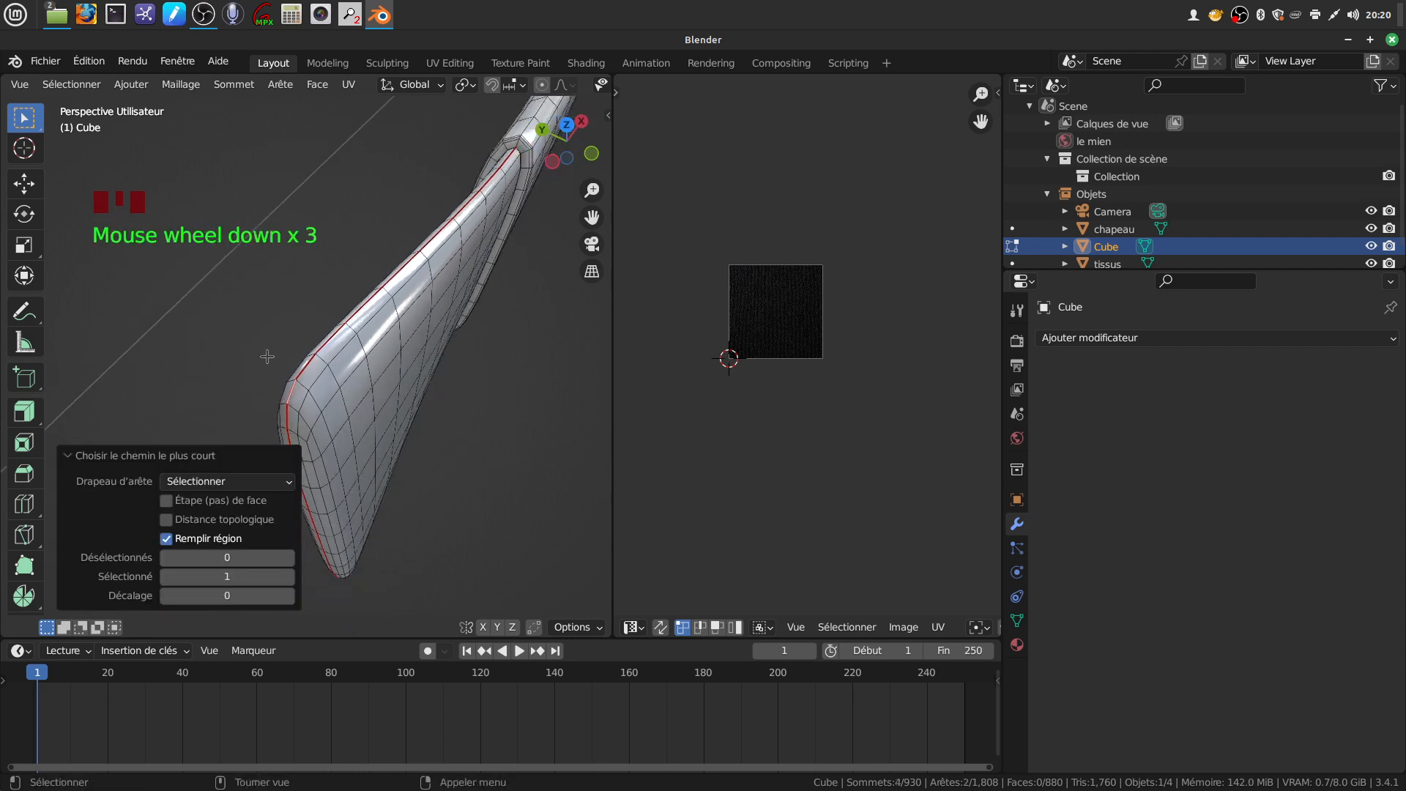
scroll(266, 357, up, 3)
middle_drag(267, 357, 232, 277)
scroll(290, 379, down, 4)
scroll(352, 293, down, 1)
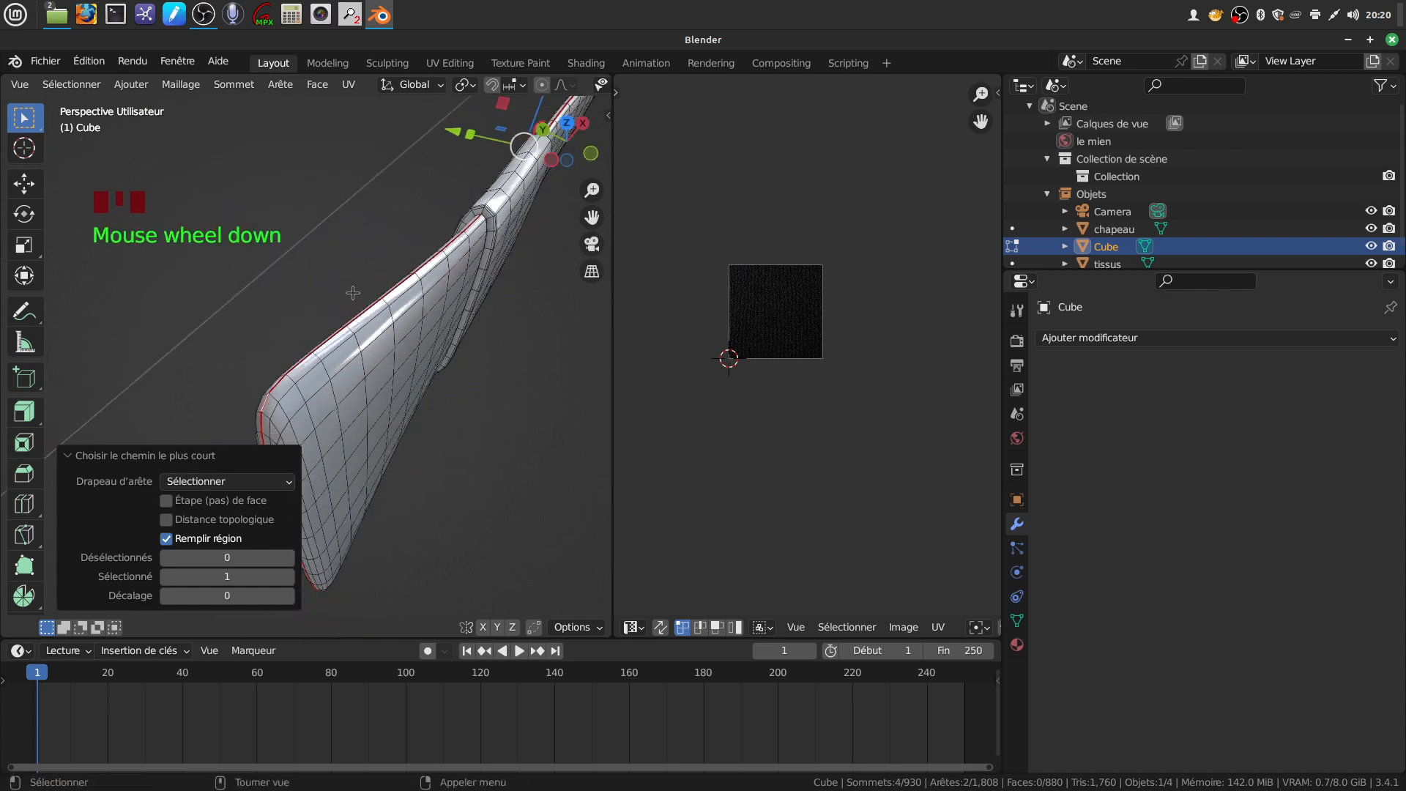
shift+middle_drag(414, 276, 437, 141)
scroll(326, 349, up, 5)
scroll(314, 258, up, 5)
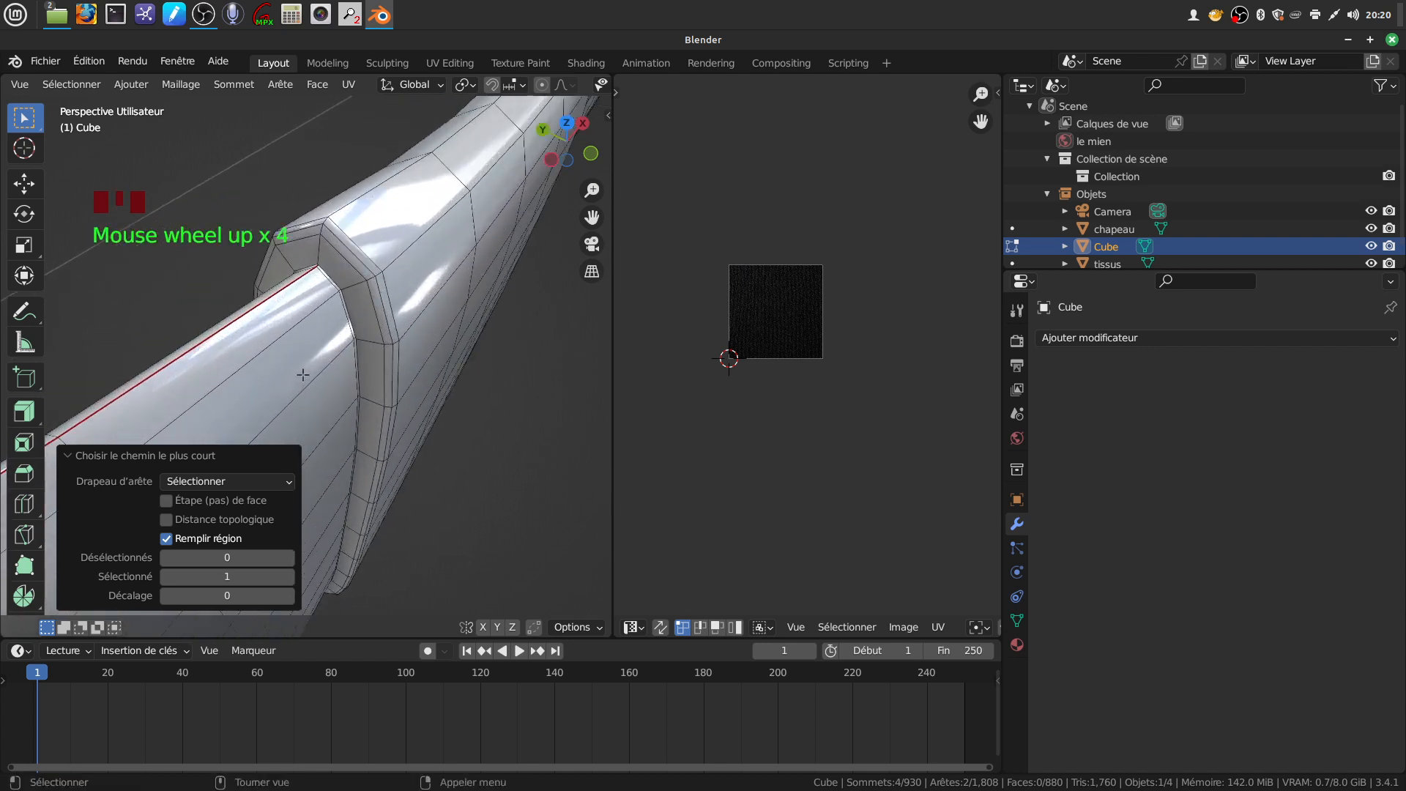
middle_drag(314, 253, 396, 274)
scroll(301, 347, down, 10)
scroll(384, 291, up, 1)
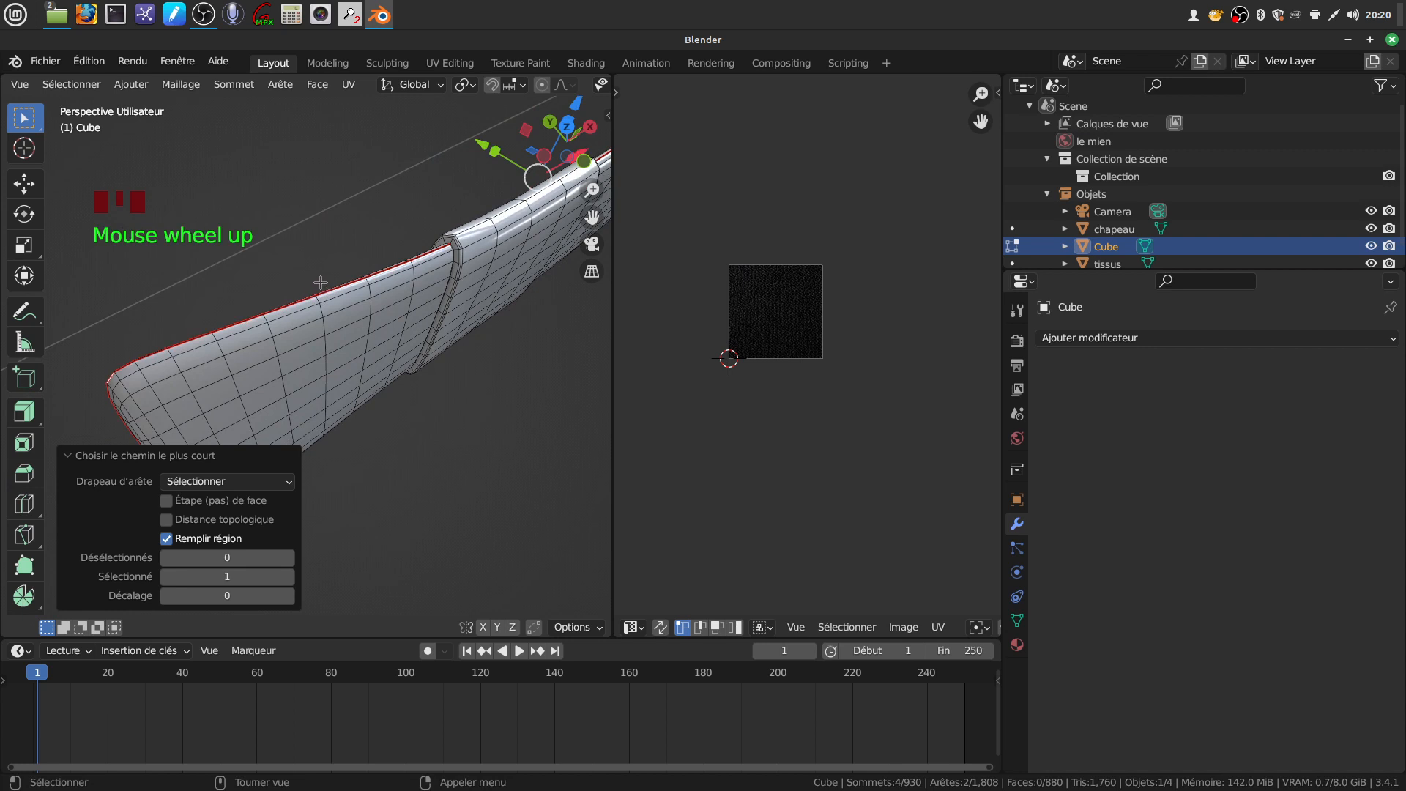
right_click(307, 226)
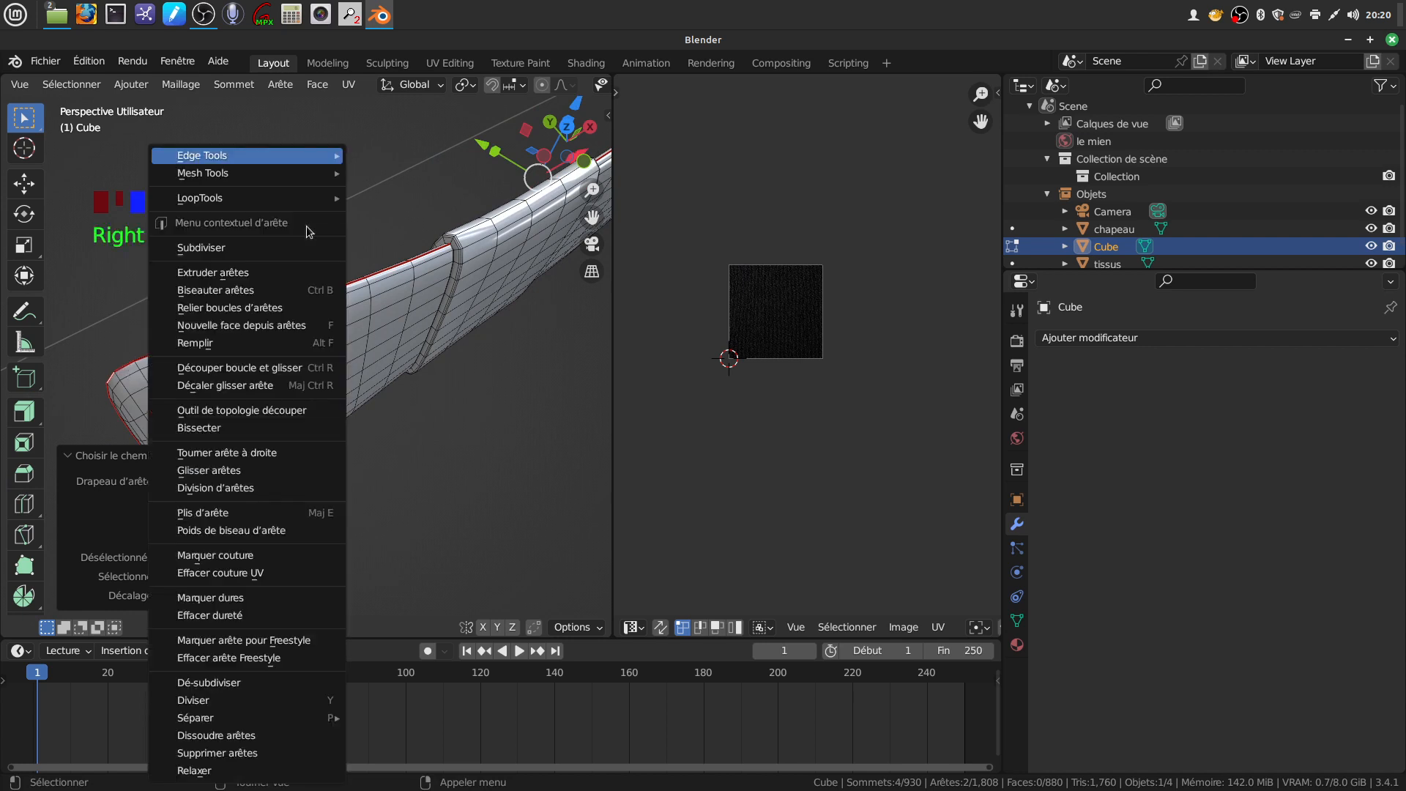
click(256, 572)
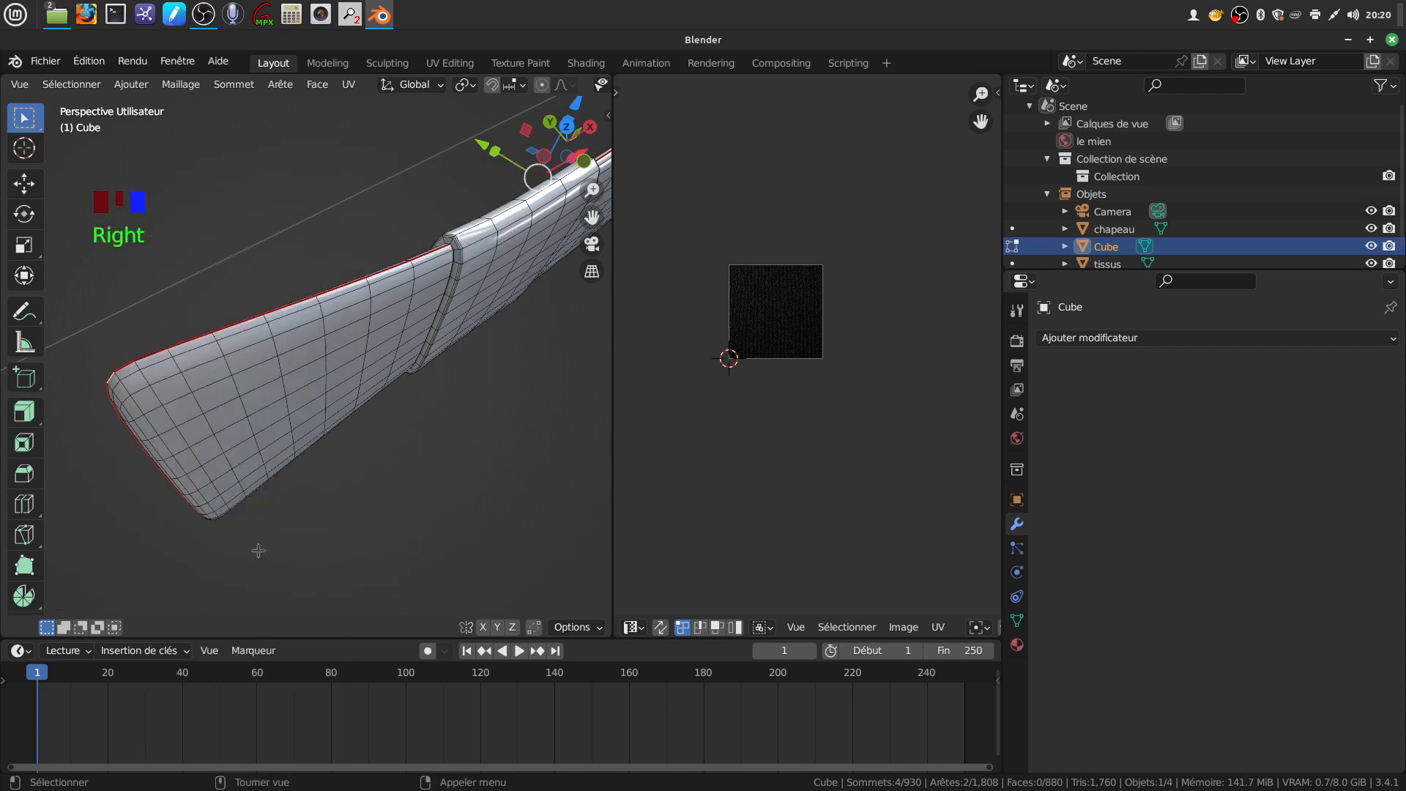
Switch the viewport to wireframe display and deselect all of the bow's geometry
shift+middle_drag(218, 379, 233, 375)
scroll(243, 373, up, 2)
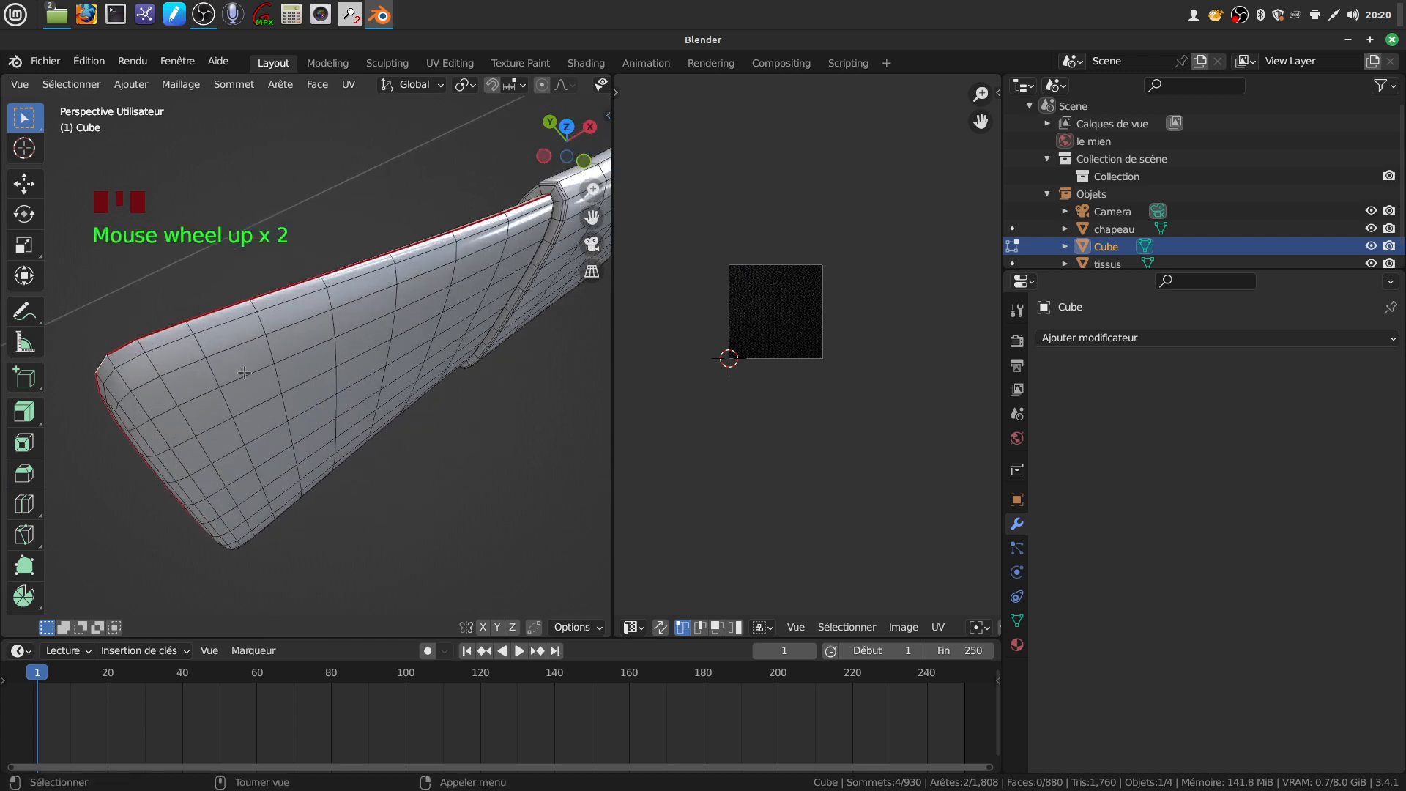
click(118, 346)
shift+middle_drag(120, 340, 2, 421)
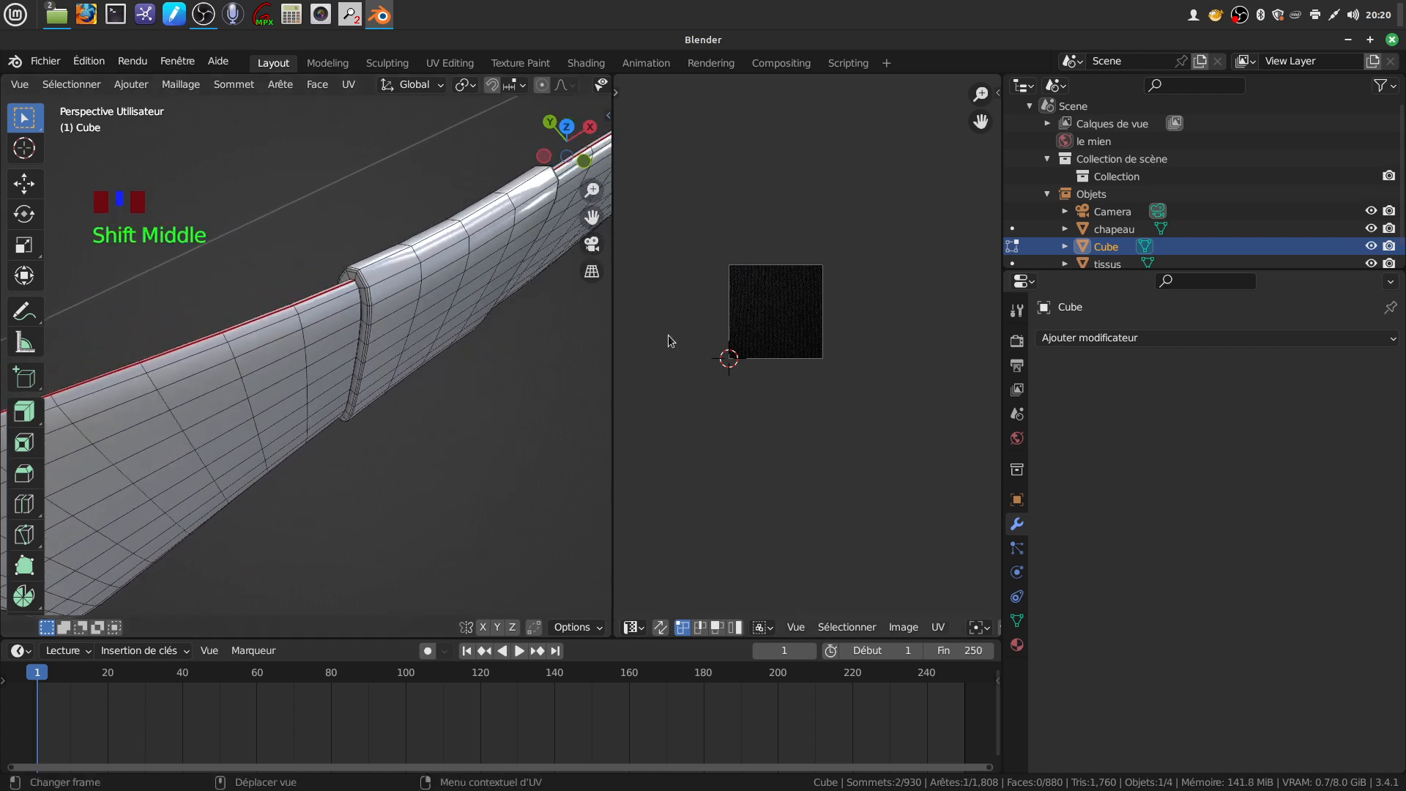
scroll(808, 343, up, 1)
scroll(395, 243, up, 2)
middle_drag(405, 280, 263, 382)
scroll(452, 338, down, 9)
key(alt+z)
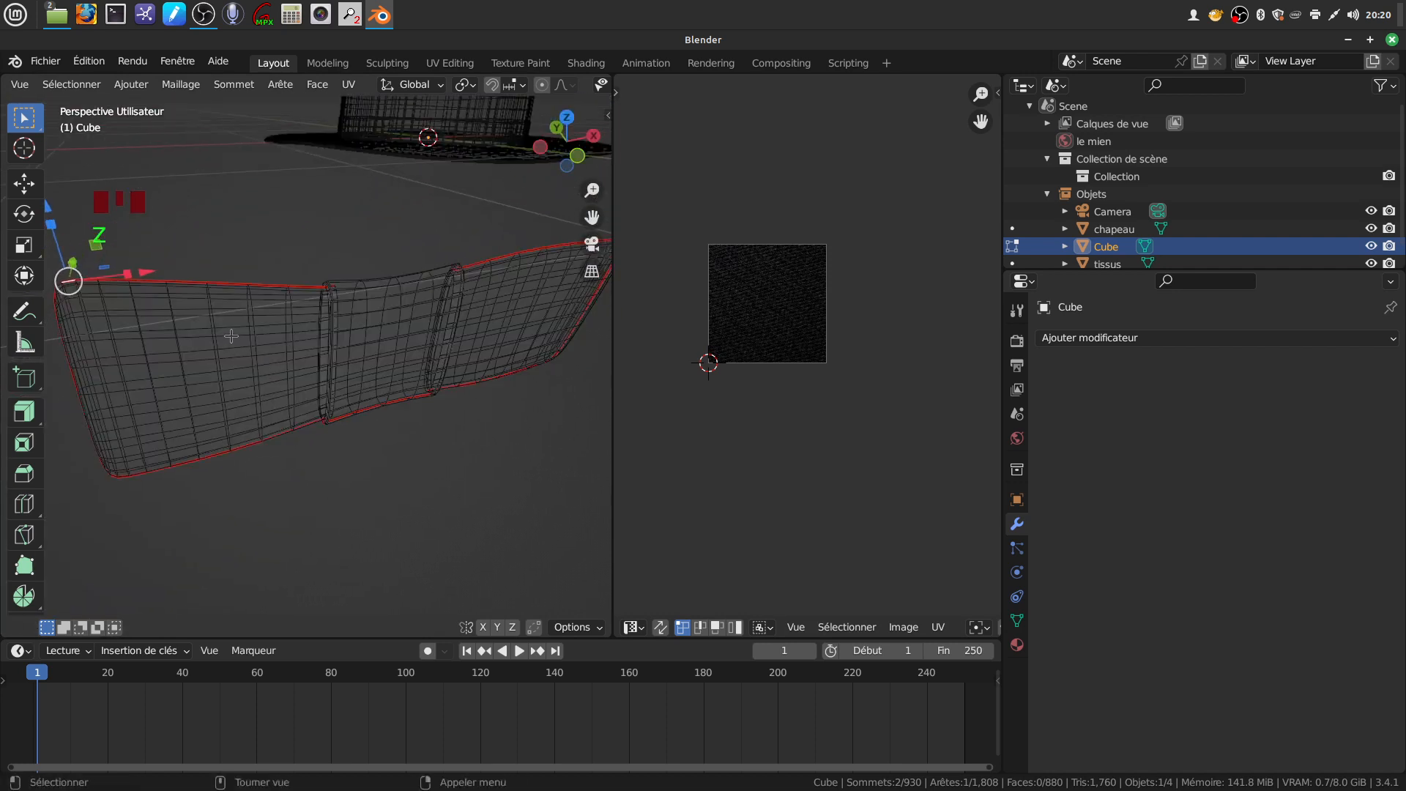
shift+middle_drag(221, 329, 235, 315)
key(alt+a)
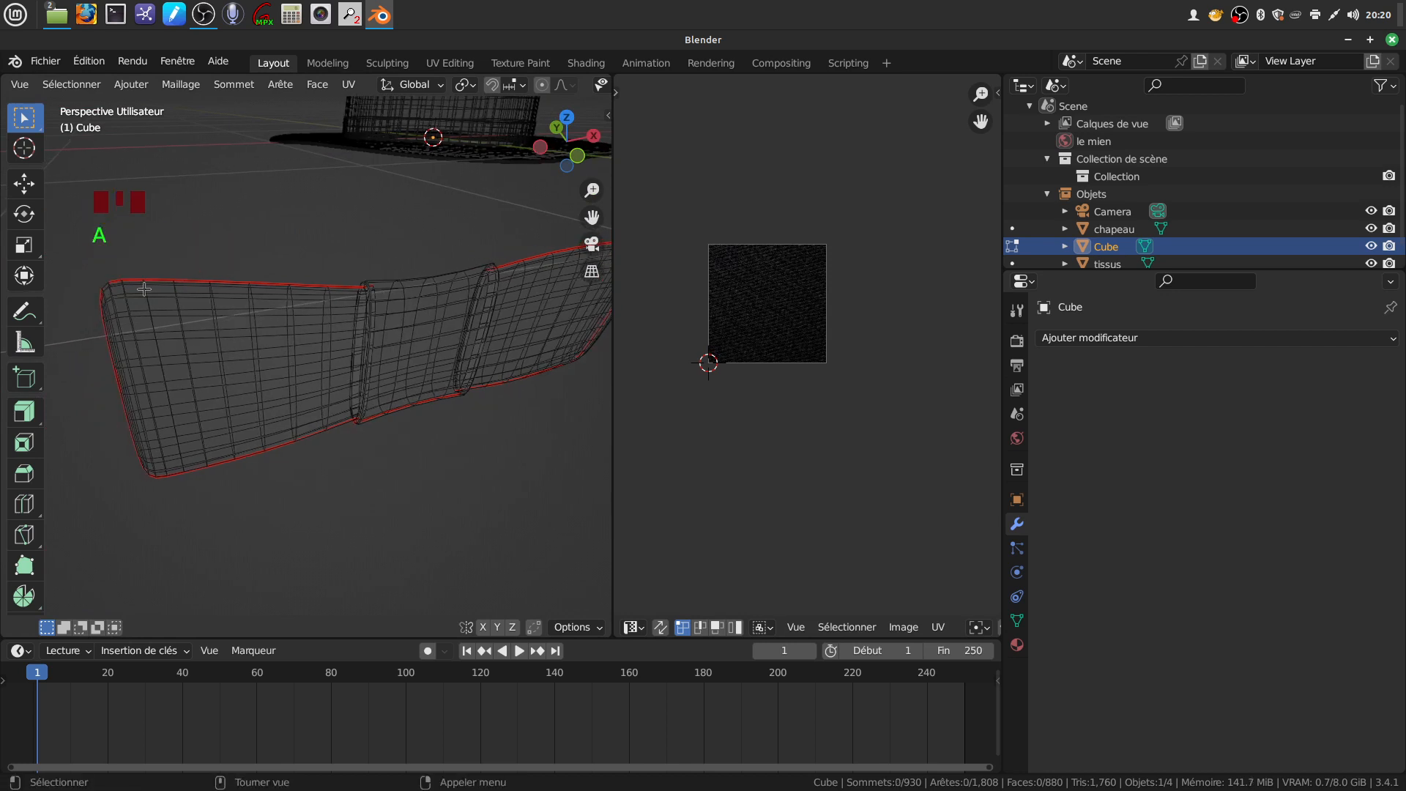
Circle-select the edges along the upper rim of both wings, leaving the side and lower rims unselected
key(c)
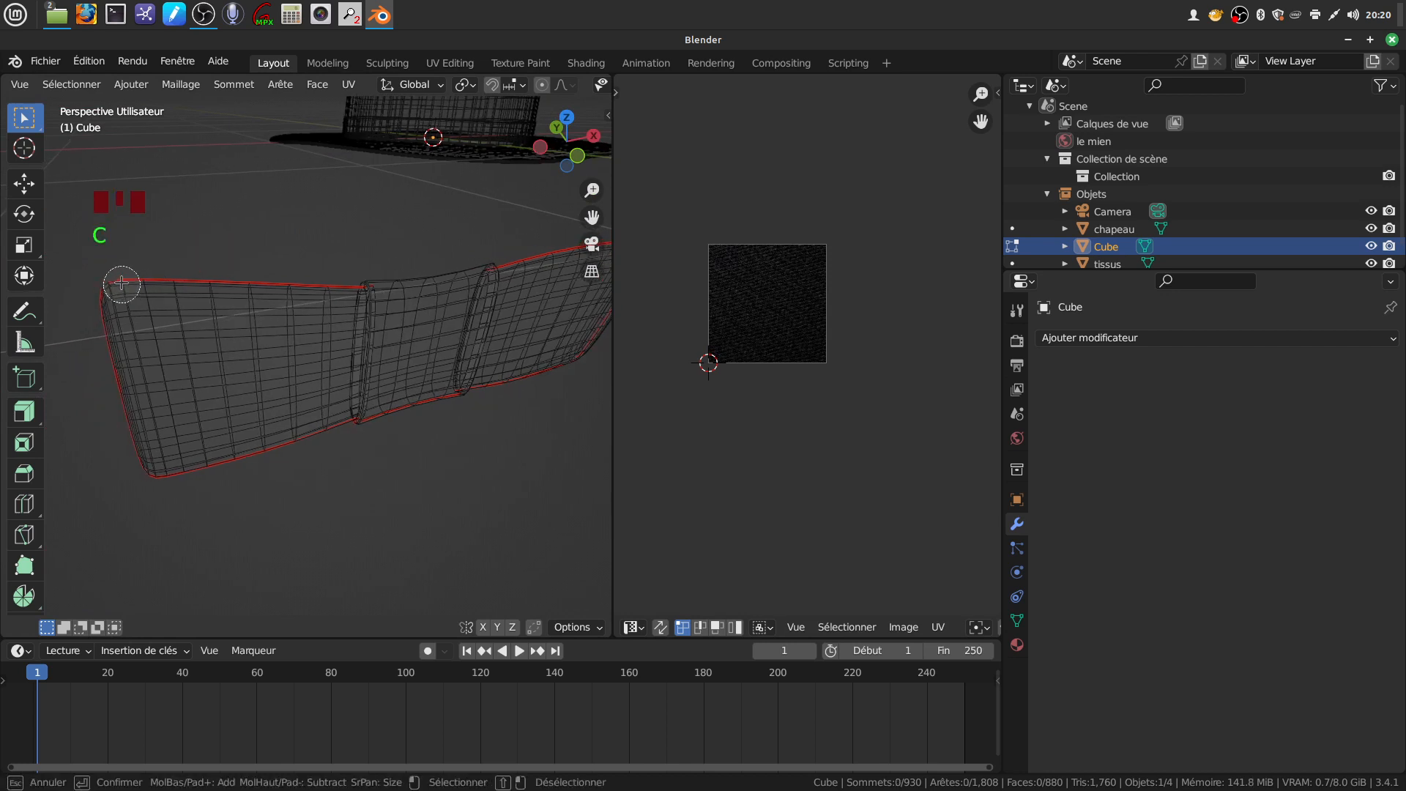
drag(122, 278, 370, 290)
right_click(370, 293)
shift+middle_drag(394, 290, 291, 394)
scroll(291, 394, up, 4)
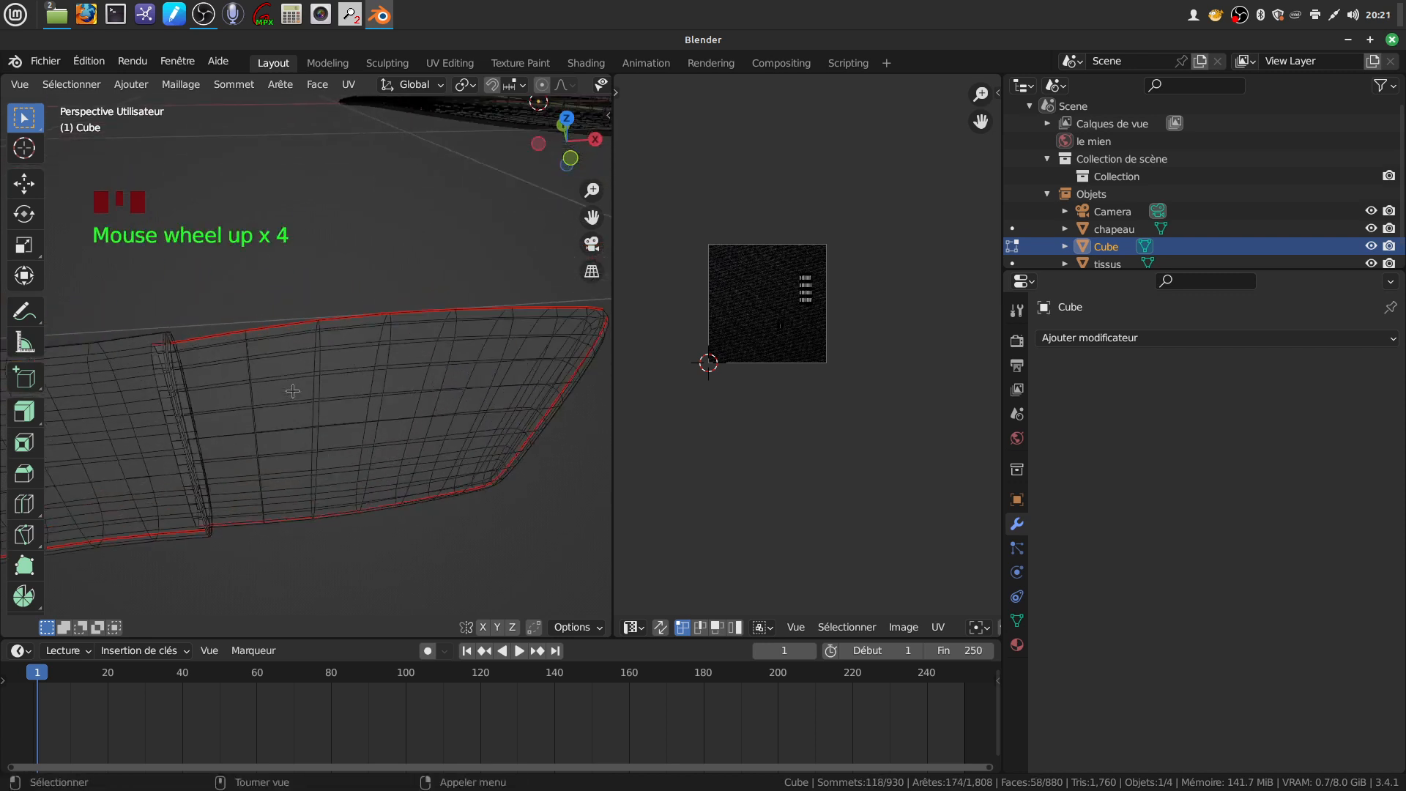
key(c)
mouse_move(141, 346)
mouse_down()
mouse_move(396, 308)
mouse_move(565, 309)
mouse_up()
right_click(532, 305)
Extend the circle selection to the second wing's upper outer corner and clear the UV seam on all selected edges
middle_drag(490, 306, 317, 396)
scroll(317, 396, up, 2)
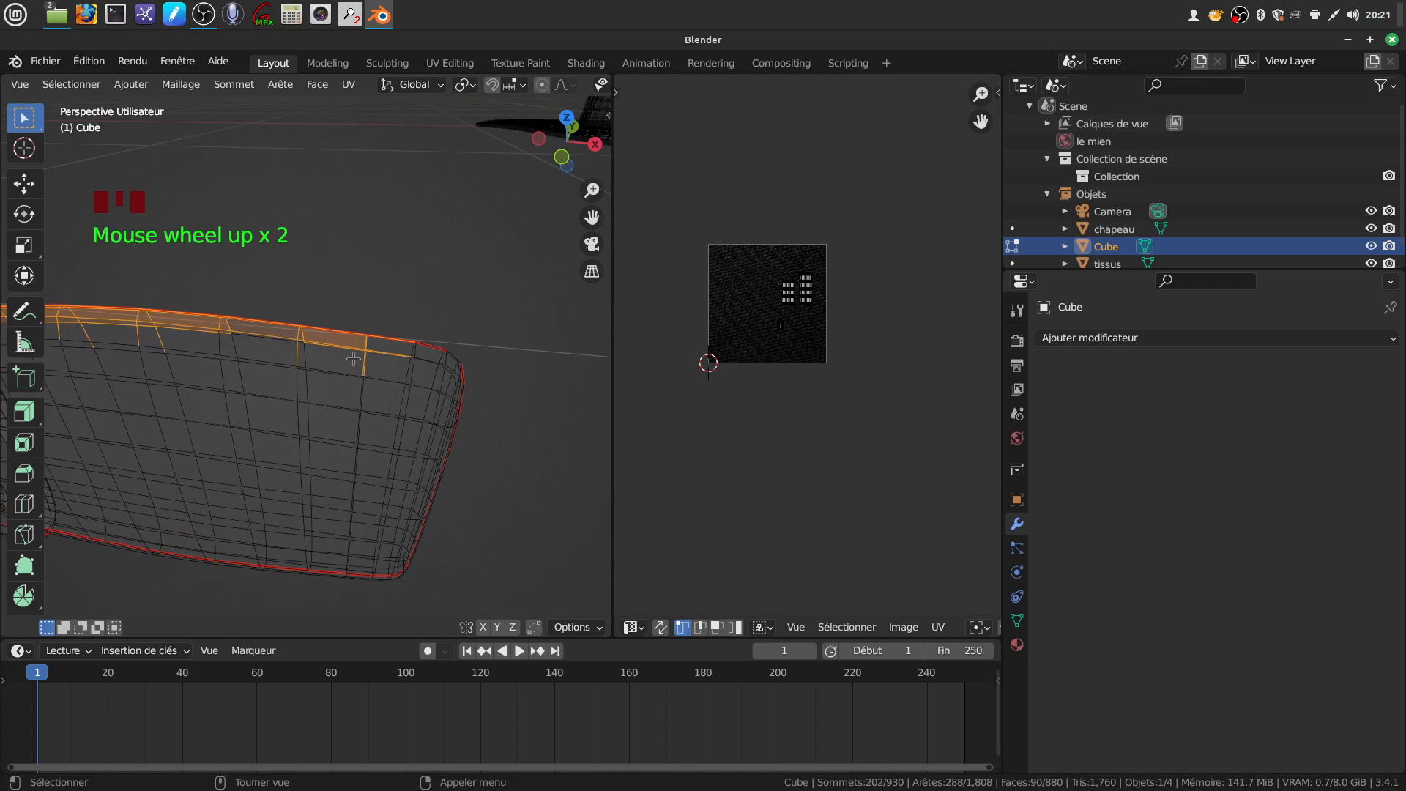
key(c)
drag(402, 327, 442, 348)
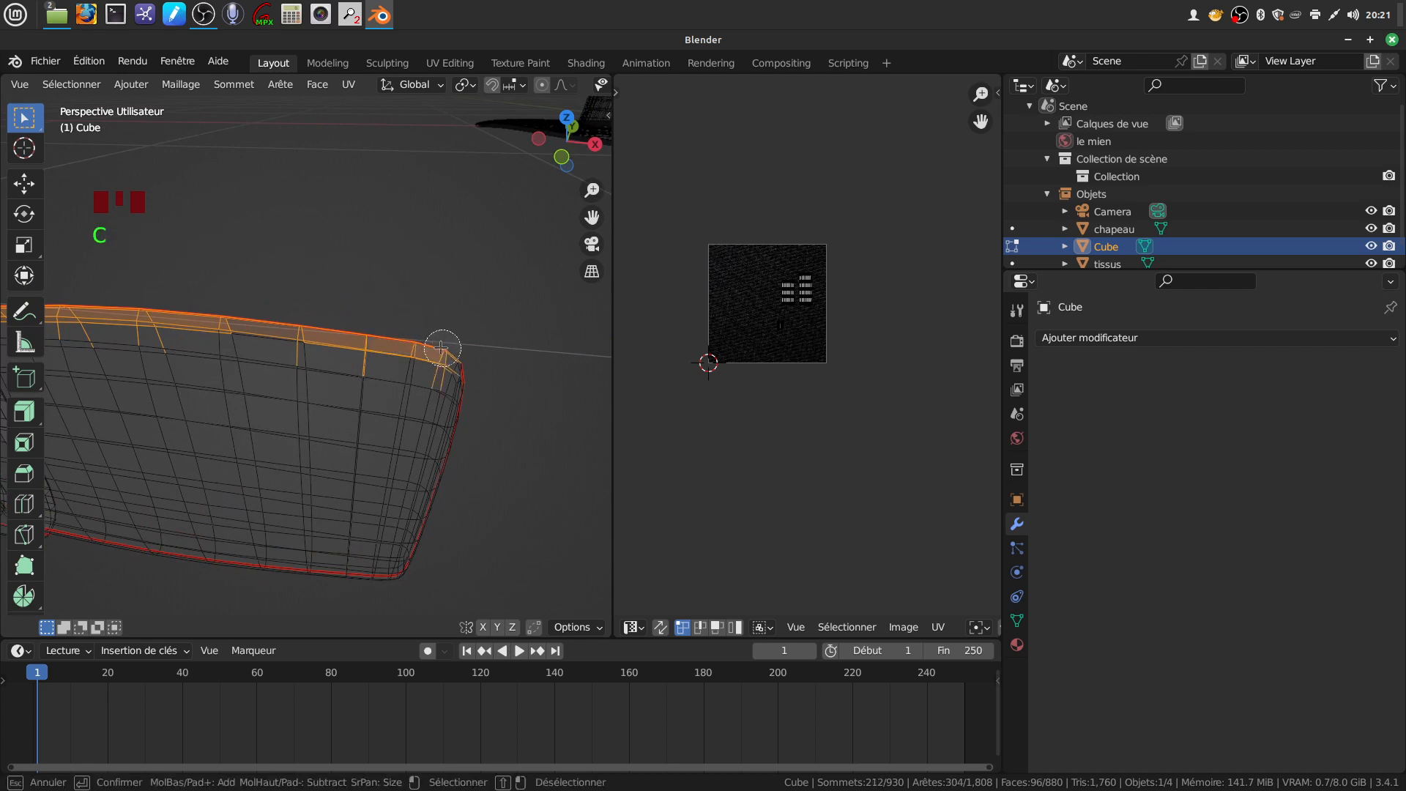
right_click(440, 307)
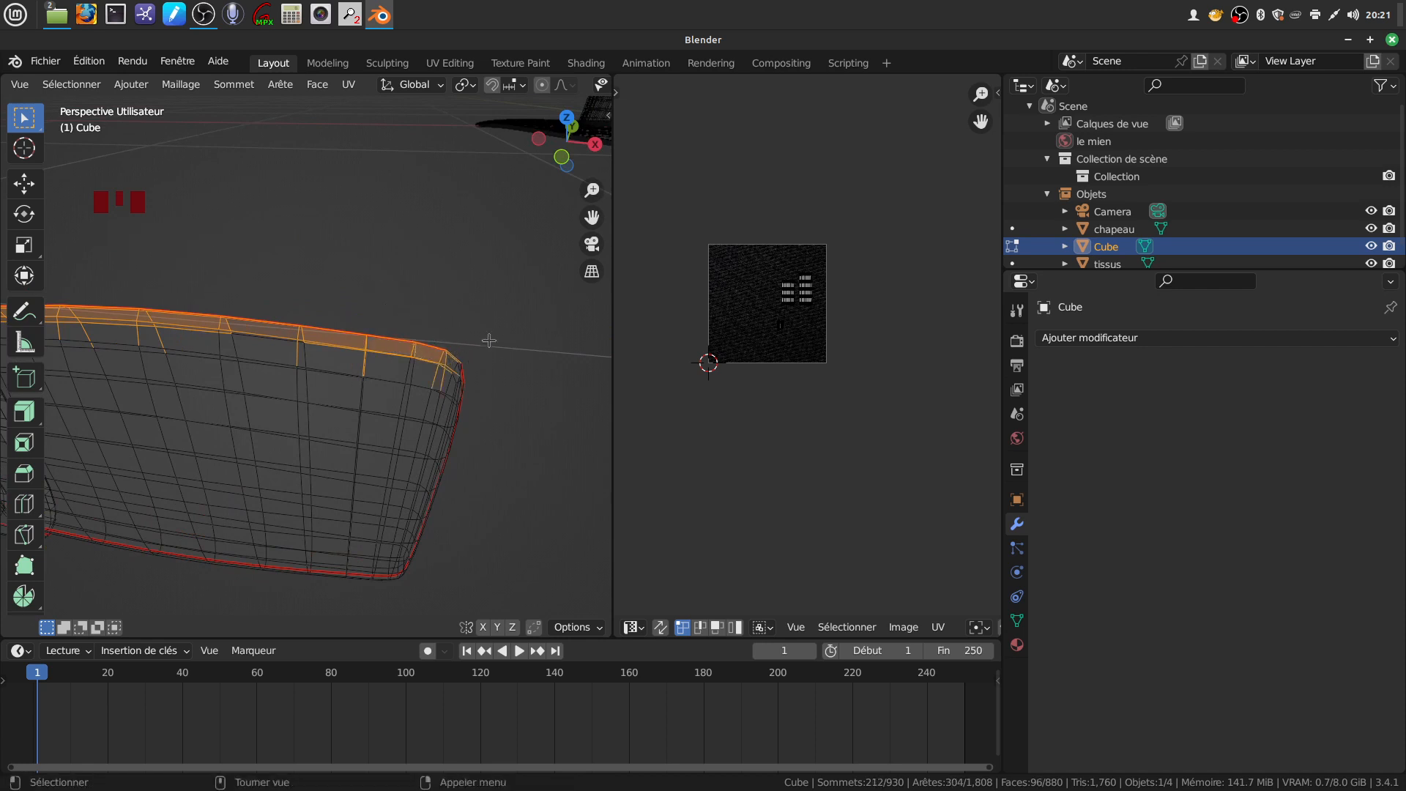
right_click(501, 291)
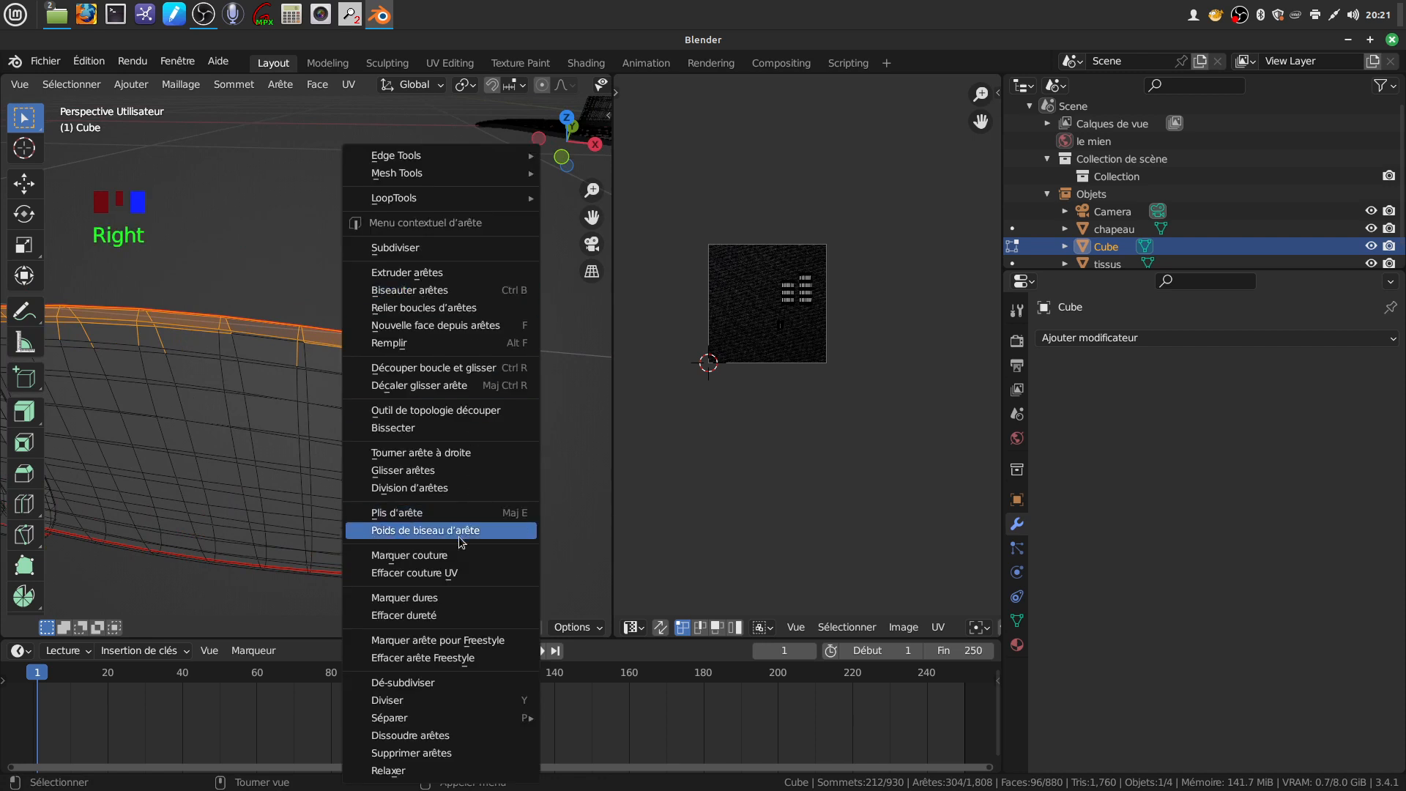
click(469, 573)
Return to solid display, review the bow beside the hat, and leave edit mode
scroll(344, 359, down, 5)
middle_drag(344, 362, 384, 340)
scroll(385, 341, down, 4)
shift+middle_drag(142, 383, 265, 278)
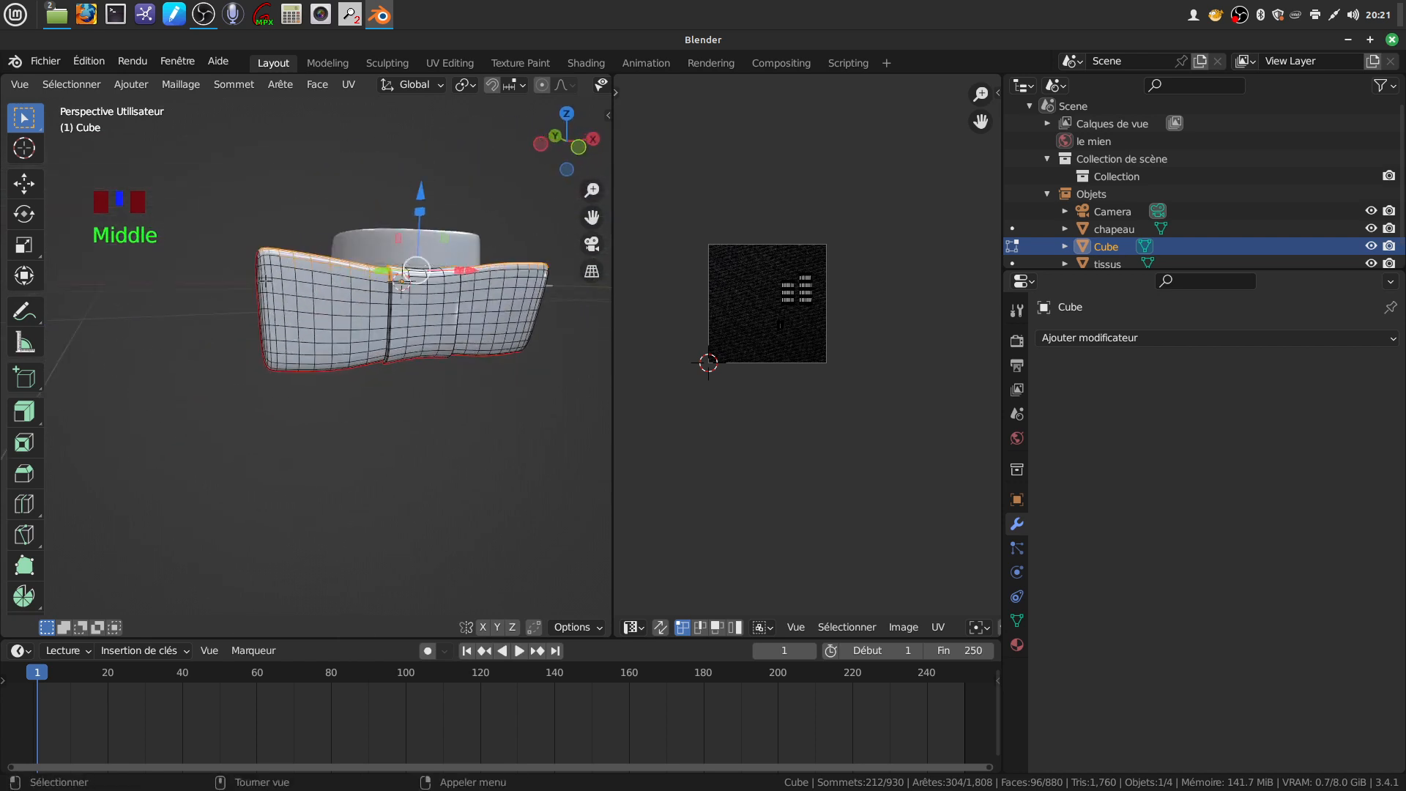
shift+middle_drag(475, 244, 444, 364)
scroll(245, 373, up, 2)
key(Tab)
scroll(286, 348, down, 2)
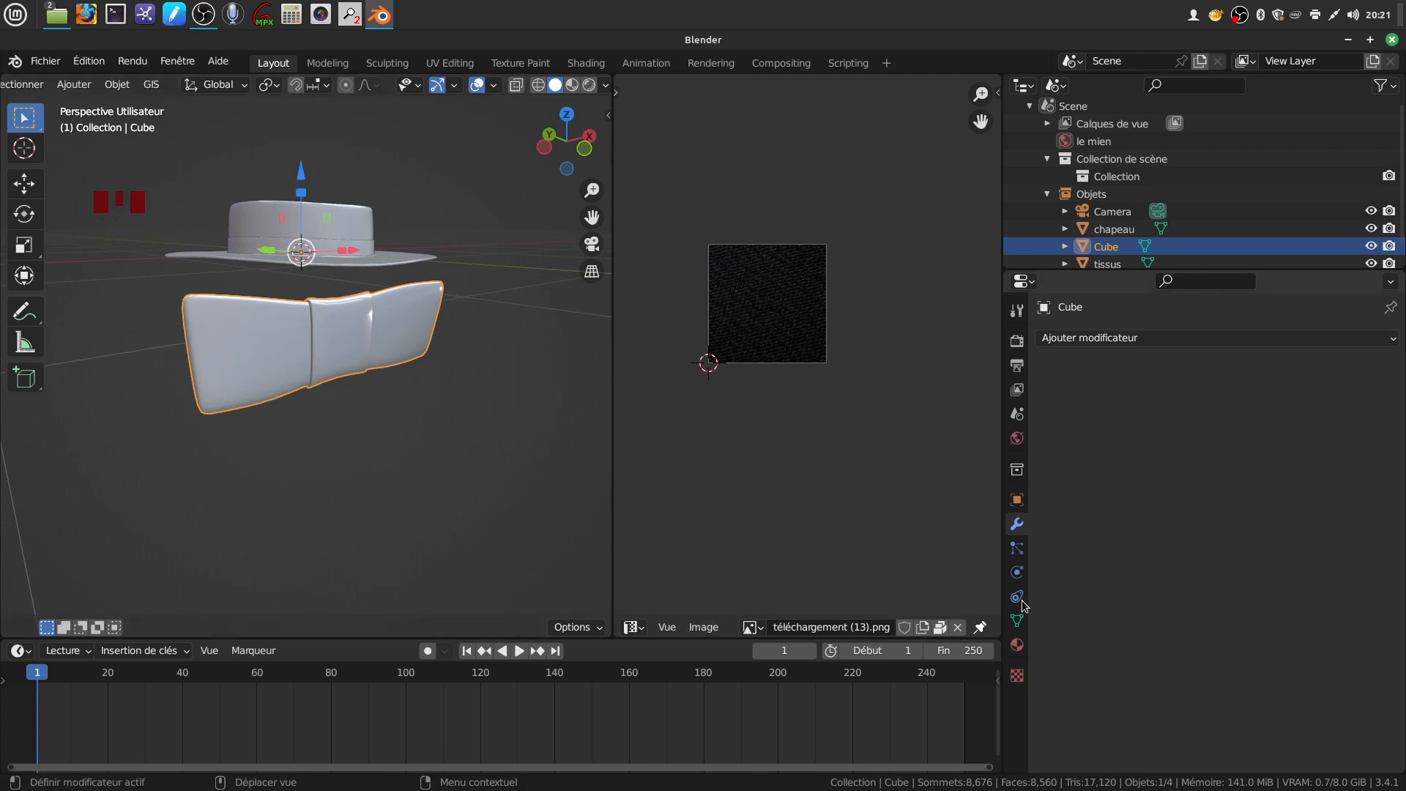
Assign the dark fabric material Matériau.003 to the bow and make it a separate single-user copy
click(1017, 643)
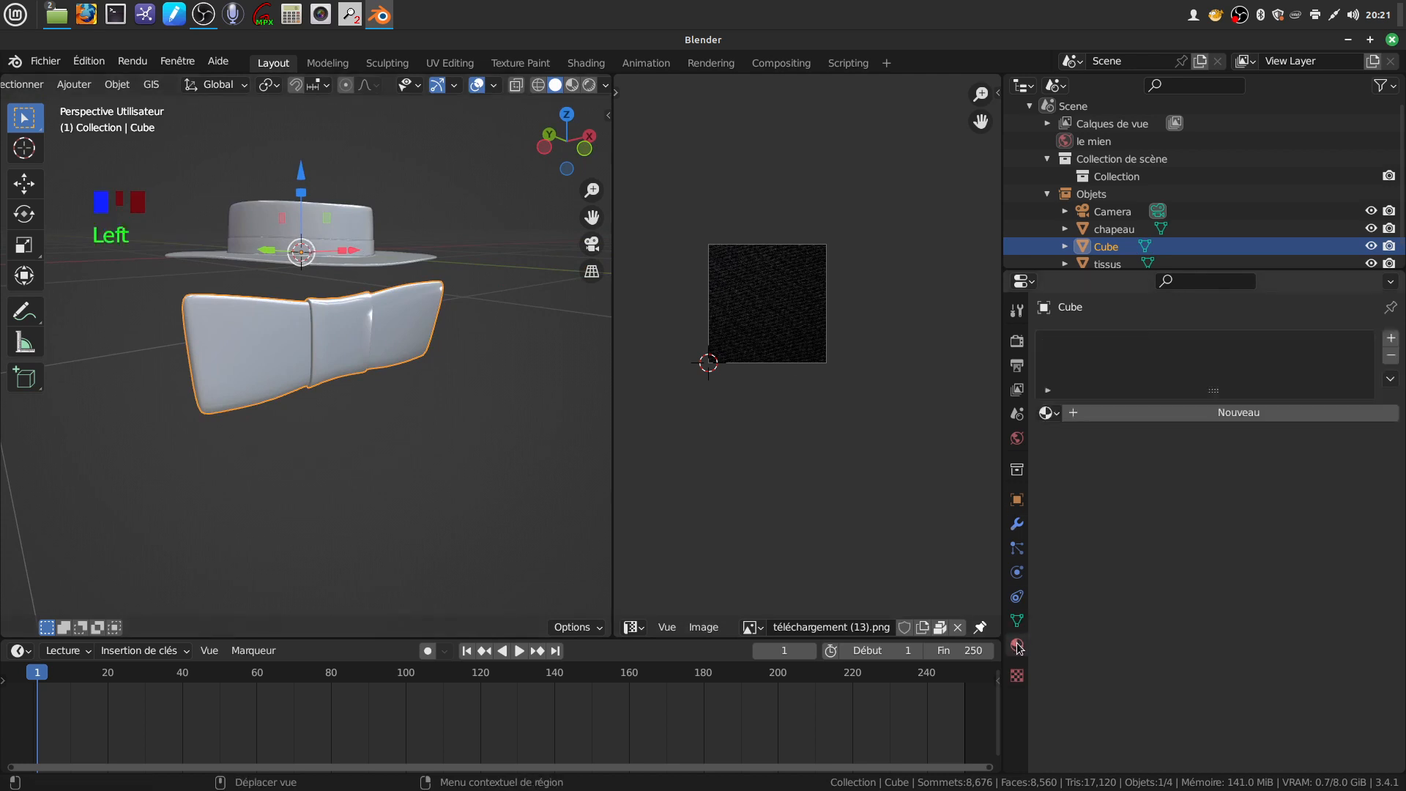
click(1176, 412)
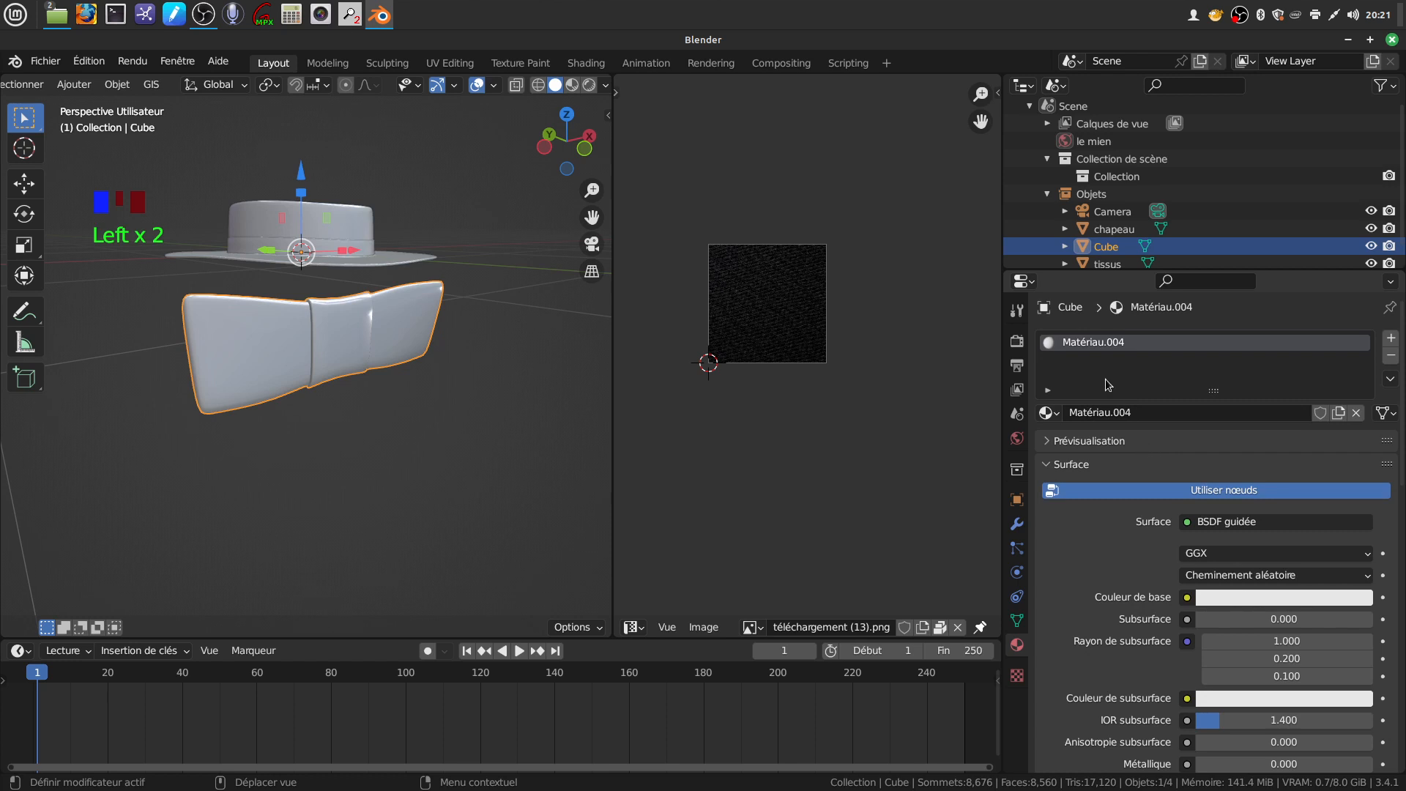
click(1057, 414)
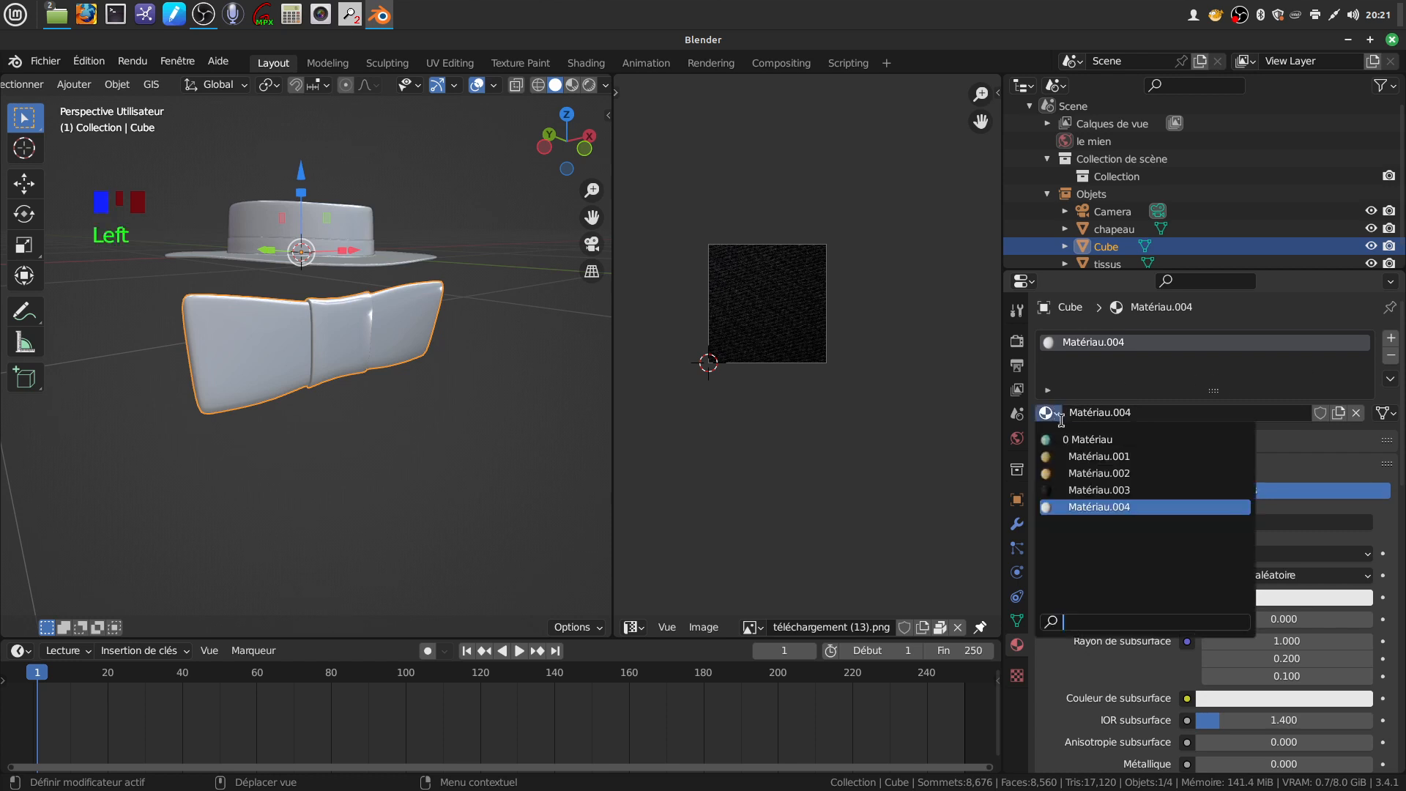
click(1093, 489)
click(1338, 413)
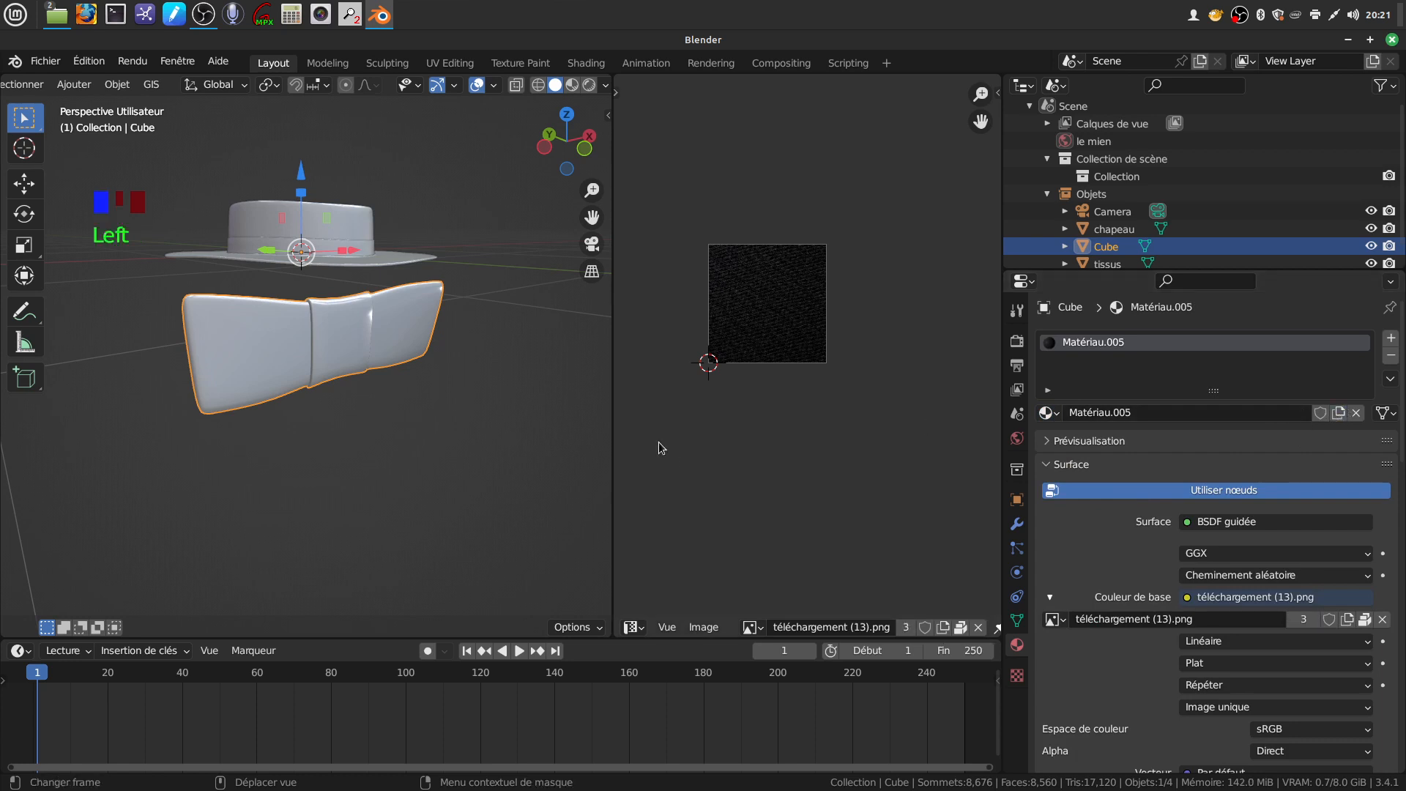
Set the bow's origin to its geometry in object mode
mouse_move(359, 347)
middle_down()
mouse_move(345, 350)
mouse_move(408, 337)
mouse_move(429, 369)
mouse_move(371, 359)
middle_up()
scroll(366, 359, down, 4)
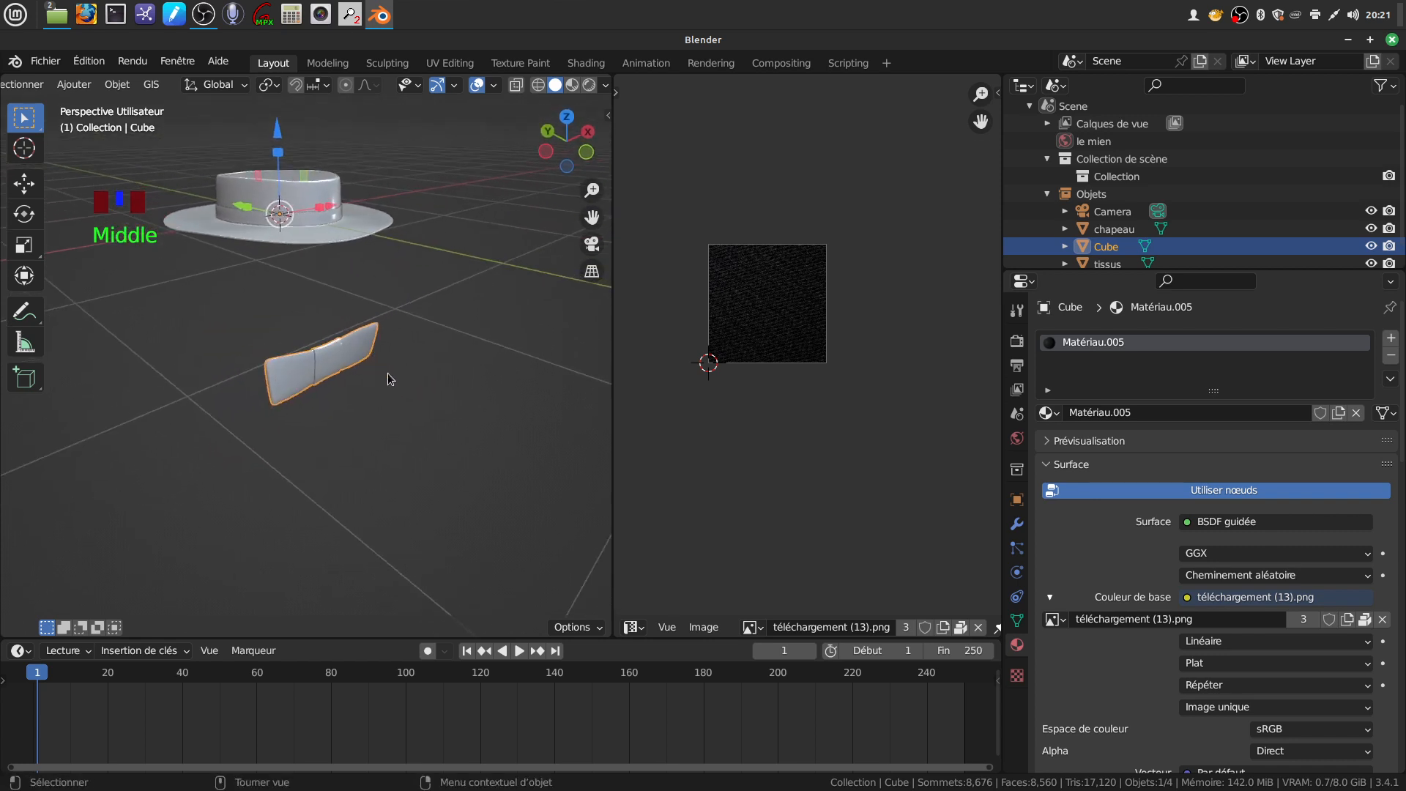
key(Tab)
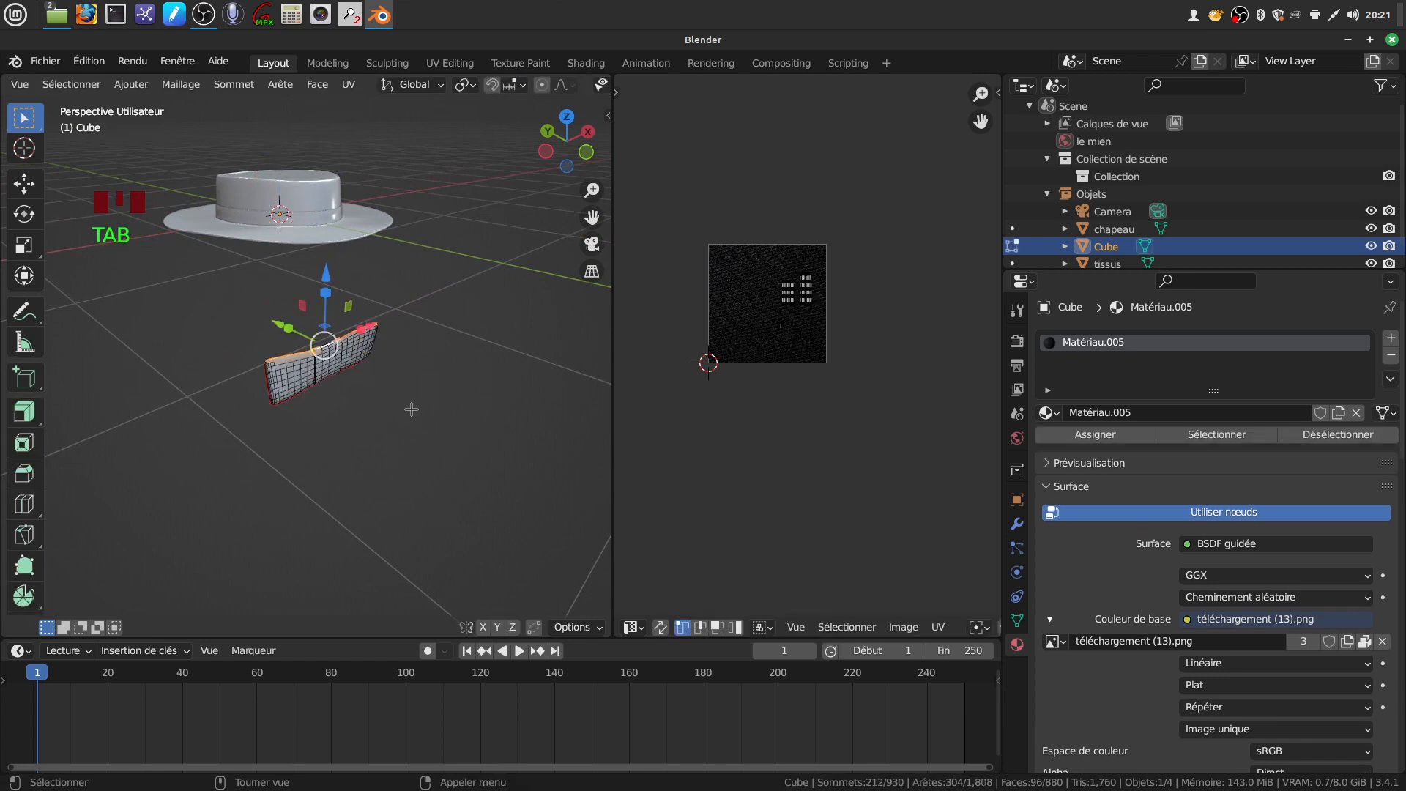
key(Tab)
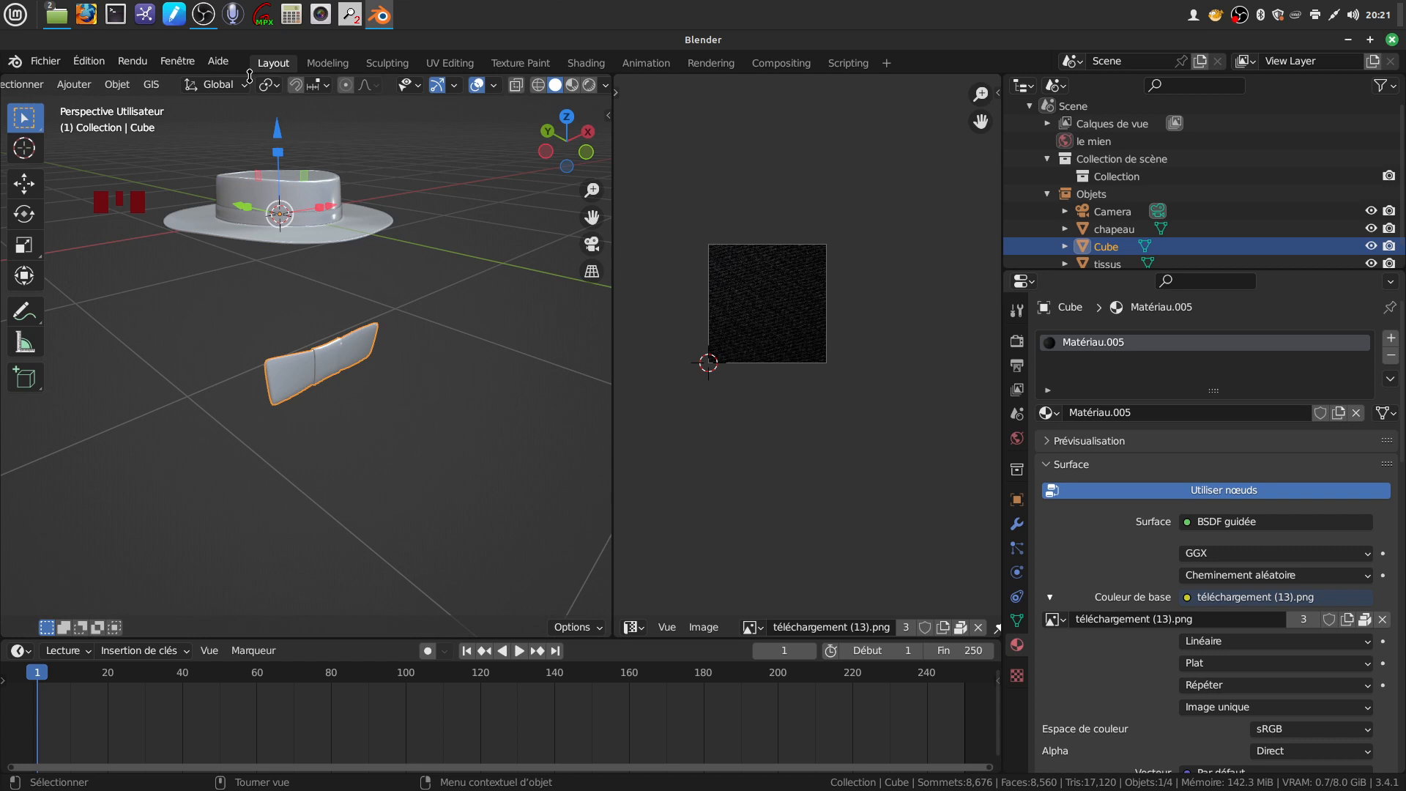
click(129, 84)
mouse_move(150, 123)
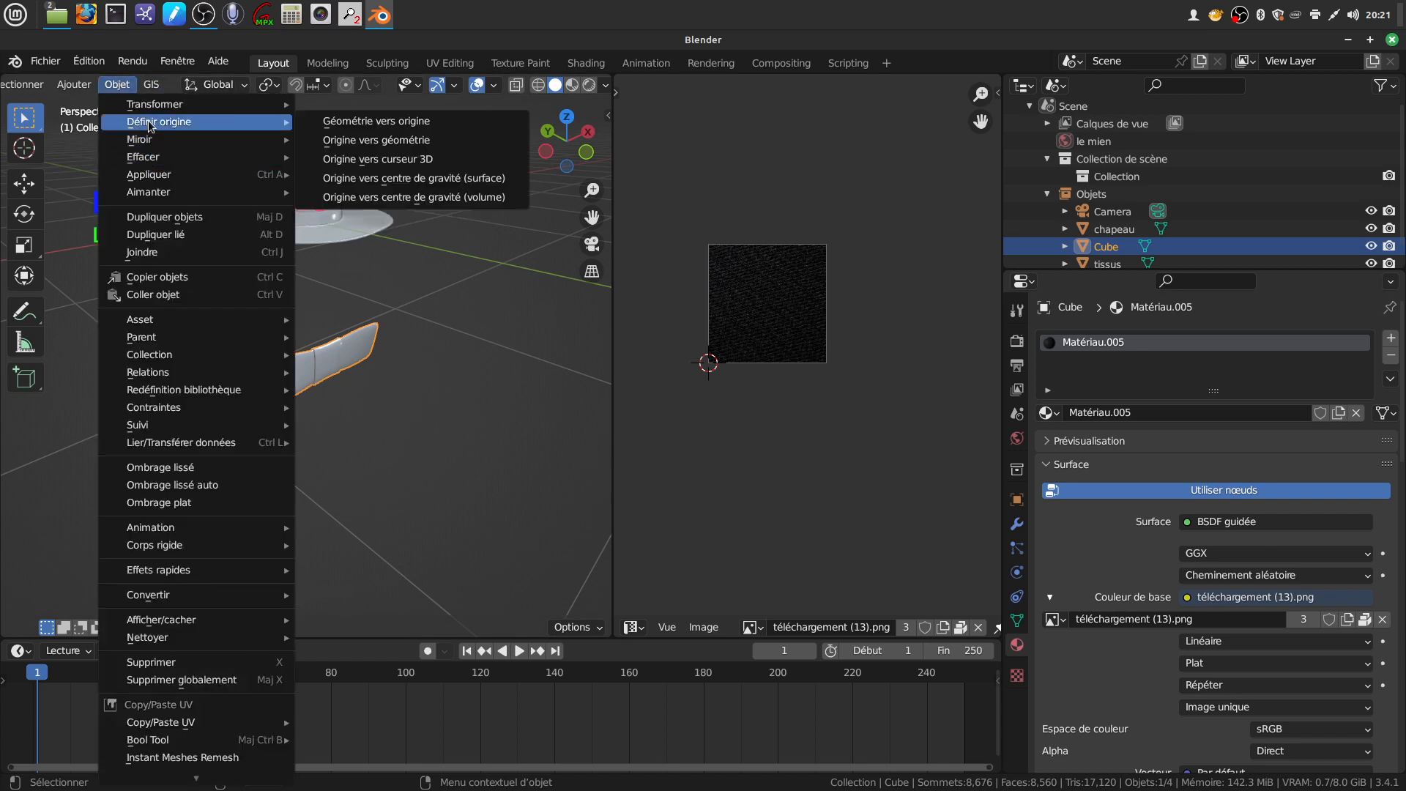
click(414, 141)
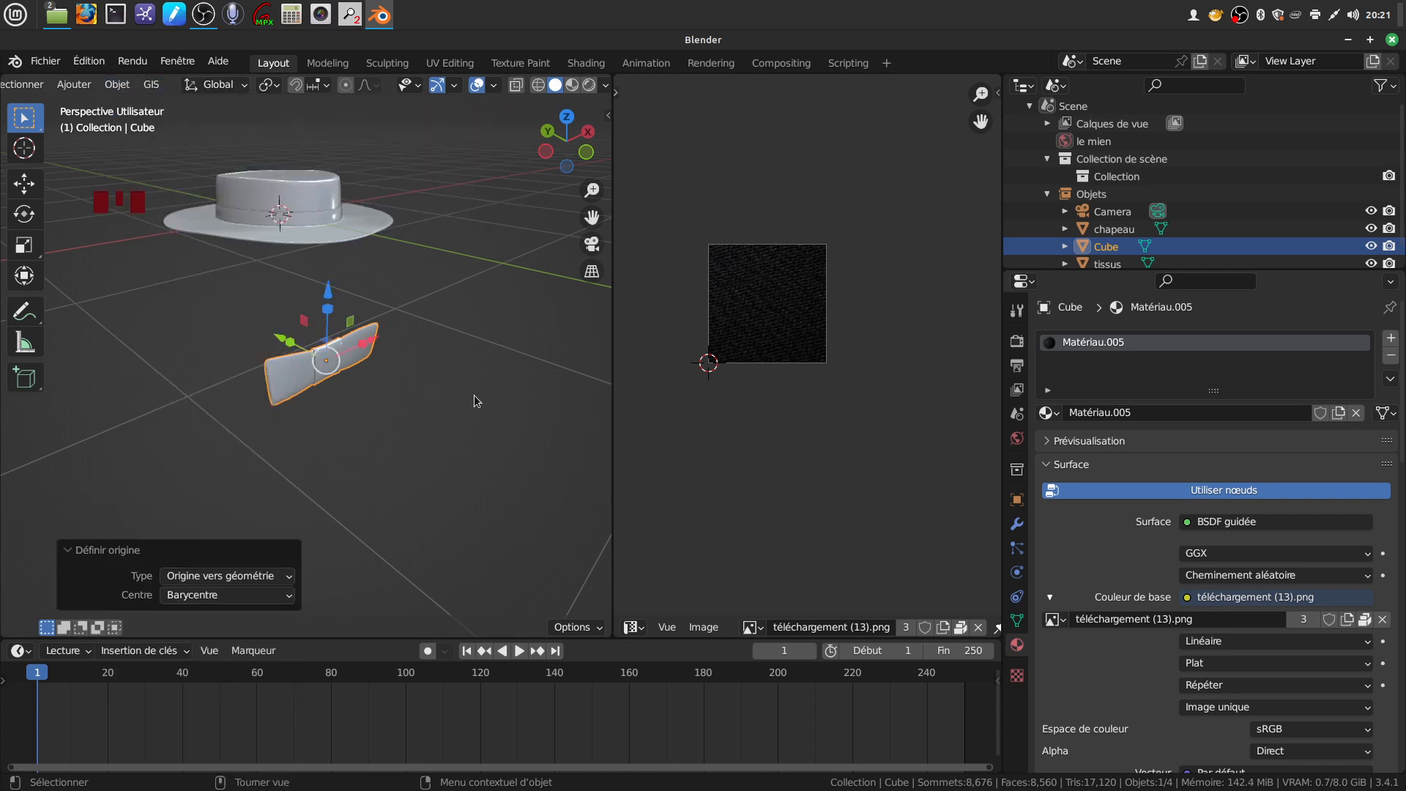
Scale the bow down and raise it about 0.43 m along Z
key(s)
click(387, 373)
shift+middle_drag(399, 402, 440, 513)
drag(380, 410, 381, 212)
Move the bow about 2.22 m along X in front view so it sits beyond the side of the crown
middle_drag(381, 212, 428, 391)
scroll(416, 289, down, 4)
scroll(412, 283, down, 5)
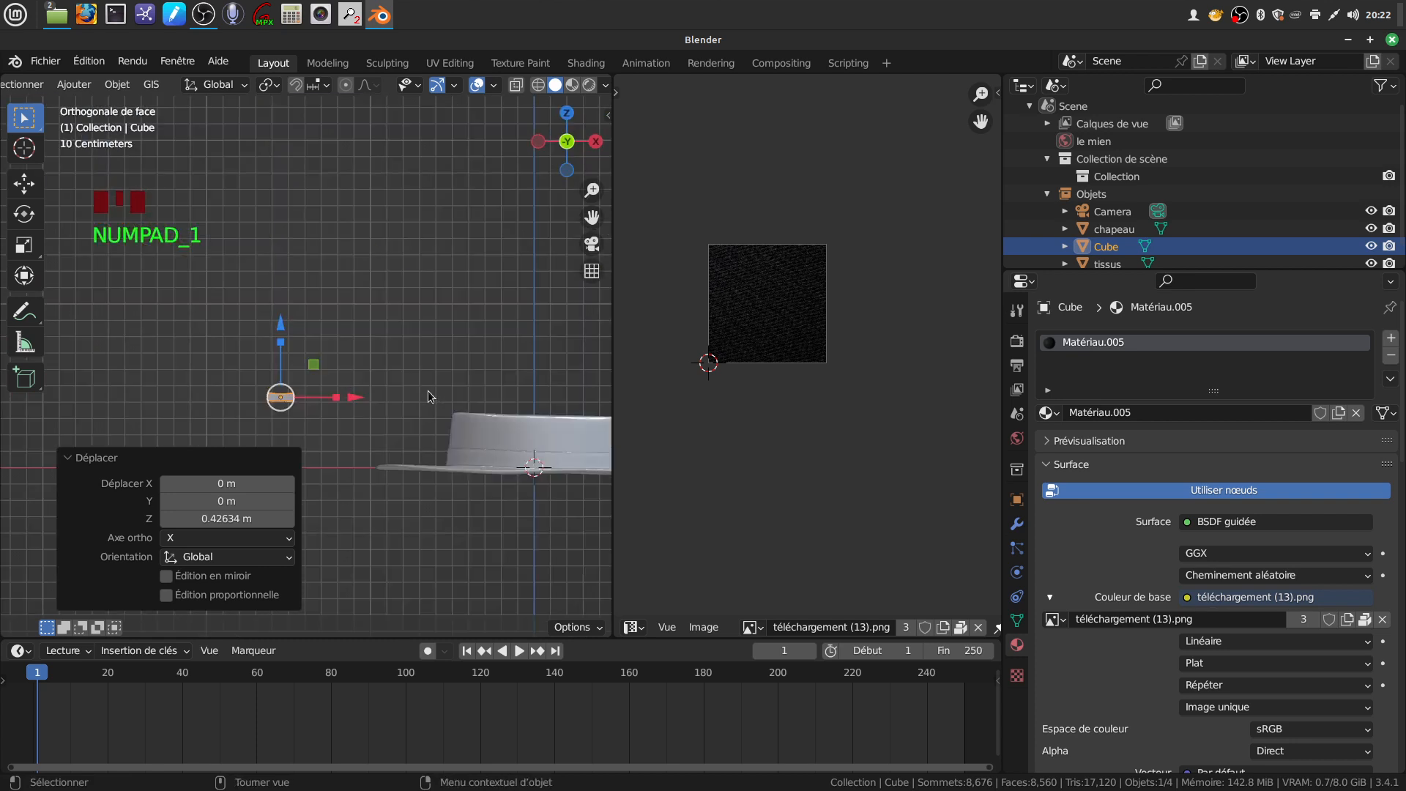
shift+middle_drag(426, 393, 194, 306)
drag(193, 306, 527, 336)
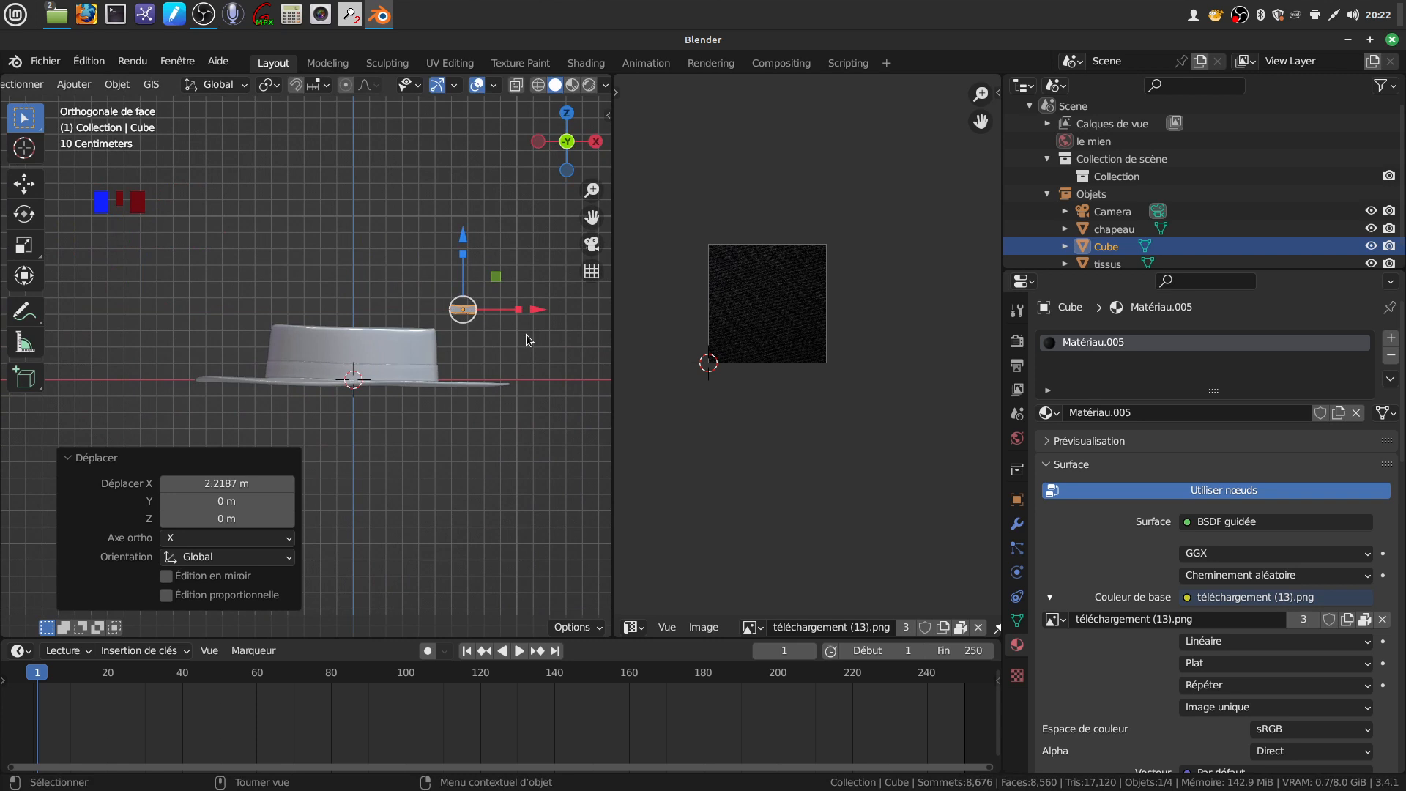
Rotate the bow 90° about Z and move it about 1.96 m along Y, in line with the crown
key(KP_3)
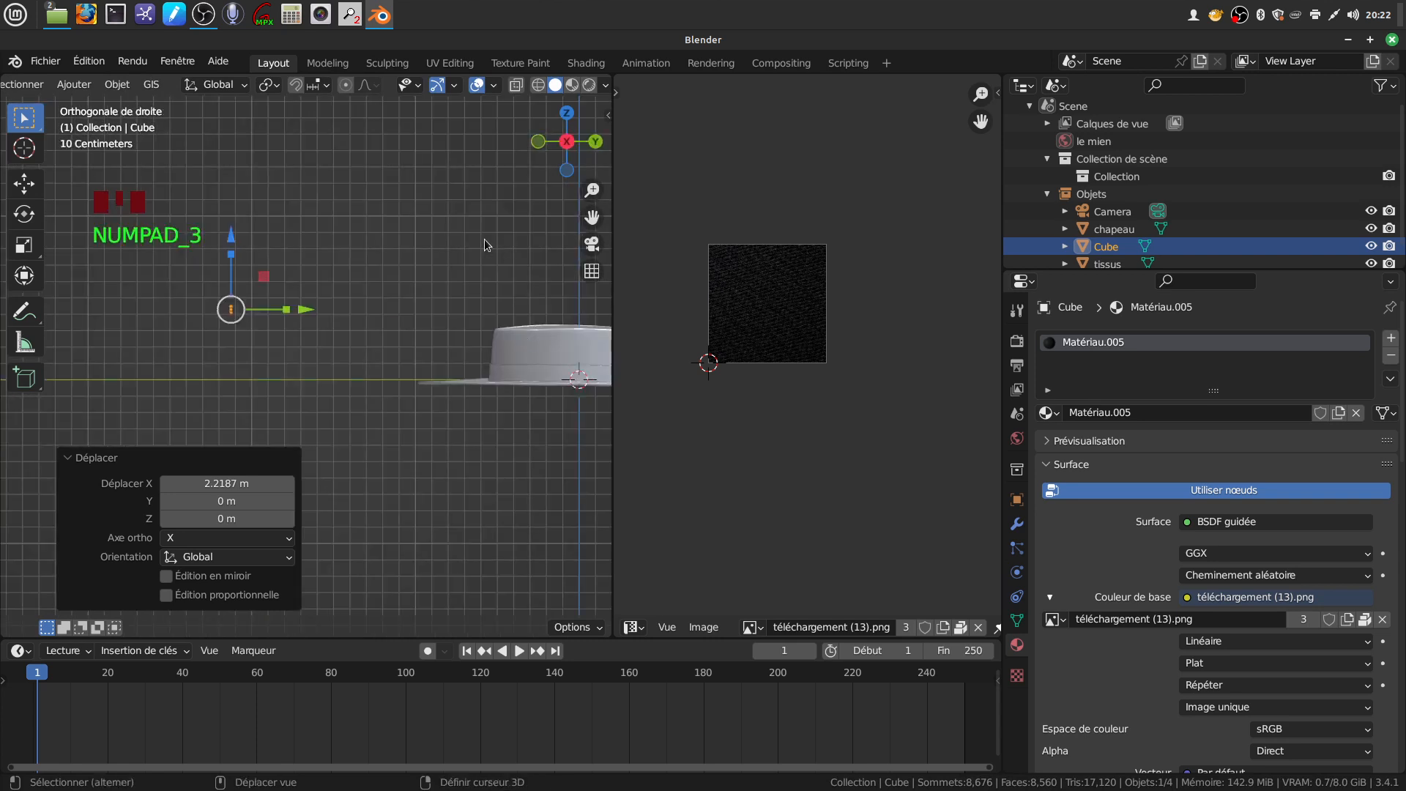
shift+middle_drag(448, 246, 380, 257)
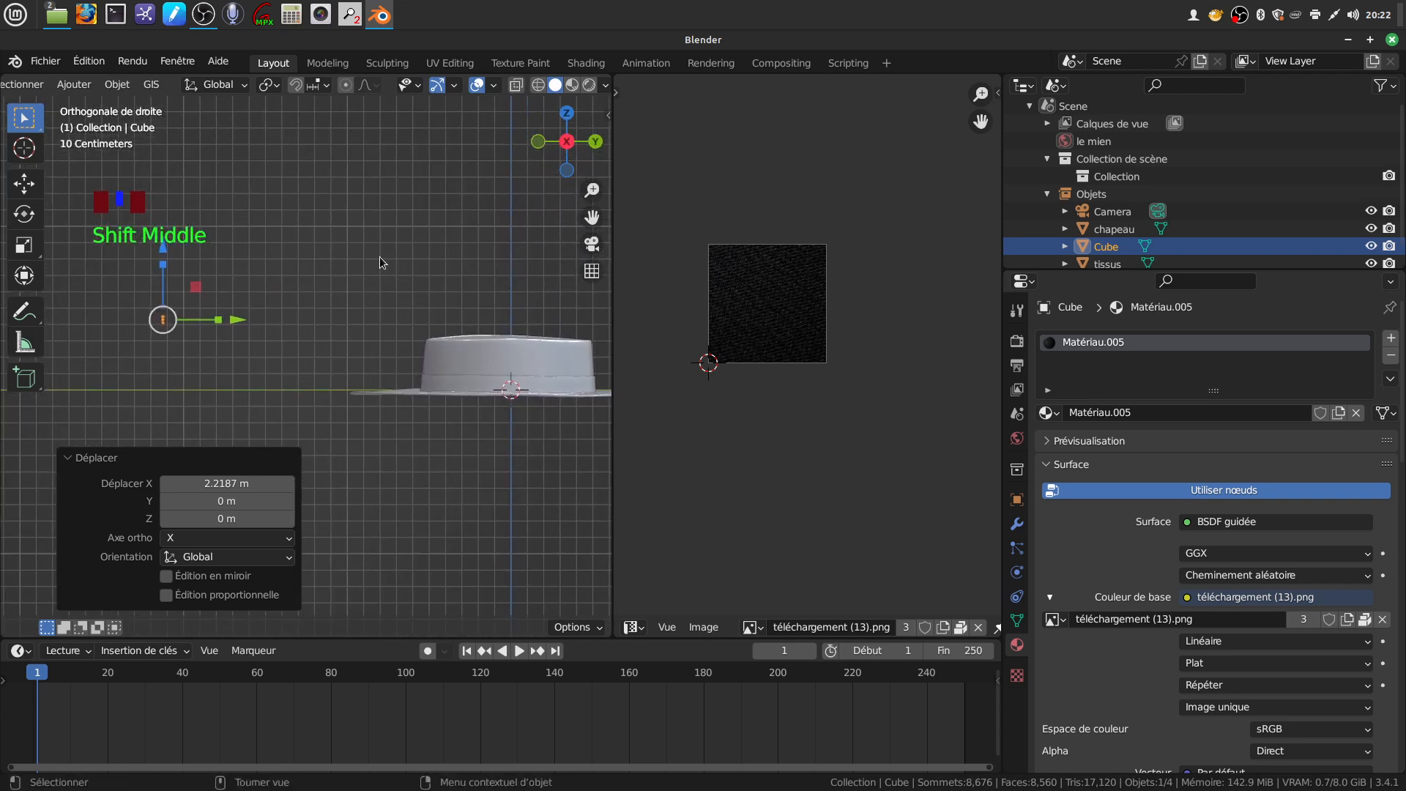
key(r)
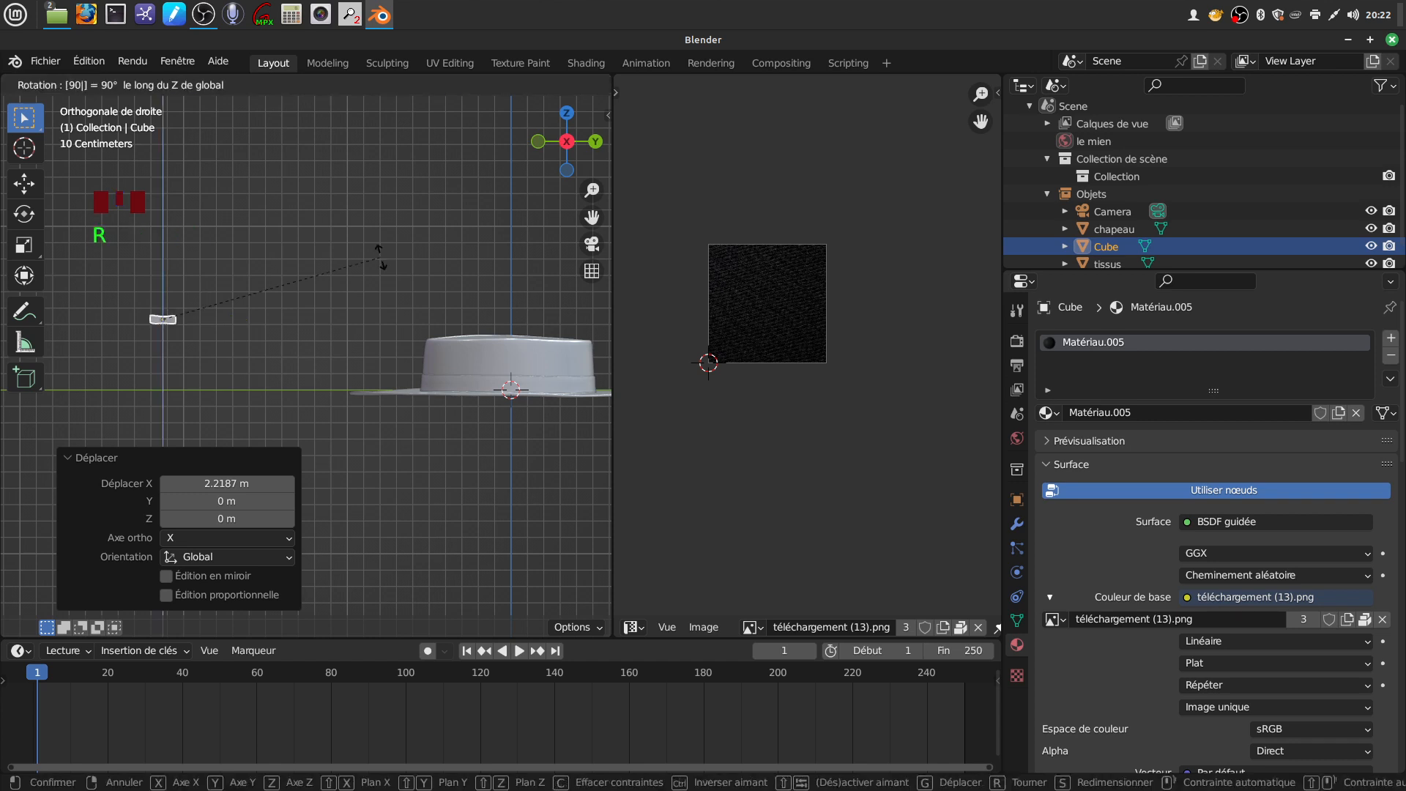
key(Return)
drag(249, 319, 573, 322)
scroll(553, 355, up, 2)
shift+middle_drag(554, 355, 441, 315)
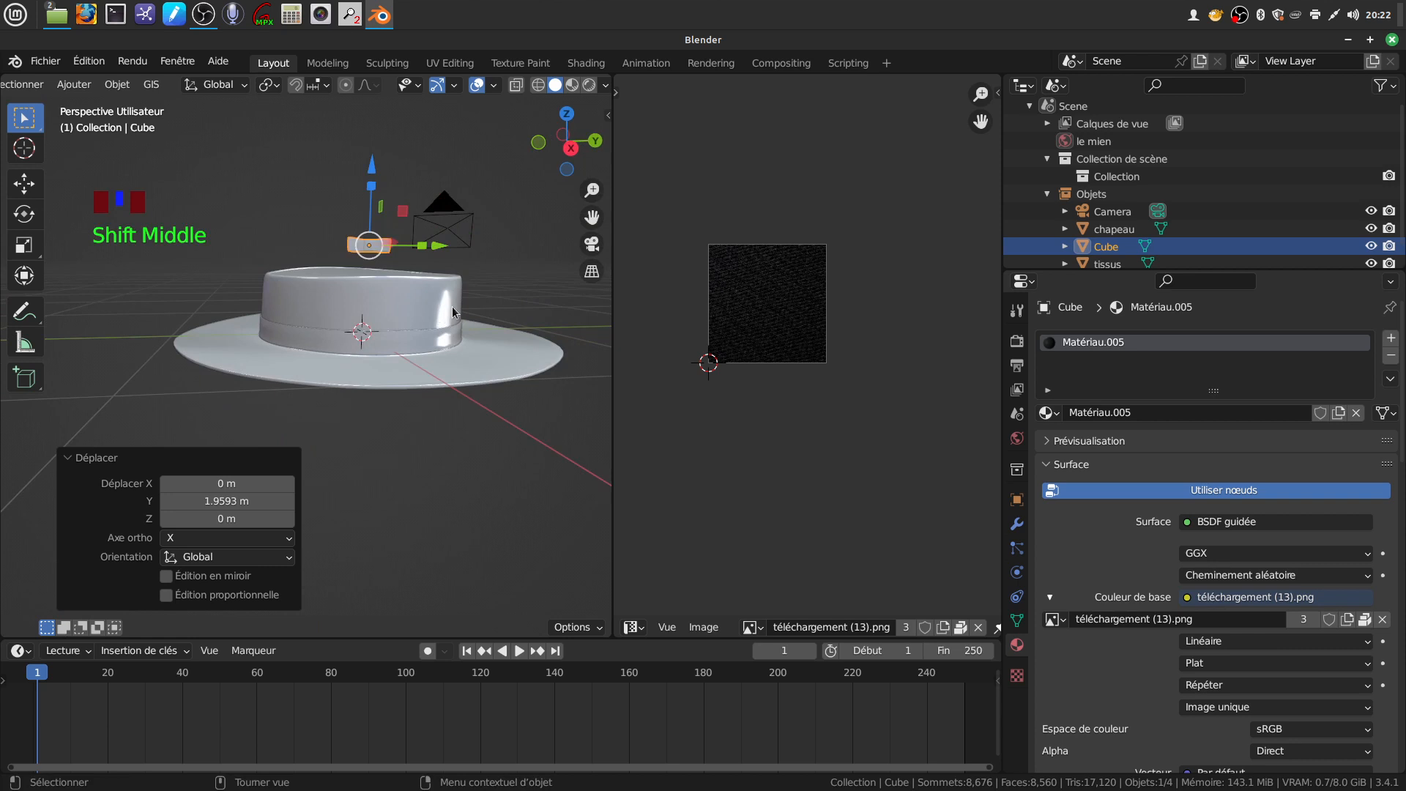
Enlarge the bow and lower it about 0.32 m along Z beside the crown
key(s)
click(531, 316)
middle_drag(530, 317, 573, 292)
drag(544, 181, 504, 293)
Lower the bow about 0.06 m to the fabric band's height and centre it along Y in side view
key(KP_3)
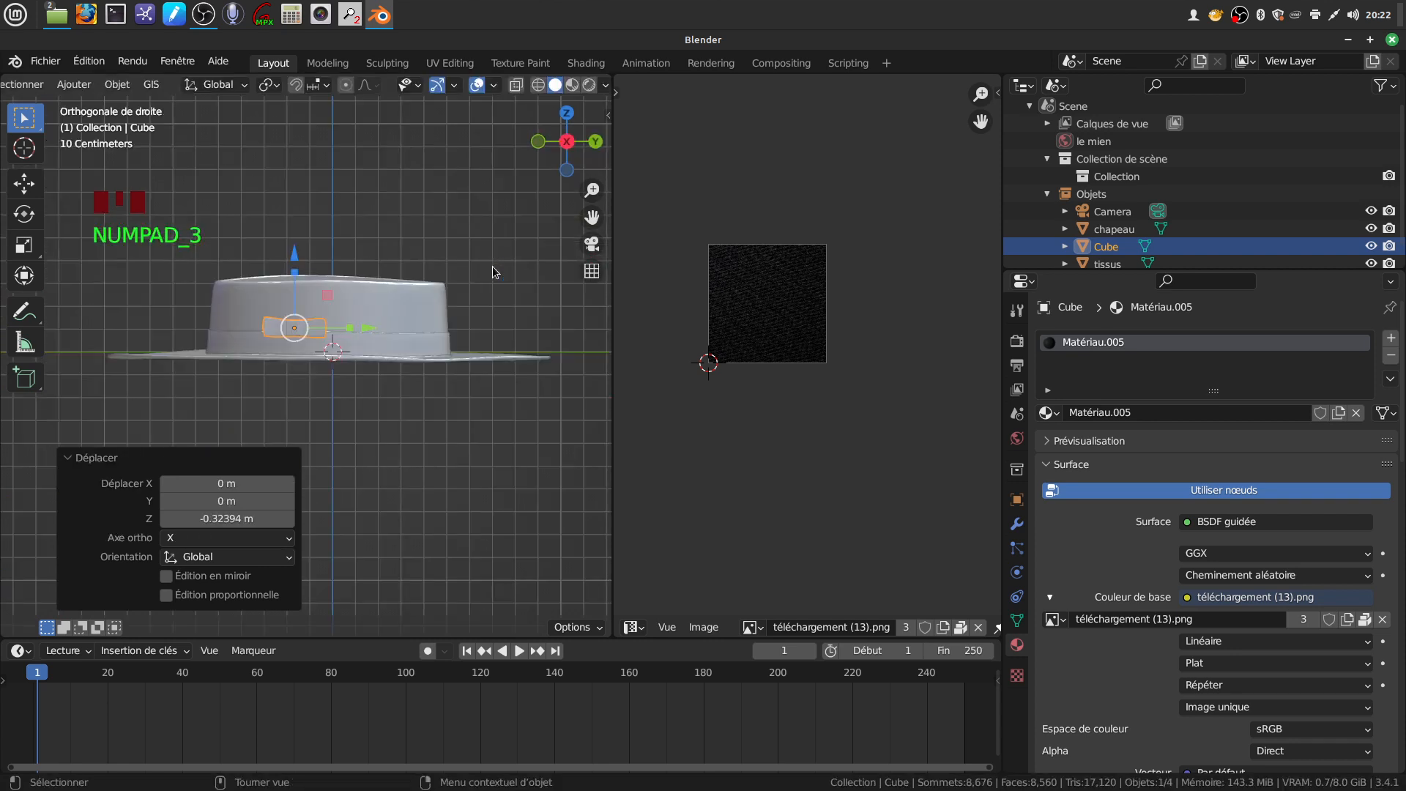
scroll(493, 272, up, 4)
drag(284, 213, 281, 246)
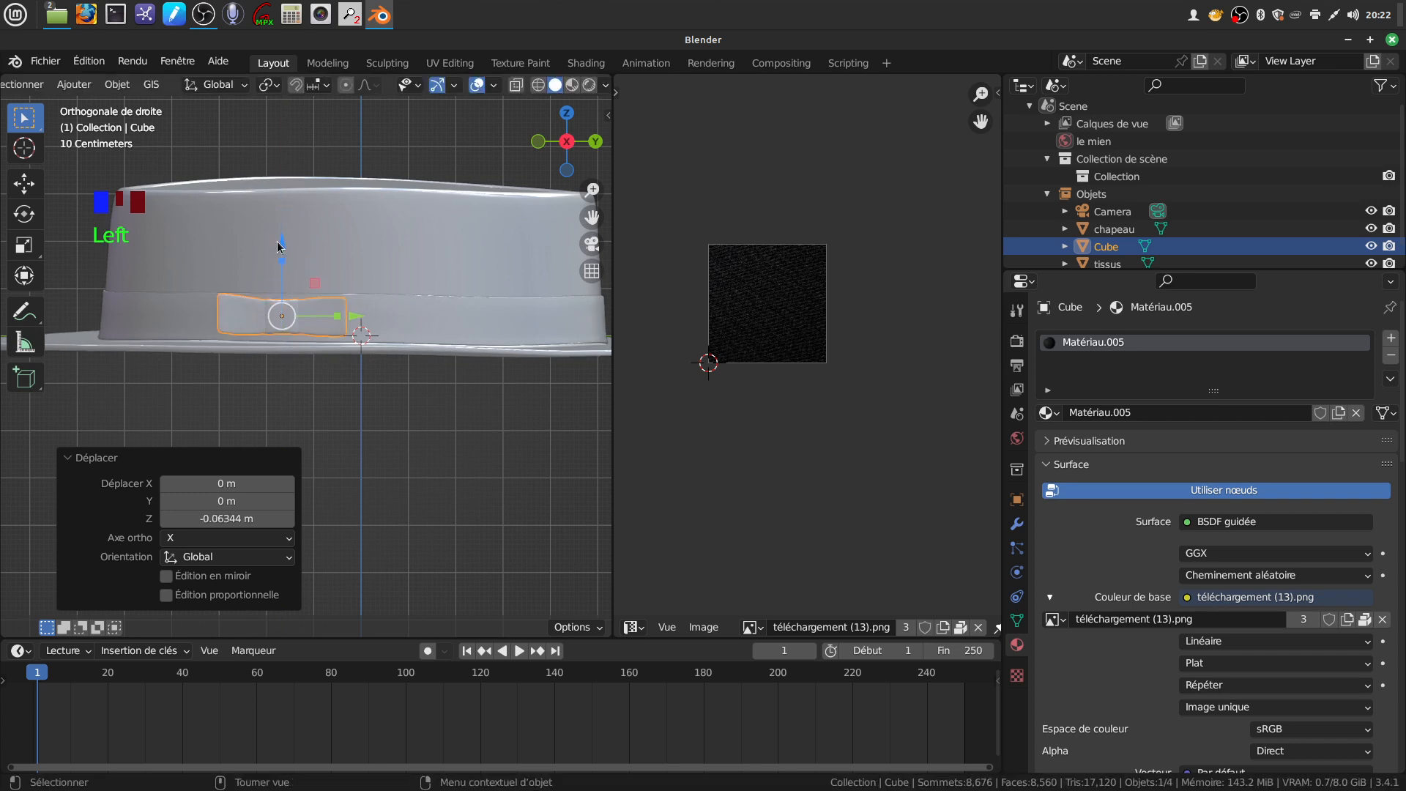
drag(356, 323, 447, 323)
drag(372, 243, 372, 244)
Scale the bow up by about 1.29 and lower it about 0.008 m over the fabric band
key(s)
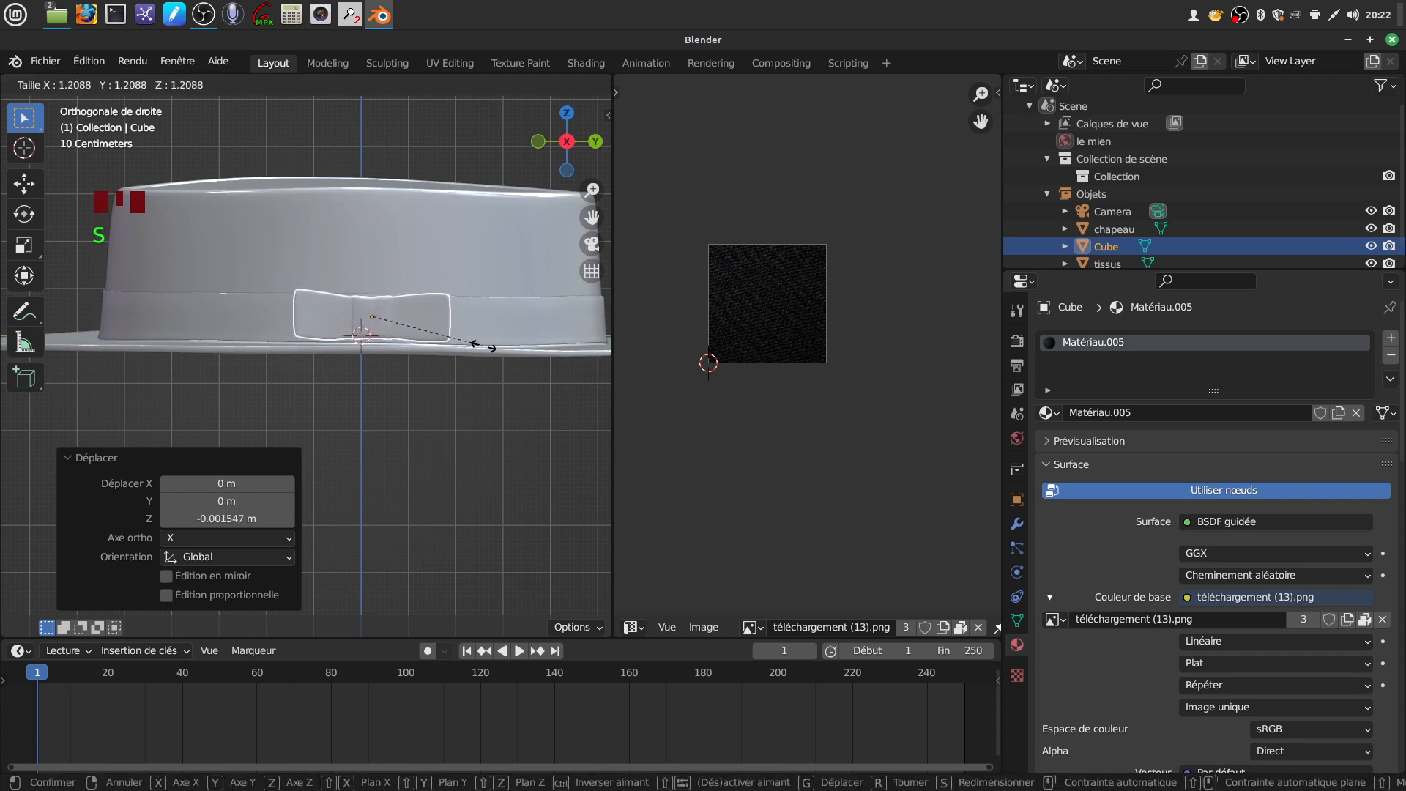
click(493, 355)
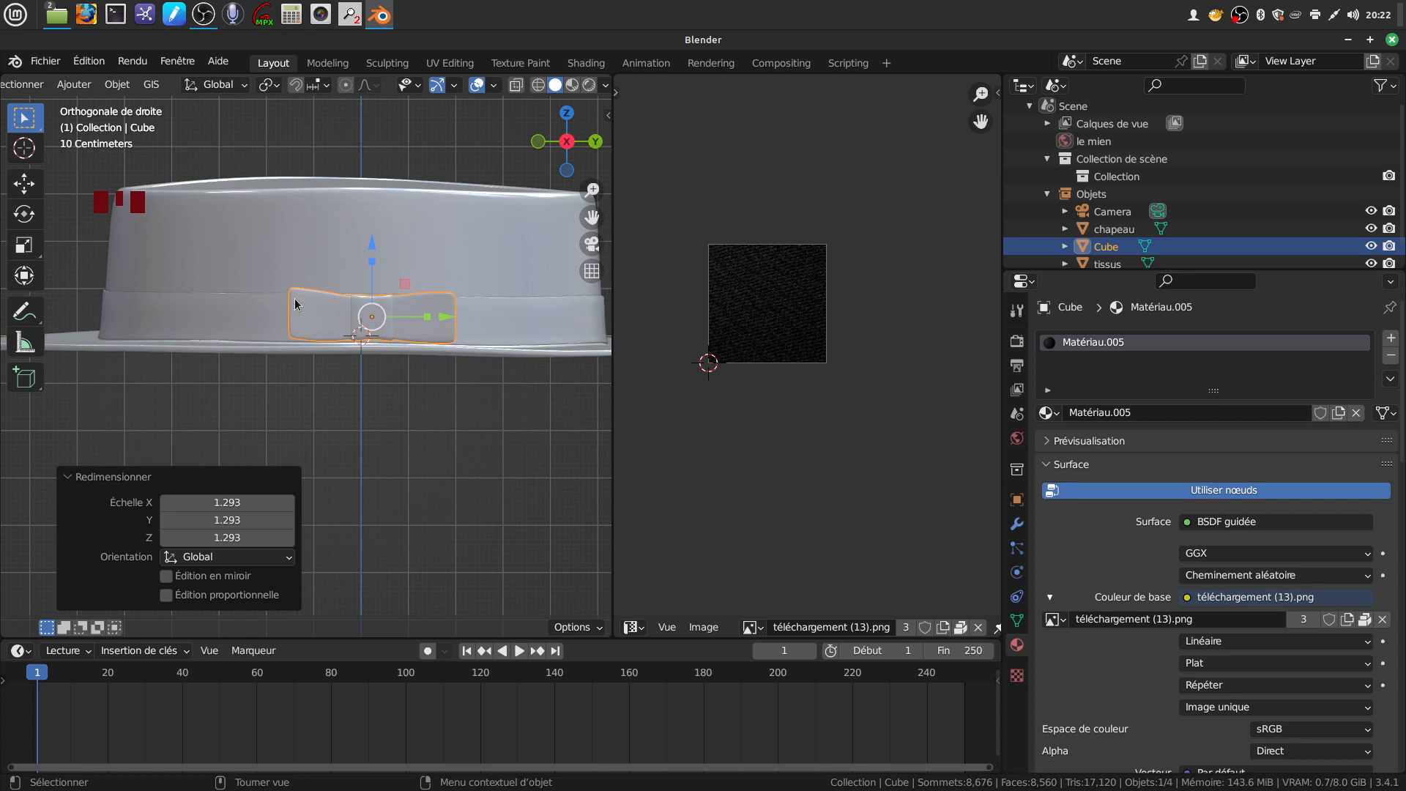
drag(373, 242, 366, 243)
Move the bow about 0.136 m in negative X until it rests against the fabric band
middle_drag(370, 249, 476, 380)
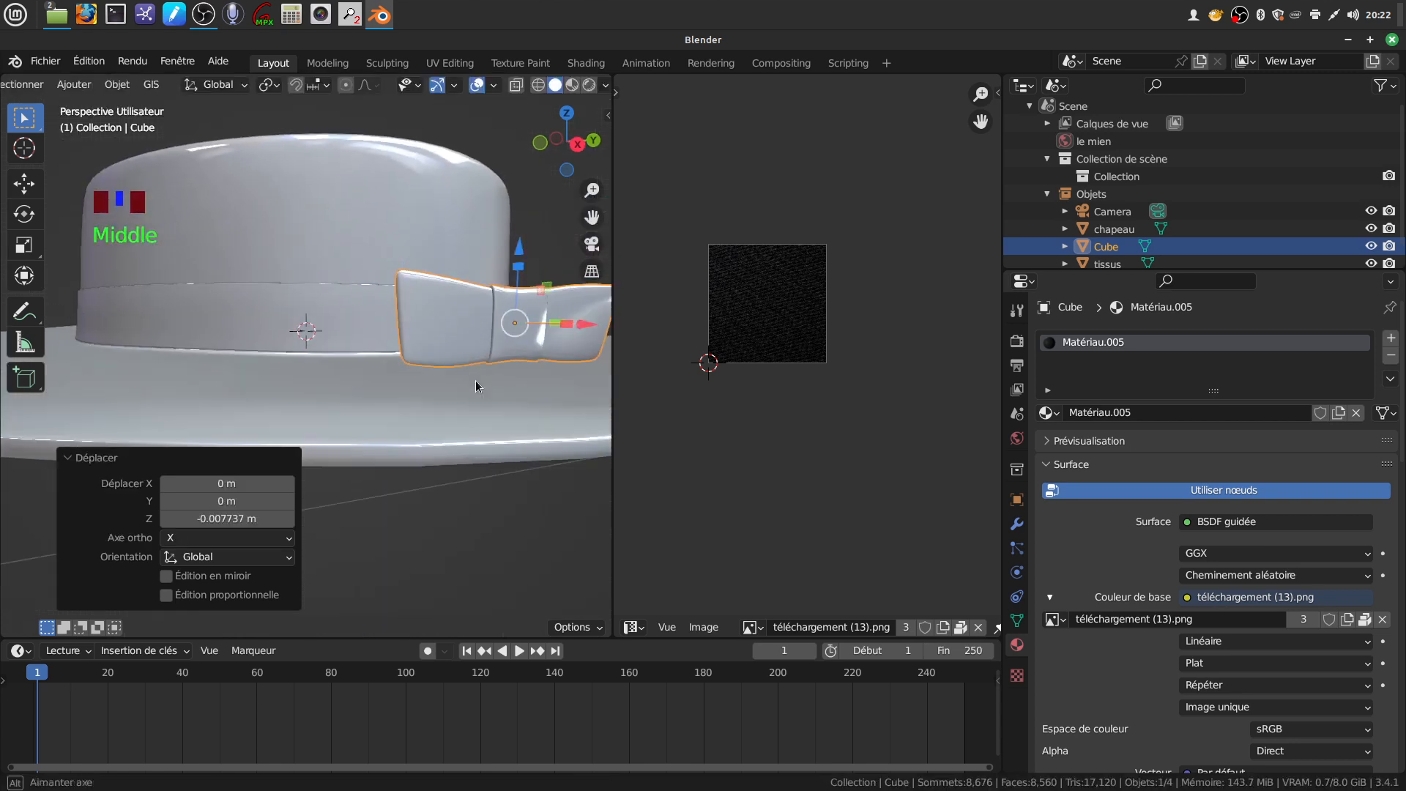
scroll(512, 394, down, 3)
drag(578, 385, 495, 393)
middle_drag(479, 366, 415, 358)
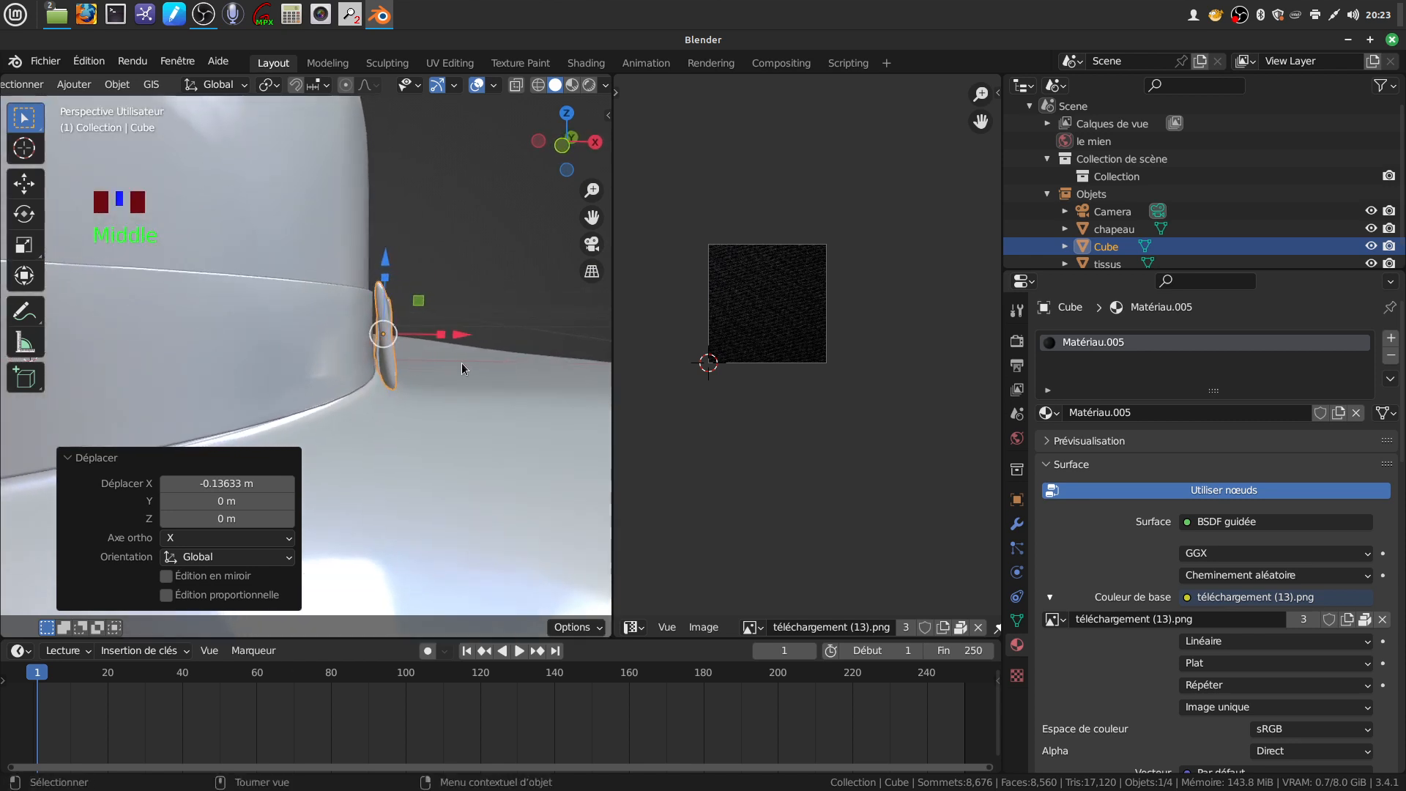
Tilt the bow to follow the crown's side and nudge it about 0.006 m in negative X
key(r)
click(466, 361)
drag(453, 335, 467, 309)
Nudge the bow about 0.003 m further in negative X and rotate it about 4° around Z against the band
middle_drag(467, 310, 227, 516)
middle_drag(432, 325, 426, 332)
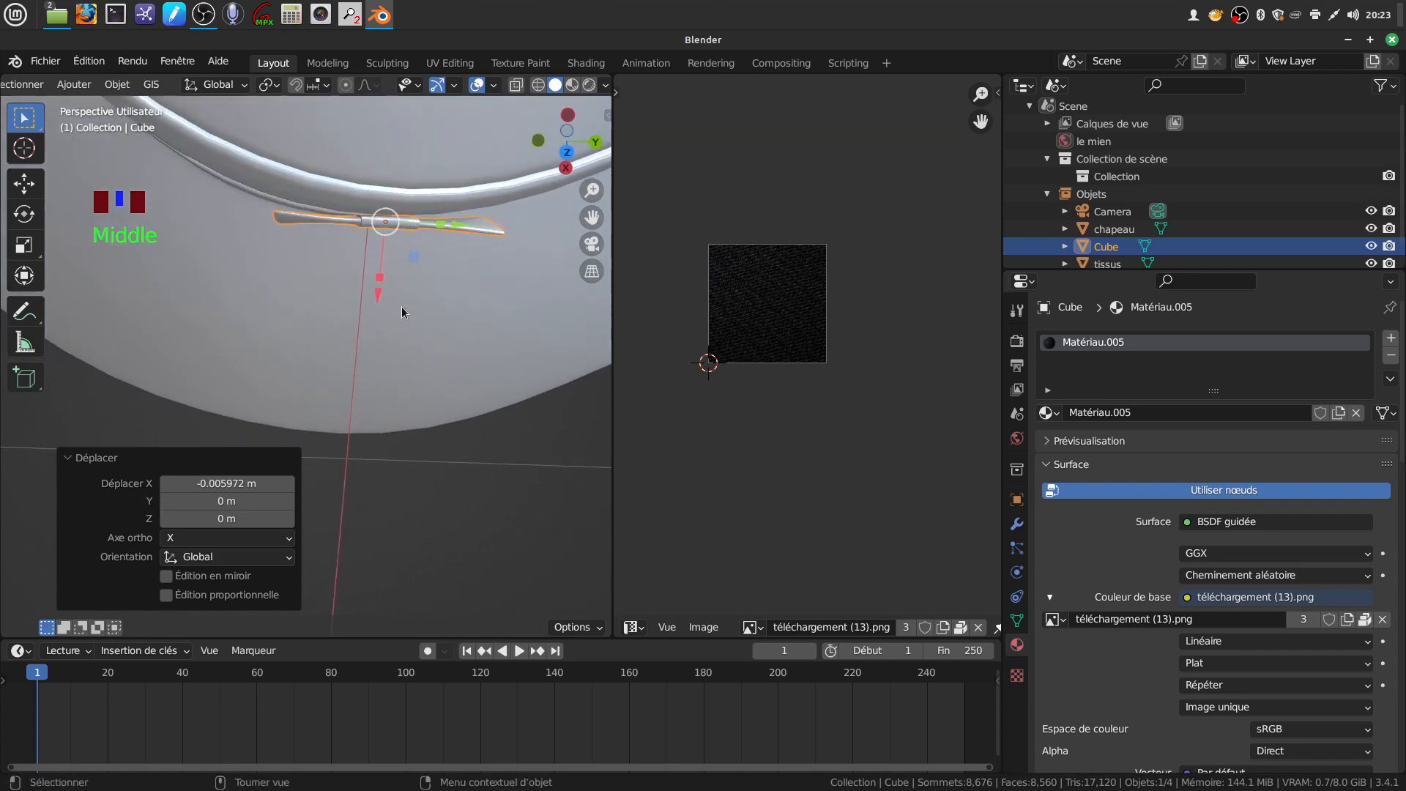
drag(384, 293, 393, 292)
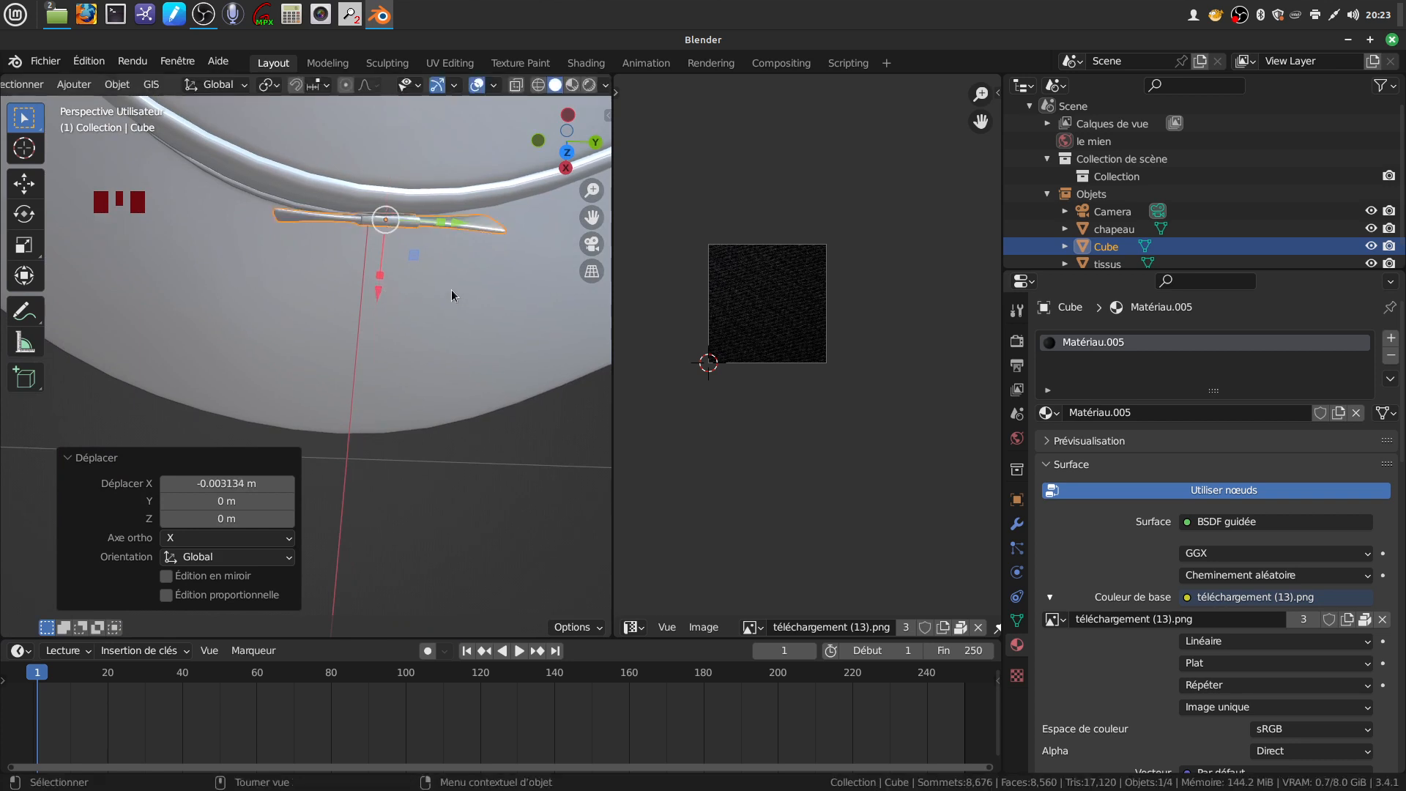
key(r)
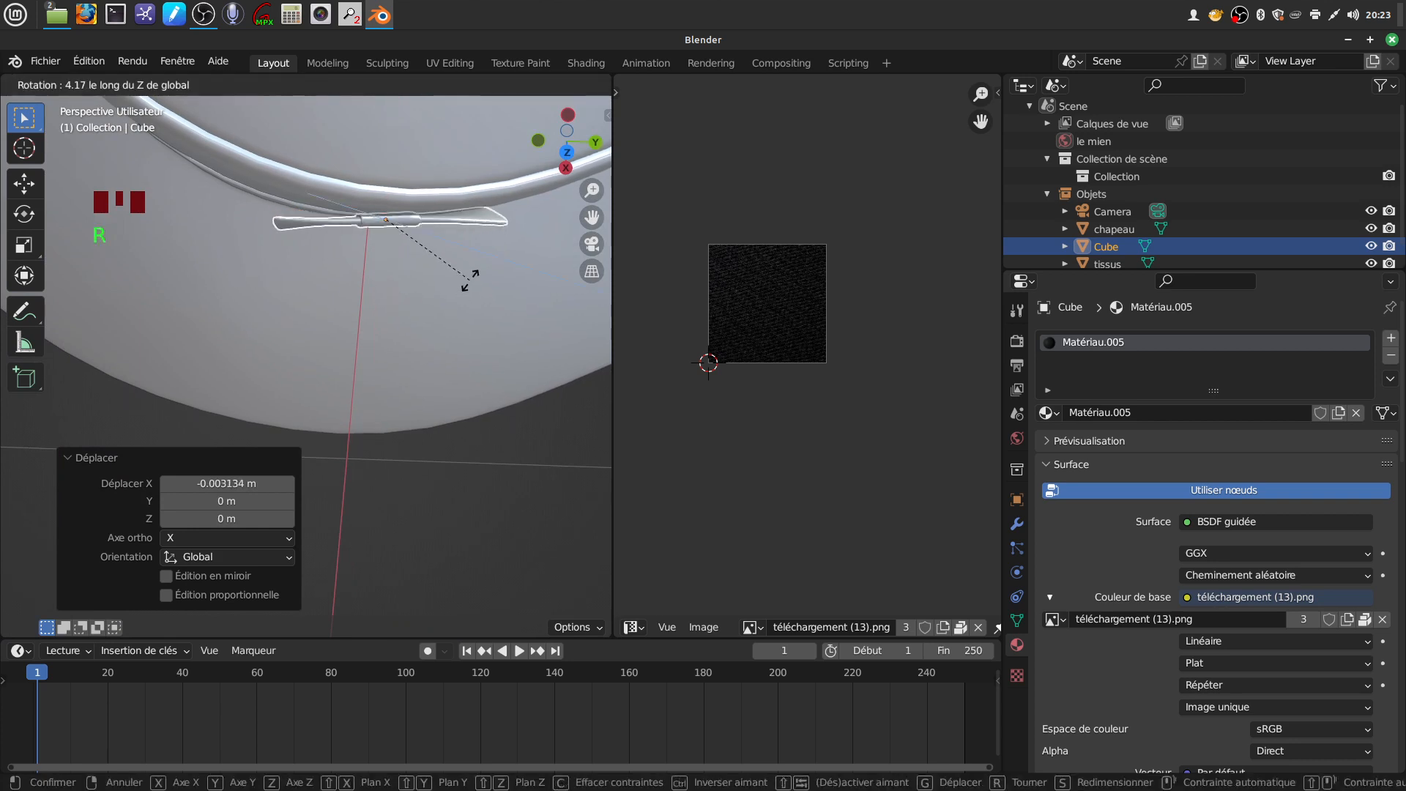
click(468, 279)
middle_drag(467, 279, 415, 265)
middle_drag(339, 350, 377, 371)
Enter edit mode on the bow, select all of its geometry and unwrap it along its seams
click(417, 458)
scroll(391, 423, up, 2)
middle_drag(391, 423, 258, 274)
click(254, 275)
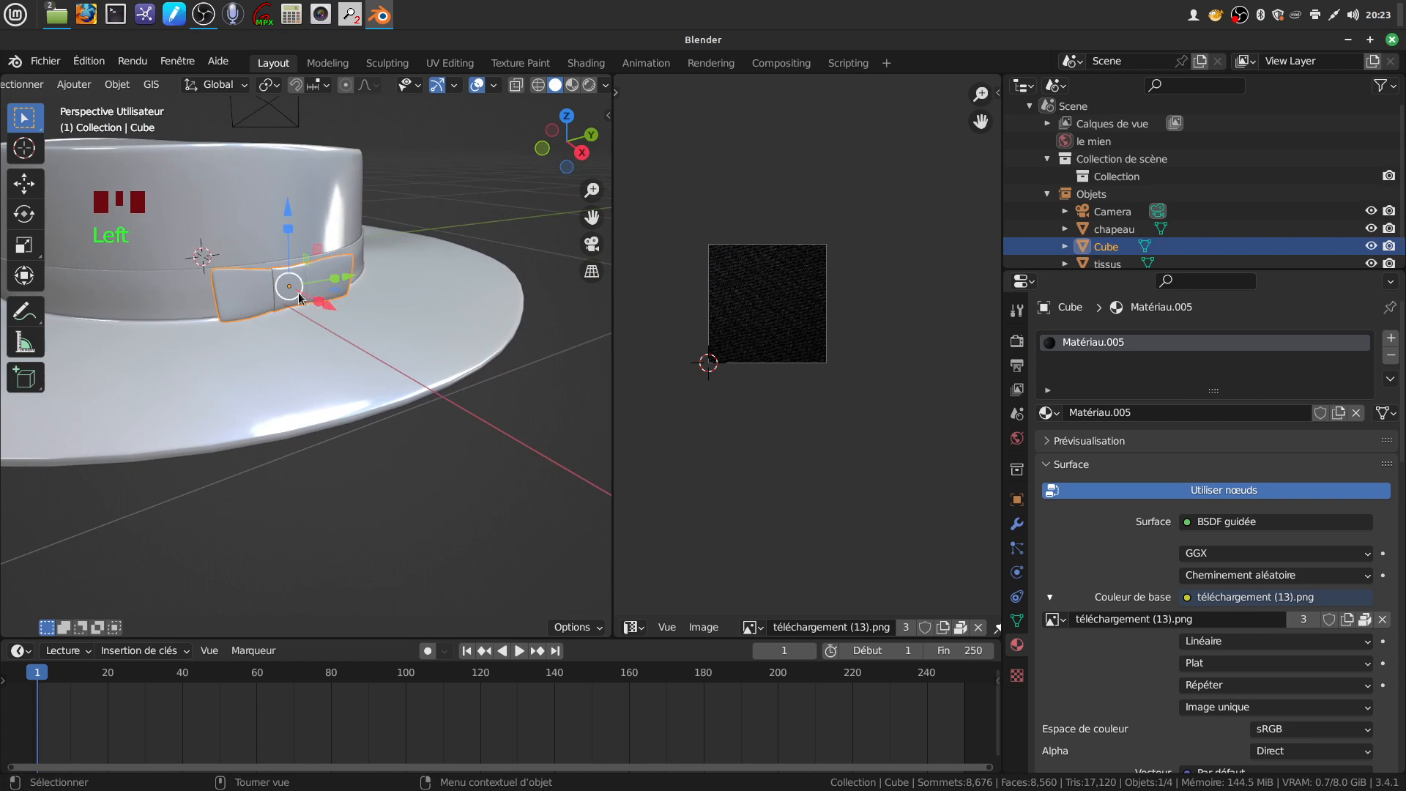
key(Tab)
key(a)
key(a)
key(a)
key(a)
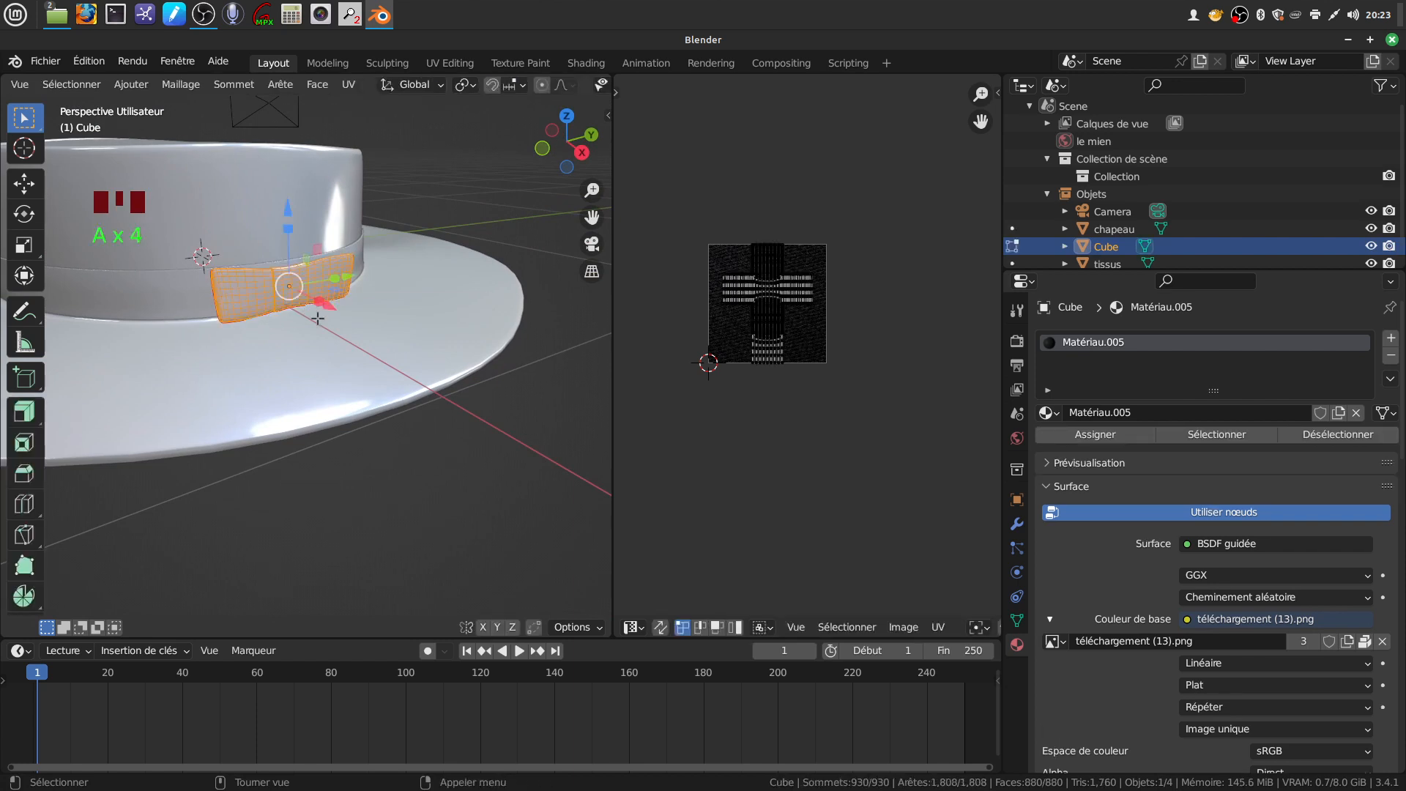
key(u)
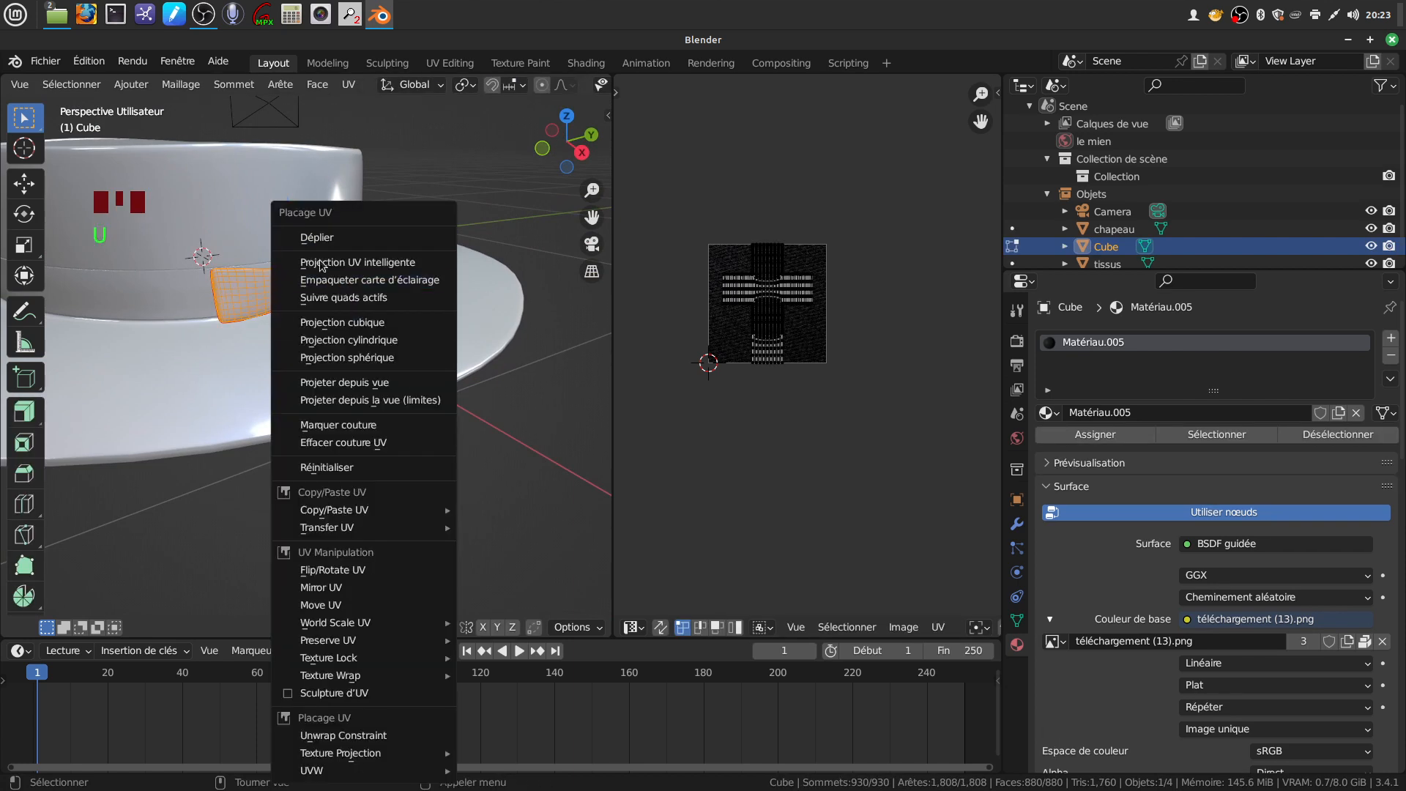
click(326, 229)
Select the whole leftmost UV island of the bow and move it over the middle island
scroll(743, 442, up, 1)
scroll(741, 437, up, 4)
middle_drag(748, 405, 895, 392)
scroll(905, 389, down, 3)
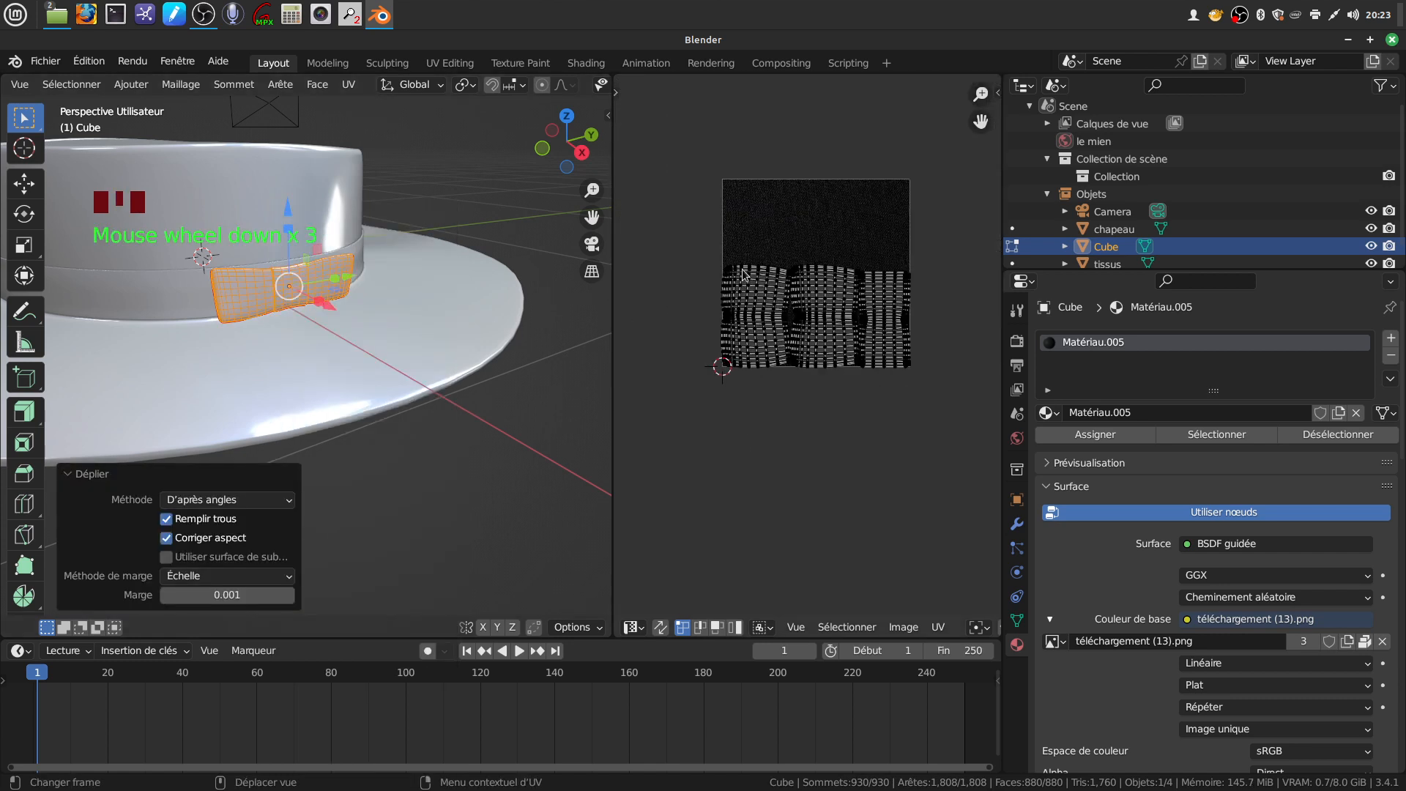
drag(721, 253, 700, 316)
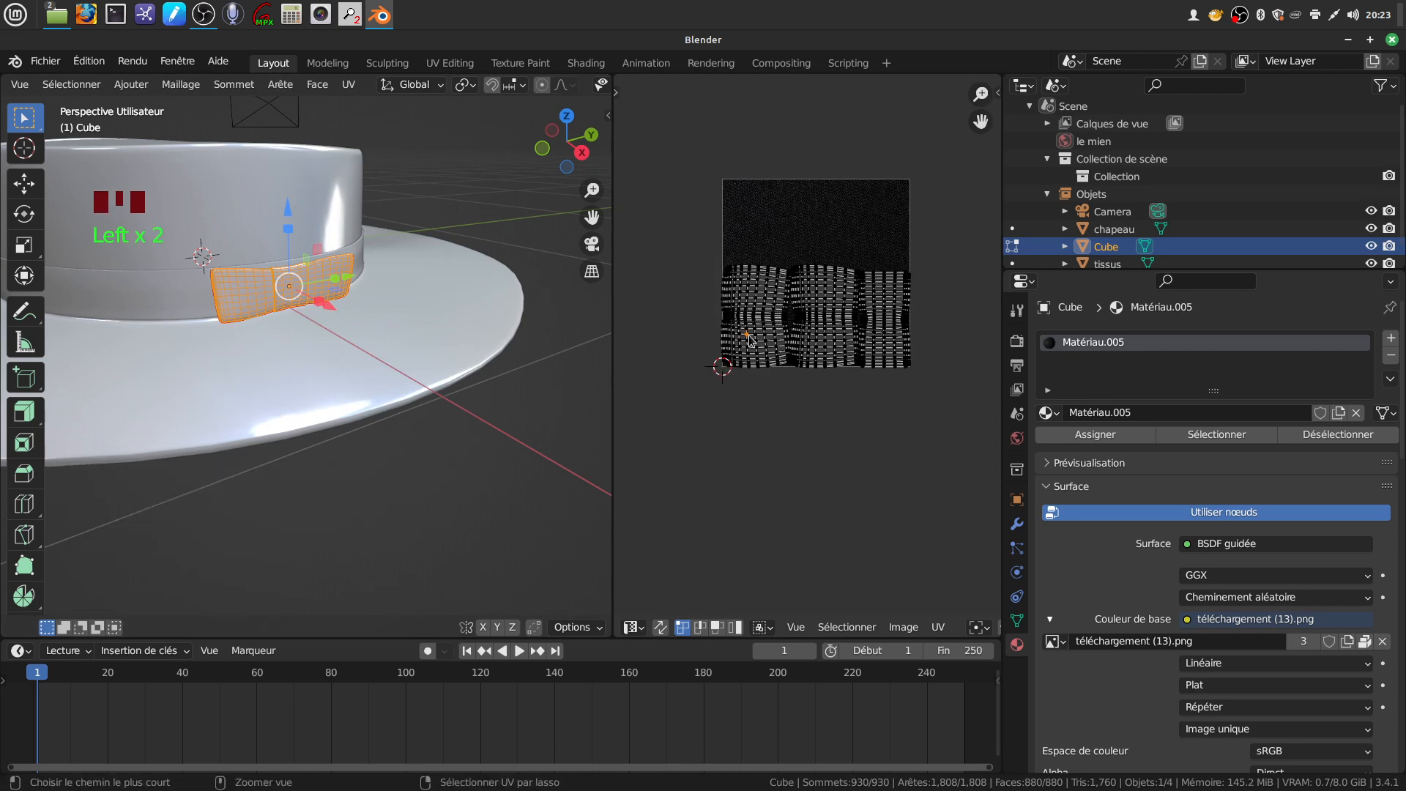
key(ctrl+l)
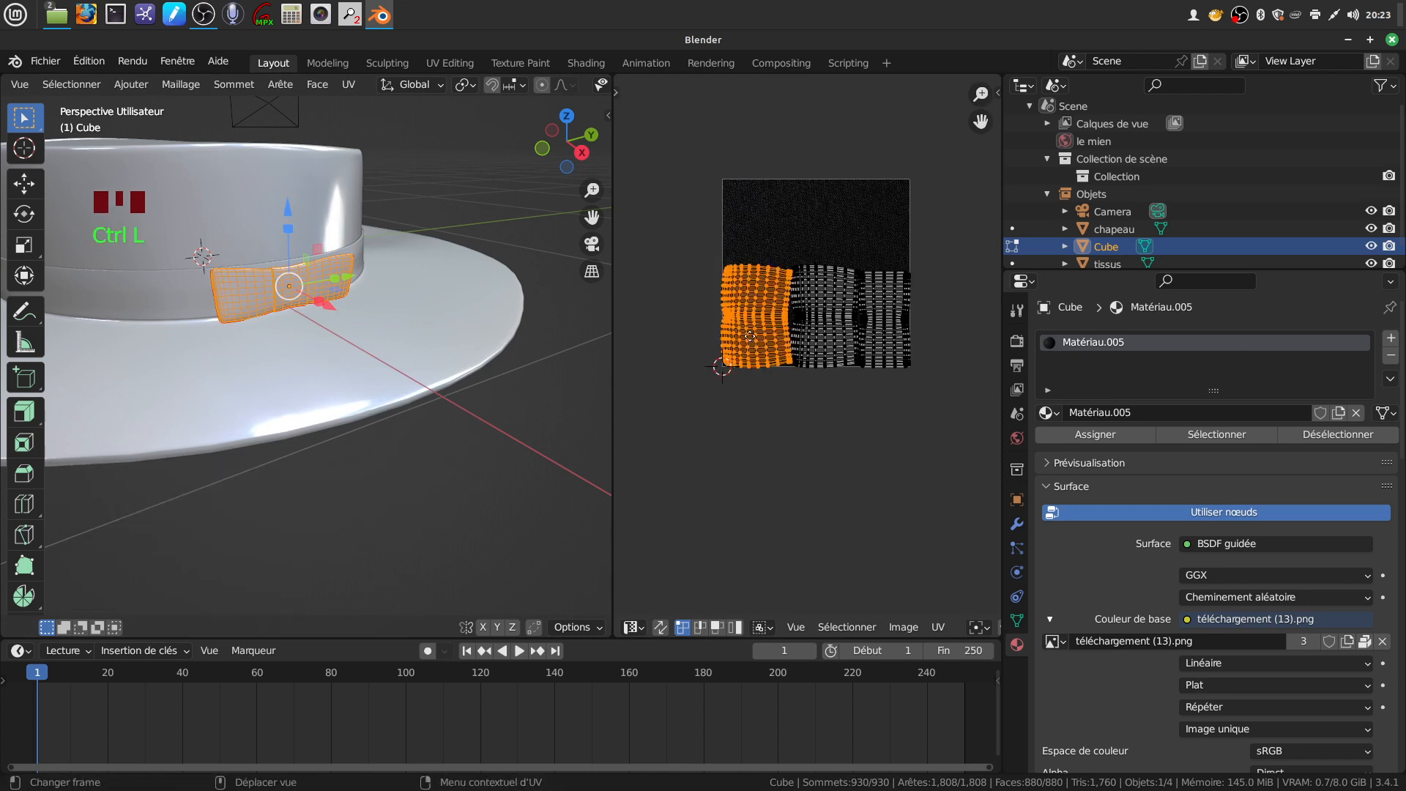
key(g)
click(816, 342)
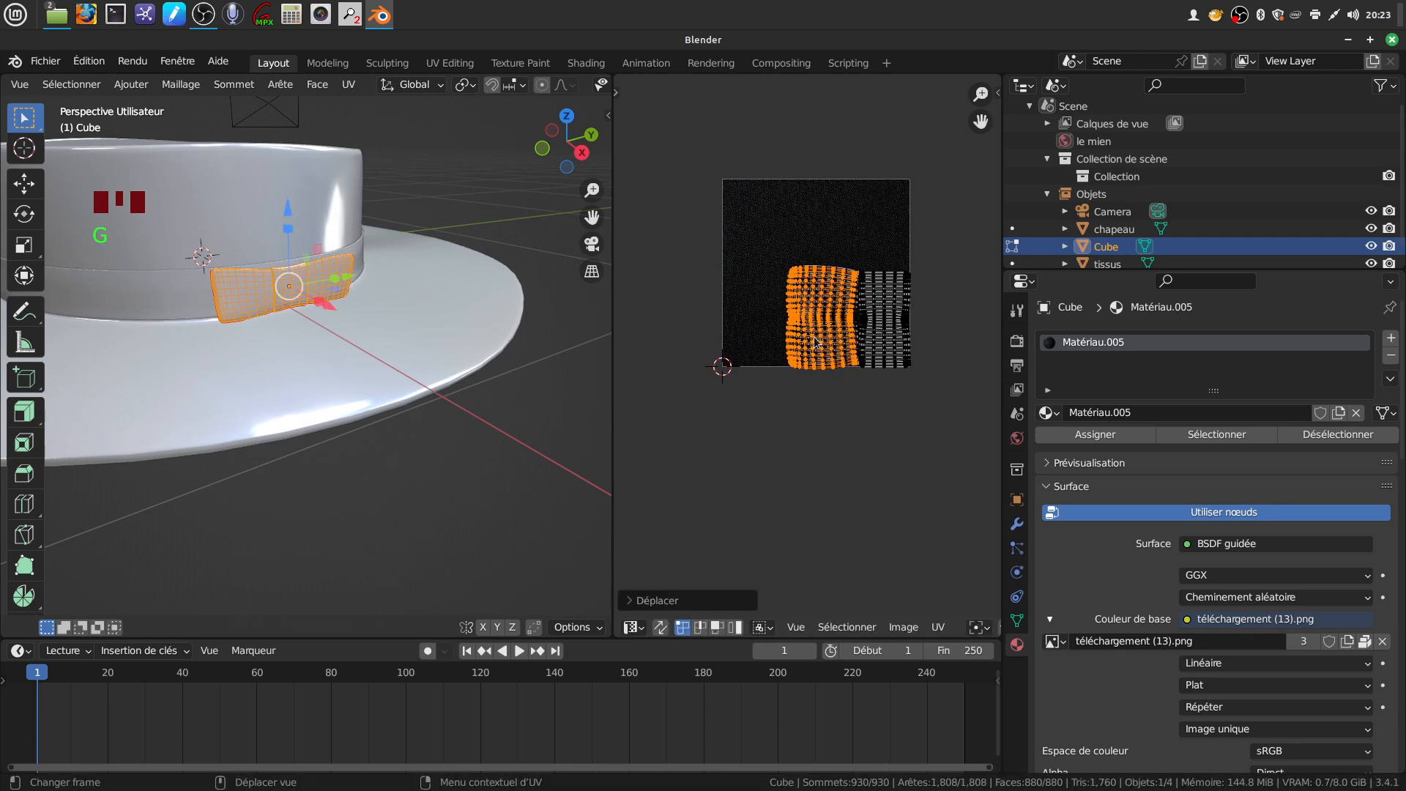
Select the whole rightmost UV island and move it onto the two stacked islands
click(871, 299)
key(ctrl+l)
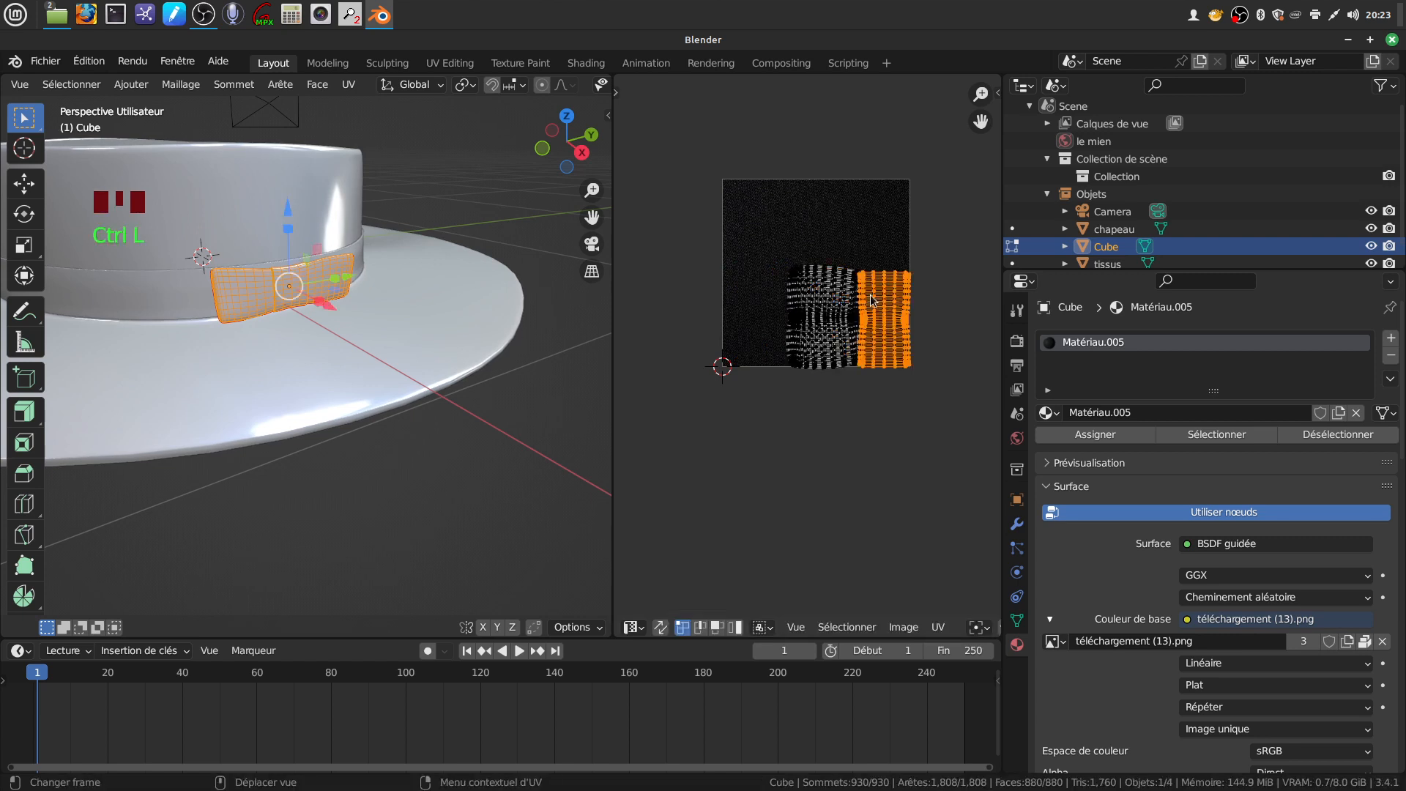
key(g)
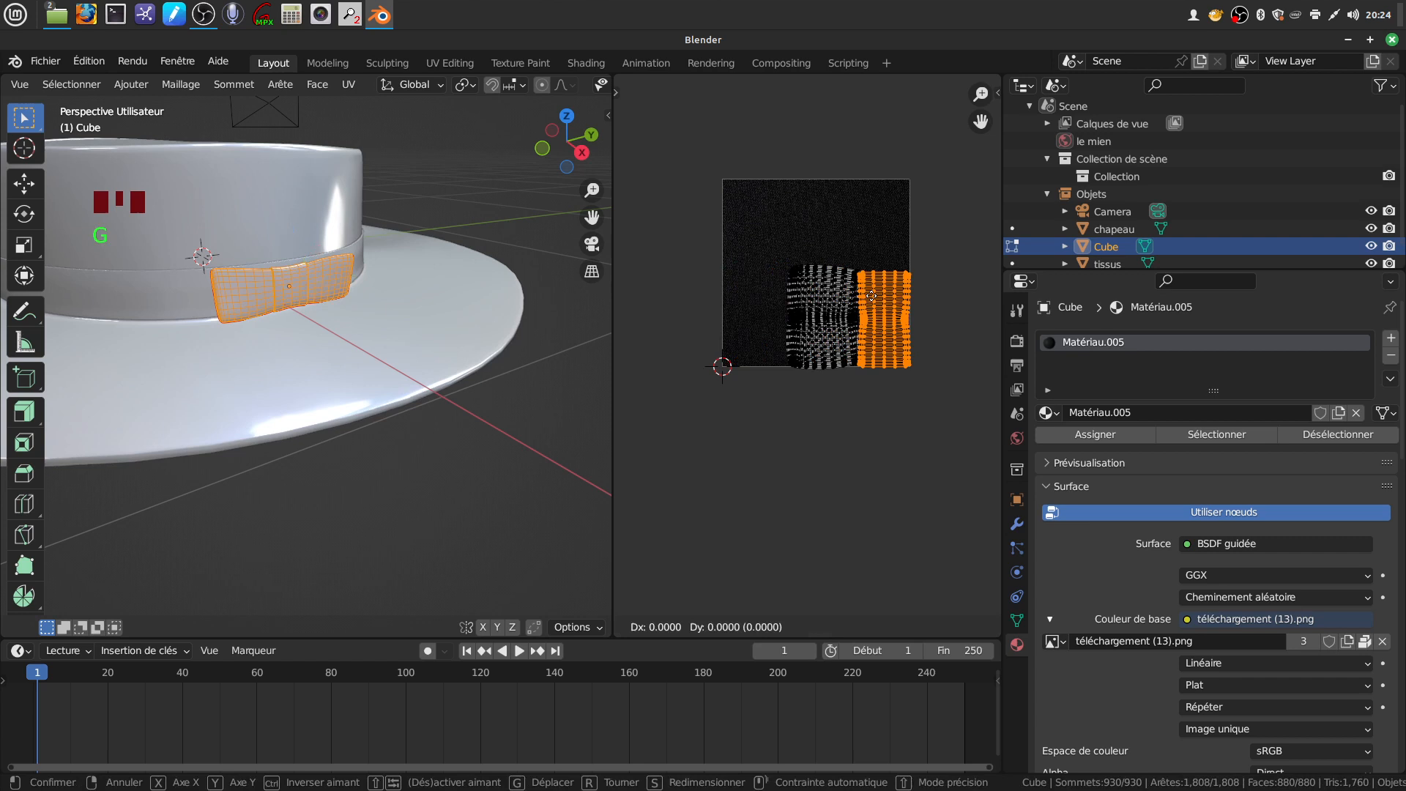
click(813, 292)
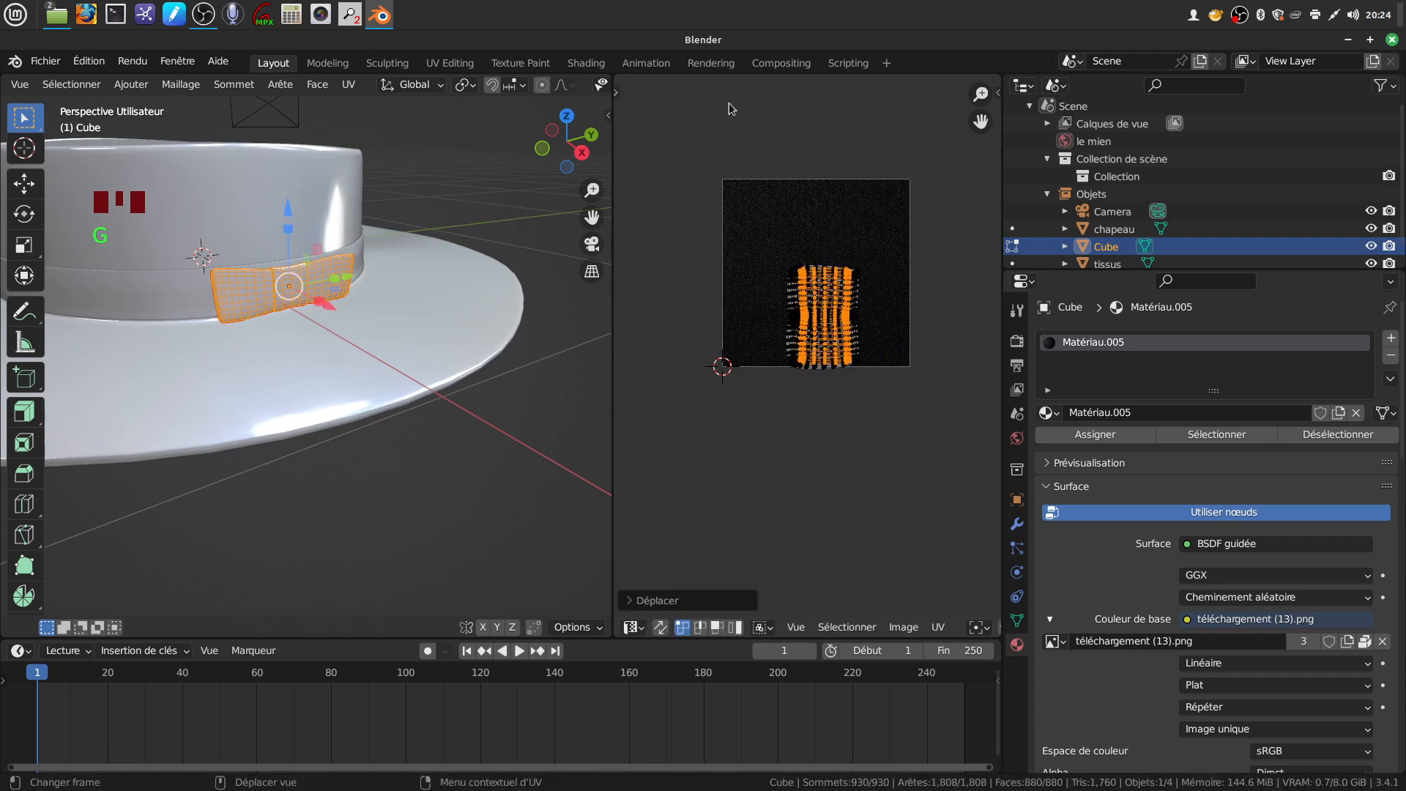
Enlarge the bow's stacked UV islands to cover most of the fabric texture, move them up about 0.38, and leave edit mode
key(s)
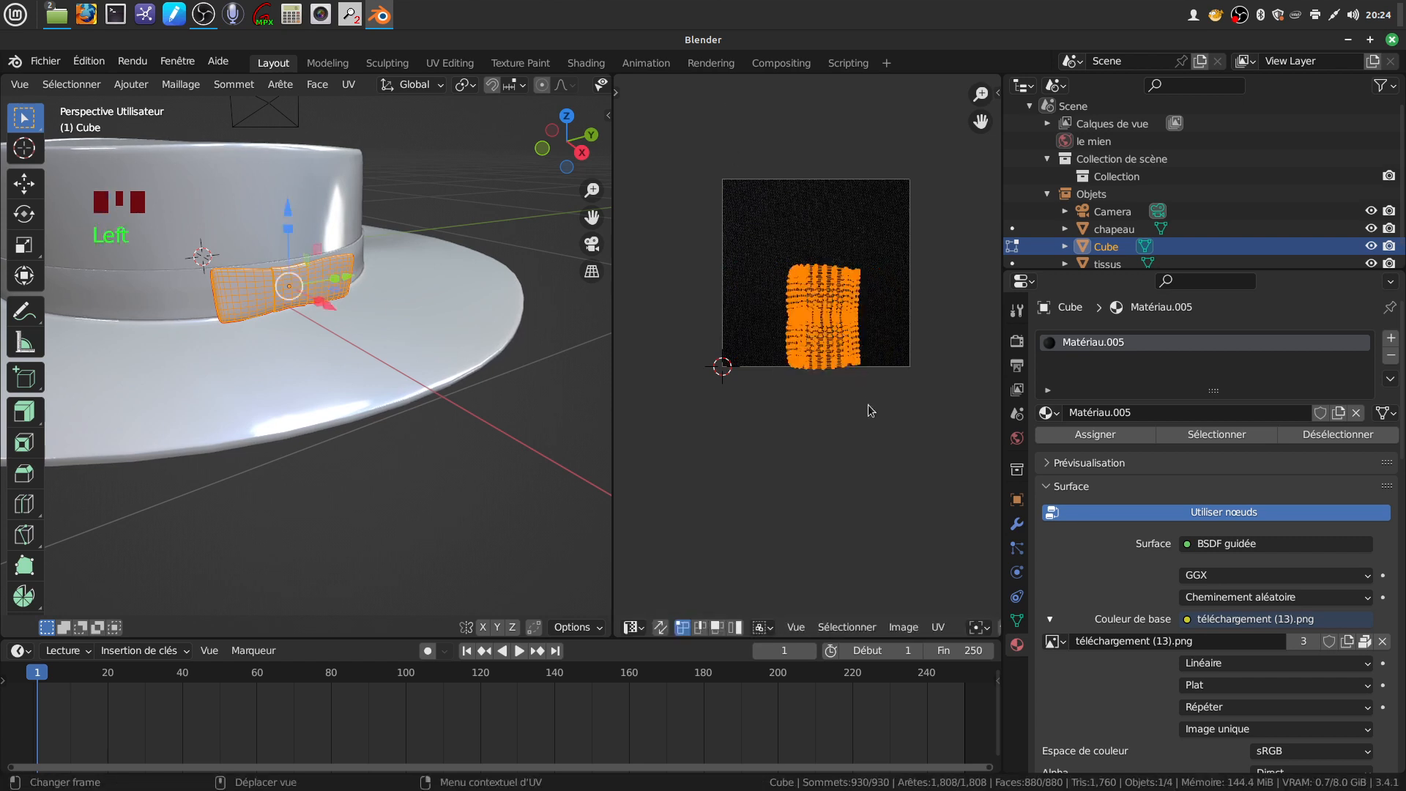
click(945, 504)
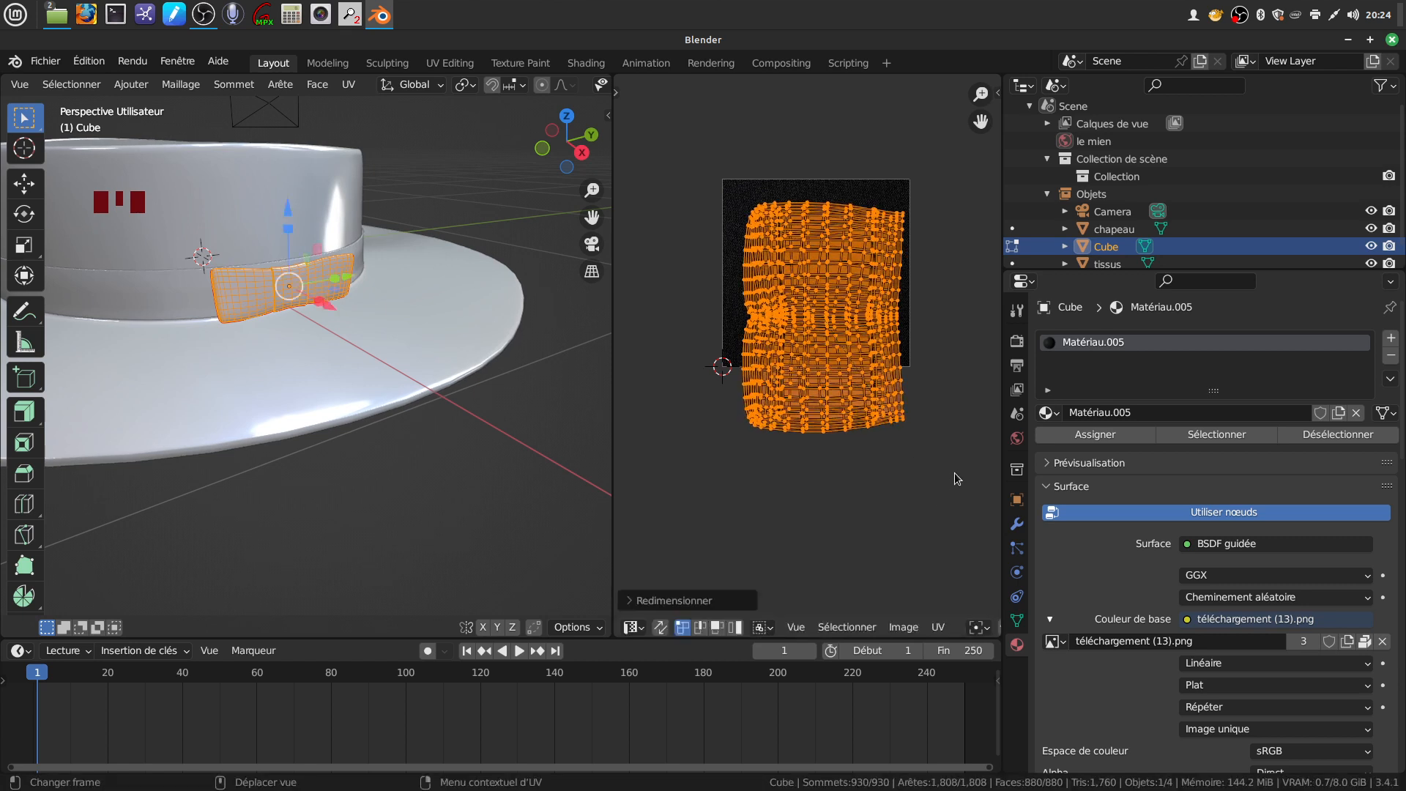
key(g)
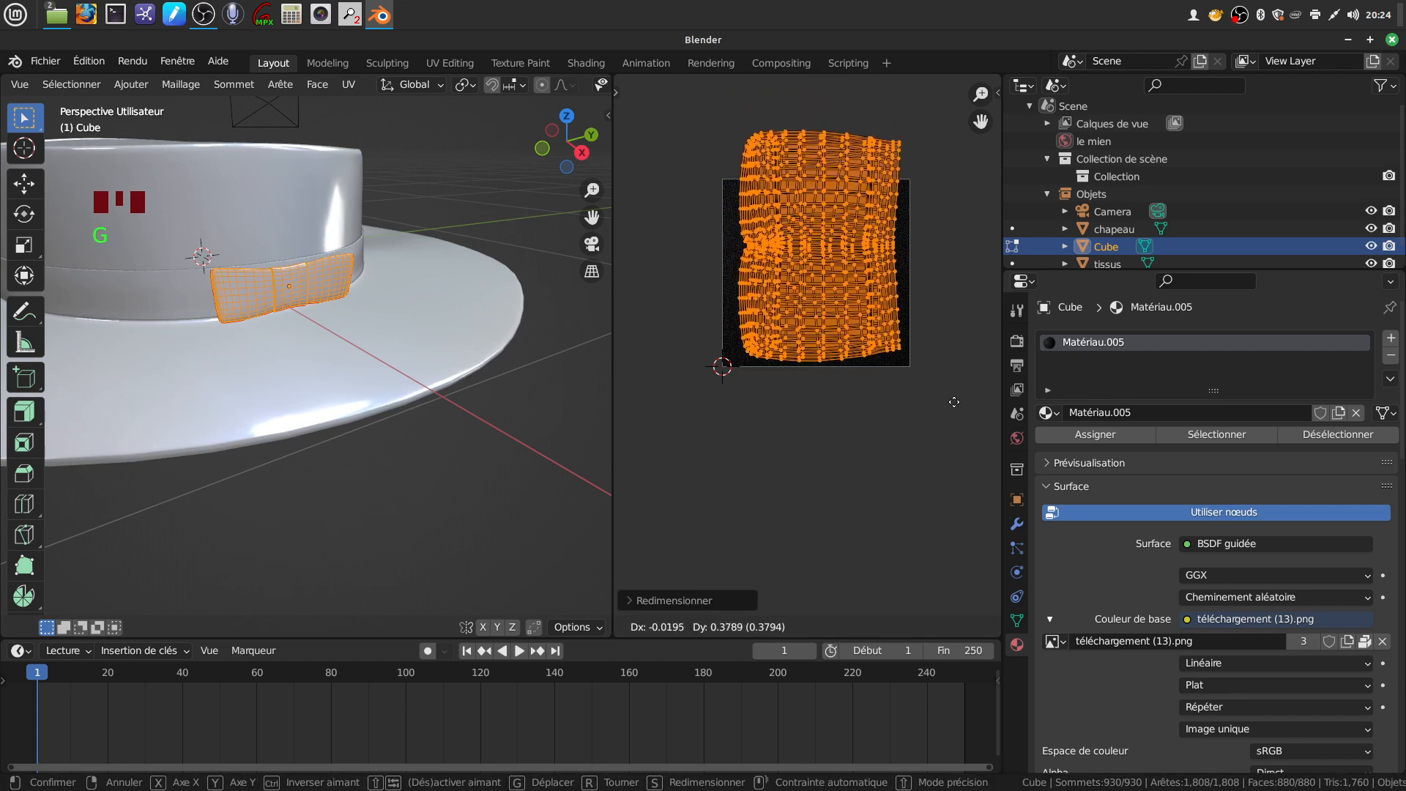
click(942, 390)
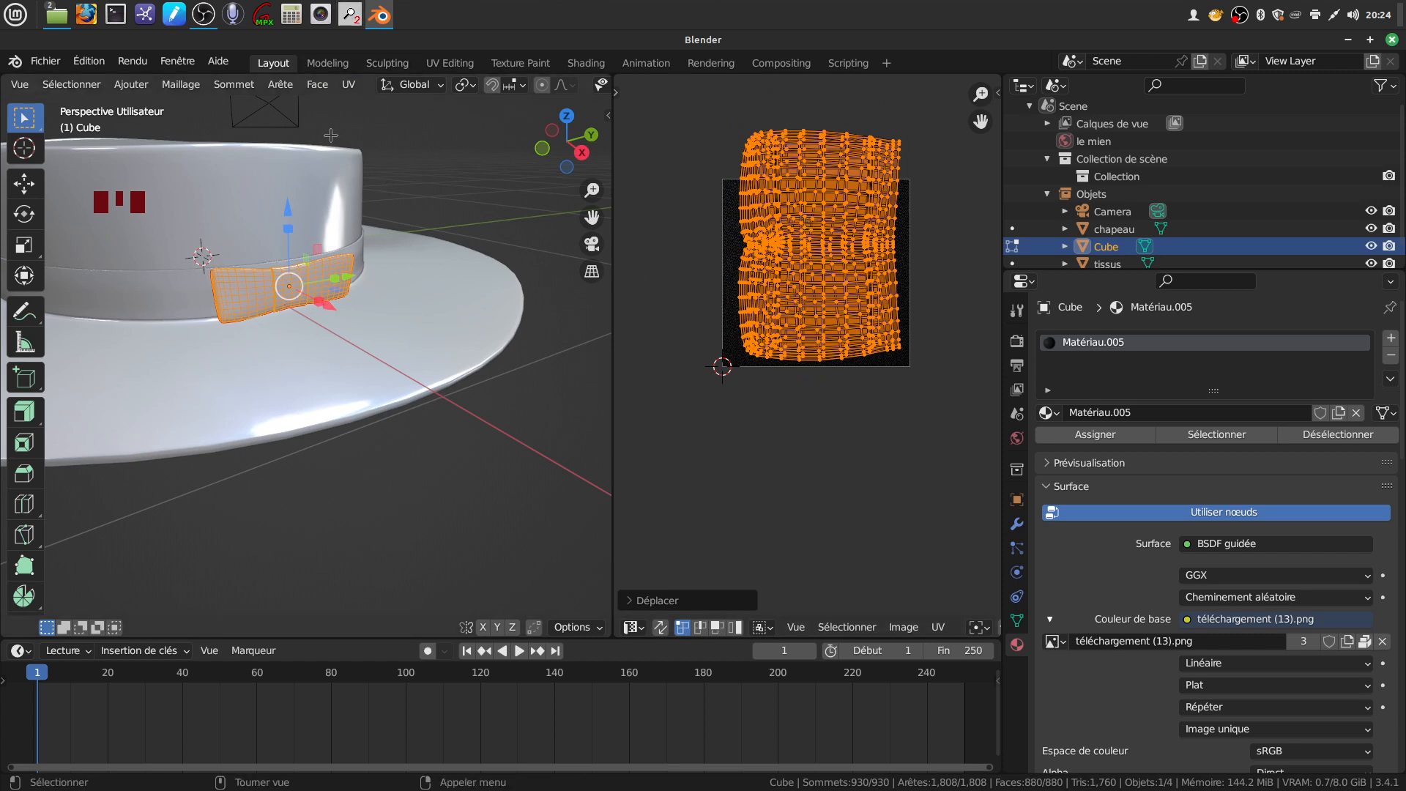
key(Tab)
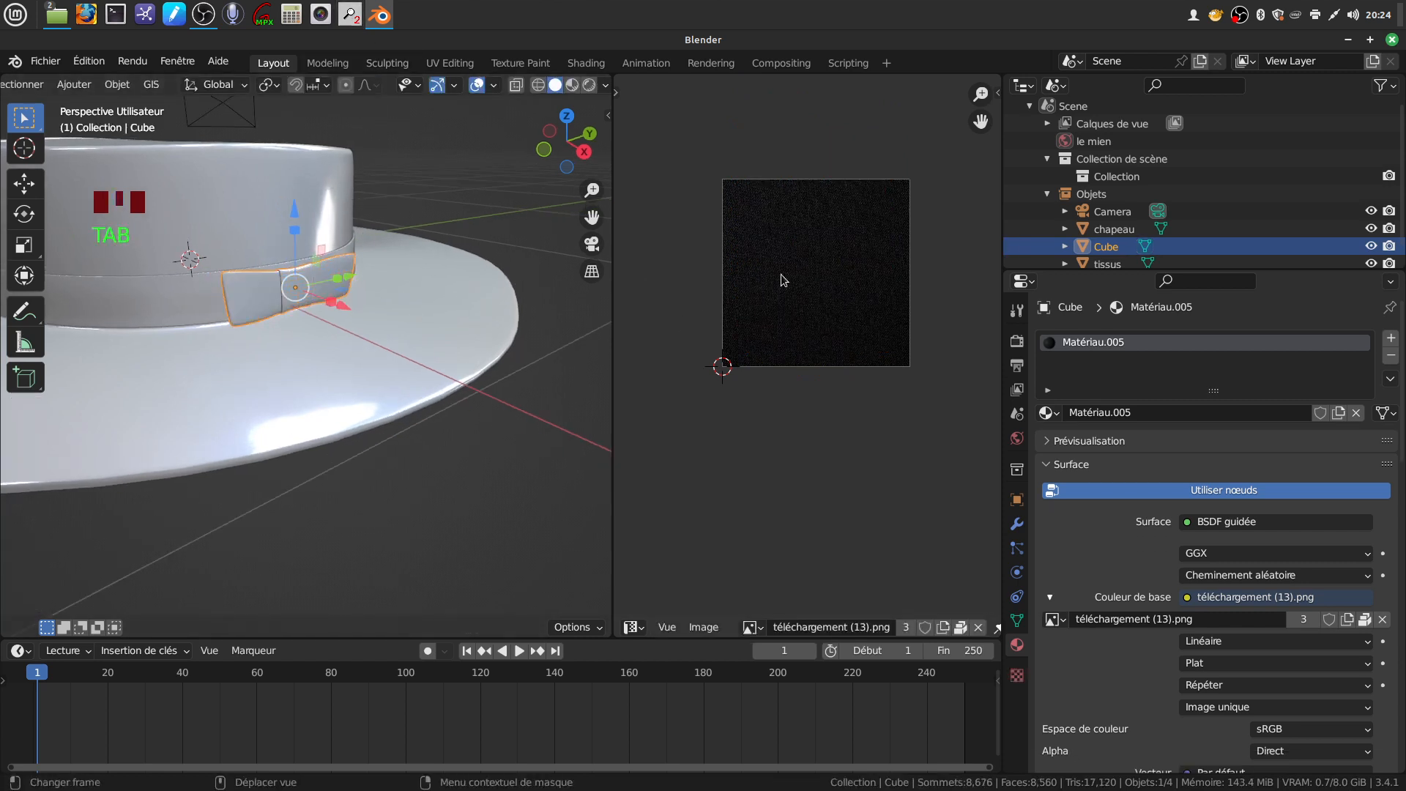
Switch the 3D view to rendered shading and bring the textured bow into close view
scroll(557, 86, down, 2)
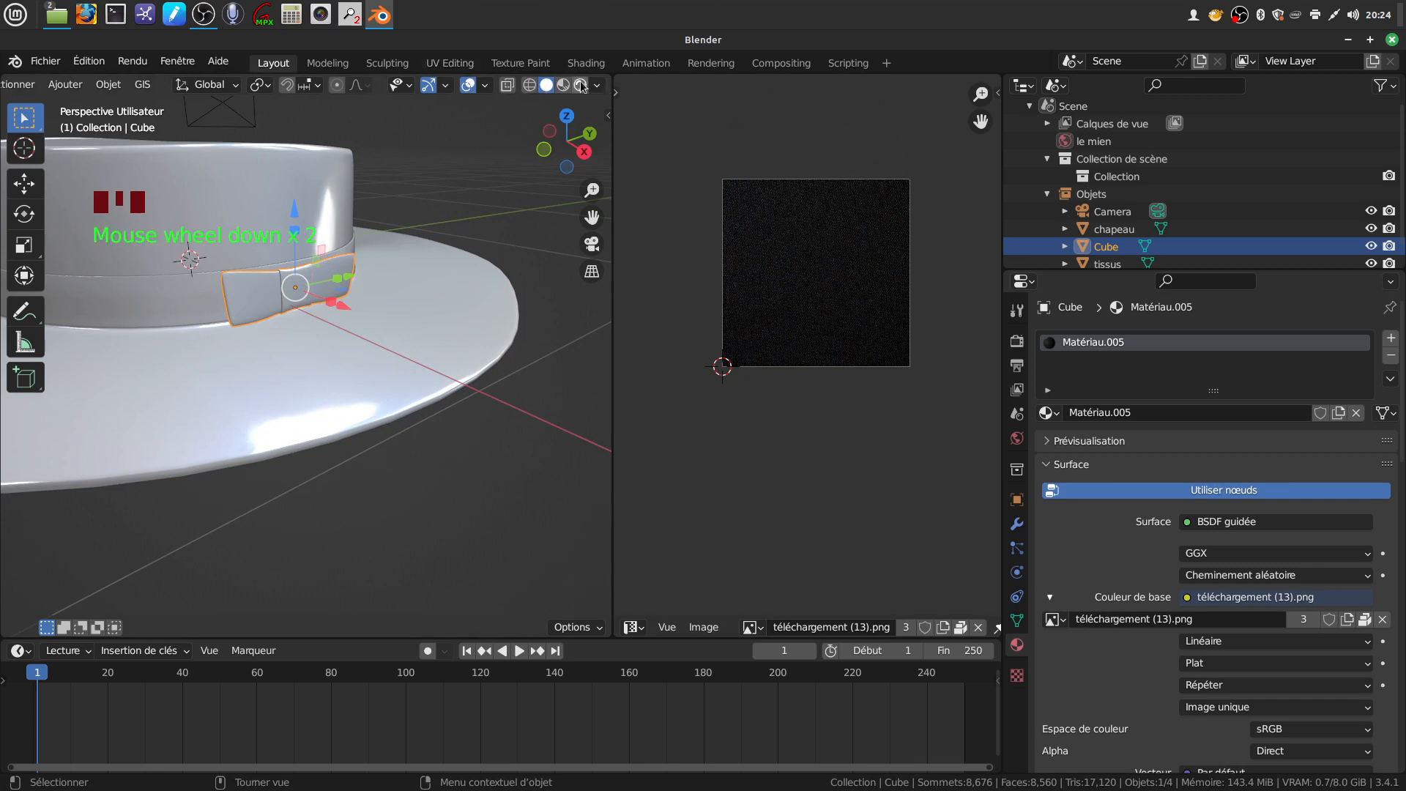
click(581, 85)
scroll(385, 309, up, 3)
mouse_move(385, 309)
middle_down()
mouse_move(394, 300)
mouse_move(396, 322)
mouse_move(328, 306)
mouse_move(394, 324)
mouse_move(337, 273)
middle_up()
scroll(388, 311, up, 3)
scroll(337, 273, down, 2)
Select the bow in object mode and apply all of its transformations: position, rotation and scale
click(256, 279)
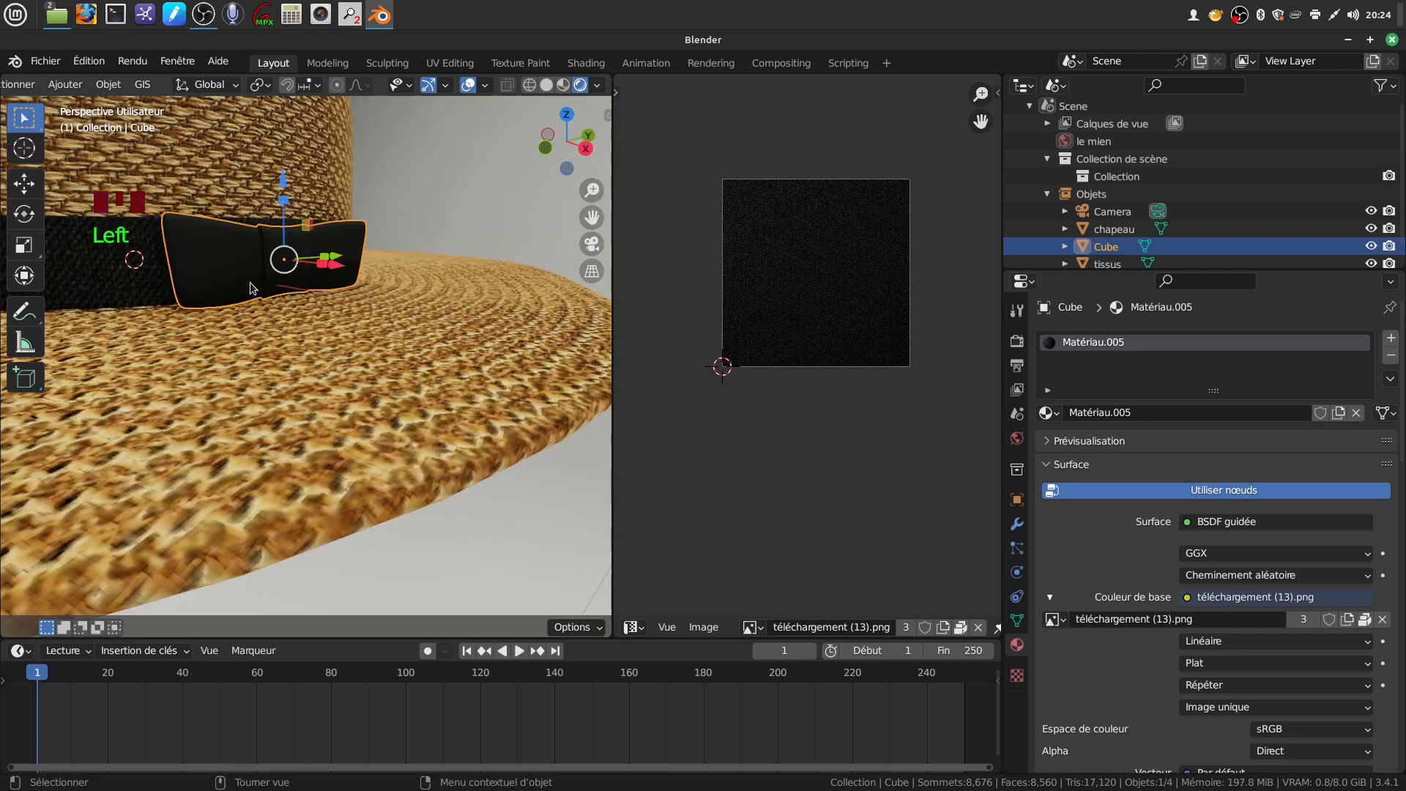
key(Tab)
key(Tab)
key(ctrl+a)
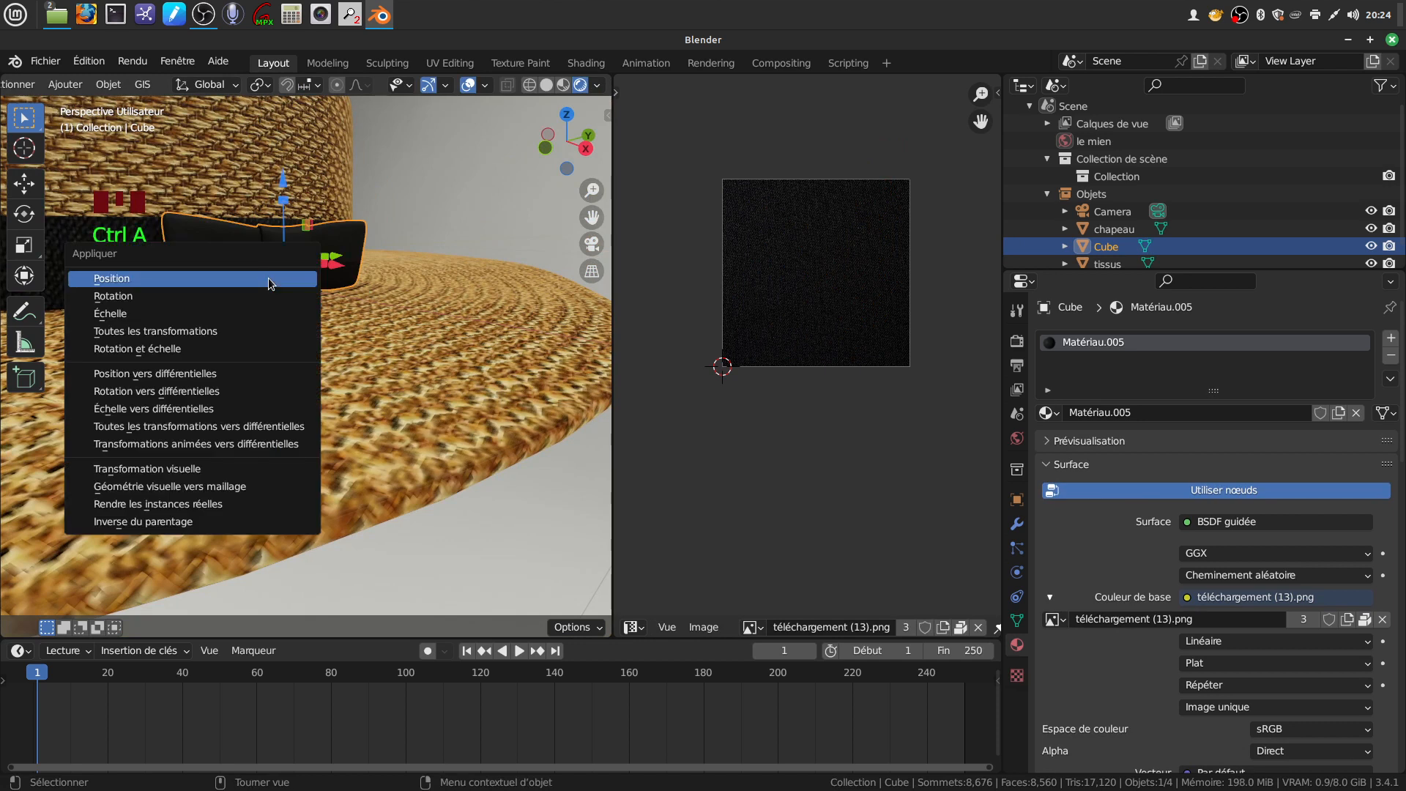
click(250, 331)
key(Tab)
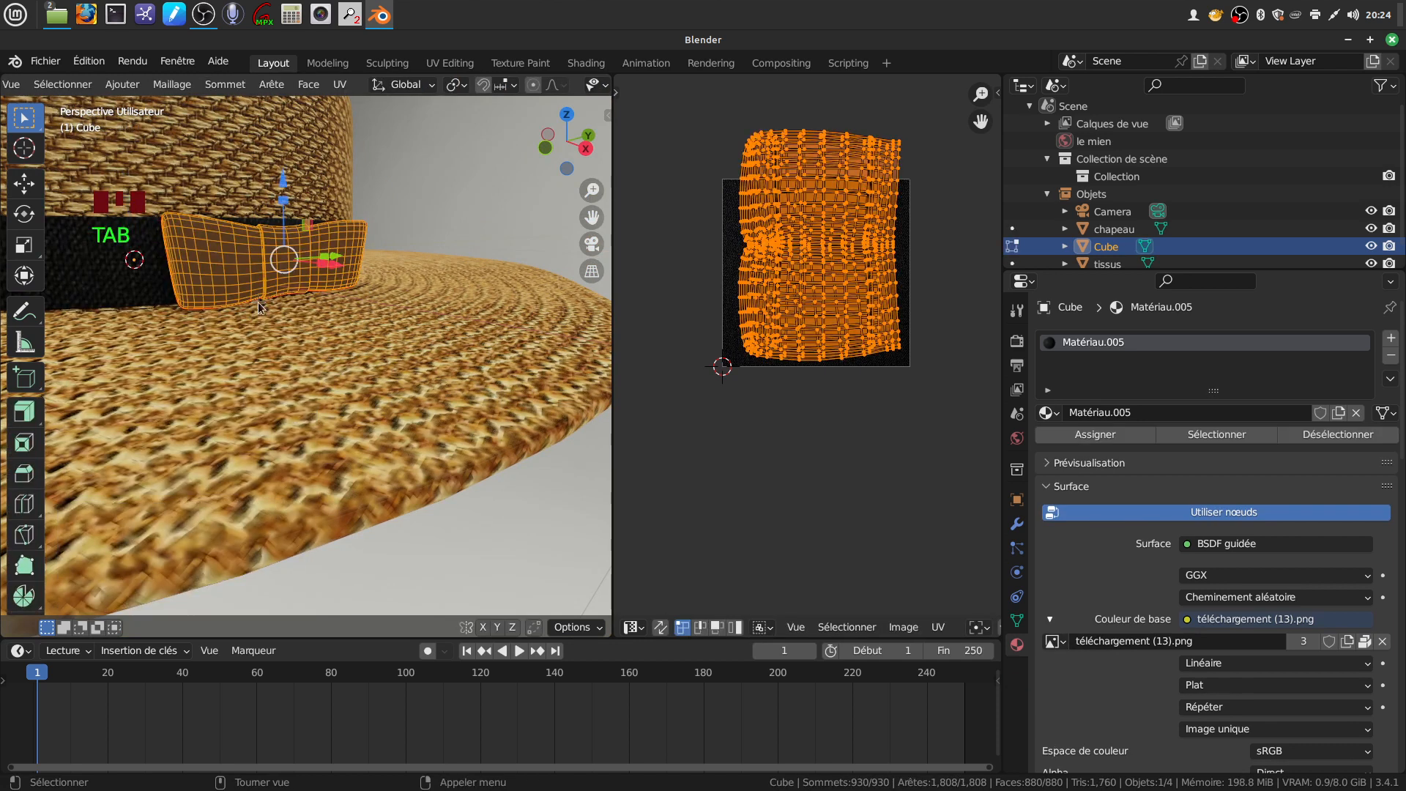
key(Tab)
Select the fabric band tissus and apply its position, rotation and scale
click(109, 303)
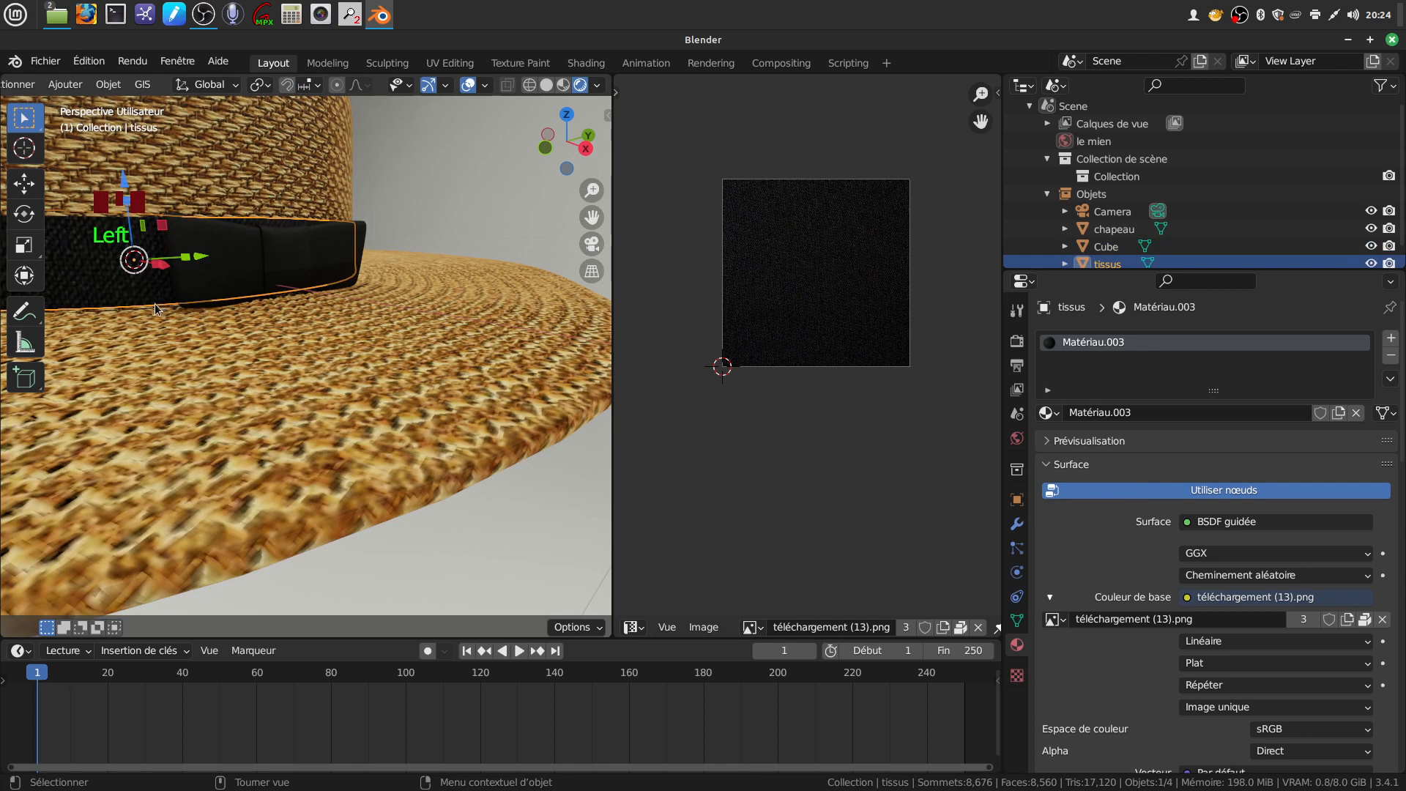
middle_drag(144, 297, 133, 321)
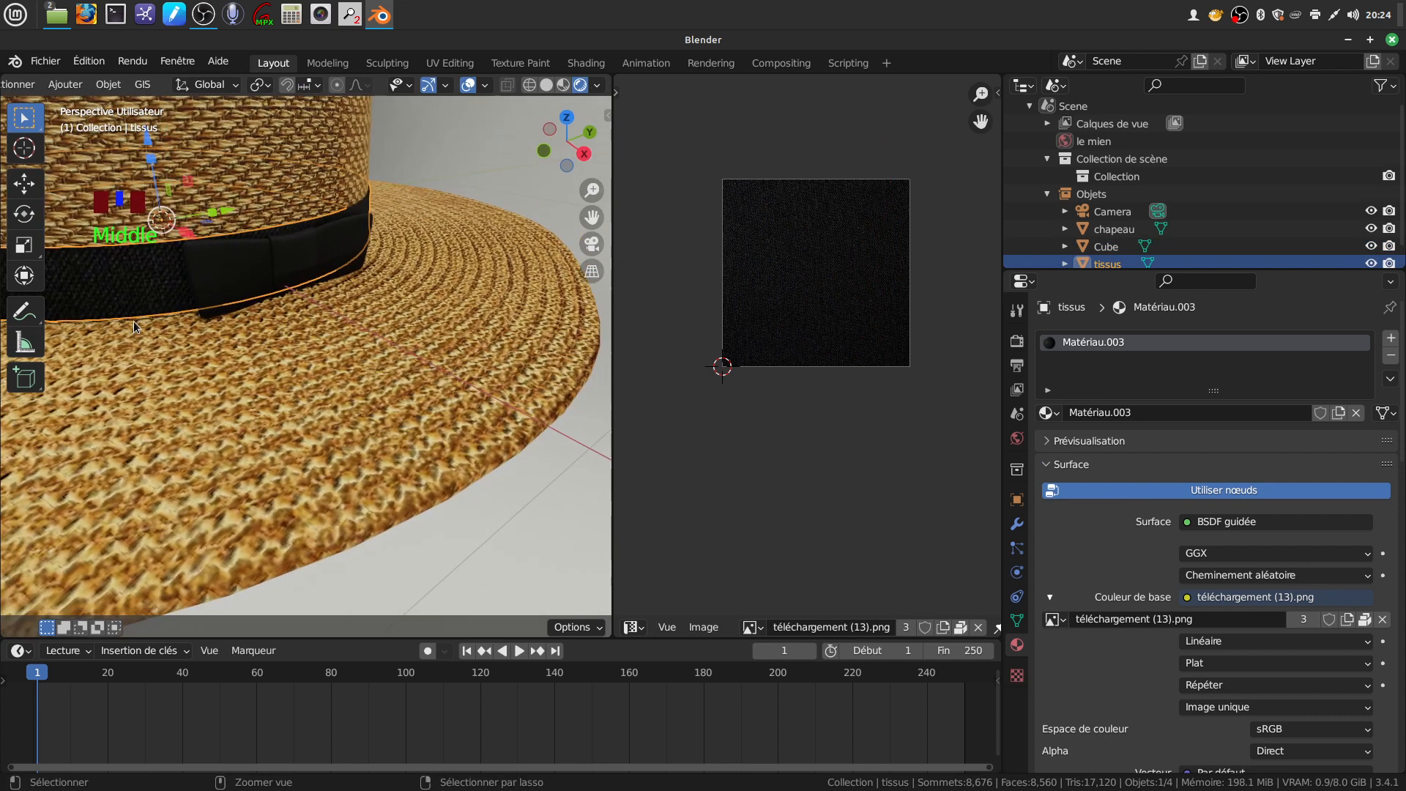
key(ctrl+a)
click(135, 323)
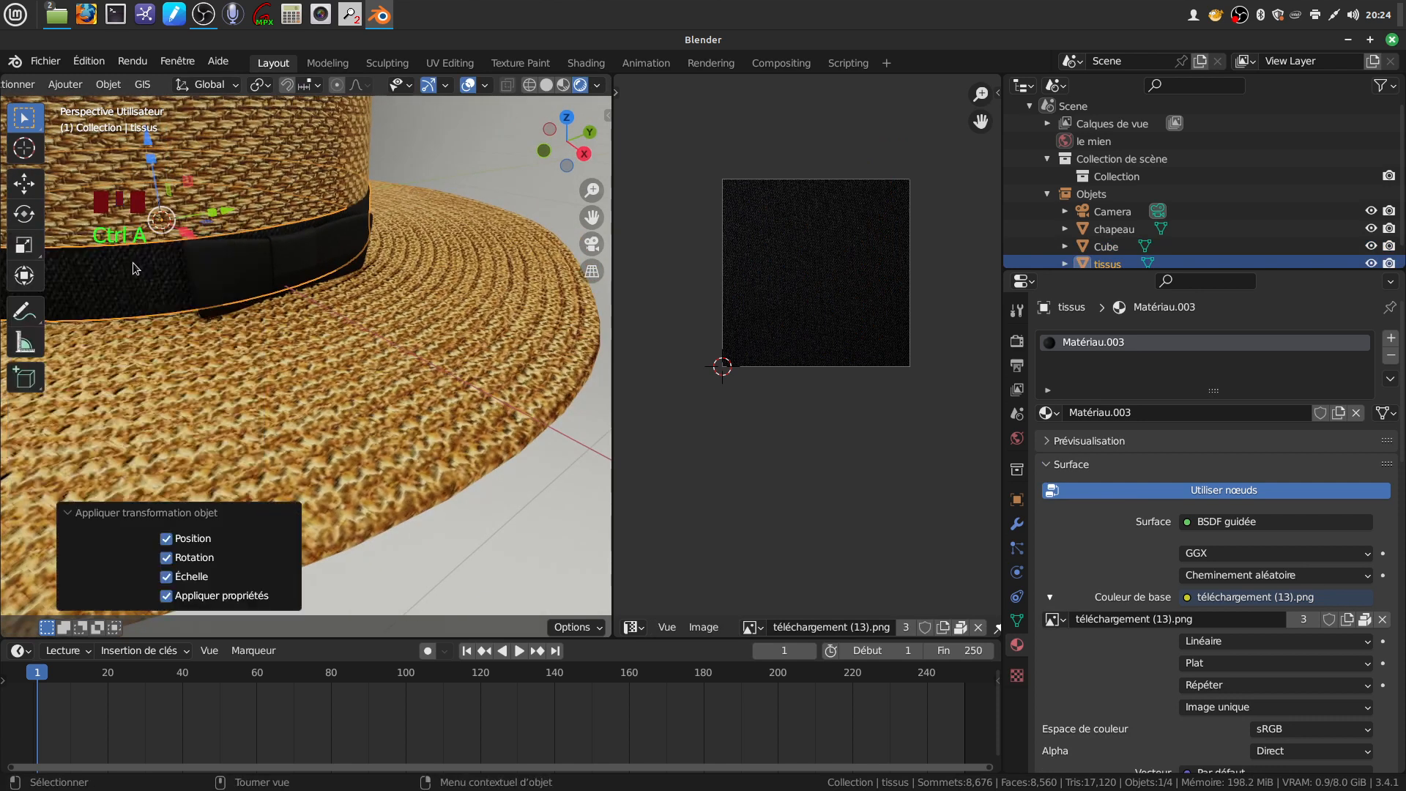
middle_drag(211, 287, 281, 263)
key(Tab)
key(Tab)
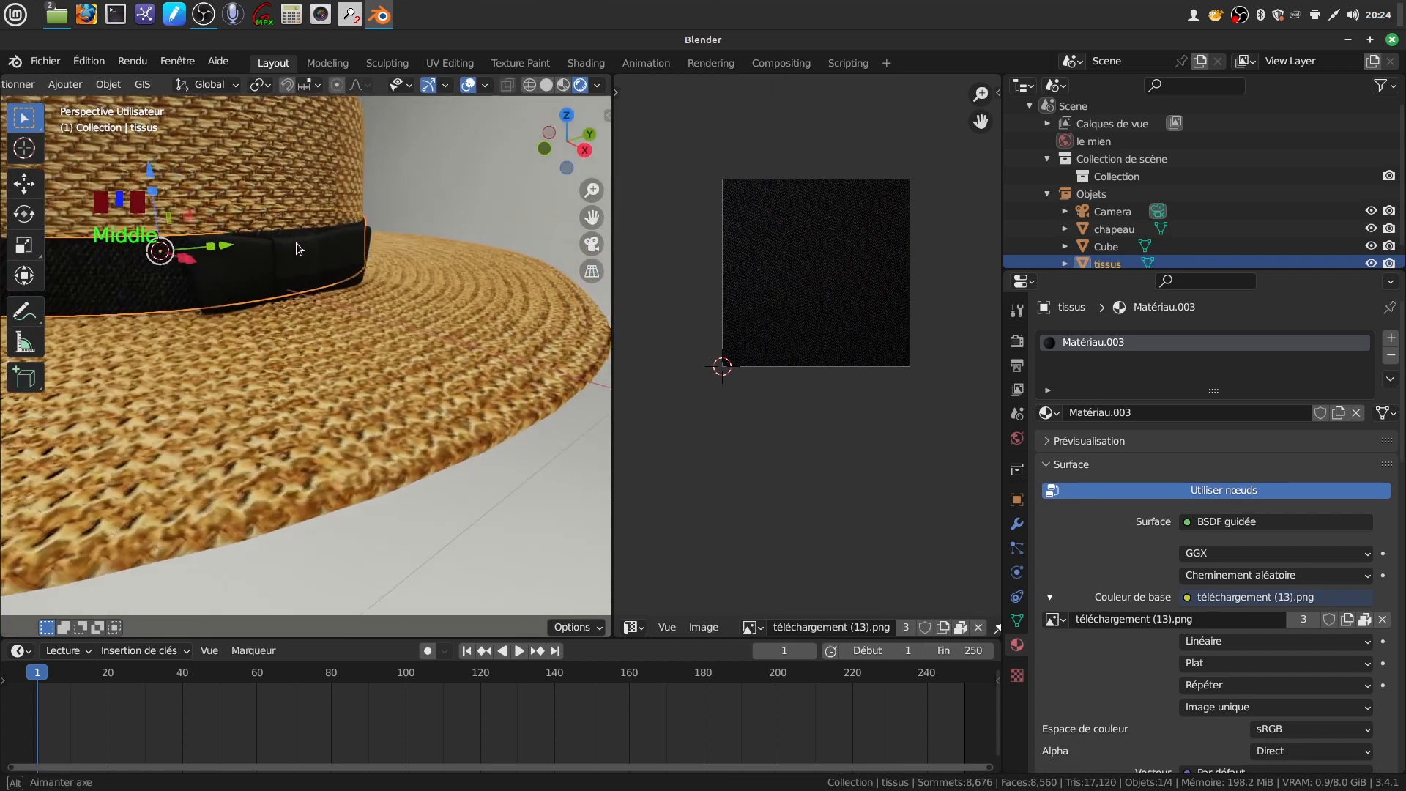
Examine the bow's fabric texture and its fit against the band from close up and from a distance
scroll(282, 263, up, 2)
click(290, 199)
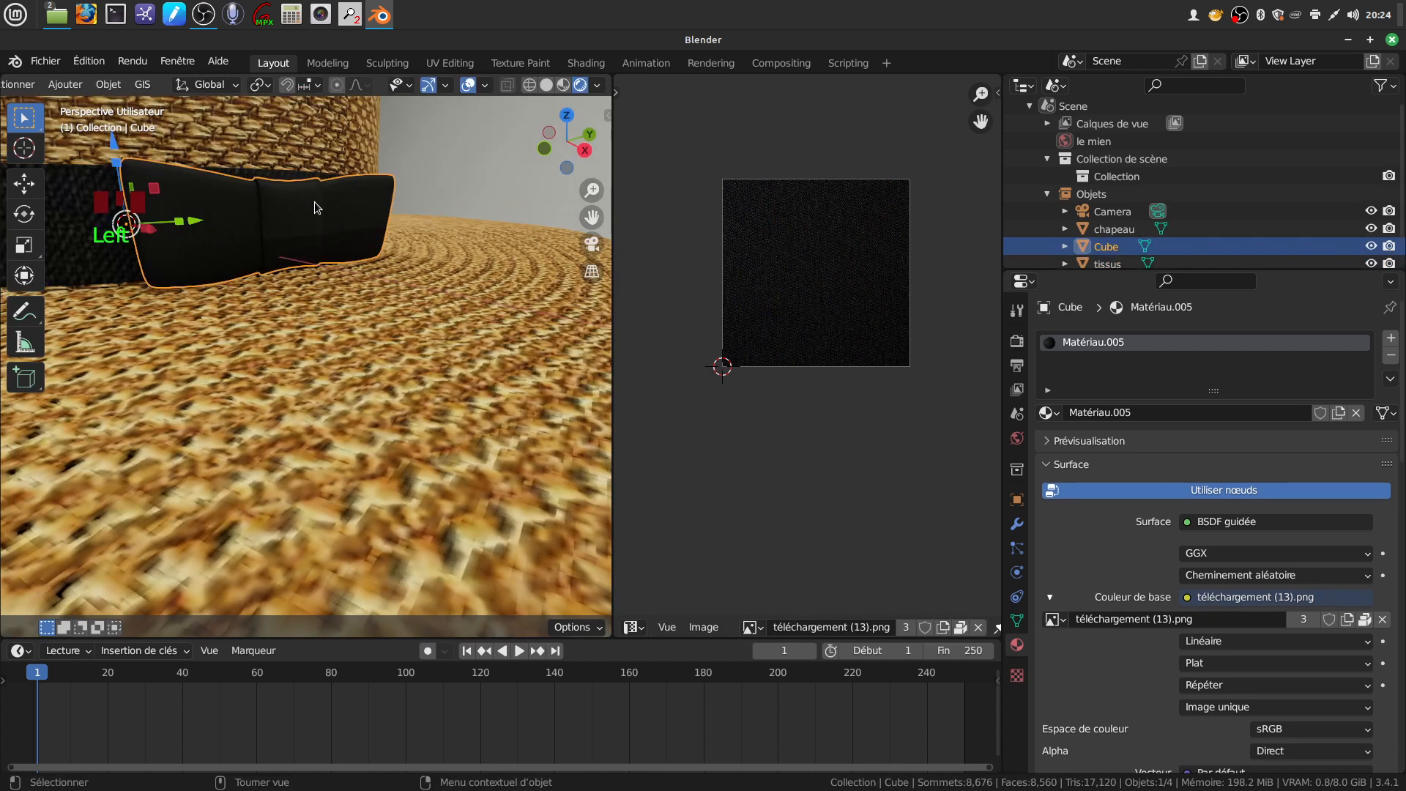
scroll(315, 205, down, 1)
middle_drag(328, 204, 451, 160)
click(336, 258)
scroll(328, 260, down, 4)
middle_drag(319, 262, 421, 233)
scroll(399, 245, down, 3)
shift+middle_drag(351, 301, 352, 339)
scroll(374, 299, up, 2)
scroll(355, 336, up, 5)
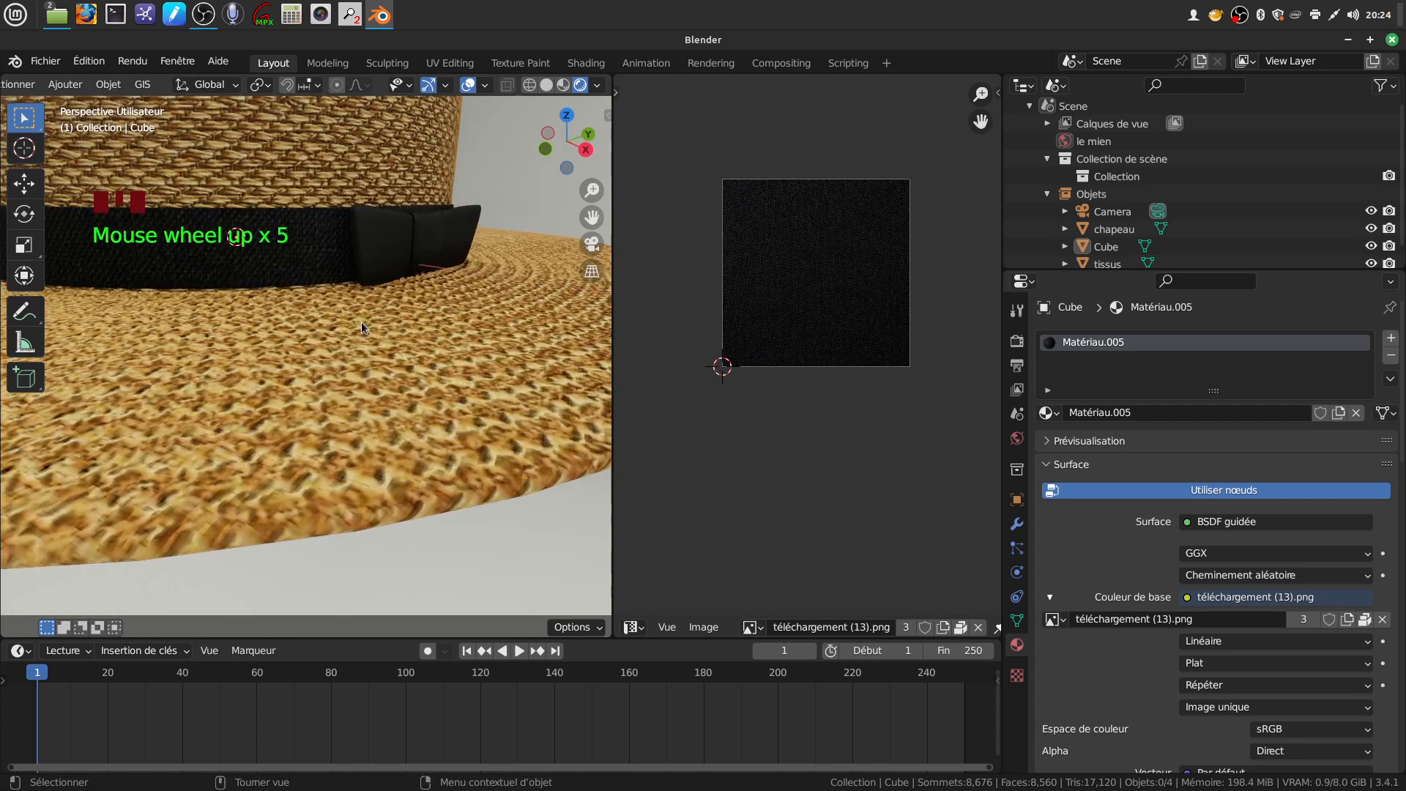
scroll(390, 235, down, 5)
mouse_move(375, 243)
middle_down()
mouse_move(397, 231)
mouse_move(403, 245)
middle_up()
scroll(388, 257, down, 2)
Join the bow to the fabric band, and join the result with the hat into the single object chapeau
click(366, 291)
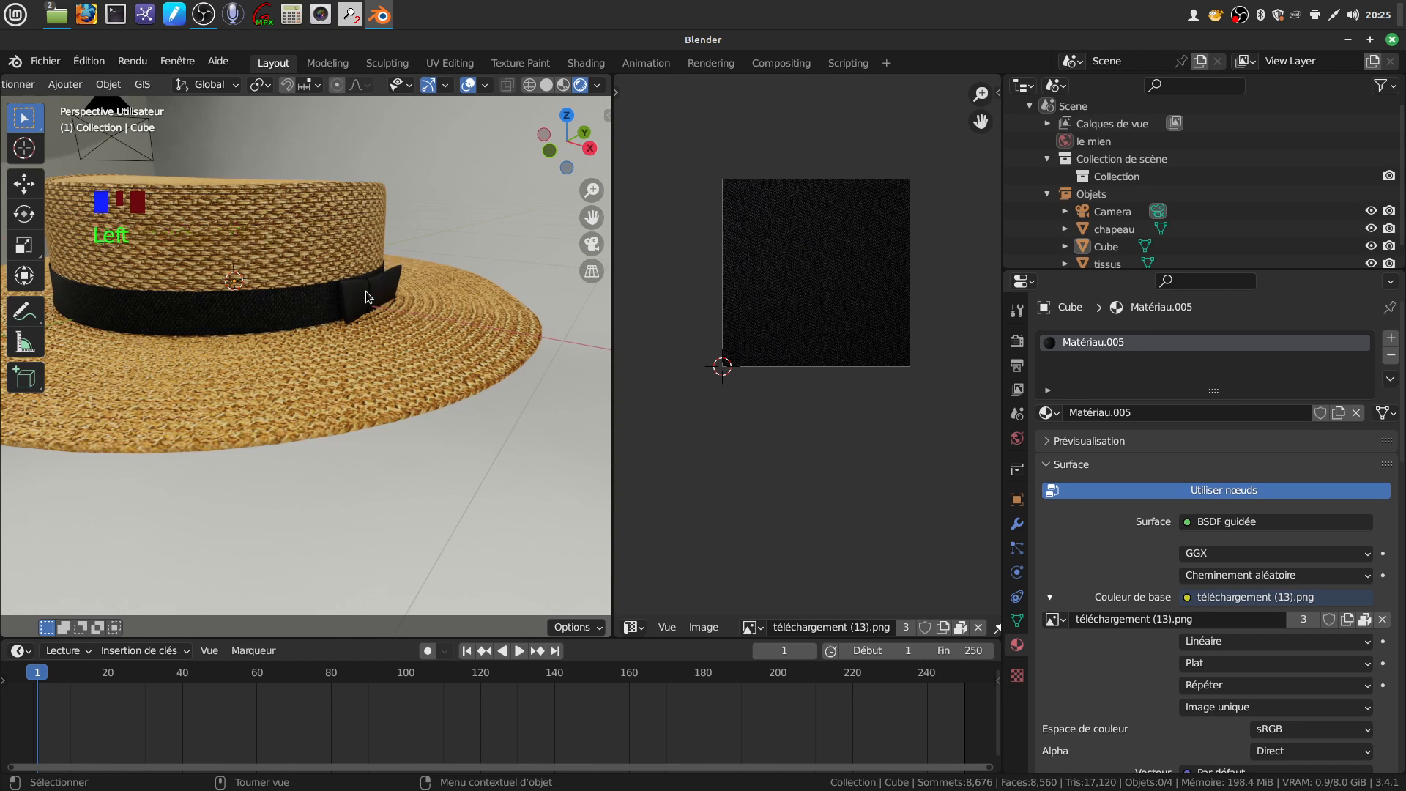
shift+click(230, 322)
right_click(228, 322)
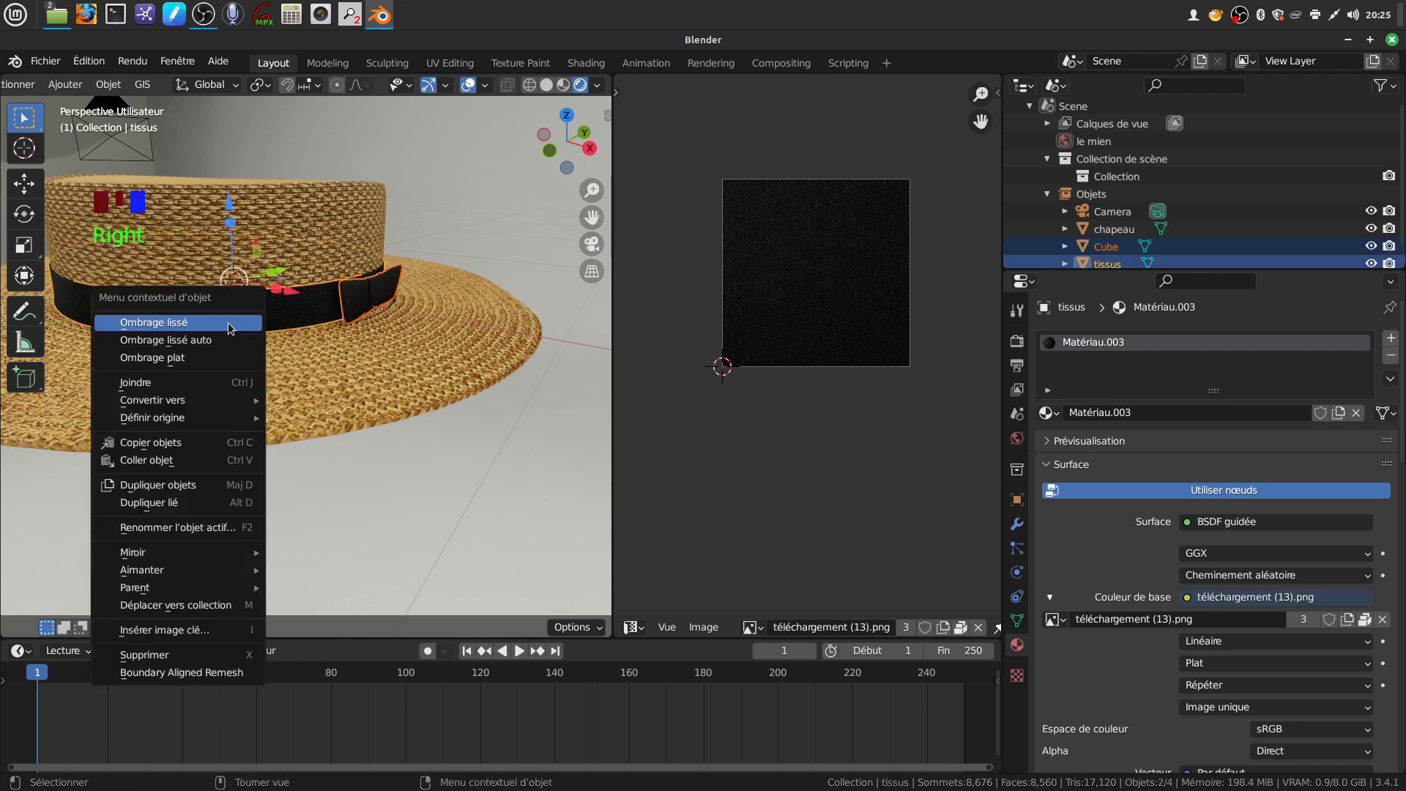
click(208, 385)
shift+click(325, 225)
right_click(328, 235)
click(330, 230)
Examine the joined hat, band and bow from several angles and distances
scroll(378, 287, down, 4)
middle_drag(378, 287, 359, 291)
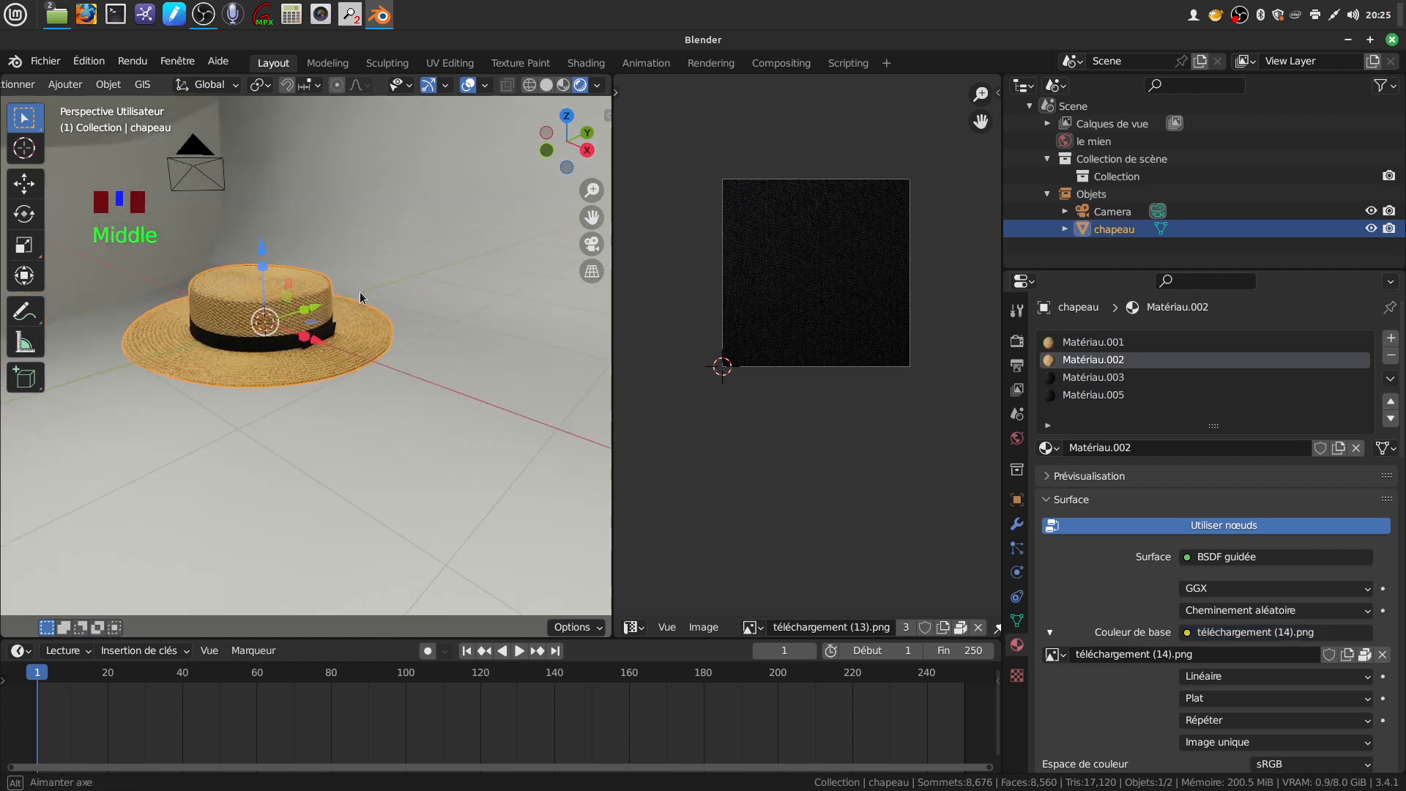
scroll(346, 353, up, 5)
middle_drag(345, 344, 311, 369)
scroll(374, 367, down, 5)
scroll(397, 433, up, 3)
scroll(311, 369, up, 2)
middle_drag(283, 321, 198, 323)
shift+middle_drag(279, 265, 204, 292)
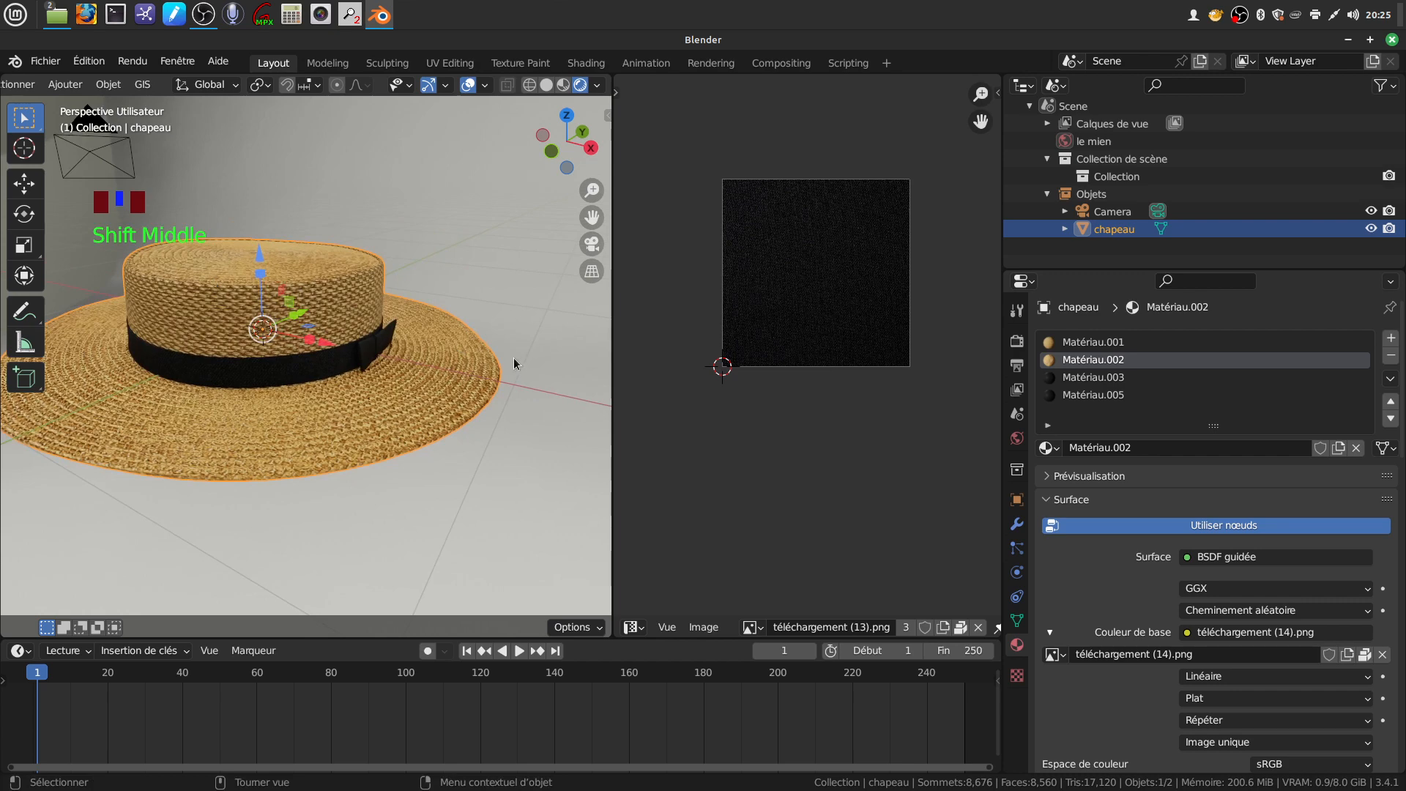
Widen the 3D view at the expense of the UV editor and frame the whole hat from above its front
drag(612, 343, 750, 347)
middle_drag(461, 370, 503, 343)
scroll(503, 343, down, 2)
middle_drag(504, 343, 596, 364)
shift+middle_drag(507, 392, 515, 351)
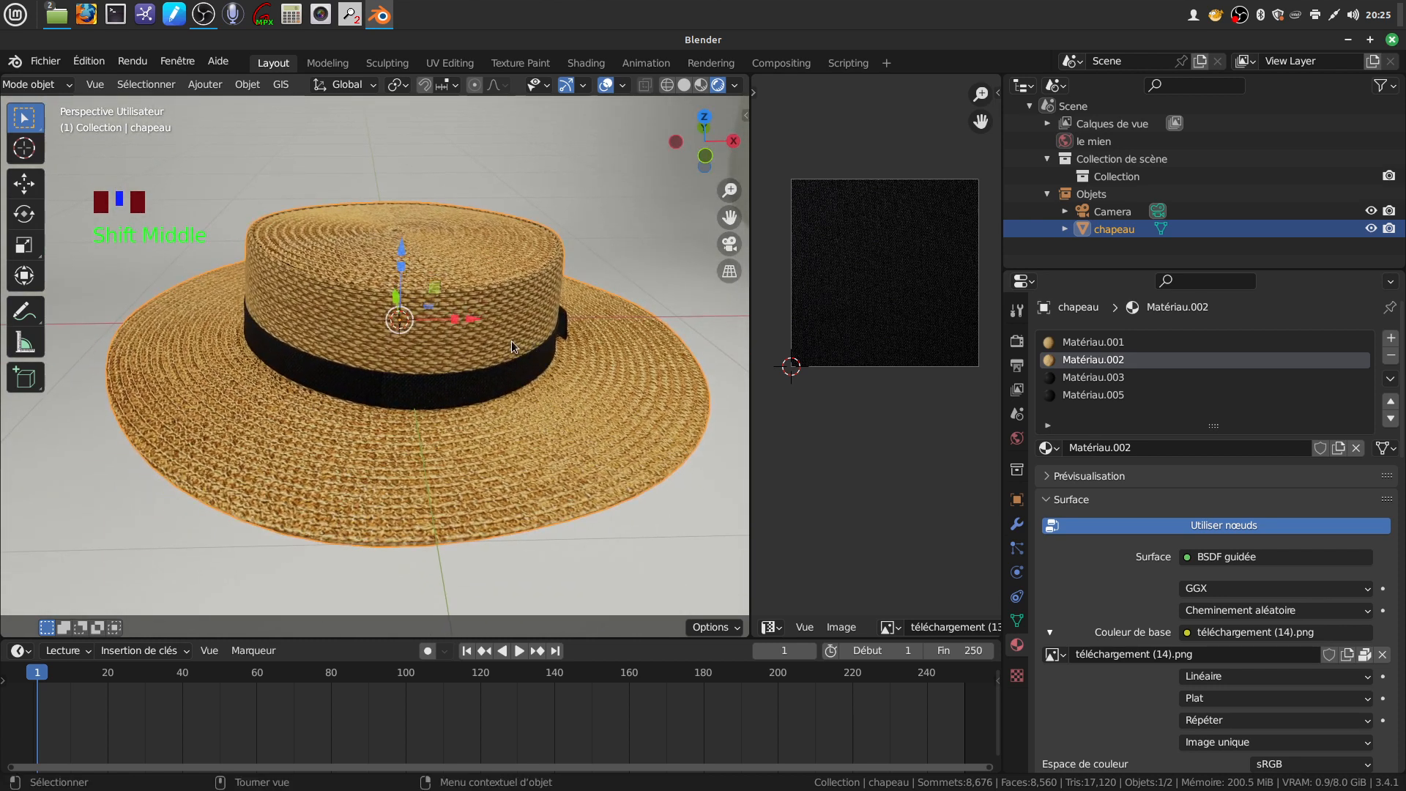